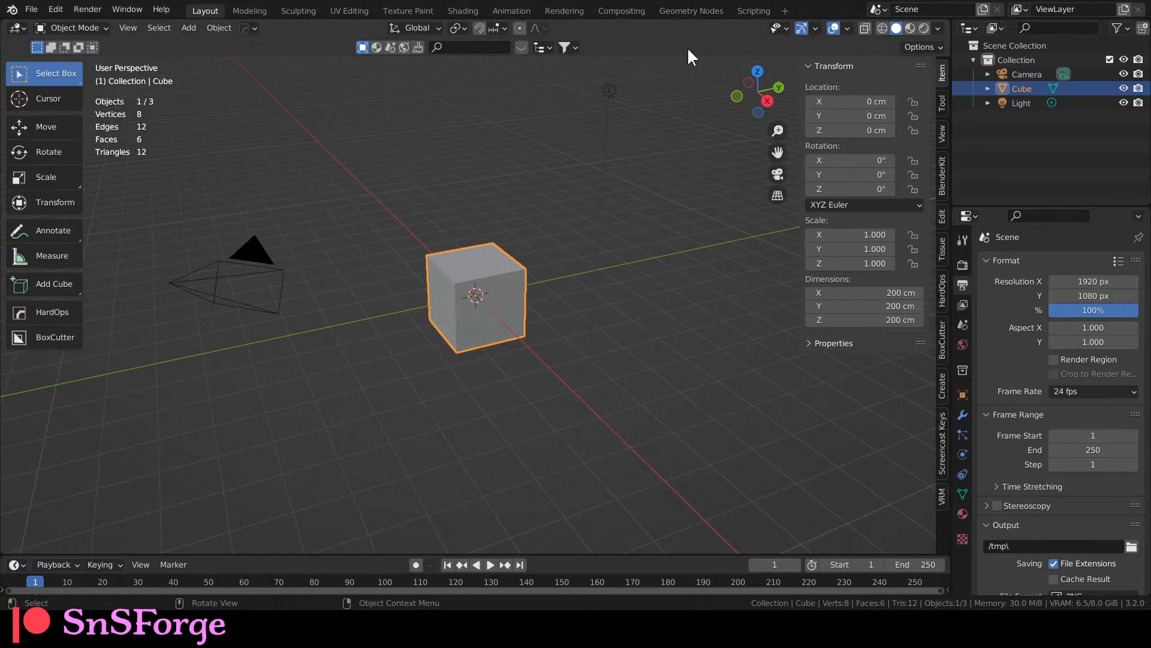
Set the X, Y and Z dimensions of the default cube to 150 cm.
click(148, 242)
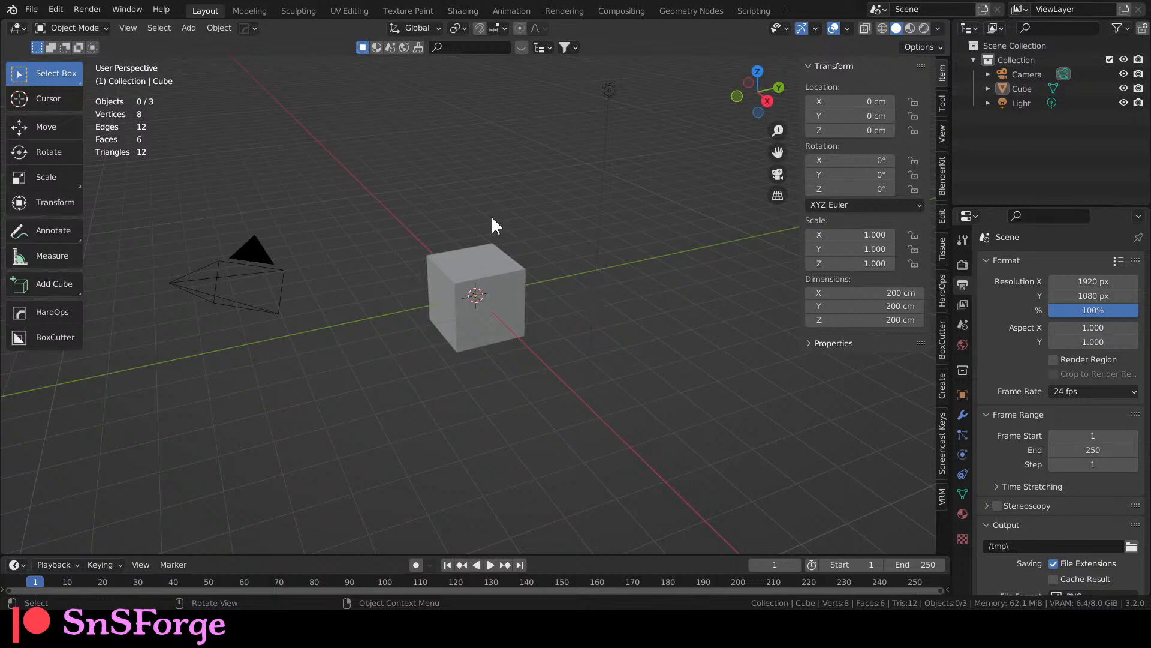
scroll(552, 300, up, 8)
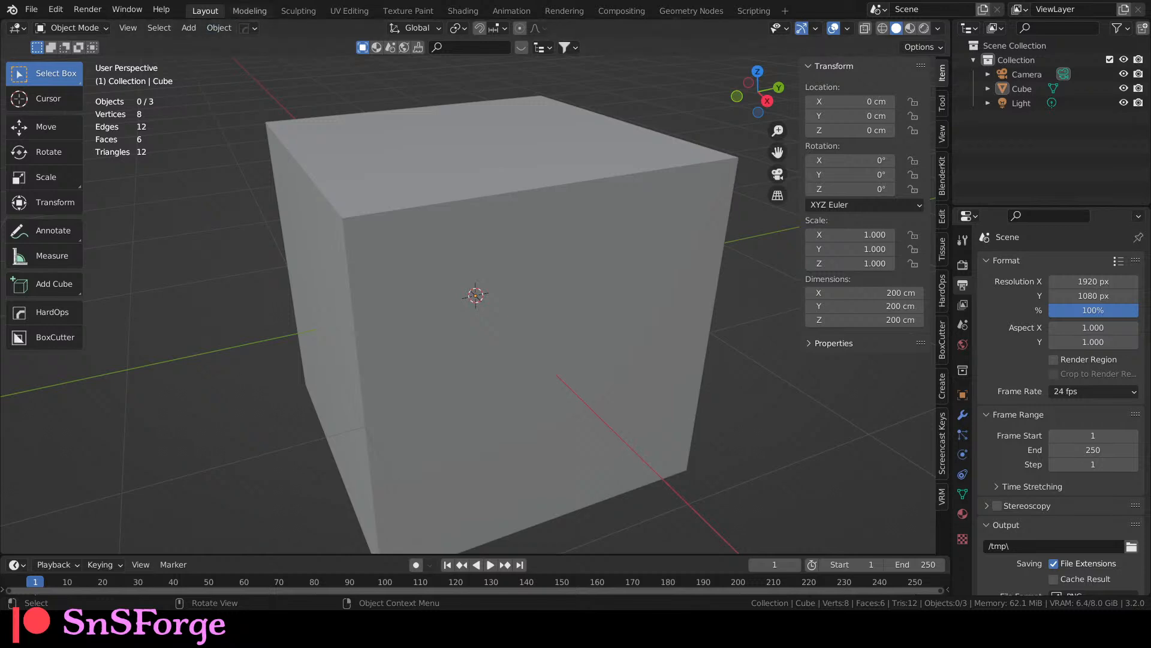
click(542, 286)
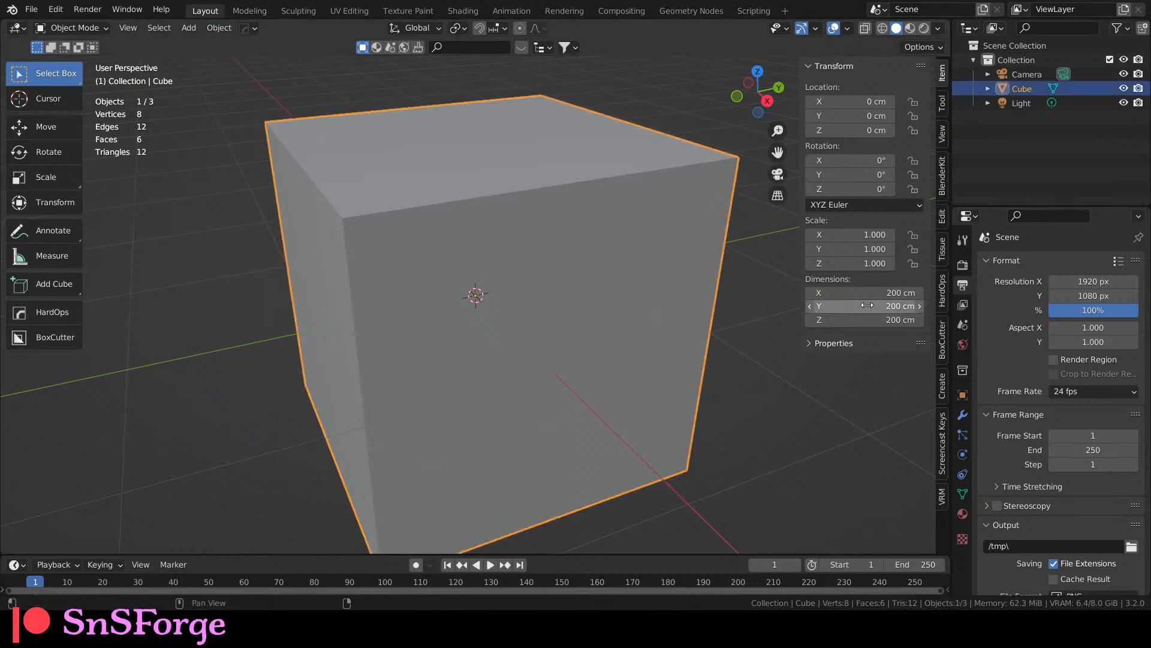
mouse_move(896, 293)
mouse_down()
mouse_move(896, 320)
mouse_move(896, 295)
mouse_up()
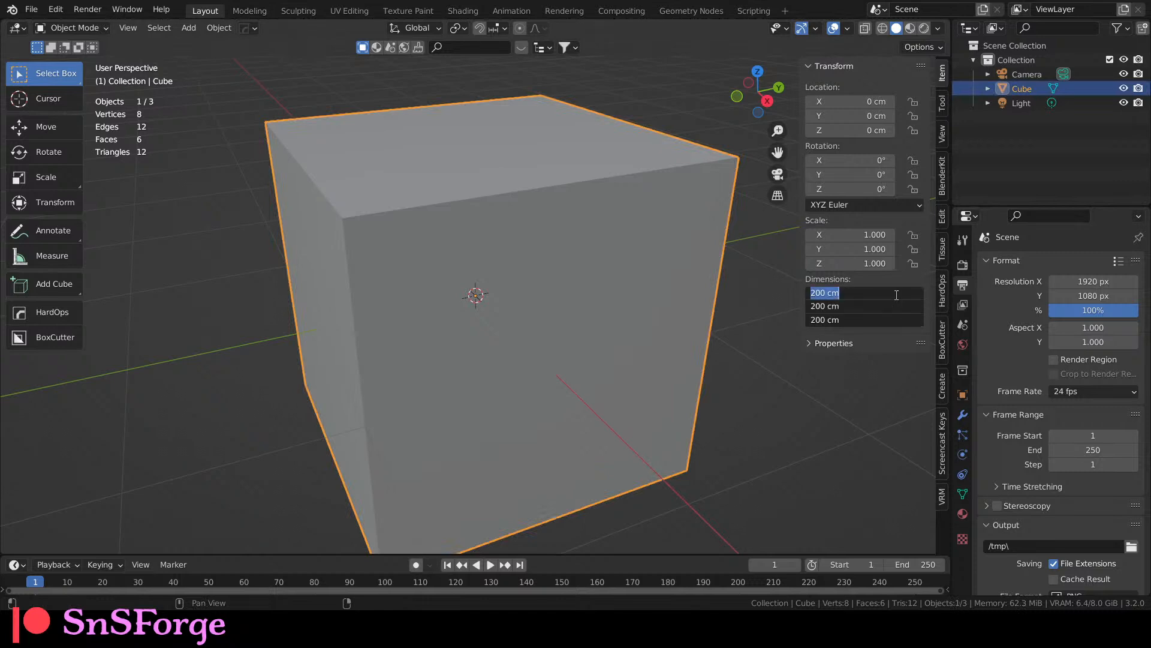
text(150)
key(Return)
middle_drag(496, 289, 474, 348)
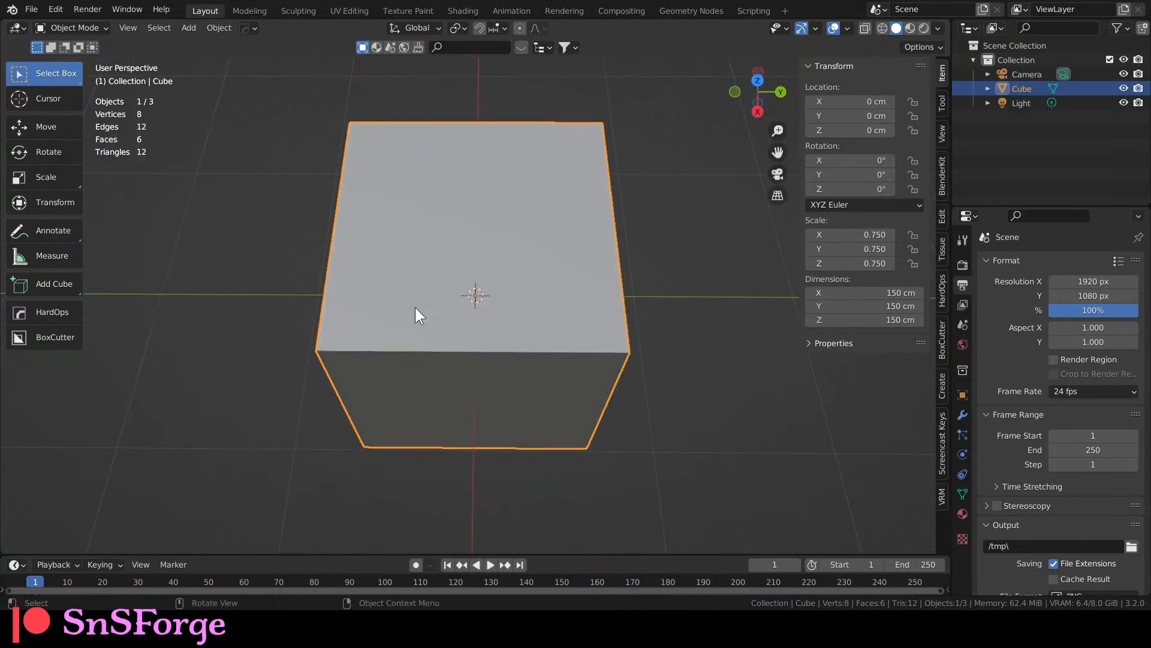
Save the scene as Day22-rev0.blend.
click(36, 11)
key(ctrl+s)
middle_drag(592, 455, 572, 307)
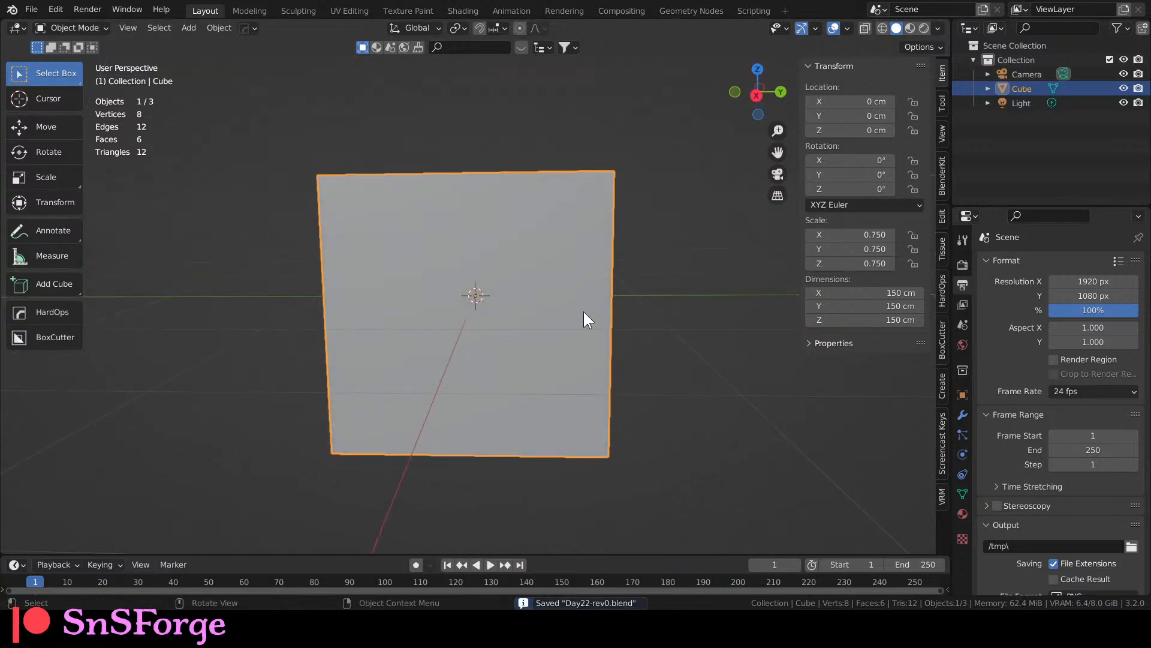
middle_drag(488, 298, 394, 193)
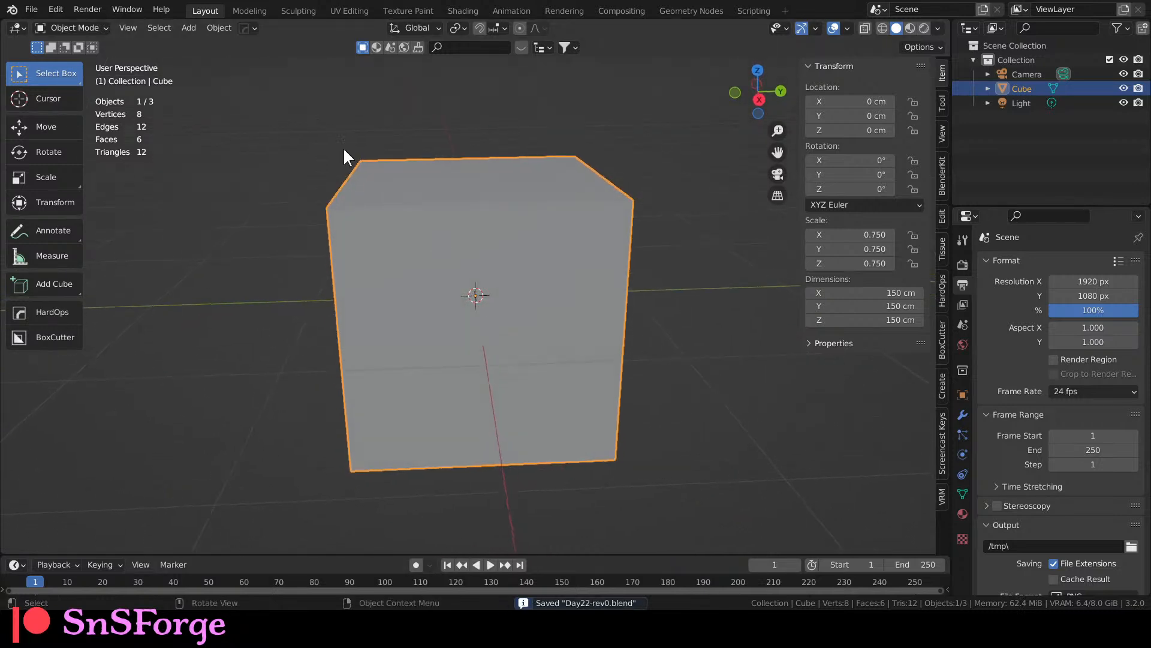
Add a cylinder mesh at the world origin with a depth of 150 cm and a radius of 3 cm.
click(189, 28)
mouse_move(204, 43)
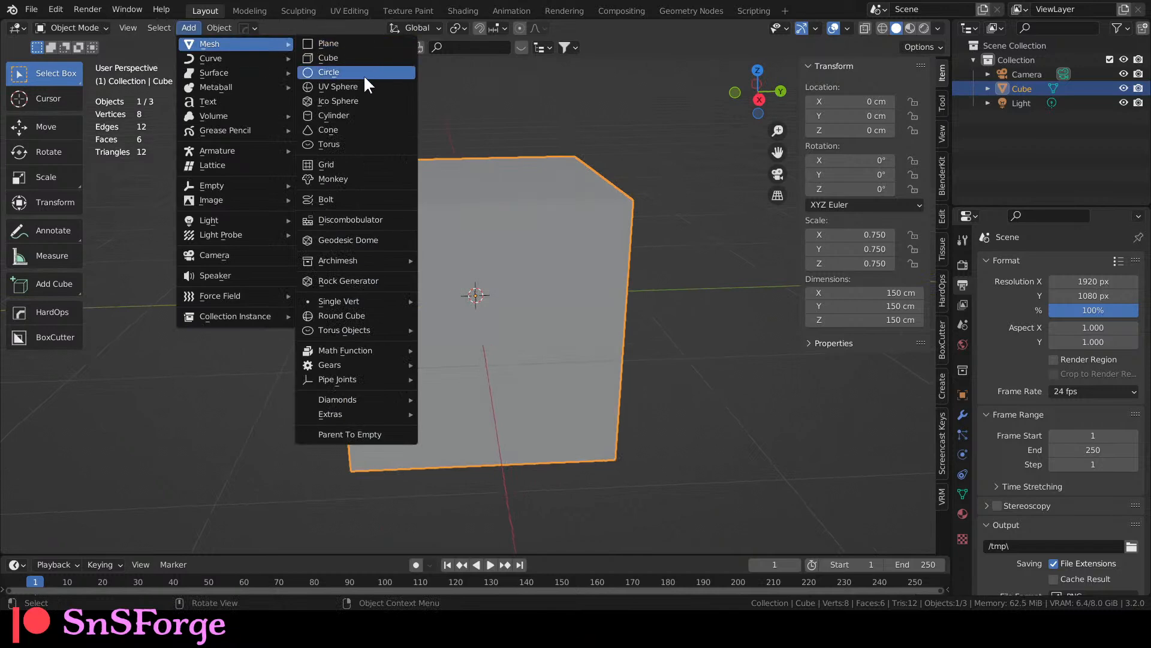
click(355, 114)
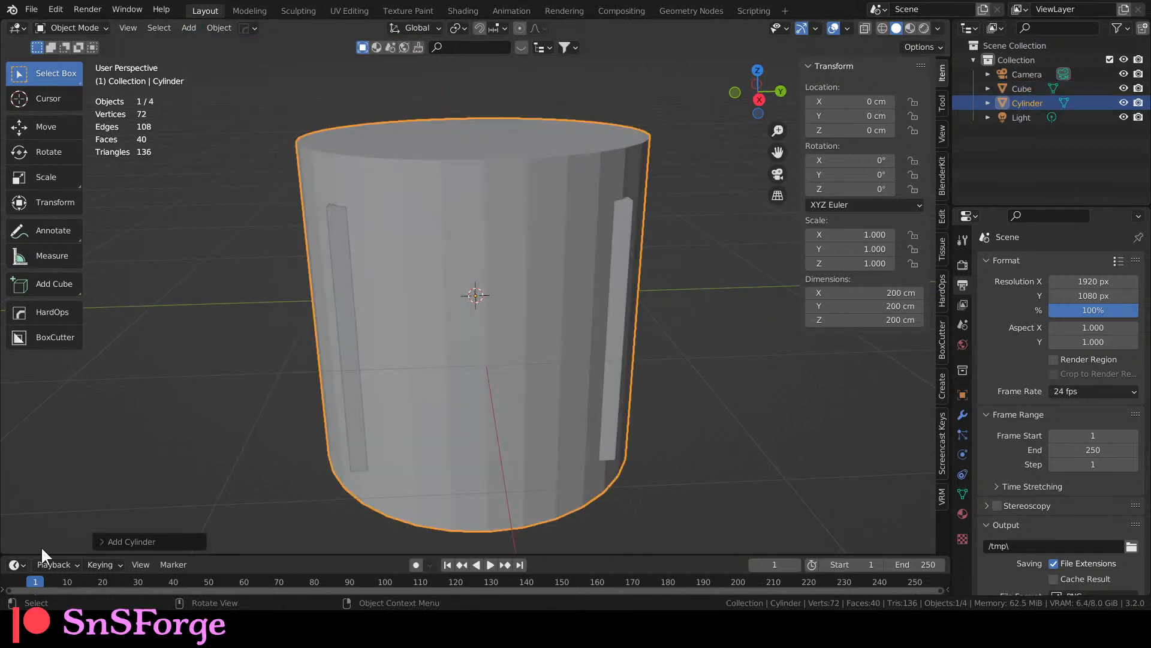
click(105, 541)
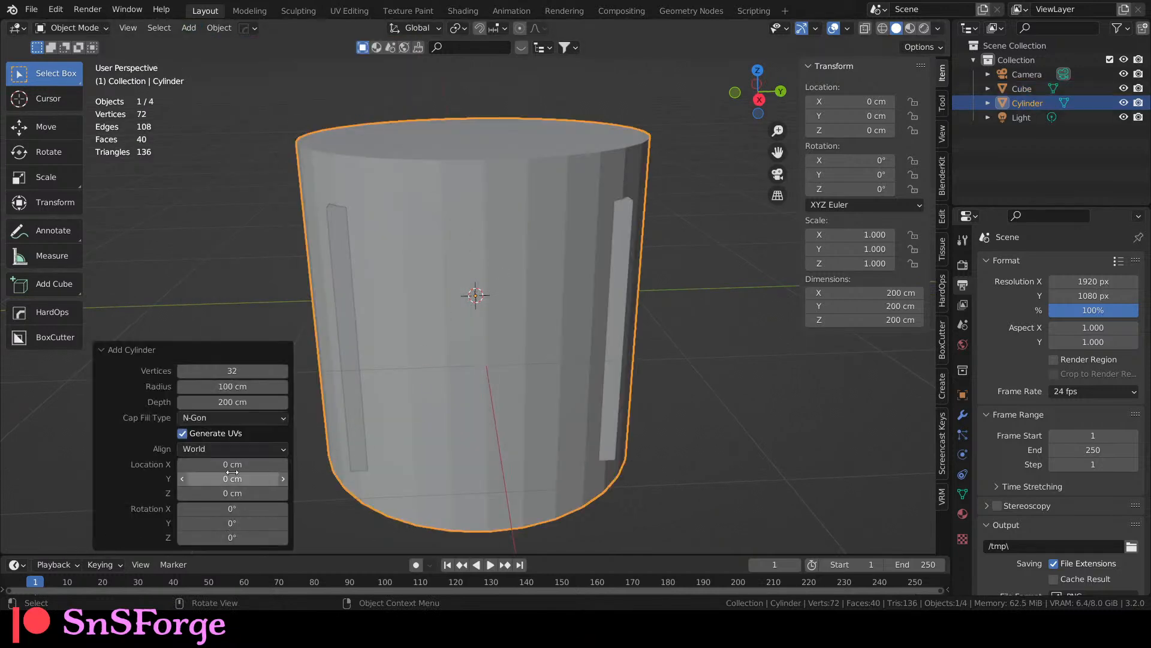
click(250, 403)
text(150)
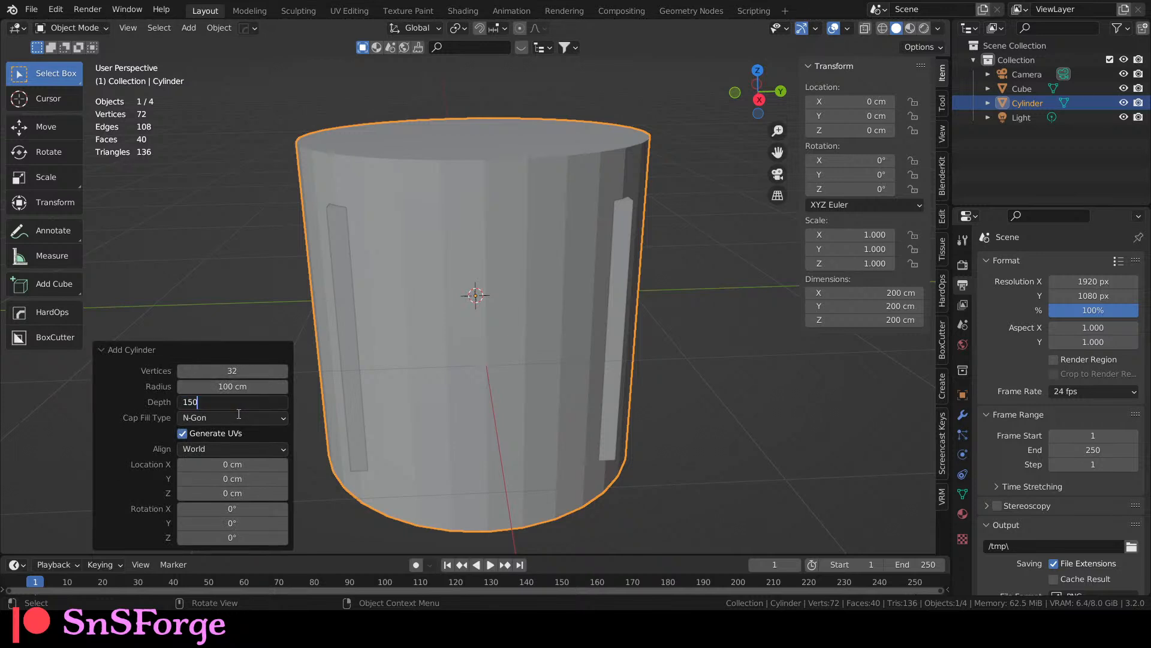
key(Return)
click(246, 387)
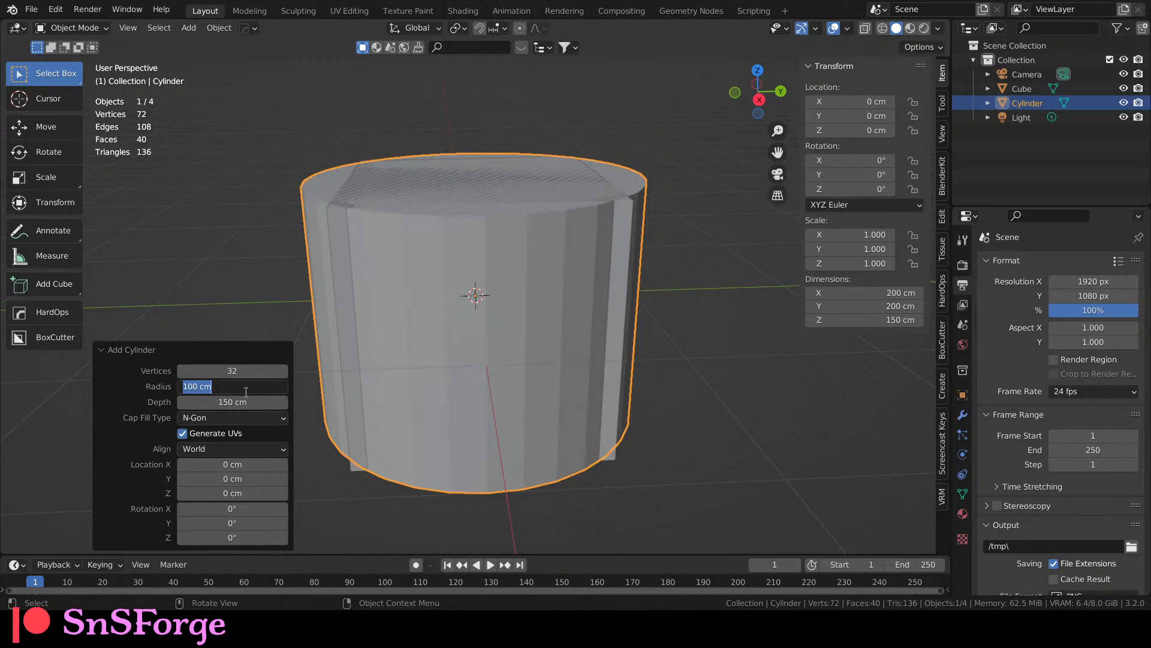
text(3)
key(Return)
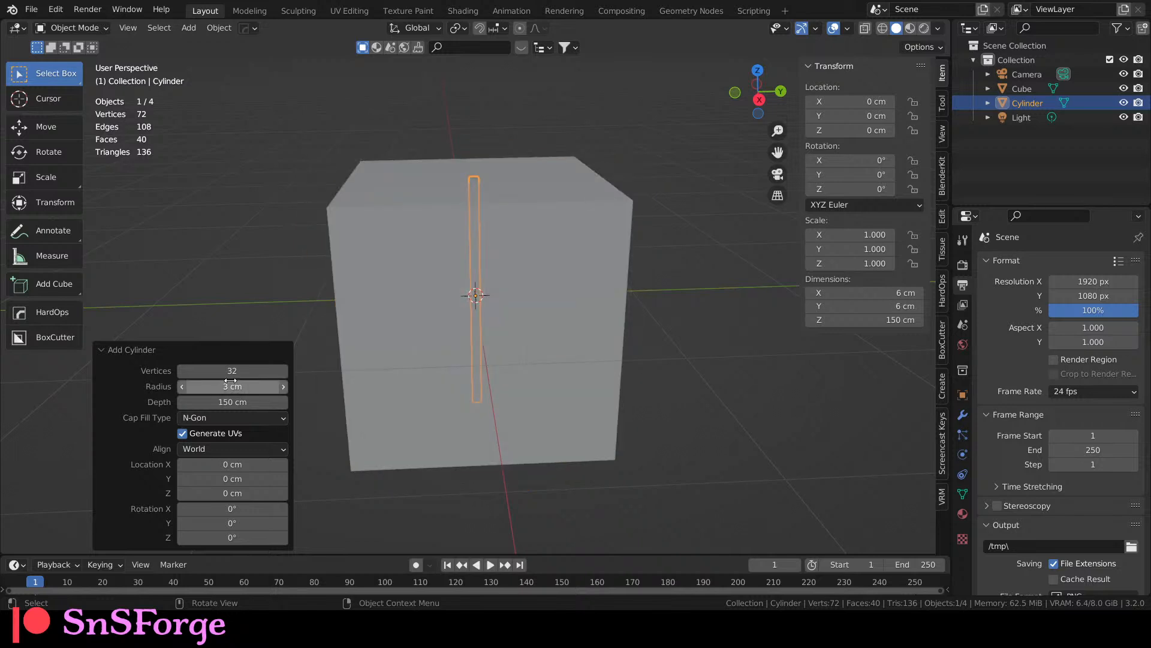
Set the cylinder's X and Y dimensions to 3 cm.
middle_drag(458, 316, 495, 396)
scroll(494, 361, up, 5)
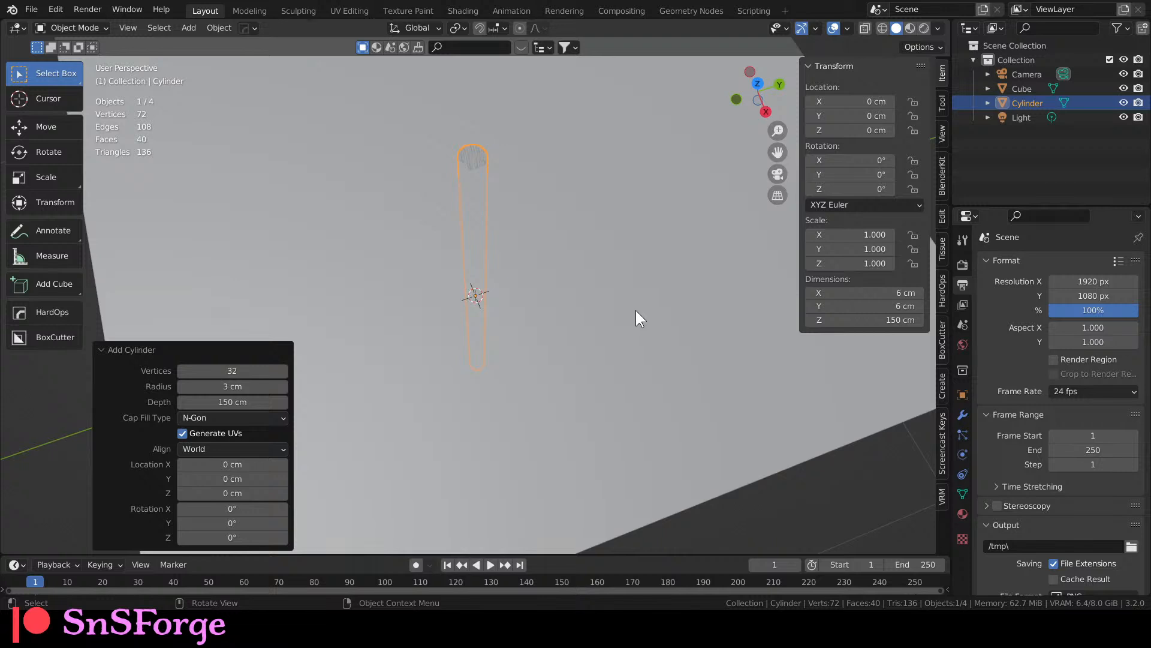
double_click(893, 306)
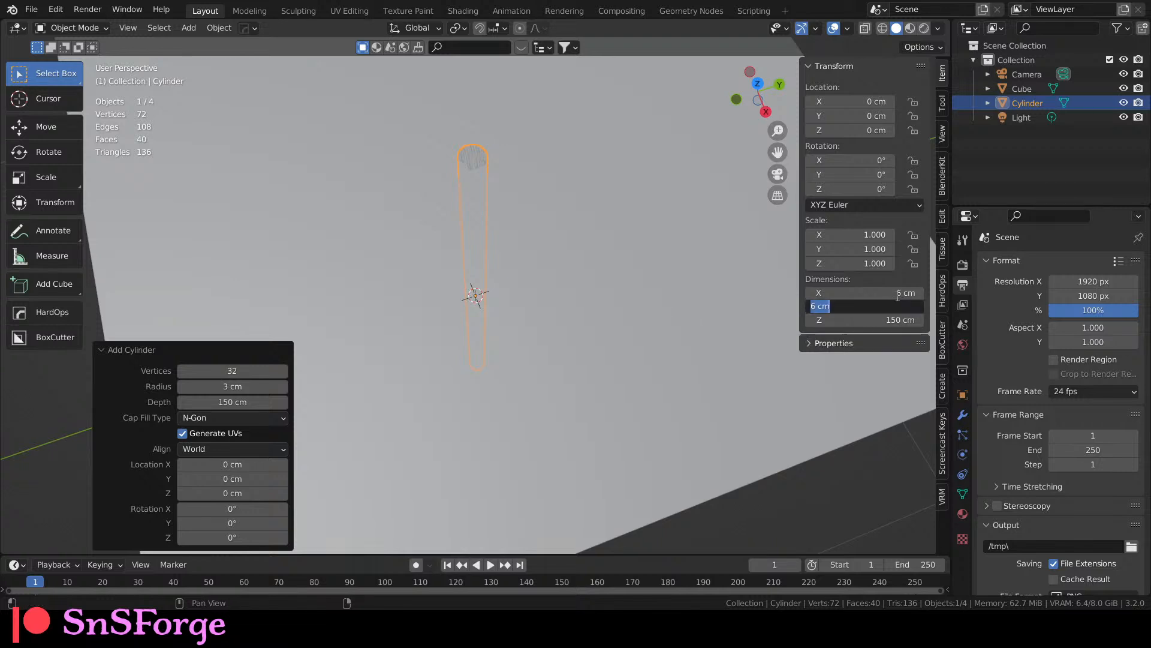
key(Return)
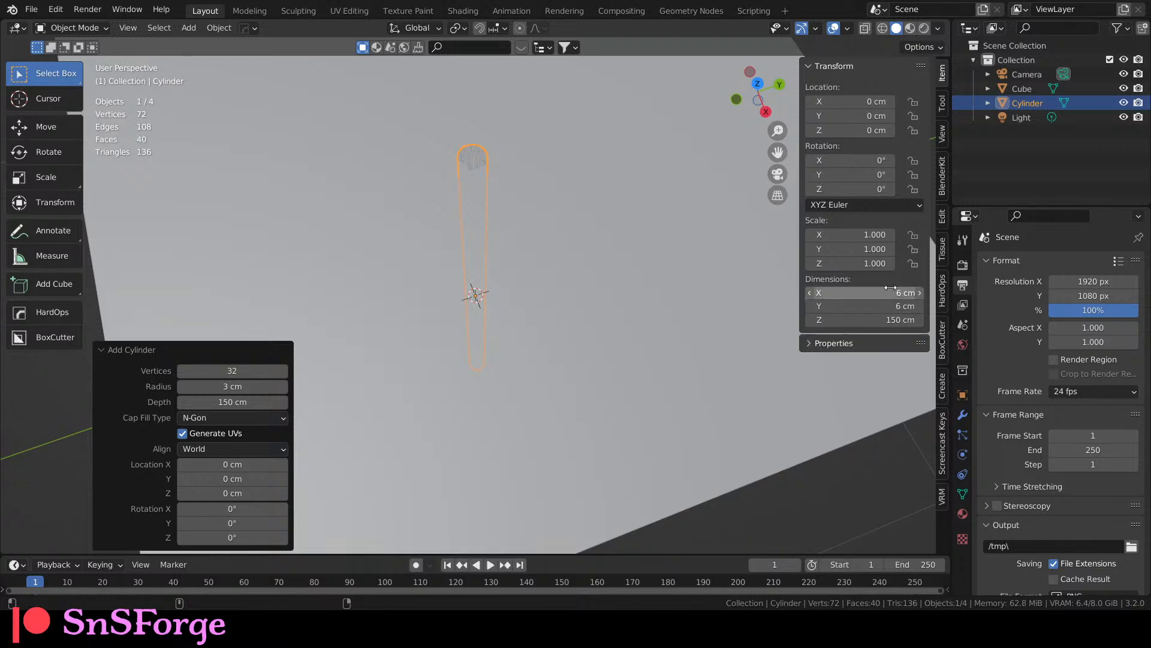
mouse_move(896, 292)
mouse_down()
mouse_move(906, 292)
mouse_move(888, 291)
mouse_move(883, 306)
mouse_up()
text(3)
key(Return)
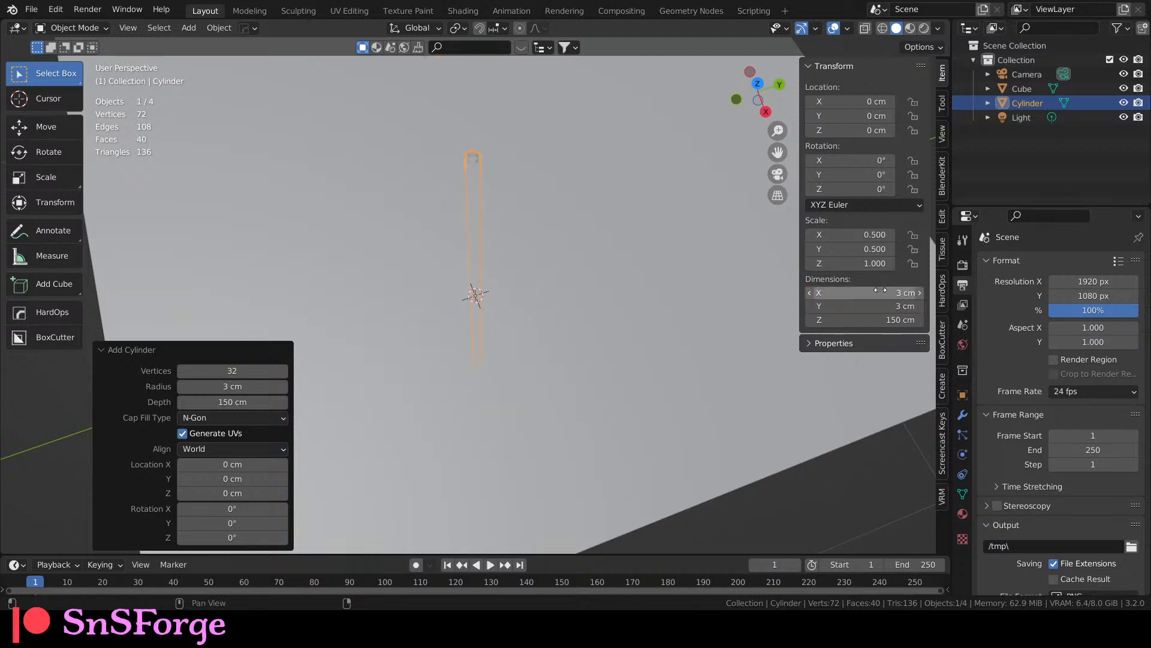
Hide the cube in the viewport and examine the full length of the thin cylinder from the side.
scroll(674, 264, down, 4)
click(1124, 88)
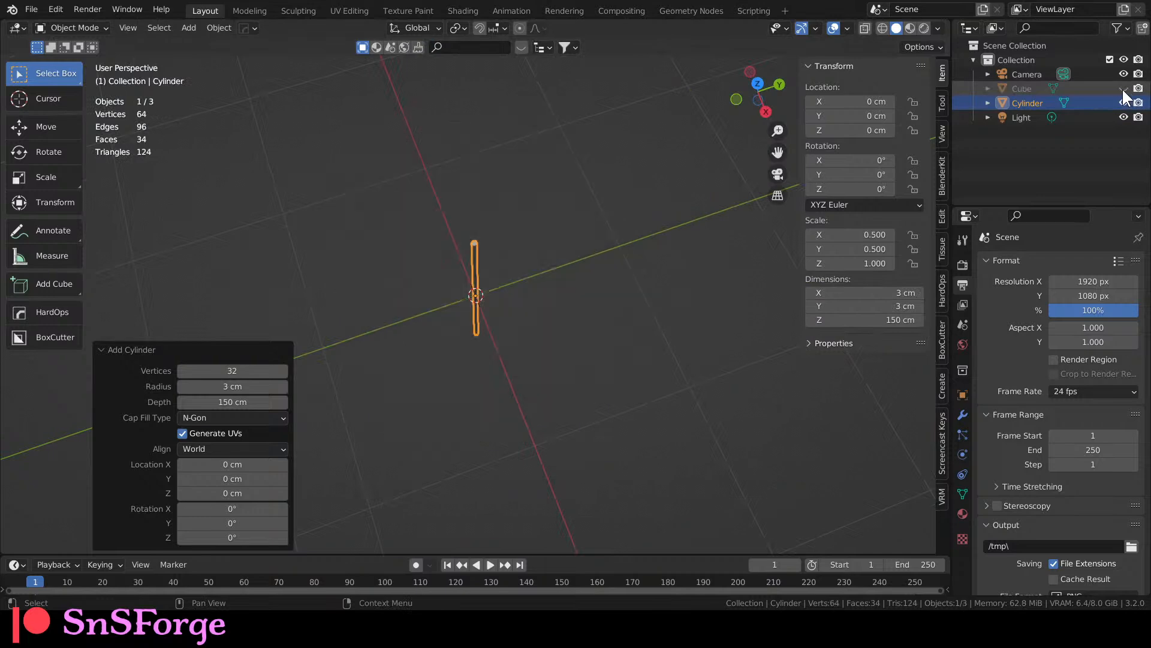
middle_drag(609, 384, 544, 284)
scroll(555, 306, up, 2)
scroll(556, 307, down, 3)
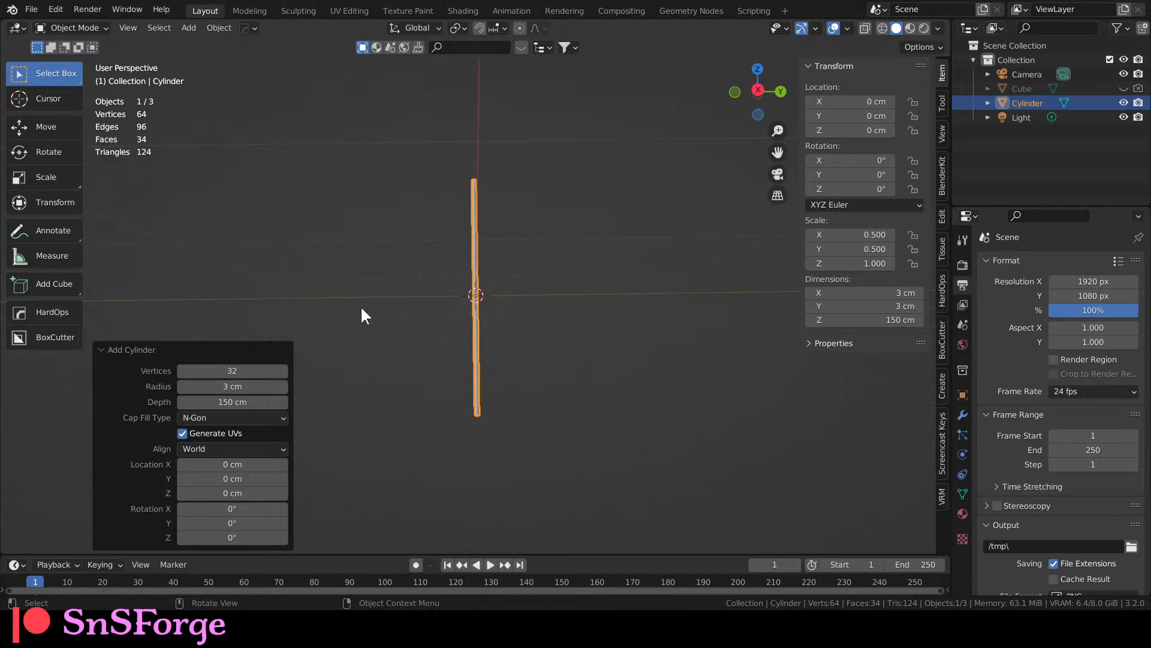
scroll(503, 256, up, 5)
scroll(506, 255, down, 3)
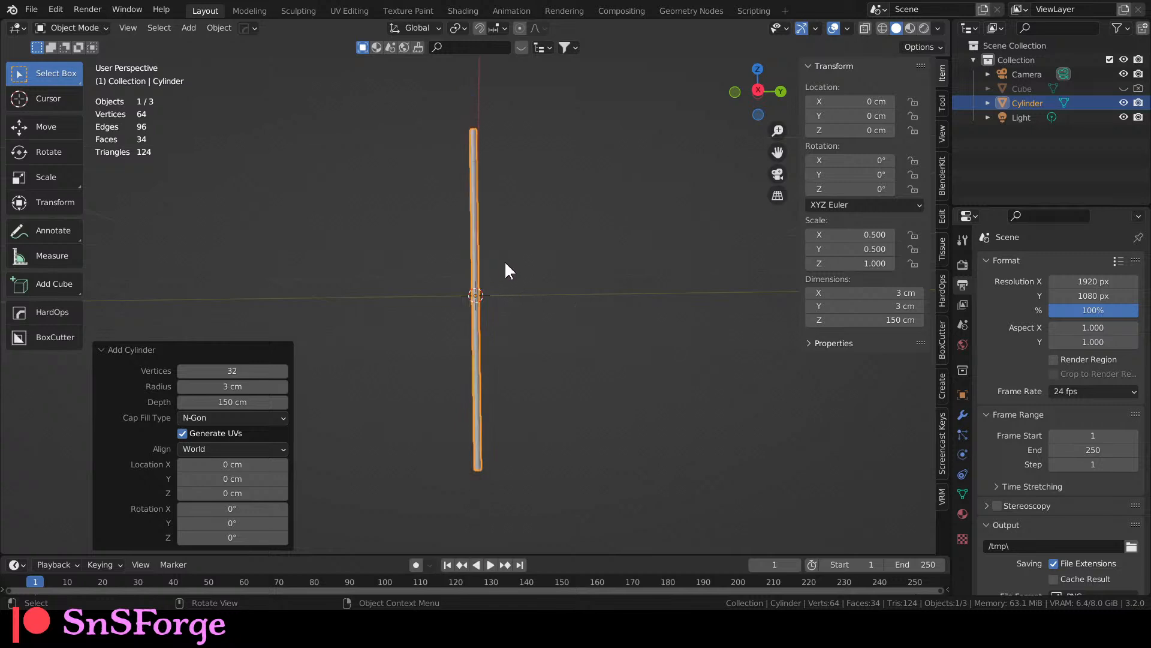
shift+middle_drag(523, 261, 521, 293)
scroll(520, 291, up, 2)
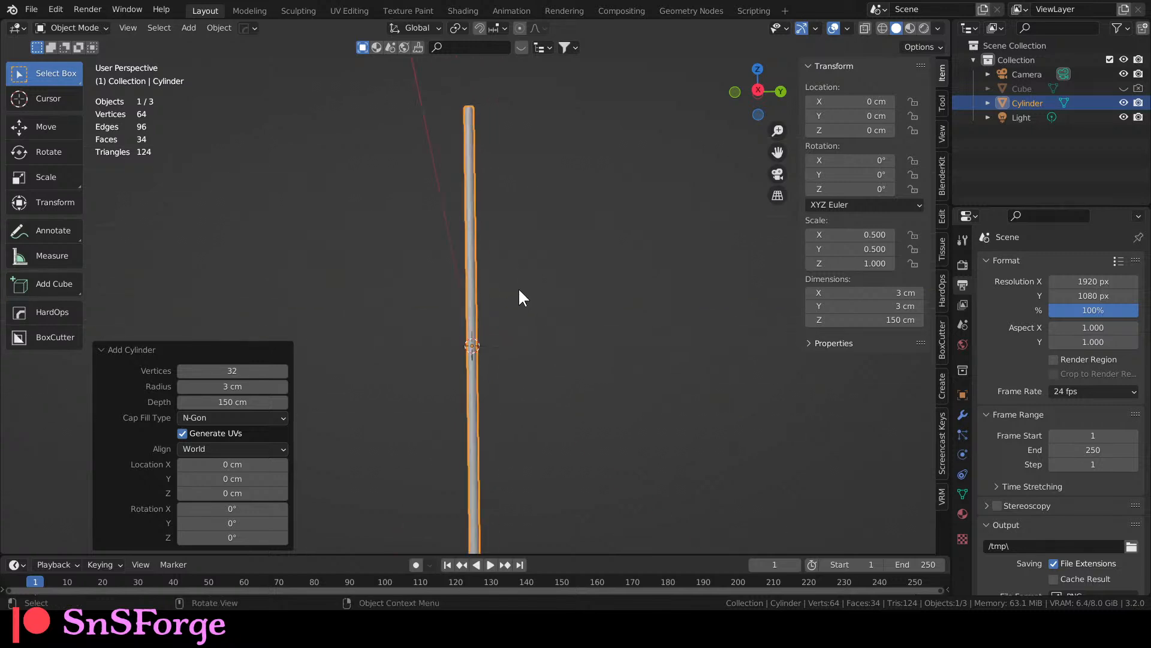
scroll(518, 286, down, 4)
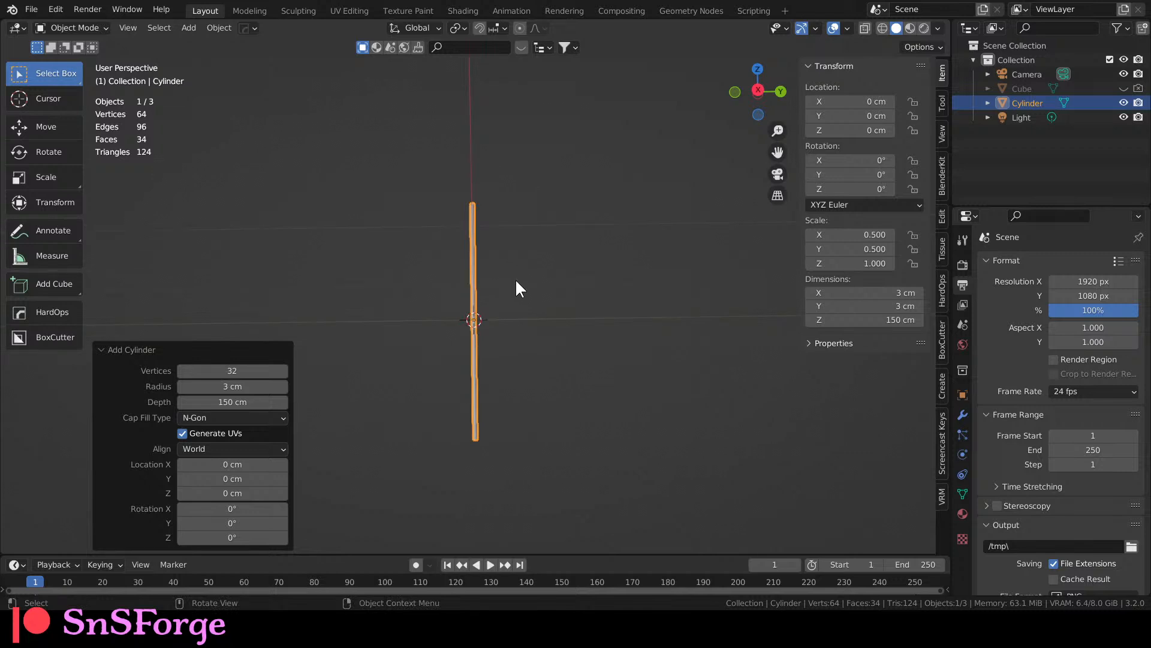
scroll(516, 278, up, 2)
Snap the 3D cursor to the centre of the cylinder's top face in Edit Mode and return to Object Mode.
middle_drag(530, 237, 522, 276)
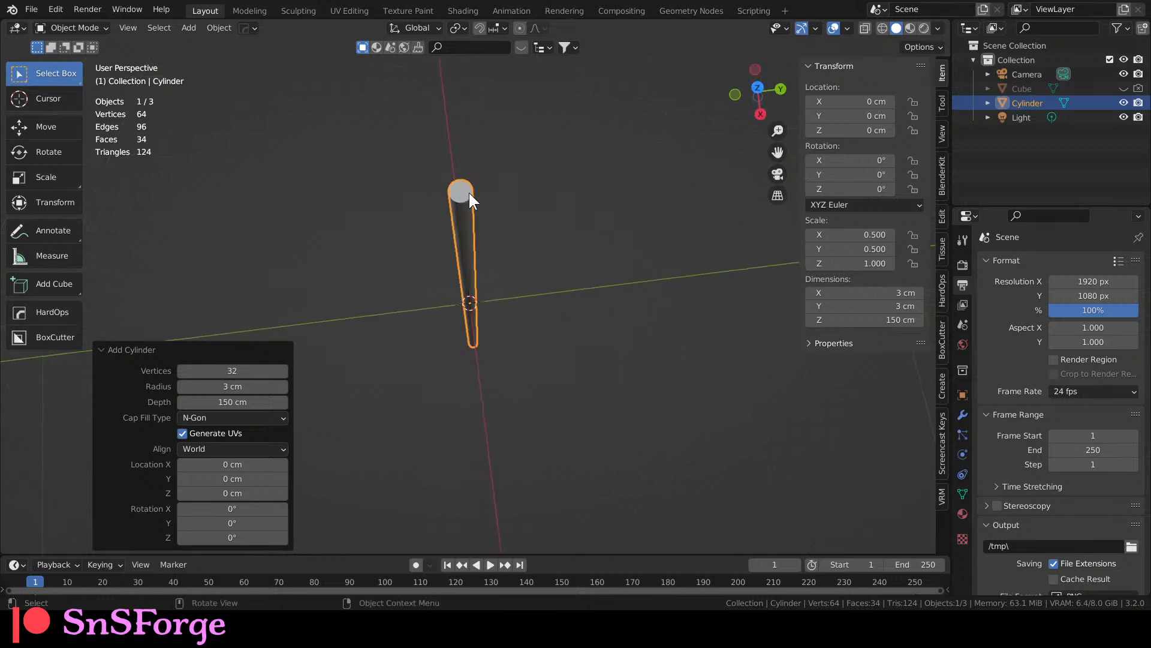
key(Tab)
key(alt+a)
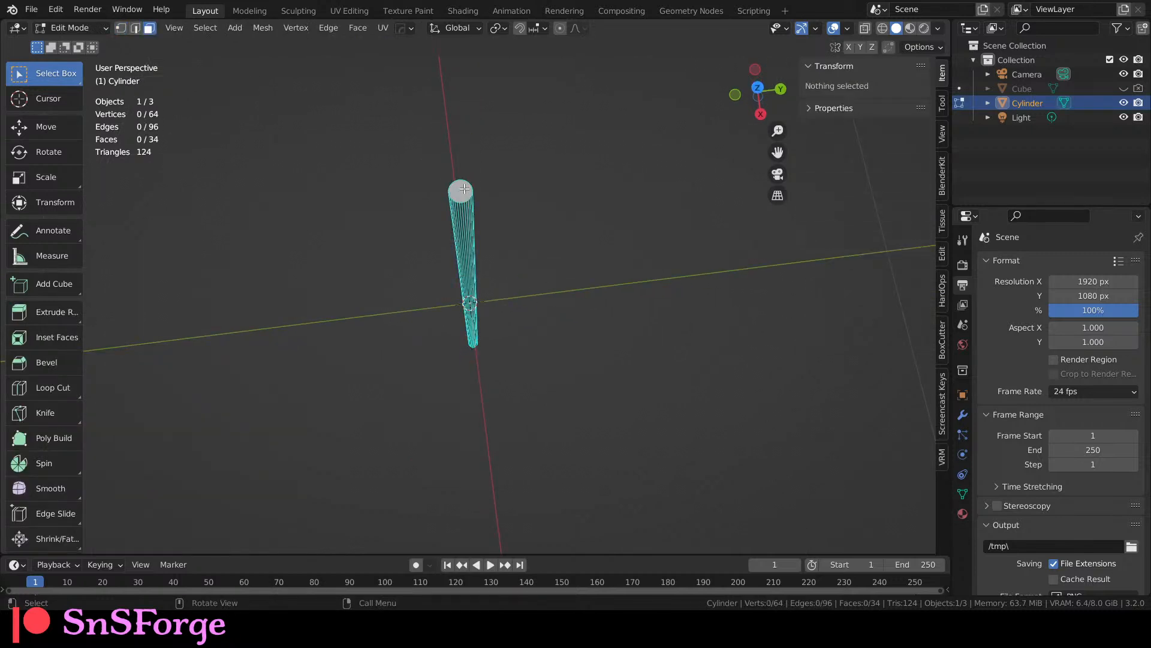
click(464, 188)
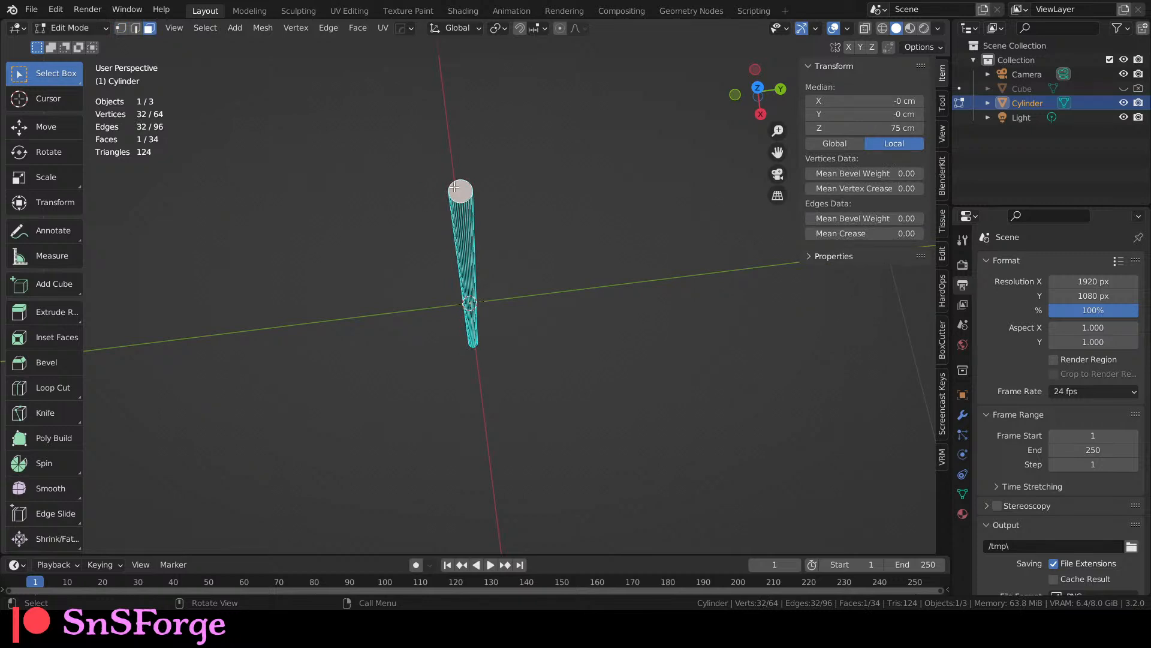
key(shift+s)
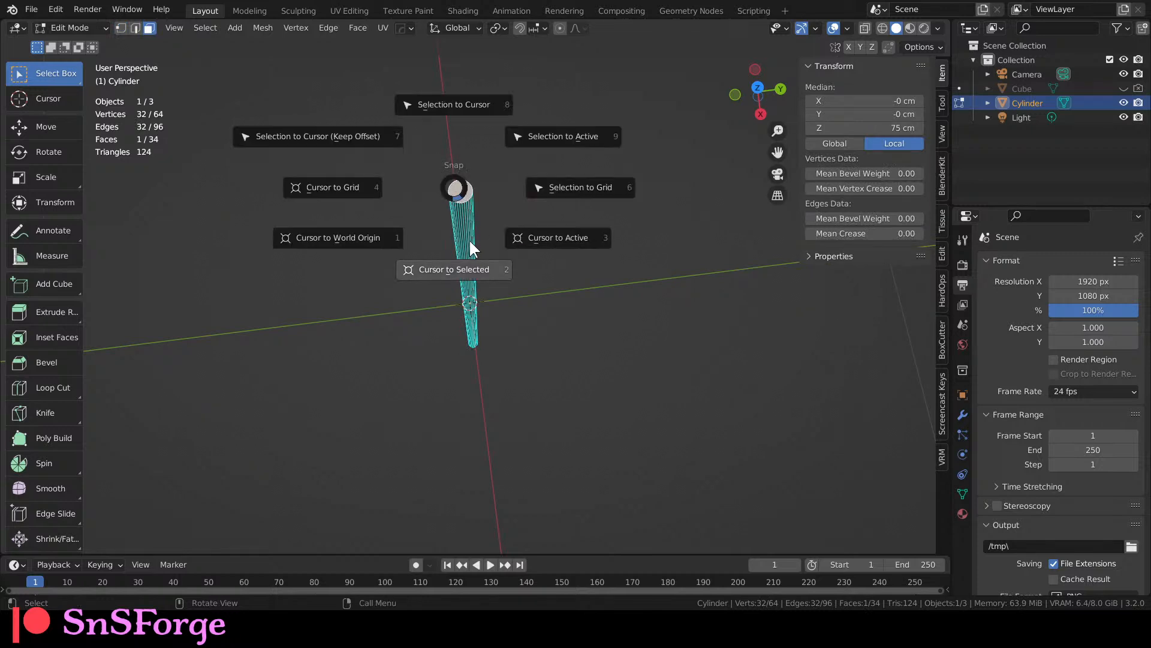
click(463, 269)
key(Tab)
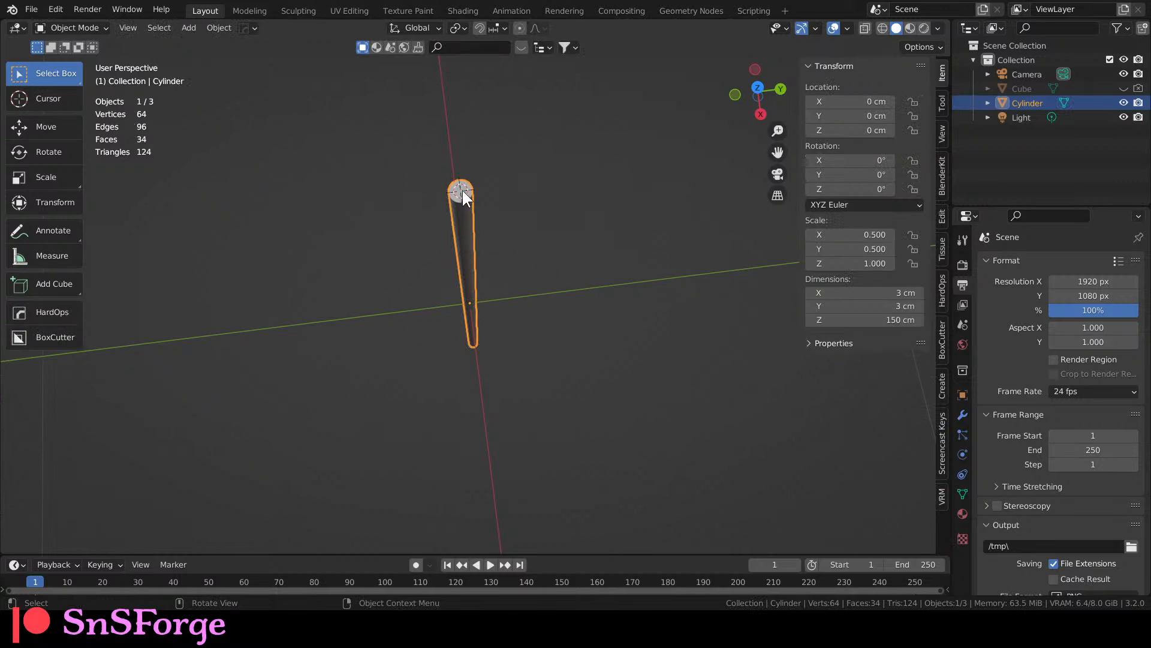
Set the cylinder's origin to the 3D cursor at its top face.
right_click(462, 190)
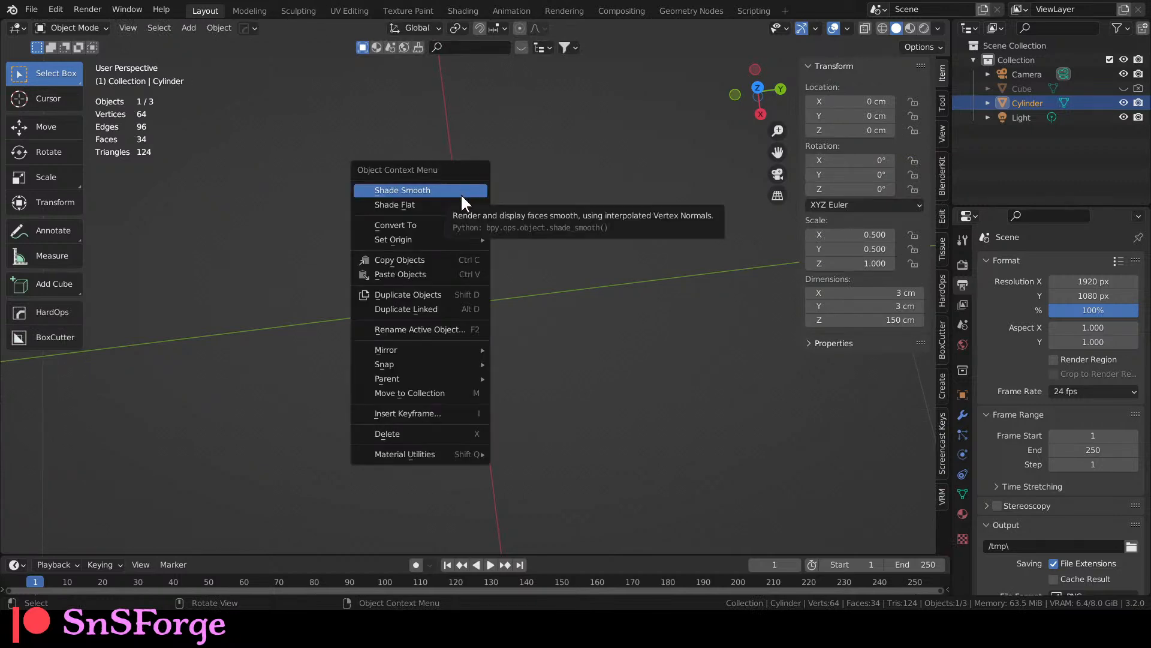
mouse_move(463, 239)
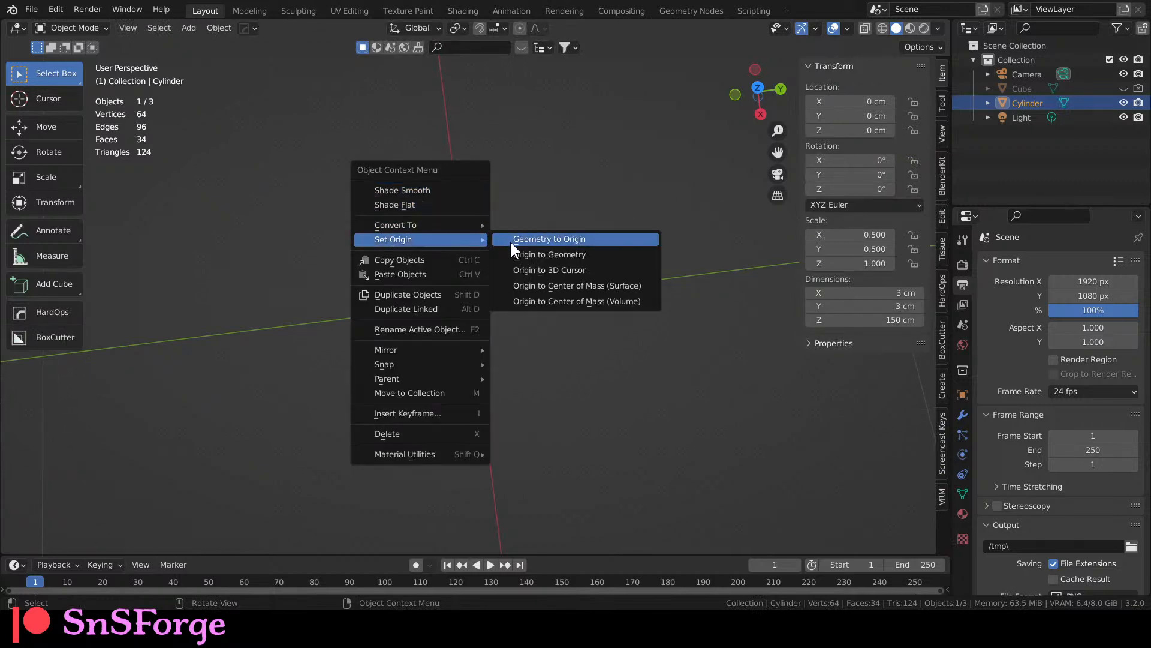
click(525, 269)
middle_drag(457, 217, 430, 245)
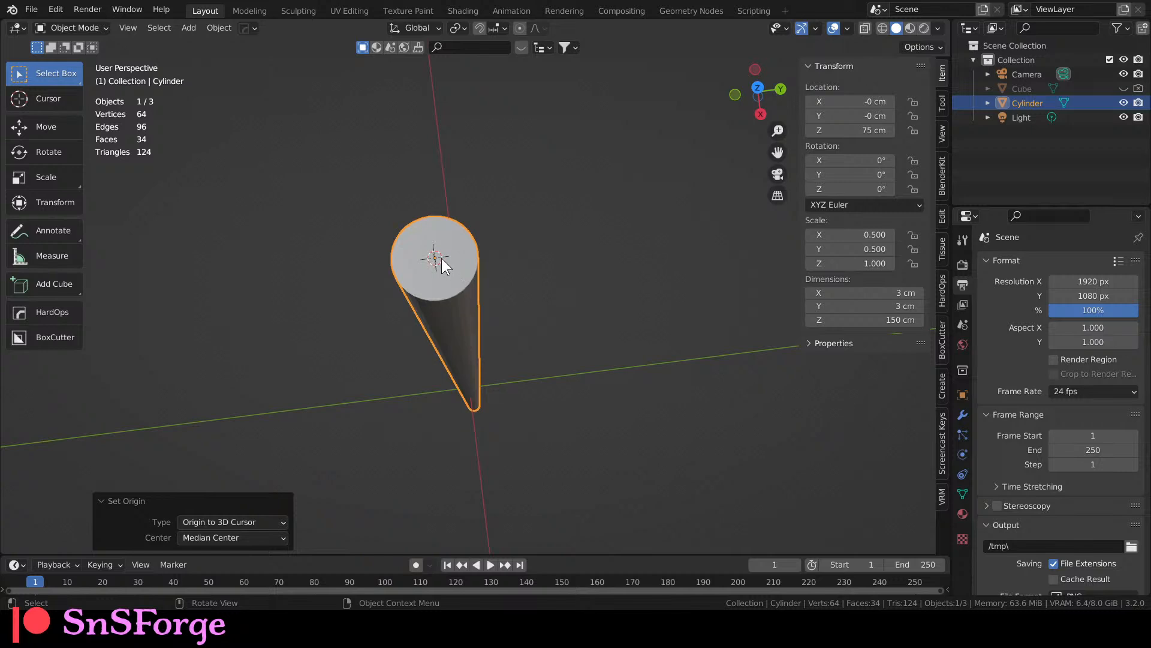
Re-enter Edit Mode and snap the 3D cursor to the selected top face again.
key(Tab)
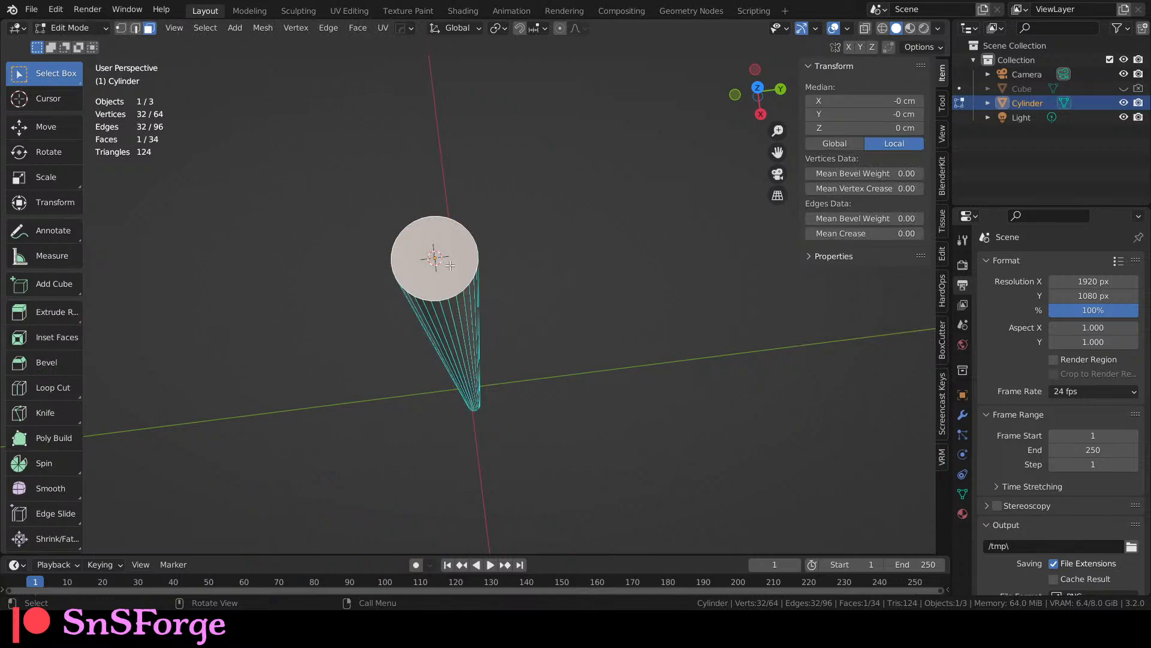
key(shift+s)
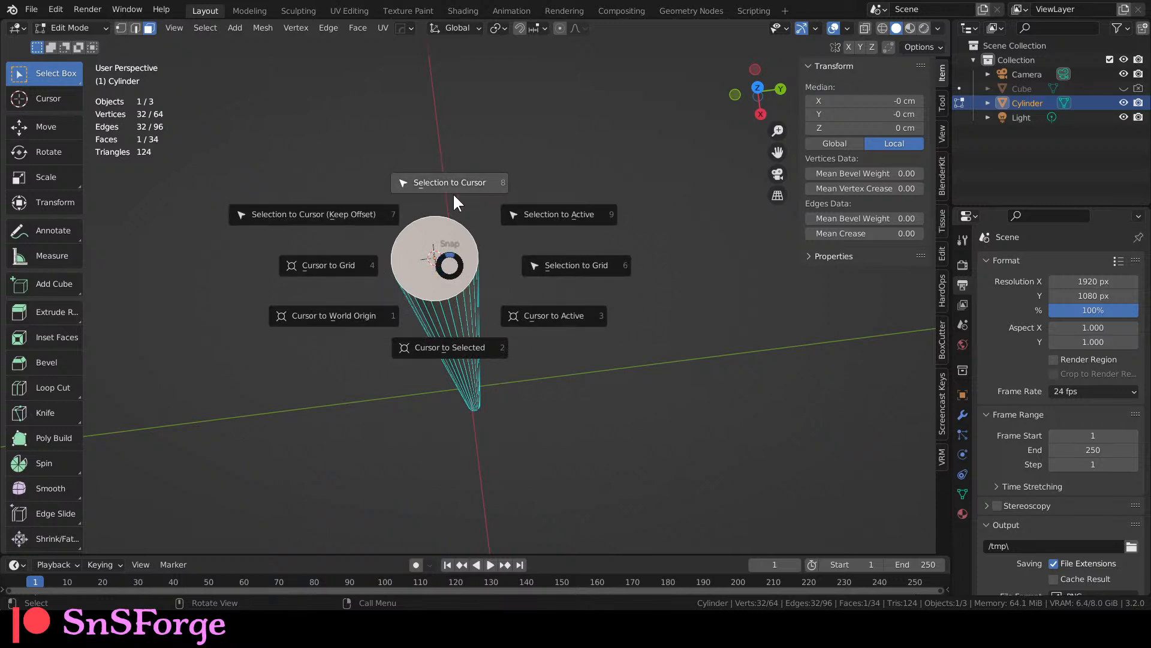
click(409, 356)
mouse_move(478, 321)
middle_down()
mouse_move(497, 330)
mouse_move(493, 317)
middle_up()
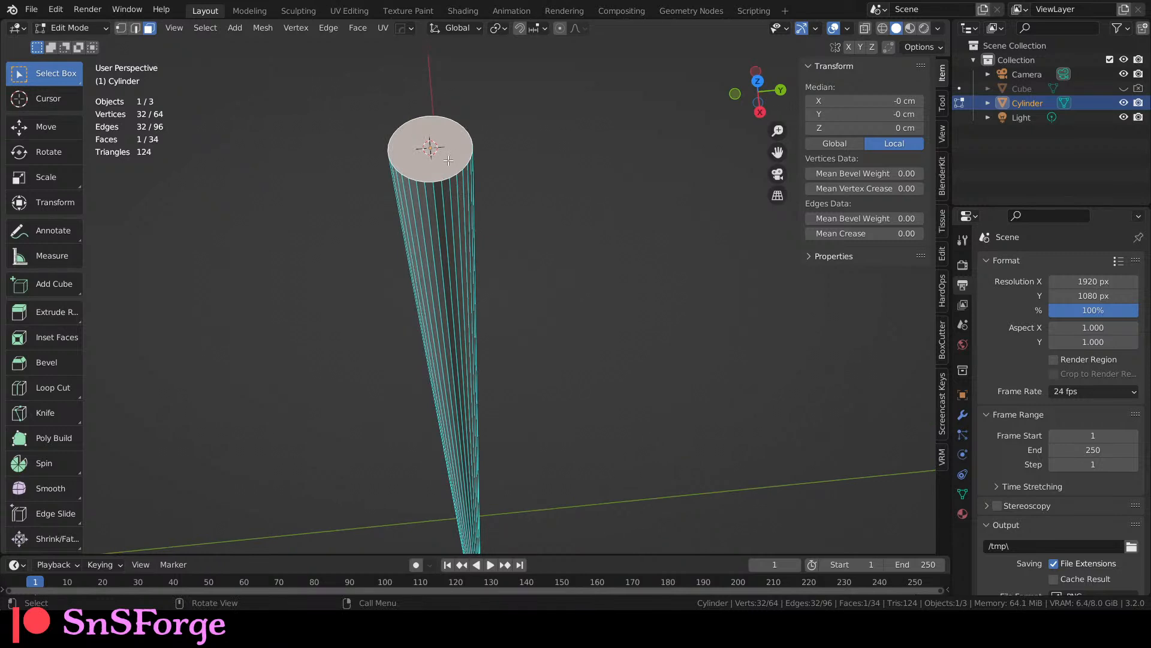
Turn on proportional editing for the cylinder mesh, leaving the snap options unused.
key(o)
key(shift+s)
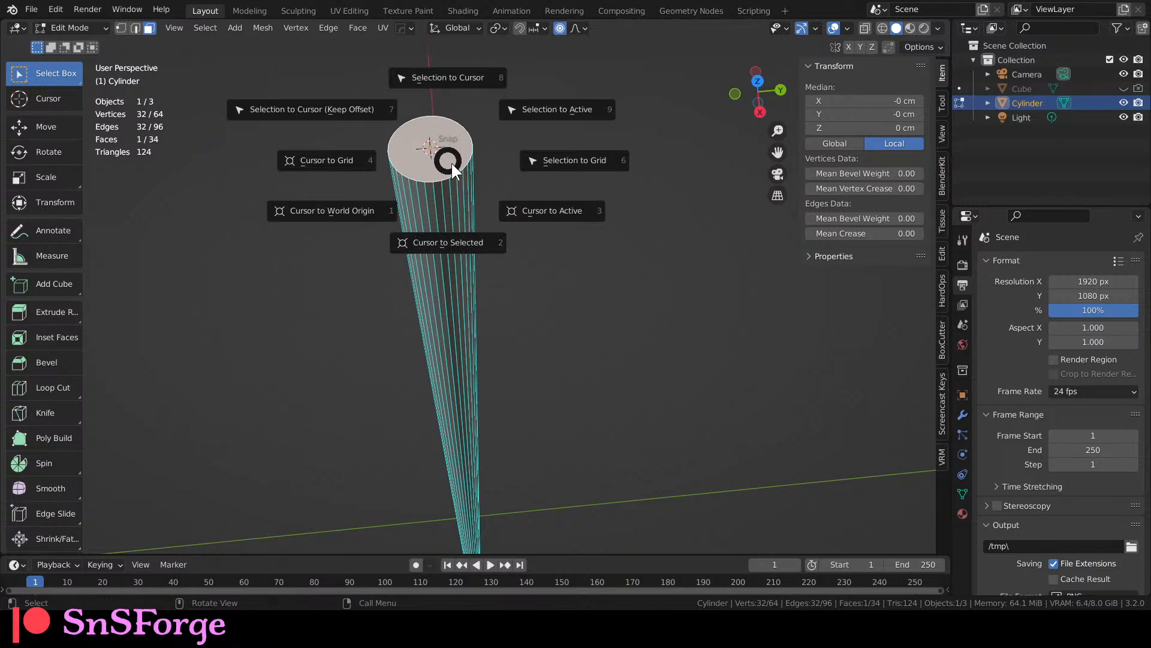
key(Escape)
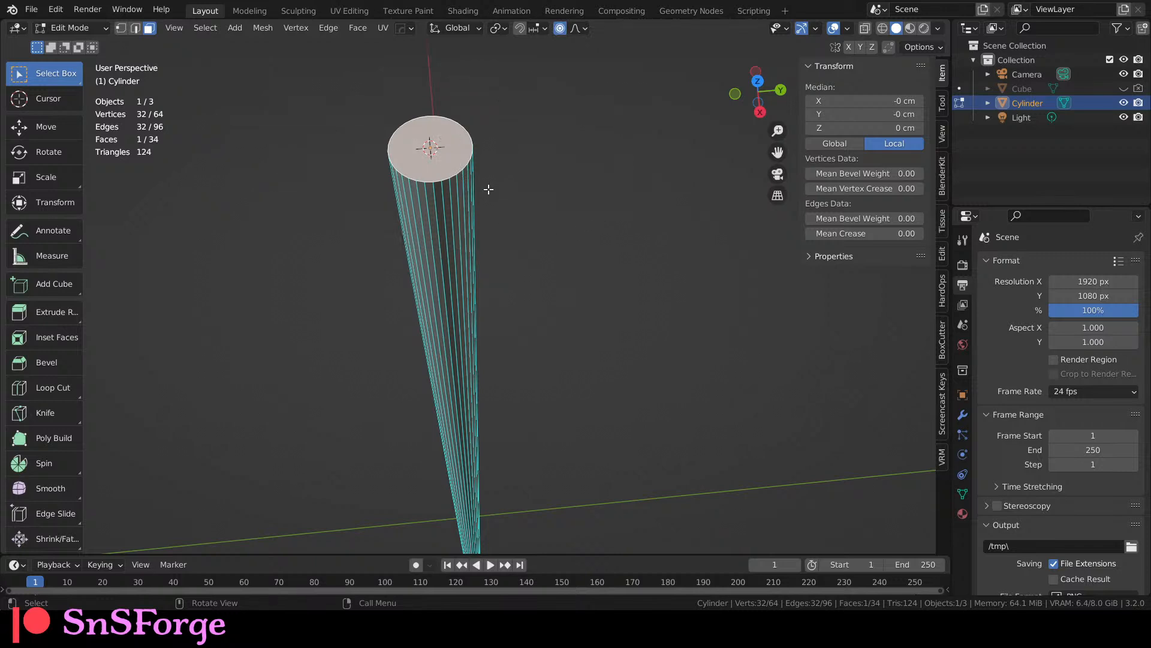
Turn on the Screencast Keys display and bring up the snap options without choosing one.
click(944, 425)
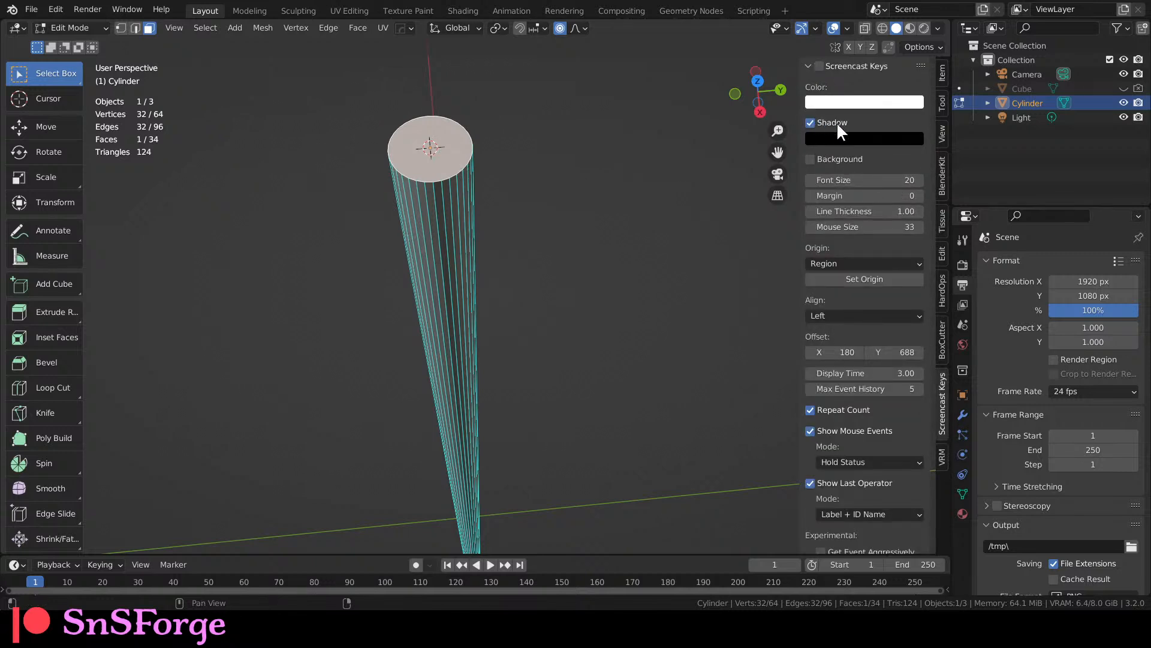
click(943, 457)
key(shift+s)
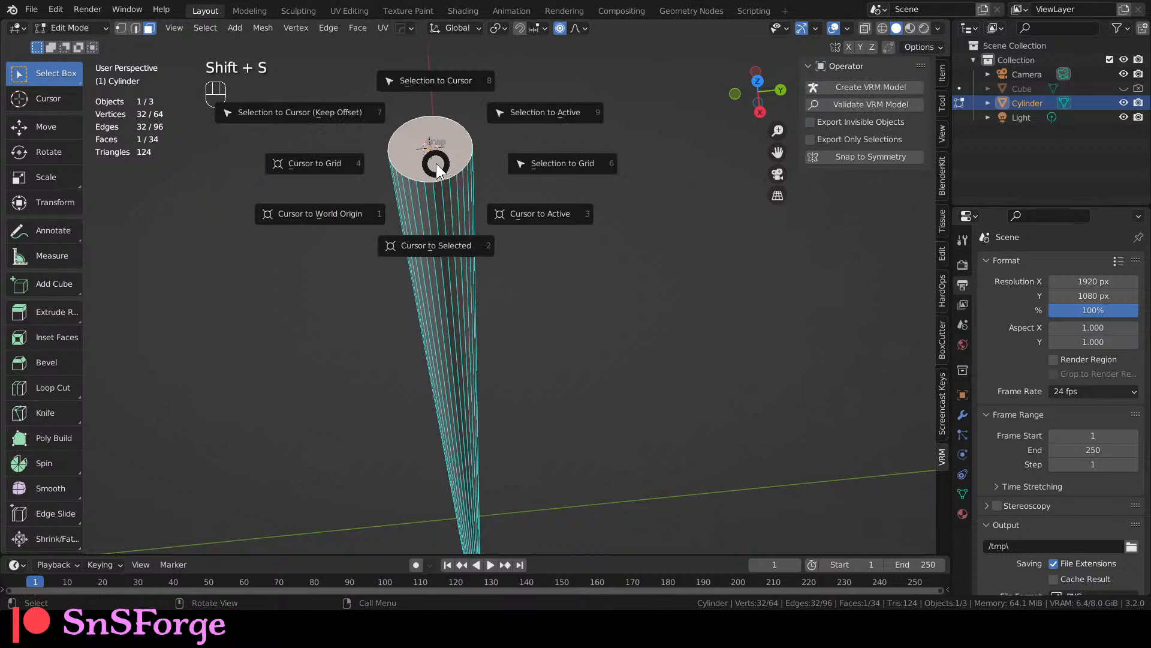
click(436, 163)
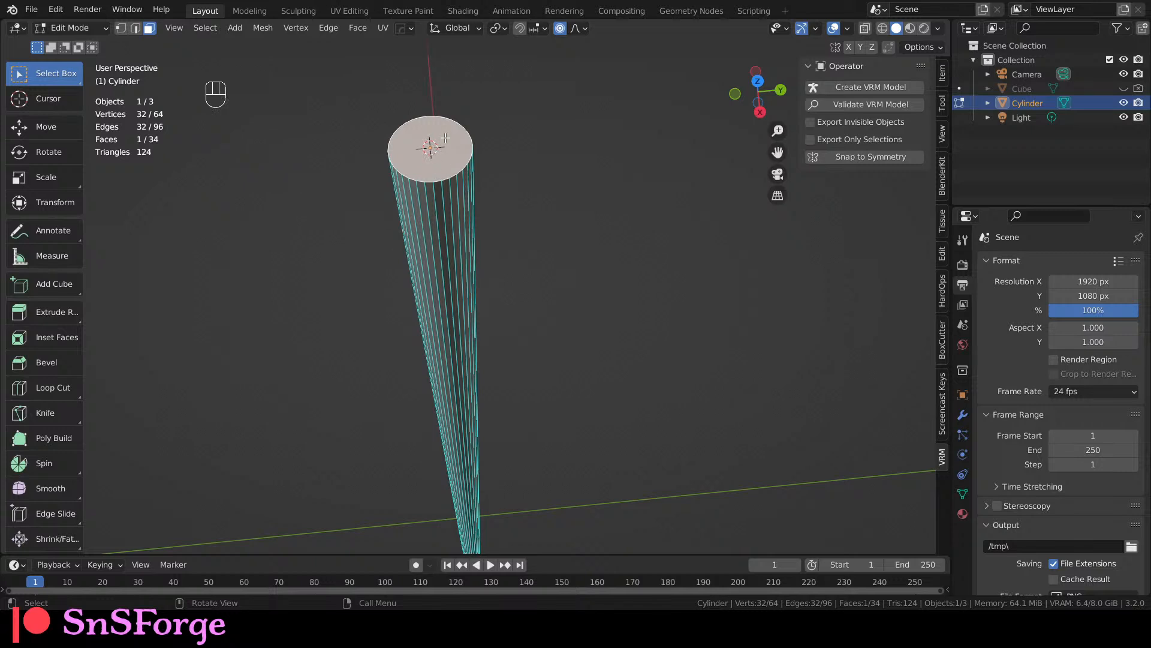
Snap the 3D cursor to the cylinder's selected top face and set the object's origin to the 3D cursor in Object Mode.
key(shift+s)
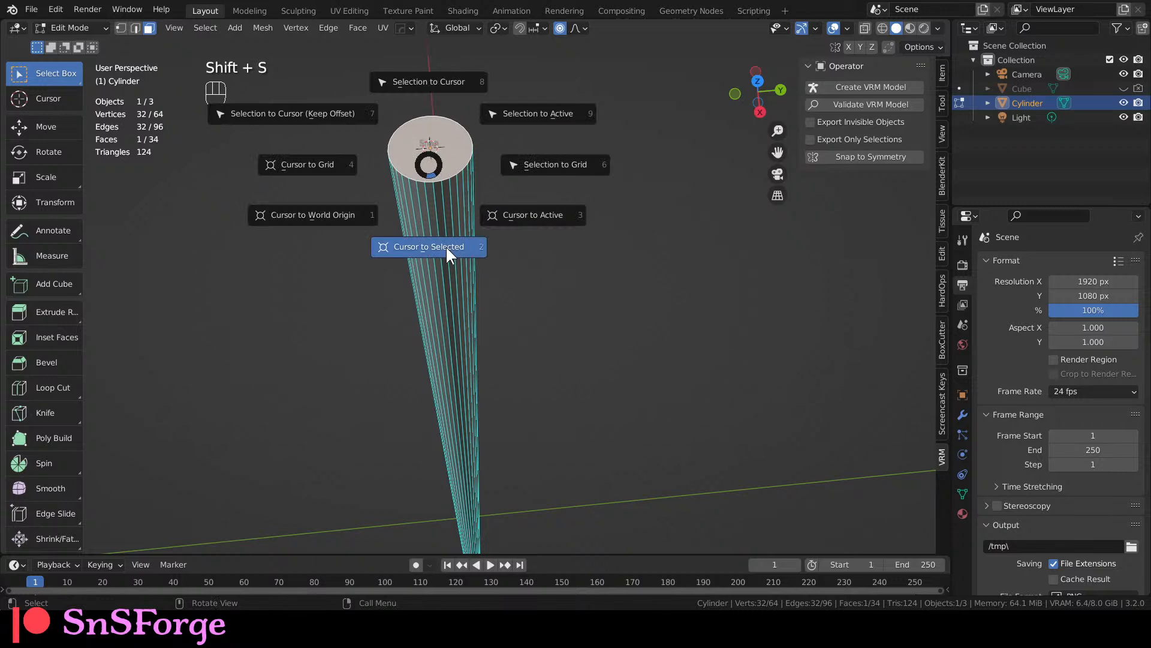
click(444, 246)
key(Tab)
right_click(441, 155)
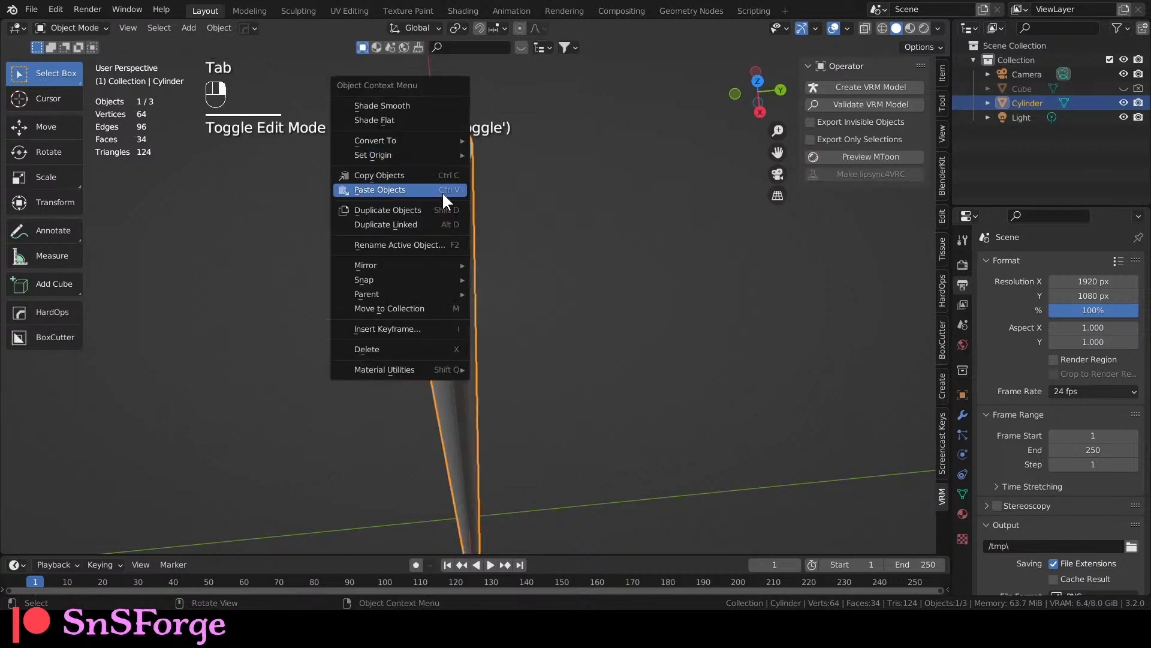
mouse_move(438, 156)
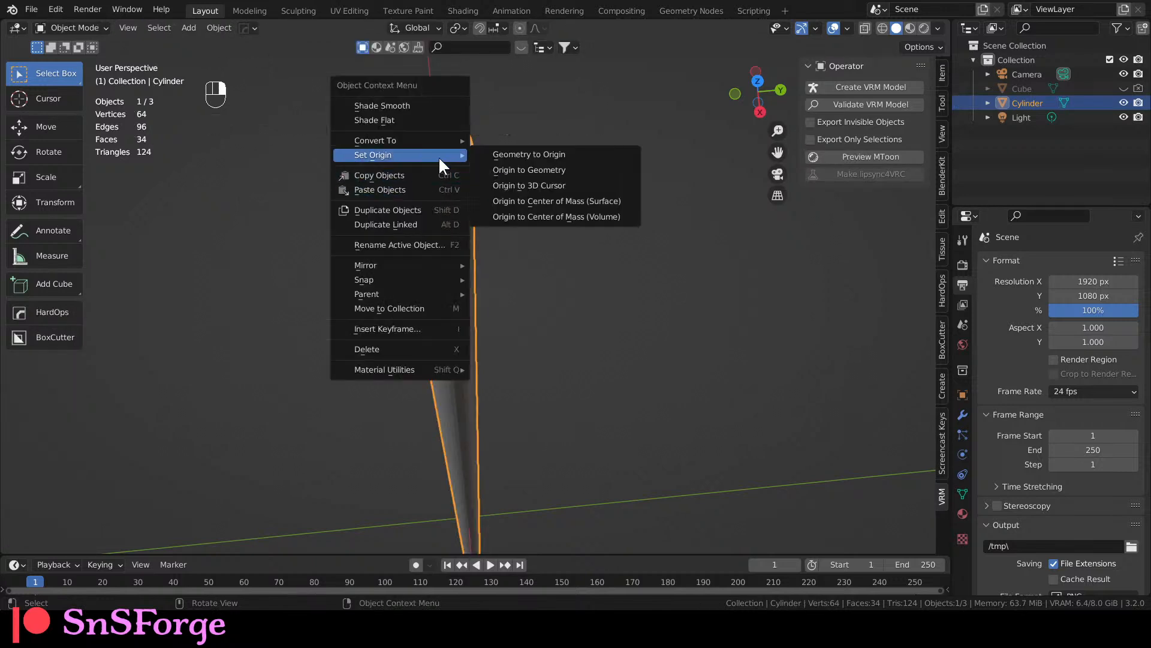
click(516, 186)
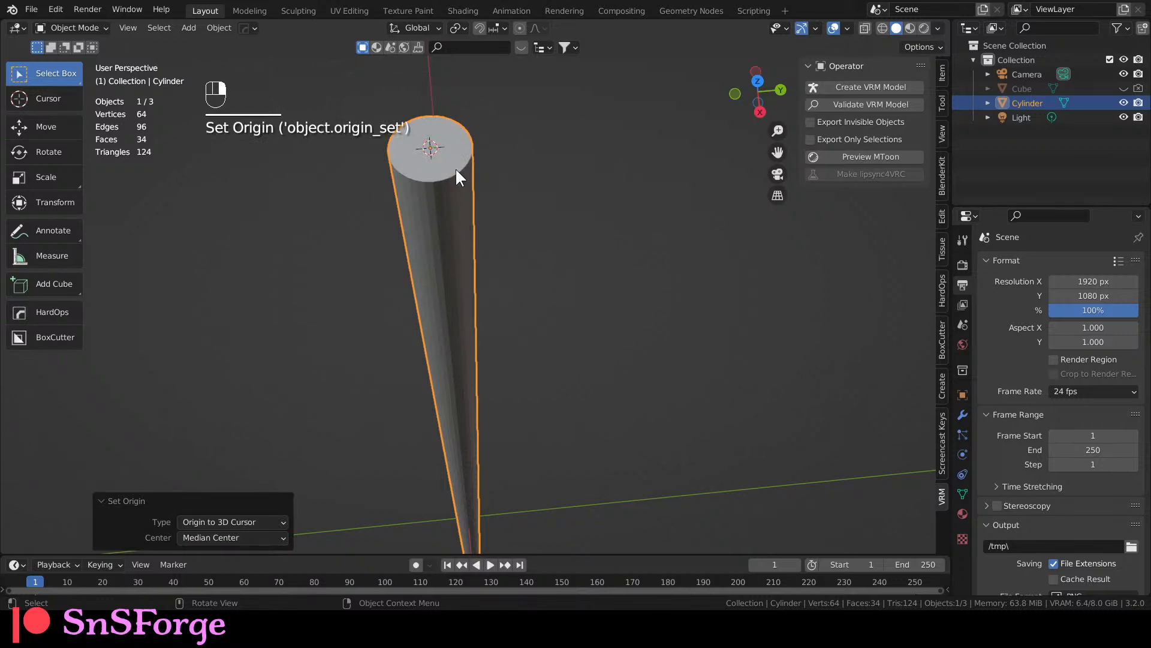
scroll(455, 167, down, 5)
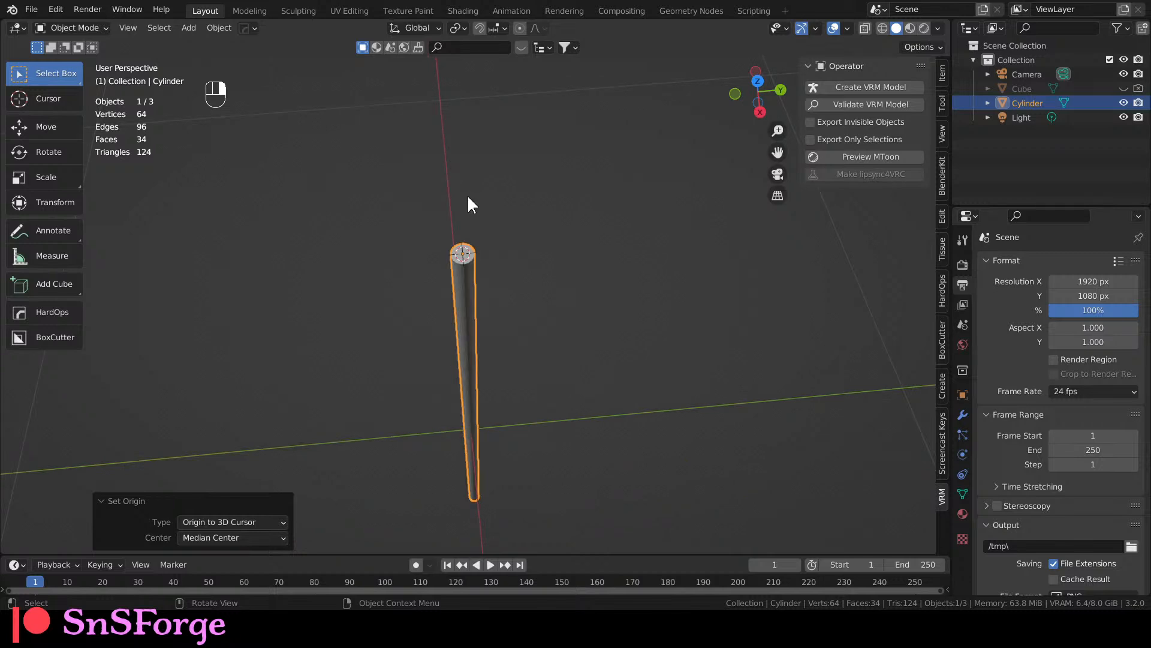
scroll(450, 204, up, 5)
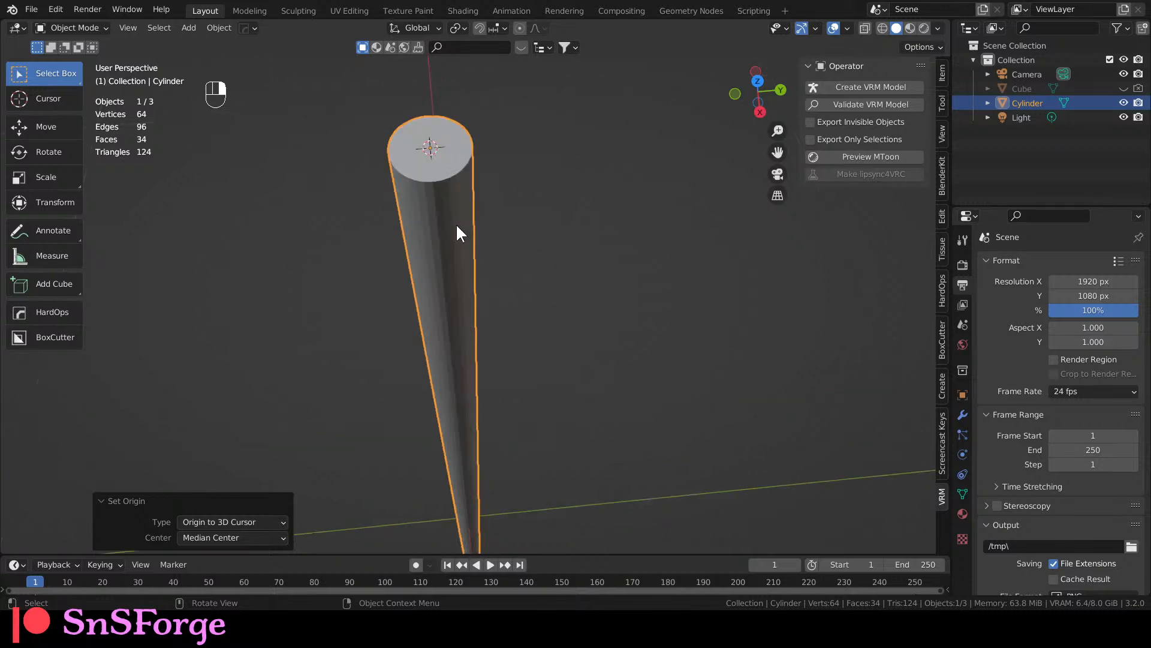
shift+middle_drag(484, 145, 490, 207)
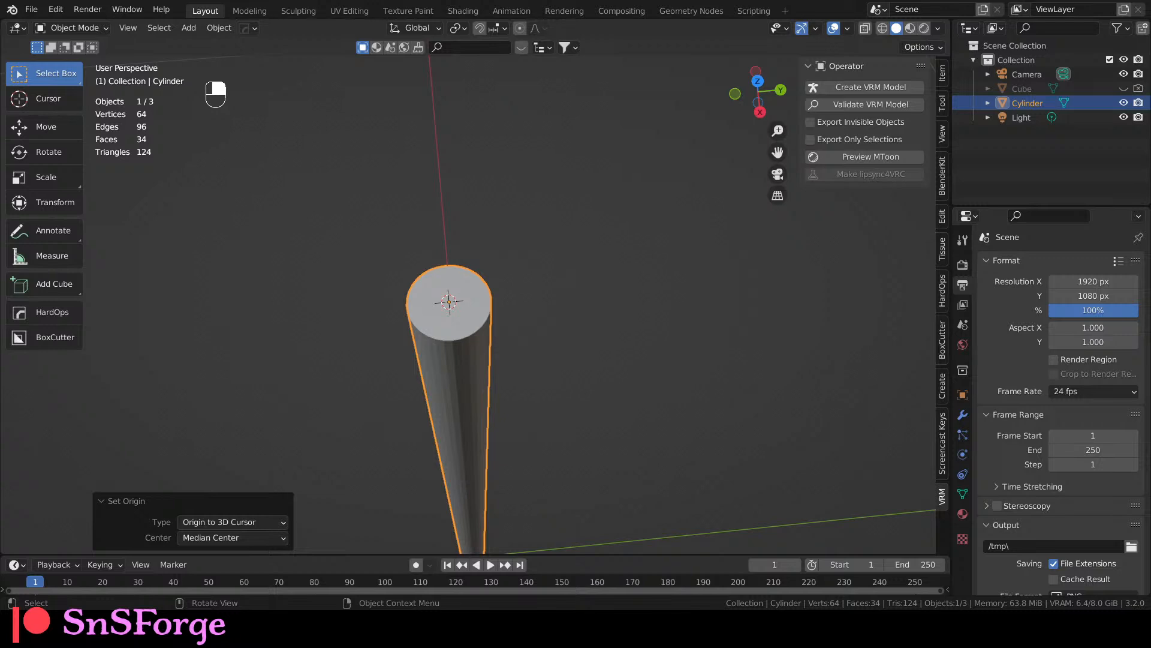
Snap the 3D cursor to the selected cylinder in Object Mode.
key(shift+s)
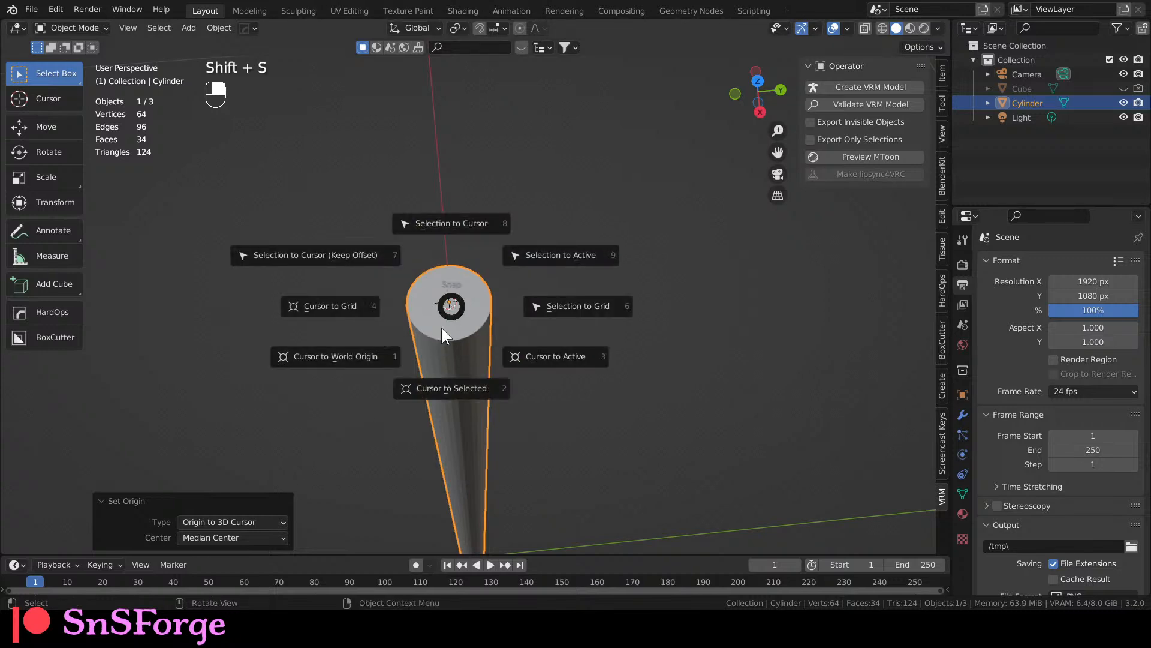
click(447, 391)
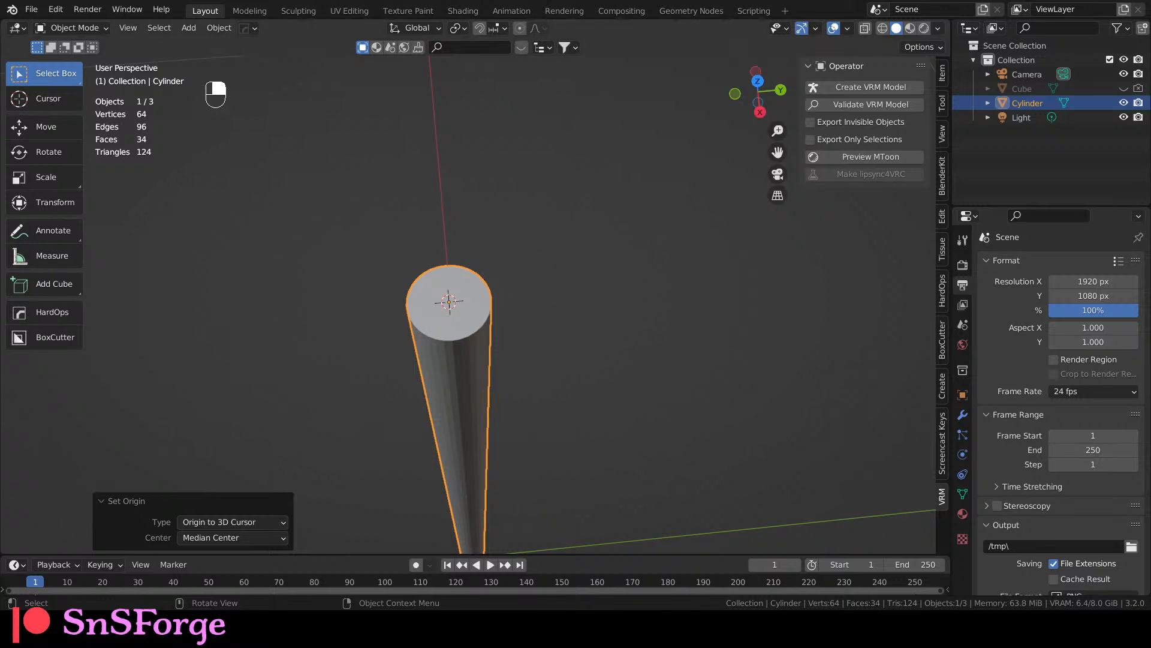
click(455, 307)
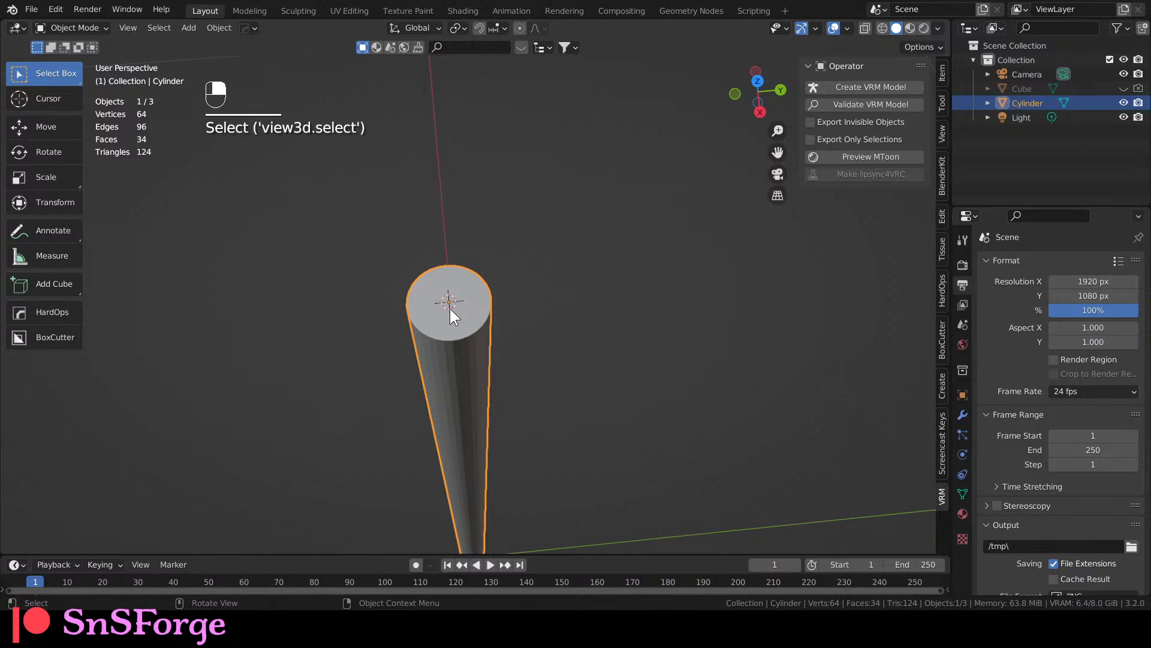
key(shift+s)
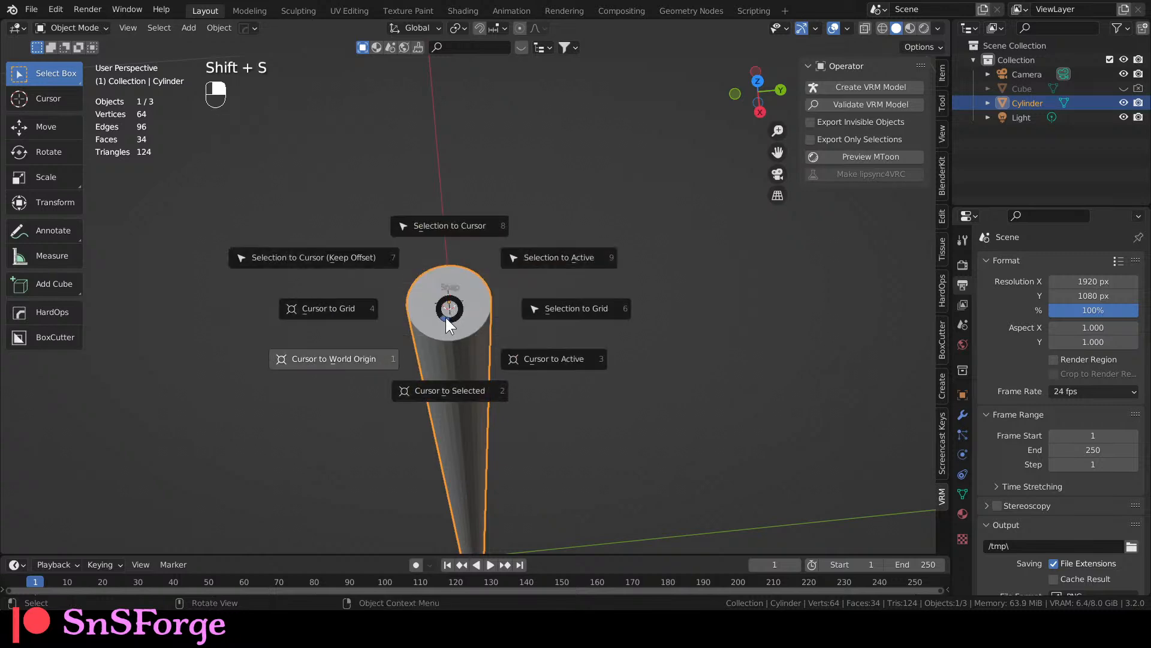
key(2)
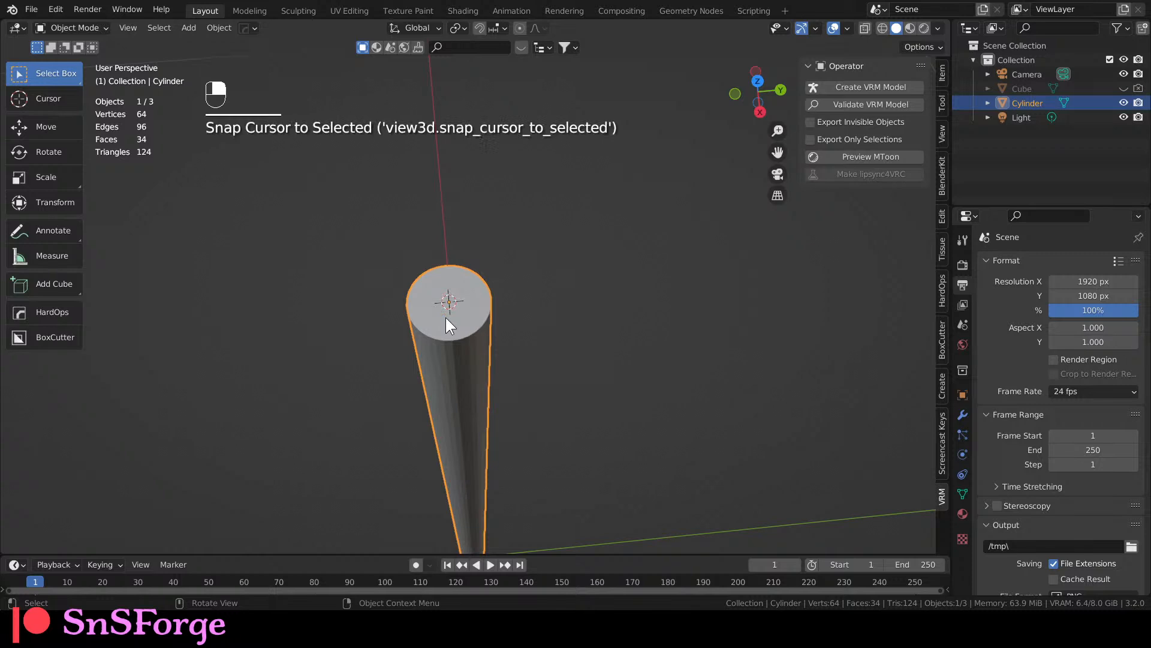
Select the cylinder's top face in Edit Mode, snap the 3D cursor to it and return to Object Mode.
key(Tab)
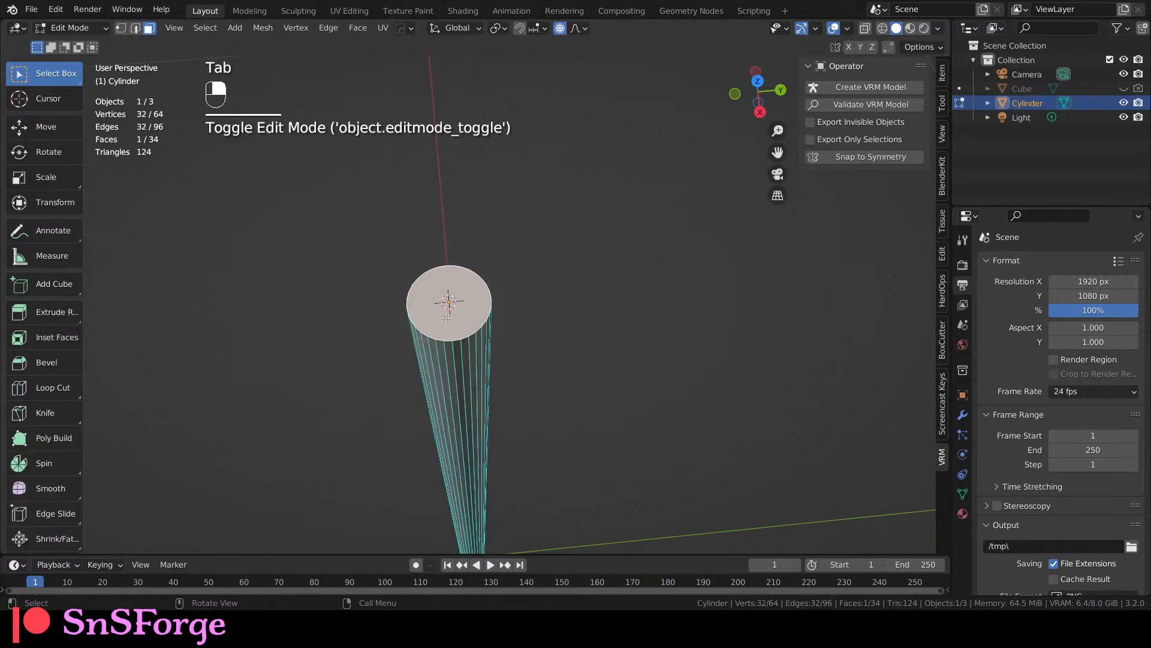
click(446, 317)
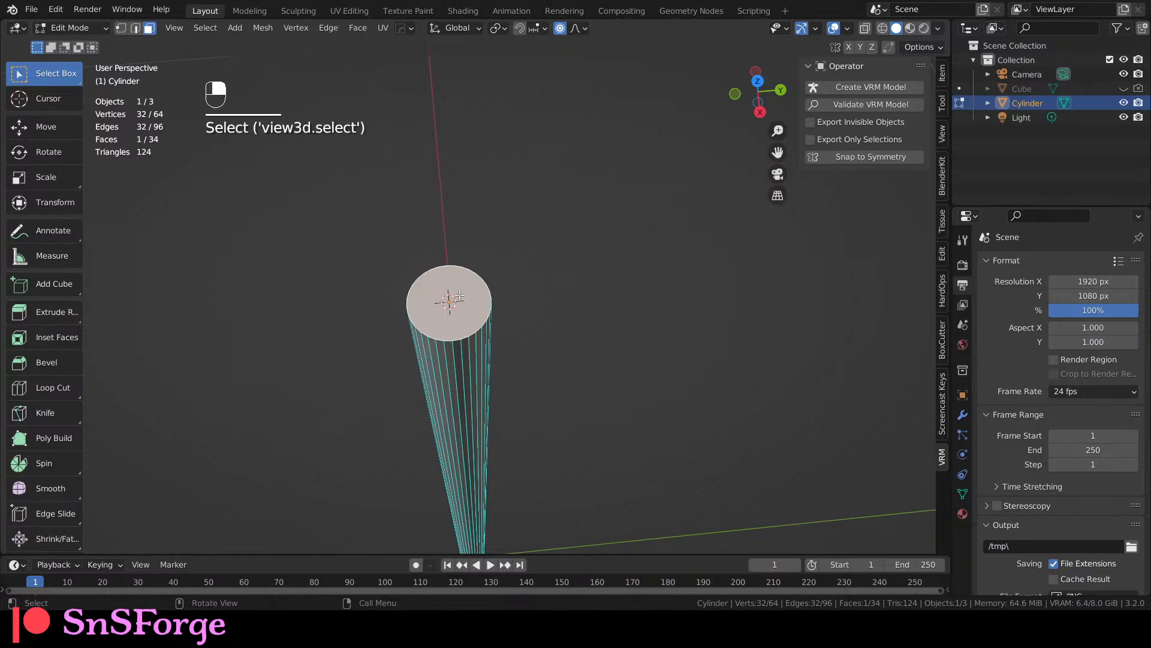
key(shift+s)
click(459, 300)
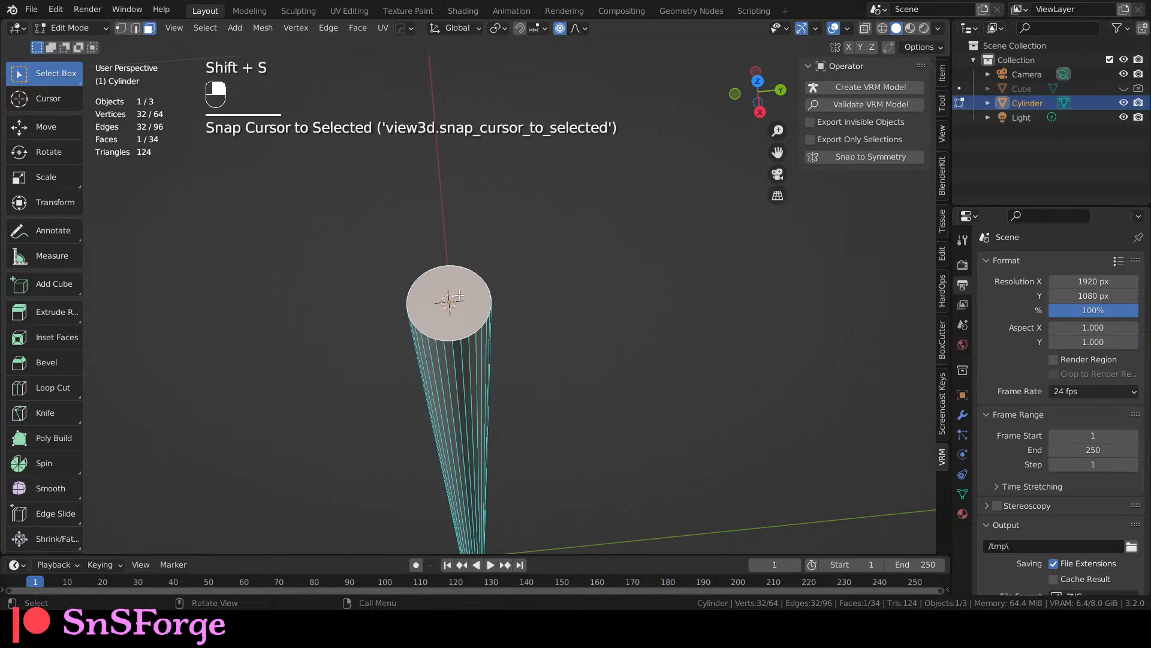
key(Tab)
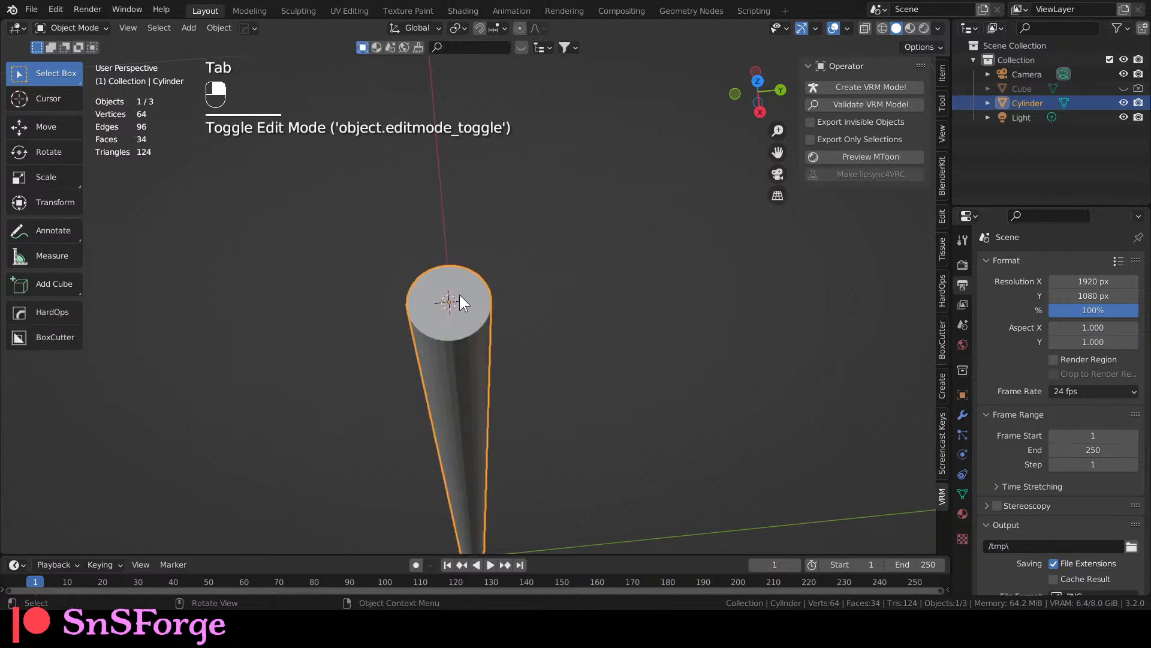
Review the Set Origin options for the cylinder without applying any, keeping the cylinder selected.
right_click(459, 294)
mouse_move(458, 294)
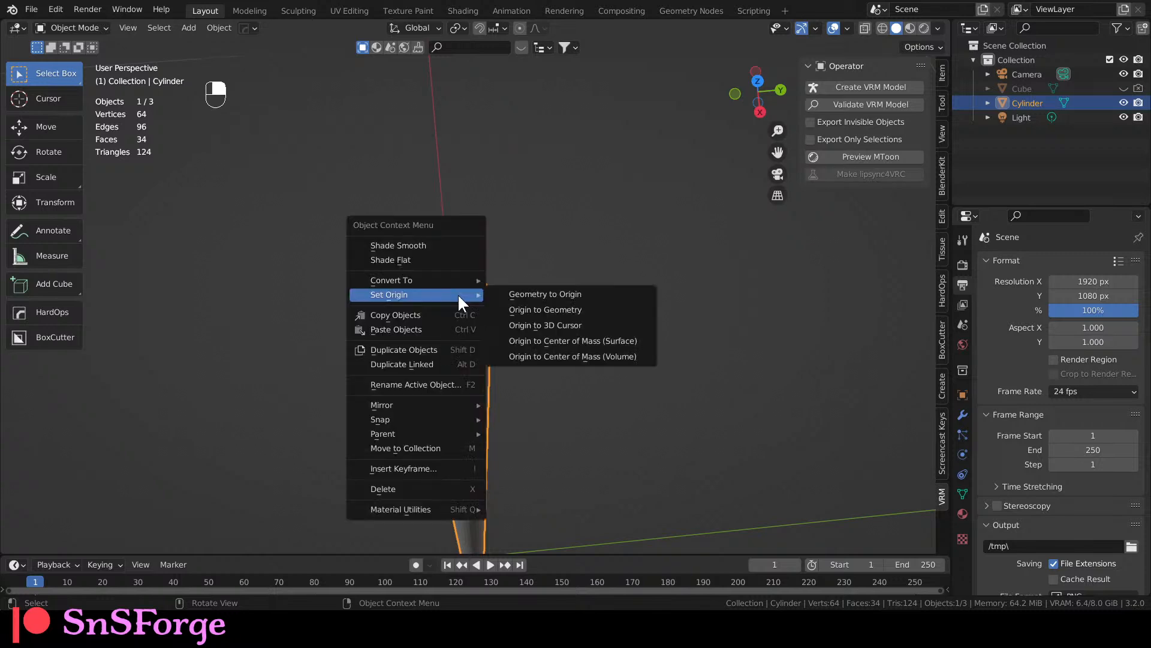
click(219, 28)
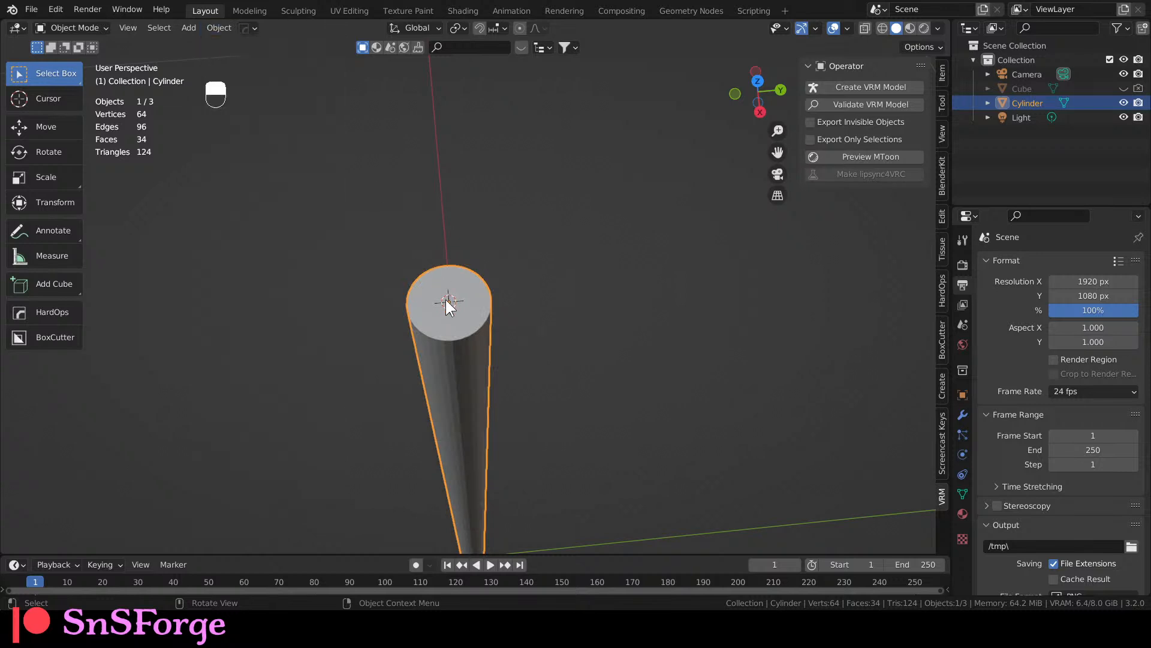
right_click(445, 300)
mouse_move(444, 295)
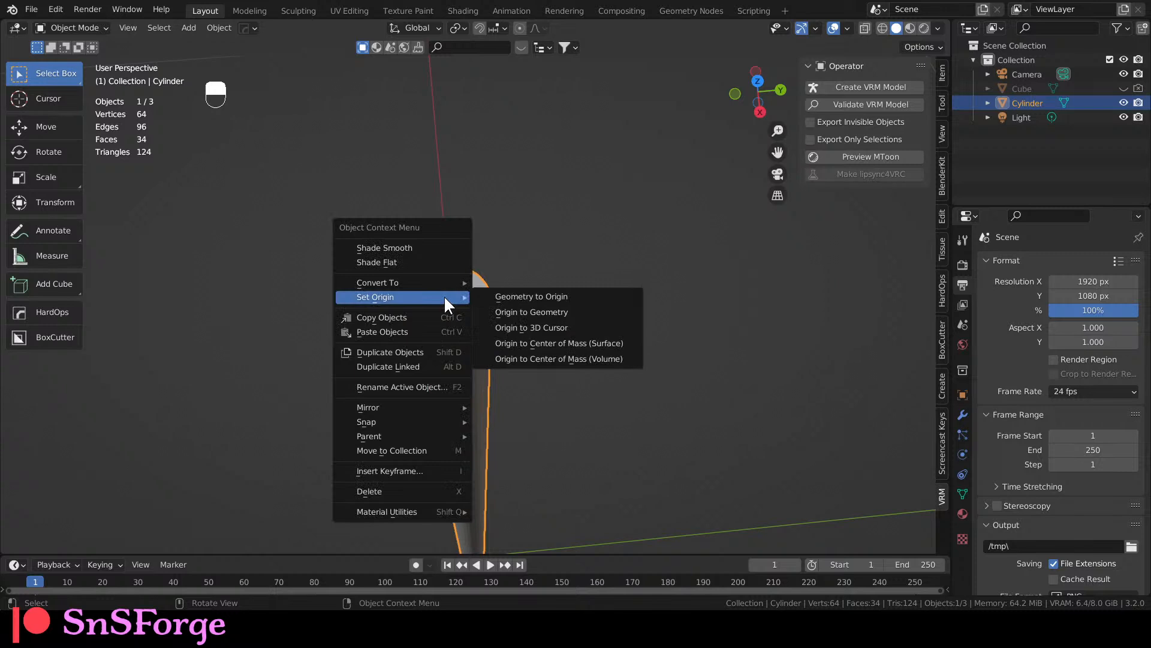
click(487, 243)
right_click(454, 306)
mouse_move(453, 305)
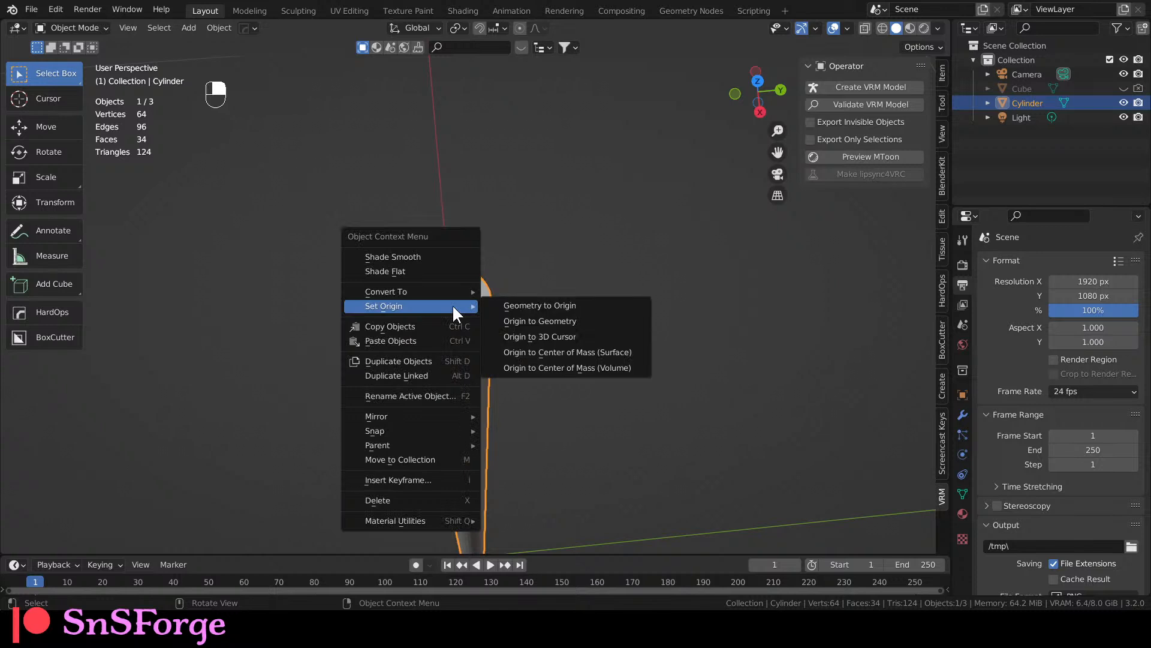
click(453, 306)
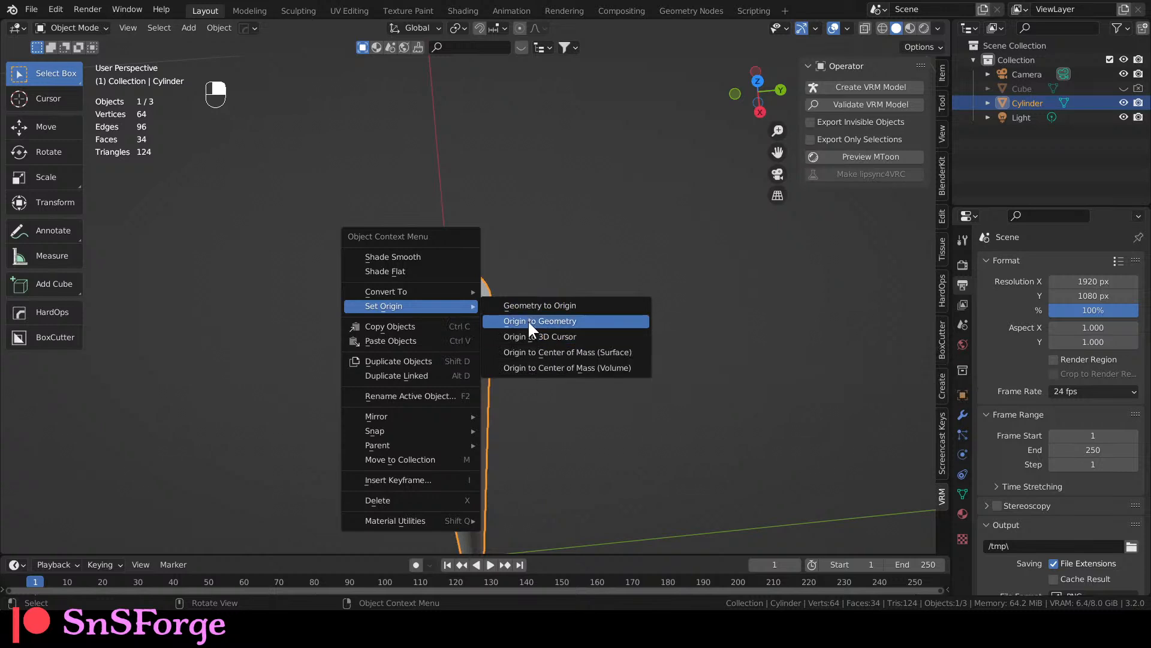
click(545, 278)
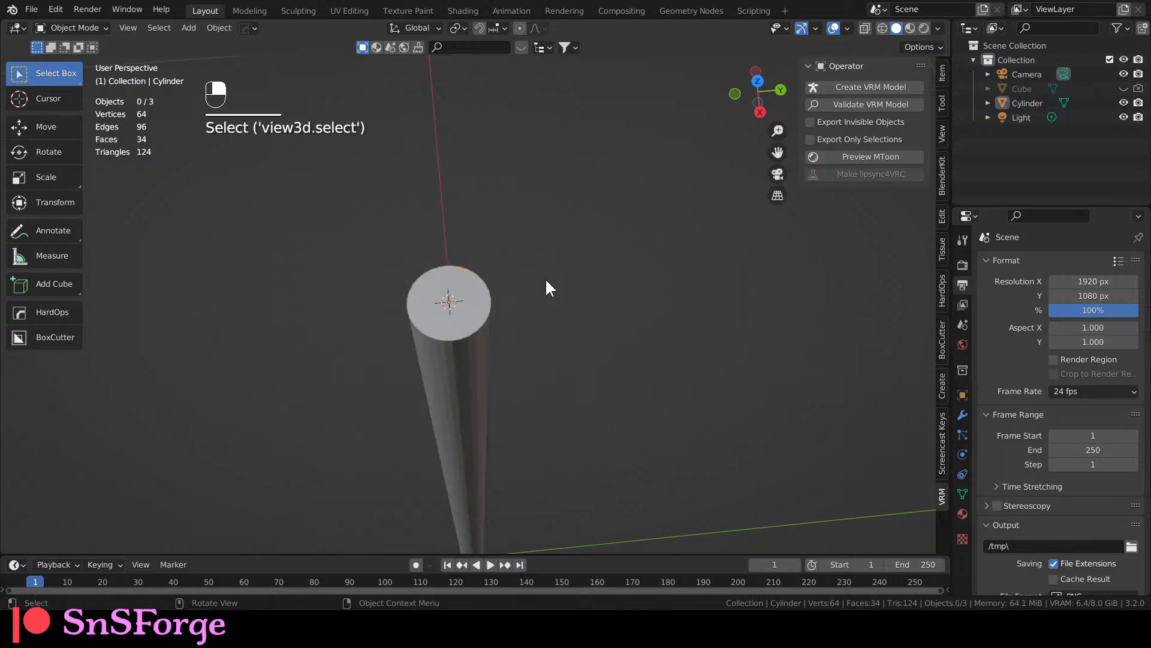
click(444, 302)
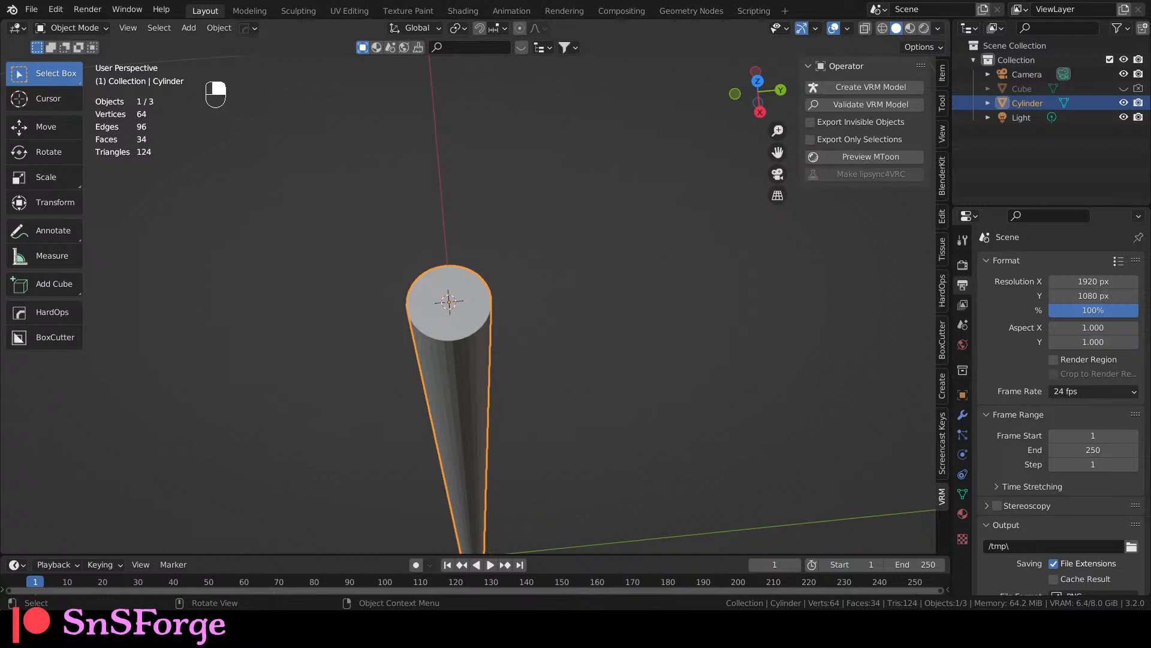
Set the cylinder's Z location to 0 cm in Object Mode.
click(494, 347)
click(486, 341)
key(Tab)
key(Tab)
click(939, 71)
click(868, 130)
text(0)
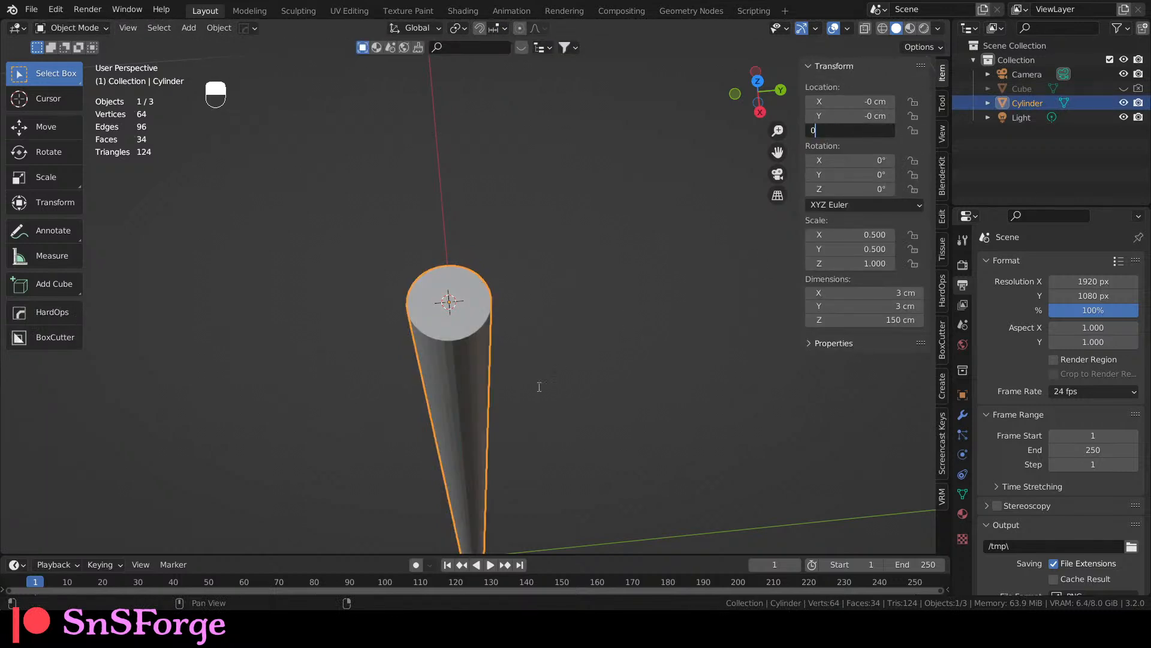
key(Return)
Examine the cylinder's top end against the world origin in top and front orthographic views.
scroll(572, 414, down, 3)
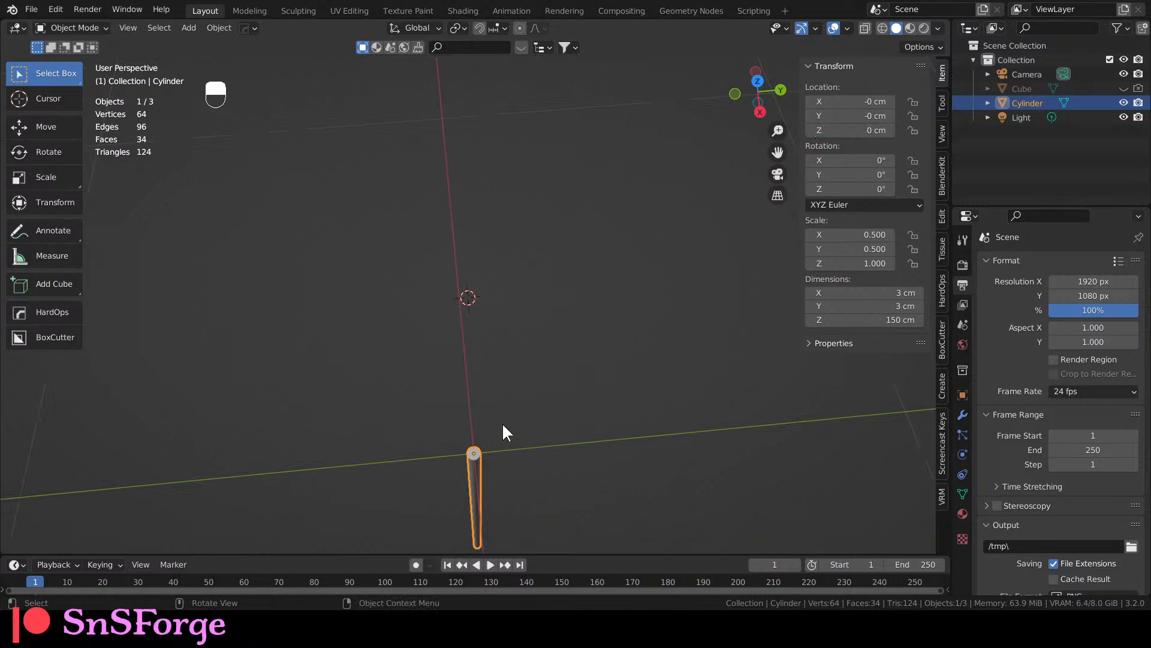
key(KP_7)
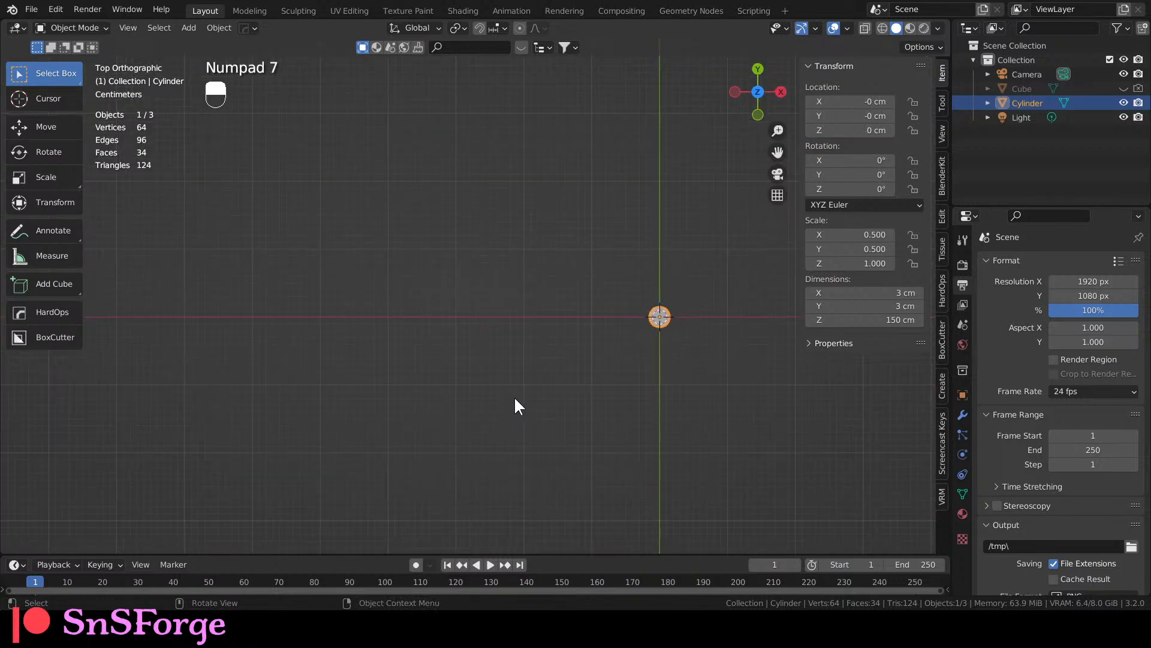
key(KP_1)
shift+middle_drag(716, 486, 521, 298)
scroll(520, 297, down, 5)
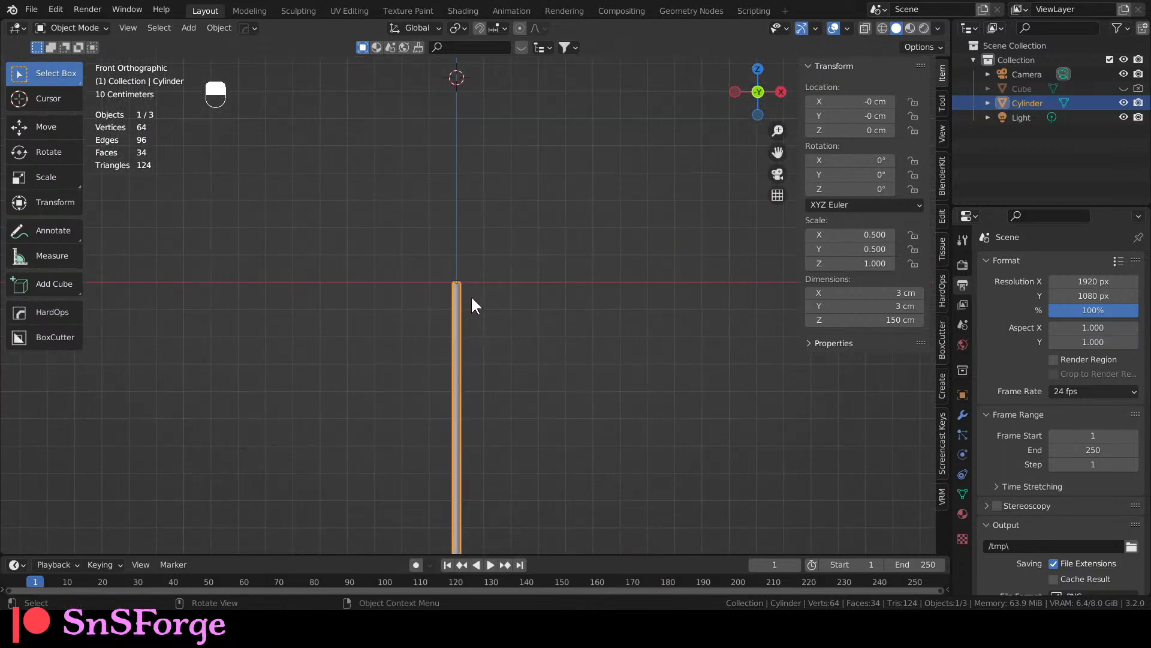
scroll(478, 293, up, 8)
shift+middle_drag(465, 260, 483, 308)
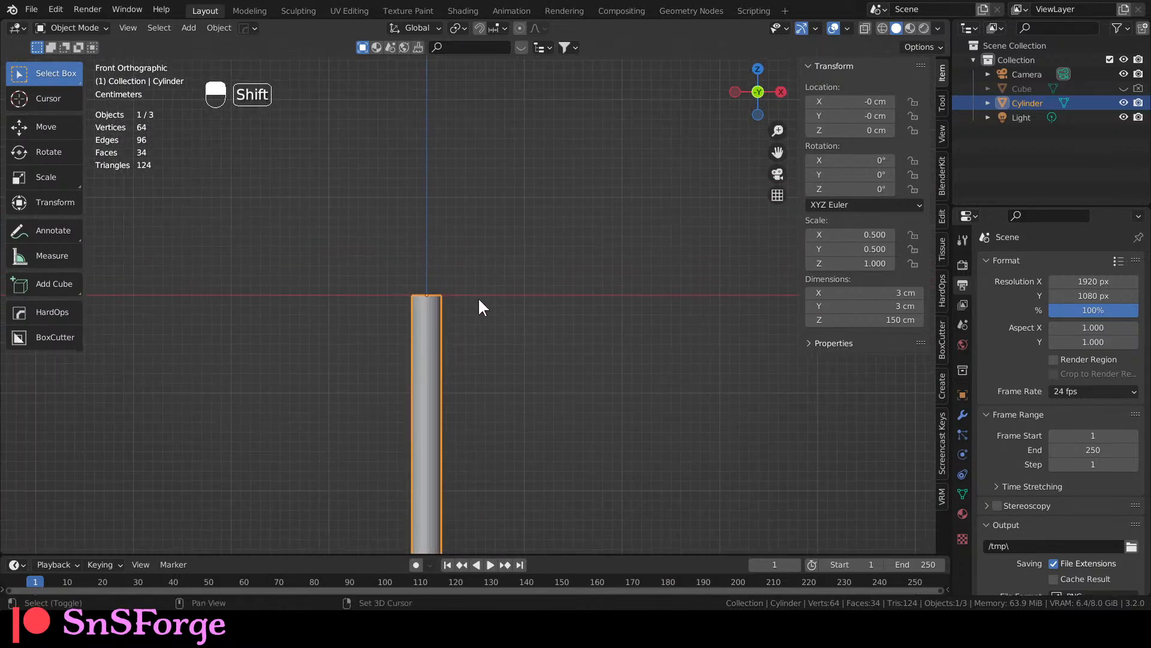
shift+middle_drag(436, 264, 524, 226)
Set the cylinder's Z dimension to 130 cm.
click(421, 321)
click(901, 321)
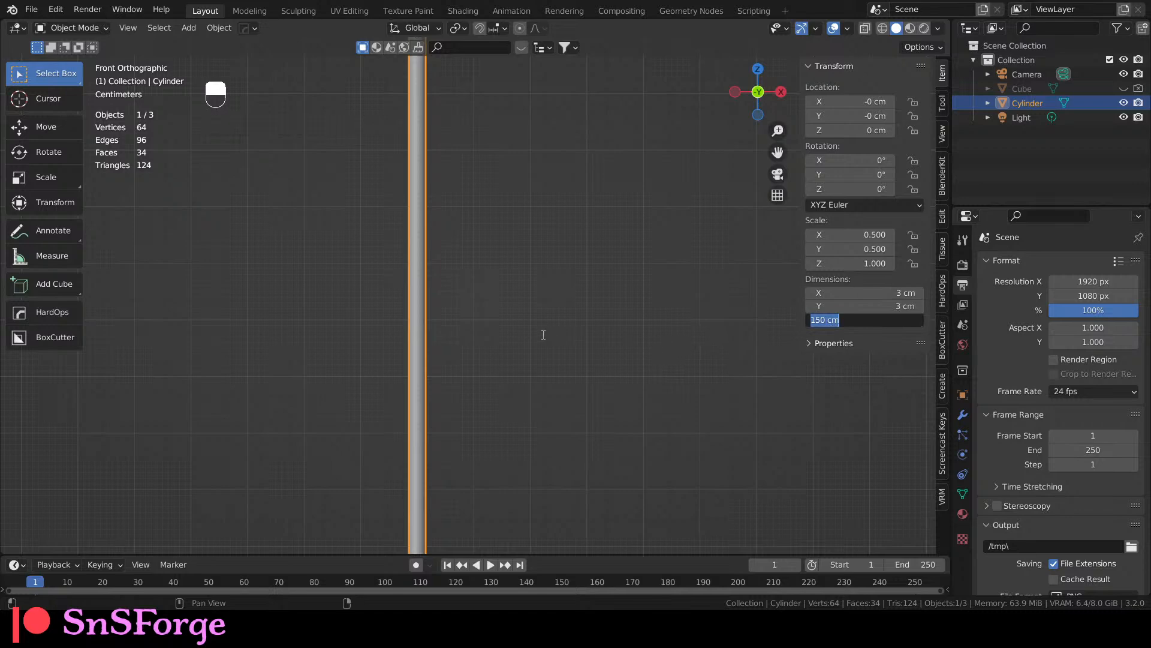
text(130)
key(Return)
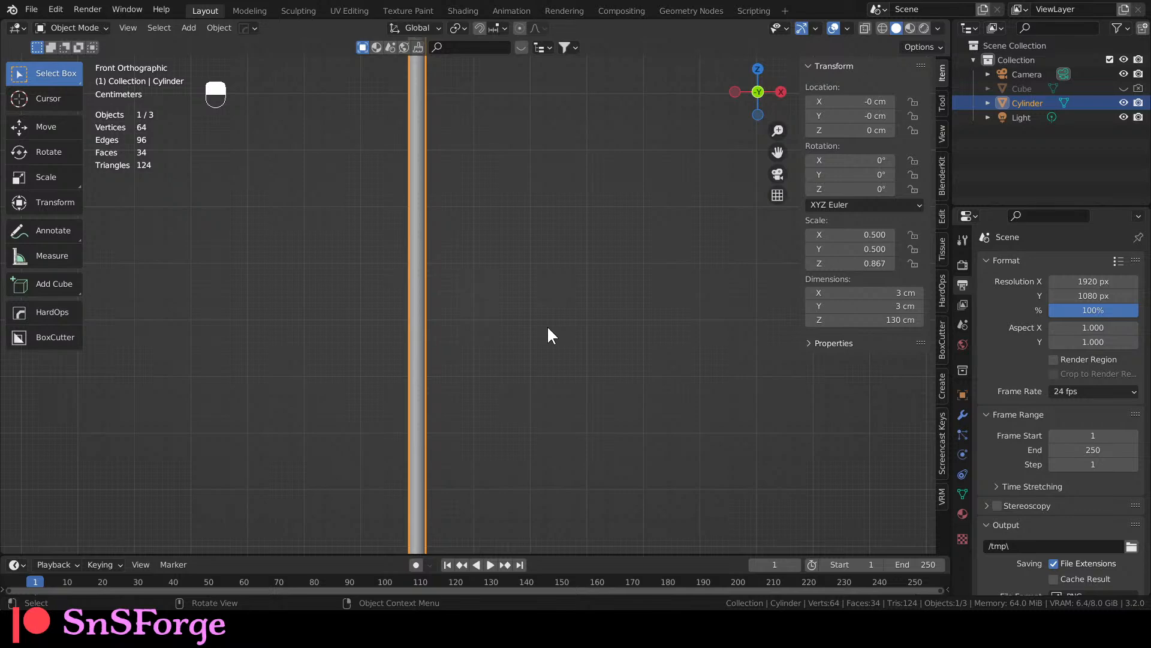
scroll(606, 223, down, 3)
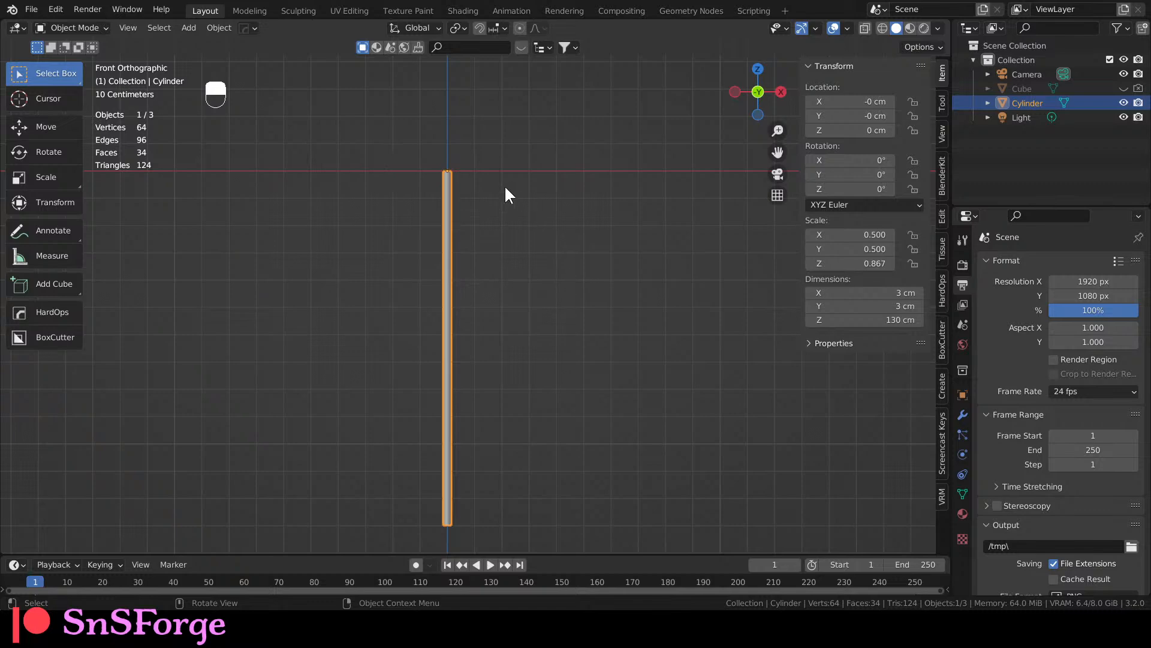
scroll(504, 192, up, 3)
shift+middle_drag(503, 192, 480, 319)
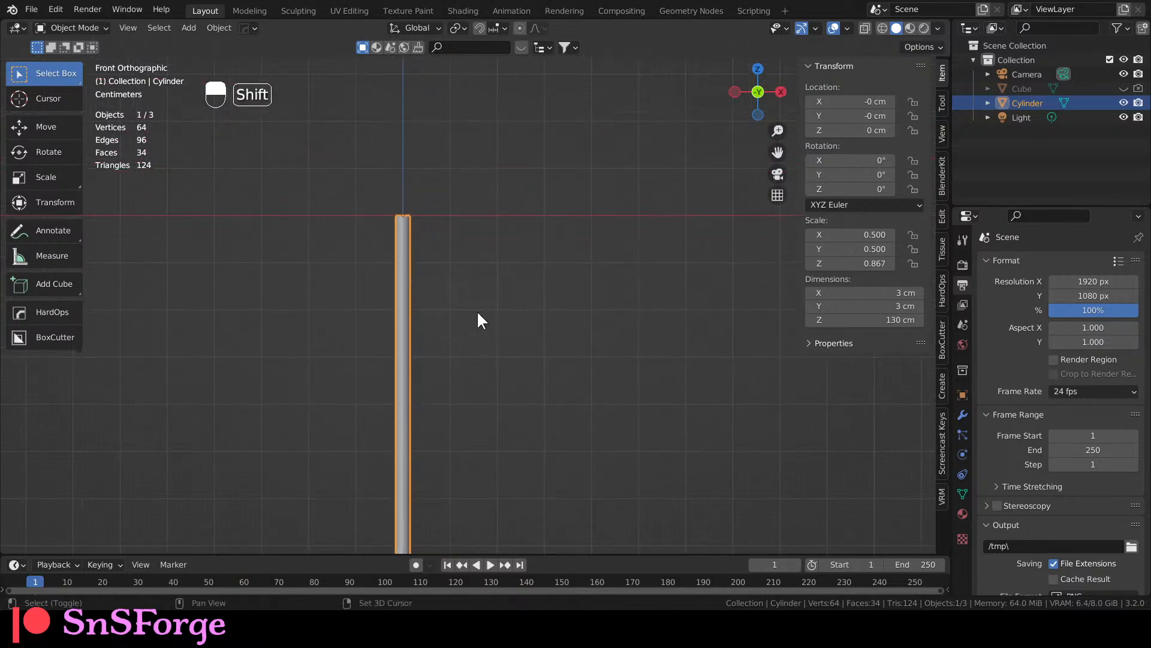
Add a UV sphere to the scene with a radius of 10 cm.
scroll(460, 286, up, 3)
shift+middle_drag(430, 259, 557, 506)
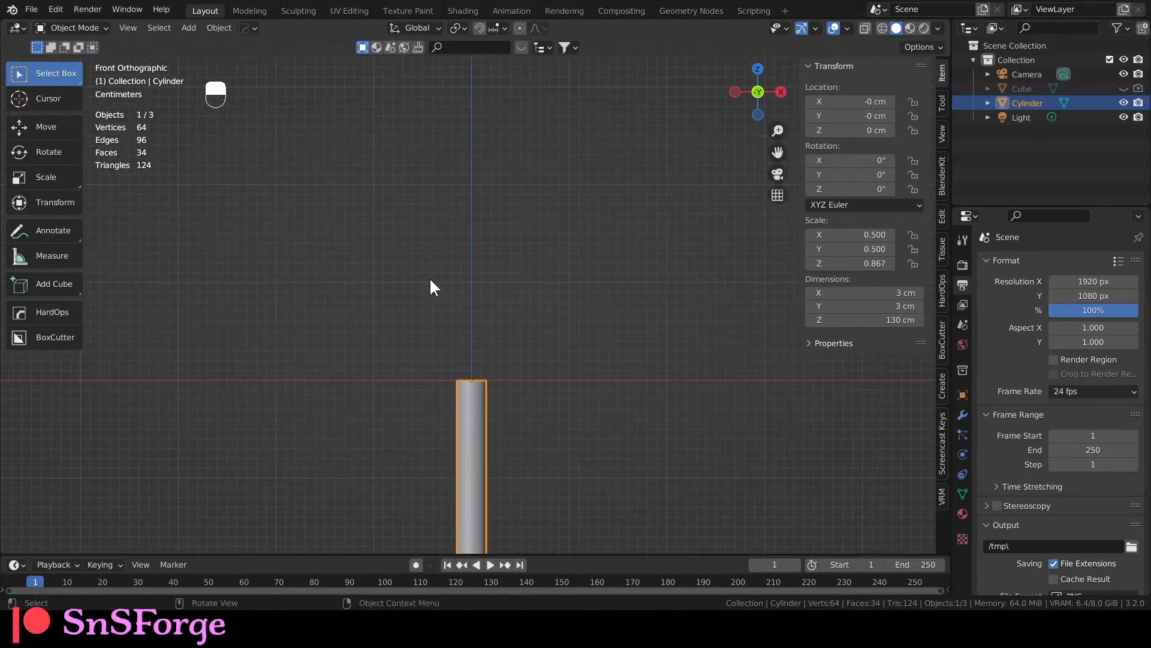
click(188, 27)
mouse_move(189, 39)
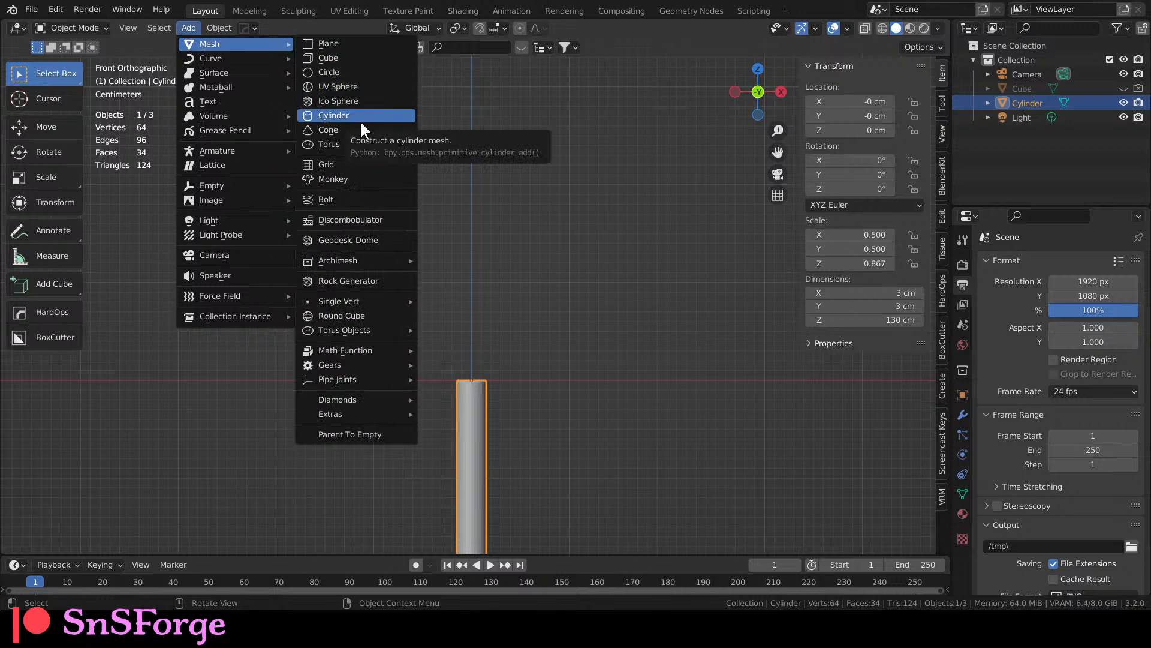
click(356, 85)
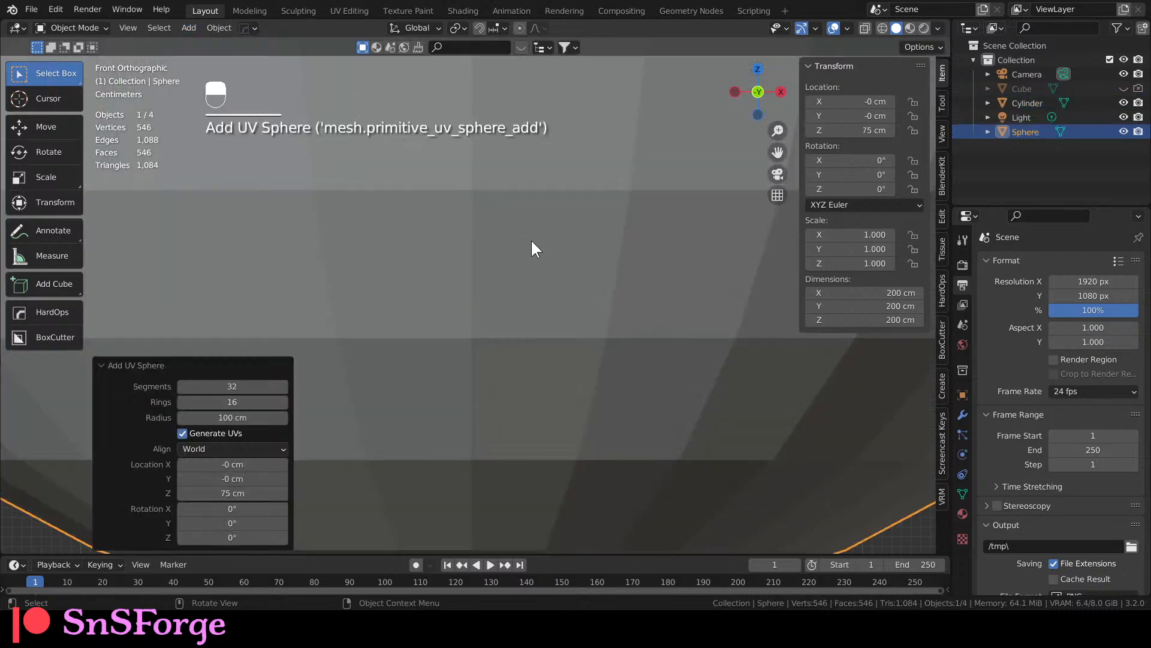
click(257, 418)
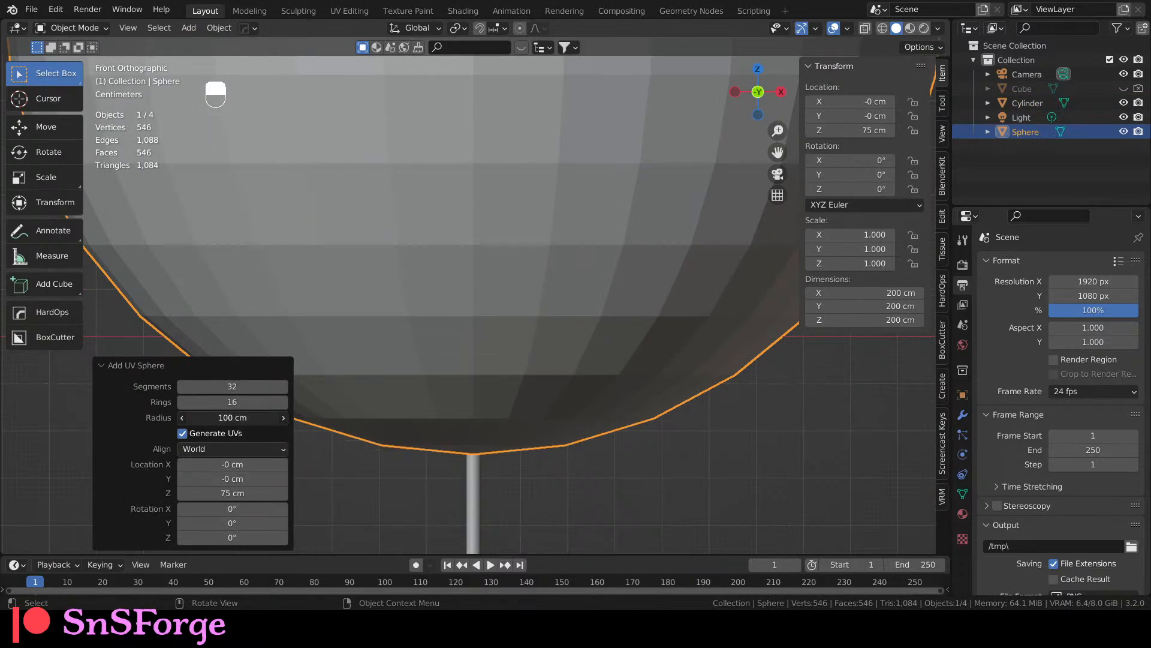
text(10)
key(Return)
scroll(489, 424, down, 5)
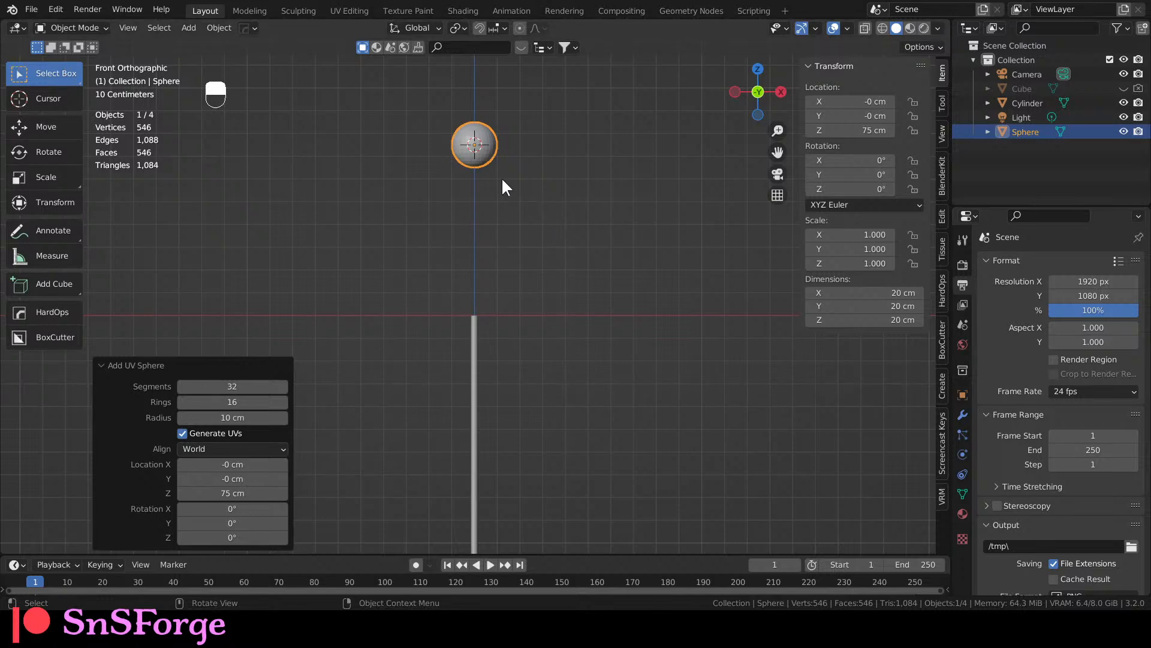
Set the sphere's X and Y locations to 0 cm and snap the 3D cursor to the world origin.
scroll(503, 216, down, 1)
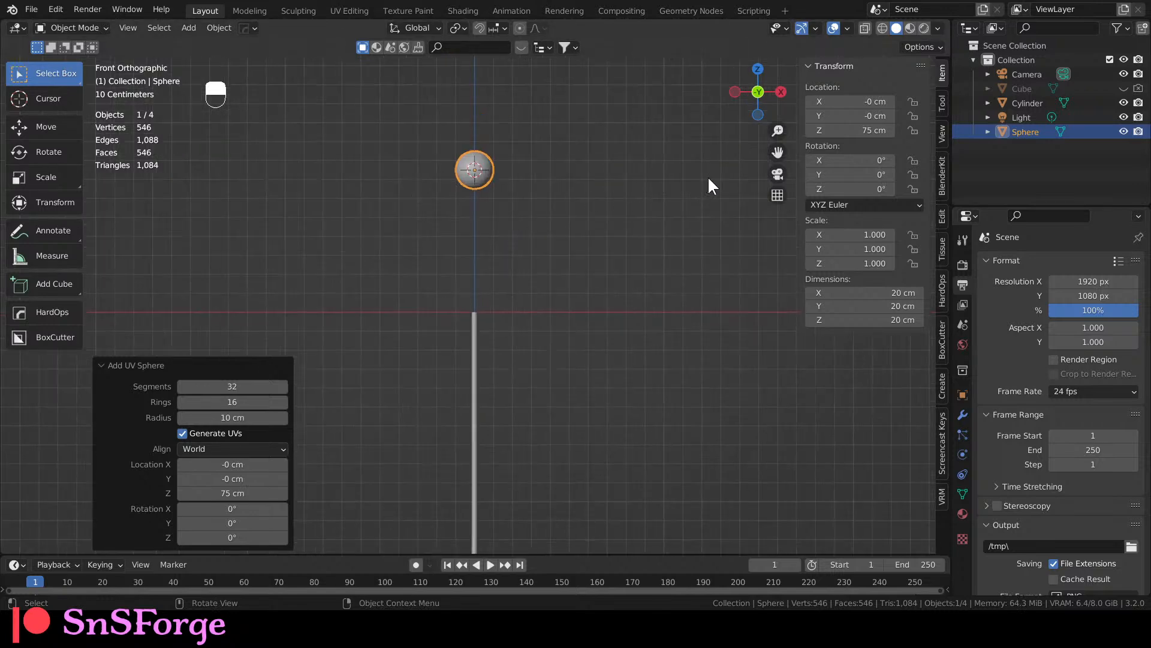
drag(871, 102, 871, 116)
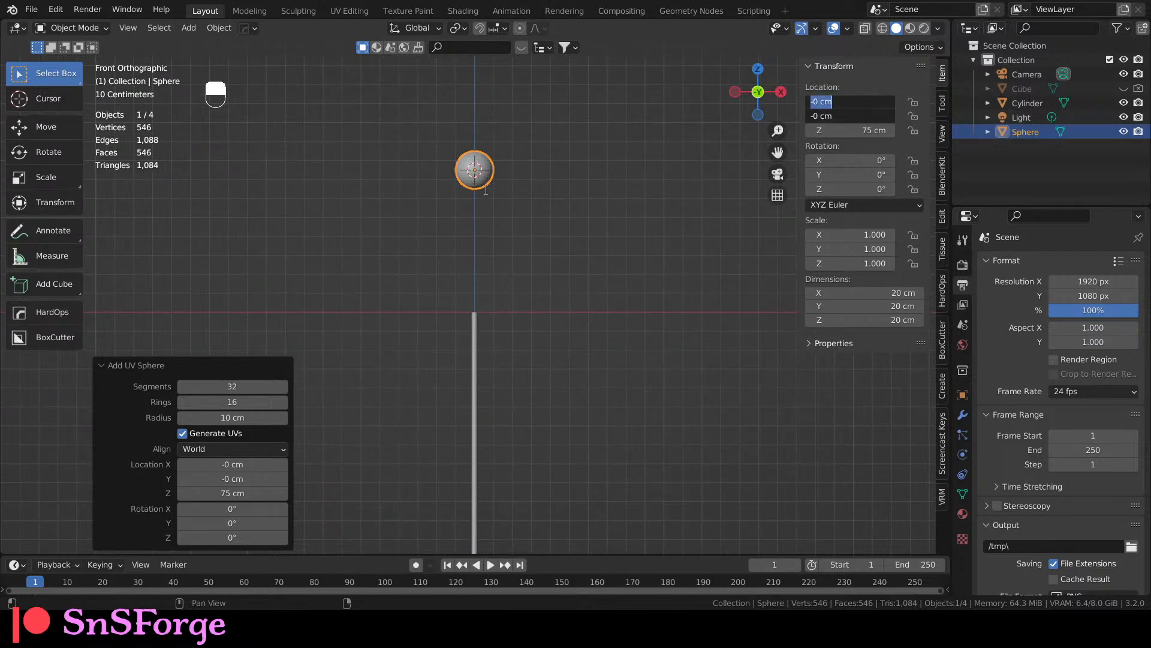
text(0)
key(Return)
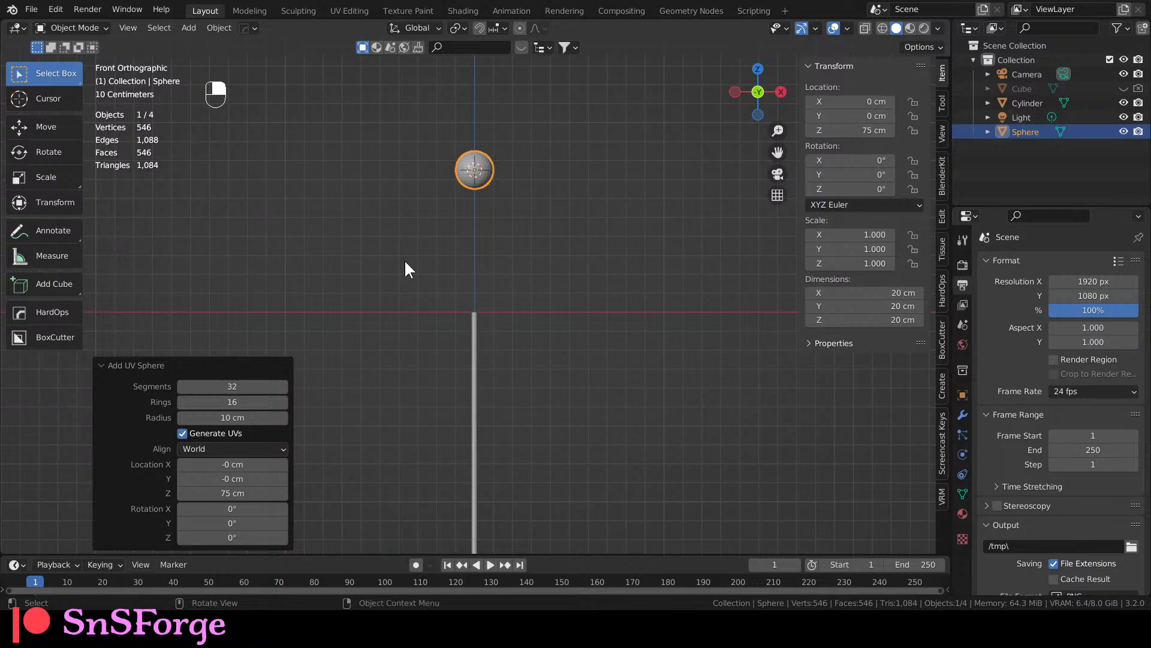
key(shift+s)
click(316, 303)
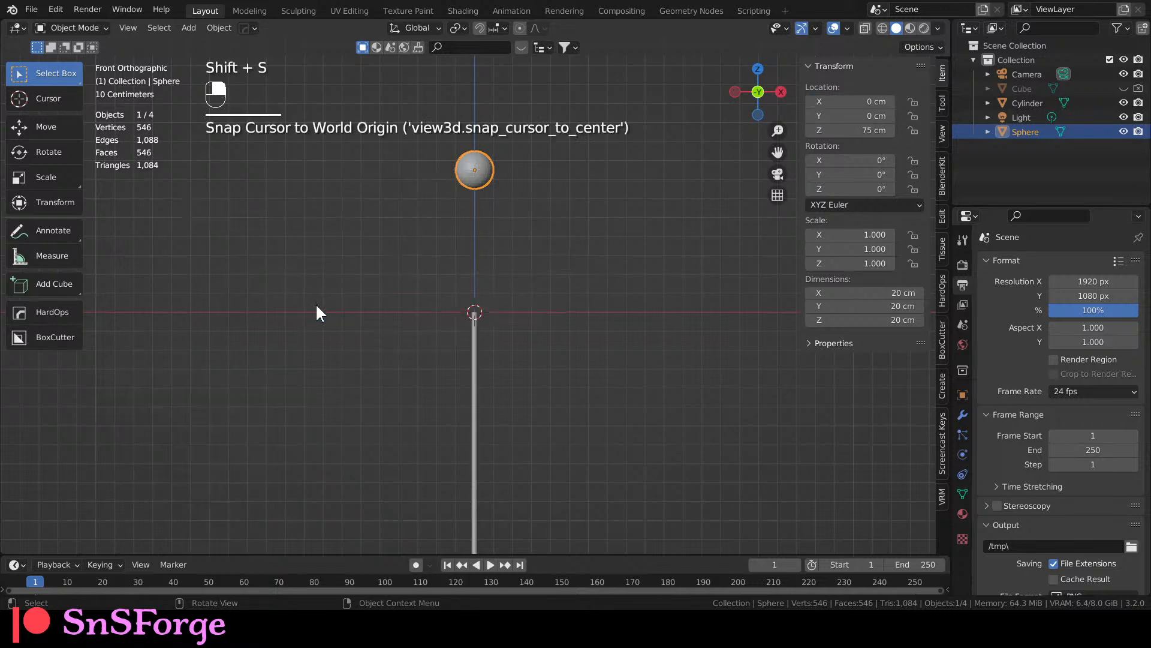
Set the sphere's Z location to 0 cm so it sits on the cylinder's upper end.
click(478, 192)
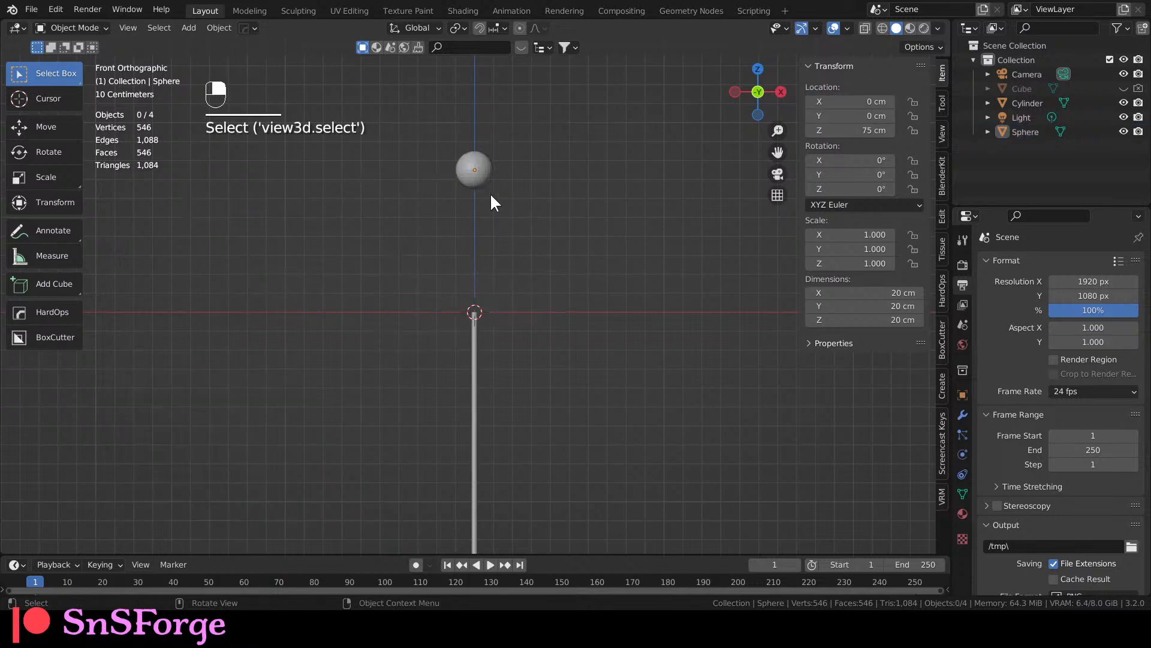
click(478, 177)
click(873, 133)
text(0)
key(Return)
Deselect the sphere and examine its size and placement against the full length of the cylinder in front view.
scroll(469, 333, up, 4)
click(587, 367)
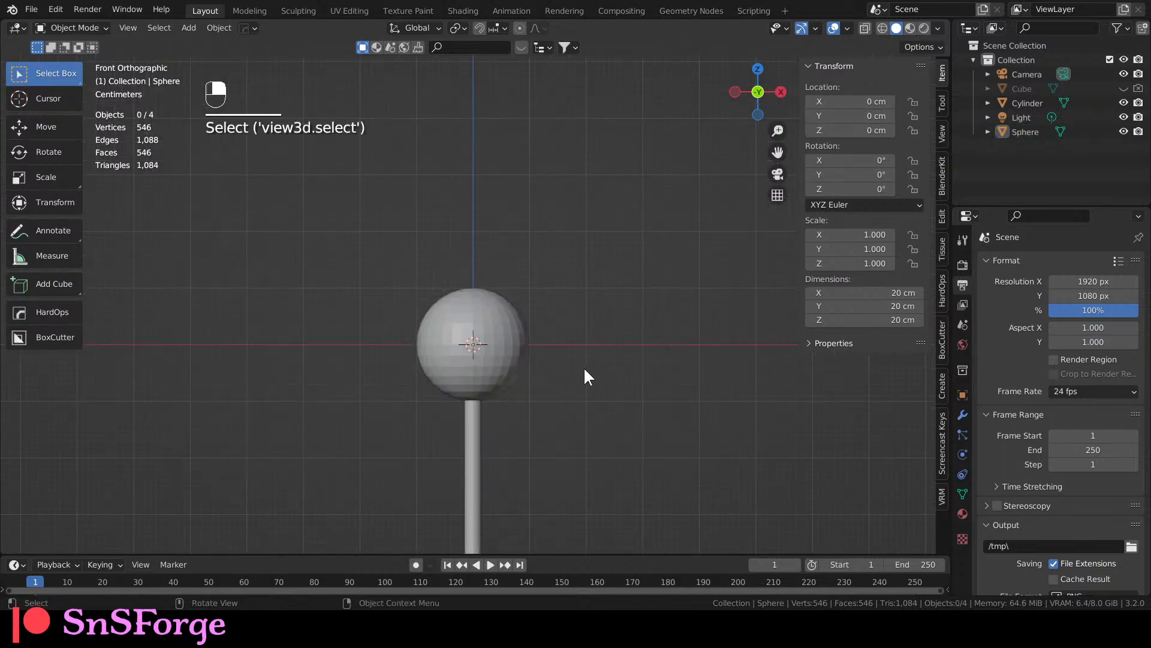
scroll(585, 369, up, 3)
scroll(584, 363, down, 8)
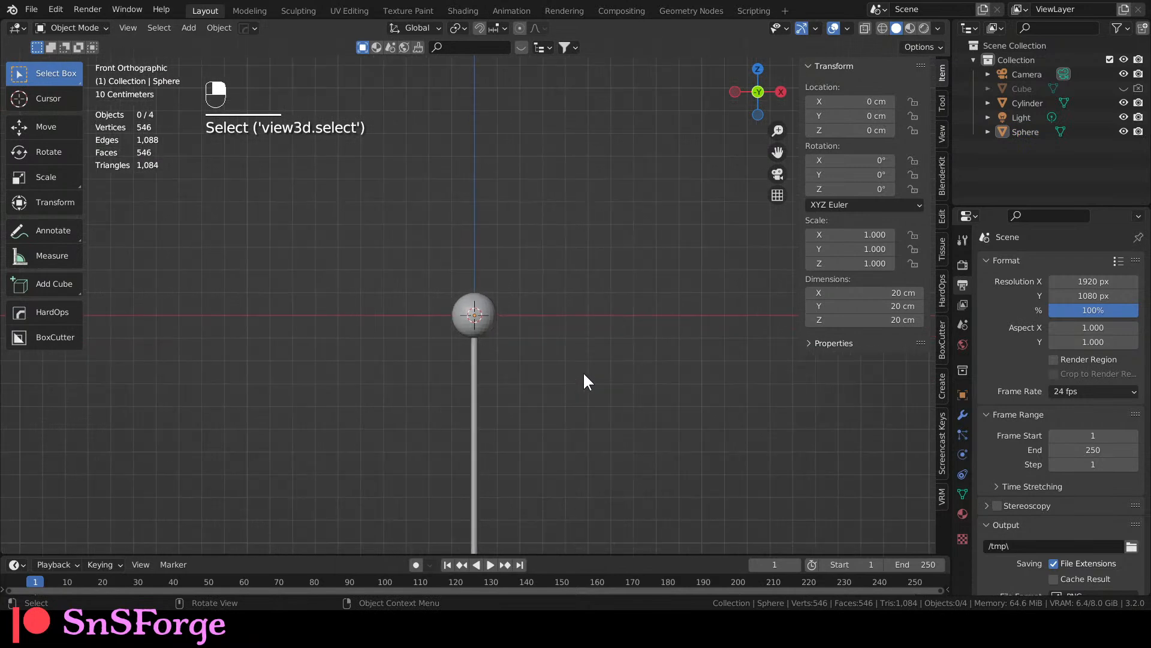
shift+middle_drag(559, 394, 549, 311)
scroll(550, 311, up, 4)
scroll(566, 356, down, 4)
shift+middle_drag(563, 359, 570, 316)
scroll(567, 316, up, 2)
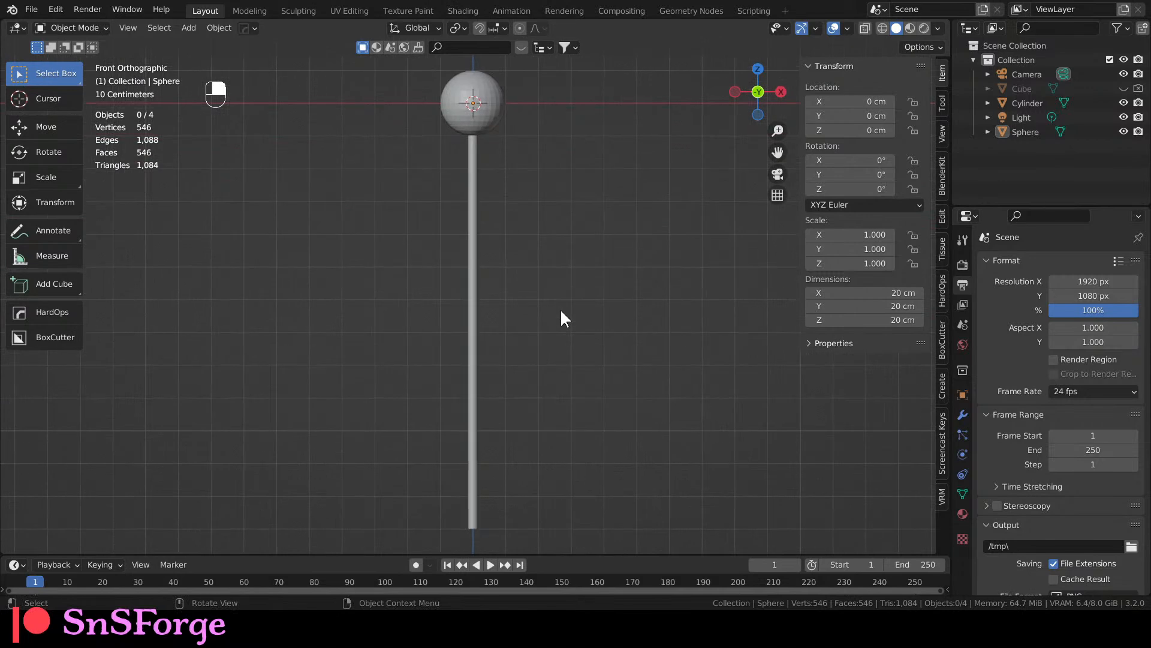
Switch the viewport lighting to MatCap and choose the shiny metallic matcap with the bright central highlight.
click(938, 28)
click(915, 99)
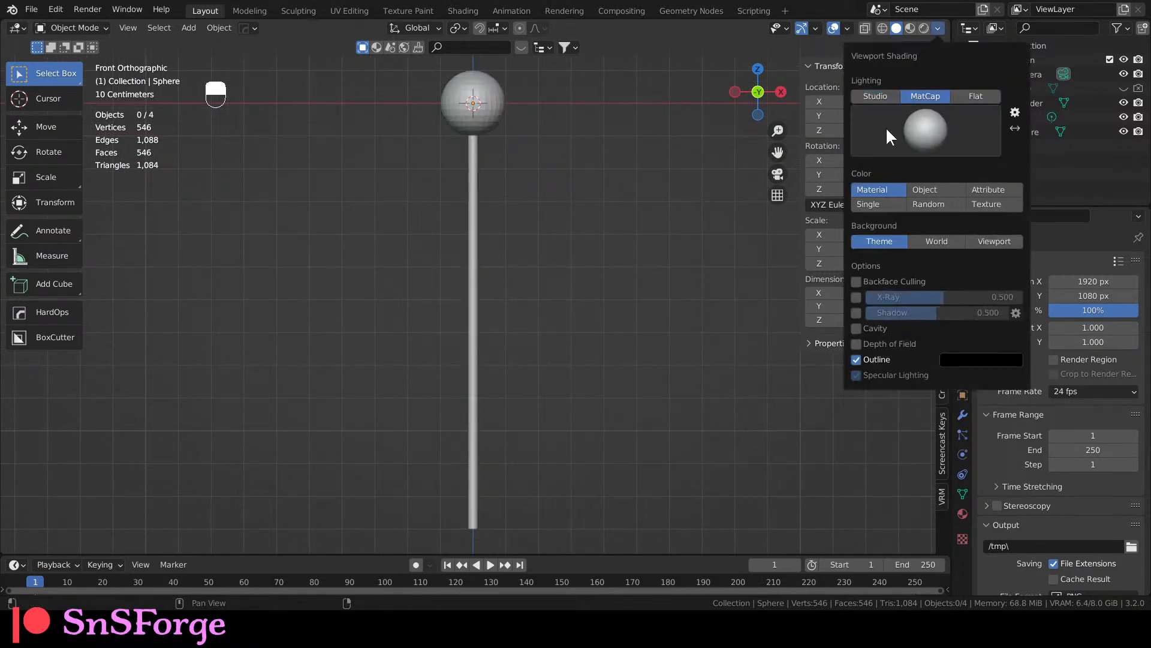
click(900, 136)
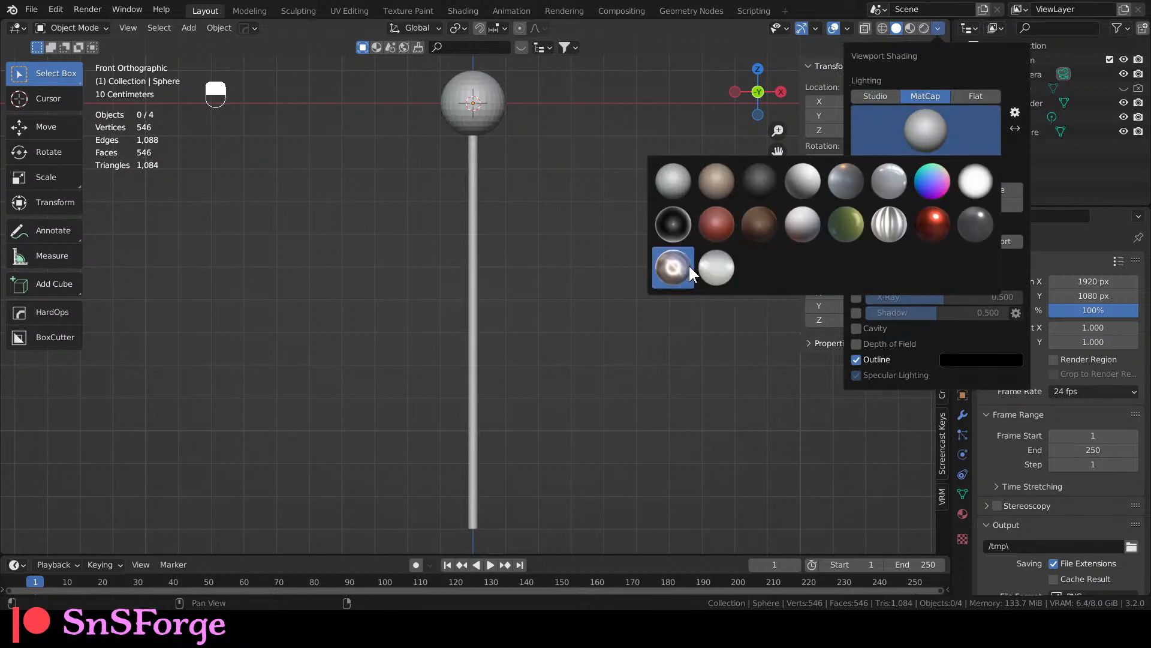
click(686, 265)
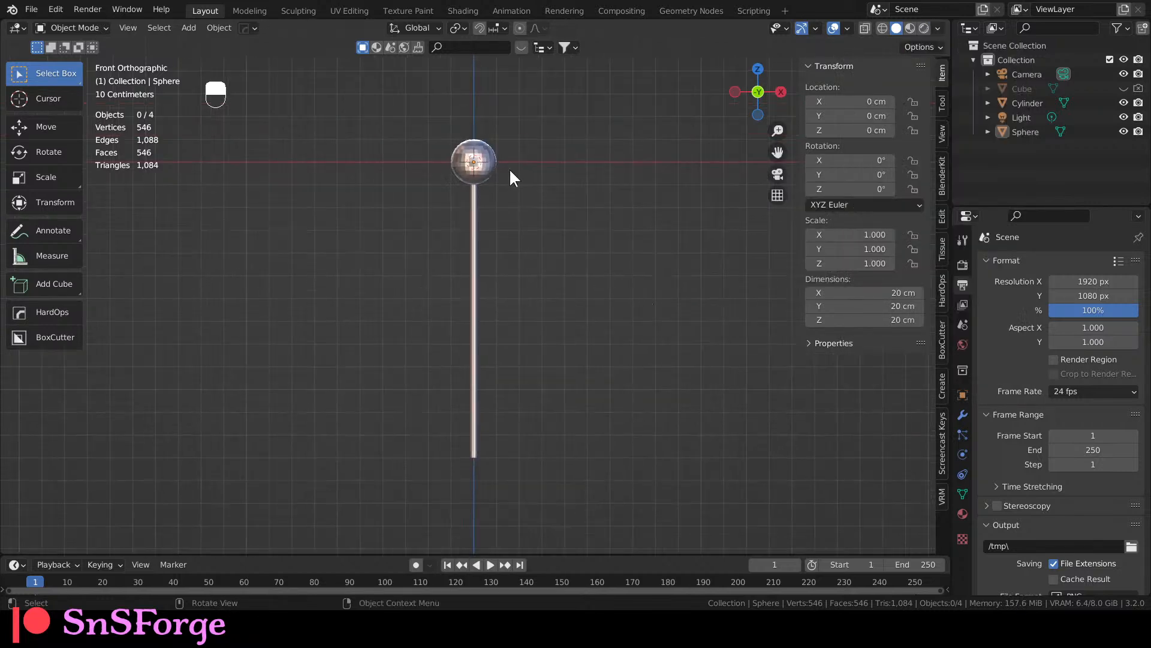
Apply smooth shading to the sphere.
scroll(506, 164, up, 4)
shift+middle_drag(522, 167, 522, 321)
right_click(523, 323)
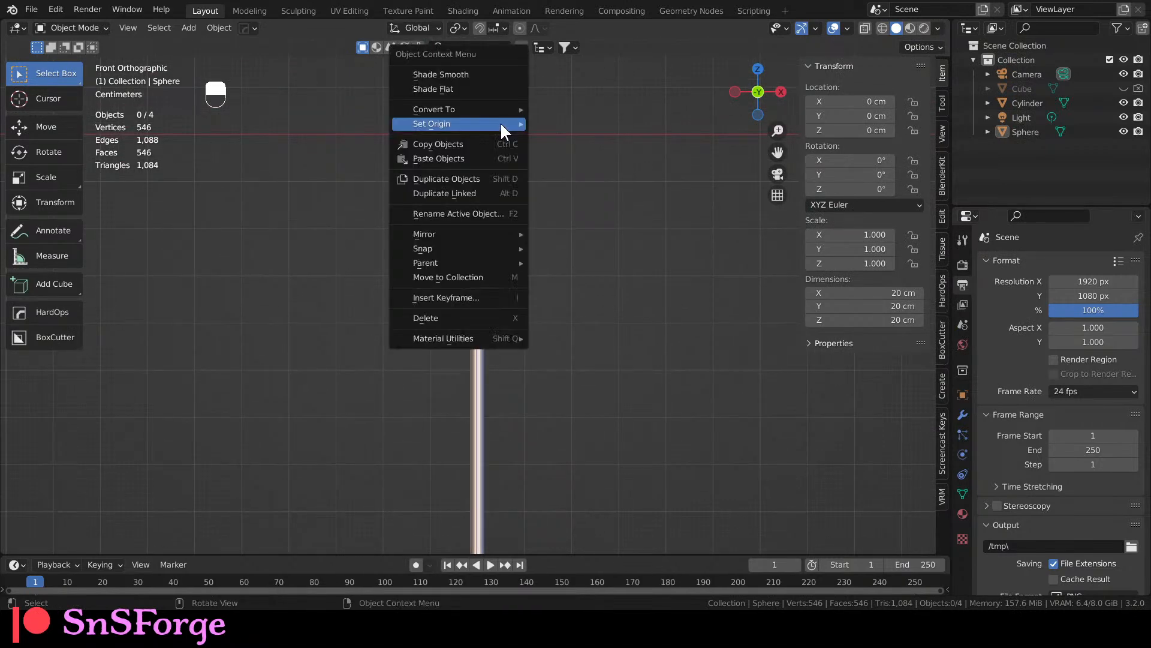
click(511, 132)
right_click(511, 132)
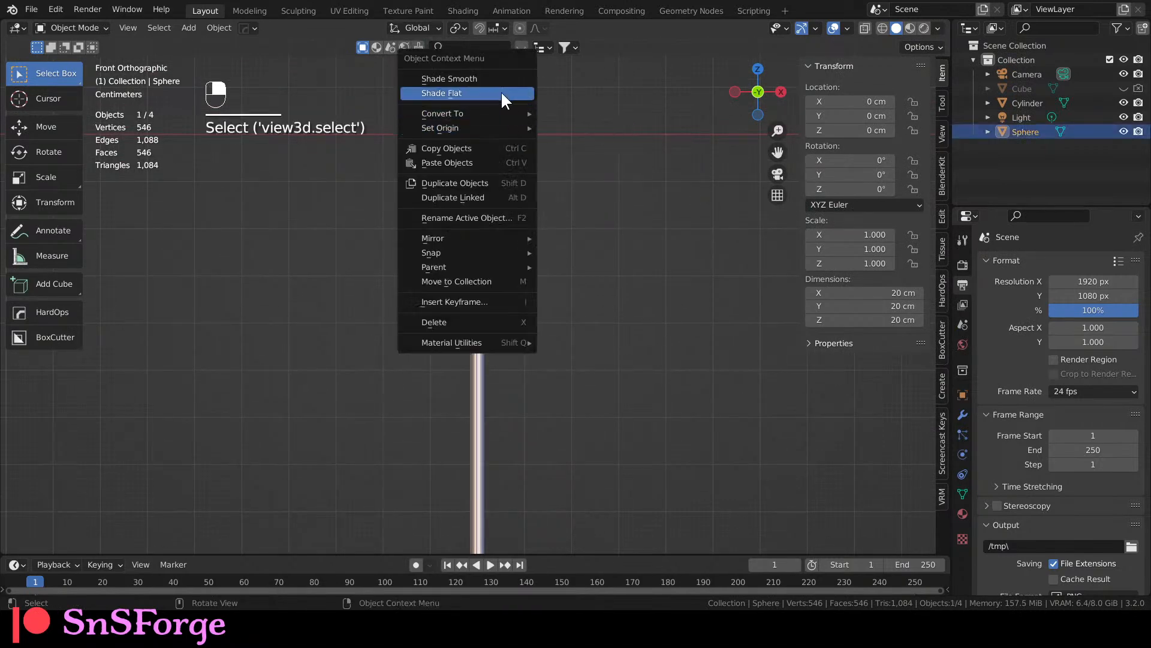
click(501, 82)
Inspect the smooth-shaded sphere and the thin cylinder from several angles, both close up and at full length.
scroll(570, 240, up, 2)
scroll(557, 292, down, 3)
shift+middle_drag(543, 333, 426, 340)
scroll(534, 292, down, 4)
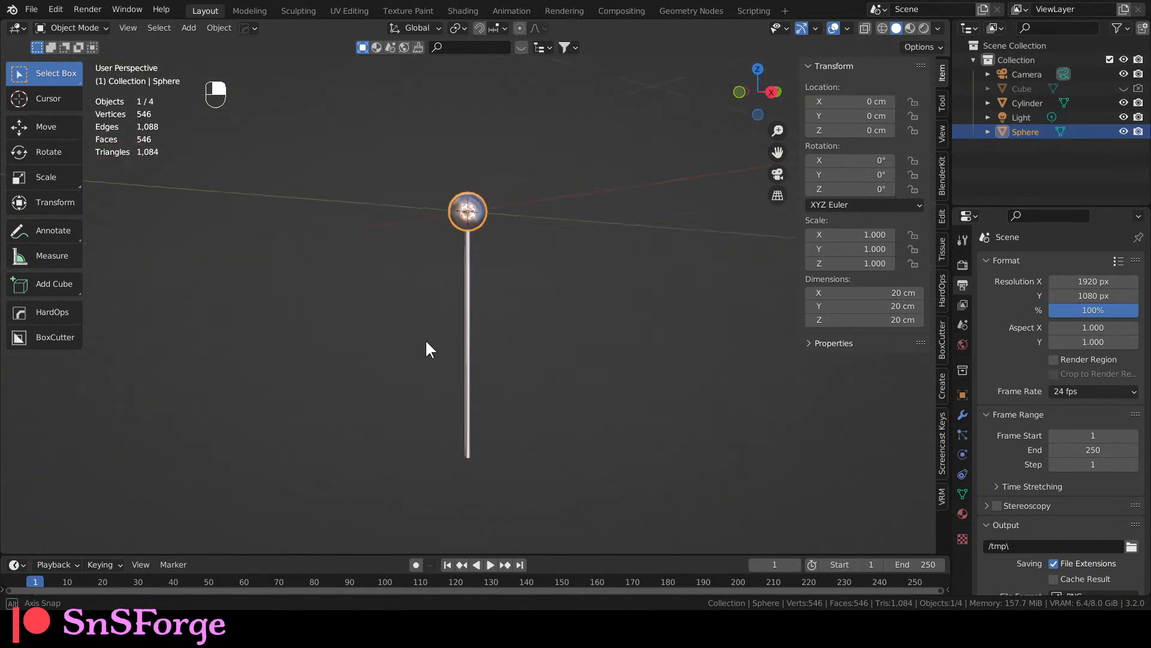
scroll(428, 340, up, 4)
scroll(570, 318, down, 5)
mouse_move(555, 327)
shift+middle_down()
mouse_move(546, 310)
mouse_move(559, 313)
shift+middle_up()
middle_drag(489, 307, 559, 324)
scroll(556, 319, up, 5)
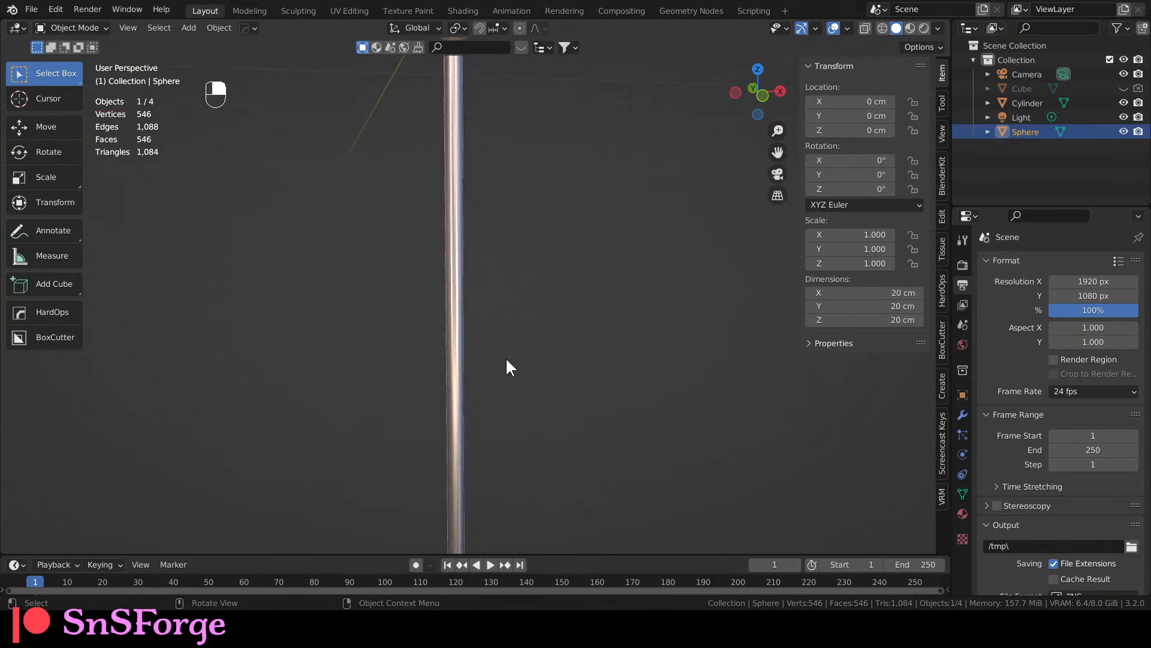
scroll(630, 368, down, 5)
scroll(563, 340, up, 5)
middle_drag(563, 339, 612, 397)
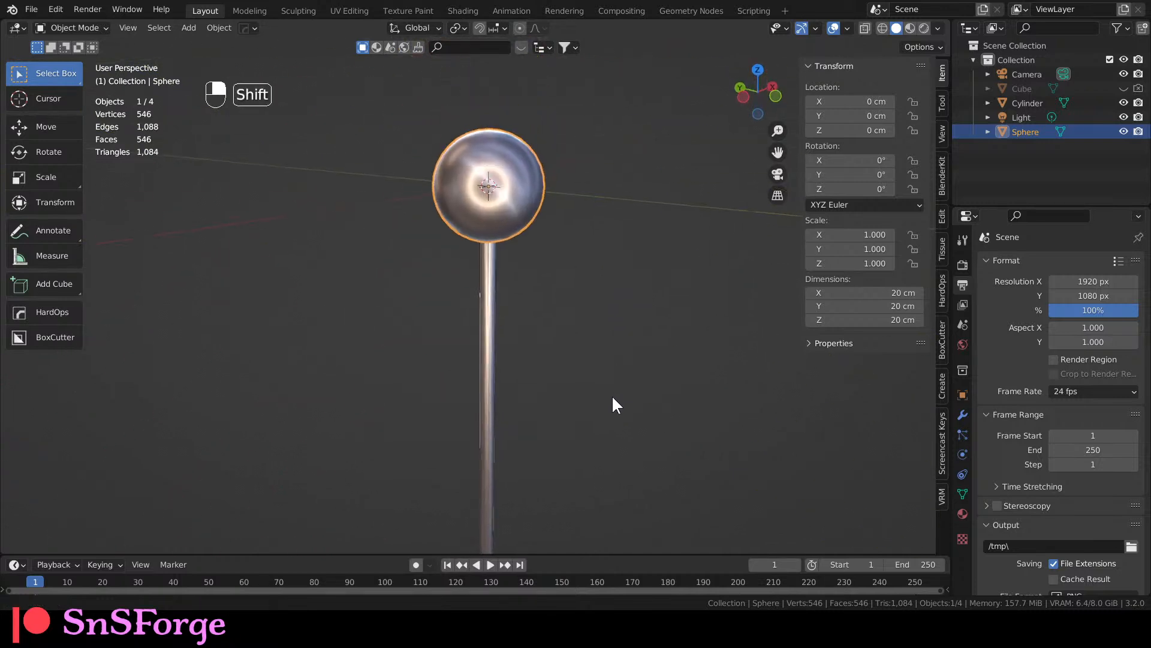
shift+middle_drag(612, 264, 606, 334)
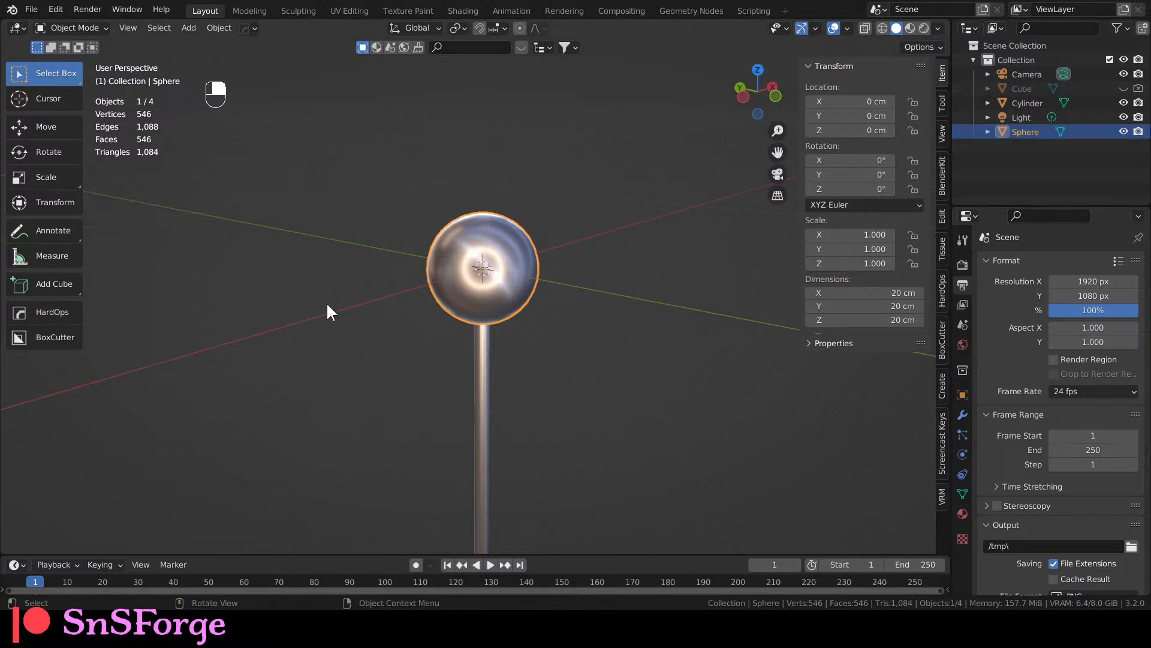
middle_drag(366, 339, 404, 348)
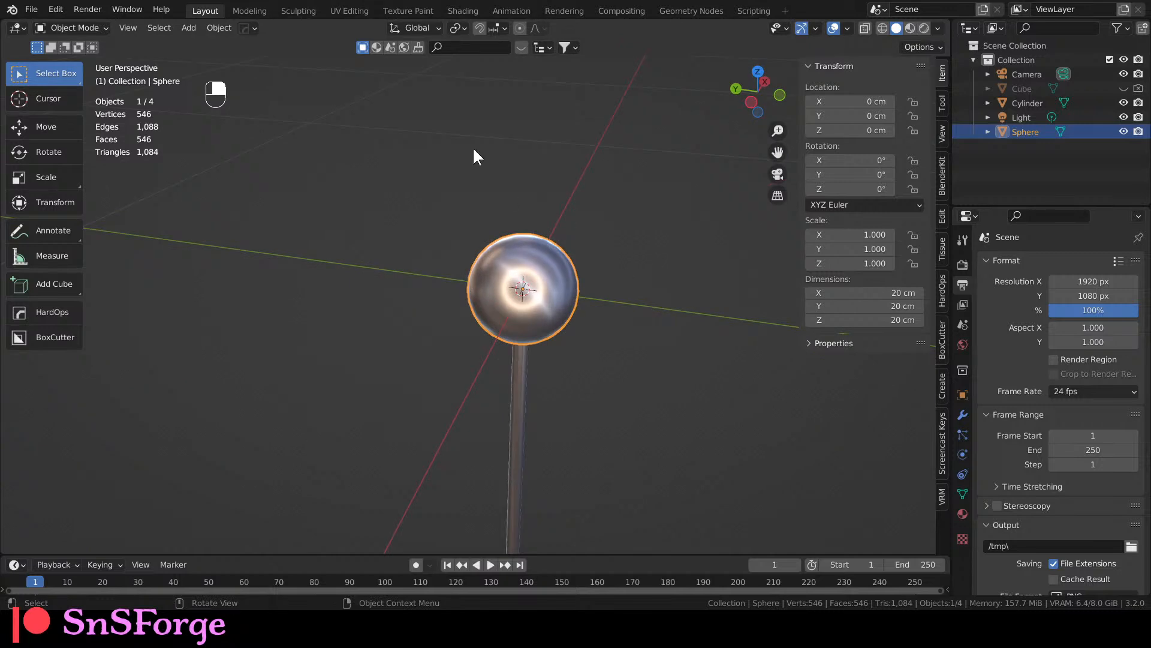
Add a torus at the world origin with 4 major segments.
click(190, 29)
mouse_move(201, 42)
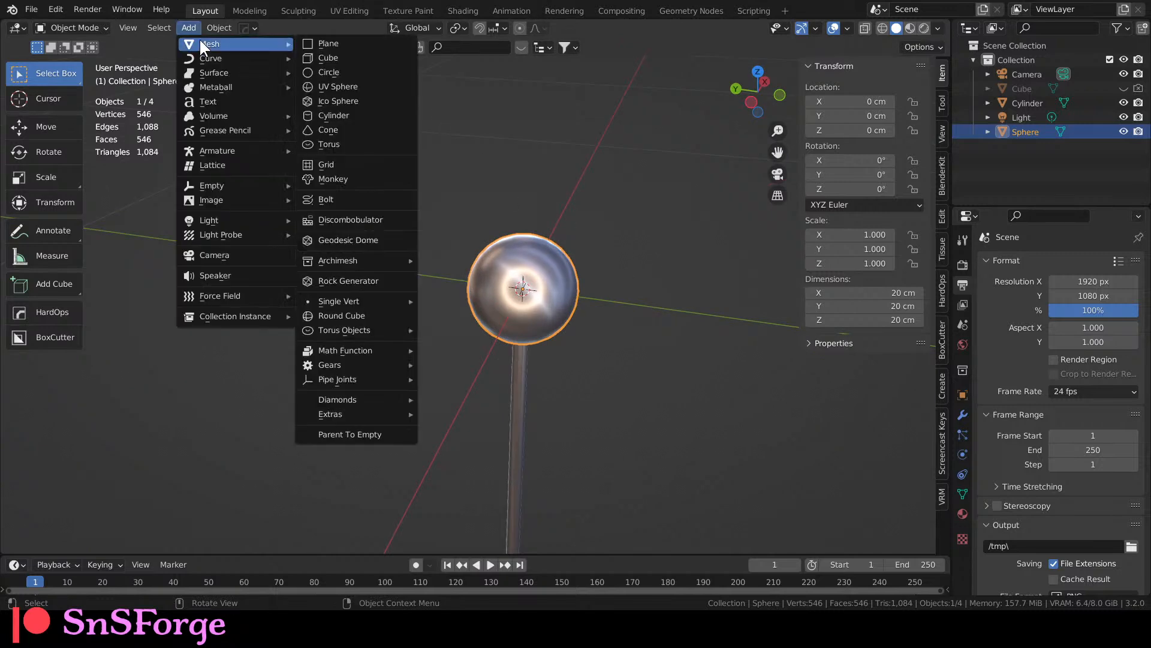
click(384, 144)
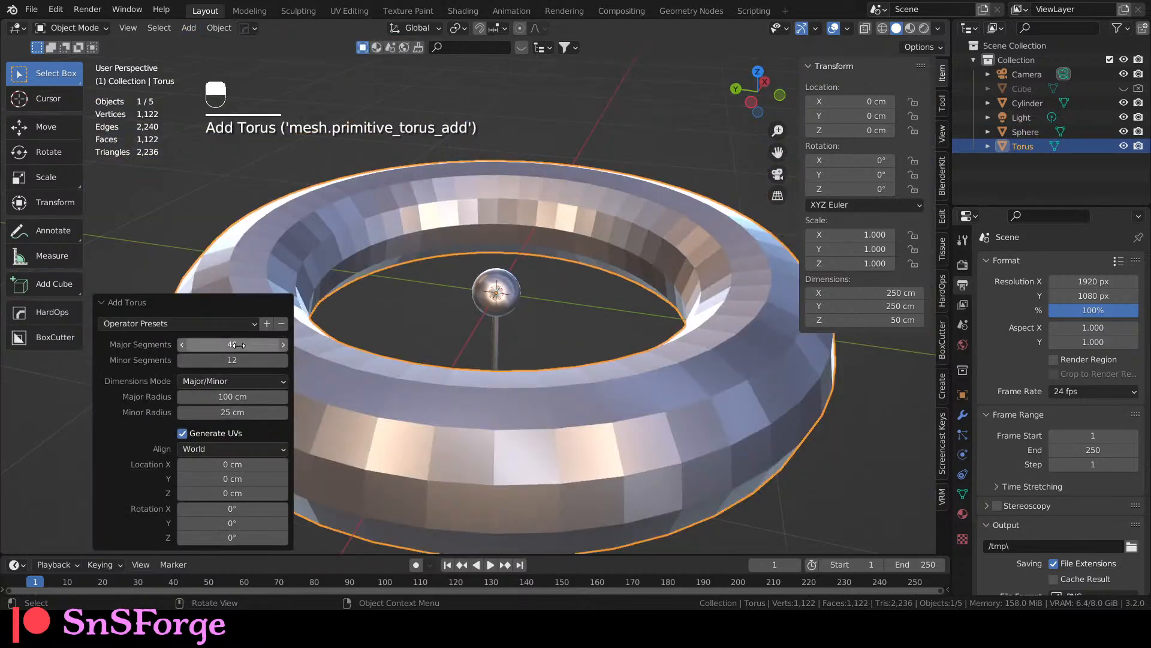
click(239, 346)
text(4)
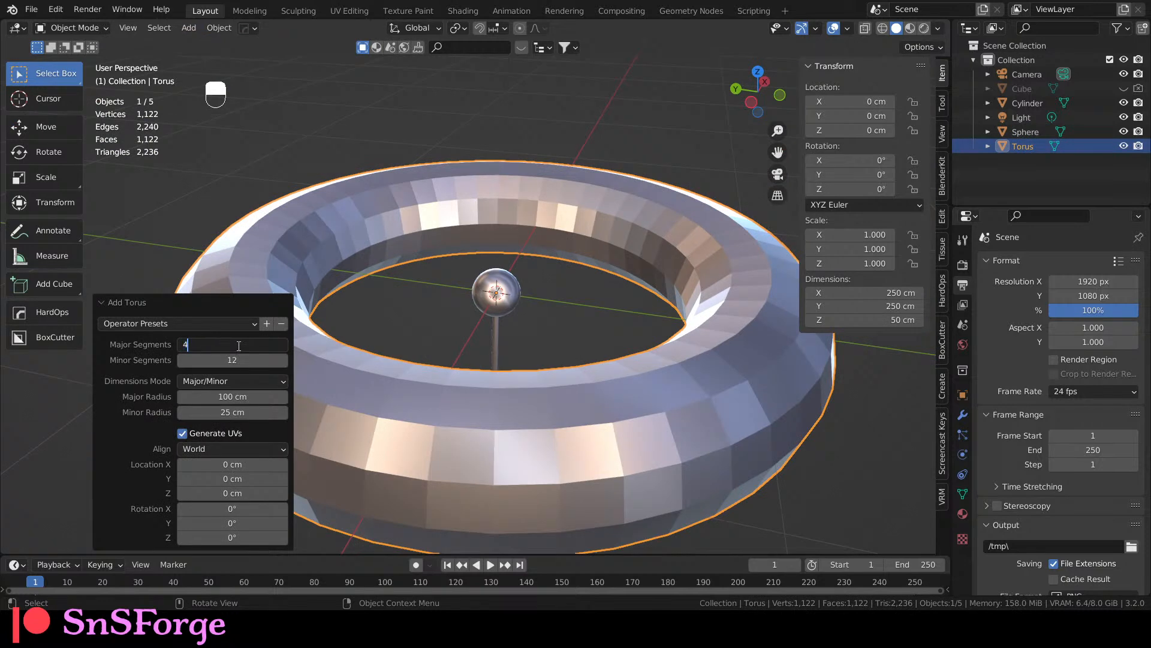
key(Return)
middle_drag(488, 357, 387, 323)
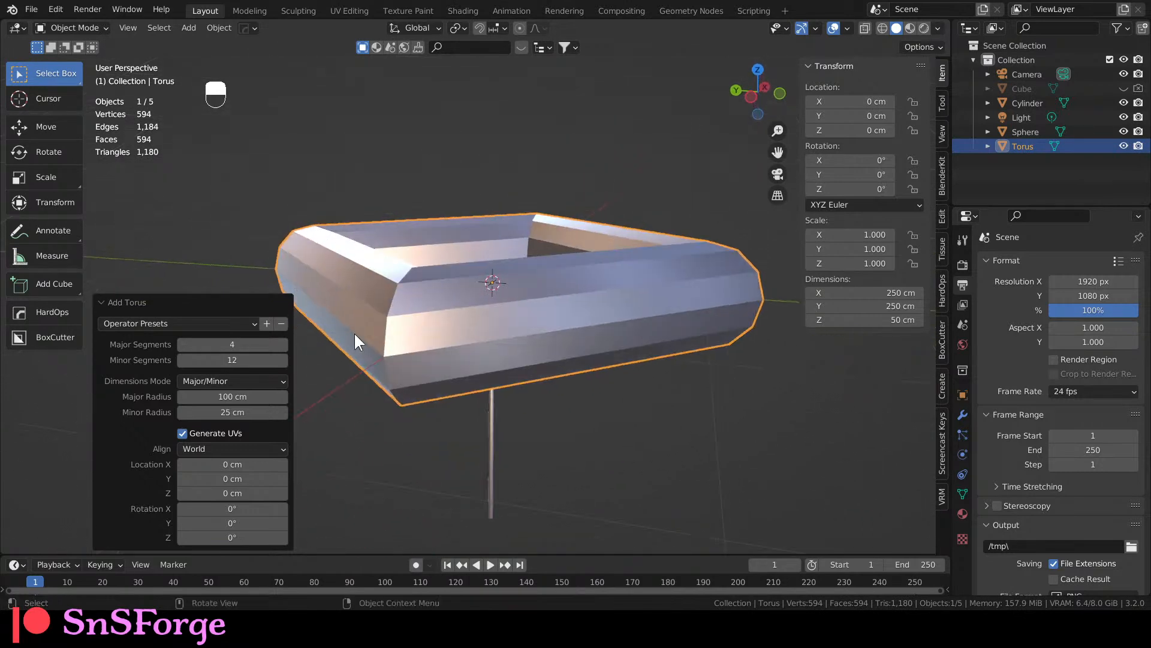
Set the torus's minor segments to 4, keeping the Major/Minor dimensions mode.
double_click(256, 359)
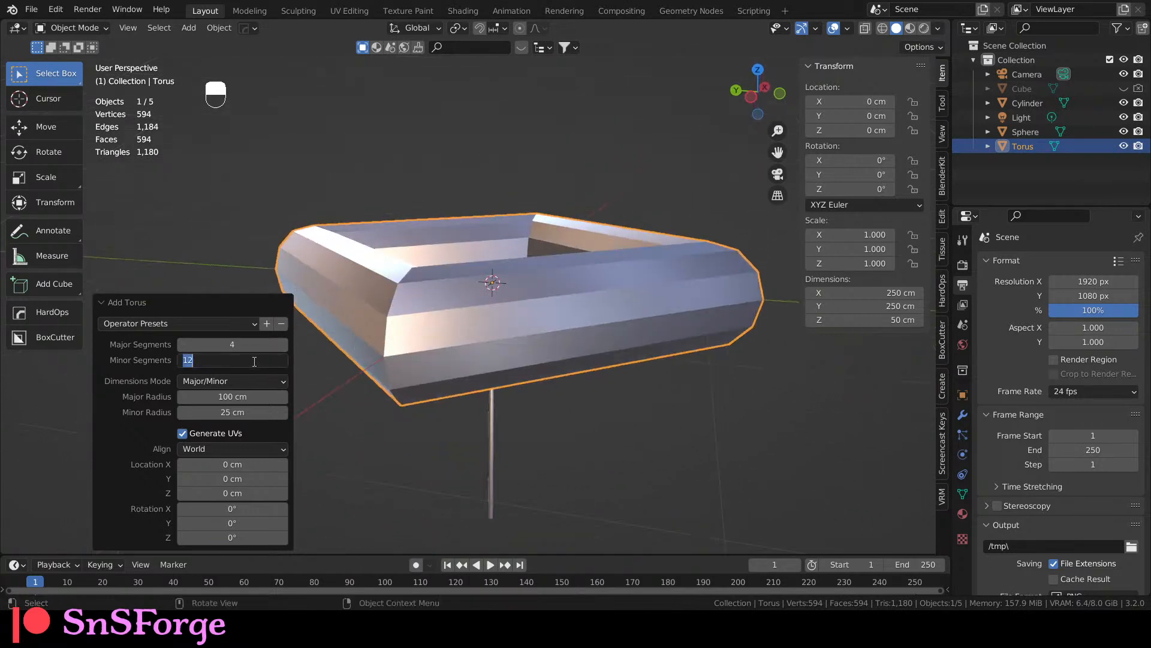
text(4)
key(Return)
mouse_move(419, 334)
middle_down()
mouse_move(561, 361)
mouse_move(606, 312)
mouse_move(398, 393)
mouse_move(342, 344)
mouse_move(427, 306)
mouse_move(429, 320)
middle_up()
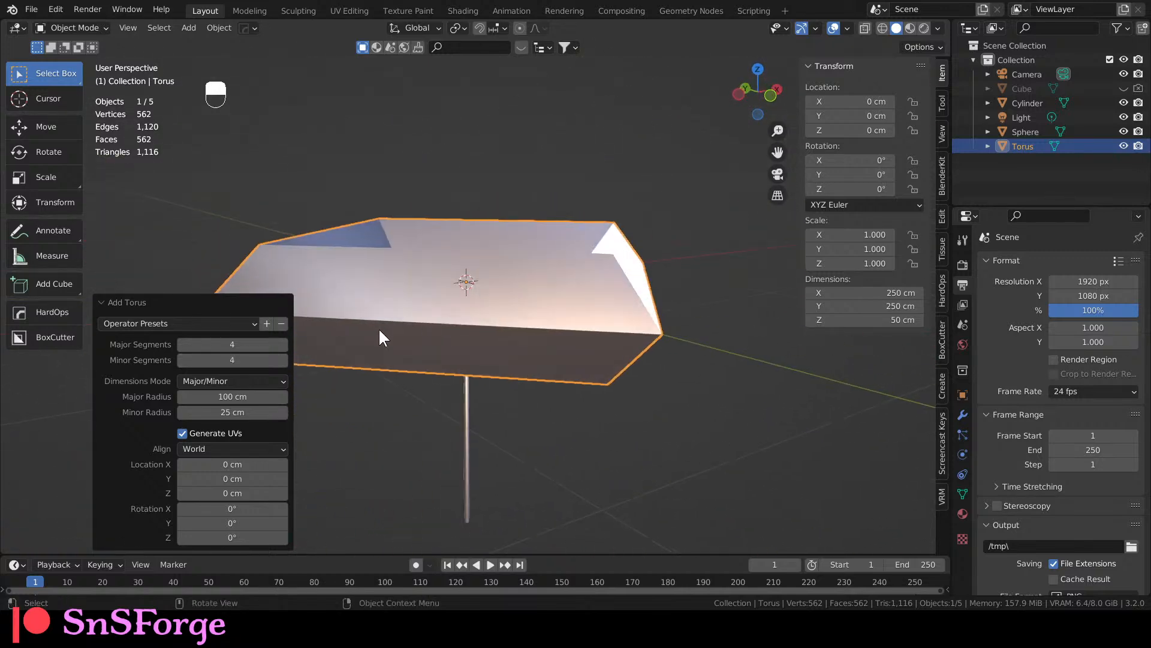
click(272, 375)
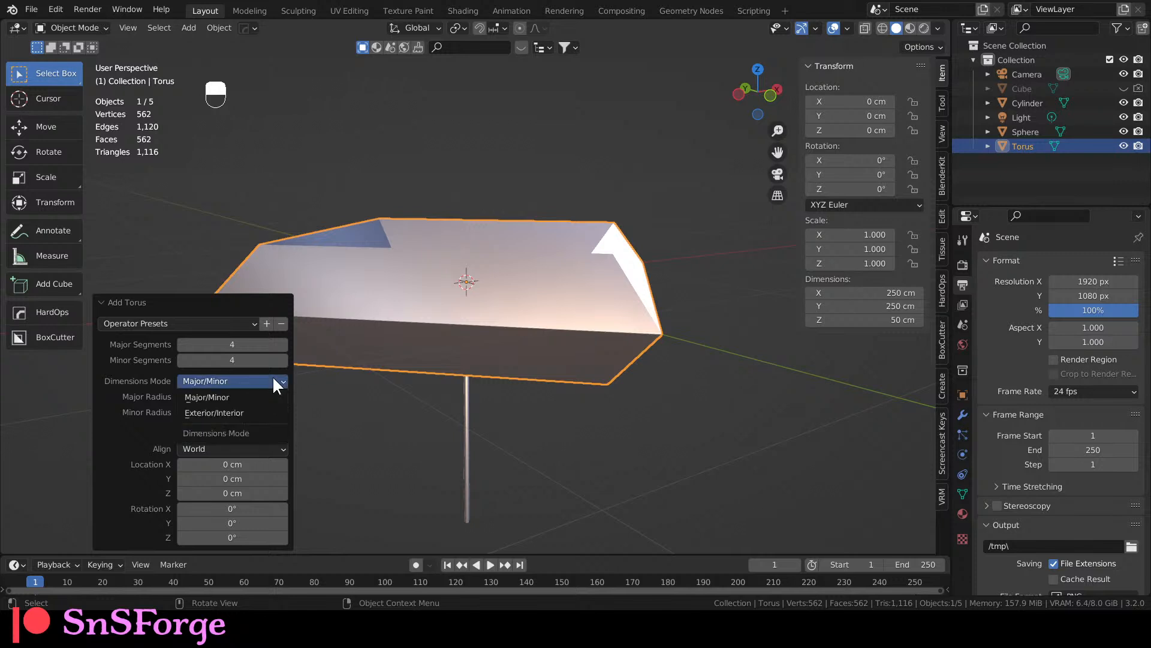
click(272, 375)
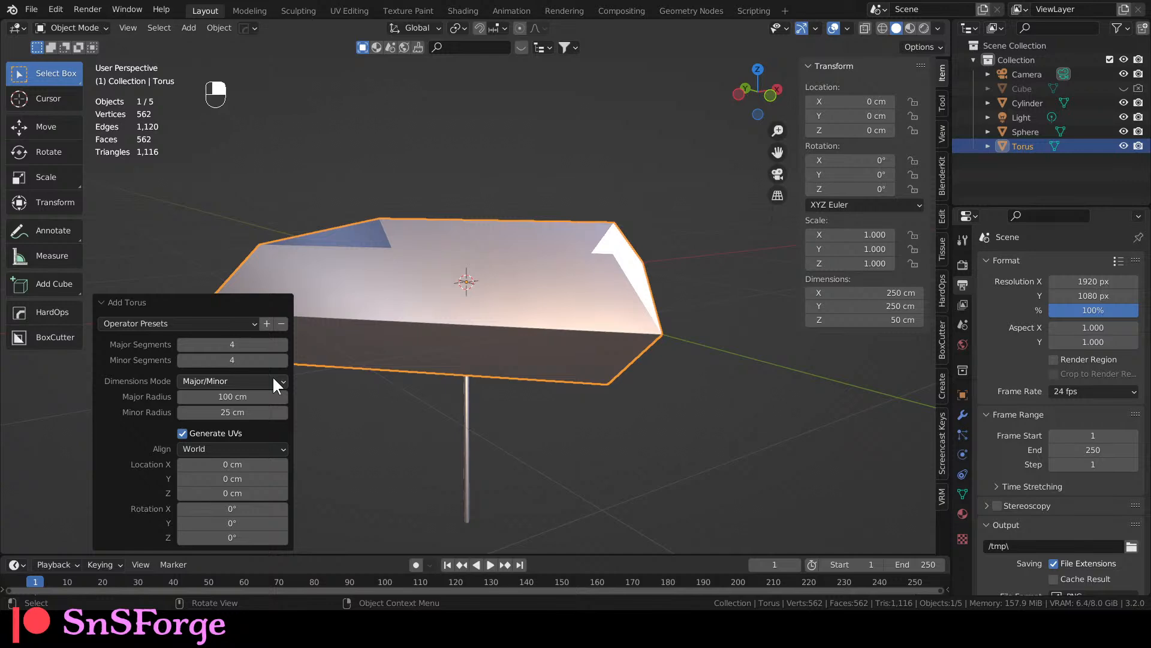
middle_drag(336, 384, 443, 379)
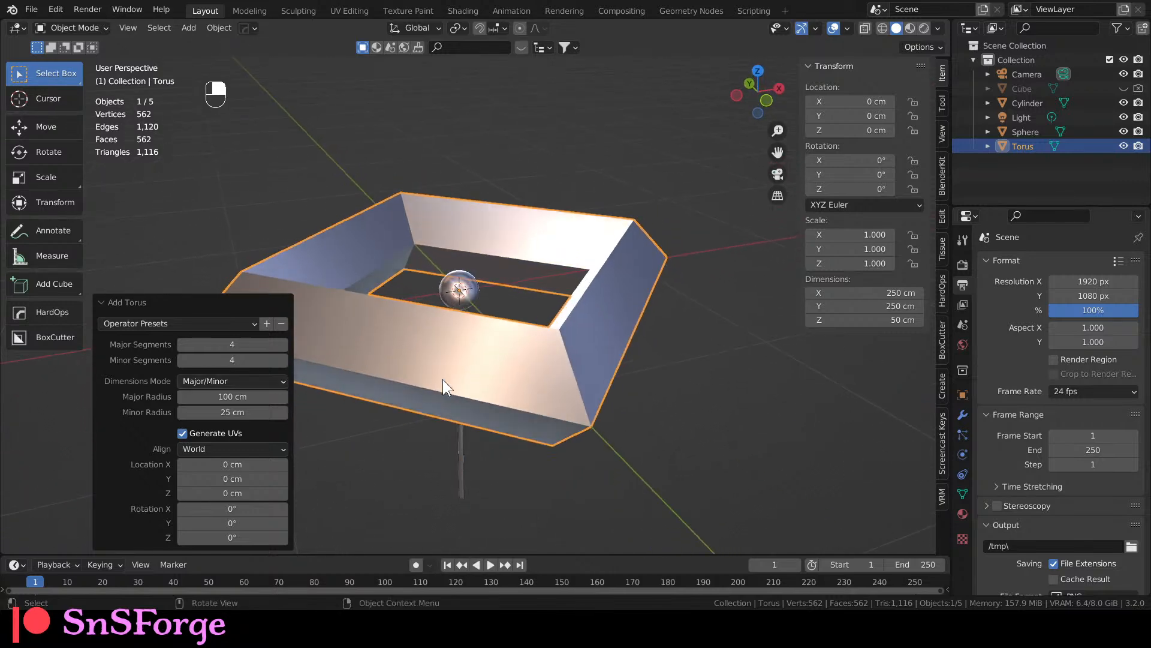
Set the torus's major segments to 32.
drag(239, 344, 258, 344)
click(240, 344)
text(32)
key(Return)
Set both the major radius and the minor radius of the torus to 1 cm.
click(252, 396)
text(1)
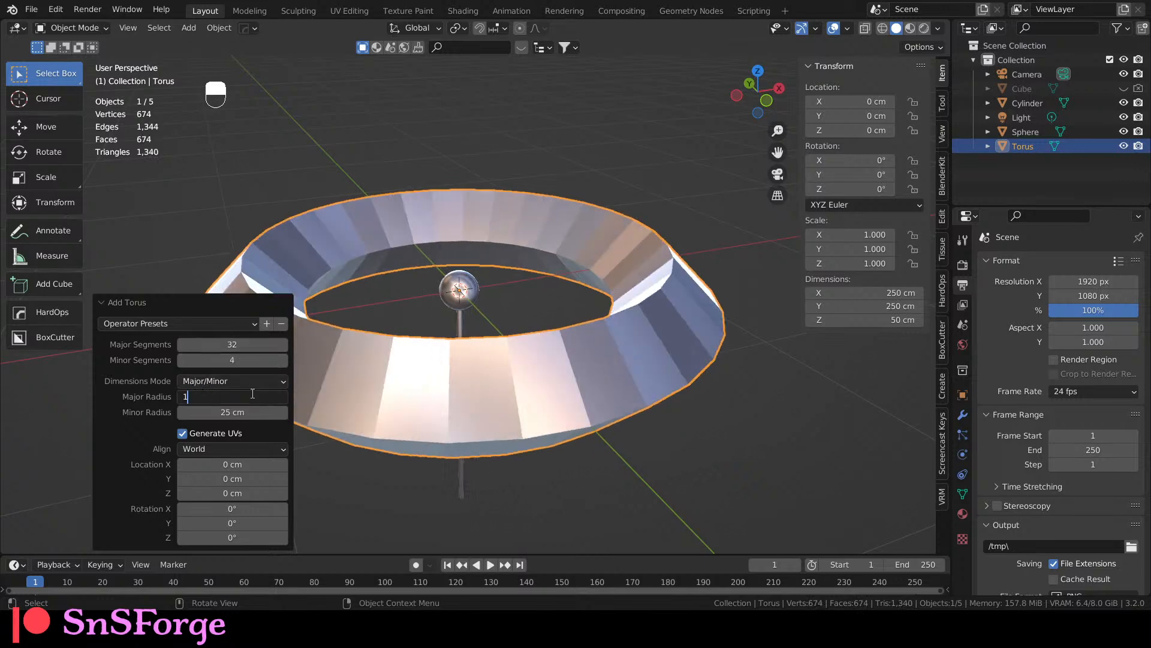
key(Return)
click(253, 411)
text(1)
key(Return)
scroll(400, 343, up, 4)
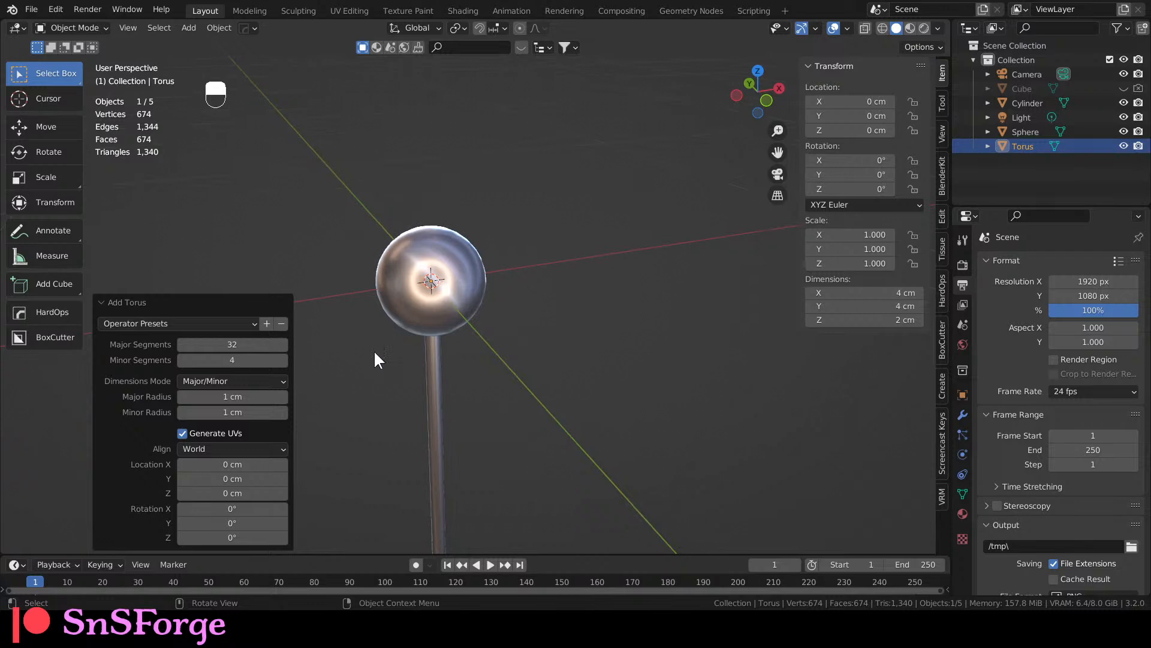
Set the torus's major radius to 10 cm so it rings the sphere.
click(259, 396)
text(10)
key(Return)
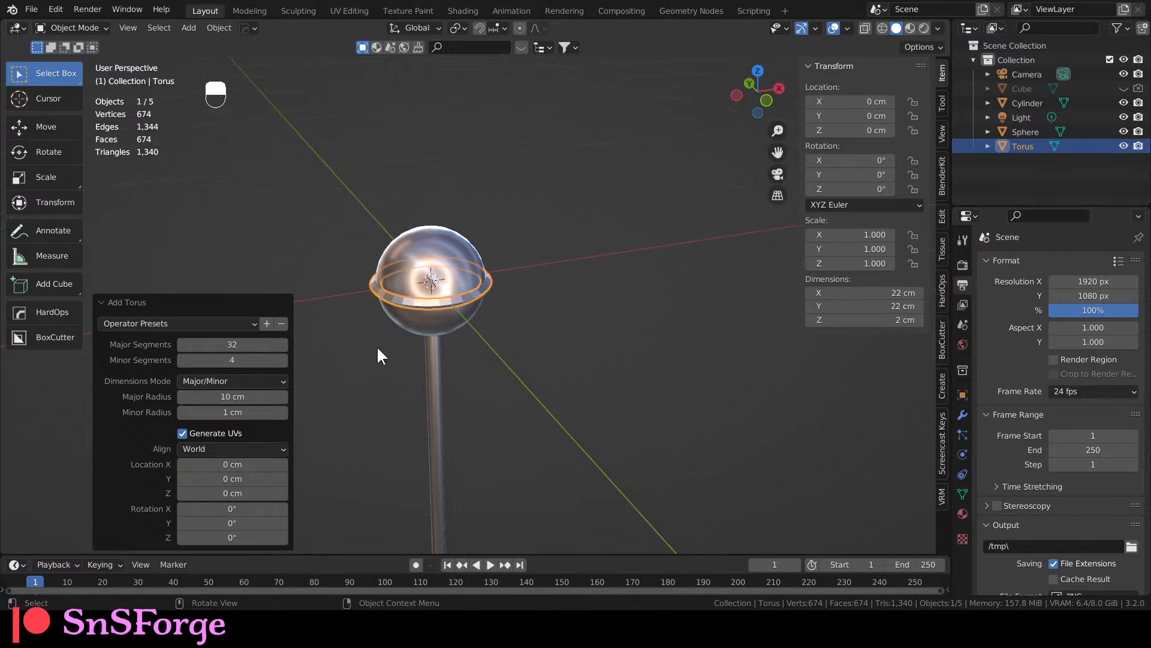
Set the torus's major radius to 13 cm so the ring clears the sphere.
scroll(359, 350, up, 3)
click(252, 397)
text(20)
key(Return)
middle_drag(359, 384, 490, 341)
click(254, 396)
text(13)
key(Return)
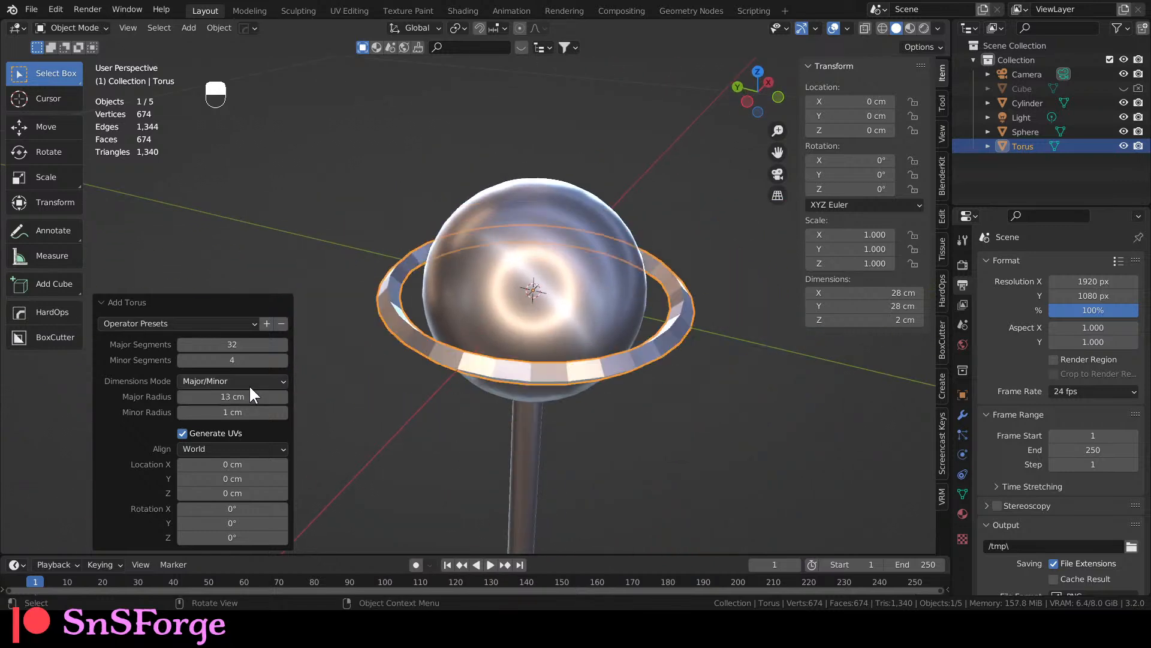
Examine the gap between the torus ring and the sphere from above, from the side and up close.
middle_drag(468, 359, 476, 419)
scroll(514, 344, up, 3)
scroll(491, 403, down, 7)
scroll(475, 409, up, 7)
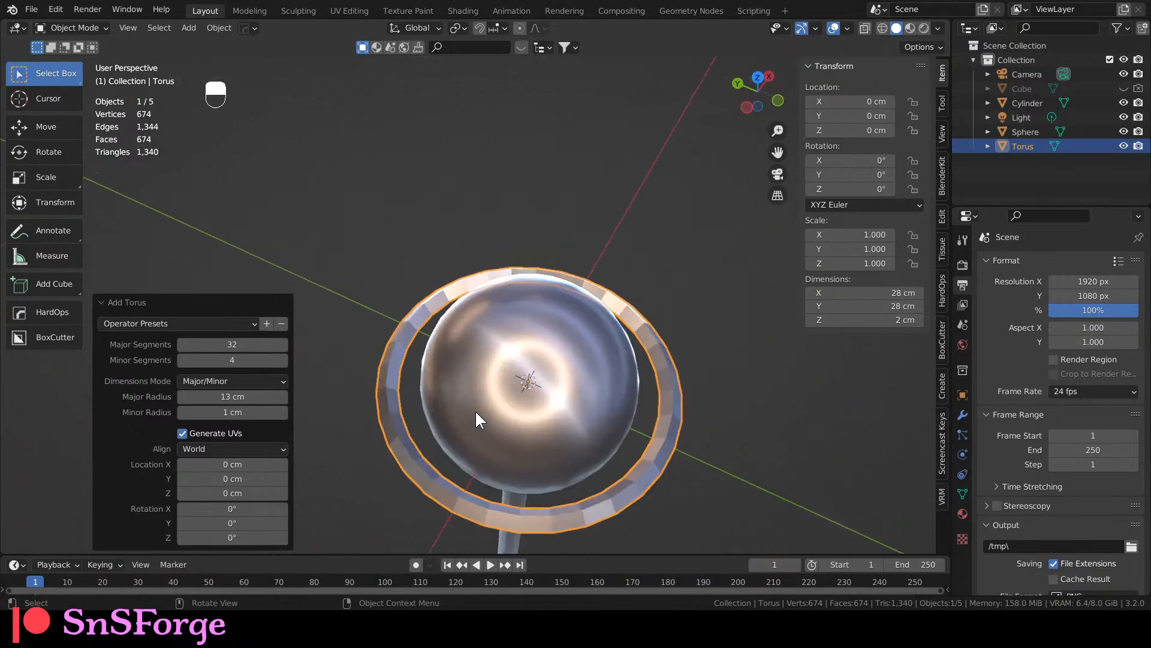
scroll(473, 400, down, 5)
middle_drag(483, 368, 469, 286)
scroll(495, 260, up, 4)
scroll(496, 261, down, 3)
scroll(489, 283, up, 4)
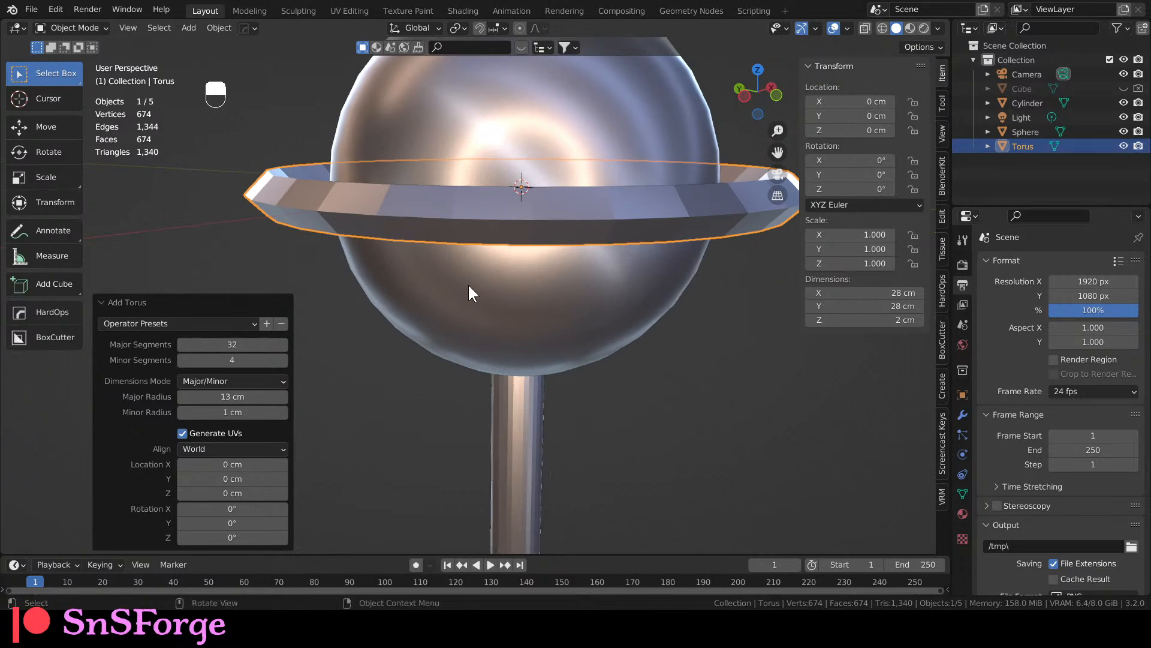
scroll(467, 280, down, 4)
middle_drag(467, 281, 452, 322)
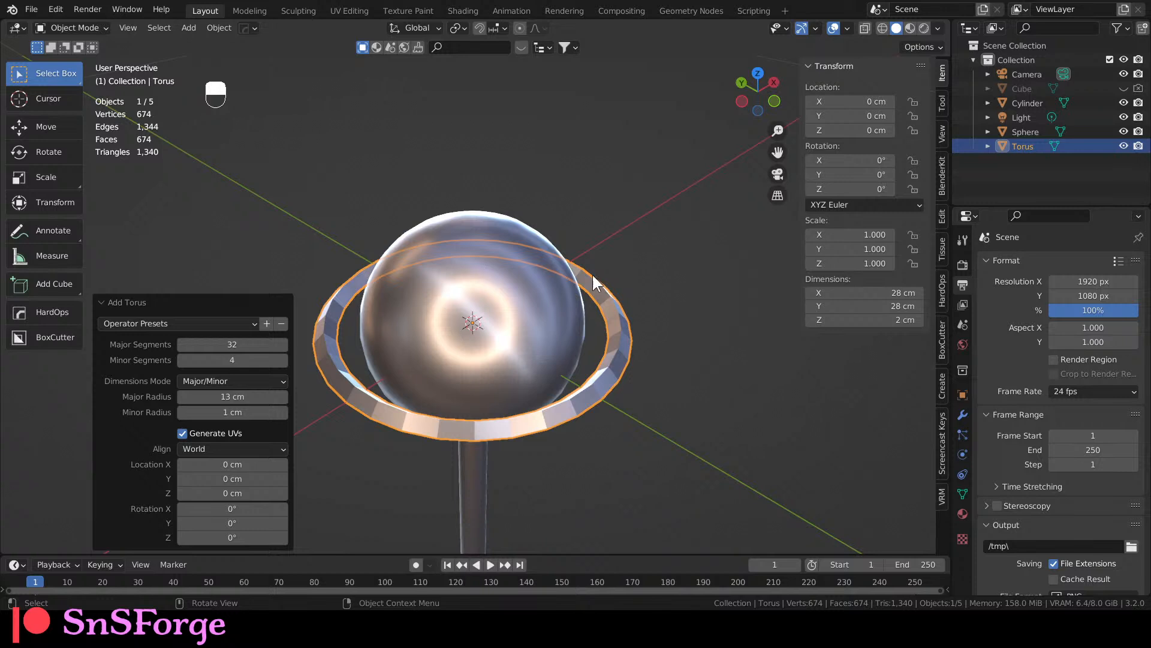
click(615, 246)
click(480, 339)
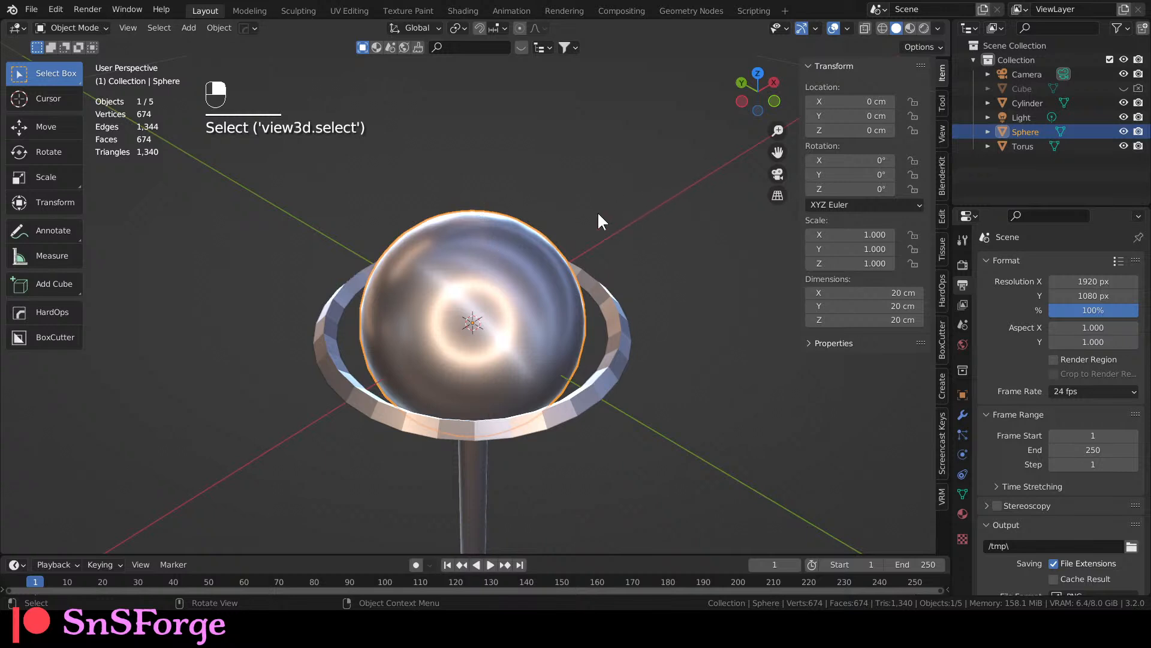
click(189, 28)
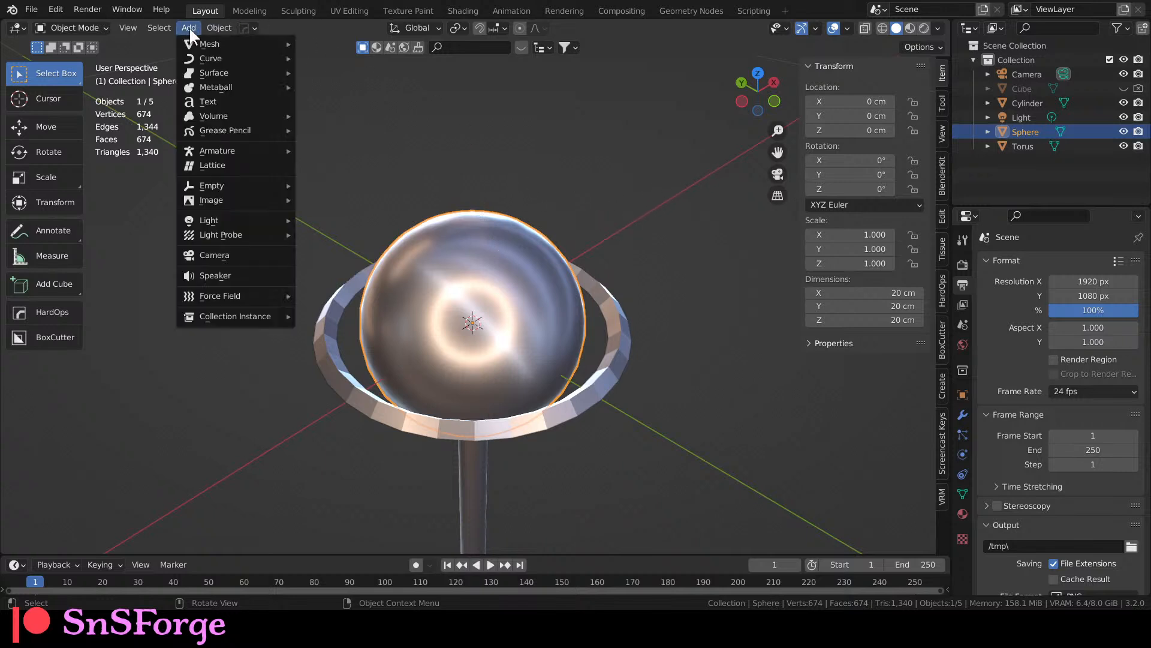
mouse_move(216, 44)
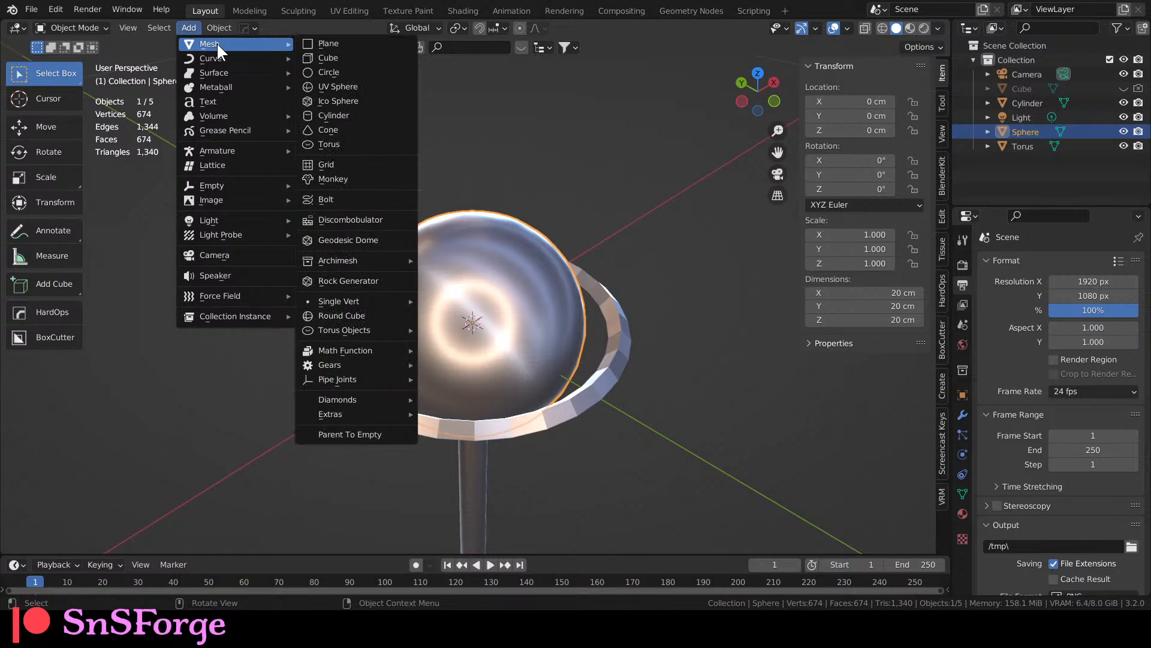
click(575, 163)
click(493, 334)
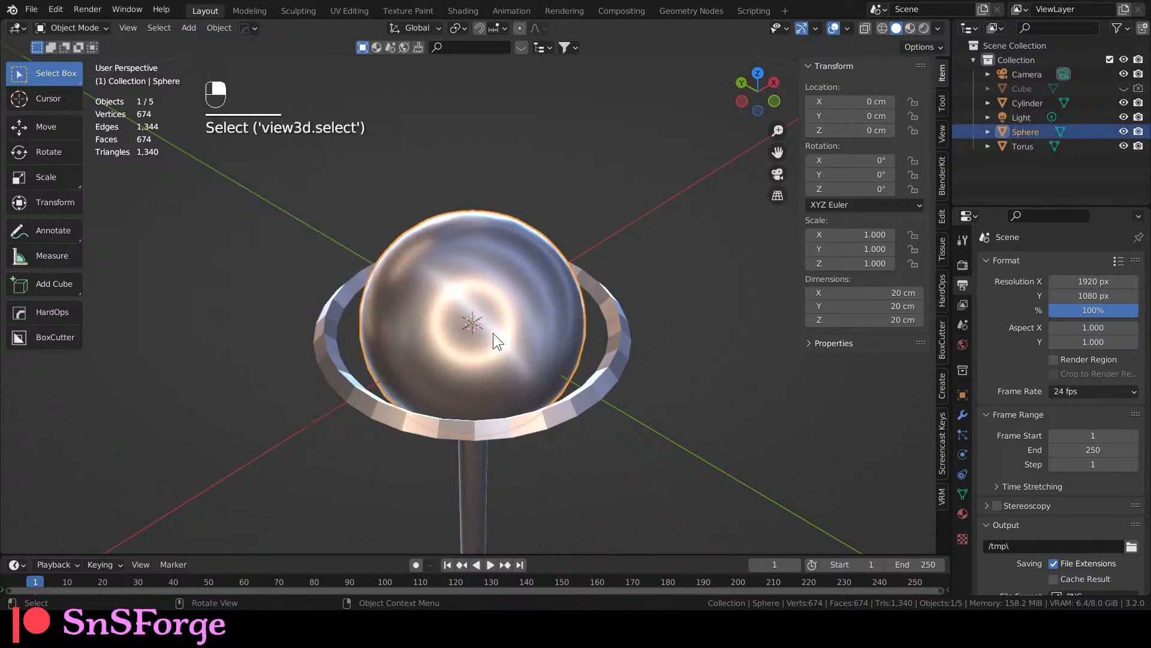
key(Tab)
key(Tab)
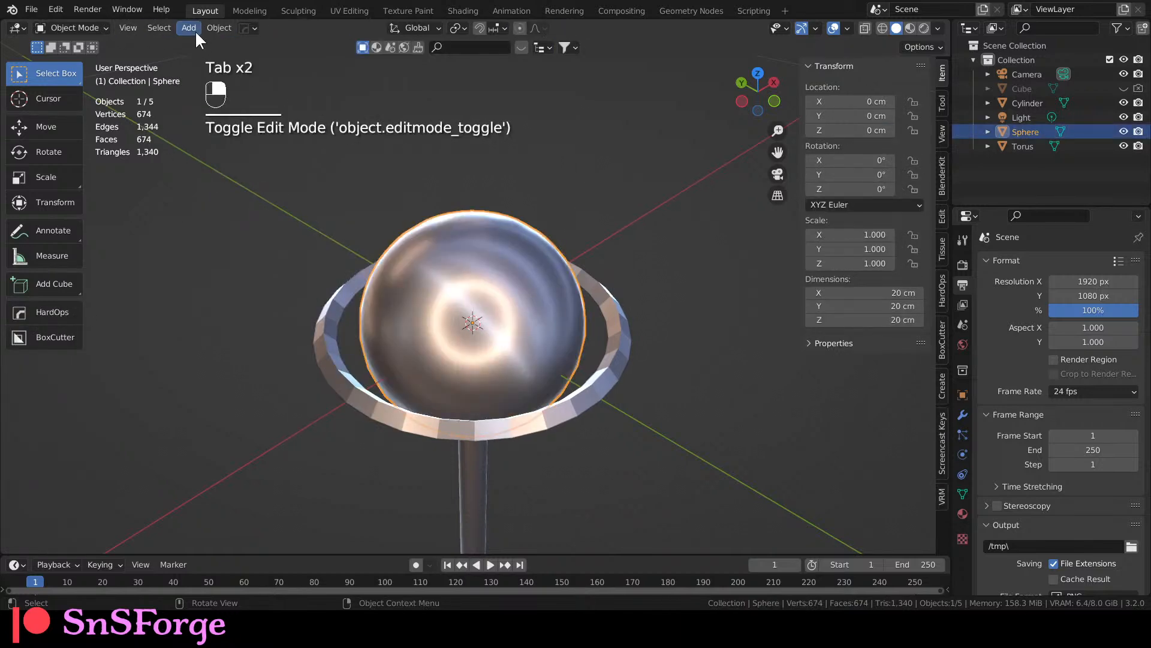
Add an ico sphere with a 10 cm radius at the origin.
click(195, 30)
mouse_move(202, 42)
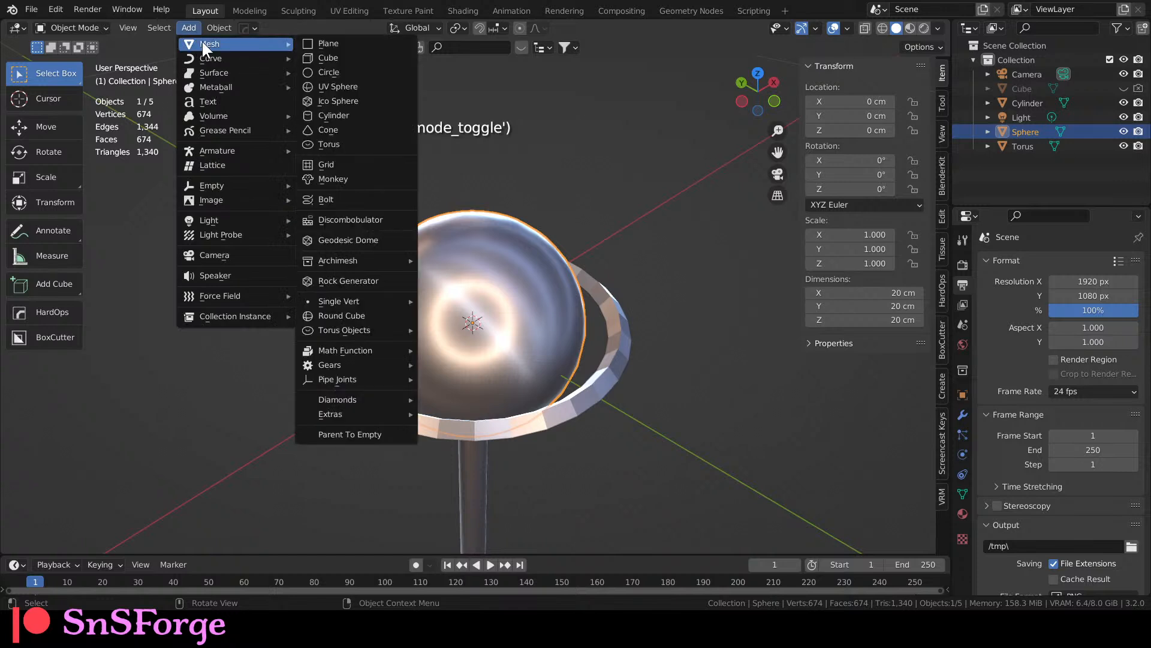
click(350, 98)
click(262, 415)
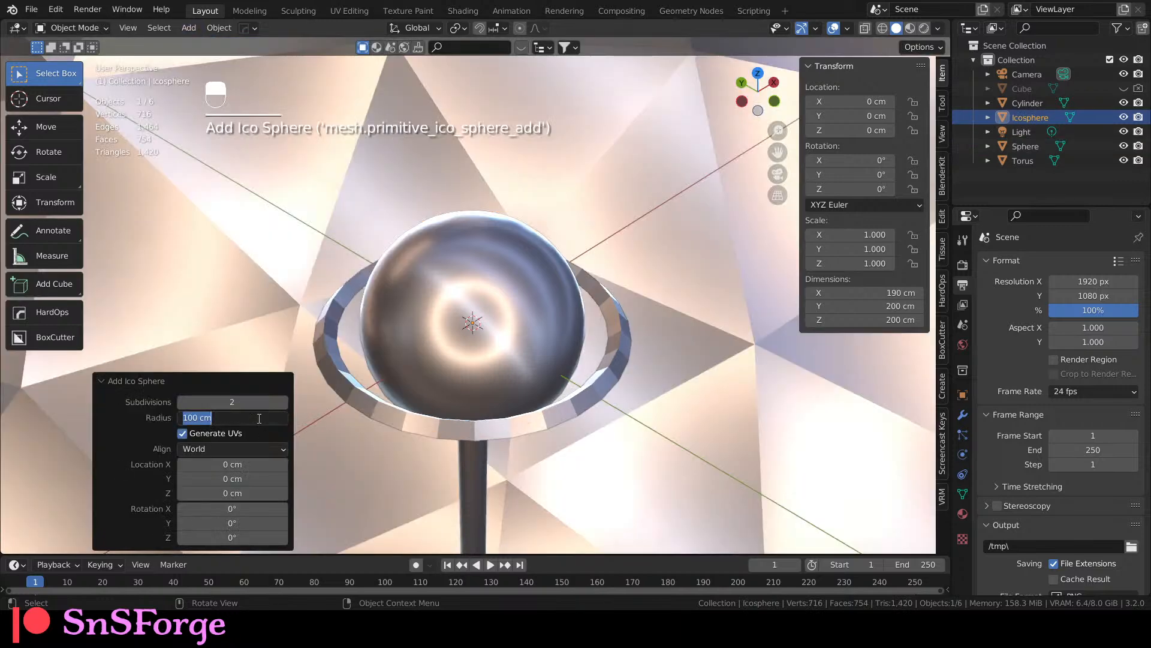
text(1)
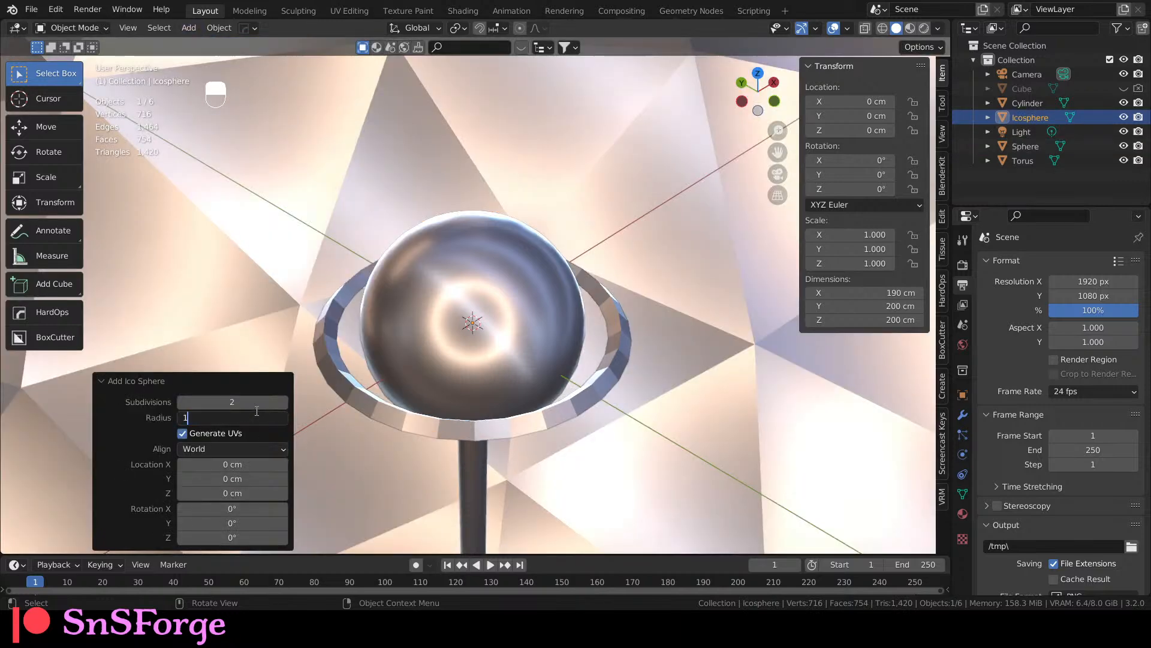
text(0)
key(Return)
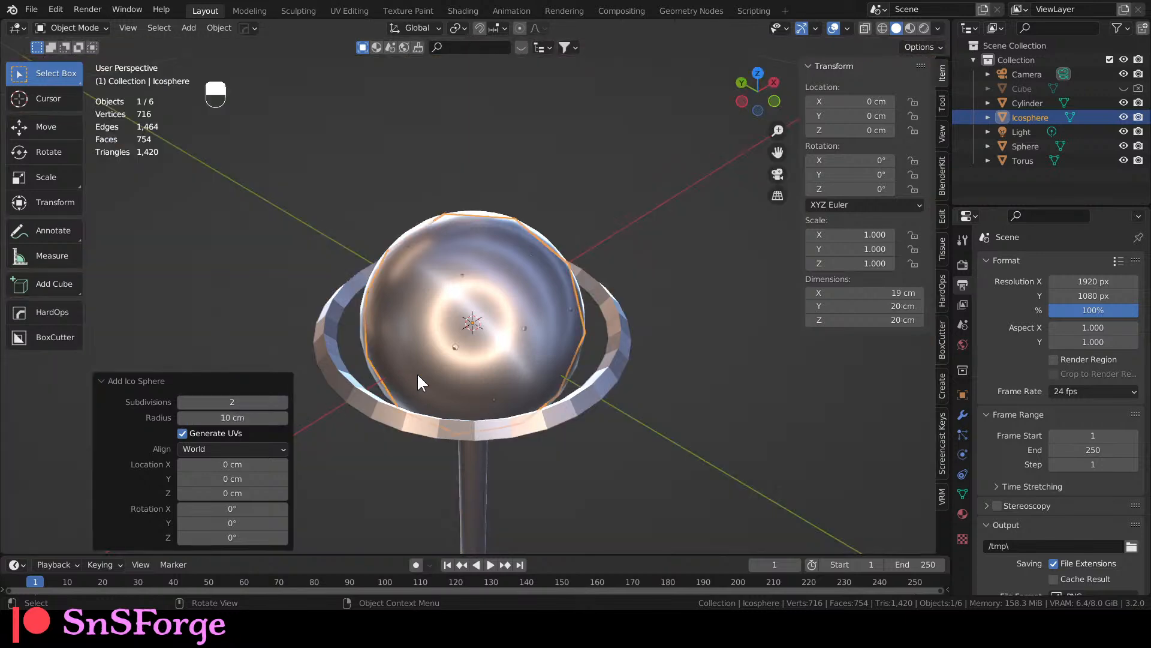
Set the ico sphere's subdivisions to 3 and hide the original sphere.
click(1123, 145)
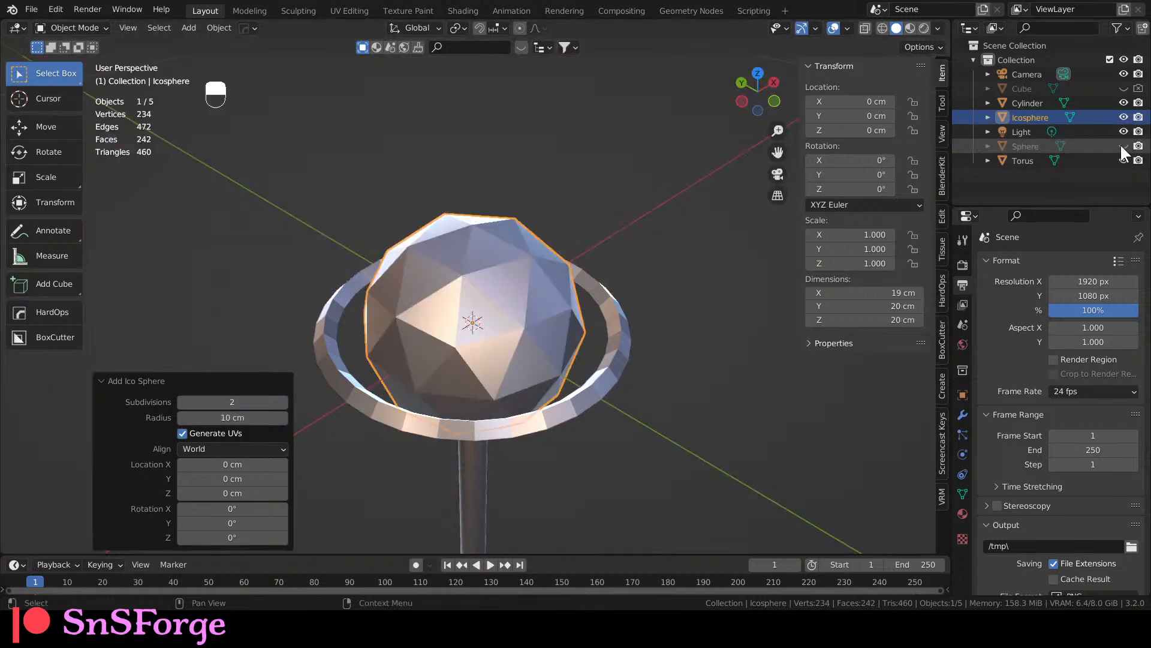
click(521, 284)
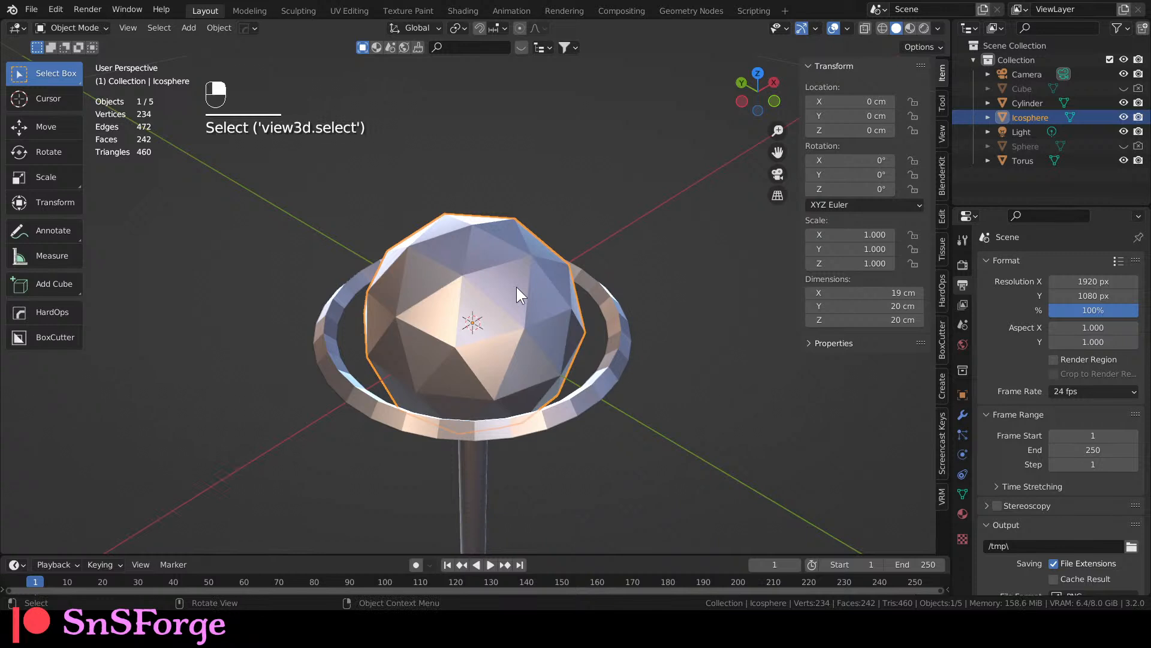
key(F9)
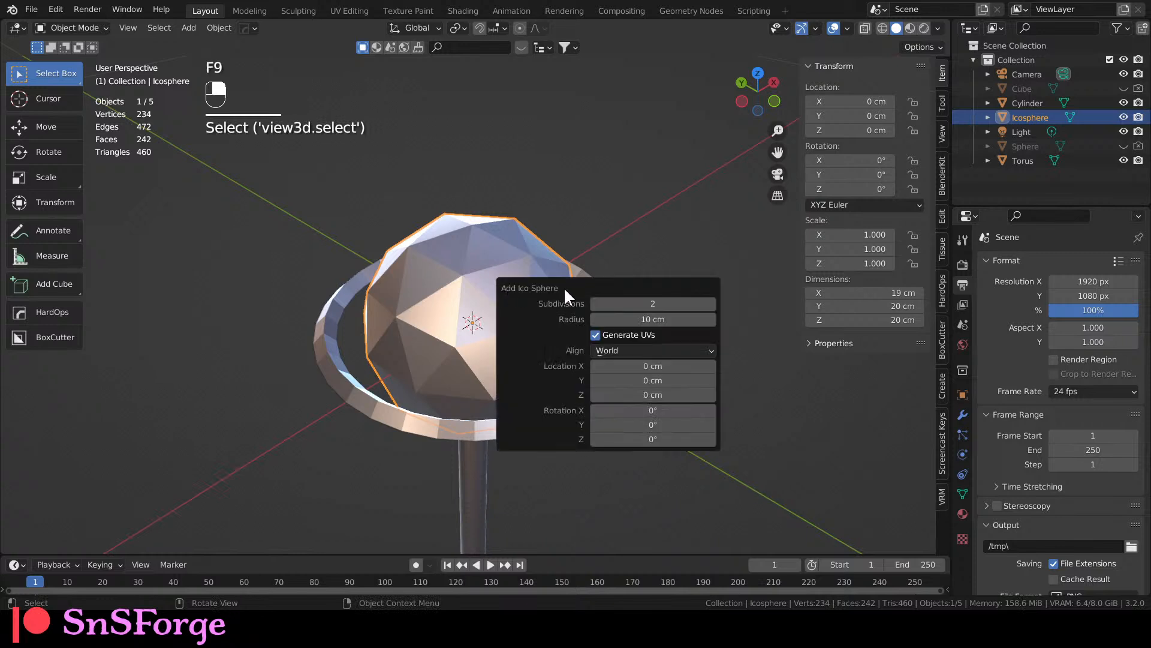
click(712, 303)
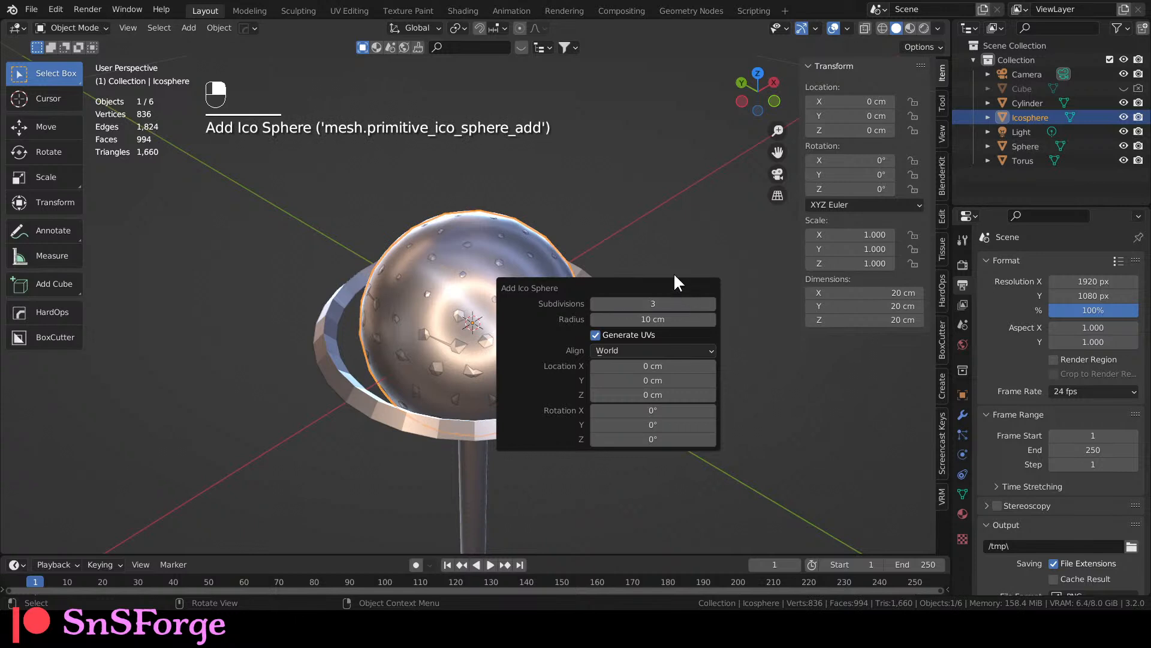
click(1123, 146)
Apply smooth shading to the ico sphere with 3 subdivisions.
click(507, 293)
right_click(508, 294)
click(504, 286)
middle_drag(509, 284, 611, 326)
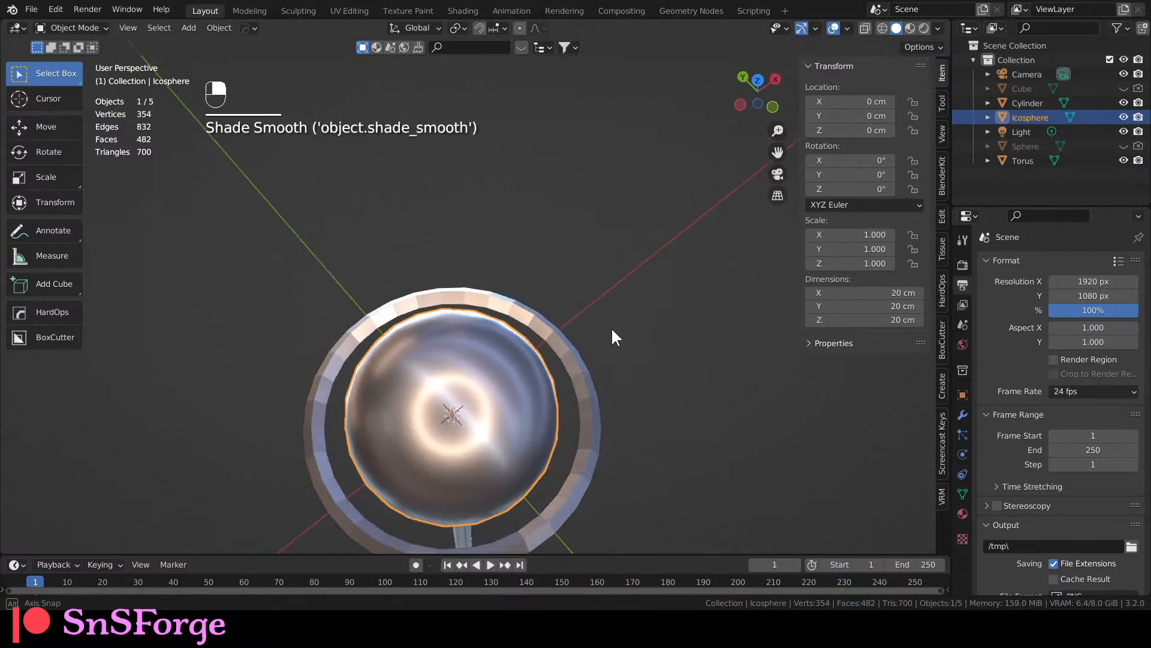
click(465, 404)
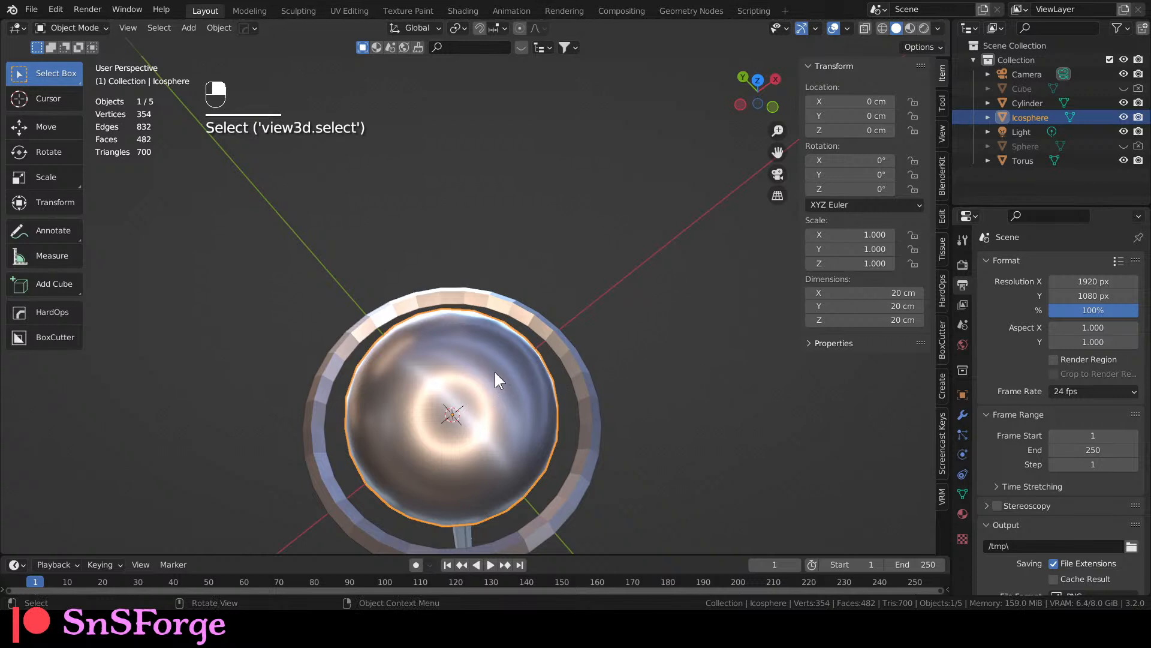
scroll(494, 372, up, 2)
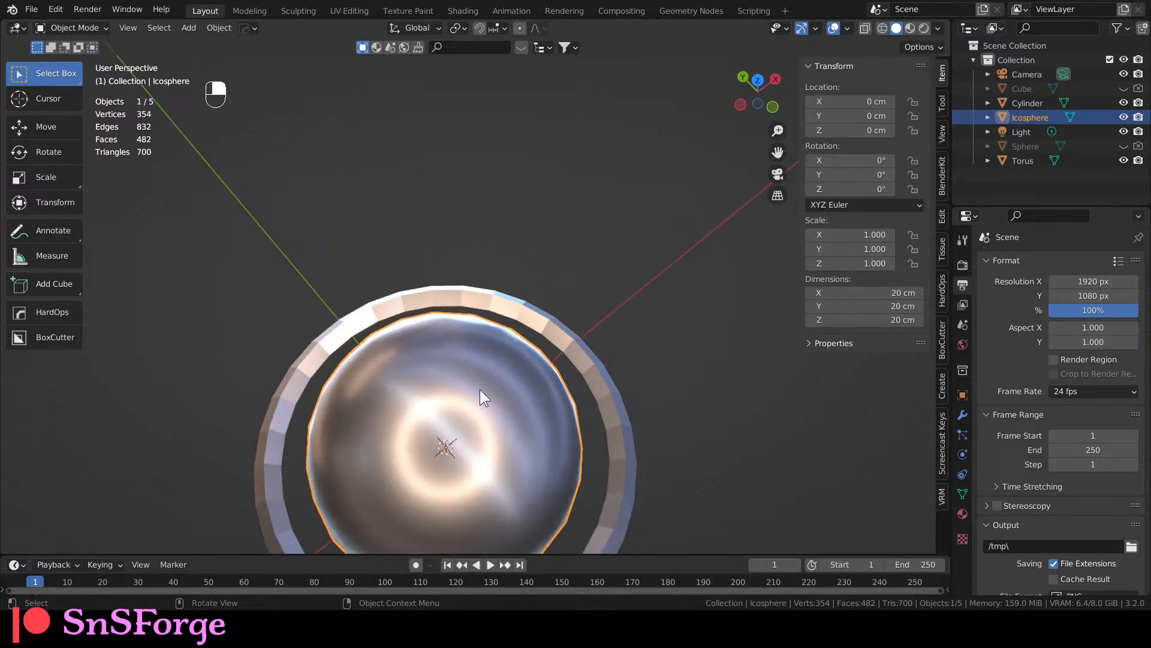
Delete the smooth-shaded ico sphere and add a new one with 5 subdivisions and a 10 cm radius.
key(Delete)
click(185, 29)
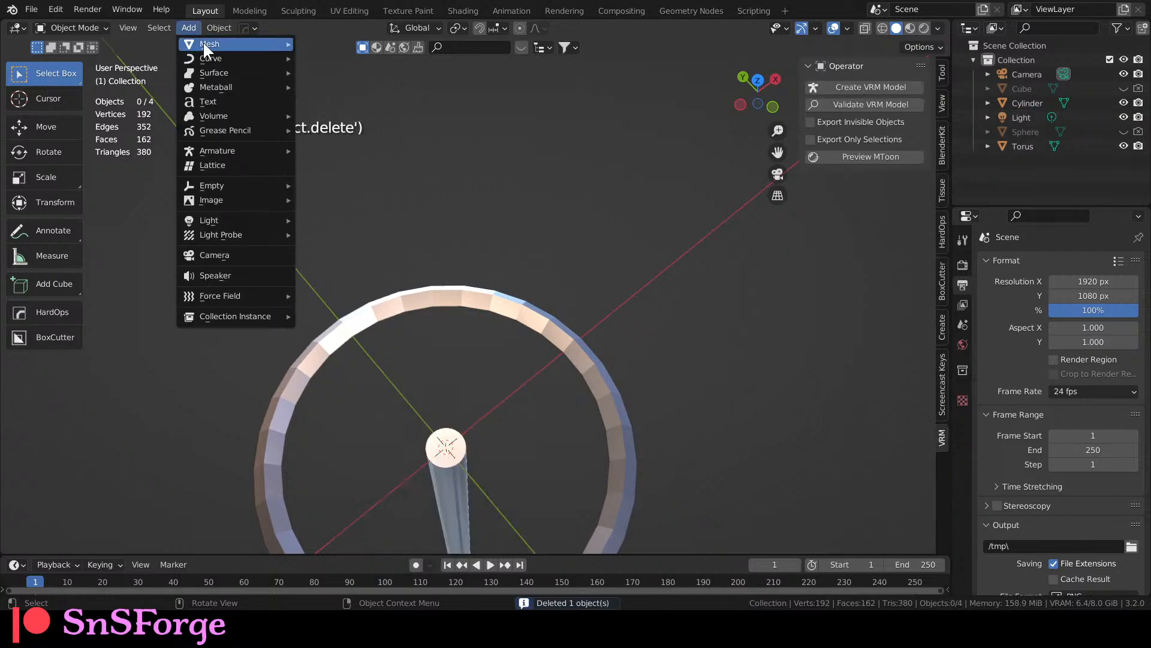
mouse_move(207, 42)
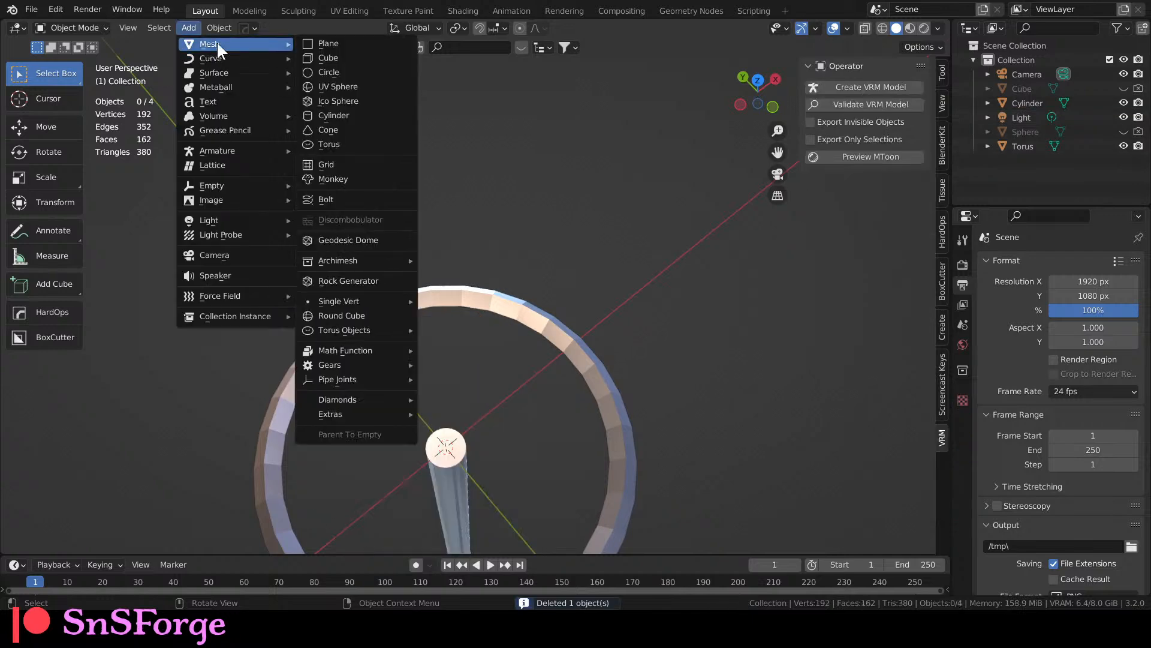
click(363, 99)
click(284, 401)
click(284, 401)
Add a Subdivision Surface modifier to the ico sphere.
scroll(383, 362, up, 1)
scroll(384, 359, up, 1)
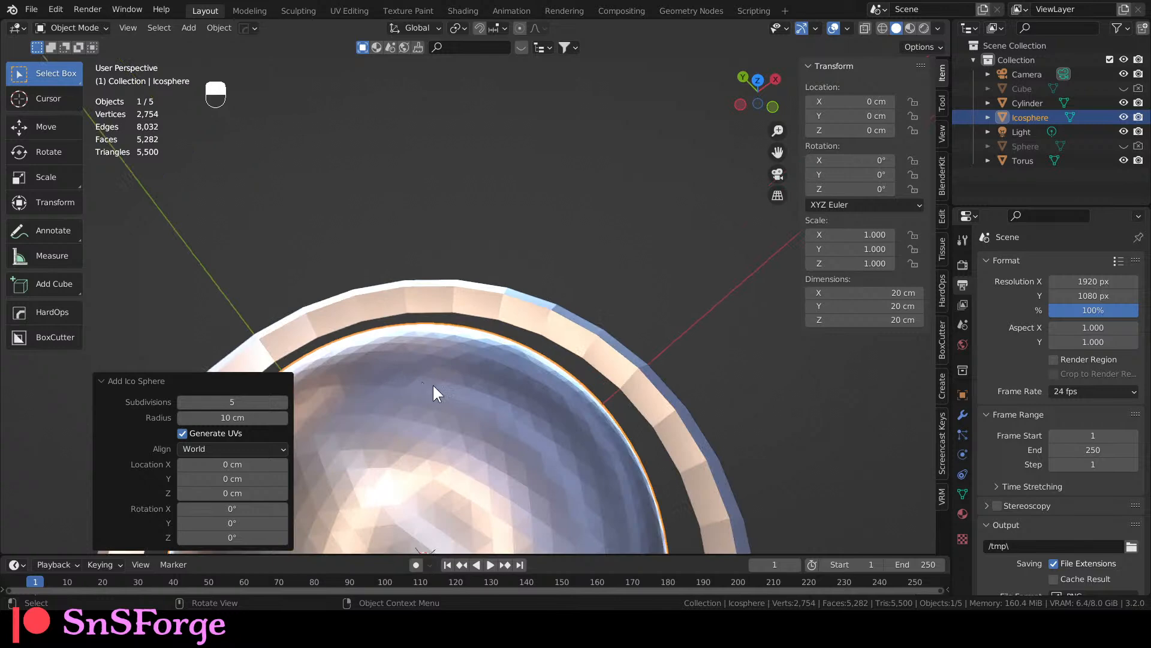
shift+middle_drag(532, 474, 527, 308)
scroll(517, 311, down, 3)
scroll(510, 310, up, 2)
middle_drag(458, 352, 461, 293)
shift+middle_drag(490, 256, 498, 353)
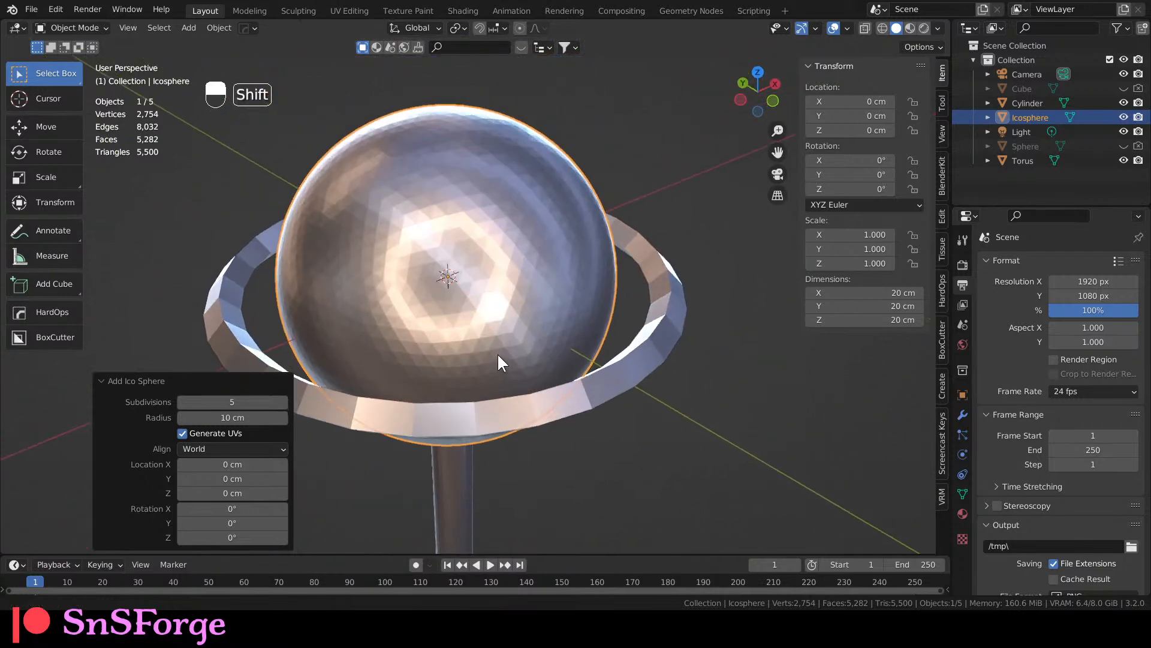
click(492, 238)
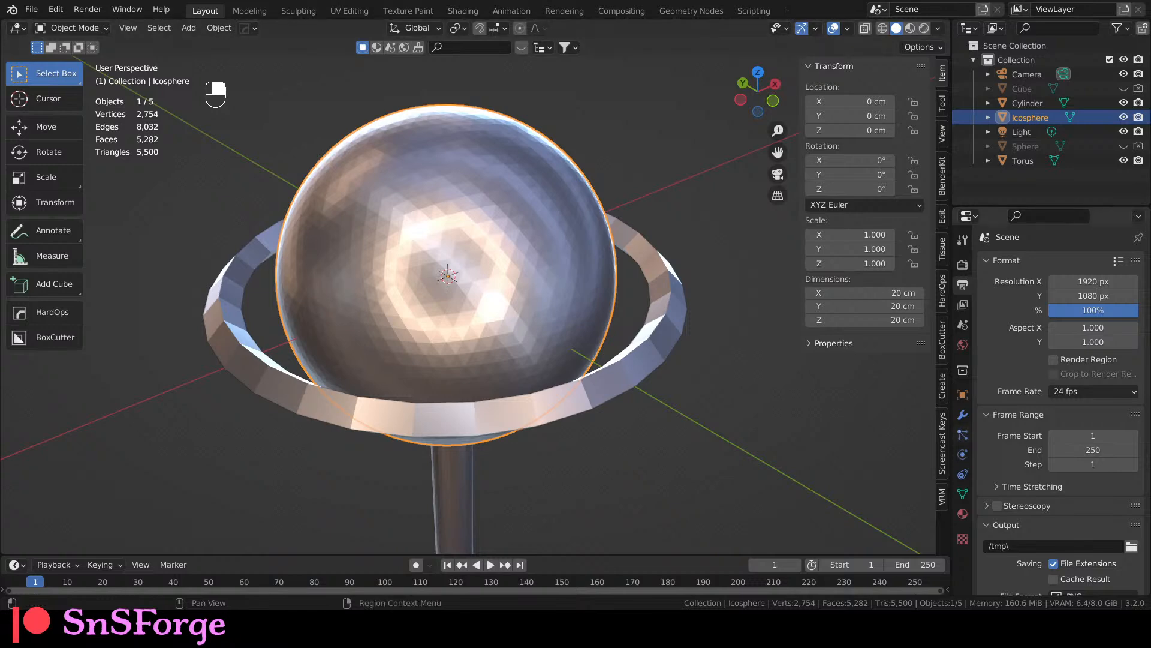
click(962, 414)
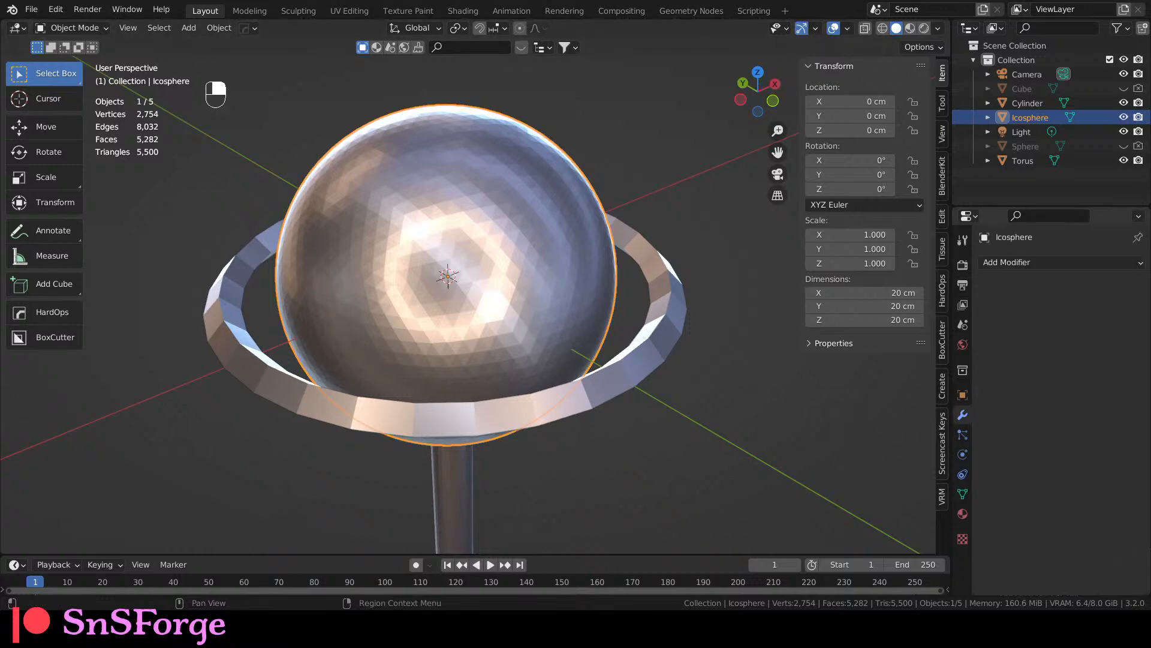
click(1023, 262)
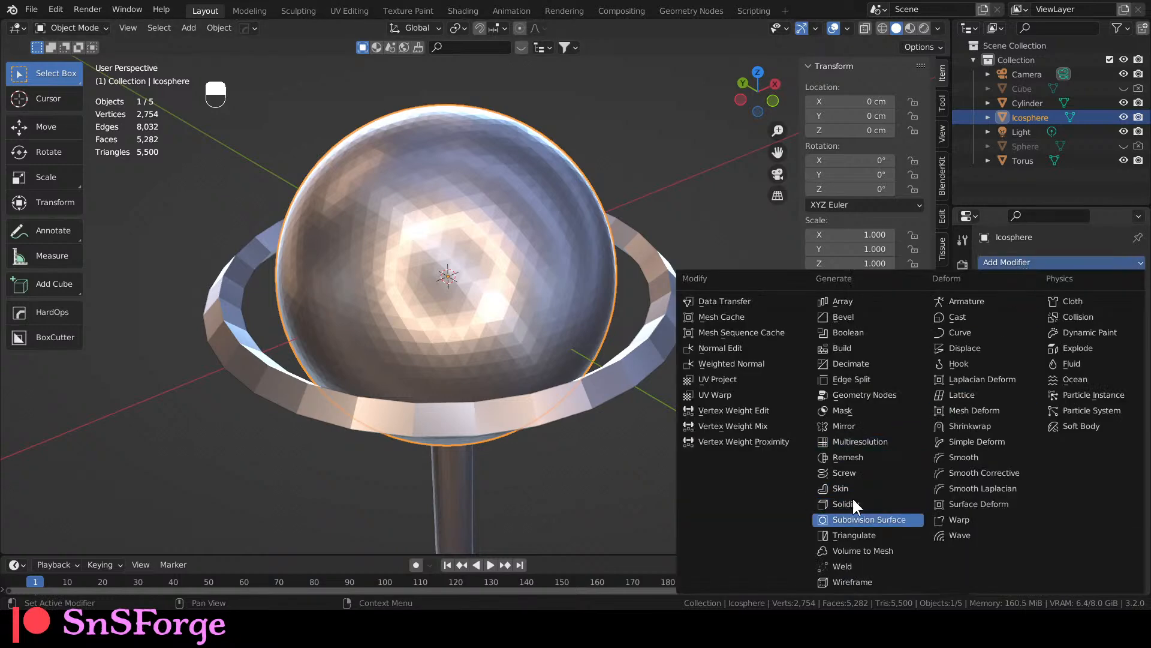
key(Return)
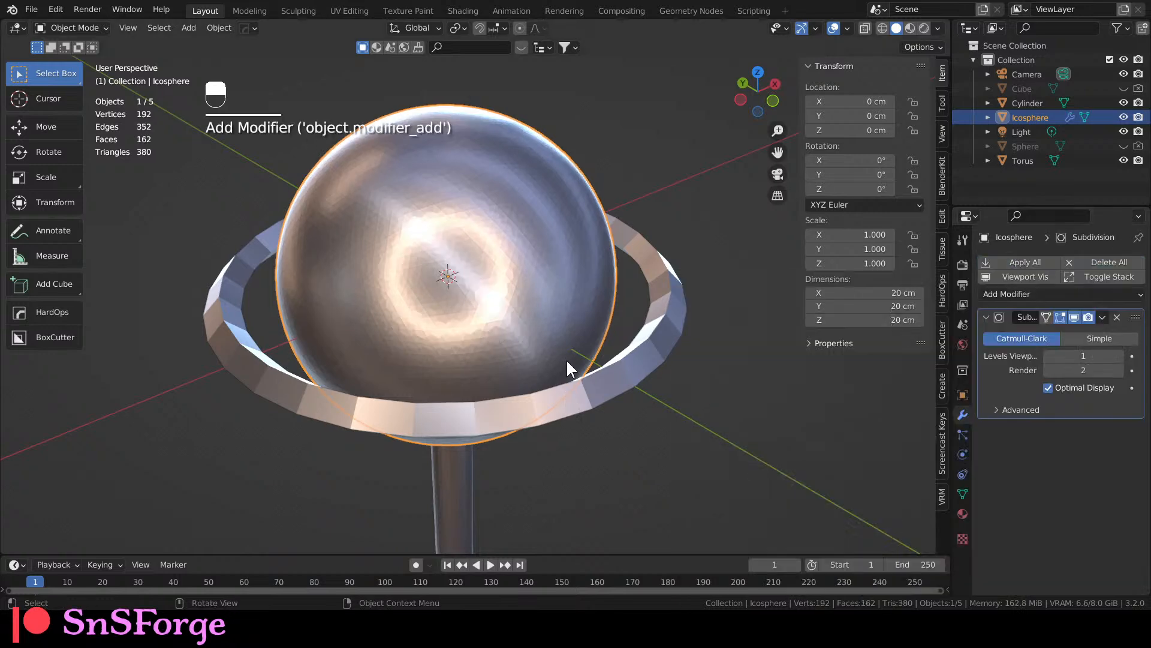
Compare the ico sphere's faceting with and without the Subdivision modifier, and leave the modifier disabled in the viewport.
scroll(541, 314, up, 5)
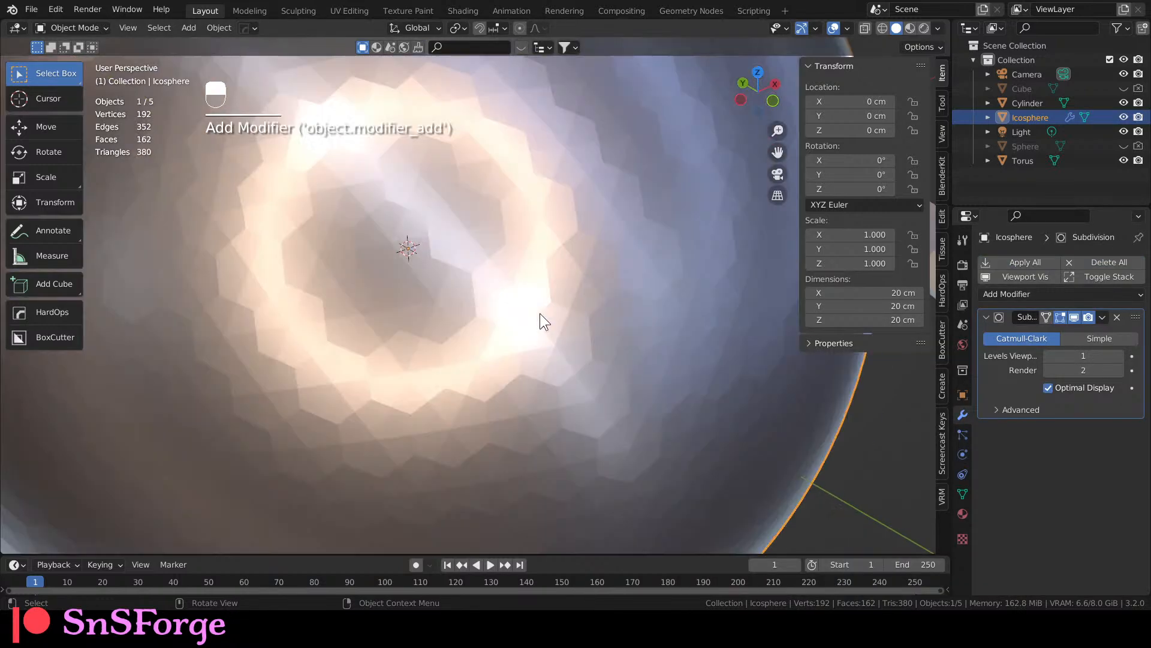
scroll(539, 313, up, 2)
scroll(540, 312, down, 8)
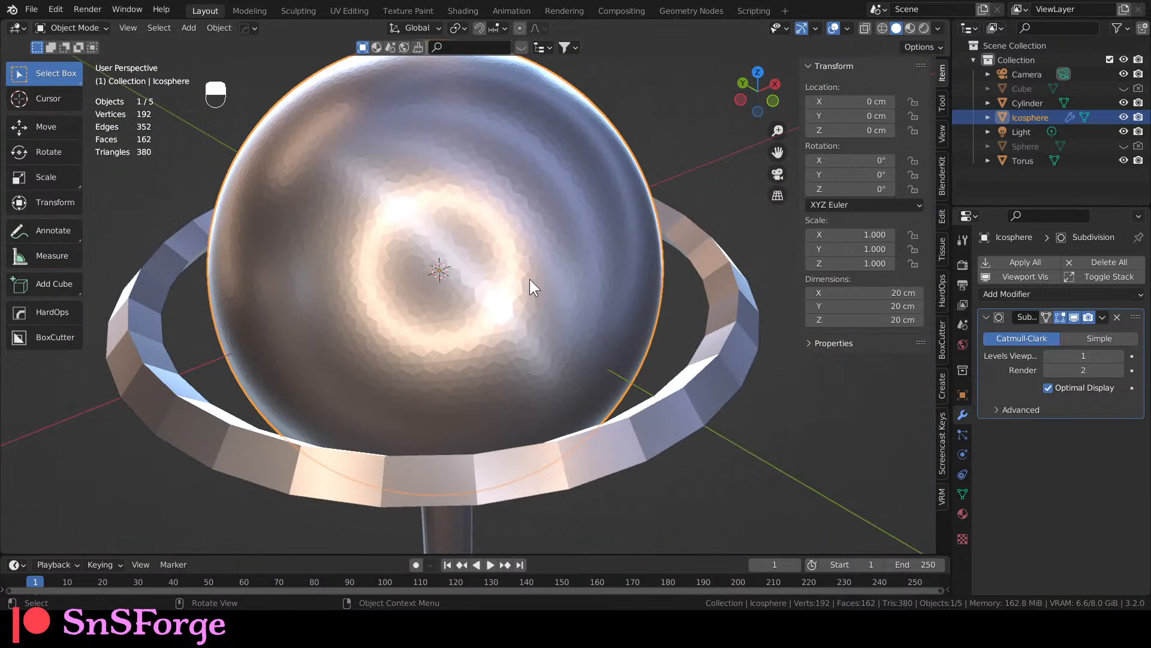
scroll(530, 279, up, 2)
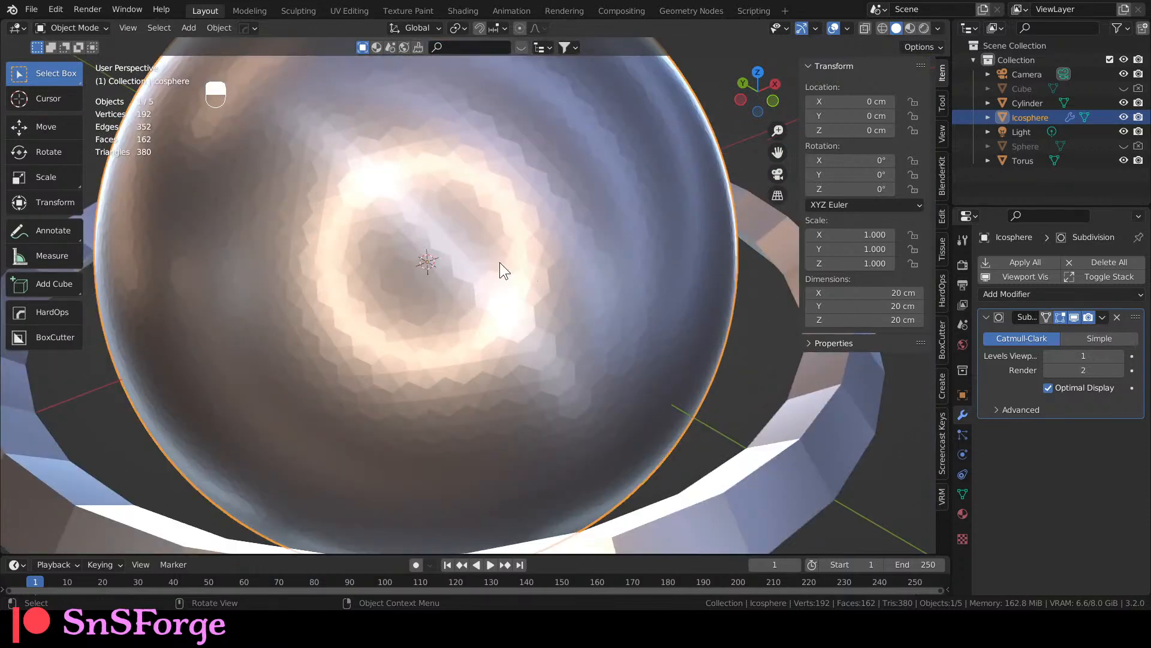
click(1074, 316)
click(1075, 316)
click(1075, 316)
click(1074, 316)
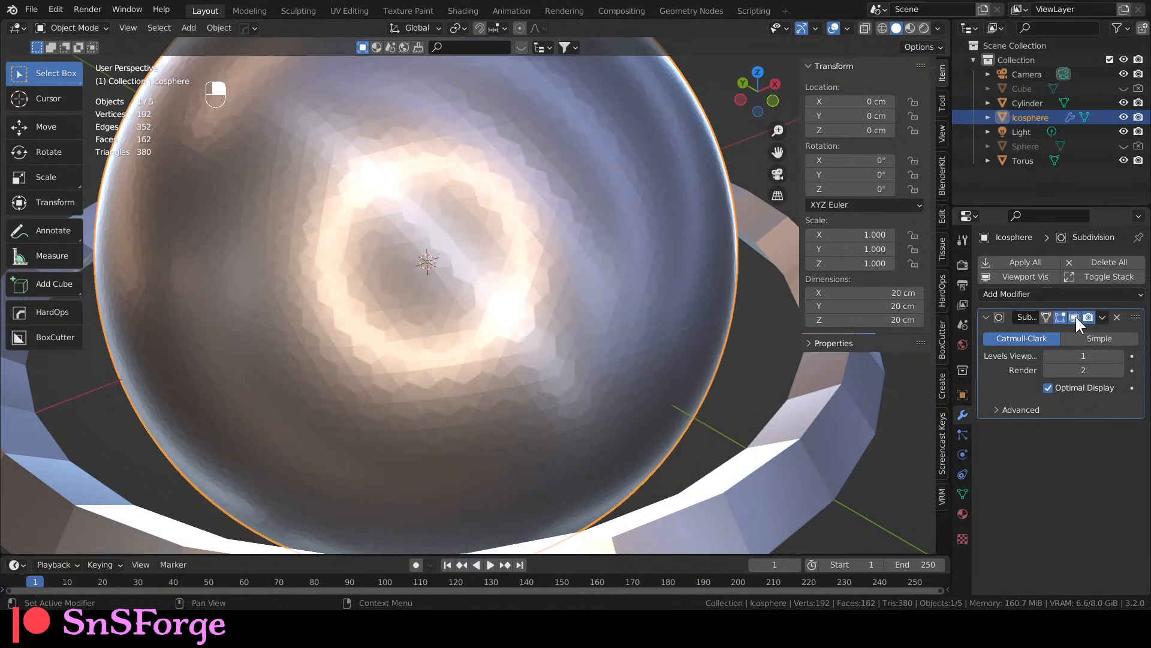
click(1074, 316)
Shade the ico sphere smooth and compare its surface with the Subdivision modifier shown and hidden, leaving it hidden in the viewport.
right_click(467, 304)
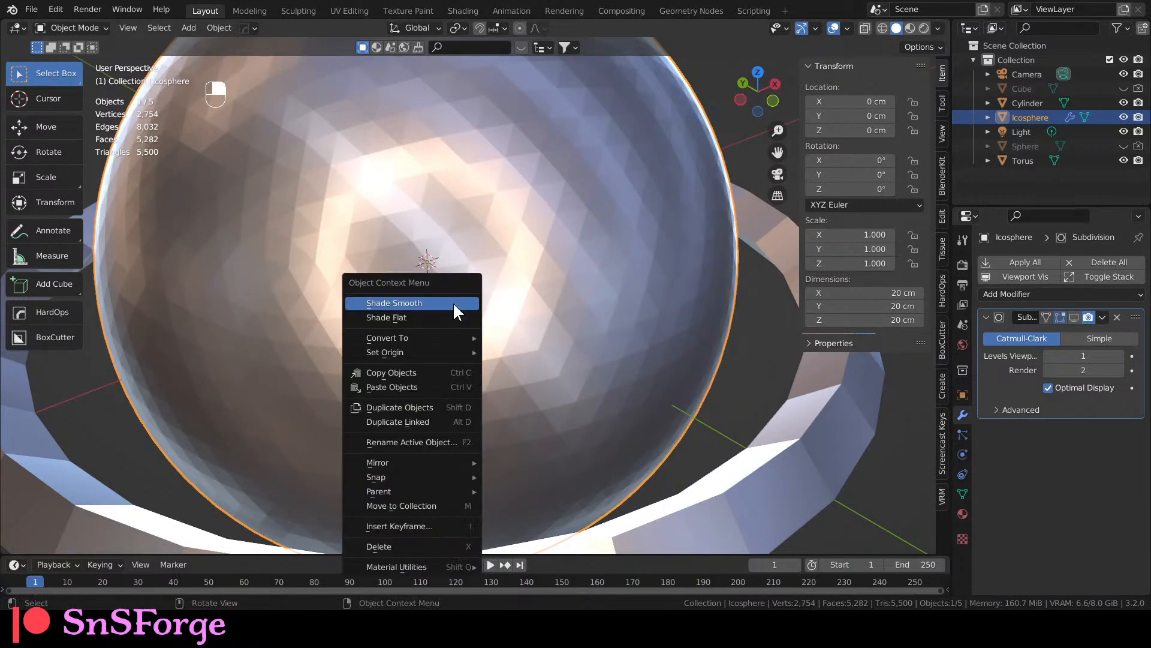
click(452, 301)
click(1072, 317)
click(1072, 317)
click(1072, 316)
click(1072, 316)
click(1072, 316)
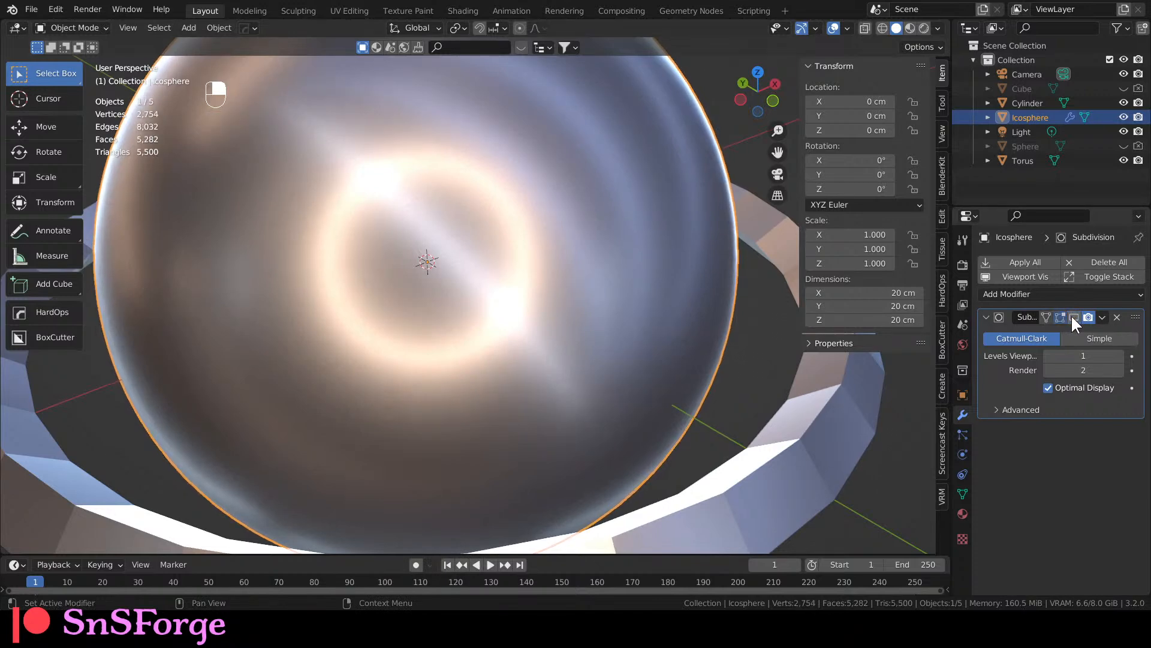
click(1072, 317)
scroll(645, 293, down, 4)
scroll(616, 285, up, 2)
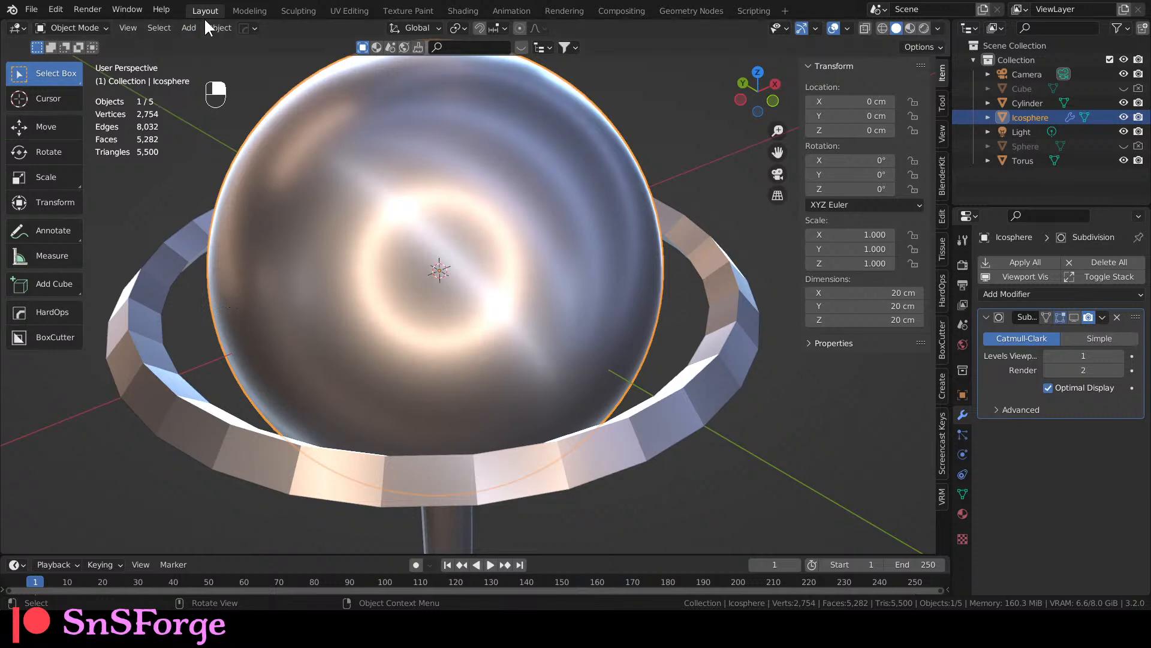
Add another ico sphere with 2 subdivisions and a 10 cm radius, and hide the original ico sphere.
click(189, 27)
mouse_move(201, 44)
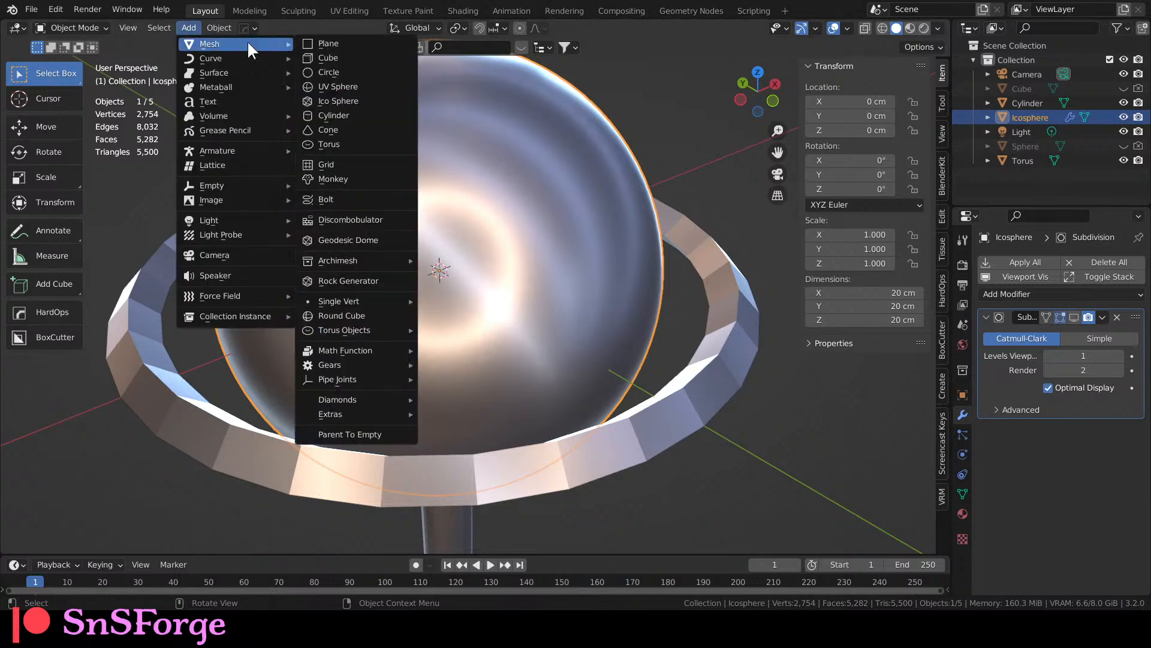
click(356, 100)
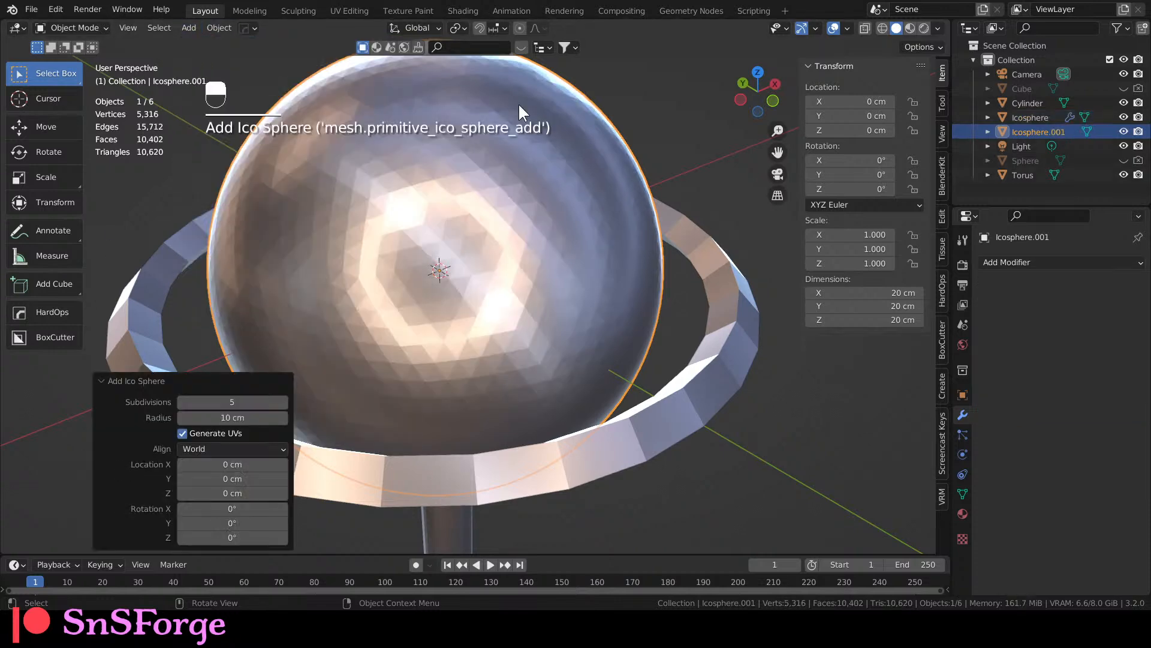
click(1138, 118)
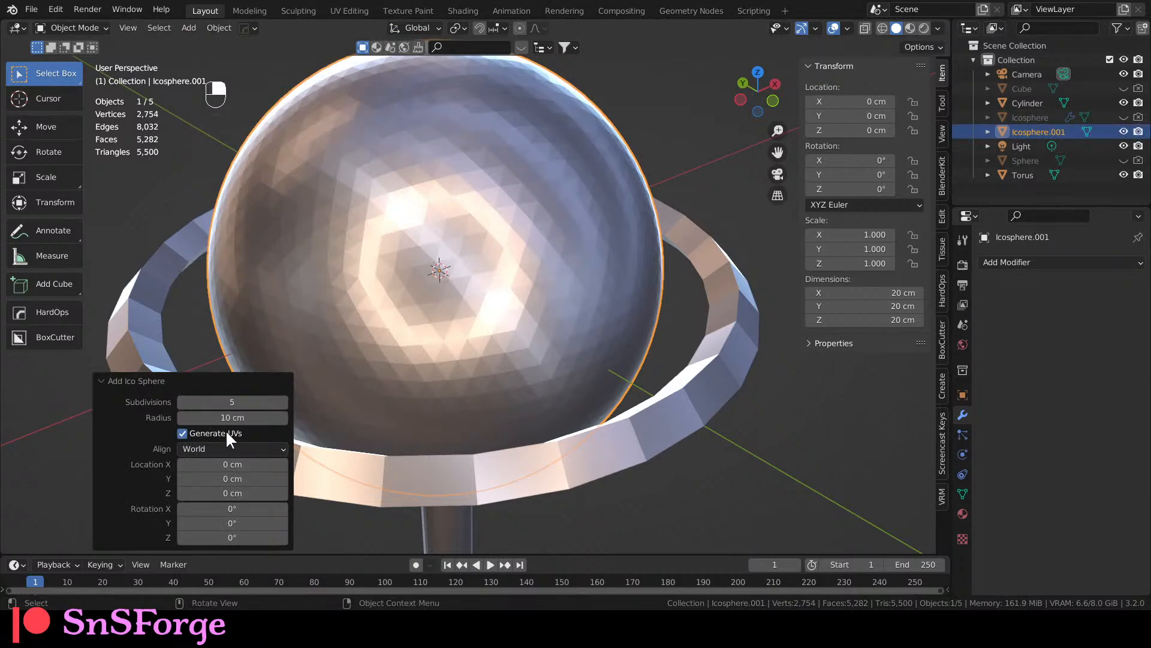
double_click(182, 402)
click(182, 402)
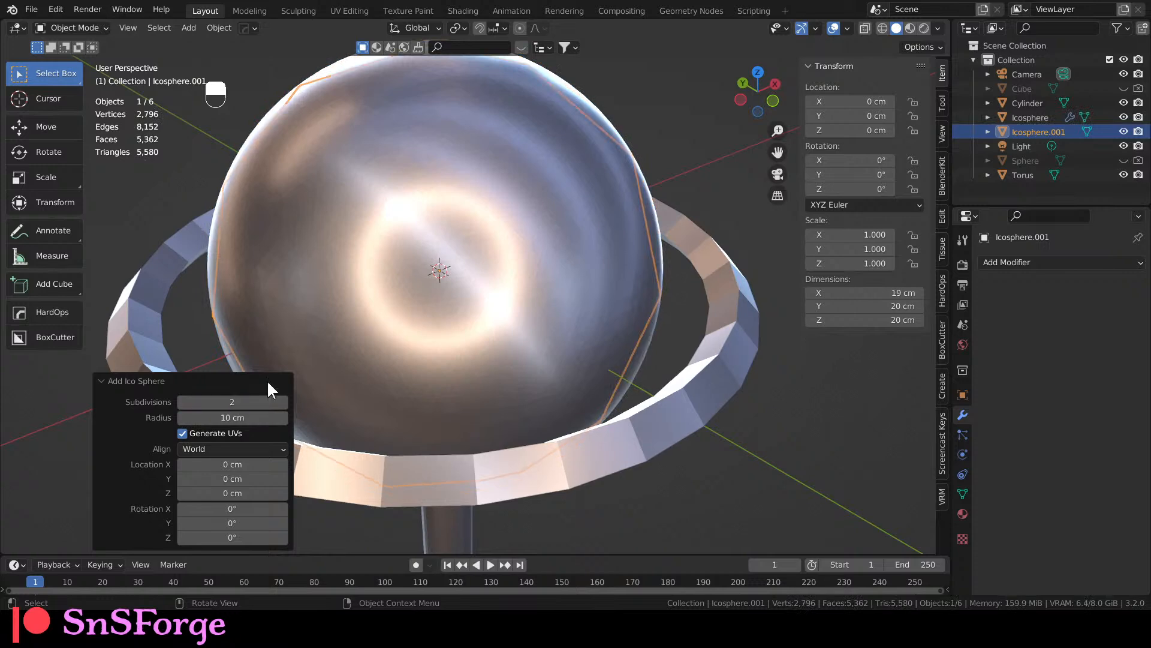
click(1124, 117)
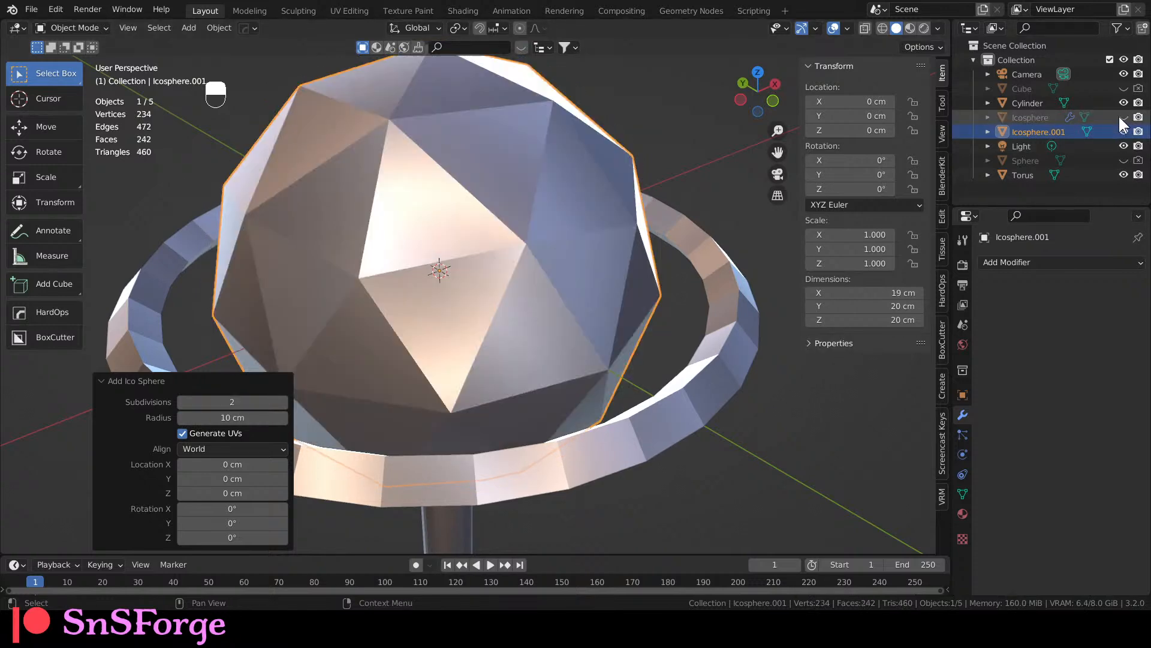
Add a Subdivision Surface modifier to the new ico sphere with a viewport level of 4.
click(1060, 264)
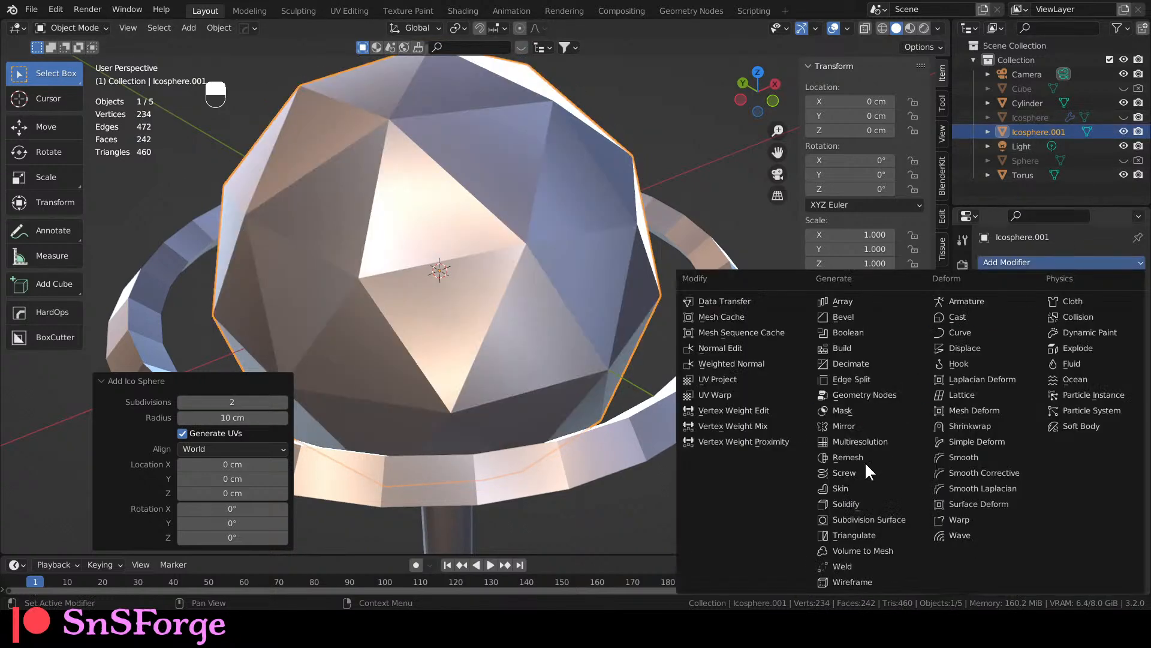
click(869, 519)
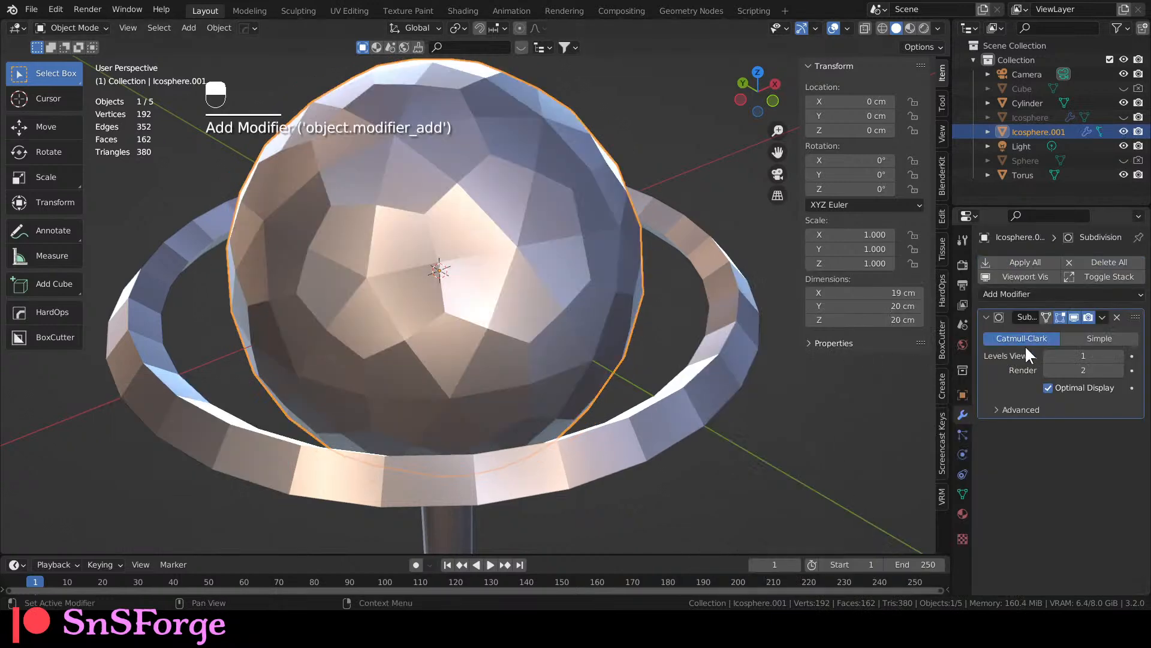
click(1119, 355)
click(1120, 356)
click(1119, 356)
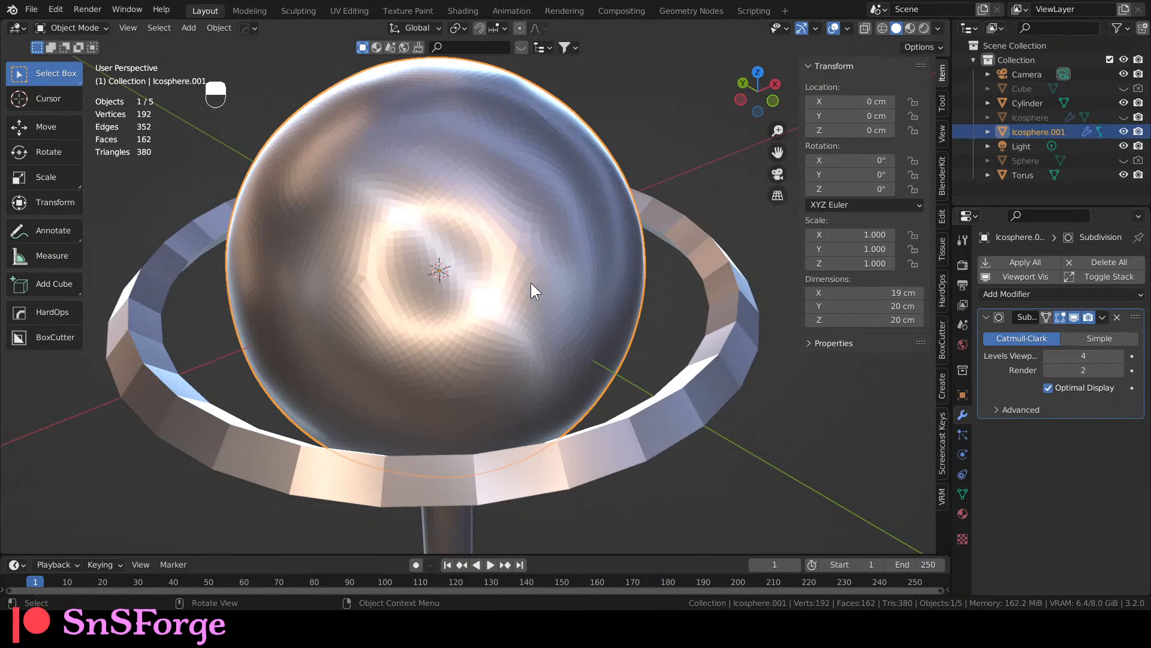
Check the new ico sphere's surface up close and shade it smooth.
scroll(531, 282, up, 3)
scroll(530, 282, down, 1)
scroll(531, 283, down, 3)
scroll(520, 265, up, 6)
scroll(520, 266, down, 4)
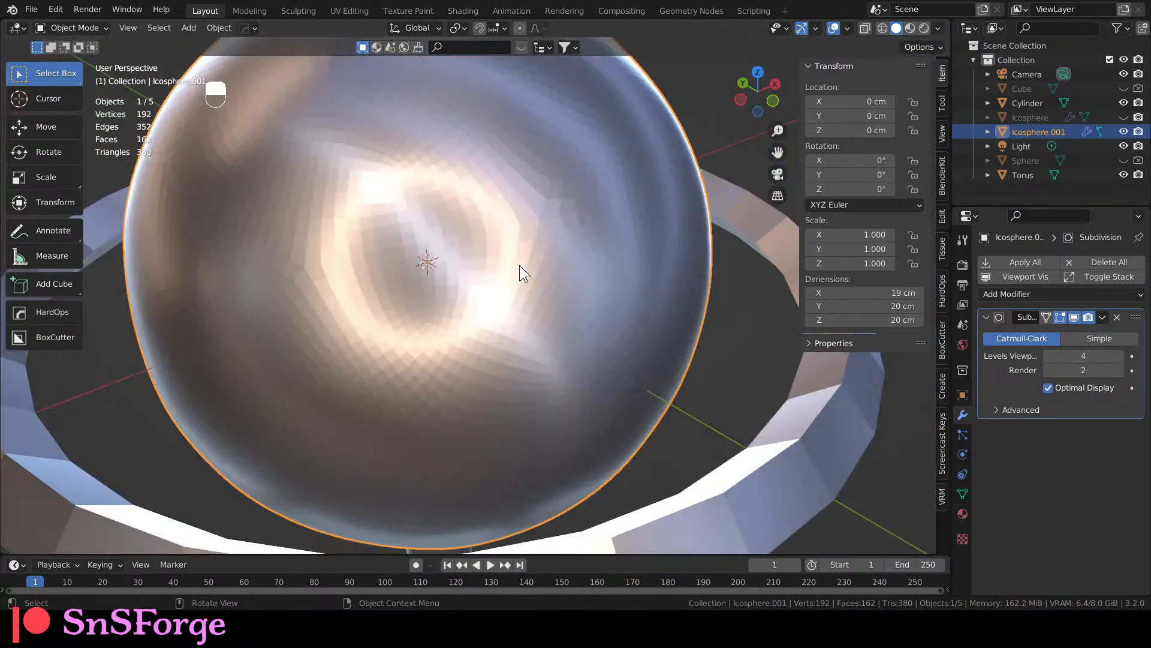
scroll(511, 276, up, 2)
scroll(509, 276, down, 2)
right_click(487, 265)
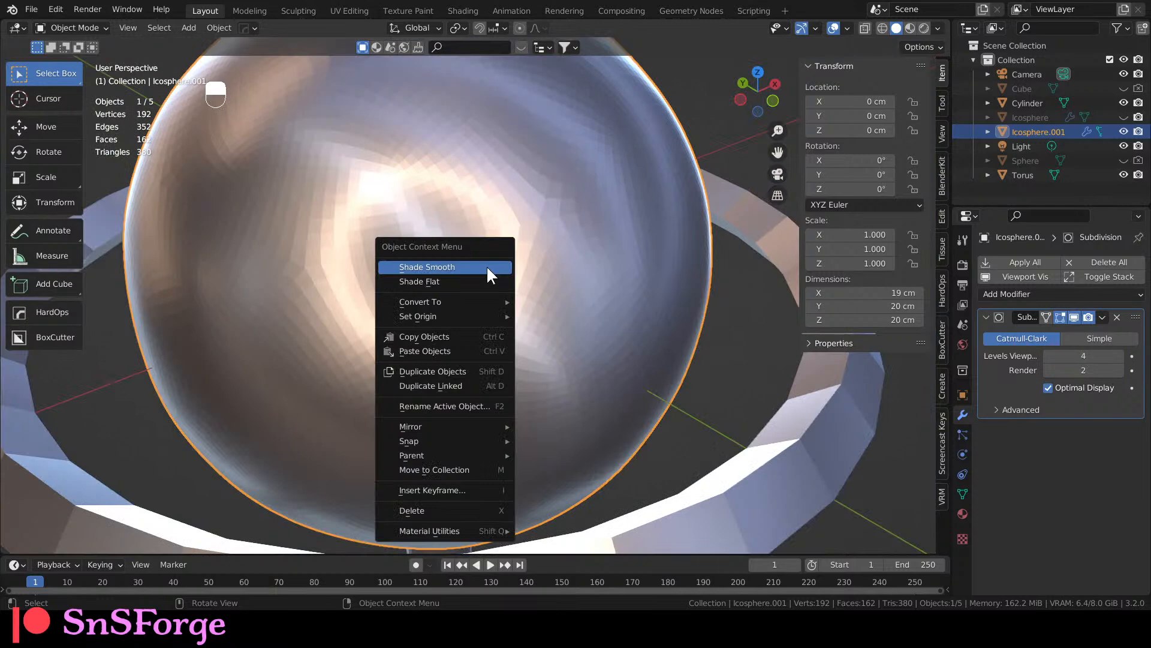
click(487, 266)
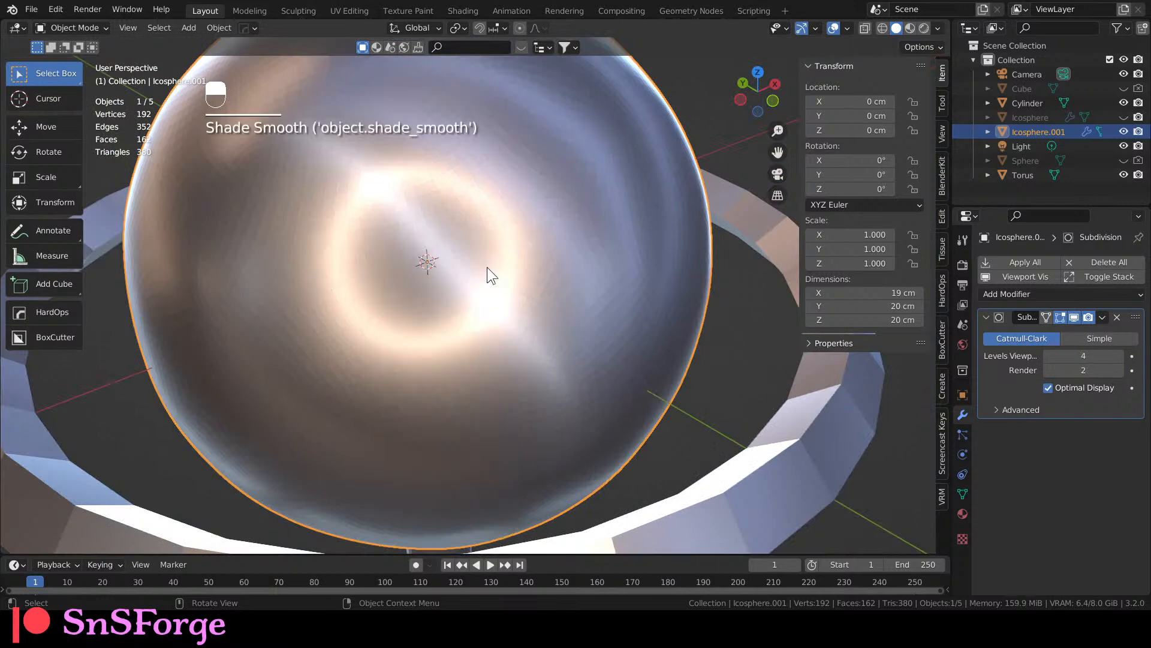
Check the original ico sphere's modifier settings, hide and show the new ico sphere, and leave the new one selected.
click(1137, 118)
click(1048, 118)
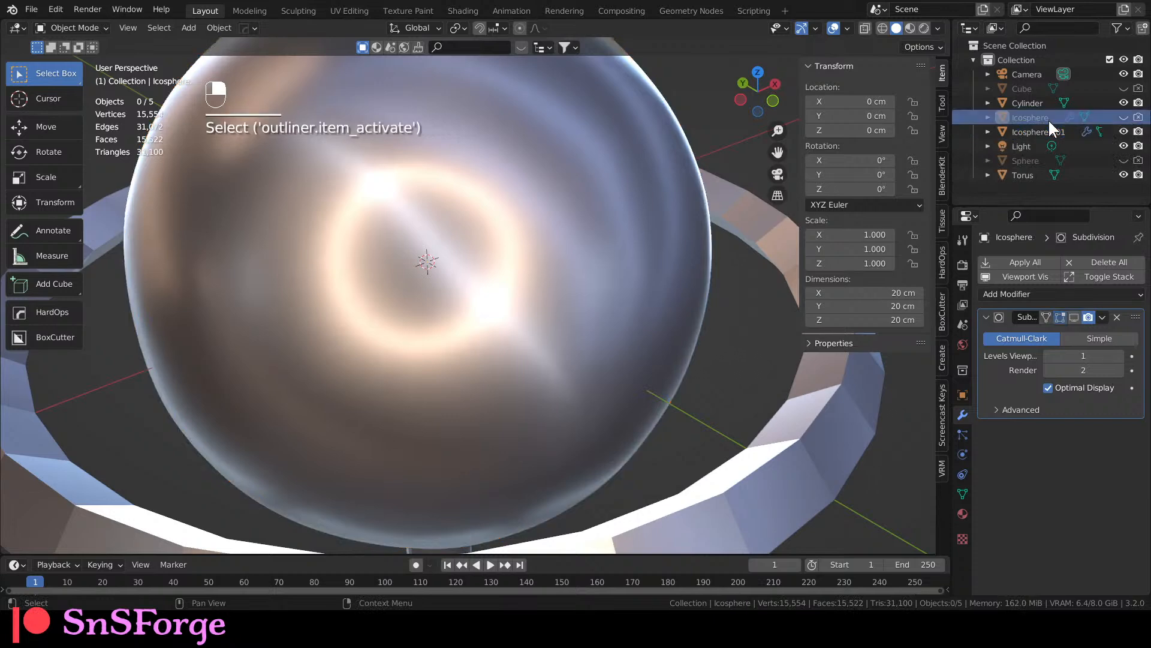
click(682, 334)
click(1123, 131)
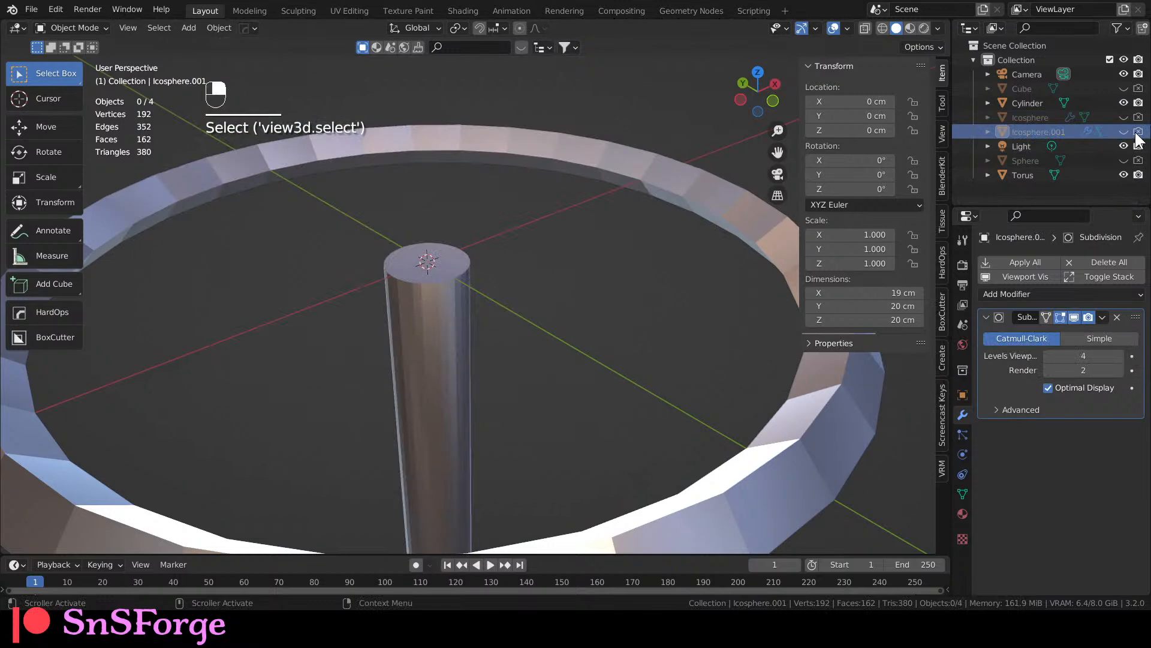
click(1123, 131)
click(575, 296)
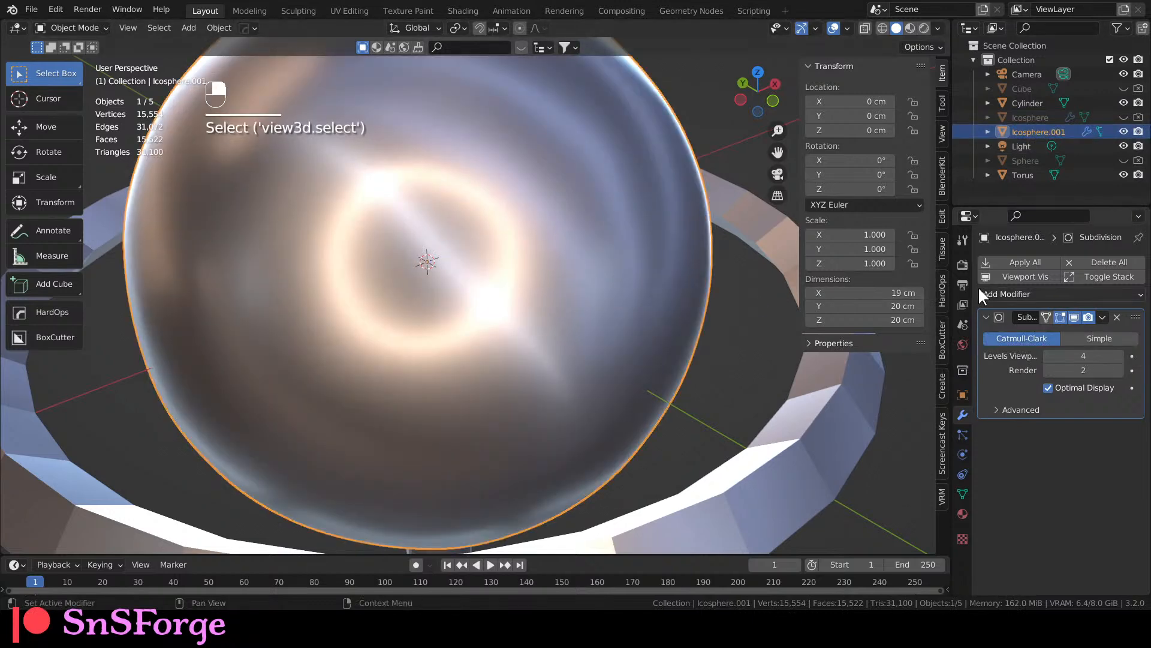
Compare the new ico sphere with the Subdivision modifier shown and hidden, leaving it shown in the viewport.
click(1074, 316)
click(1074, 316)
click(1074, 316)
click(1074, 317)
scroll(589, 349, down, 8)
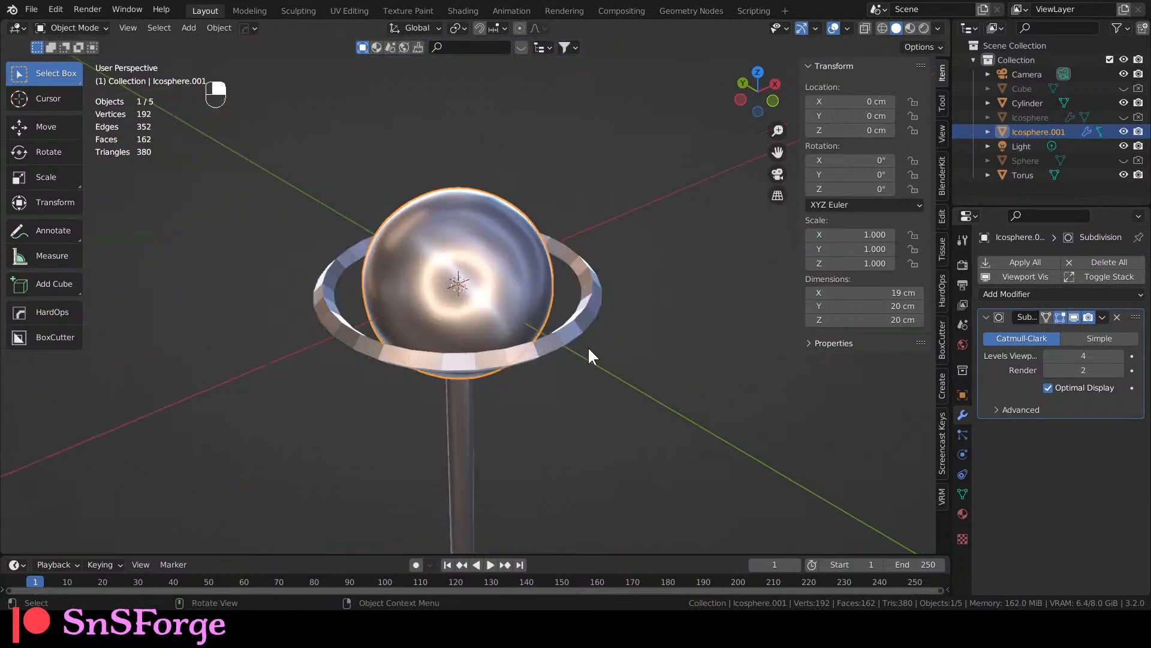
Set the Subdivision modifier's viewport level to 2 on the new ico sphere and inspect its surface.
middle_drag(587, 348, 539, 387)
scroll(537, 386, up, 4)
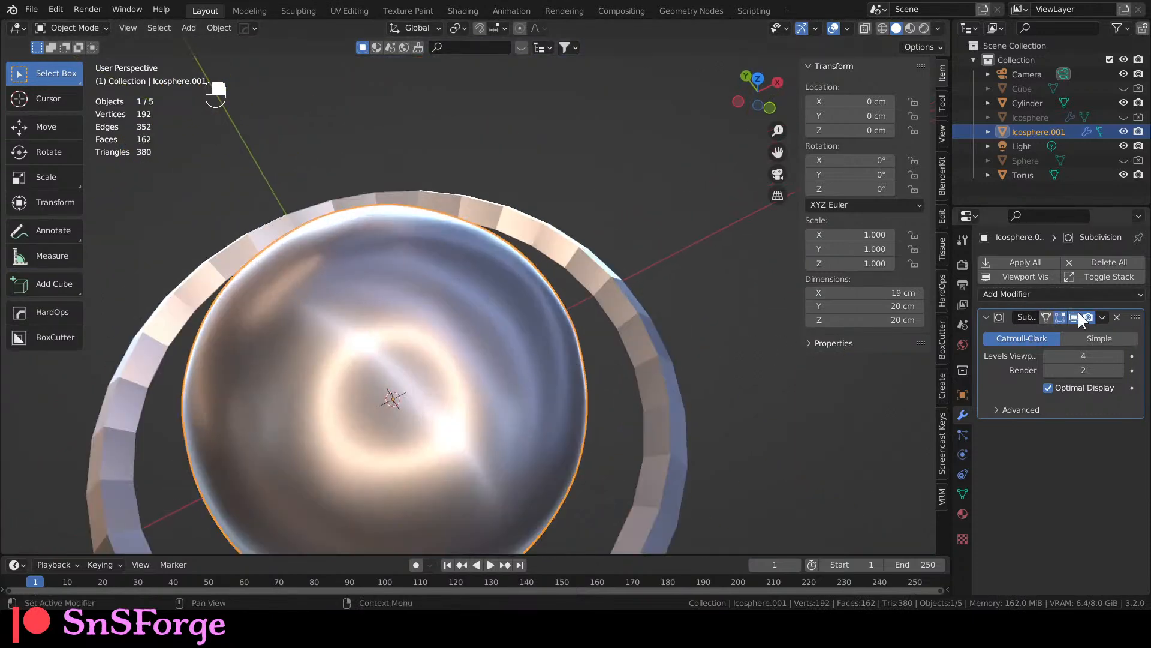
click(1048, 355)
click(1048, 355)
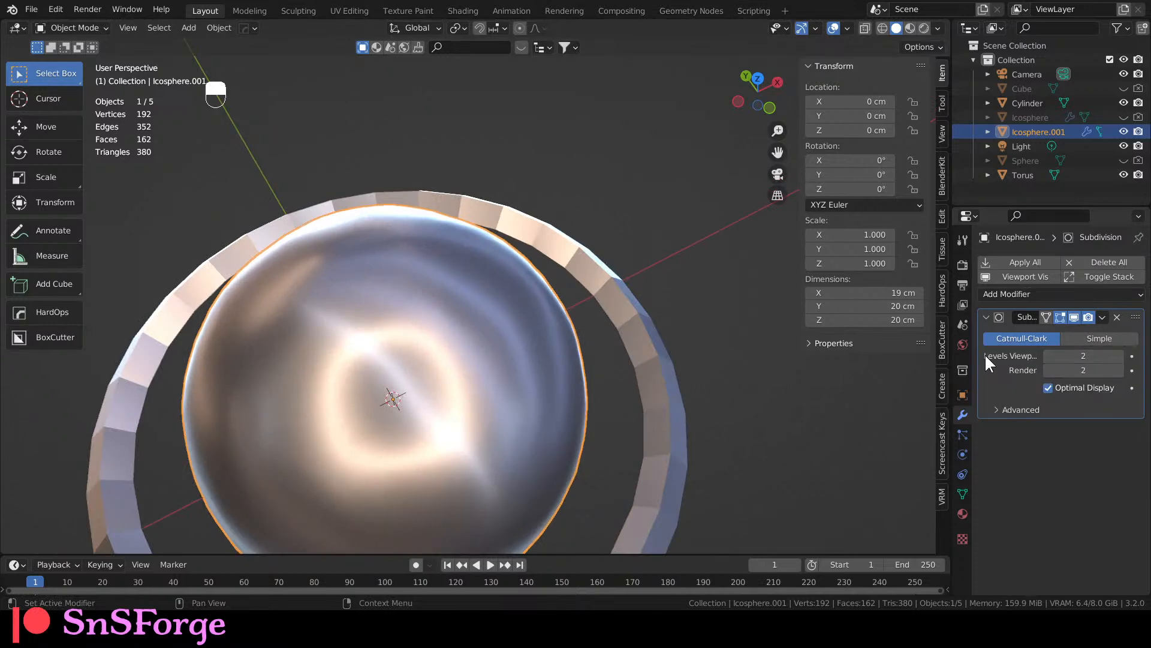
scroll(515, 383, up, 2)
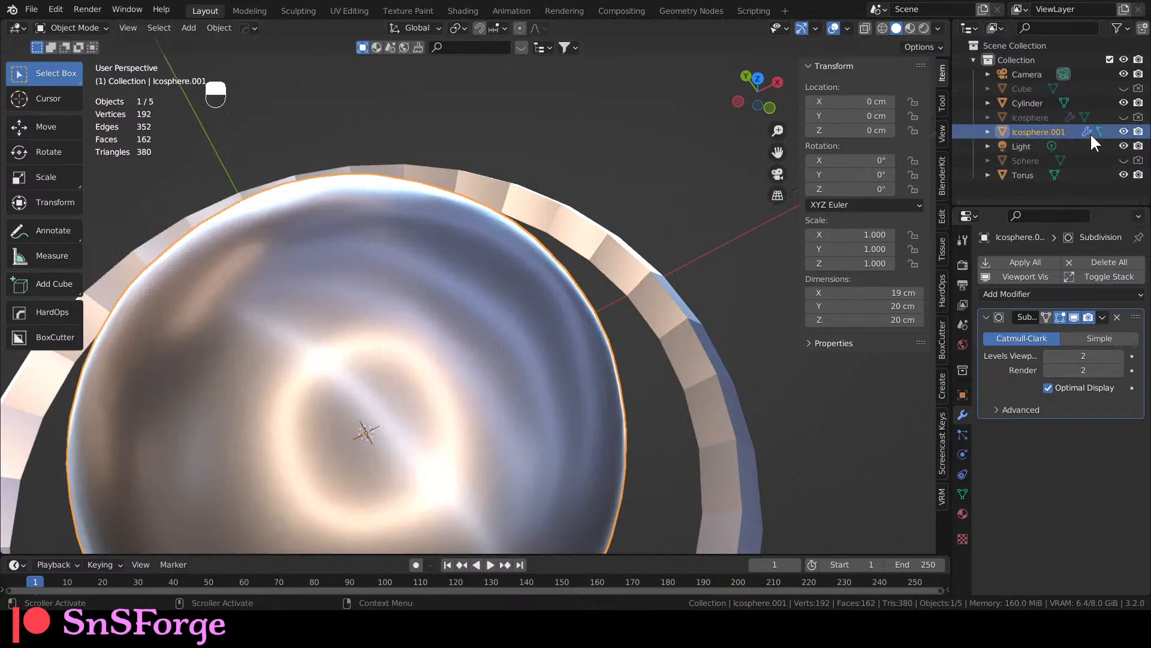
Delete the hidden original ico sphere from the scene.
click(1026, 117)
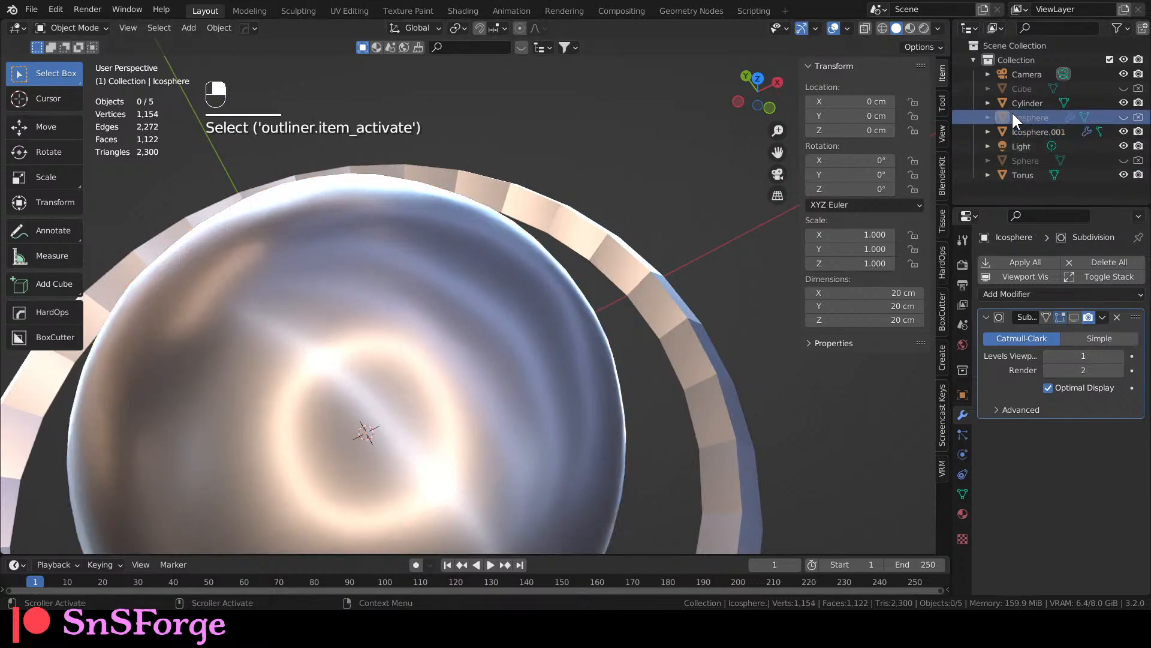
key(Delete)
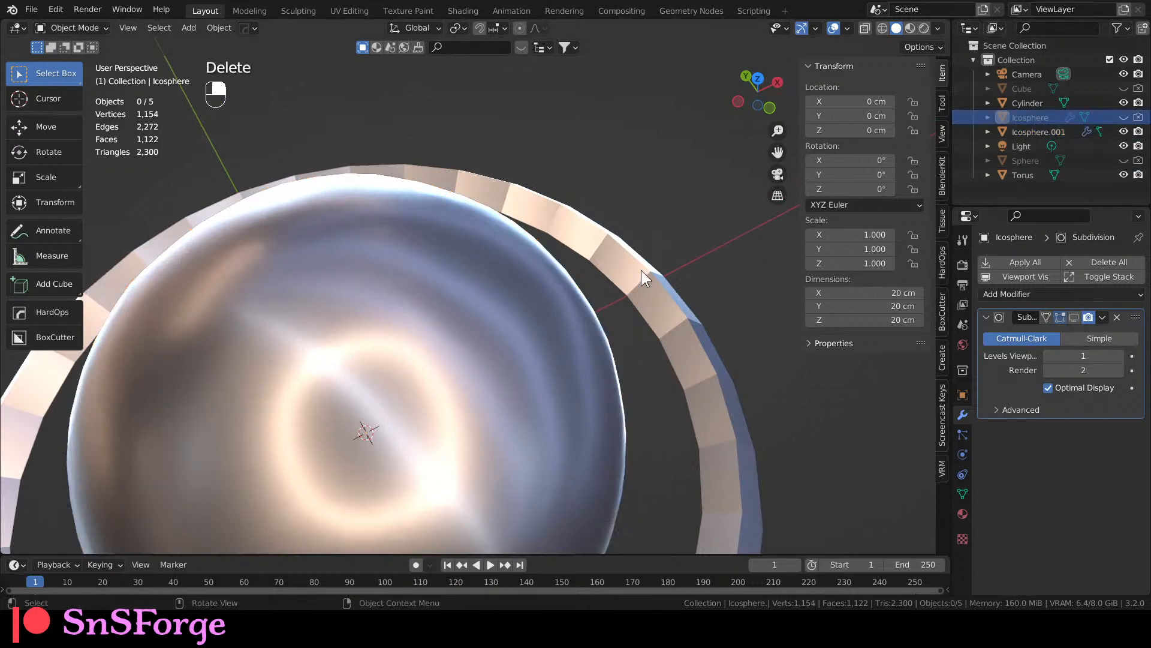
click(1029, 116)
key(Delete)
key(Delete)
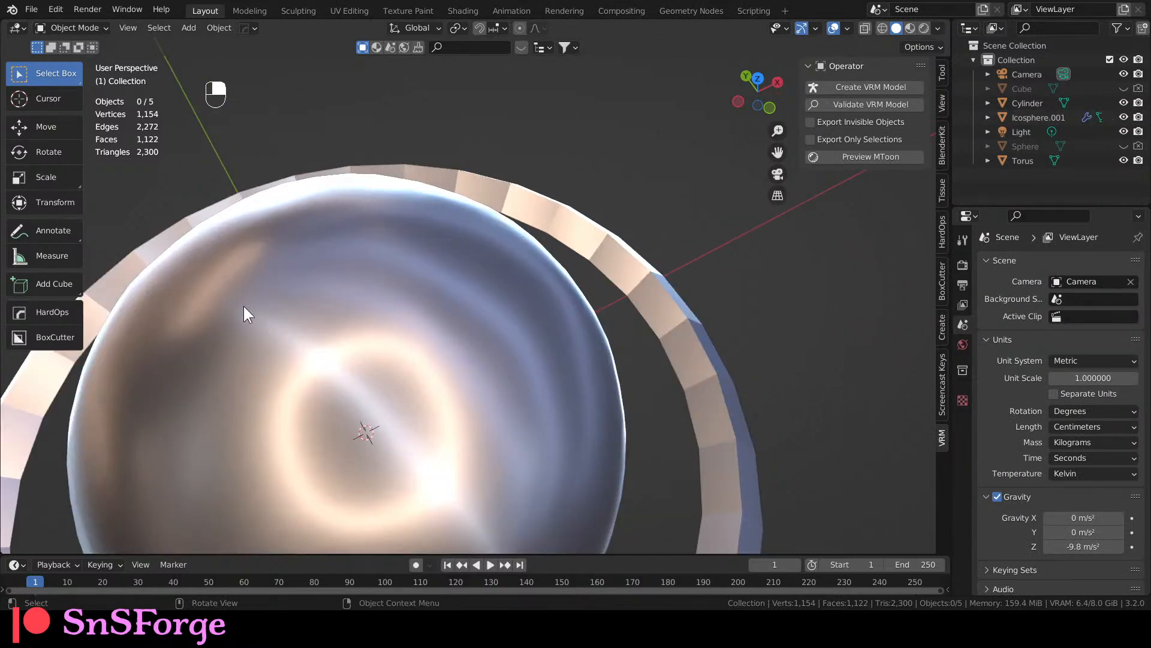
Inspect the remaining ico sphere's base mesh in Edit Mode and its shape without Subdivision, ending in Object Mode with the modifier shown.
click(423, 326)
key(Tab)
scroll(423, 330, down, 3)
middle_drag(423, 333, 449, 337)
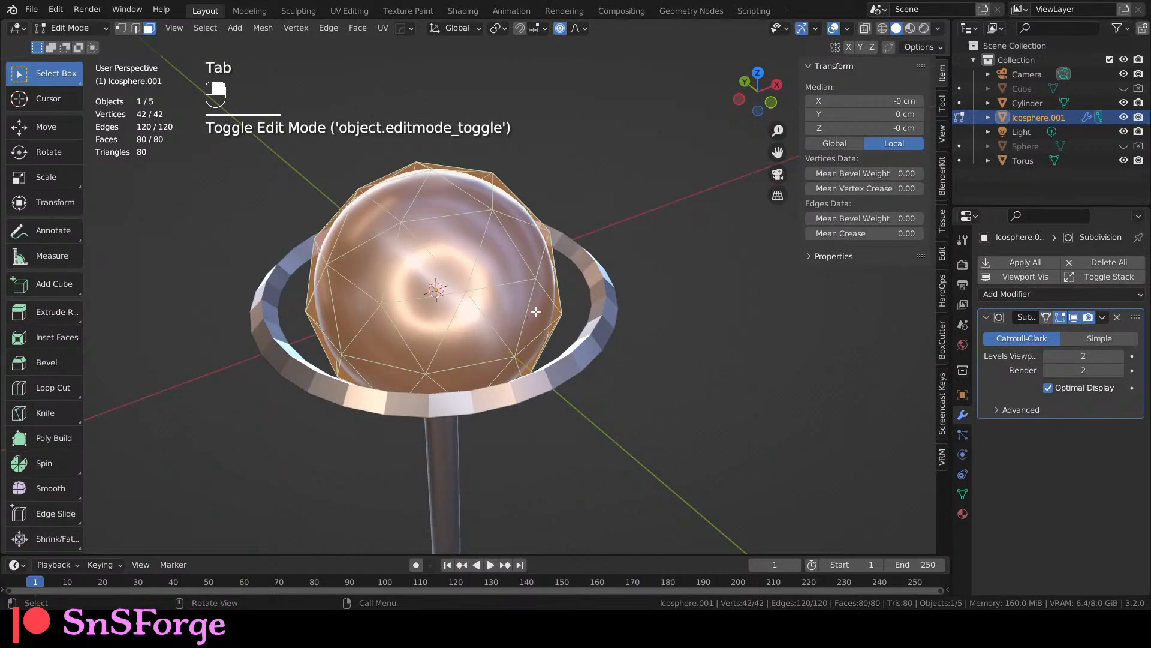
click(1073, 316)
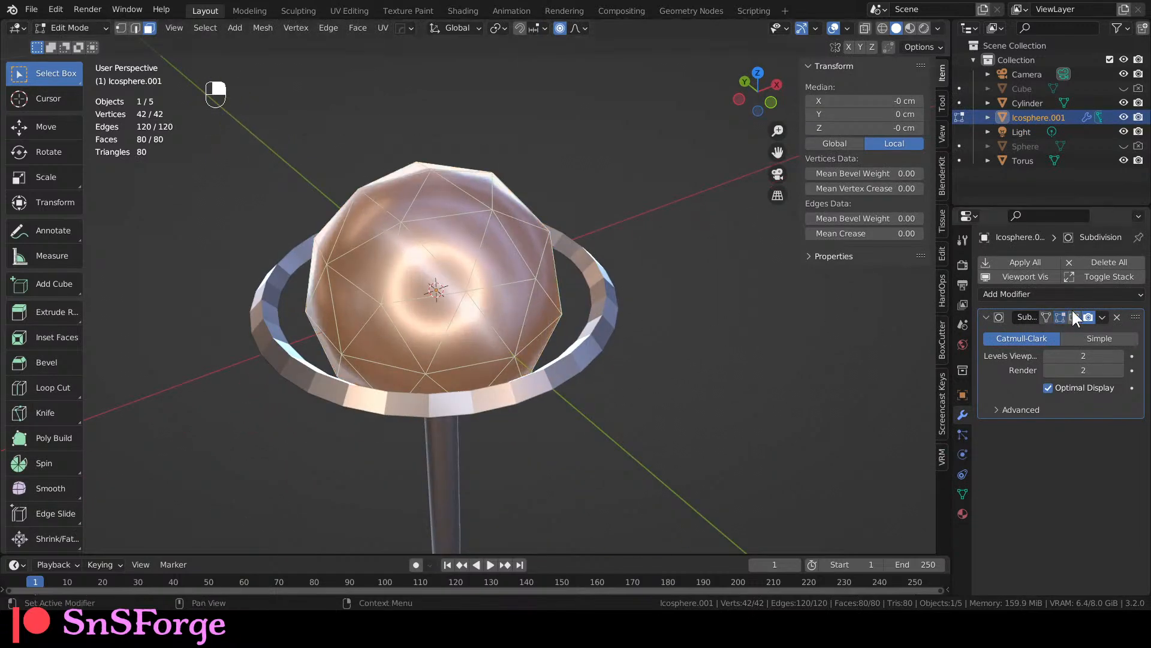
key(Tab)
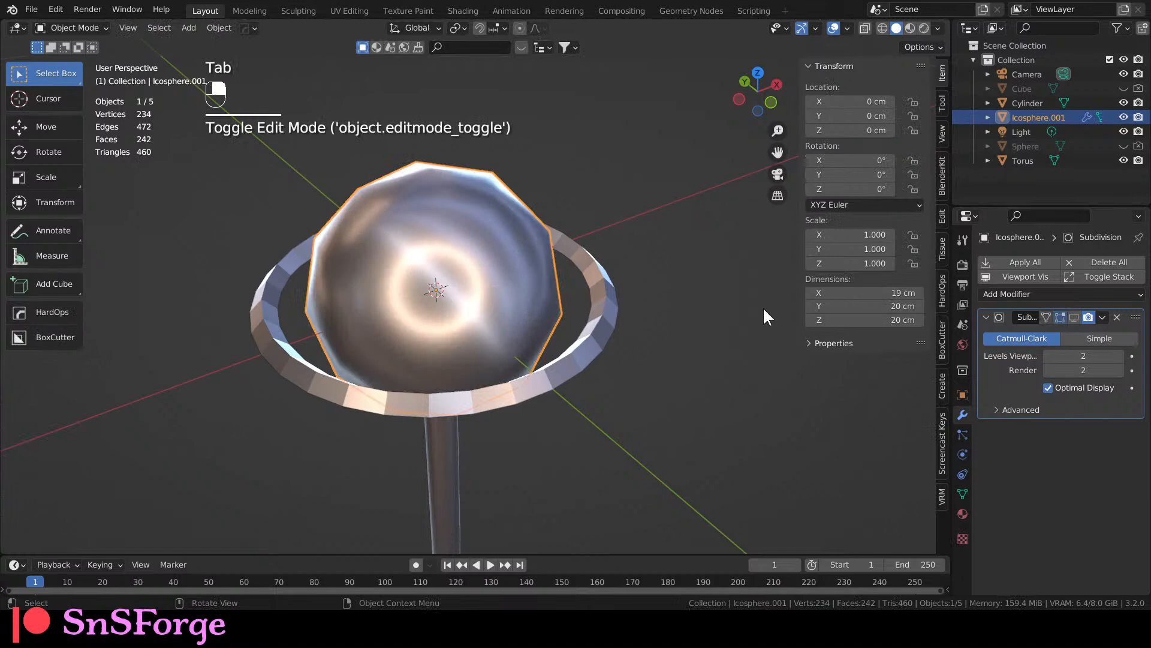
click(1073, 316)
scroll(498, 279, up, 5)
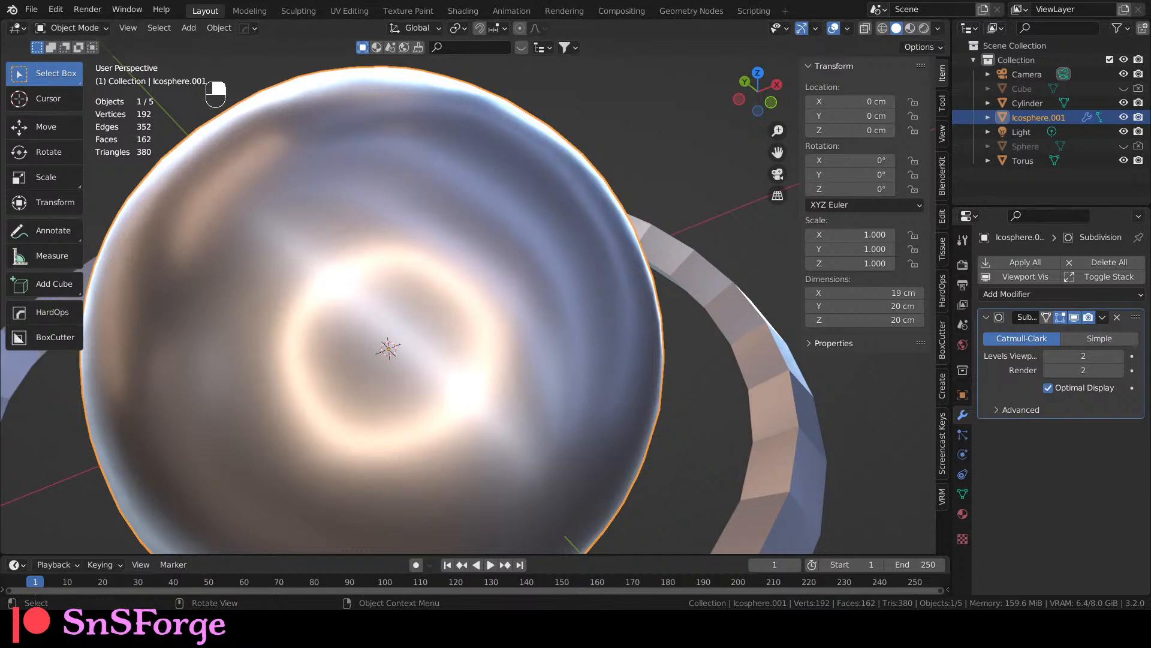
Open the Geometry Nodes workspace and create a node tree named GN-sphere on the ico sphere.
click(692, 10)
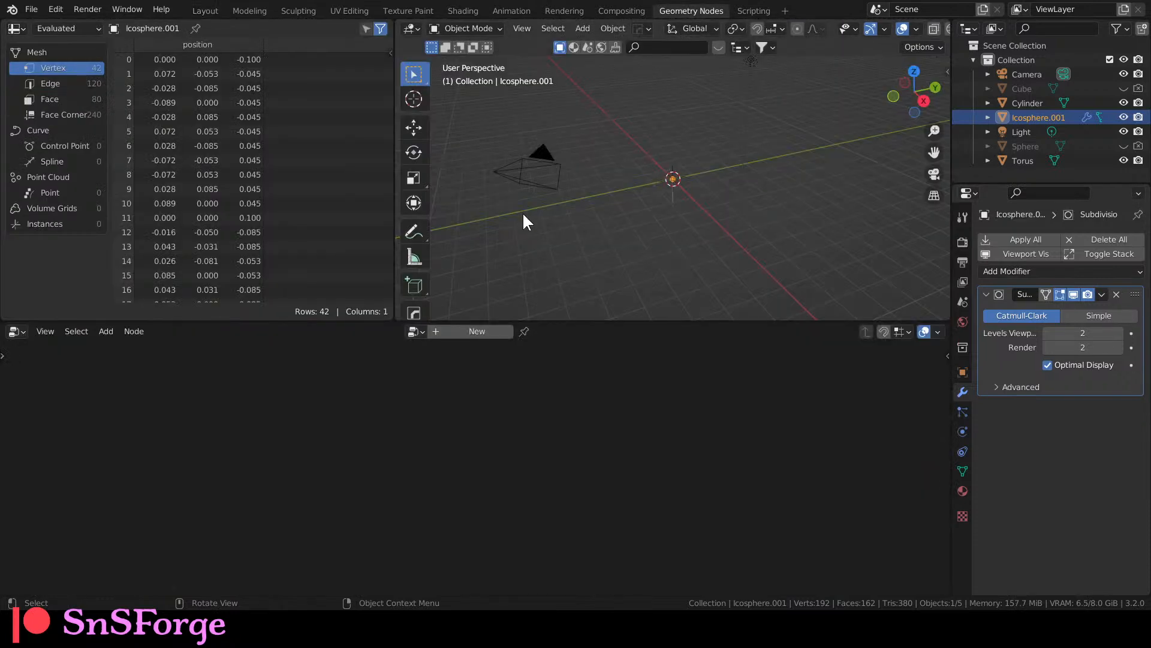
click(463, 333)
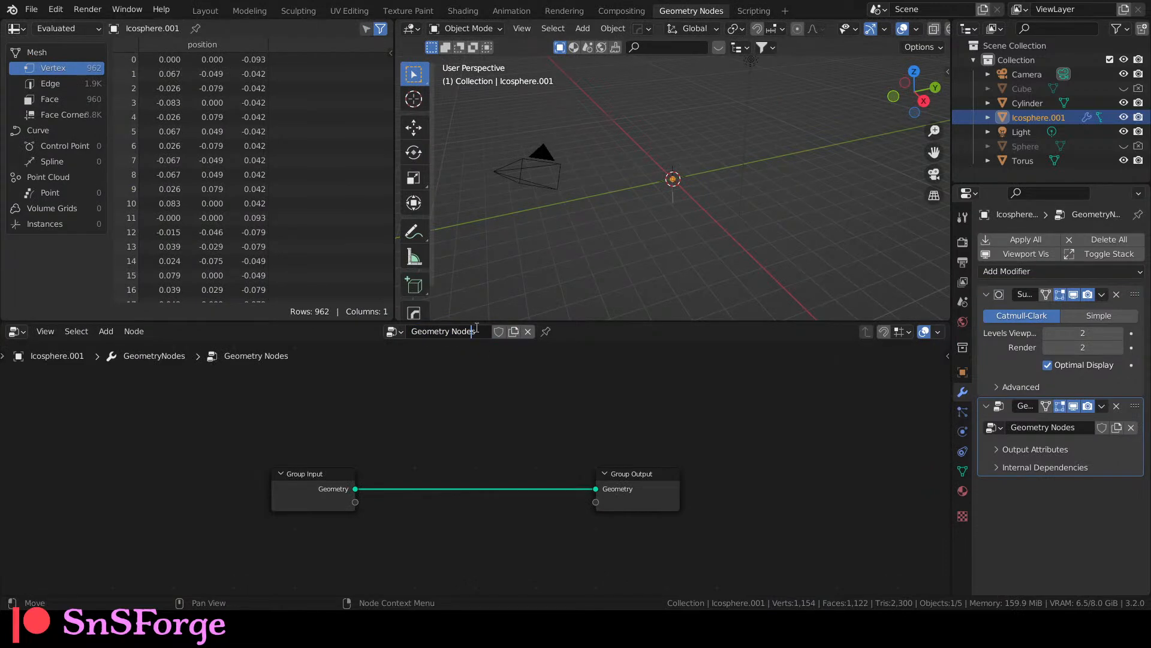
key(ctrl+a)
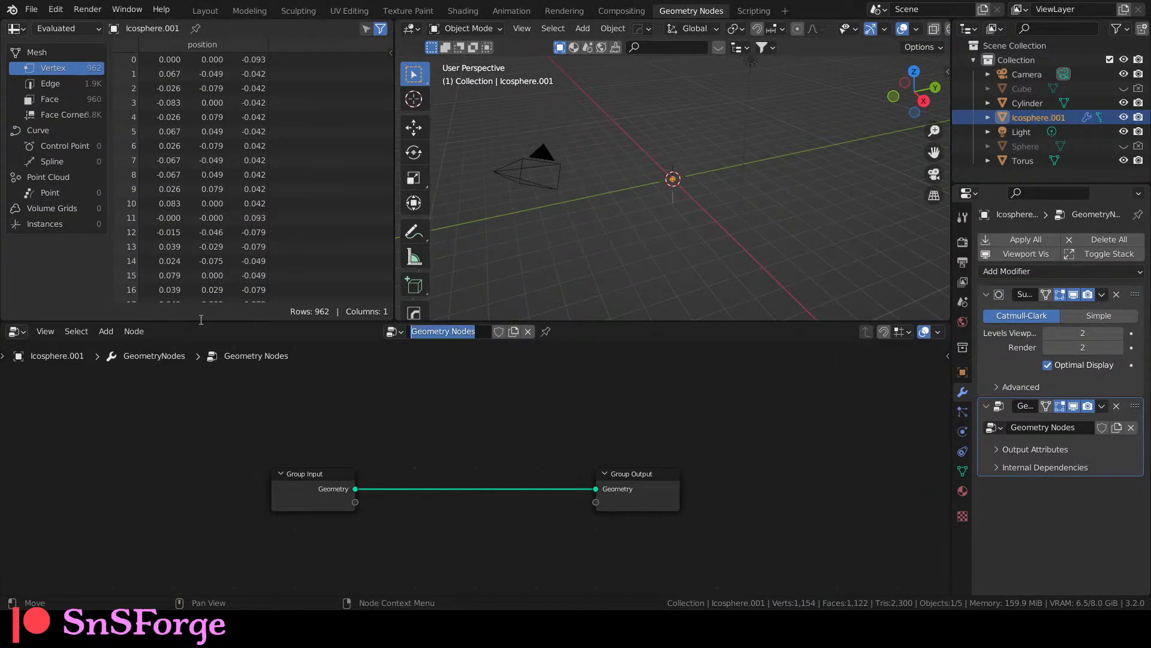
text(GN-sphere)
key(Return)
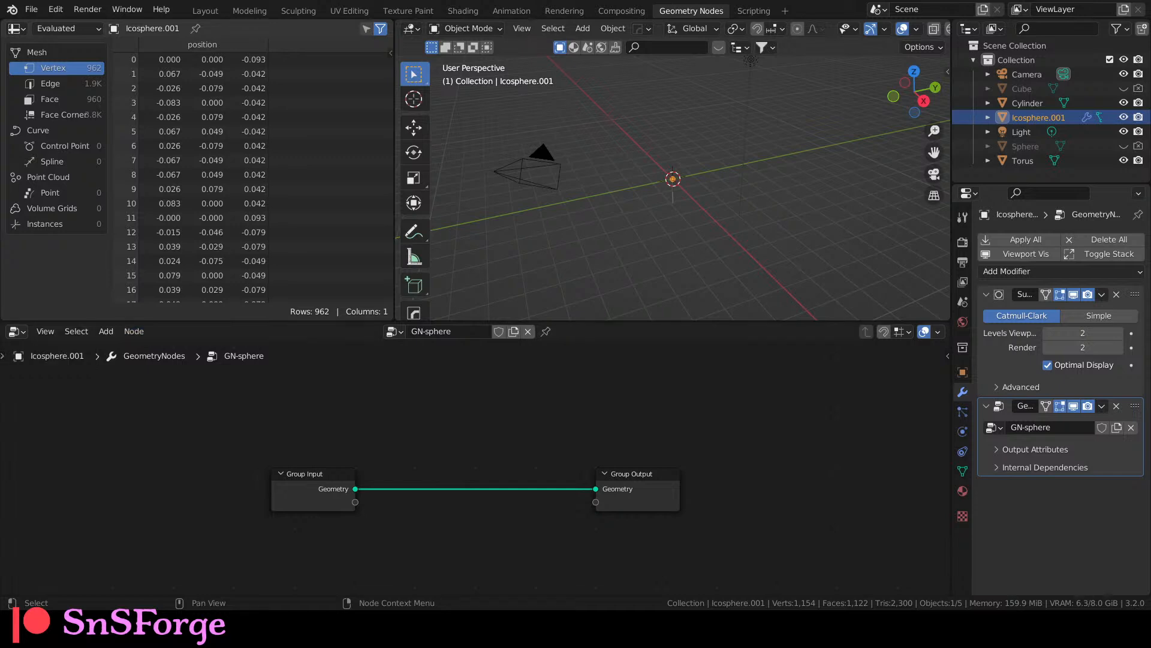
Enlarge the node editor and insert a Set Position node between Group Input and Group Output.
scroll(450, 462, up, 2)
drag(534, 323, 519, 159)
scroll(685, 108, up, 6)
key(shift+a)
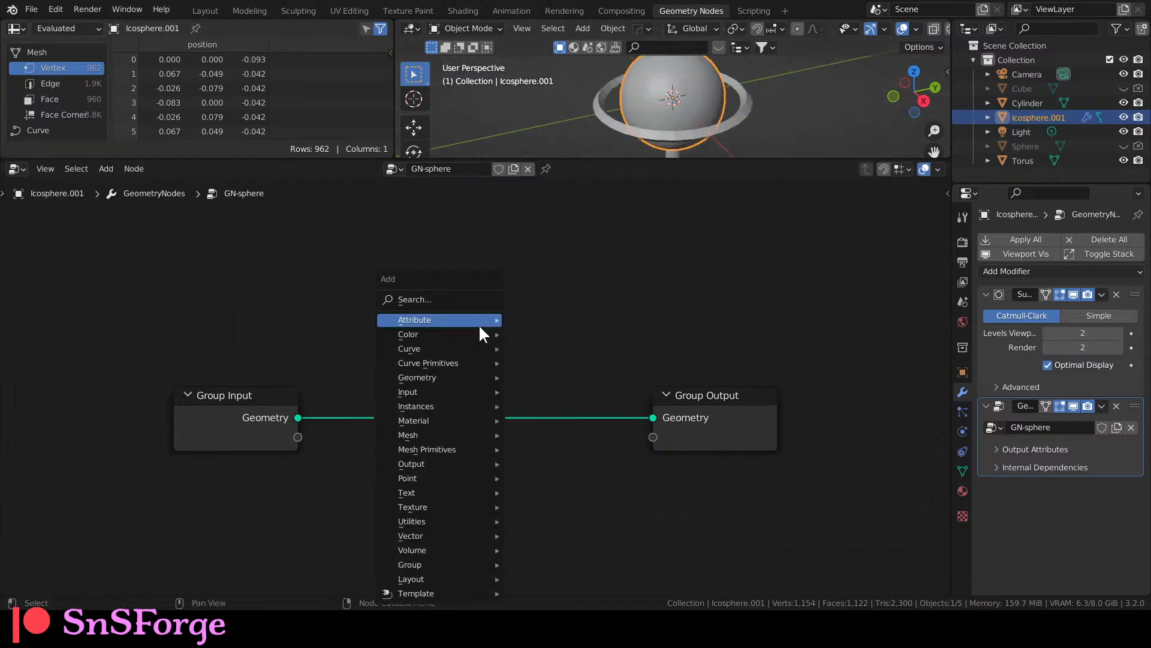
click(478, 324)
text(set pos)
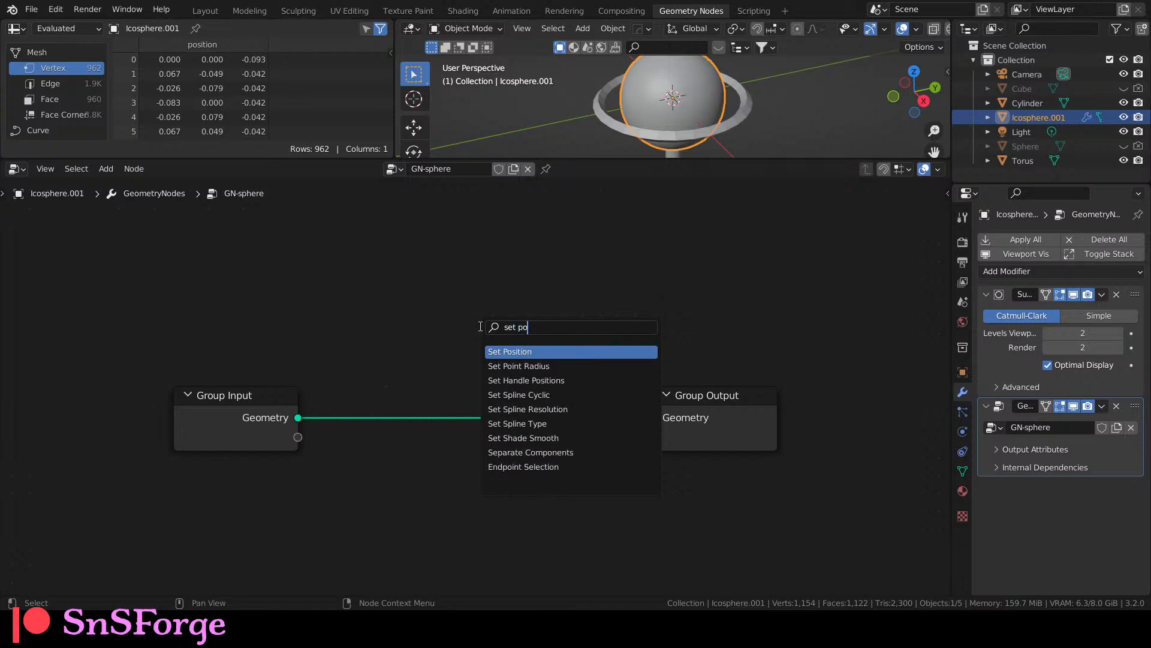
key(Return)
click(396, 340)
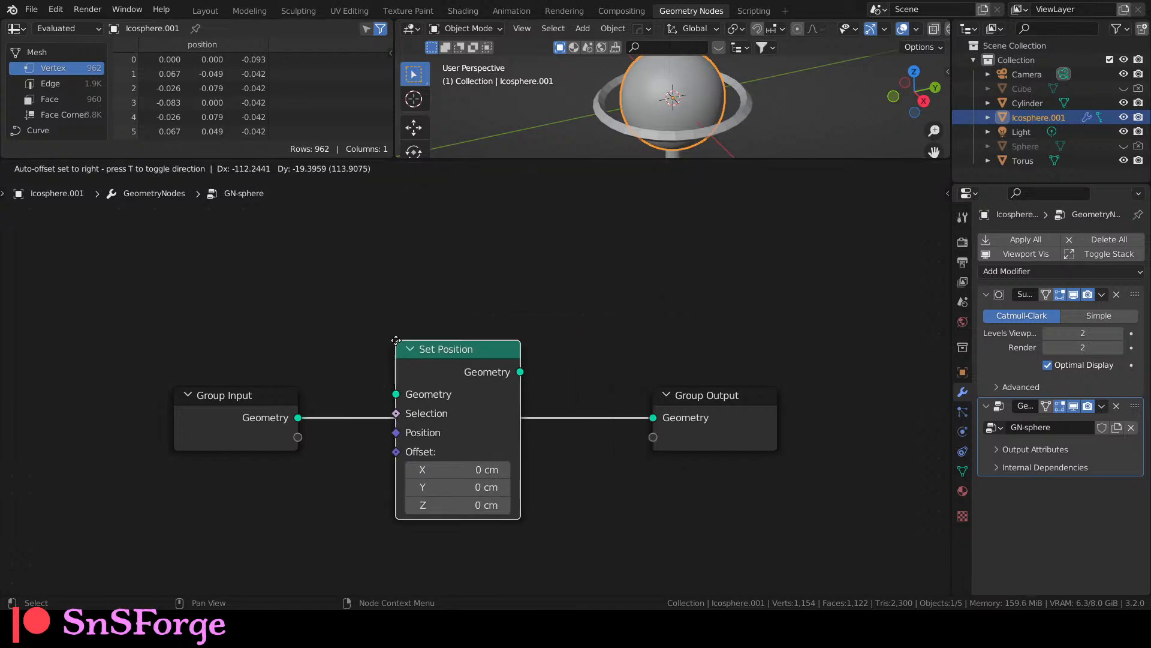
Try shifting the sphere along X with the Set Position offset, and return the offset to 0 cm.
click(420, 469)
text(100)
key(Return)
ctrl+scroll(434, 470, down, 2)
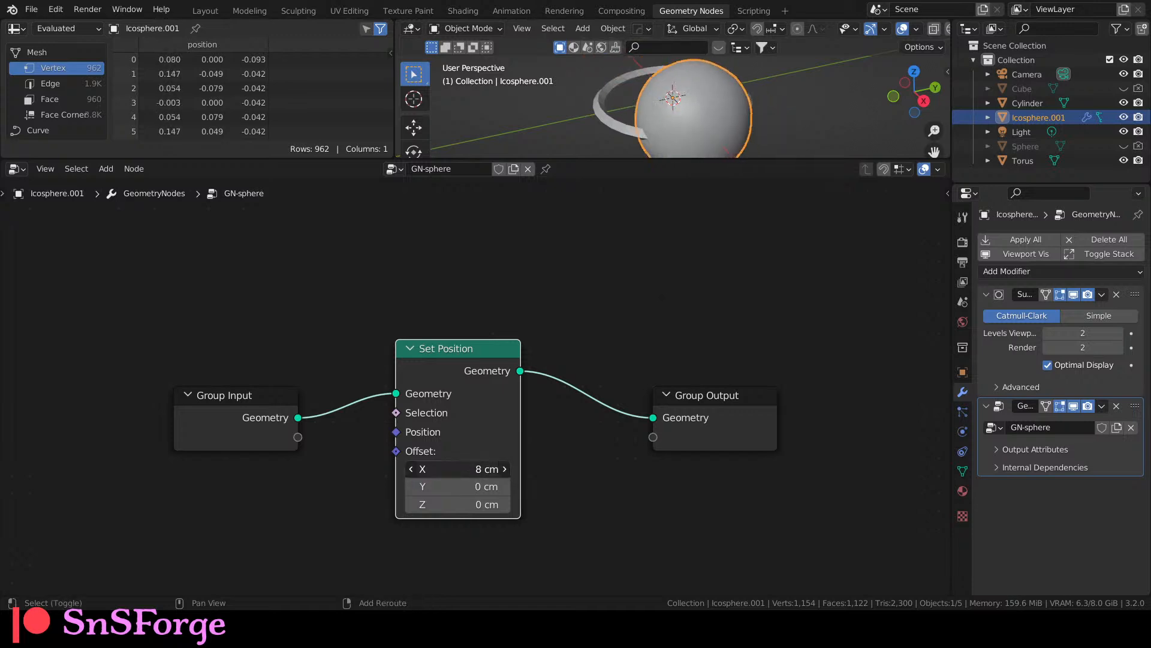
ctrl+scroll(434, 470, down, 8)
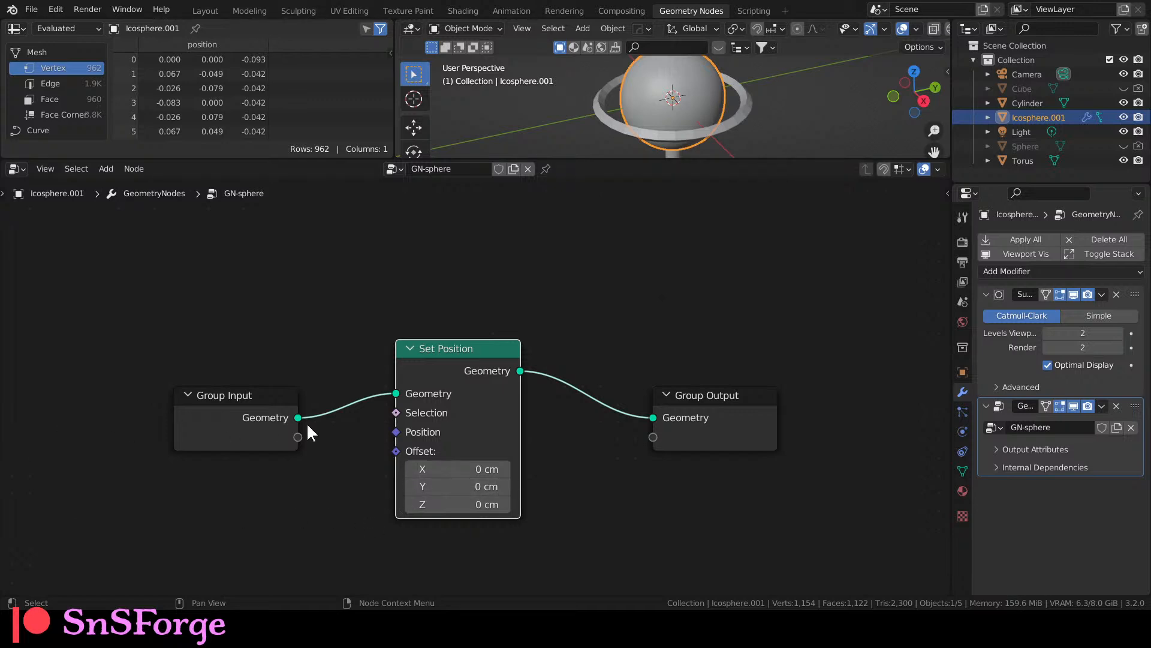
Add a Noise Texture node and connect its Color output to the Offset of the Set Position node.
middle_drag(306, 504, 387, 410)
key(shift+a)
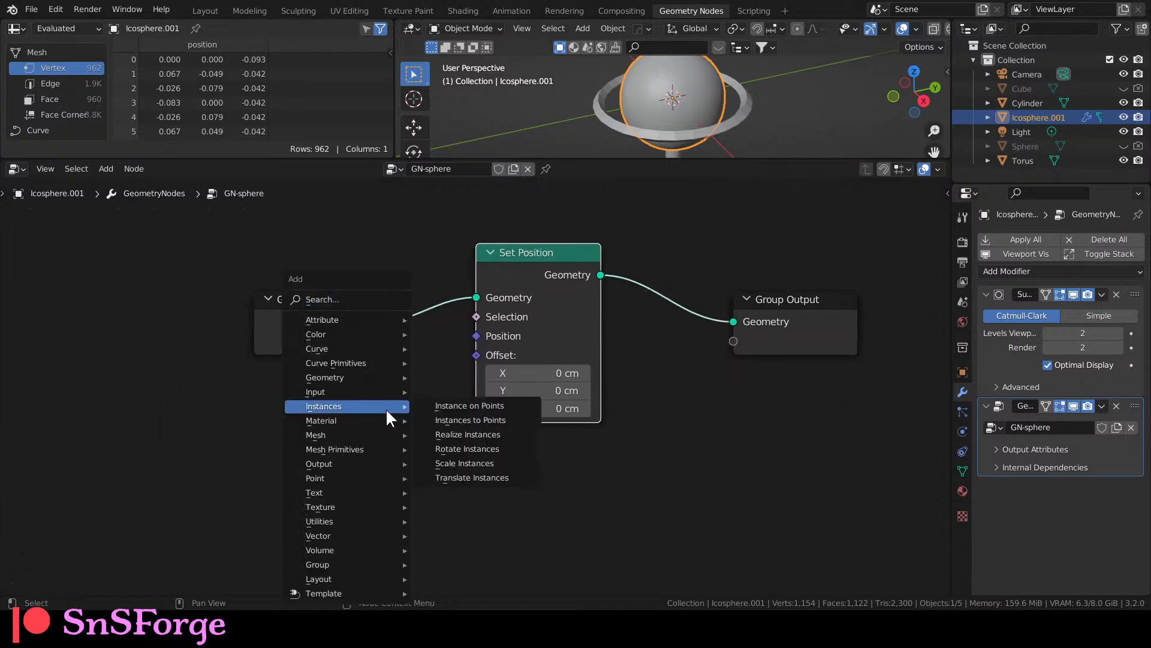
text(noise te)
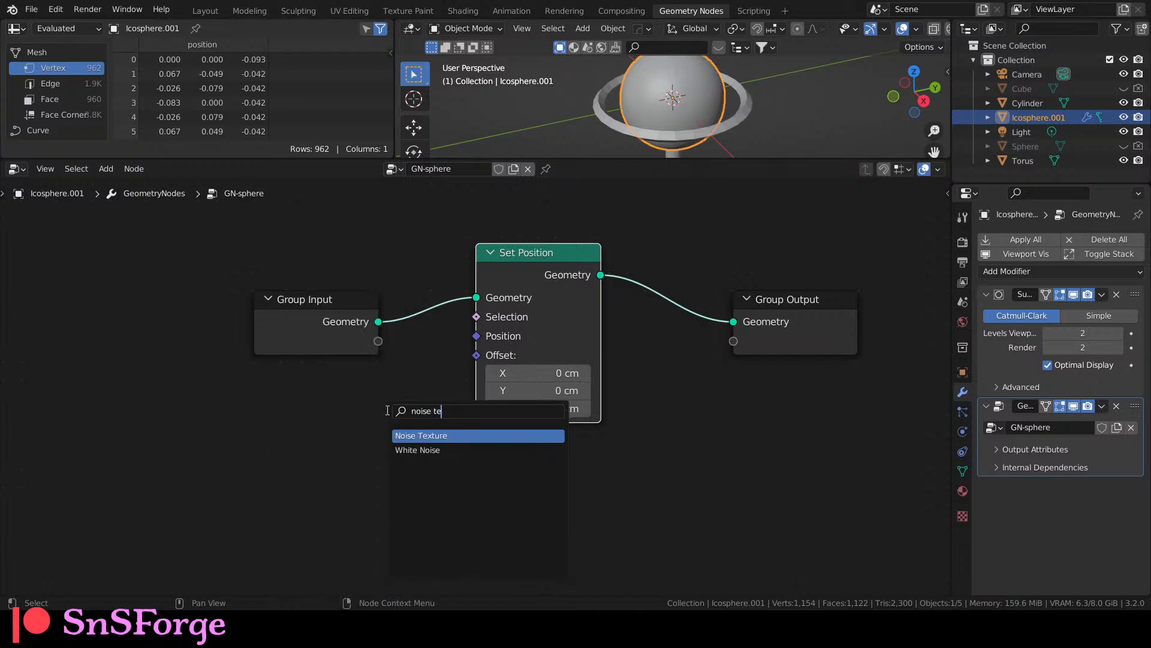
key(Return)
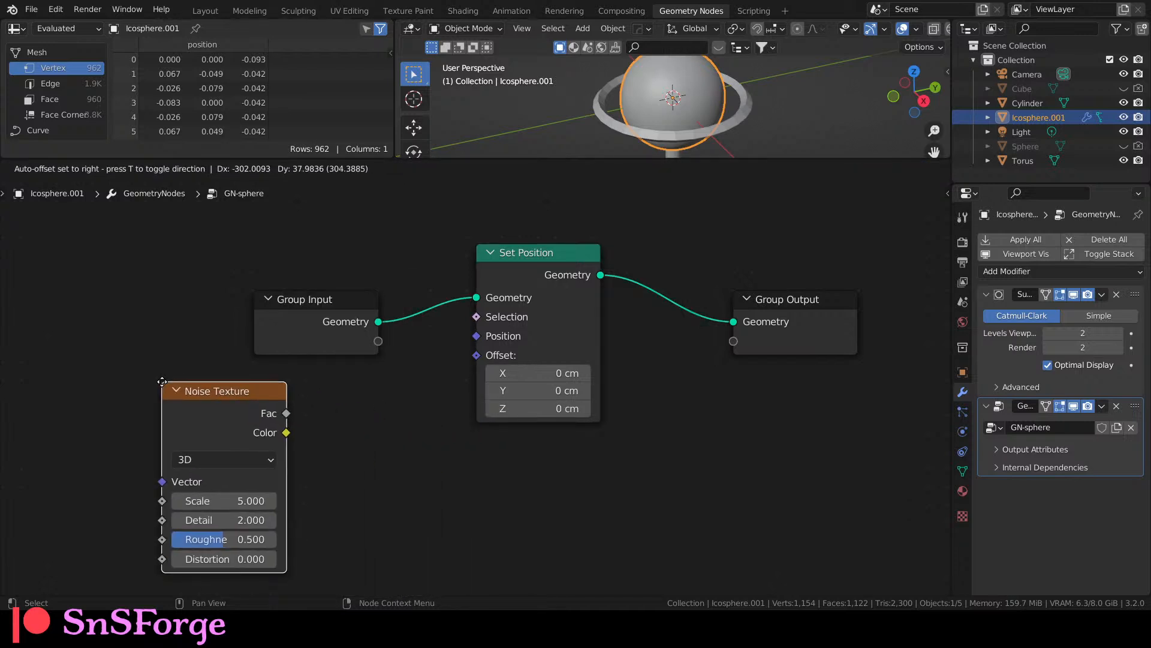
click(136, 385)
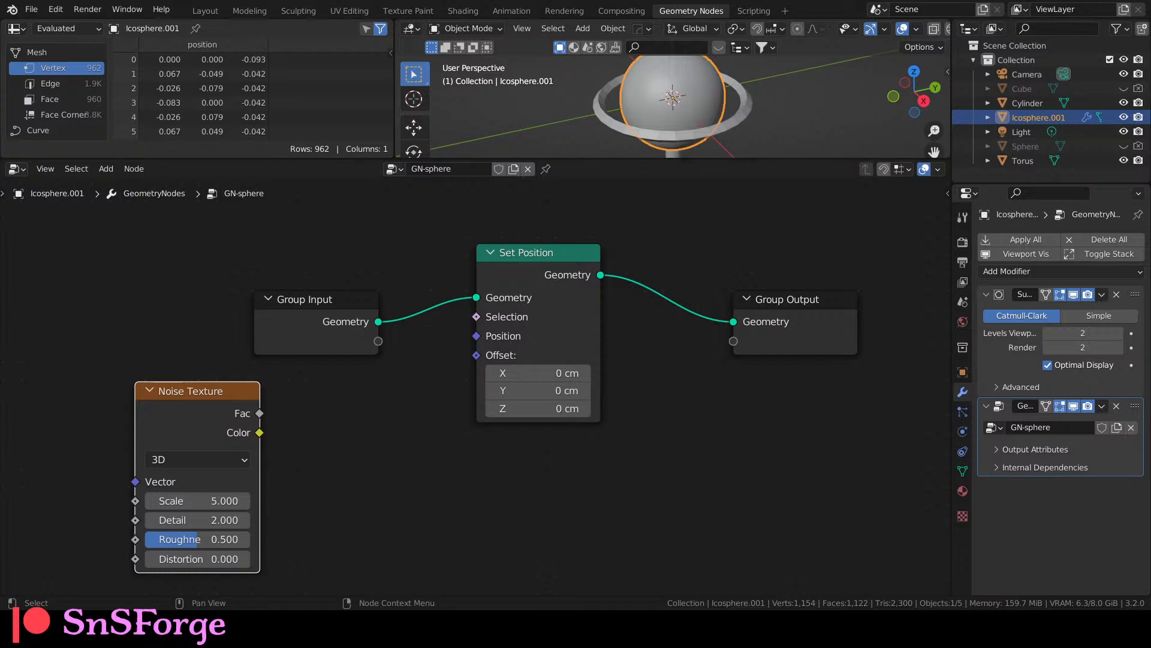
drag(477, 355, 262, 429)
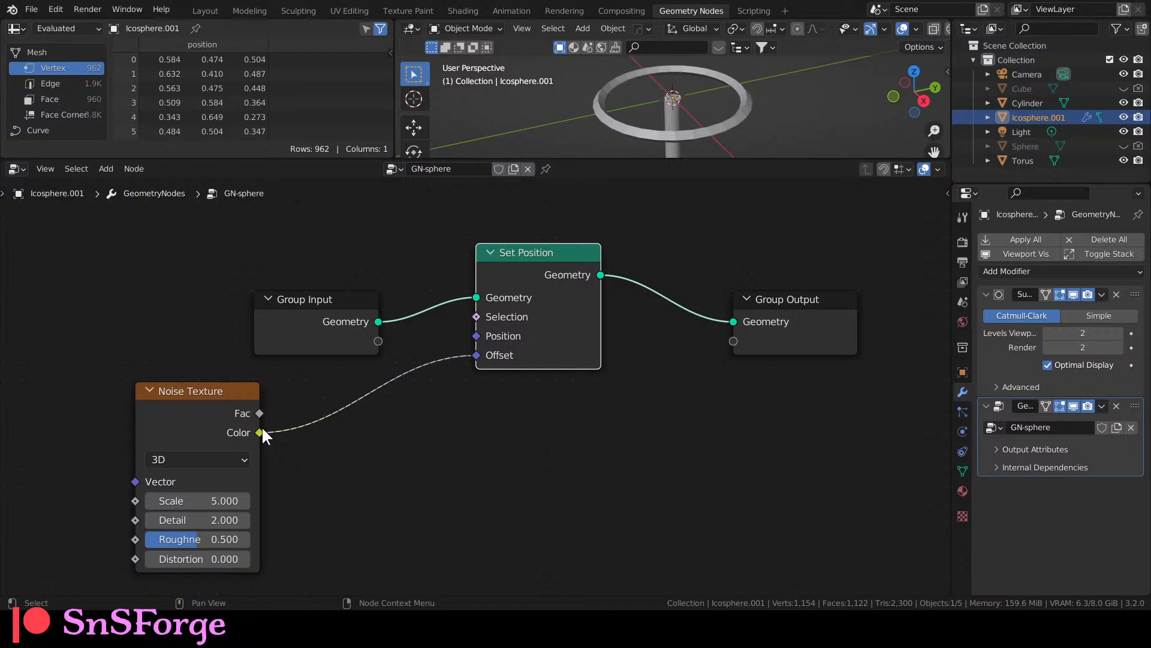
Insert a Vector Math node between the Noise Texture and Set Position Offset, and set its operation to Multiply Add.
click(400, 439)
key(shift+a)
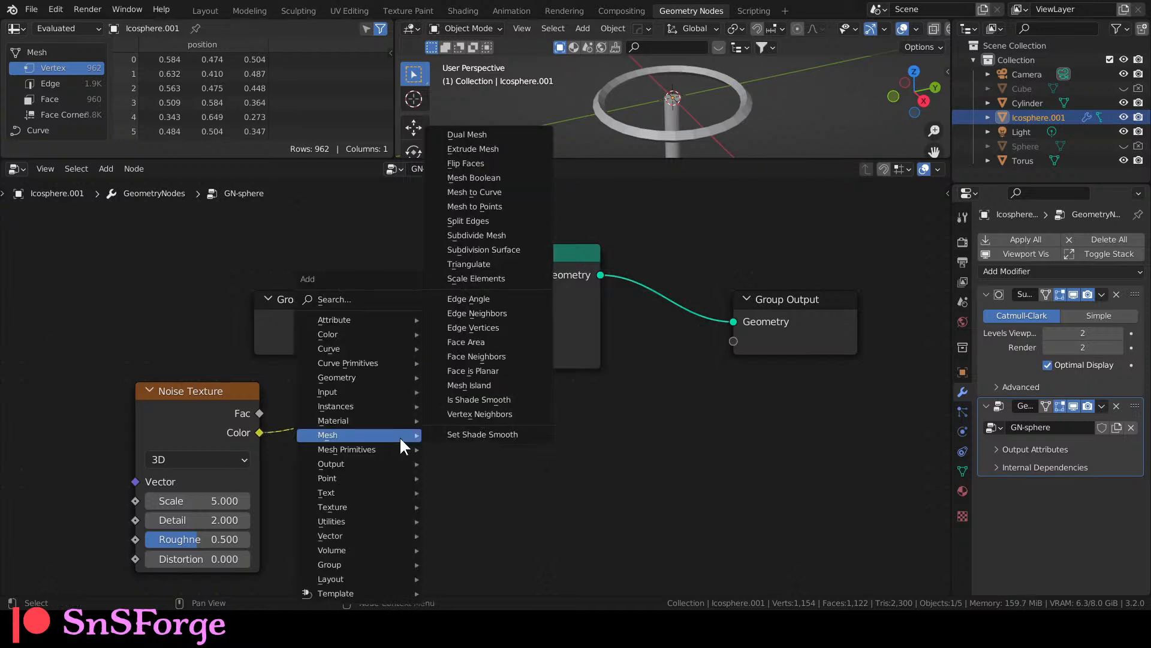
text(sma)
key(BackSpace)
key(BackSpace)
text(ve)
key(Down)
key(Return)
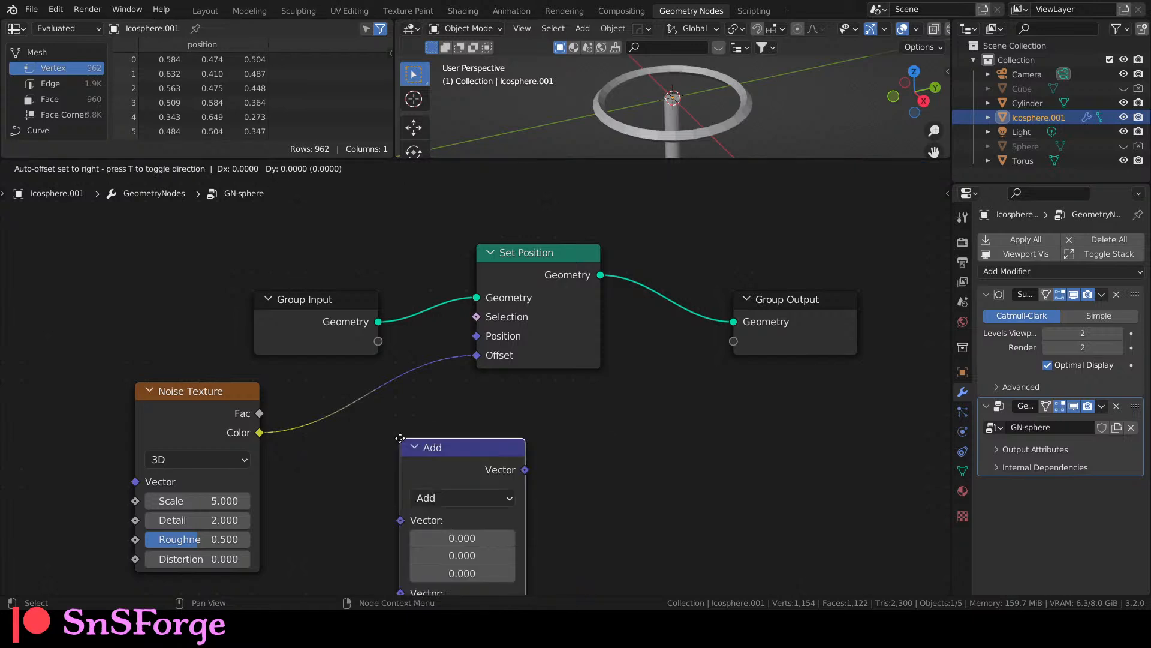
click(330, 402)
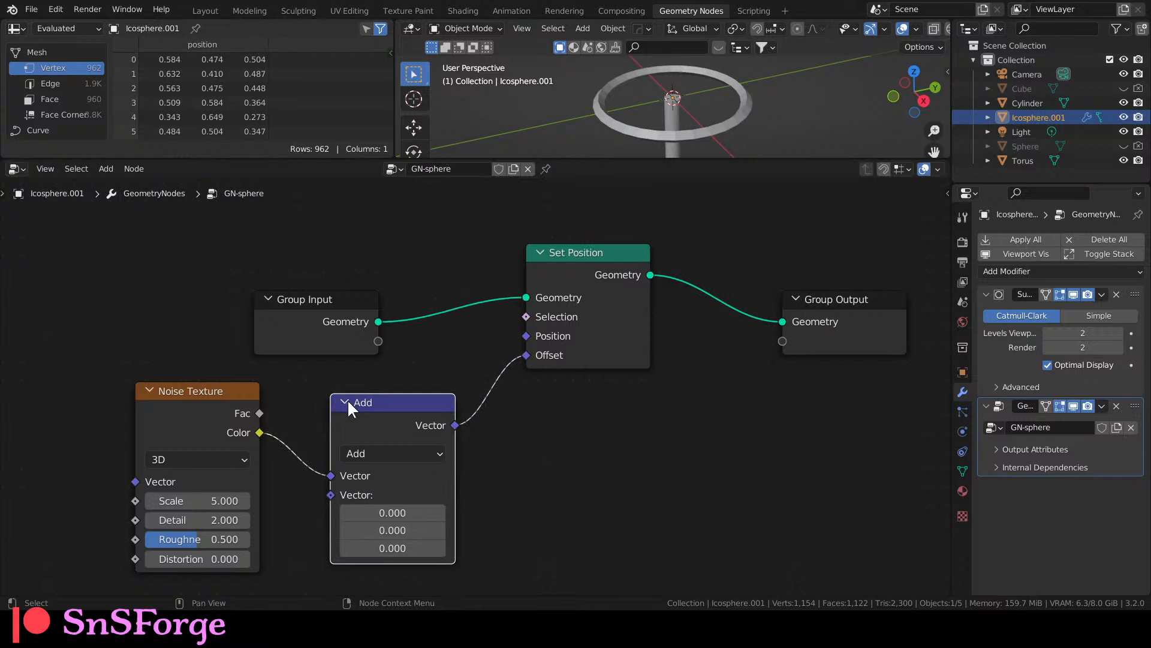
click(382, 453)
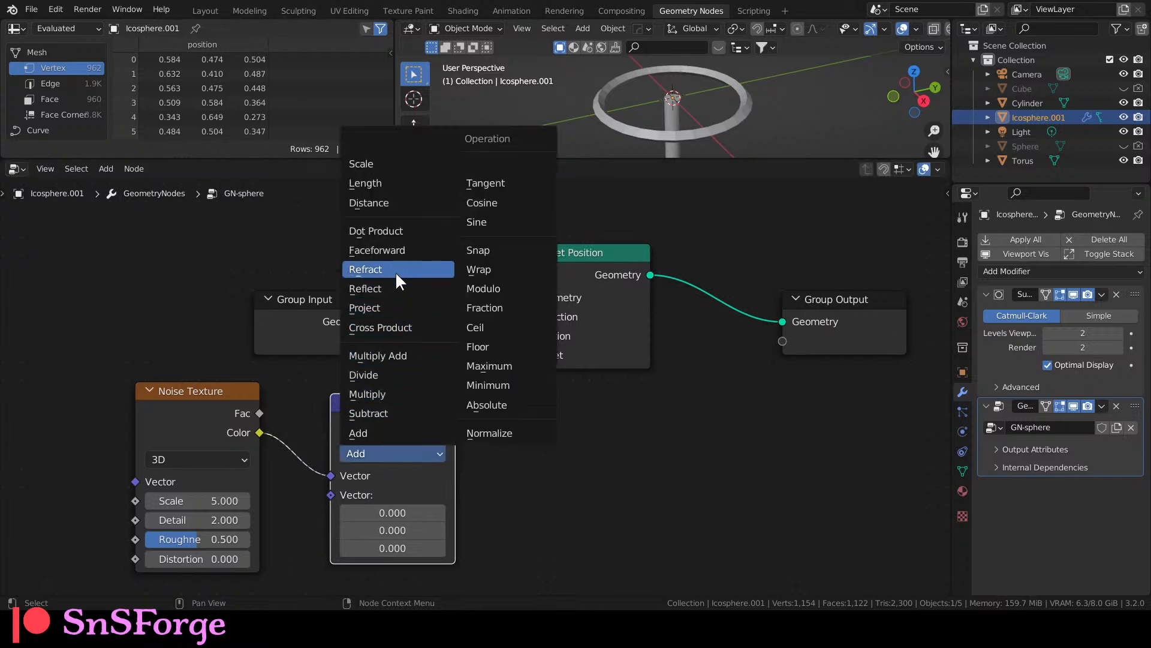
click(401, 358)
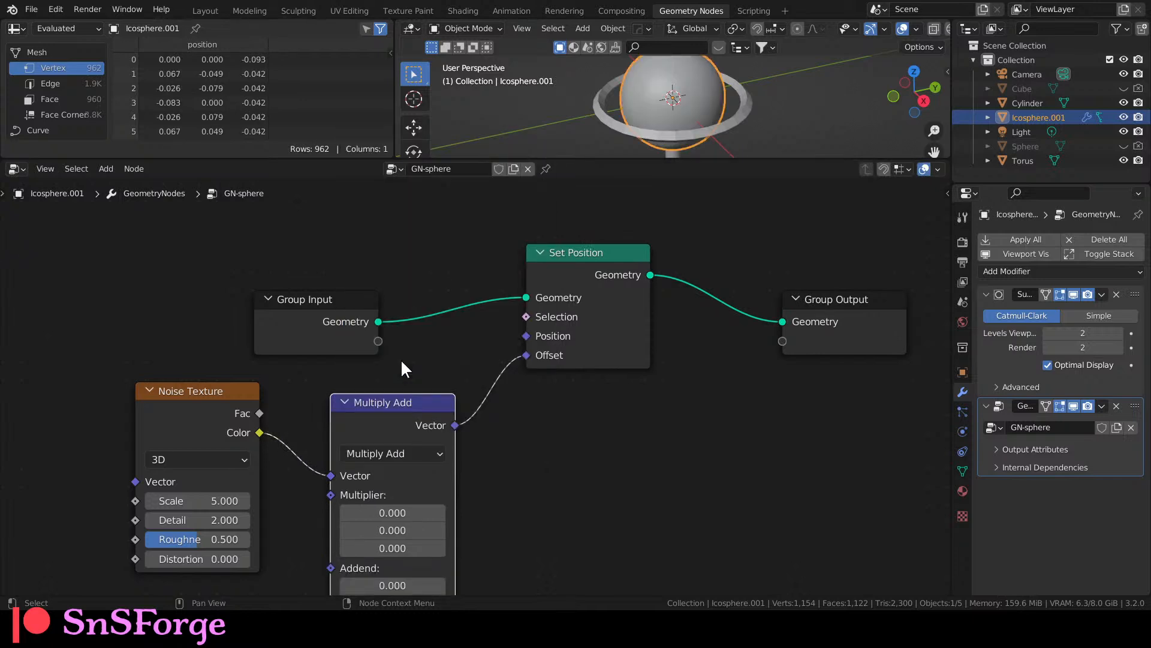
Try an addend of 0.020 and a multiplier of 0.170 on all axes of the Multiply Add node.
middle_drag(418, 493, 559, 396)
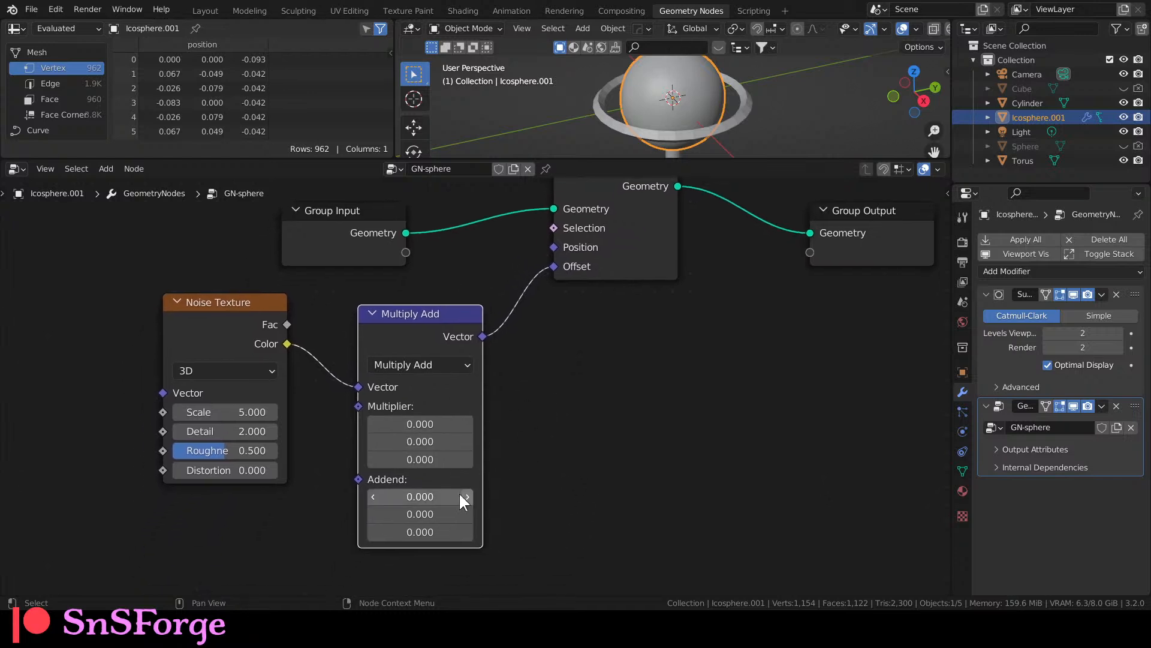
drag(433, 496, 436, 531)
drag(433, 424, 499, 459)
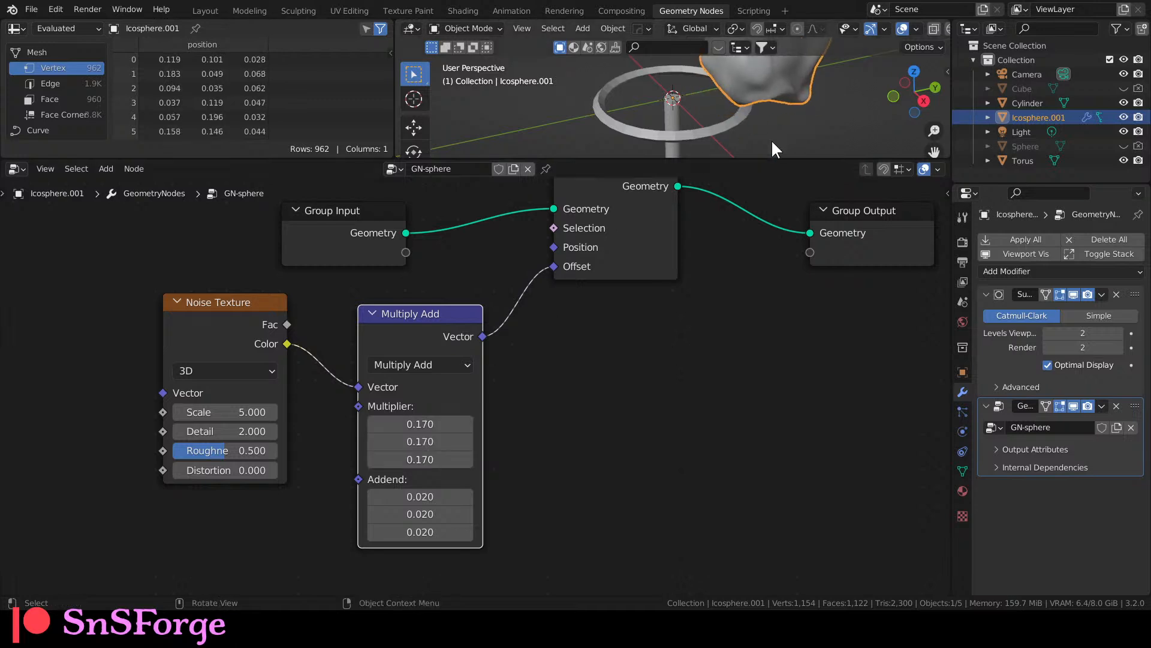
Enlarge the 3D viewport above the node editor and move the Noise Texture node slightly up beside Multiply Add.
drag(768, 156, 768, 217)
middle_drag(622, 278, 641, 363)
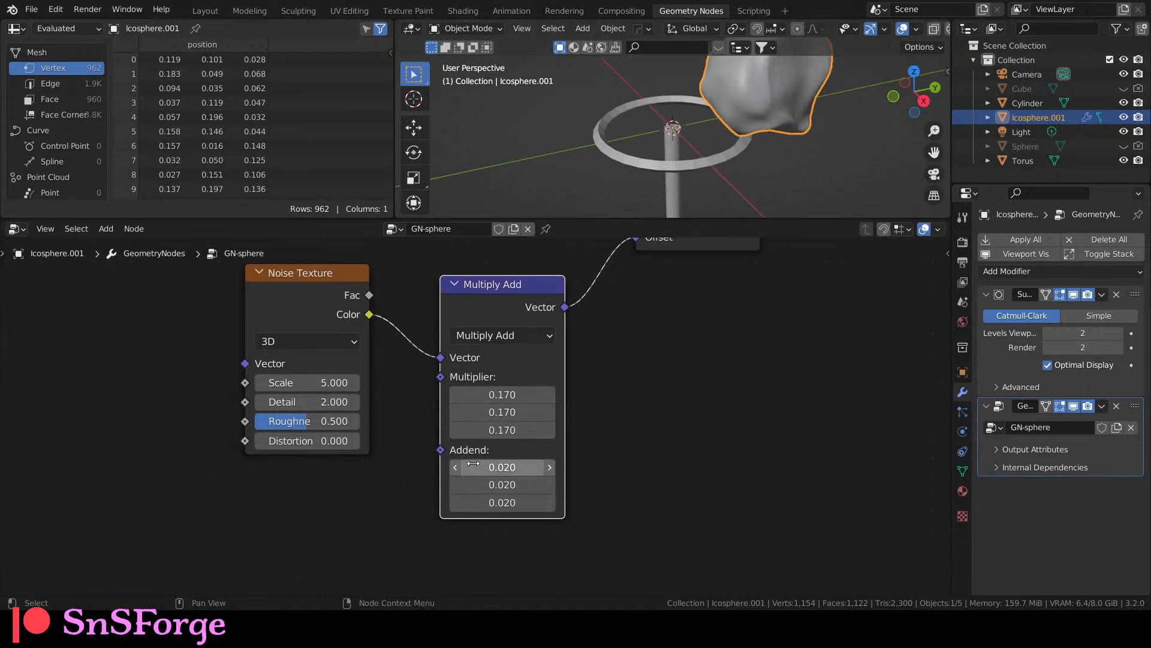
middle_drag(393, 416, 400, 483)
drag(343, 395, 364, 385)
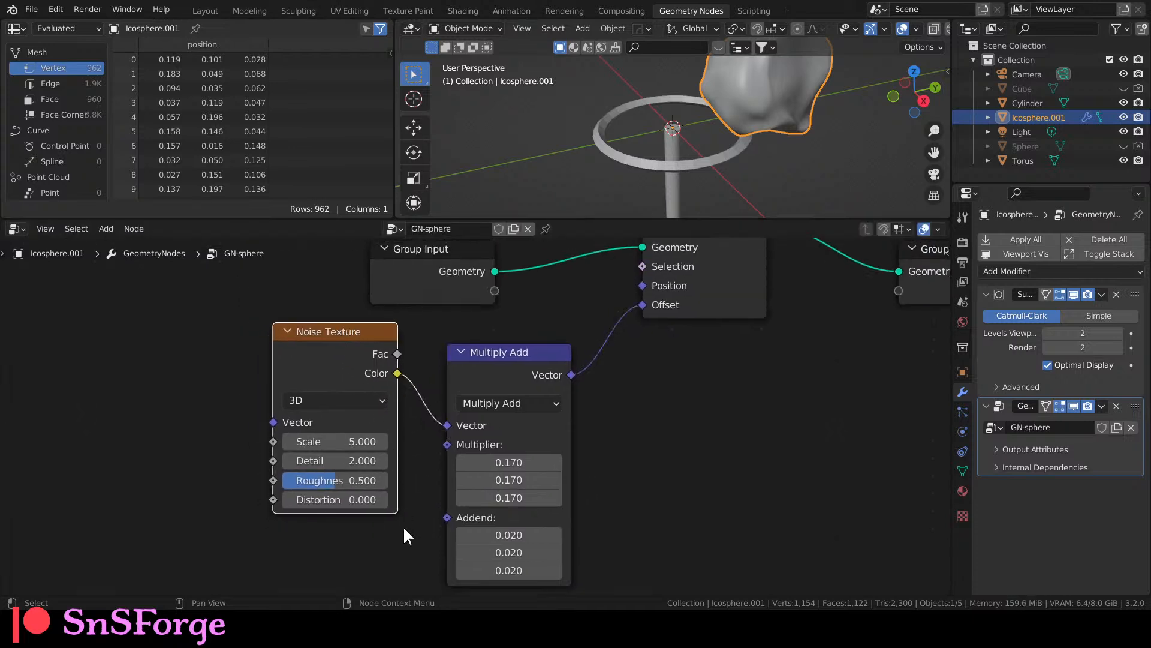
shift+middle_drag(404, 542, 425, 502)
scroll(462, 468, down, 1)
drag(469, 471, 377, 509)
text(math)
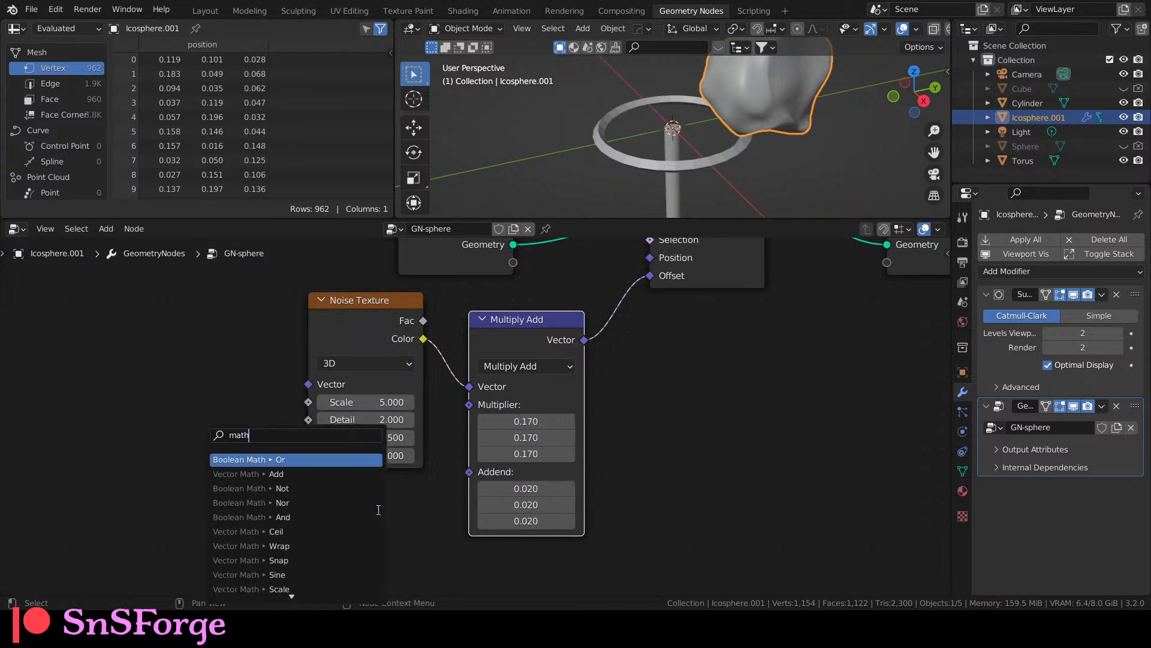
key(Return)
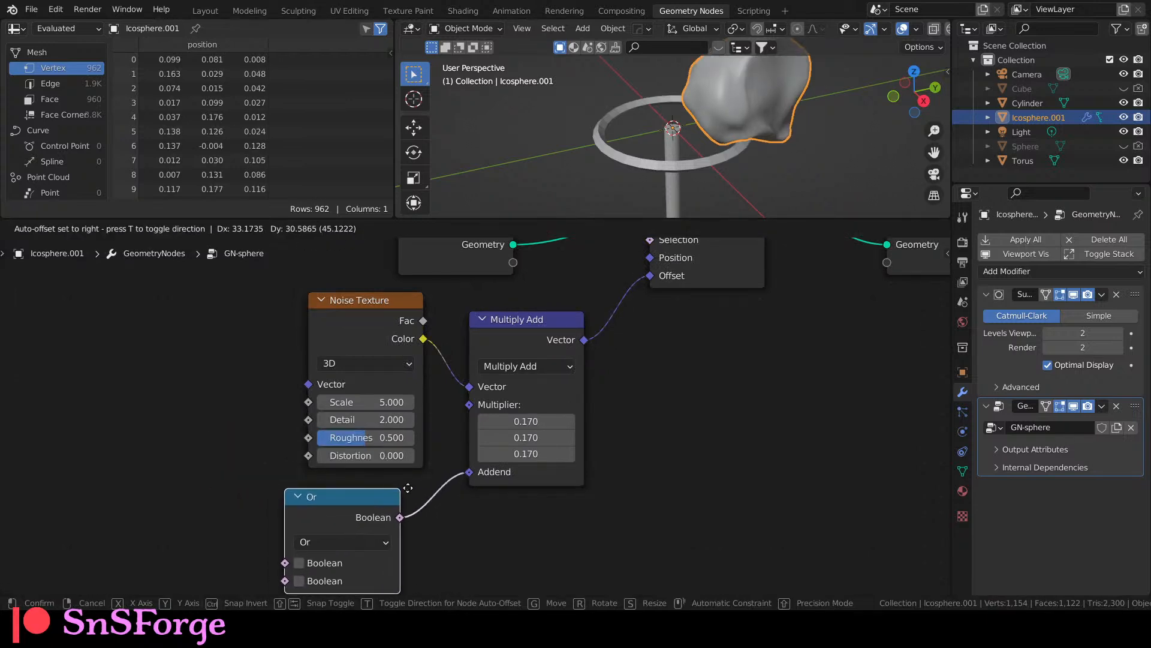
click(422, 478)
click(363, 531)
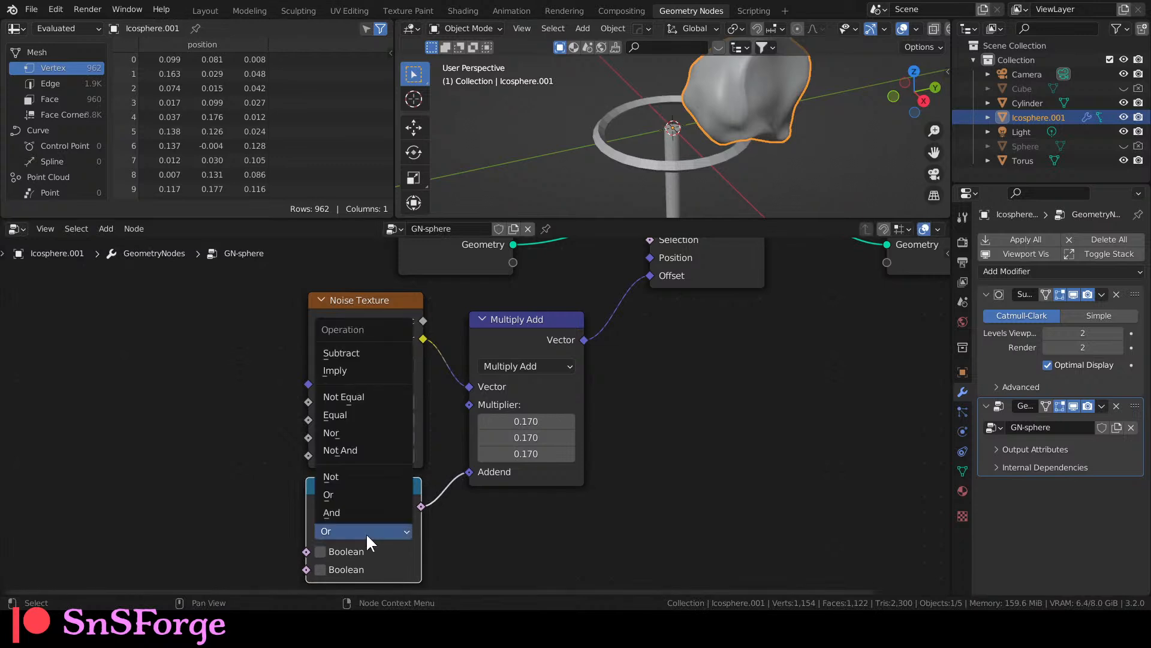
click(366, 532)
click(375, 532)
click(374, 530)
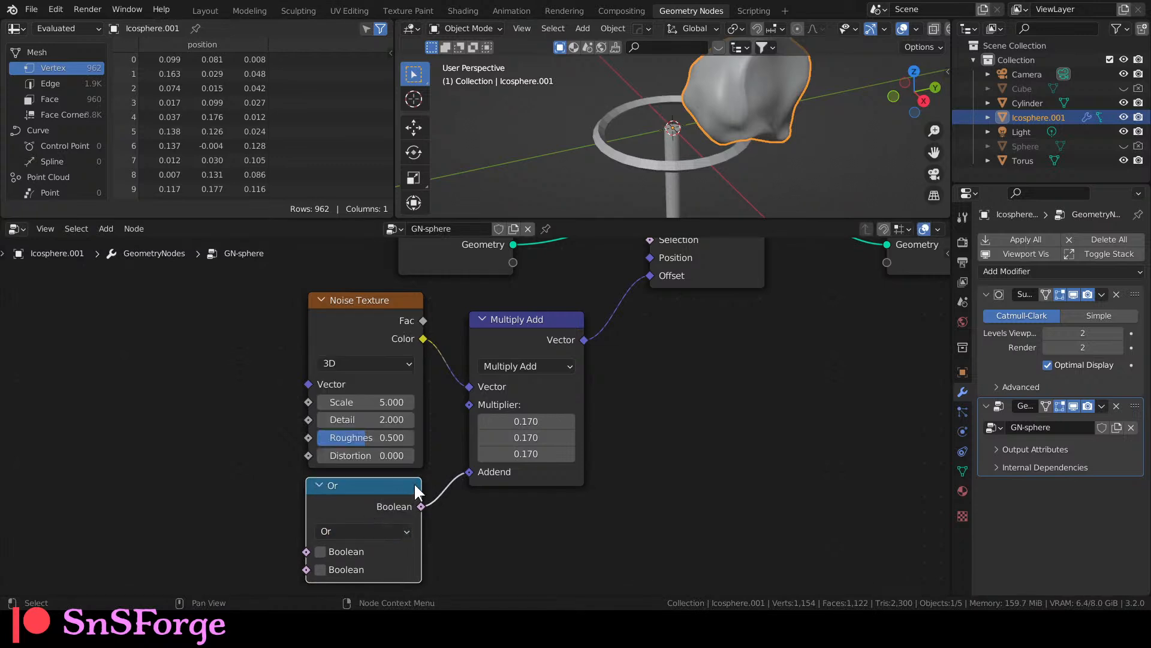
key(x)
Add a Math node set to Multiply feeding the Addend of Multiply Add, placed below the Noise Texture.
drag(470, 472, 420, 504)
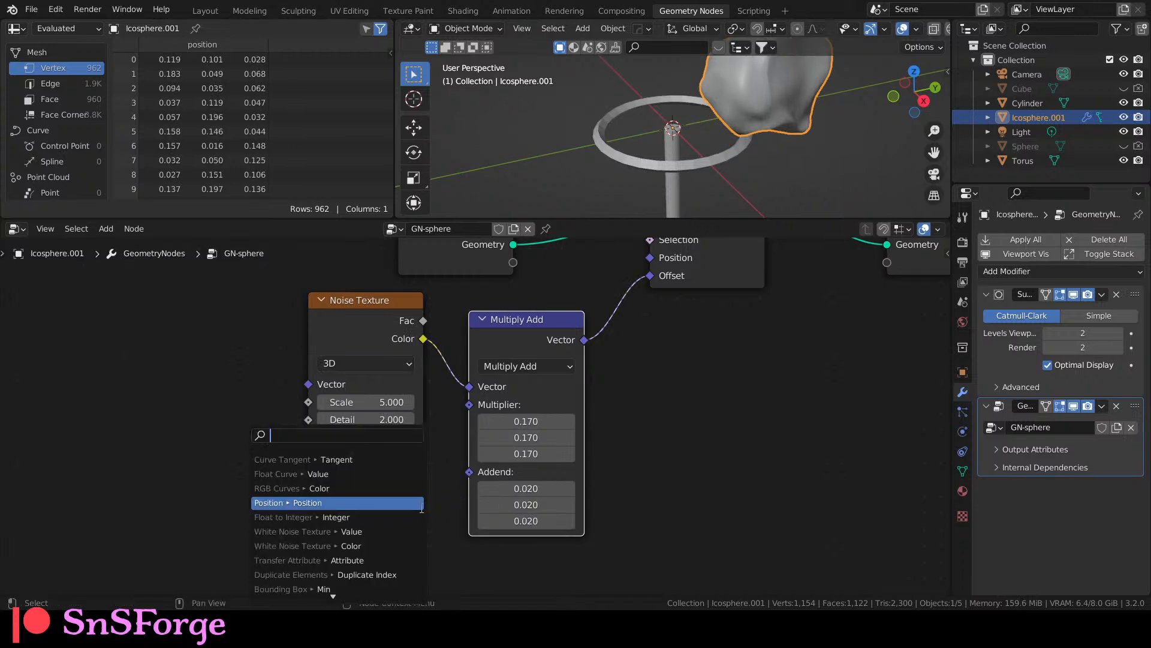
text(math)
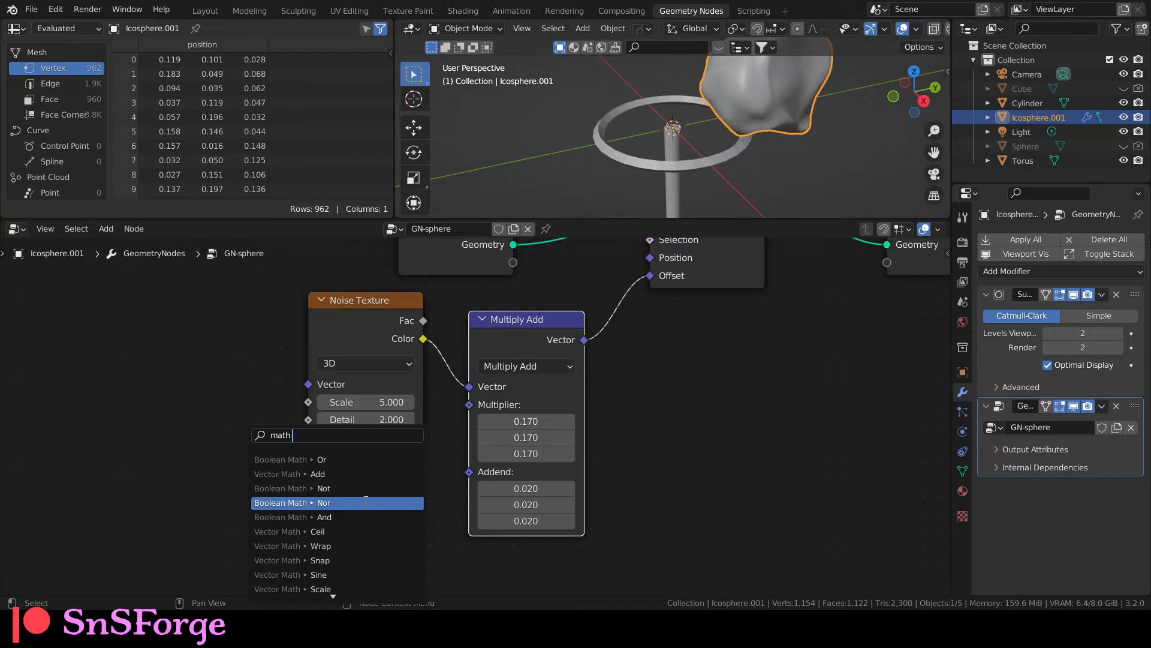
text(mu)
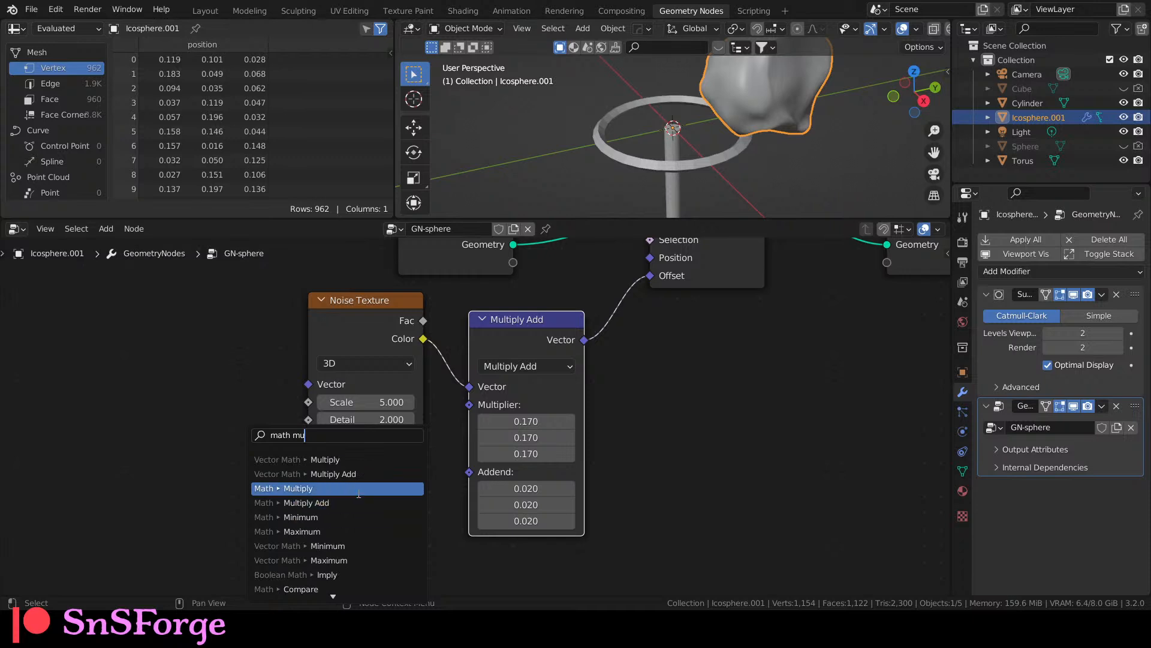
click(358, 489)
click(364, 475)
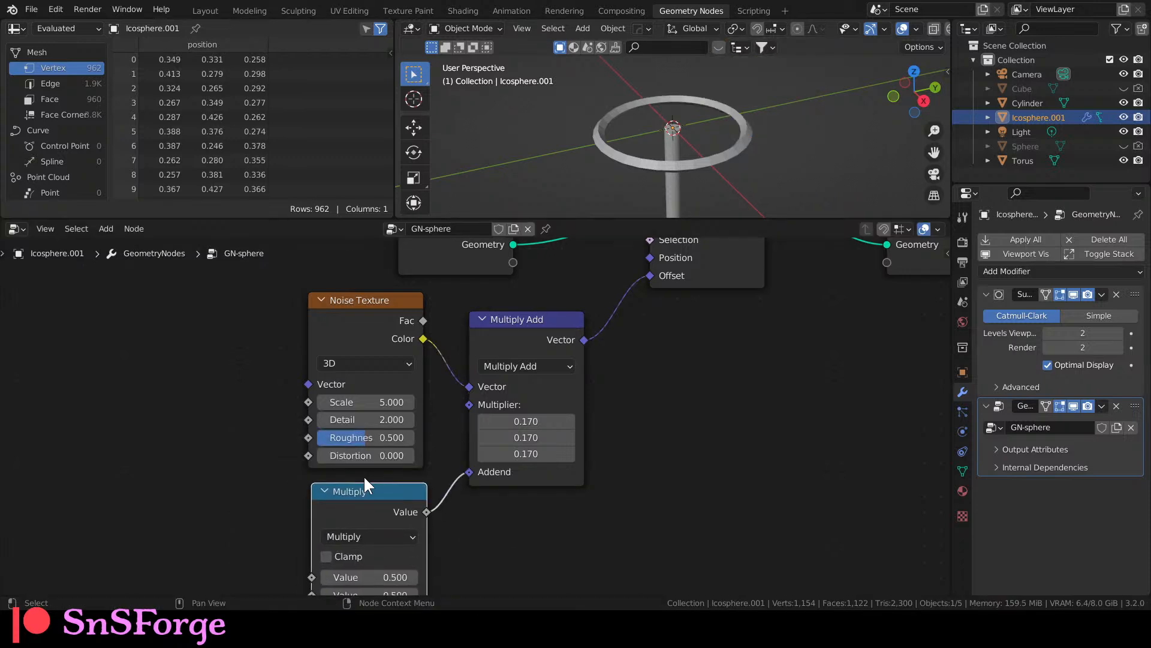
Set the Multiply node's first value to 0.5 and its second value to -0.5.
scroll(480, 420, down, 1)
scroll(724, 158, down, 5)
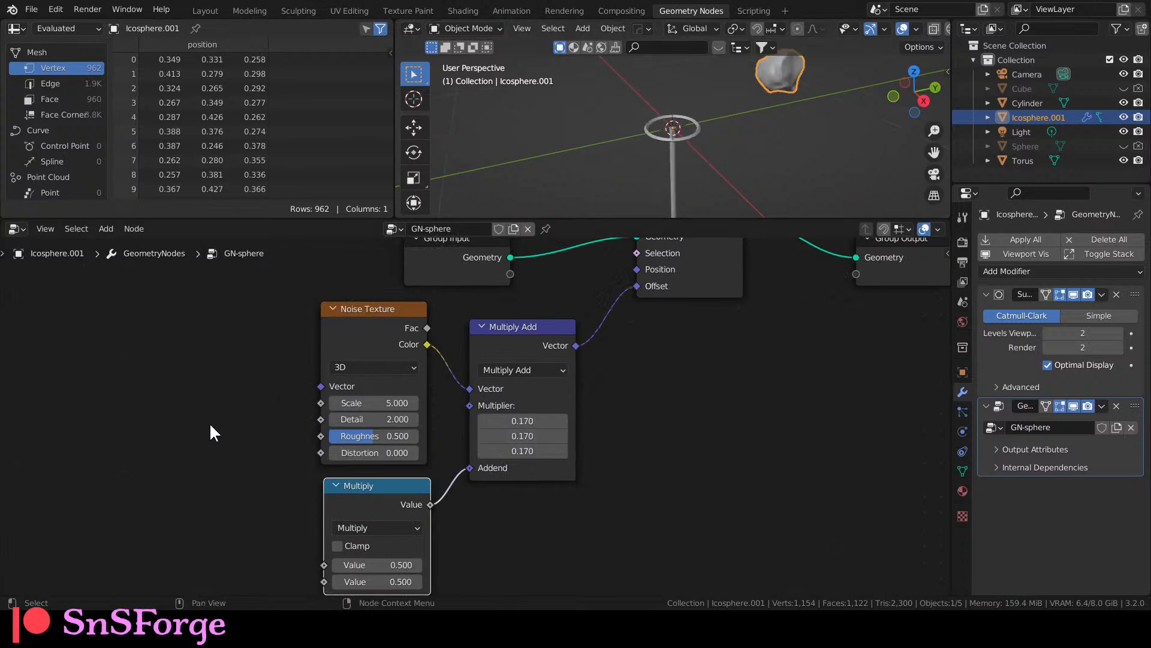
click(399, 564)
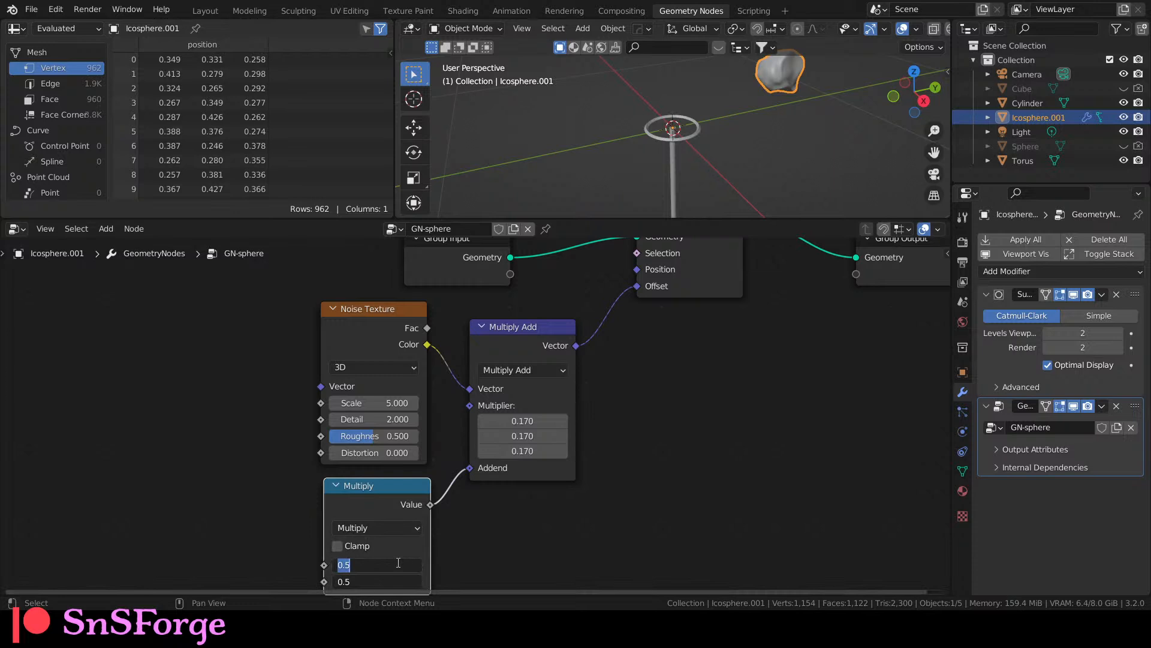
text(-0.5)
key(Return)
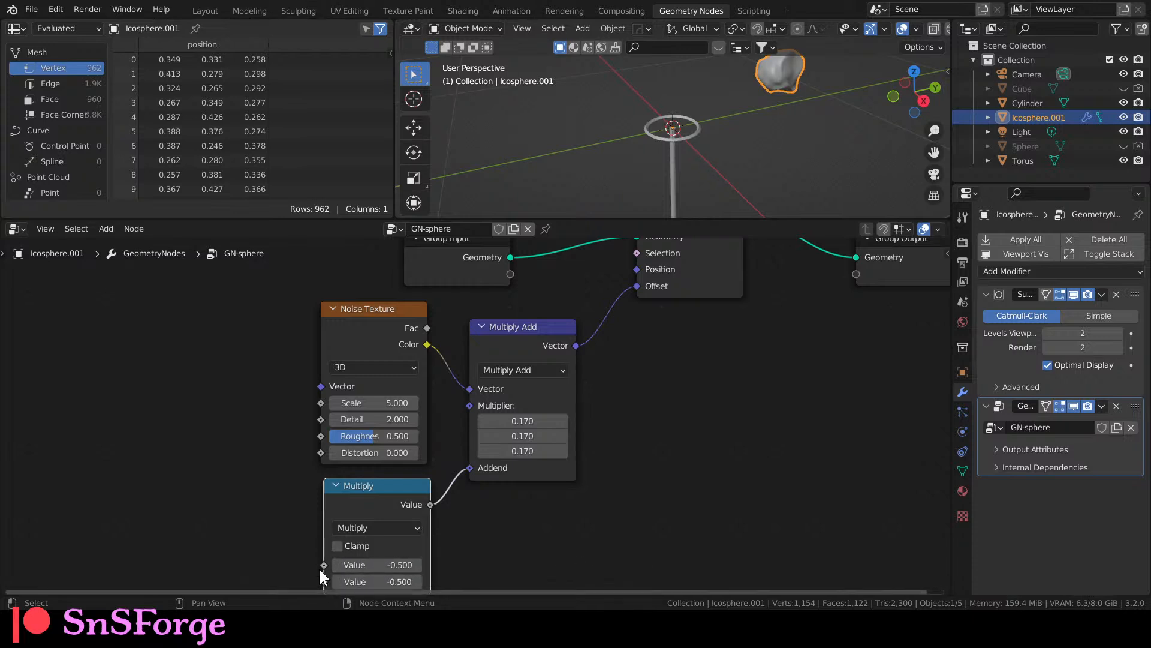
mouse_move(322, 564)
click(359, 564)
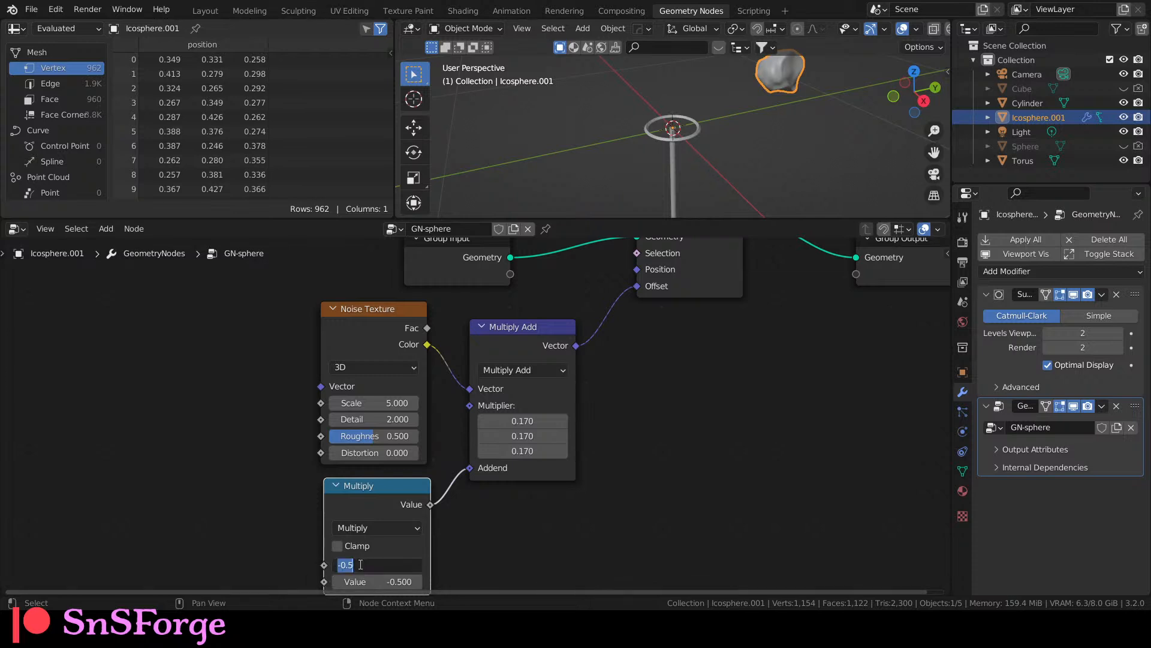
key(BackSpace)
text(0.5)
key(Return)
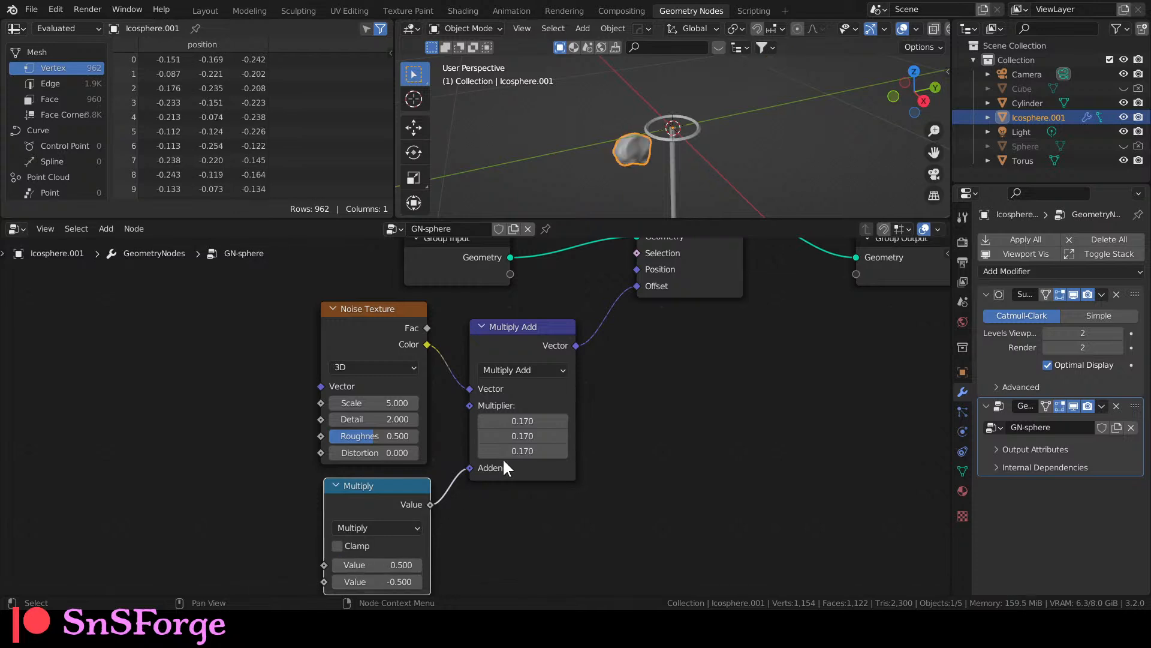
Try a multiplier of 0.5 on all three axes of the Multiply Add node and check the sphere's shape.
click(522, 419)
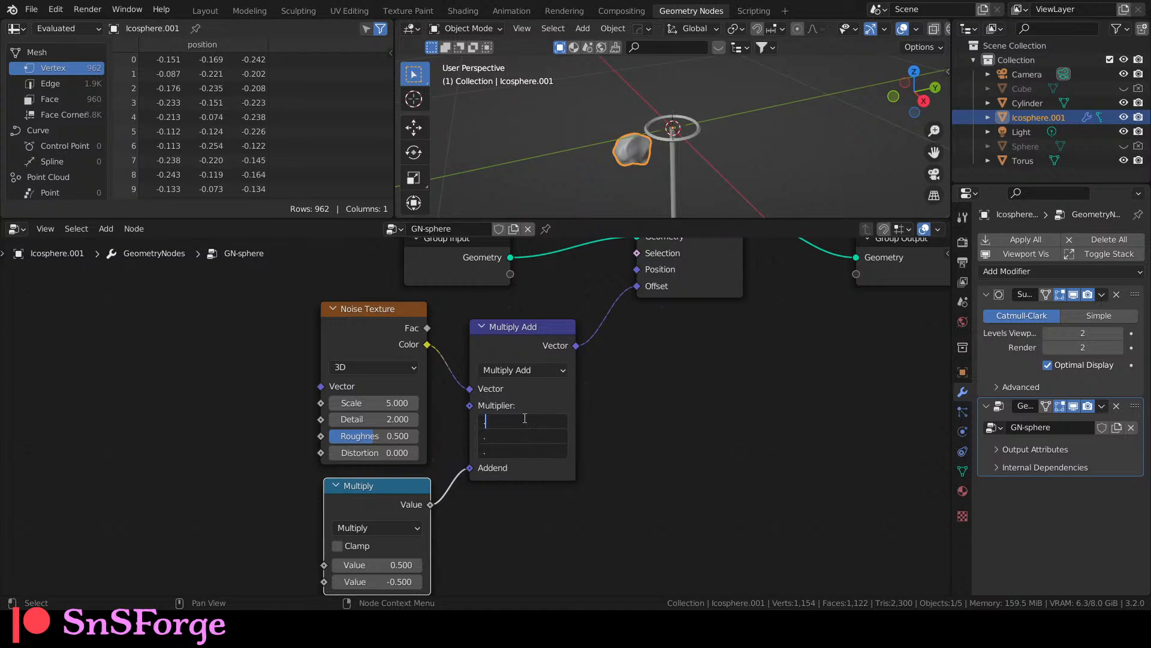
text(0.5)
key(Return)
scroll(702, 144, up, 10)
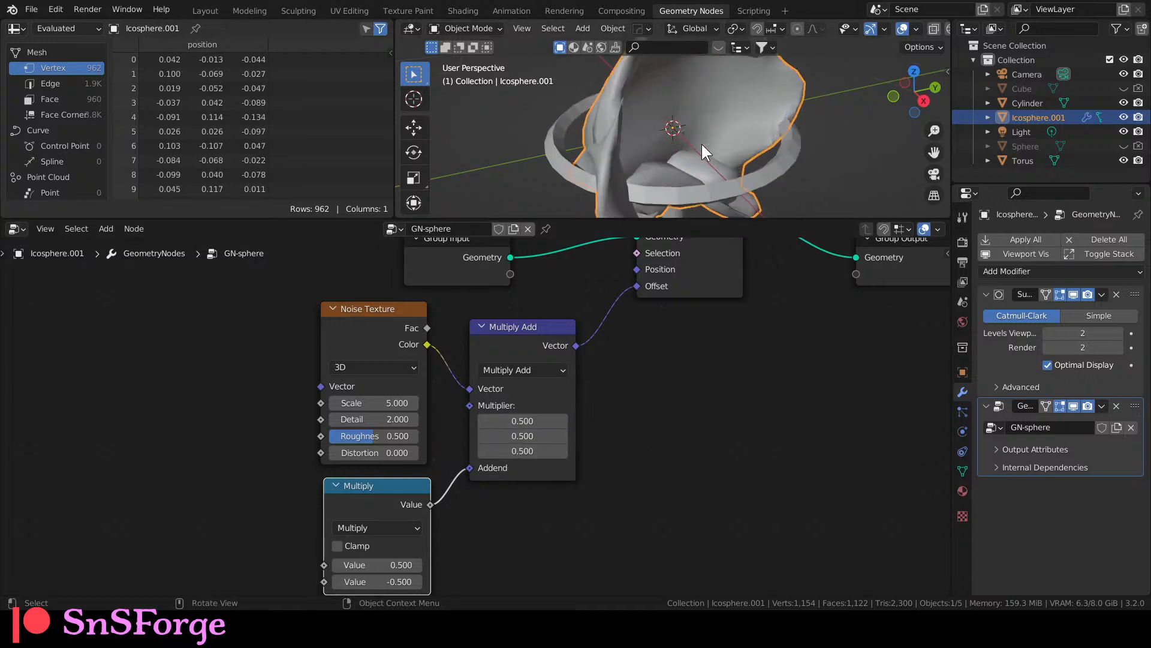
Set the Multiply Add multiplier to 0.1 on all axes and the Multiply node's first value to 0.1.
click(522, 421)
text(0.1)
key(Return)
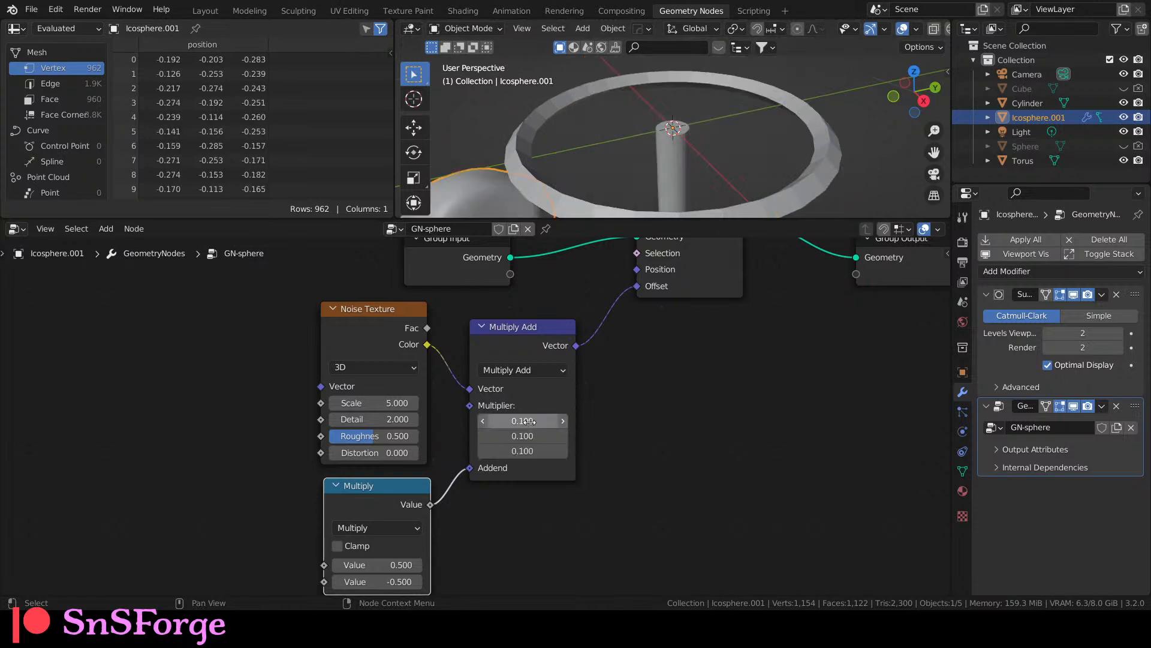
click(376, 564)
text(0.1)
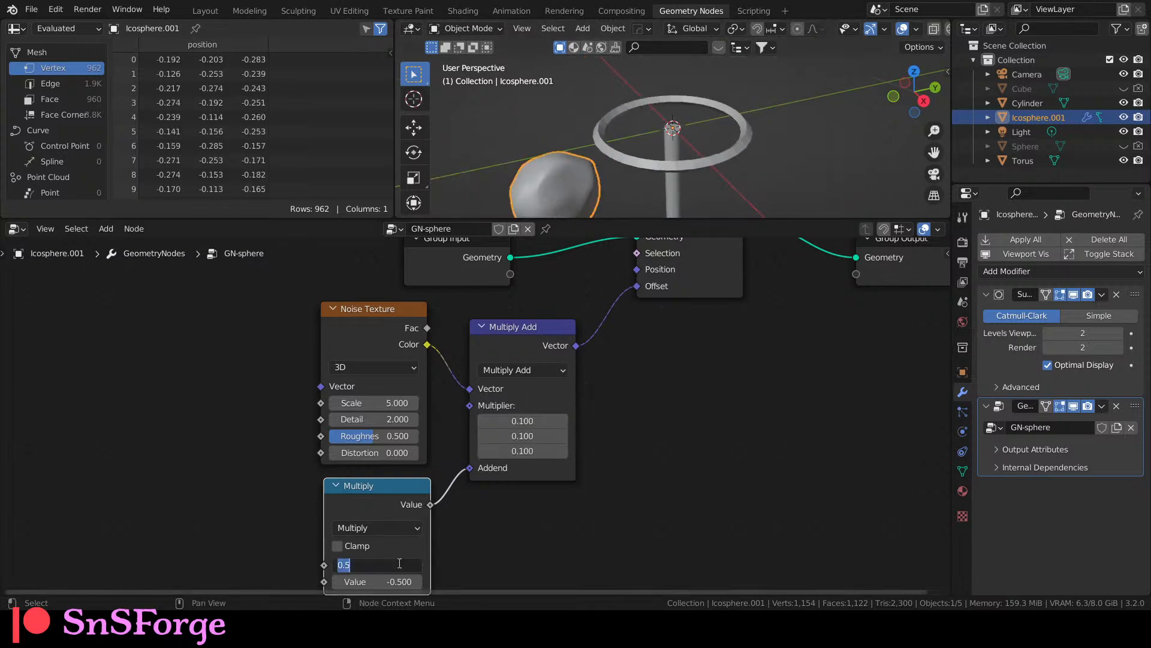
key(Return)
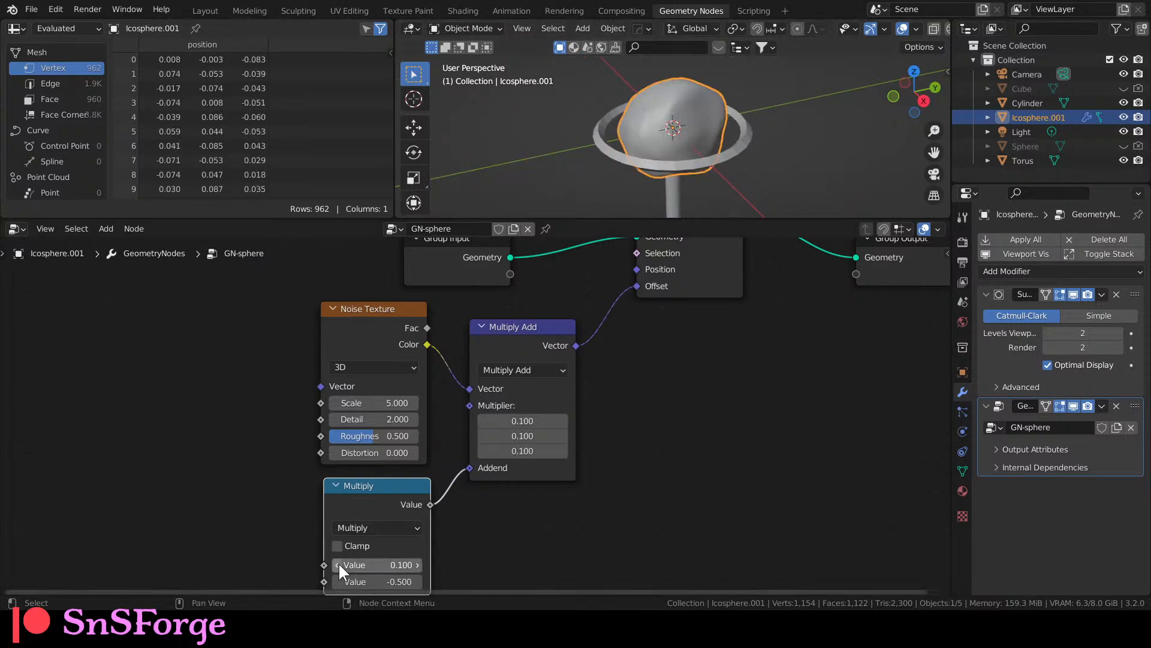
Add a Value node connected to the Multiplier of Multiply Add and place it left of the Noise Texture.
drag(469, 405, 233, 483)
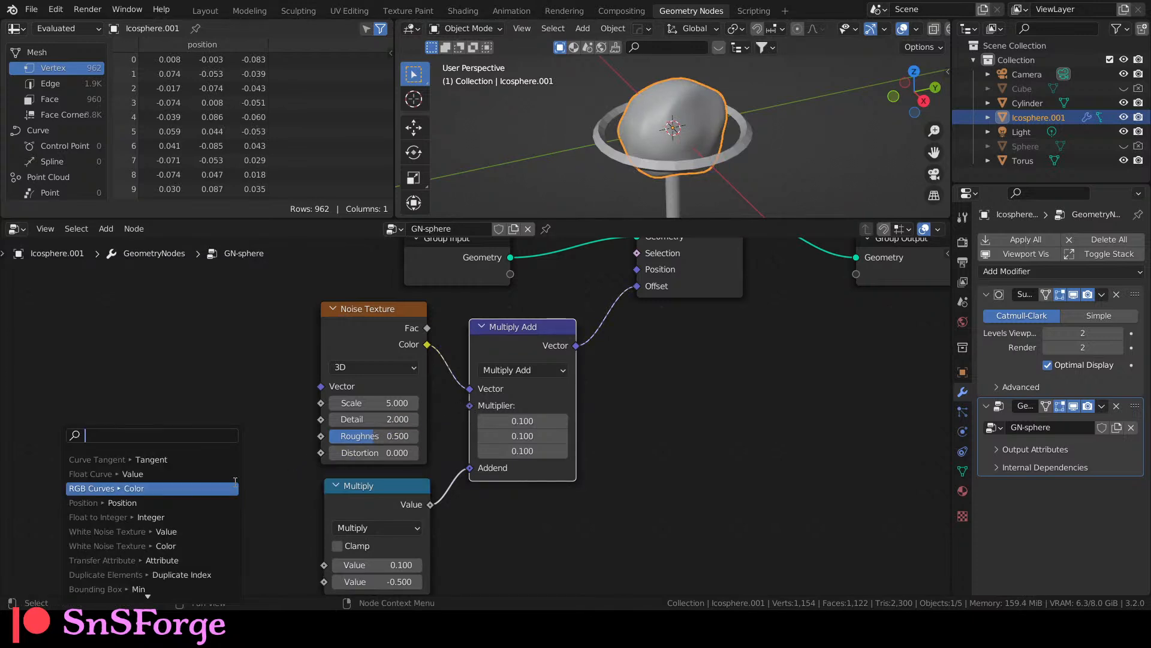
text(valu)
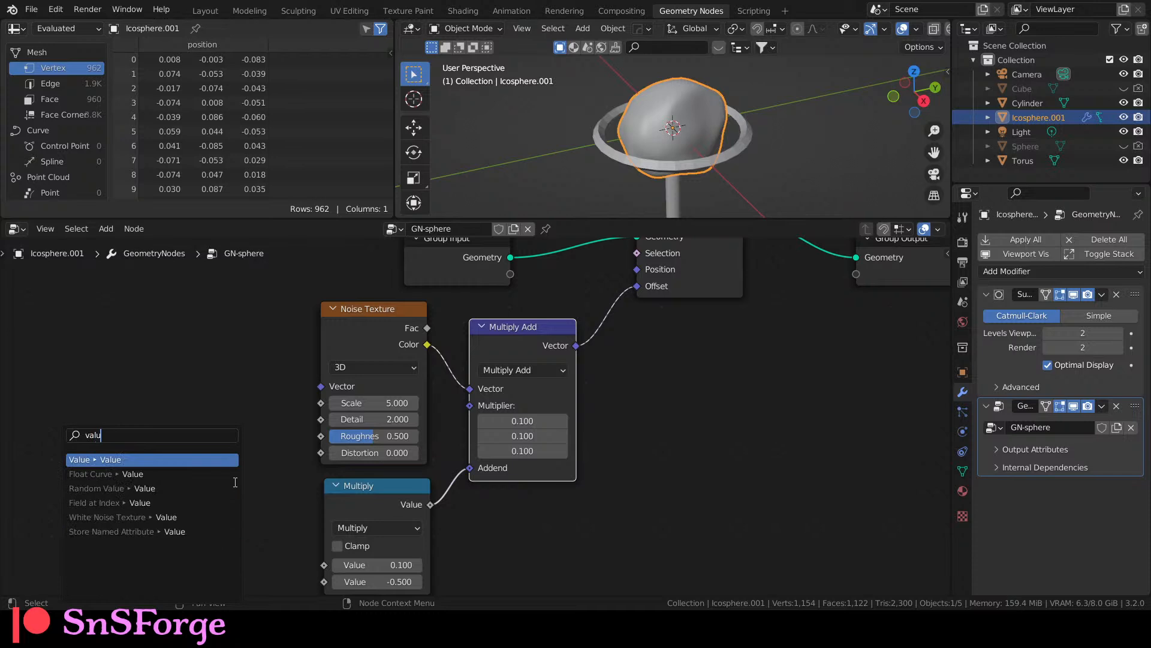
key(Return)
click(202, 478)
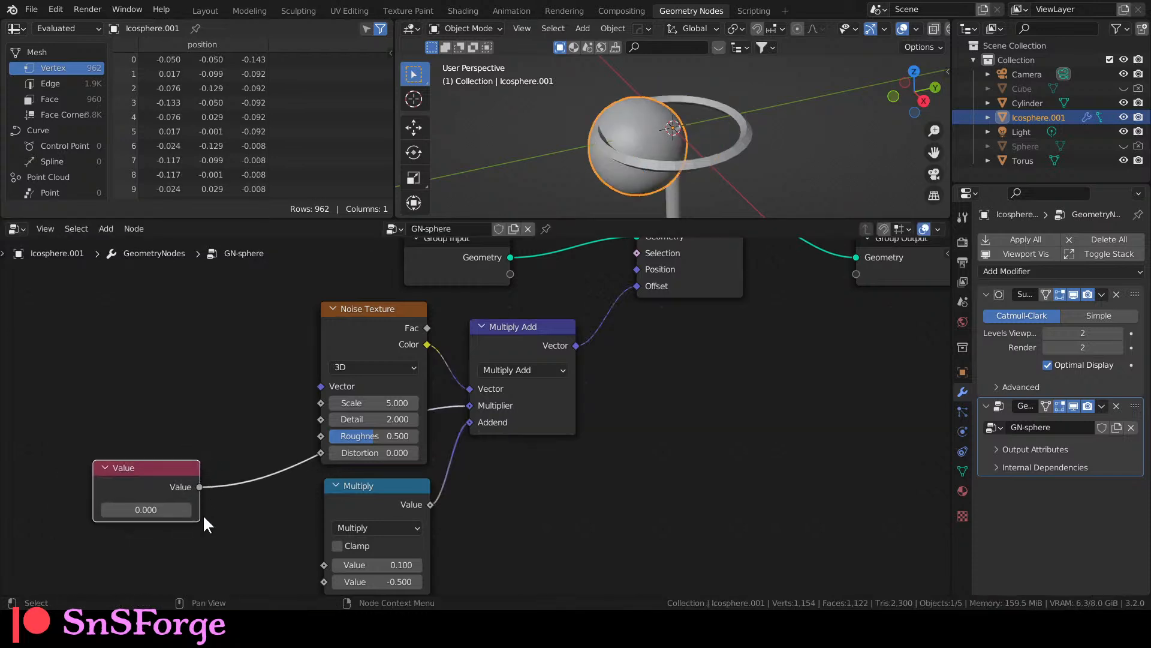
Set the Value node to 0.1, link it to the Multiply node's first value as well, and adjust it to 0.13.
double_click(171, 515)
text(0.1)
key(Return)
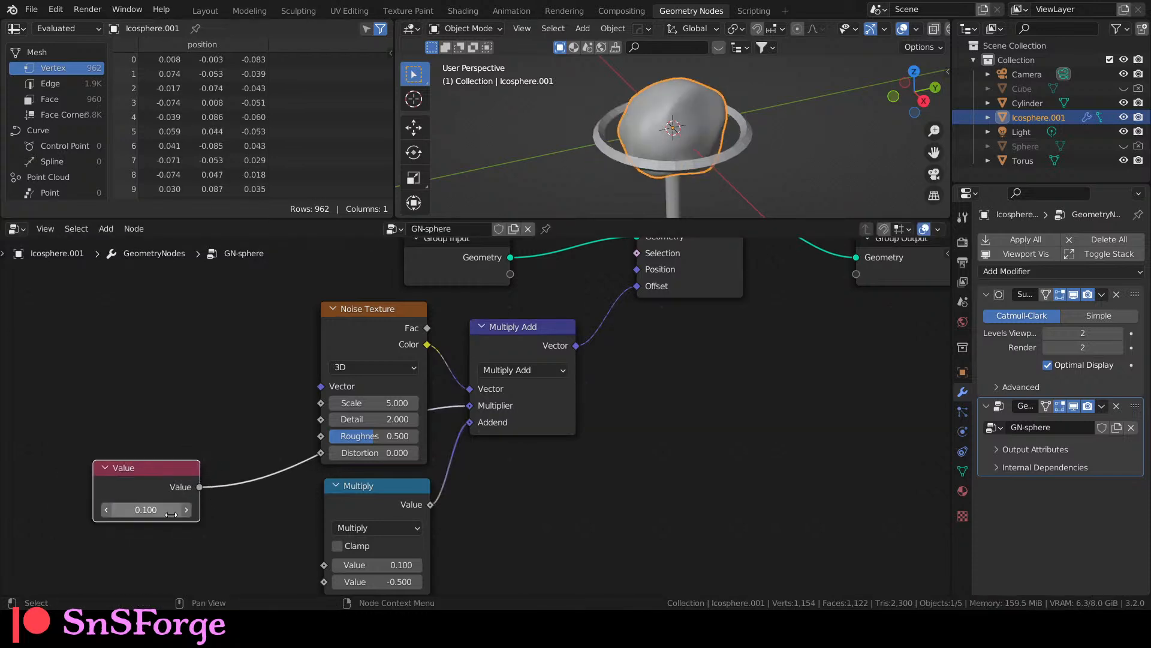
drag(202, 486, 323, 564)
mouse_move(171, 517)
mouse_down()
mouse_move(218, 516)
mouse_move(153, 516)
mouse_move(173, 516)
mouse_up()
drag(146, 509, 149, 509)
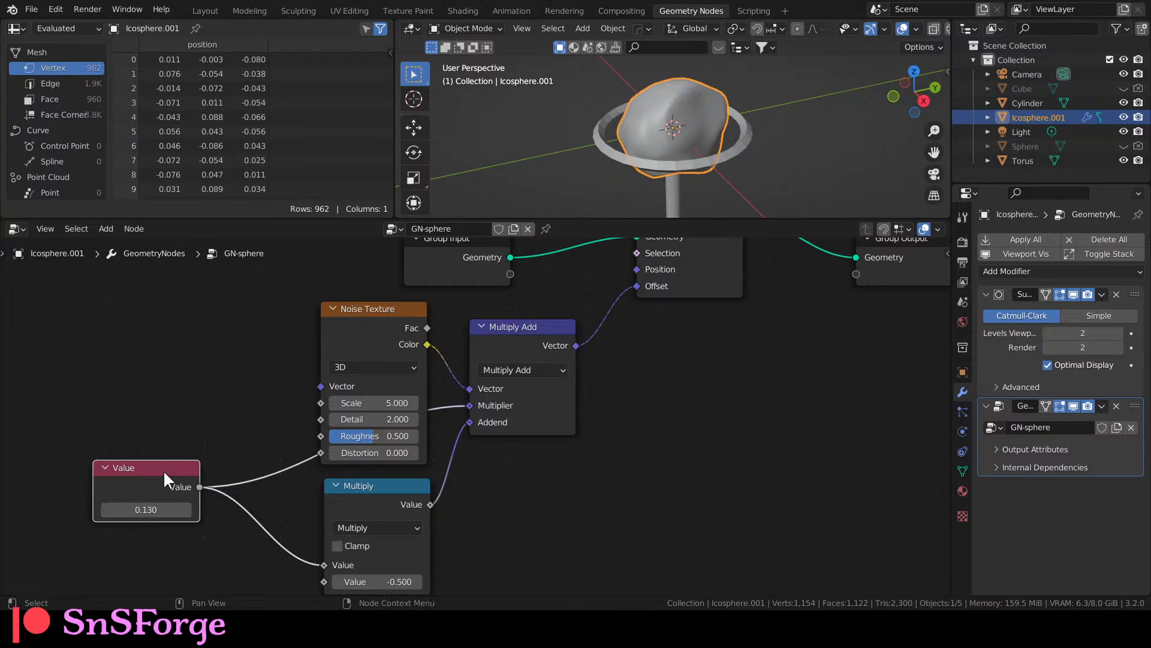
Label the Value node "Noise Amount".
key(F2)
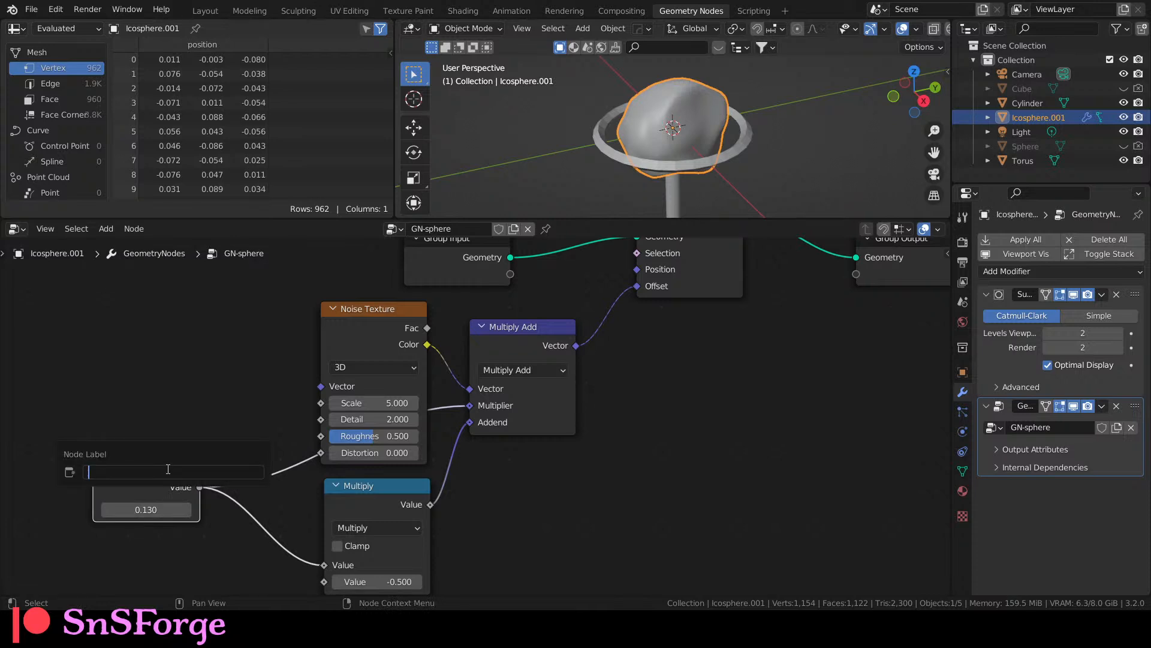
text(Noise LAmount)
key(Return)
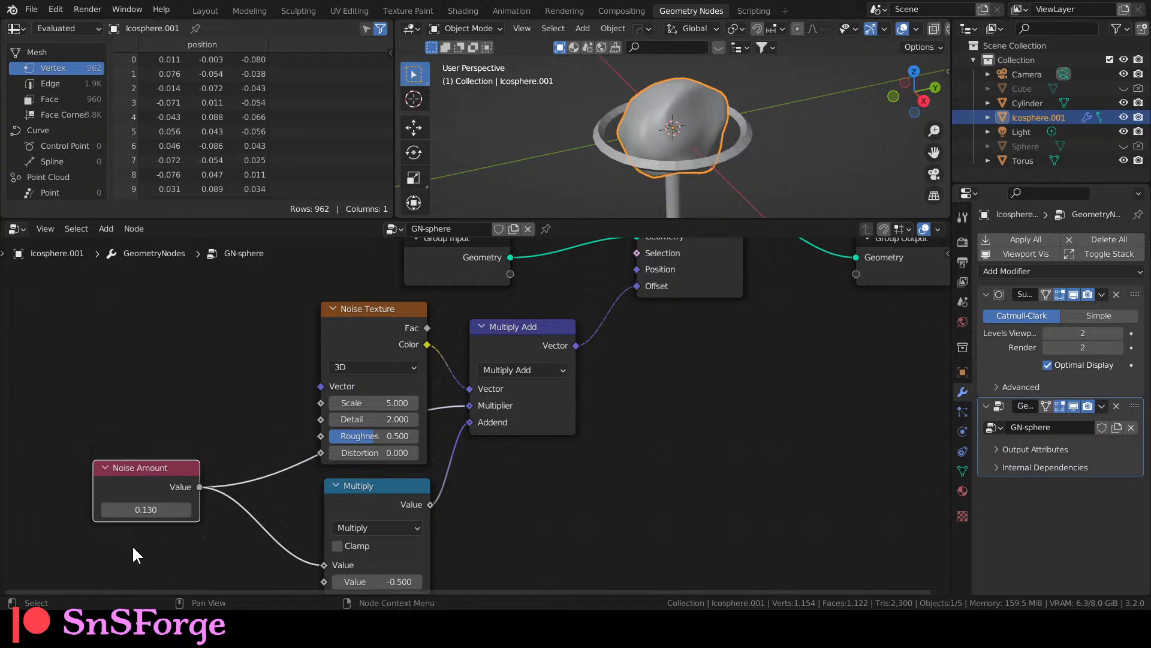
Enlarge the node editor, move the Group Input closer to Set Position, and place a duplicate of it above the Noise Amount node.
scroll(218, 372, up, 1)
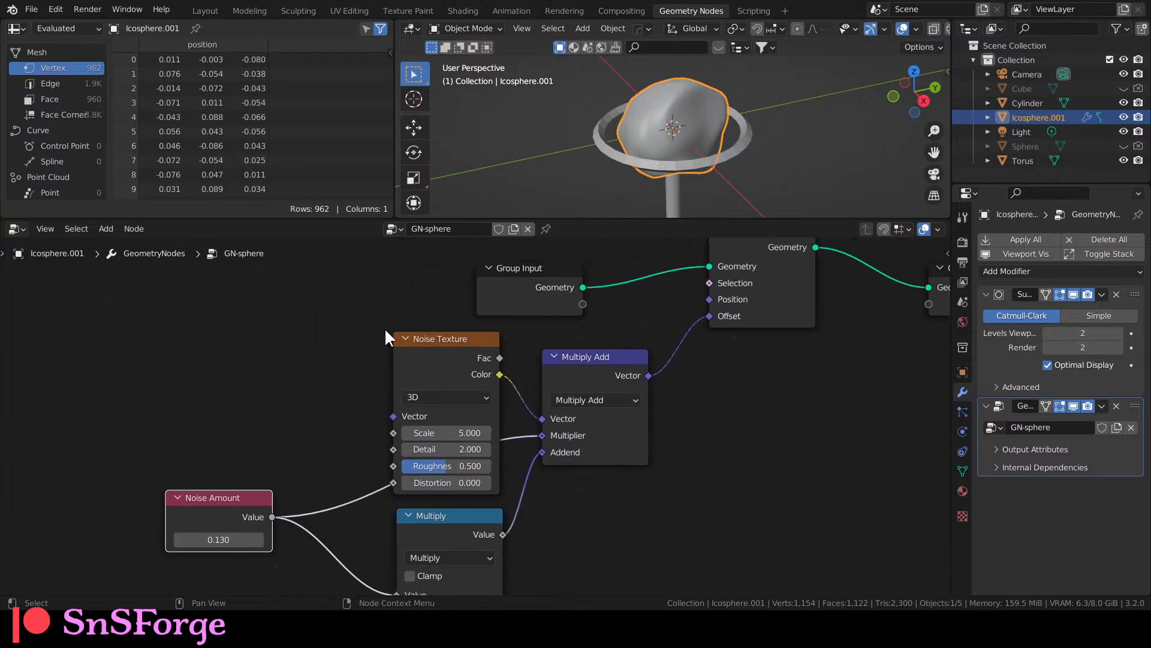
drag(475, 219, 475, 141)
middle_drag(328, 331, 330, 344)
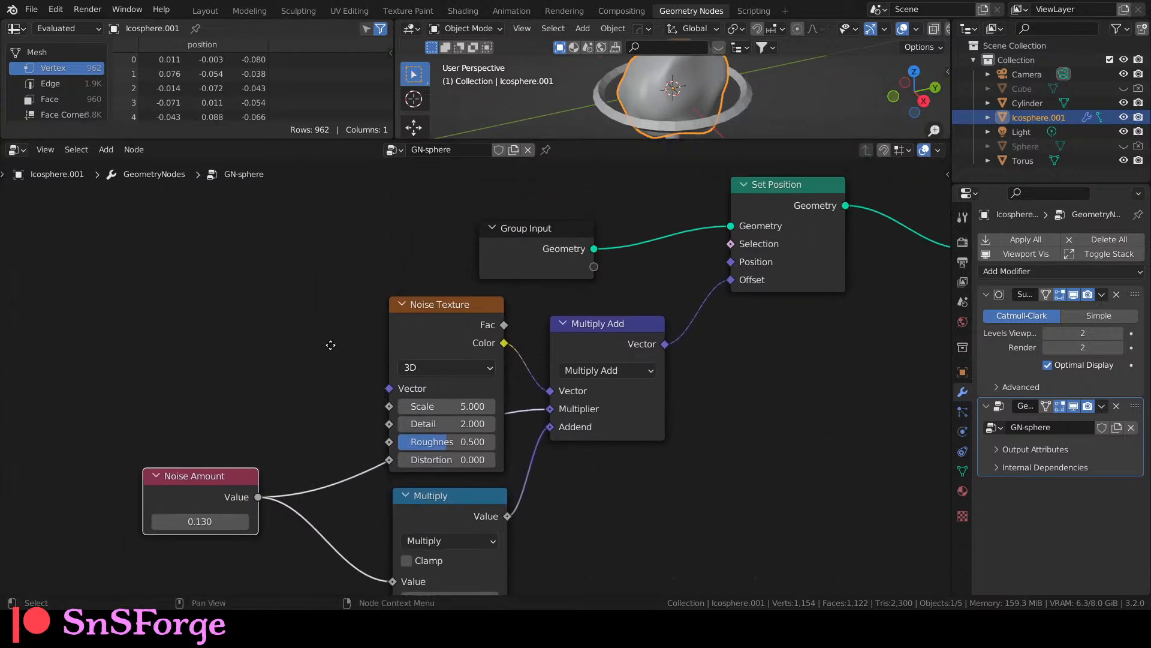
drag(513, 233, 595, 203)
key(shift+d)
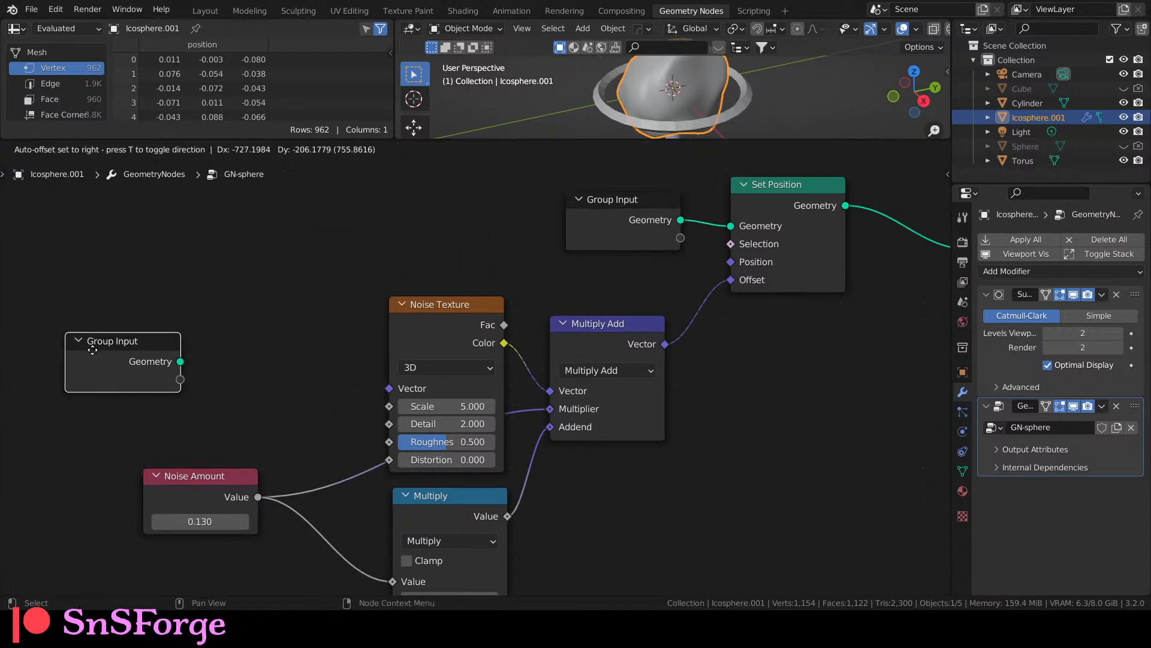
click(178, 401)
drag(218, 476, 235, 470)
drag(224, 405, 187, 380)
drag(275, 491, 289, 445)
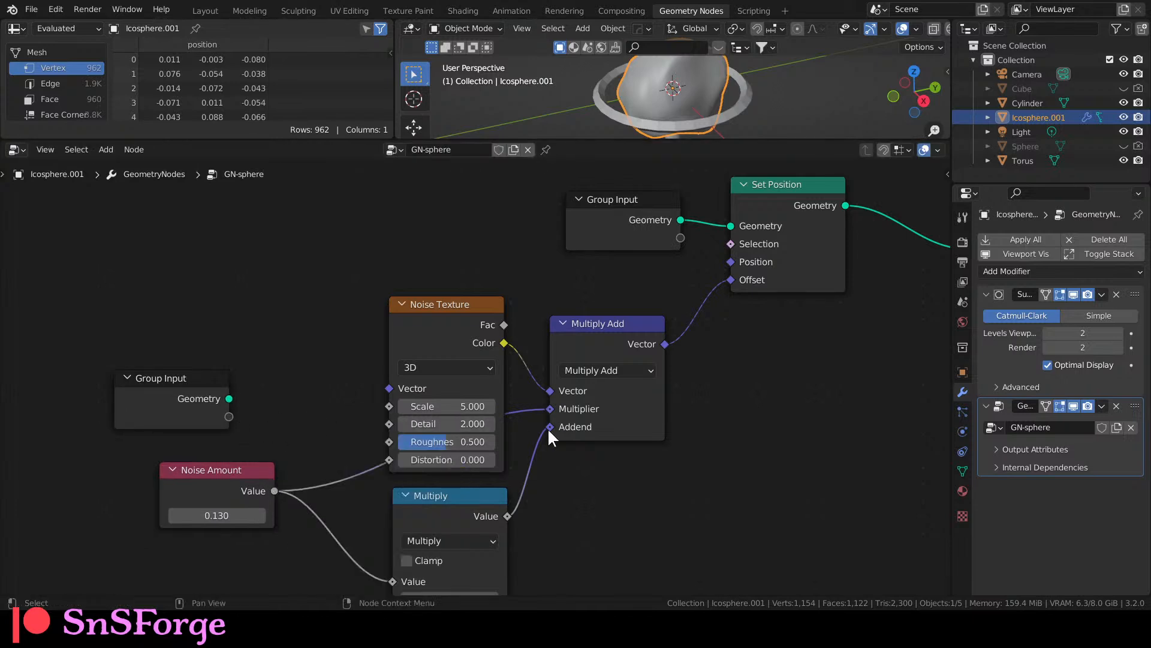
Expose the Multiply Add Multiplier through the duplicated Group Input, feed it into Multiply's first value too, and delete the Noise Amount node.
drag(550, 411, 271, 477)
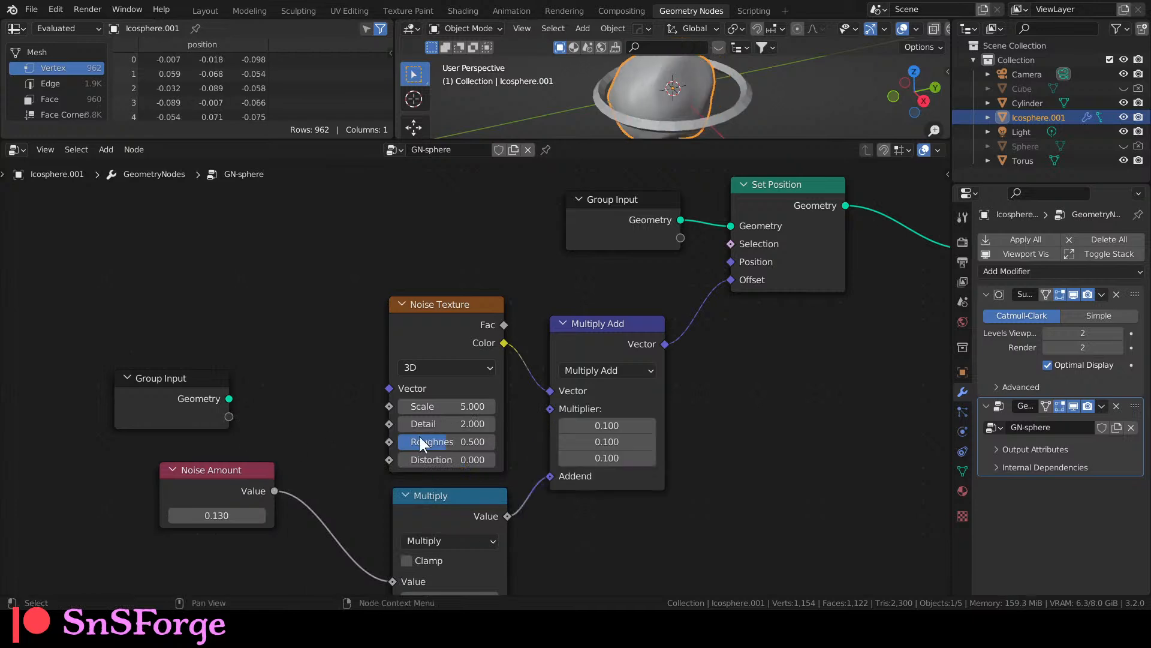
drag(550, 408, 230, 416)
drag(392, 579, 230, 471)
drag(229, 416, 392, 424)
drag(233, 317, 229, 392)
key(x)
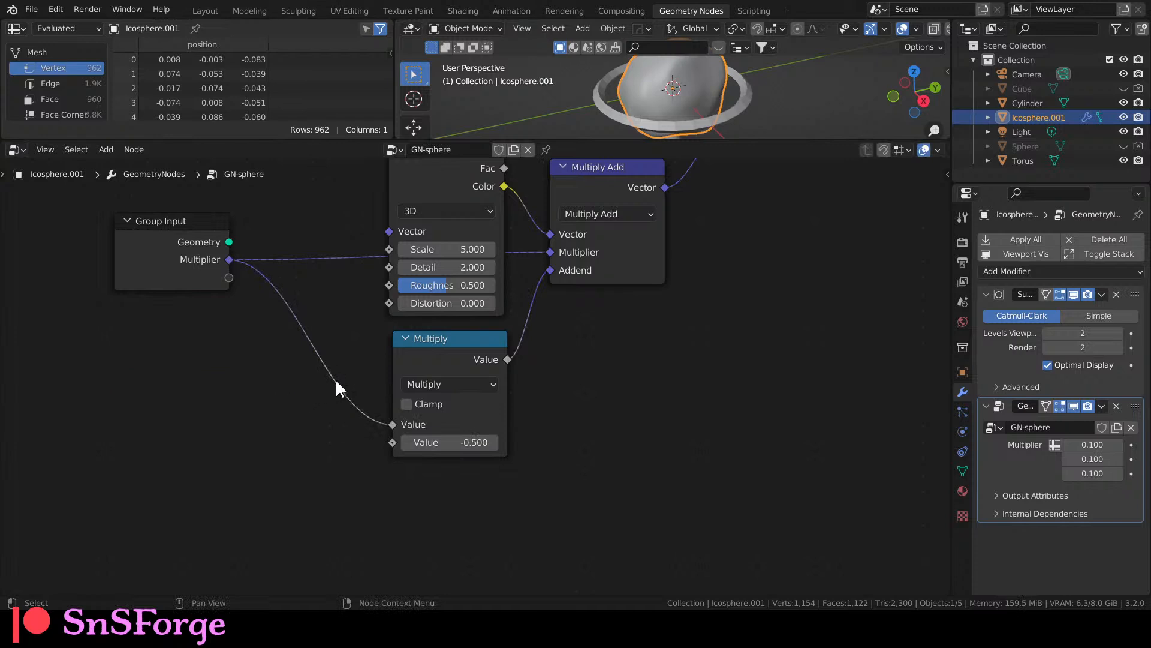
Rename the node group's Multiplier input to "Noise Amt".
scroll(438, 378, up, 4)
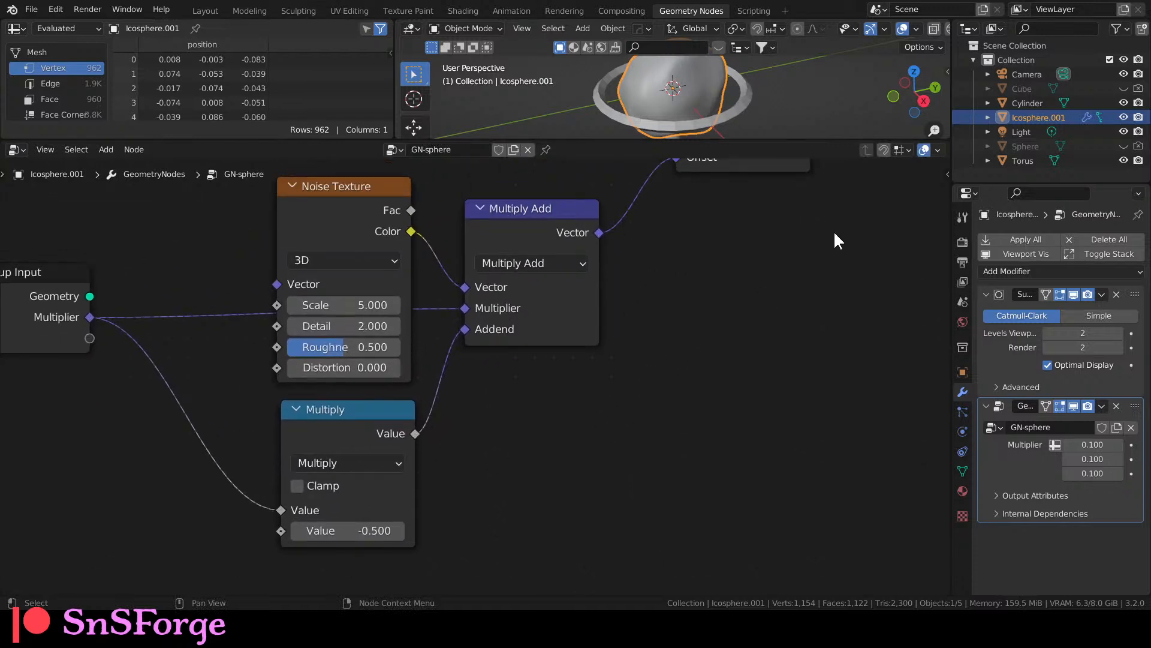
key(n)
click(942, 240)
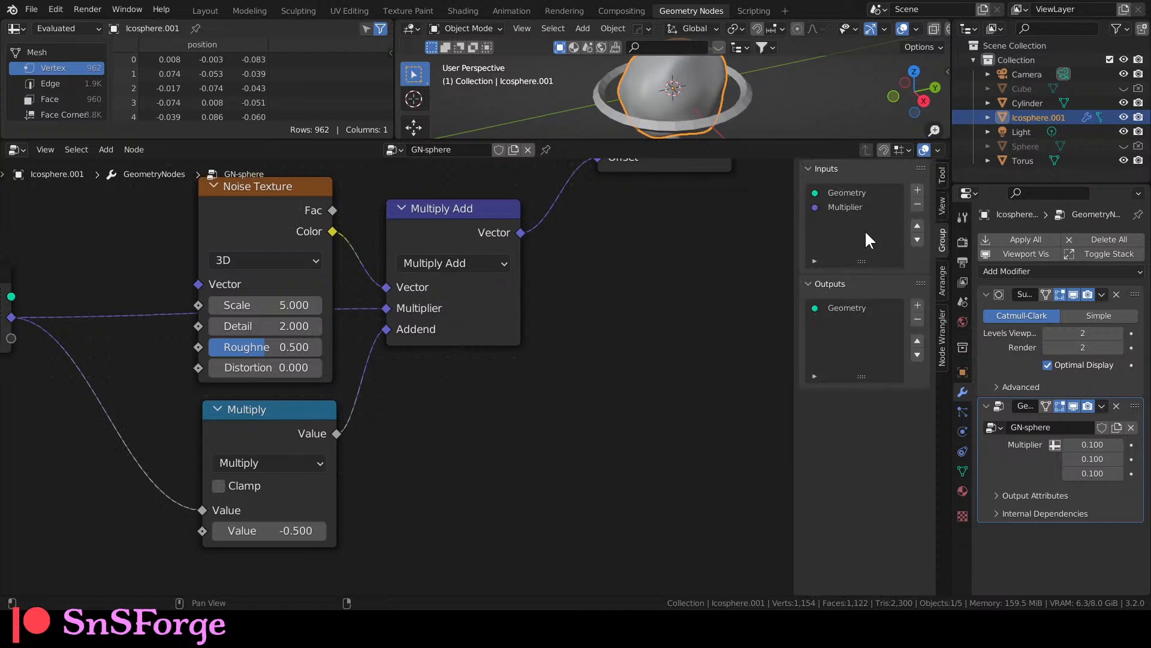
click(854, 207)
click(895, 295)
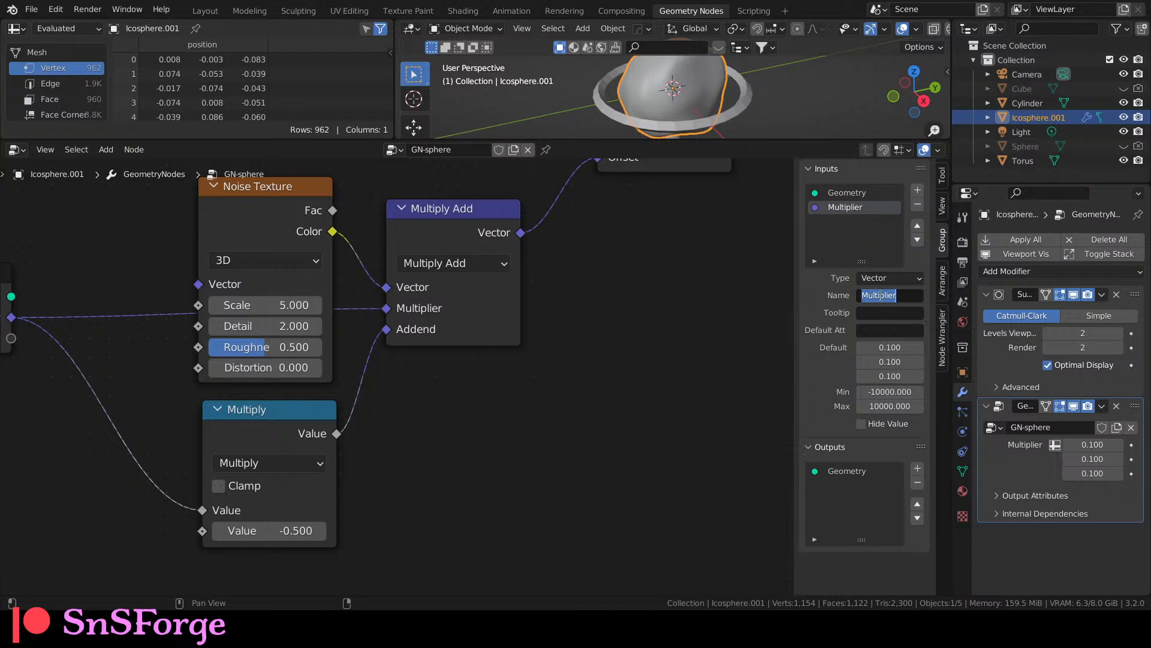
text(No)
key(BackSpace)
text(Amt)
key(Return)
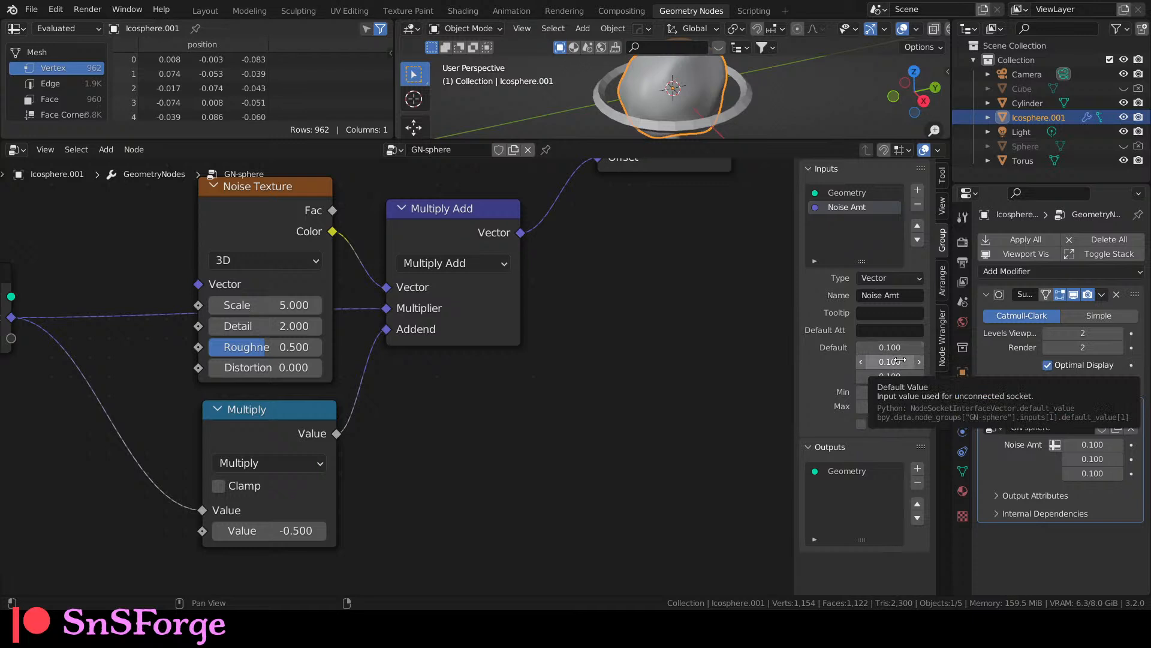
Set the vector Noise Amt input's minimum to 0 and maximum to 1.
click(900, 361)
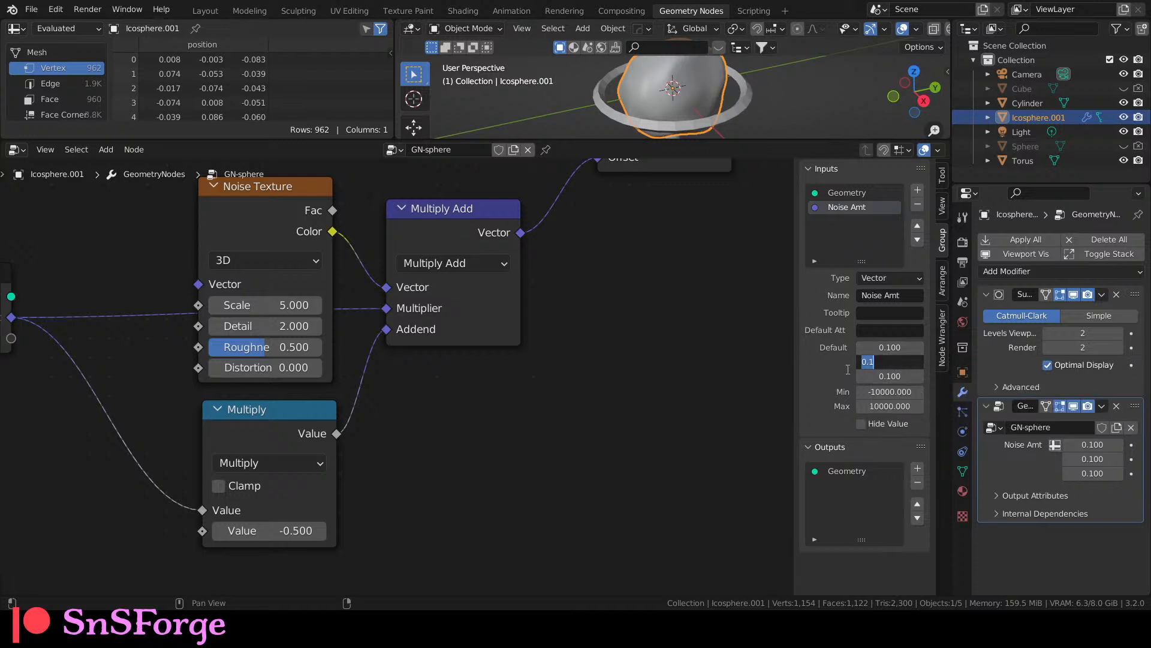
key(Return)
click(875, 391)
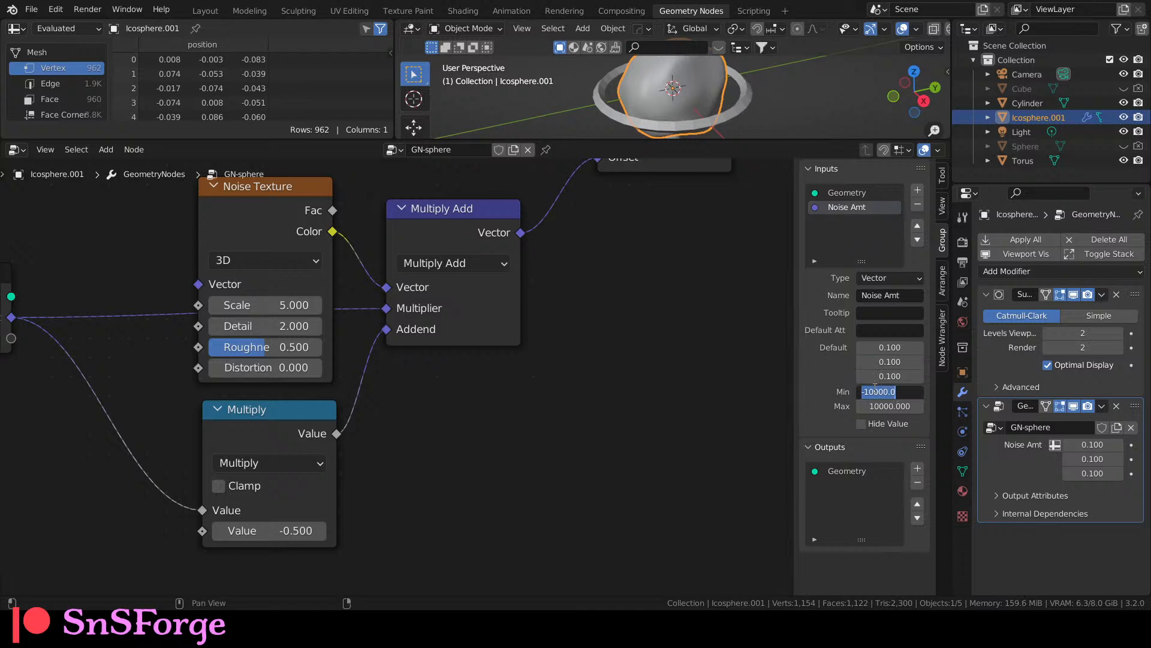
text(0)
key(Return)
click(879, 403)
text(1)
key(Return)
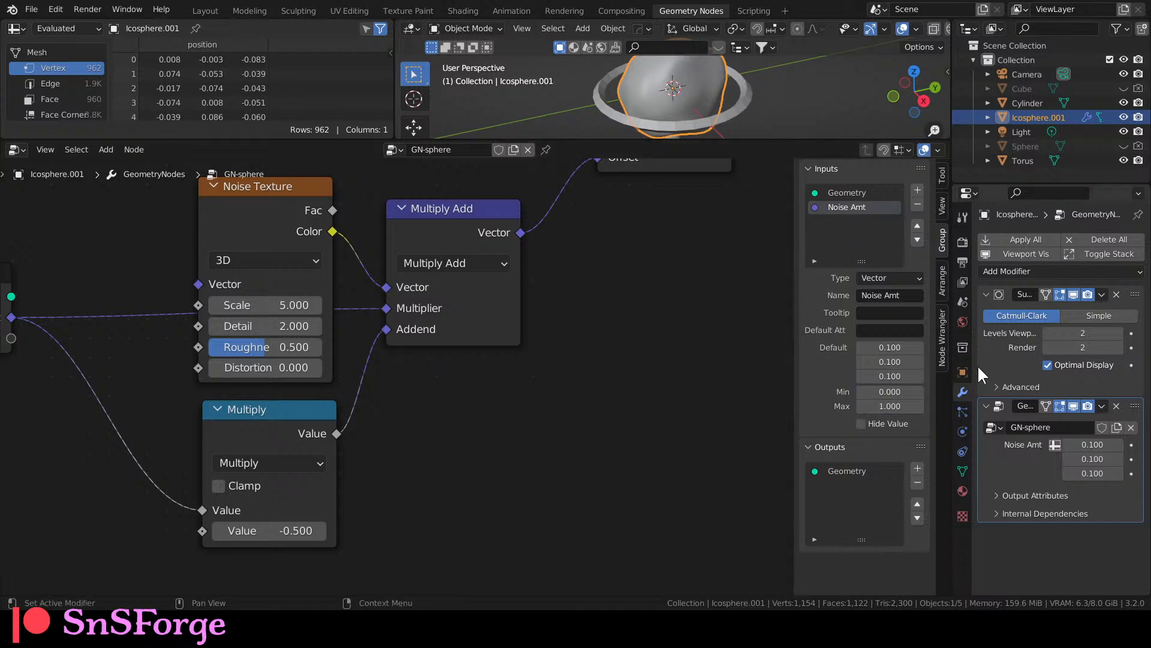
Cut both Noise Amt links from the Group Input and remove the vector Noise Amt input from the node group.
middle_drag(439, 446, 451, 472)
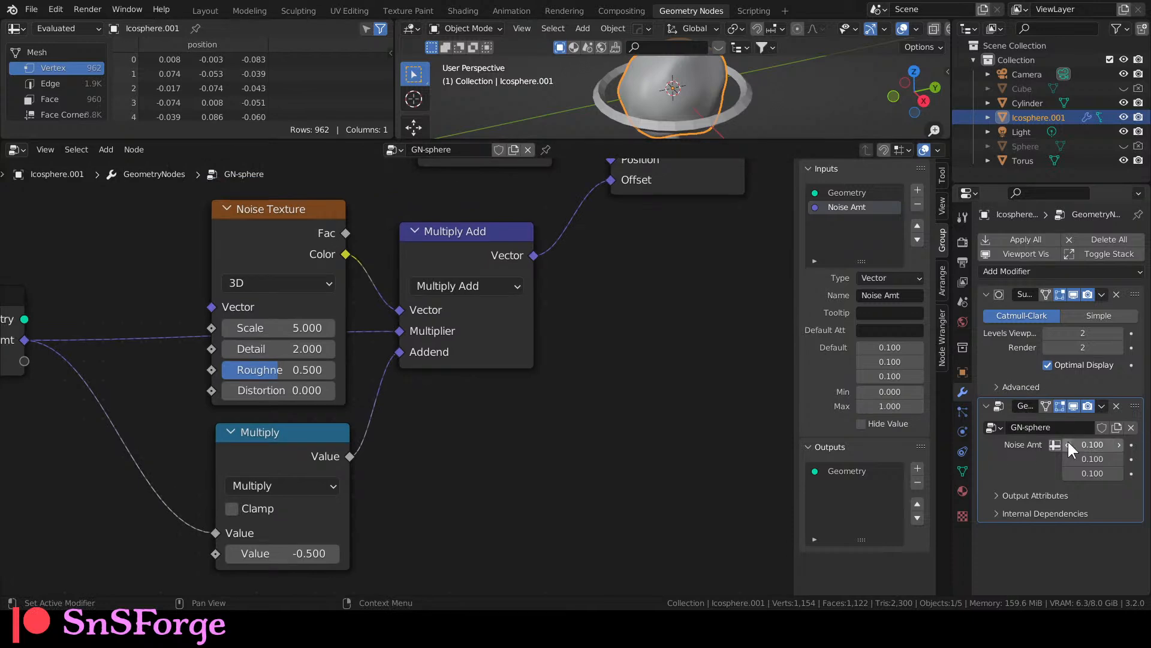
middle_drag(499, 465, 571, 474)
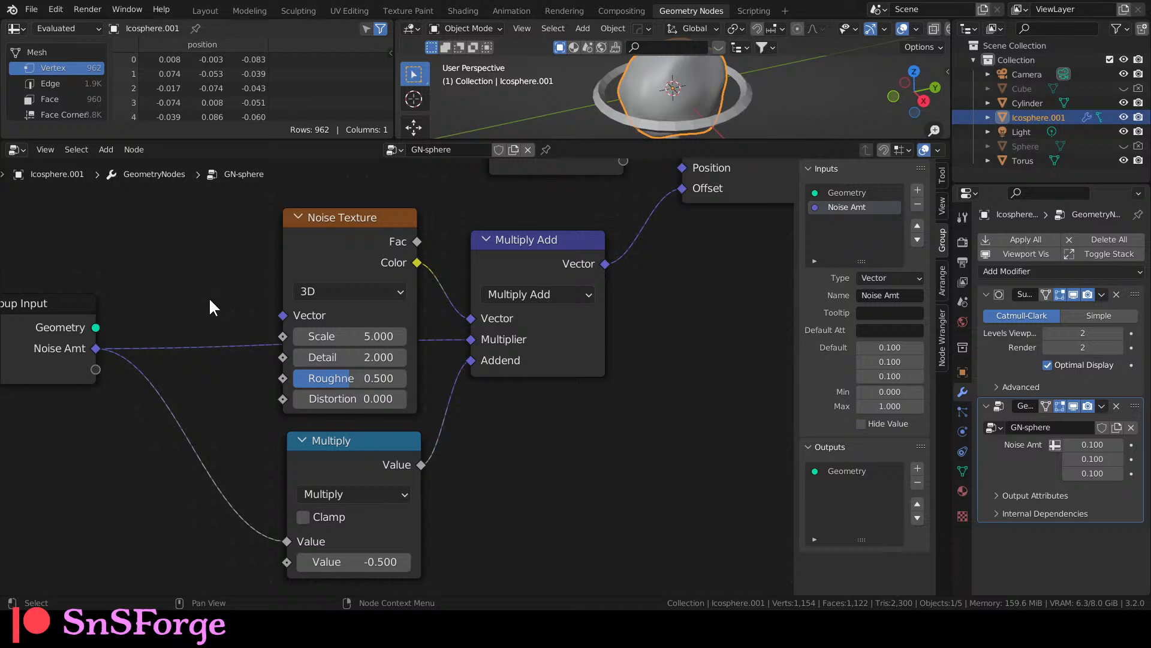
shift+right_drag(174, 321, 114, 419)
key(x)
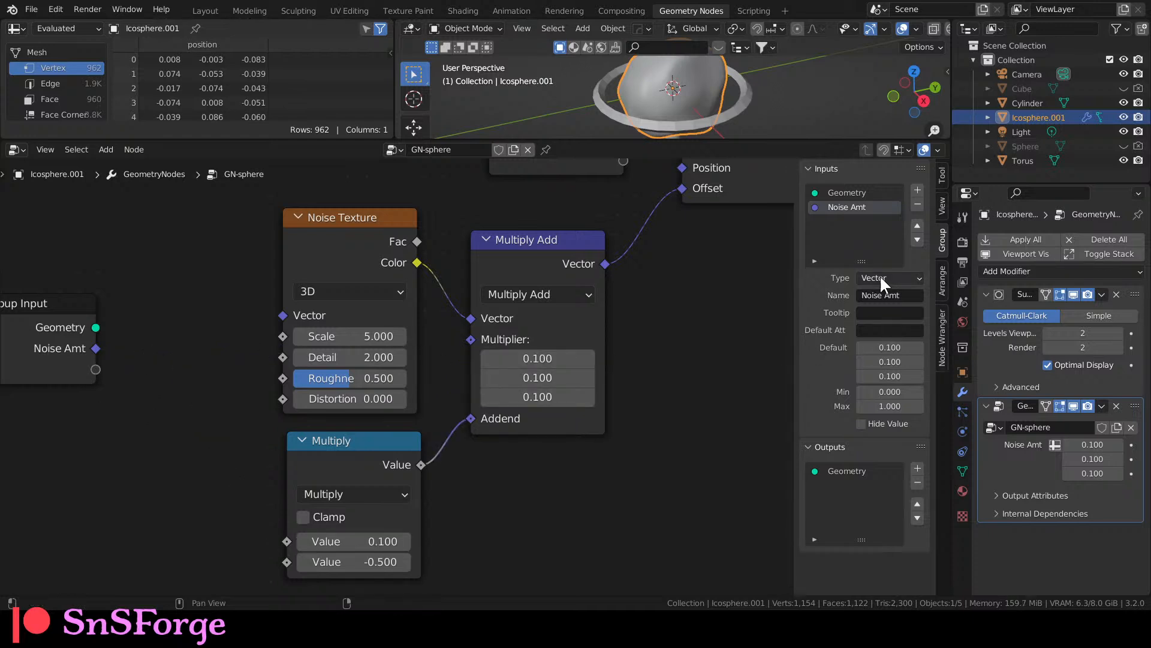
click(917, 204)
Expose Multiply's first value as a Float group input, link it to Multiply Add's Multiplier, and name it "Noise Amt".
drag(288, 541, 96, 347)
drag(471, 339, 95, 347)
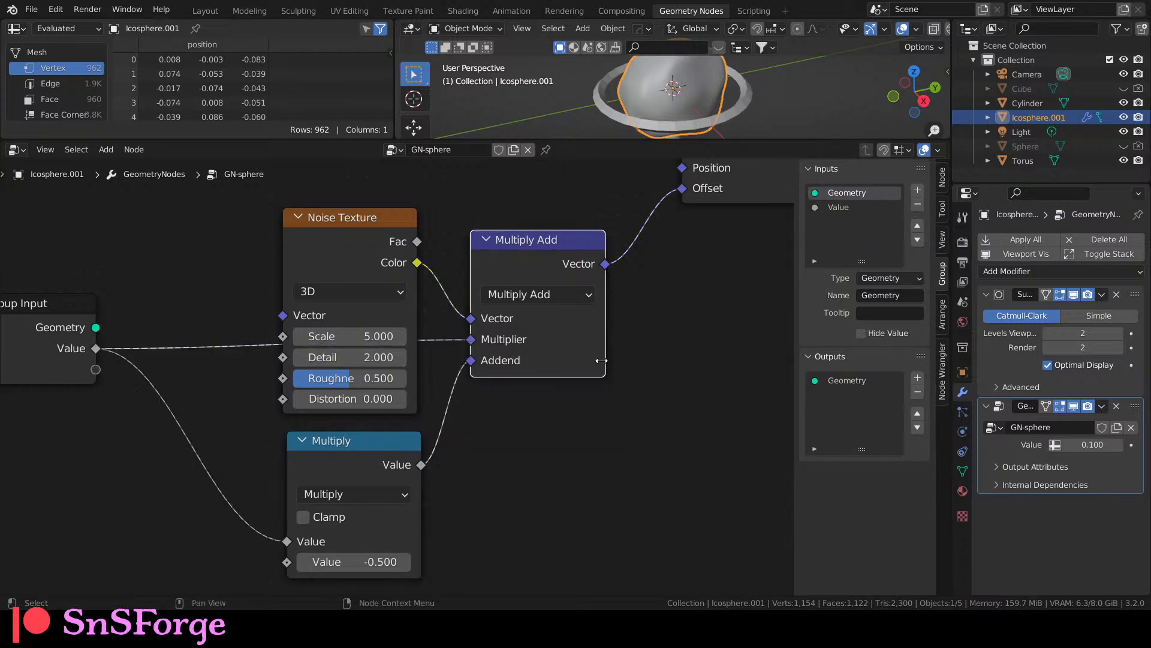
click(839, 206)
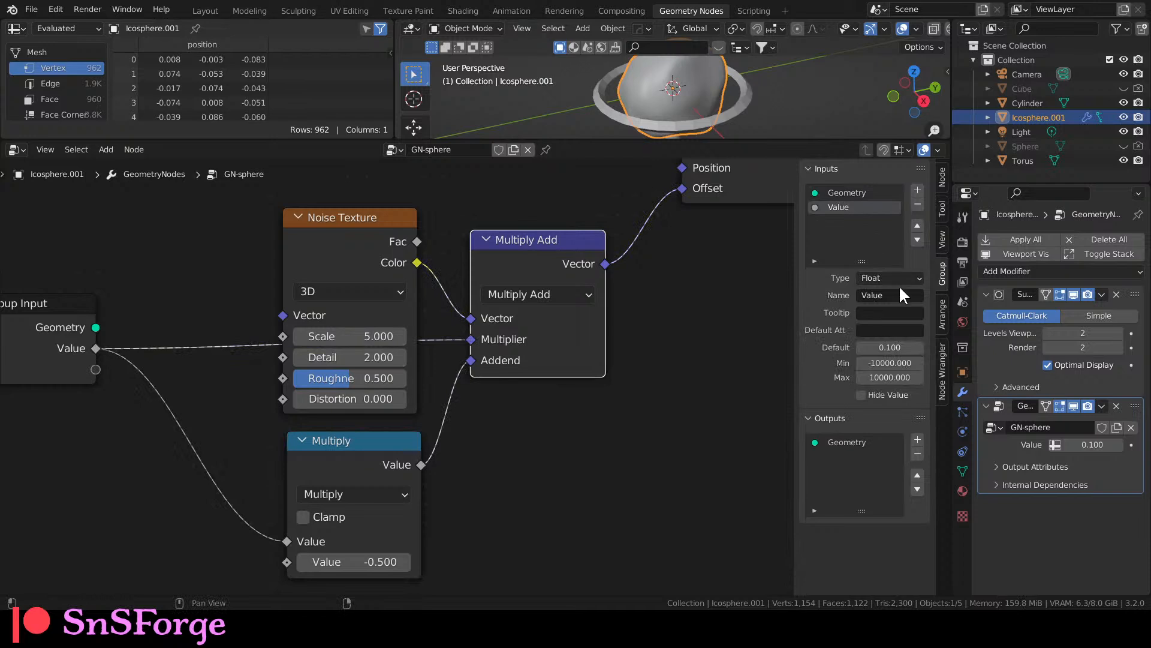
click(920, 278)
click(923, 274)
text(Noise Amt)
key(Return)
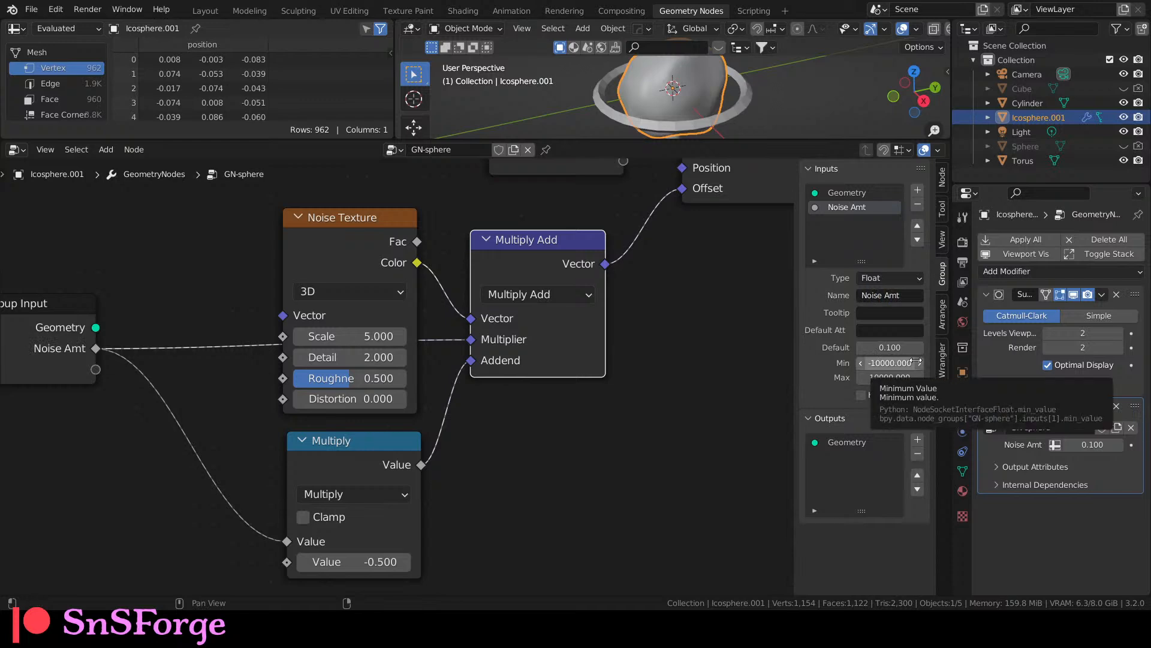
Try raising Noise Amt to 2.37 in the GN-sphere modifier.
click(1091, 376)
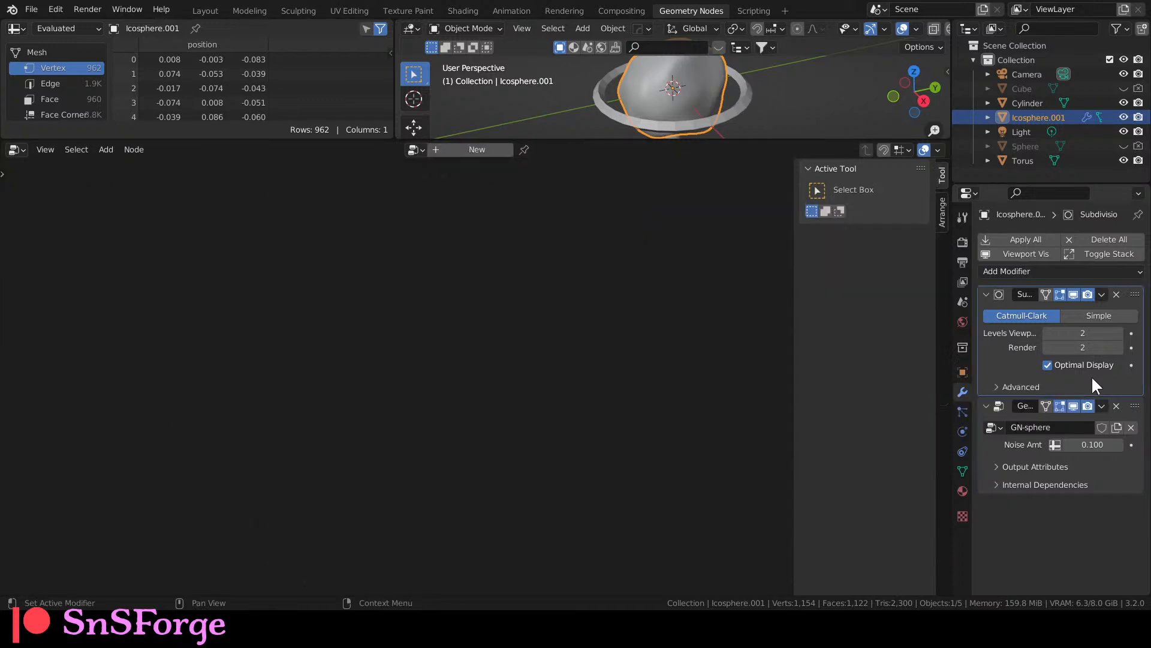
click(1098, 467)
mouse_move(1092, 444)
mouse_down()
mouse_move(1037, 444)
mouse_move(1133, 444)
mouse_move(1086, 444)
mouse_up()
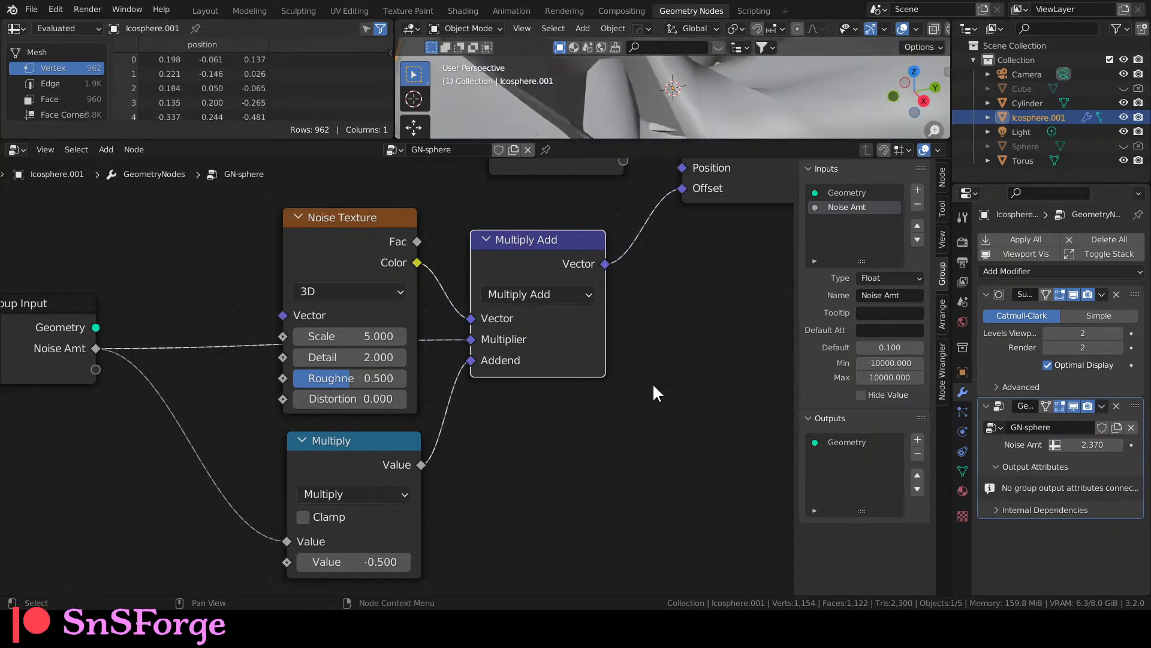
Limit the Float Noise Amt input to a minimum of 0 and a maximum of 1.
click(897, 362)
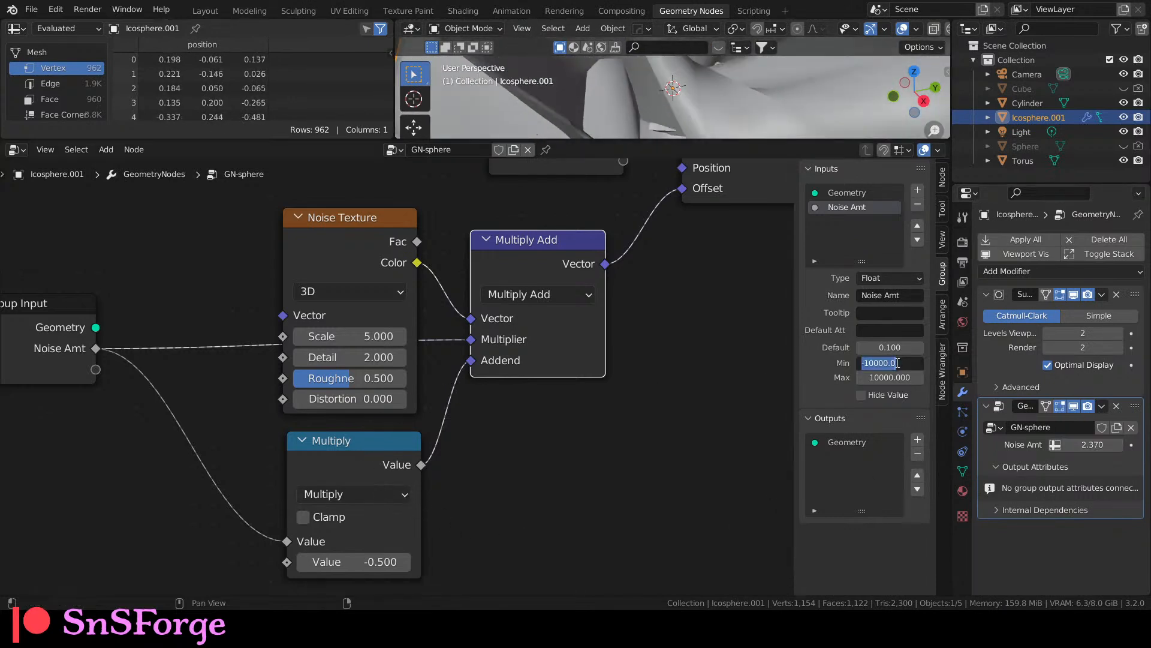
text(0)
key(Return)
click(901, 376)
text(1)
key(Return)
Enlarge the 3D viewport, test different Noise Amt values on the sphere, and set Noise Amt to 0.1.
drag(1103, 445, 1062, 445)
drag(739, 140, 763, 291)
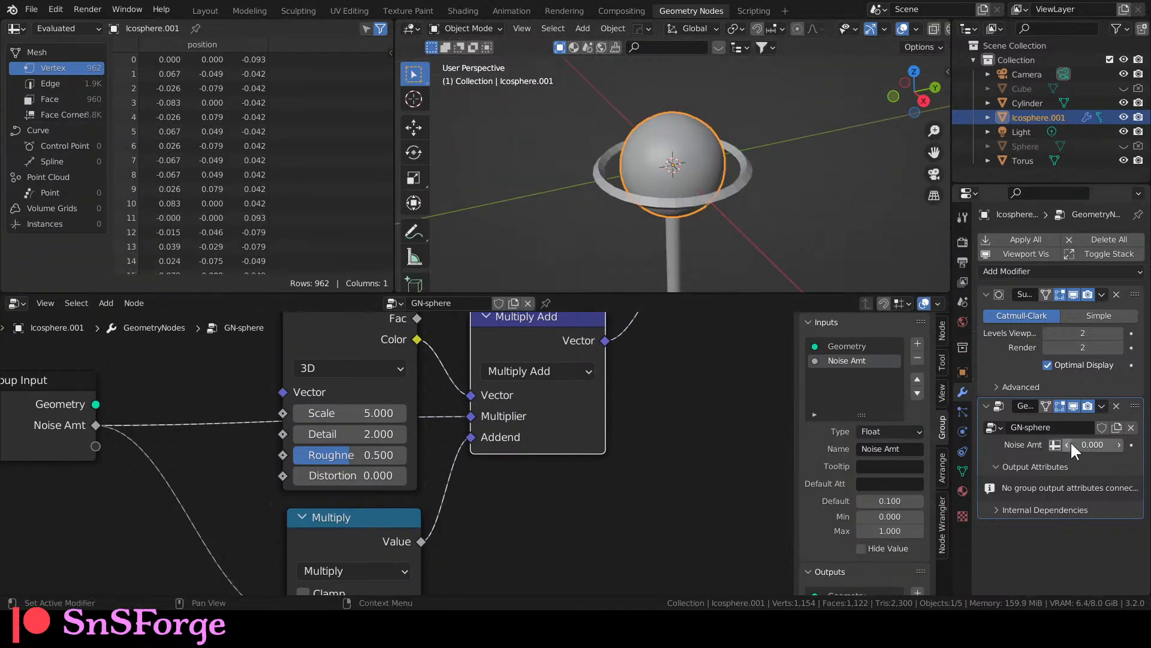
drag(1070, 444, 1109, 444)
middle_drag(740, 210, 798, 144)
drag(1092, 445, 1059, 445)
click(1098, 444)
text(0.1)
key(Return)
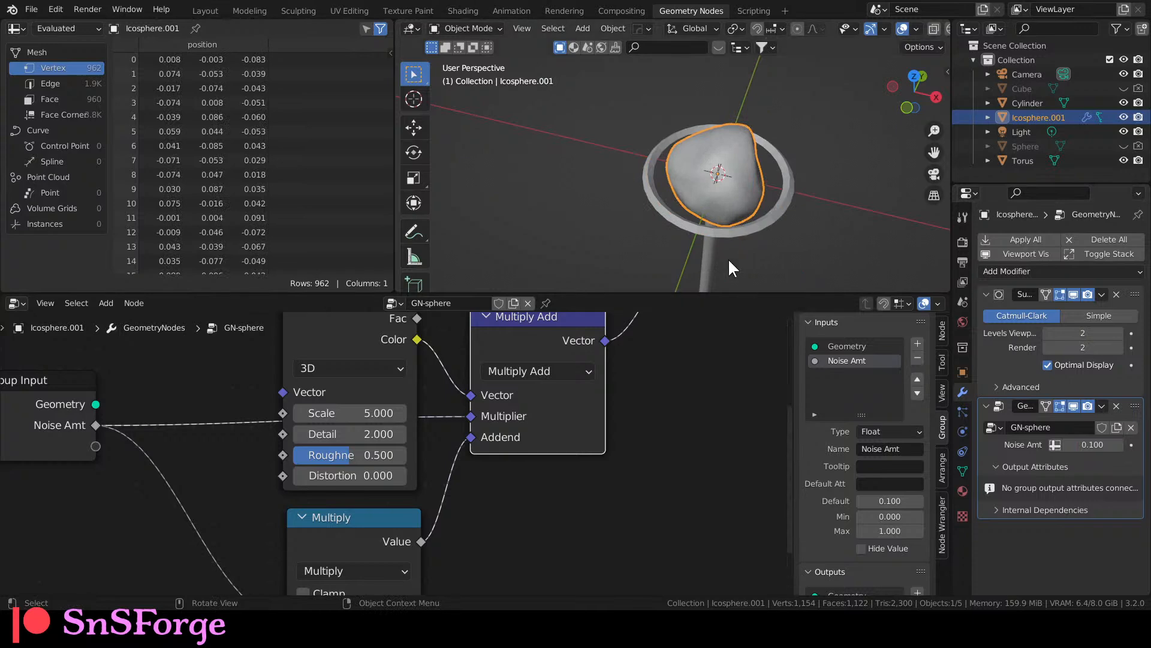
Switch the Noise Texture to 4D and set its W value to 42.3.
scroll(738, 258, up, 5)
middle_drag(567, 531, 601, 544)
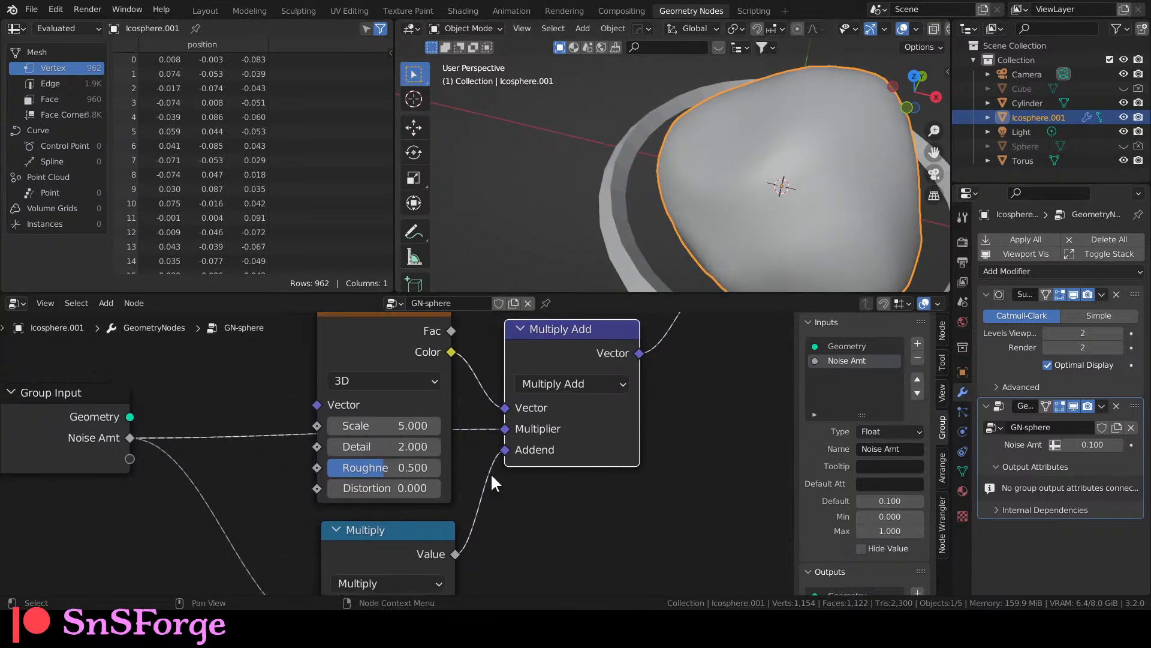
click(394, 382)
click(382, 464)
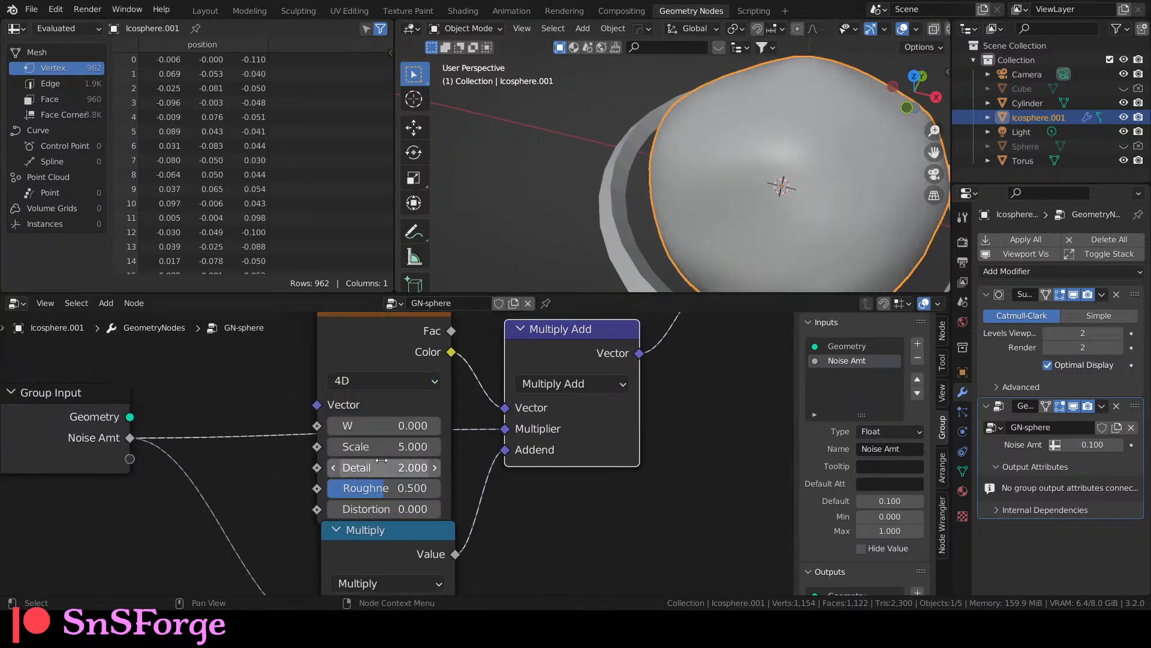
drag(384, 425, 470, 425)
scroll(815, 233, down, 4)
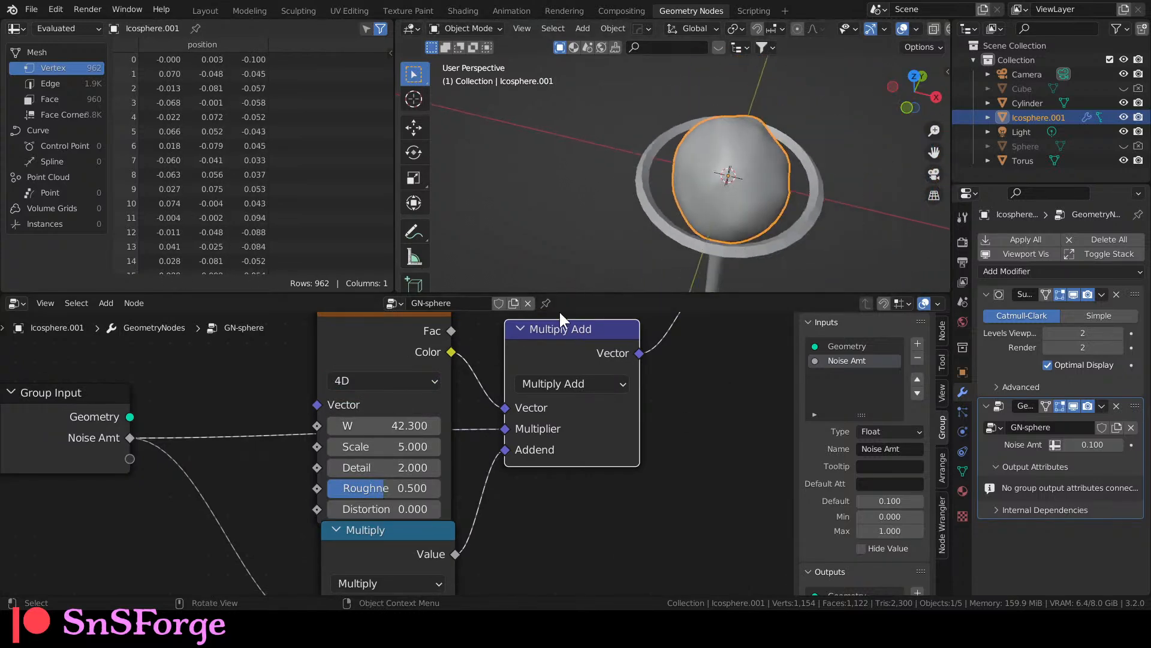
Expose the Noise Texture's W value as a new group input on the duplicated Group Input node.
scroll(617, 449, down, 5)
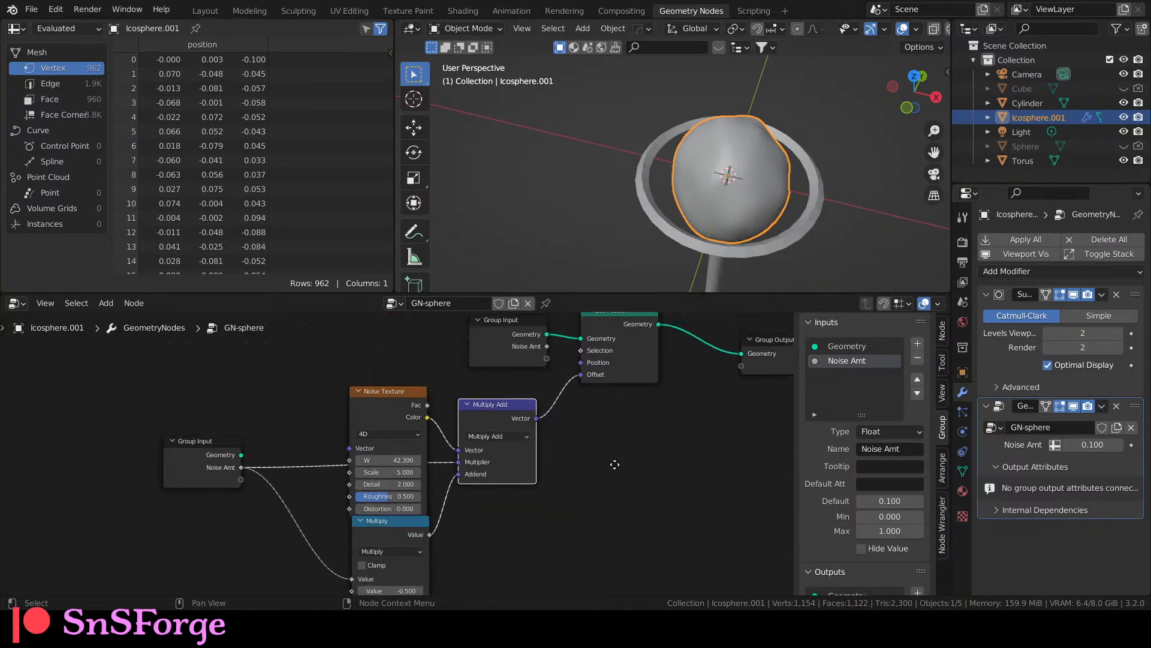
scroll(679, 205, up, 3)
middle_drag(473, 457, 442, 434)
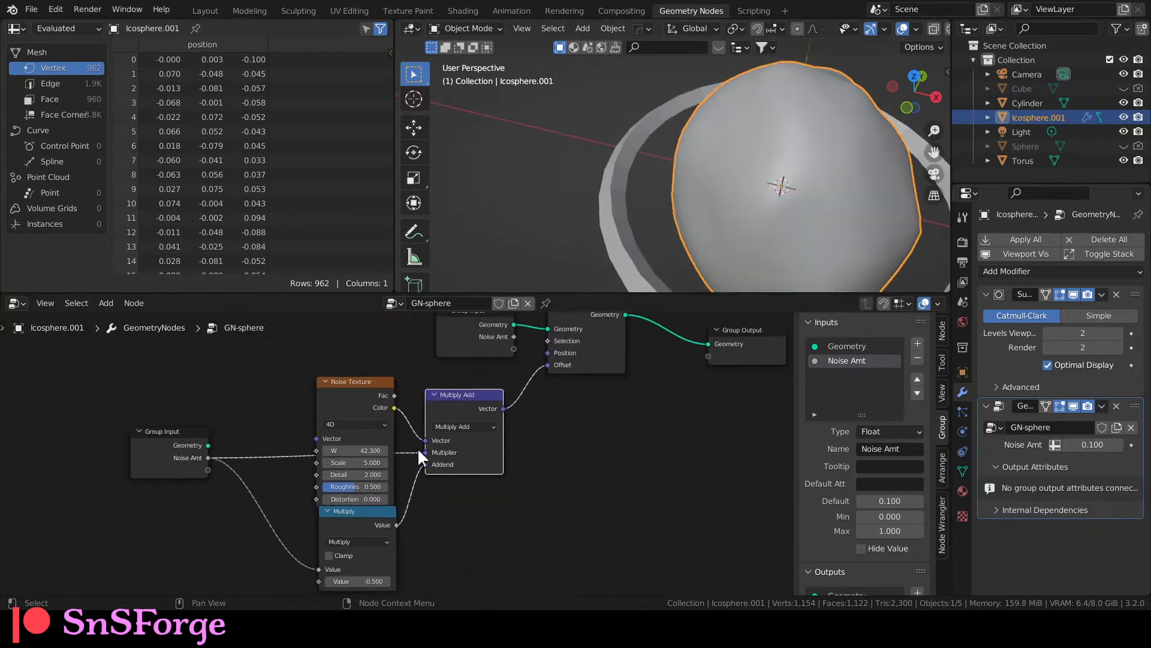
scroll(286, 460, up, 2)
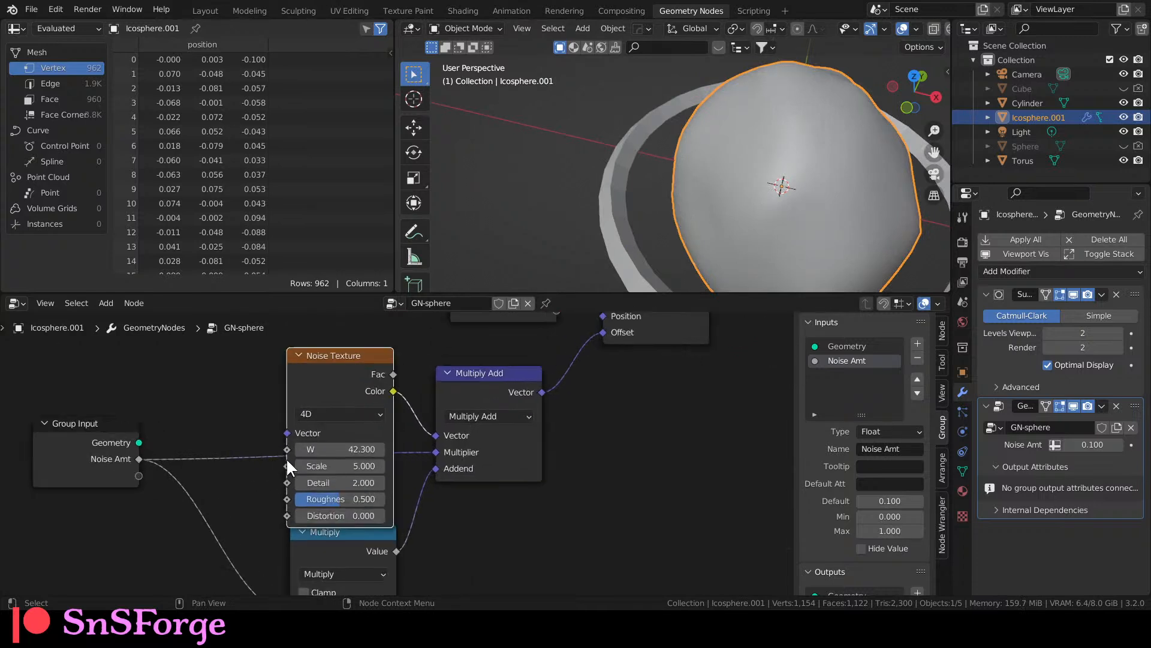
drag(286, 449, 140, 476)
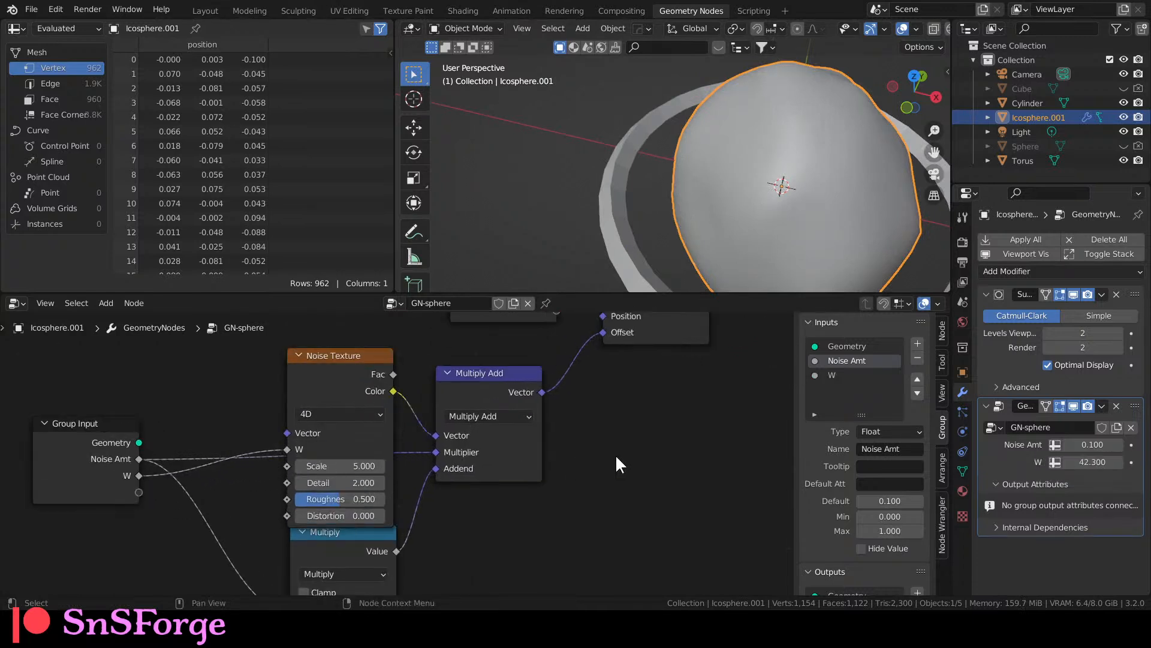
Drive the modifier's W input with the current frame number and play the animation.
click(1078, 459)
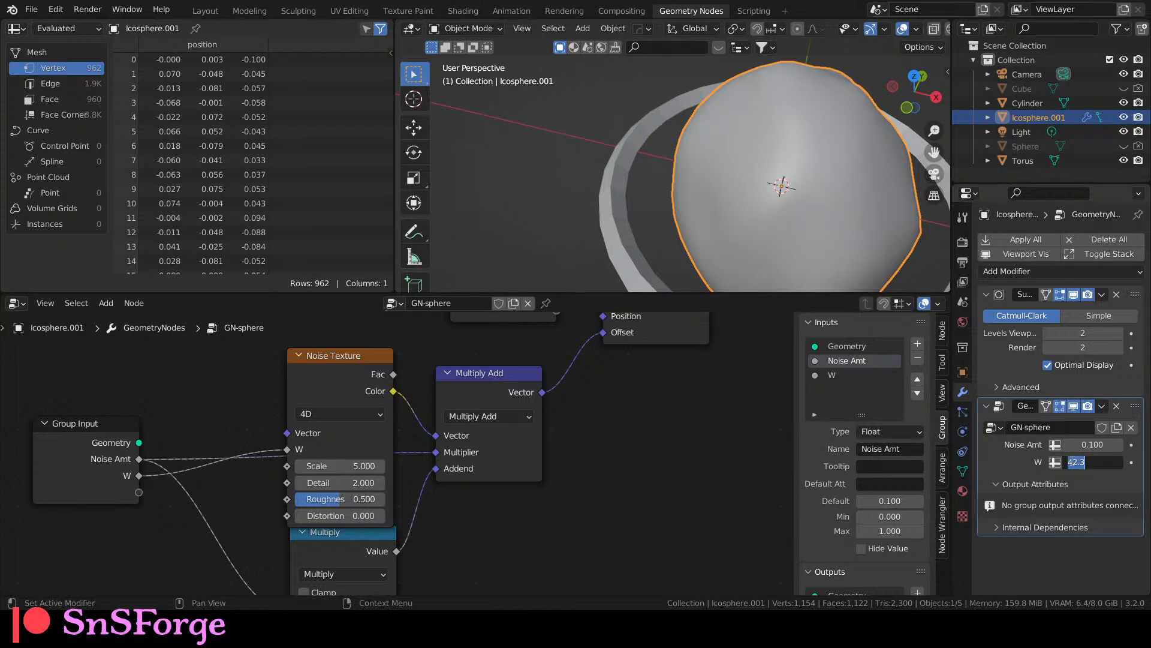
text(1)
key(Return)
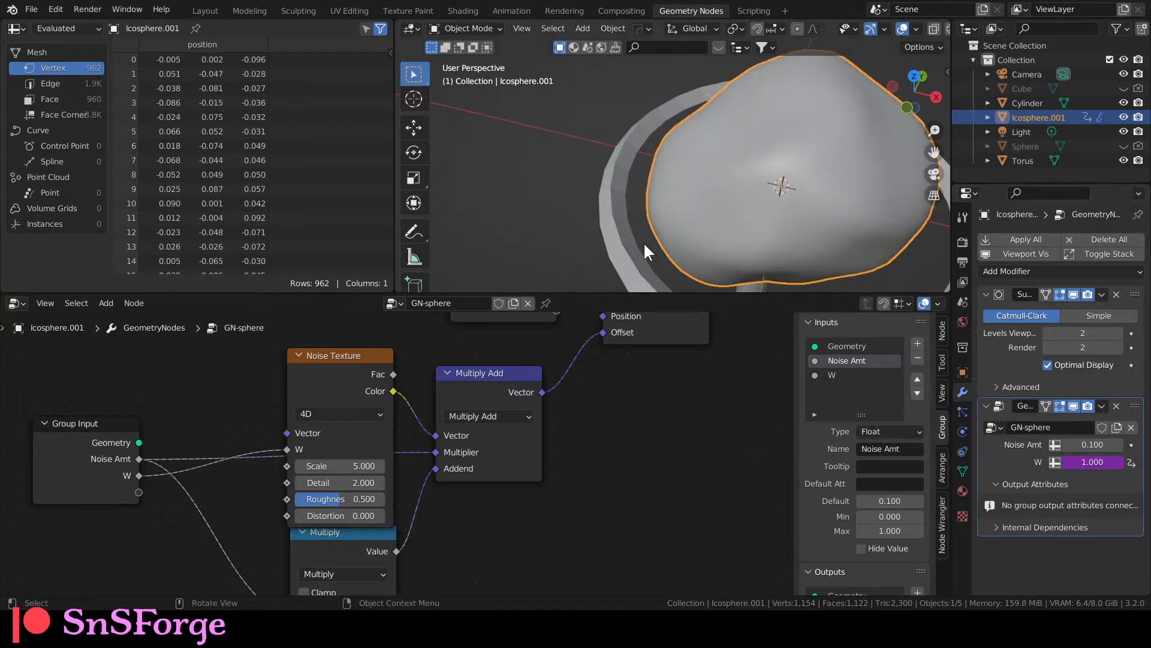
key(space)
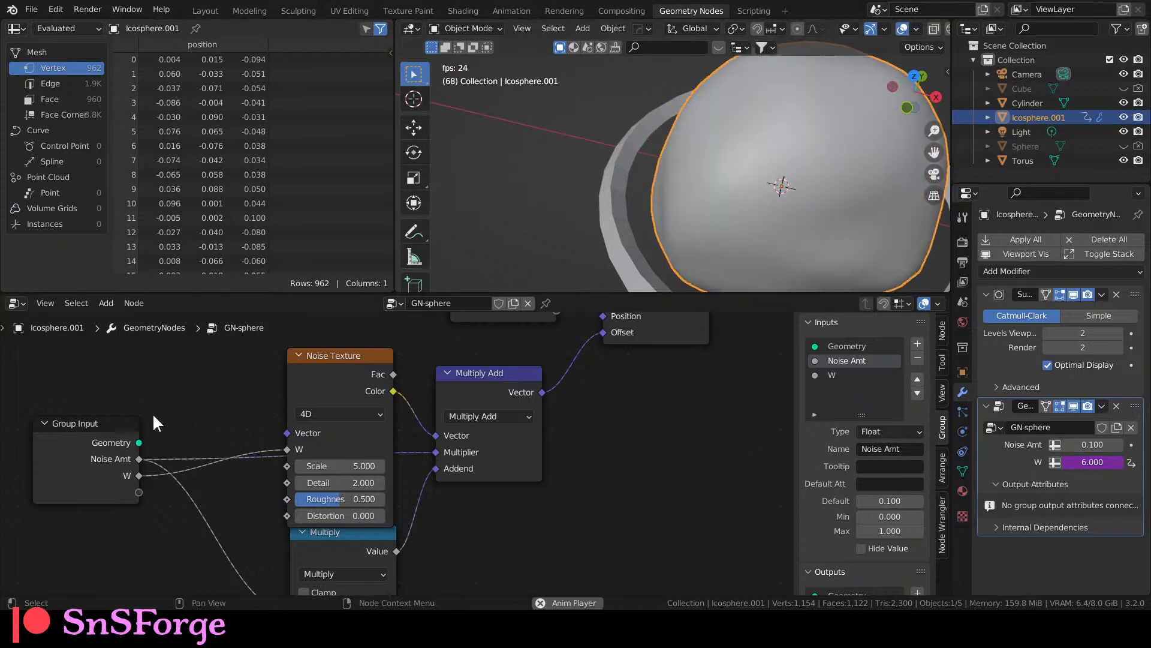
Move the duplicated Group Input node higher and place the Multiply node clear of the Noise Texture node.
drag(89, 426, 81, 388)
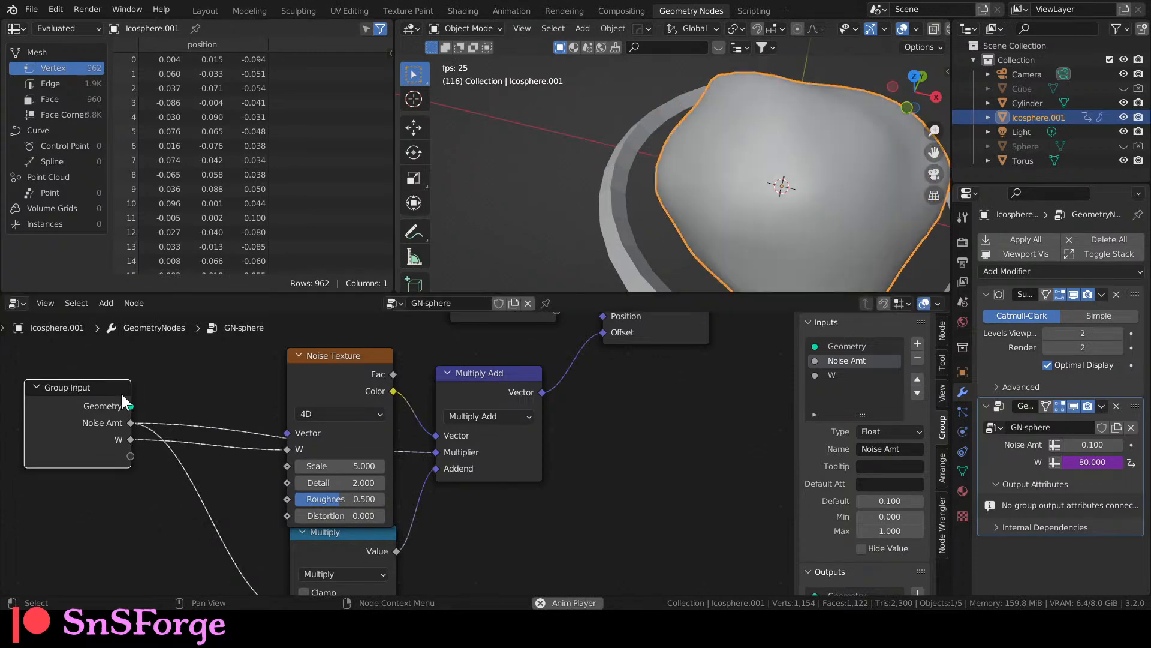
scroll(455, 448, down, 4)
drag(344, 513, 340, 518)
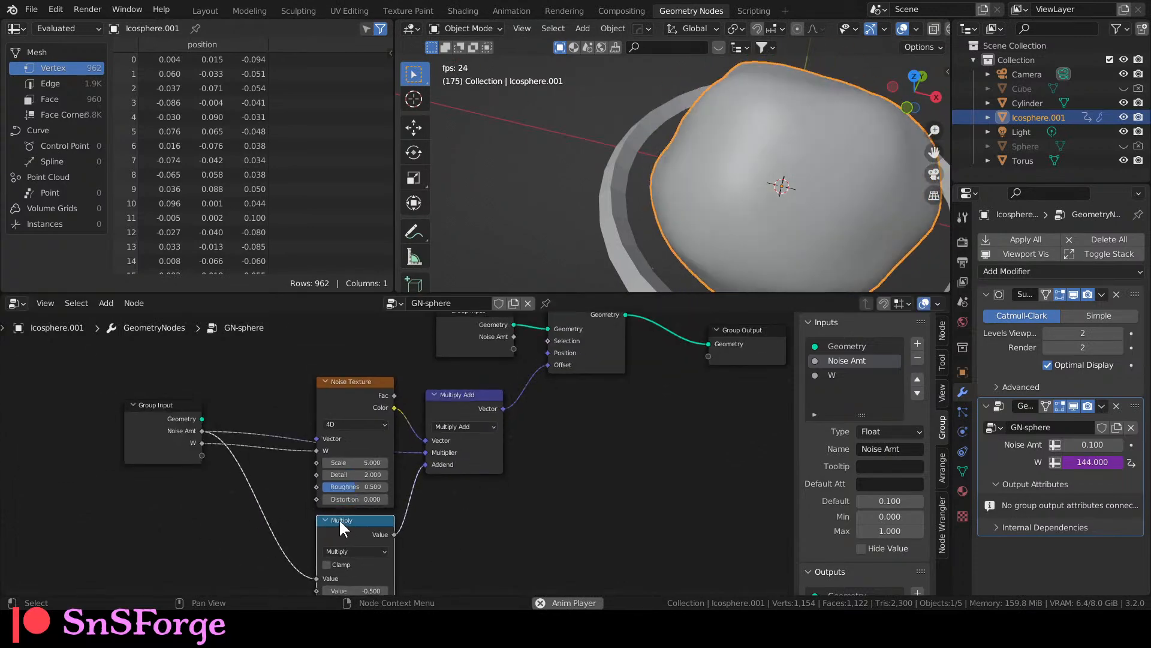
Disconnect W from the Noise Texture and remove the W input from the node group.
click(283, 458)
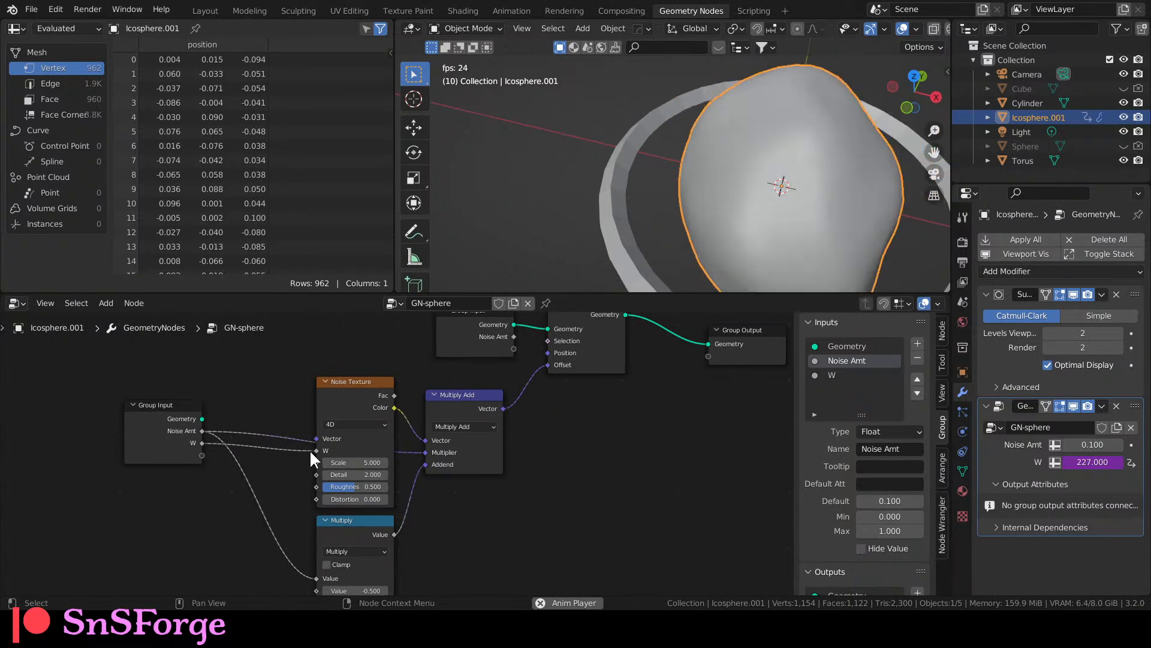
drag(311, 449, 286, 465)
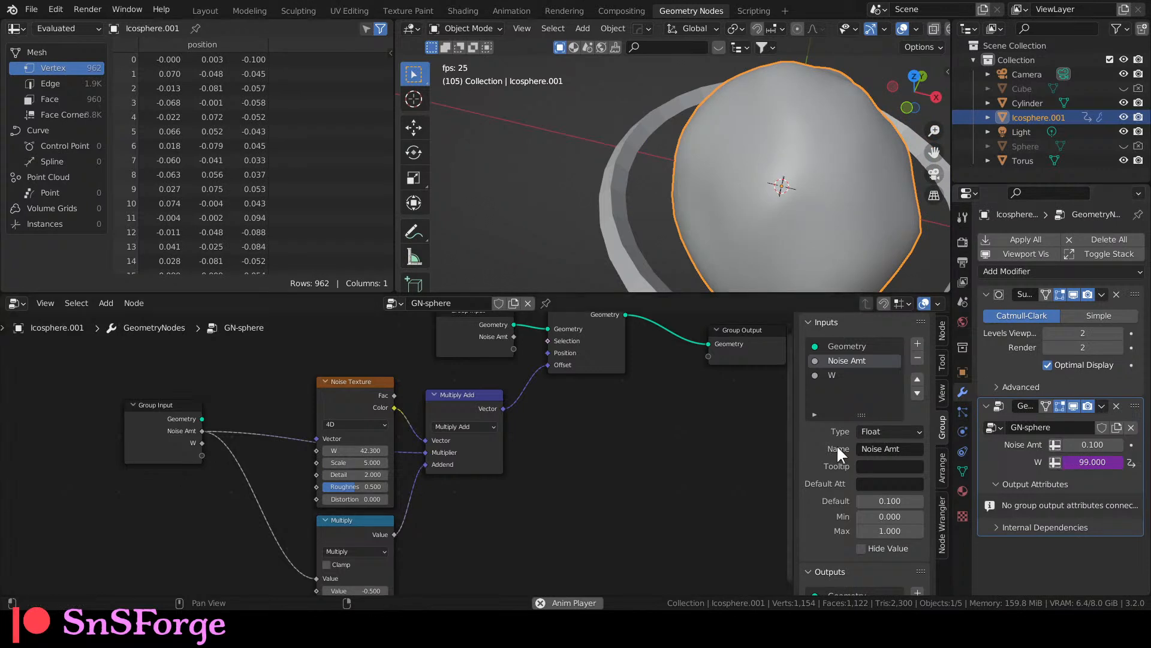
click(832, 375)
click(912, 358)
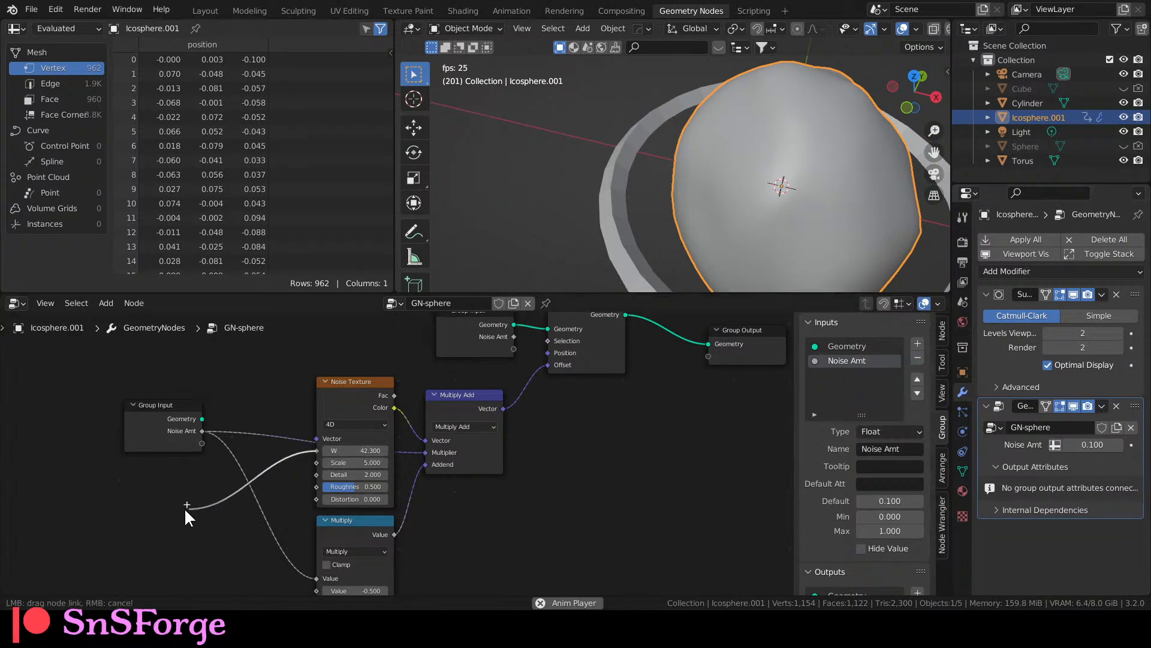
Add a Scene Time node below the duplicated Group Input with its Seconds output feeding the Noise Texture's W.
drag(186, 508, 185, 510)
text(s)
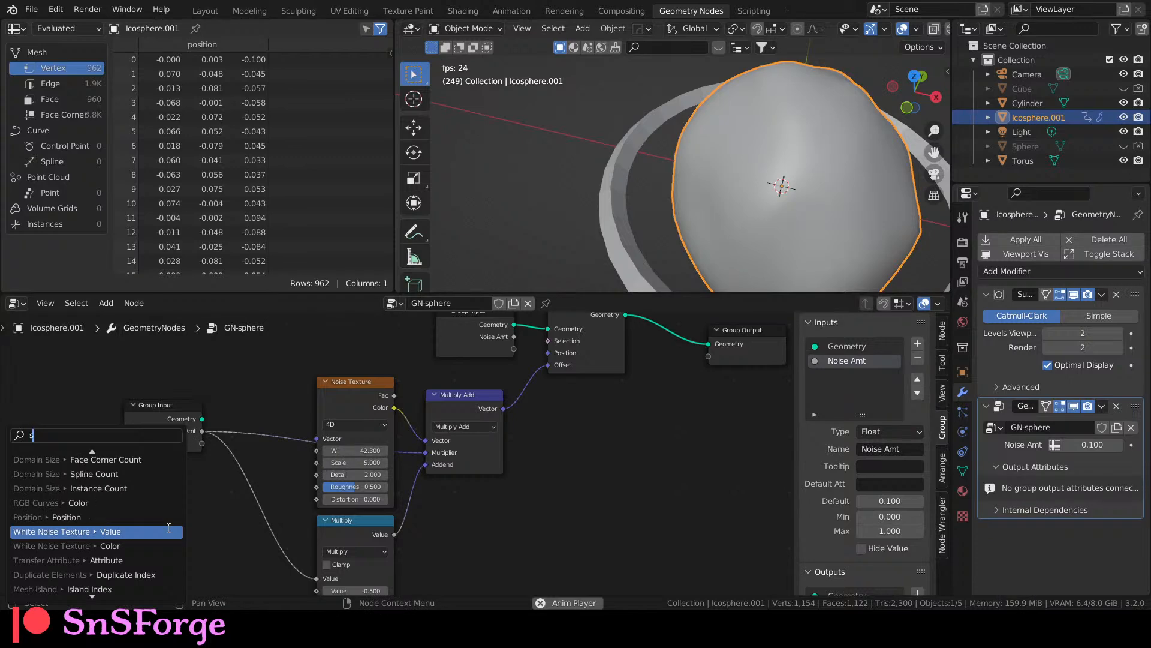
text(ce)
key(Return)
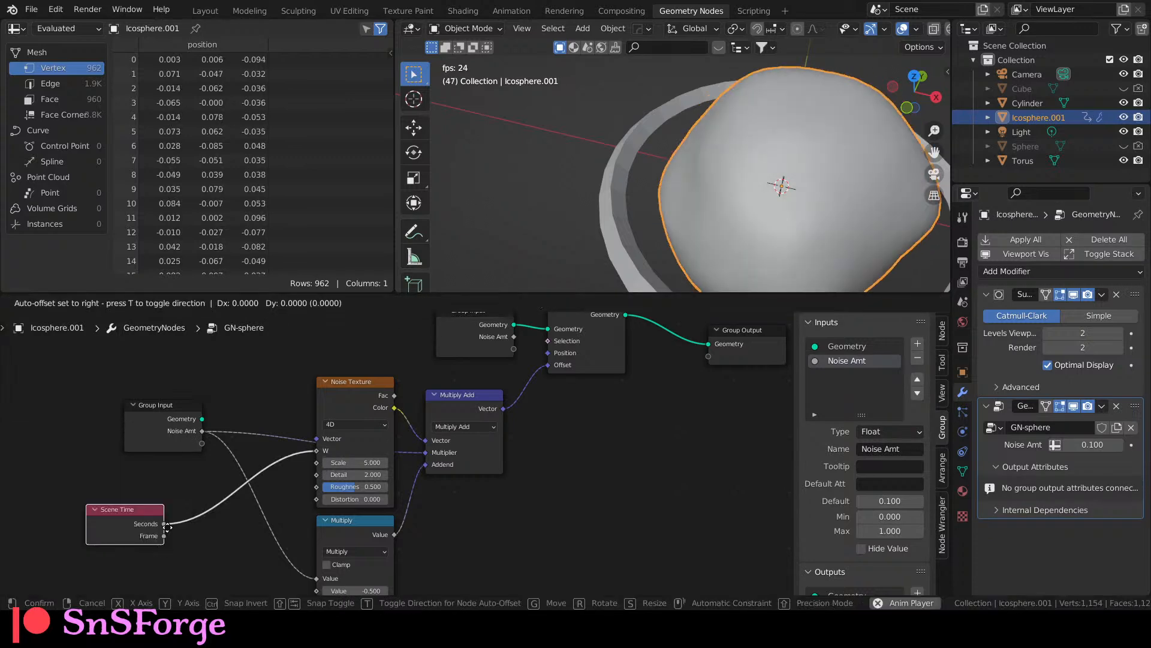
click(181, 511)
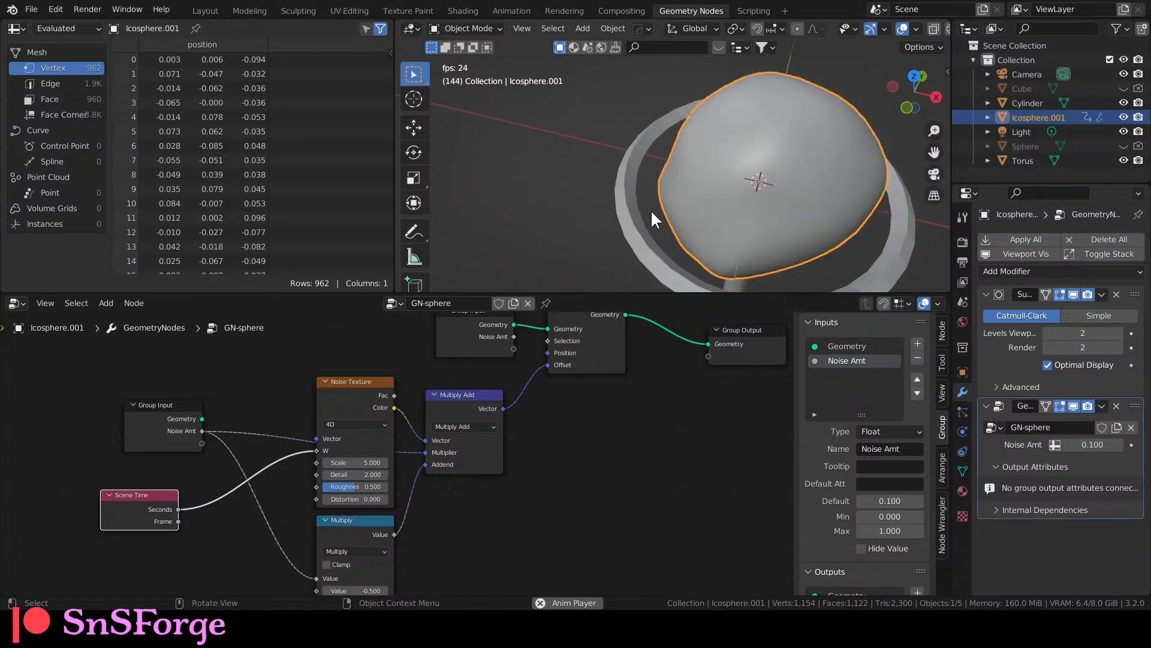
Examine the animated deformation of the sphere in the Layout workspace and return to Geometry Nodes.
click(211, 11)
scroll(456, 174, down, 7)
middle_drag(582, 393, 599, 301)
scroll(580, 363, up, 4)
scroll(581, 363, down, 4)
scroll(600, 301, up, 2)
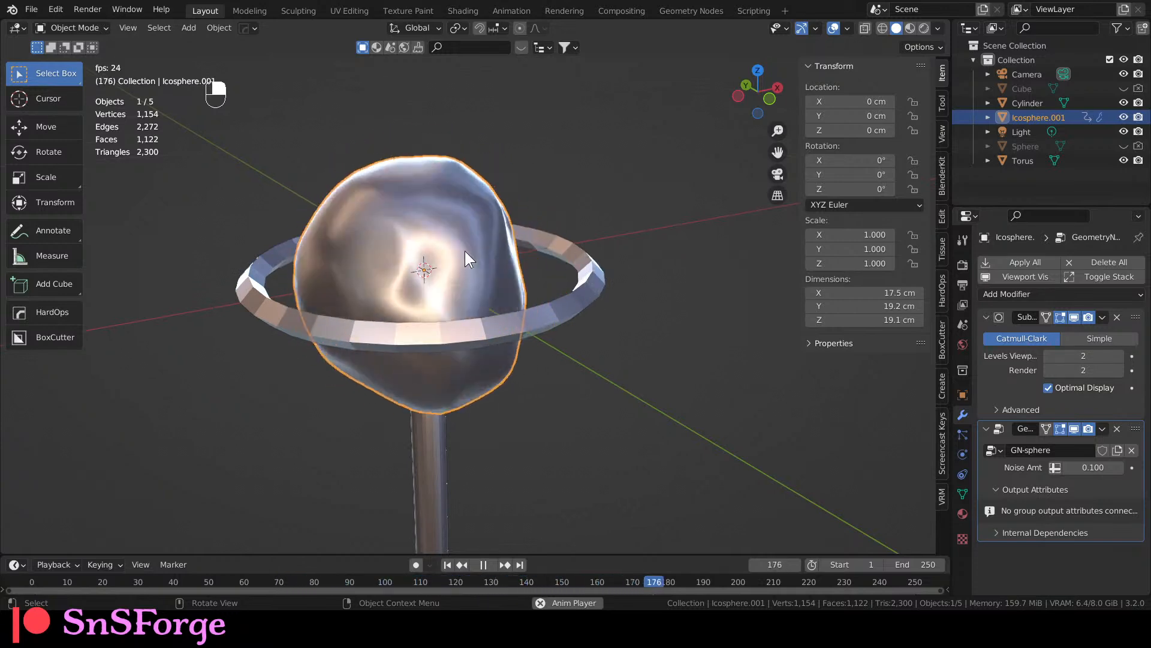
click(689, 11)
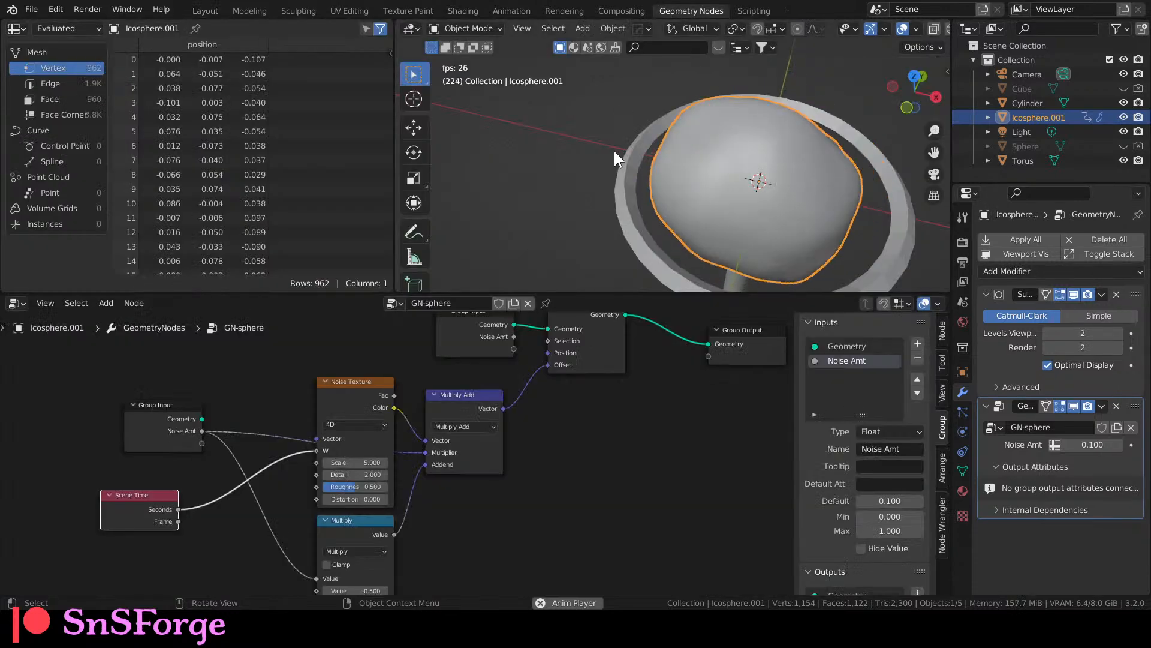
middle_drag(649, 389, 602, 459)
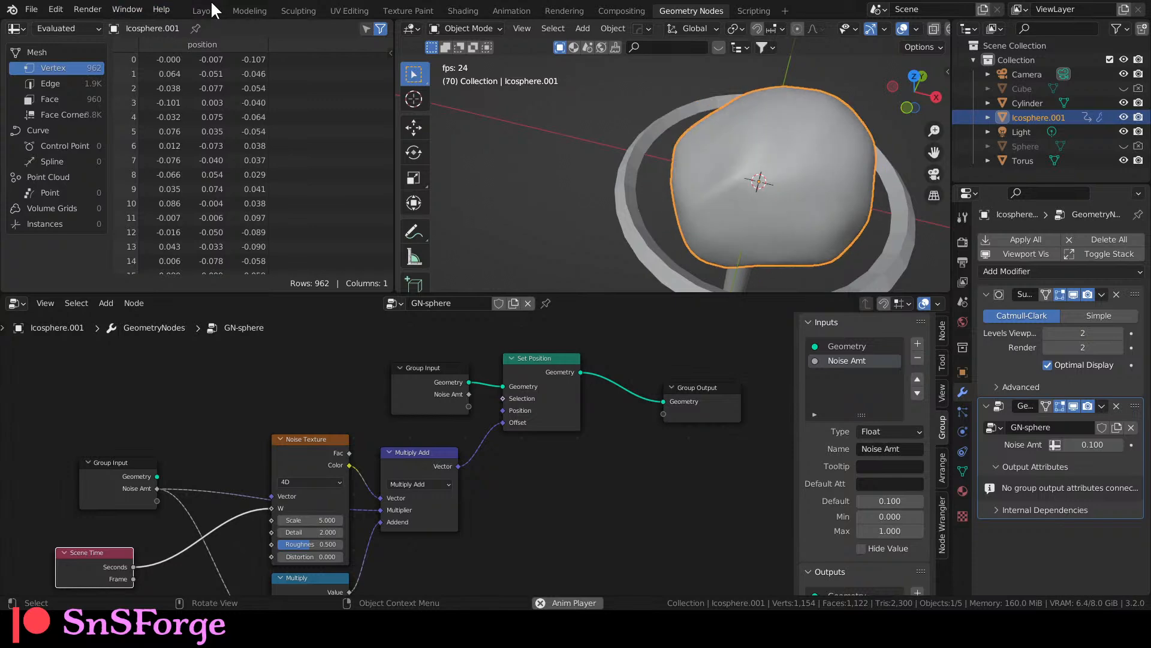
click(208, 10)
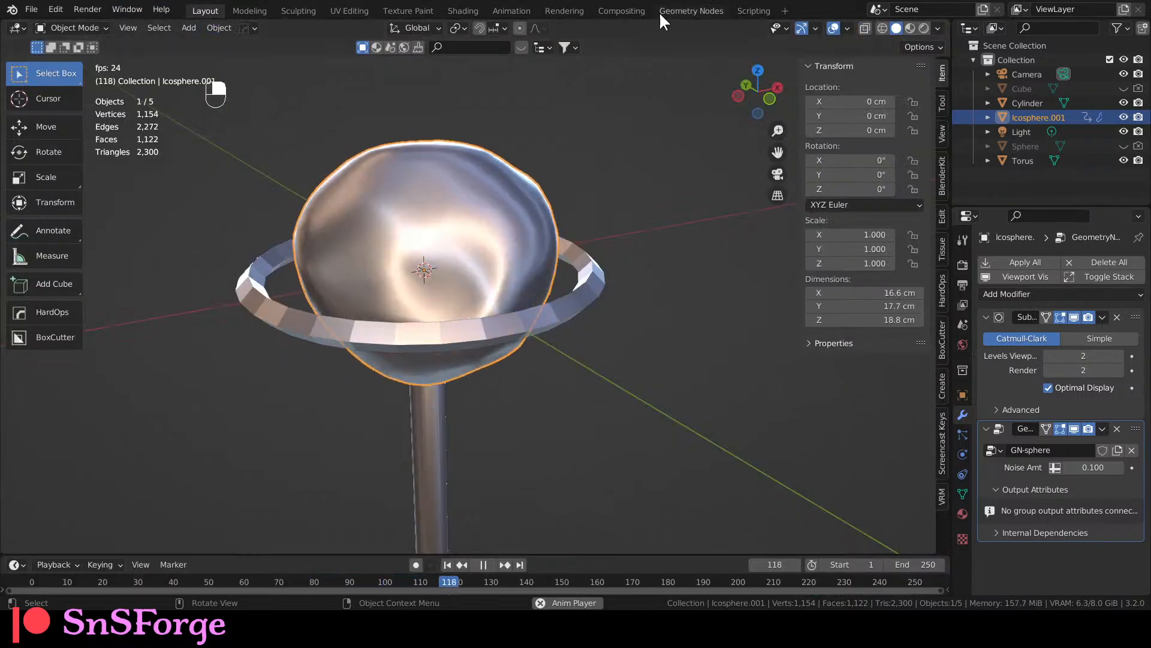
click(688, 11)
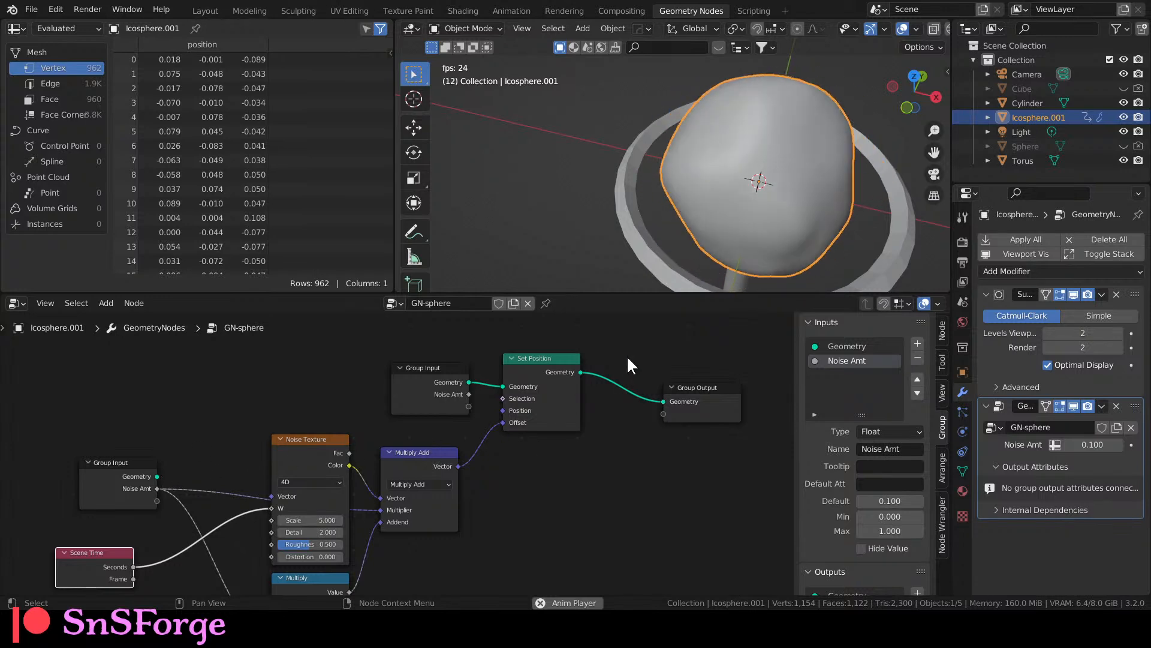
Tidy the node tree: place Scene Time and the duplicated Group Input beside the Noise Texture, and separate Set Position from the original Group Input.
scroll(384, 367, down, 2)
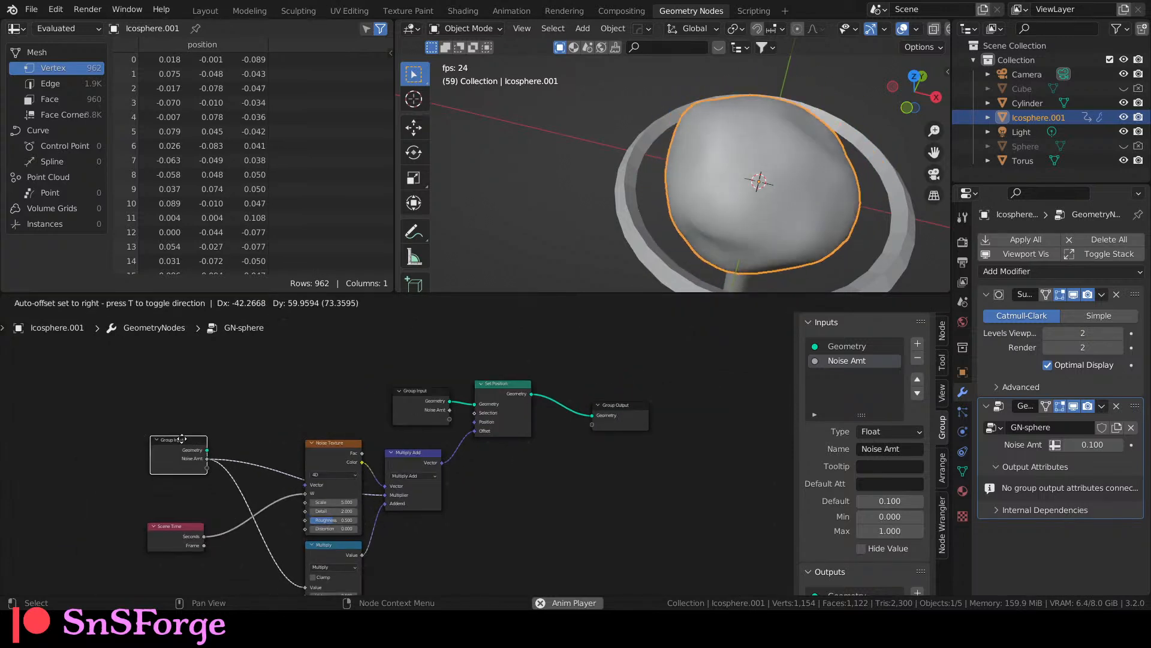
drag(170, 527, 239, 492)
drag(157, 463, 258, 467)
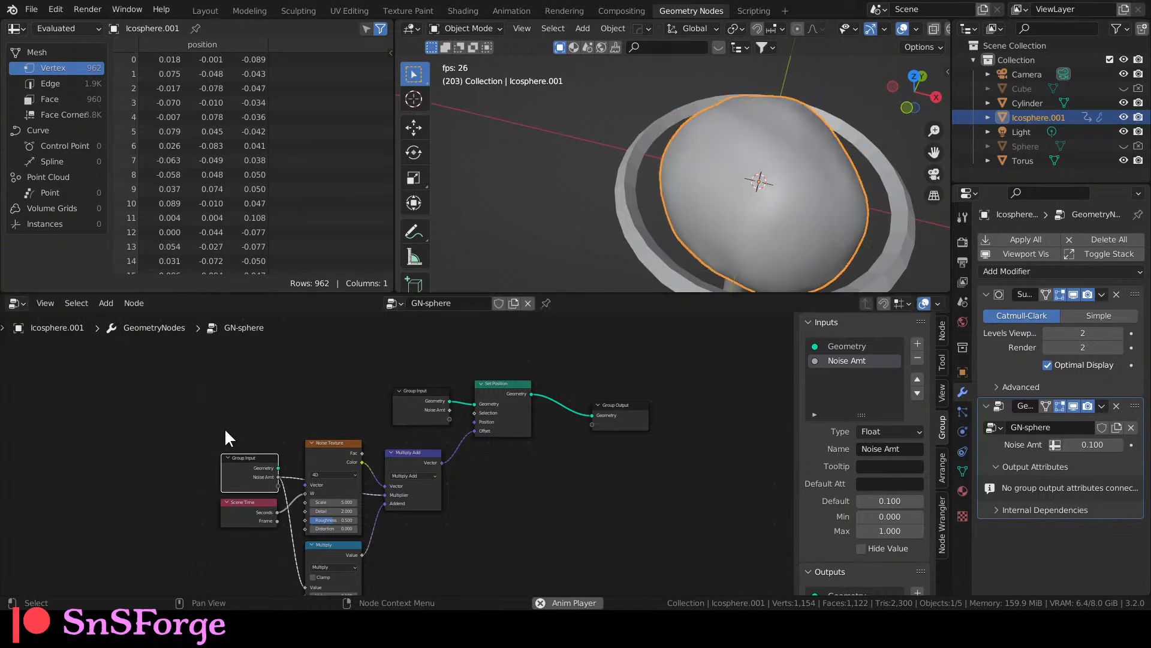
drag(176, 366, 551, 593)
drag(510, 382, 446, 405)
drag(348, 416, 338, 355)
Insert a Join Geometry node between Set Position and Group Output, and also connect the original Group Input's Geometry to it.
click(513, 376)
key(shift+a)
click(517, 383)
text(joi)
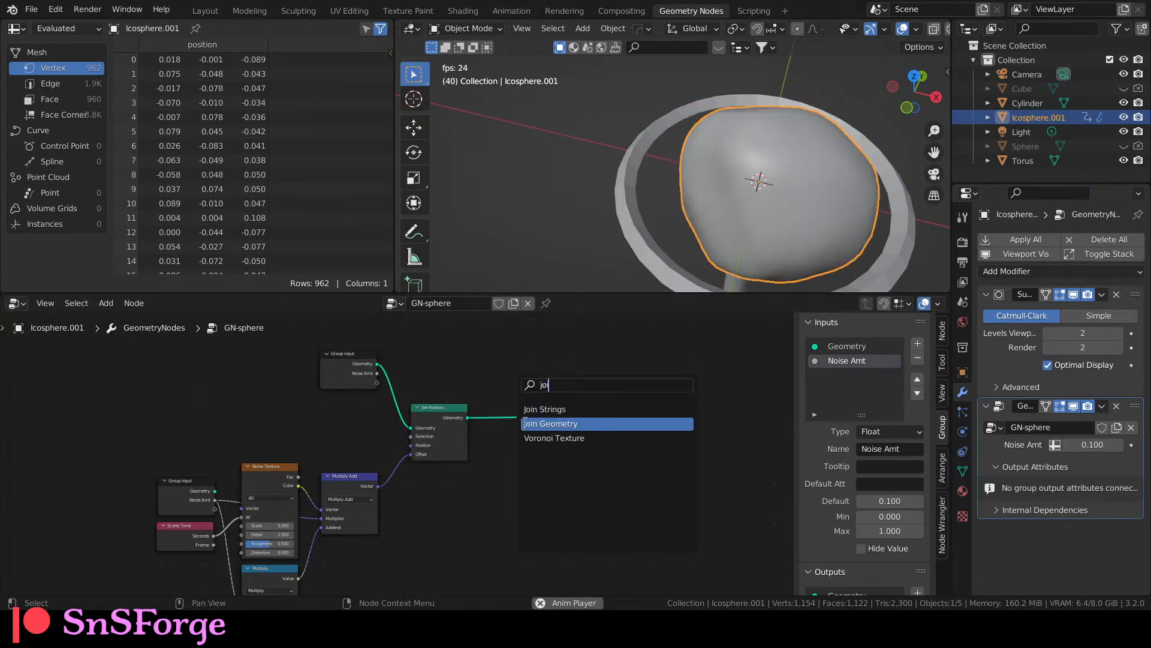
click(526, 423)
click(542, 414)
drag(521, 382, 679, 442)
drag(530, 408, 590, 374)
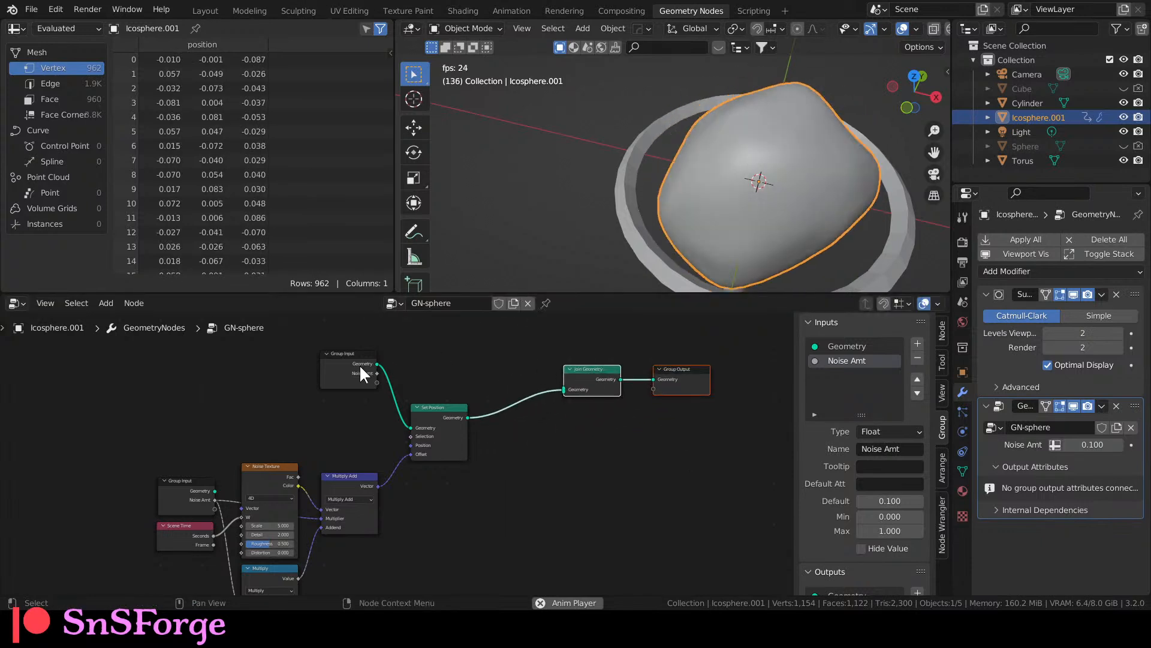
drag(377, 363, 564, 389)
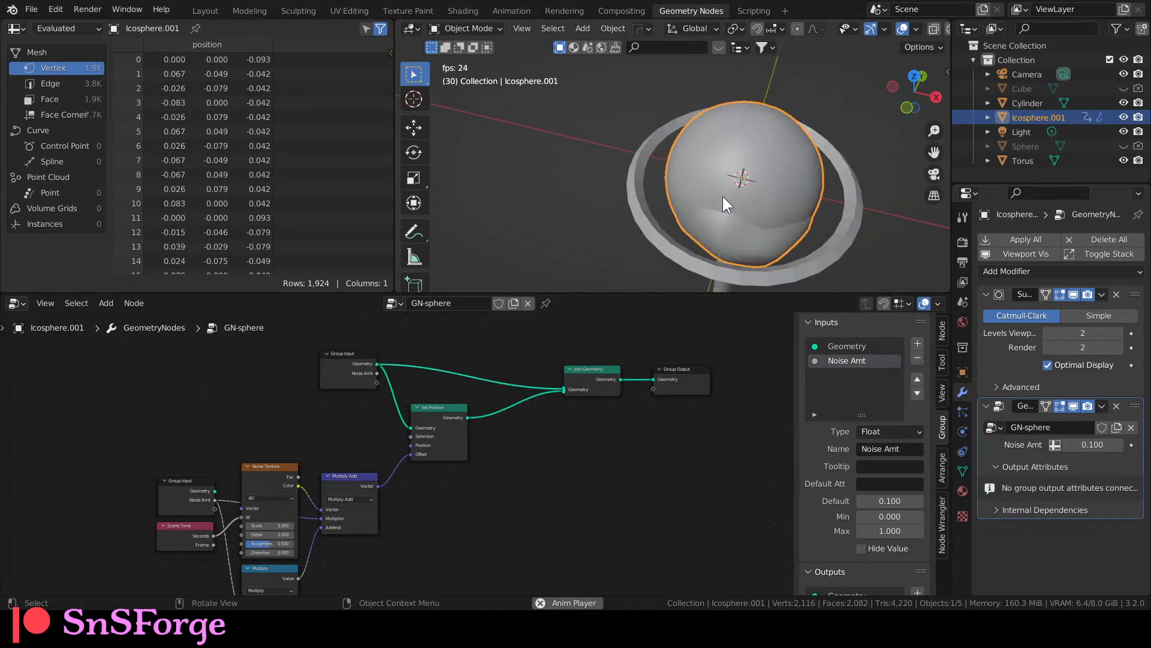
shift+middle_drag(587, 237, 492, 254)
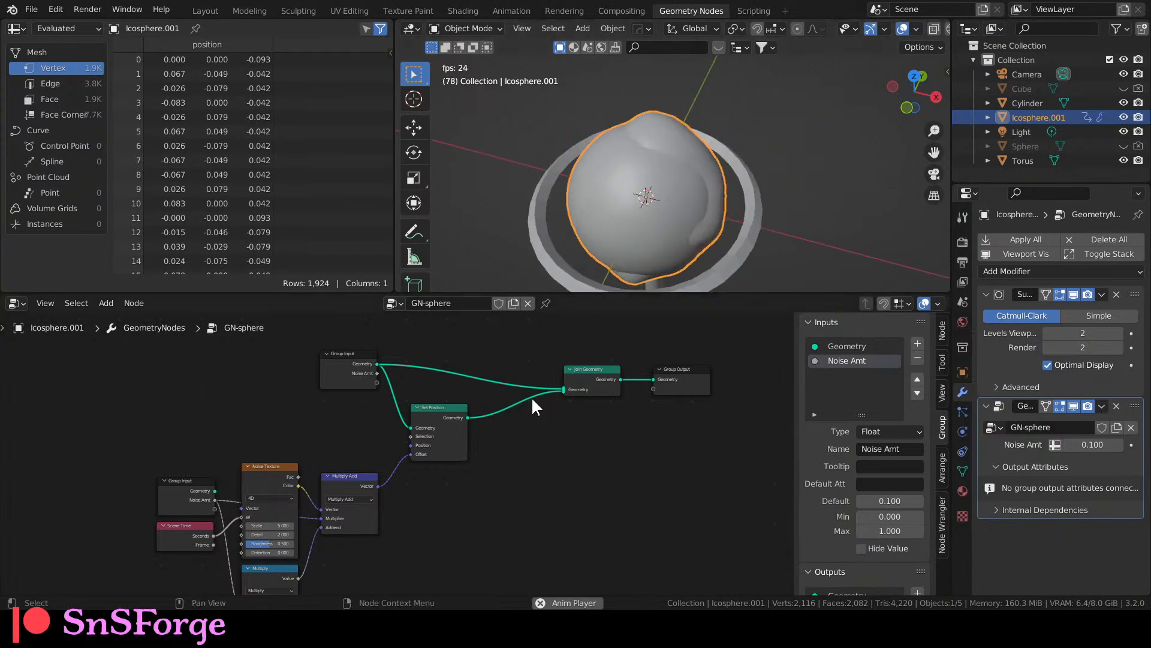
scroll(500, 443, up, 4)
scroll(502, 445, up, 5)
middle_drag(592, 431, 509, 473)
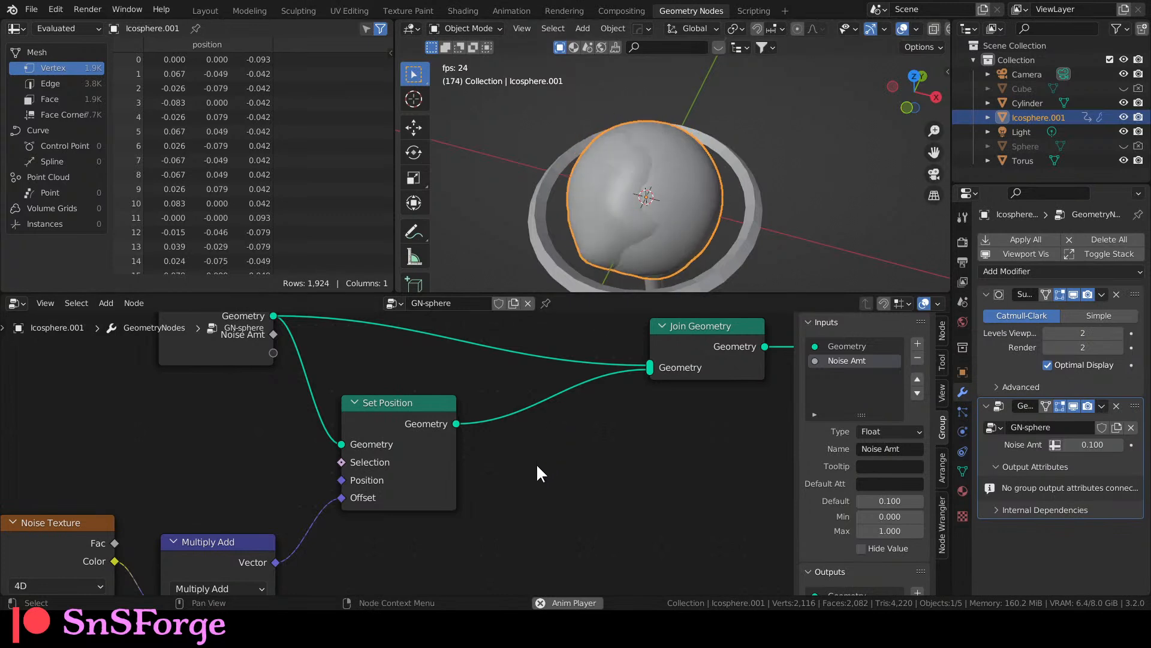
key(shift+a)
key(s)
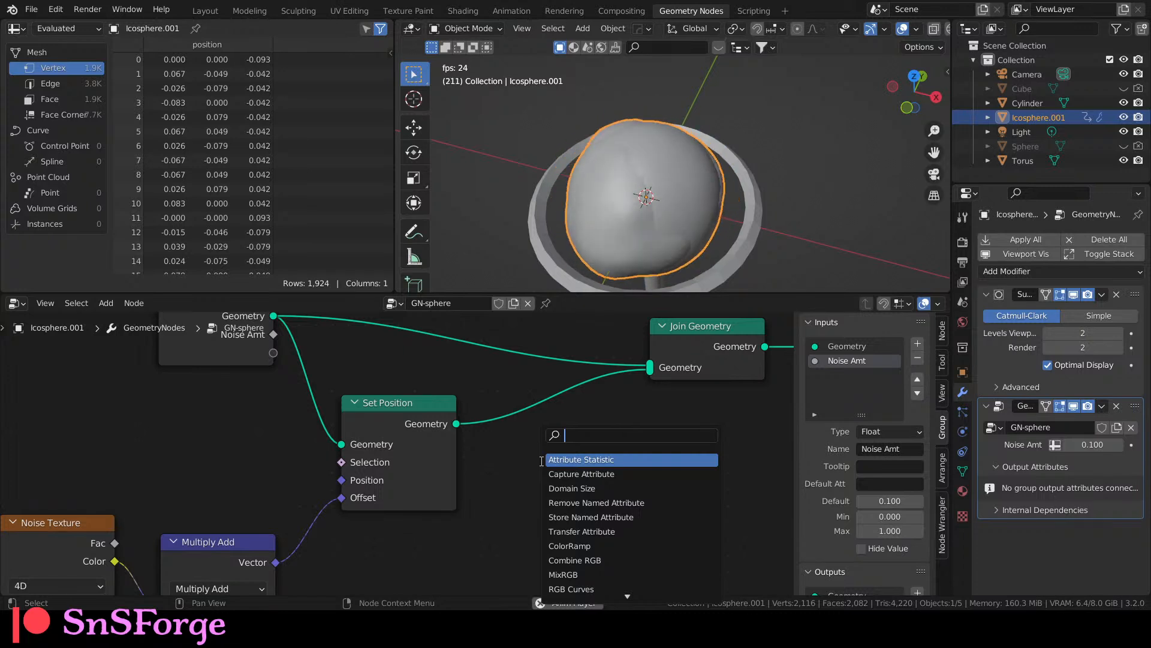
text(sca)
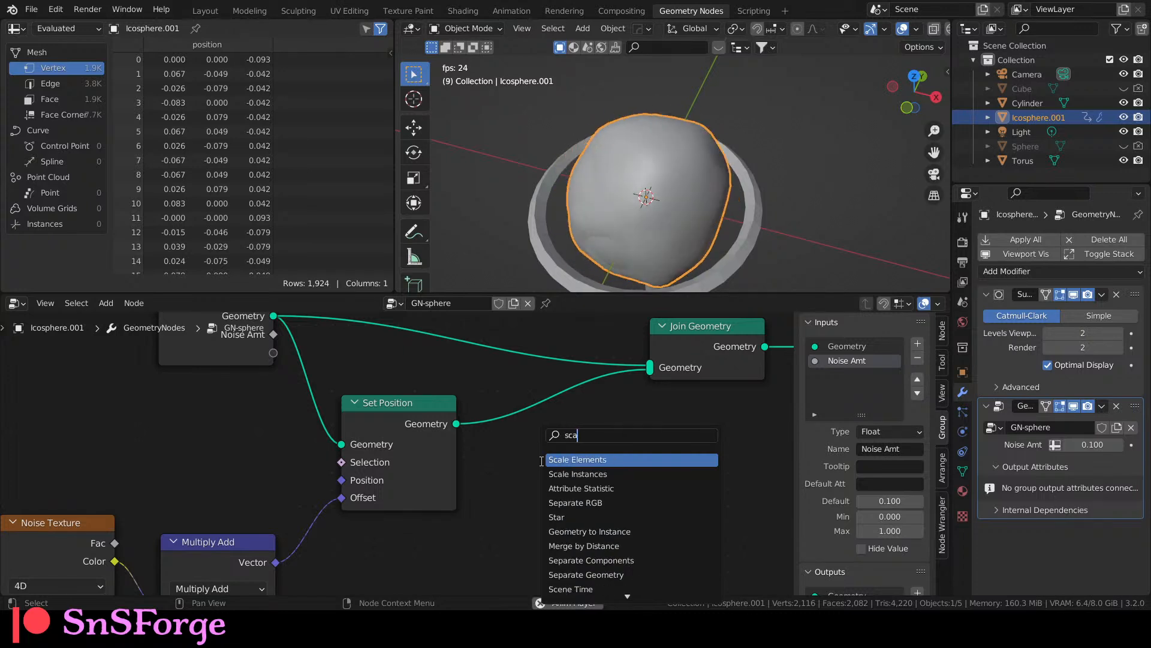
key(Escape)
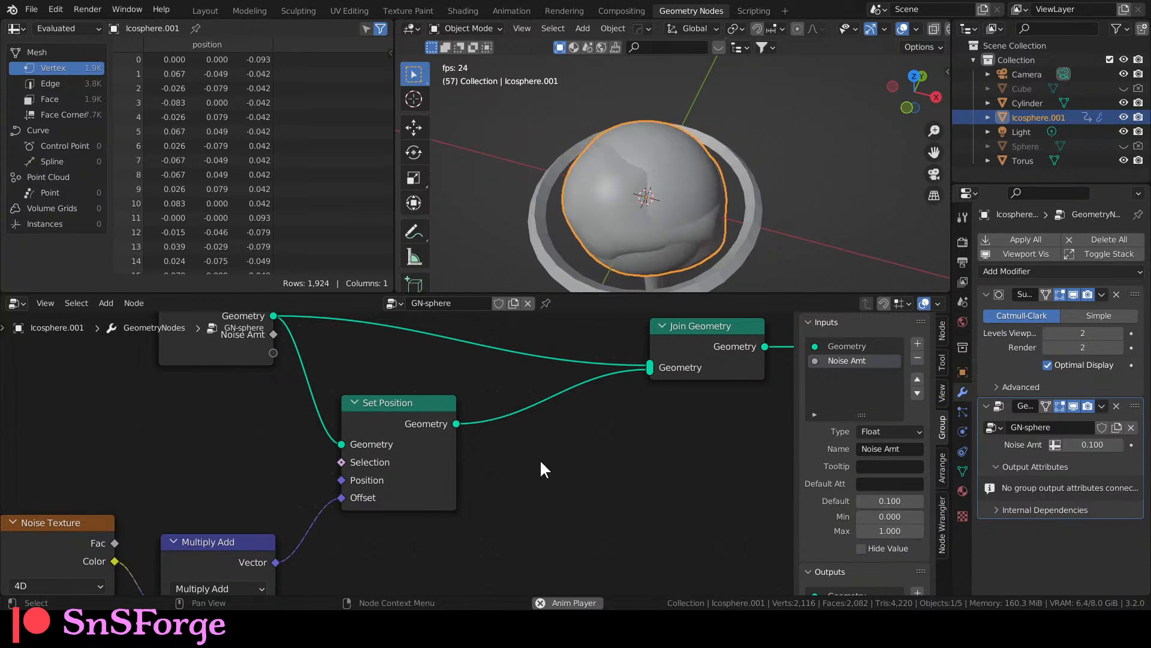
Insert a Transform node on the link between Set Position and Join Geometry.
key(shift+a)
mouse_move(543, 468)
text(trans)
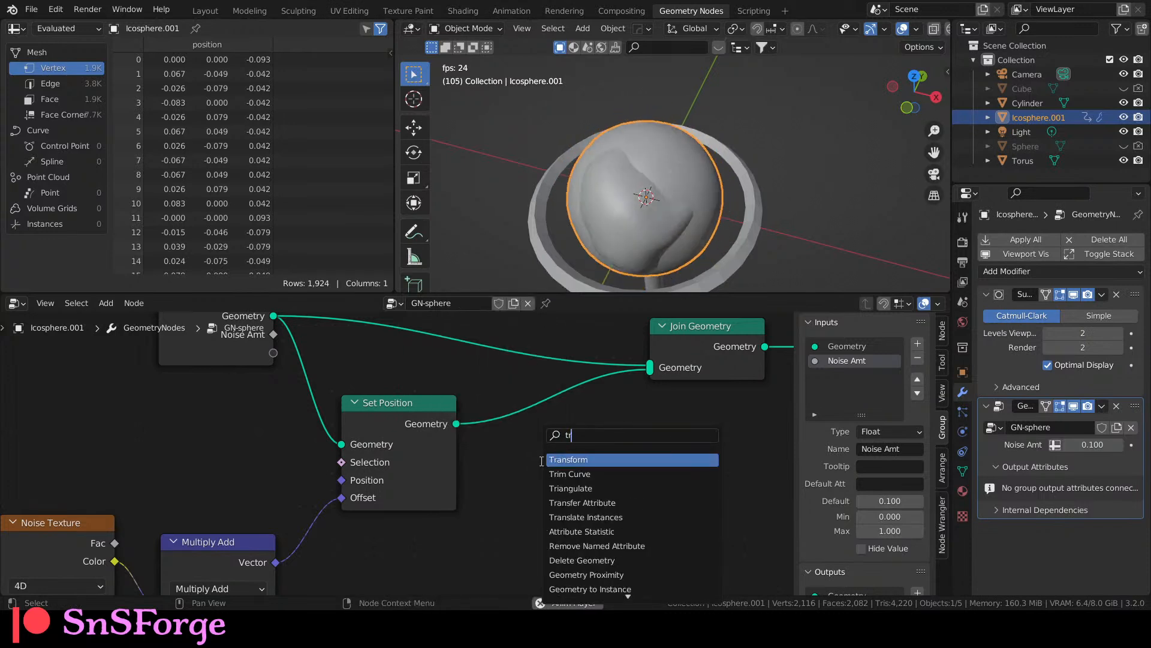
key(Return)
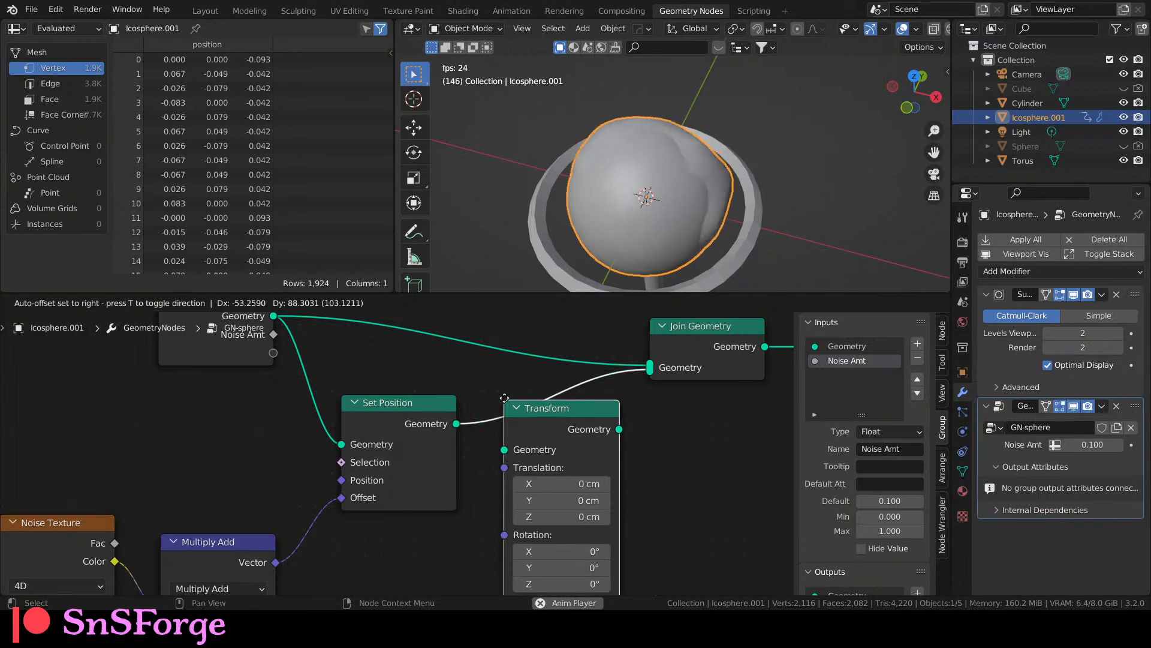
click(521, 393)
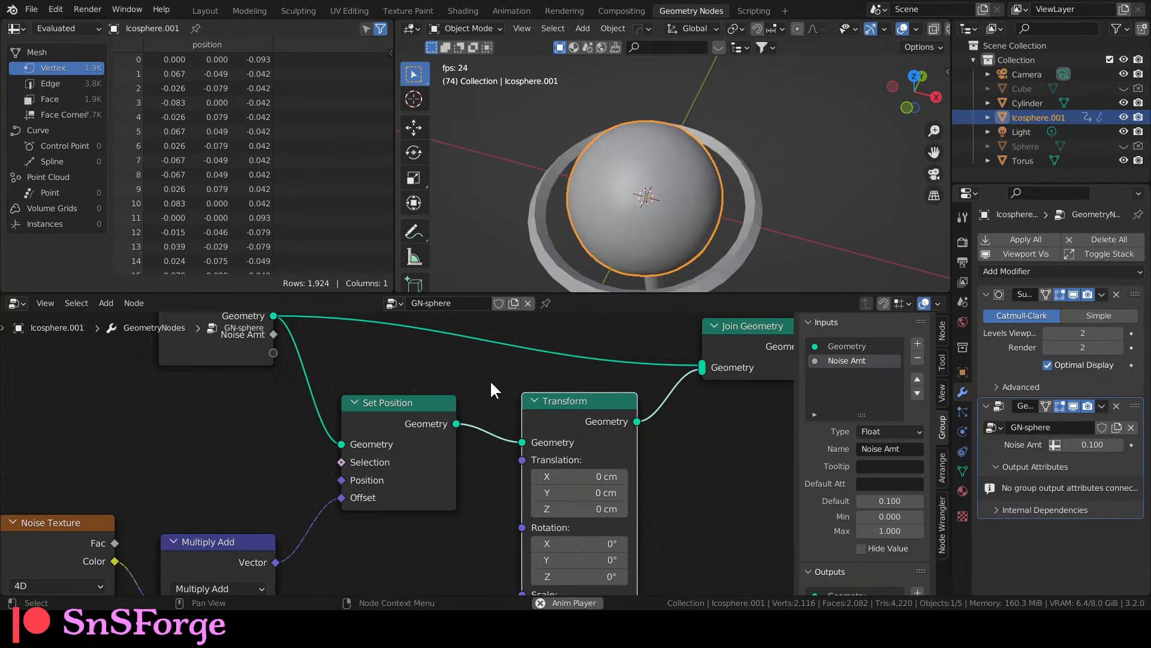
Test a uniform scale of 1.4 on the Transform node and settle on 1.1 for X, Y and Z.
scroll(644, 489, down, 1)
middle_drag(704, 529, 682, 459)
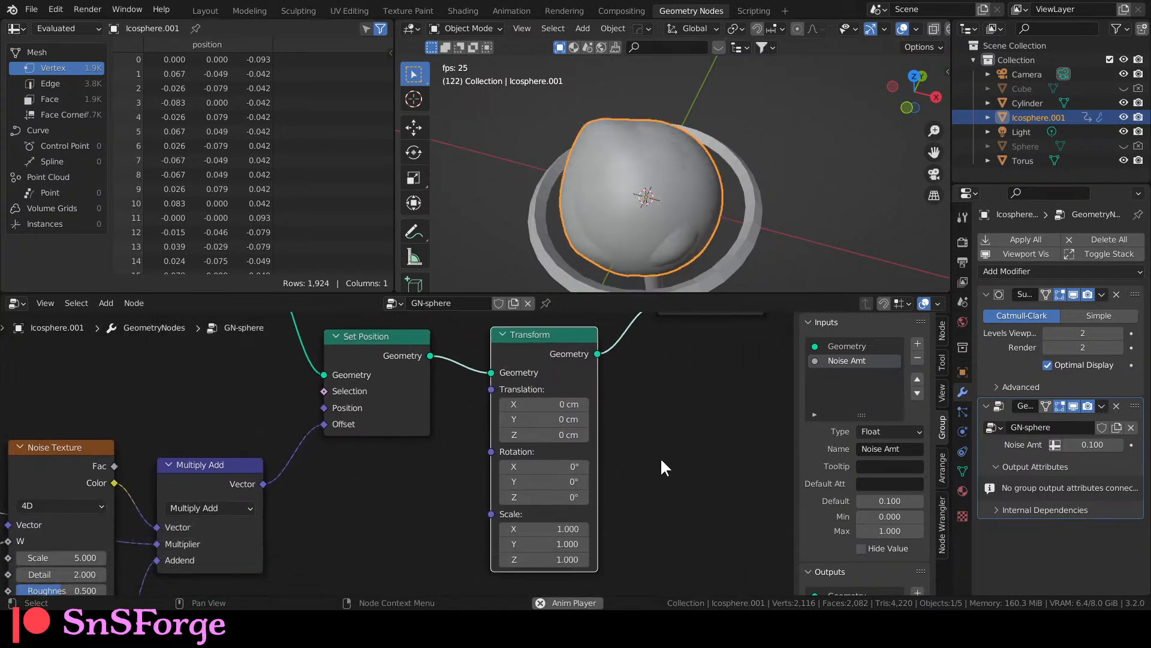
drag(548, 532, 565, 560)
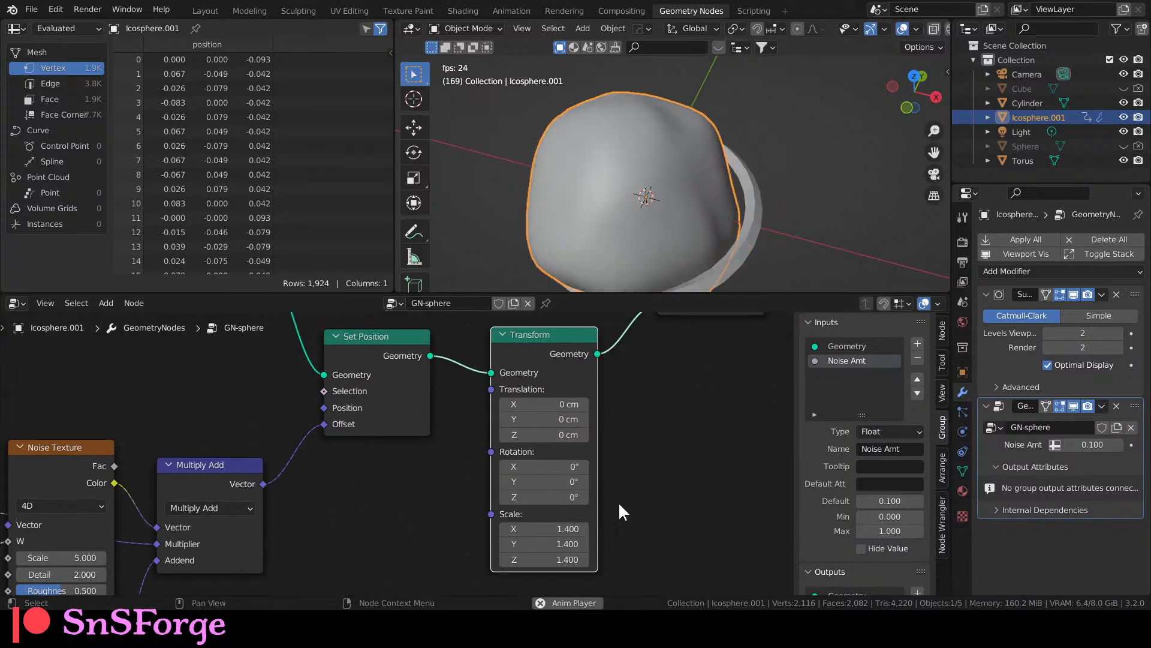
click(579, 527)
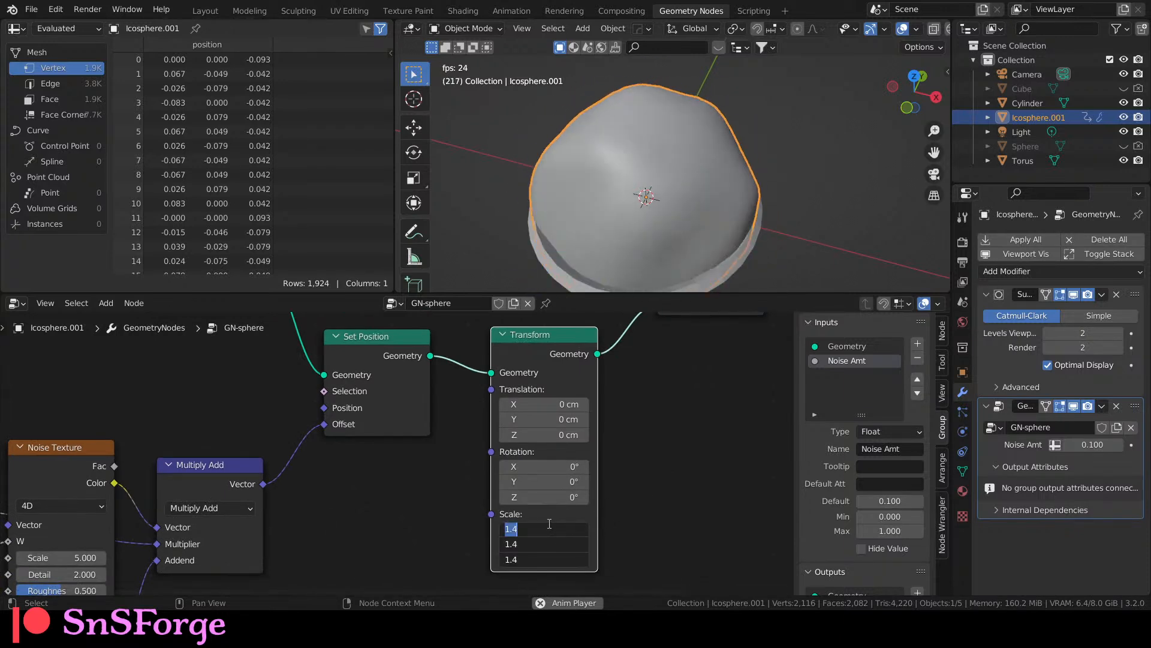
text(1.1)
key(Return)
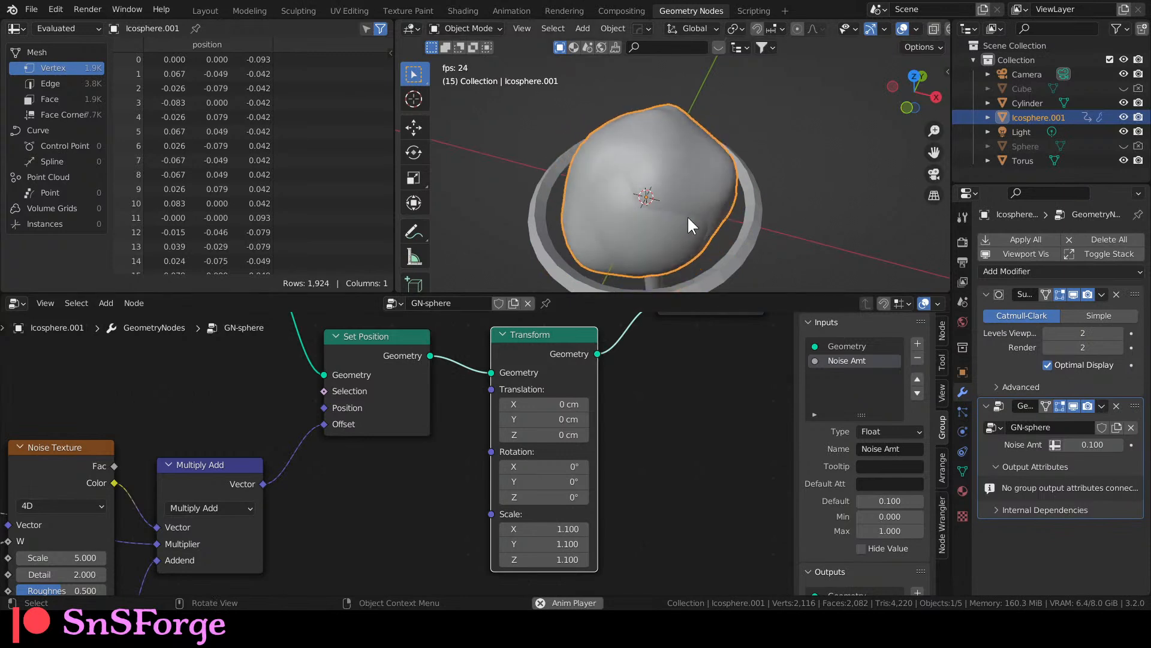
middle_drag(675, 234, 709, 195)
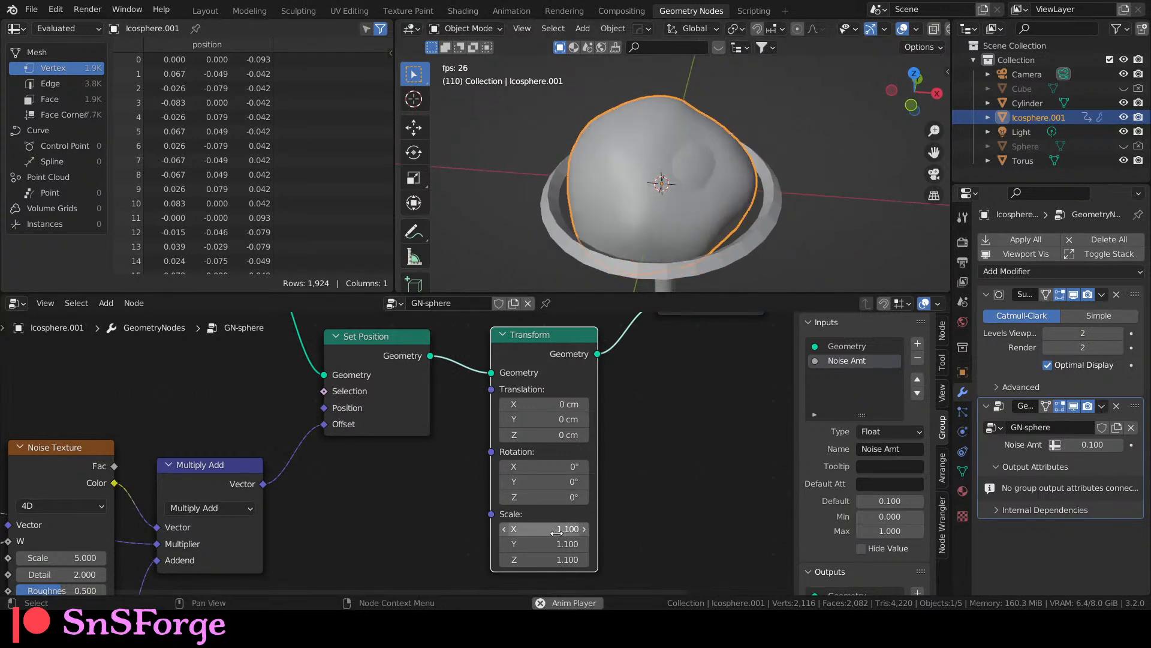
middle_drag(451, 521, 555, 489)
scroll(543, 488, down, 1)
scroll(420, 477, down, 1)
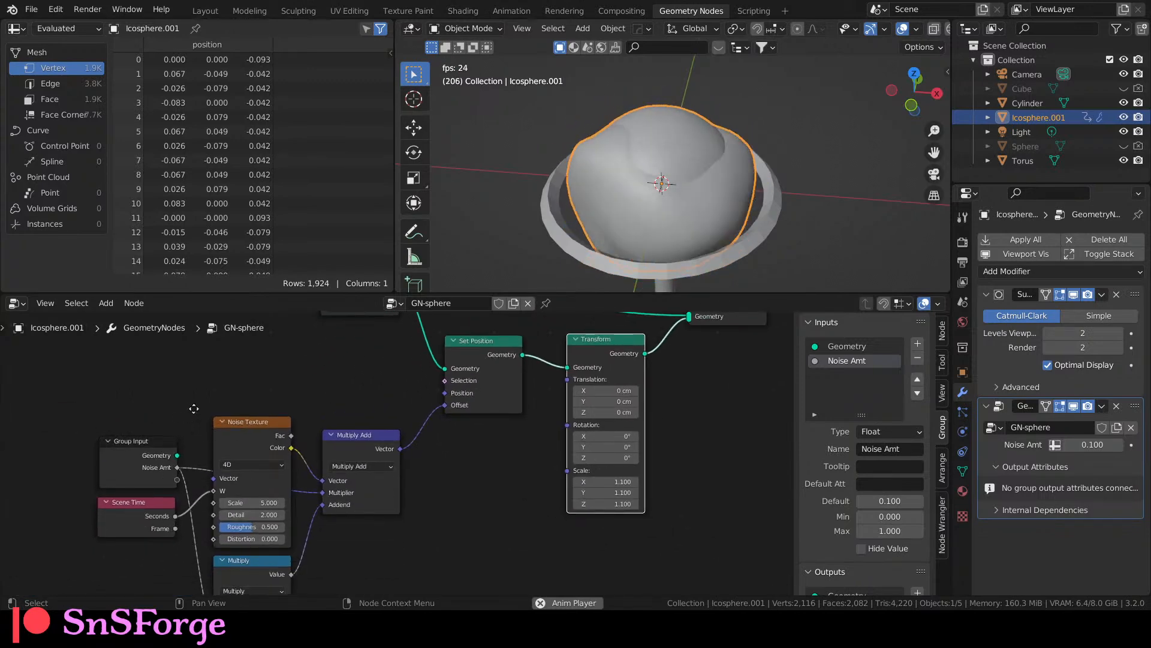
Move the Join Geometry and Group Output nodes farther away from the Transform node.
middle_drag(191, 376, 241, 389)
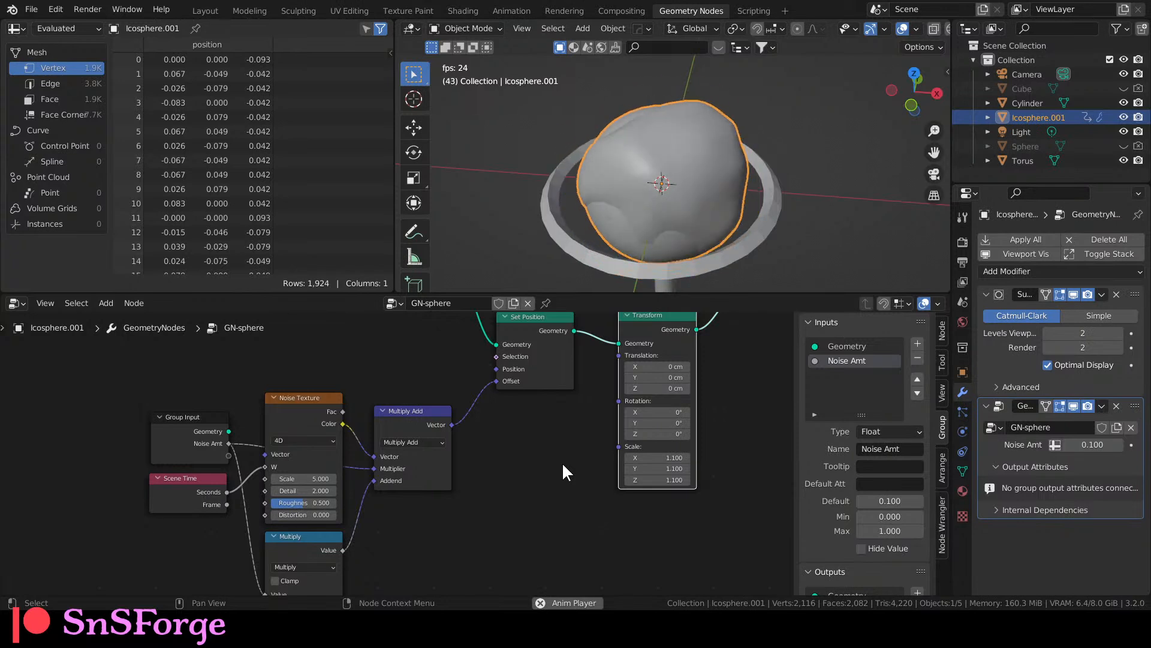
middle_drag(562, 462, 253, 514)
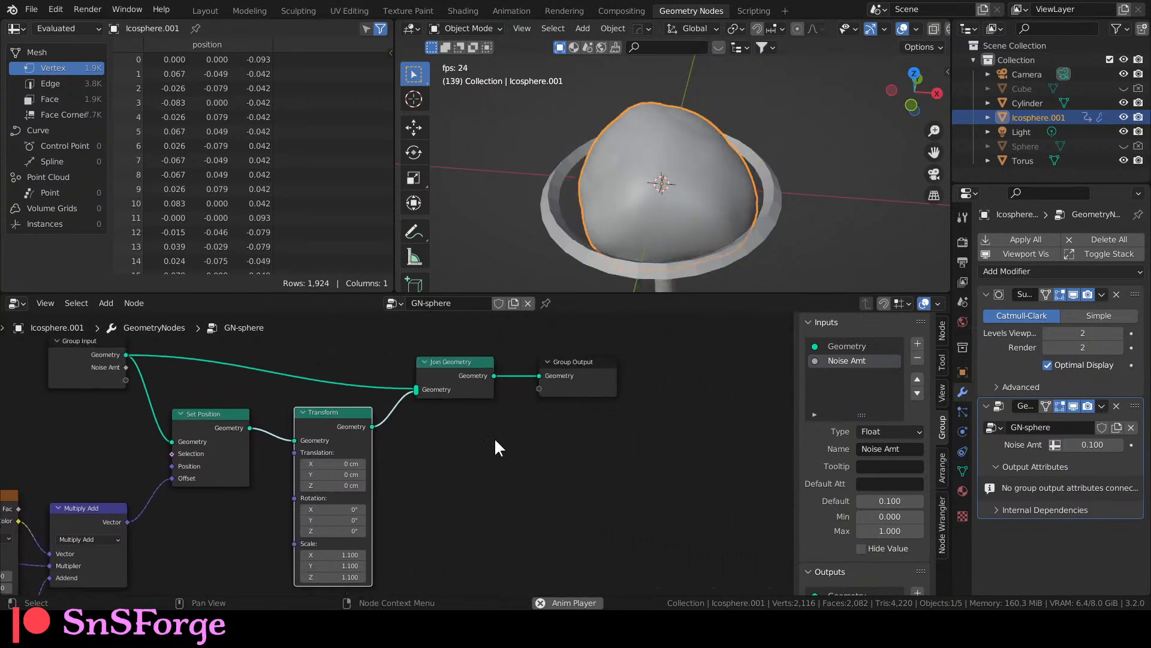
drag(441, 342, 602, 424)
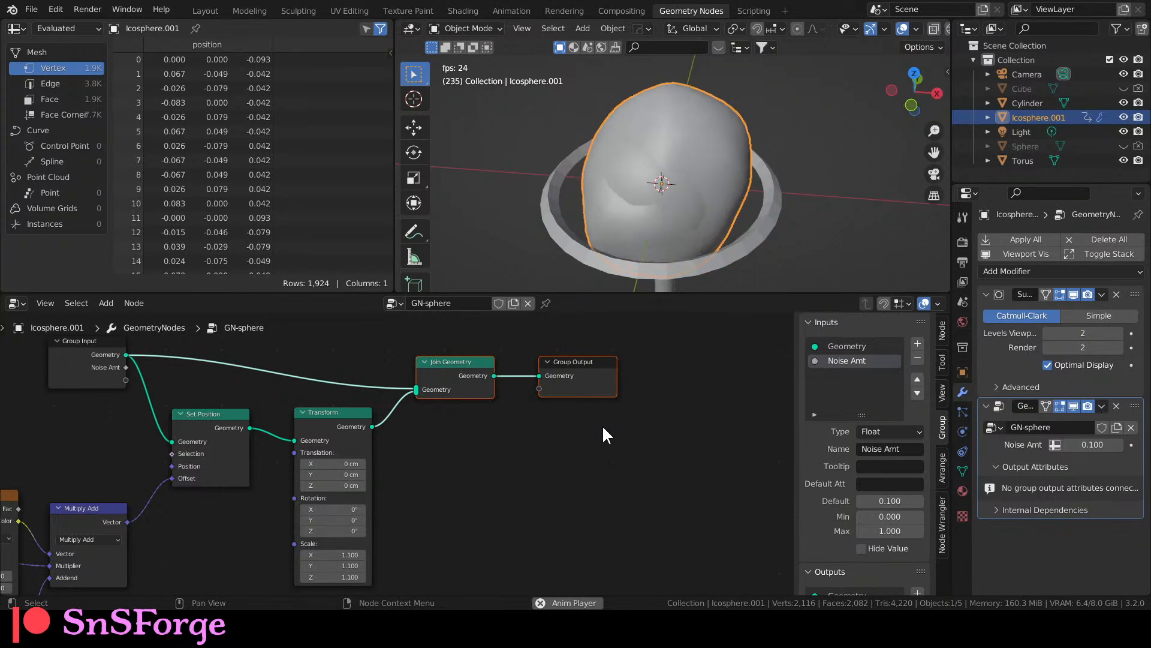
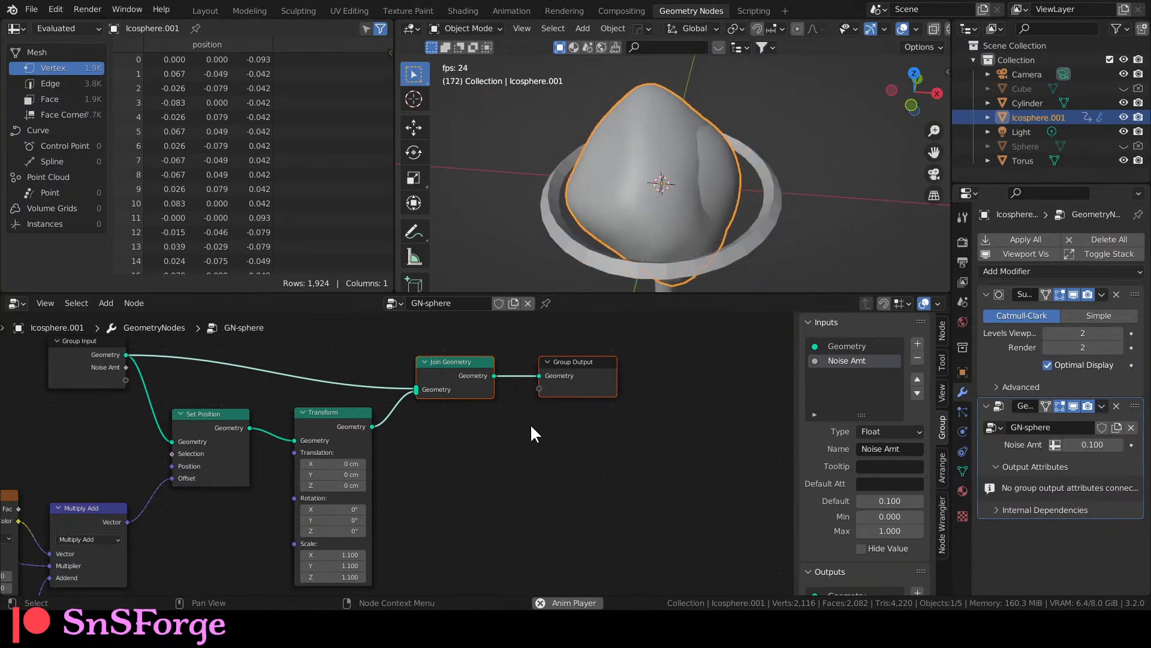
drag(609, 346, 613, 340)
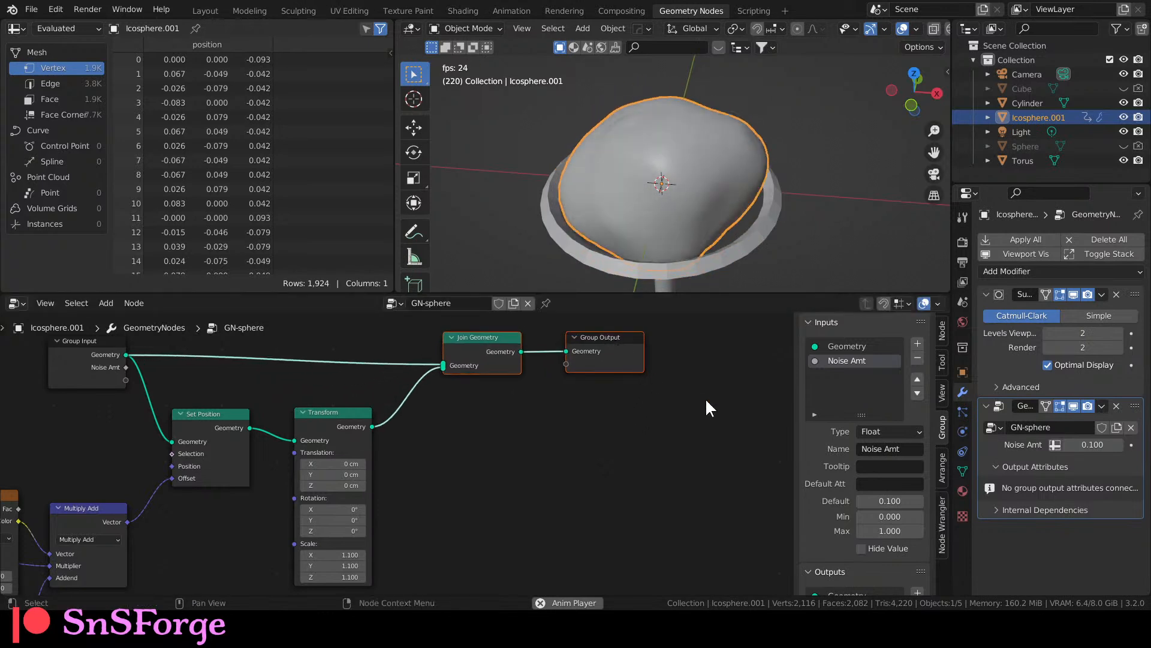
Turn the Subdivision modifier's viewport display off to compare the sphere's surface, and turn it back on.
click(1072, 294)
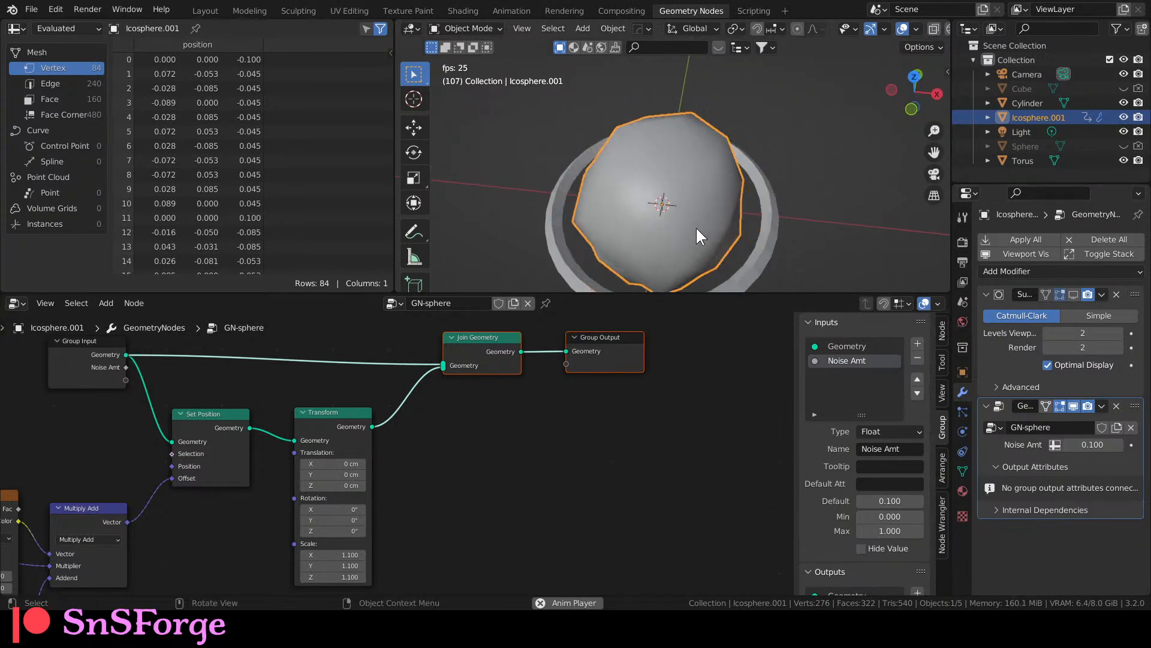
scroll(696, 225, up, 4)
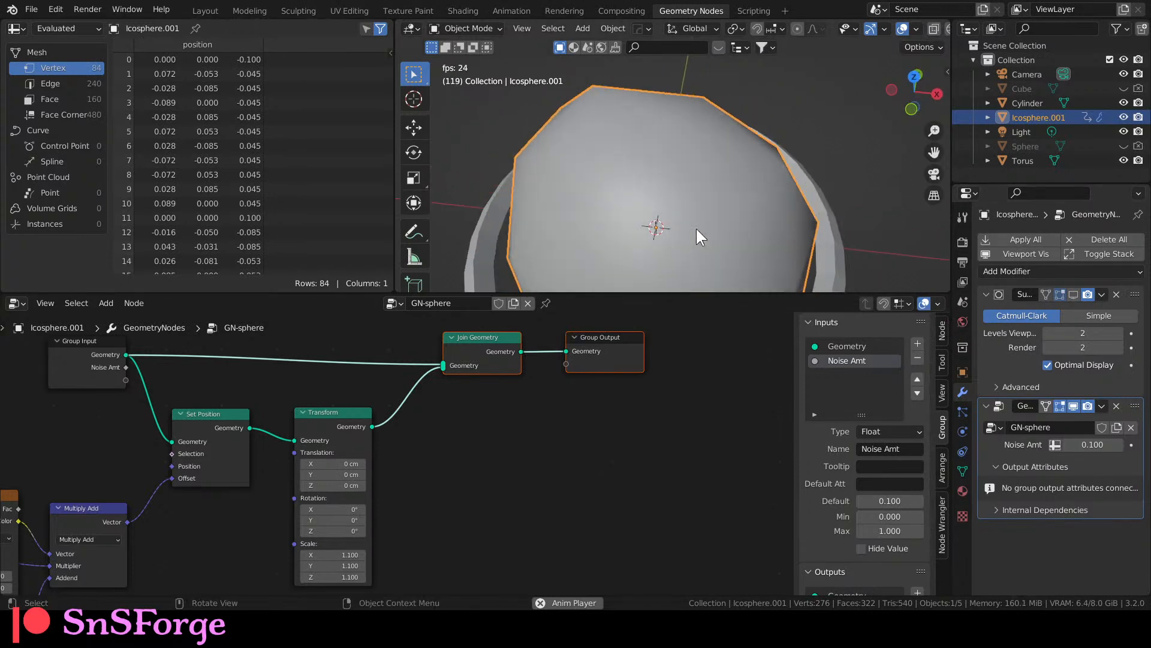
click(1073, 294)
scroll(721, 221, down, 2)
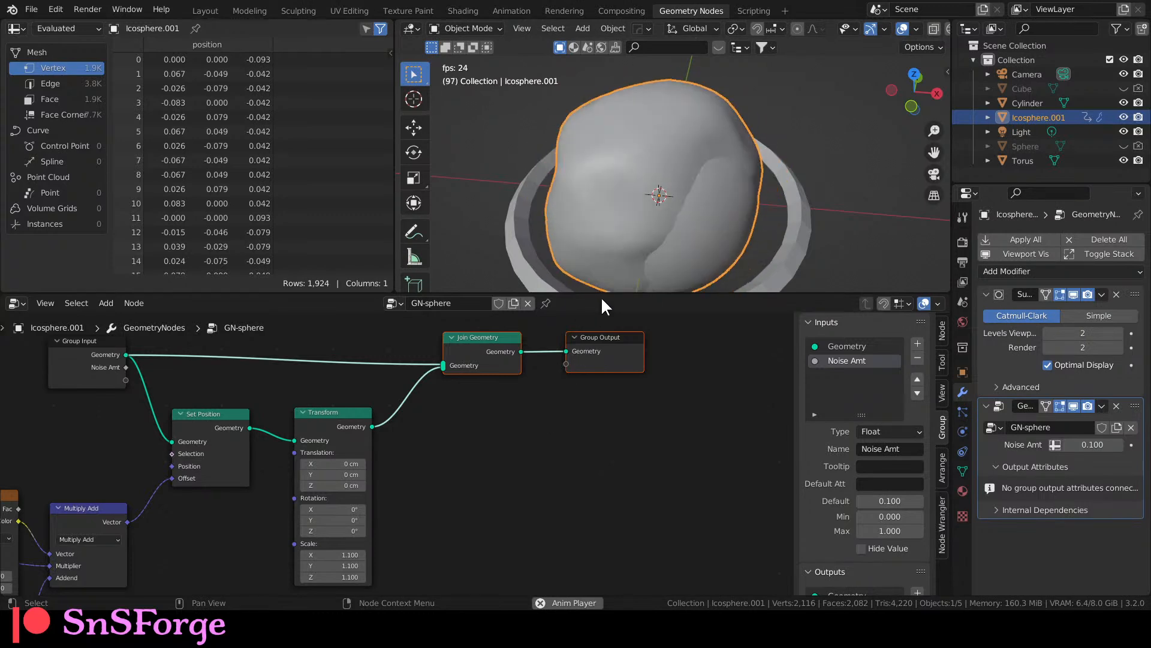
Enlarge the node editor and spread the top row, with Group Input moved away from Join Geometry and Group Output.
drag(602, 293, 599, 241)
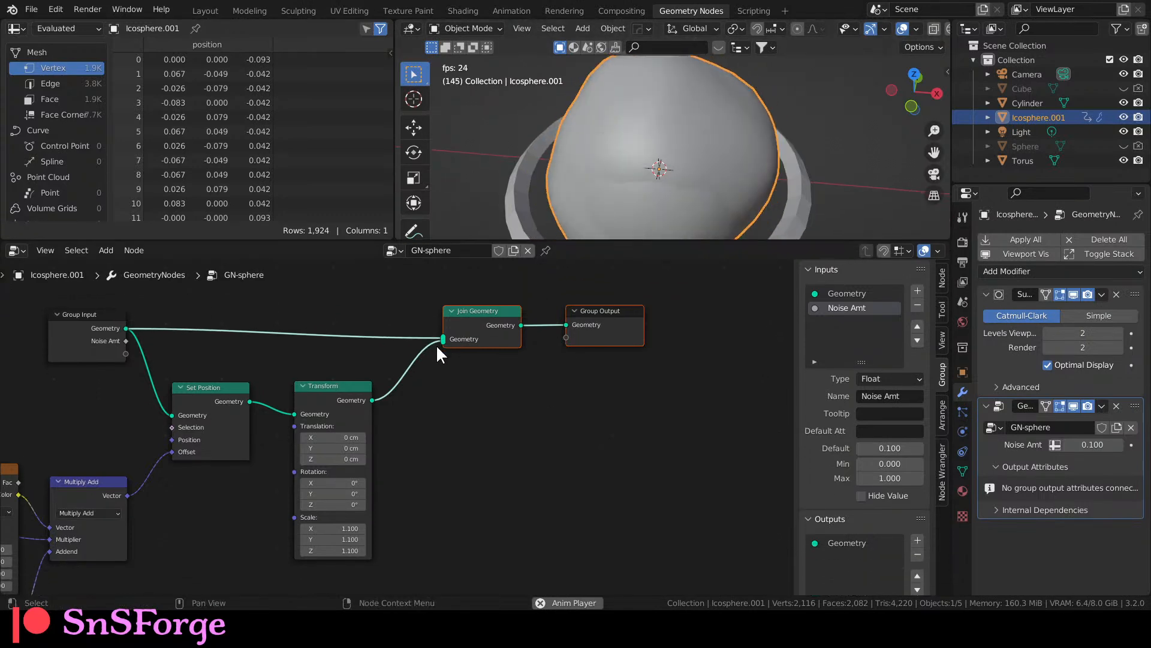
scroll(437, 360, down, 1)
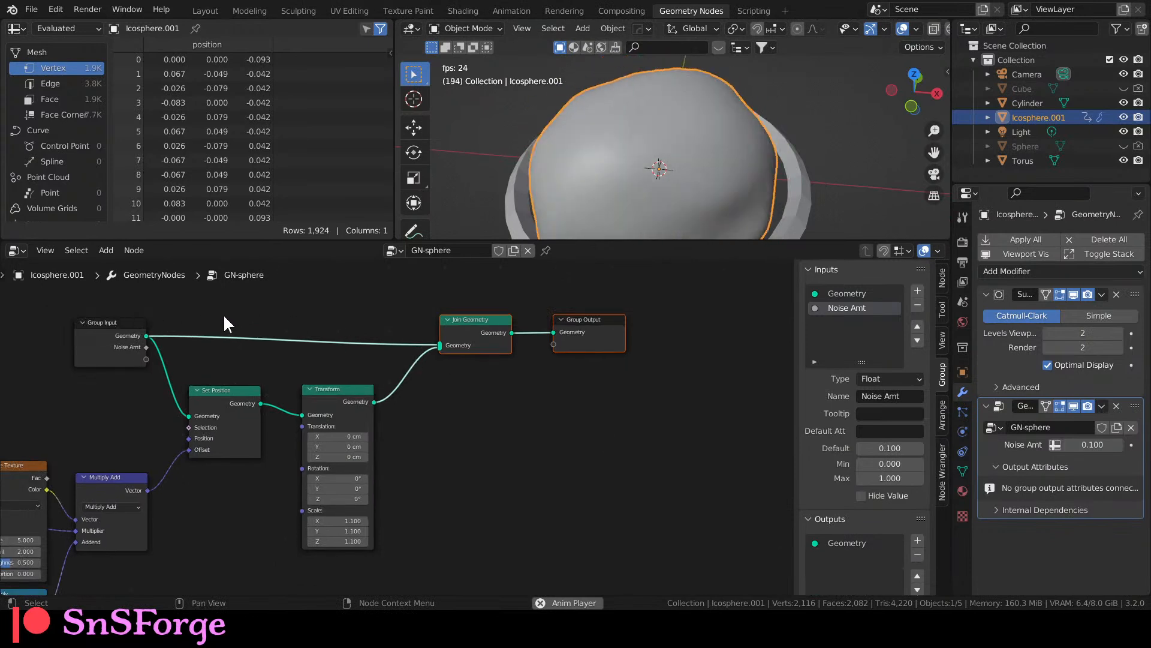
middle_drag(249, 308, 266, 385)
drag(114, 364, 658, 419)
drag(506, 398, 526, 375)
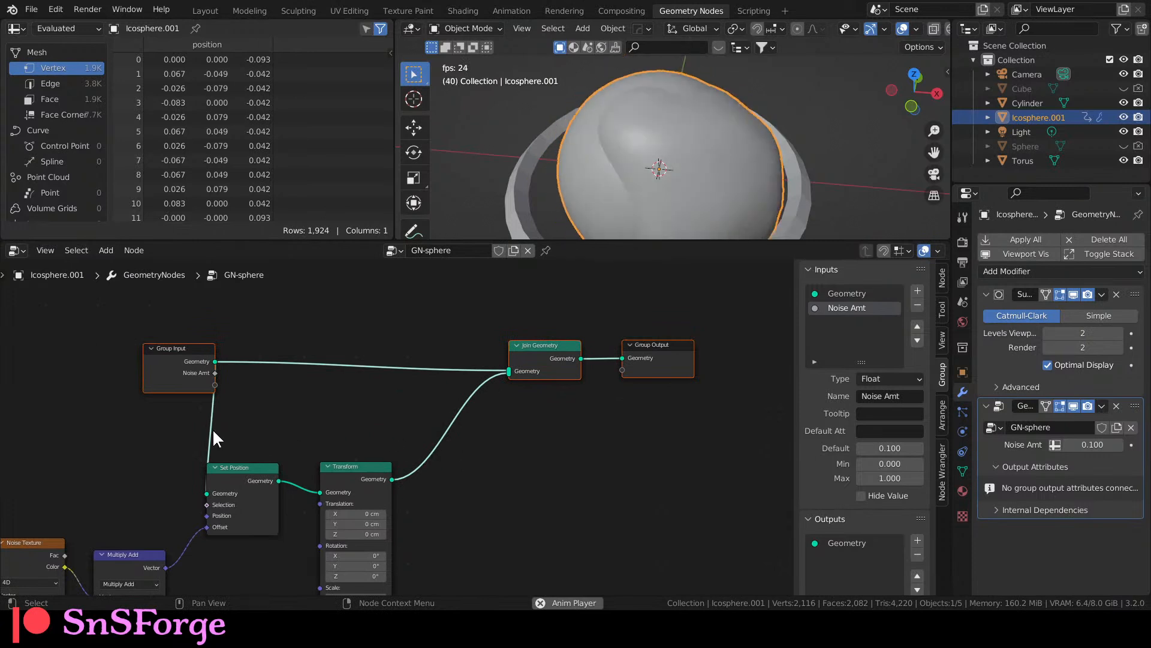
scroll(414, 450, down, 1)
drag(205, 368, 159, 354)
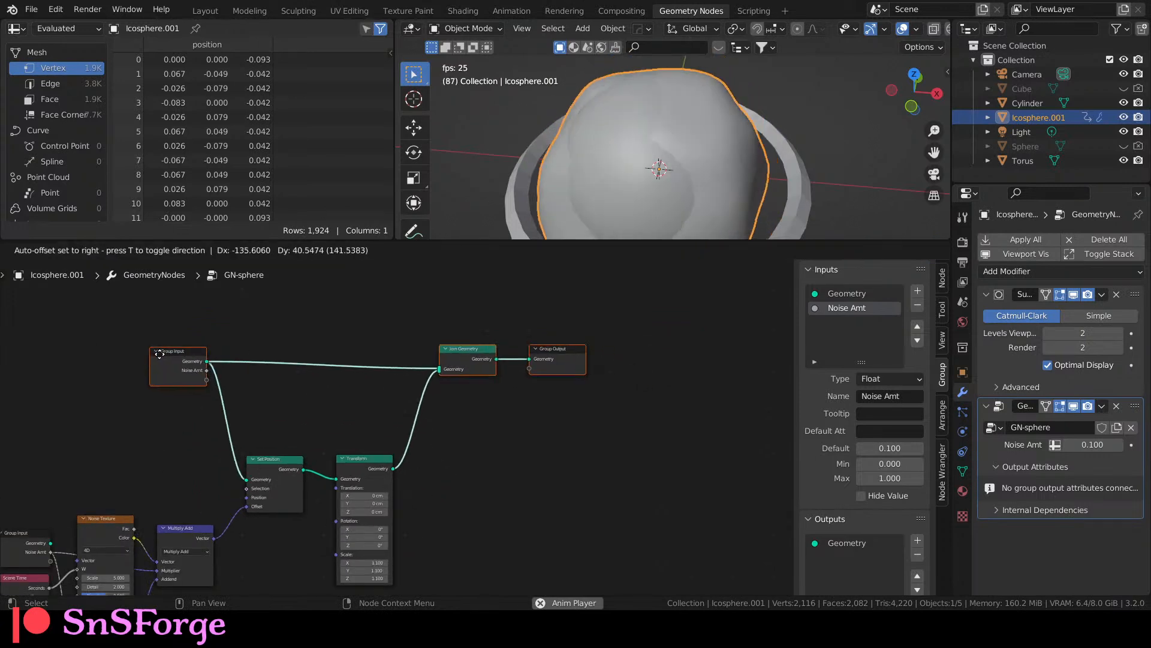
drag(437, 322, 662, 395)
drag(468, 349, 525, 357)
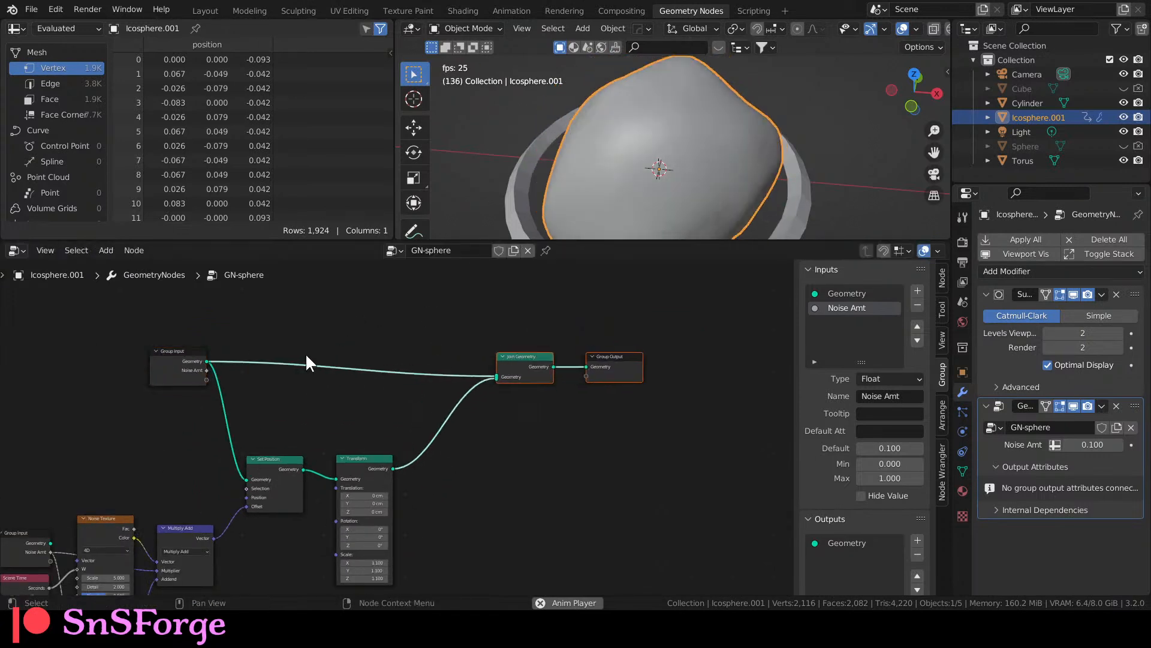
drag(155, 366, 92, 374)
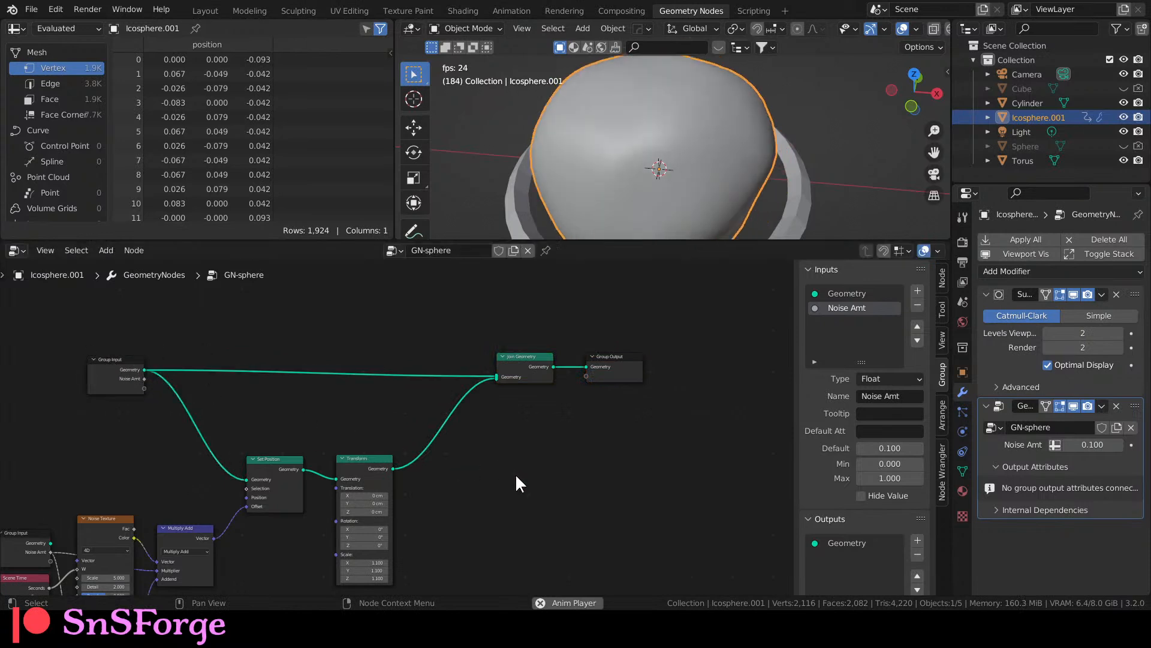
Insert a Set Shade Smooth node between Transform and Join Geometry, and disable its Shade Smooth option.
key(shift+a)
text(s)
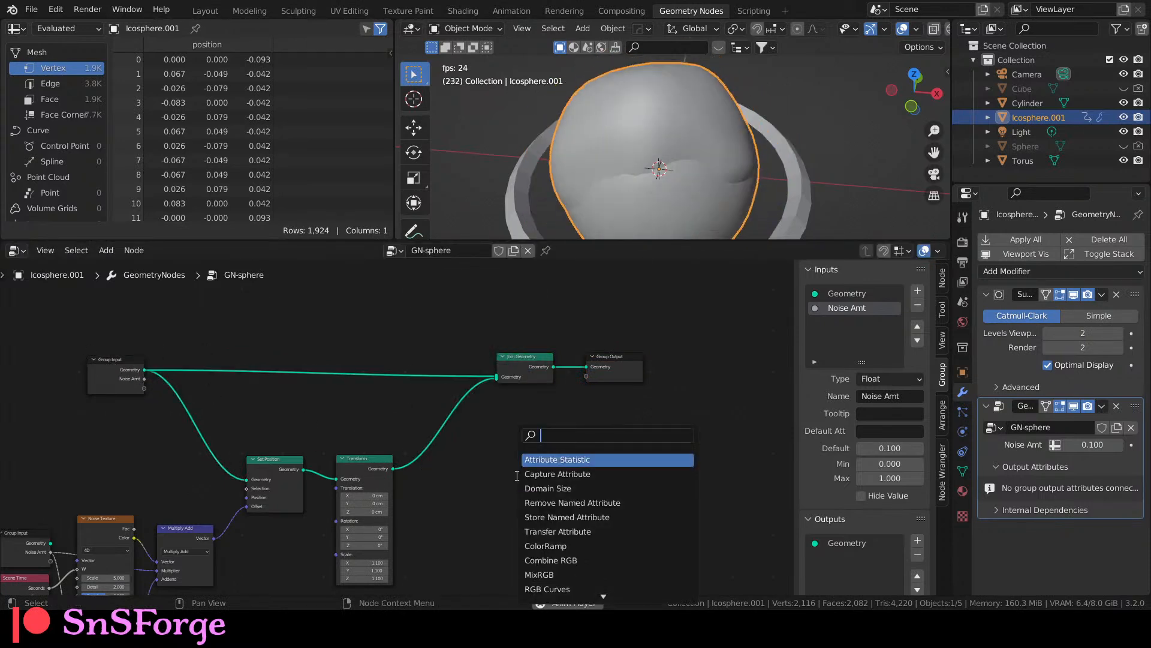
text(had)
key(BackSpace)
key(BackSpace)
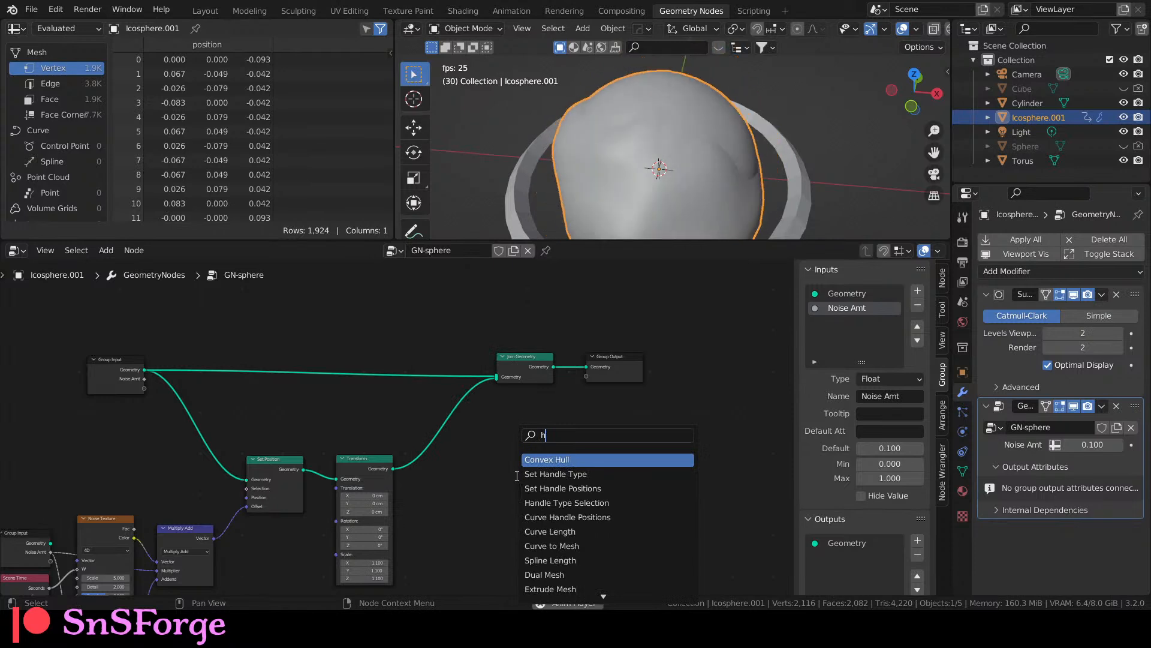
key(BackSpace)
text(shade)
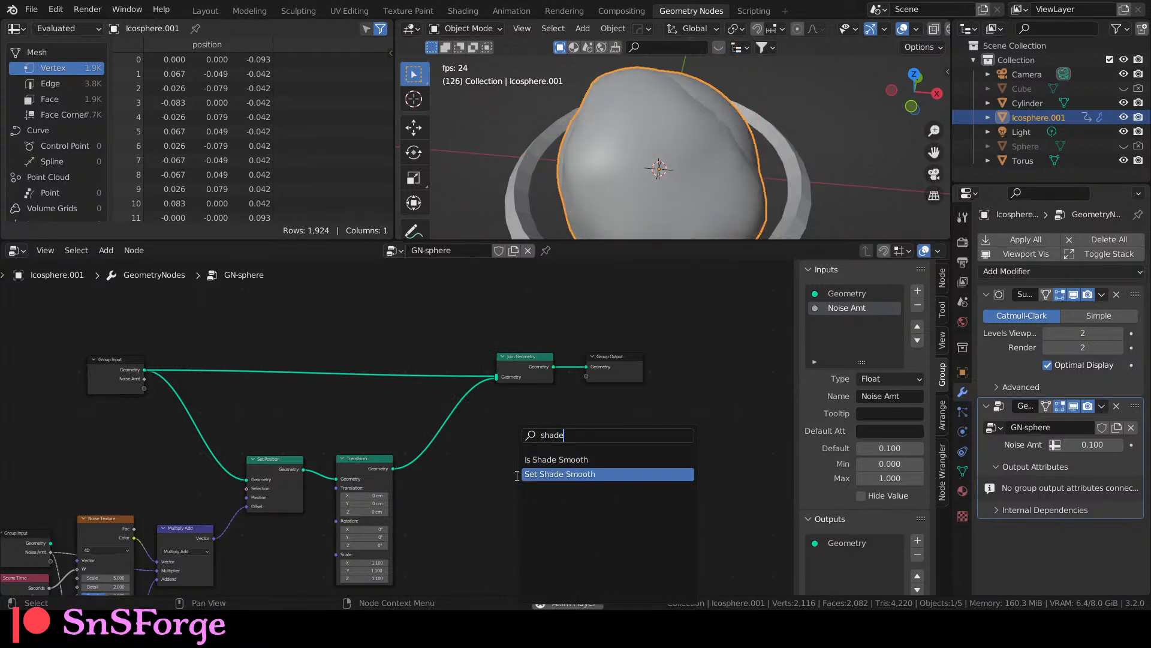
click(517, 474)
click(494, 420)
scroll(493, 456, up, 2)
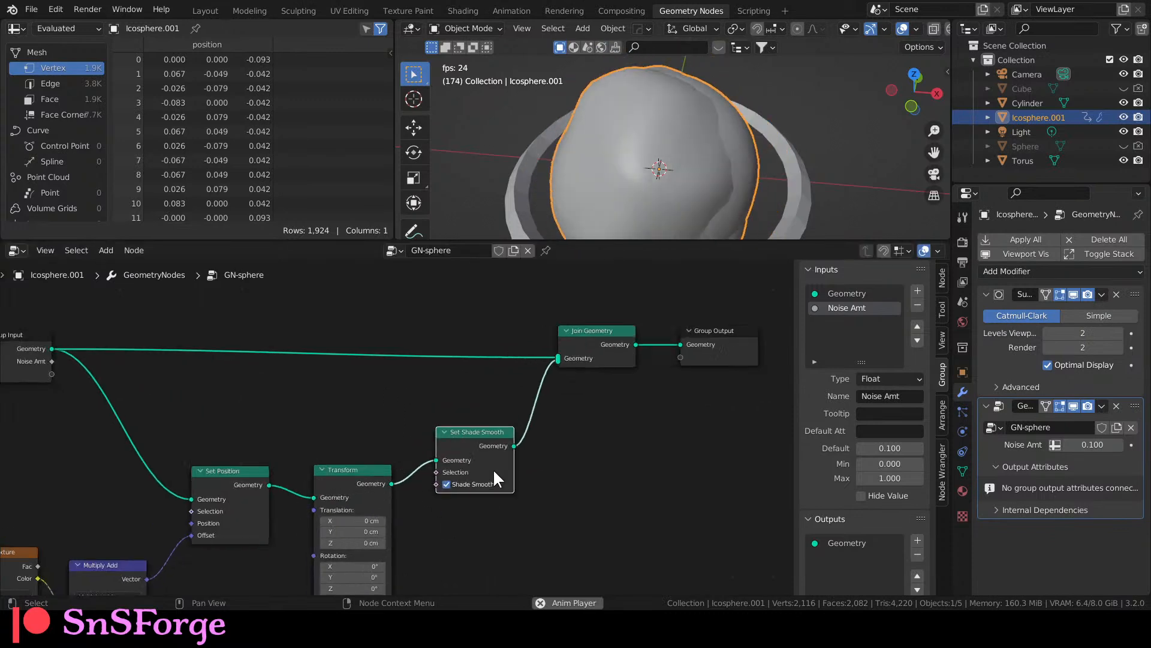
click(447, 483)
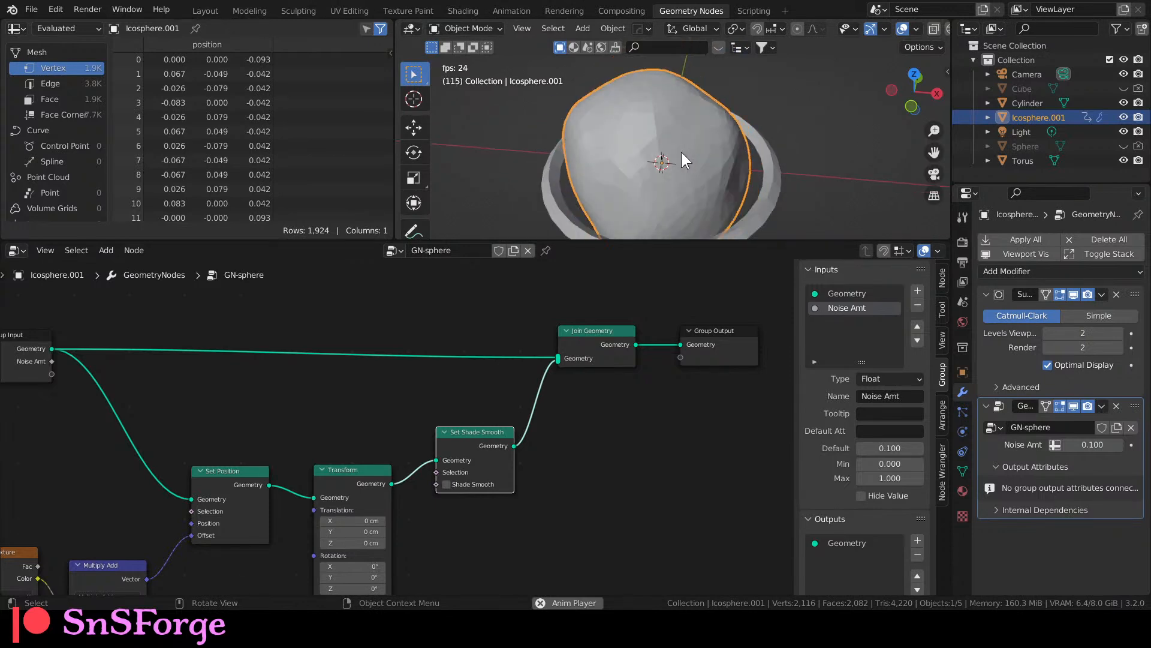
Duplicate Set Shade Smooth onto the link between Group Input and Join Geometry, with Shade Smooth enabled on the copy.
drag(560, 294, 713, 369)
drag(610, 333, 660, 325)
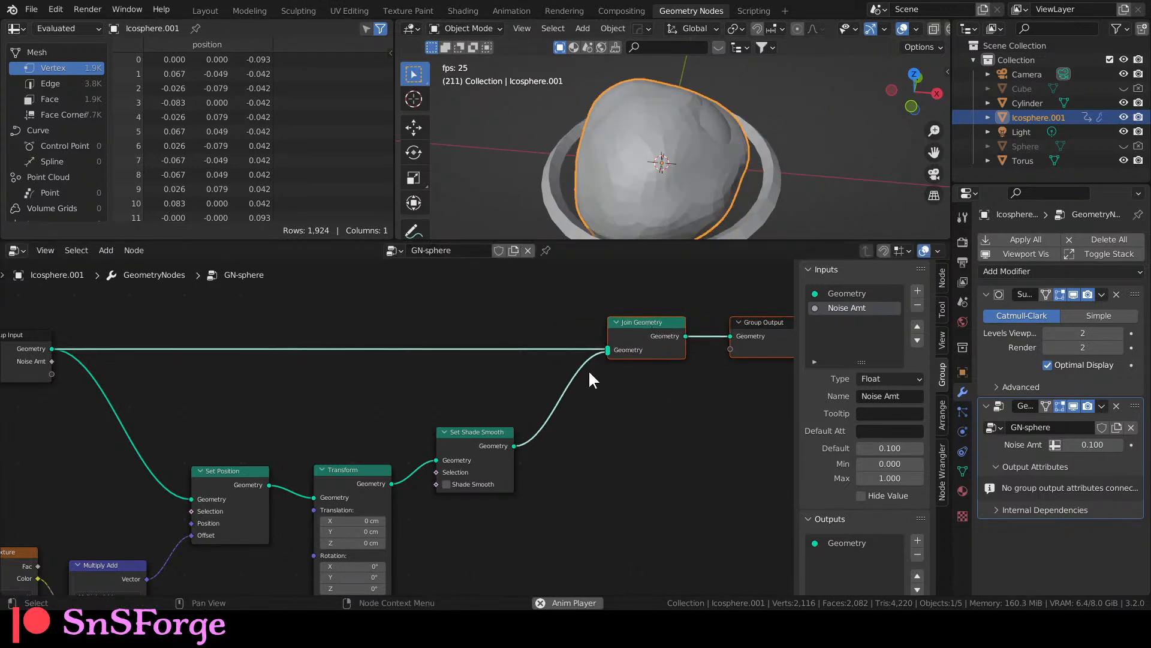
click(477, 427)
key(shift+d)
click(462, 335)
click(436, 385)
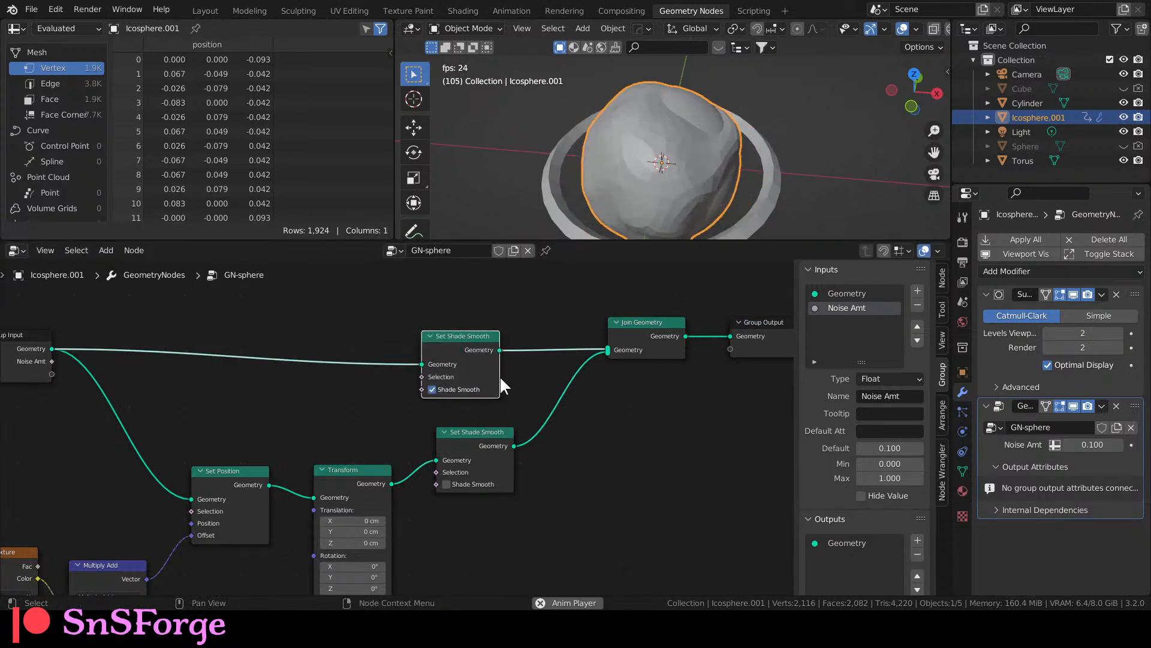
Test flat shading on the original sphere's Set Shade Smooth node, and re-enable its Shade Smooth option.
click(432, 389)
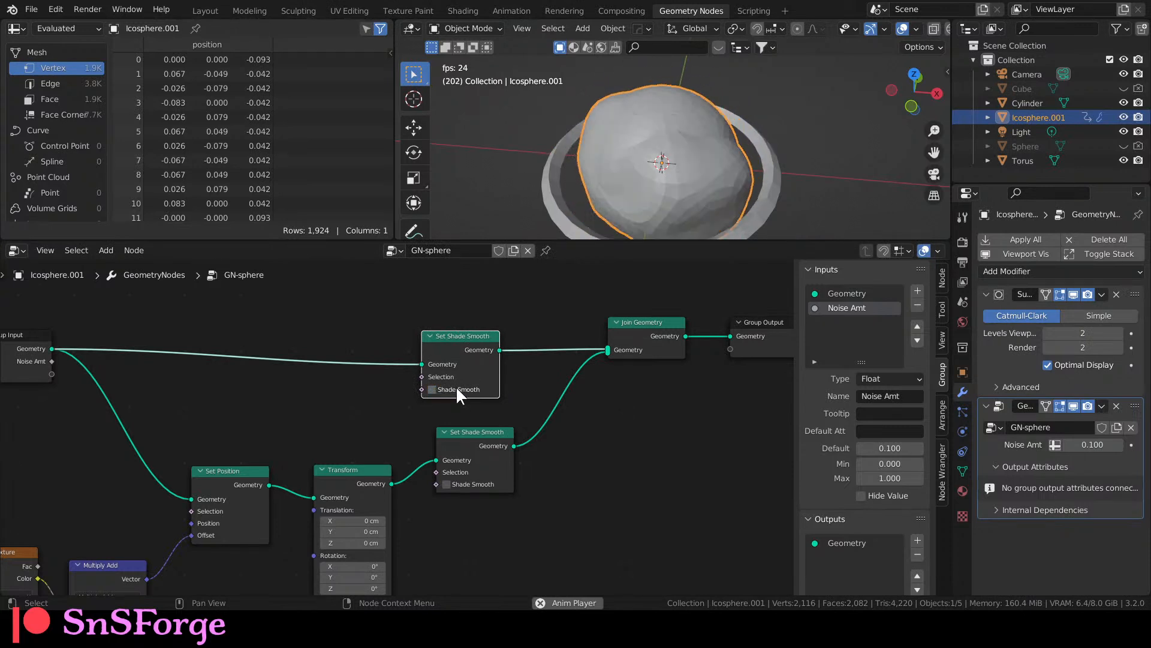
shift+middle_drag(717, 423, 678, 425)
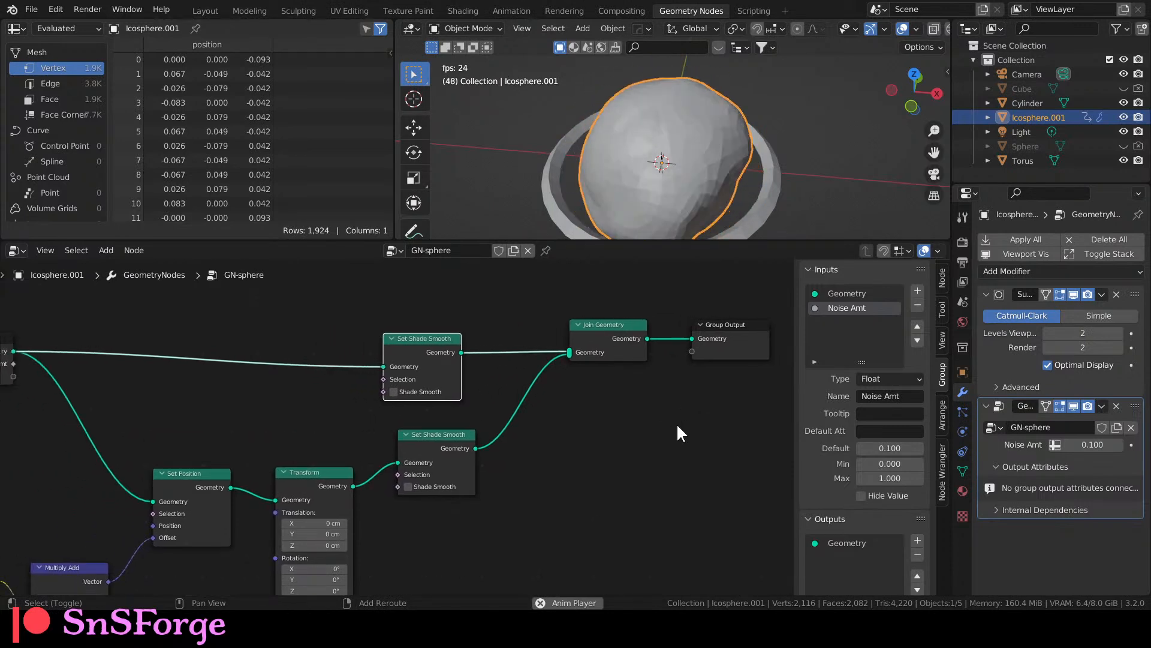
scroll(676, 423, up, 2)
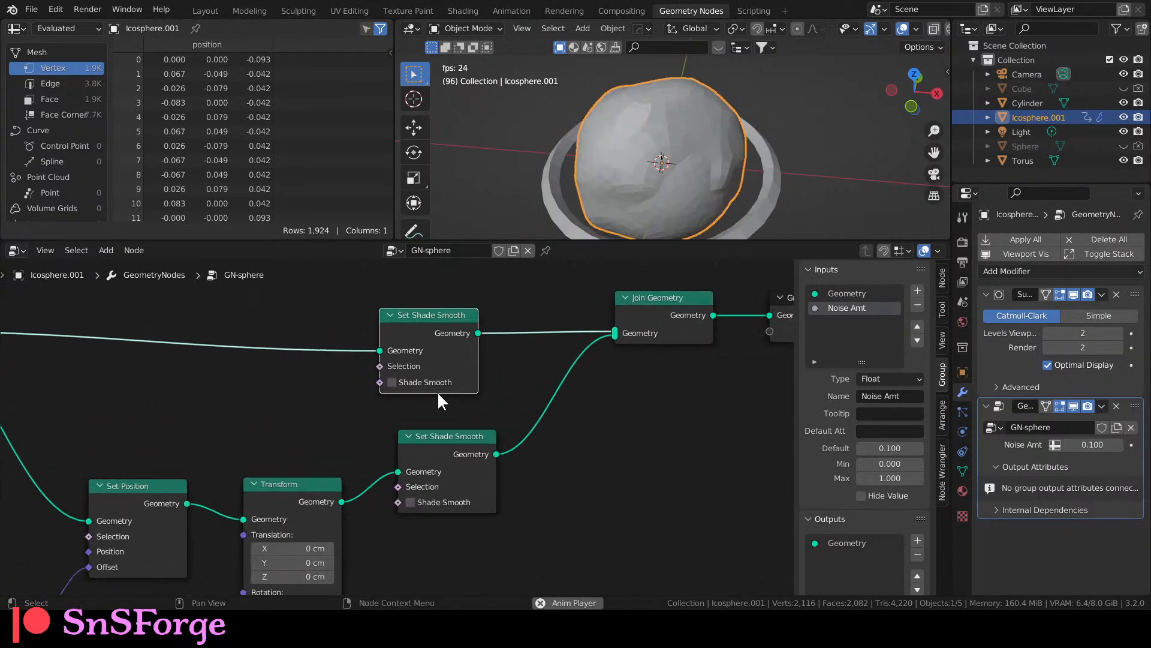
click(394, 383)
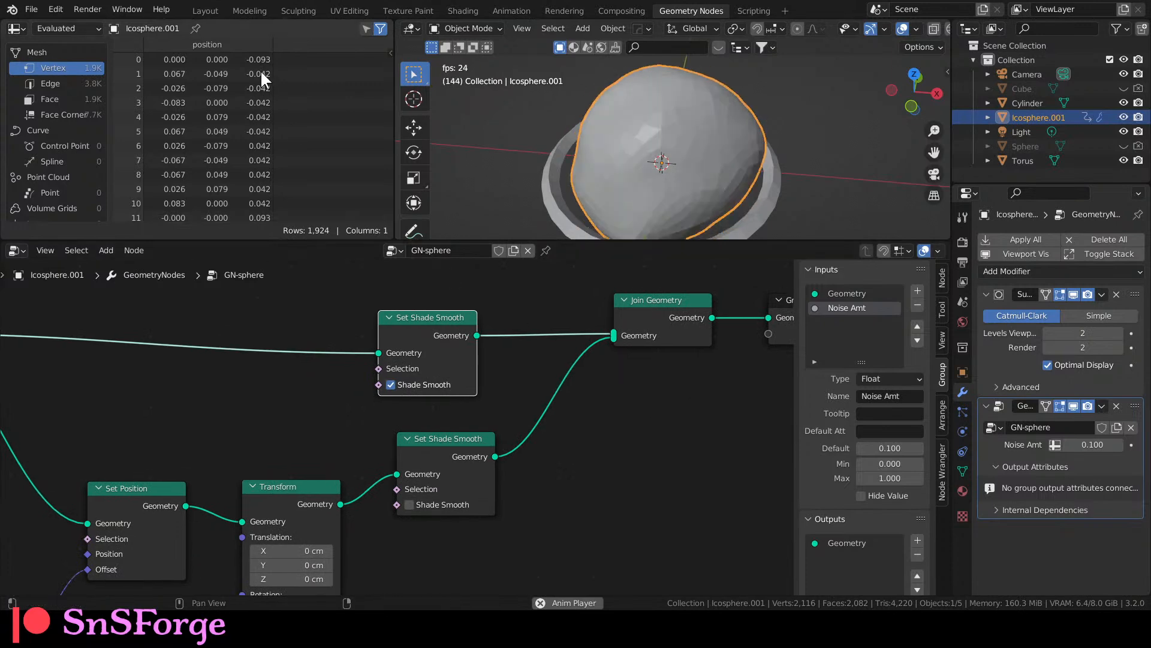
Return to the Layout workspace, save the file and switch the viewport to Material Preview shading.
click(209, 10)
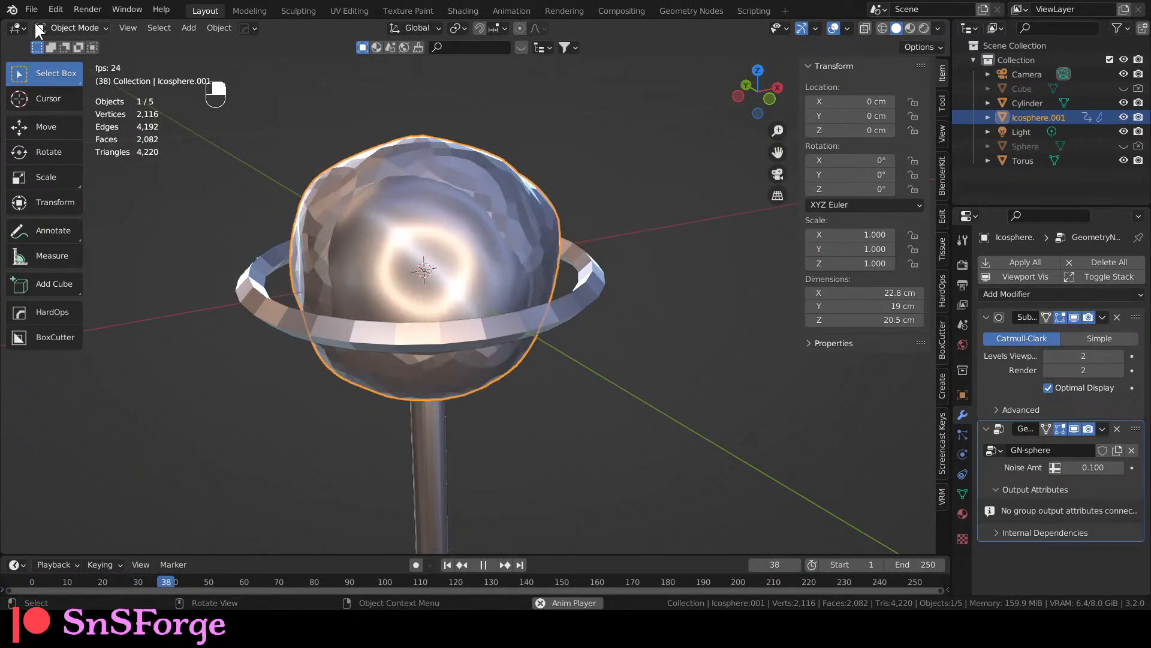
key(ctrl+s)
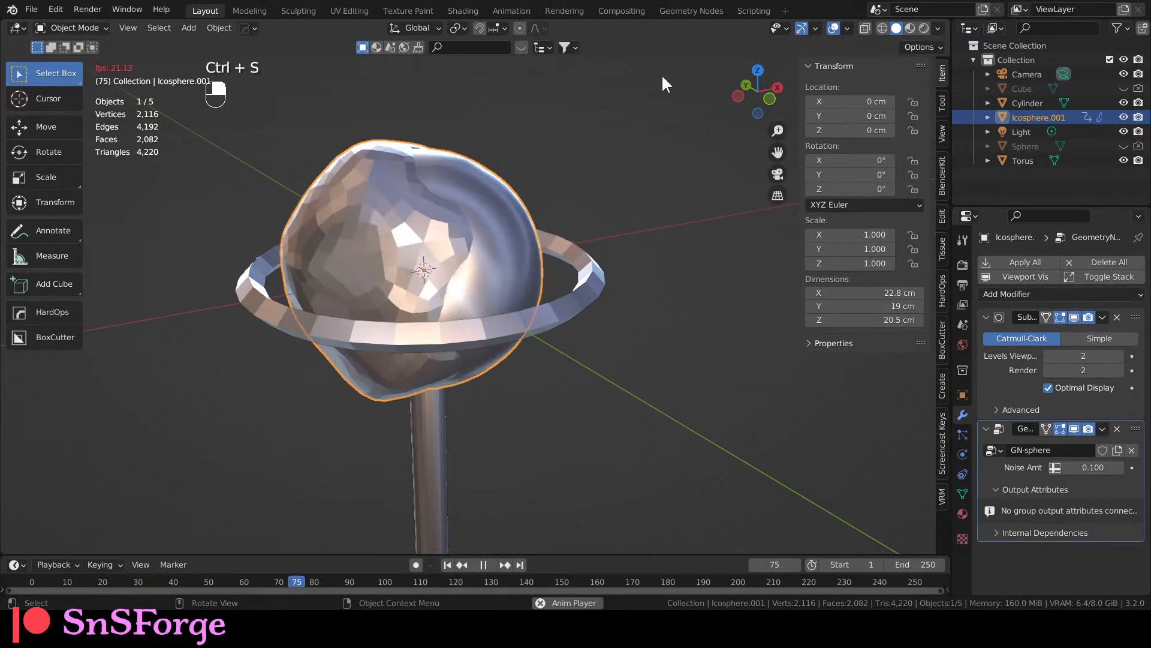
click(909, 28)
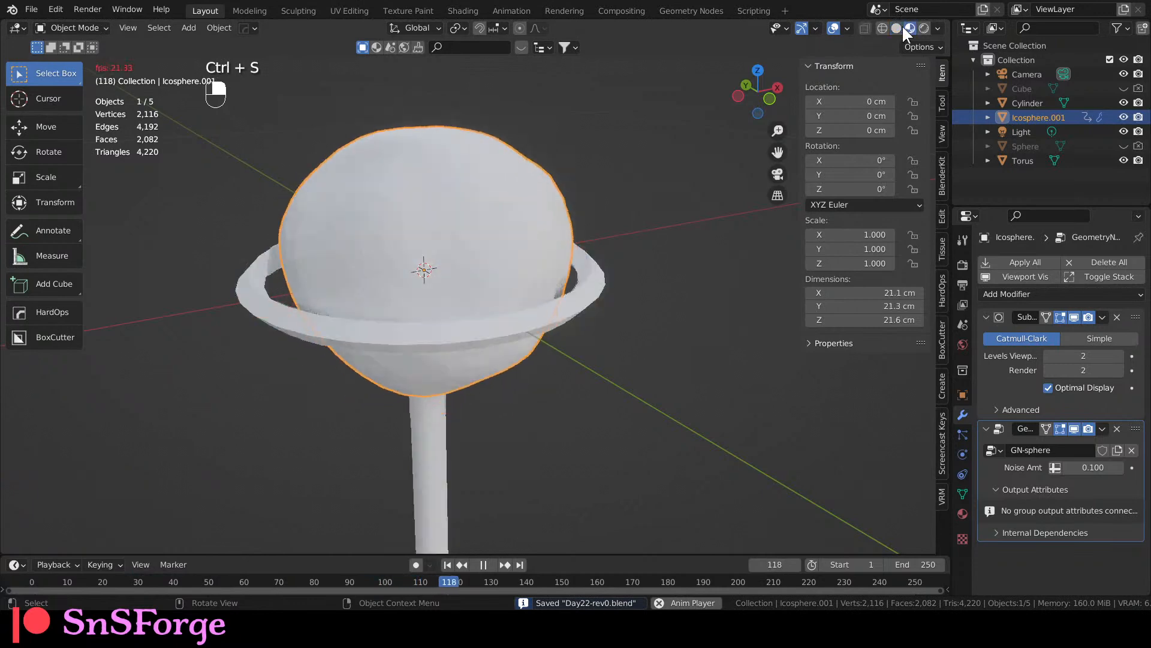
Set the scene's render engine to Cycles.
click(963, 263)
click(1073, 263)
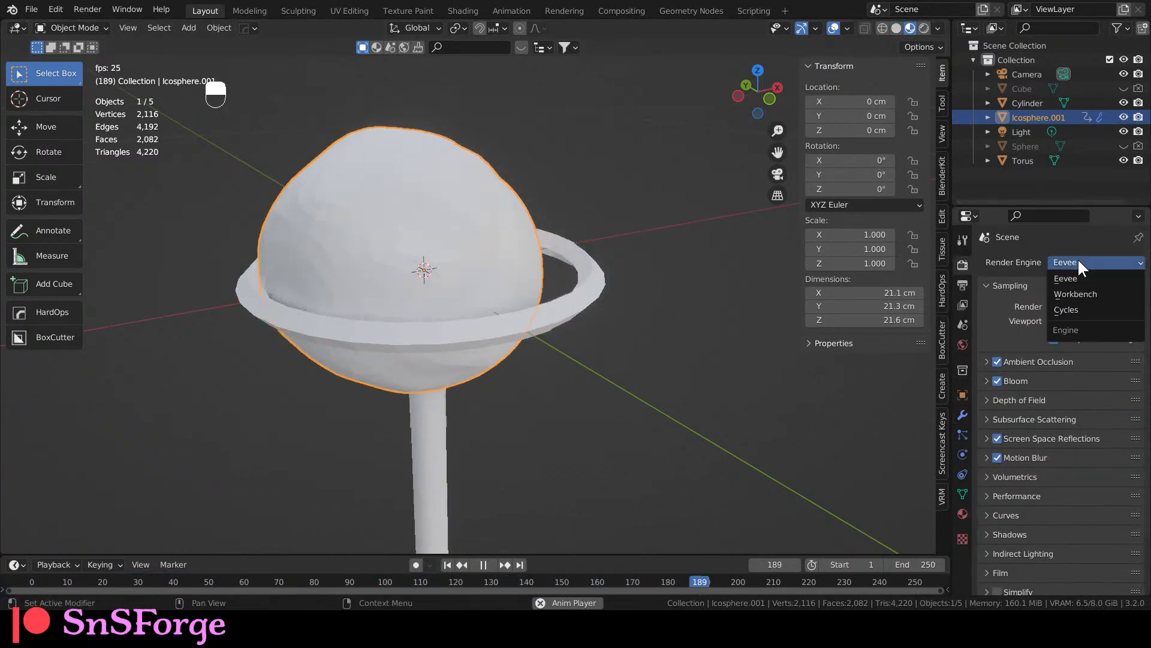
click(1066, 309)
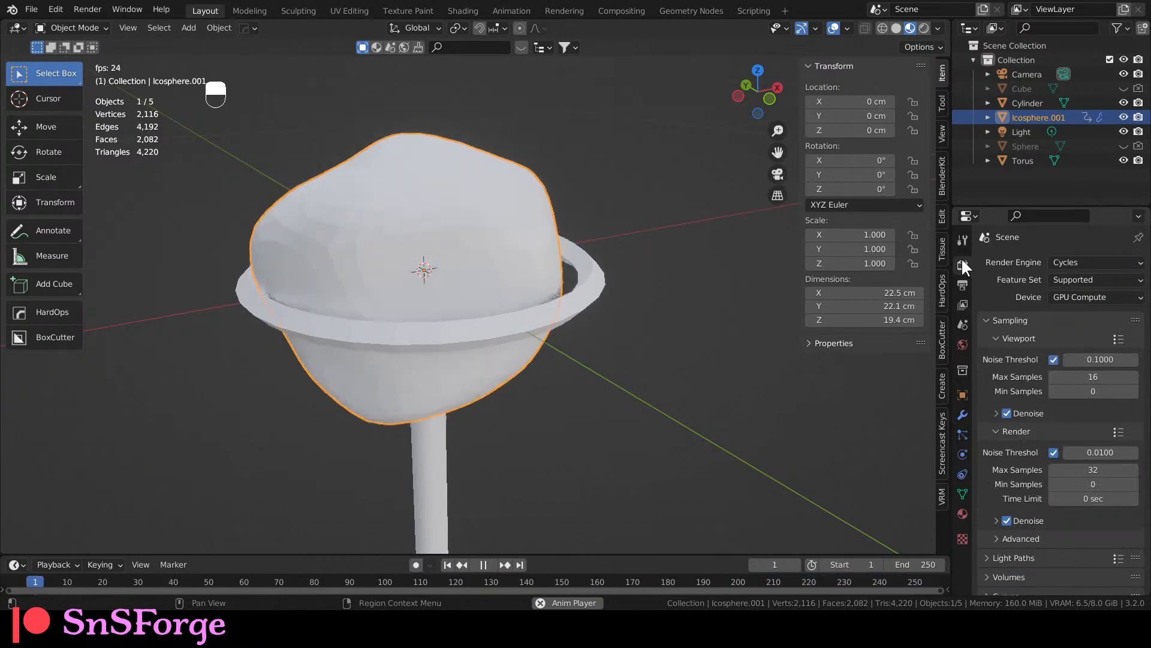
Search the BlenderKit materials for "Fire" and apply the Layer Fire material to the ico sphere.
click(376, 48)
click(450, 46)
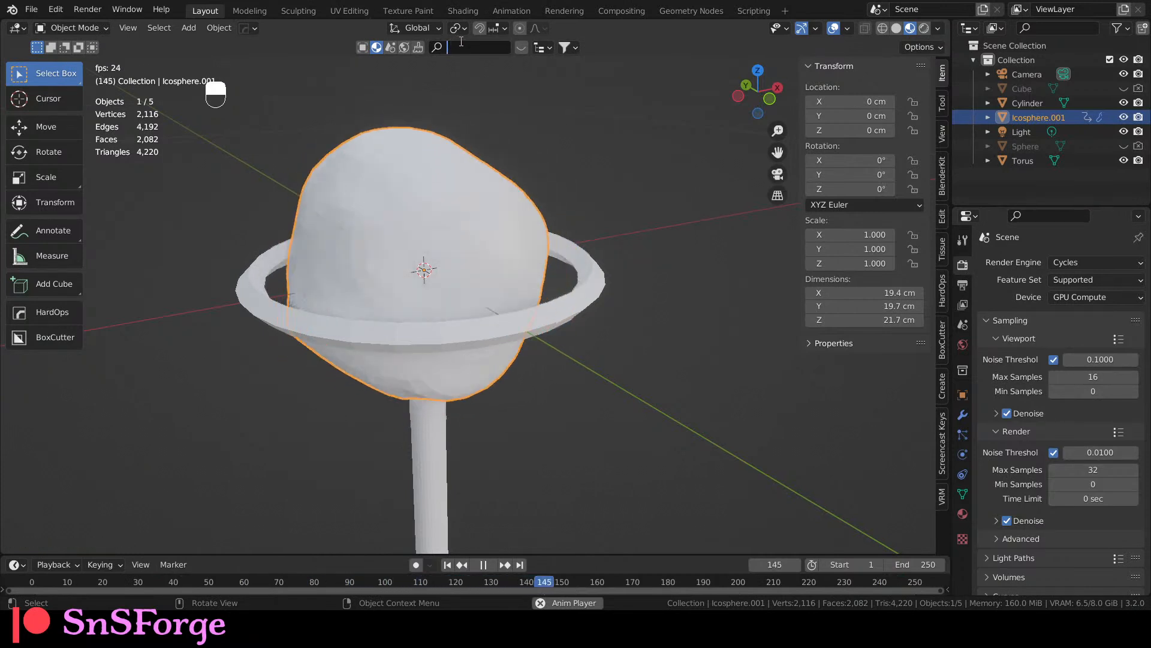
text(F)
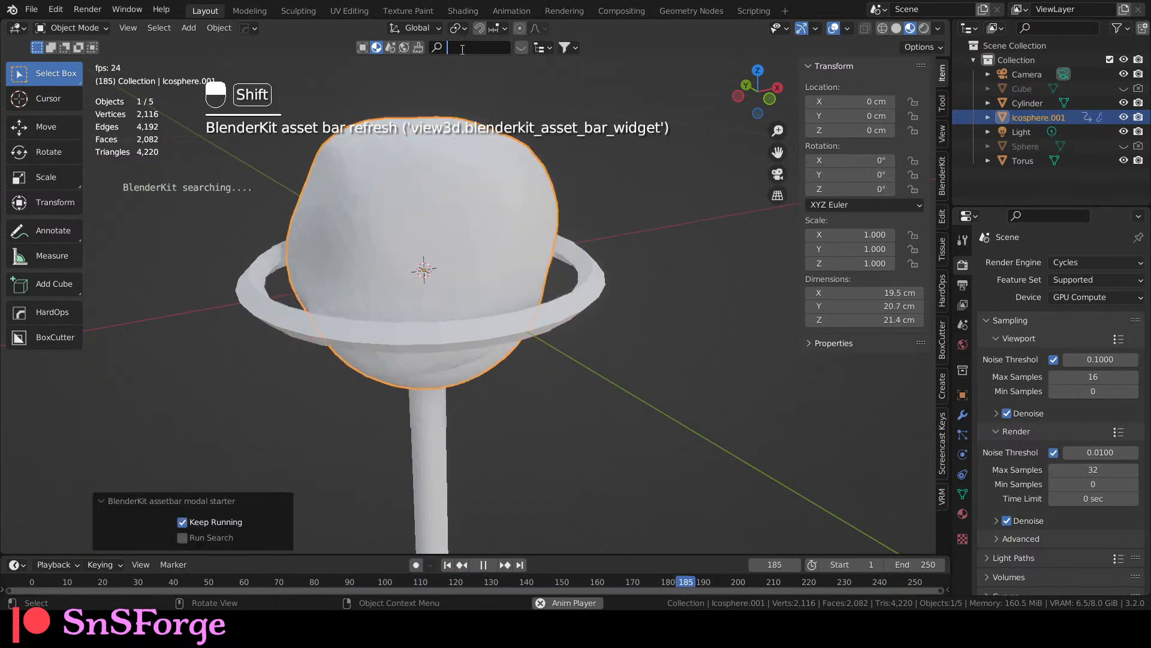
text(ire)
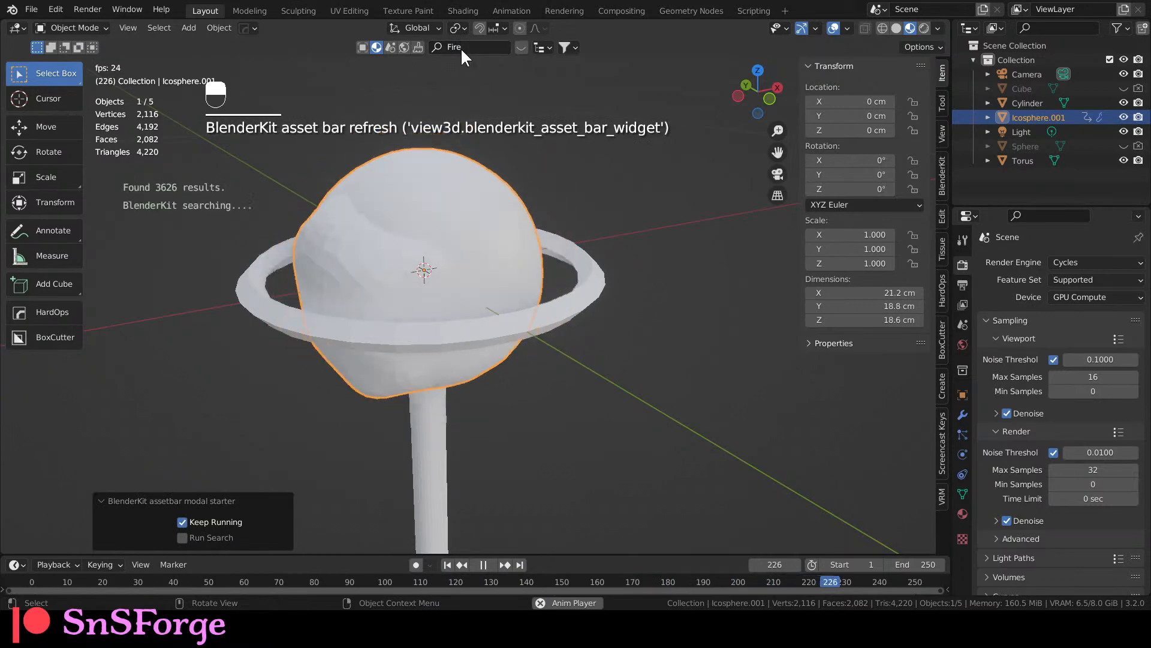
key(Return)
mouse_move(224, 120)
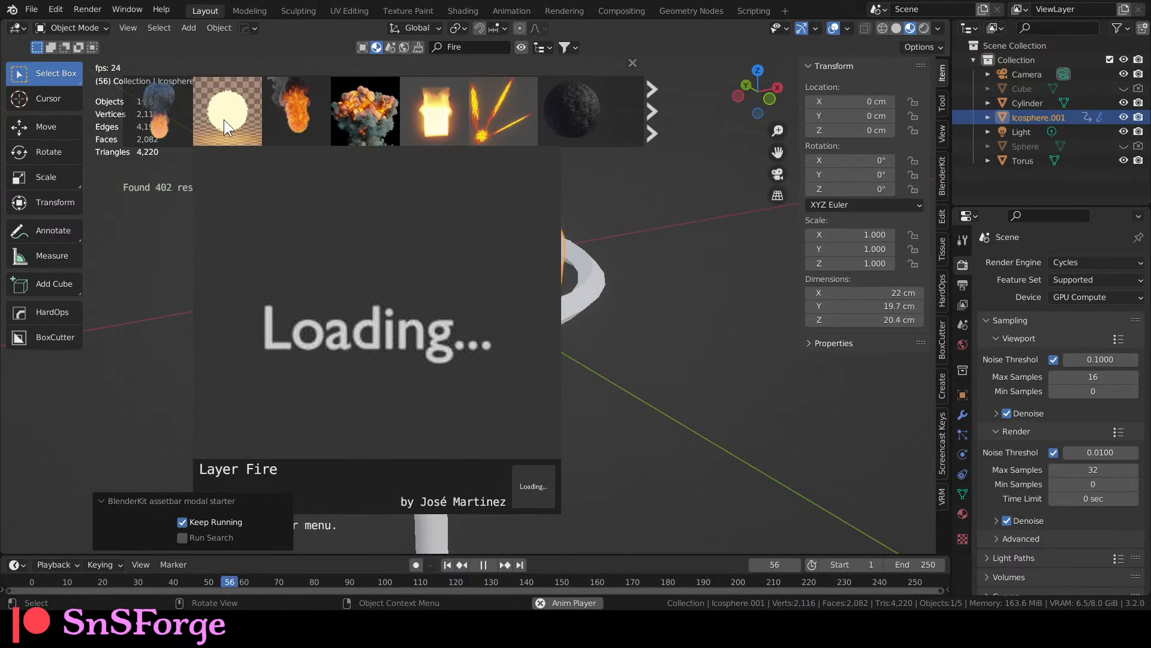
mouse_move(297, 117)
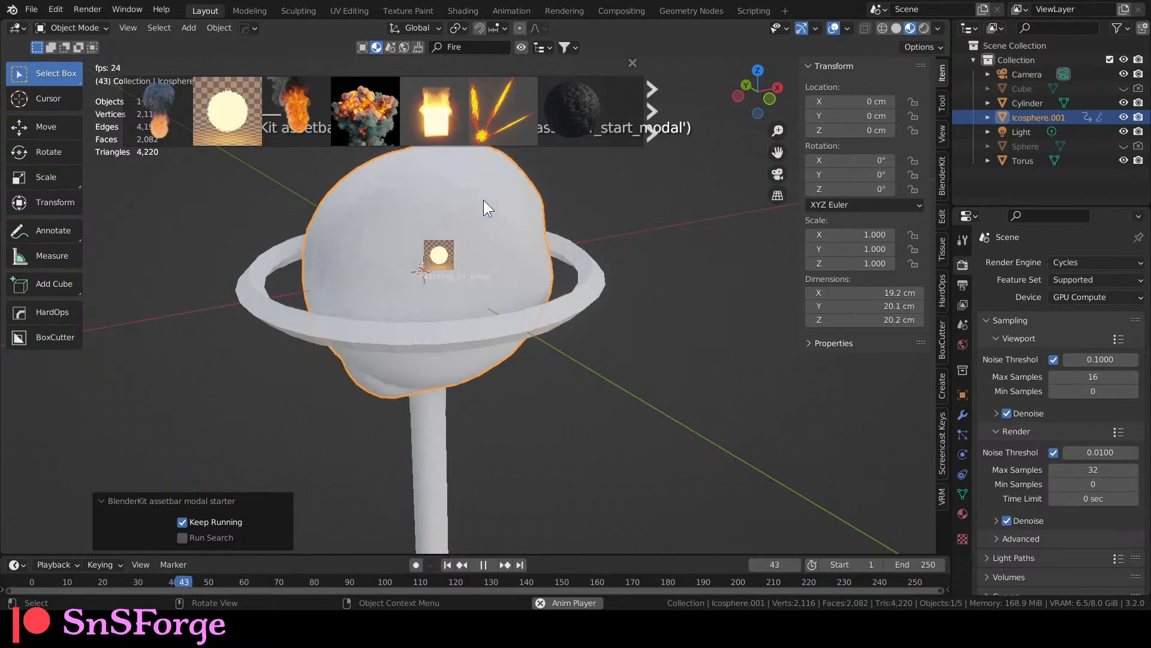
Open the Geometry Nodes workspace and switch its viewport to Rendered shading.
mouse_move(506, 95)
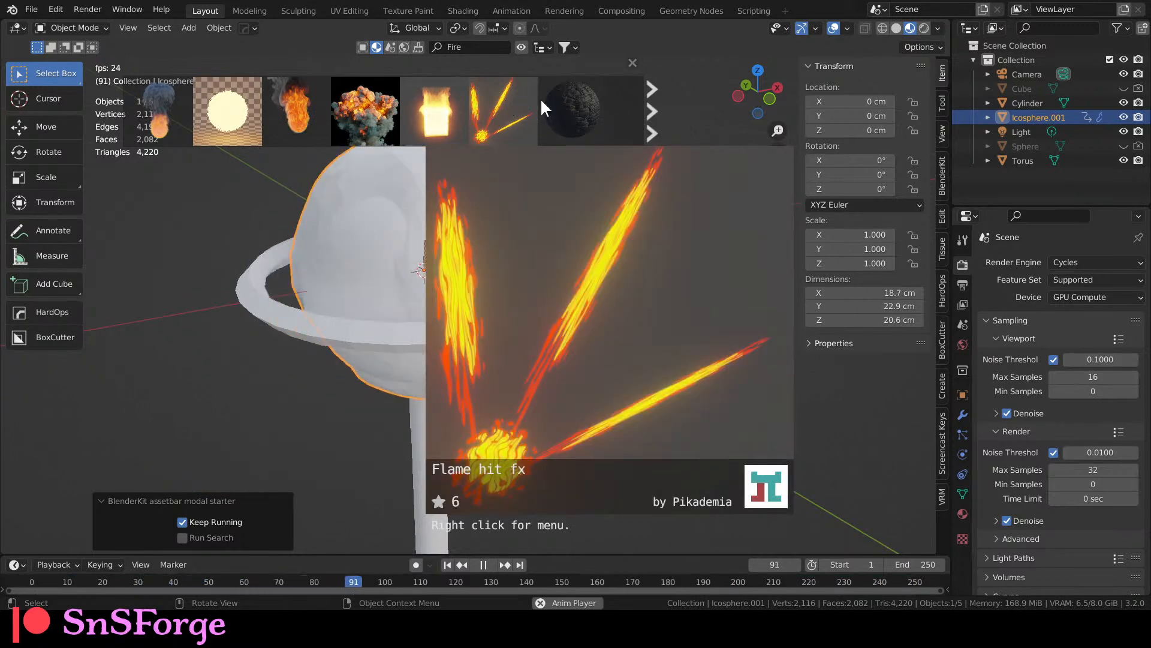
mouse_move(599, 113)
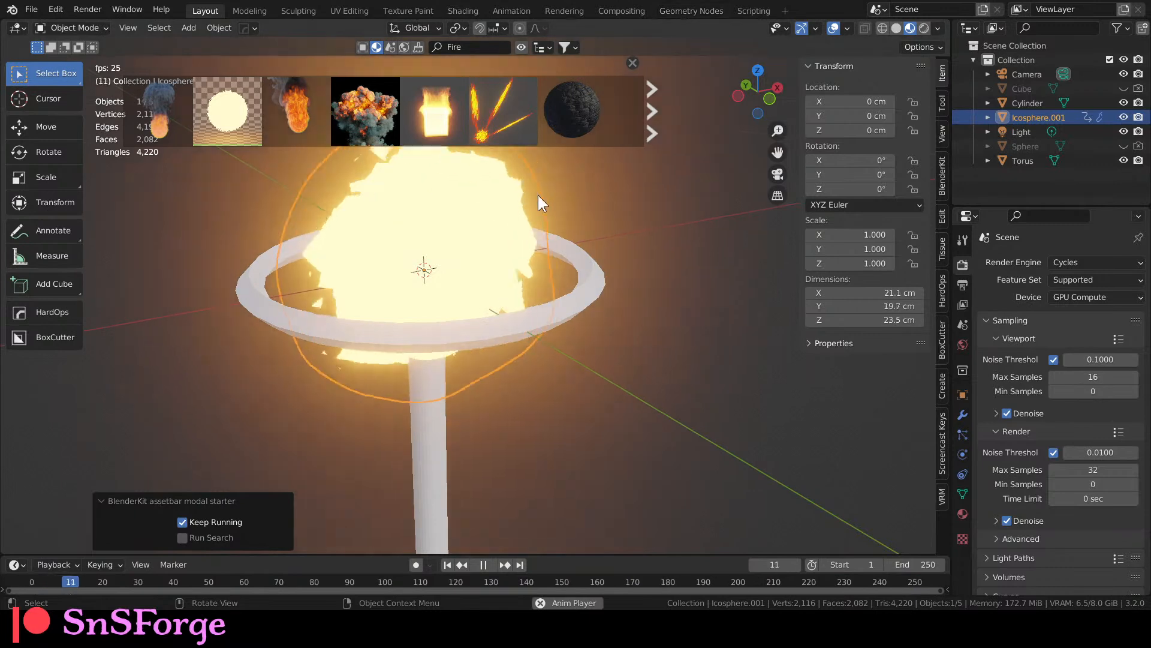
click(693, 10)
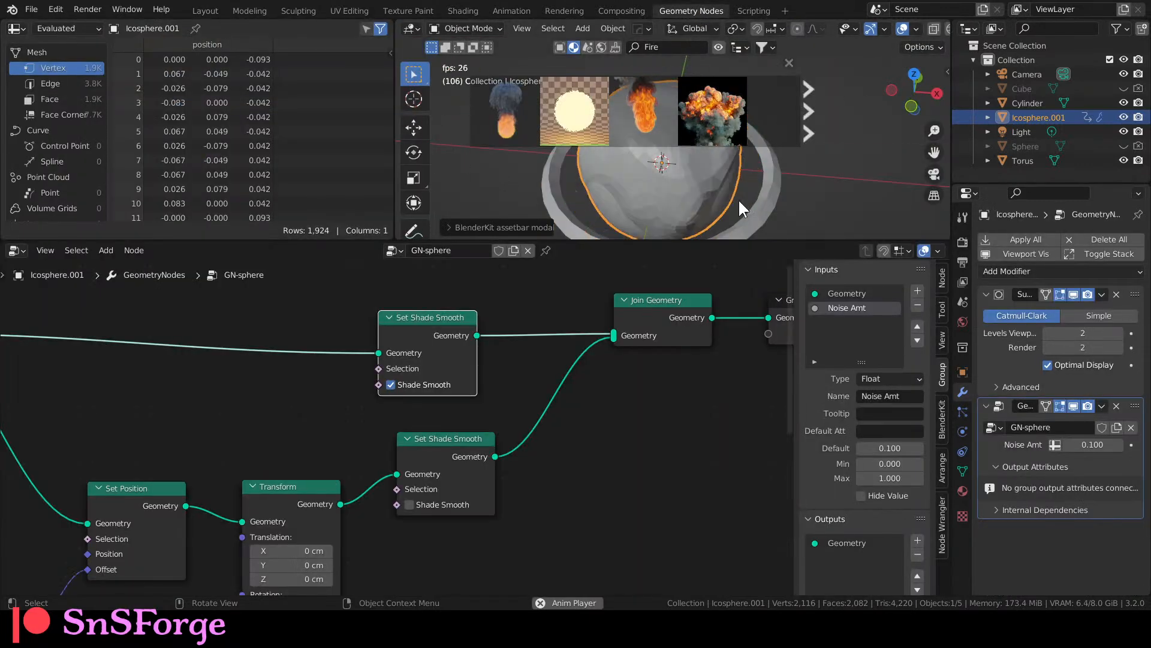
key(z)
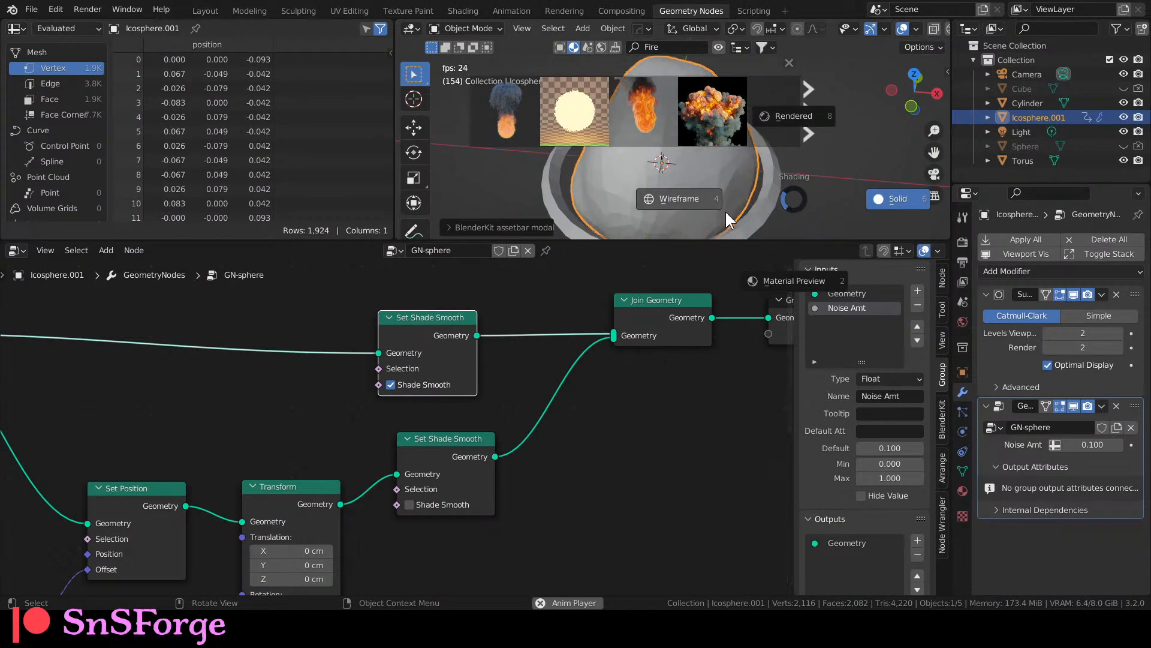
click(794, 118)
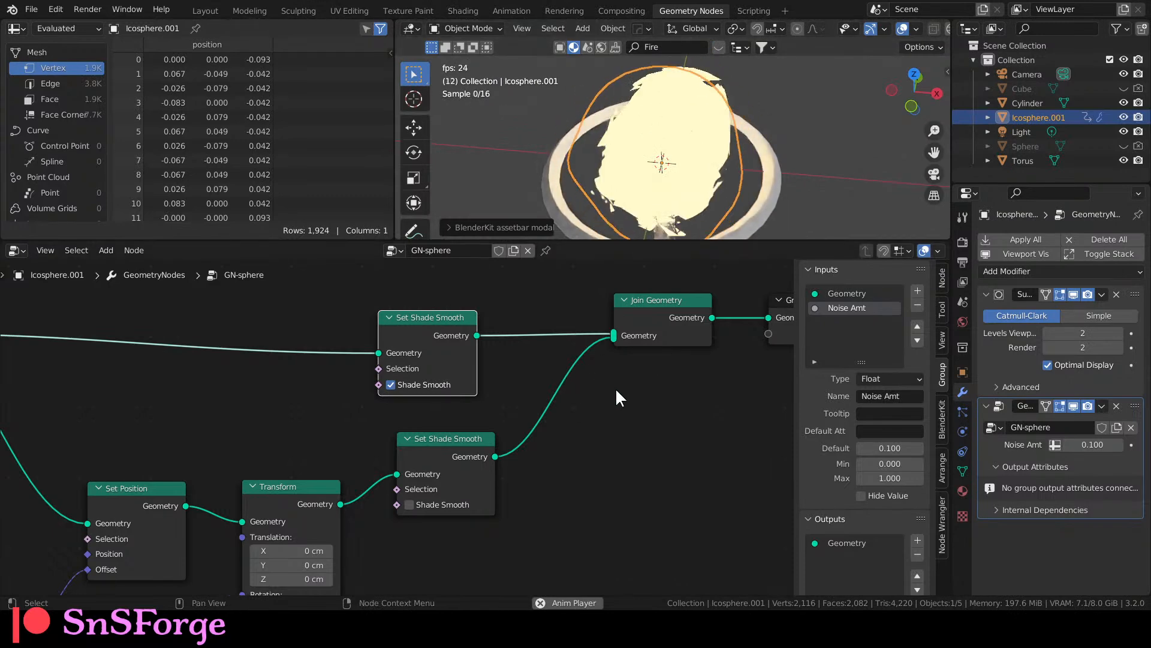
Move the Join Geometry and Group Output nodes farther from the Set Shade Smooth nodes to make room between them.
click(628, 413)
scroll(624, 389, down, 3)
drag(600, 303, 736, 376)
drag(620, 328, 675, 322)
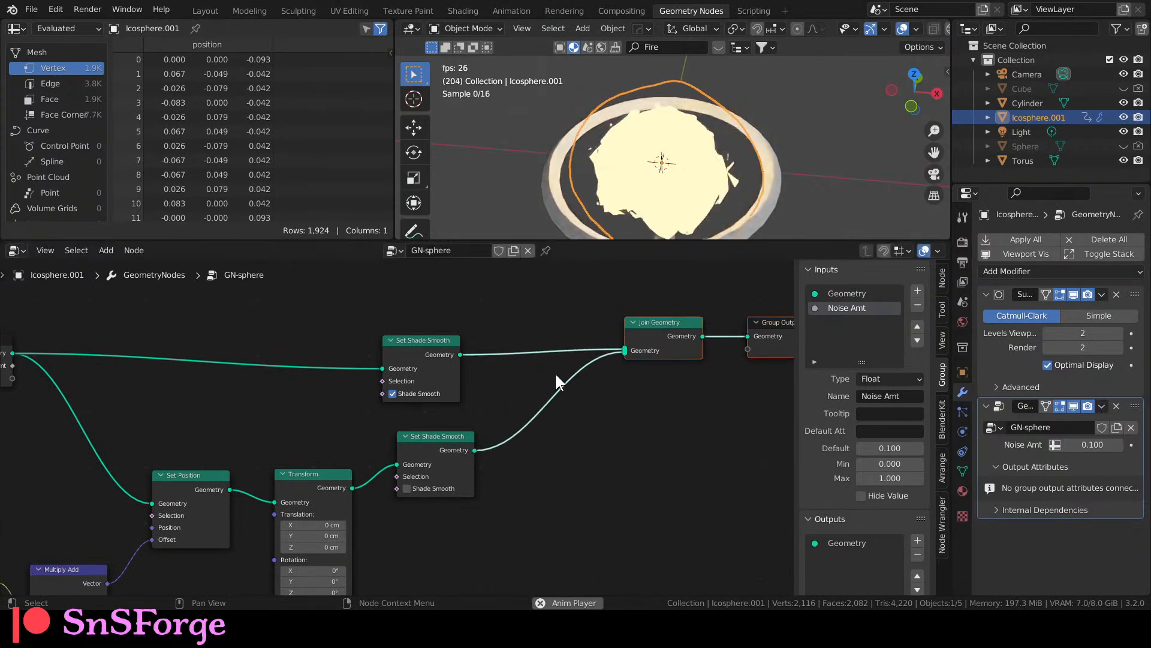
Insert a Set Material node after the outer copy's Set Shade Smooth node and assign it the Layer Fire material.
key(shift+a)
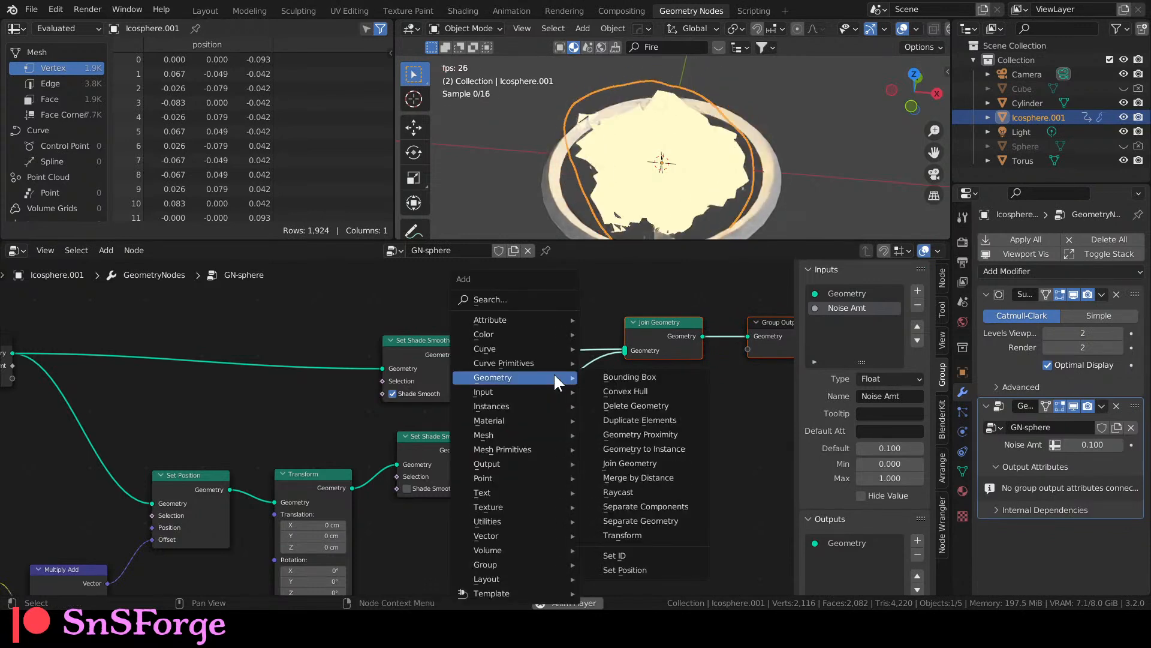
key(s)
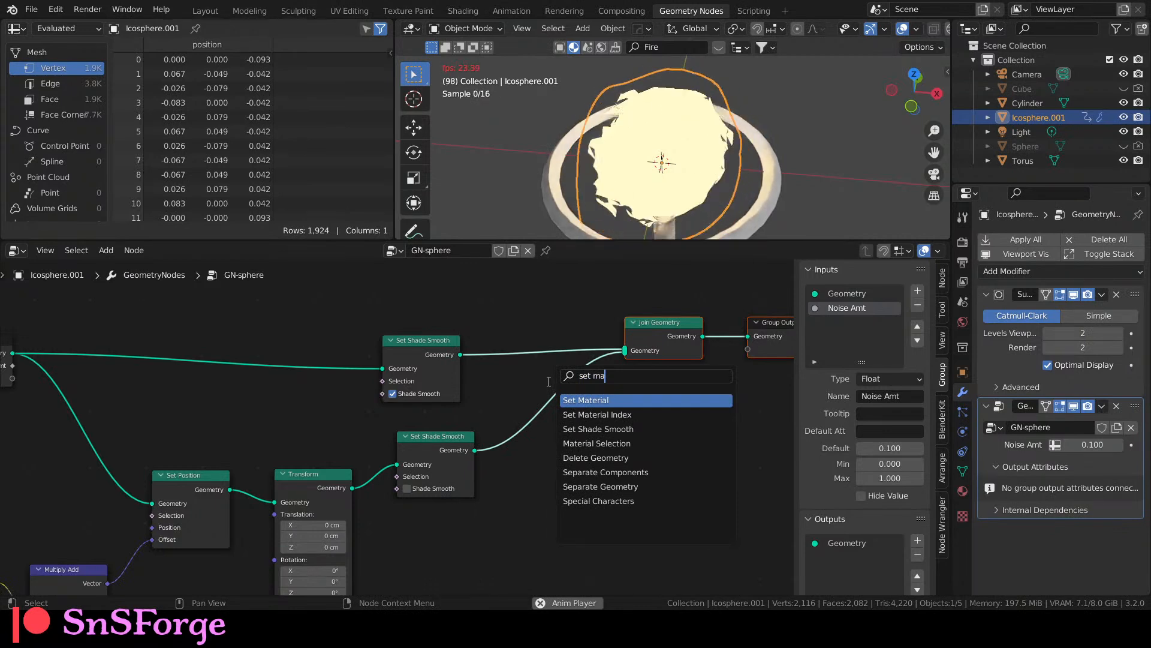
text(set ma)
key(Return)
click(528, 409)
click(567, 451)
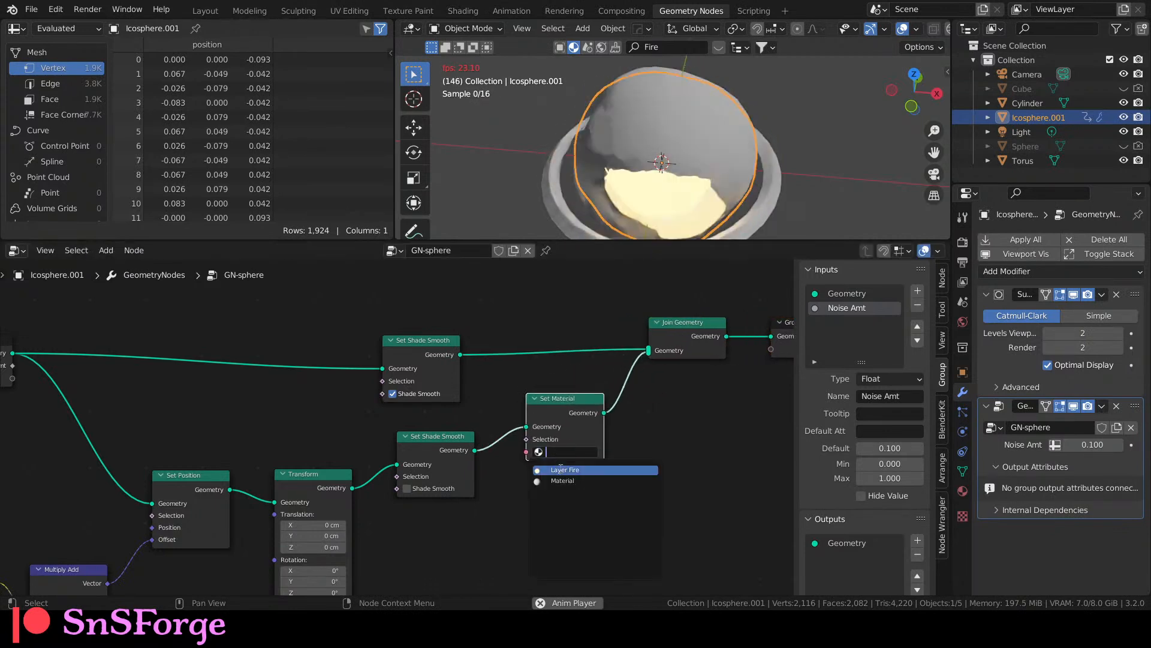
click(561, 469)
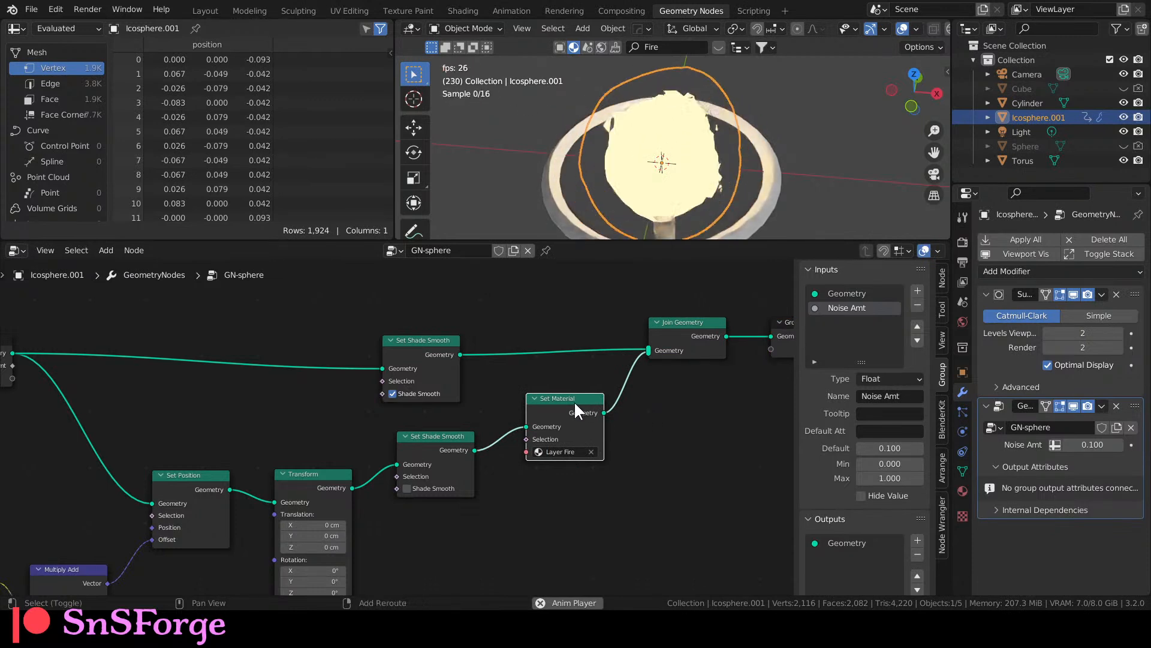
Duplicate the Set Material node onto the original sphere's branch, assign it the material named Material, and return to the Layout workspace.
key(shift+d)
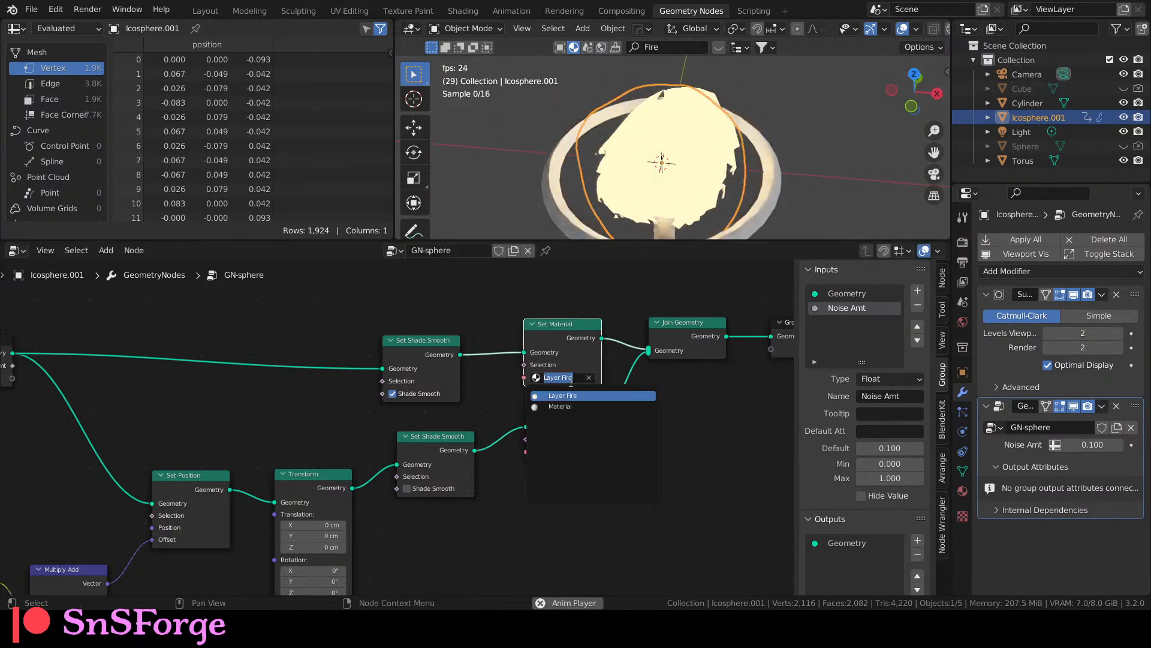
click(571, 406)
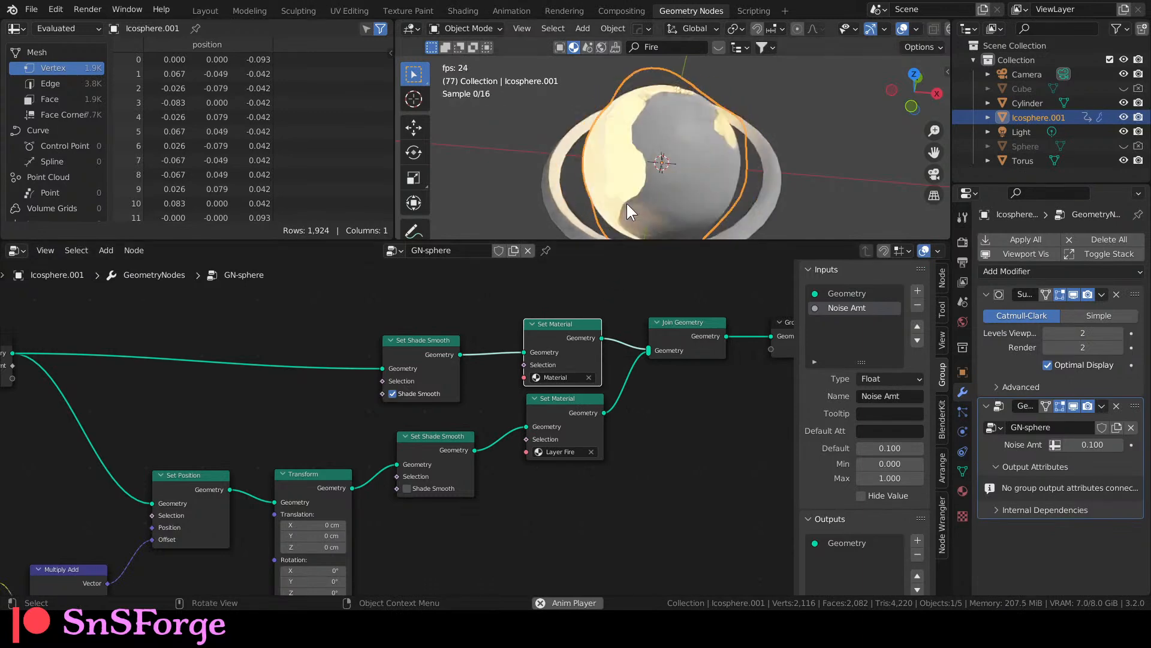
click(204, 11)
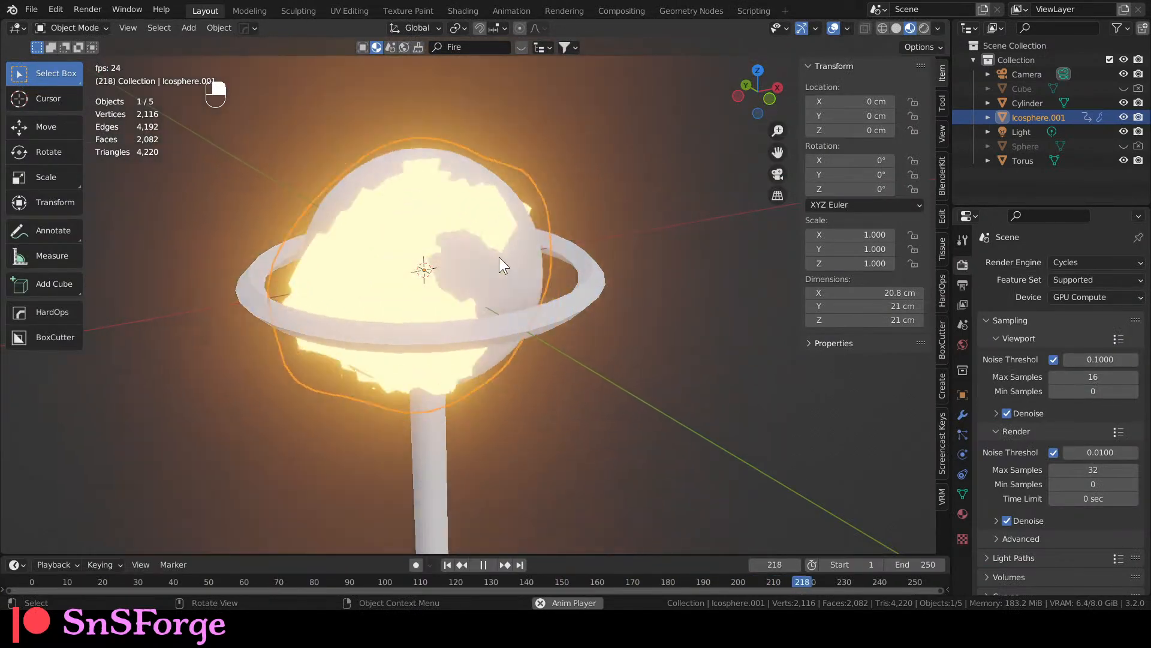
Inspect the ico sphere's Layer Fire material in its properties and as a node tree in the Shading workspace.
click(963, 514)
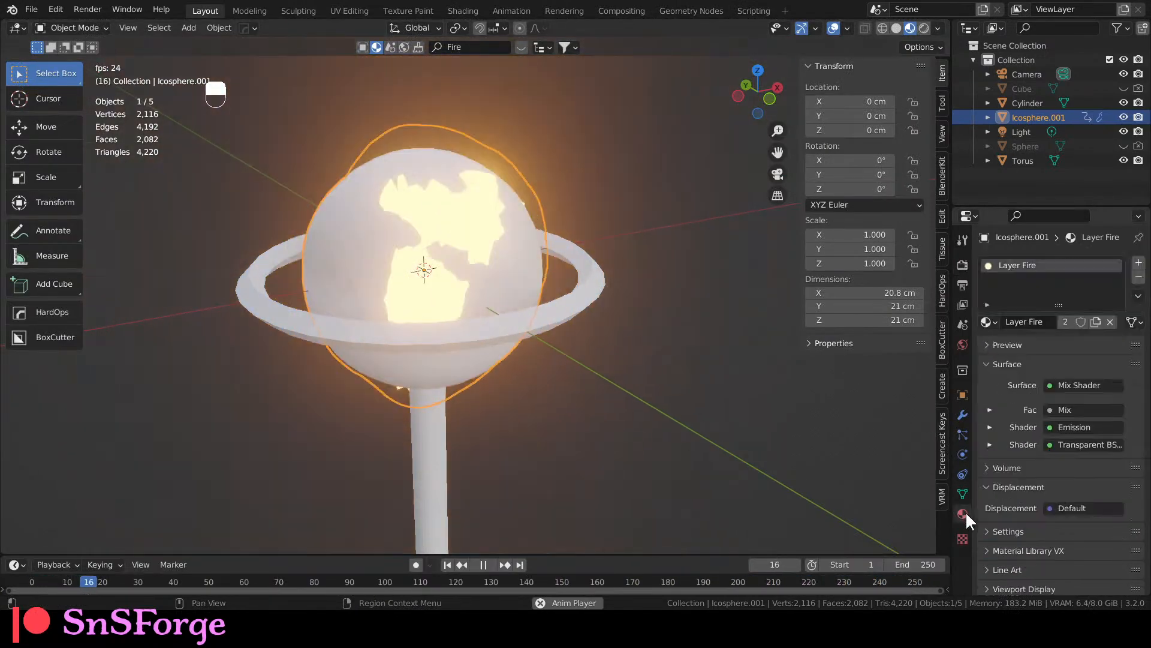
scroll(1043, 425, down, 1)
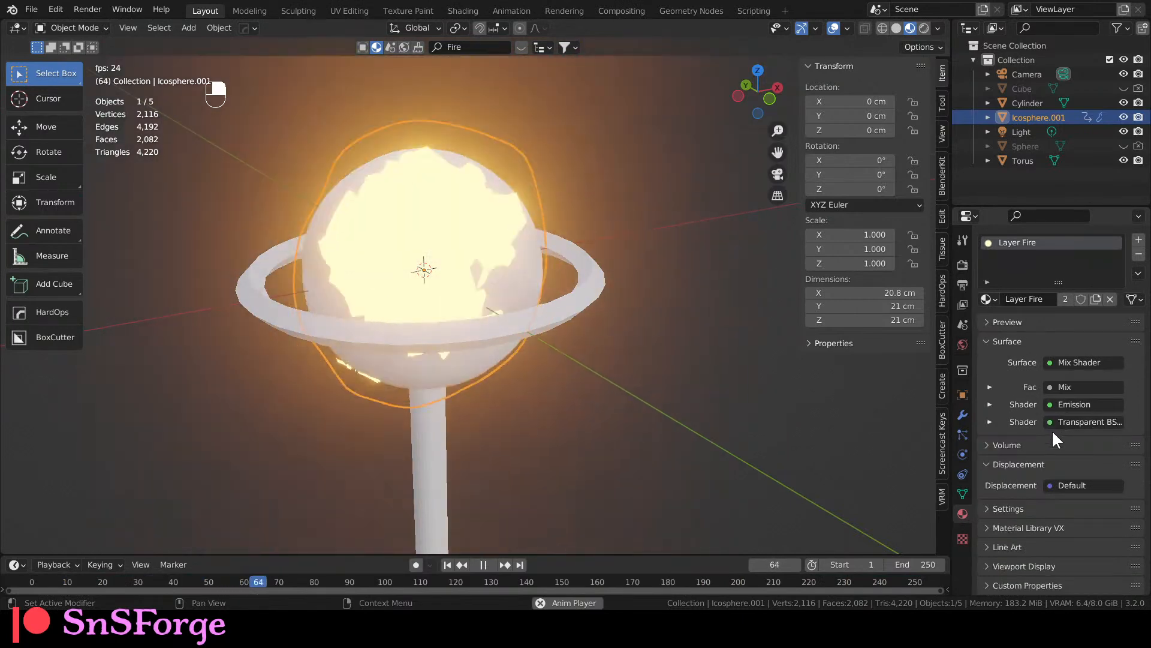
click(474, 10)
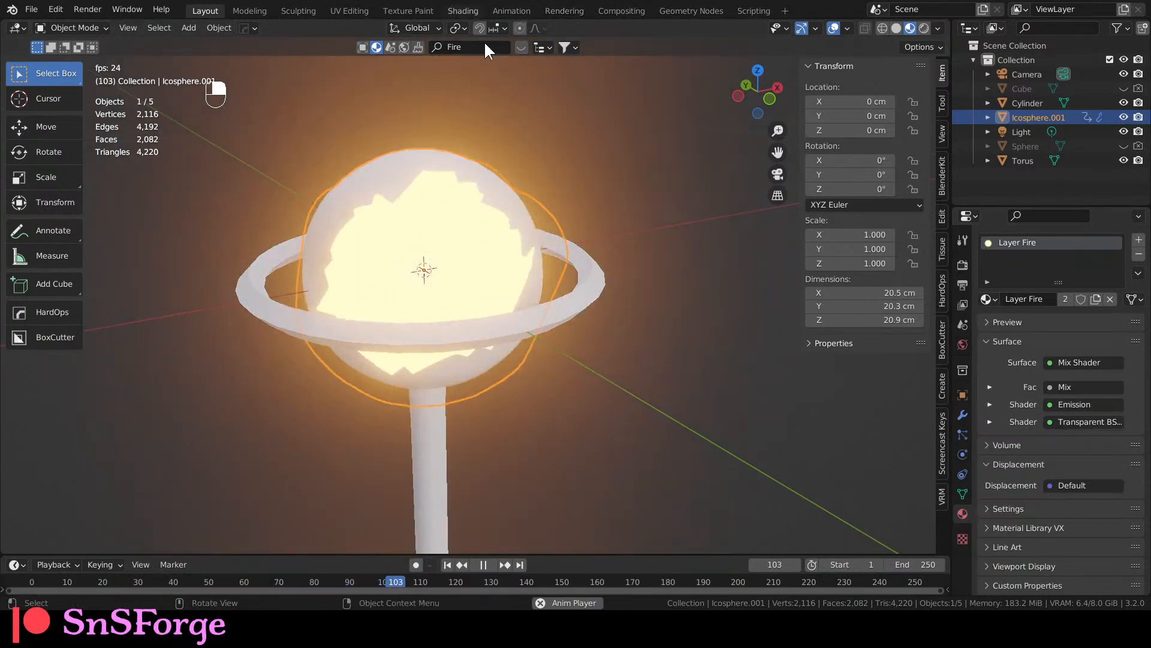
scroll(711, 474, down, 2)
middle_drag(429, 516, 617, 507)
scroll(690, 491, up, 2)
middle_drag(690, 492, 461, 564)
scroll(674, 495, up, 1)
scroll(576, 475, down, 2)
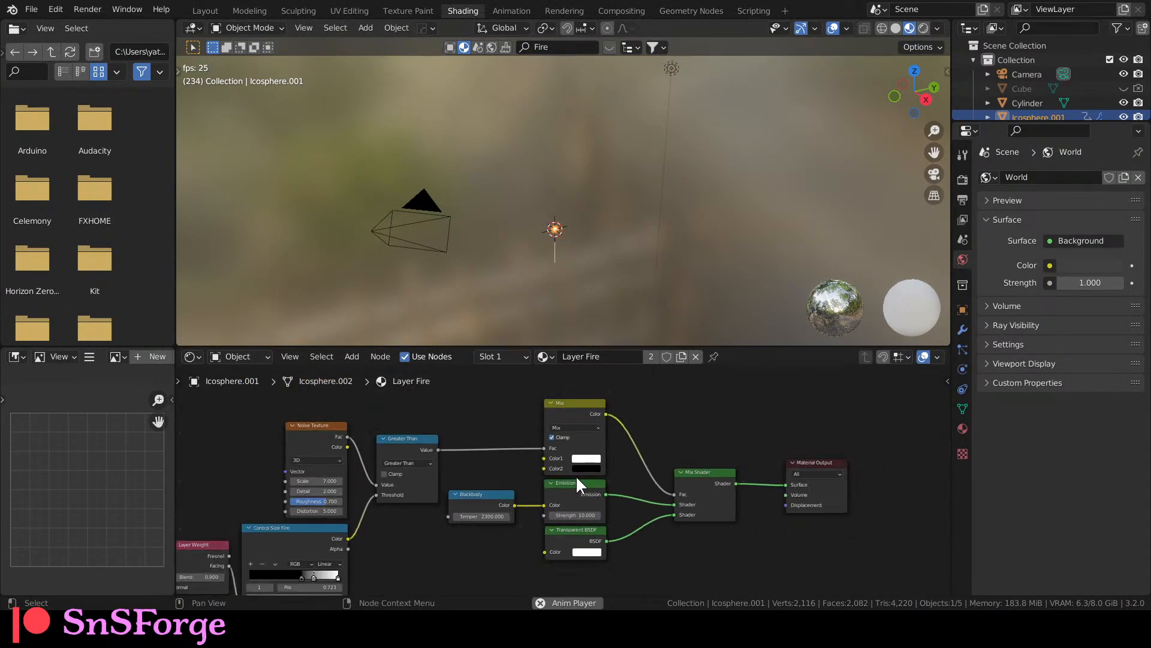
middle_drag(632, 457, 531, 457)
scroll(531, 457, up, 1)
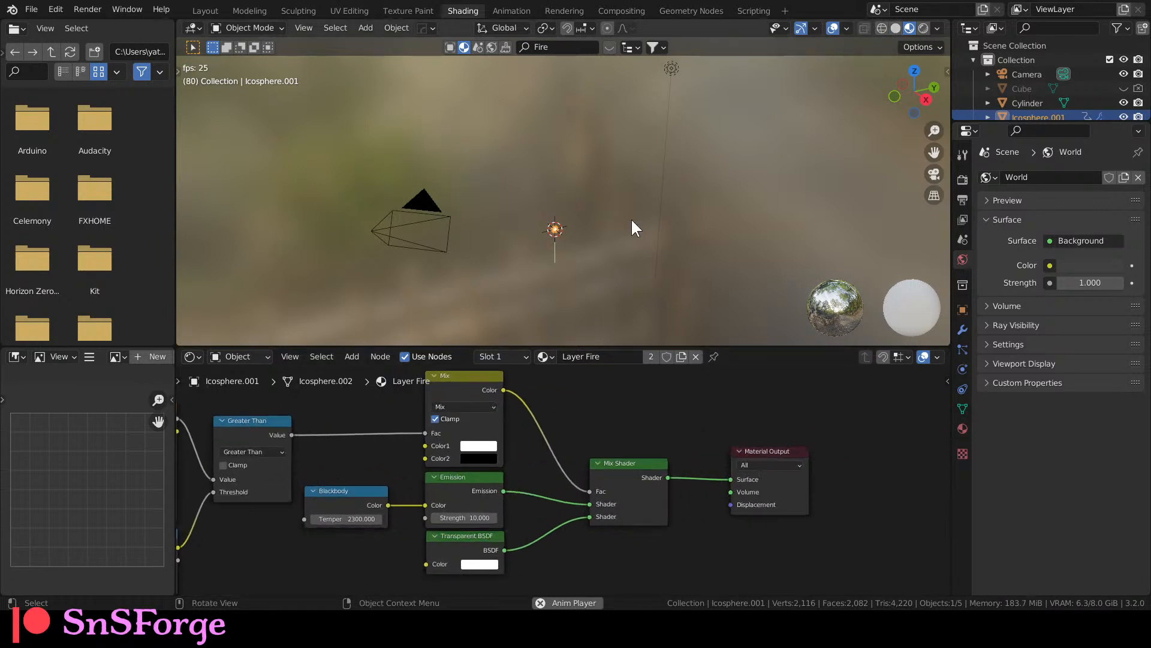
Frame the ico sphere, enlarge the shader editor, and examine how the noise, Blackbody and Emission nodes feed the Mix Shader.
key(KP_4)
key(KP_Decimal)
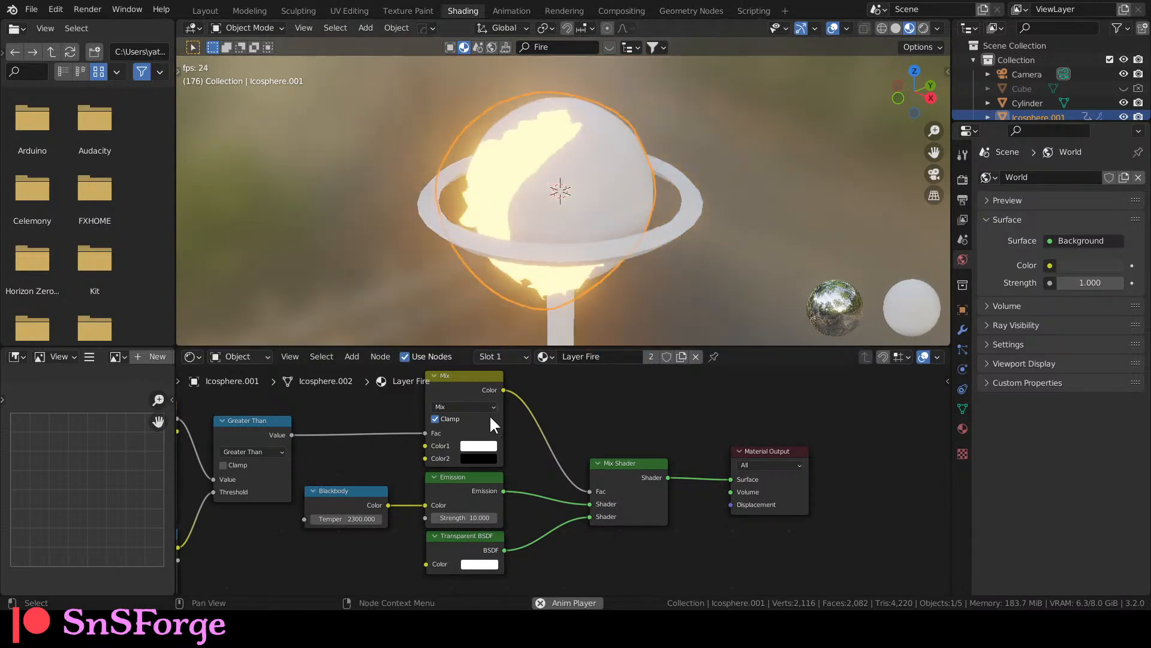
drag(589, 347, 585, 180)
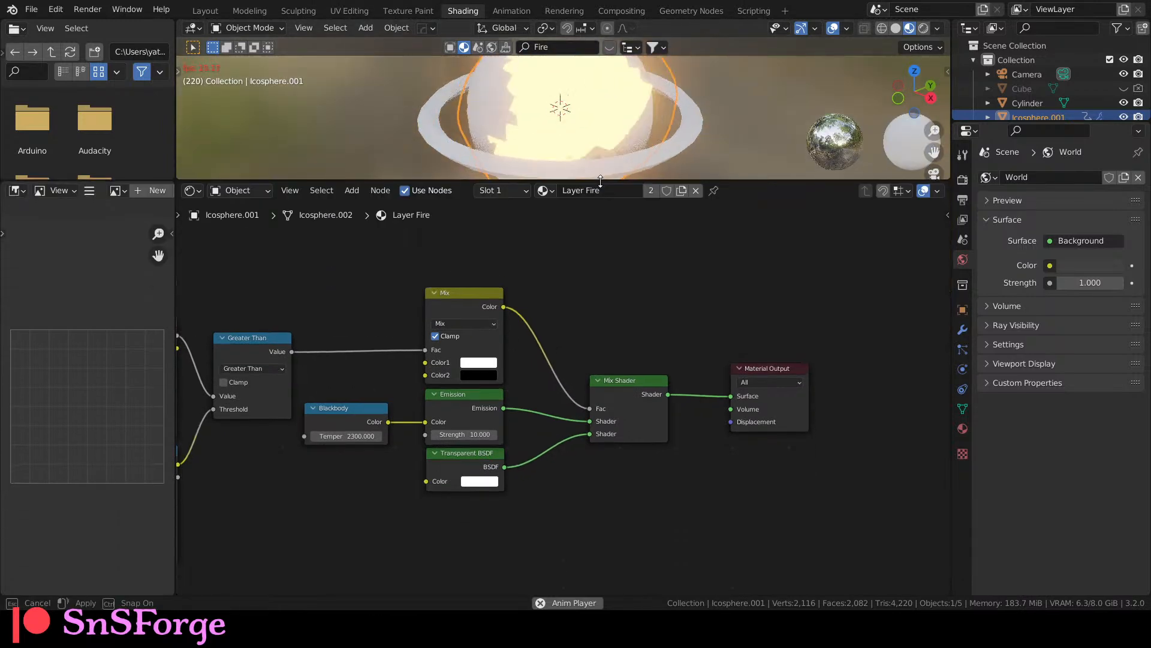
middle_drag(566, 293, 720, 281)
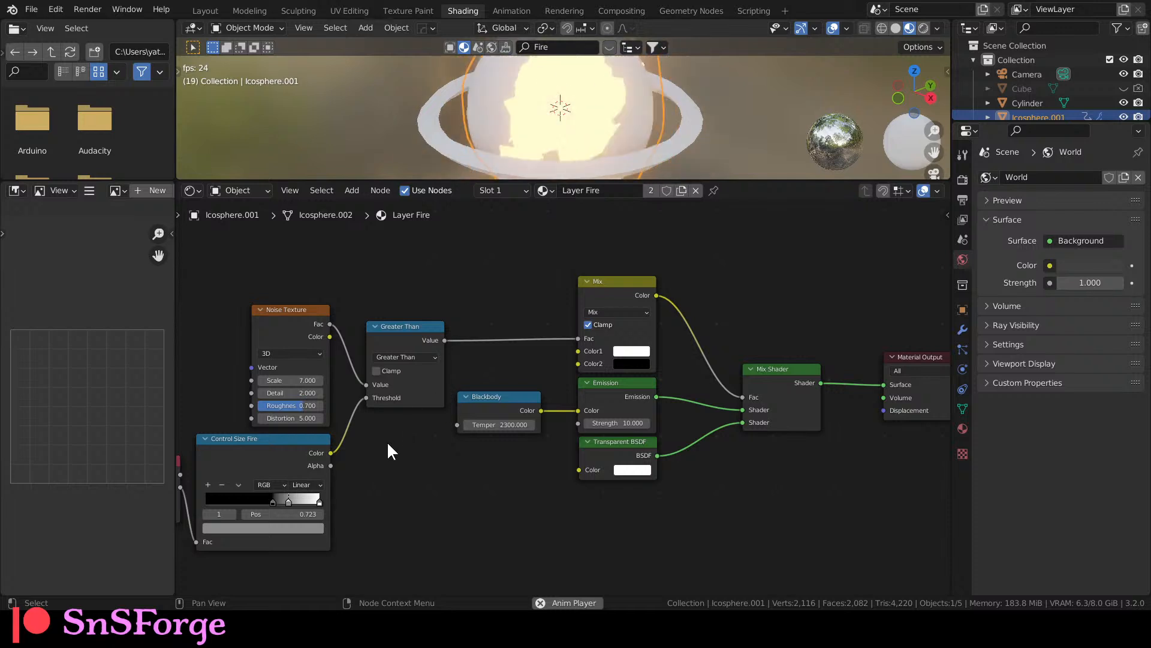
middle_drag(378, 454, 321, 423)
scroll(573, 407, up, 2)
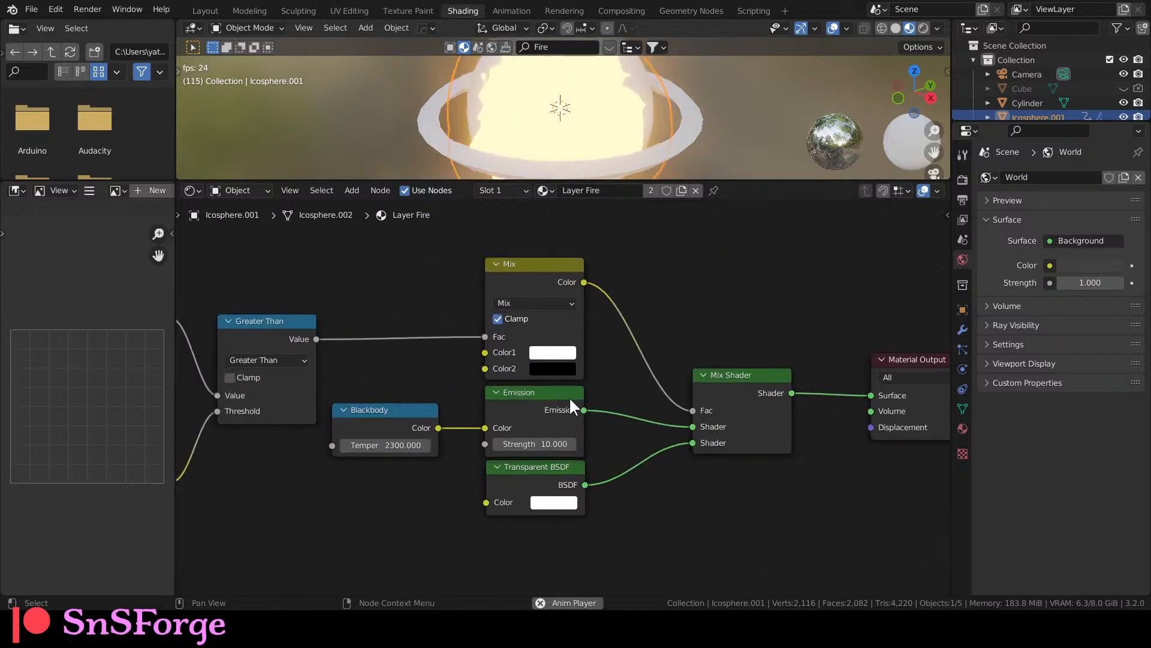
middle_drag(421, 480, 437, 490)
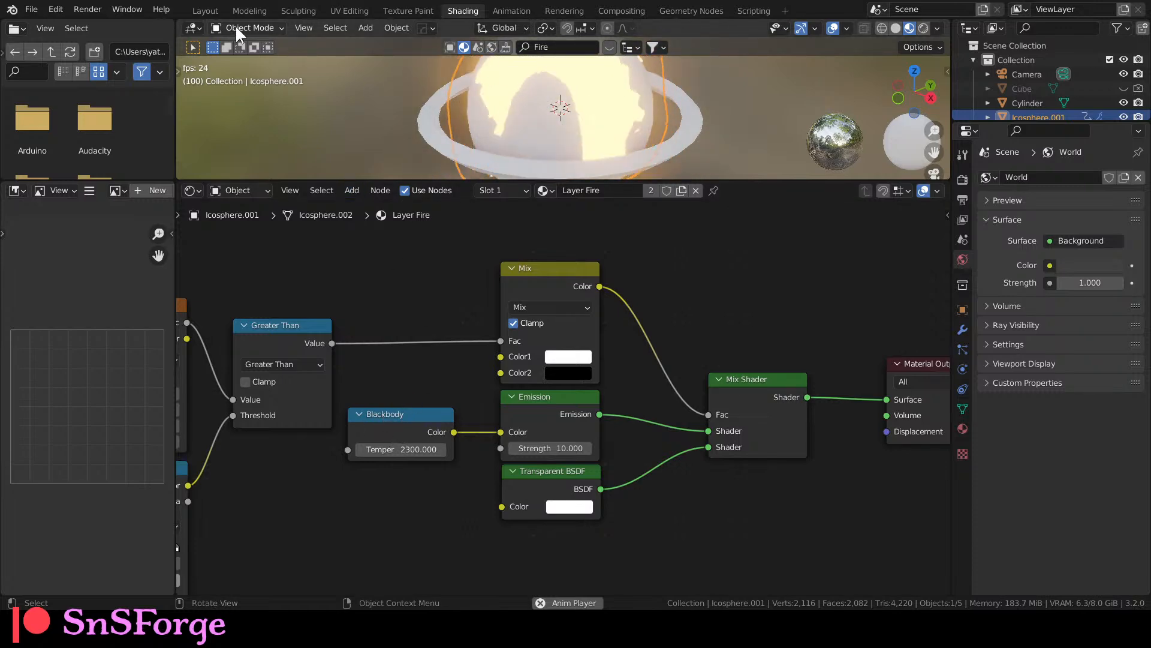
Return to the Layout workspace, reopen the BlenderKit fire results and apply the Hit ring flame fx material to the ico sphere.
click(205, 9)
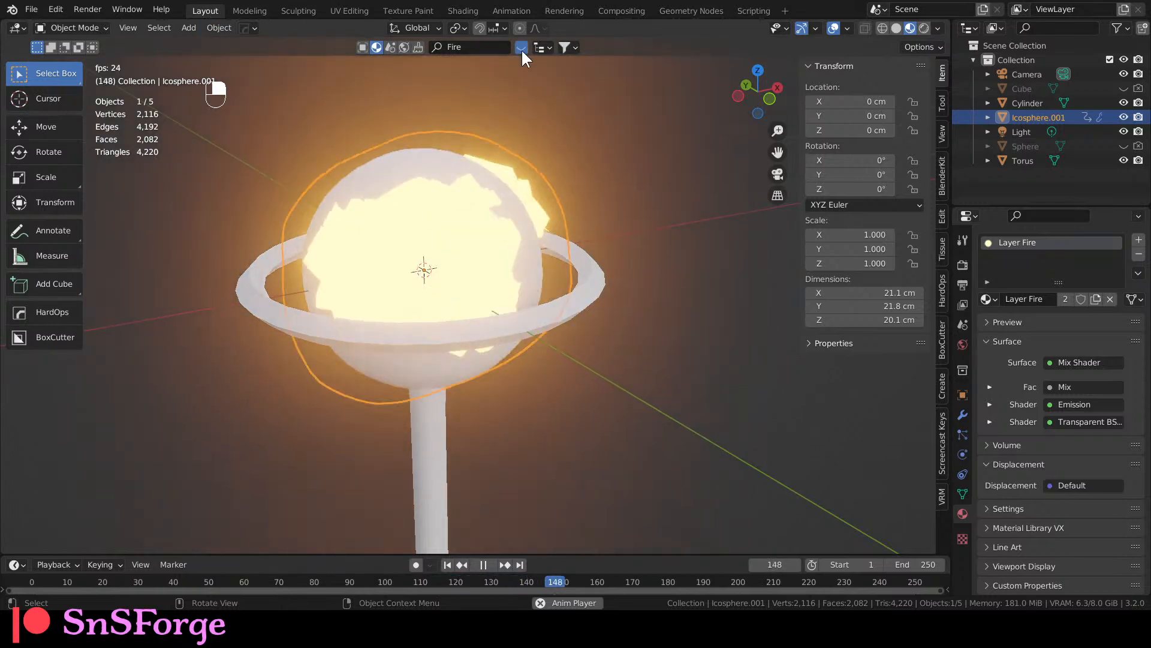
click(520, 48)
mouse_move(434, 110)
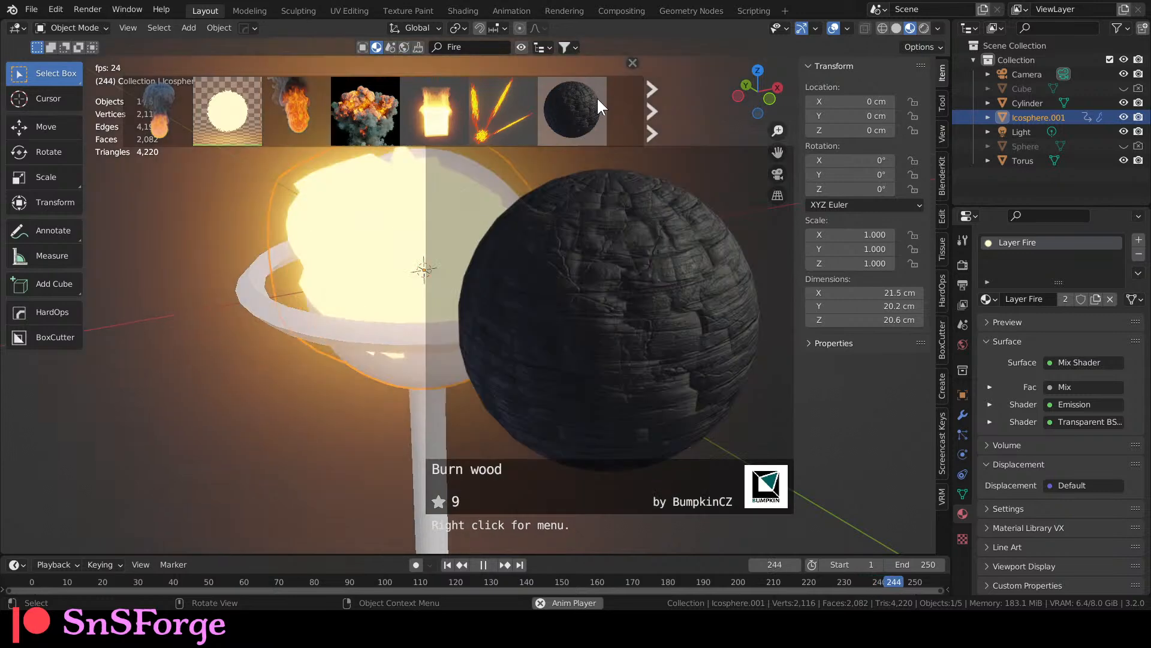
scroll(598, 97, down, 2)
mouse_move(506, 104)
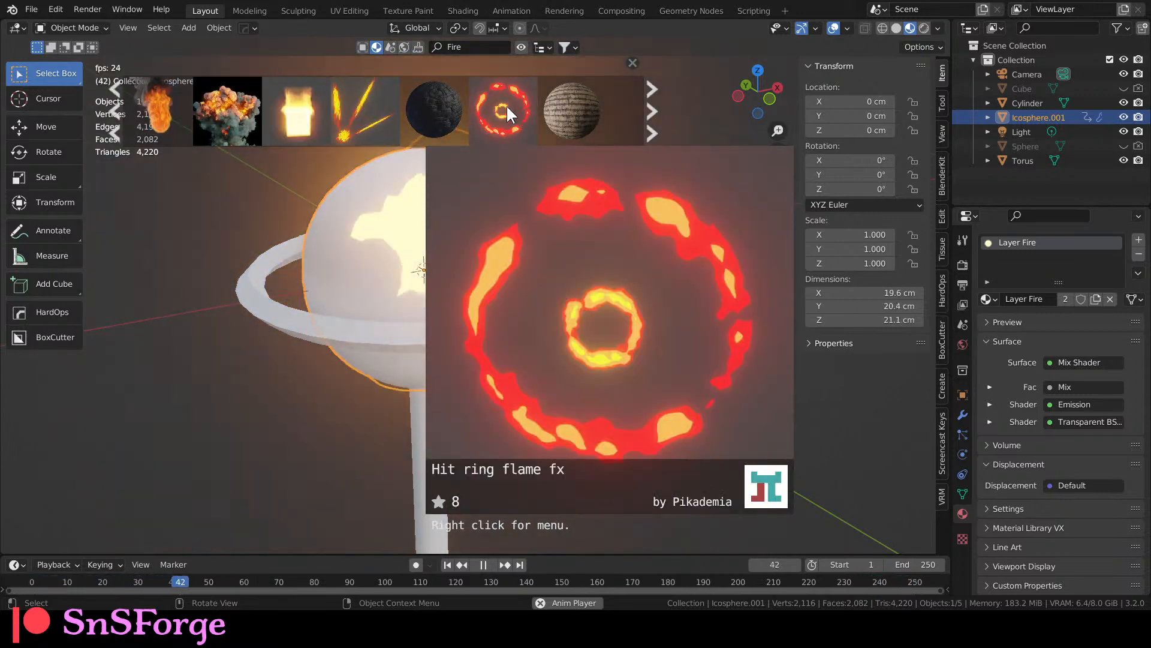
click(506, 105)
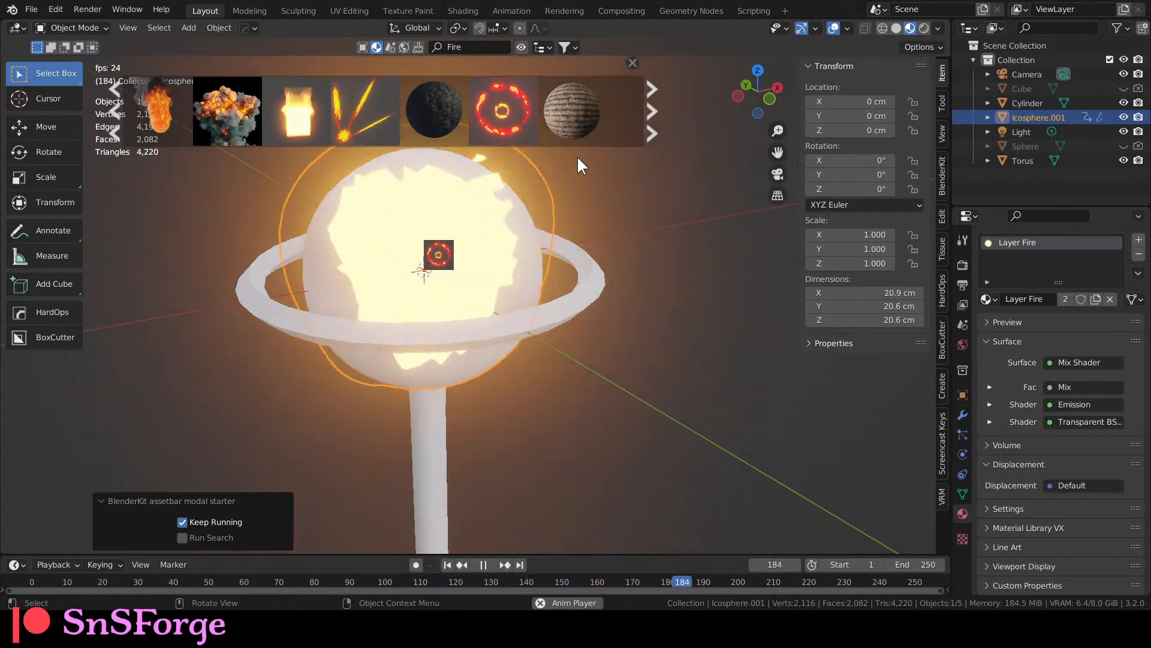
mouse_move(503, 119)
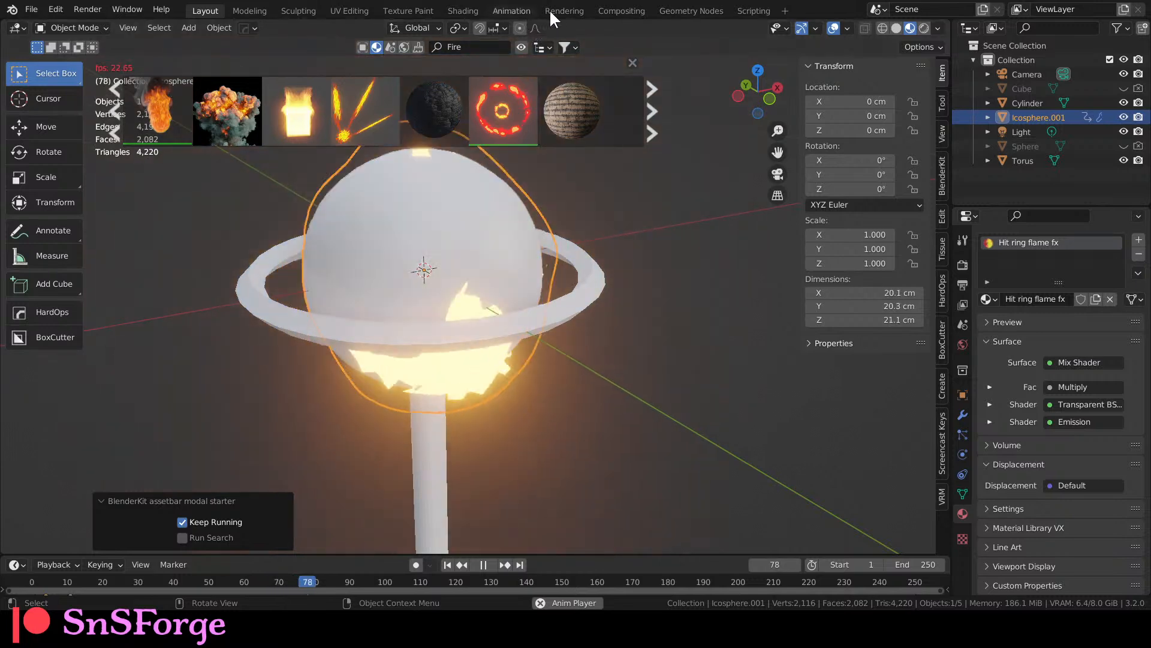
In the geometry node tree, assign Hit ring flame fx to the outer copy's Set Material node.
click(673, 13)
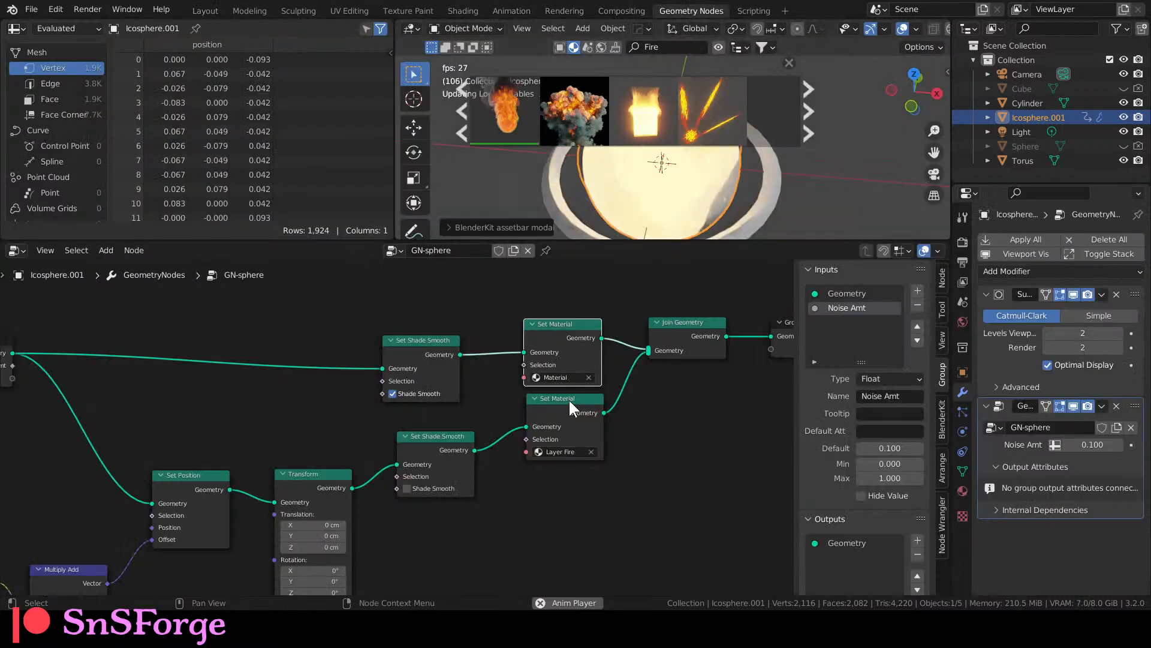
click(567, 451)
click(573, 470)
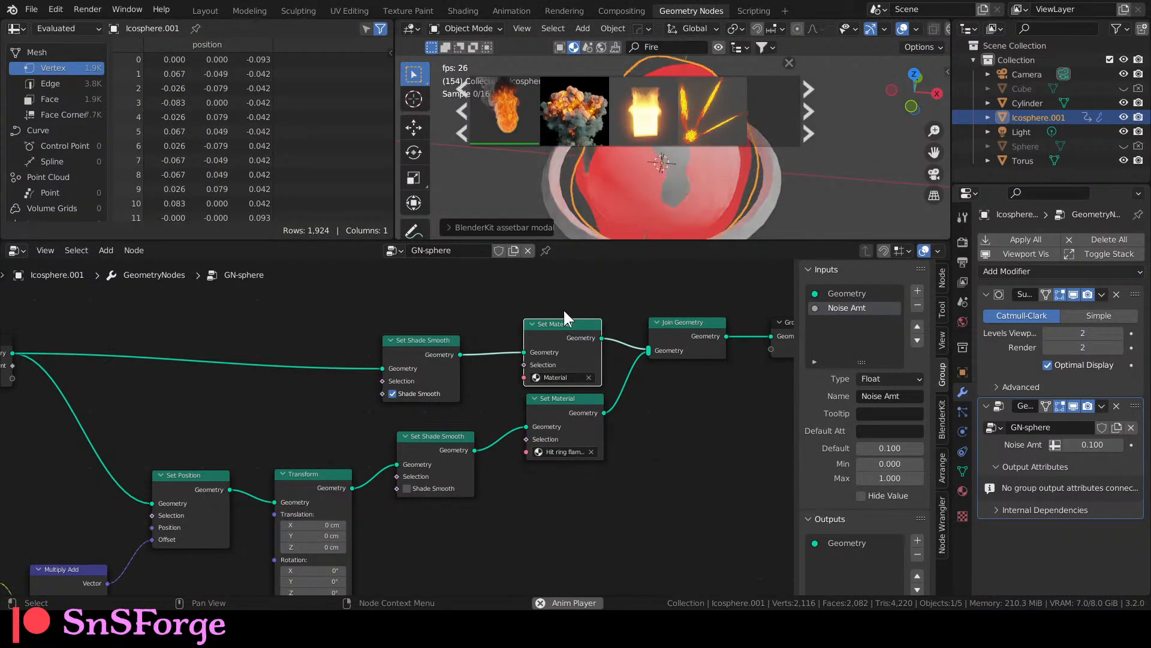
Back in the Layout workspace, switch the viewport to Rendered shading, stop the animation playback and select the ico sphere.
click(205, 11)
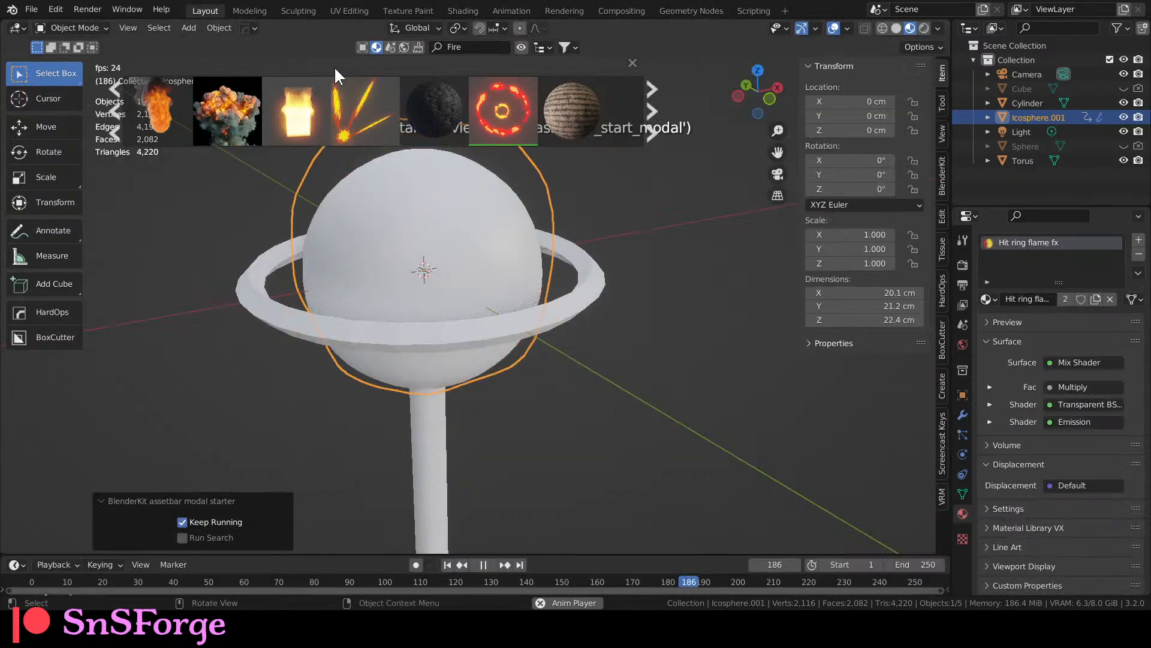
click(752, 294)
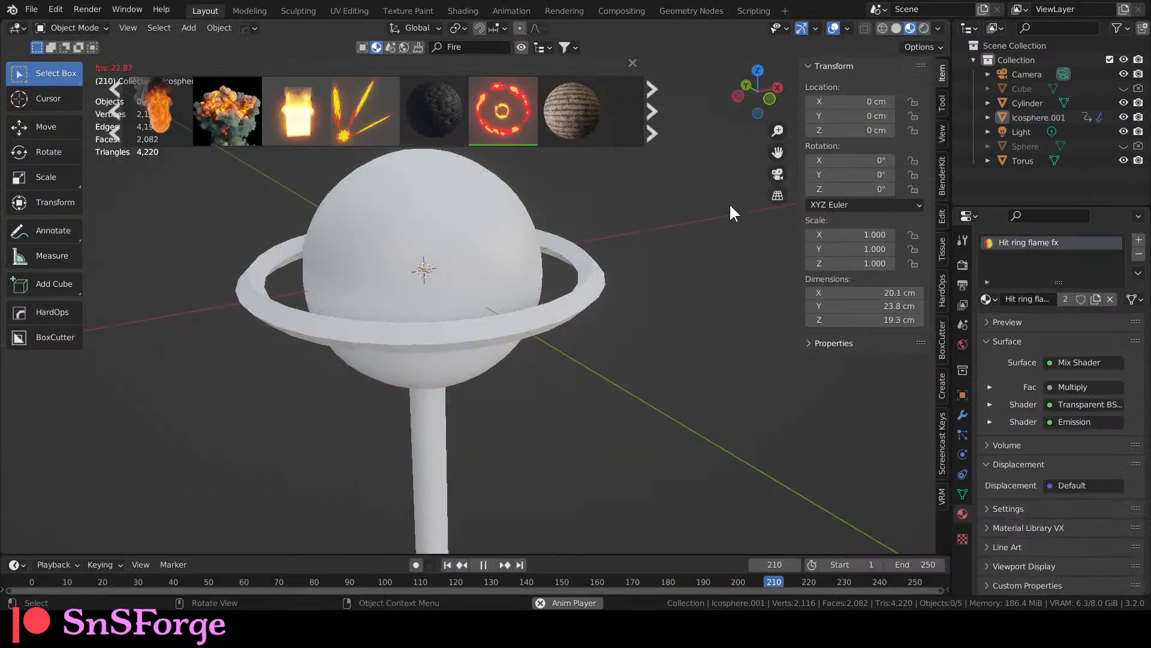
click(924, 28)
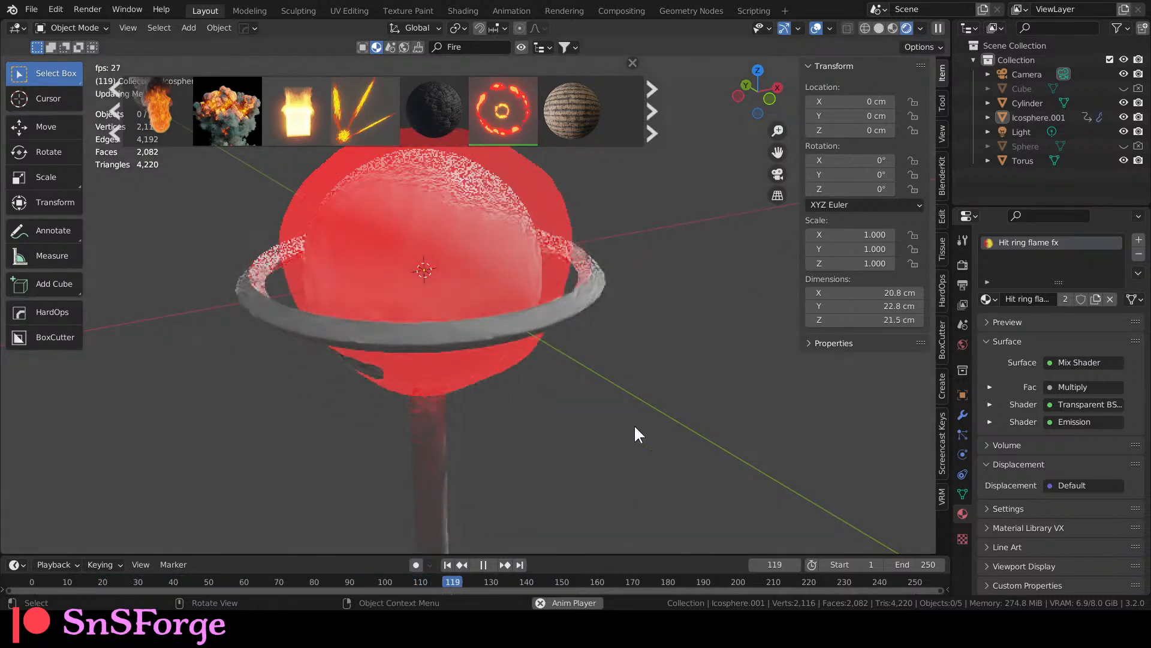
key(space)
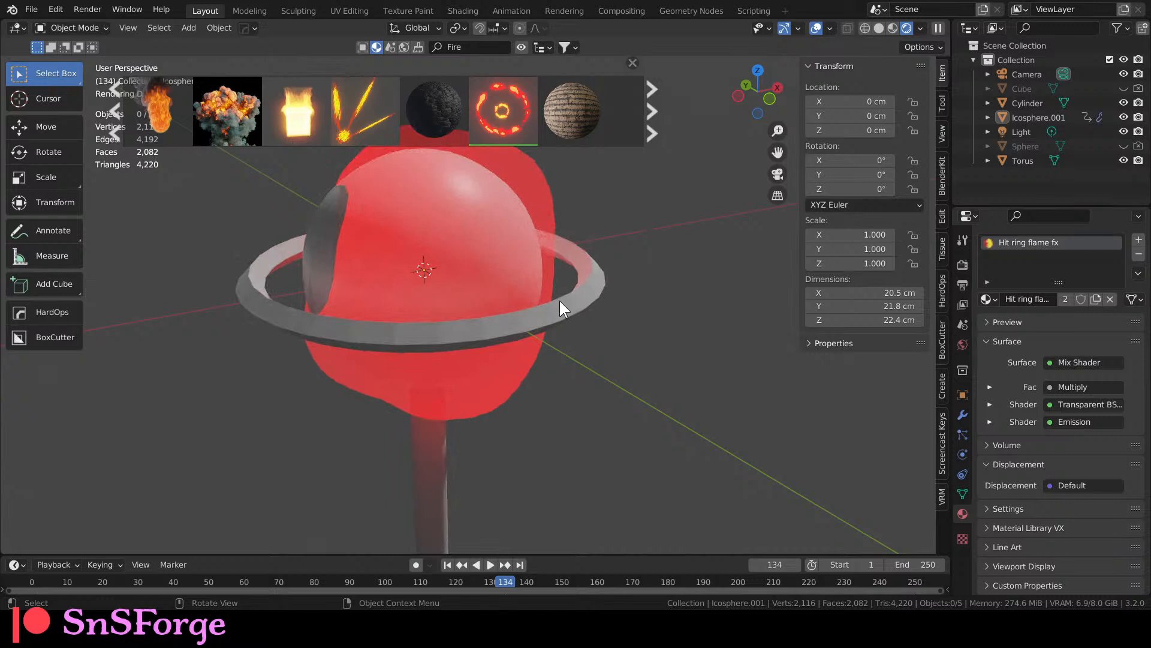
click(462, 238)
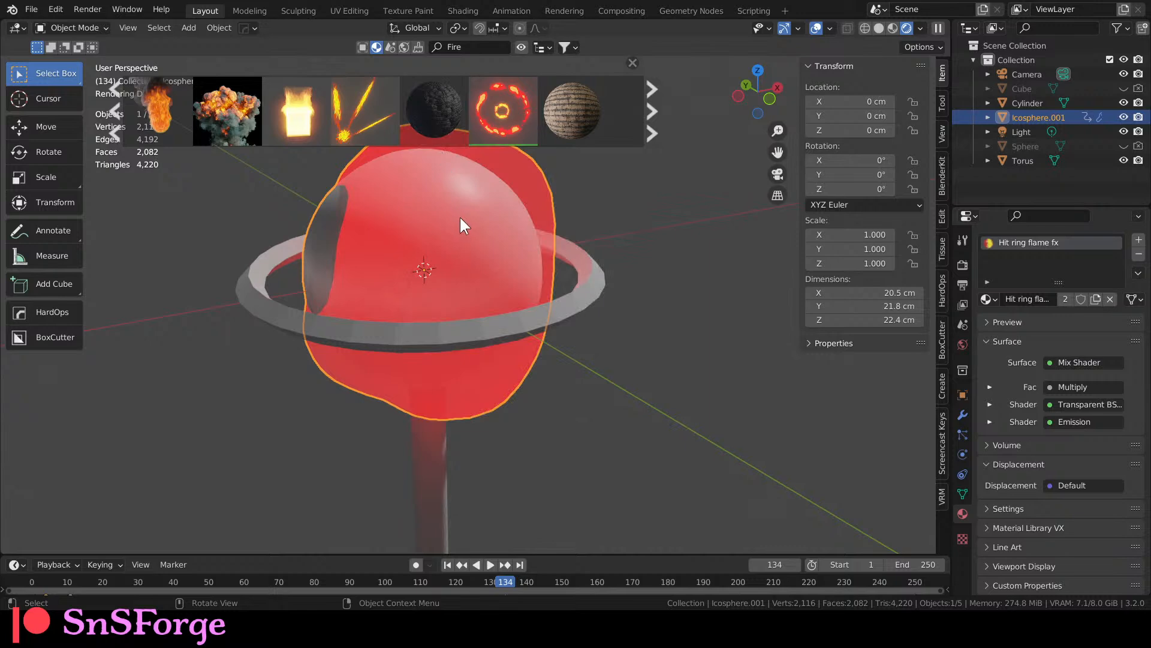
Unwrap all faces of the ico sphere with Smart UV Project at a 66° angle limit, and preview the animation in Rendered shading.
key(Tab)
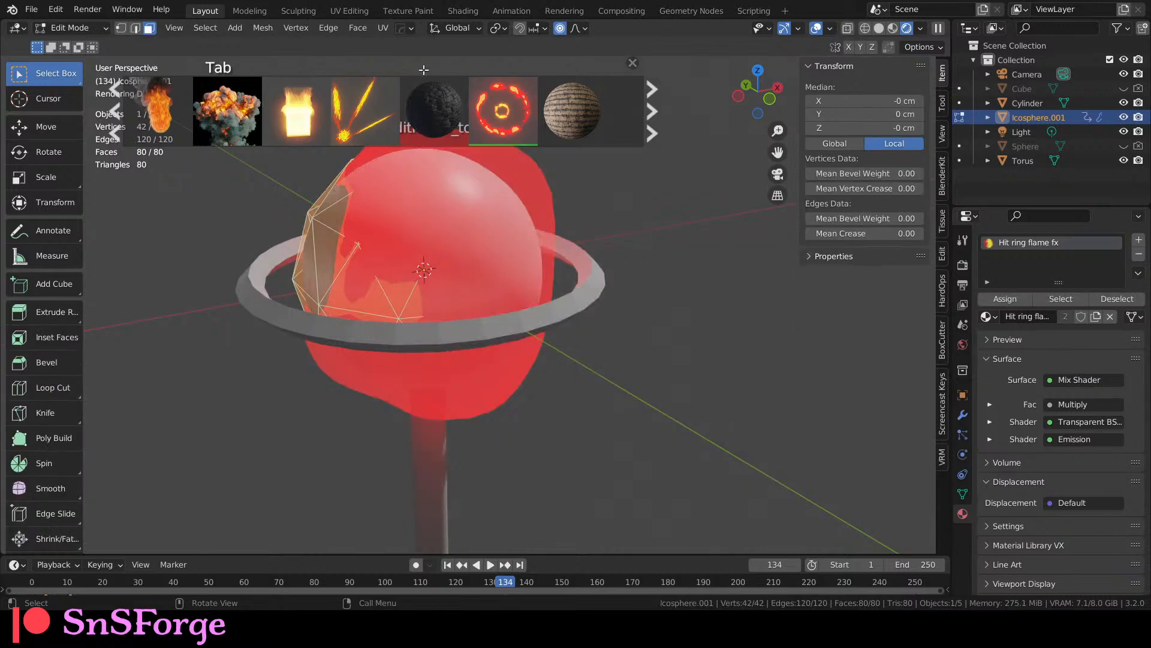
click(389, 26)
click(402, 64)
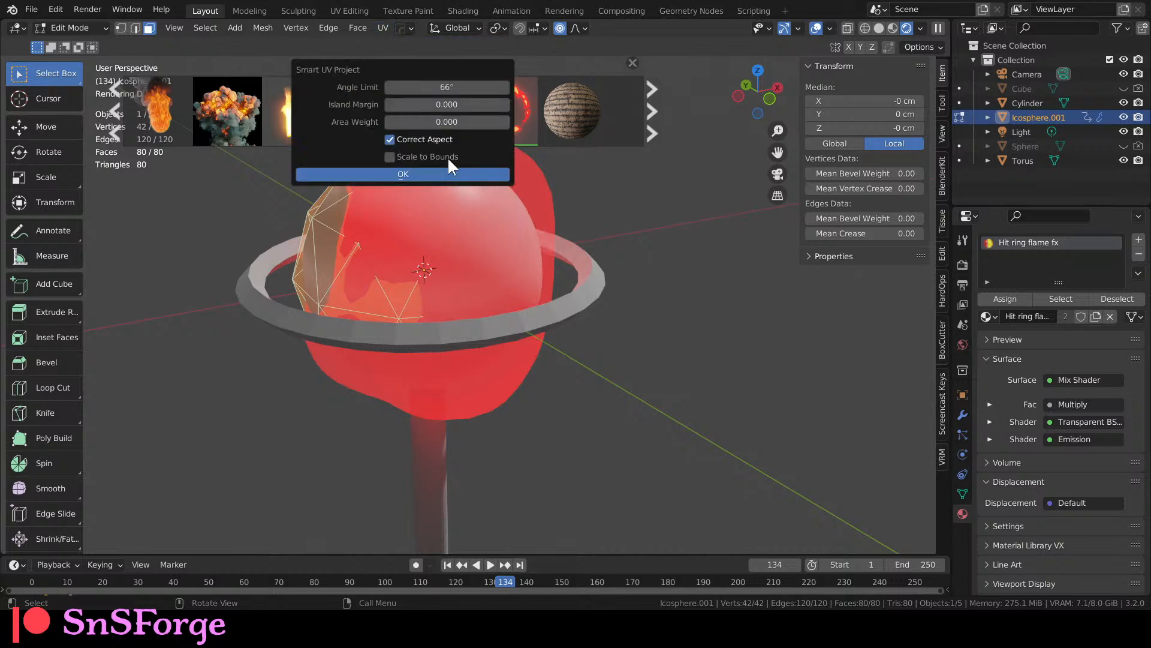
click(450, 174)
key(Tab)
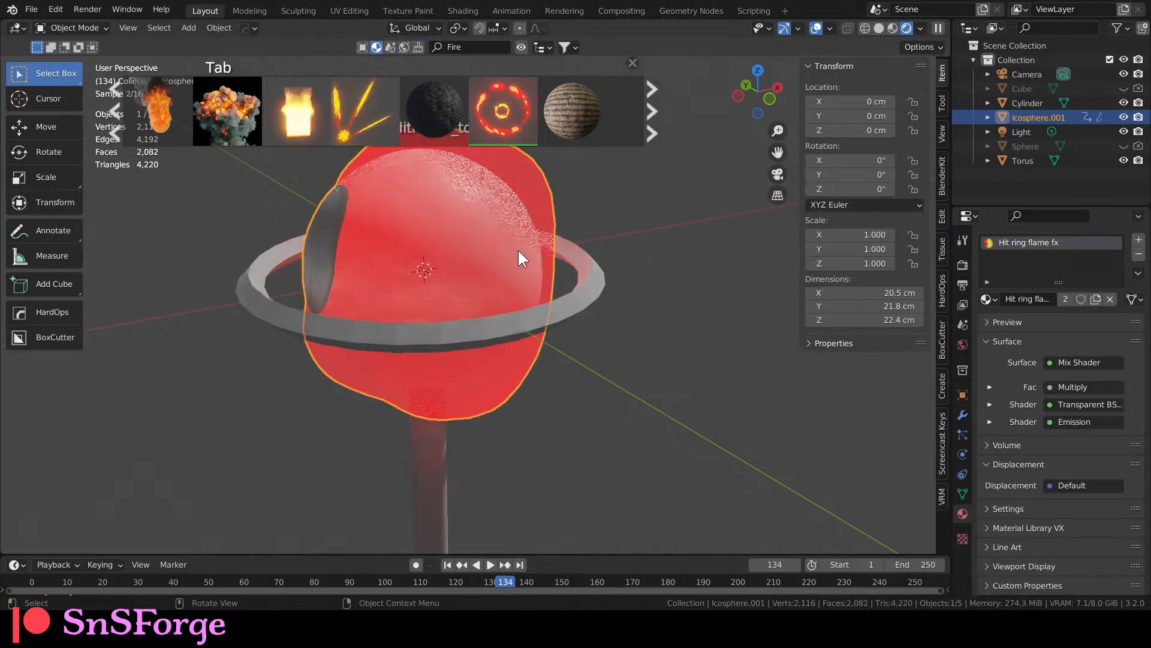
key(space)
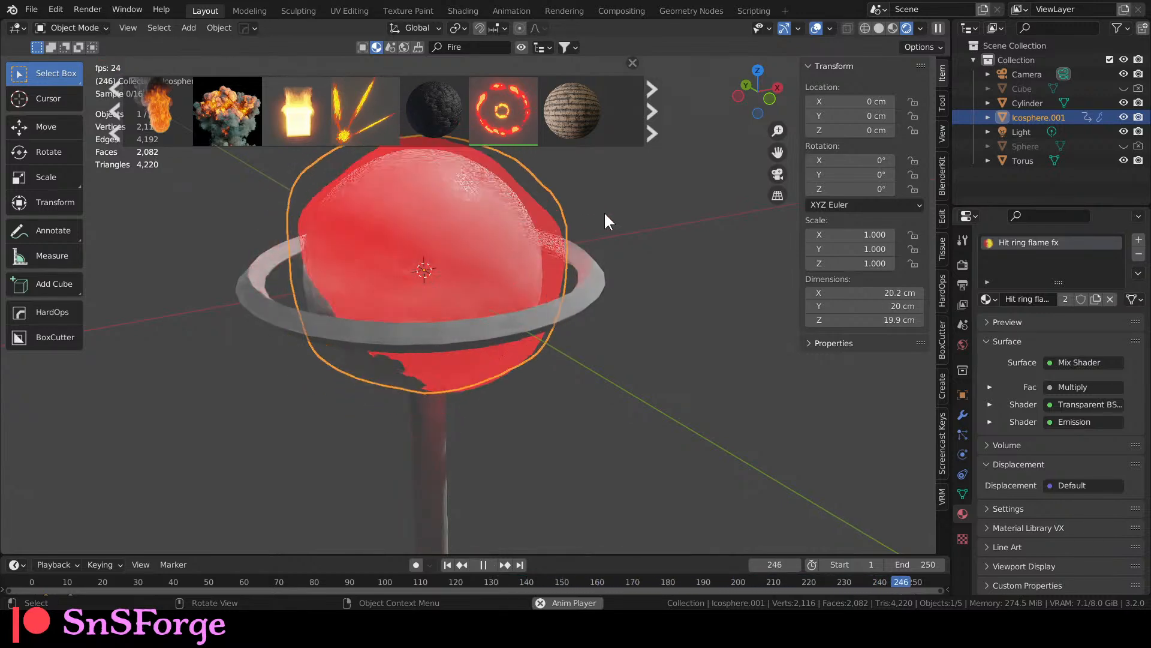
key(space)
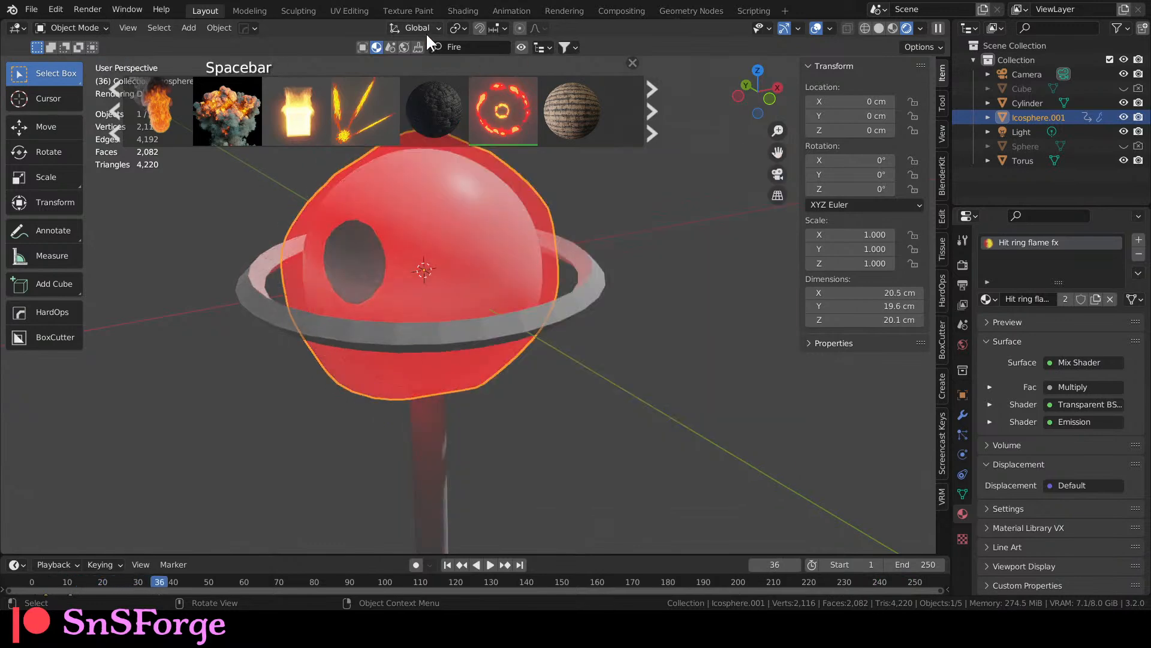
In the Shading workspace, examine how Hit ring flame fx feeds its Multiply and ColorRamp nodes into the Transparent and Emission shaders.
click(452, 9)
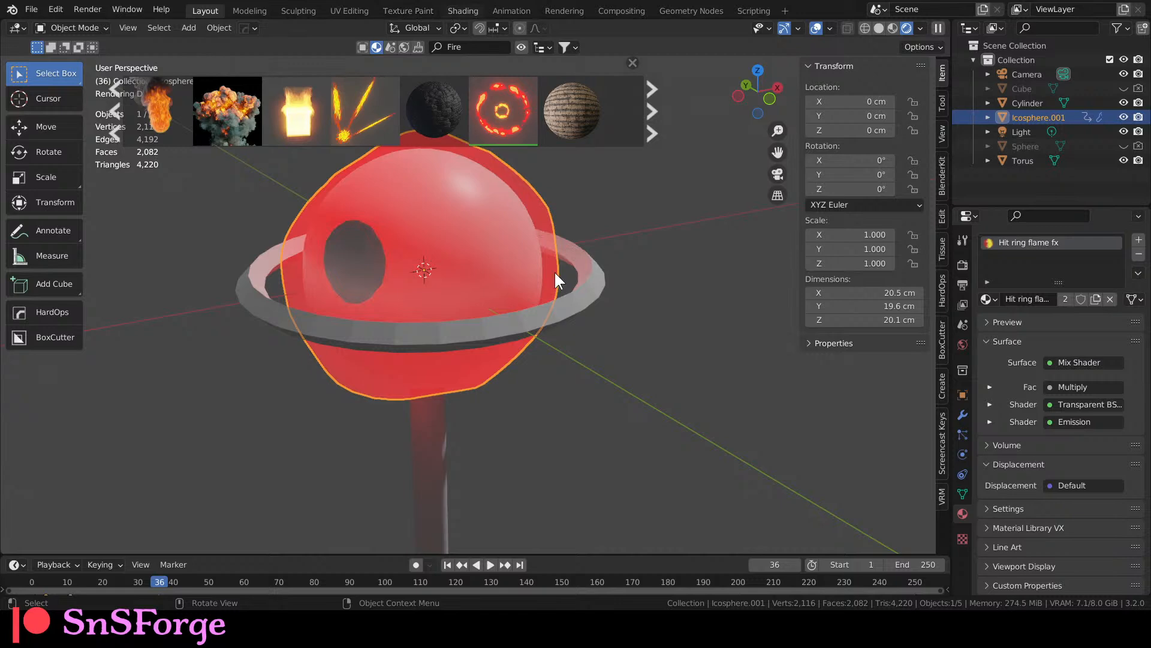
middle_drag(634, 389, 524, 343)
middle_drag(365, 414, 360, 339)
scroll(571, 398, down, 1)
middle_drag(570, 398, 418, 388)
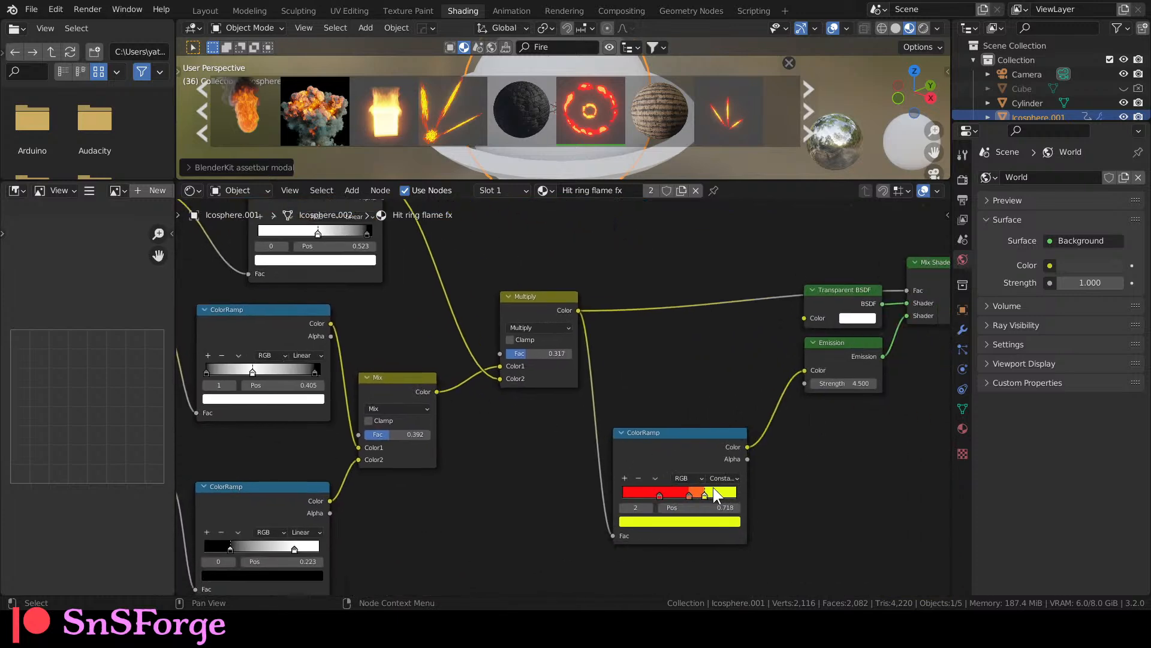
middle_drag(637, 382, 639, 416)
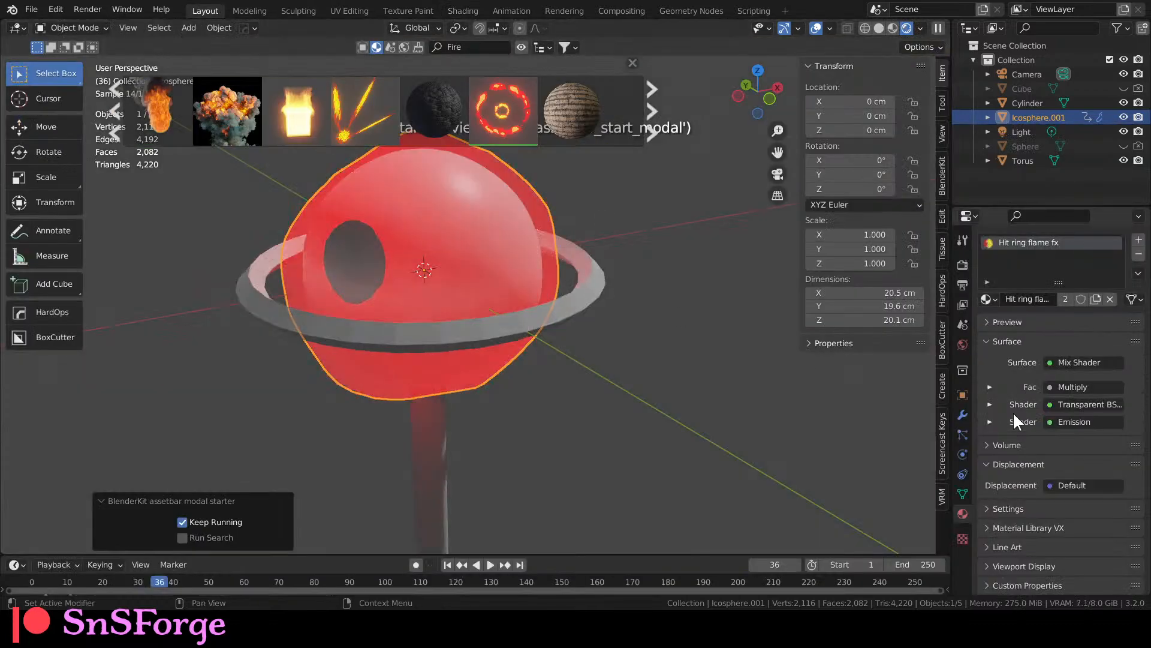
Back in the Layout workspace, check the materials available for the ico sphere, deselect it and preview the animation.
click(986, 298)
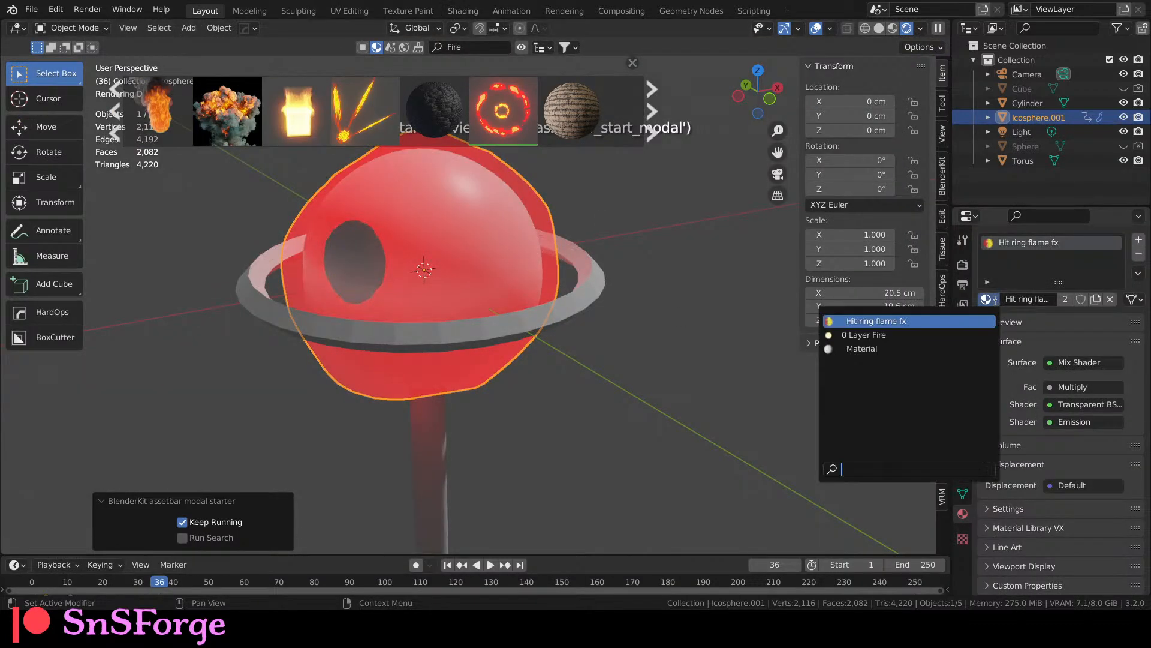
click(636, 314)
key(space)
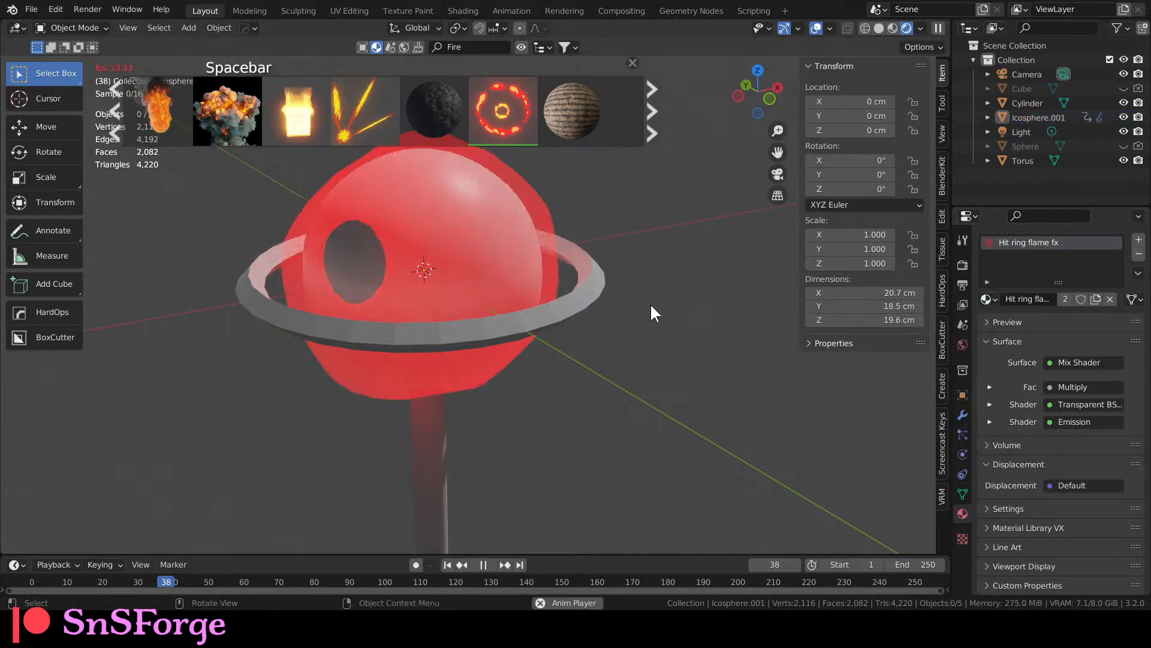
key(space)
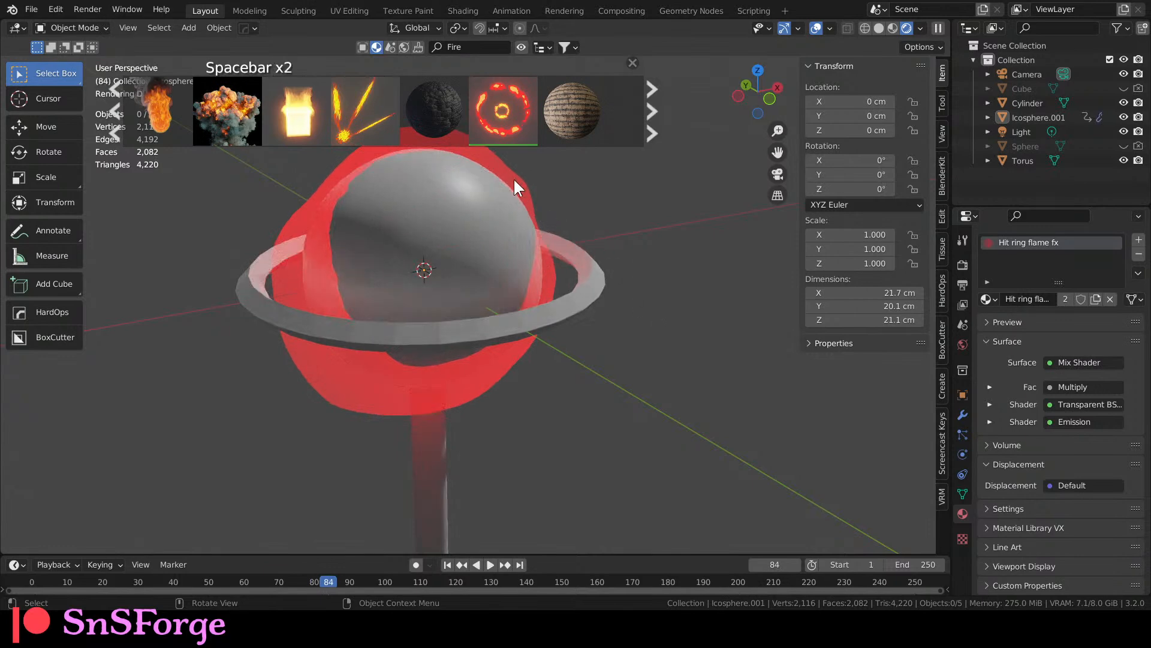
Browse further through the BlenderKit fire materials, apply Procedural Vulcano Core to the ico sphere and show the render engine settings.
scroll(624, 117, down, 8)
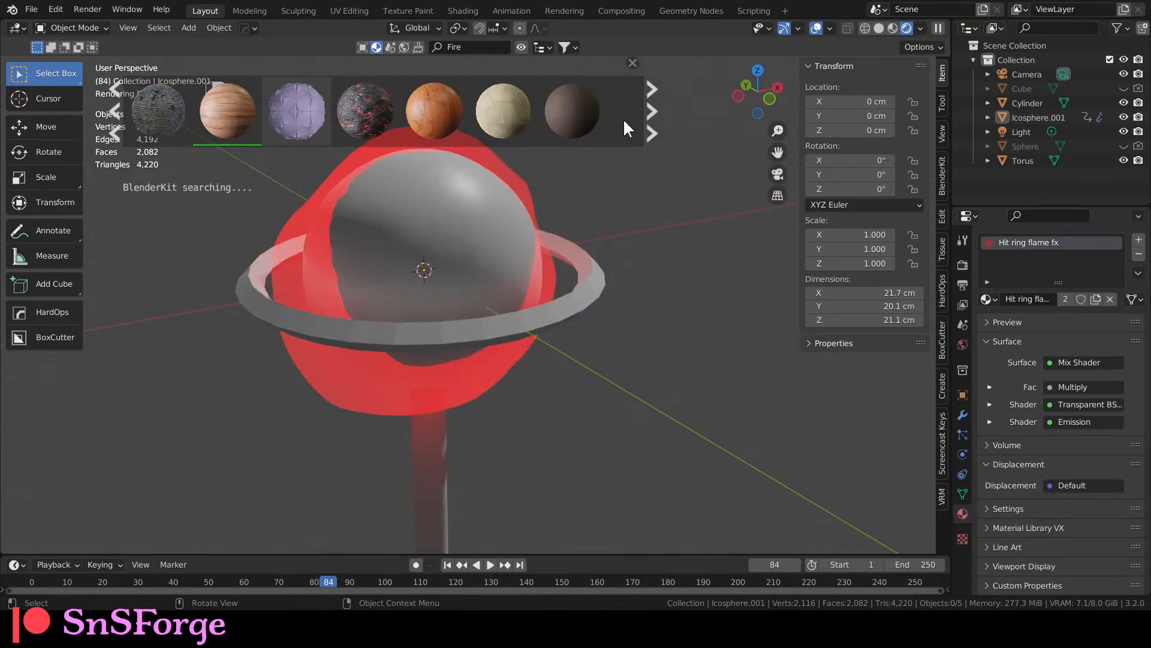
mouse_move(385, 124)
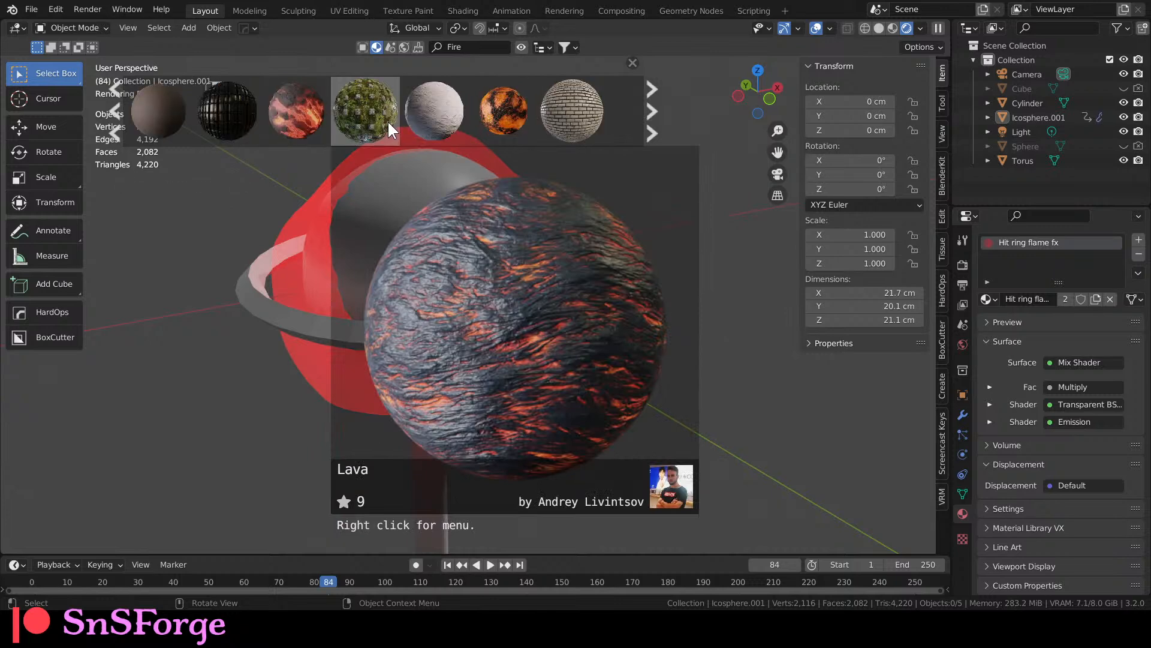
scroll(473, 113, down, 3)
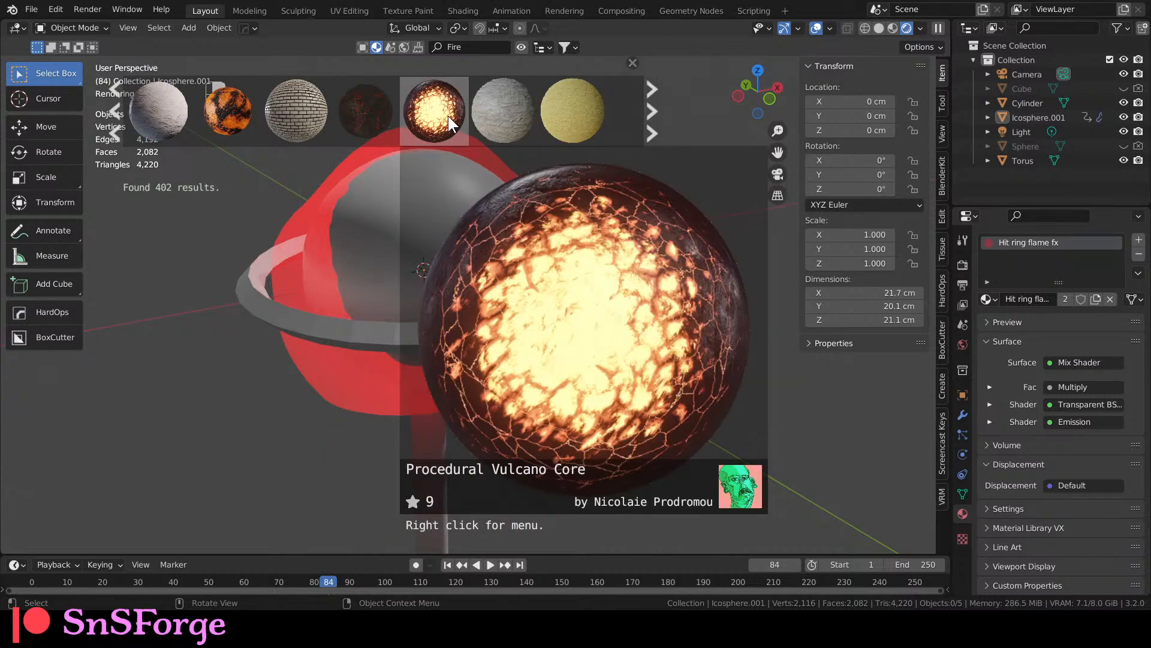
scroll(448, 116, down, 2)
scroll(448, 116, up, 2)
click(448, 115)
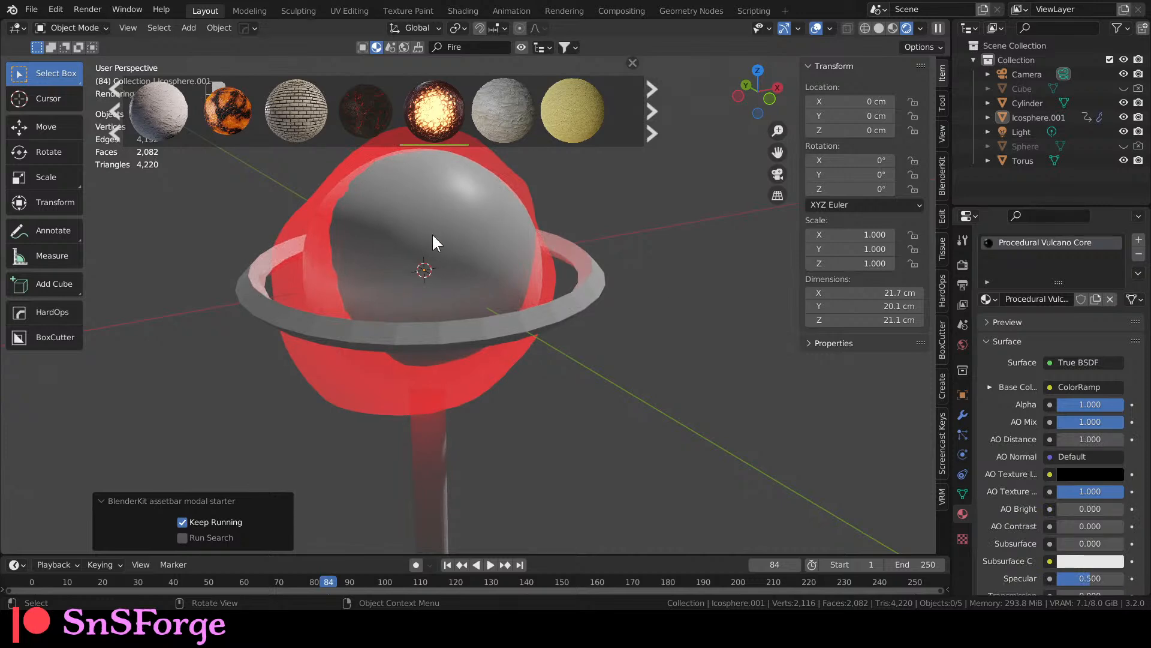
mouse_move(248, 125)
click(963, 265)
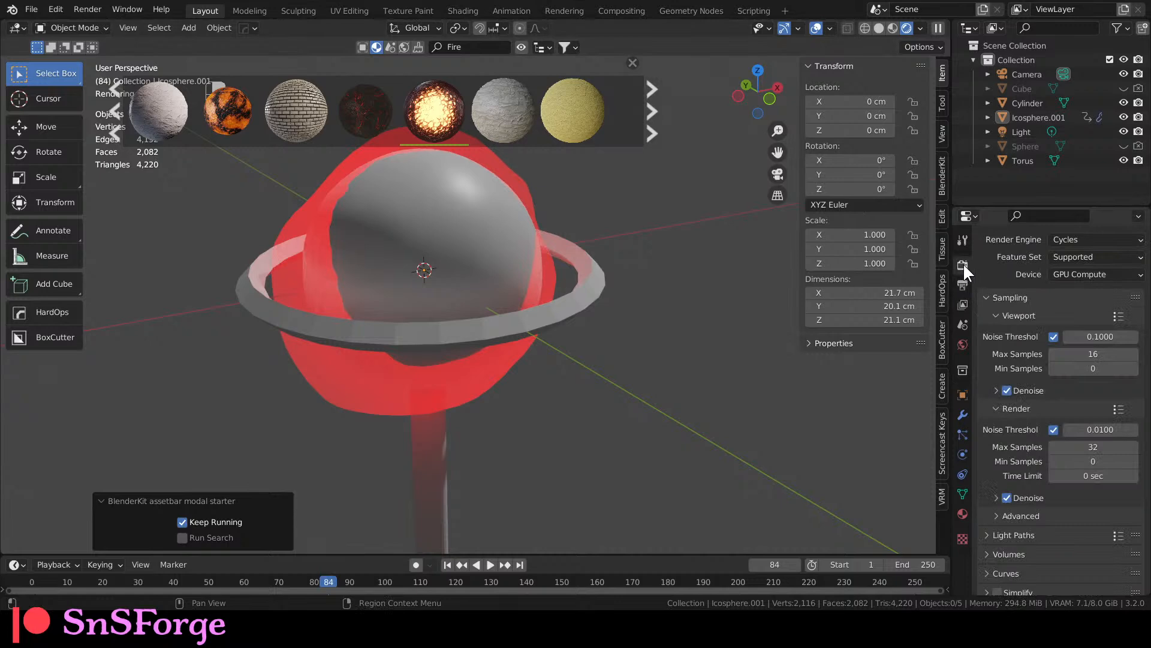
Select the ico sphere and assign Procedural Vulcano Core to the outer copy's Set Material node in its geometry node tree.
click(503, 253)
scroll(500, 203, down, 2)
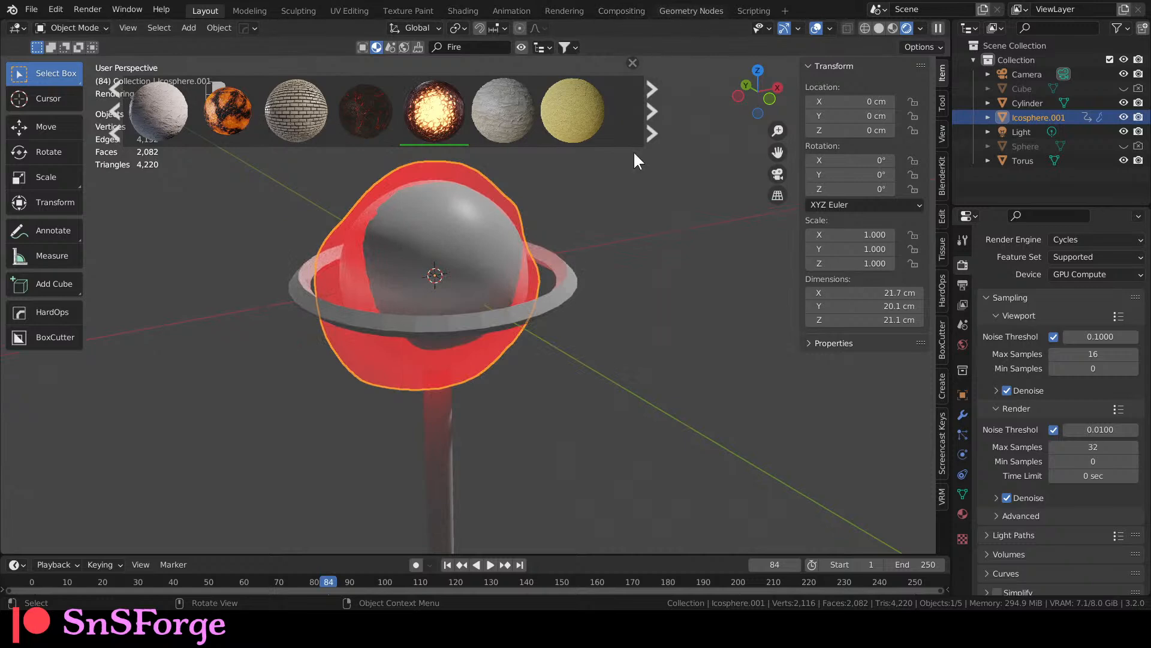
click(691, 11)
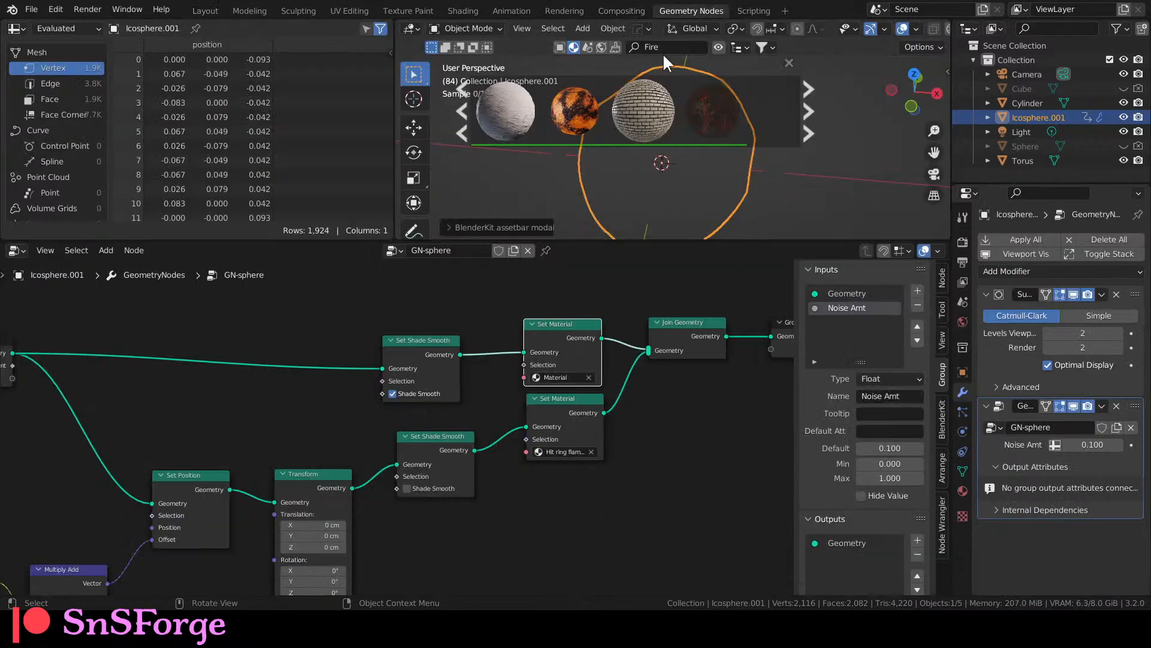
click(563, 451)
click(577, 502)
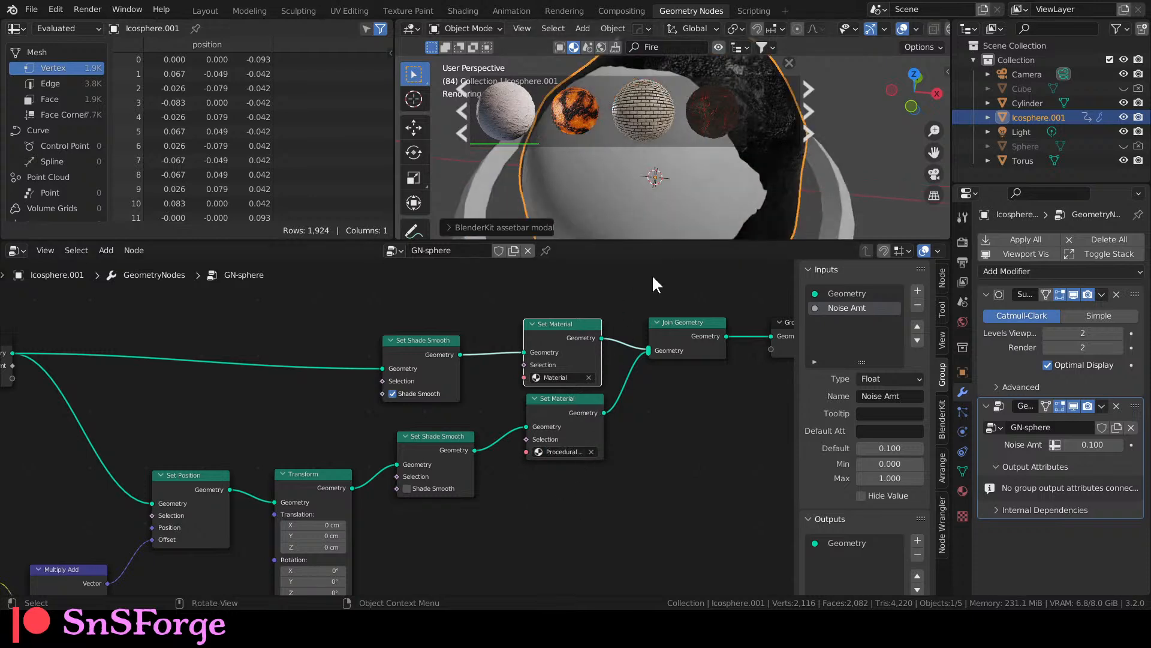
Assign Procedural Vulcano Core to the smooth core's Set Material node and open the material choices of the outer copy's node.
click(570, 378)
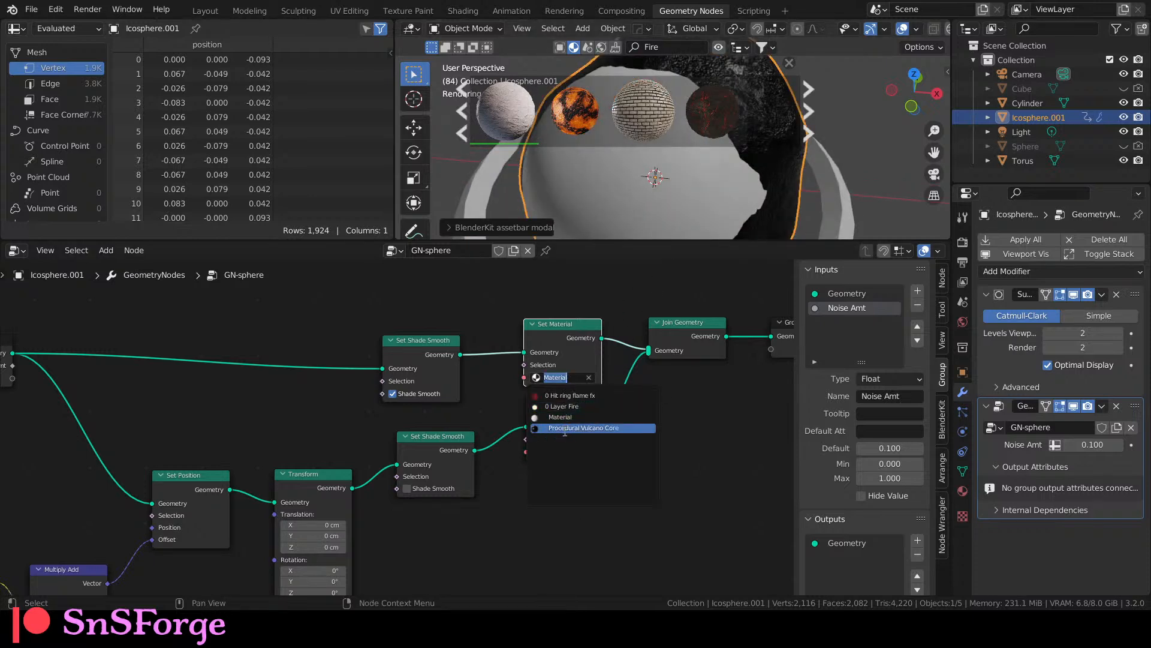
click(578, 431)
click(562, 451)
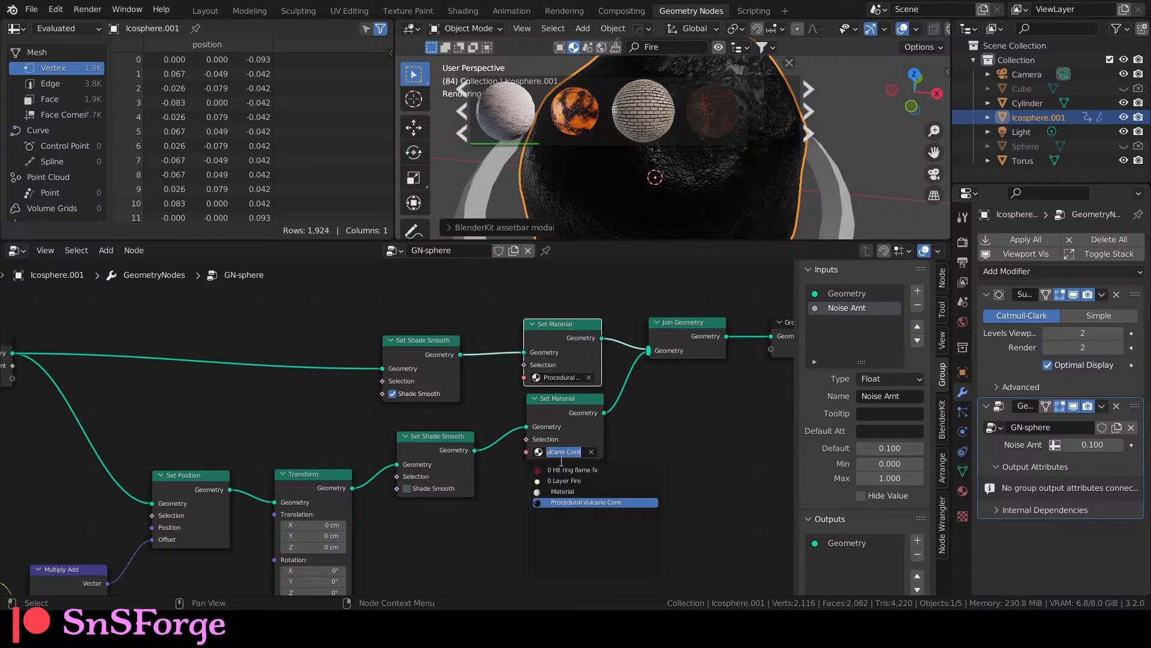
Assign the Layer Fire material in the lower Set Material node and start playing the animation.
click(570, 480)
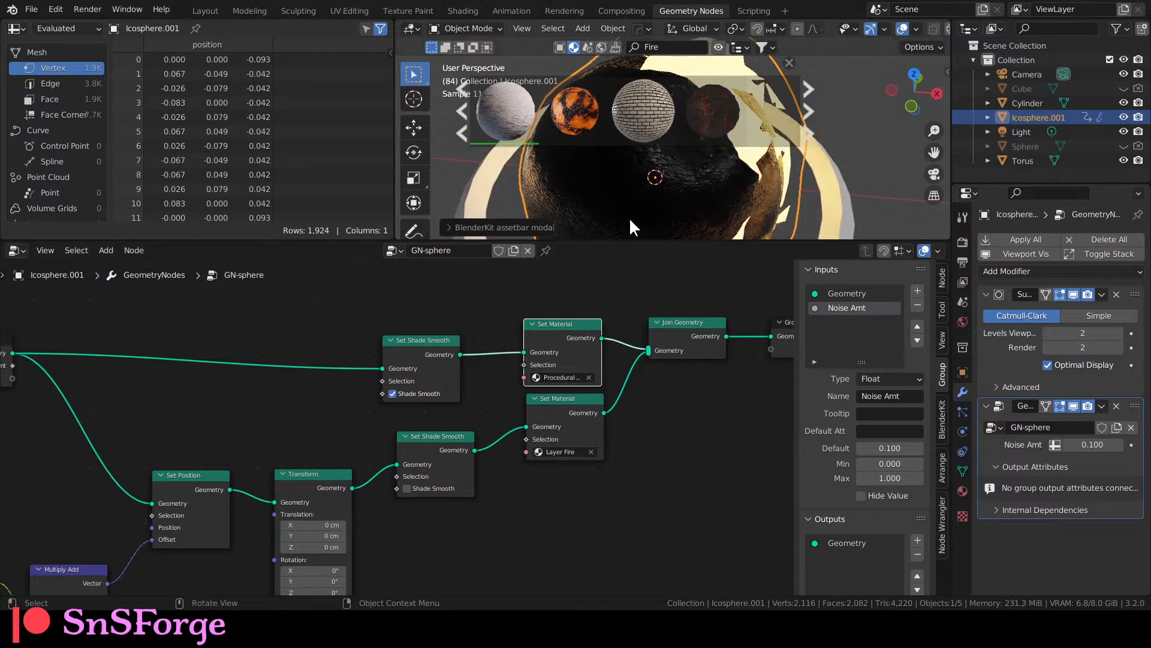
key(space)
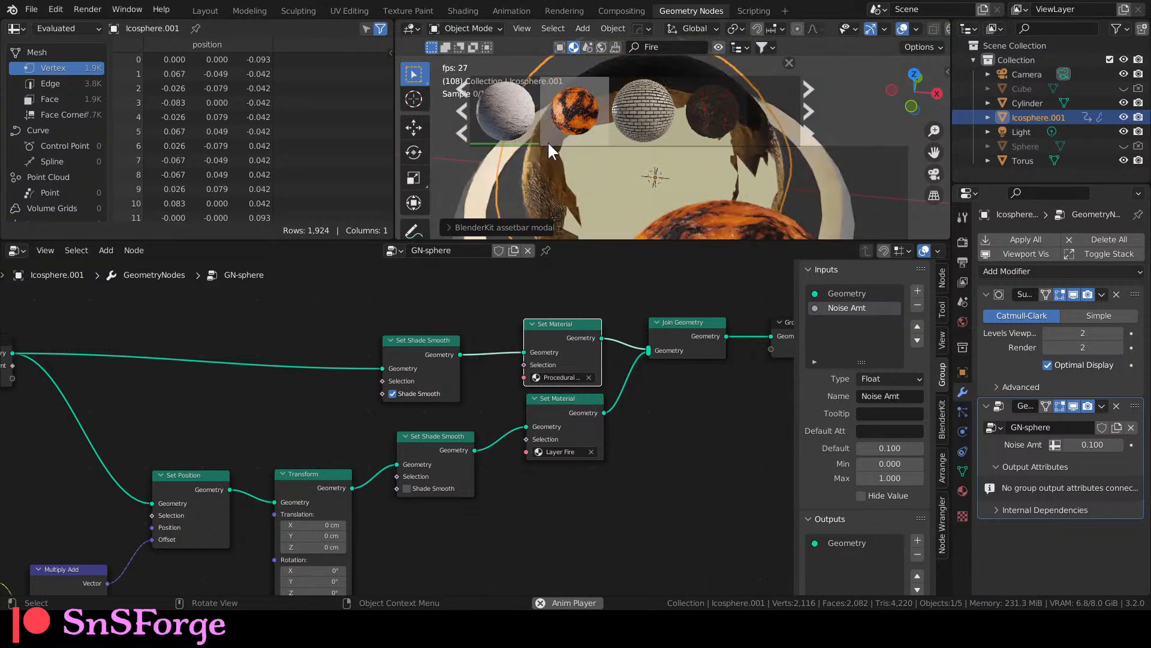
Preview the animated icosphere in the Layout workspace, switching the viewport to Material Preview shading, and stop playback.
click(215, 12)
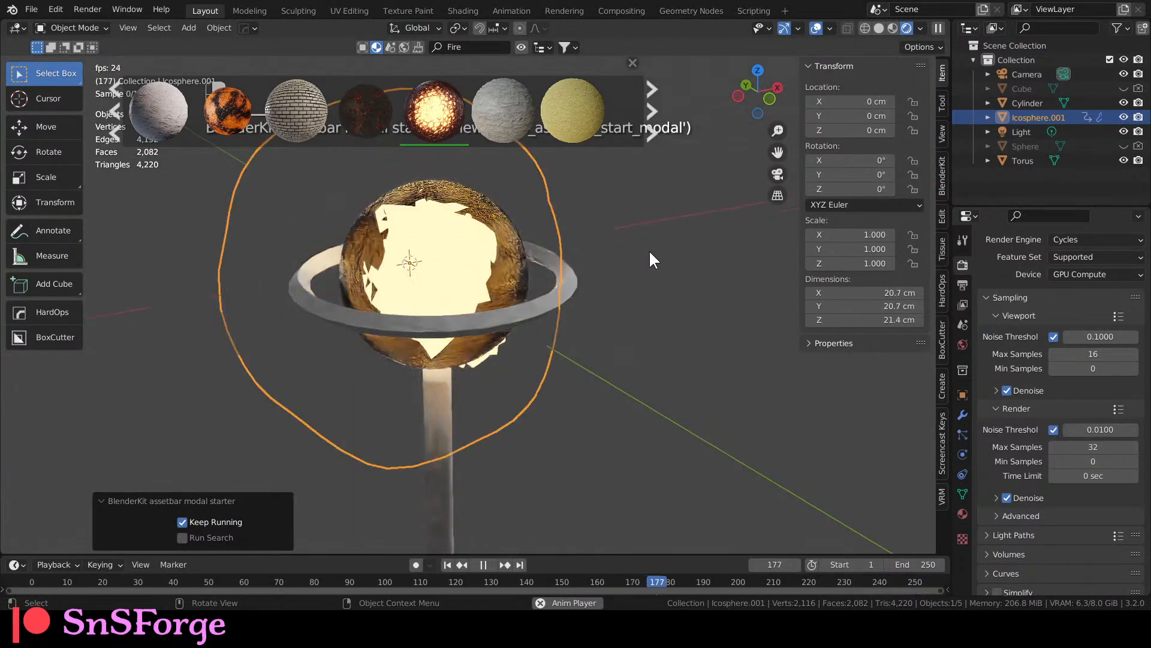
key(space)
key(space)
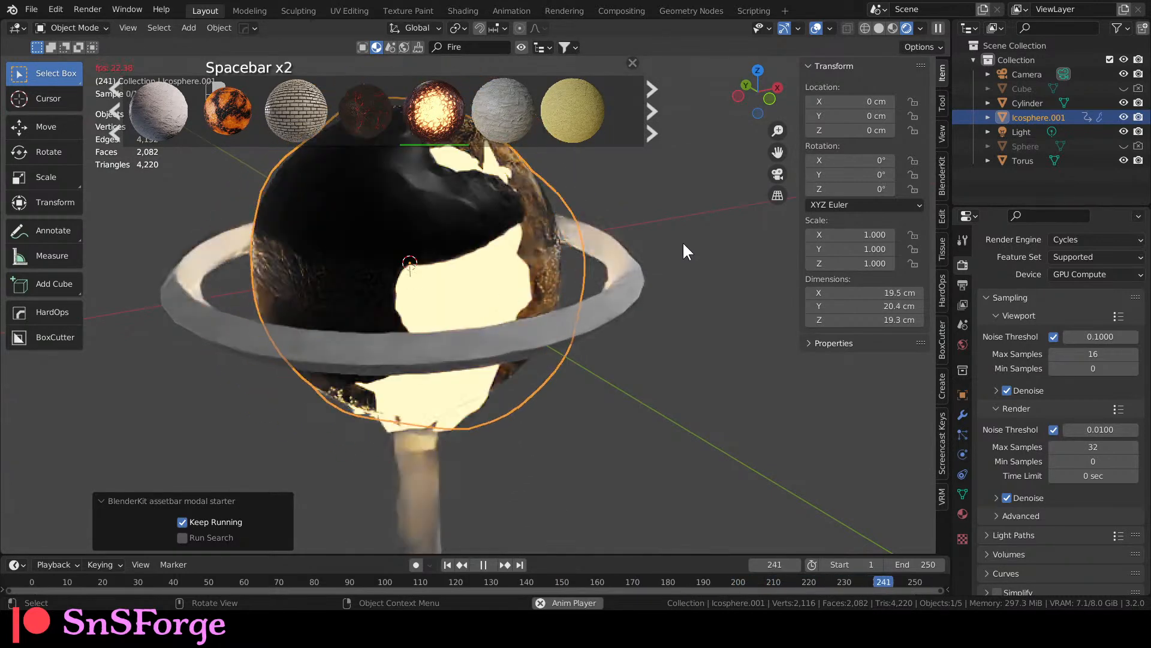
key(space)
click(894, 27)
key(space)
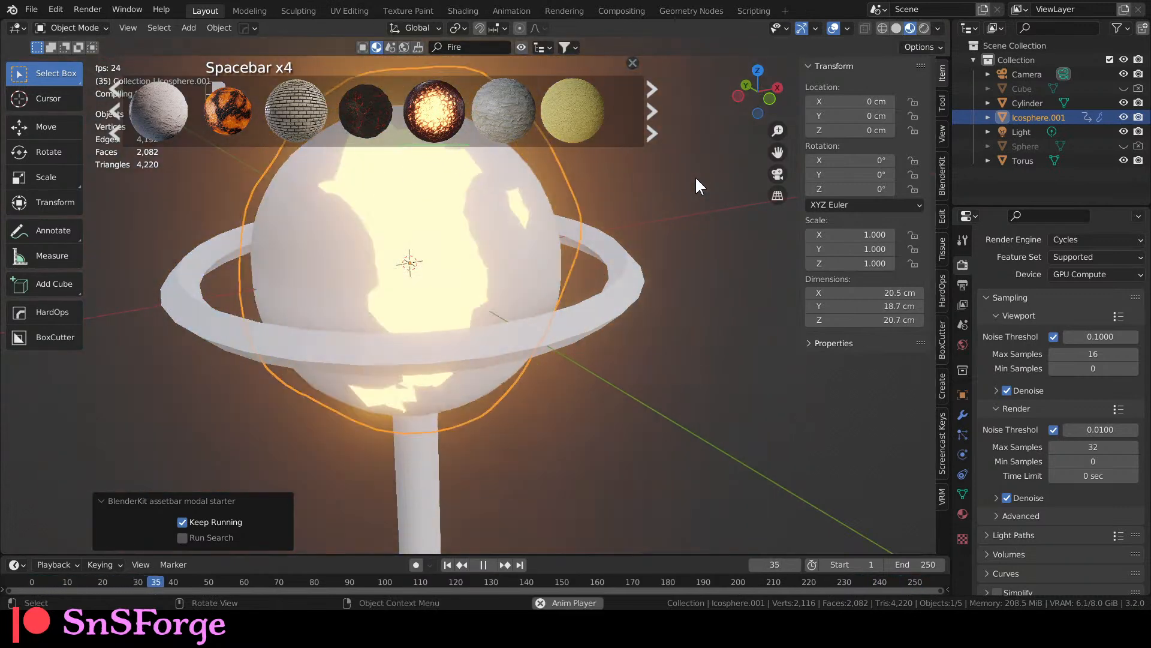
key(space)
Browse the BlenderKit results for Fire to examine the flame materials and effects on offer.
scroll(617, 122, down, 3)
mouse_move(451, 127)
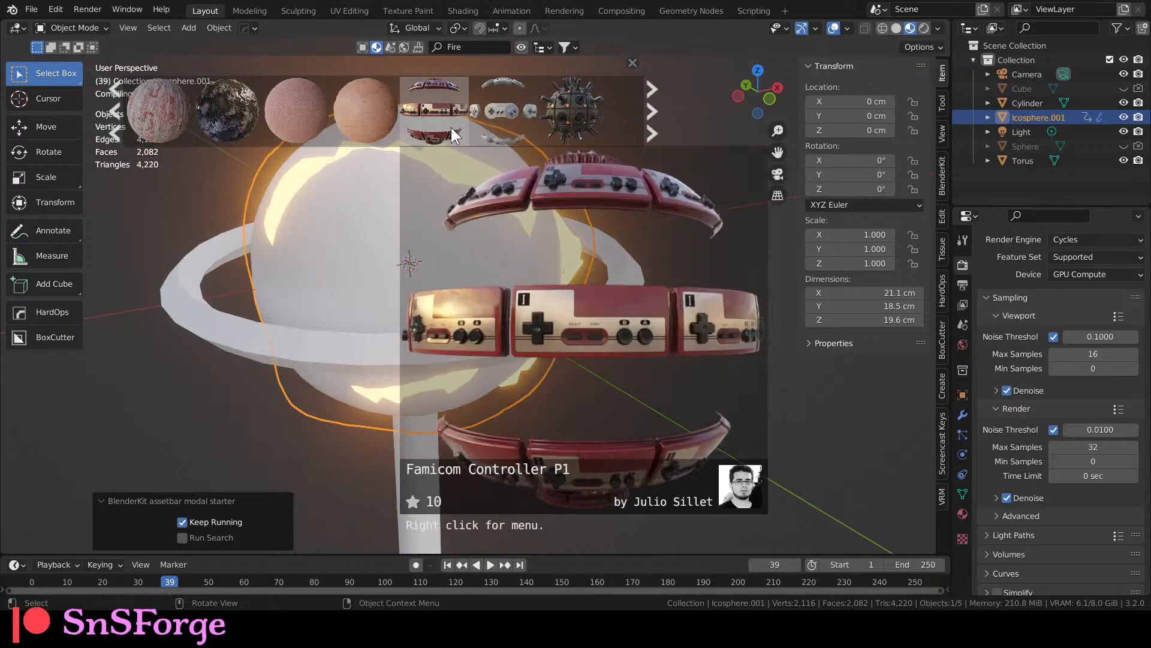
scroll(454, 128, down, 3)
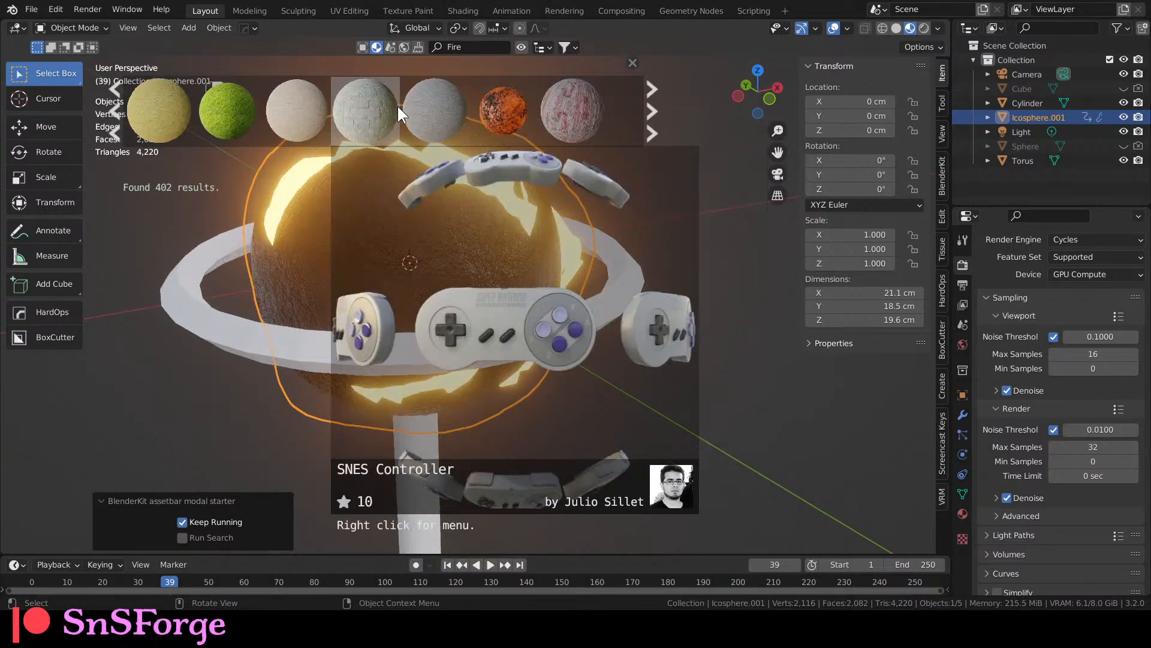
scroll(411, 103, up, 4)
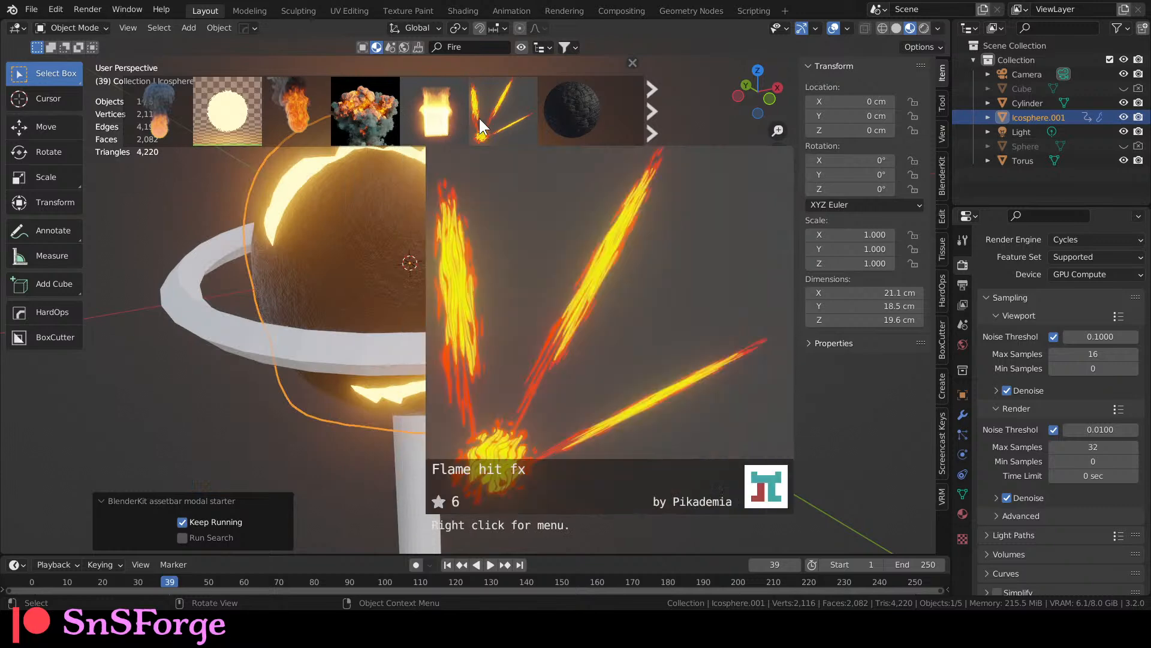
scroll(465, 115, down, 4)
mouse_move(369, 114)
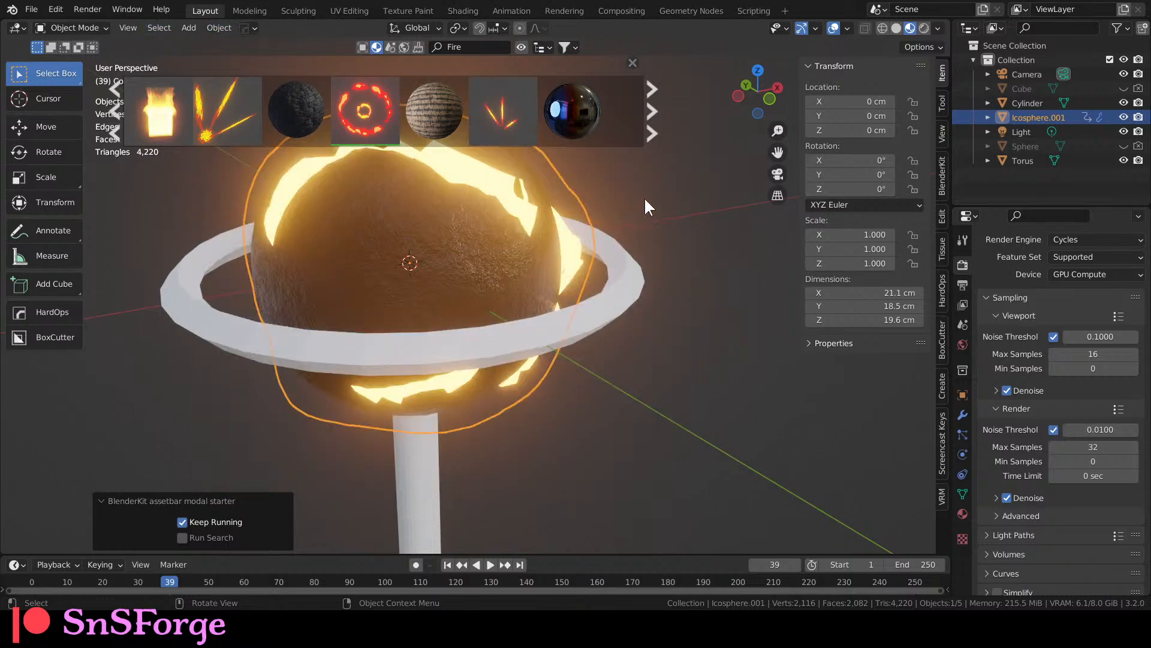
Add a UV sphere with a 10 cm radius at the centre of the orb.
scroll(645, 207, down, 5)
middle_drag(645, 211, 551, 231)
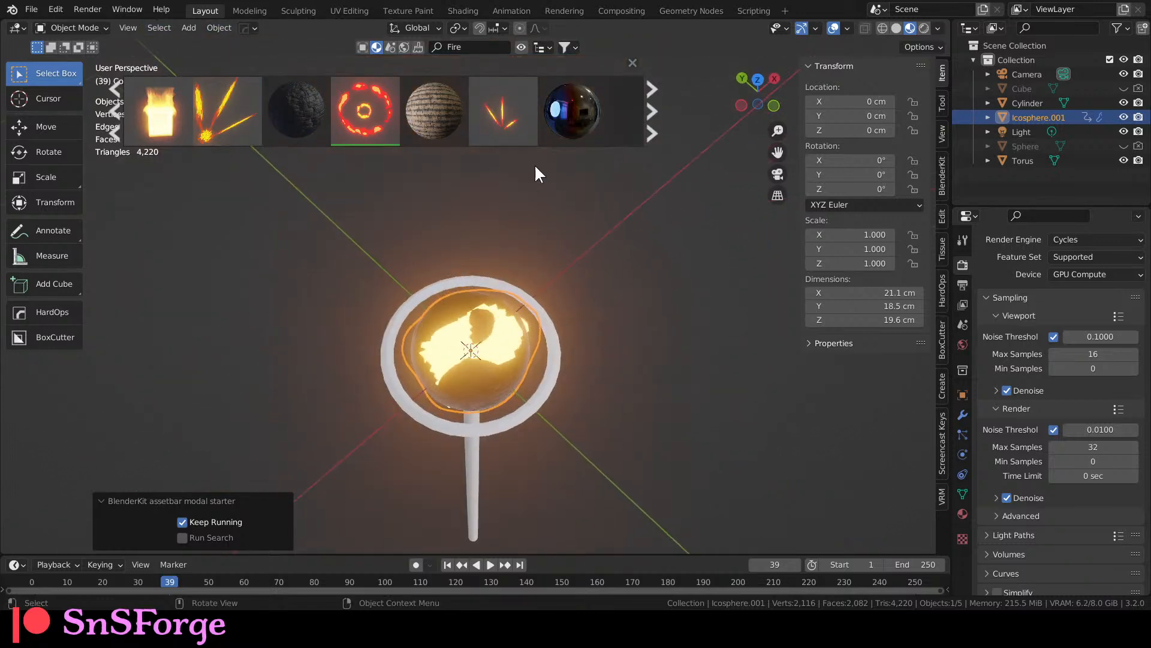
click(189, 28)
mouse_move(192, 43)
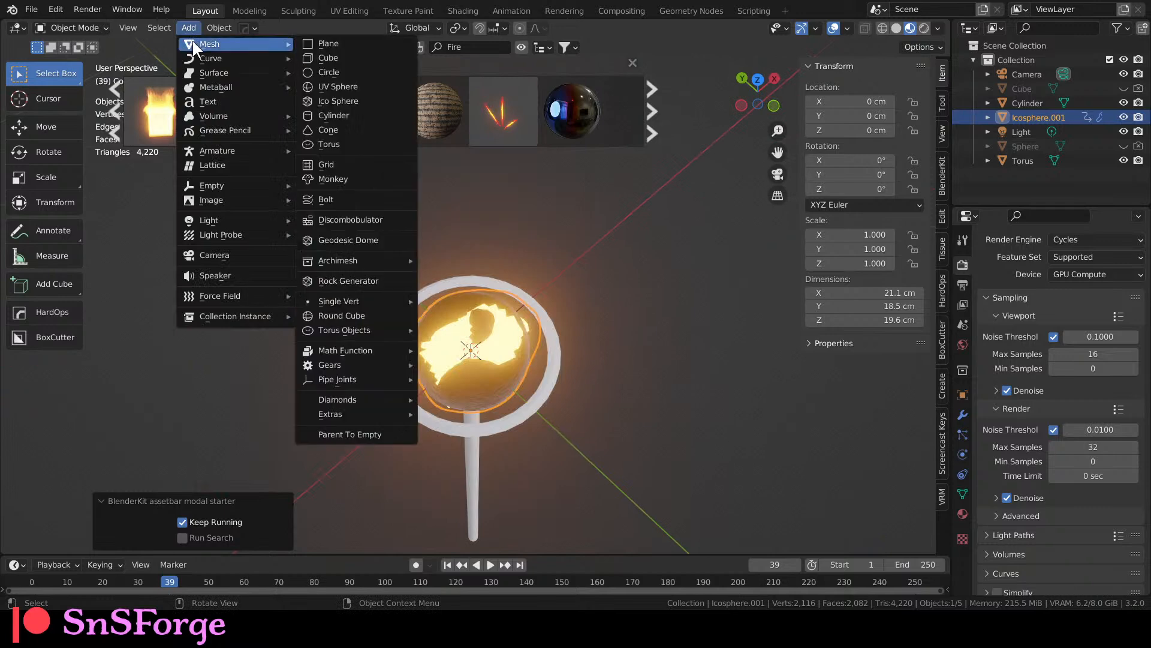
click(358, 87)
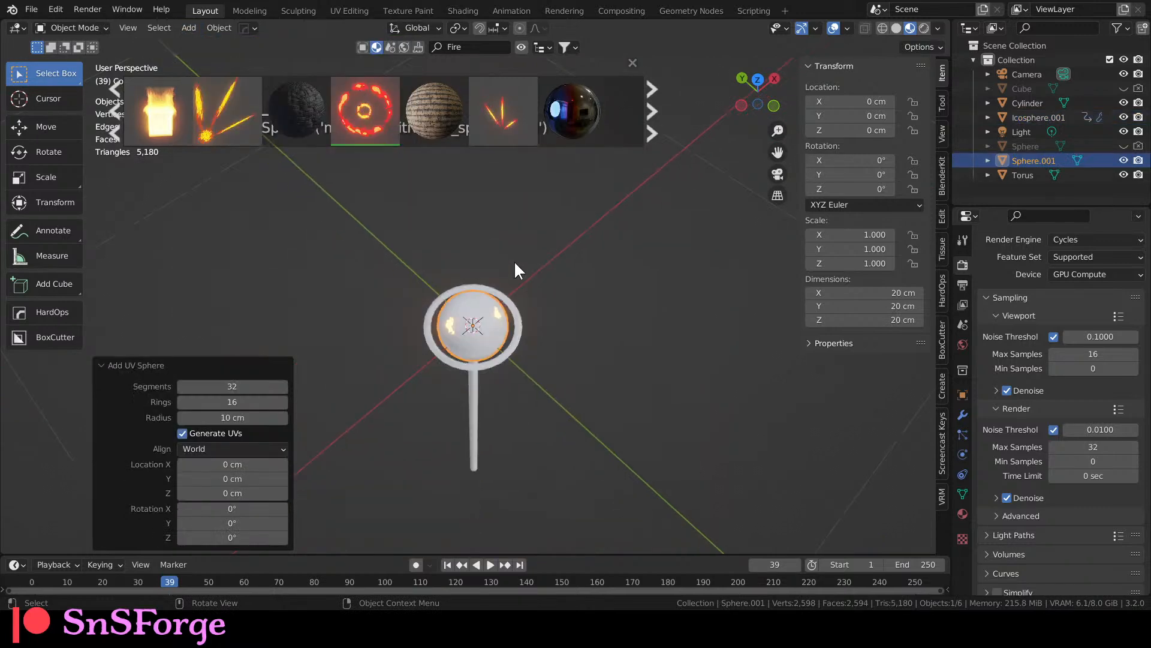
Isolate the new UV sphere in local view.
scroll(515, 263, up, 7)
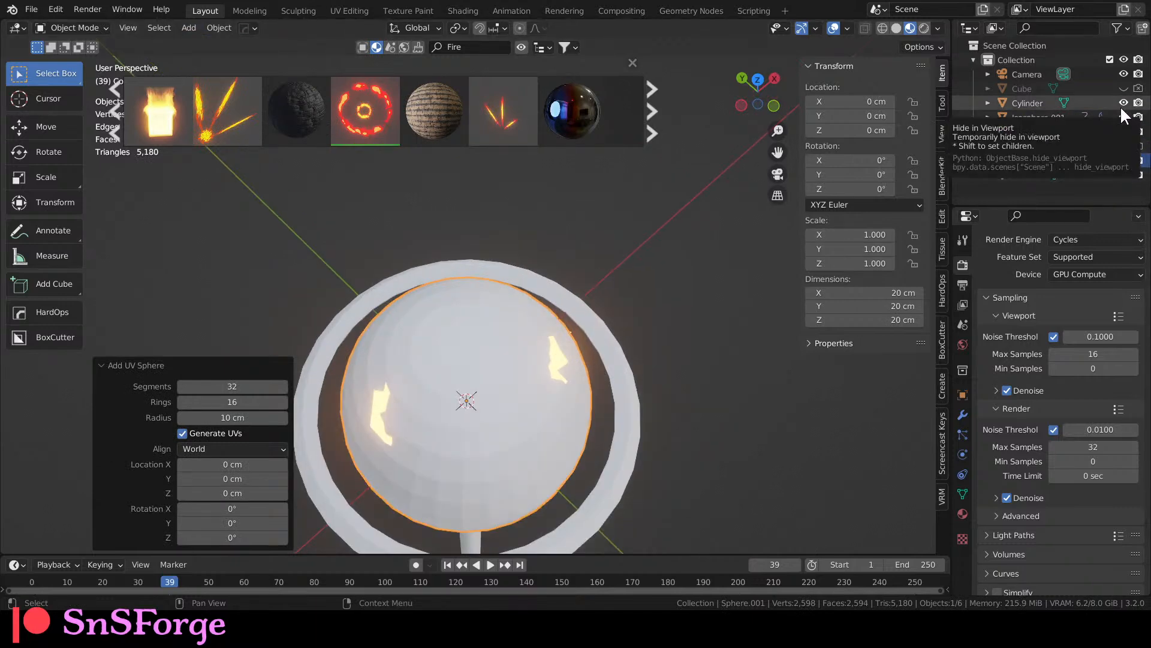
click(1045, 161)
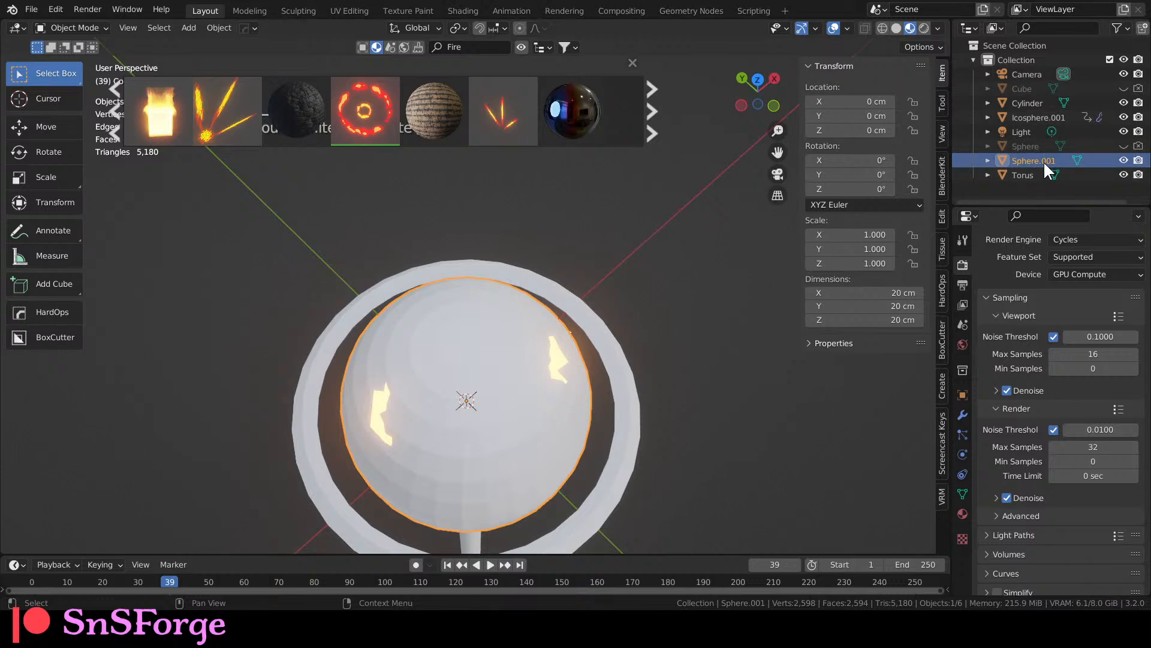
key(slash)
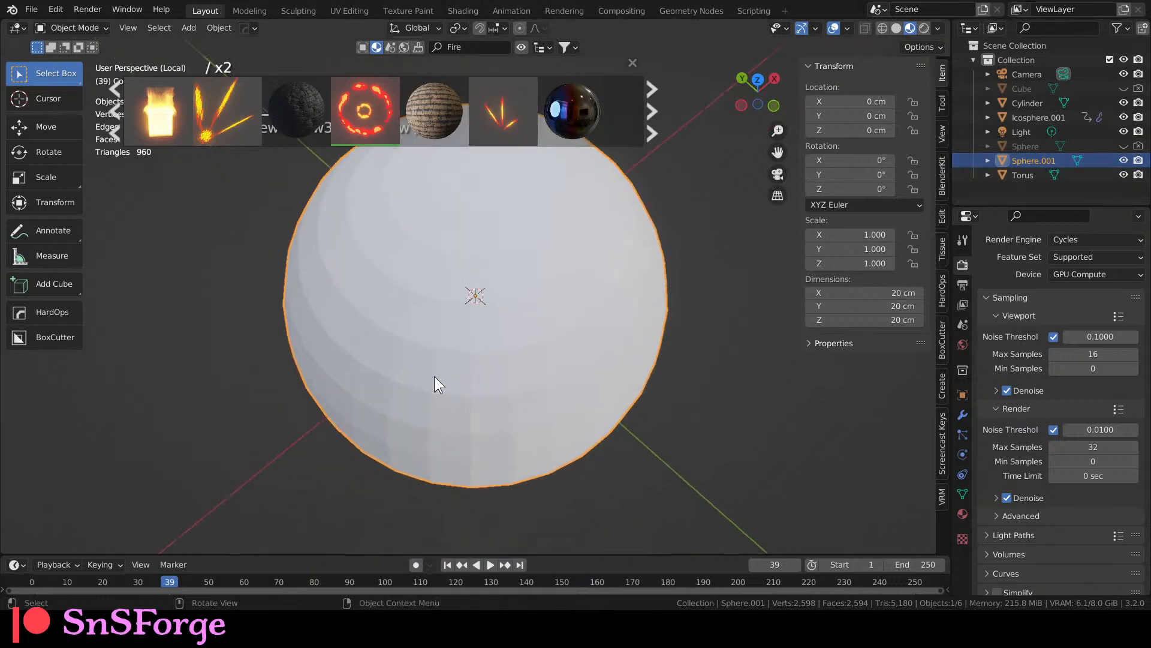
Assign the existing Hit ring flame fx material to the UV sphere.
scroll(609, 294, down, 2)
click(963, 511)
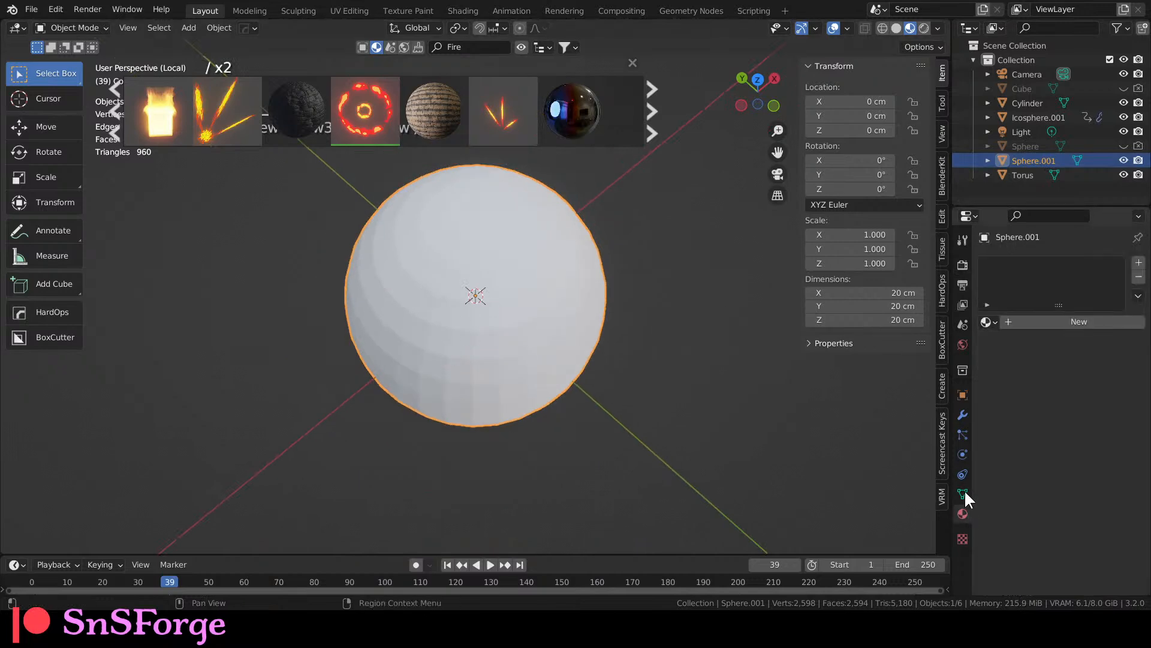
click(987, 321)
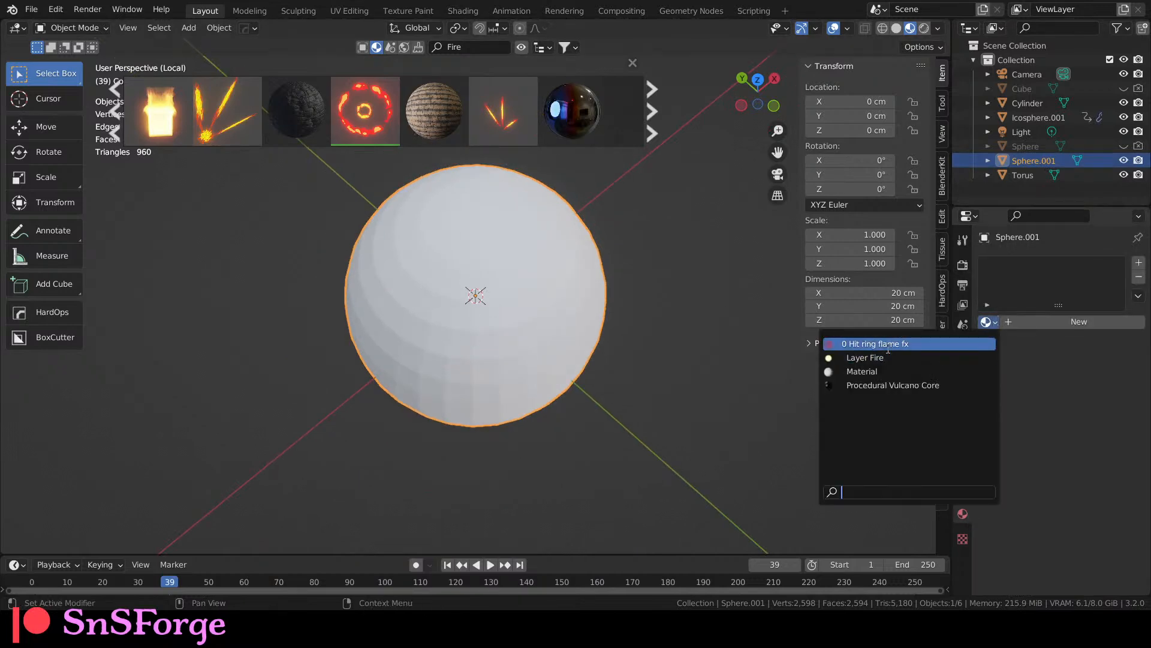
click(825, 343)
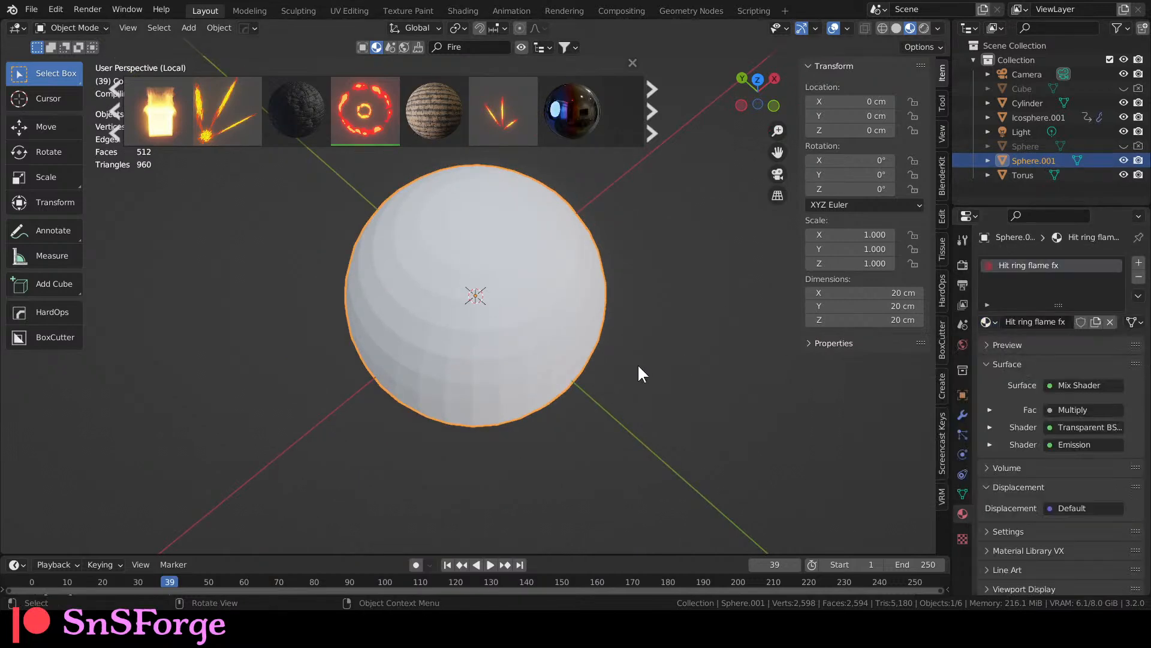
Switch the viewport to Rendered shading and inspect the flame material on the sphere from several angles.
middle_drag(700, 208, 678, 264)
click(924, 28)
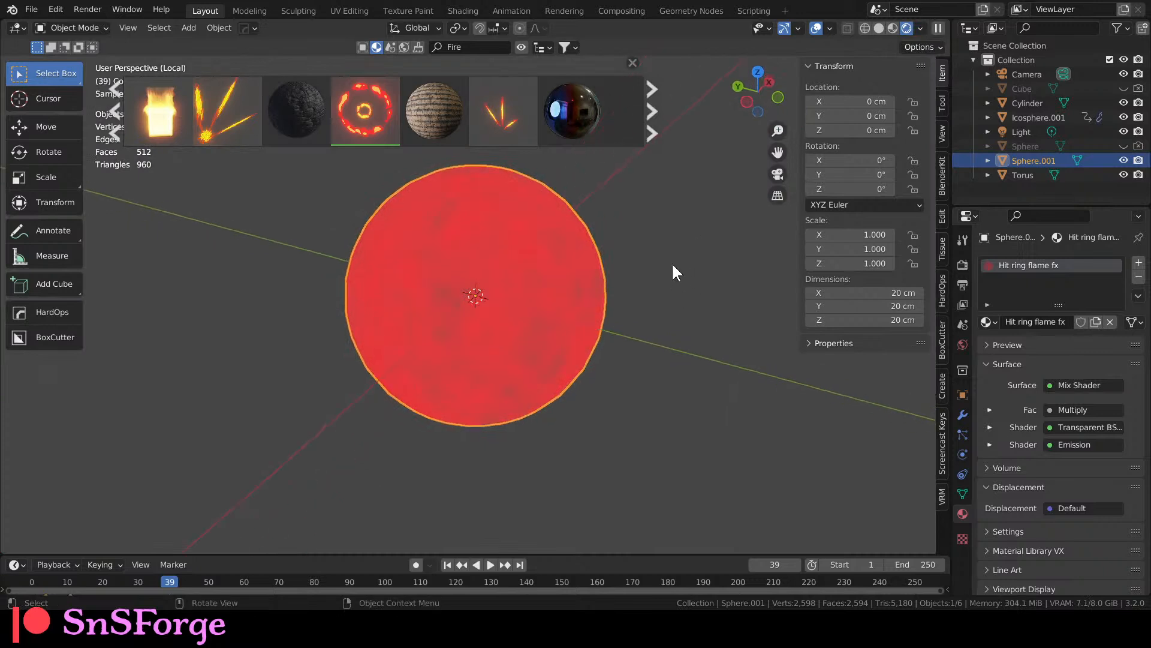
middle_drag(677, 273, 623, 404)
scroll(671, 257, up, 4)
scroll(614, 369, down, 5)
click(614, 369)
middle_drag(652, 336, 525, 289)
click(525, 289)
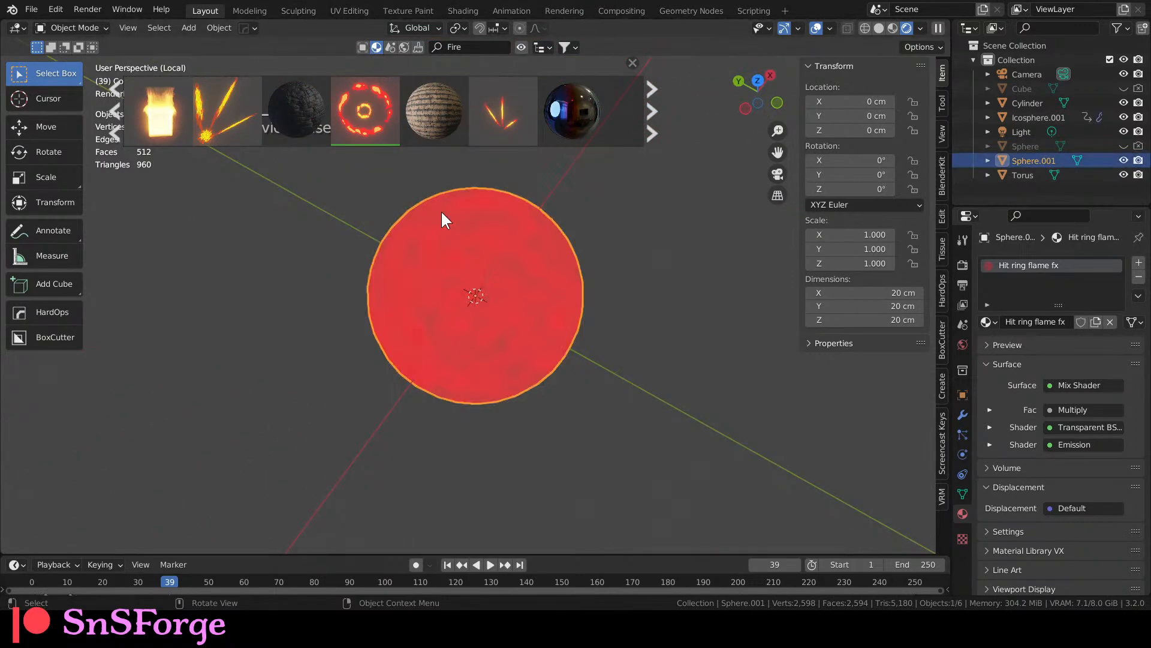
Unwrap all of the sphere's faces with Smart UV Project at a 66° angle limit and check the rendered material.
key(Tab)
click(402, 28)
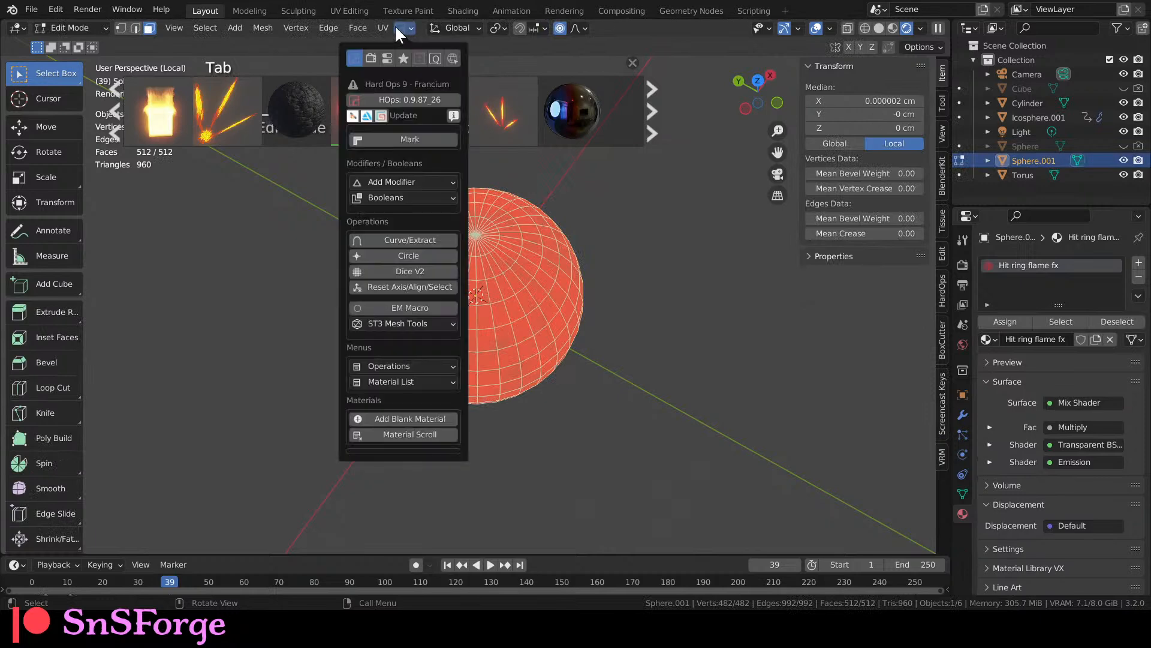
click(384, 27)
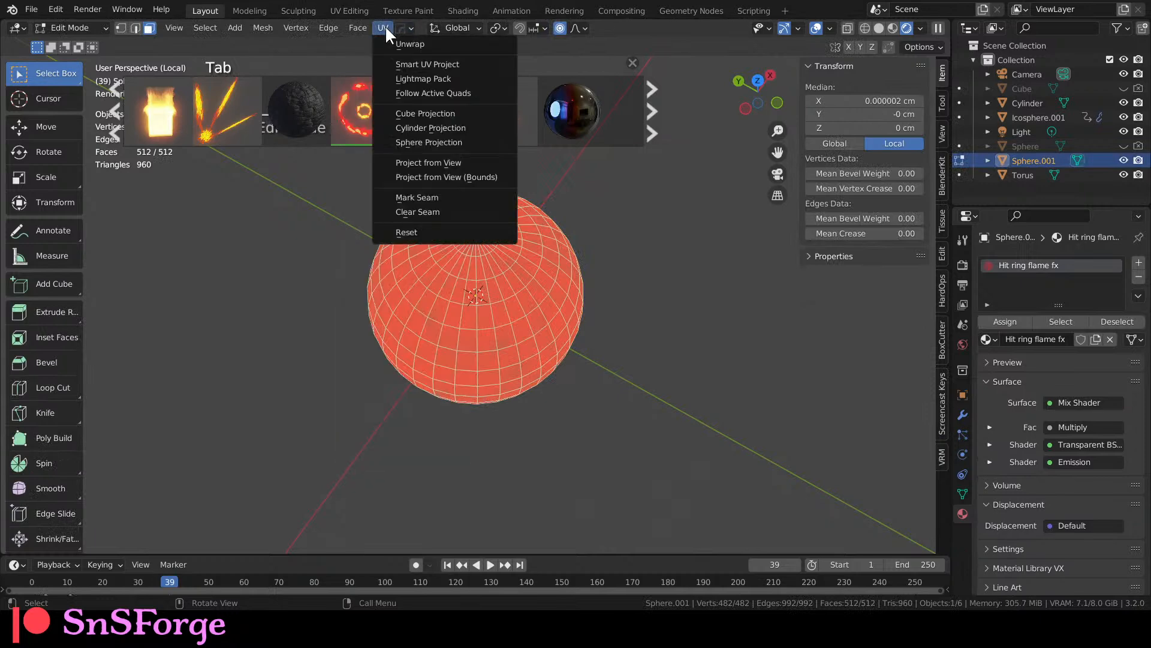
click(395, 64)
click(444, 175)
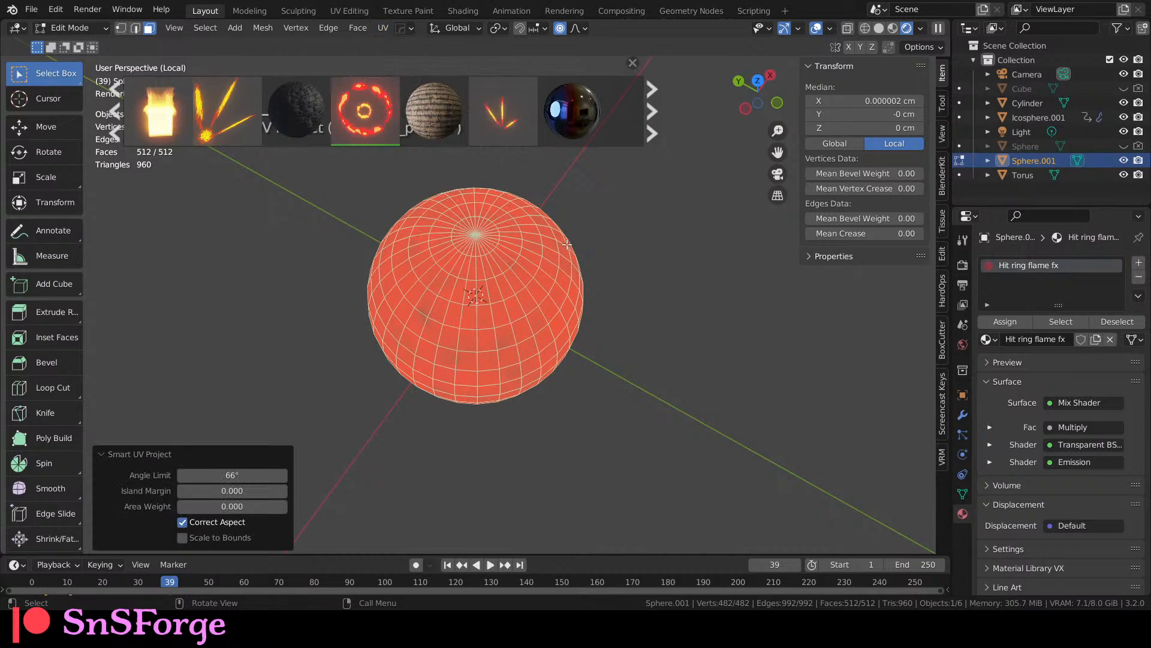
key(Tab)
middle_drag(599, 260, 514, 223)
scroll(509, 213, up, 4)
scroll(509, 213, down, 4)
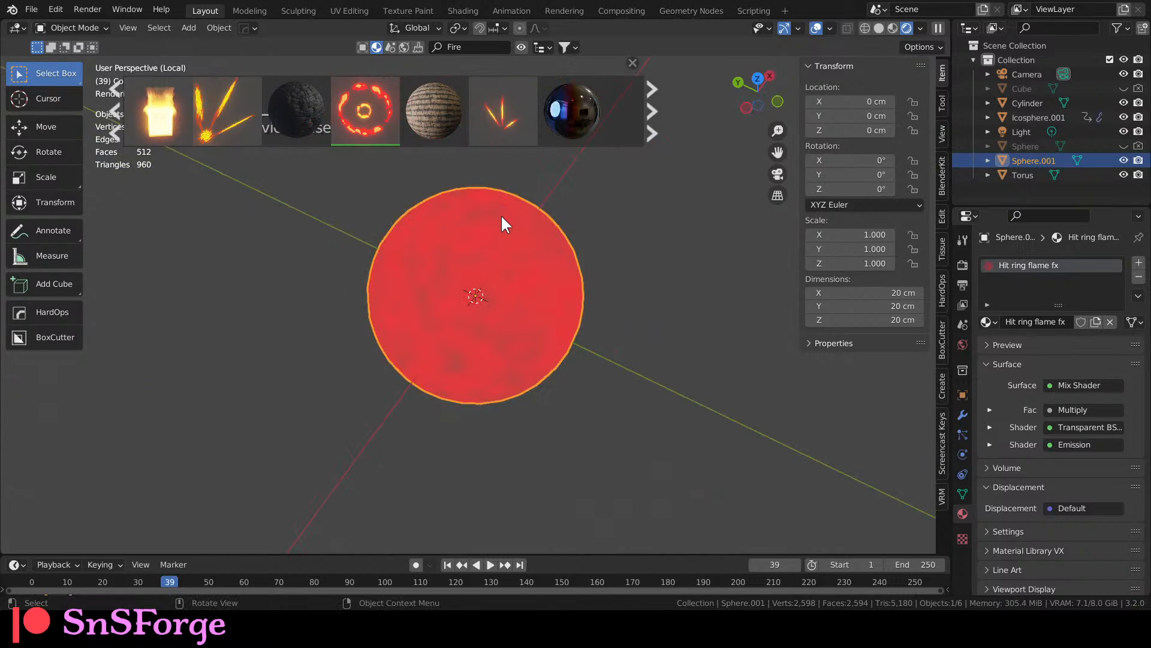
Turn off proportional editing and pull a single face near the sphere's upper pole outward into a long spike.
key(Tab)
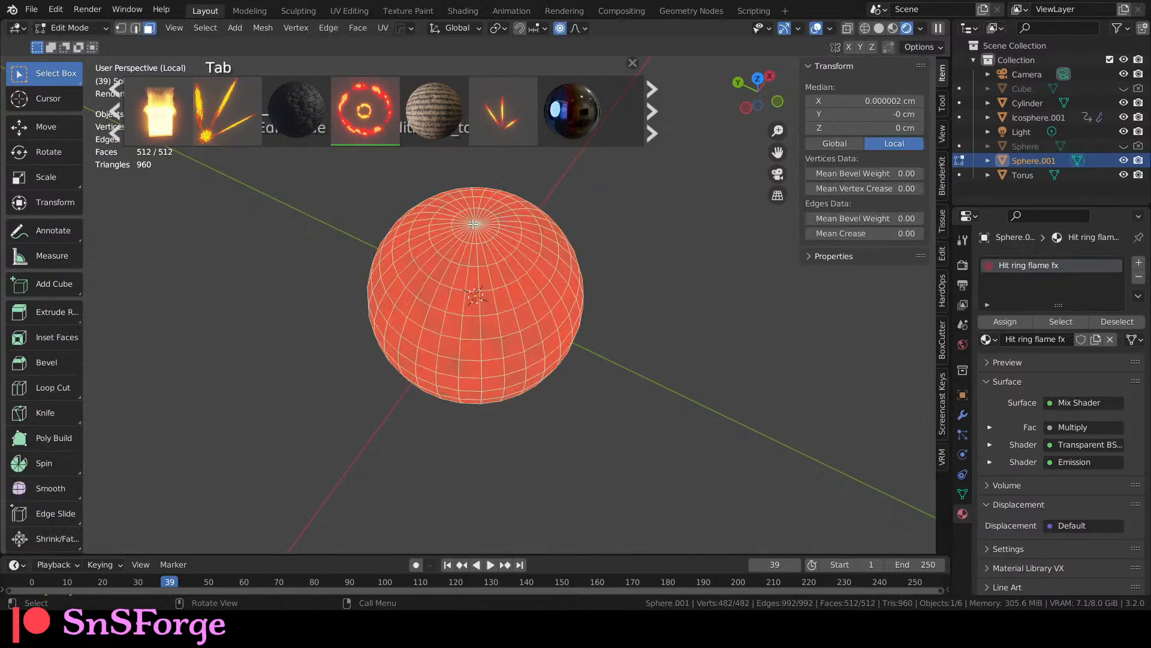
click(511, 245)
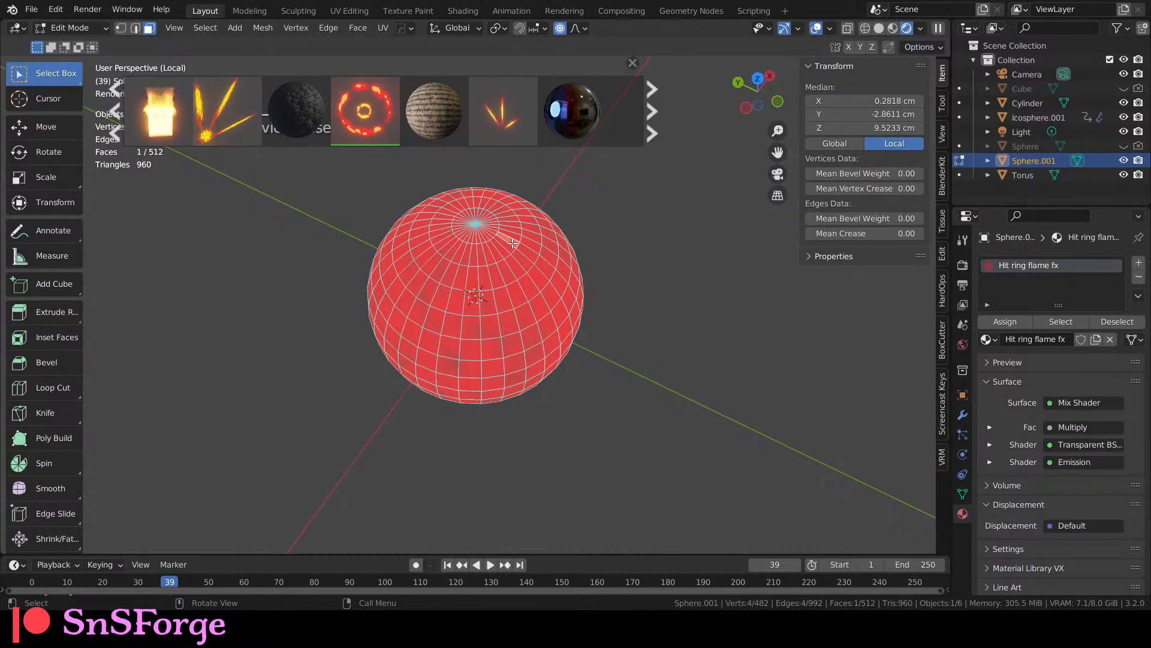
key(g)
right_click(522, 239)
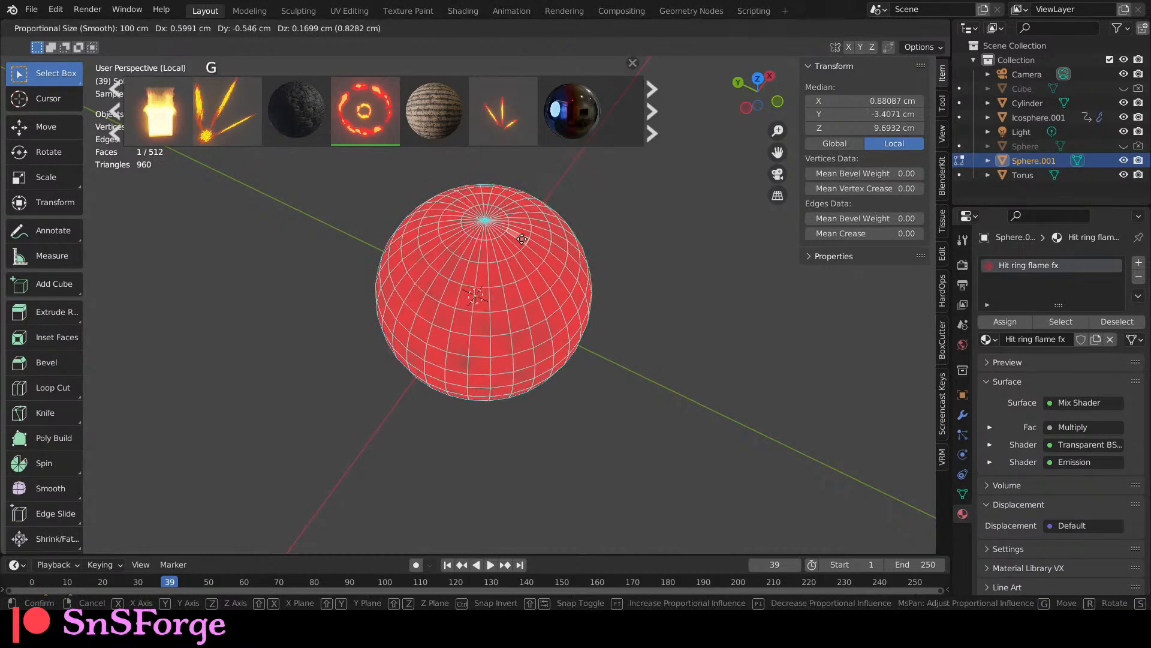
click(560, 27)
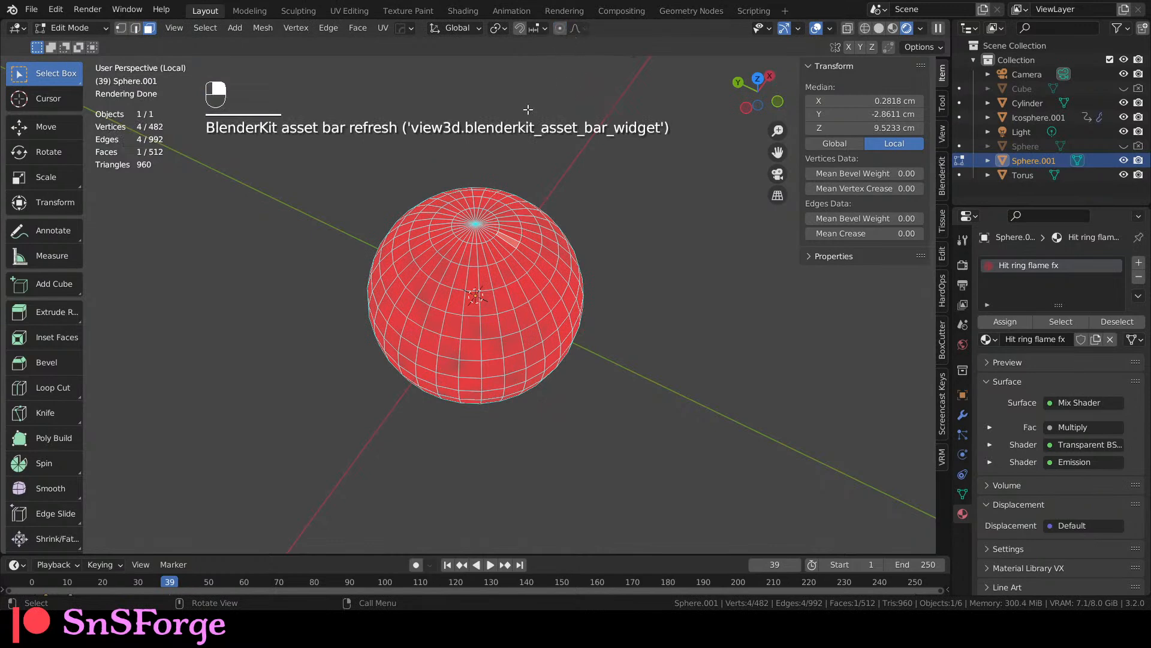
key(g)
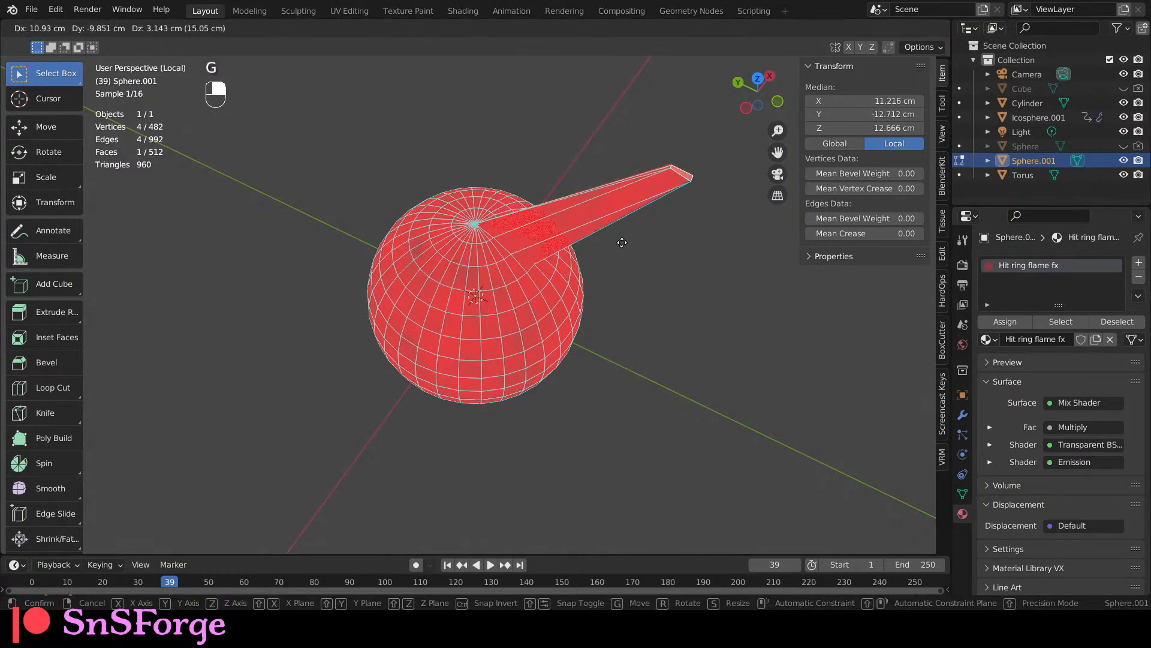
click(651, 231)
key(Tab)
middle_drag(692, 273, 654, 234)
scroll(517, 240, up, 2)
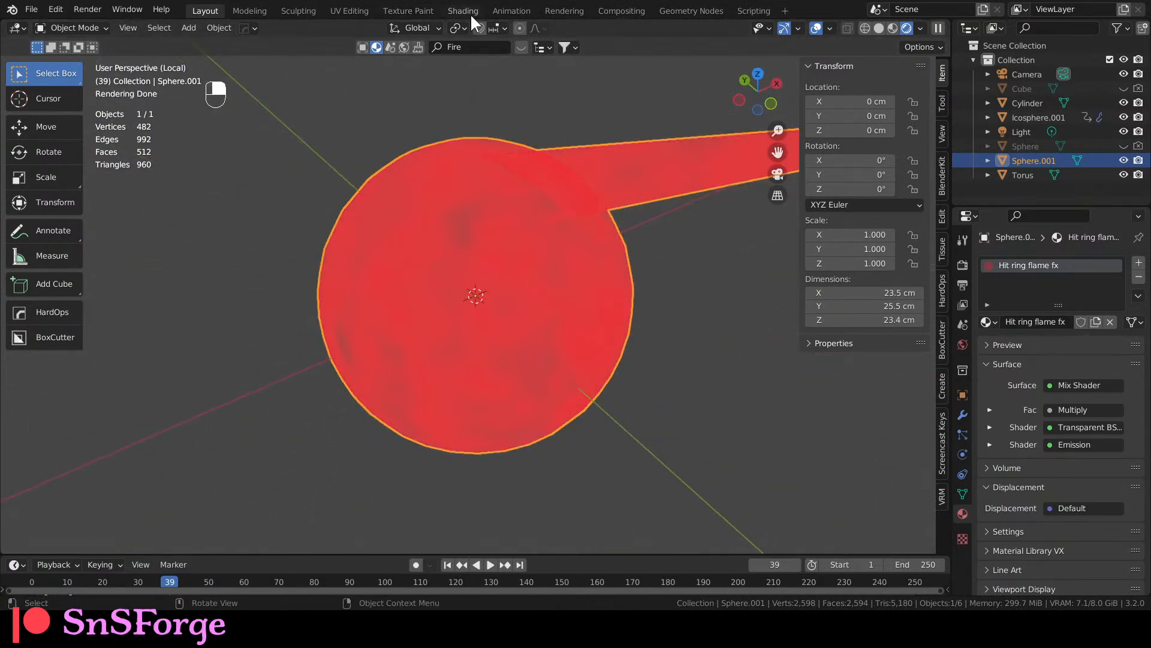
Isolate the sphere with Rendered shading in the Shading workspace and examine the Hit ring flame fx material's nodes.
click(471, 13)
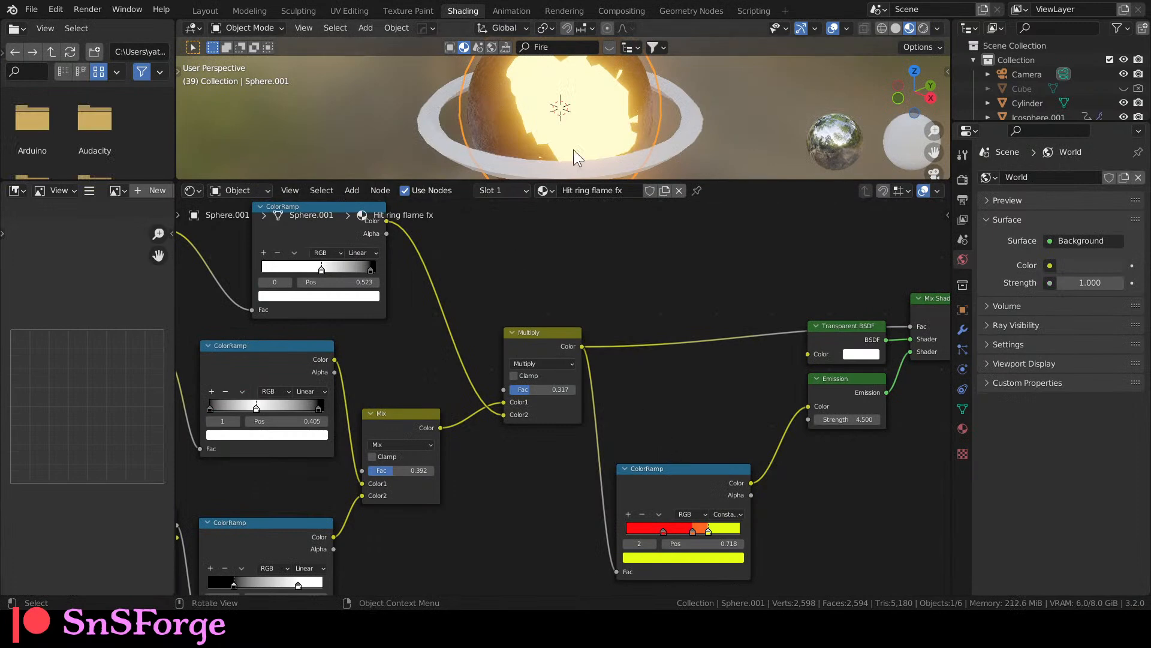
scroll(592, 120, down, 3)
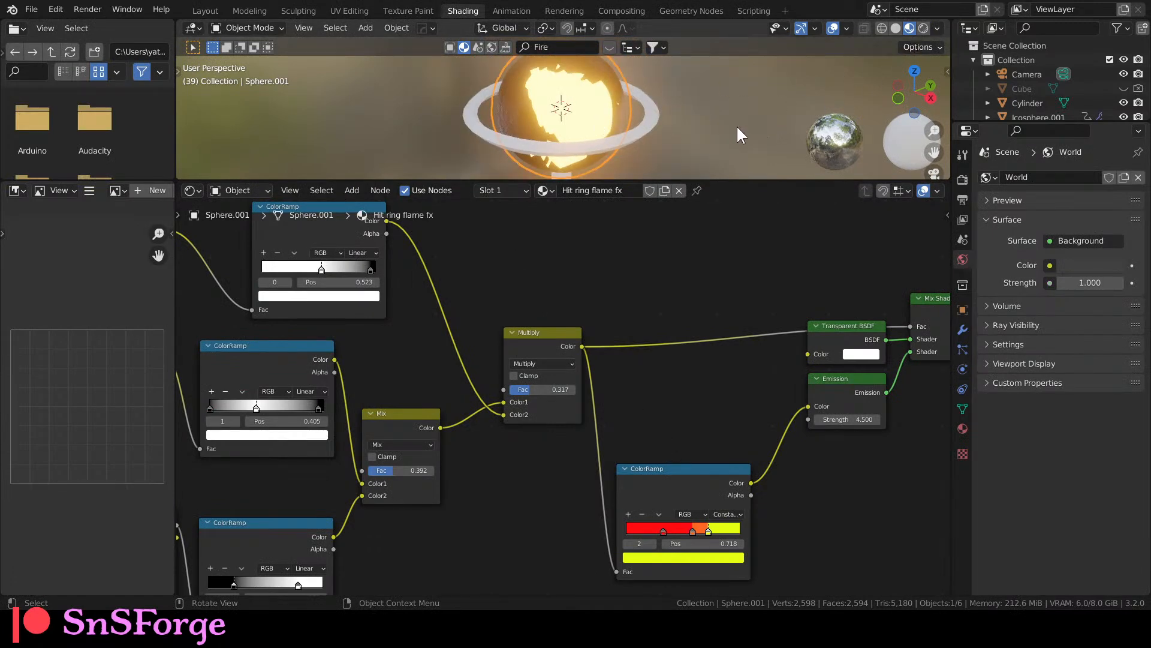
key(KP_Divide)
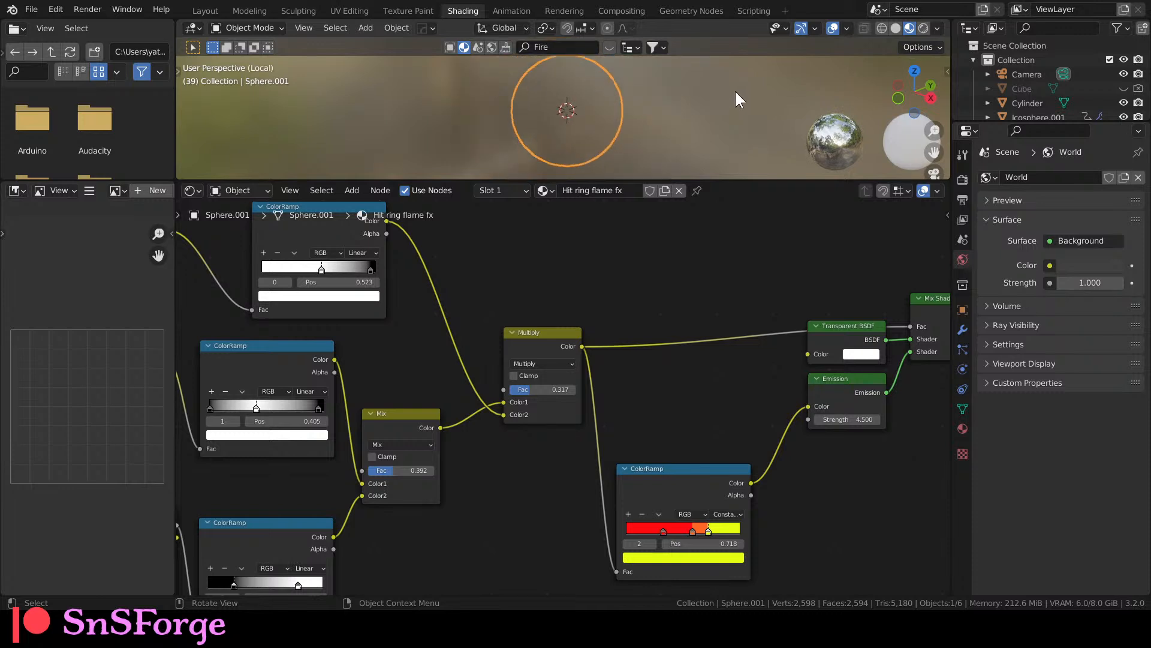
click(923, 28)
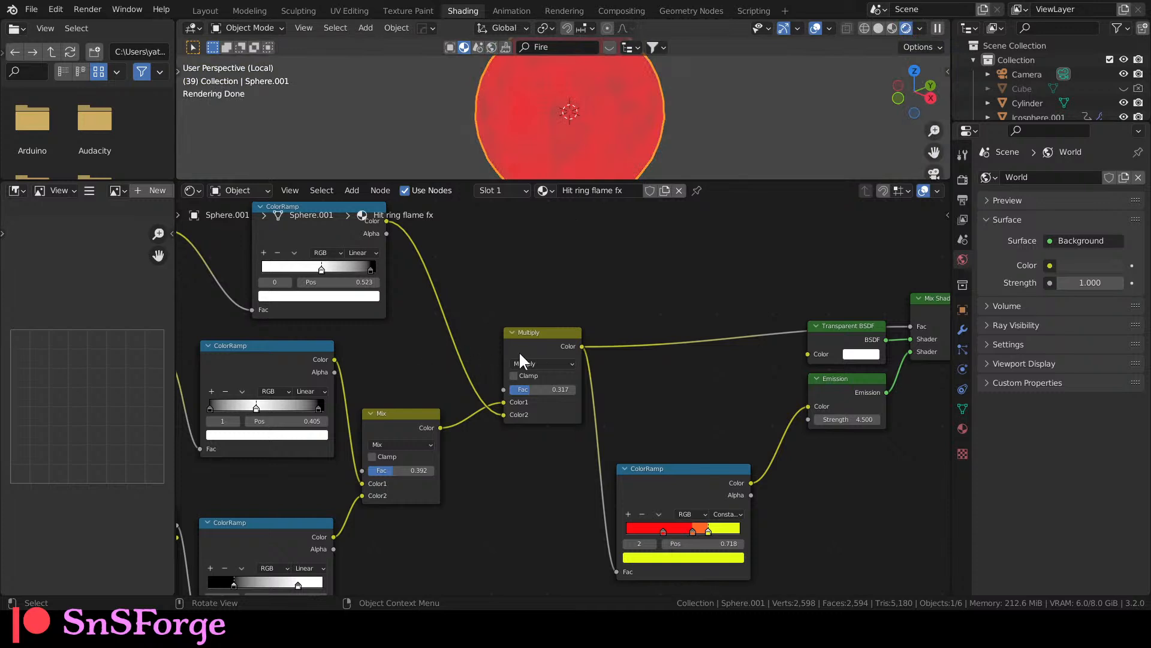
middle_drag(506, 273, 648, 312)
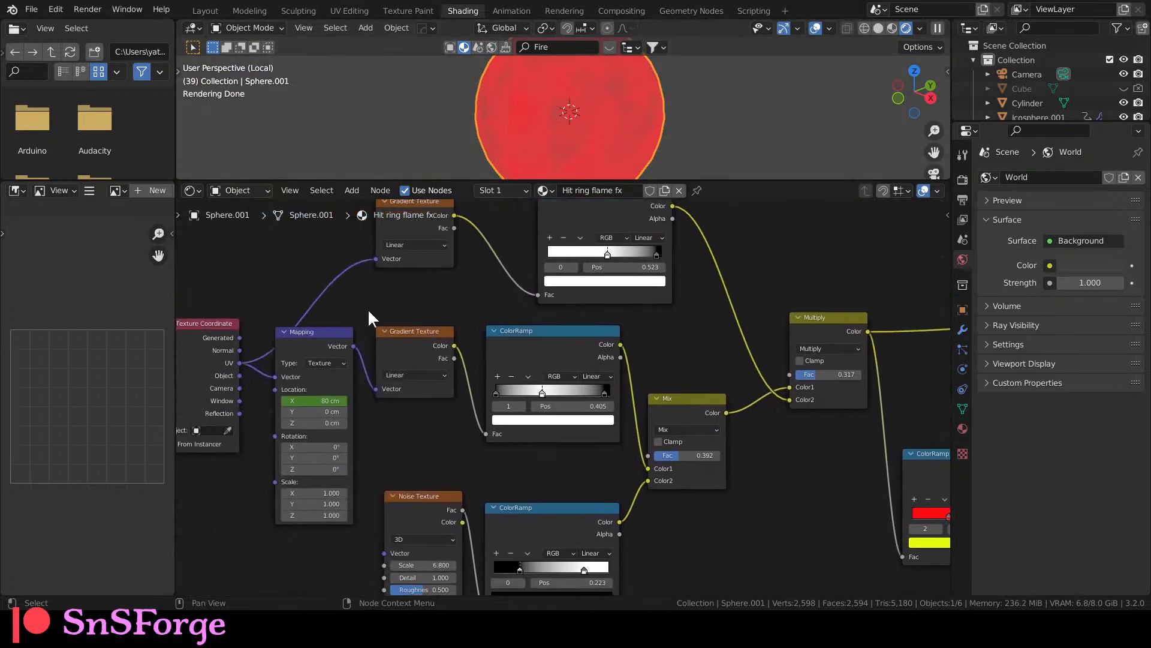
Play the animation in Material Preview and in Rendered shading to check how the flame material moves on the sphere.
click(892, 28)
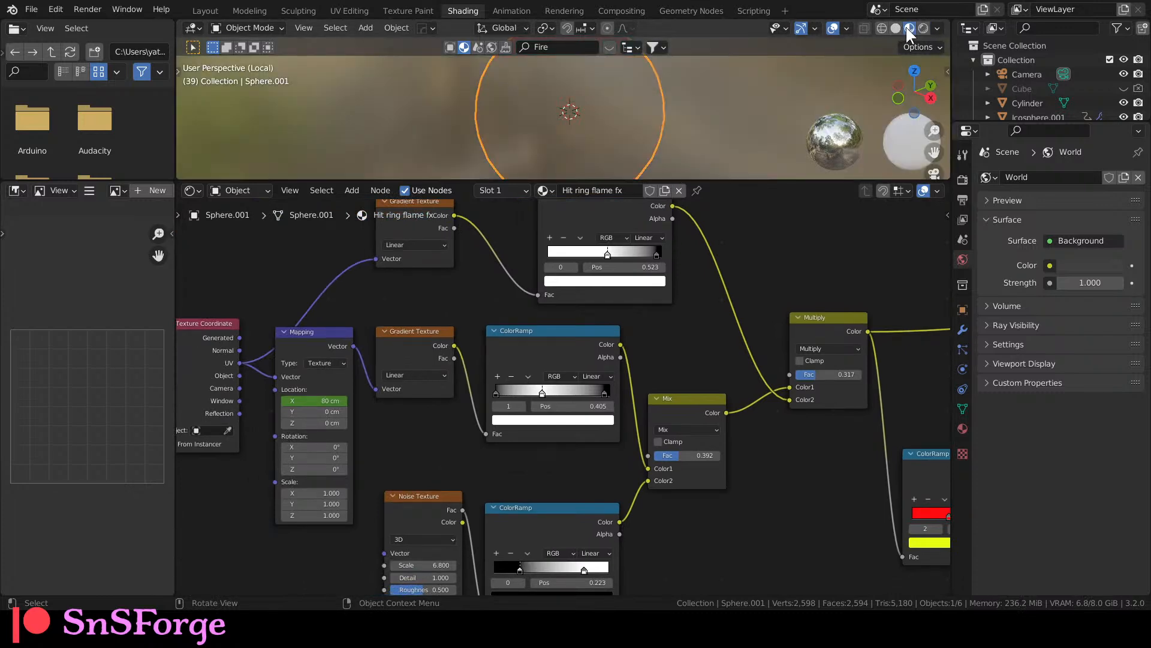
key(space)
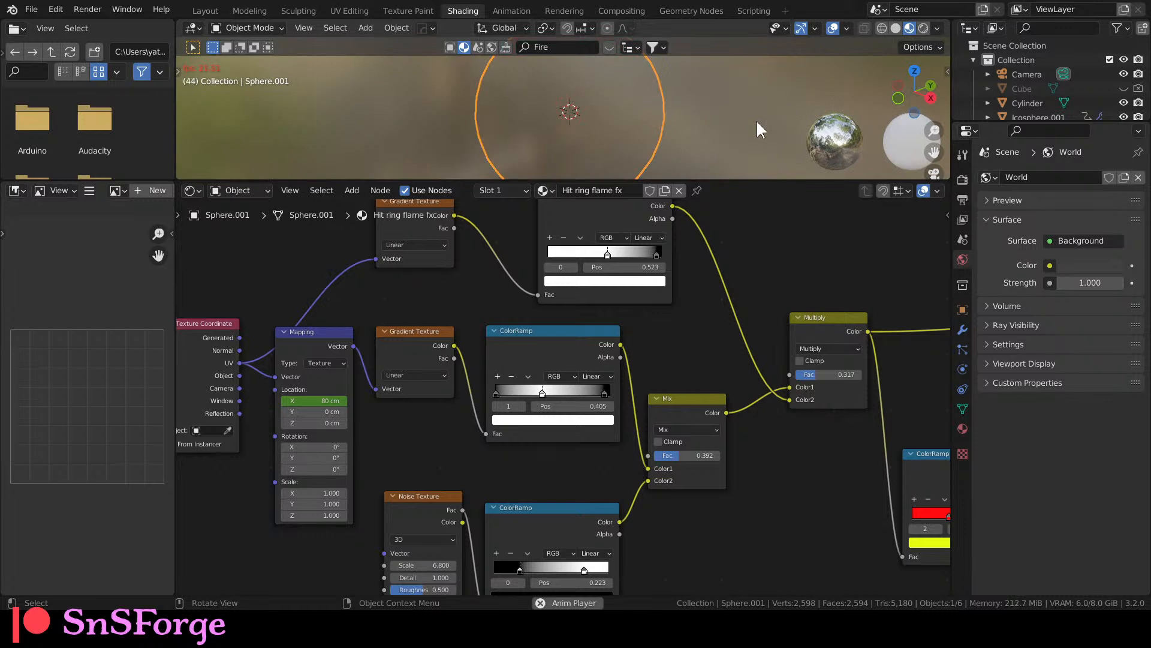
key(space)
click(922, 29)
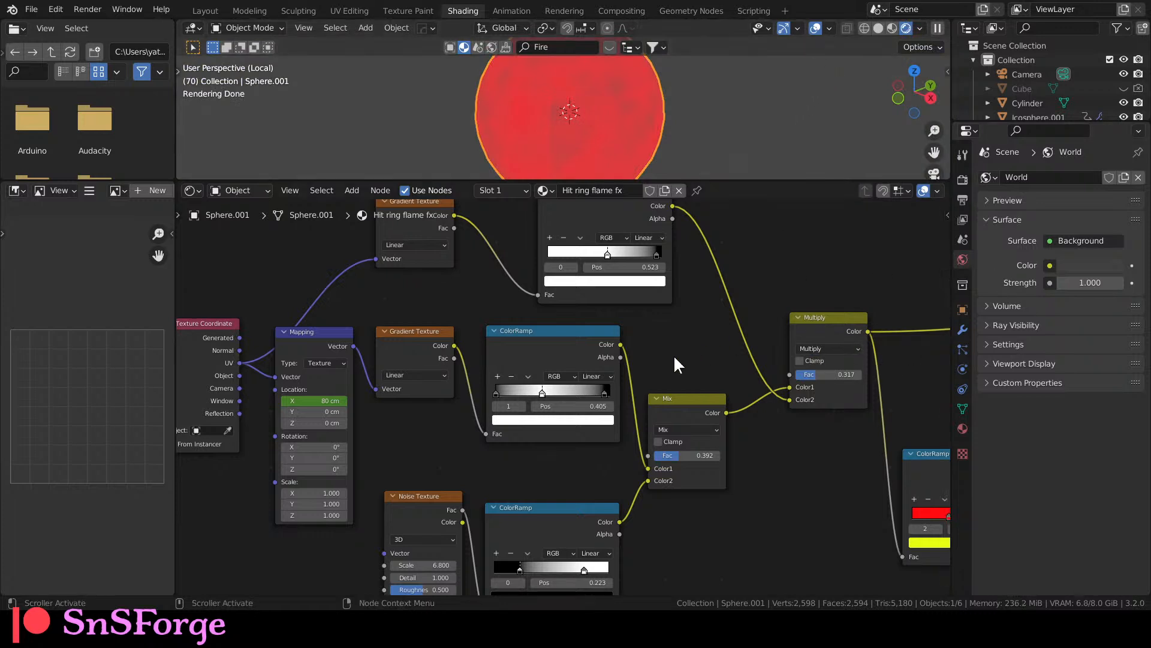
scroll(329, 329, up, 2)
middle_drag(353, 438, 443, 421)
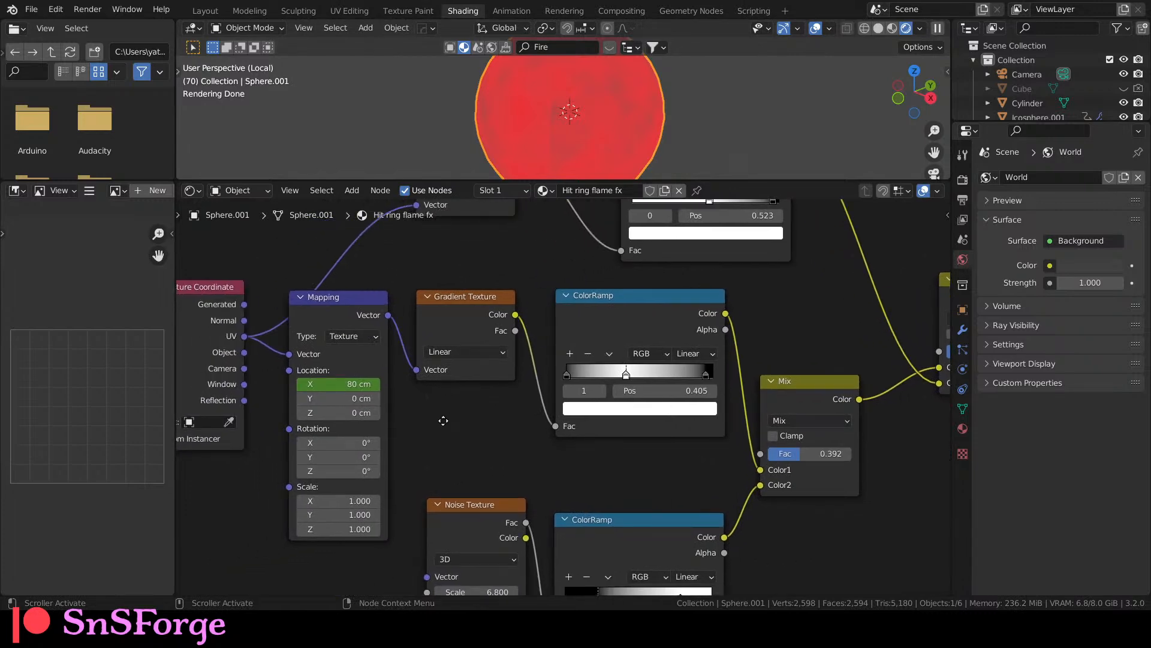
middle_drag(443, 421, 447, 426)
key(space)
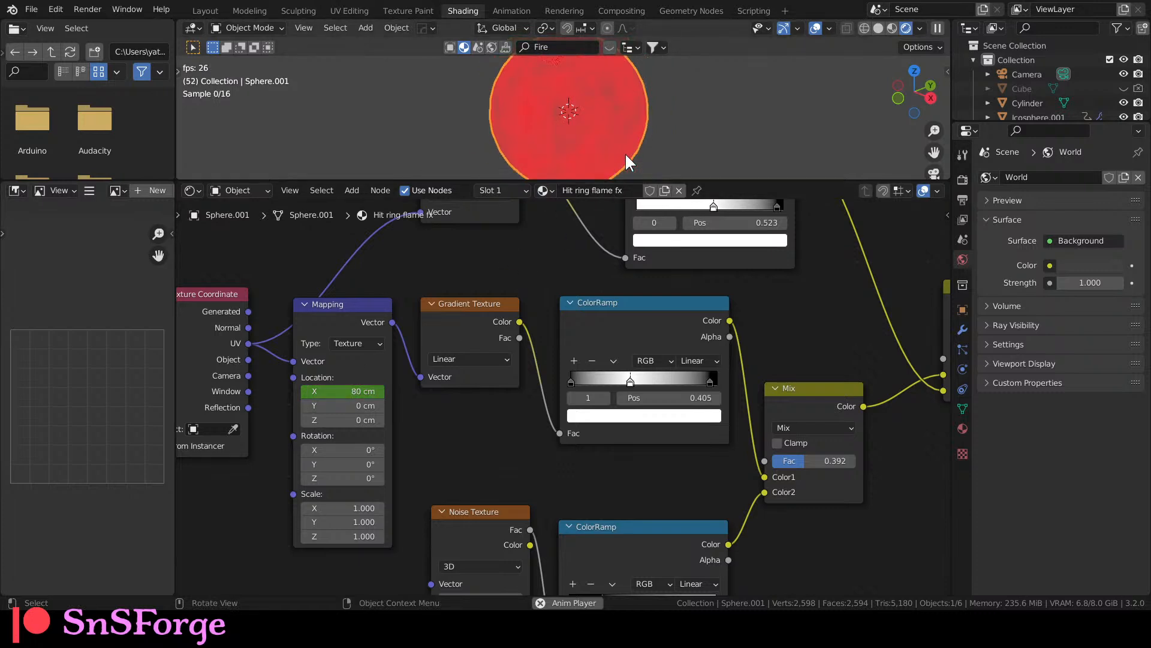
right_click(357, 391)
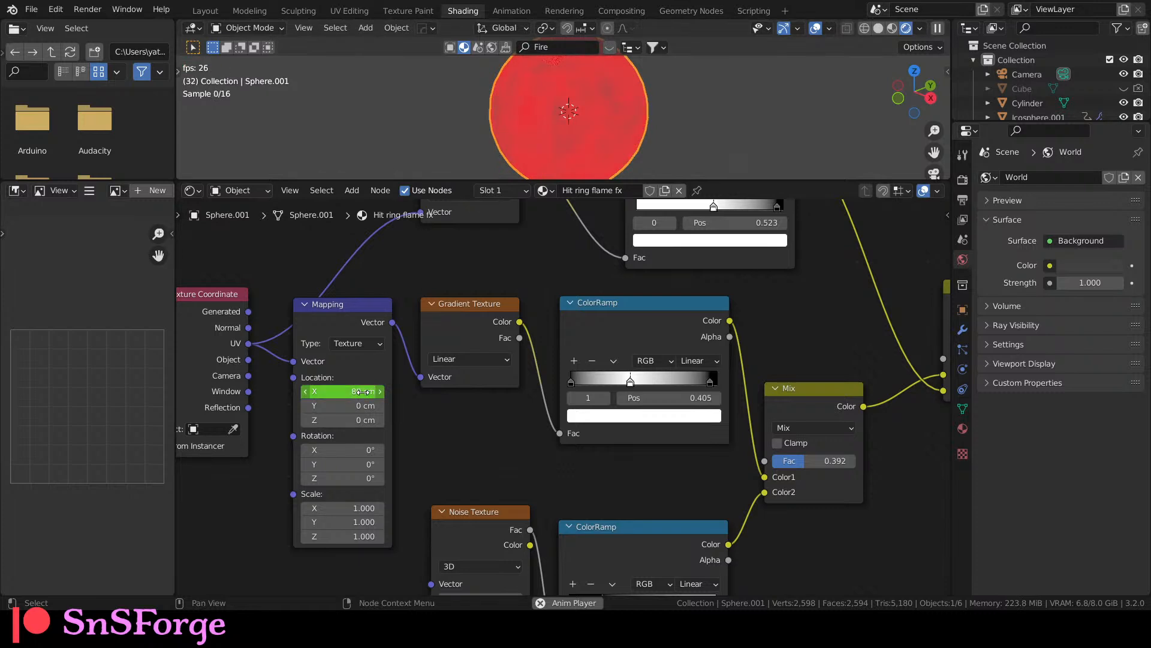
Split the 3D viewport horizontally, enlarge the new area above the shader nodes and make it a Timeline.
right_click(363, 179)
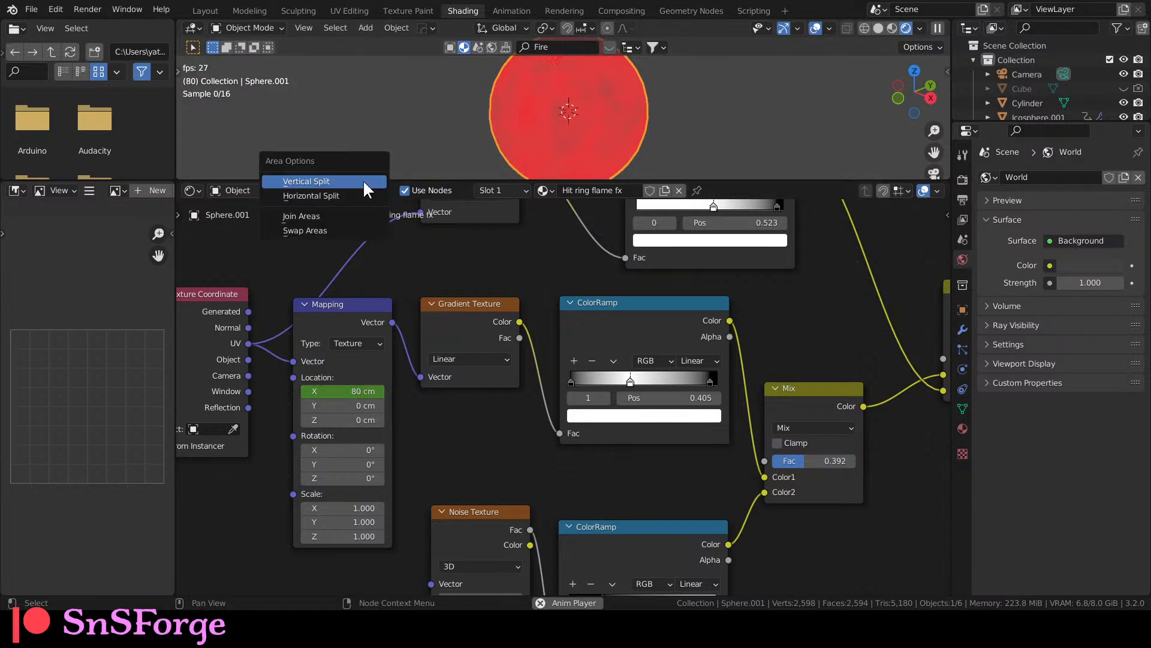
click(365, 193)
click(383, 192)
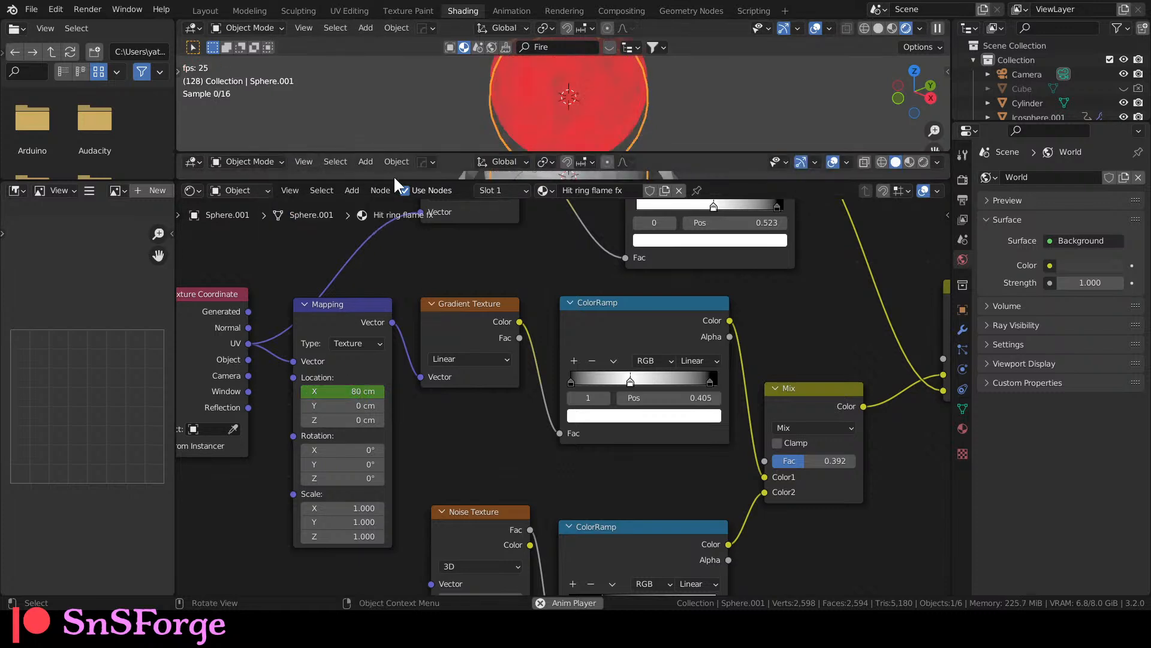
drag(395, 180, 389, 305)
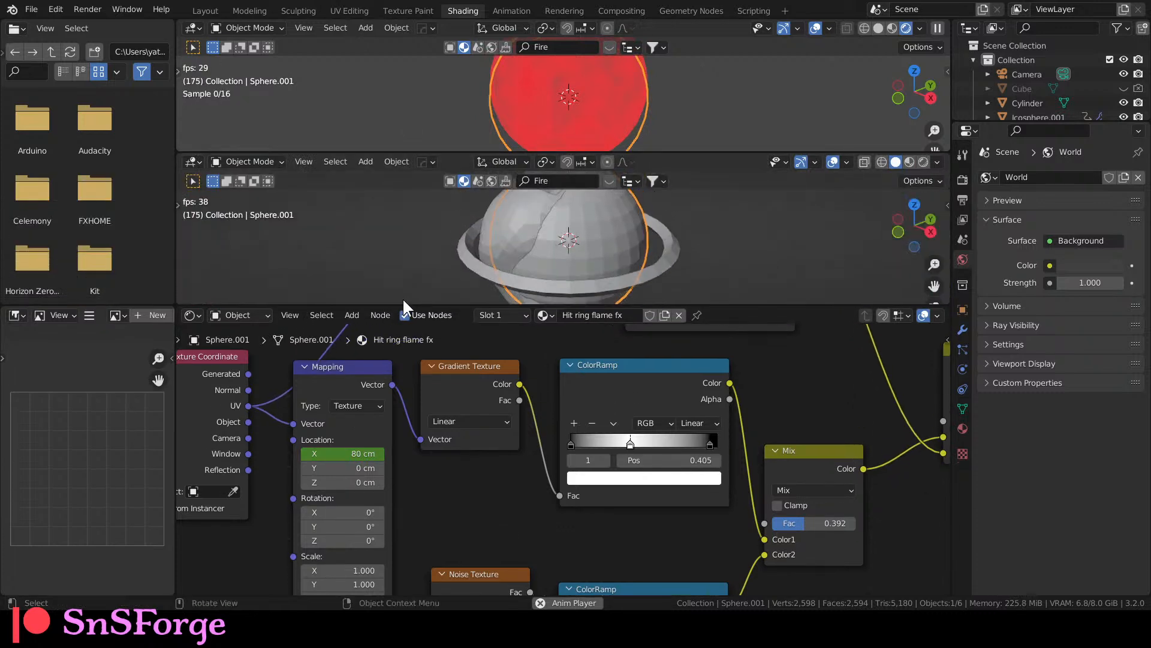
click(200, 159)
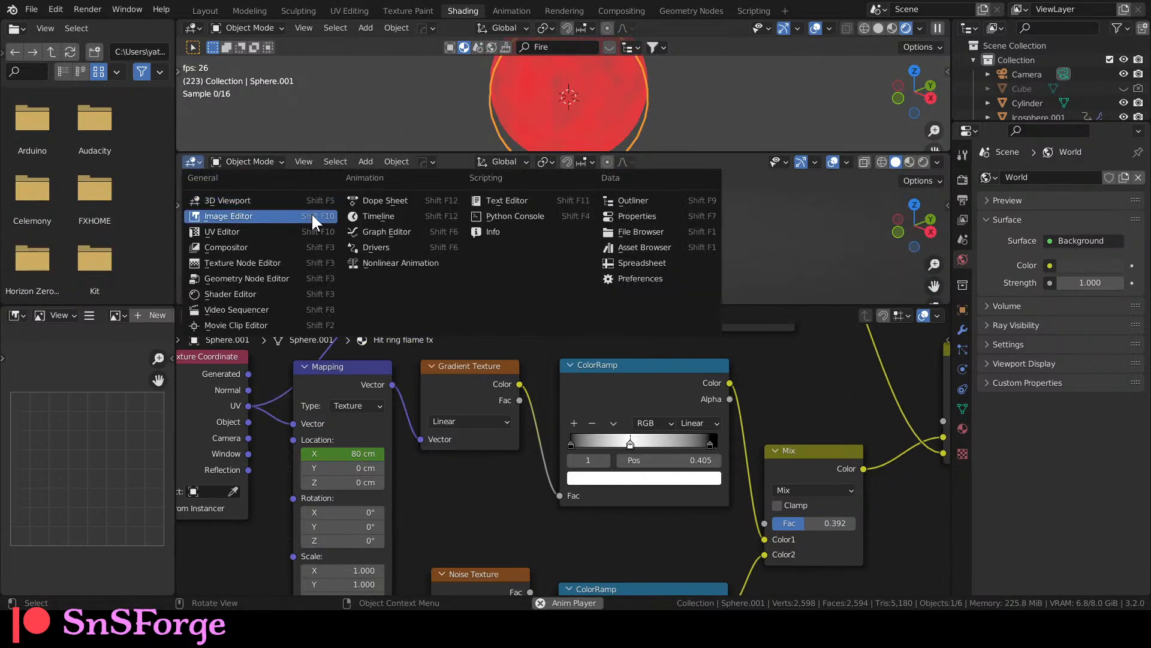
click(356, 217)
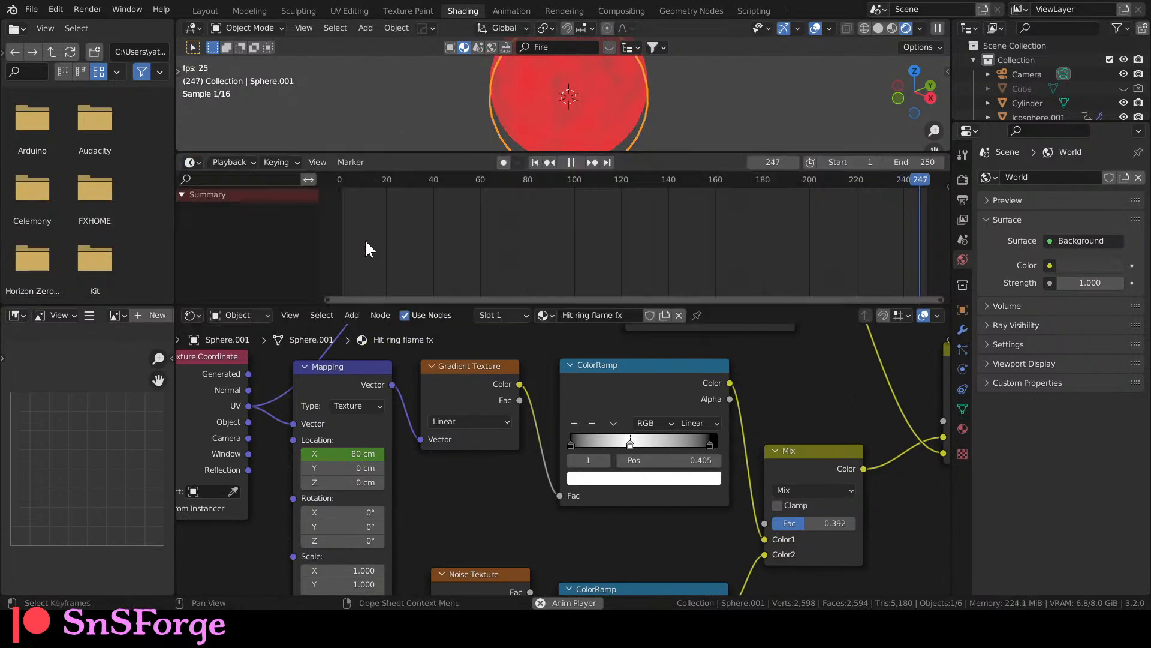
Change the Timeline area to a Dope Sheet and select the Mapping node to list its X location keyframes.
right_click(336, 444)
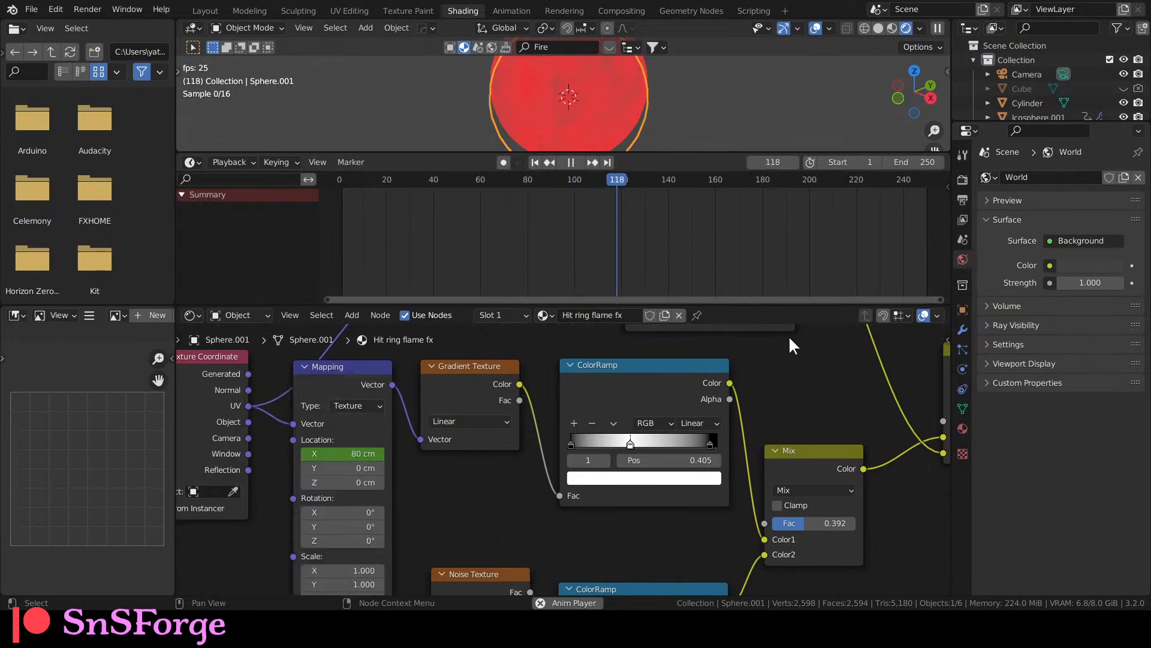
right_click(345, 454)
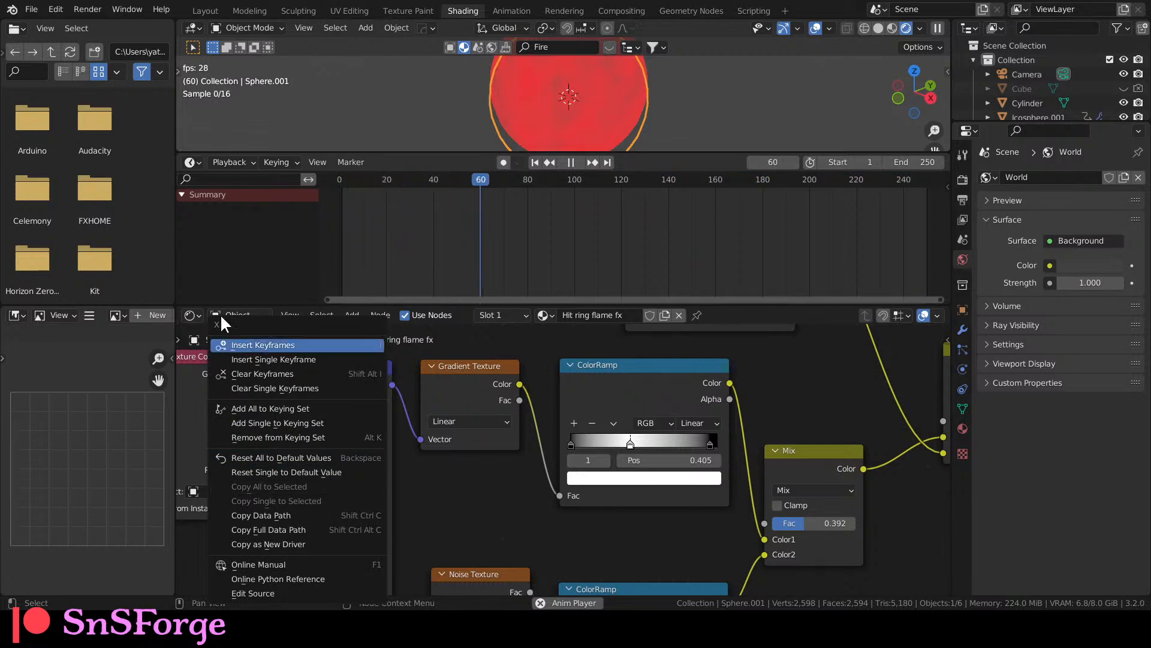
click(191, 162)
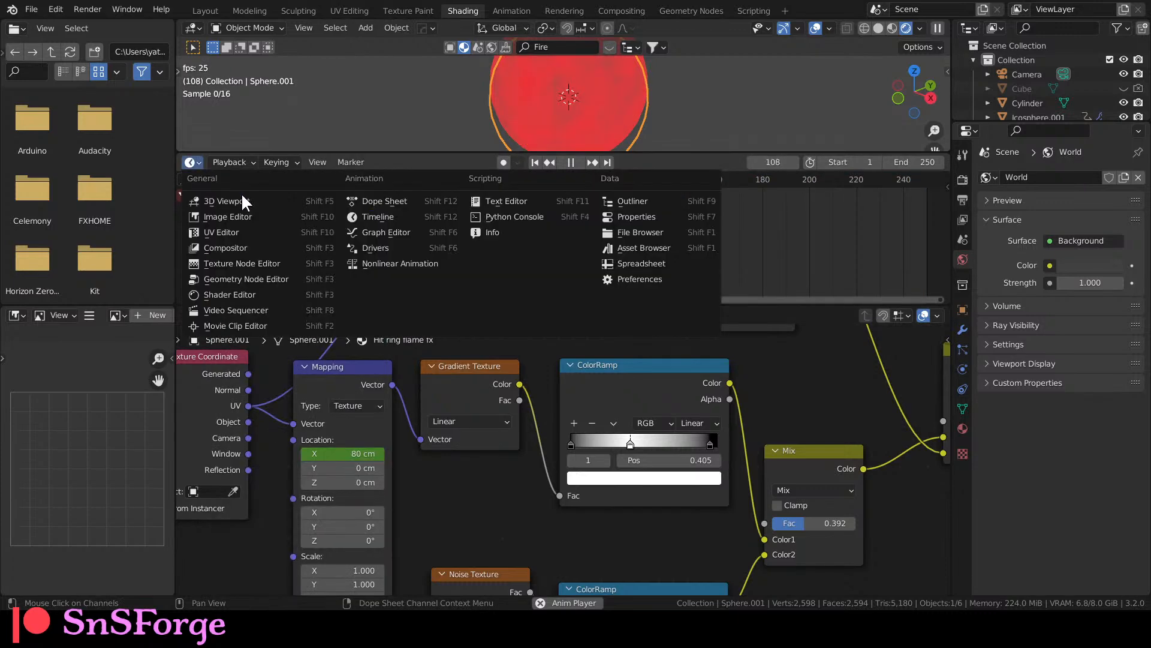
click(397, 230)
click(199, 162)
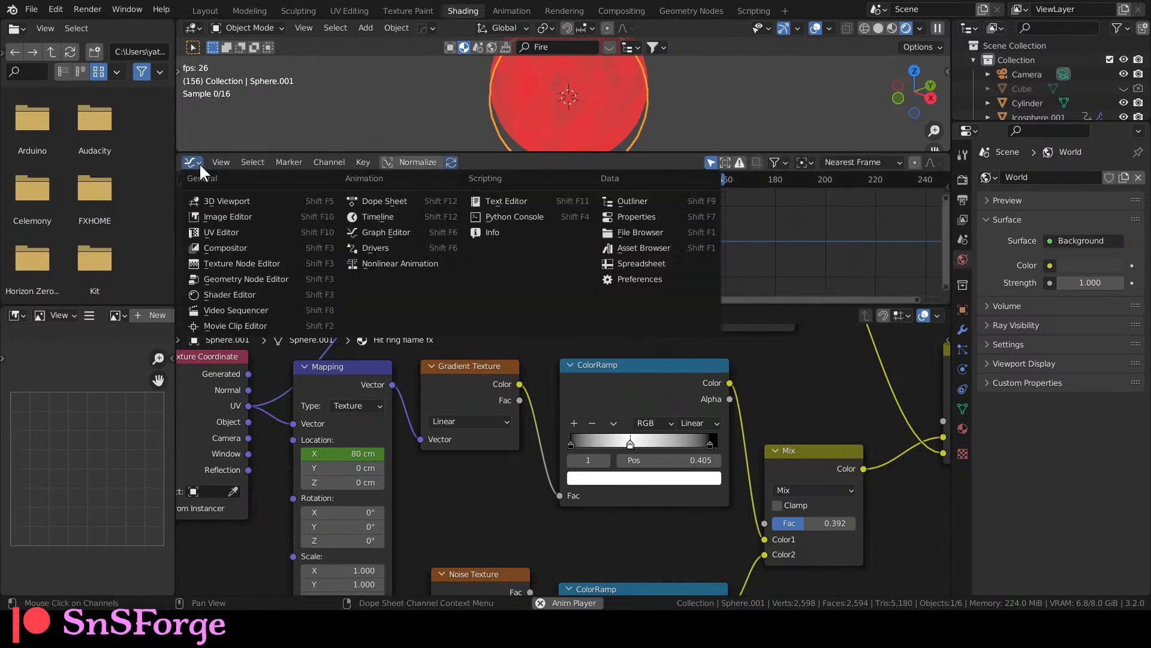
click(361, 204)
click(339, 440)
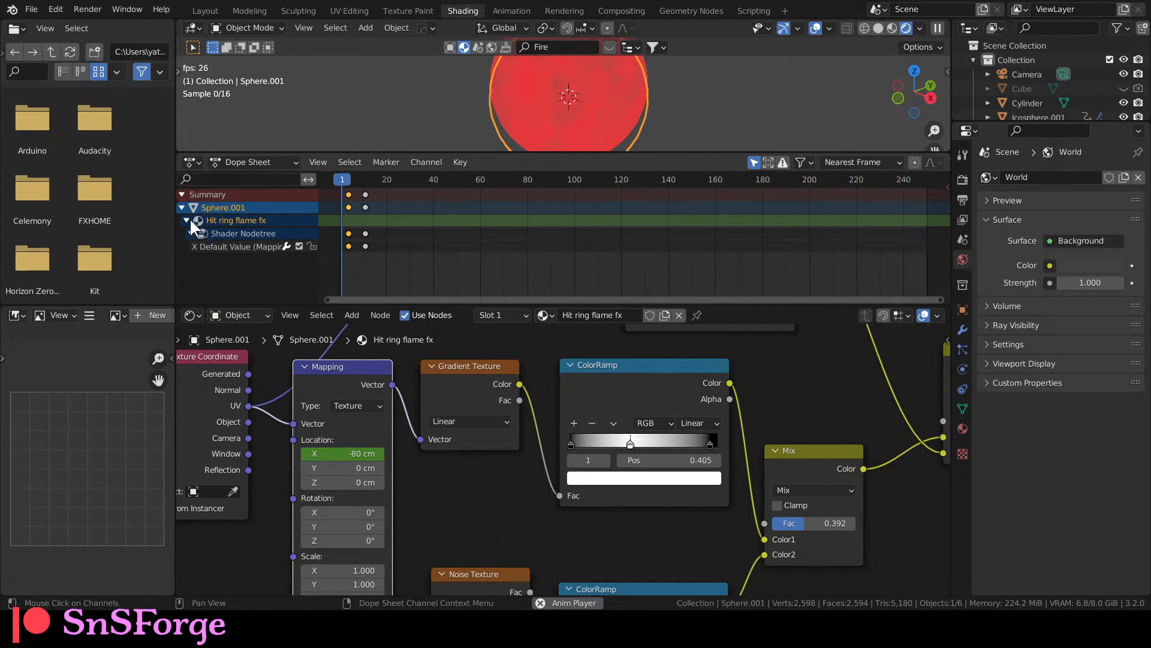
Stop playback and scrub through the keyframed range to frame 7 to examine the flame on the sphere.
drag(460, 180, 329, 204)
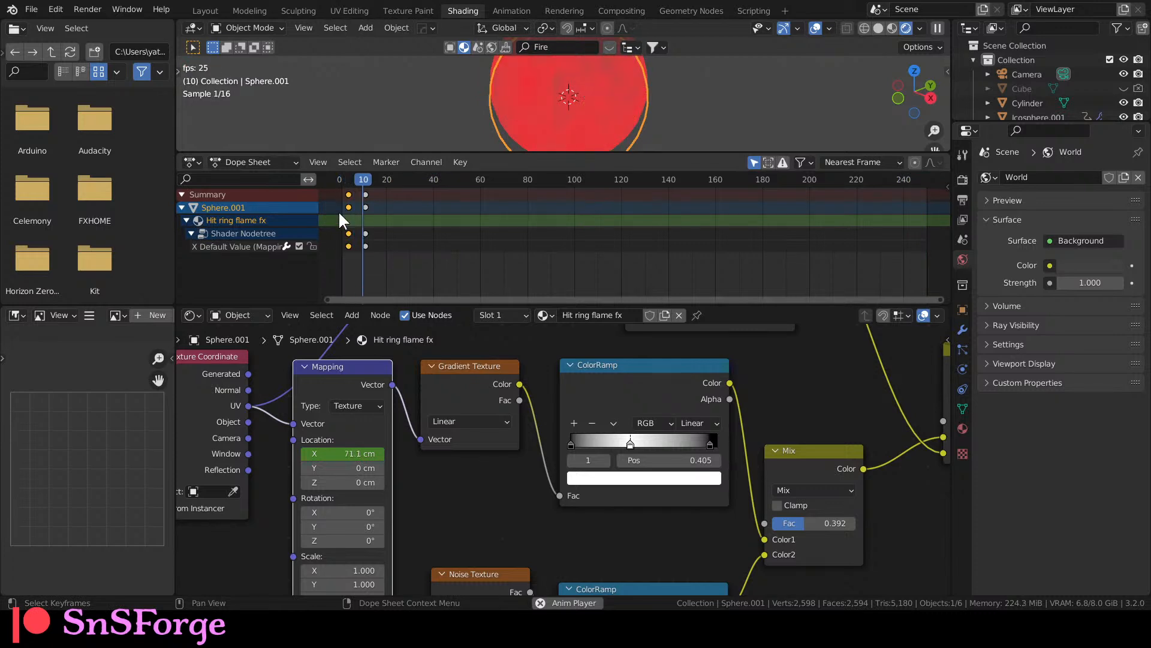
key(space)
click(352, 191)
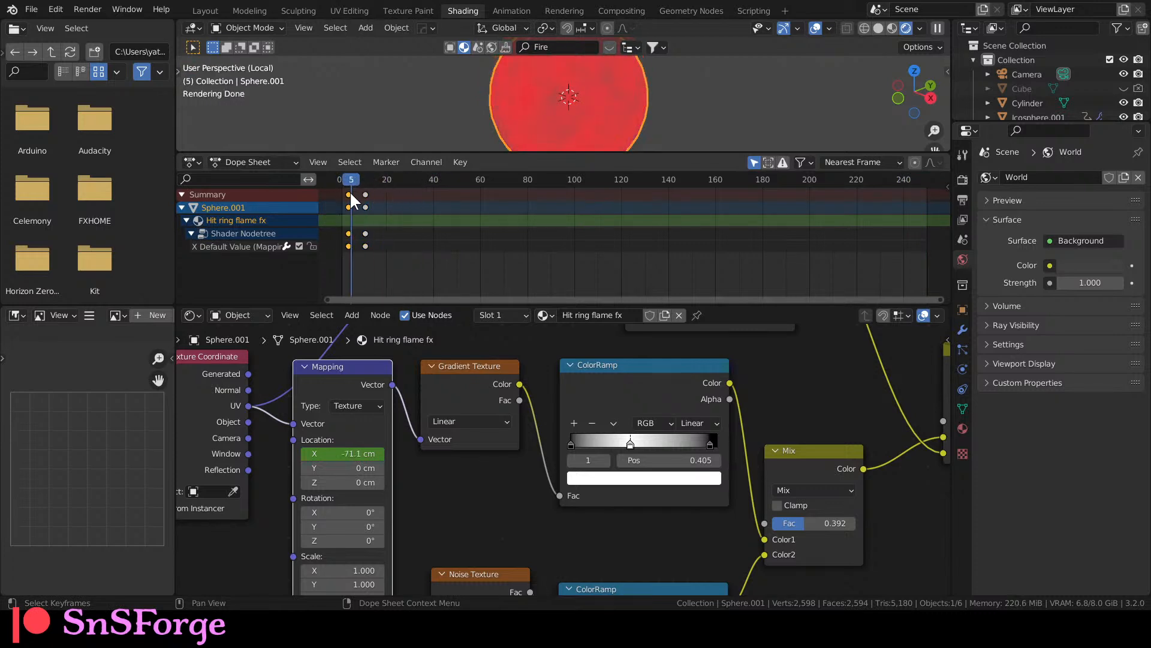
scroll(499, 120, down, 3)
middle_drag(501, 120, 674, 109)
mouse_move(355, 180)
mouse_down()
mouse_move(345, 185)
mouse_move(376, 185)
mouse_move(355, 191)
mouse_up()
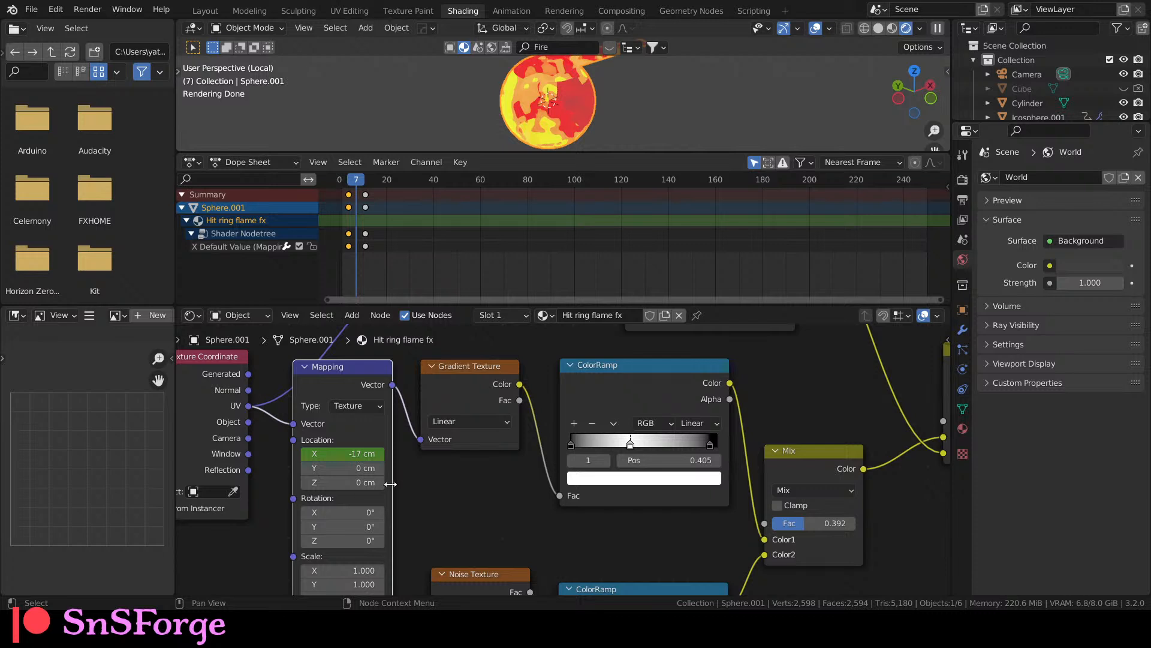
Set the Mapping node's X, Y and Z scale to 2.5.
middle_drag(433, 520, 440, 472)
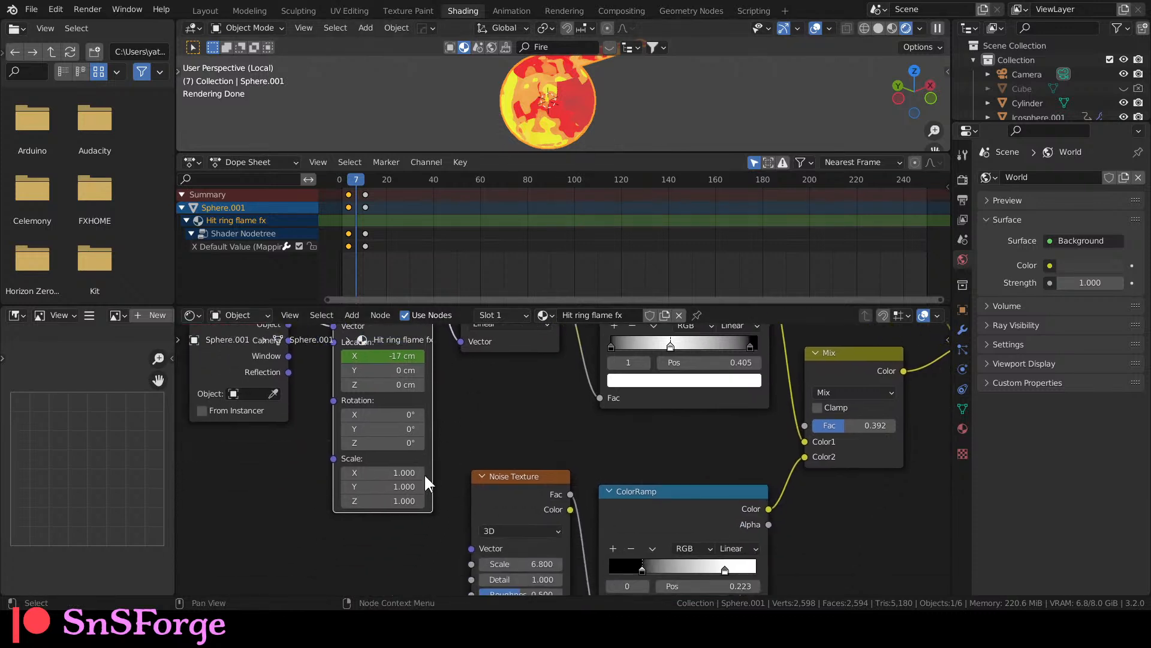
middle_drag(535, 416, 542, 460)
drag(389, 522, 412, 551)
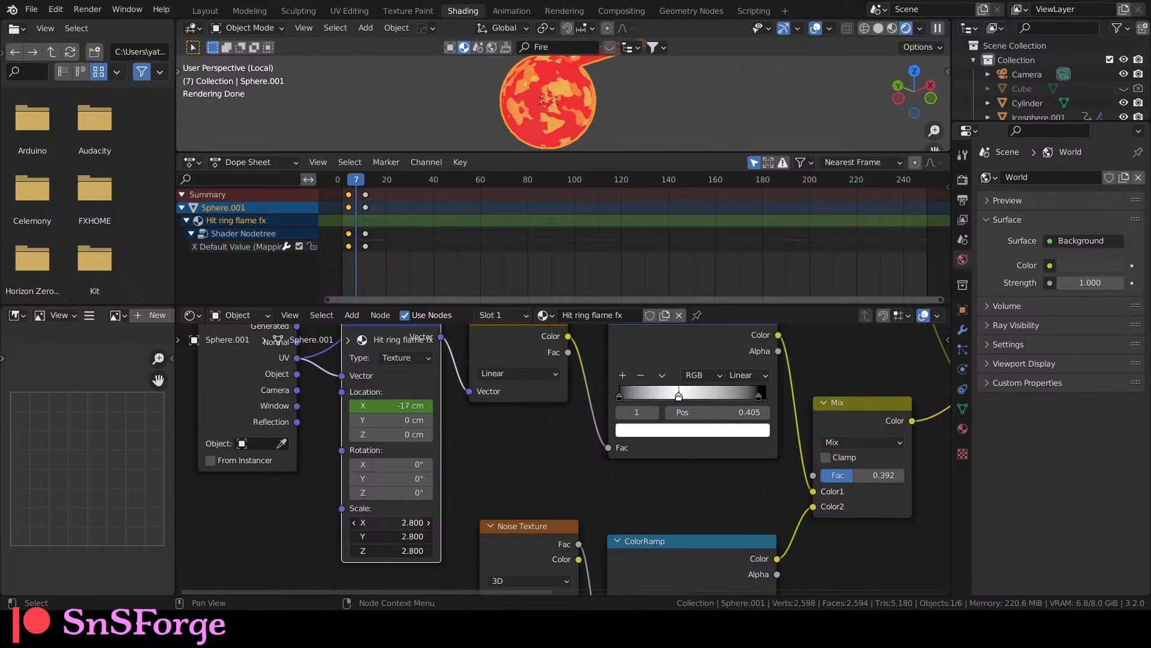
drag(411, 551, 408, 551)
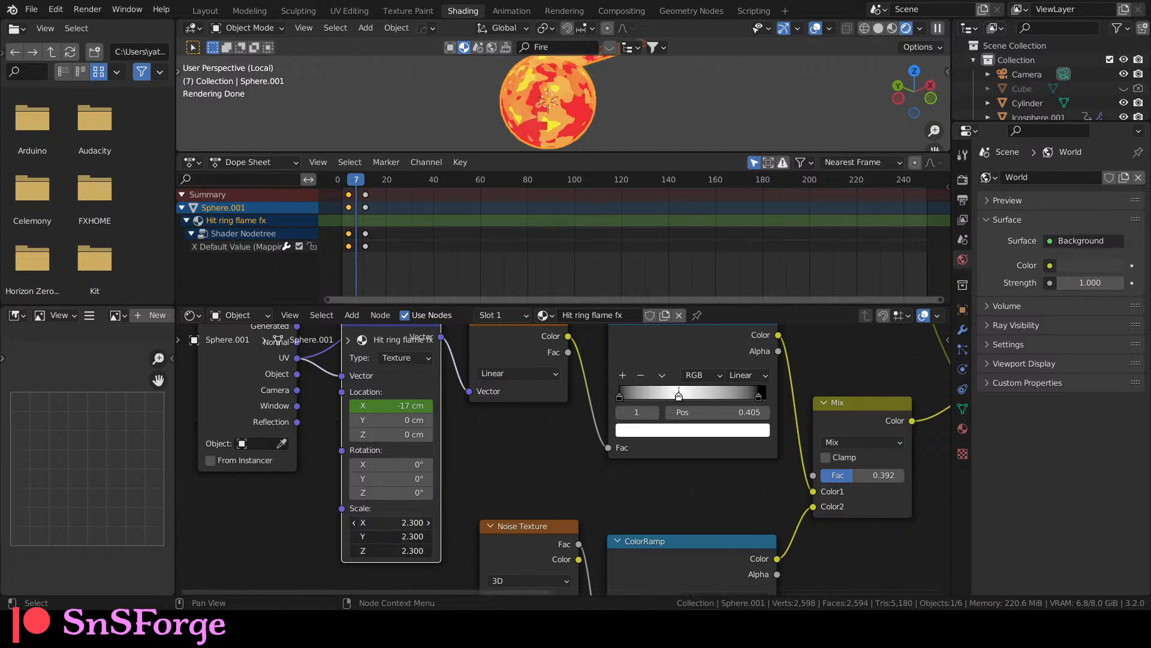
drag(414, 522, 418, 522)
middle_drag(476, 437, 477, 454)
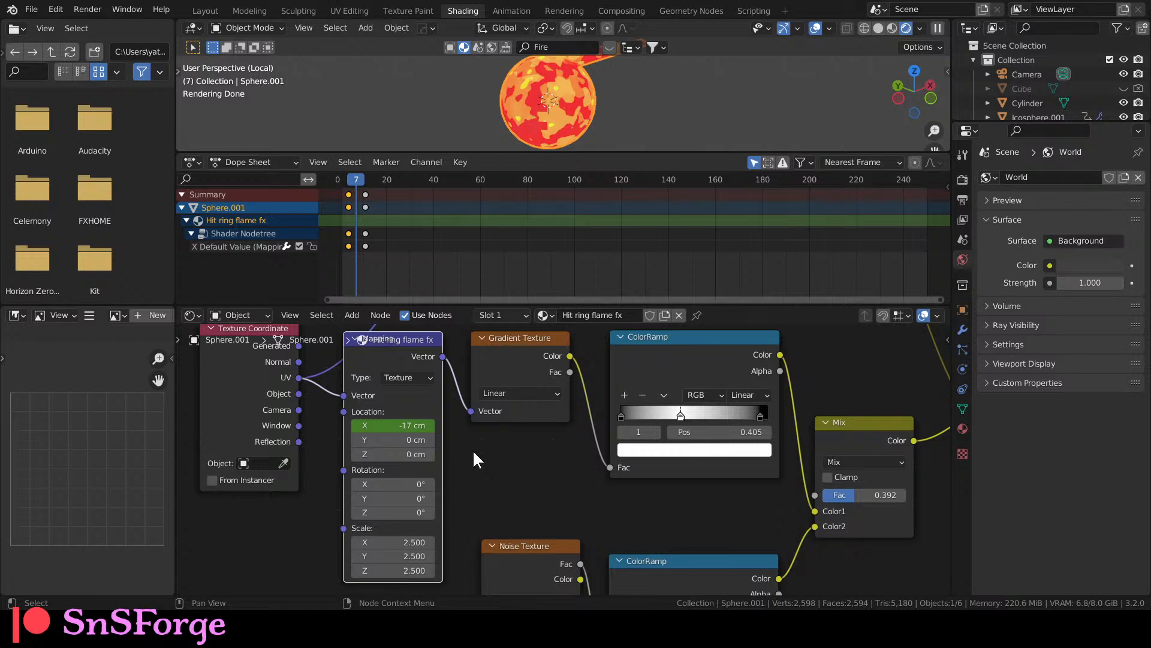
Make room beside the Mapping node and add a Combine XYZ node whose Vector output drives its Location.
middle_drag(265, 549, 353, 576)
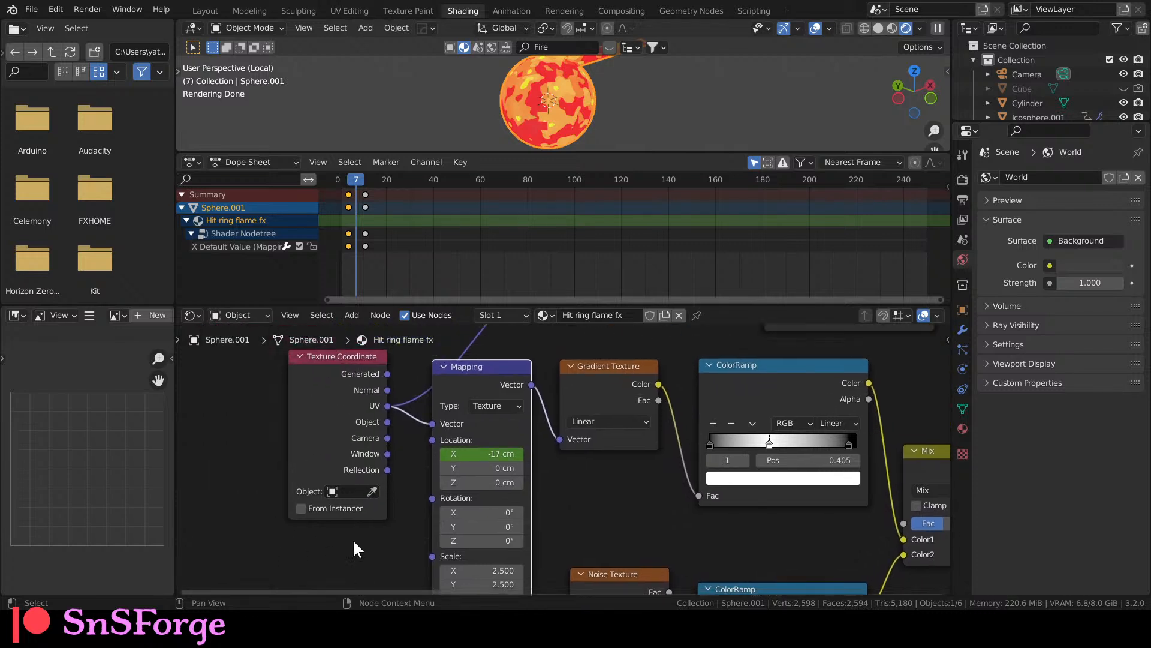
drag(342, 358, 309, 358)
drag(433, 440, 313, 542)
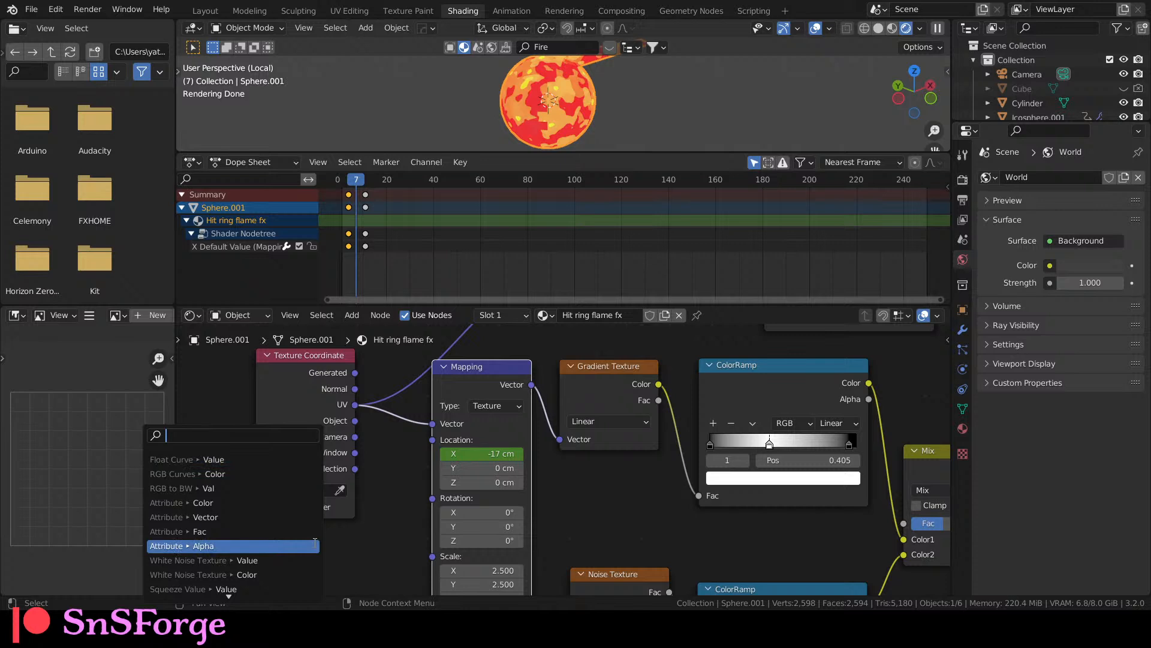
text(co)
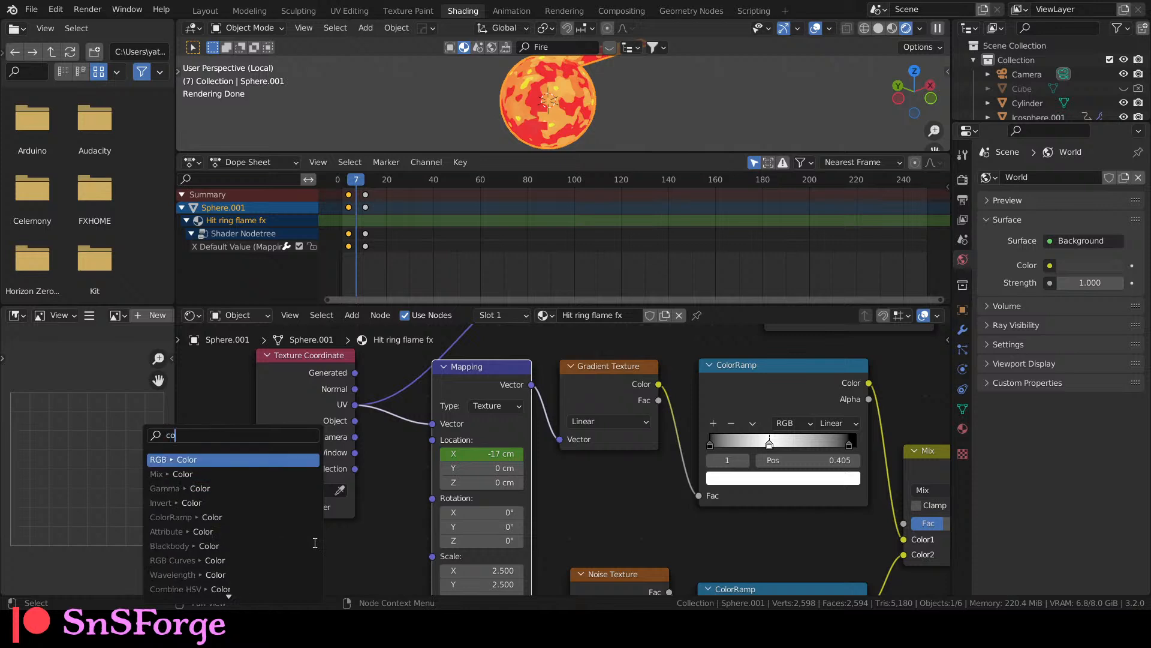
text(m)
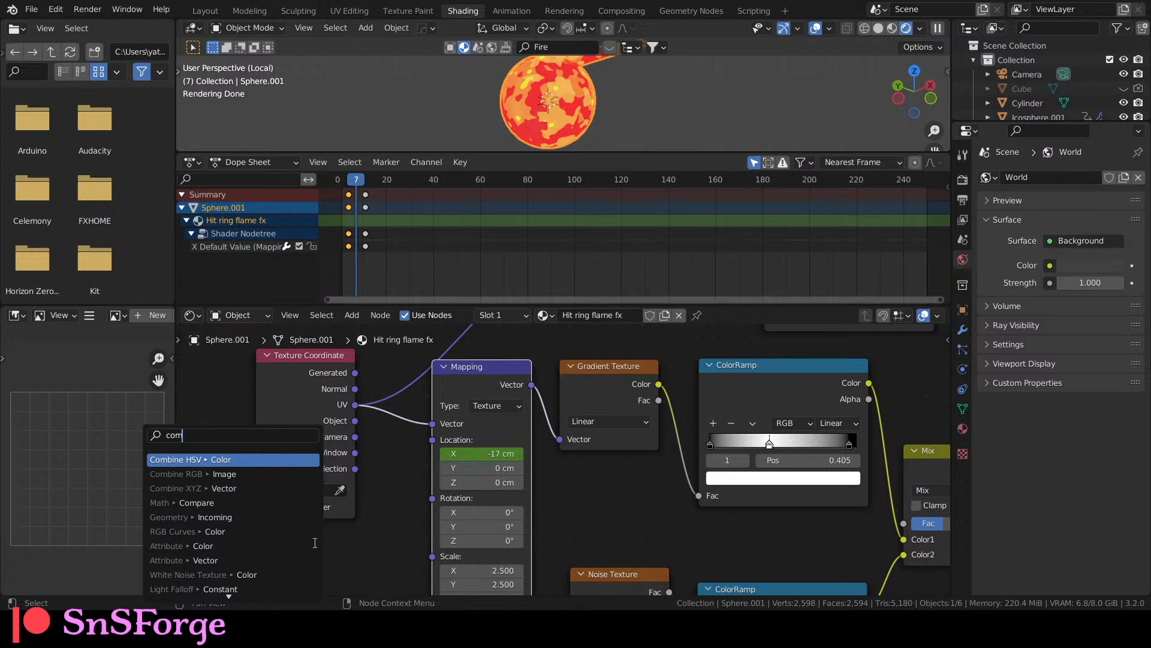
click(230, 492)
click(257, 507)
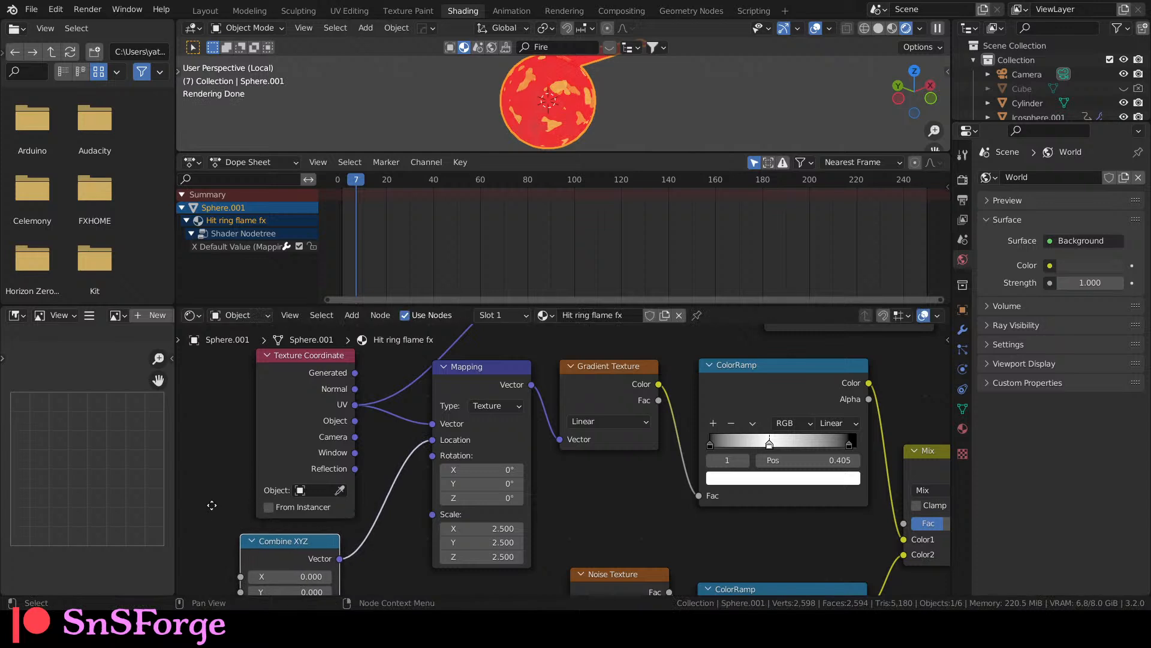
middle_drag(212, 504, 447, 418)
Add a Noise Texture node before Combine XYZ, with its Fac output feeding the X input.
drag(475, 491, 320, 488)
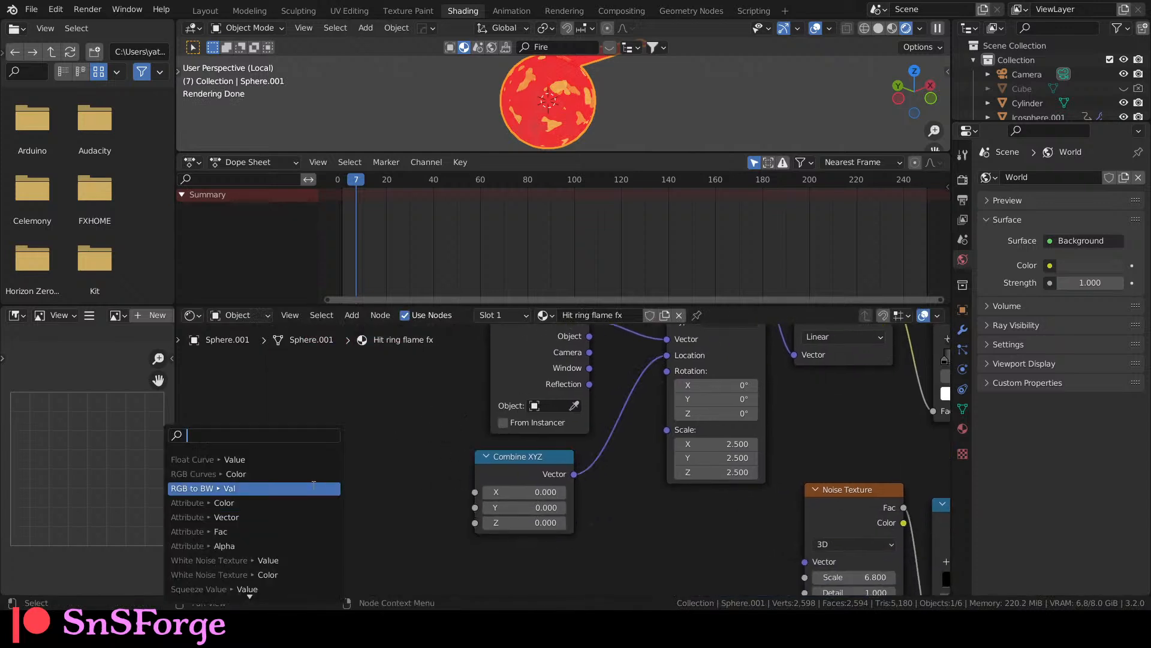
text(noise)
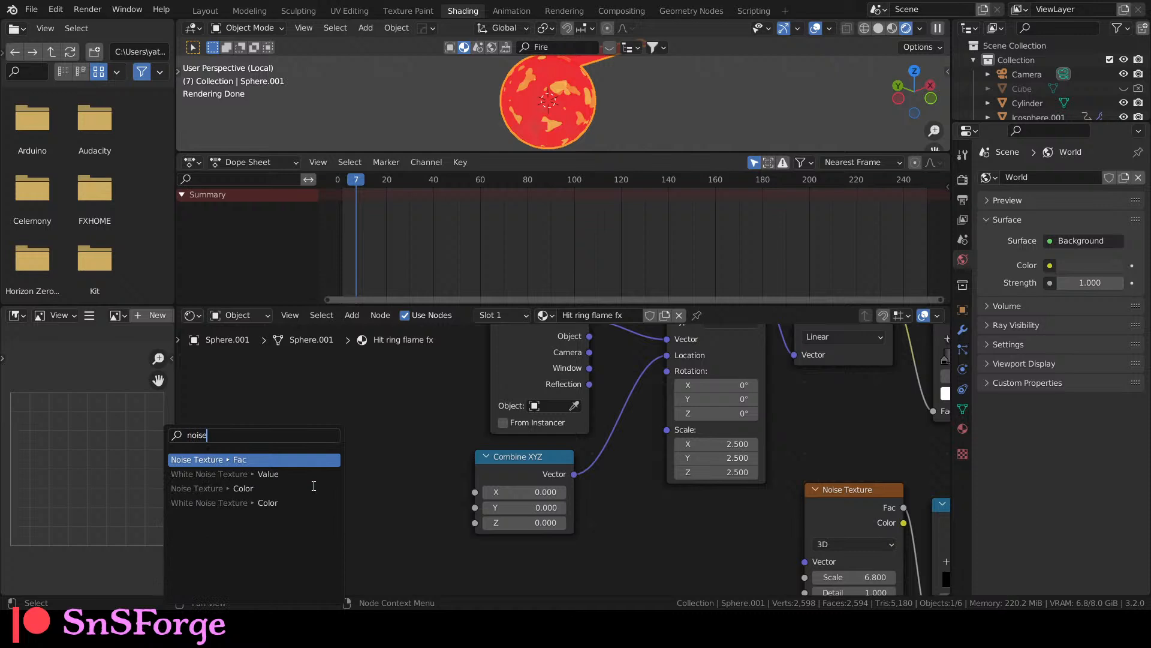
key(Return)
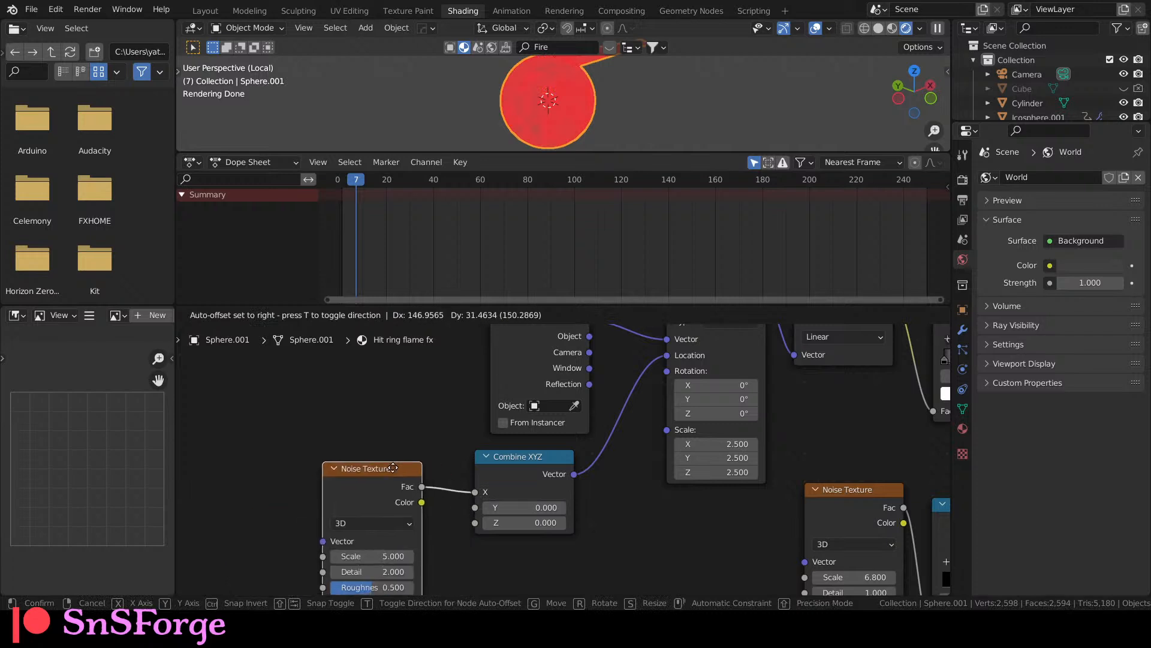
click(304, 477)
Try a math Add node between the Noise Texture and Combine XYZ nodes, and delete it.
click(443, 534)
key(shift+a)
text(s)
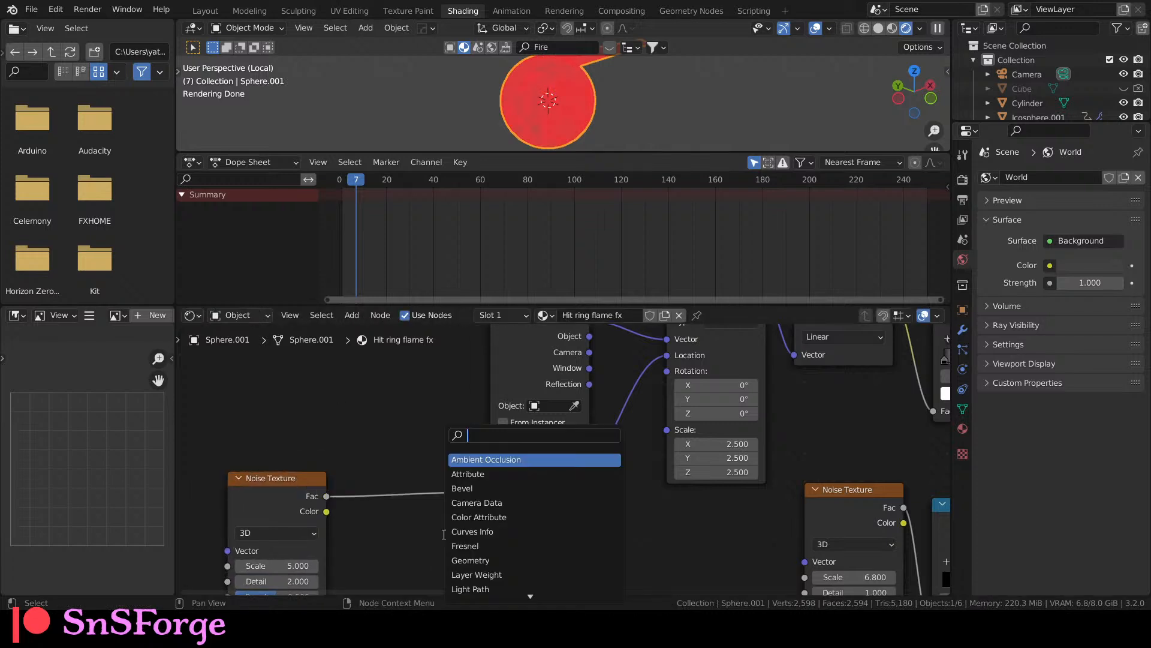
text(add)
key(Return)
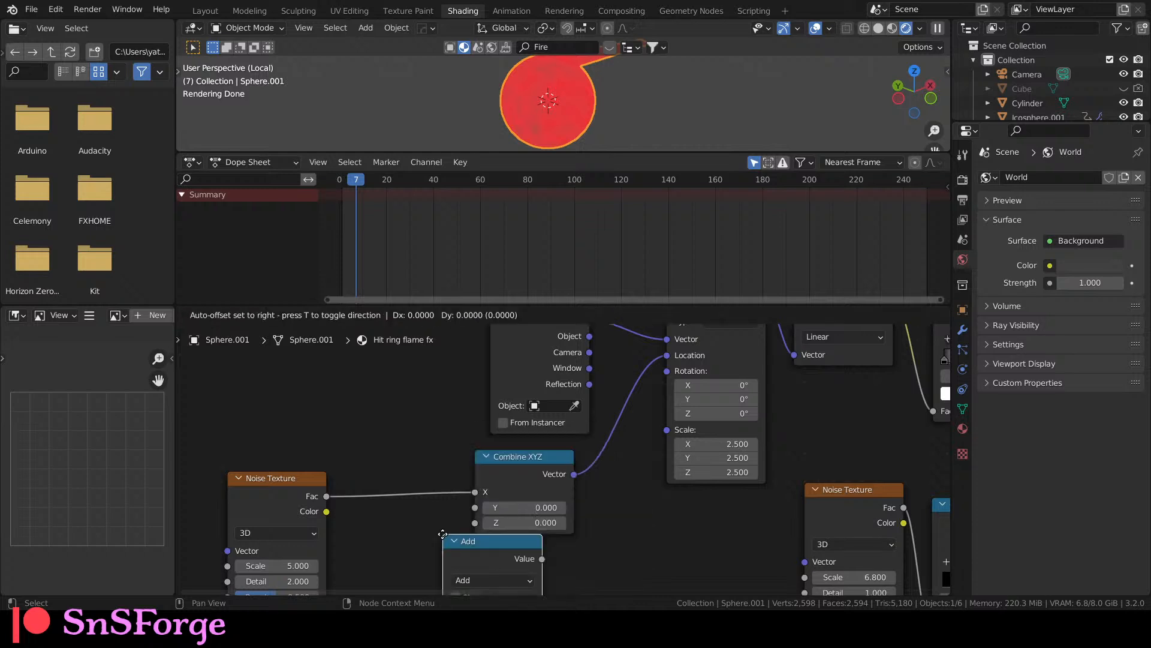
click(380, 514)
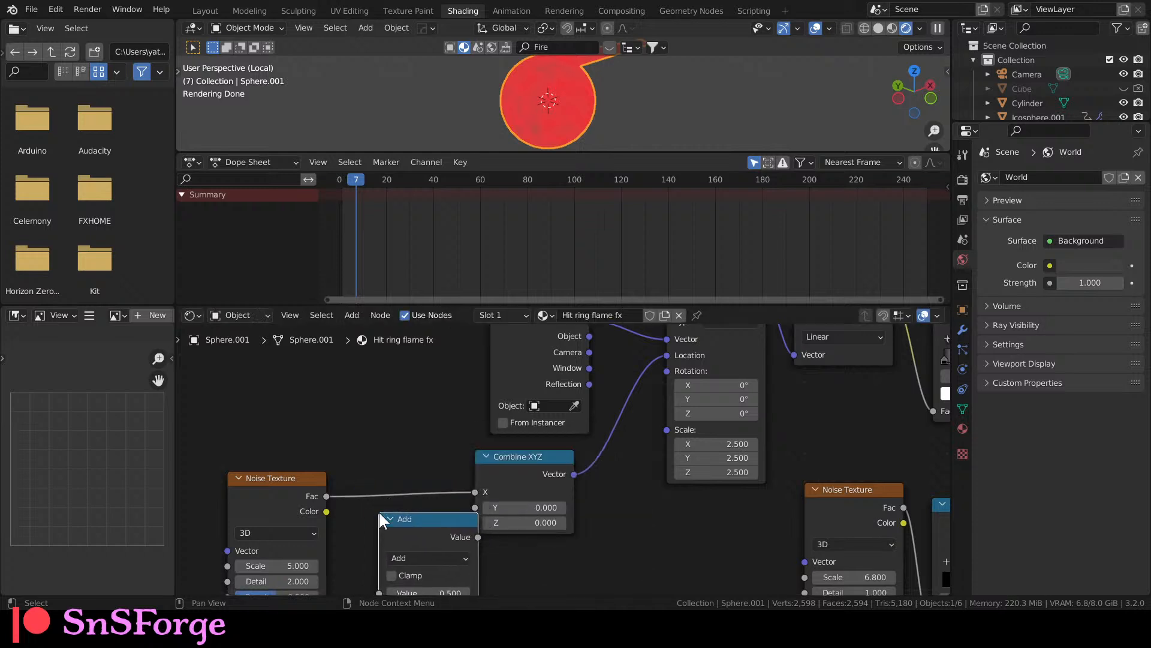
key(x)
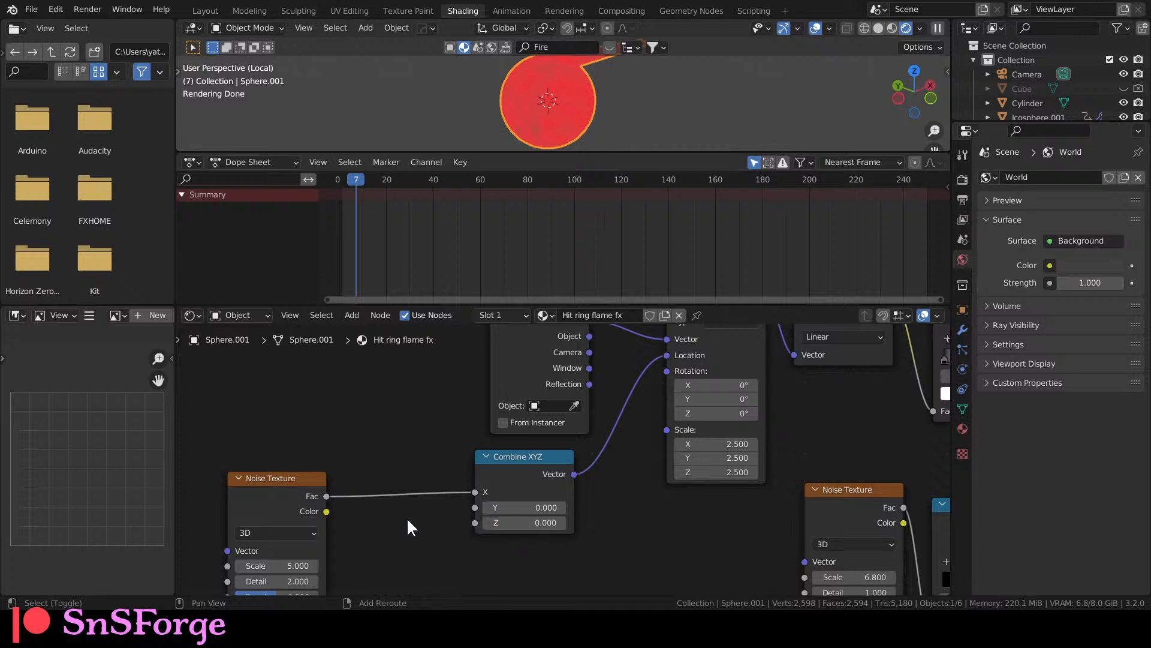
Insert a Map Range node on the link between the Noise Texture's Fac output and Combine XYZ's X input.
key(shift+a)
mouse_move(406, 517)
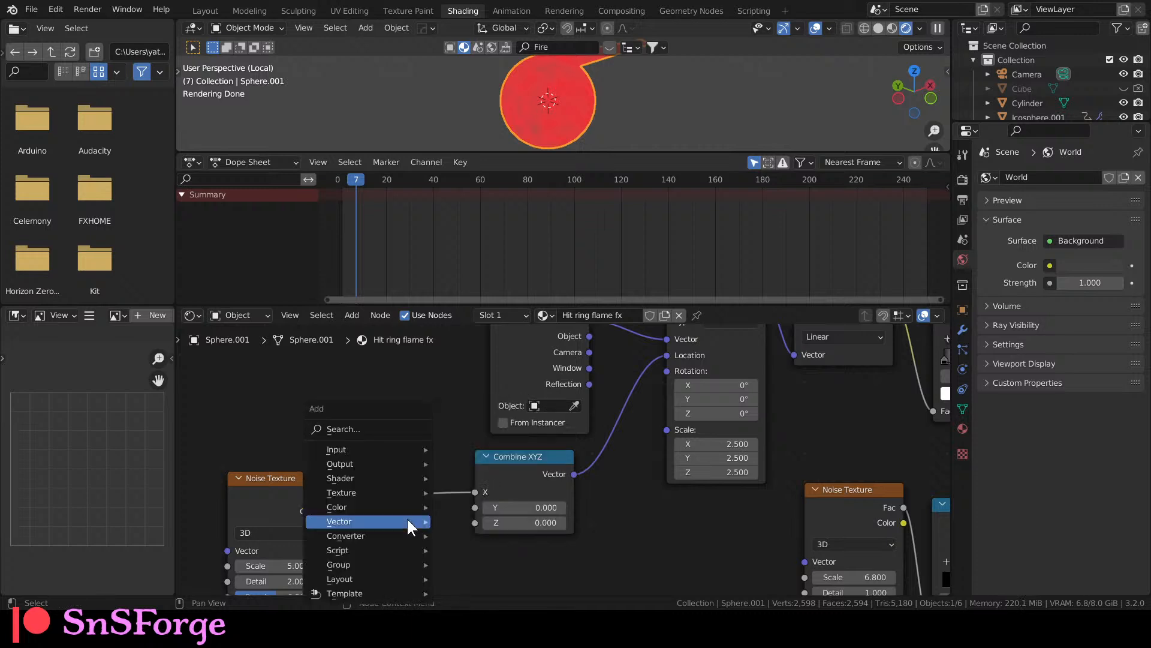
key(Escape)
key(shift+a)
text(sa)
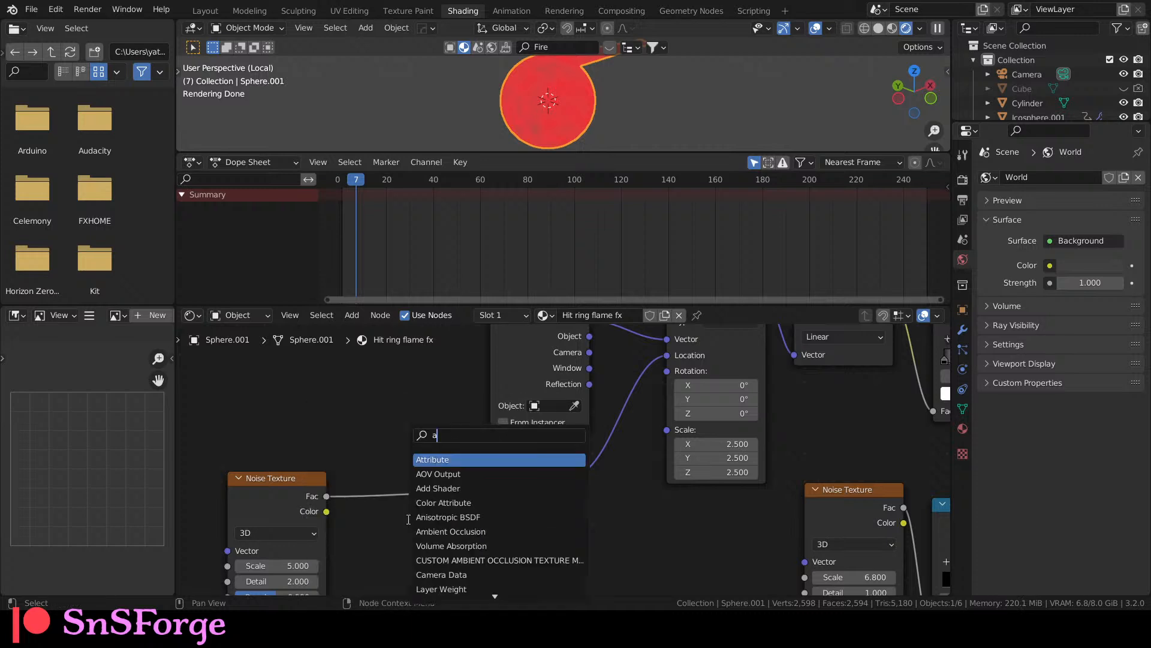
key(BackSpace)
text(map ra)
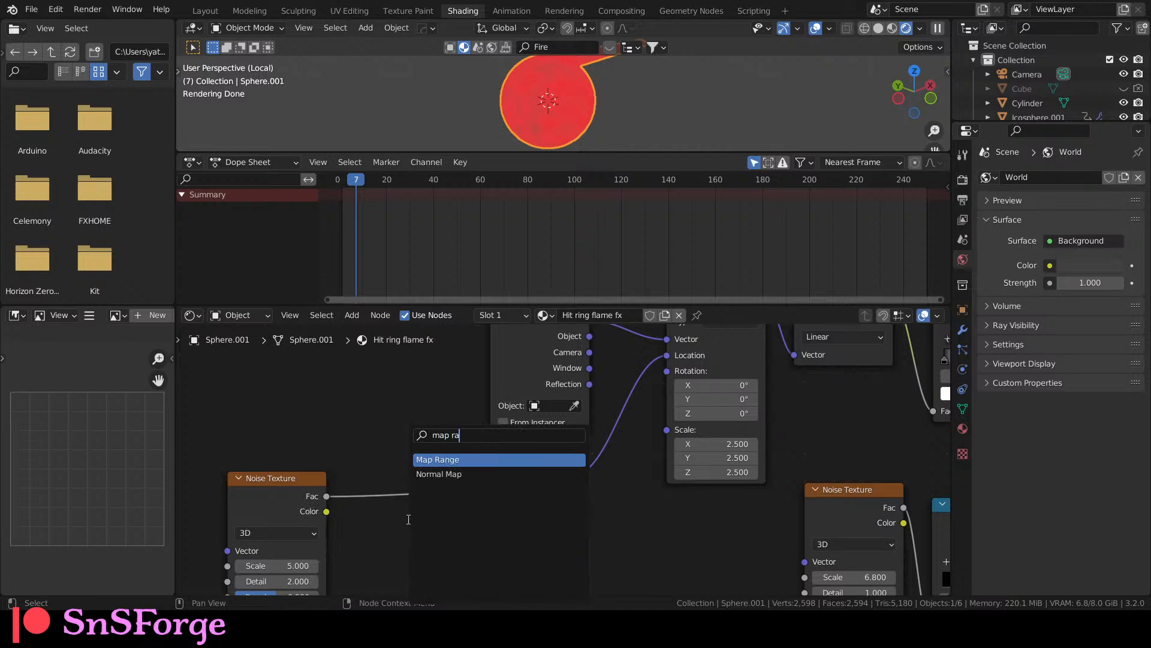
key(Return)
click(383, 468)
Select the Noise Texture, Map Range and Combine XYZ nodes and reposition them together.
drag(289, 431, 492, 516)
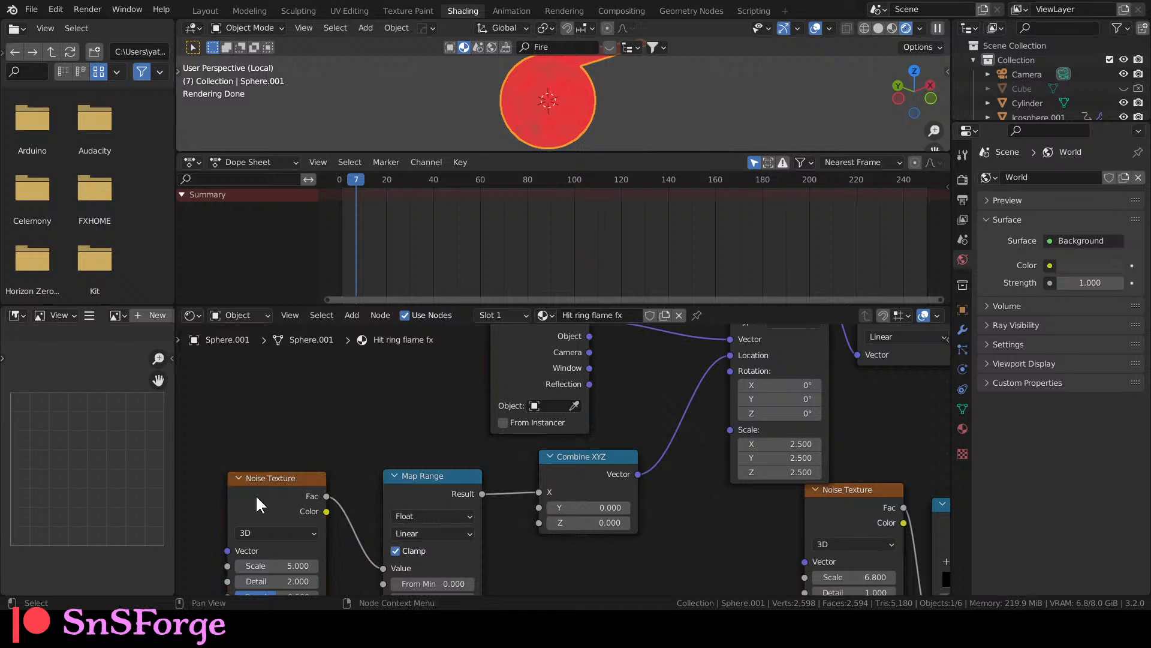
drag(211, 513, 586, 485)
key(g)
click(530, 467)
middle_drag(471, 548, 572, 475)
scroll(504, 476, up, 3)
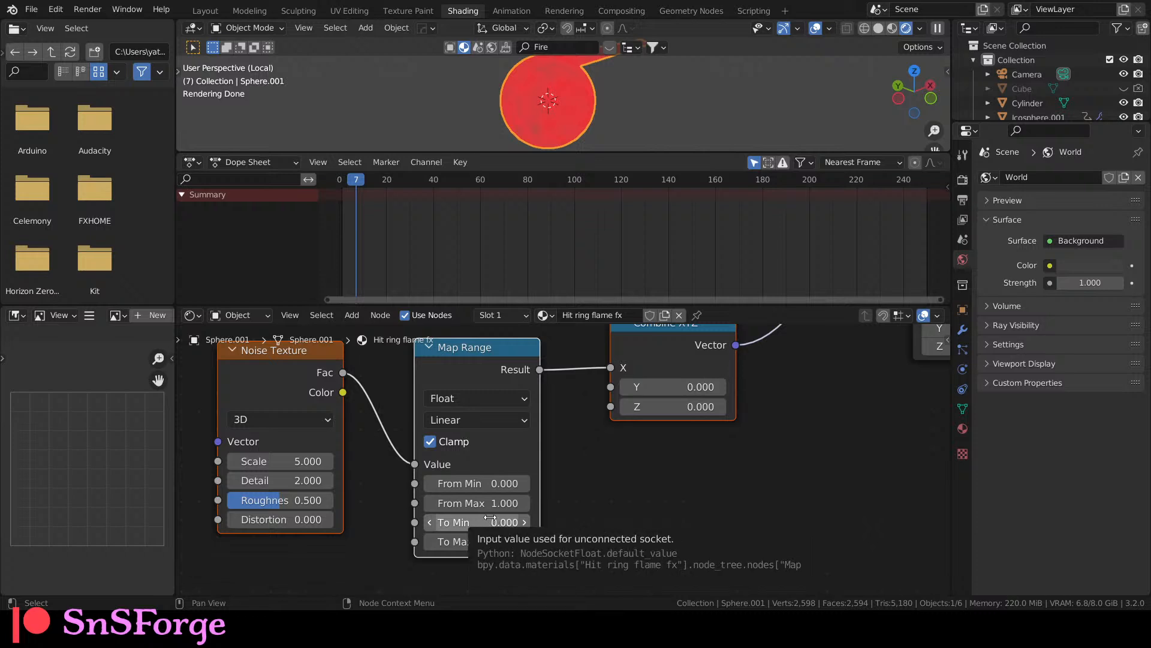
Unlink Map Range from Combine XYZ, enlarge the 3D viewport, and test negative X values down to about -2.25, ending at -1.78.
middle_drag(608, 464, 569, 509)
drag(569, 412, 559, 426)
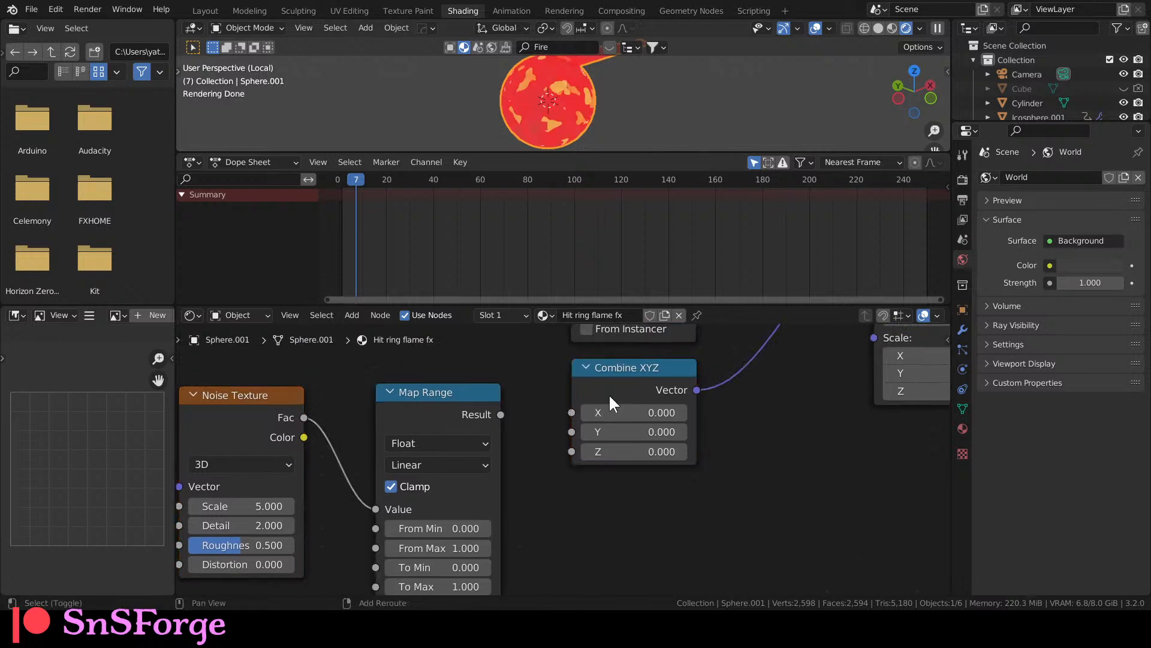
drag(604, 151, 604, 209)
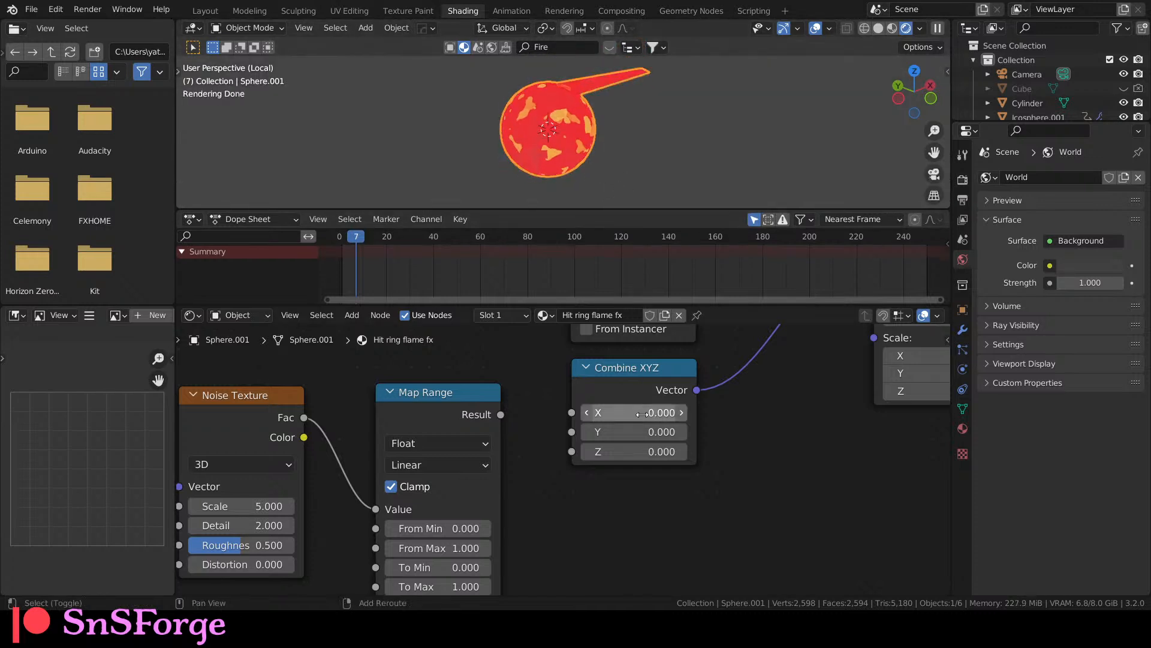
drag(641, 414, 580, 414)
middle_drag(526, 183, 659, 165)
drag(650, 414, 564, 414)
mouse_move(613, 170)
middle_down()
mouse_move(481, 152)
mouse_move(566, 145)
mouse_move(595, 157)
middle_up()
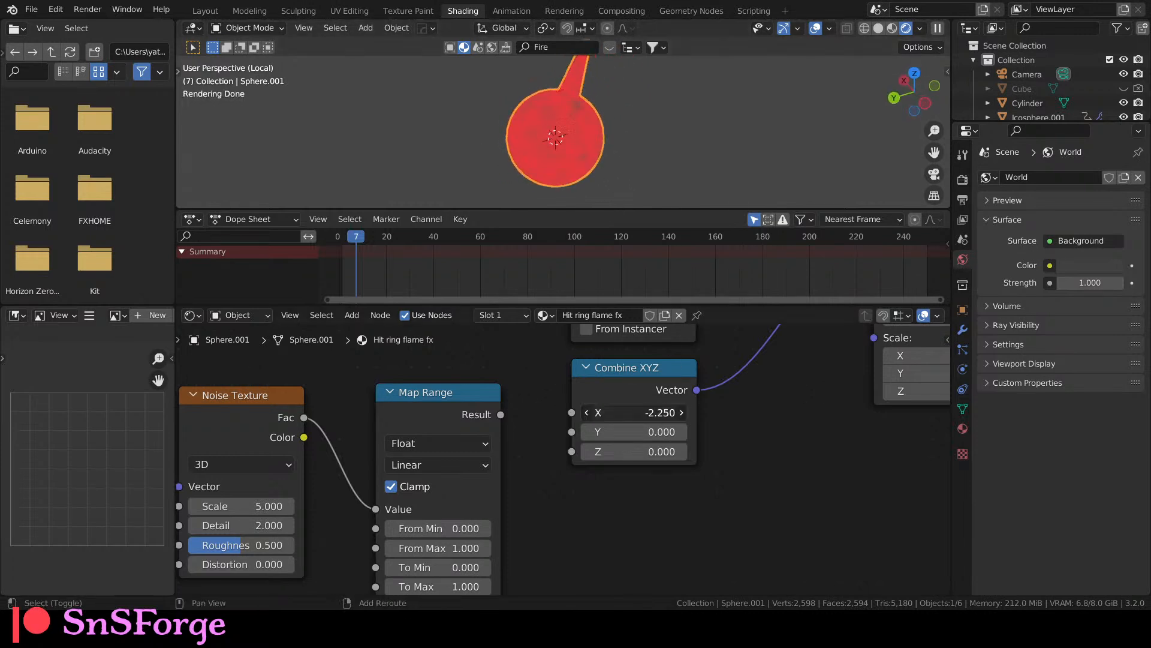
drag(635, 413, 635, 413)
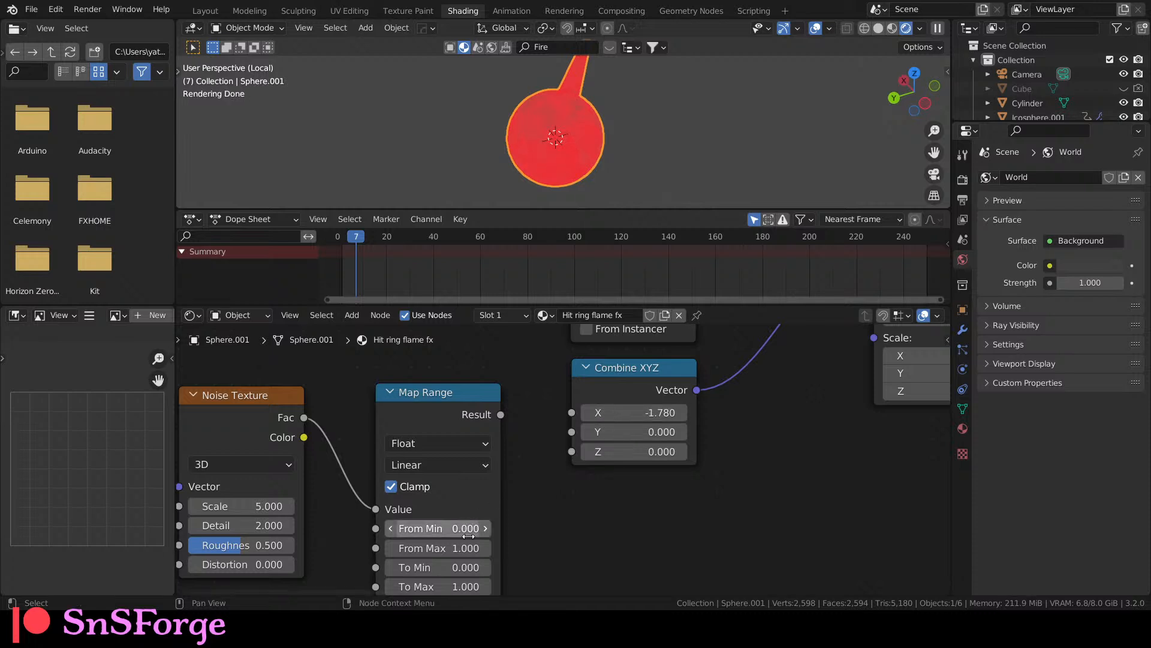
Set Map Range's To Min to -1.7, test Combine XYZ's X up to 0.26, and set To Max to 0.2.
click(470, 566)
text(-1.7)
key(Return)
shift+drag(652, 414, 785, 413)
click(460, 587)
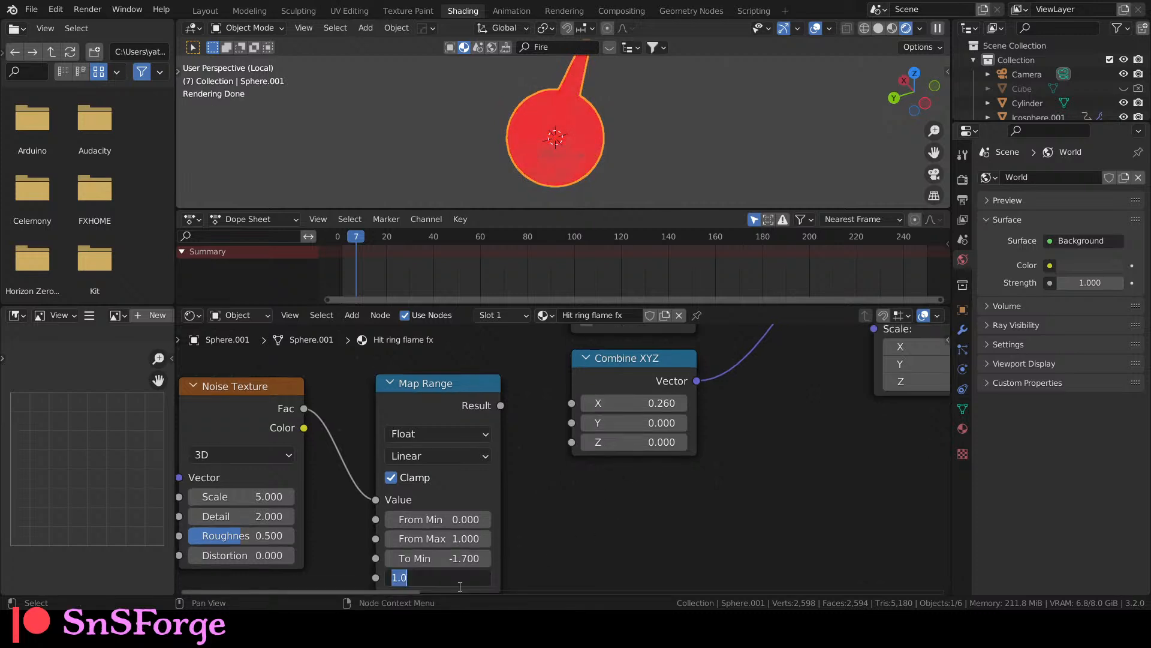
text(0.2)
key(Return)
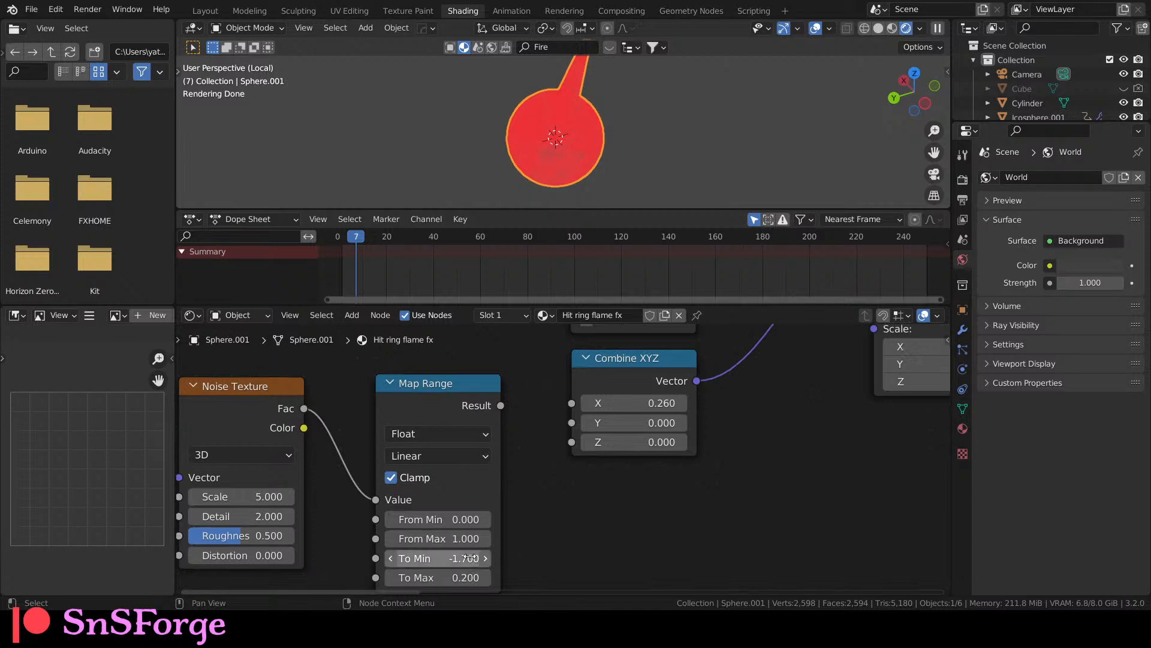
Connect Map Range's Result to Combine XYZ's X input and briefly play the animation.
drag(502, 406, 571, 403)
key(space)
key(space)
Switch the Noise Texture feeding Map Range to 4D.
middle_drag(271, 456, 407, 434)
click(410, 434)
click(373, 511)
middle_drag(296, 469, 478, 454)
drag(472, 453, 354, 466)
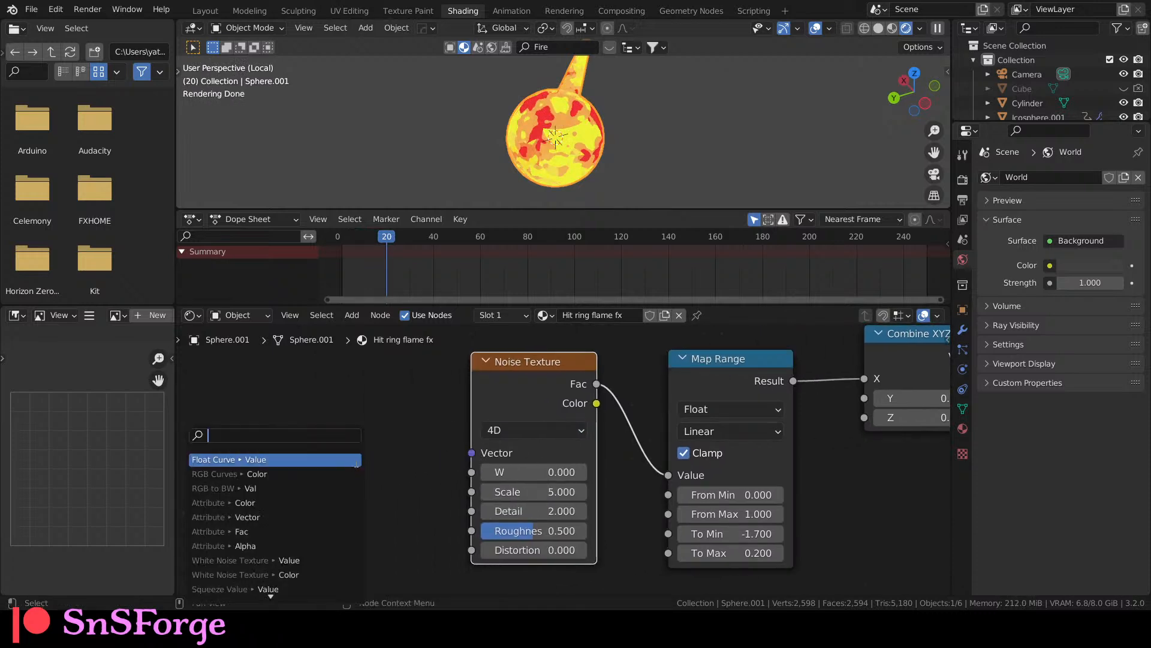
text(value)
key(Return)
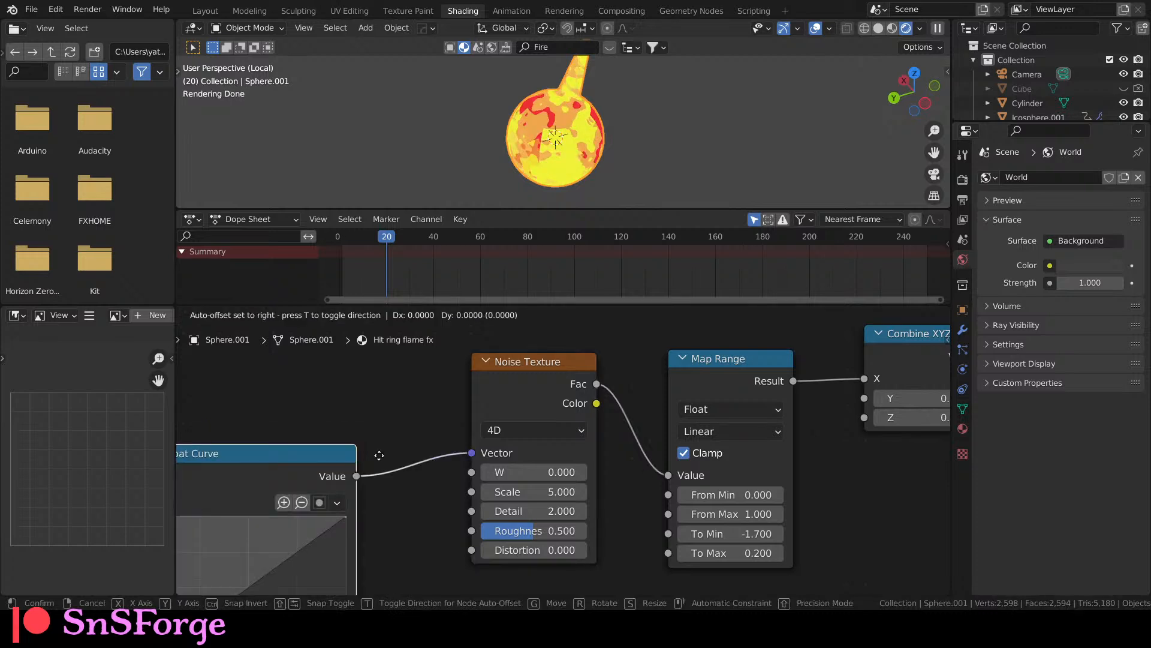
click(379, 455)
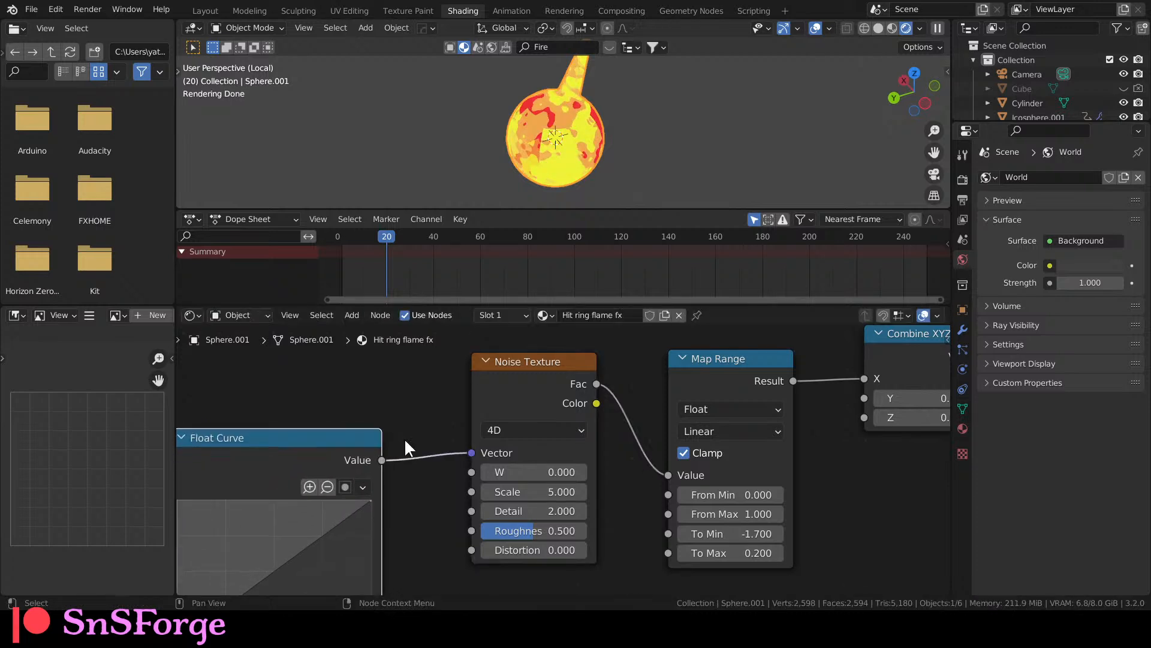
key(x)
Add a Value node linked to the 4D Noise Texture and drive its value with the expression #frame.
drag(472, 453, 367, 480)
text(value)
key(Return)
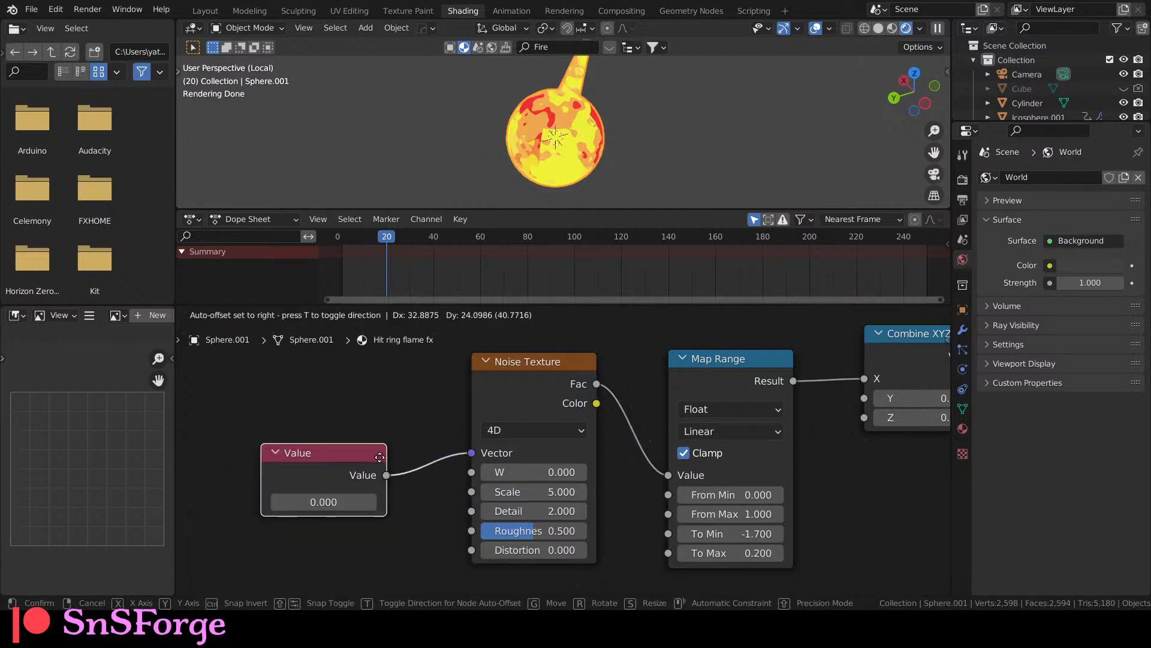
click(379, 456)
click(358, 501)
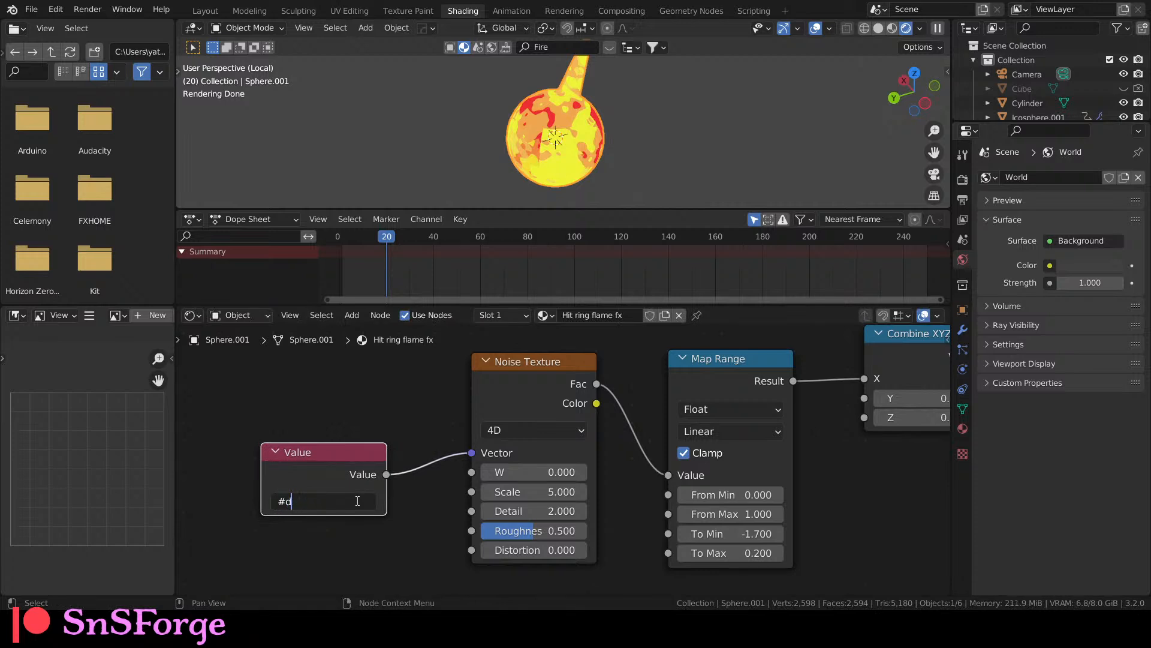
text(#frame)
key(Return)
Play the animation, move the Value node farther from the Noise Texture, and switch its link from Vector to W.
key(space)
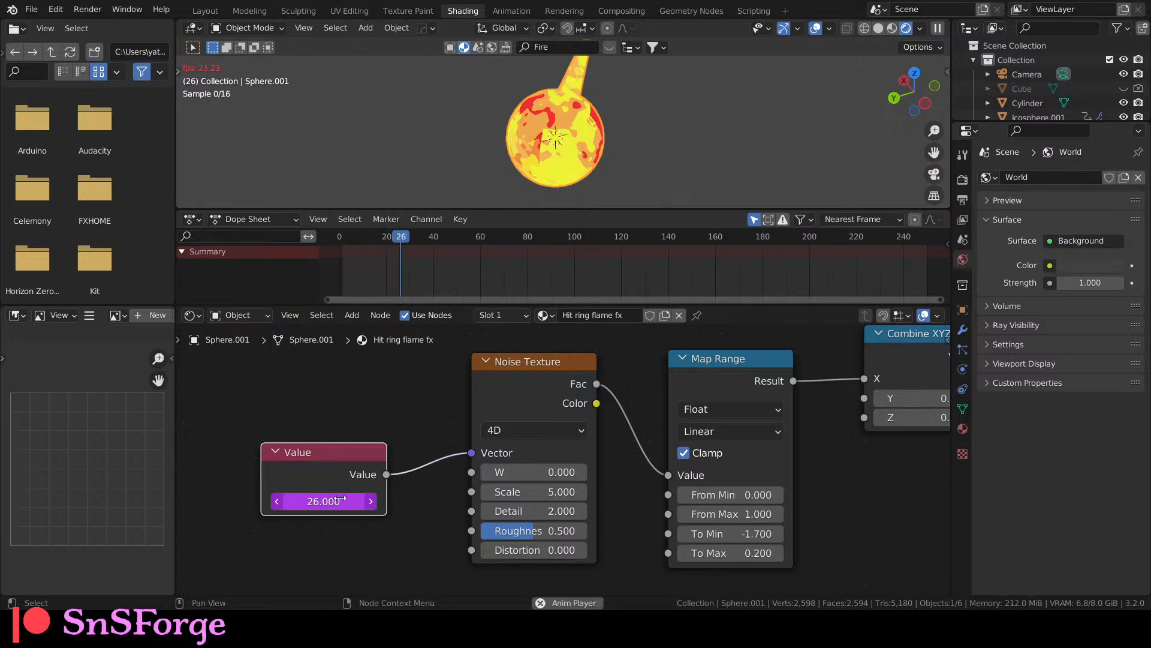
drag(348, 452, 307, 455)
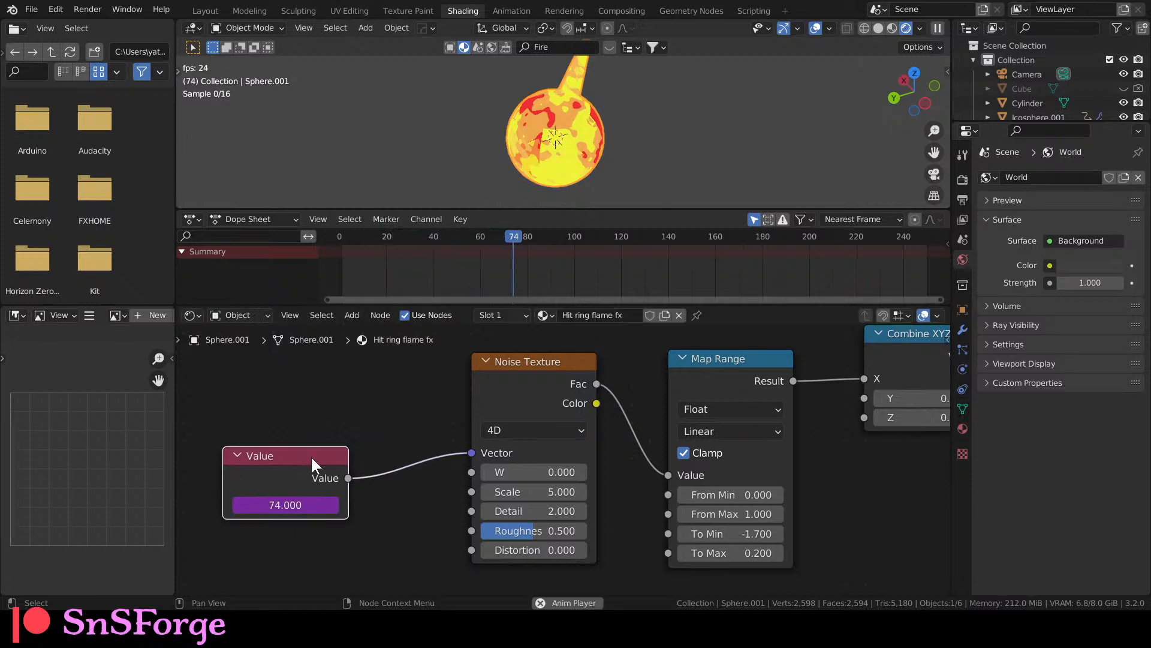
drag(471, 454, 462, 472)
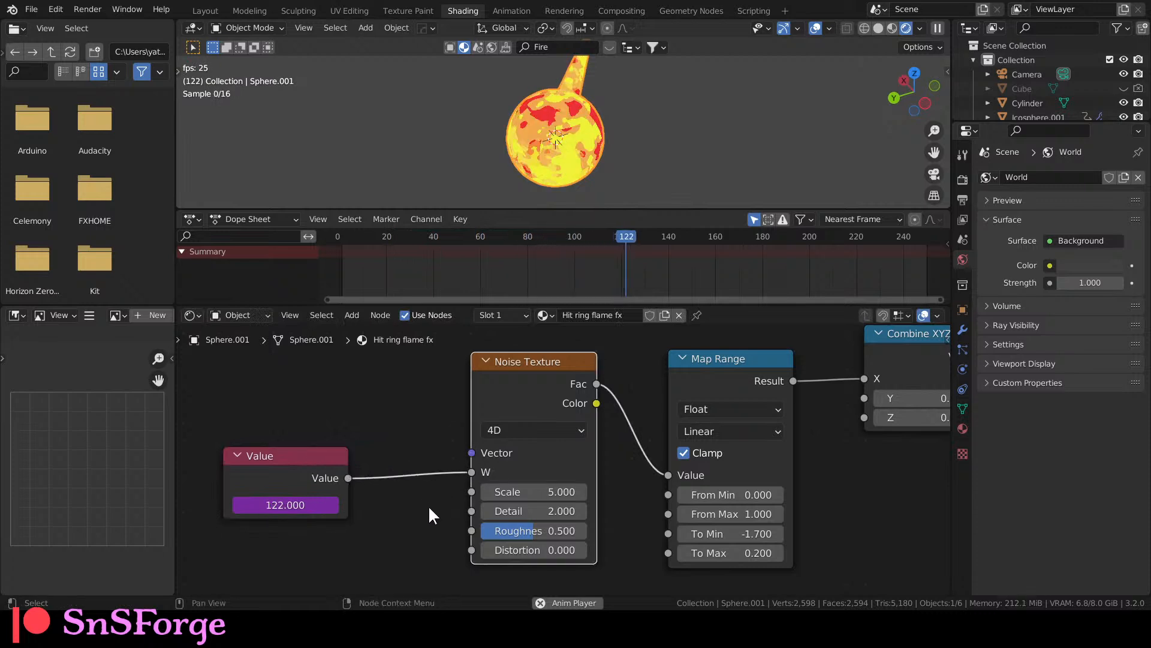
middle_drag(427, 508, 538, 503)
drag(398, 450, 311, 455)
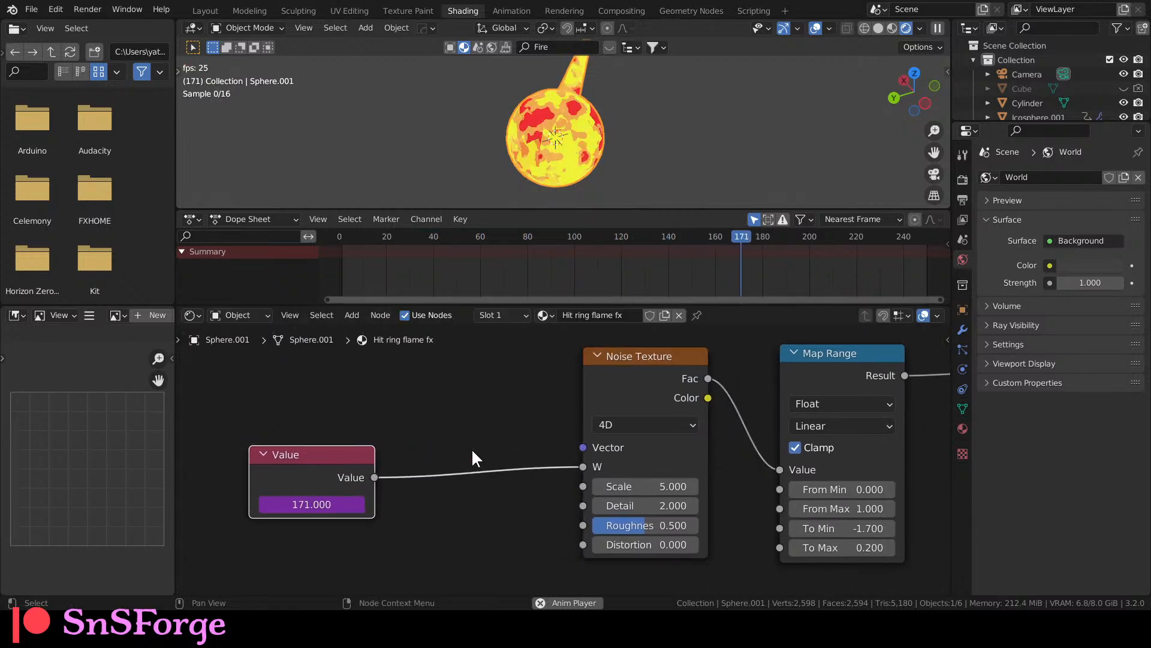
Insert a Math node on the link between the Value node and the Noise Texture's W input.
click(469, 429)
key(shift+a)
click(471, 442)
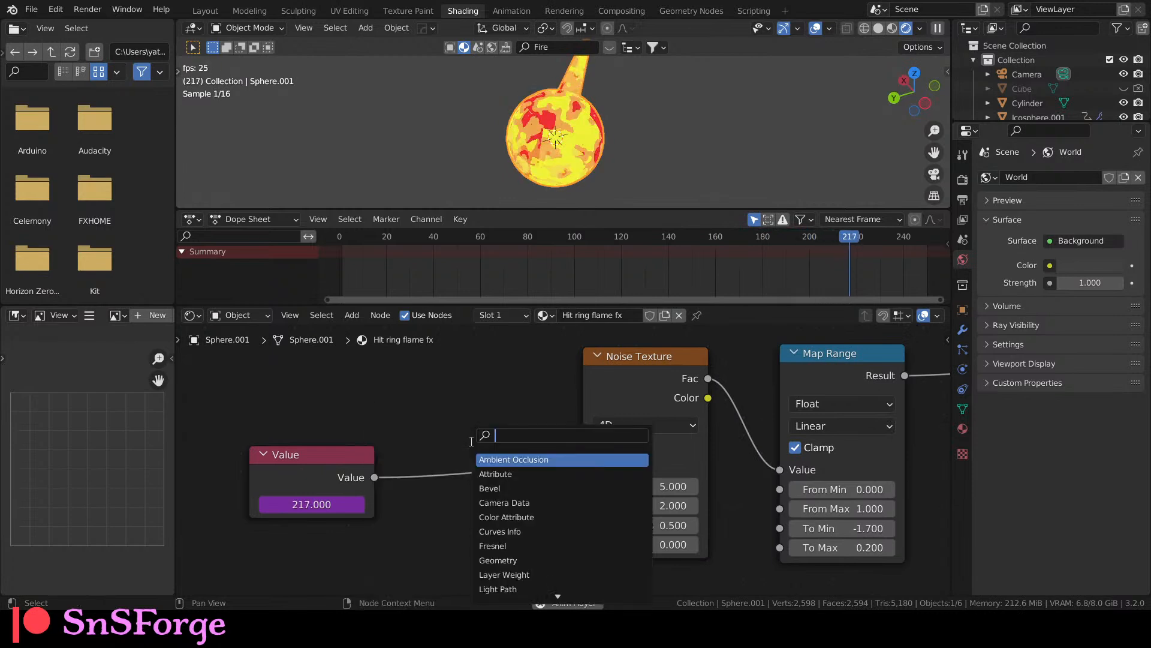
text(math)
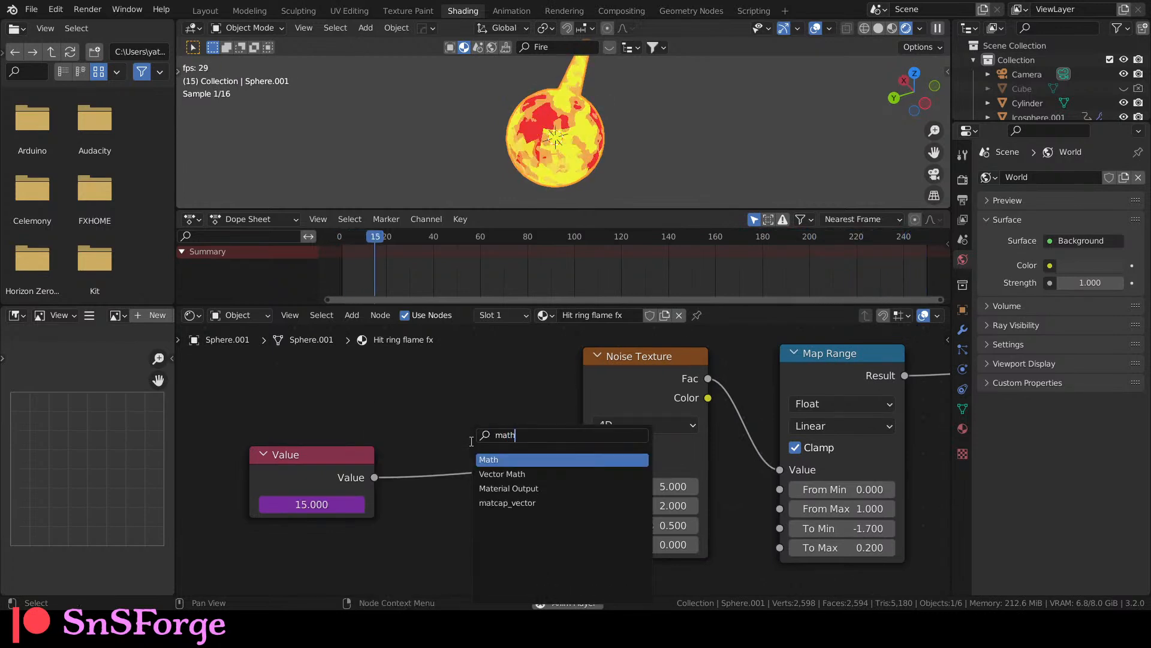
key(Return)
click(442, 459)
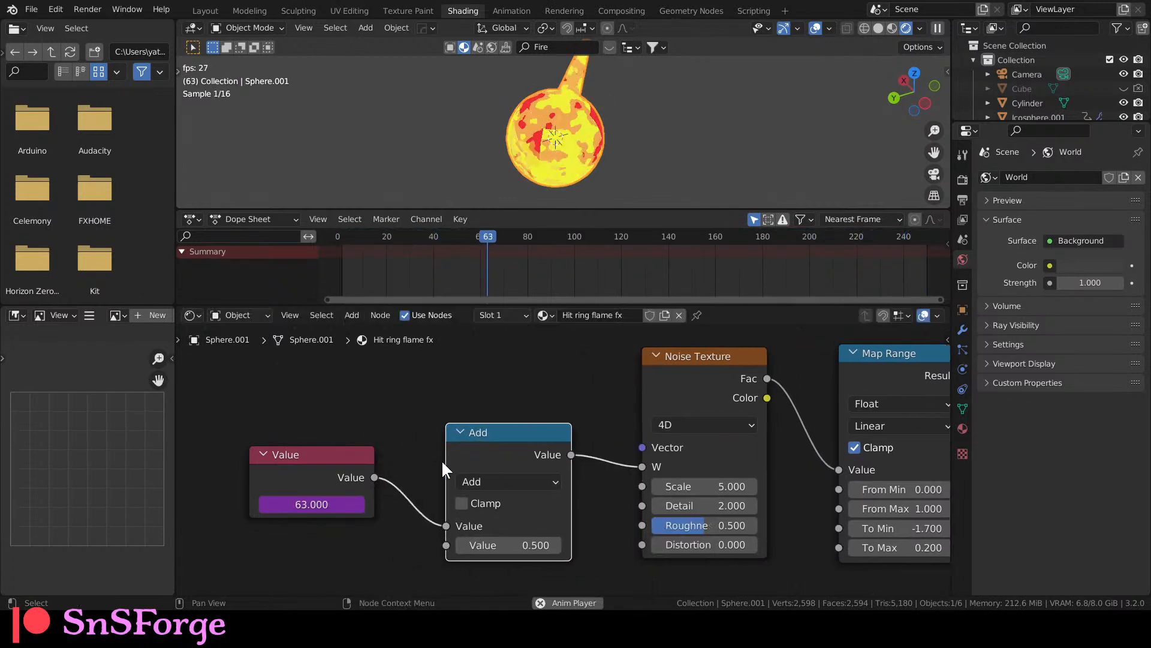
Change the Math node's operation to Multiply and set its second value to 0.2.
click(484, 481)
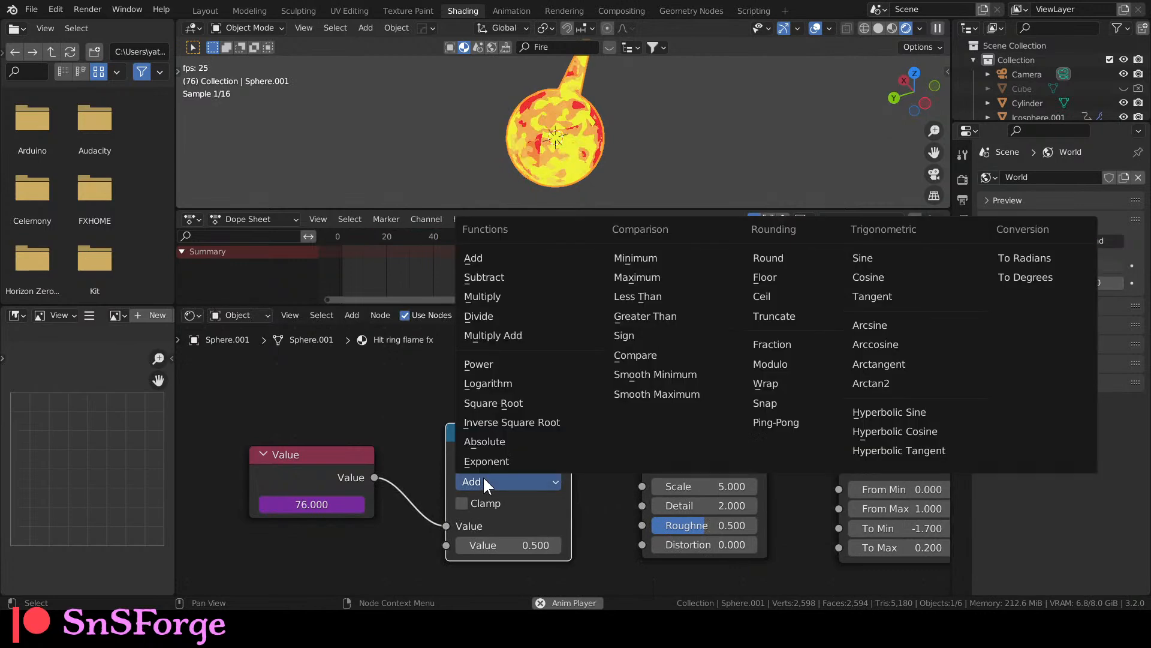
click(493, 295)
click(514, 545)
text(0.2)
key(Return)
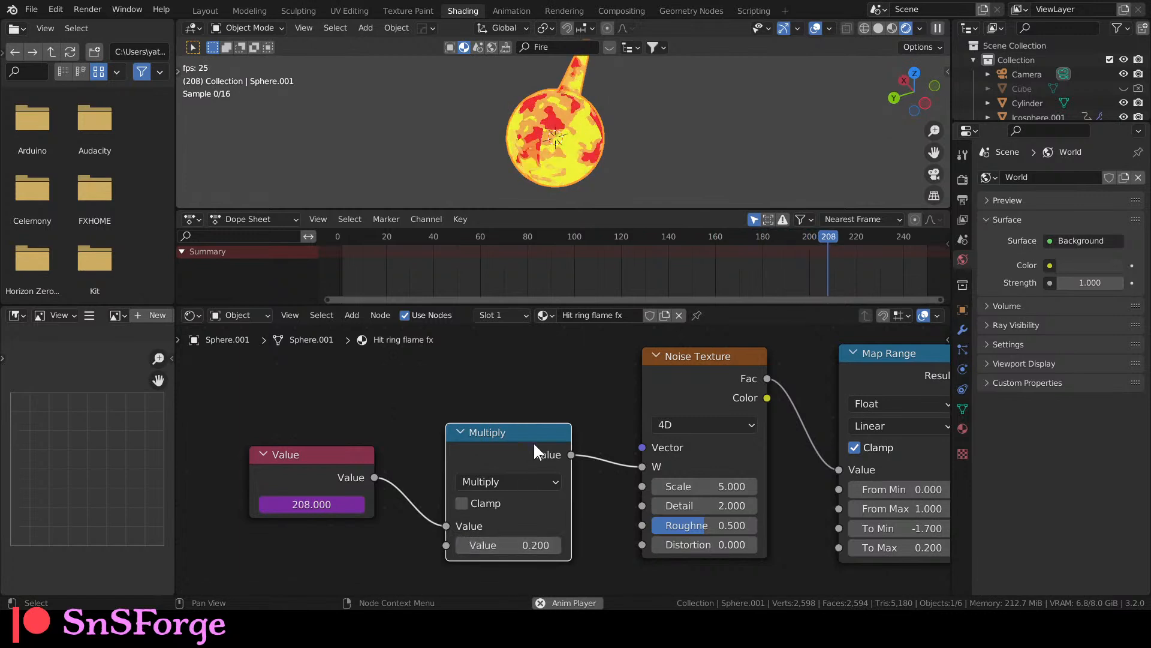
Try 0.1, 10, 20 and again 0.1 as the Multiply node's second value while the animation plays.
click(528, 544)
text(0.1)
key(Return)
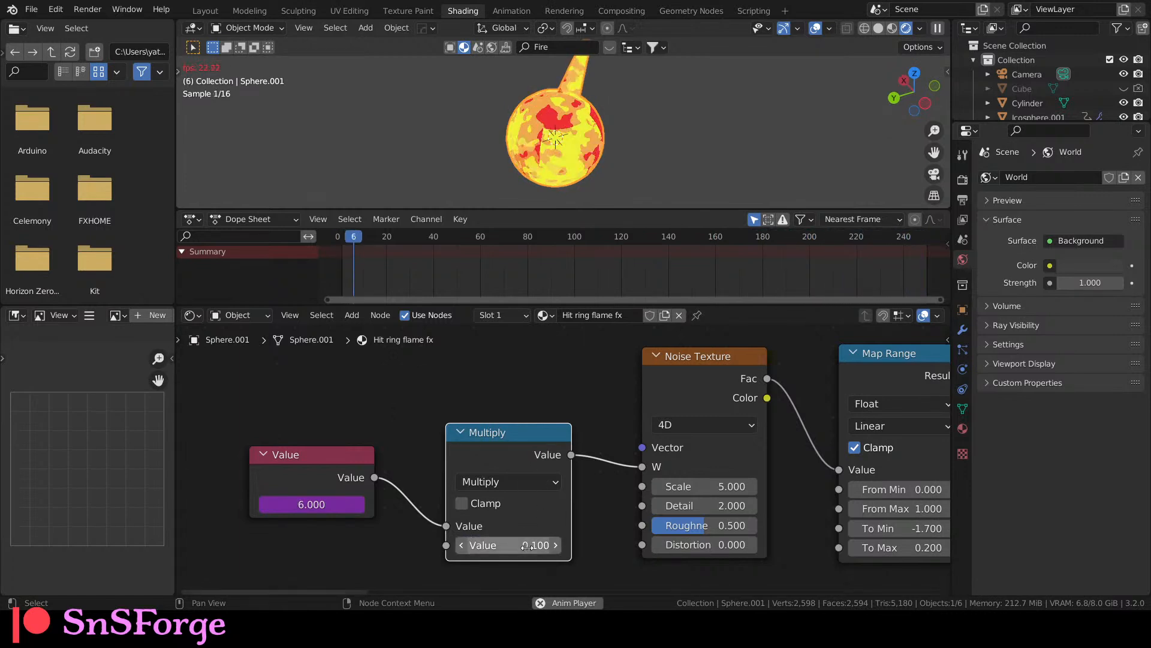
click(528, 546)
text(10)
key(Return)
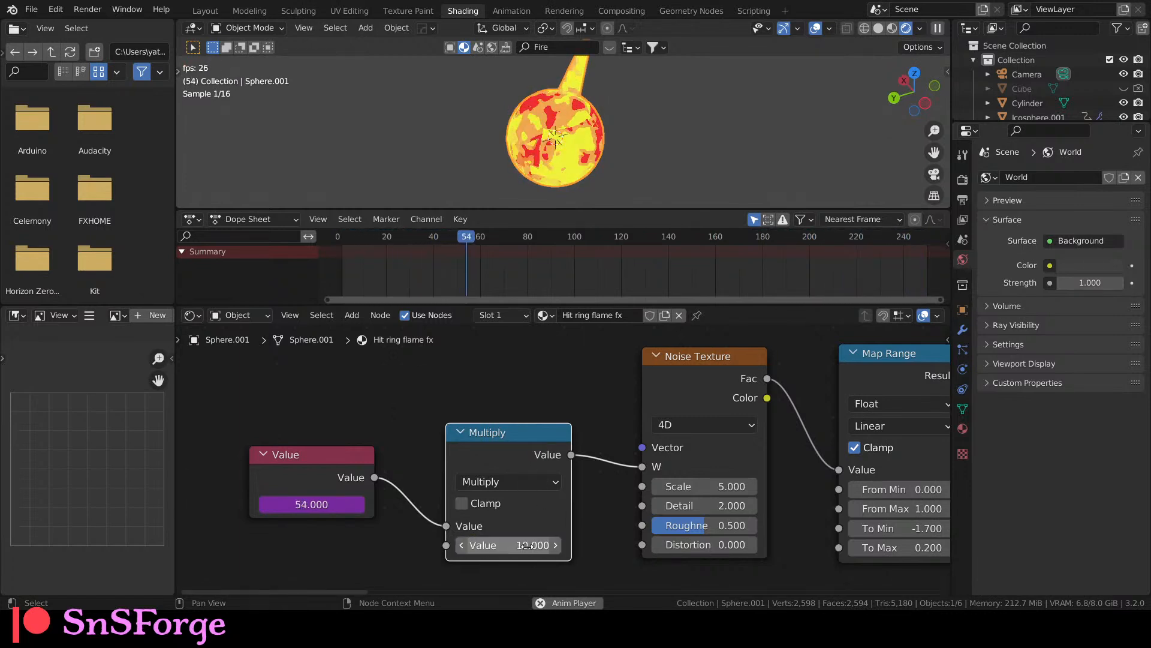
click(526, 548)
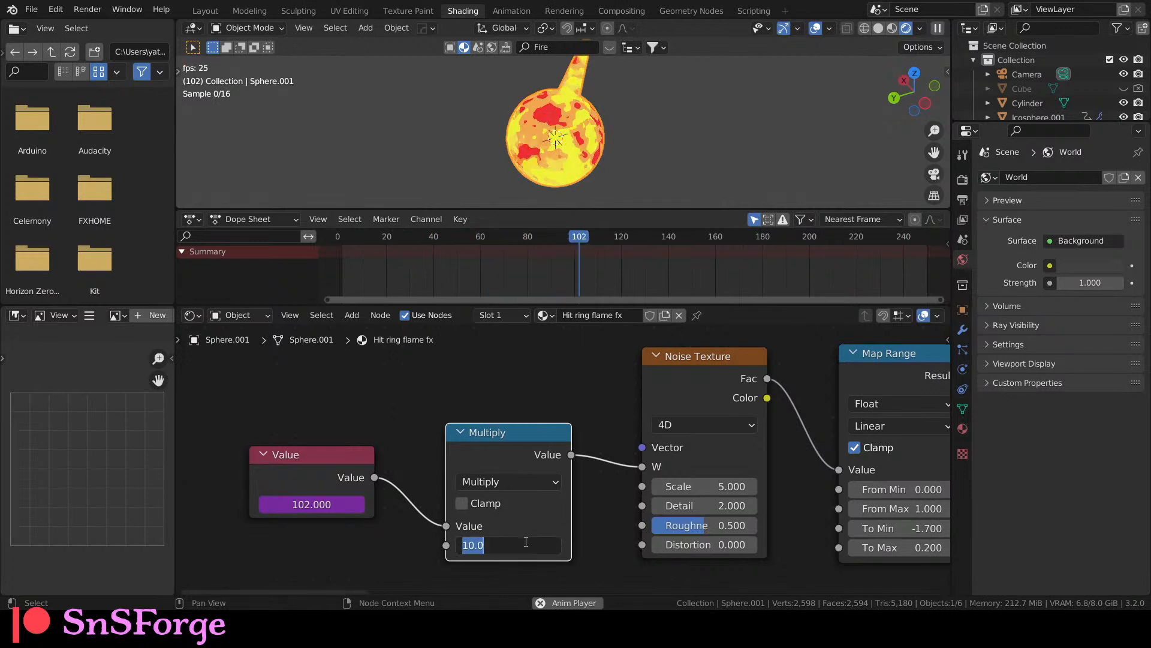
text(20)
key(Return)
click(526, 542)
text(0.1)
key(Return)
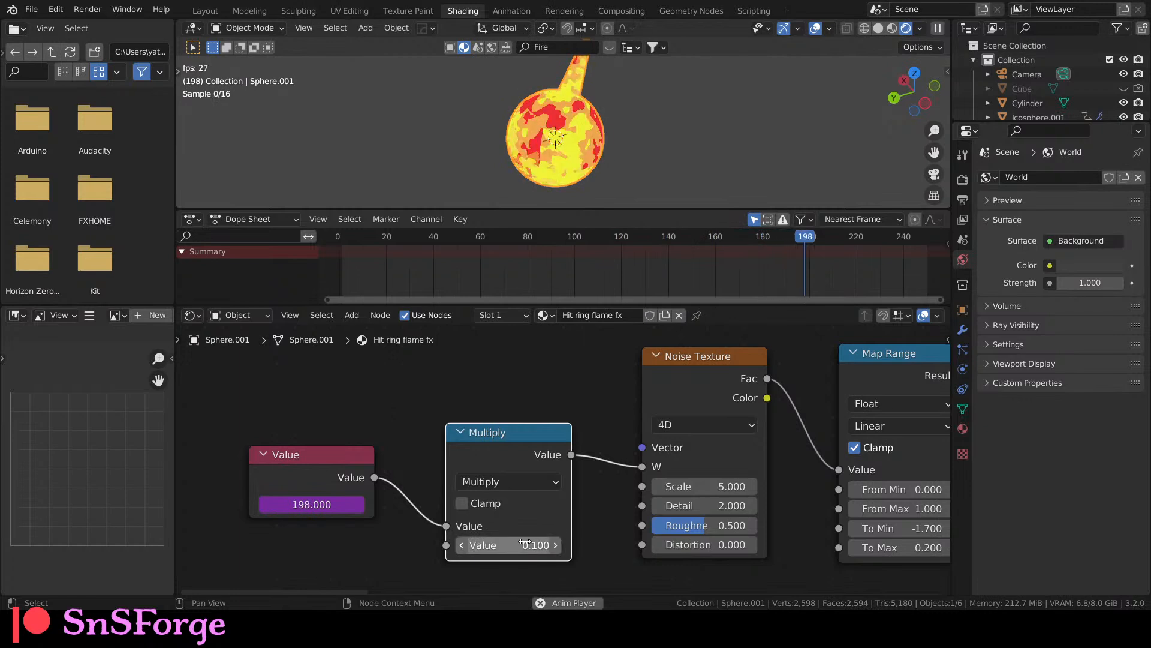
Set the Multiply node's second value to 0.01.
click(524, 543)
text(.0)
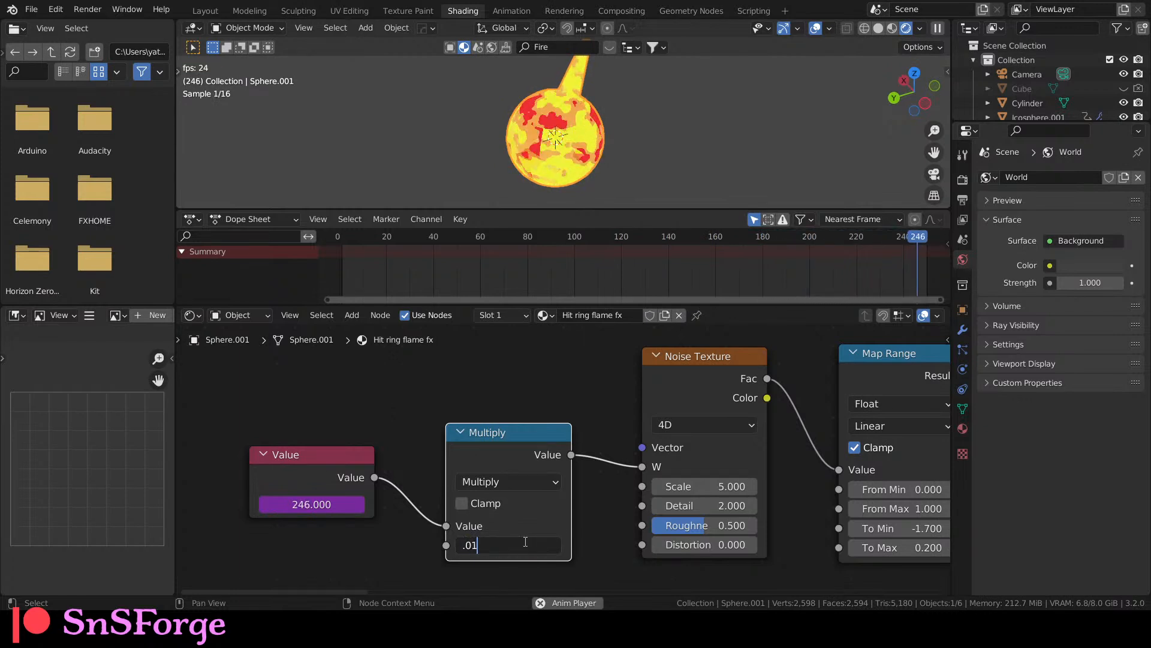
text(1)
key(Return)
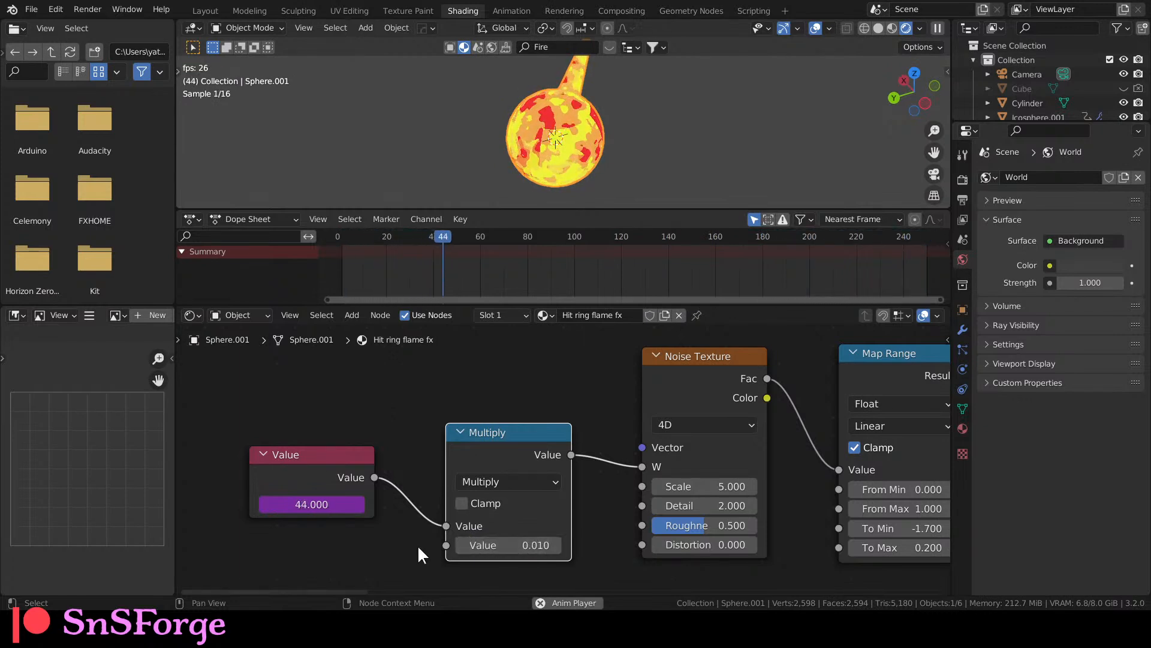
Move the frame-driven Value node up, so it sits higher than the Multiply node.
scroll(387, 403, down, 2)
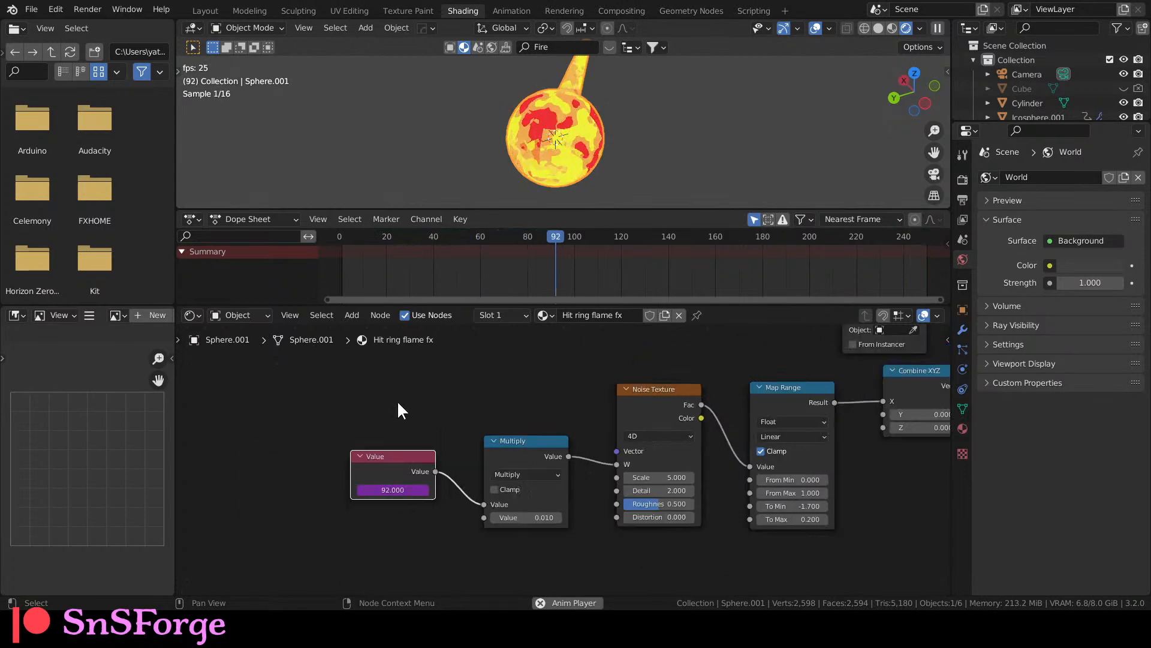
scroll(398, 398, up, 2)
drag(362, 454, 362, 385)
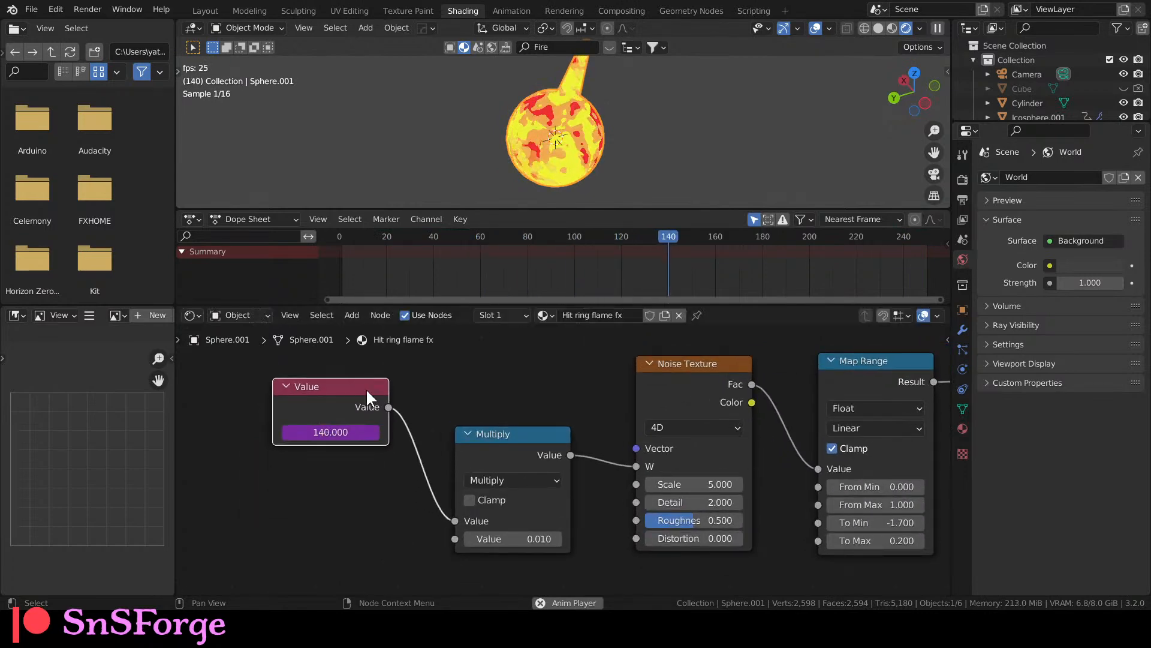
scroll(476, 380, down, 5)
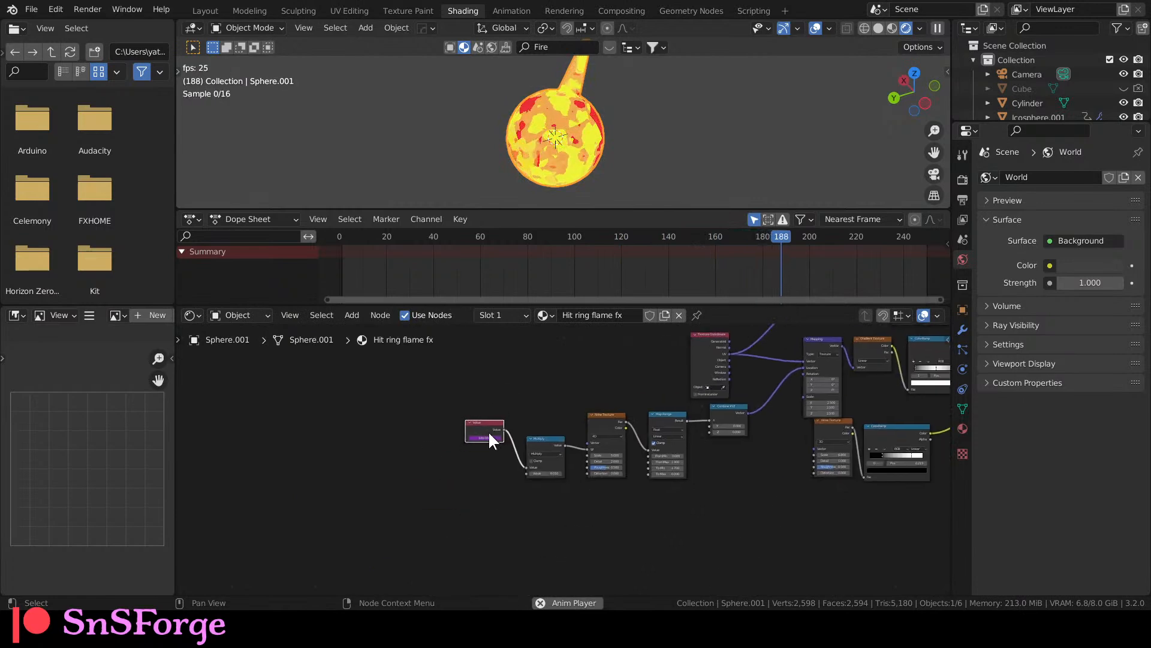
scroll(488, 430, up, 4)
middle_drag(443, 522, 535, 512)
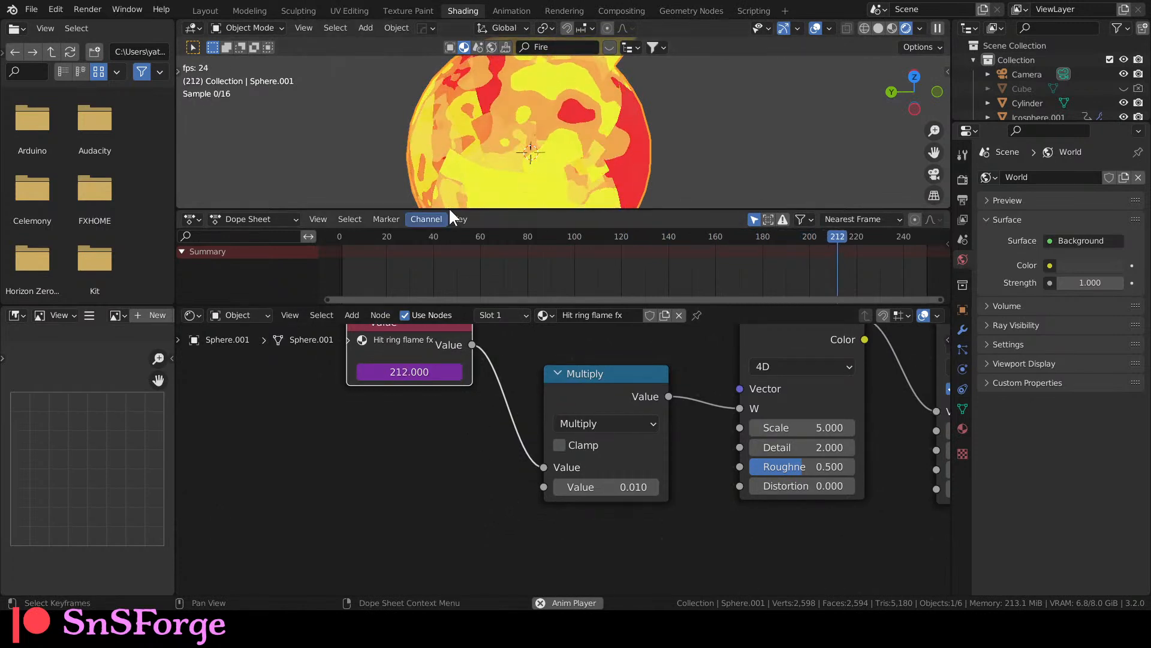
Set the 4D noise's Roughness to 0 and Scale to 2, and the Multiply math node's second value to 0.15.
drag(448, 208, 451, 247)
middle_drag(549, 181, 617, 149)
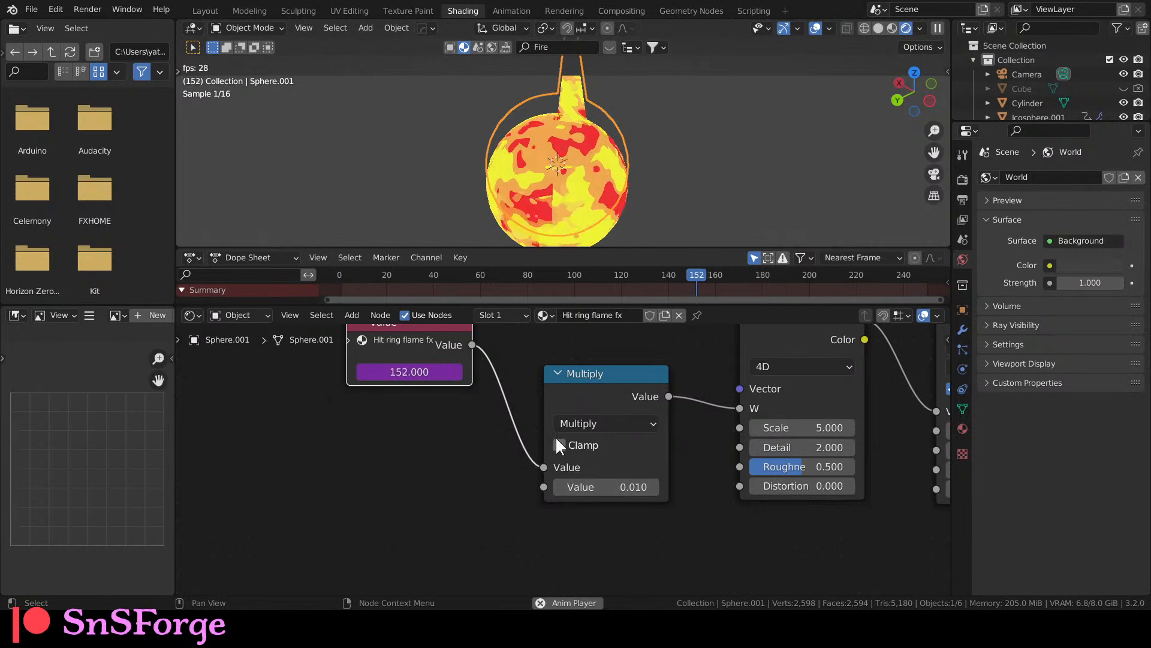
middle_drag(713, 518, 406, 506)
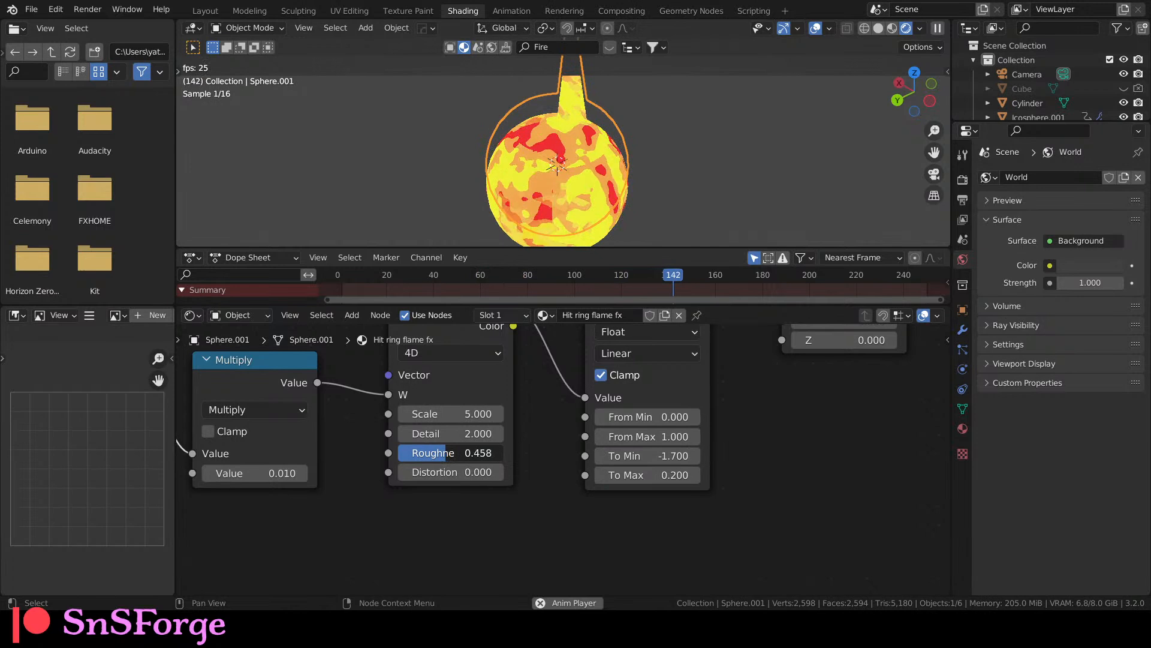
drag(432, 453, 417, 474)
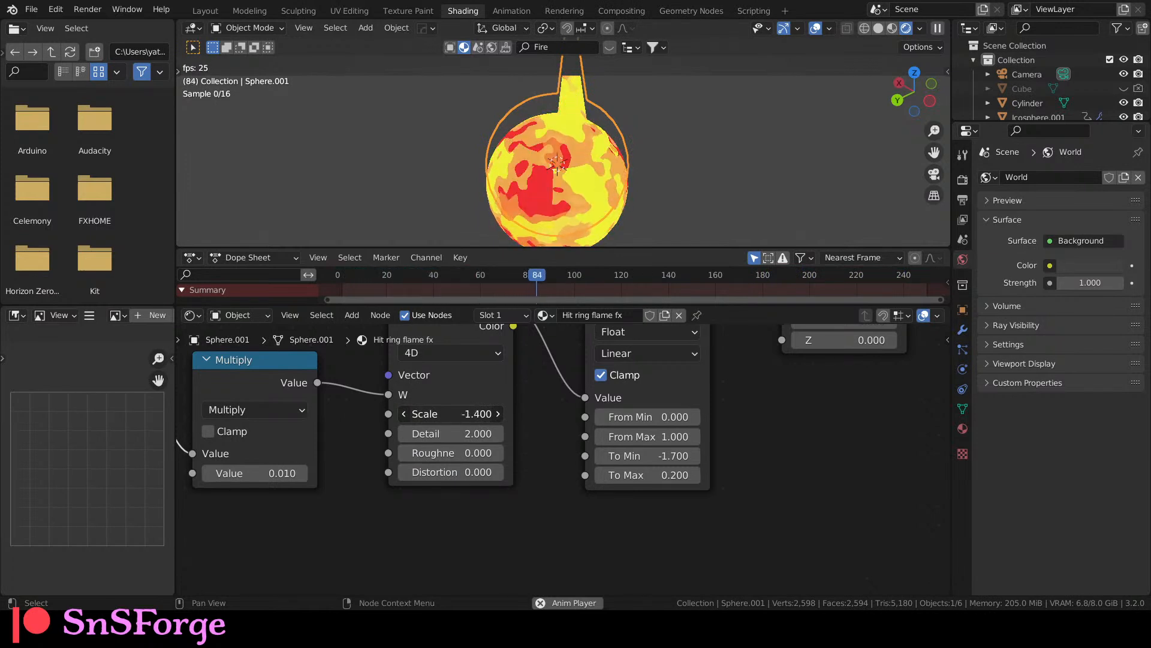
middle_drag(340, 514, 681, 498)
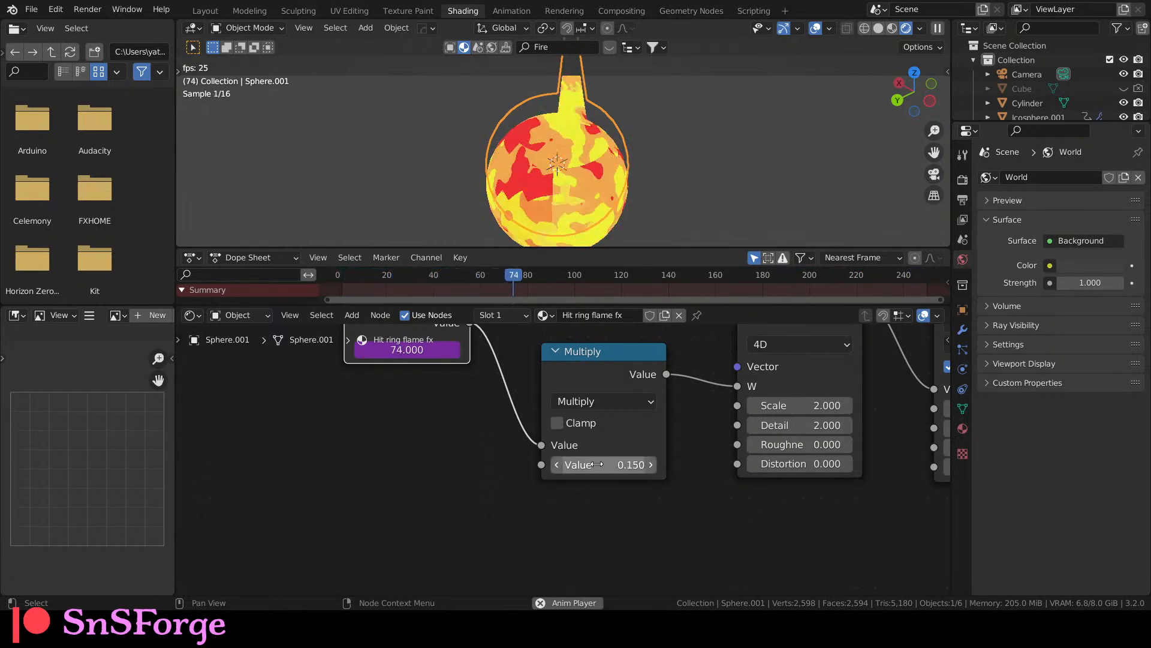
Set the Fac of the Multiply colour mix node feeding the shader to about 0.317.
middle_drag(631, 410, 270, 513)
middle_drag(798, 491, 374, 476)
scroll(528, 500, down, 5)
middle_drag(578, 454, 193, 478)
scroll(449, 475, up, 4)
middle_drag(570, 470, 768, 537)
scroll(543, 468, down, 3)
middle_drag(504, 491, 467, 551)
drag(451, 415, 489, 416)
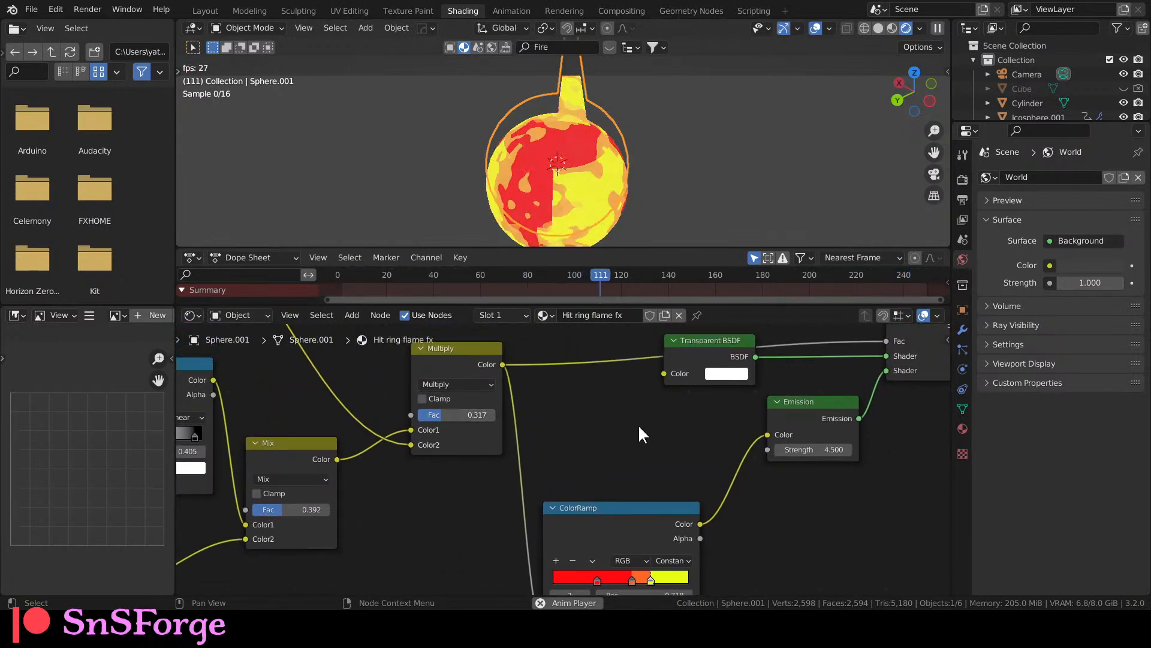
Try B-Spline and Linear interpolation on the red-orange-yellow ColorRamp feeding the Emission colour, and settle on Ease.
middle_drag(639, 432, 466, 411)
middle_drag(573, 525, 700, 443)
scroll(605, 456, up, 2)
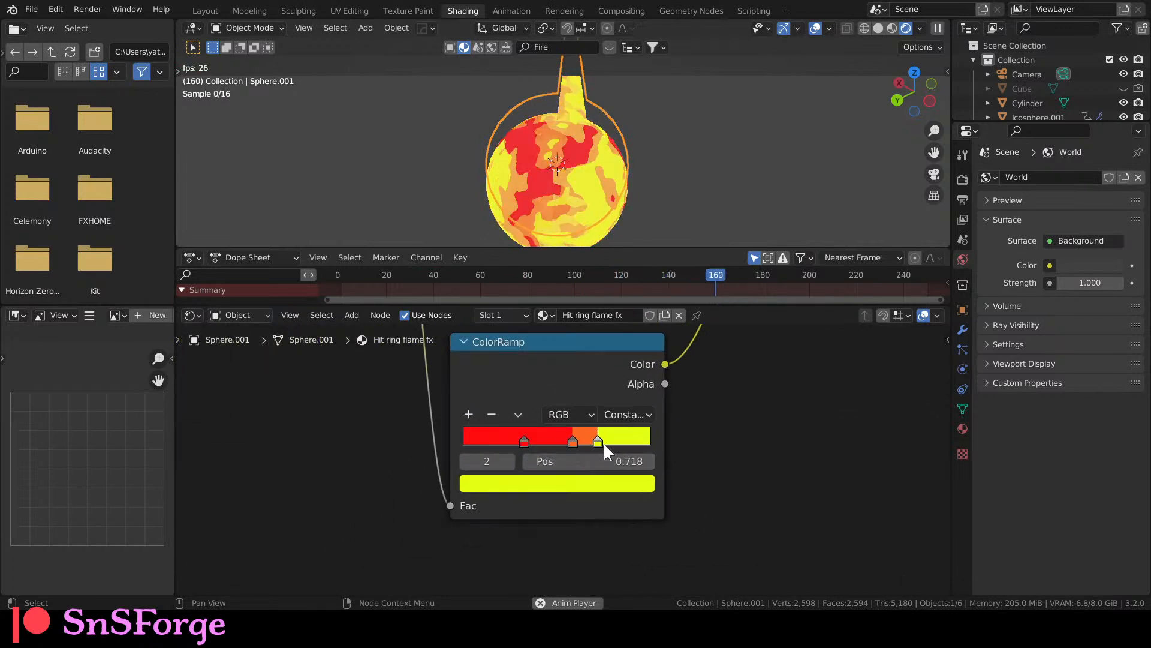
click(620, 410)
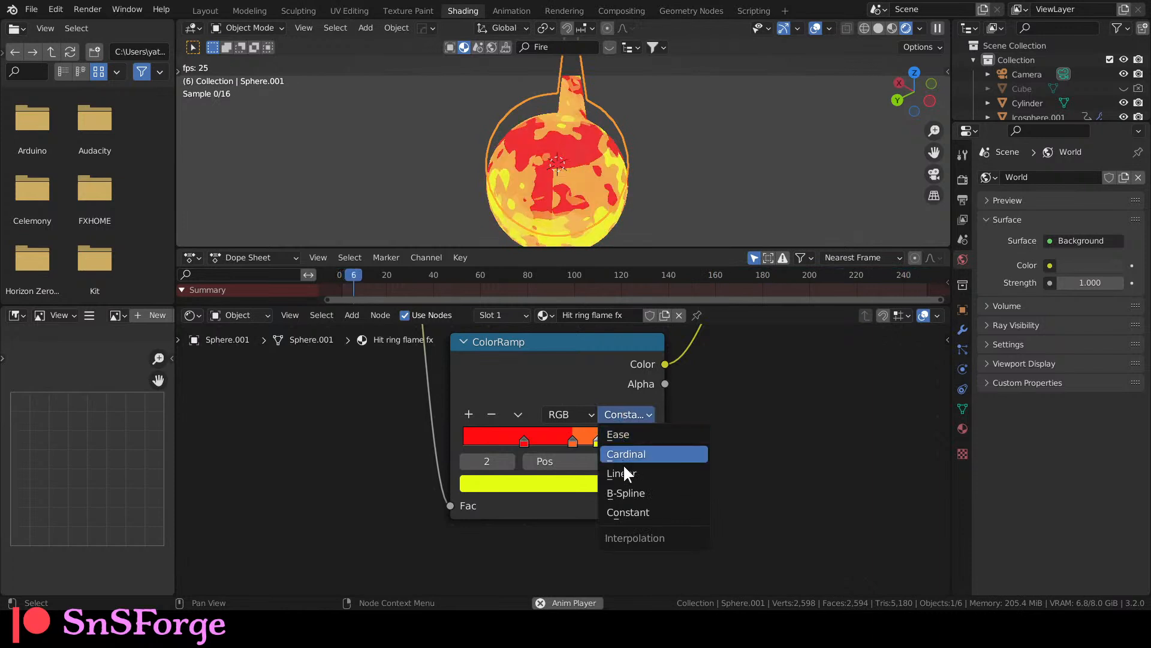
click(628, 487)
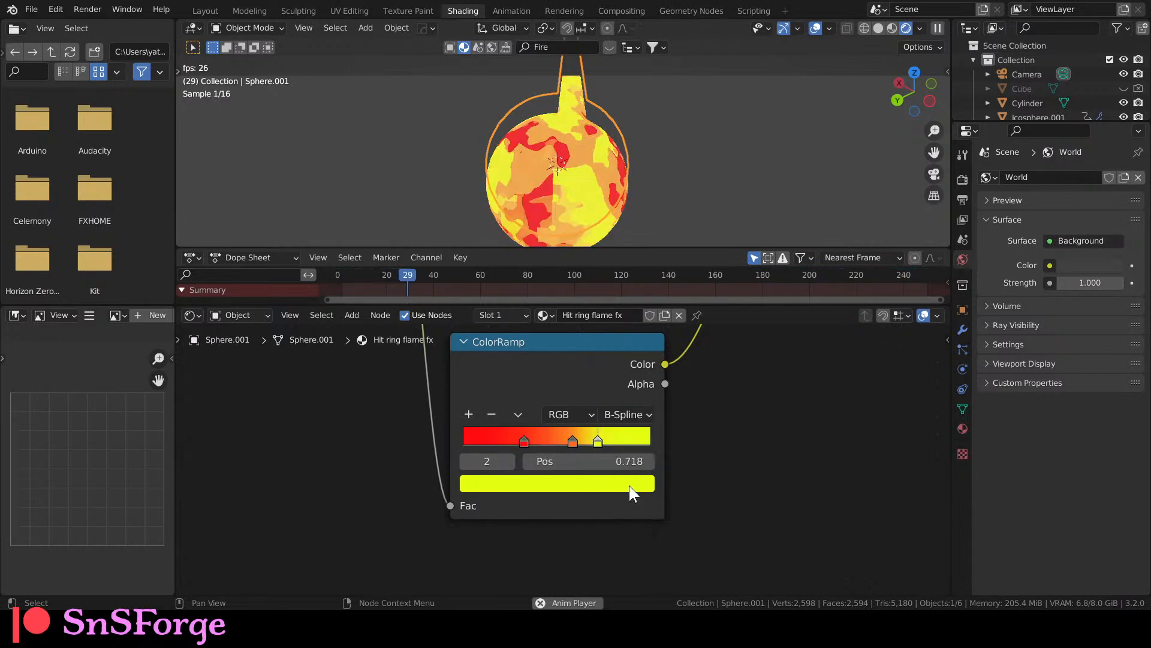
click(643, 413)
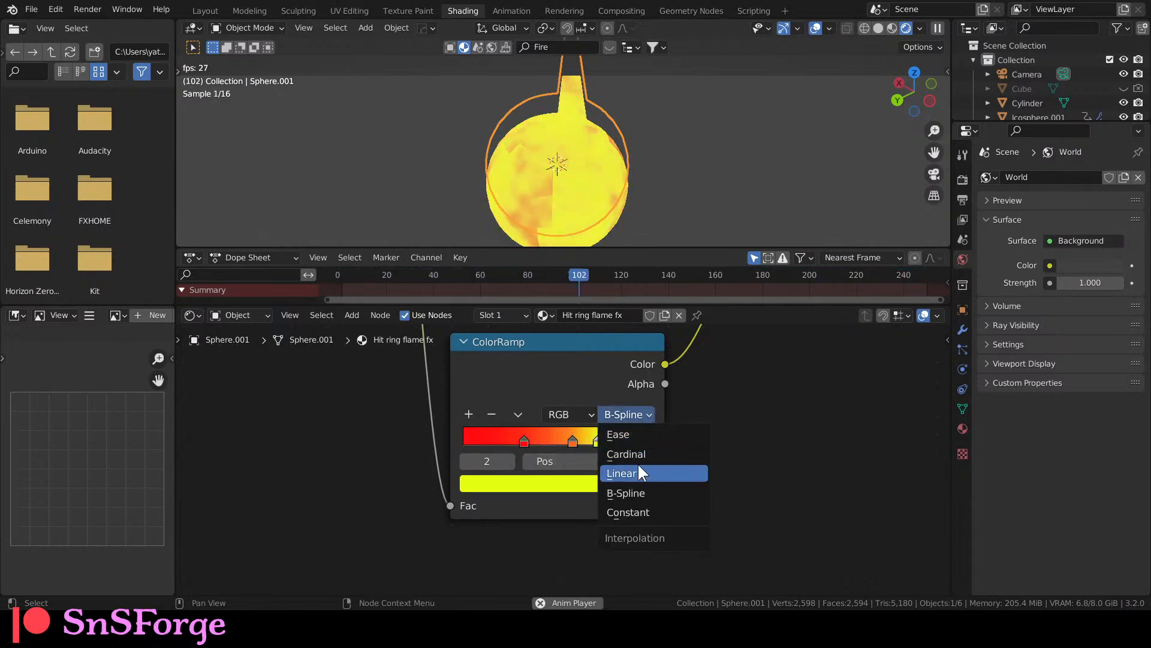
click(639, 471)
click(639, 414)
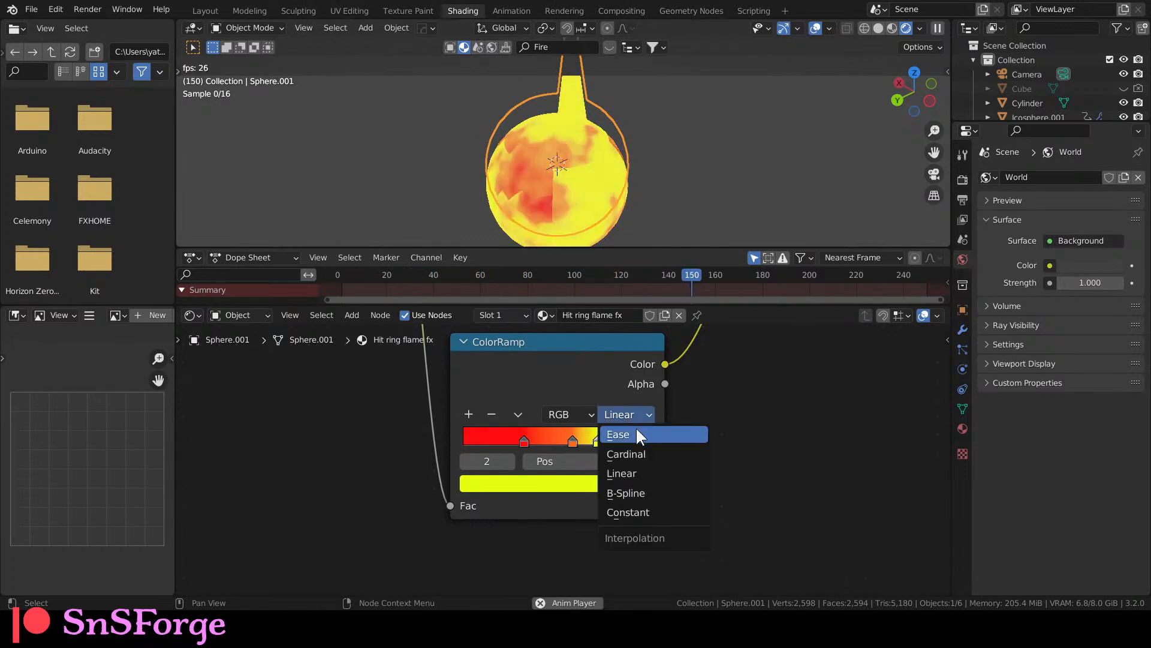
click(634, 433)
Shift the ColorRamp's stops towards the yellow end, with yellow at the far end and red at 0.617.
mouse_move(602, 440)
mouse_down()
mouse_move(588, 441)
mouse_move(657, 441)
mouse_move(607, 441)
mouse_up()
drag(526, 441, 584, 443)
middle_drag(623, 164, 524, 204)
scroll(474, 195, up, 3)
scroll(525, 202, down, 3)
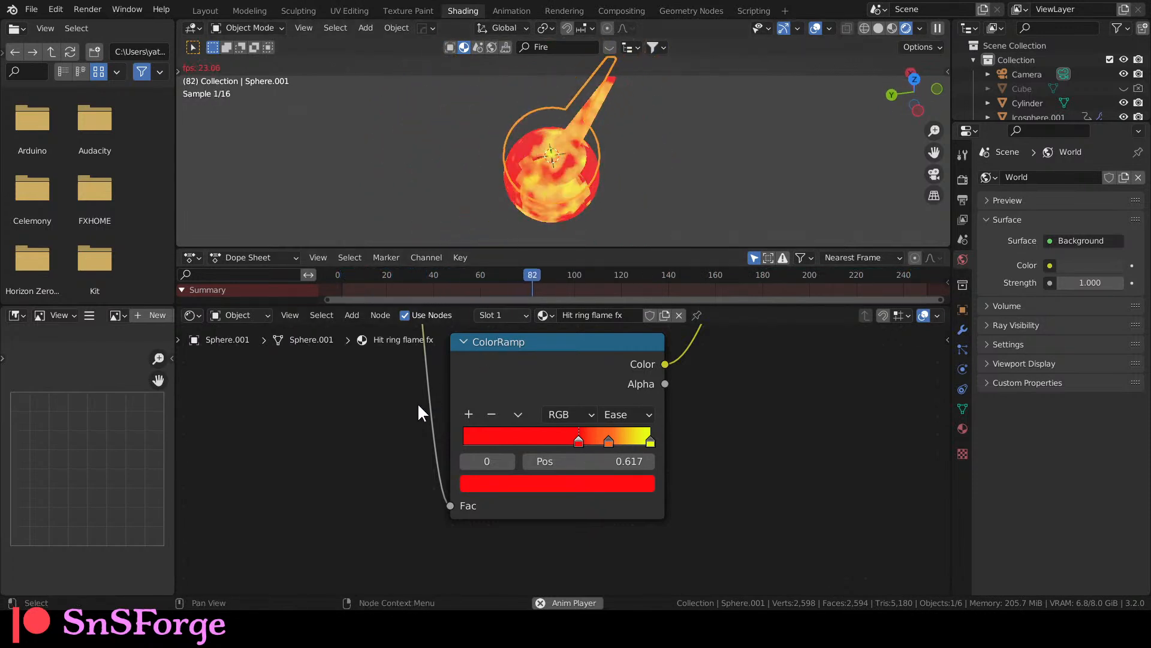
Leave local view in the Layout workspace and delete the test object Sphere.001.
click(202, 11)
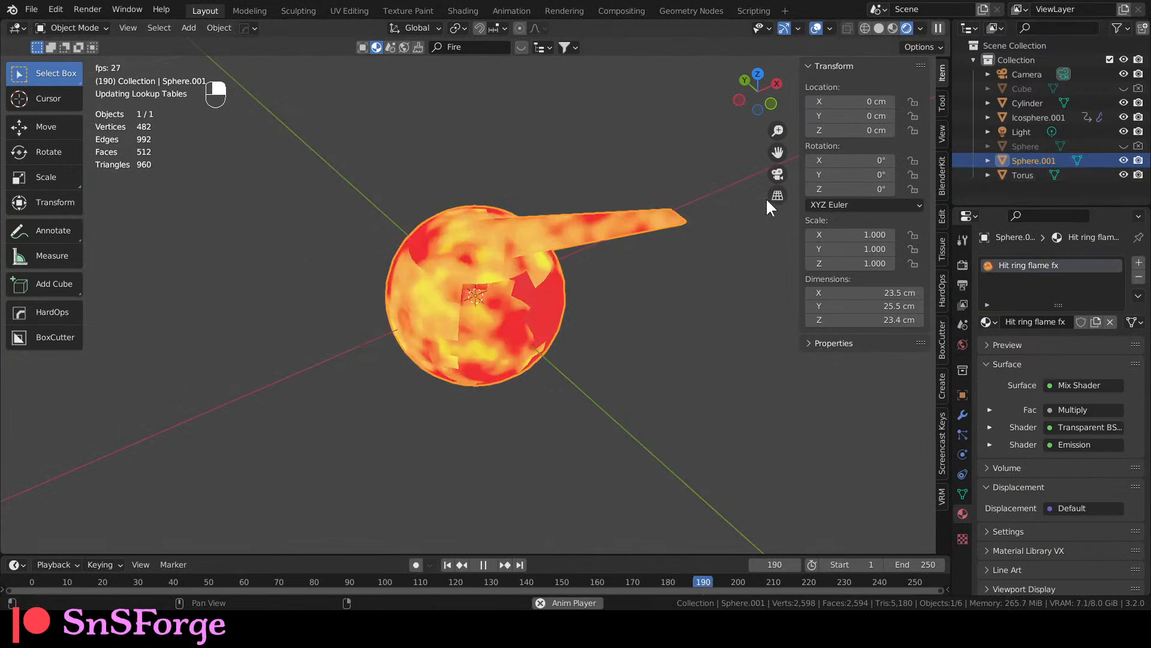
key(slash)
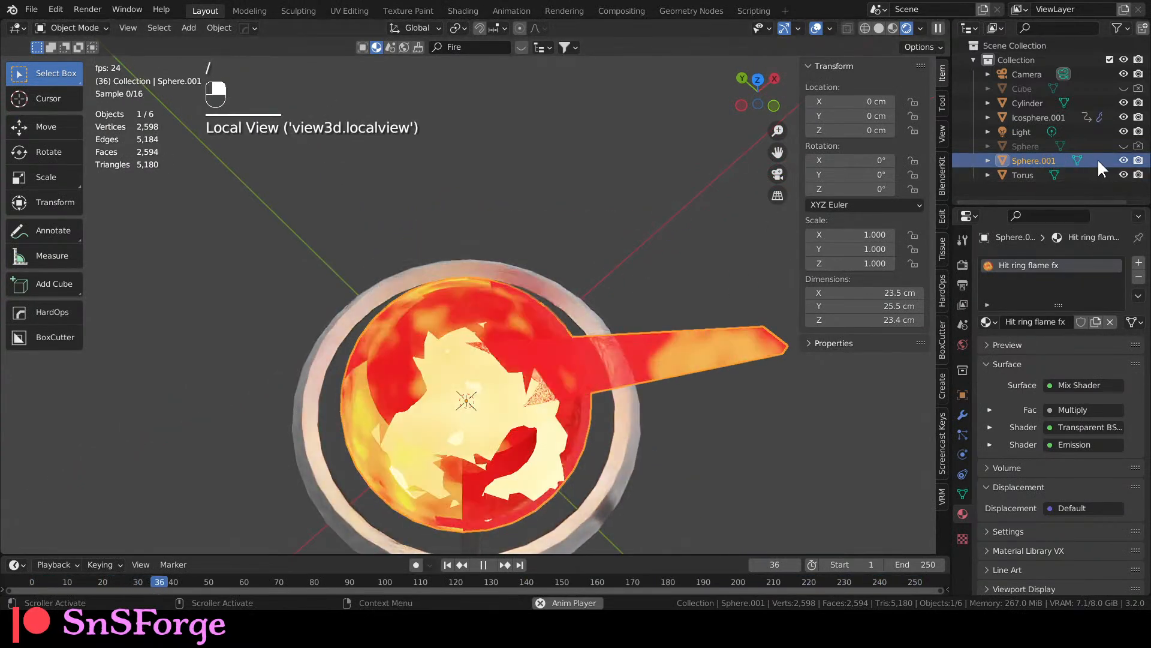
click(1031, 157)
key(x)
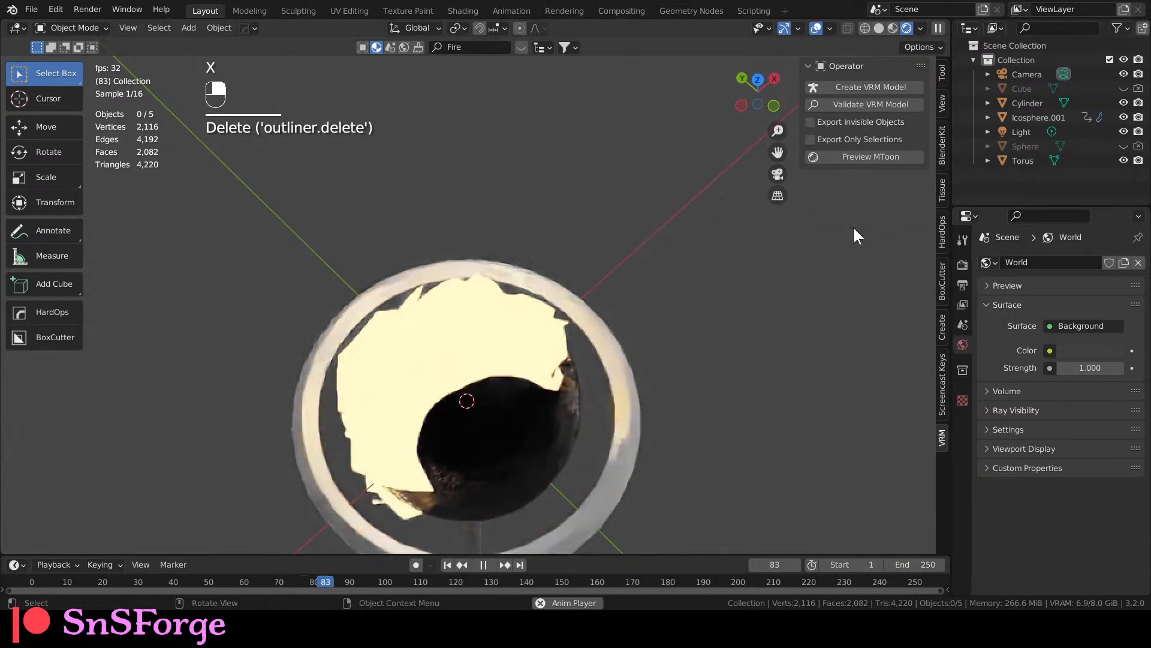
In Icosphere.001's GN-sphere node tree, assign Hit ring flame fx to the Set Material node of the displaced layer.
click(544, 427)
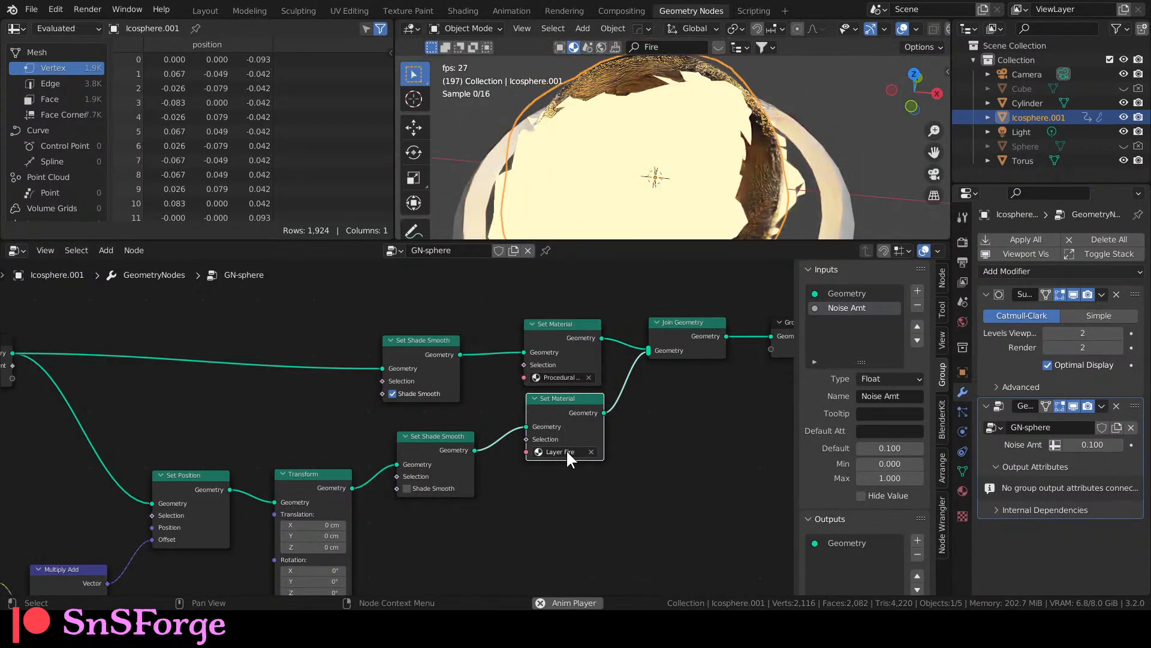
click(566, 449)
click(567, 466)
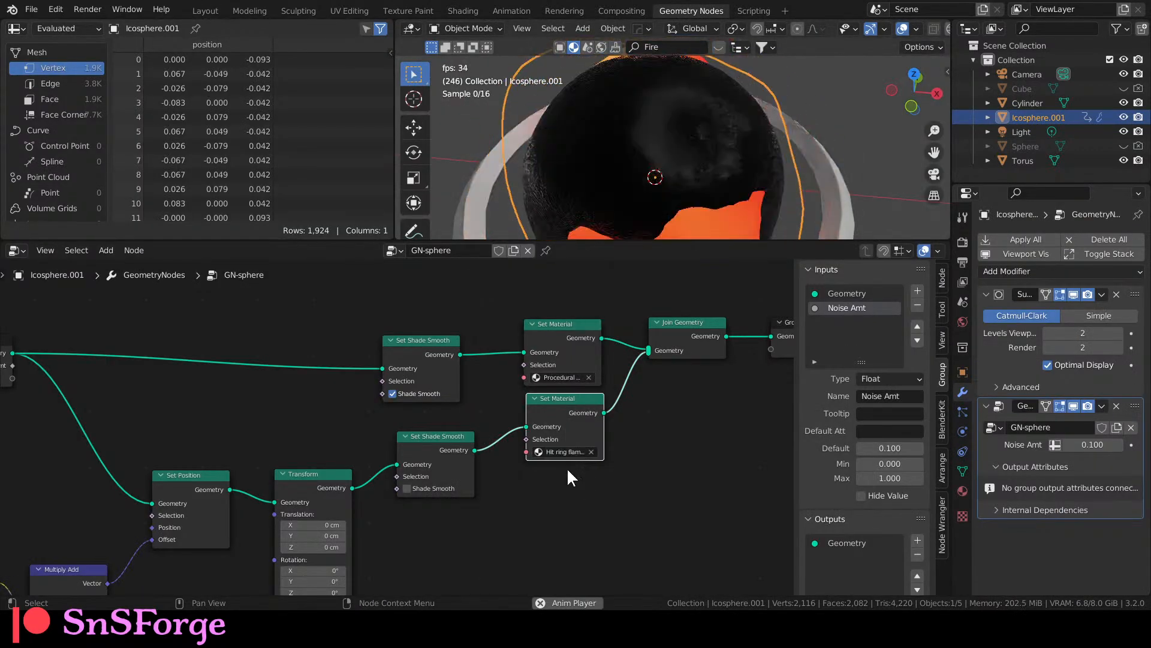
Examine the orb in Material Preview and Rendered shading, and check the staff with Icosphere.001 briefly hidden.
click(206, 10)
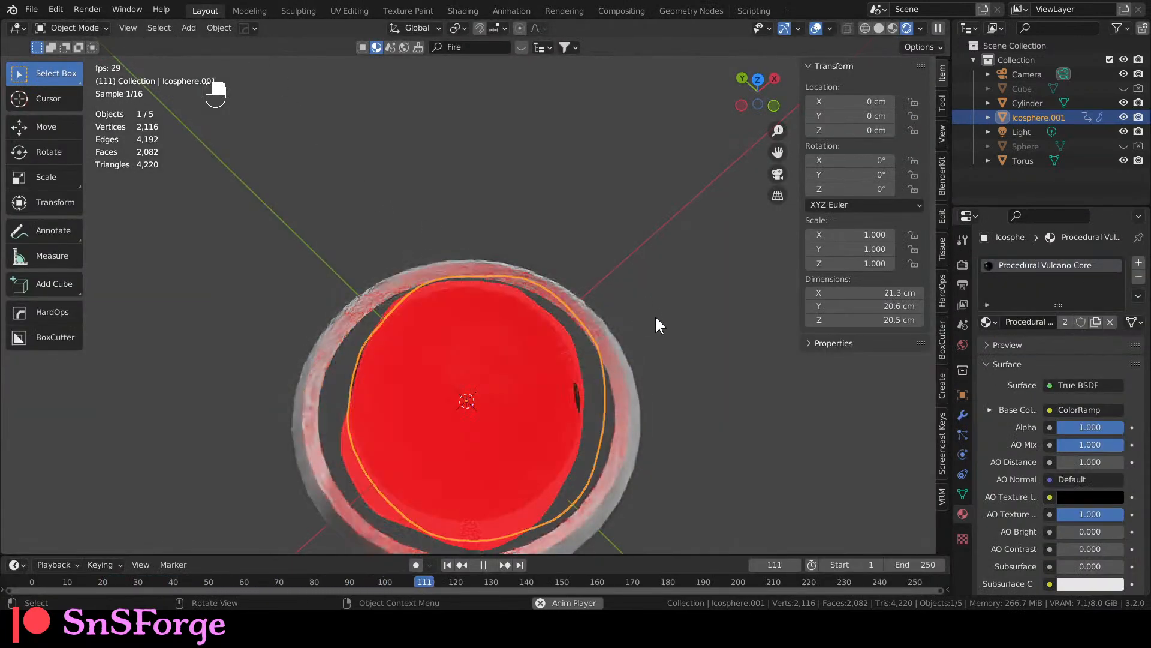
click(886, 26)
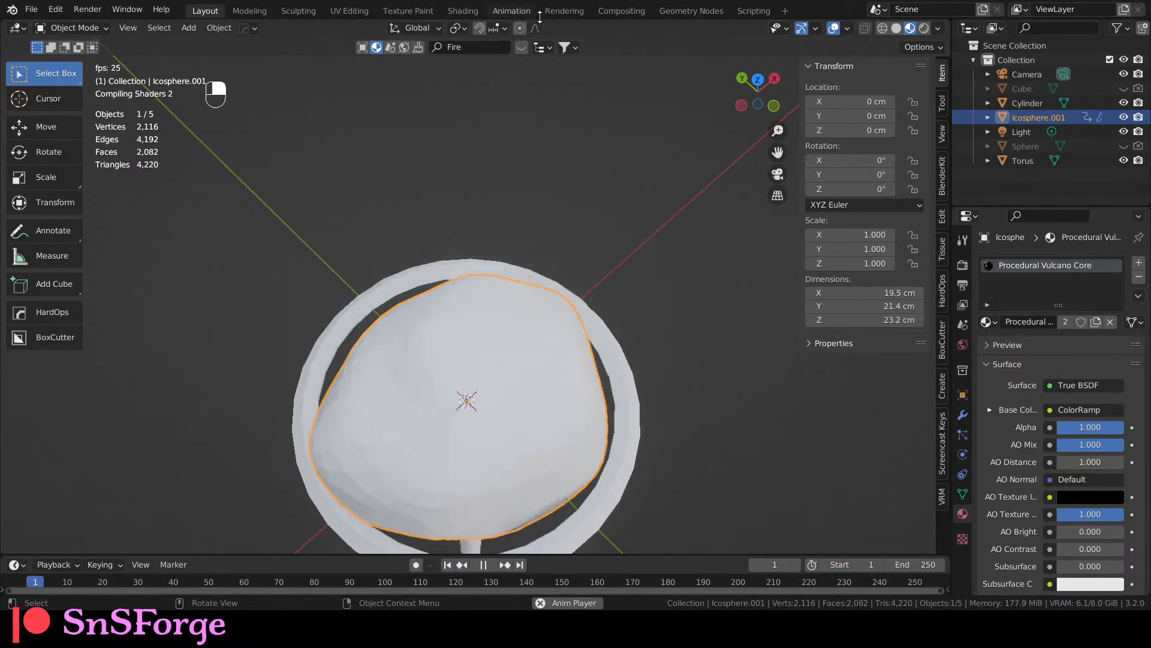
click(918, 27)
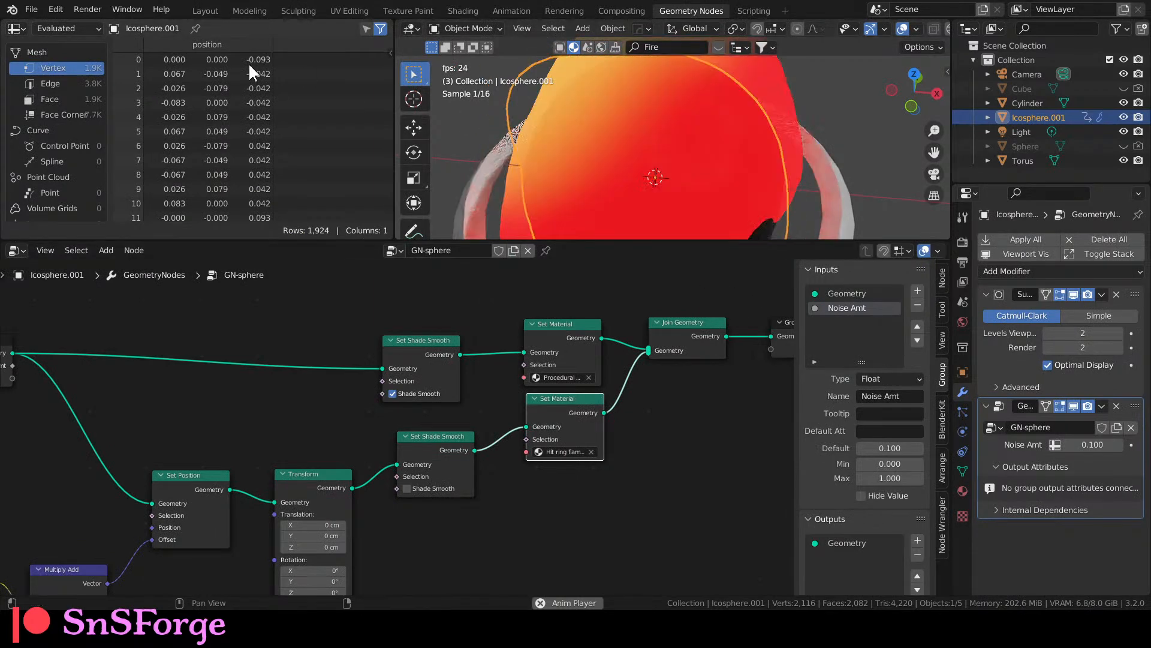
click(204, 11)
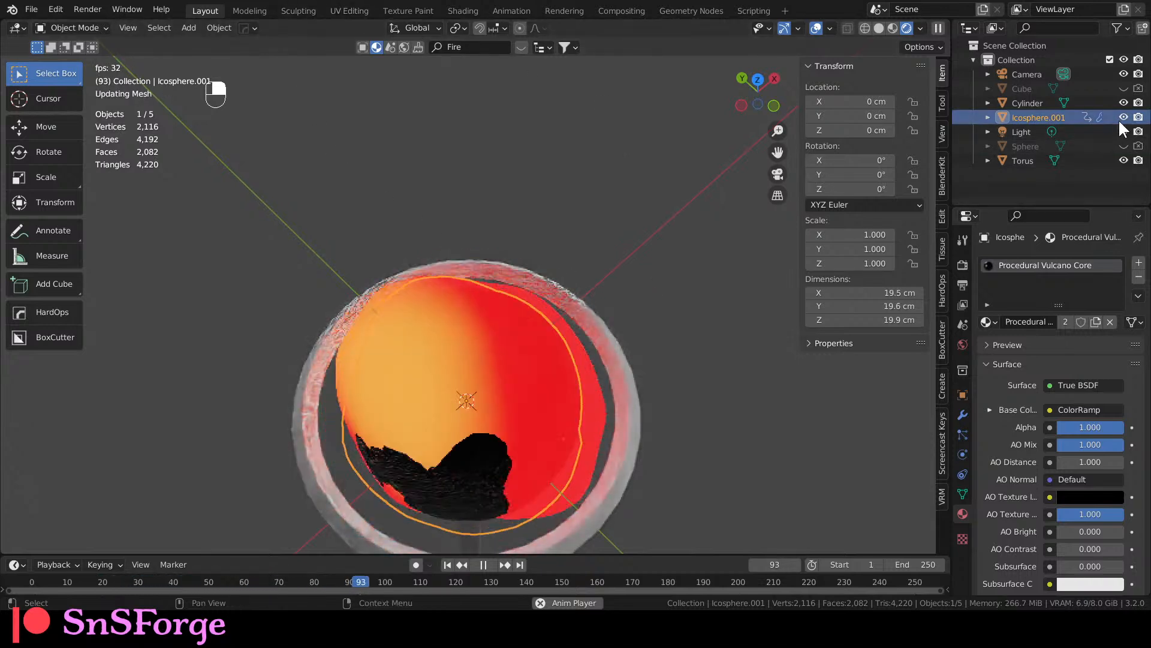
click(1123, 117)
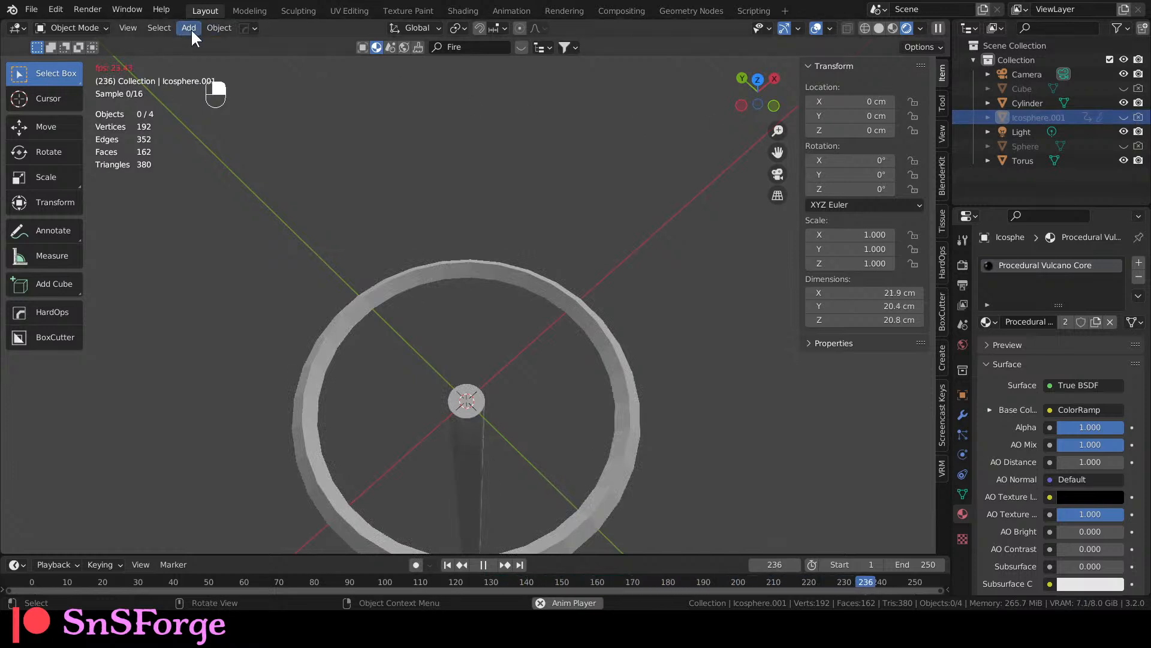
click(1124, 118)
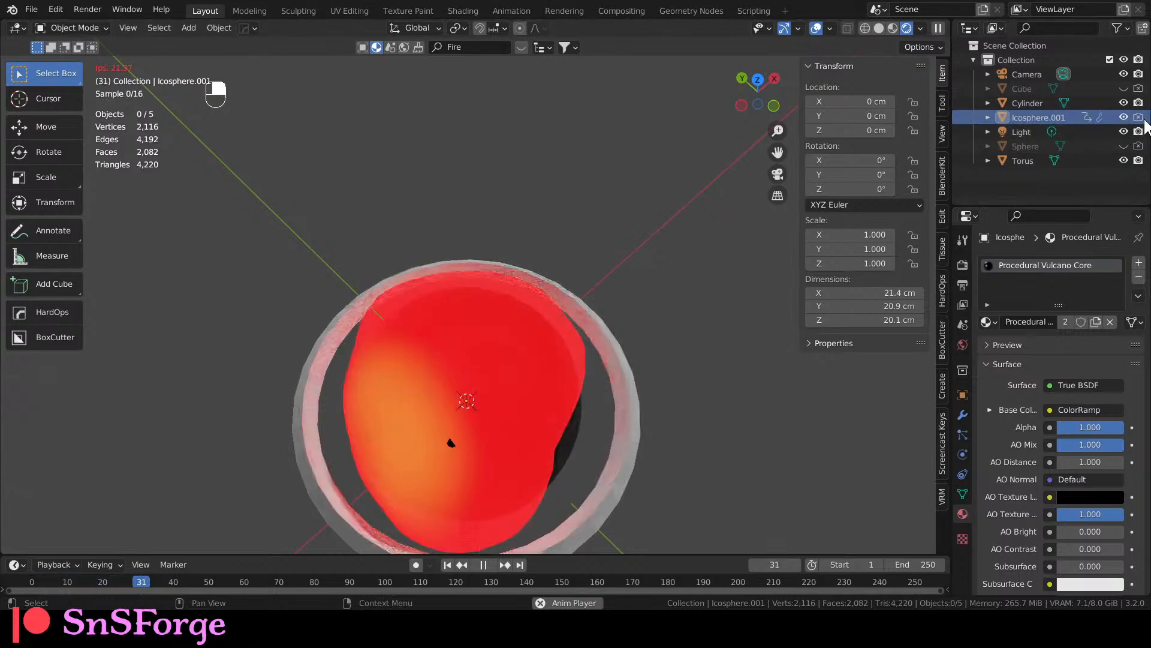
Turn off the viewport display of Icosphere.001's GN-sphere Geometry Nodes modifier.
scroll(742, 449, down, 5)
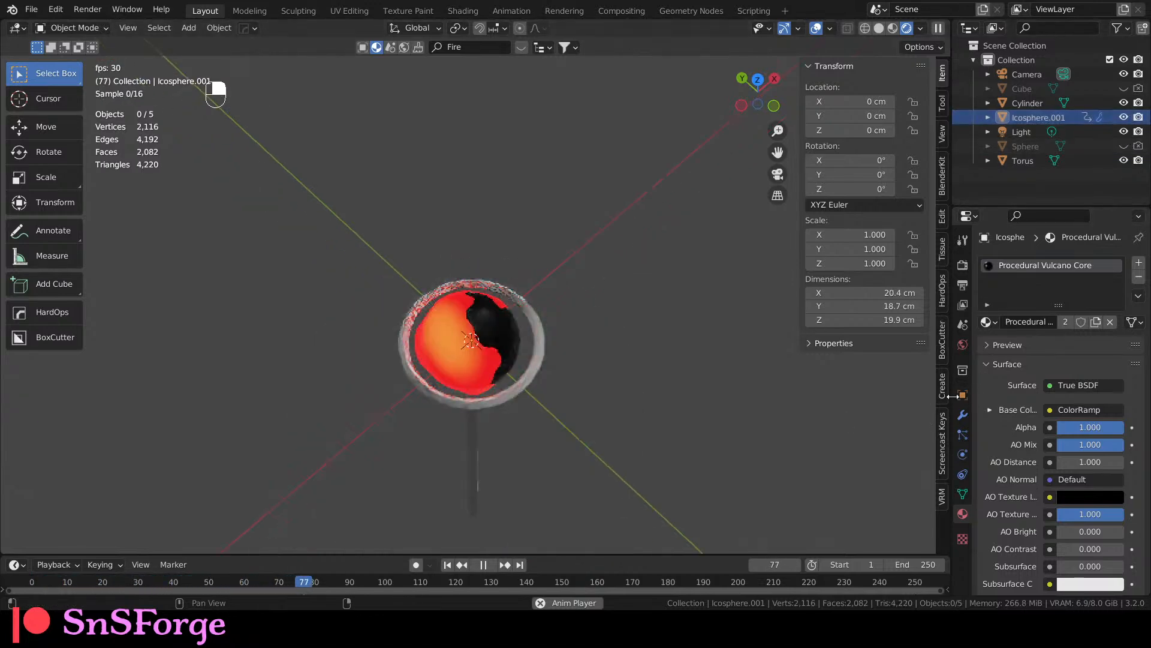
click(963, 414)
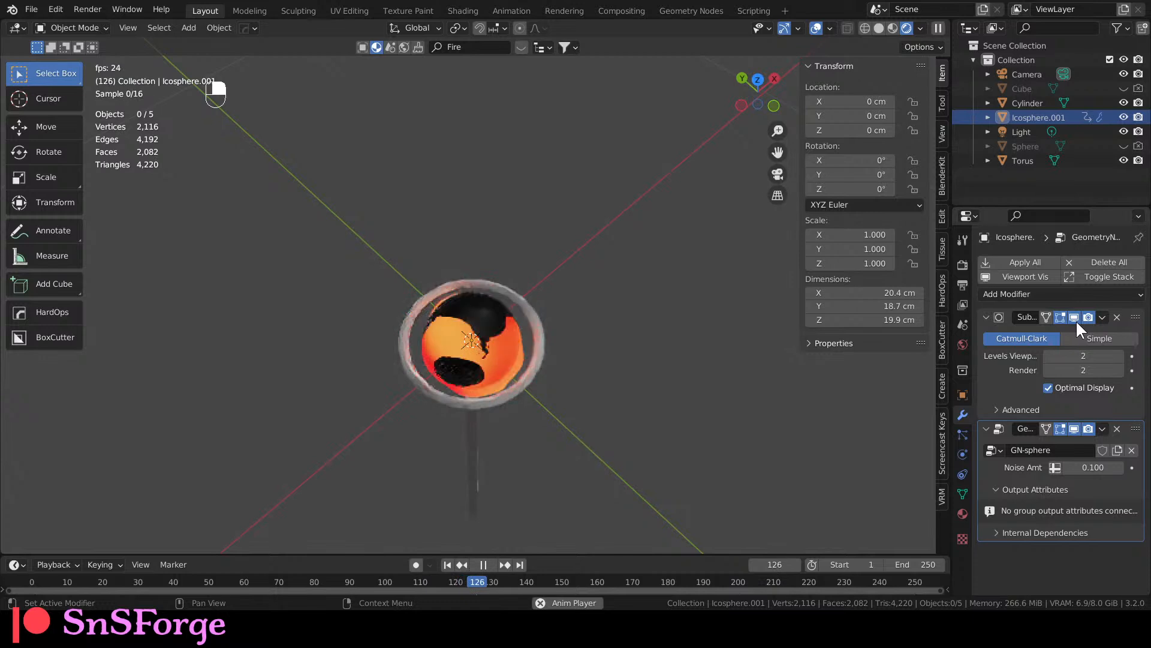
click(1074, 429)
scroll(665, 375, up, 4)
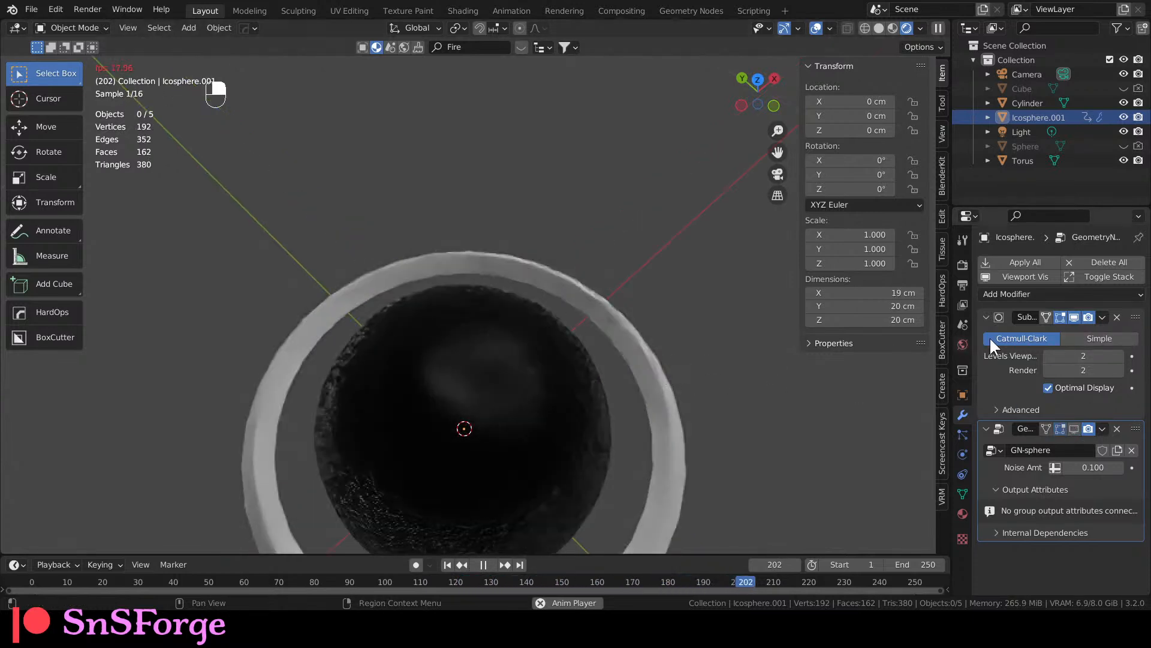
Replace Icosphere.001's Procedural Vulcano Core material with Hit ring flame fx.
click(963, 495)
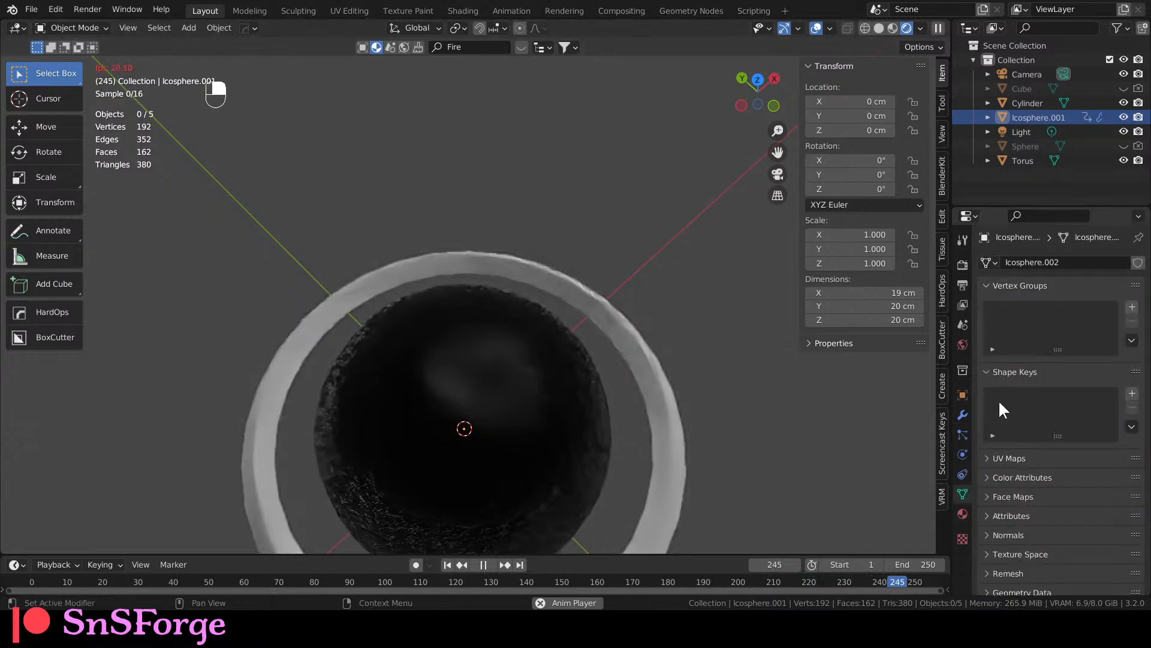
click(963, 513)
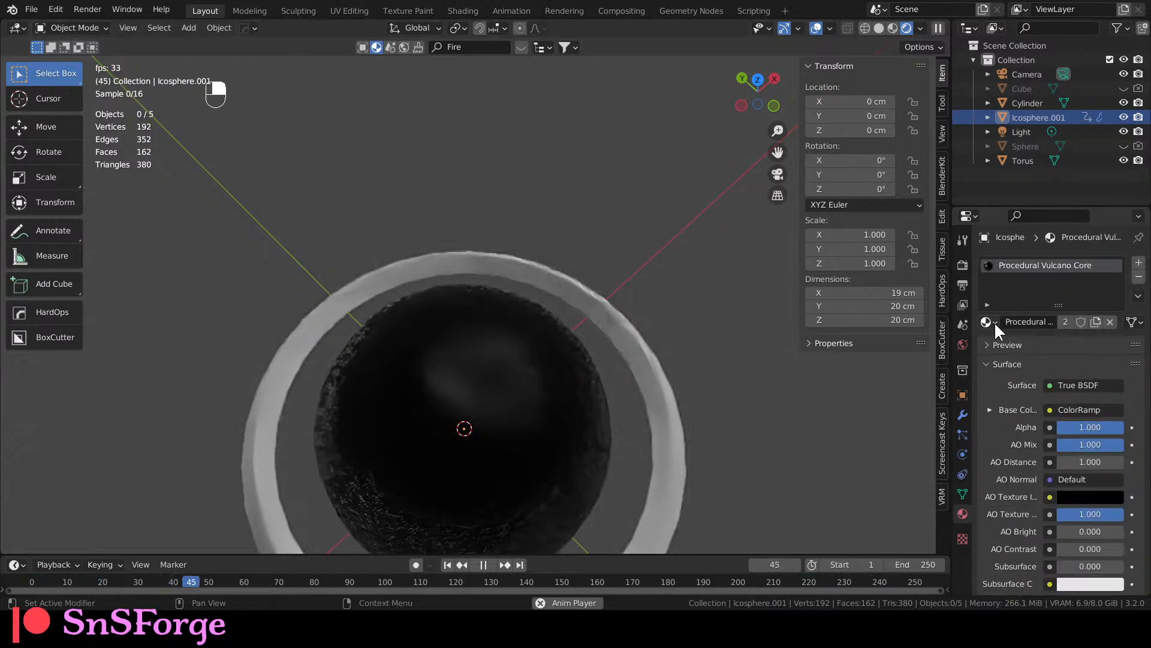
click(987, 322)
click(904, 345)
scroll(719, 367, down, 3)
scroll(630, 333, up, 5)
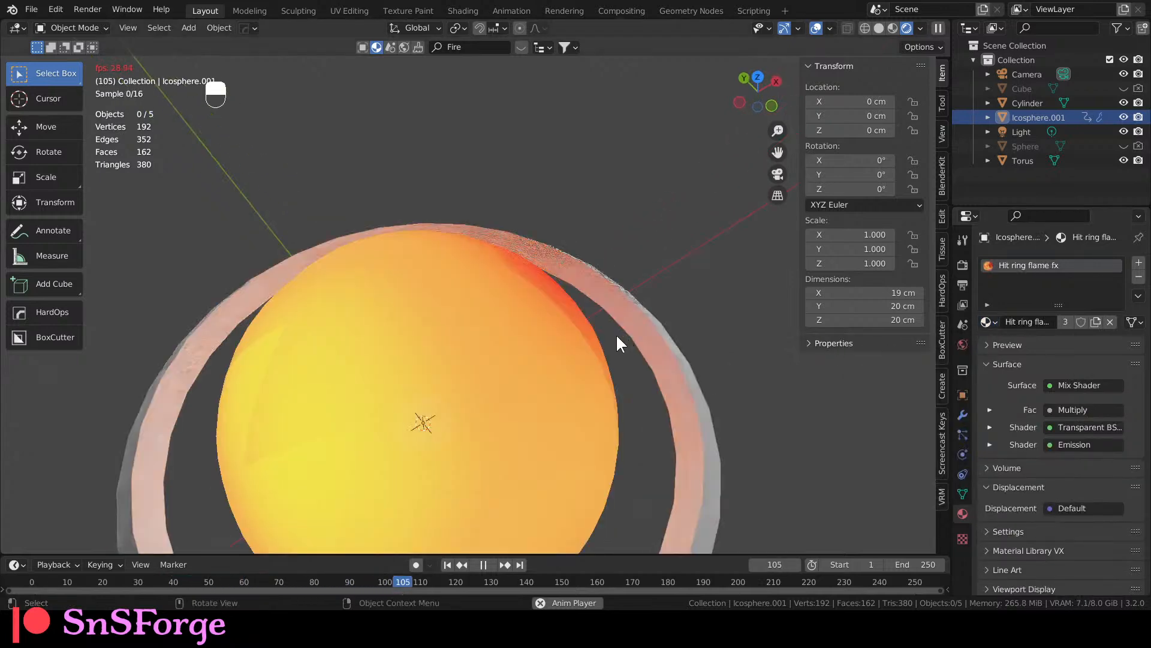
Unwrap all faces of Icosphere.001 with Smart UV Project at a 66° angle limit and return to Object Mode.
click(521, 340)
key(Tab)
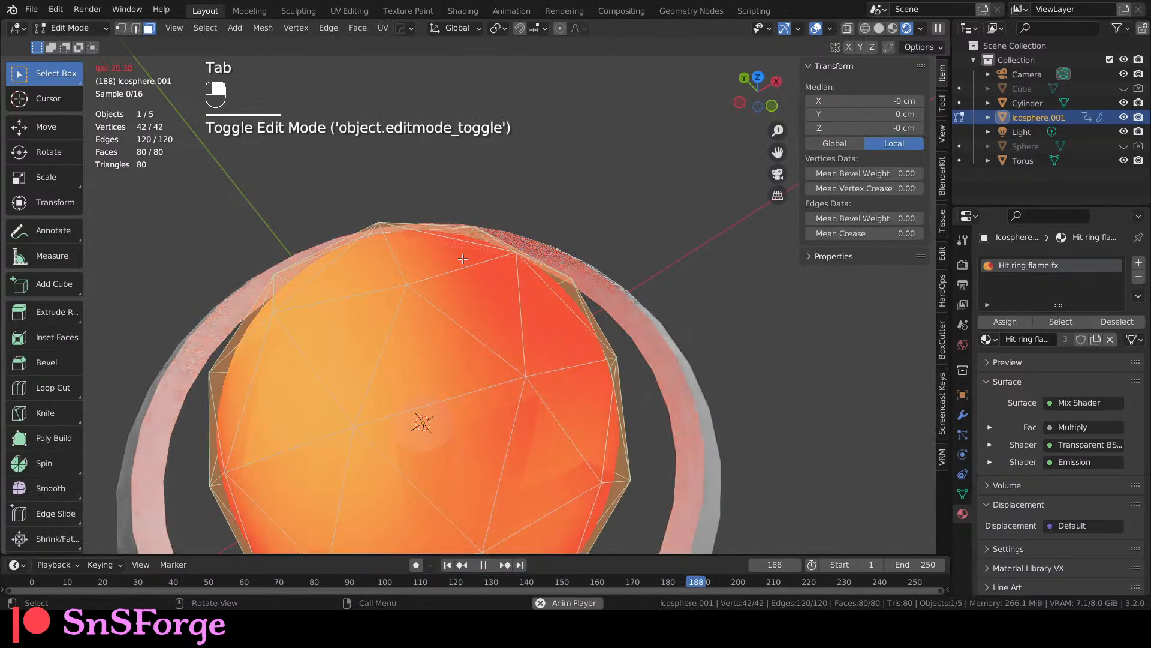
key(a)
key(a)
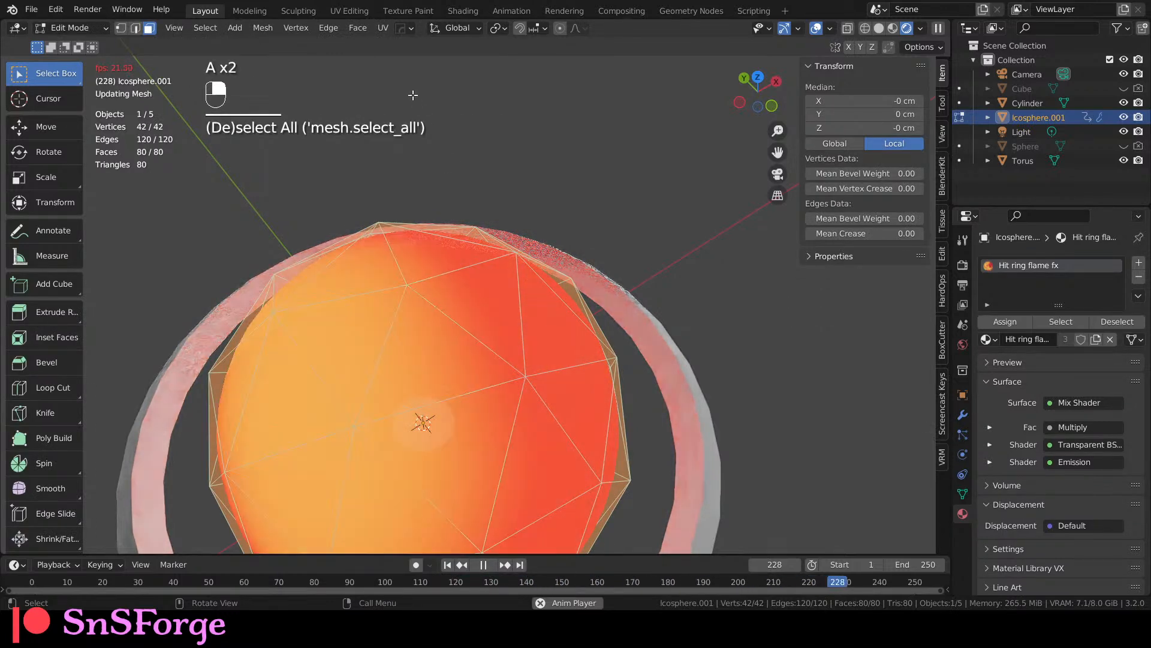
click(383, 28)
click(397, 64)
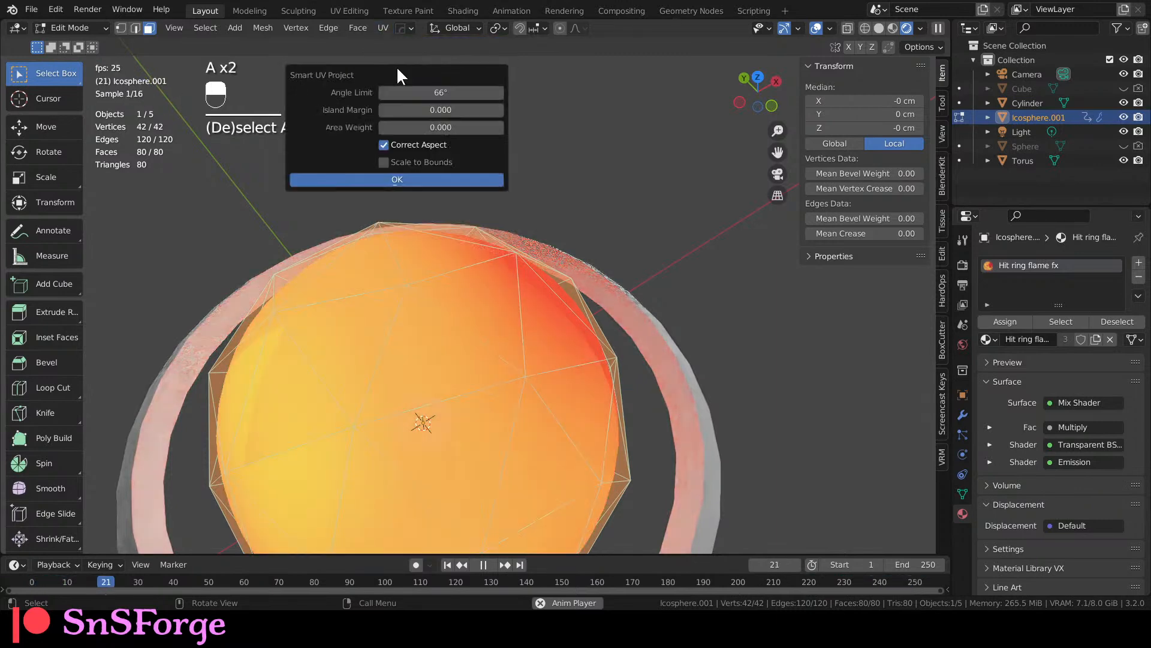
click(413, 177)
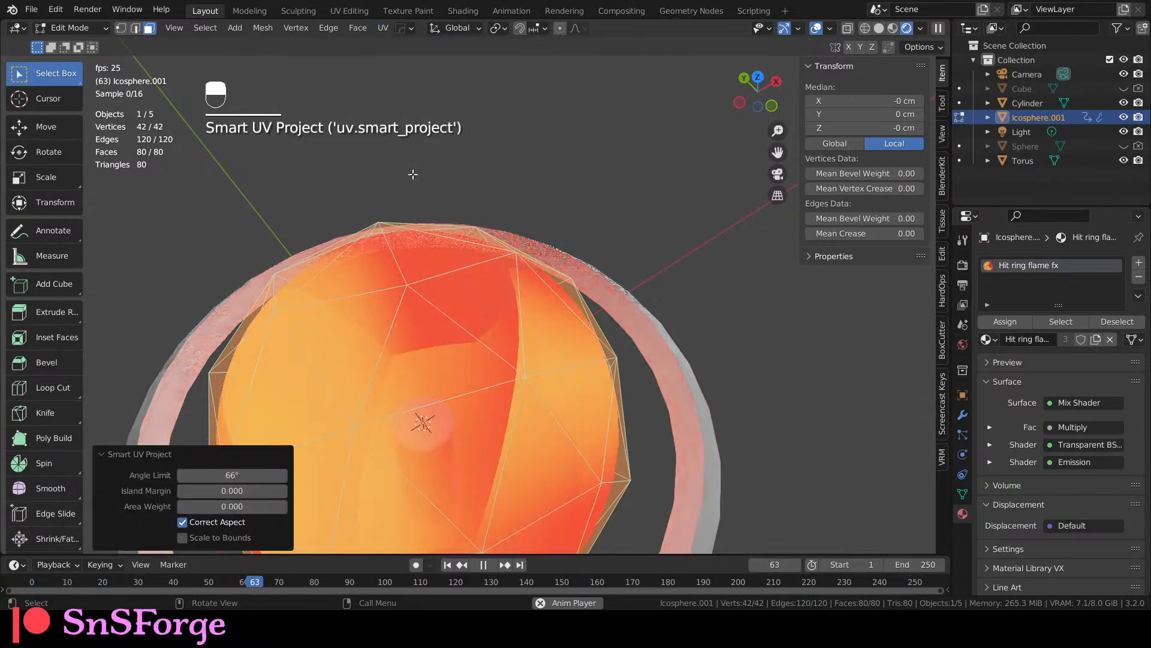
key(Tab)
Inspect the flame texture on Icosphere.001 from several angles, with its Subdivision modifier's viewport display briefly turned off.
scroll(440, 222, down, 3)
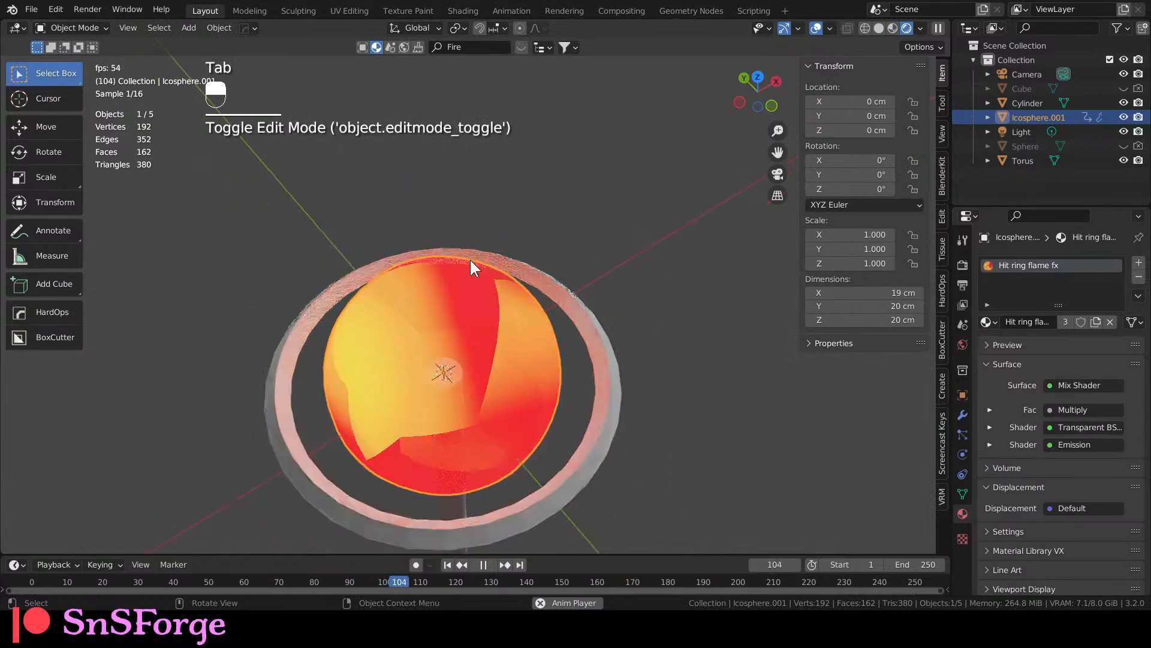
click(962, 415)
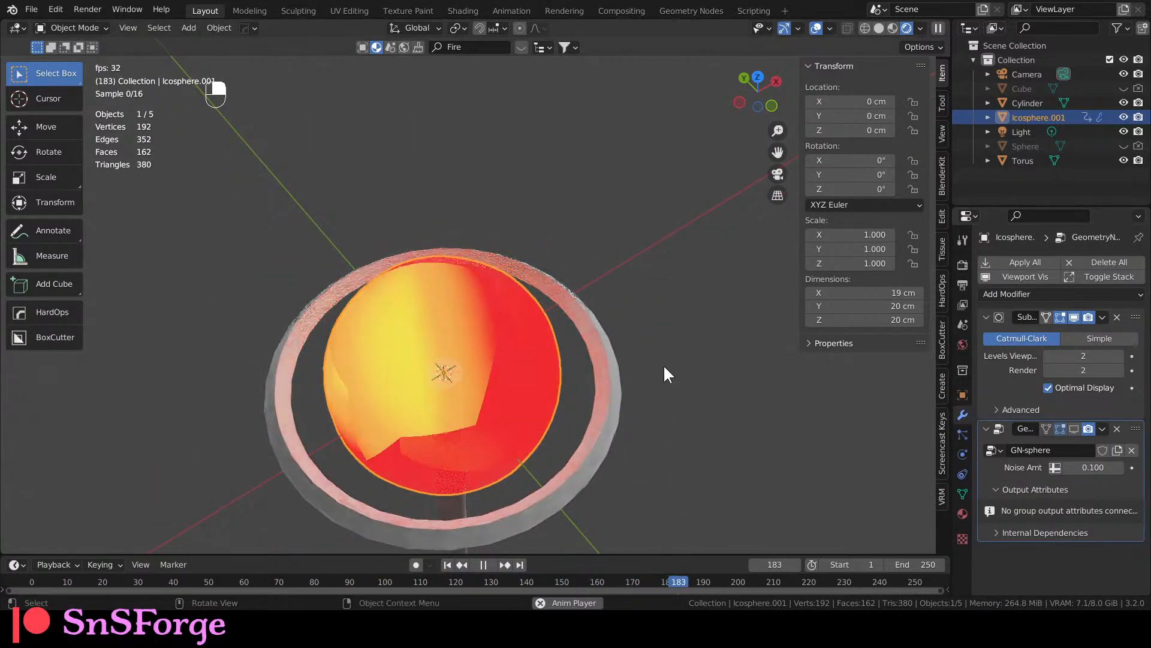
middle_drag(509, 406, 491, 387)
middle_drag(484, 358, 467, 328)
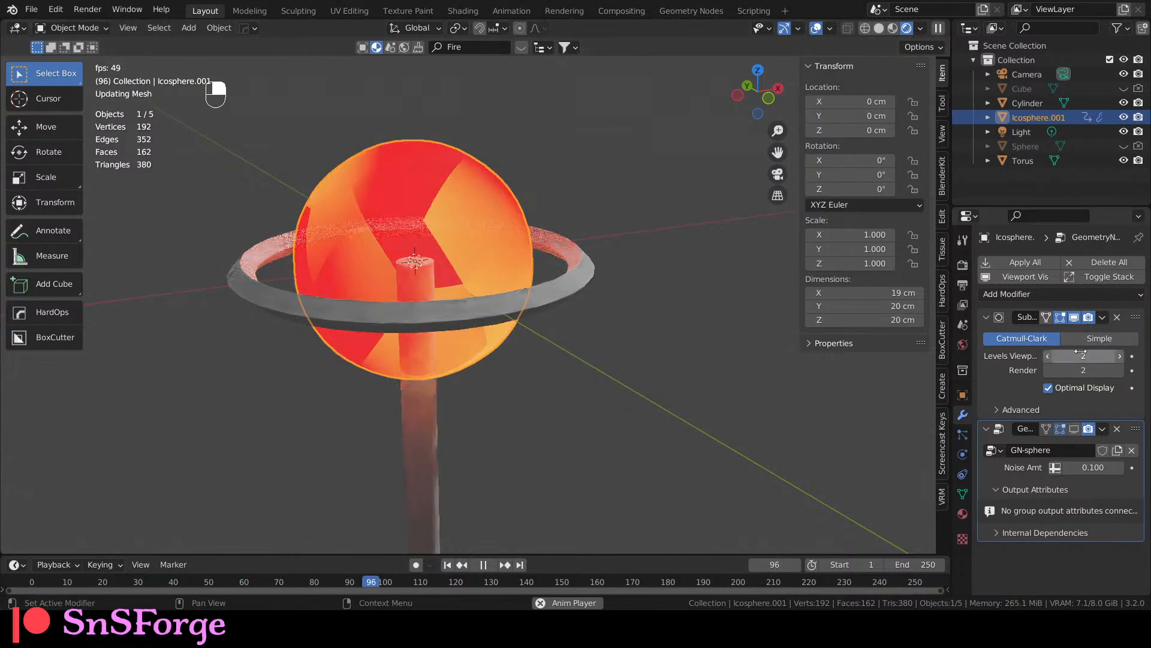
click(1073, 317)
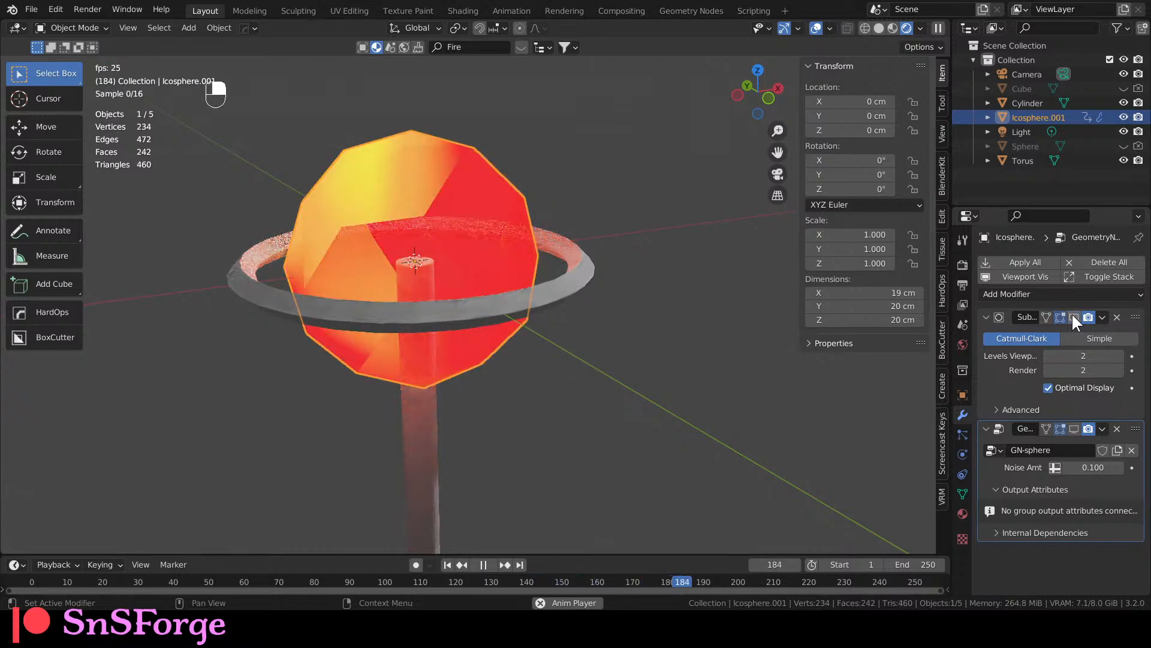
click(1072, 315)
middle_drag(499, 289, 520, 326)
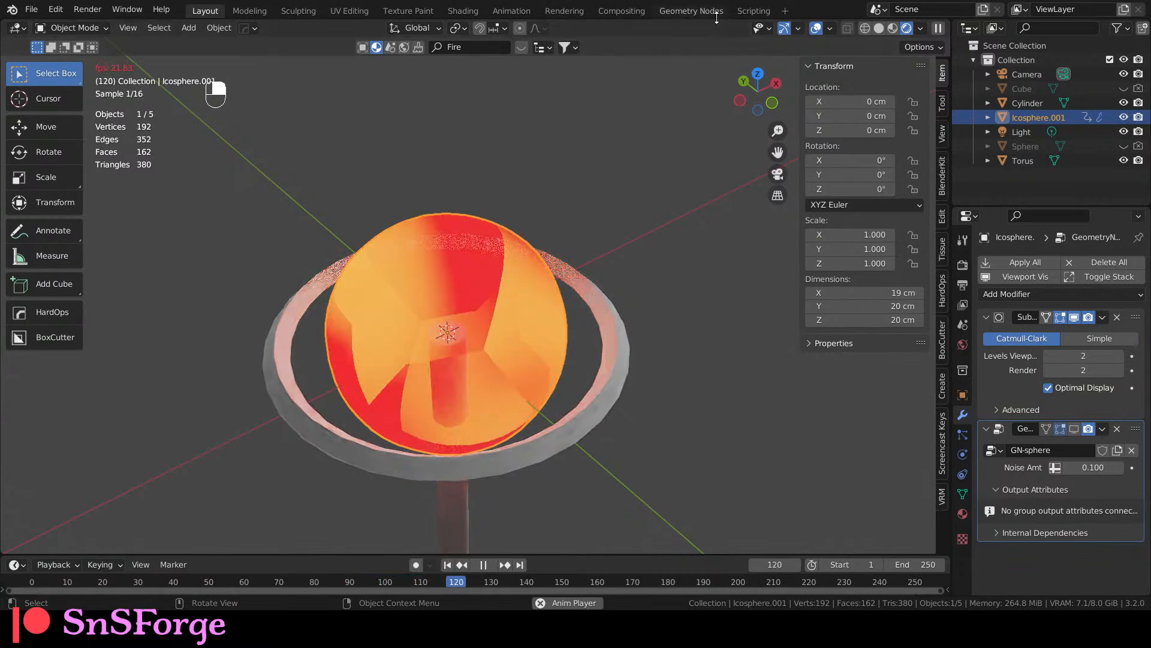
Insert a Subdivide Mesh node between Group Input and the upper Set Shade Smooth node in GN-sphere and adjust its level.
key(ctrl+Page_Down)
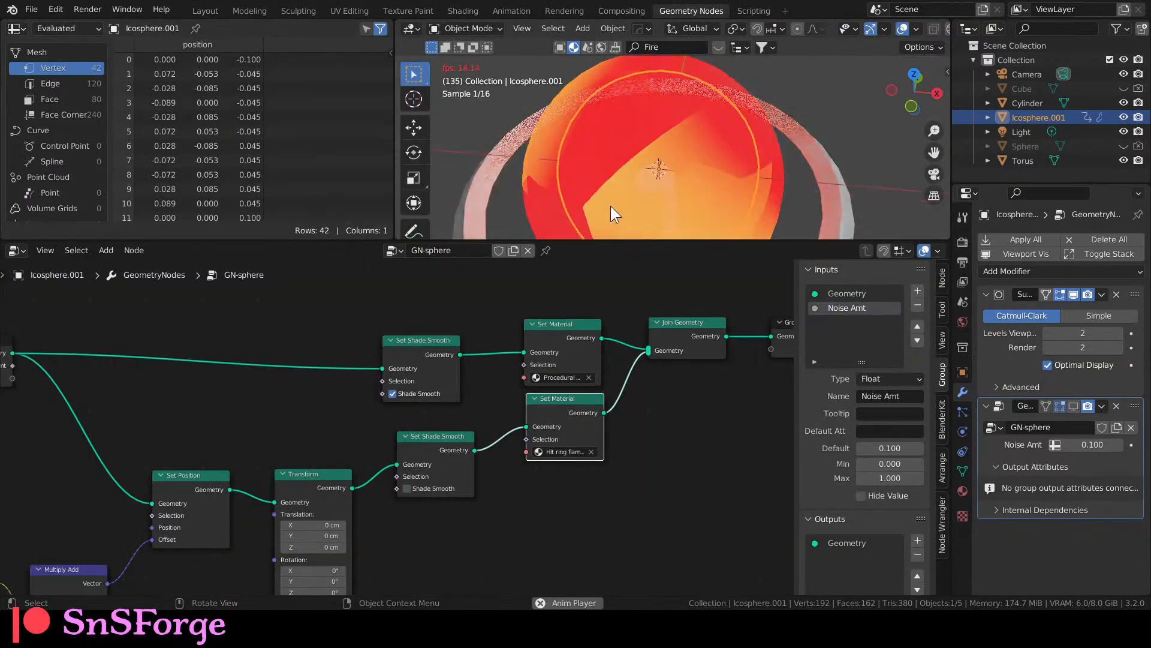
middle_drag(367, 316, 519, 327)
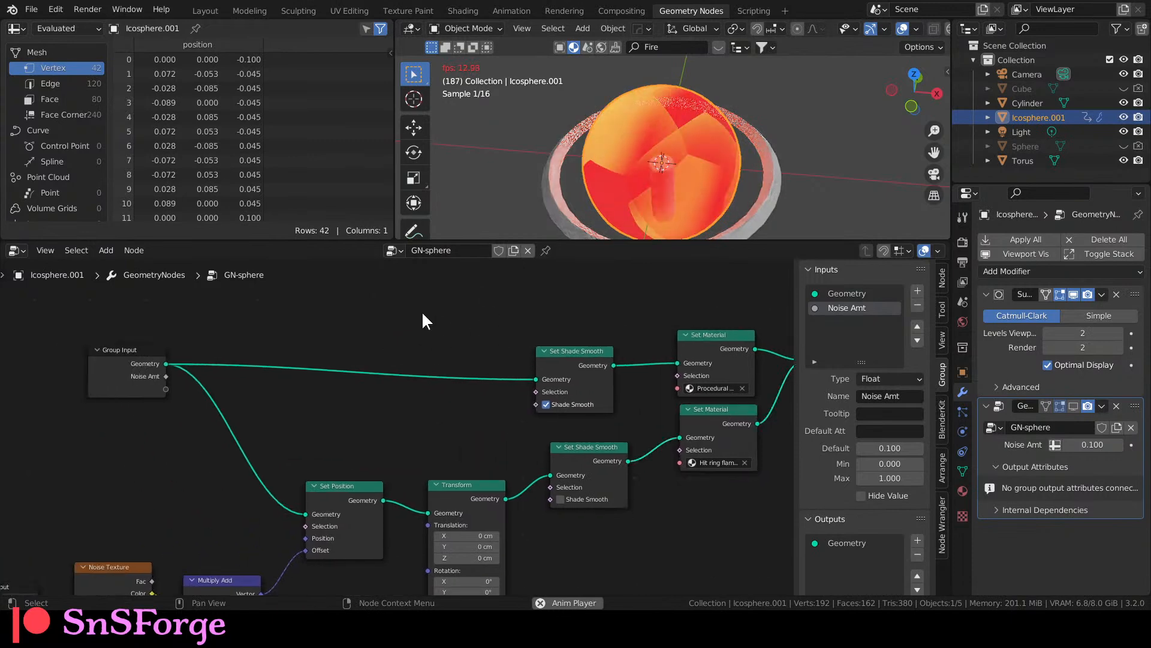
key(shift+a)
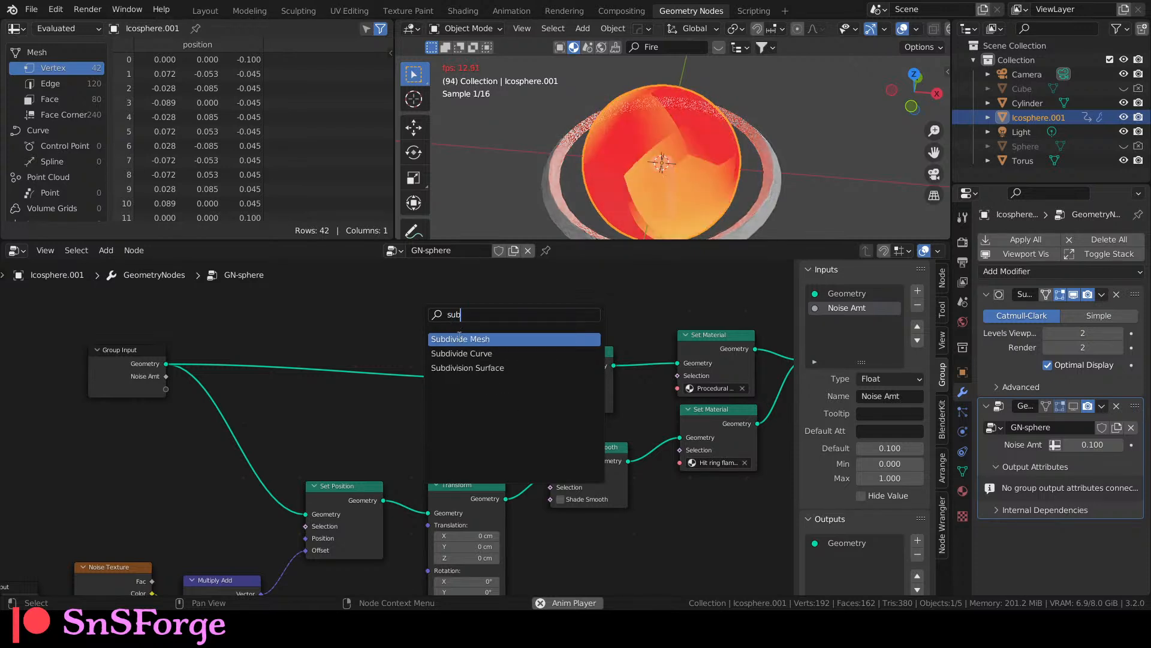
click(462, 340)
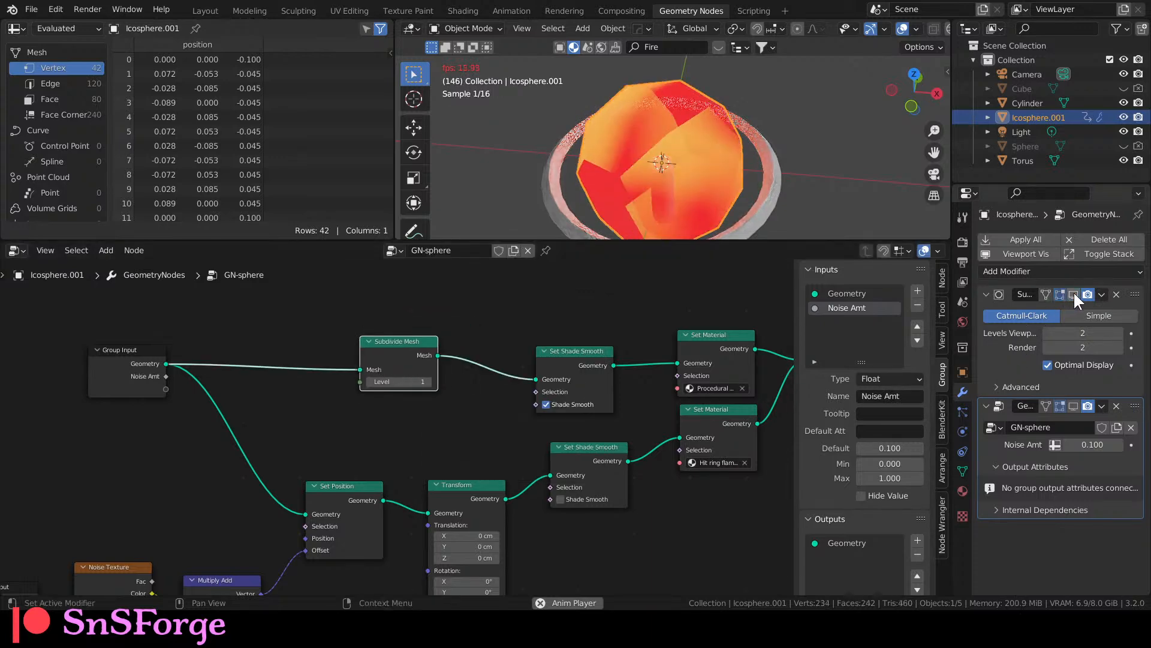
scroll(423, 361, up, 1)
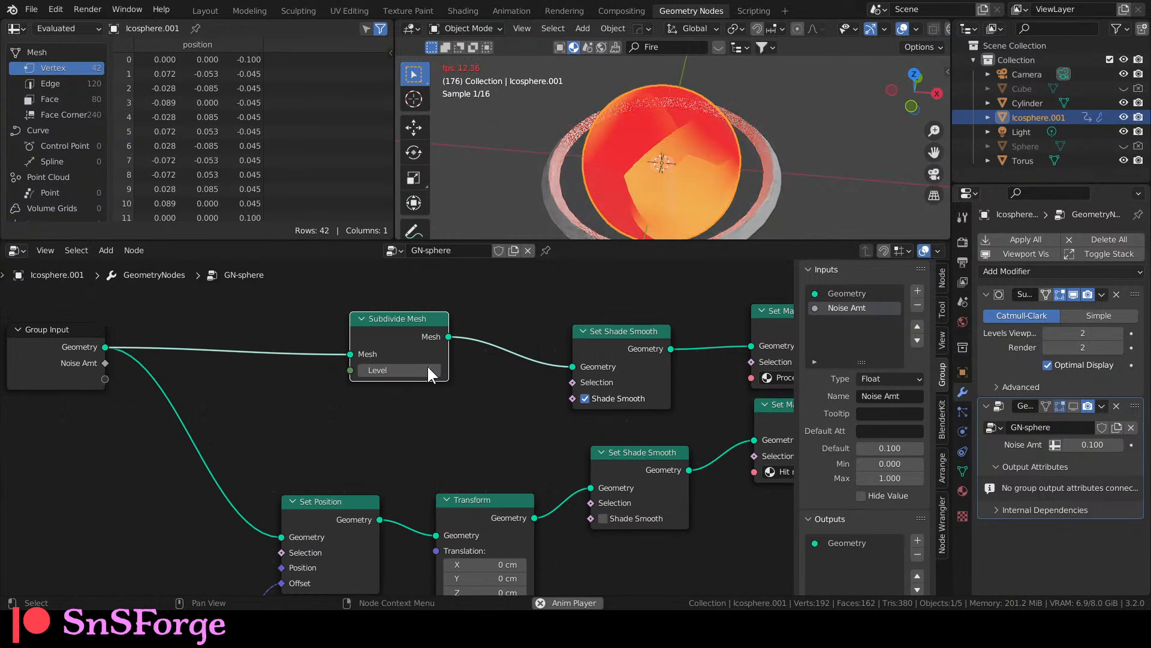
click(438, 370)
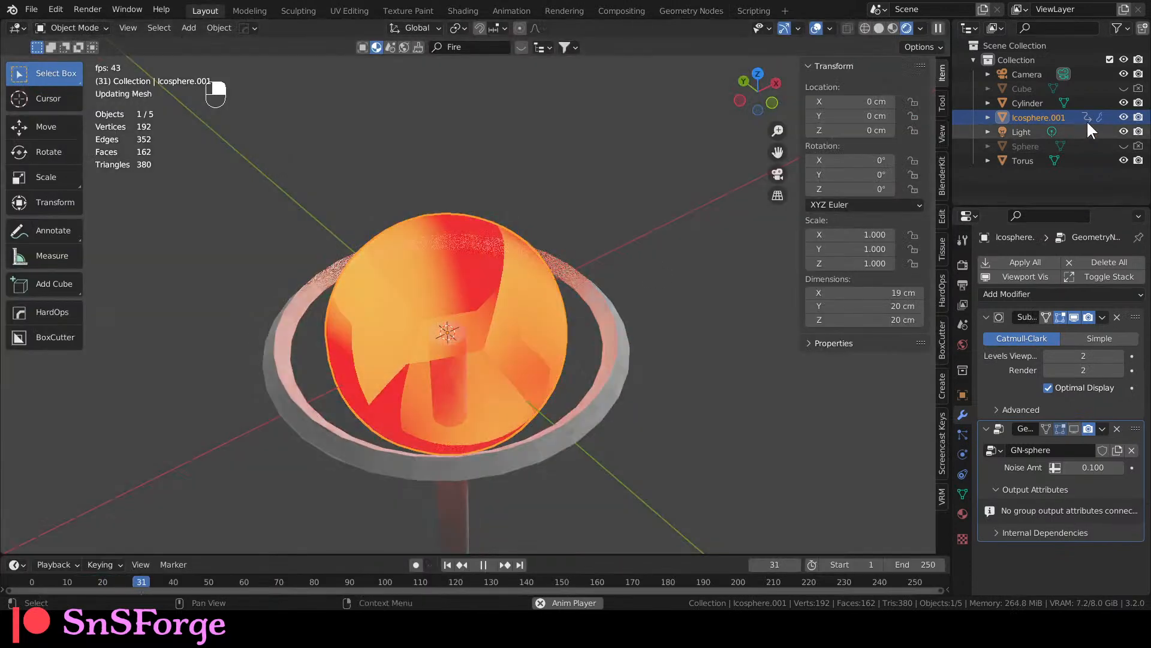
Hide Icosphere.001 and add a new ico sphere at the origin with 5 subdivisions.
click(1124, 118)
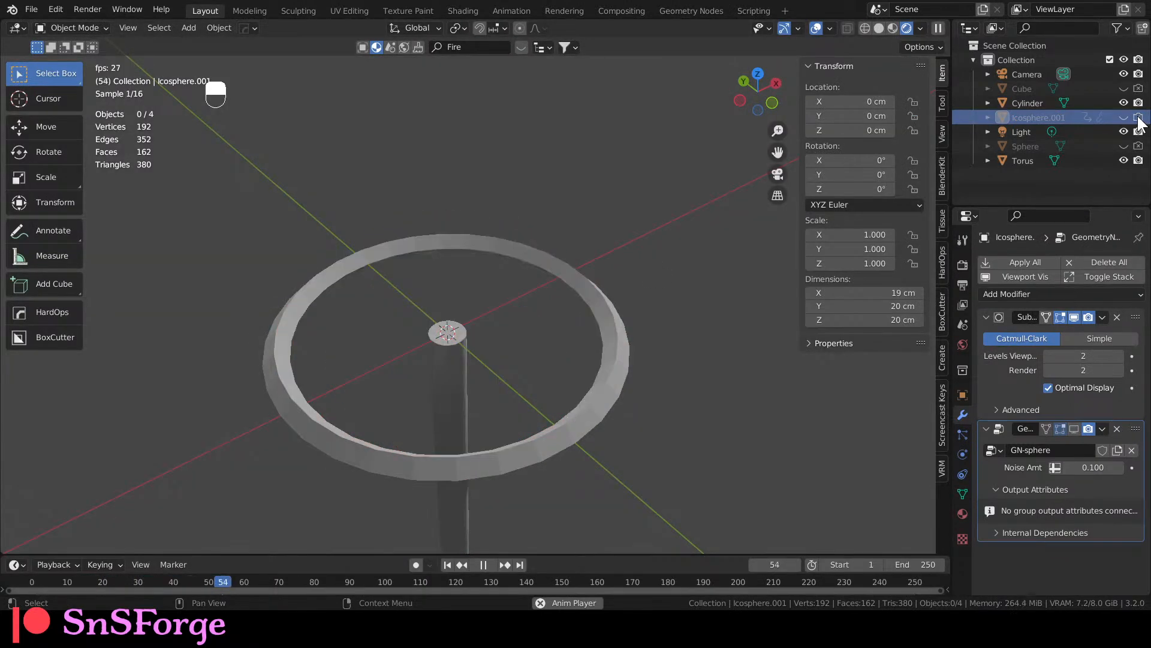
click(189, 28)
mouse_move(198, 43)
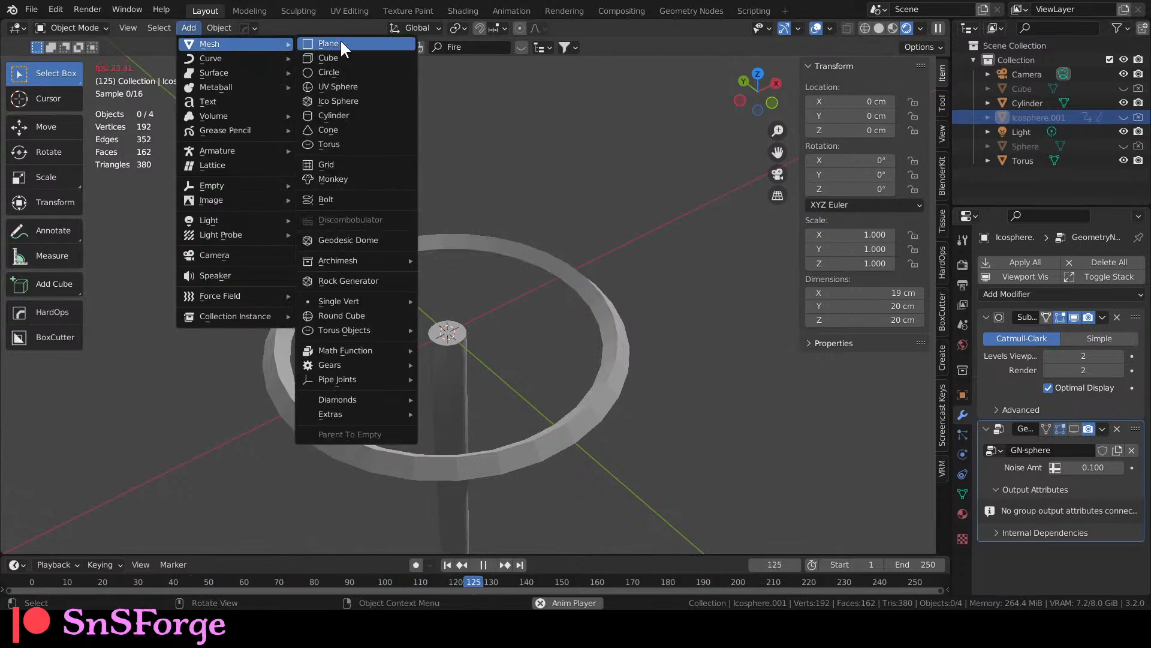
click(363, 100)
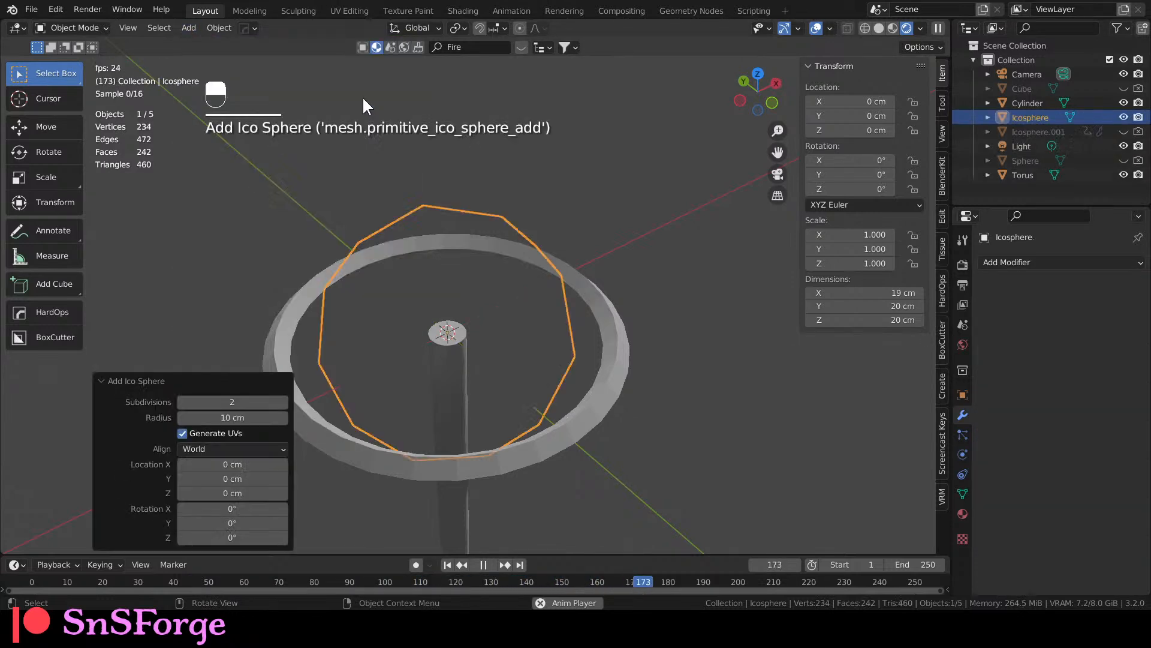
click(284, 399)
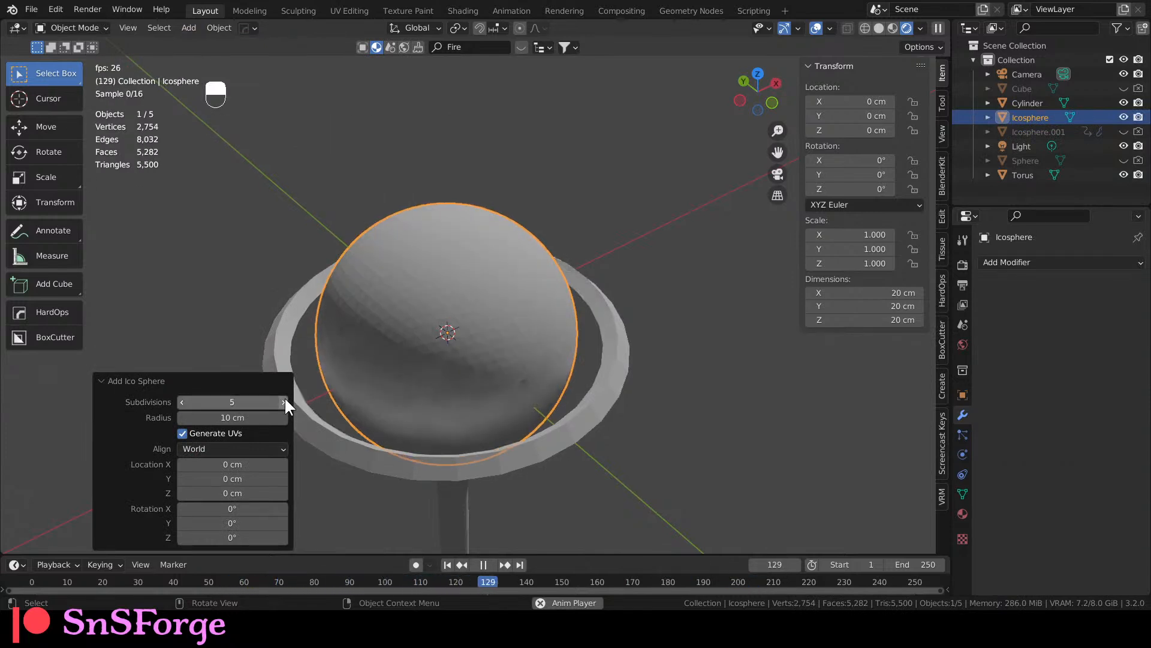
click(639, 217)
click(538, 279)
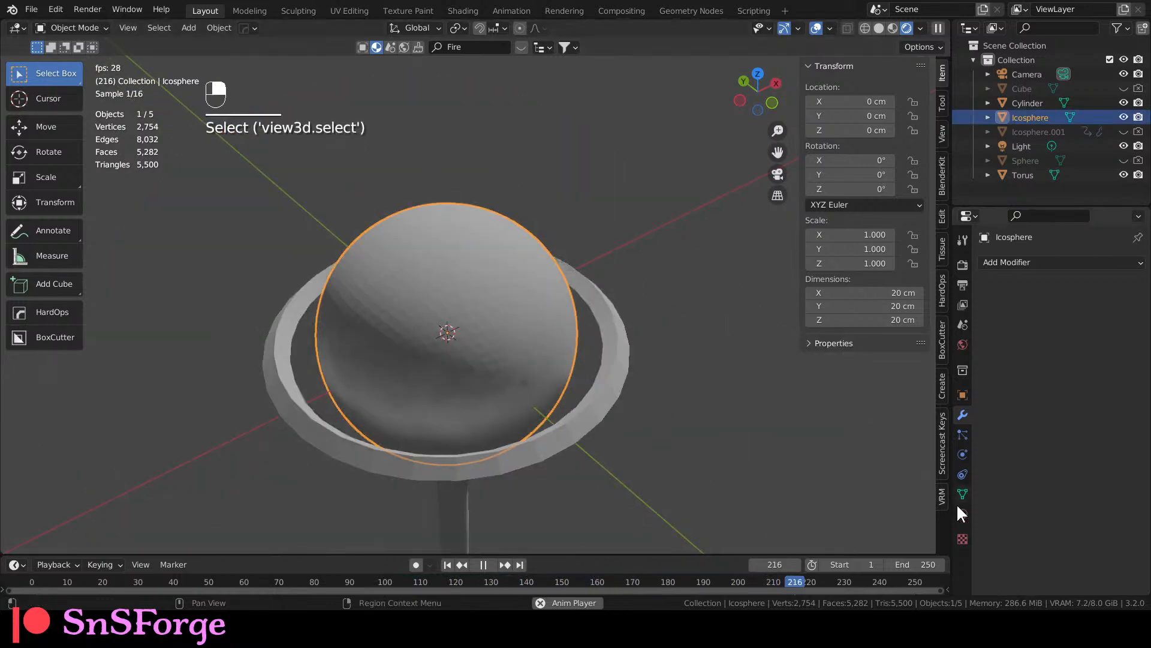
Assign the existing Hit ring flame fx material to the new Icosphere and check the flame pattern up close.
click(989, 323)
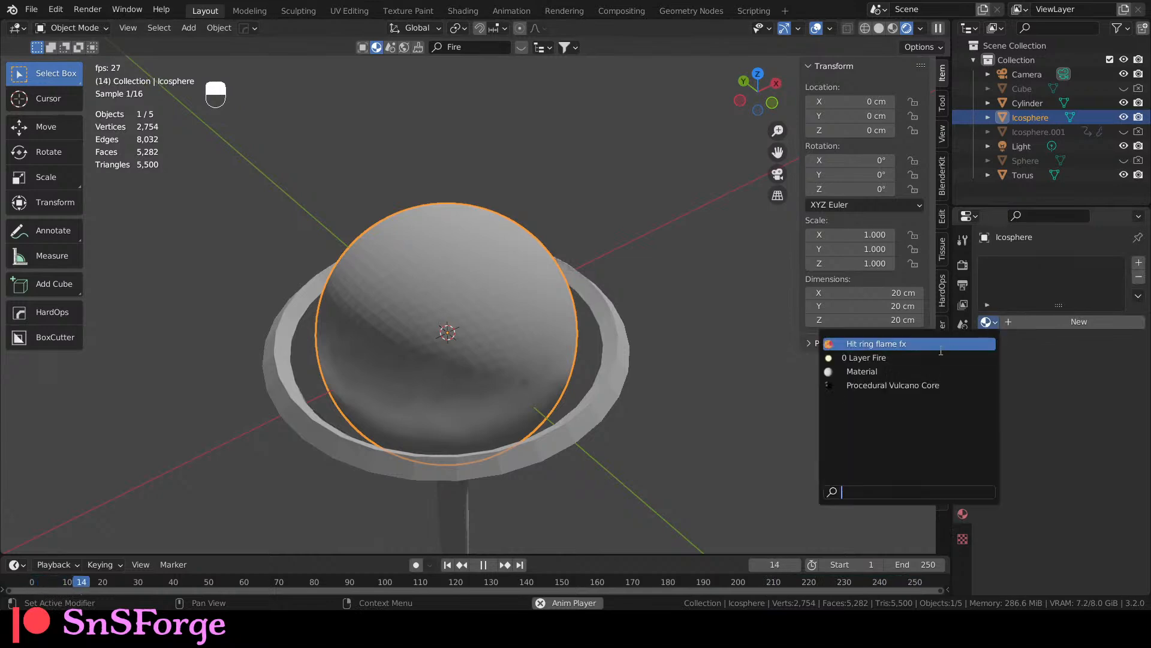
click(936, 342)
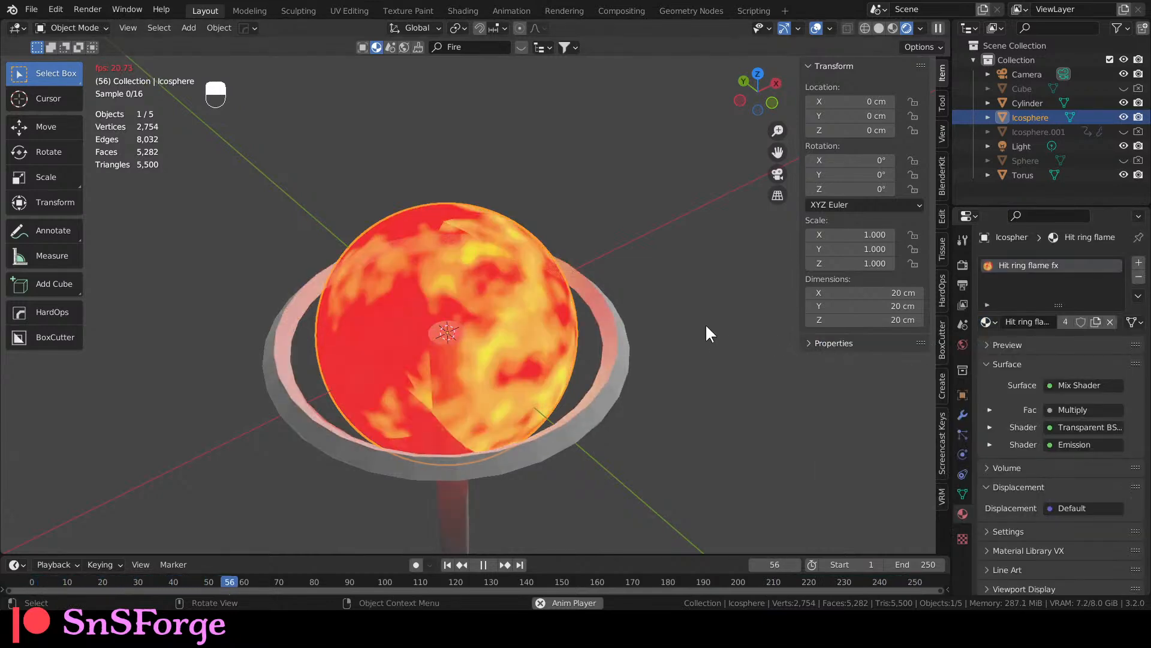
middle_drag(705, 322, 681, 325)
scroll(681, 326, up, 4)
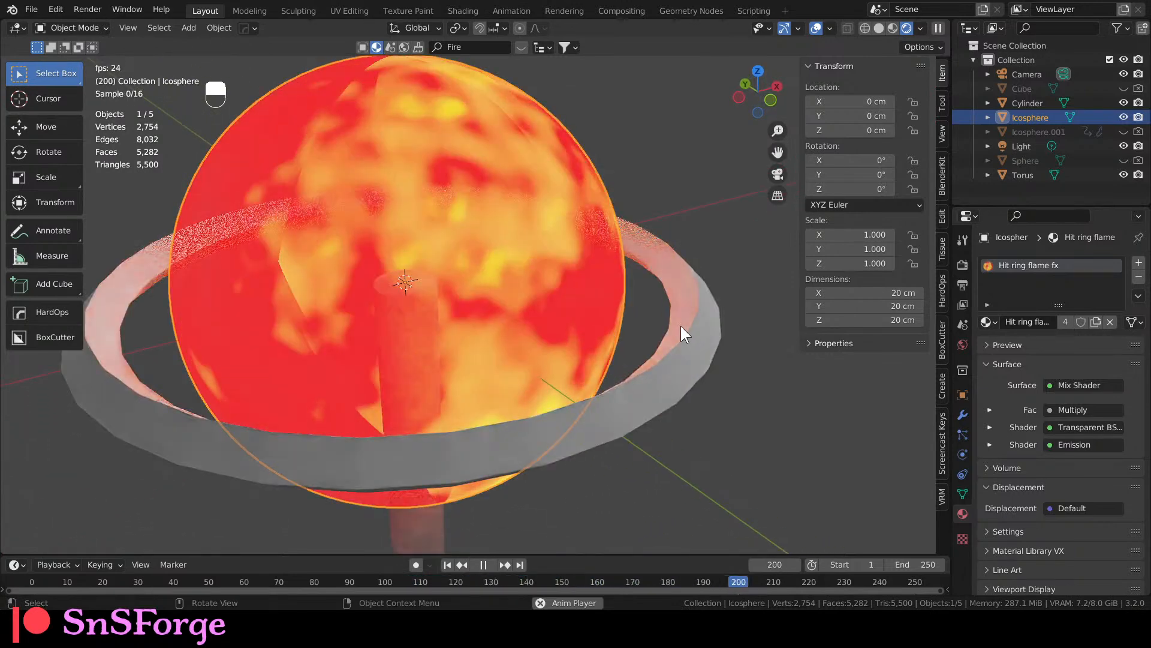
scroll(682, 326, down, 3)
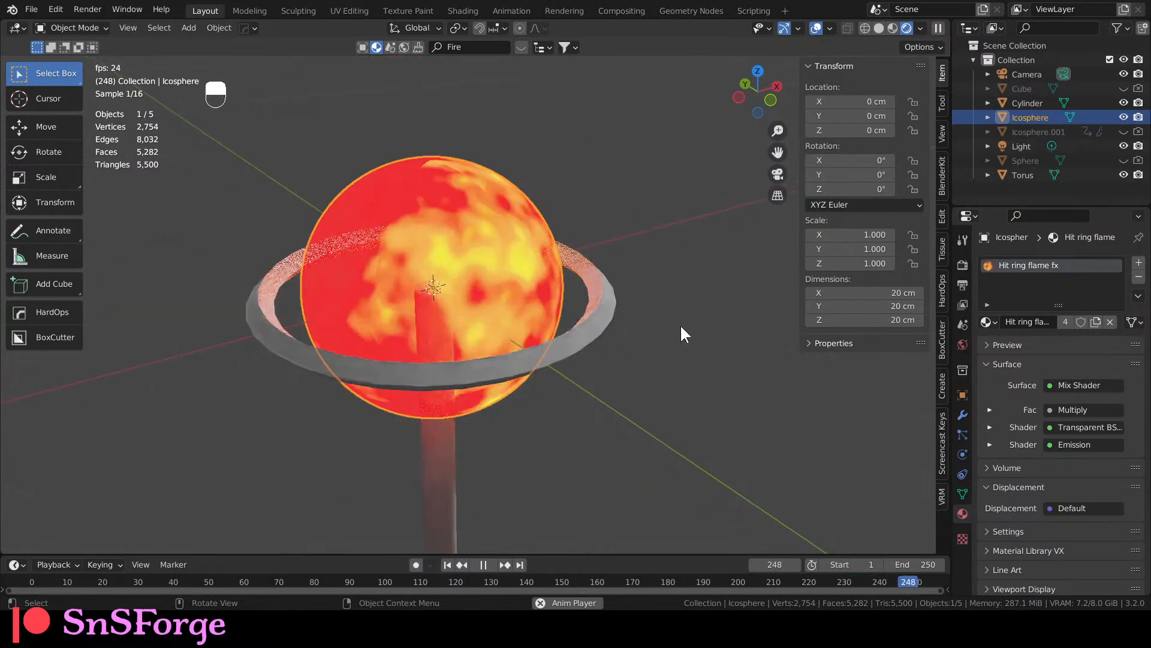
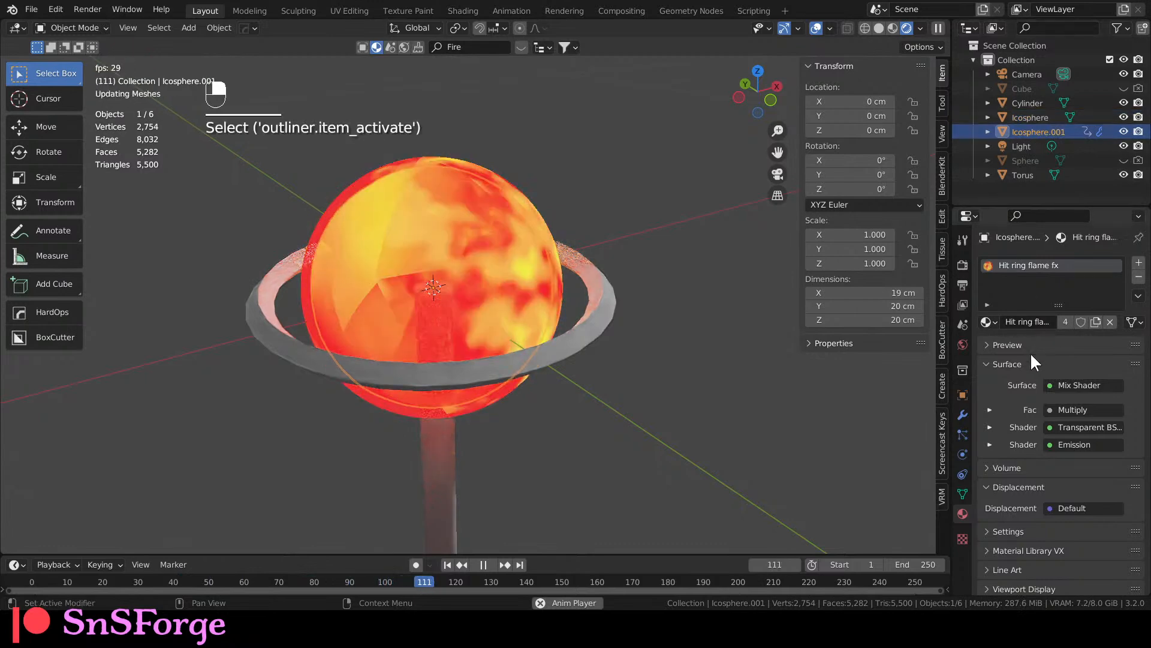
Turn on the viewport display of Icosphere.001's GN-sphere modifier and compare the orb with that object hidden and shown.
click(962, 415)
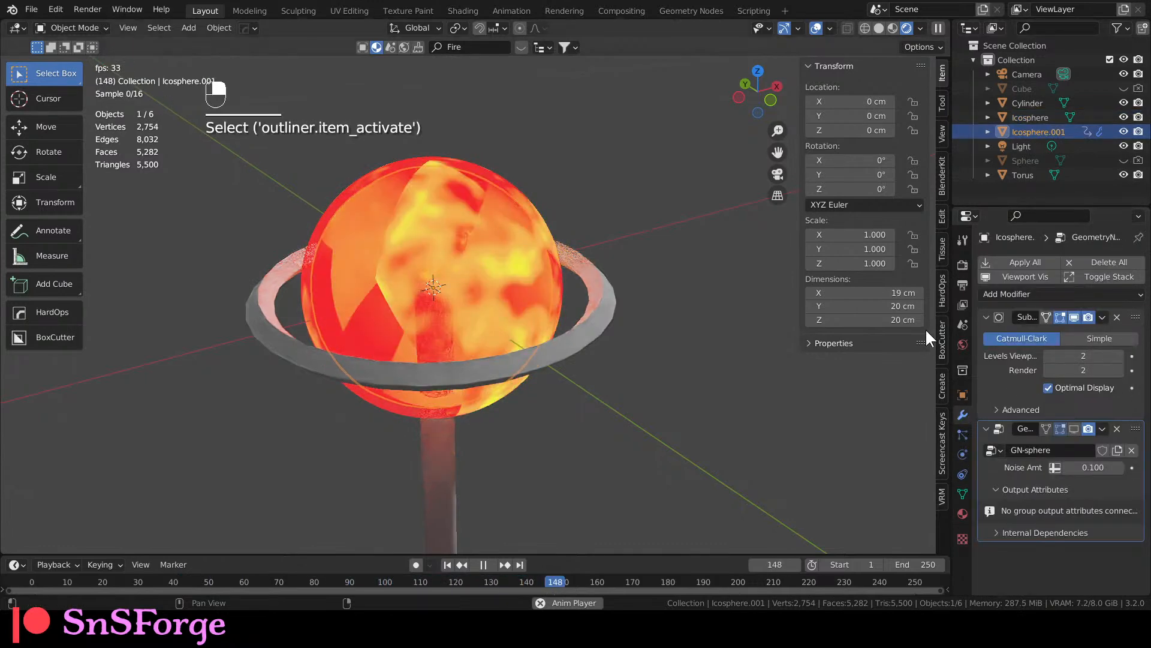
click(1074, 430)
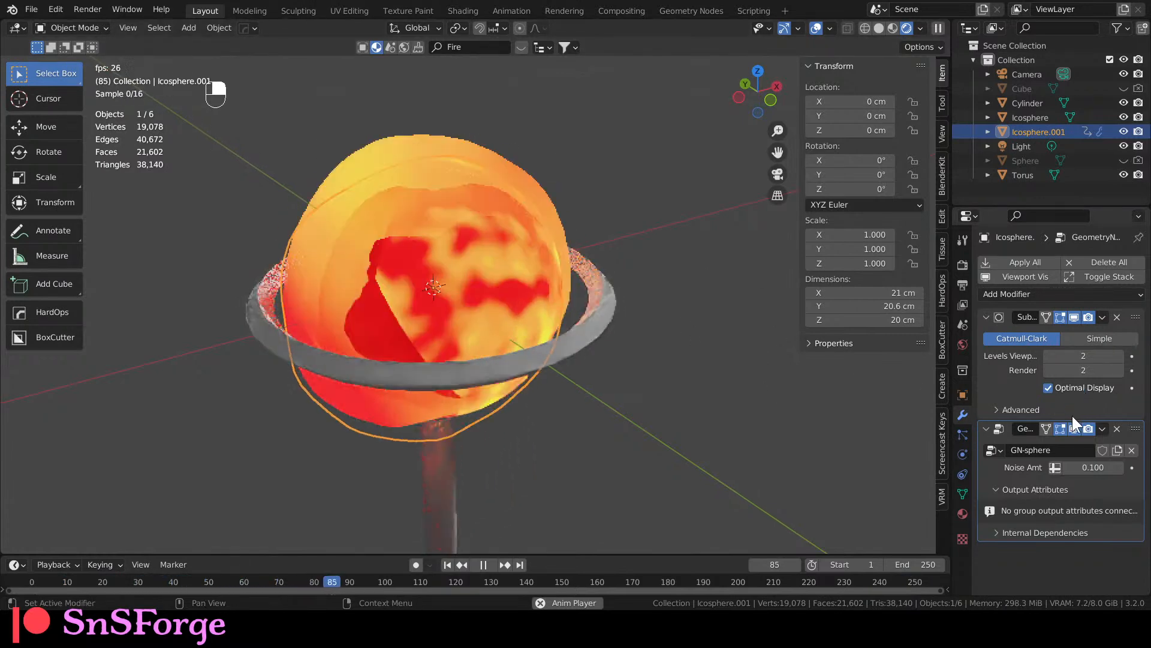
click(1123, 132)
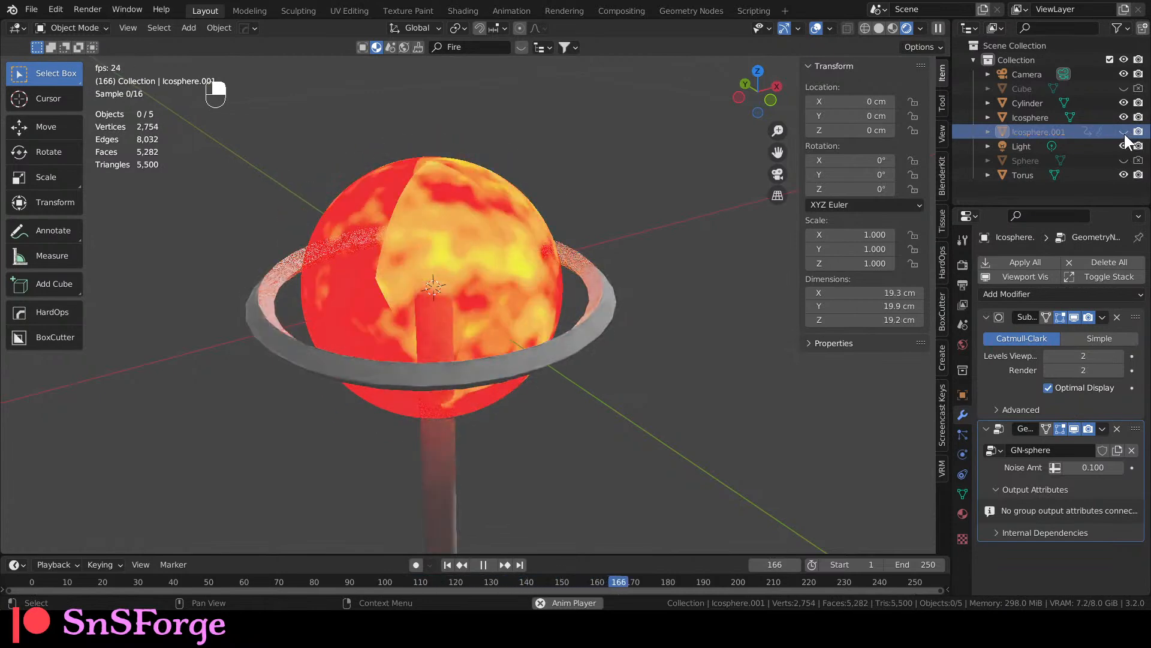
click(1124, 131)
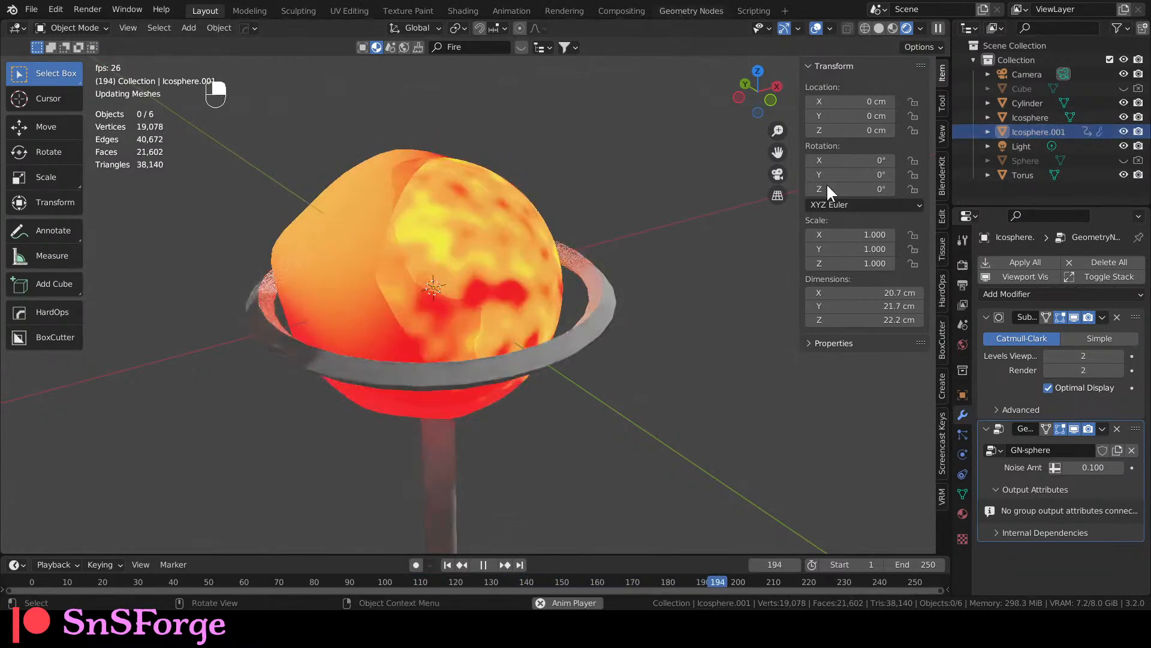
Check the noise nodes in GN-sphere and set the modifier's Noise Amt on Icosphere.001 to 0.05.
click(692, 11)
scroll(498, 406, up, 4)
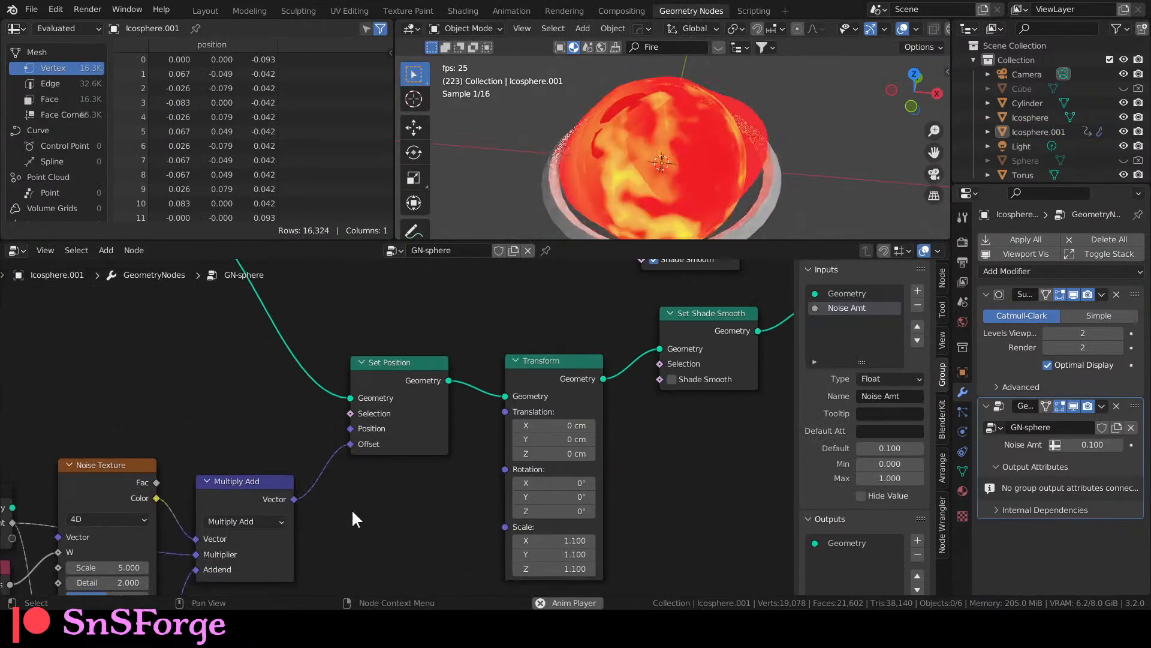
middle_drag(353, 499, 632, 335)
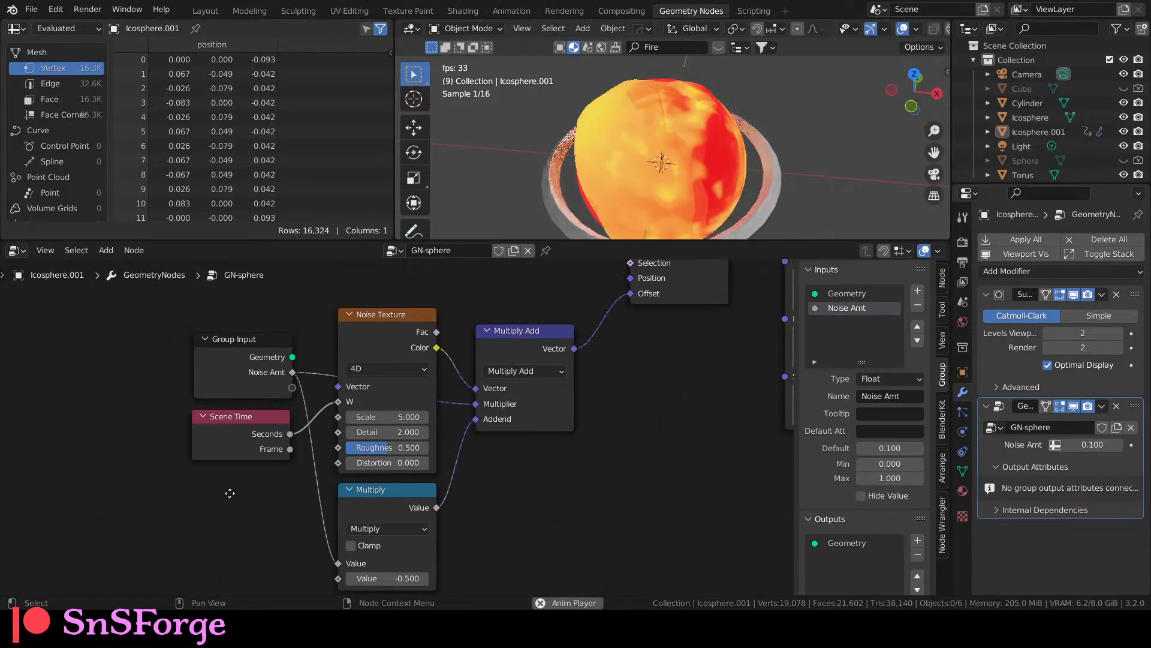
mouse_move(231, 476)
middle_down()
mouse_move(232, 465)
mouse_move(223, 474)
middle_up()
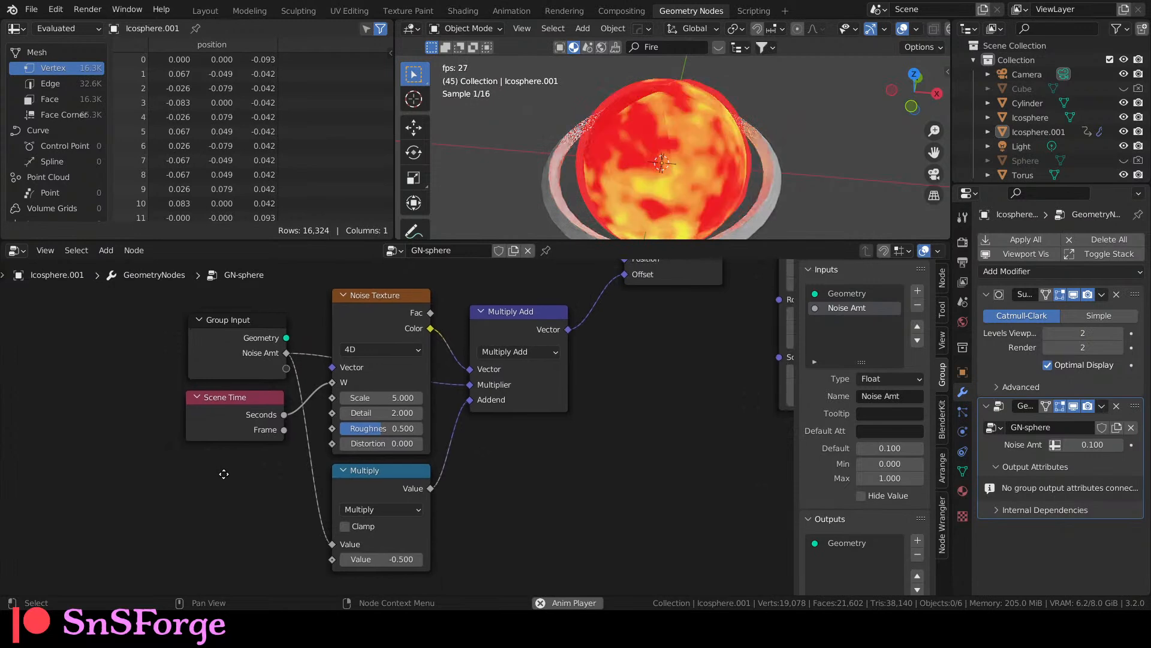
click(205, 10)
click(1076, 467)
key(BackSpace)
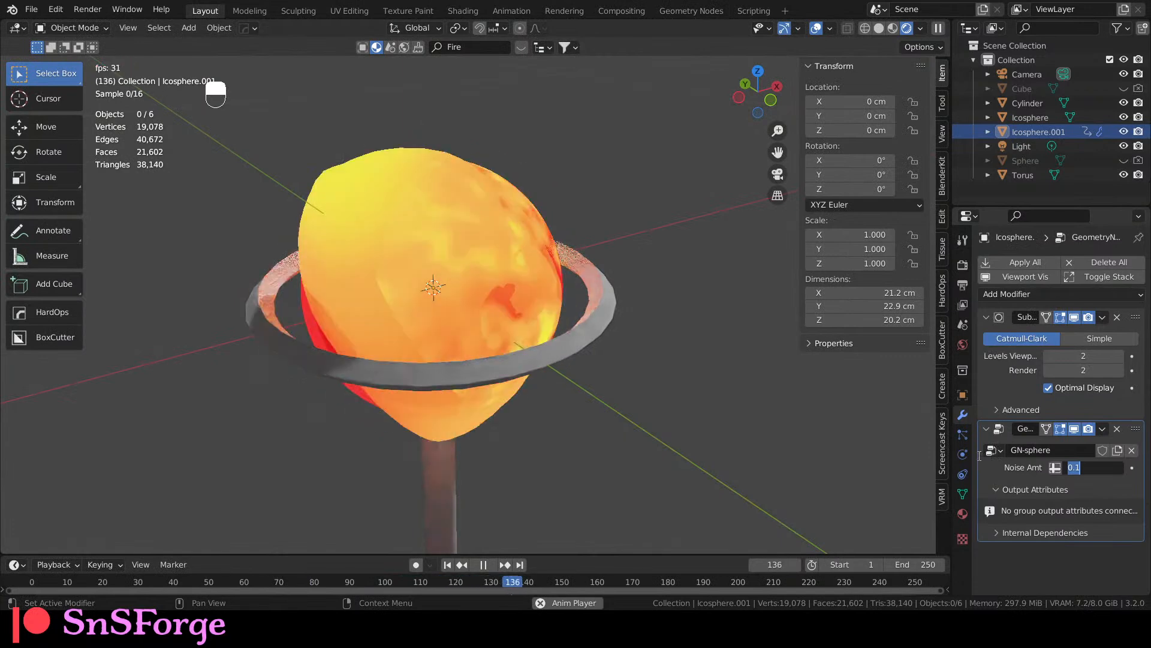
text(0.05)
key(Return)
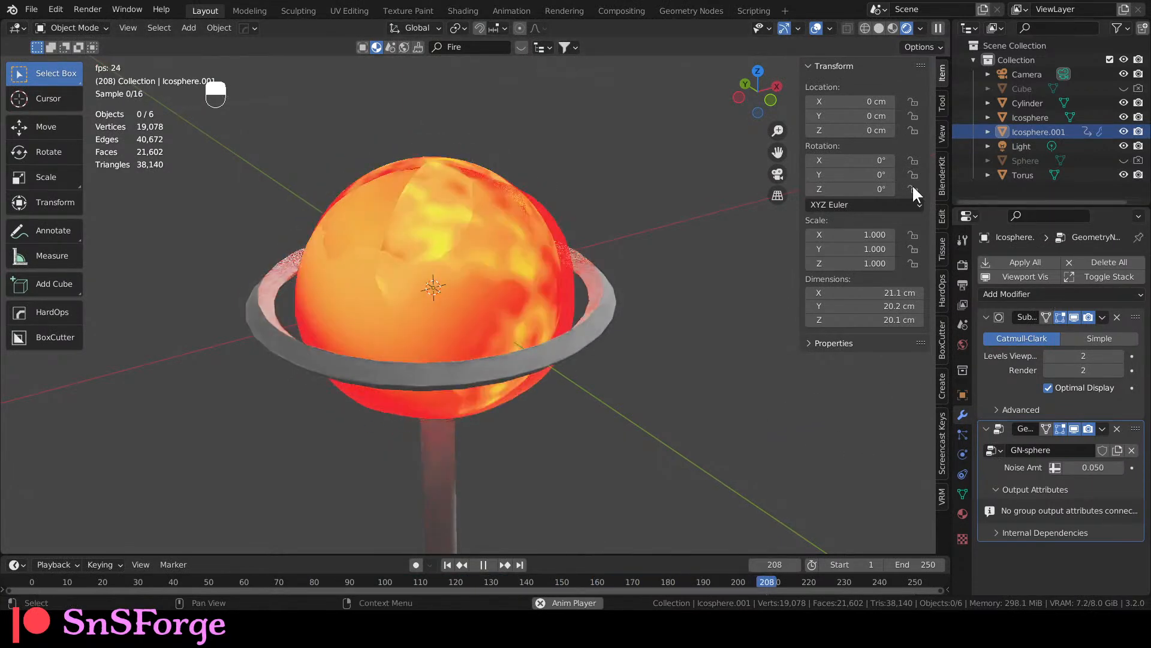
Compare the orb with Icosphere.001 hidden and shown, and set its GN-sphere Noise Amt to 0.005.
click(1123, 132)
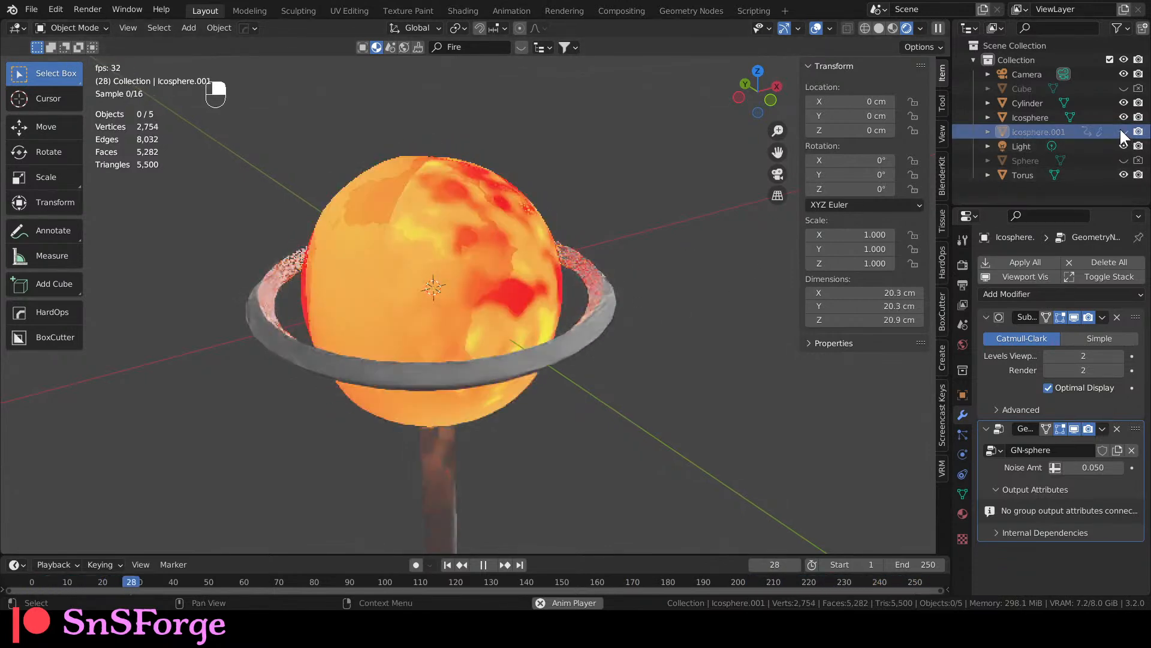
middle_drag(667, 279, 674, 312)
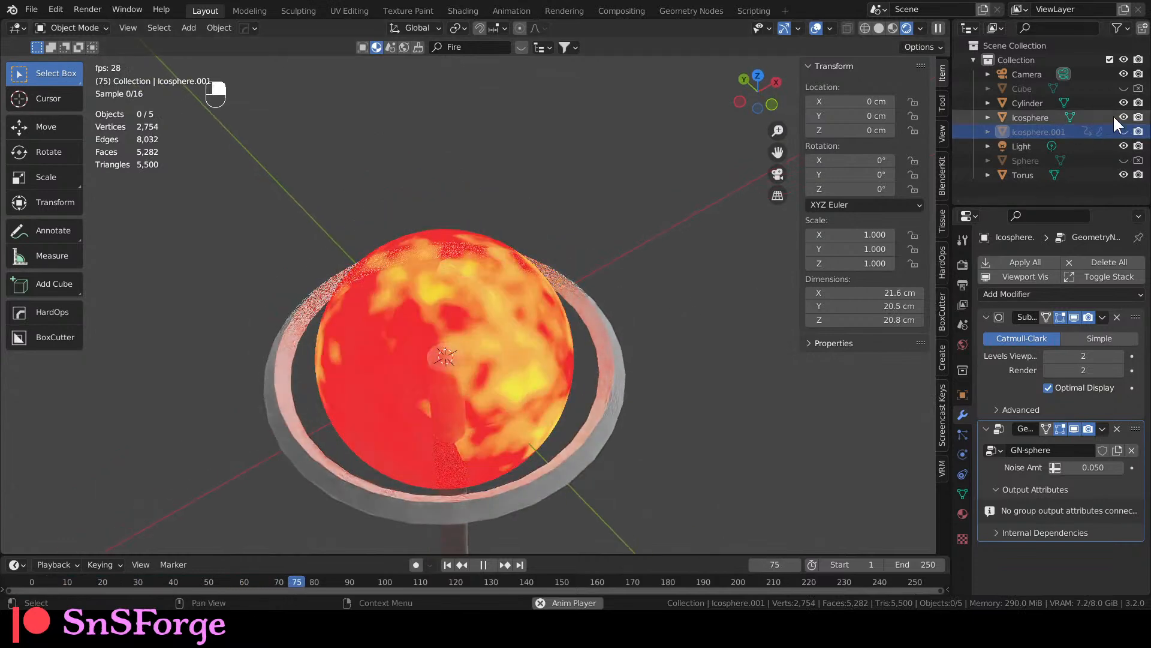
click(1123, 131)
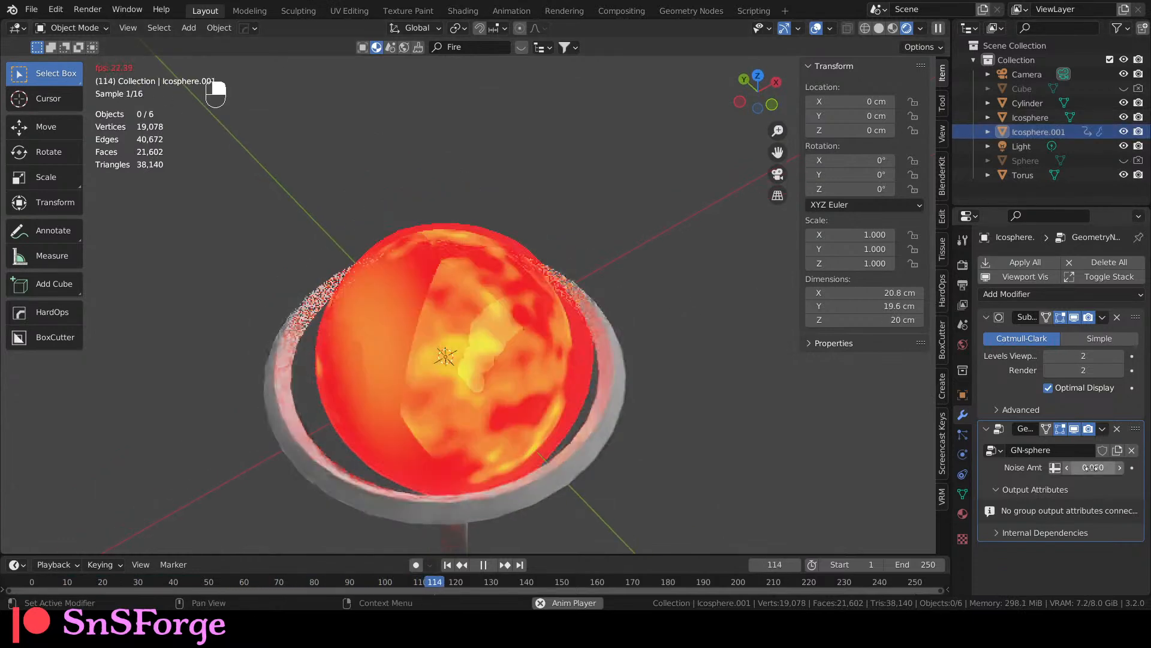
text(.00)
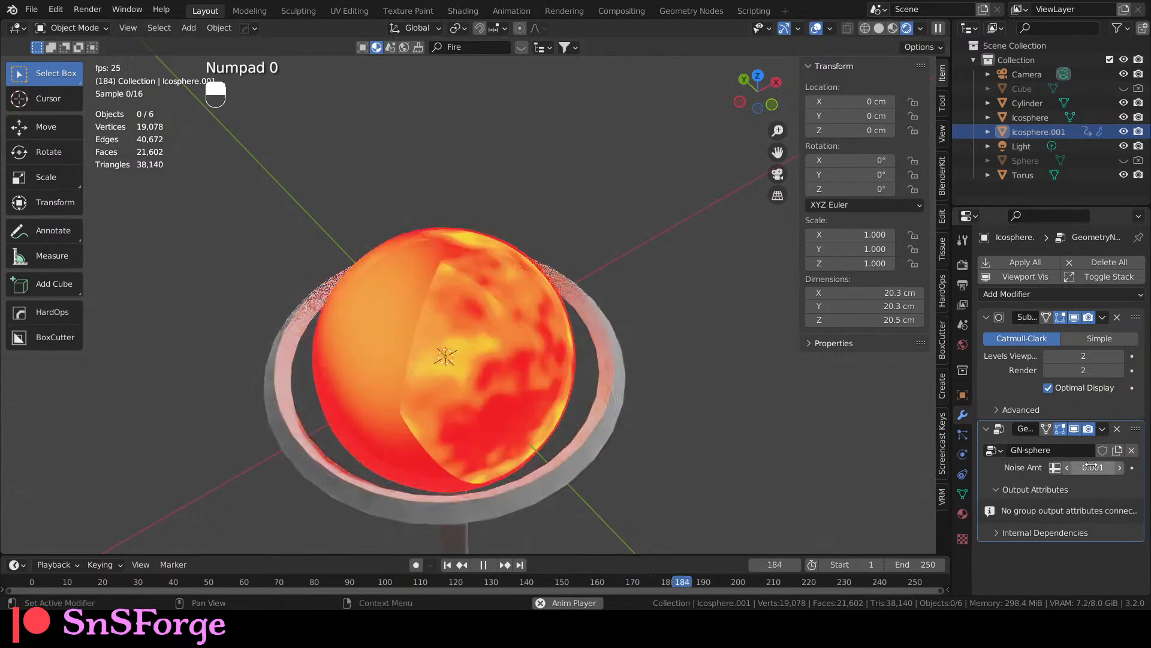
key(BackSpace)
text(.005)
key(Return)
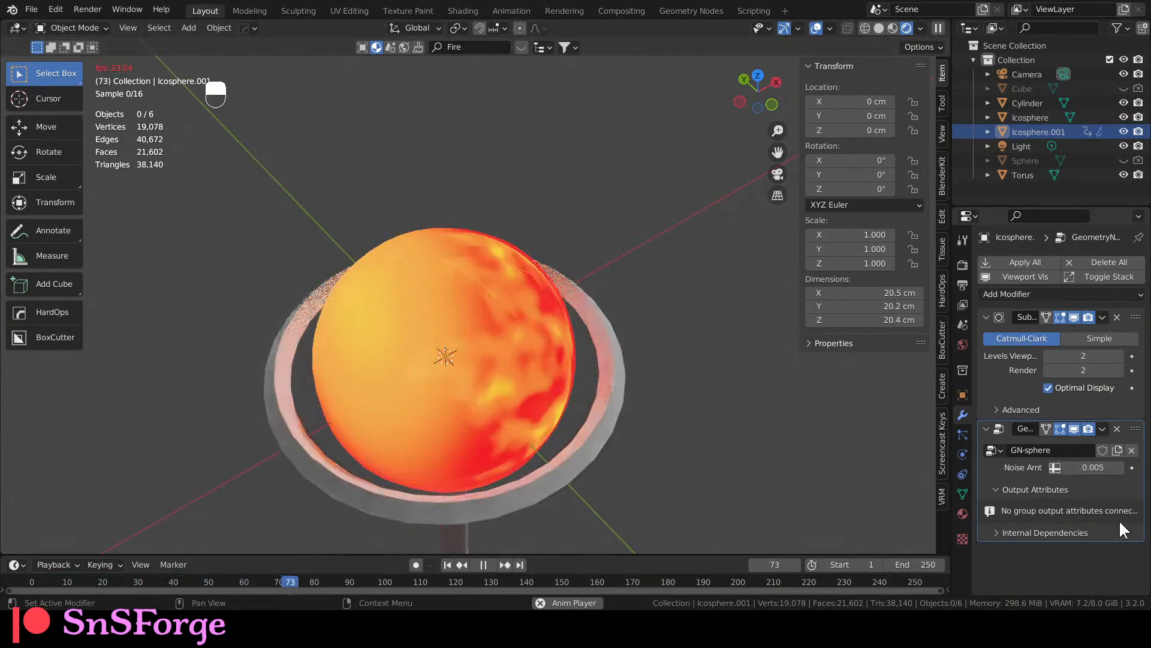
Set the GN-sphere Noise Amt on Icosphere.001 to 0.01, then hide that object and inspect the inner Icosphere's flame seams.
click(1096, 467)
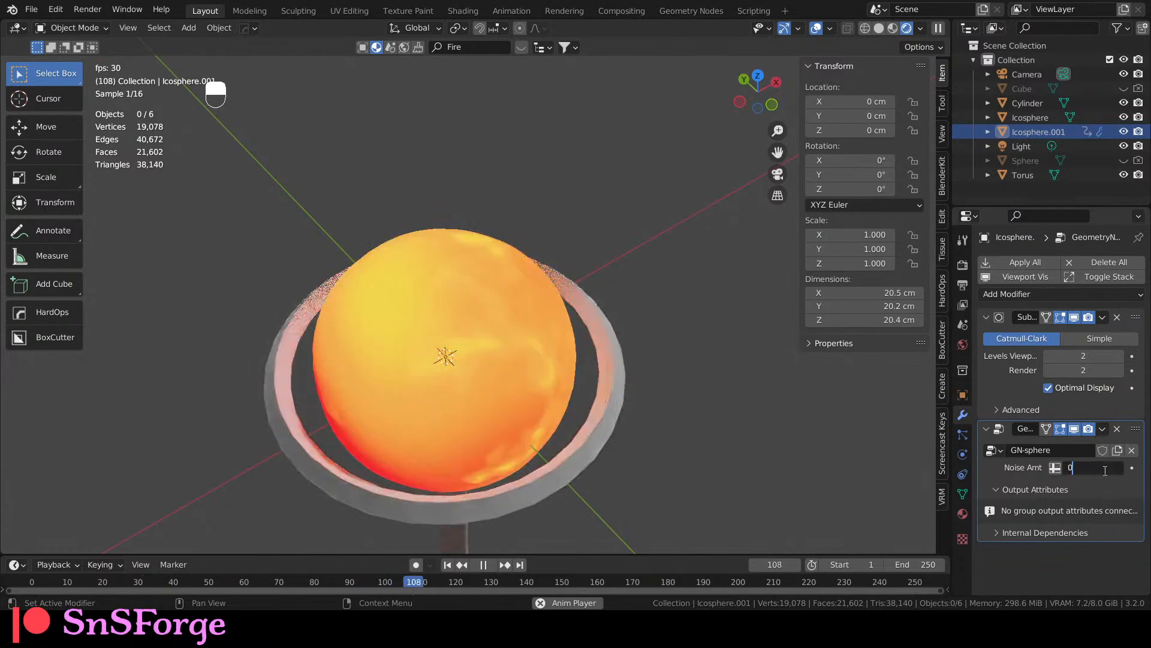
text(0.0)
key(Return)
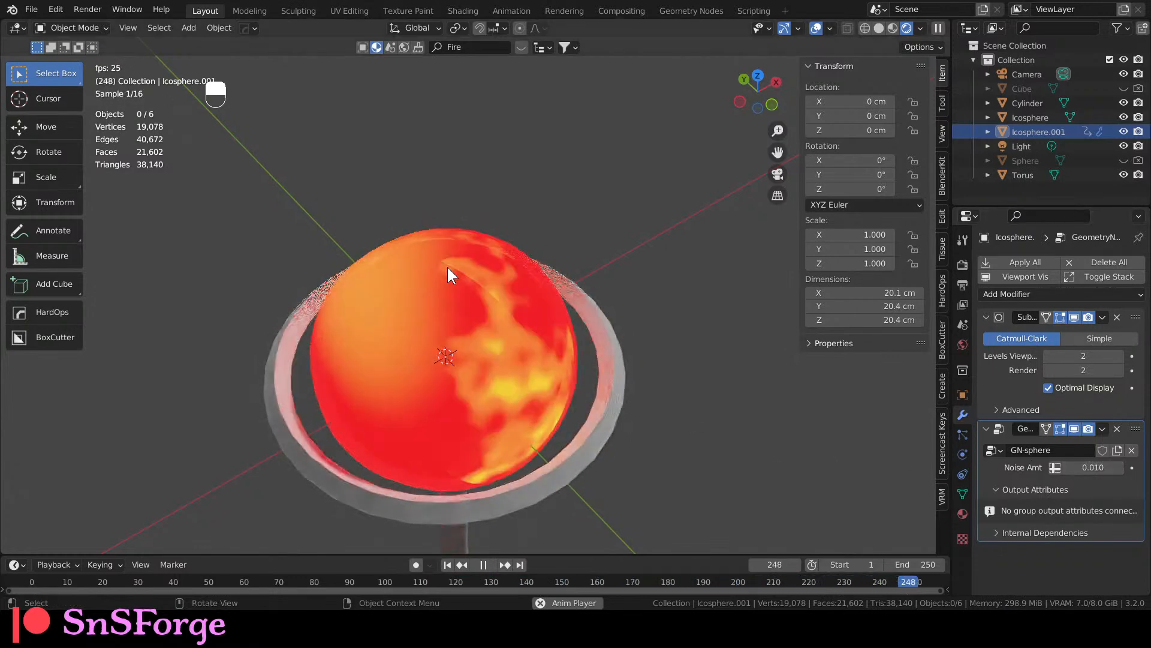
click(1124, 132)
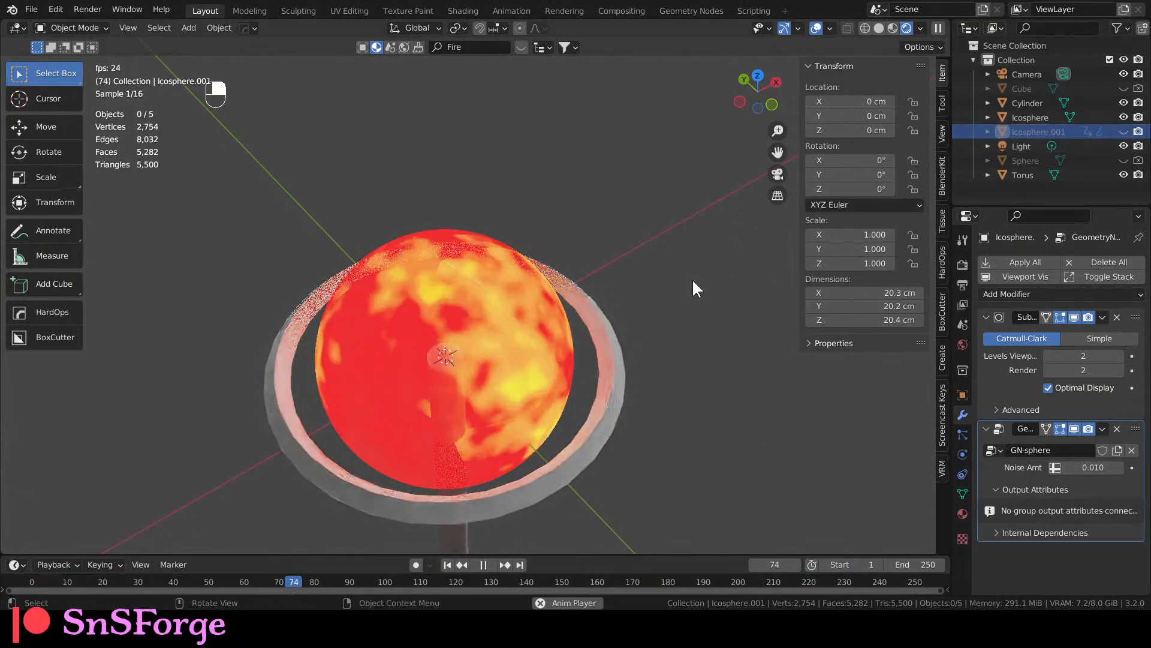
click(1124, 132)
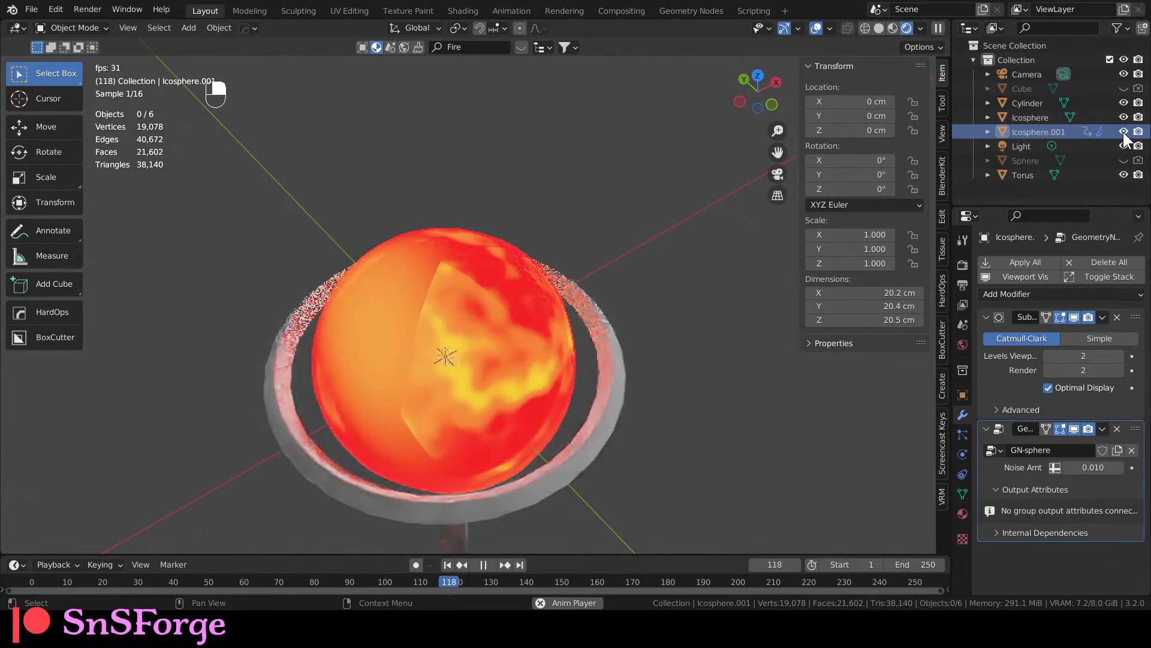
click(1123, 131)
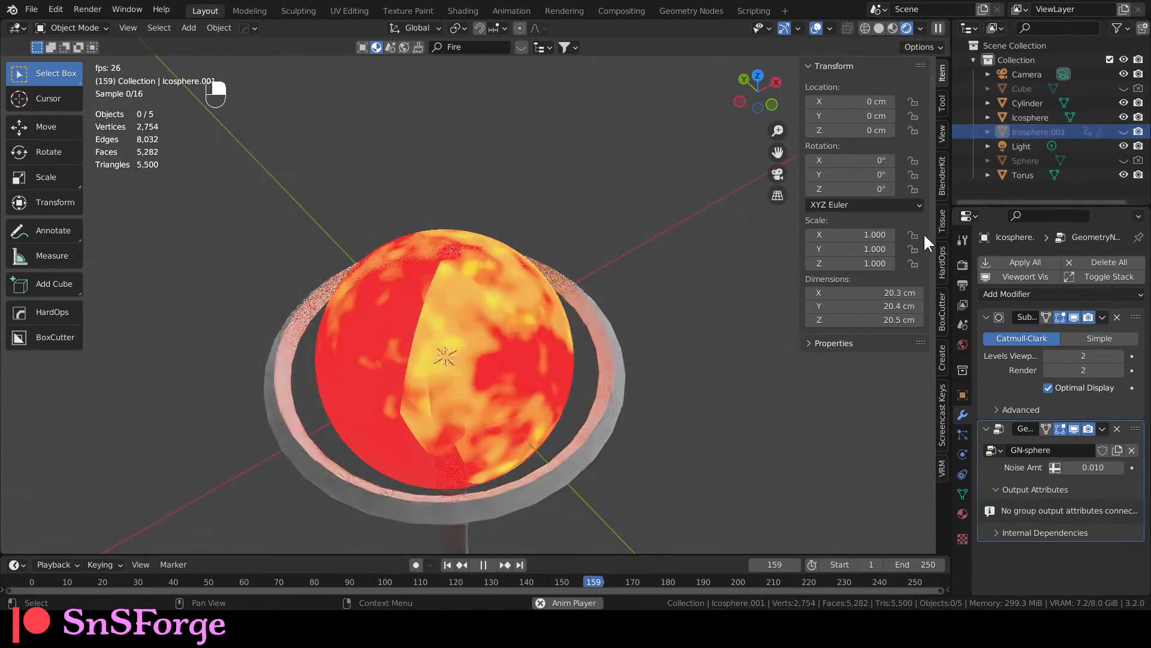
scroll(587, 292, up, 3)
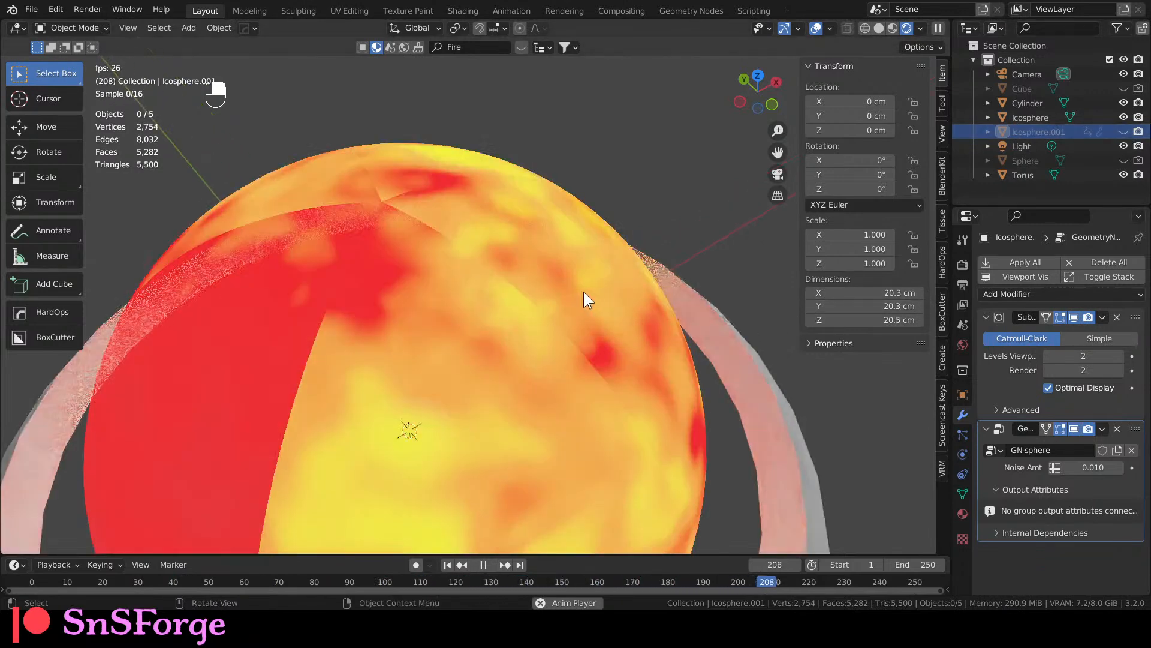
middle_drag(583, 290, 560, 307)
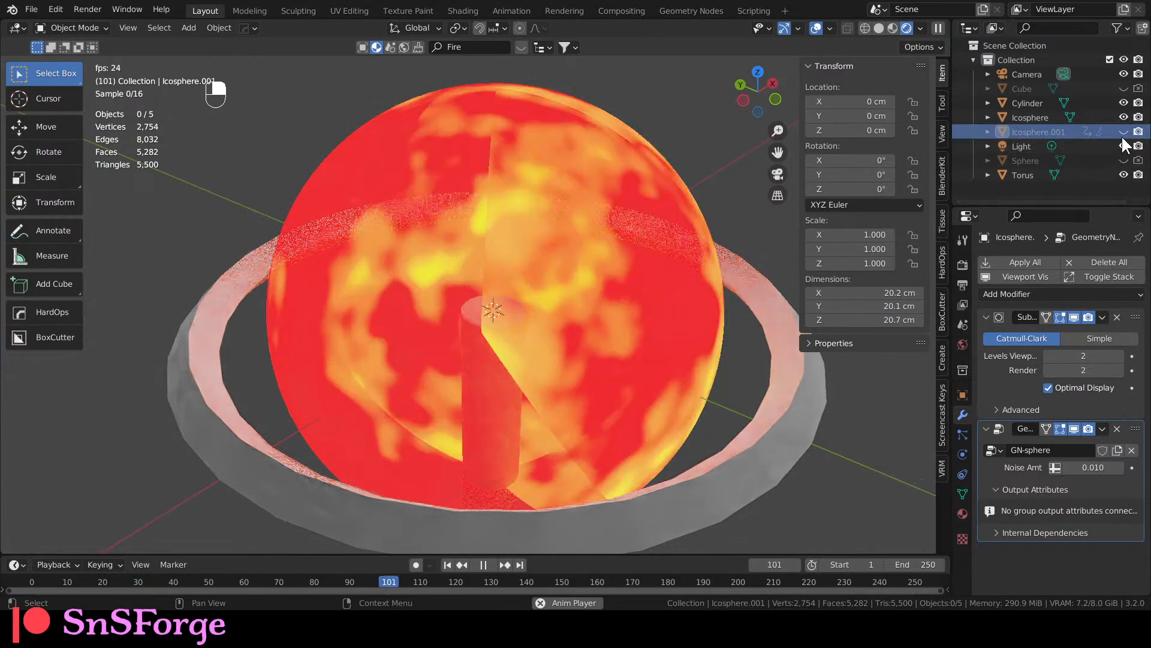
middle_drag(668, 277, 617, 337)
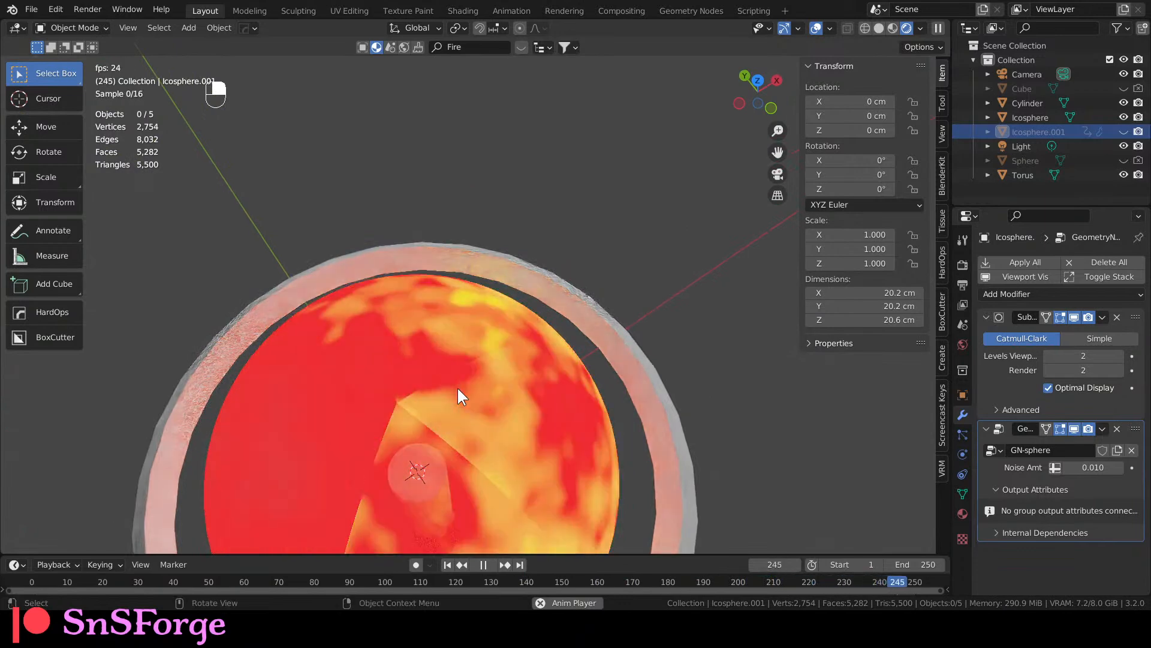
middle_drag(459, 390, 594, 376)
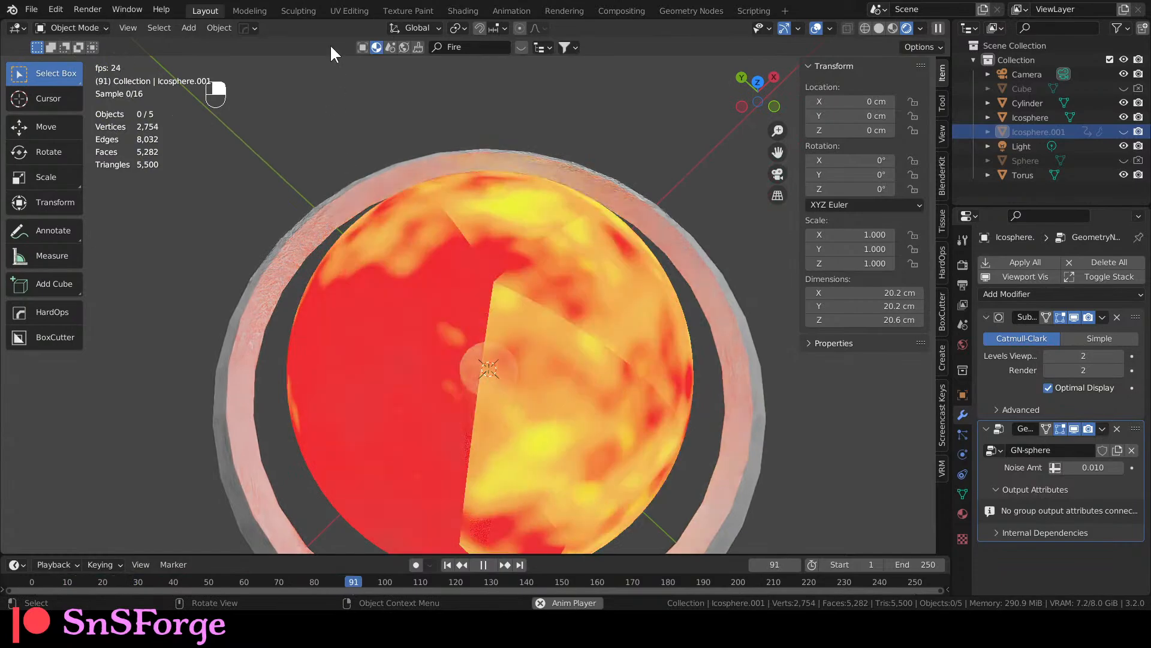
Unwrap the whole inner Icosphere mesh with Smart UV Project at the default settings and check the flame pattern.
click(491, 299)
key(Tab)
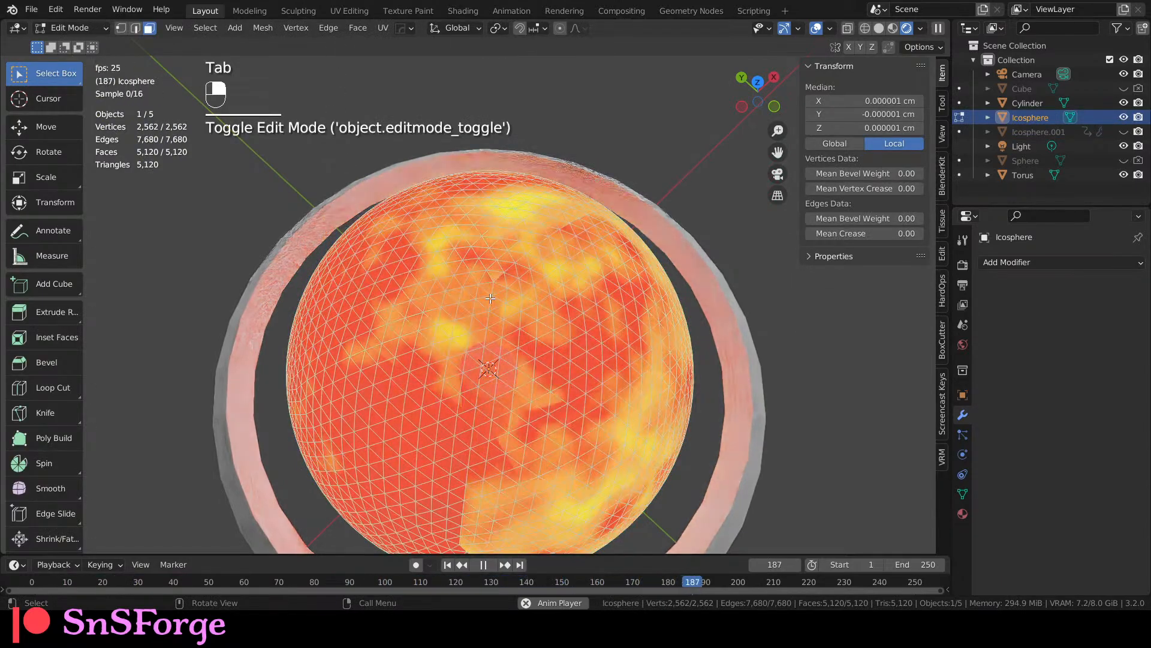
key(a)
click(383, 28)
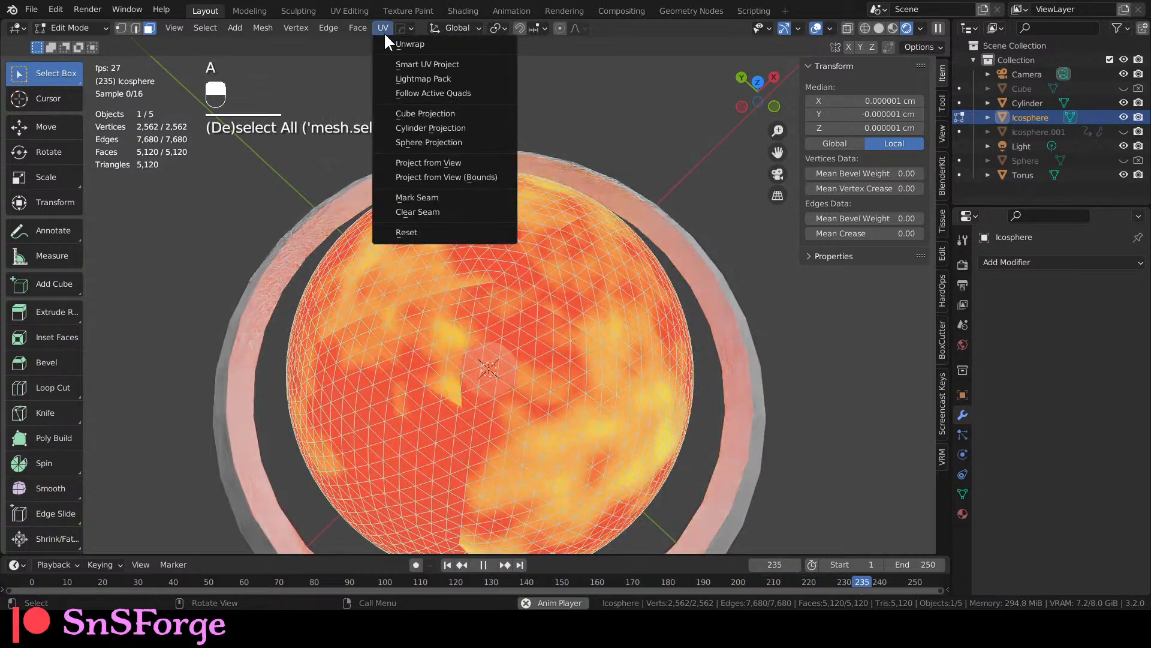
click(398, 63)
click(429, 169)
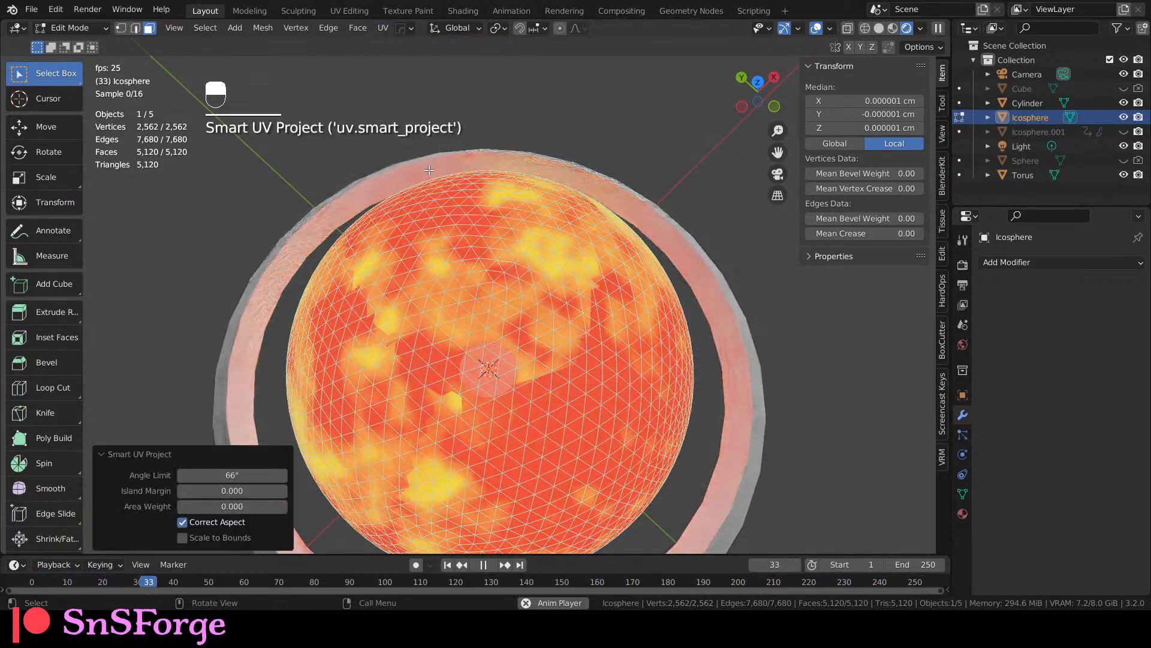
key(Tab)
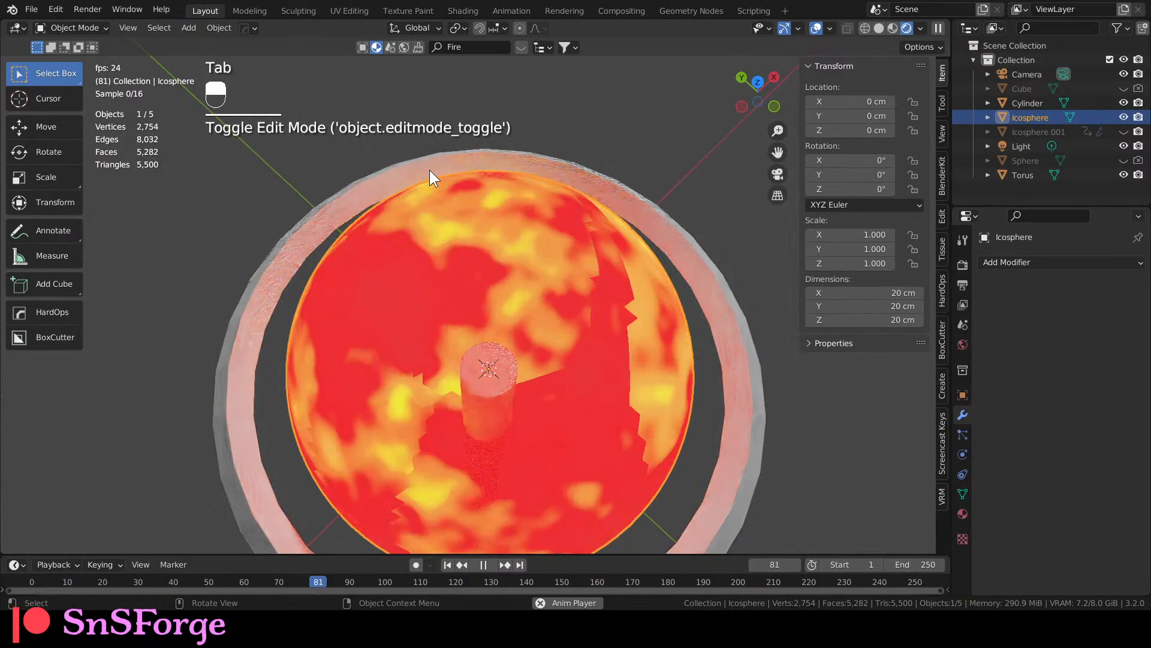
middle_drag(592, 372, 559, 362)
shift+middle_drag(553, 371, 545, 329)
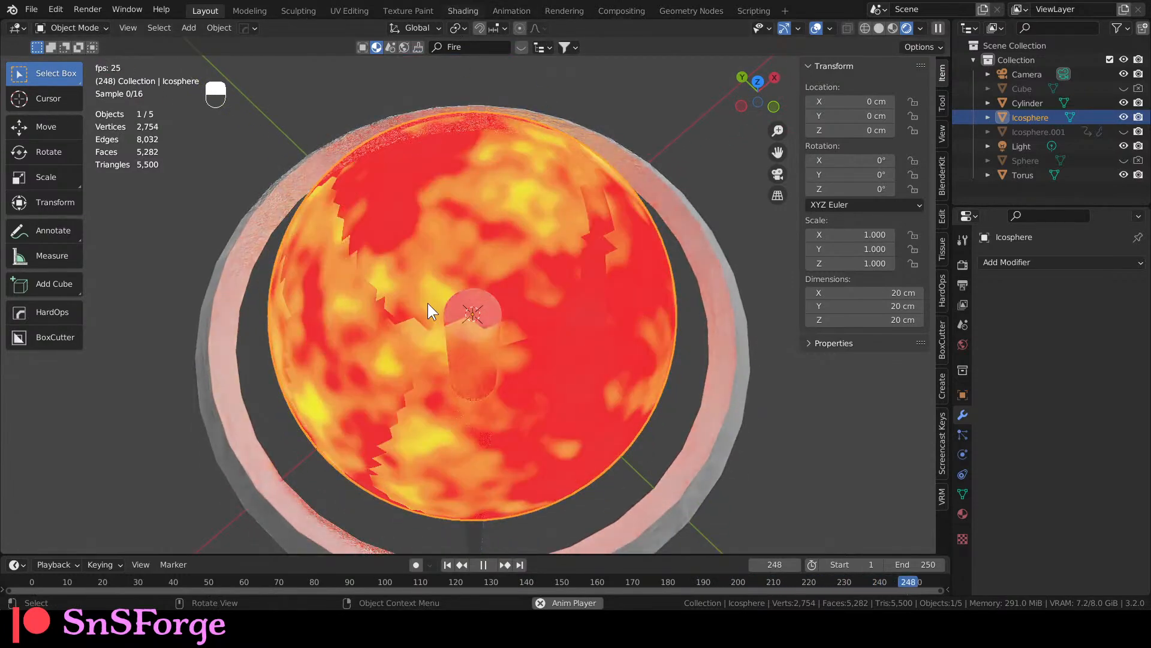
Switch to the Shading workspace and frame the inner Icosphere in its viewport.
click(454, 11)
middle_drag(645, 513, 371, 446)
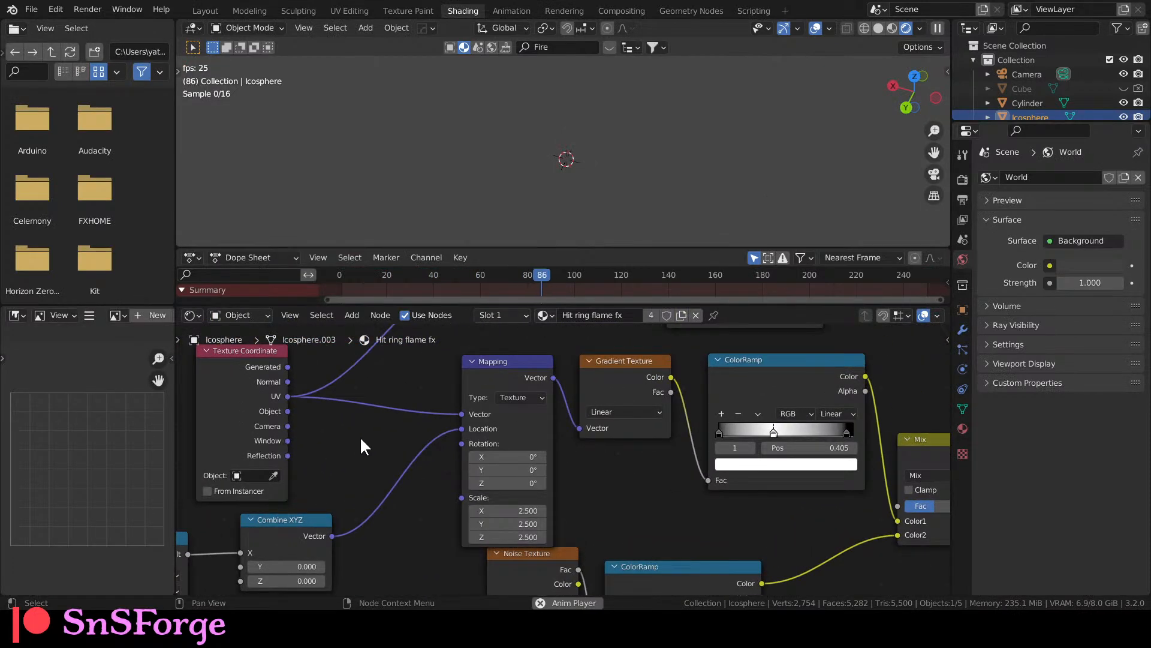
scroll(371, 444, up, 1)
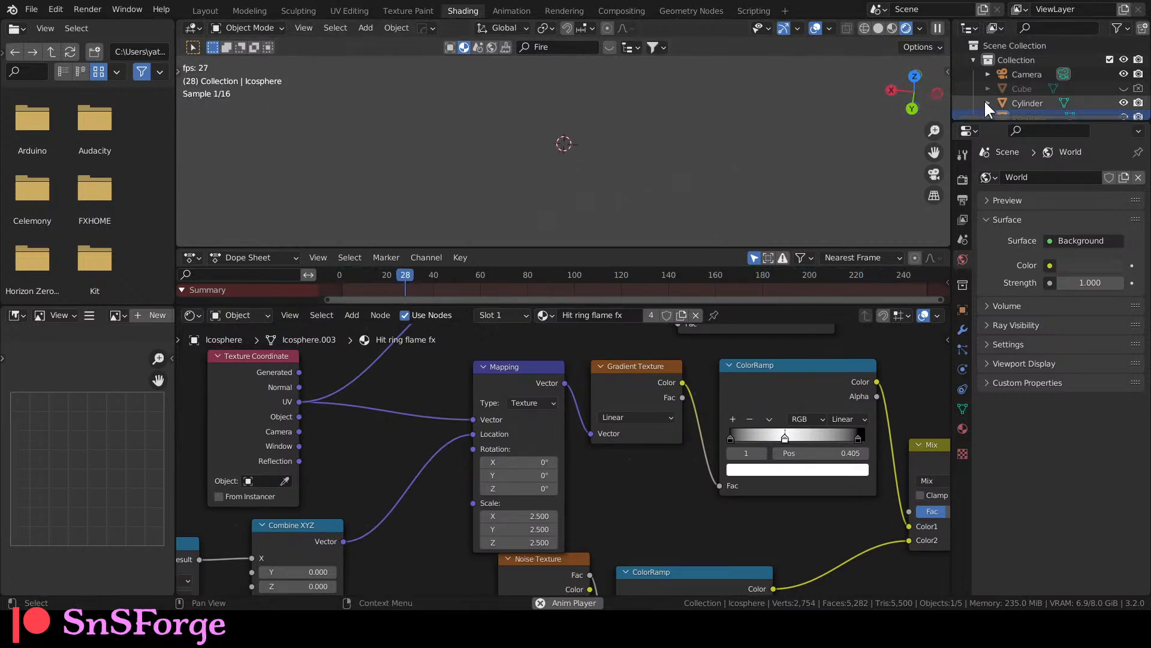
scroll(995, 97, down, 1)
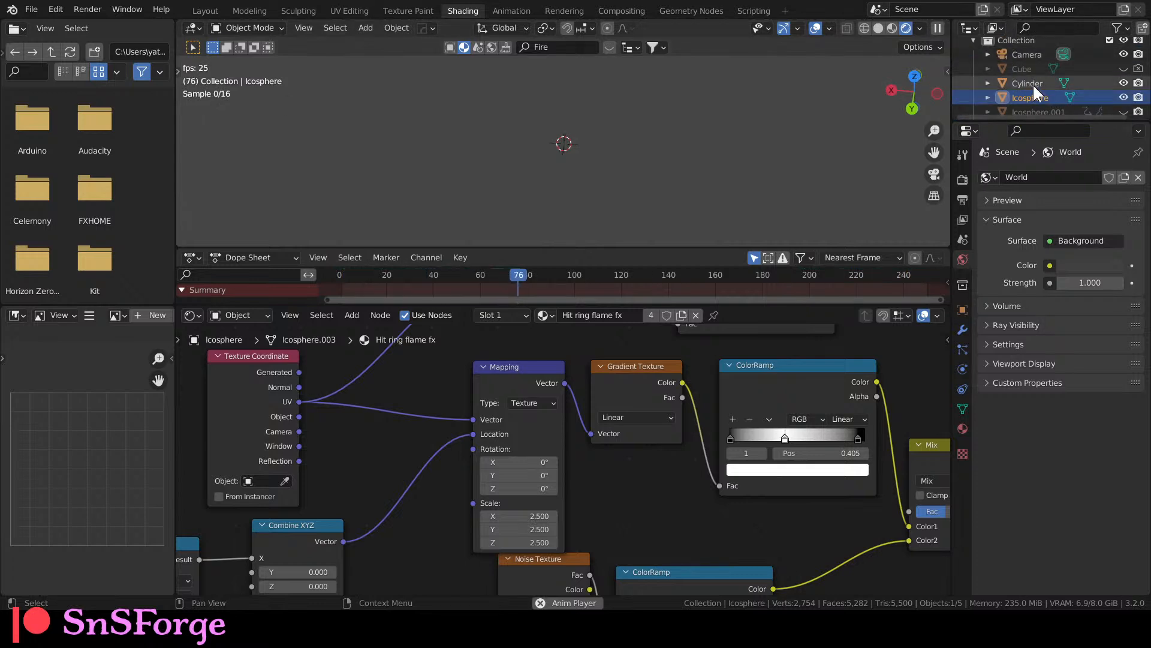
click(1031, 84)
click(1017, 98)
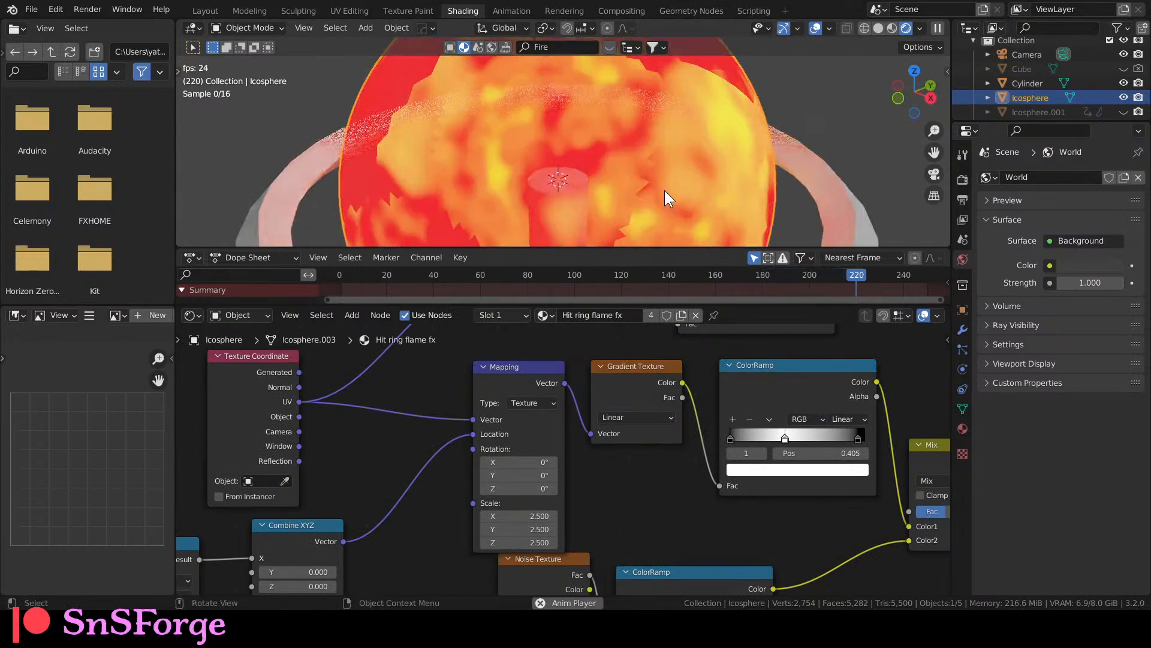
Join the 3D viewport and Dope Sheet areas into one larger area.
drag(666, 247, 624, 250)
right_click(621, 249)
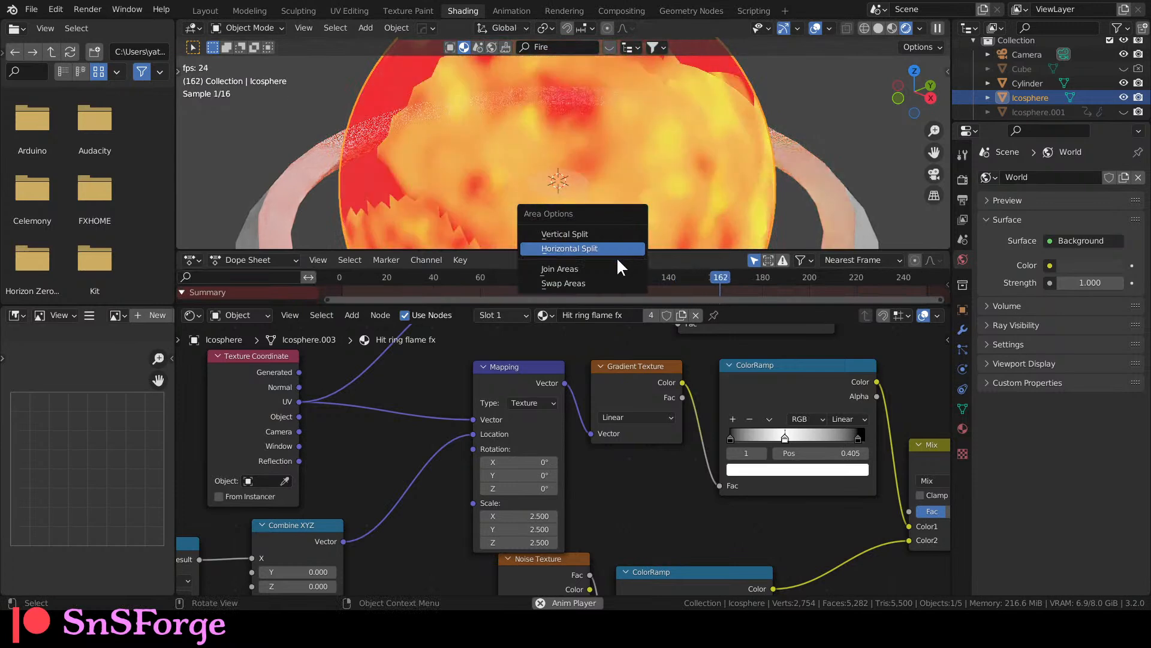
click(619, 268)
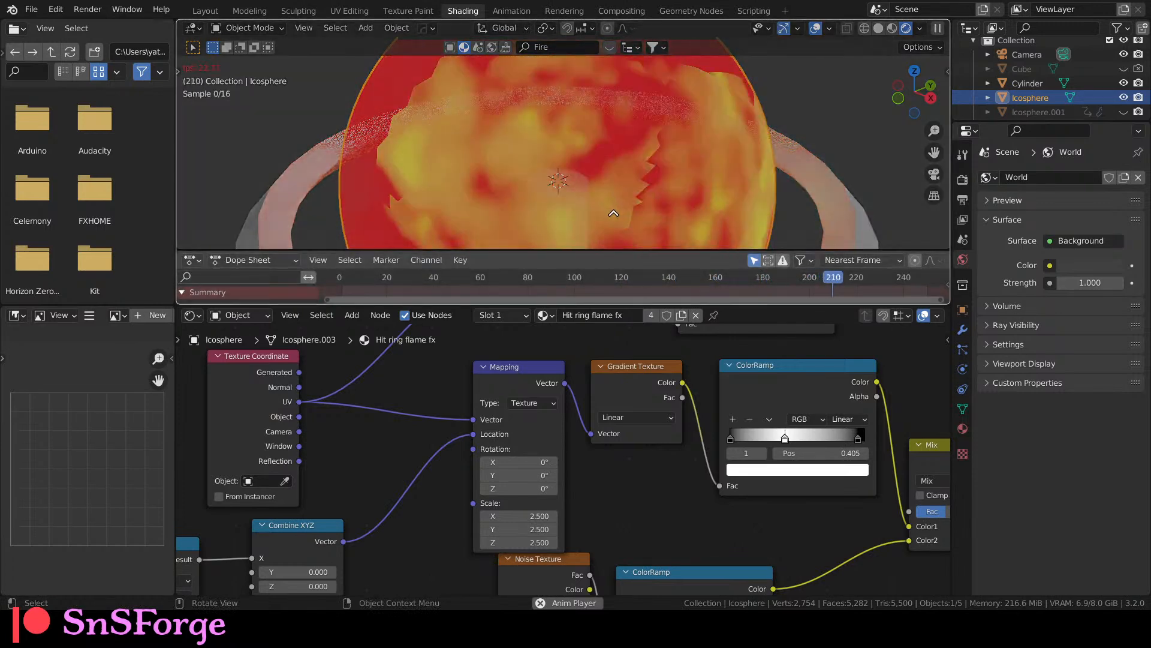
click(612, 216)
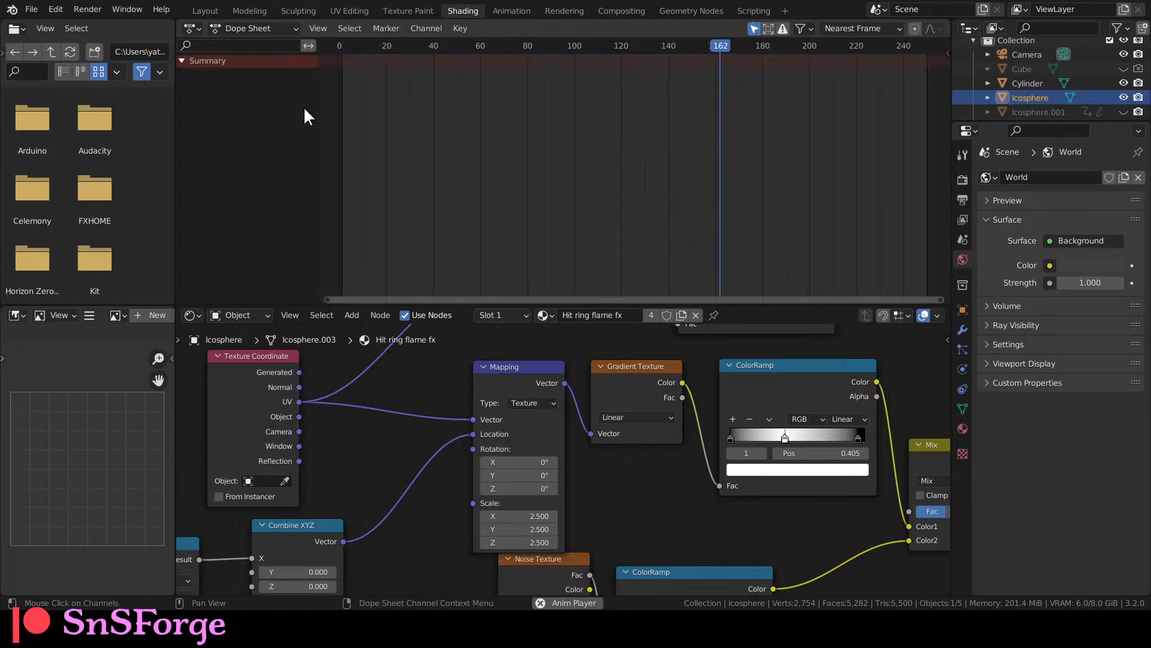
Turn the joined area into a 3D Viewport with rendered shading and fit the orb and its ring in view.
click(197, 25)
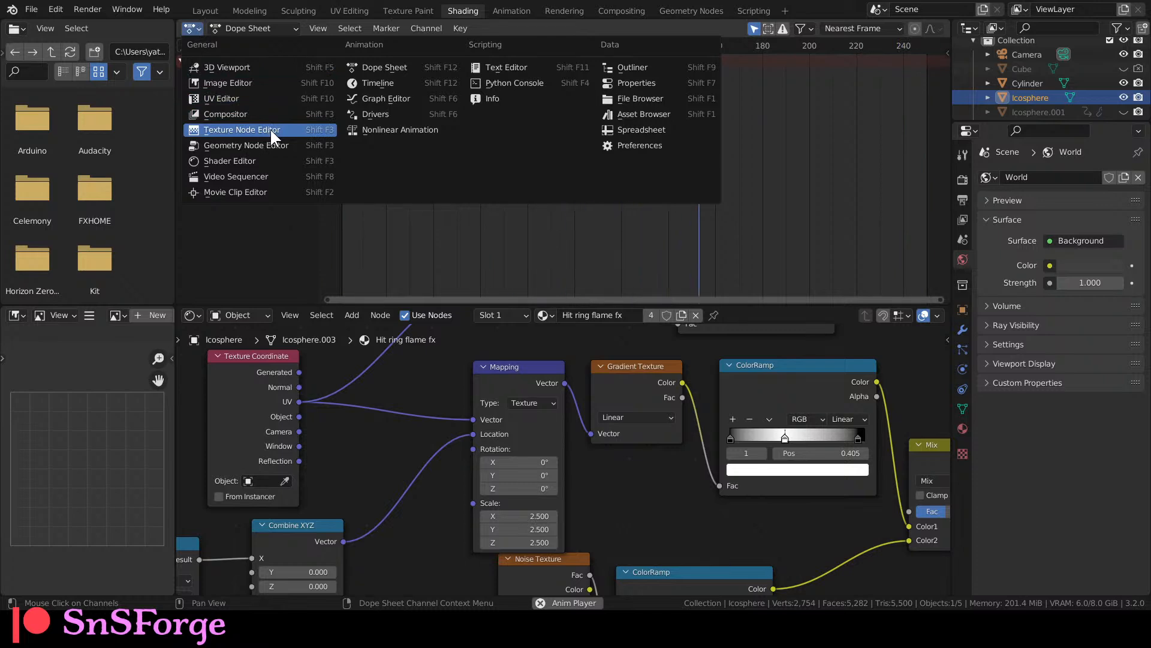
click(274, 67)
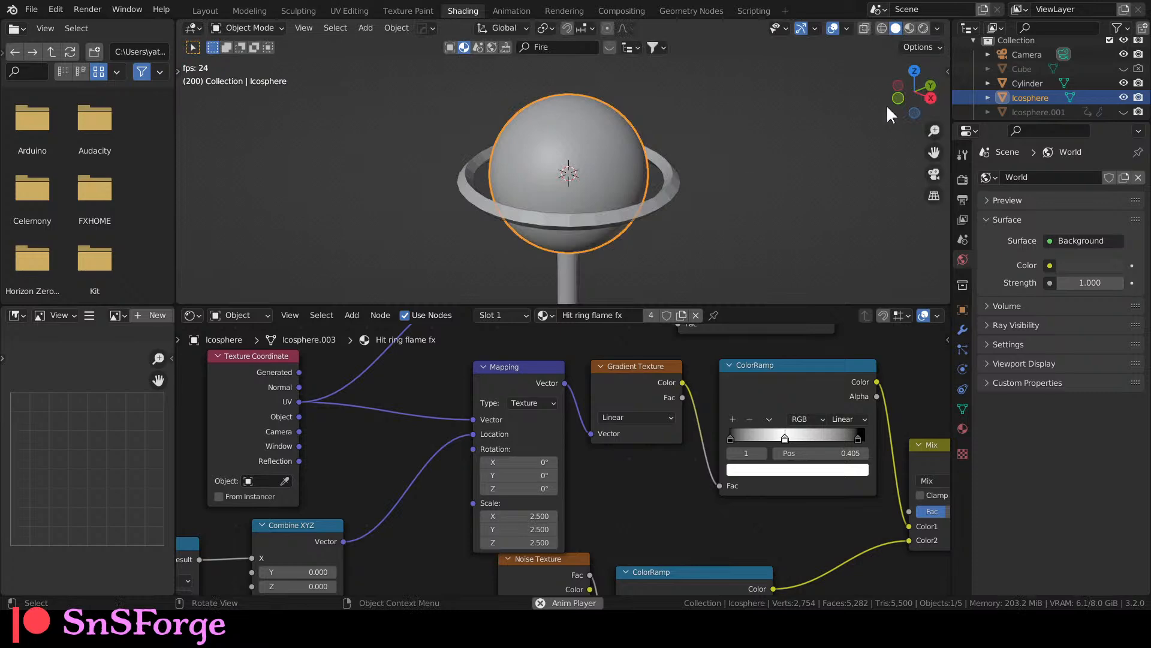
click(923, 28)
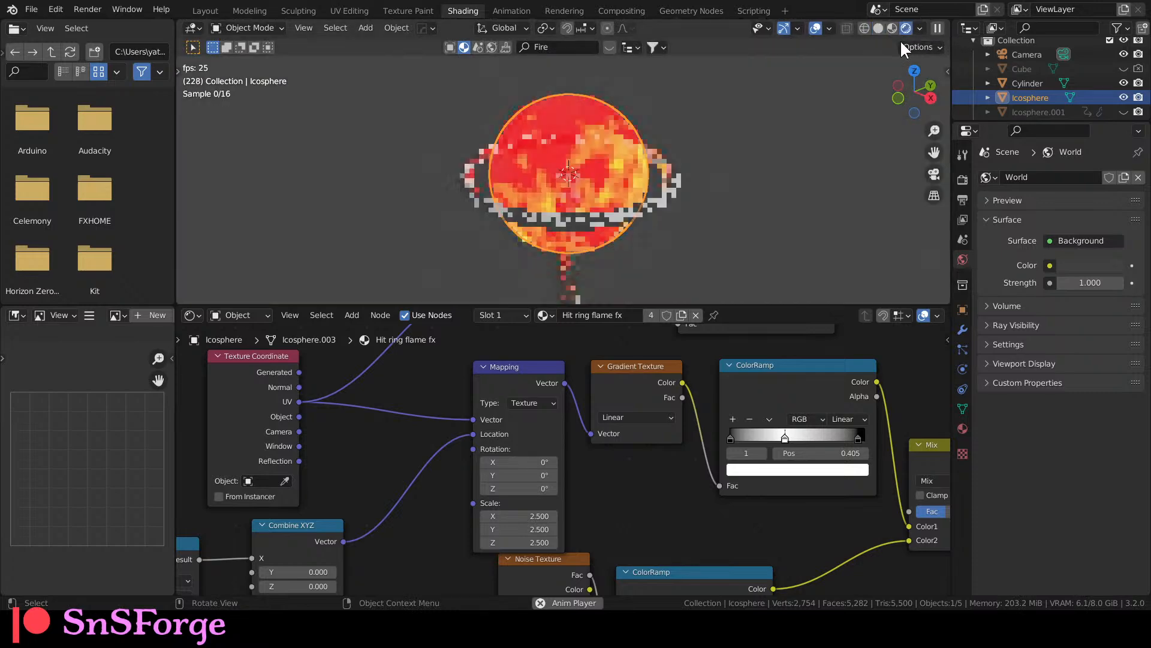
scroll(646, 194, up, 2)
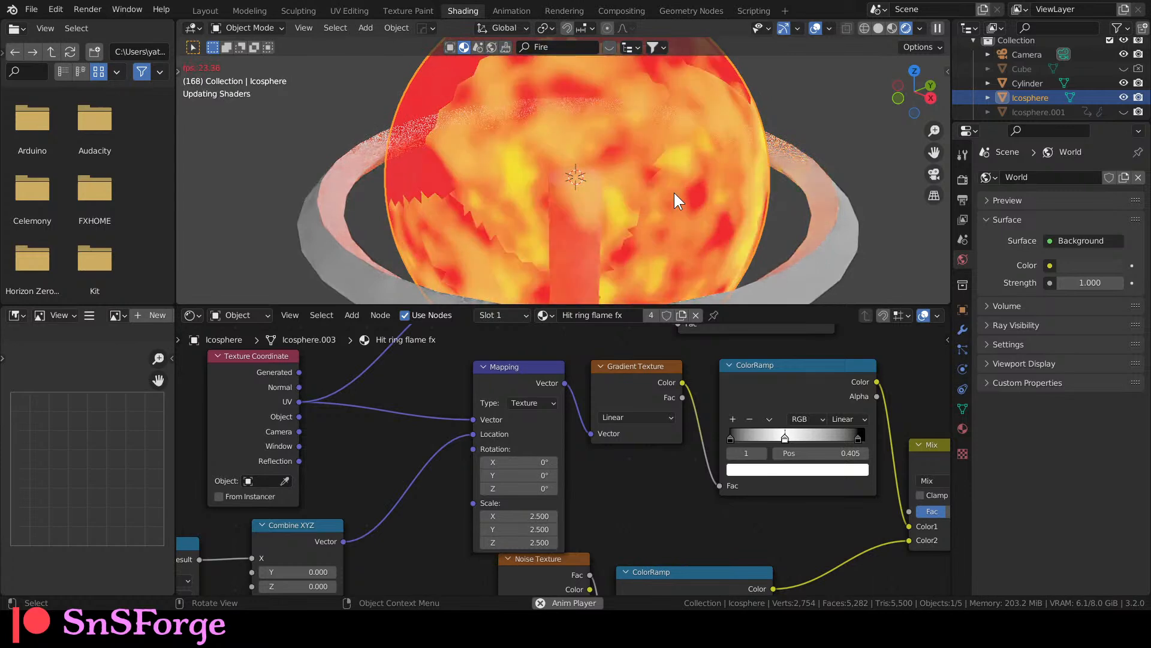
scroll(566, 197, down, 2)
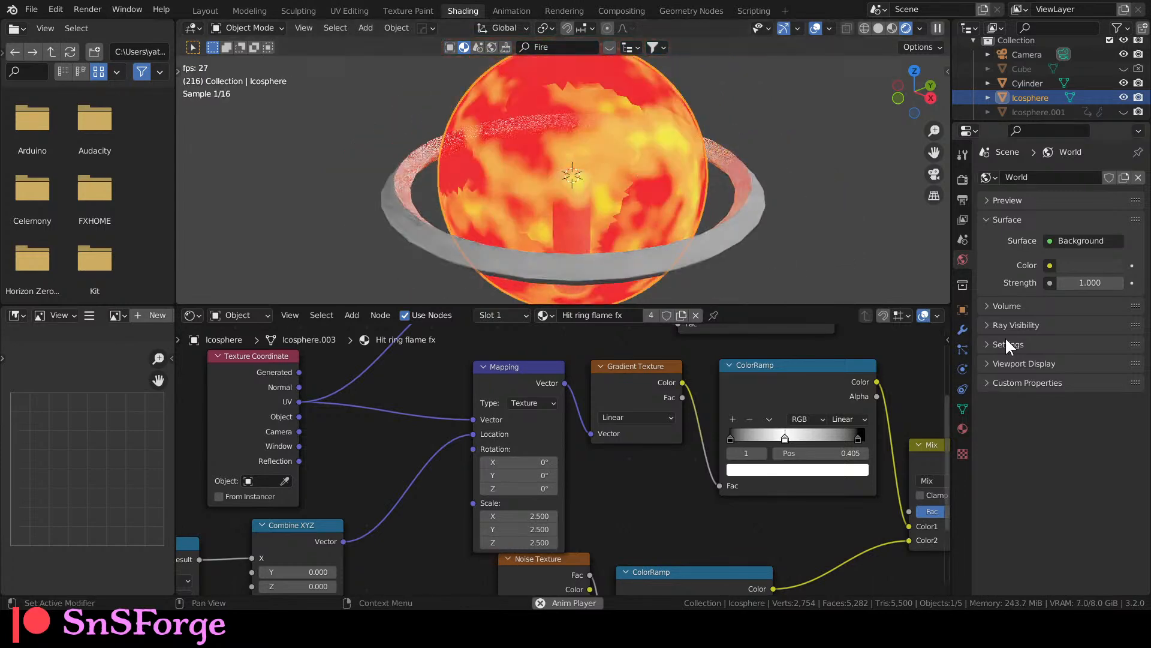
Check the surface Displacement method in the Hit ring flame fx material's settings.
click(963, 429)
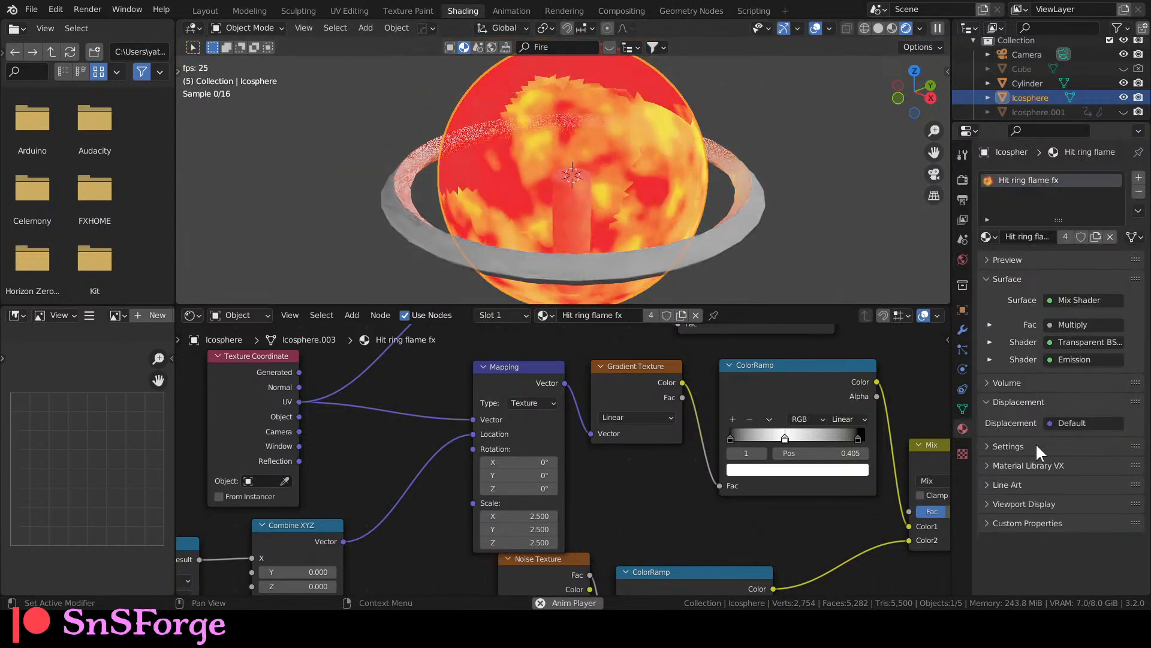
click(989, 446)
scroll(1079, 480, down, 3)
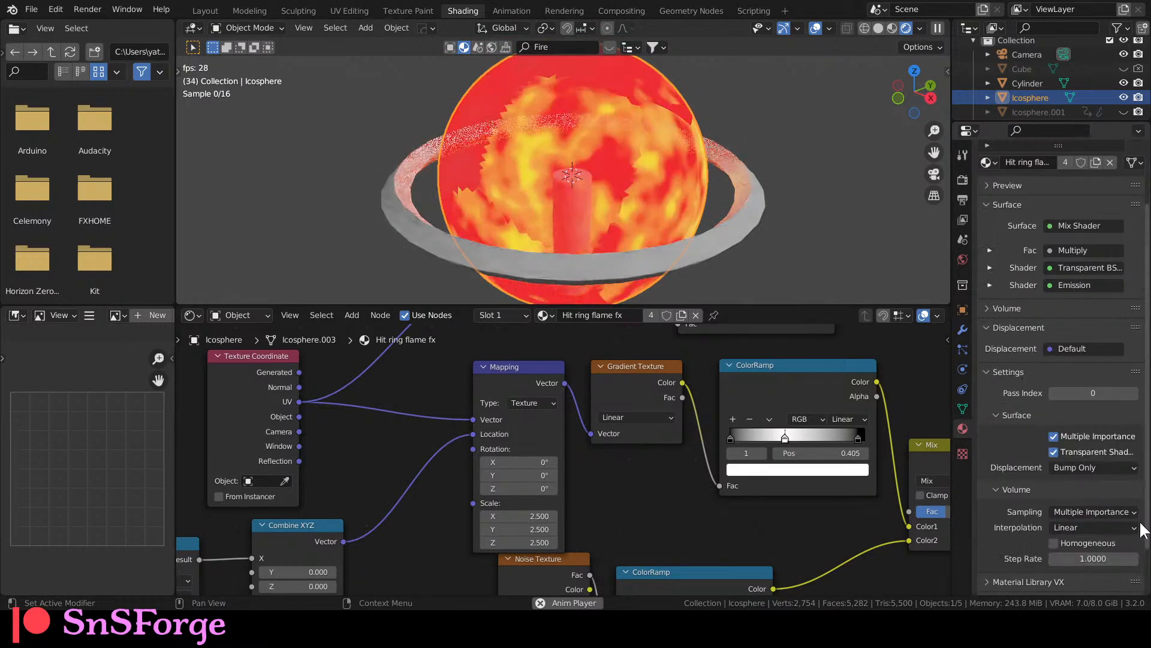
click(1095, 469)
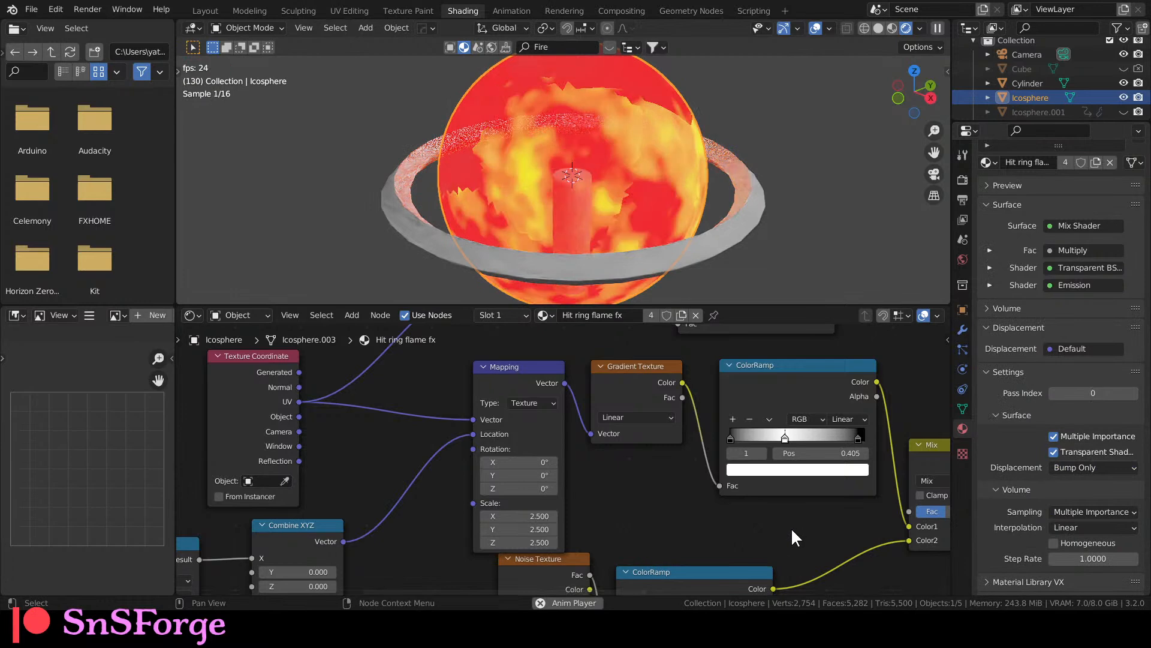
Add a Bump node to the Hit ring flame fx material with its Normal output linked to the Material Output's Displacement.
middle_drag(792, 526, 364, 421)
scroll(632, 461, down, 4)
middle_drag(634, 467, 424, 512)
scroll(640, 529, up, 3)
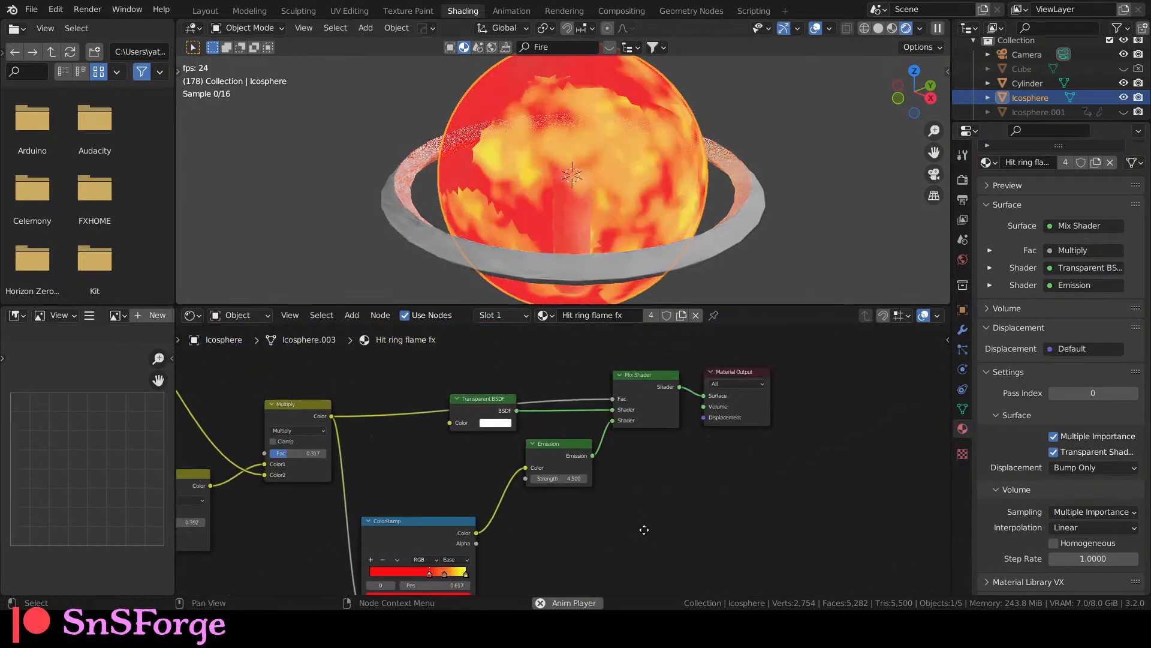
drag(755, 403, 725, 517)
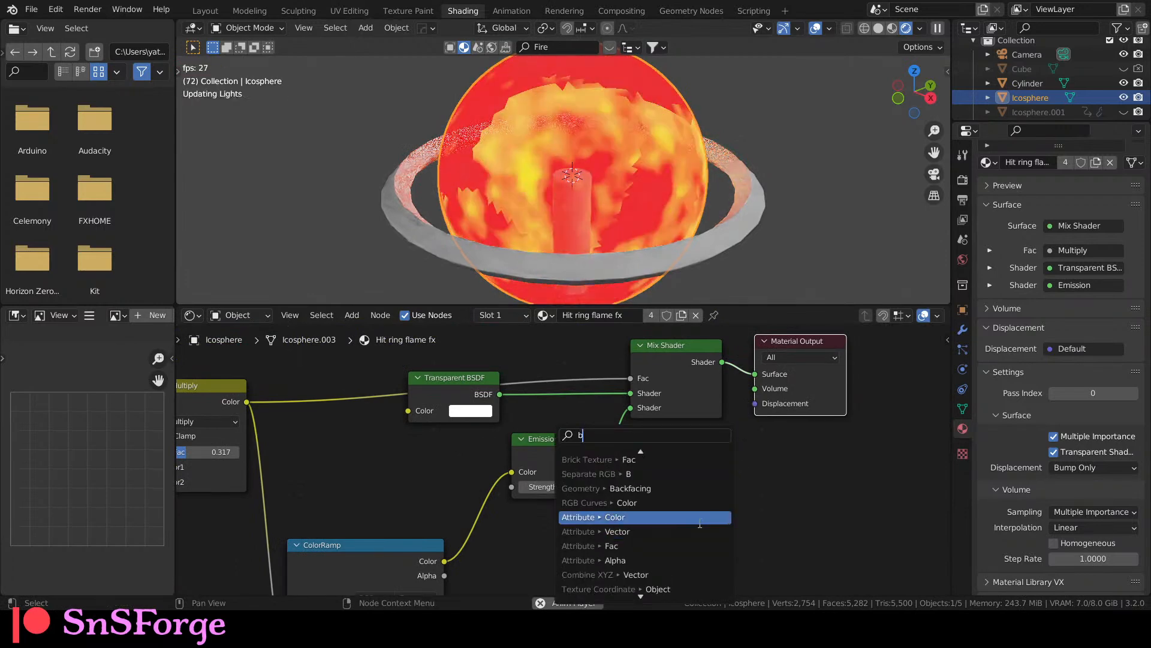
key(Return)
click(696, 519)
middle_drag(603, 502, 674, 531)
scroll(659, 510, down, 1)
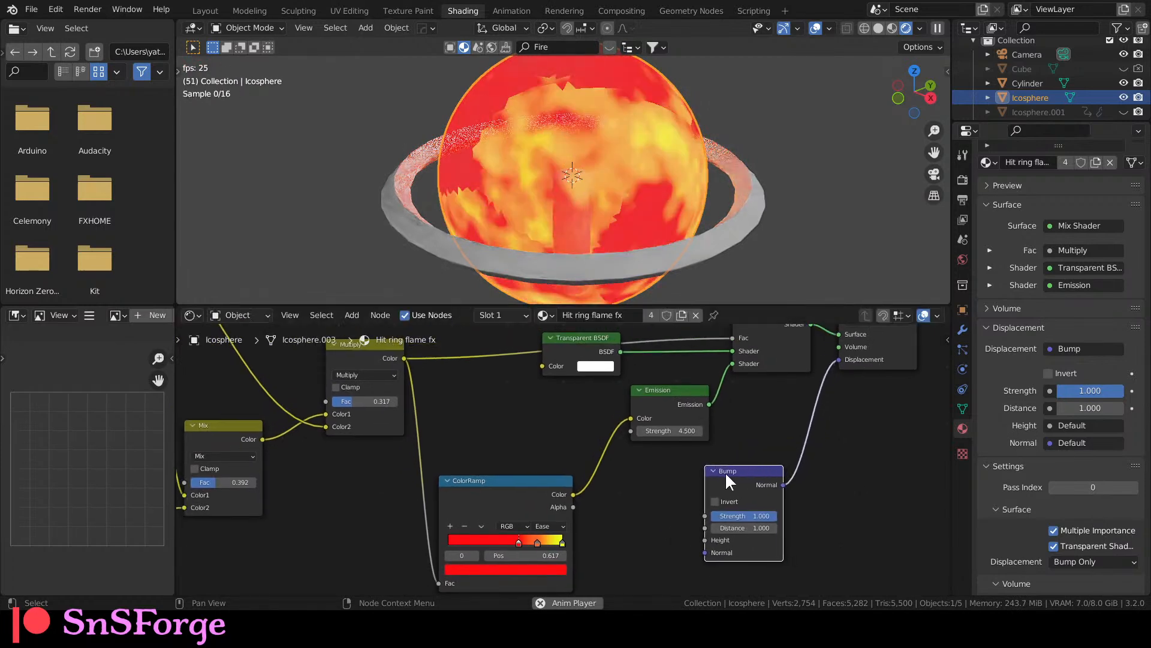
Preview the Multiply node's colour output directly on the orb.
middle_drag(358, 523, 593, 477)
scroll(447, 515, down, 1)
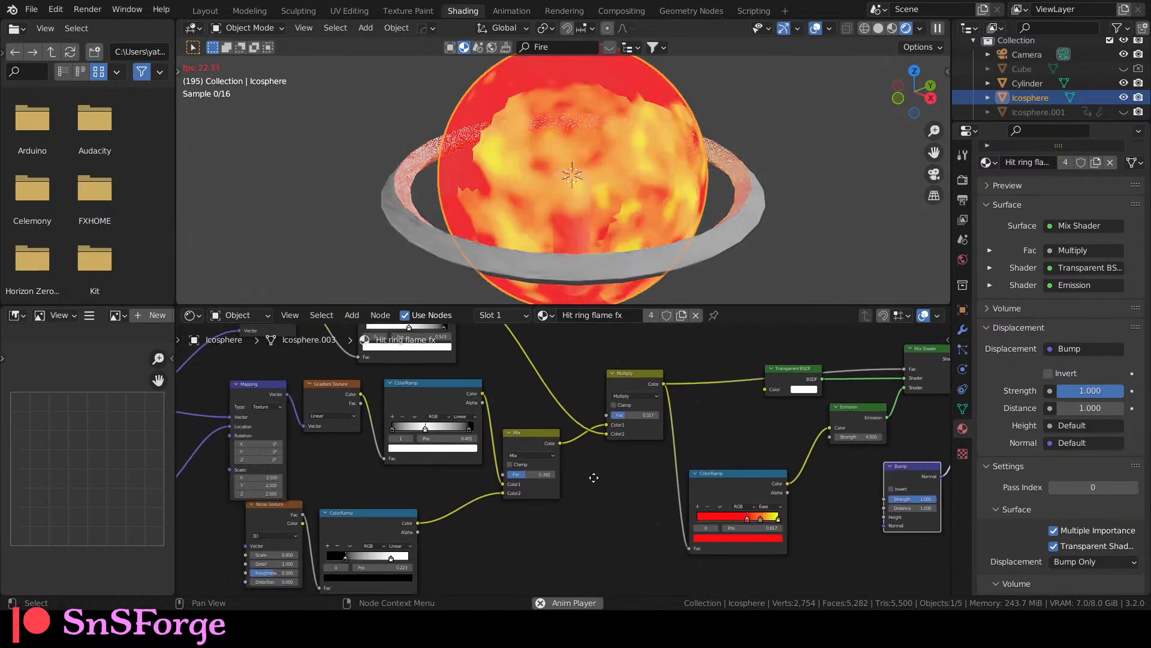
scroll(468, 470, up, 2)
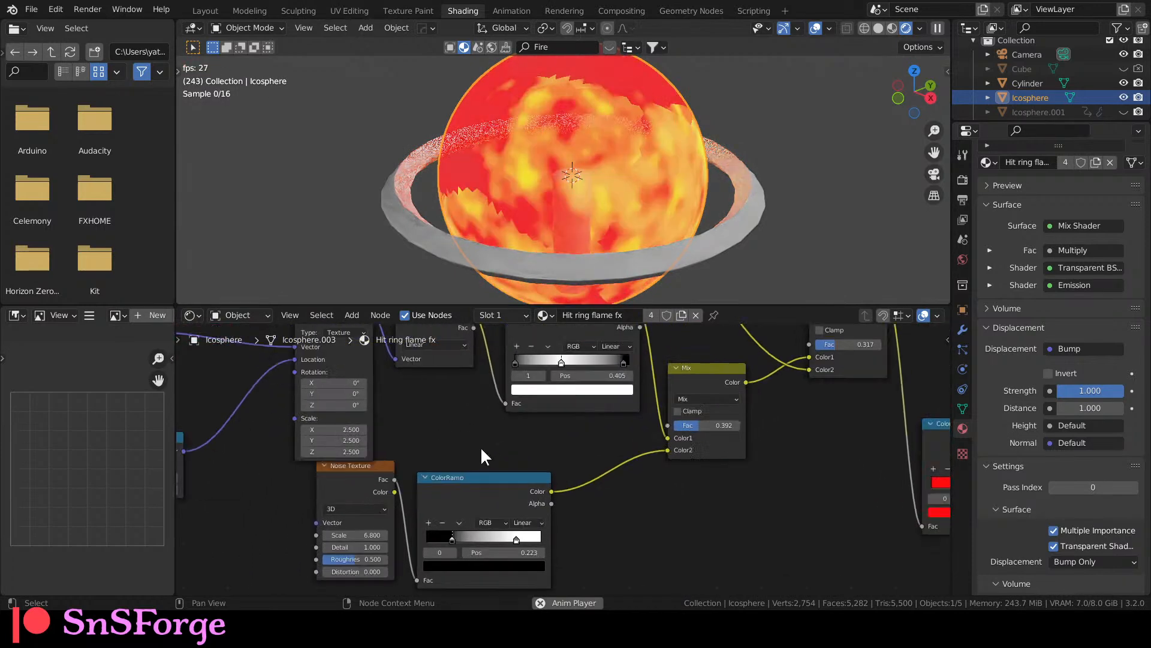
middle_drag(499, 448, 344, 513)
middle_drag(505, 527, 520, 536)
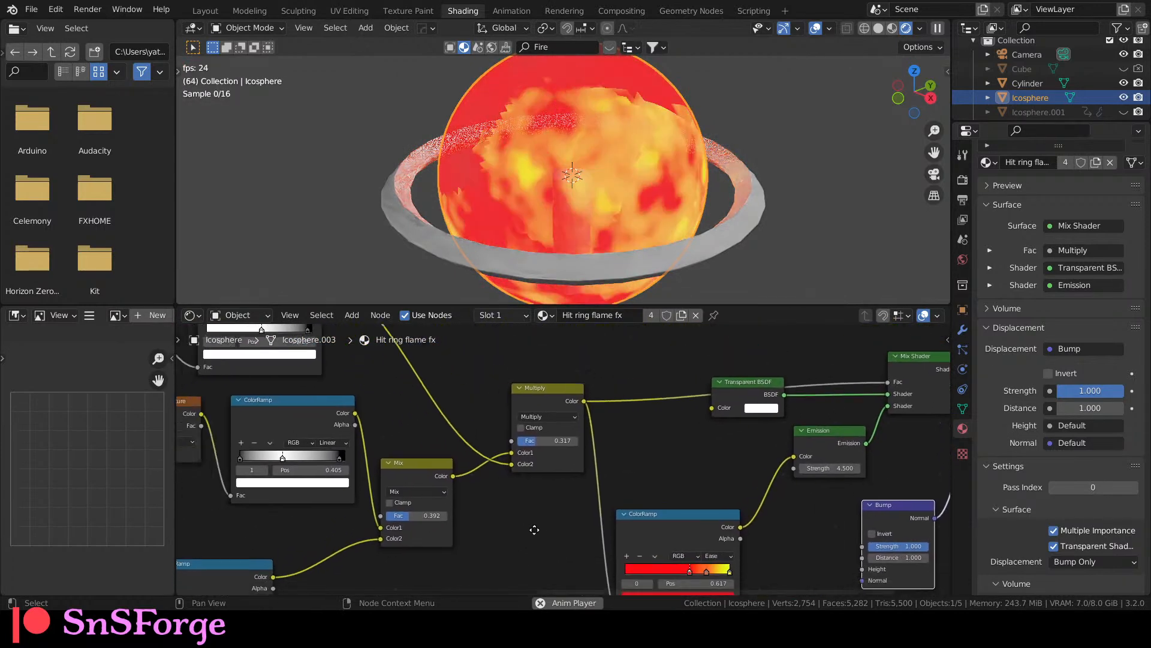
ctrl+shift+click(542, 390)
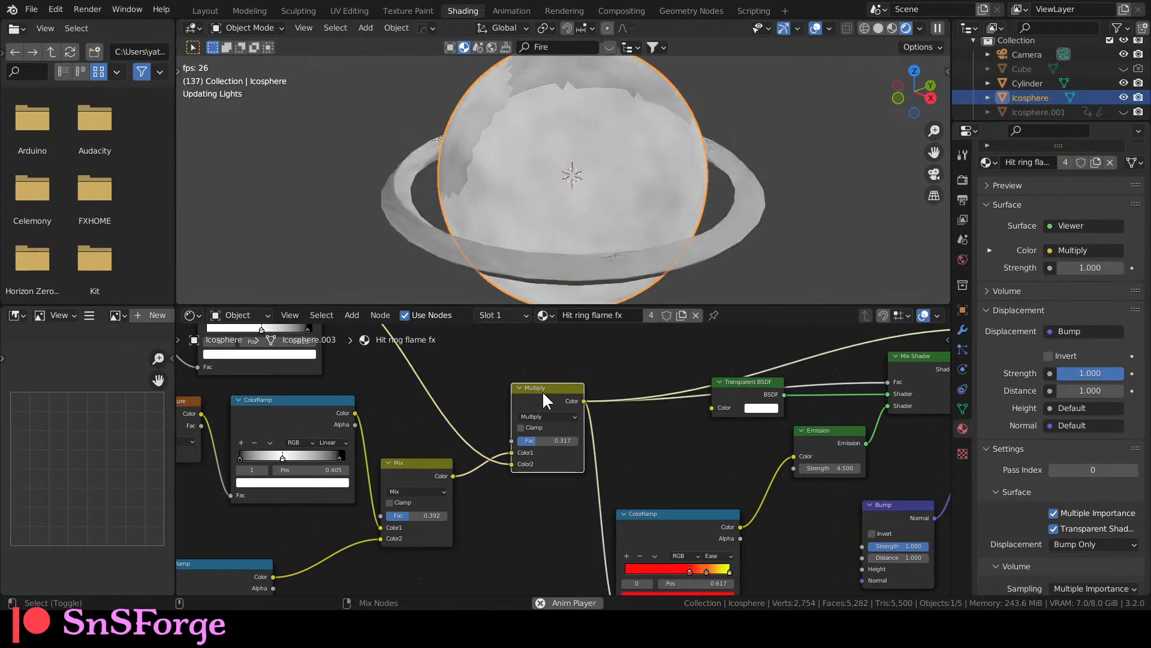
Set the Multiply node's Fac to 0.000 while checking the greyscale seams around the orb.
middle_drag(619, 175, 420, 294)
middle_drag(446, 373, 574, 461)
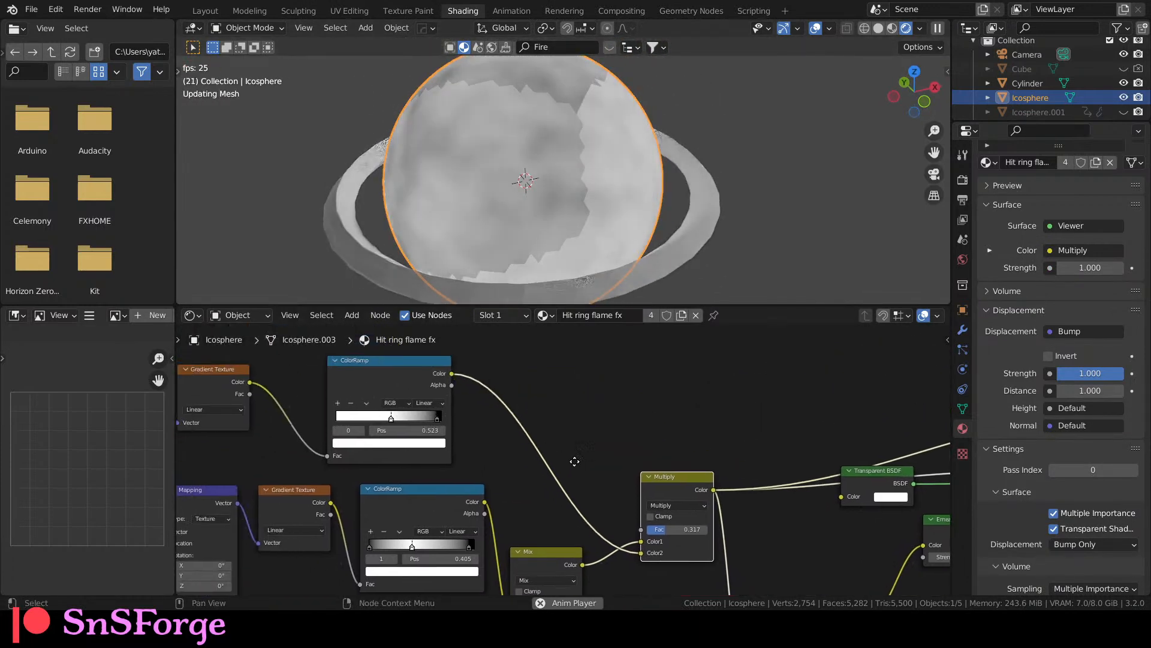
middle_drag(206, 432, 410, 425)
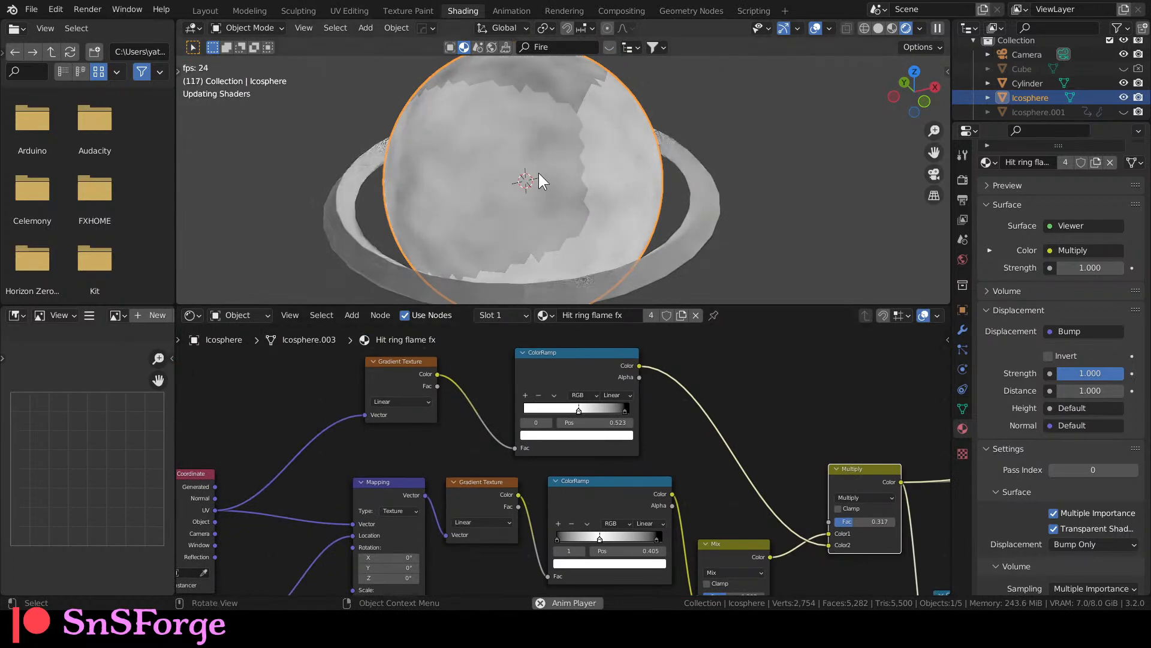
middle_drag(540, 164, 466, 247)
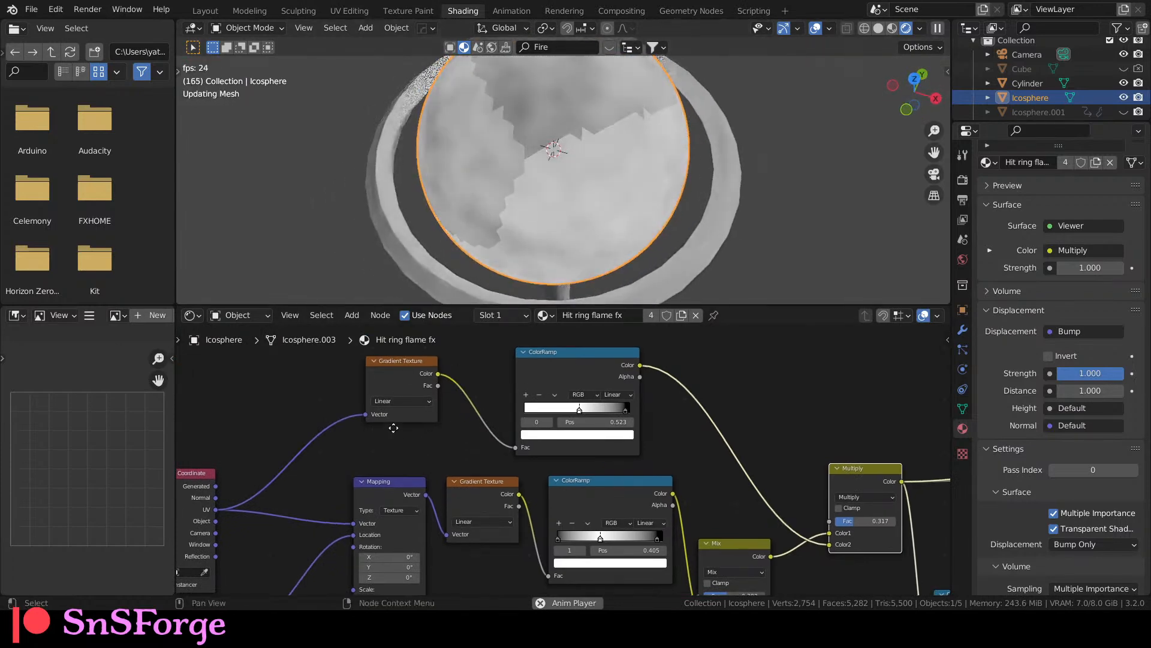
middle_drag(393, 429, 355, 373)
middle_drag(682, 405, 598, 432)
middle_drag(636, 397, 610, 404)
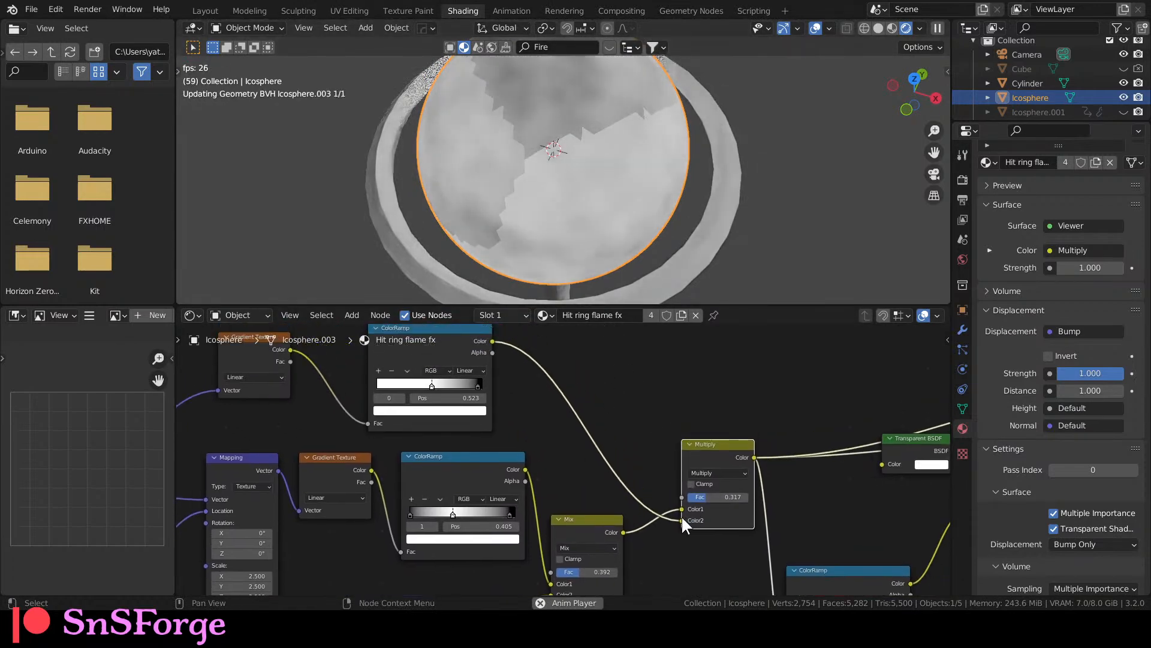
mouse_move(716, 497)
mouse_down()
mouse_move(746, 497)
mouse_move(688, 497)
mouse_up()
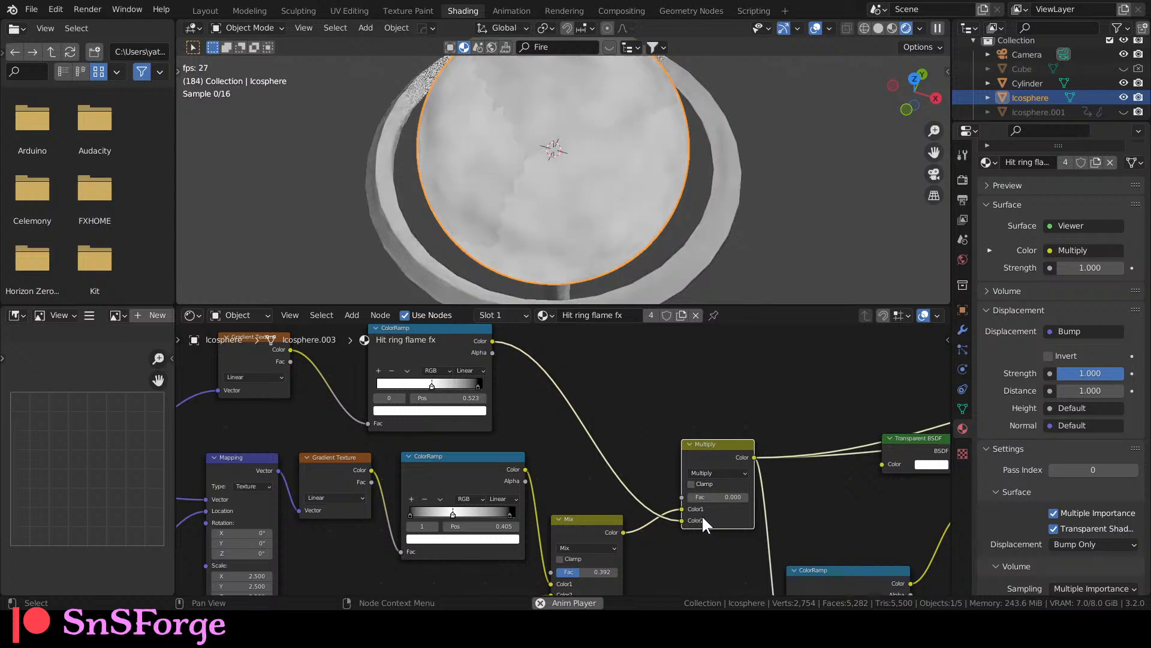
Select the Noise Texture and its black-and-white ColorRamp, and enlarge the Shader Editor at the 3D Viewport's expense.
middle_drag(647, 479, 711, 376)
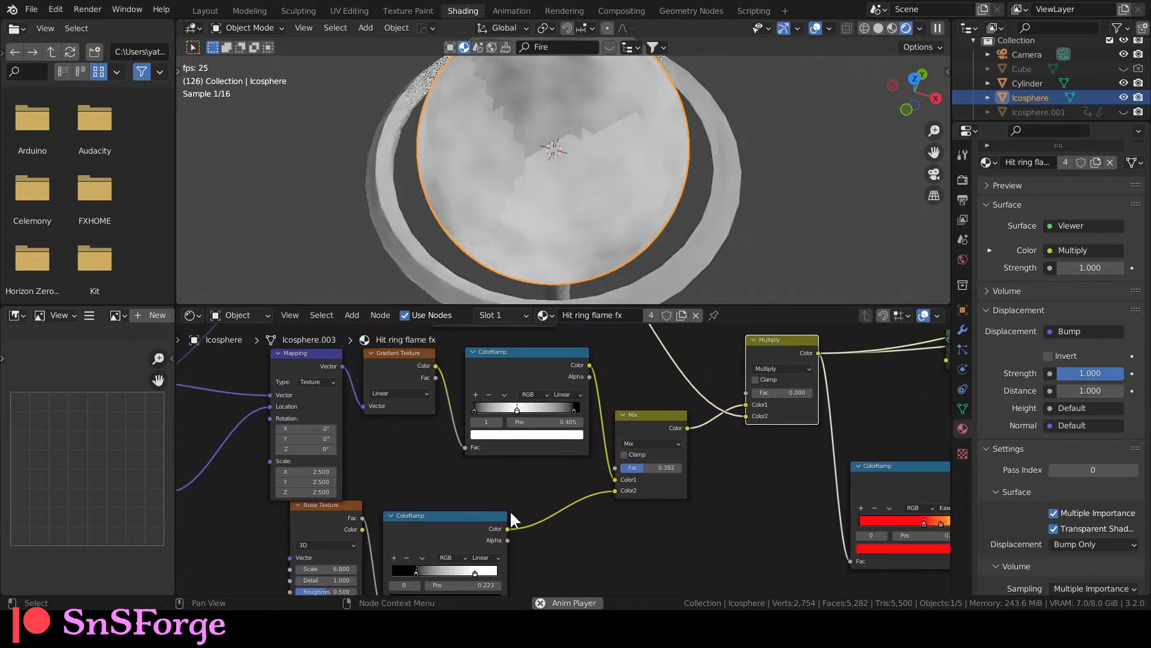
middle_drag(511, 511, 639, 435)
click(557, 483)
middle_drag(543, 407, 578, 471)
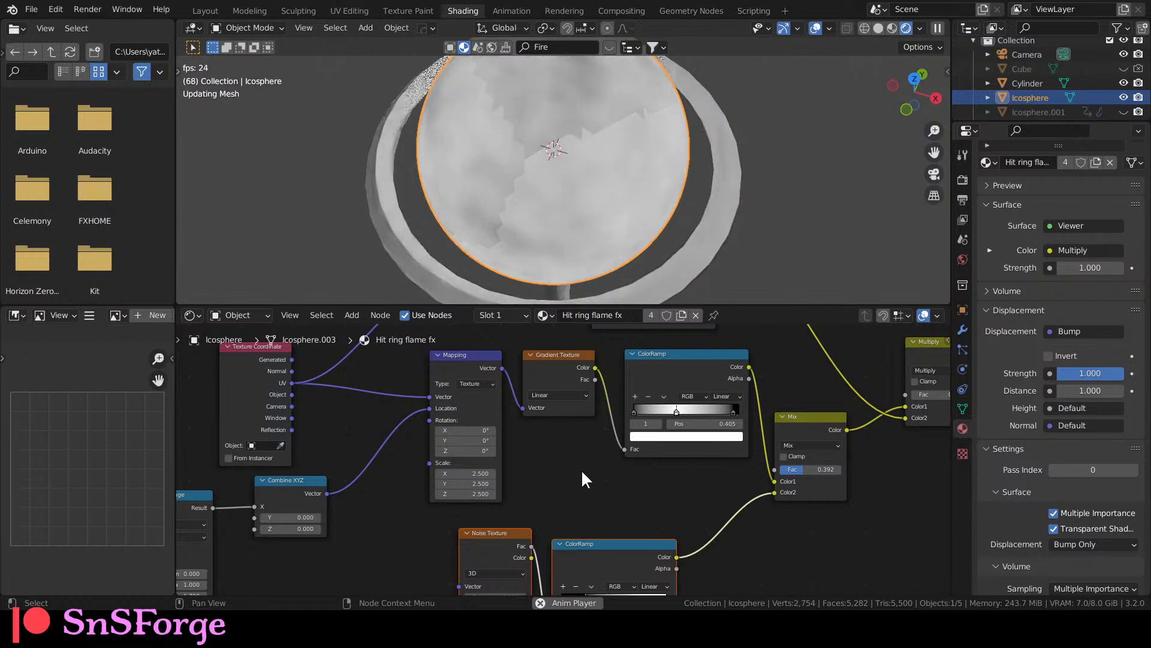
middle_drag(604, 478, 417, 477)
scroll(738, 484, down, 2)
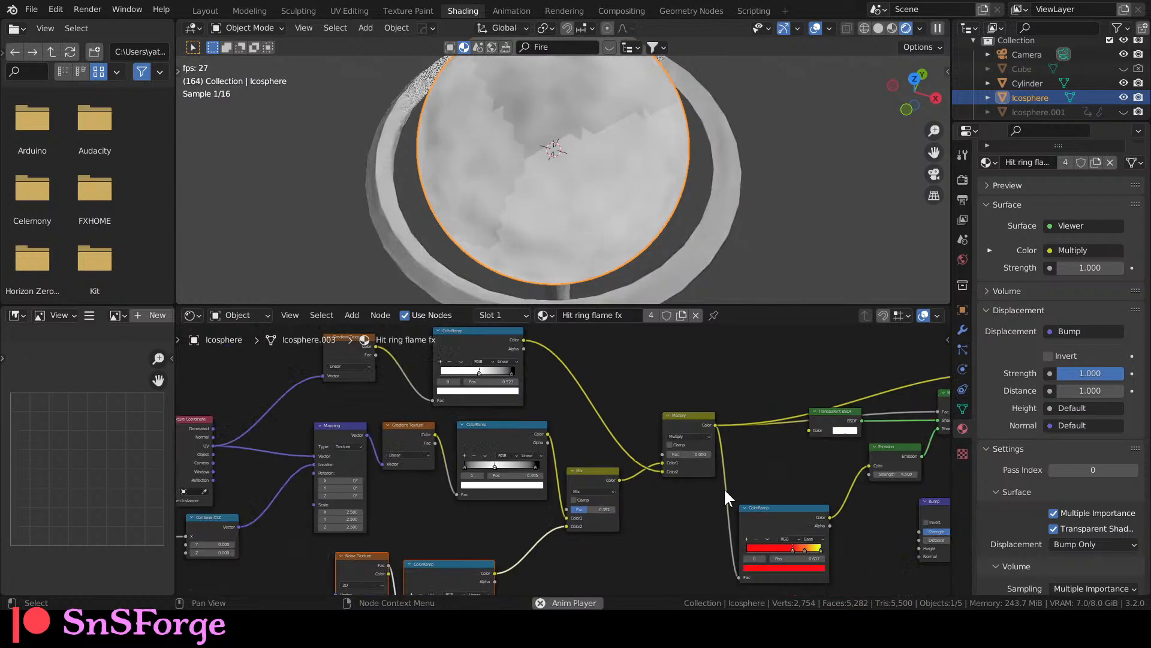
drag(700, 302, 718, 274)
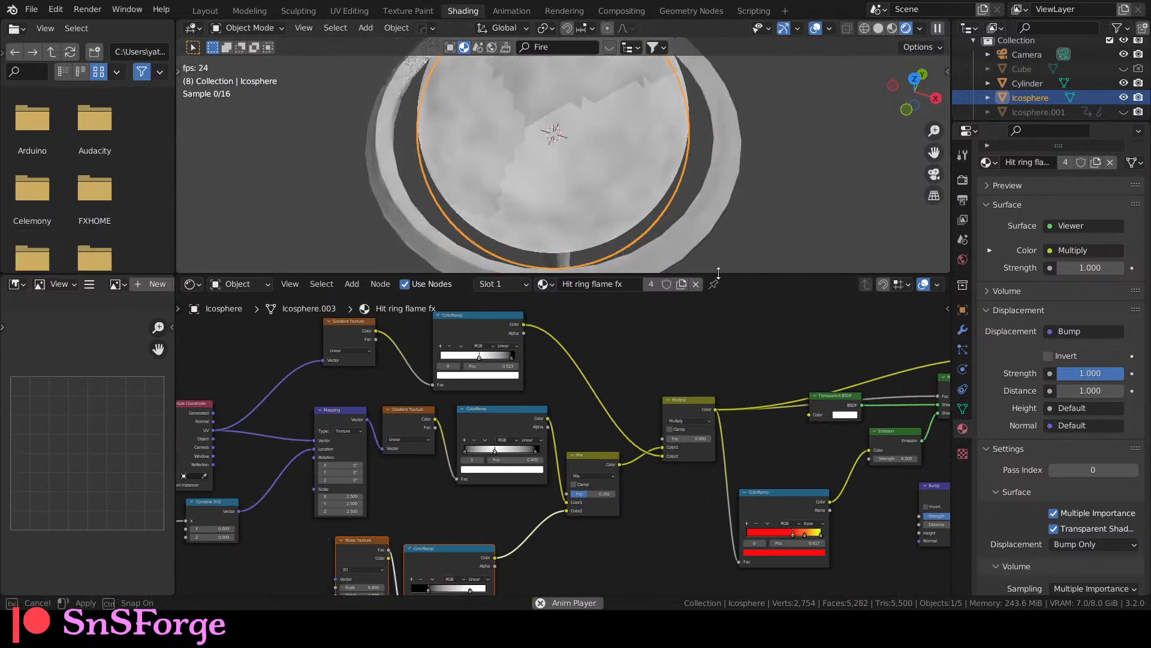
Examine the Mapping, Gradient Texture, Noise Texture and ColorRamp chains feeding the Mix and Multiply nodes.
middle_drag(574, 400, 703, 407)
scroll(700, 398, up, 2)
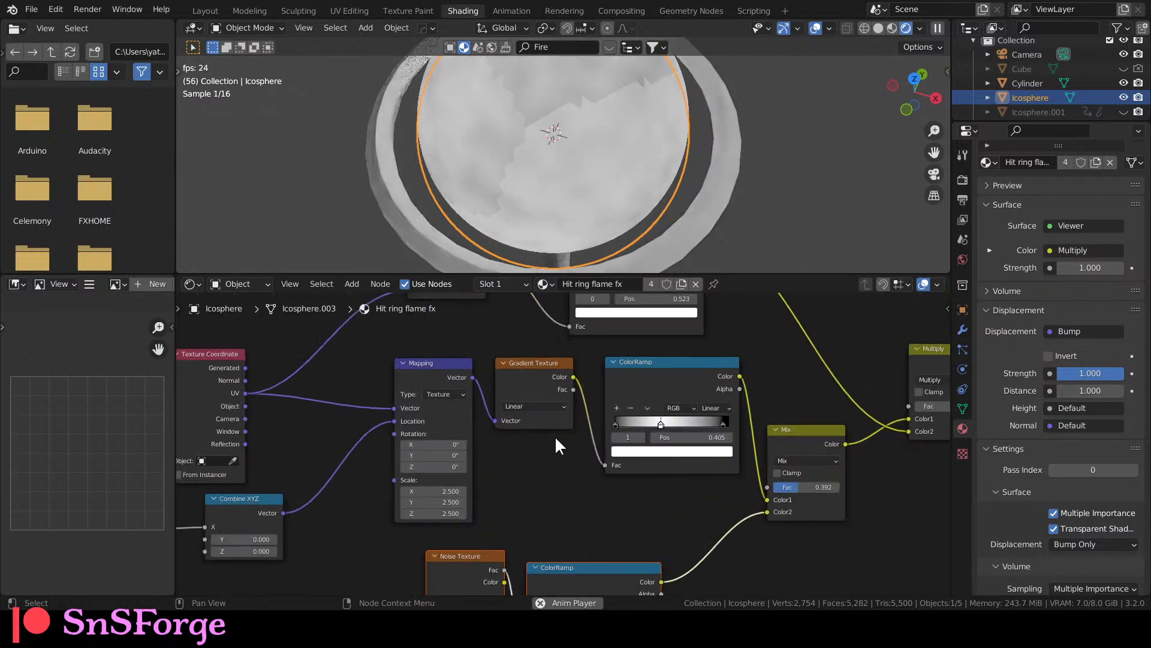
scroll(534, 455, up, 1)
middle_drag(575, 447, 353, 461)
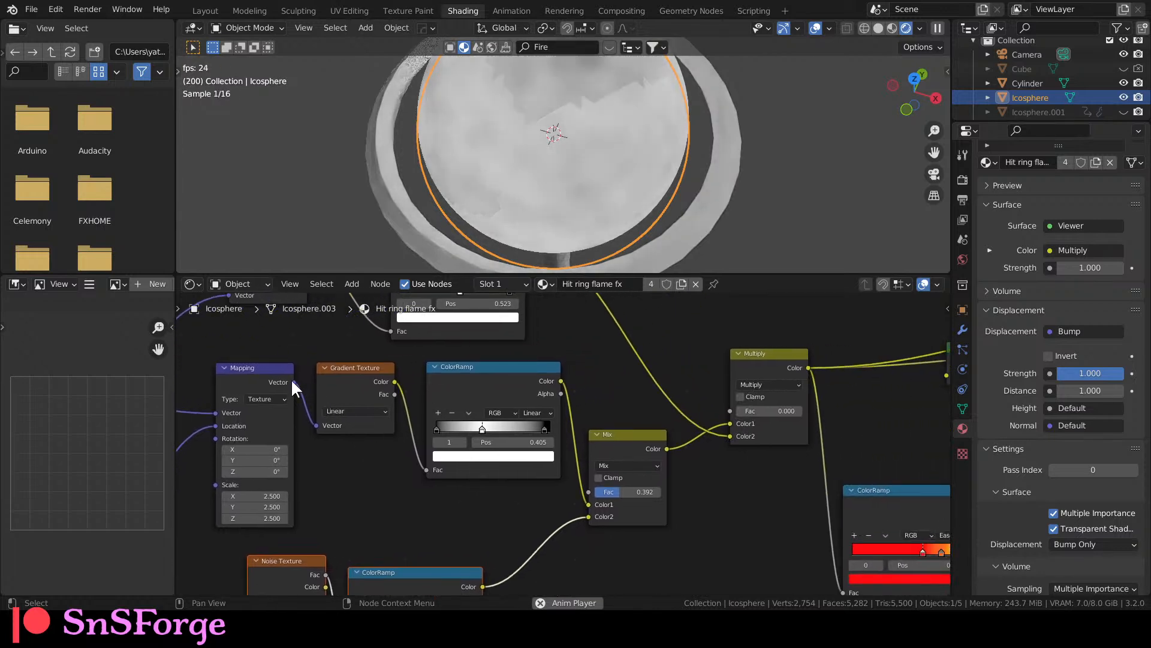
middle_drag(700, 463, 651, 414)
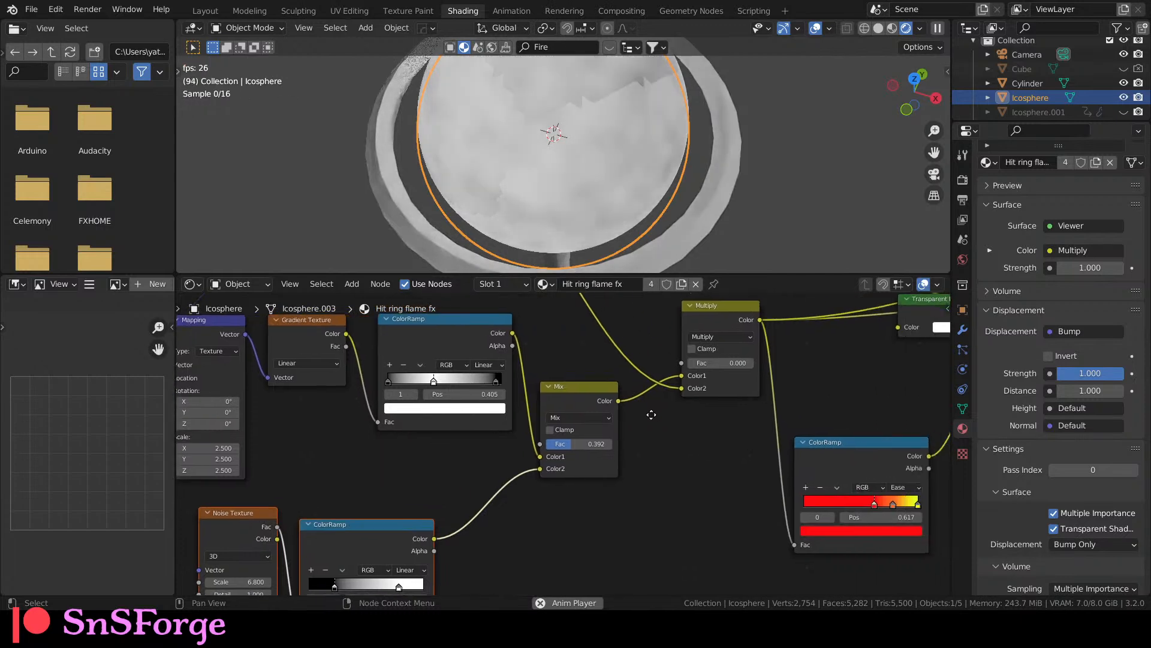
middle_drag(414, 495, 685, 412)
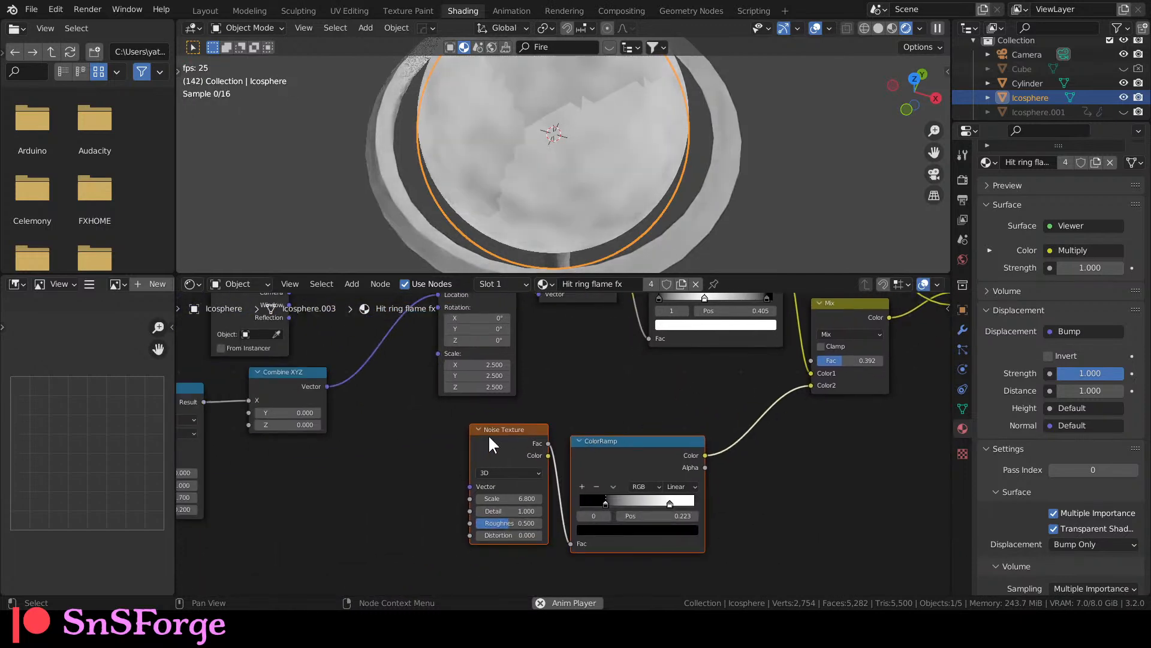
middle_drag(580, 430, 452, 375)
middle_drag(733, 467, 504, 464)
scroll(910, 464, down, 6)
middle_drag(908, 463, 690, 524)
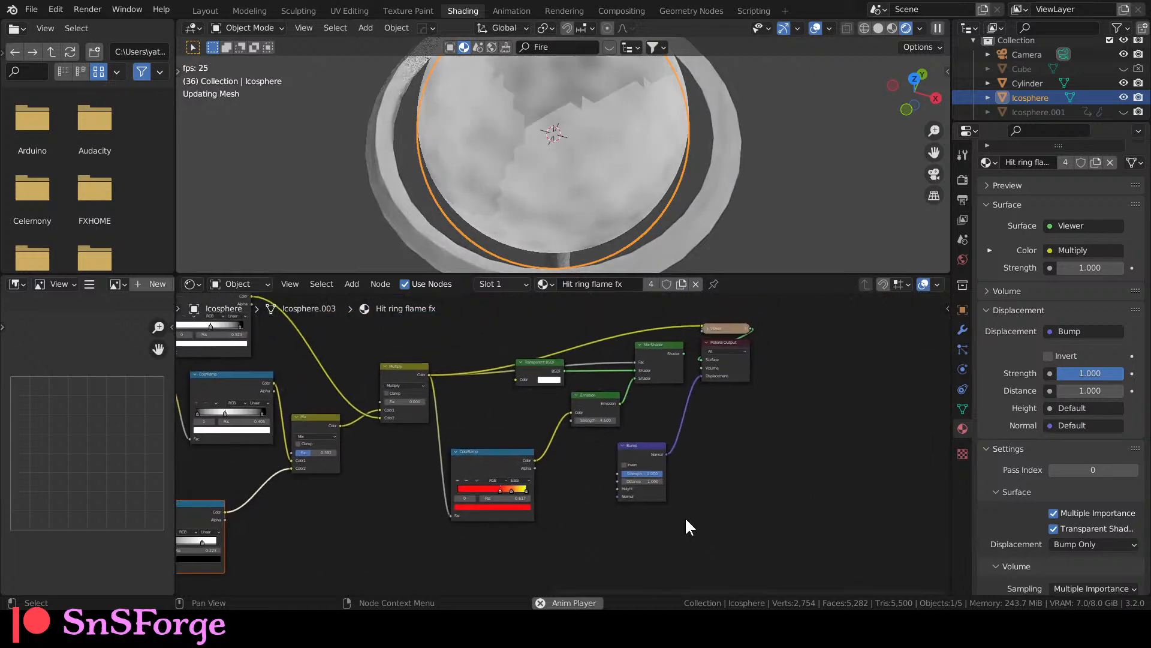
Rearrange the Transparent BSDF node and the red-to-yellow ColorRamp between the Multiply and Mix Shader nodes.
scroll(613, 447, up, 9)
scroll(613, 445, down, 2)
middle_drag(576, 474, 584, 491)
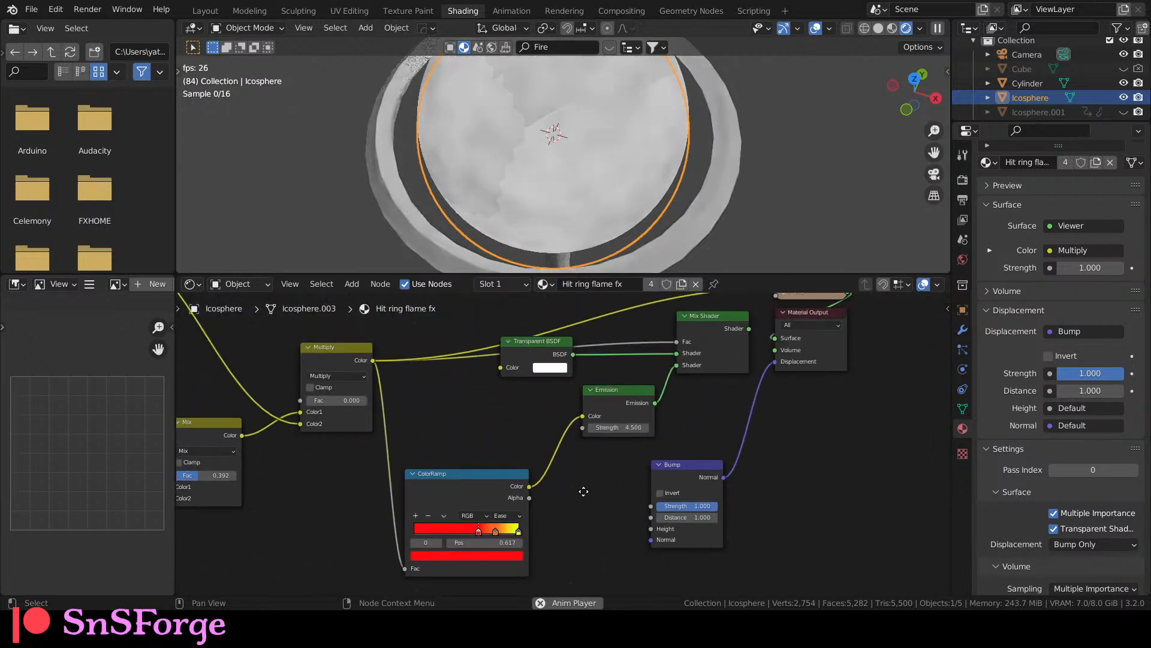
scroll(545, 390, up, 2)
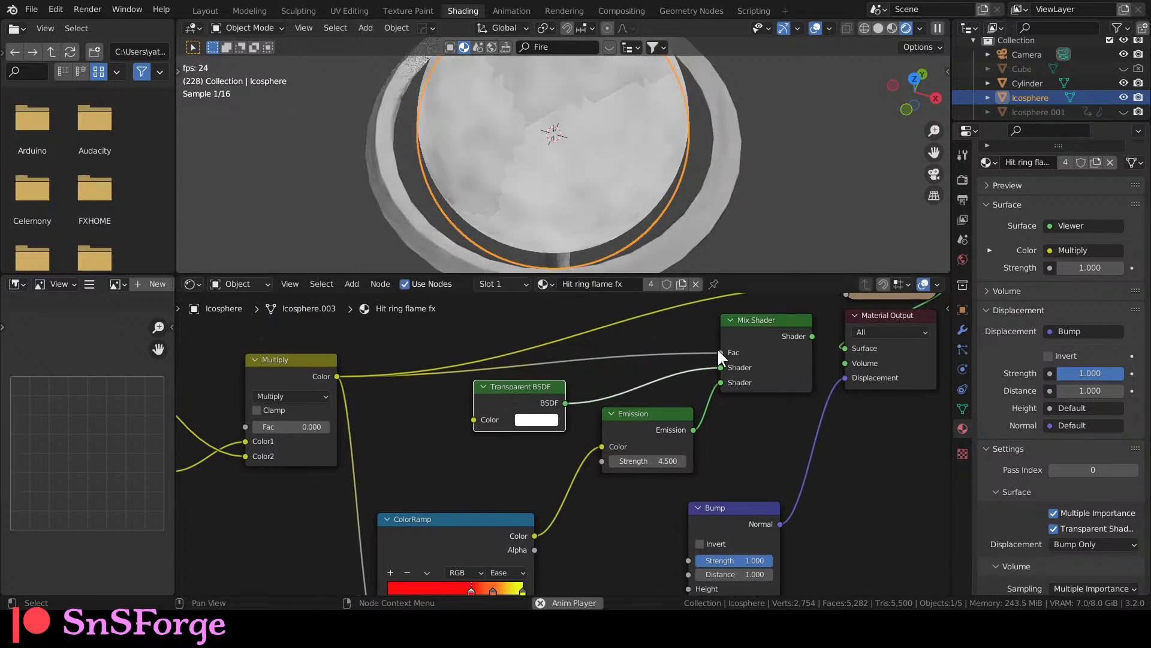
middle_drag(416, 441, 671, 460)
scroll(669, 459, down, 2)
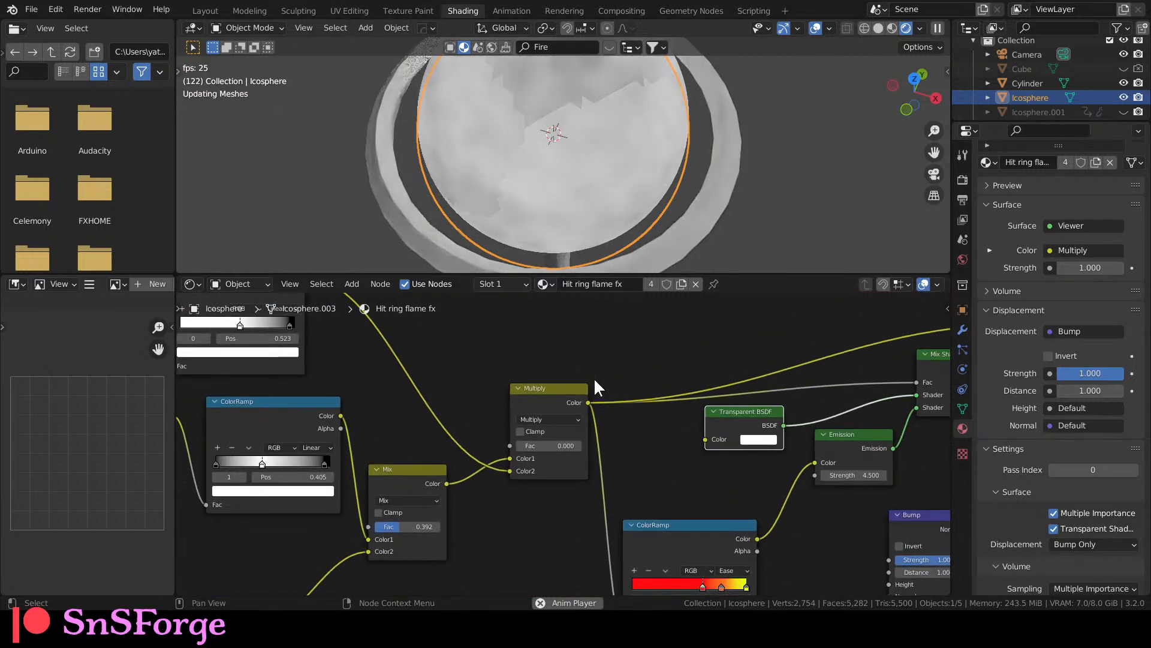
middle_drag(465, 362, 584, 453)
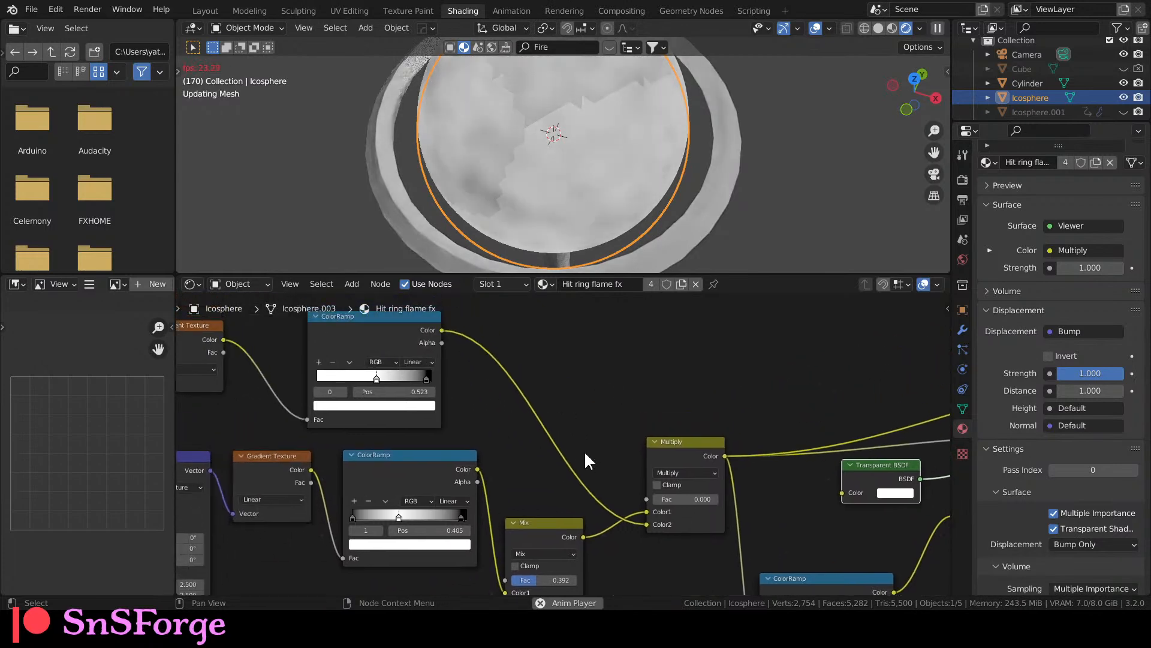
scroll(584, 445, down, 2)
middle_drag(624, 534, 391, 481)
scroll(446, 433, up, 2)
drag(512, 452, 522, 399)
middle_drag(621, 442, 641, 477)
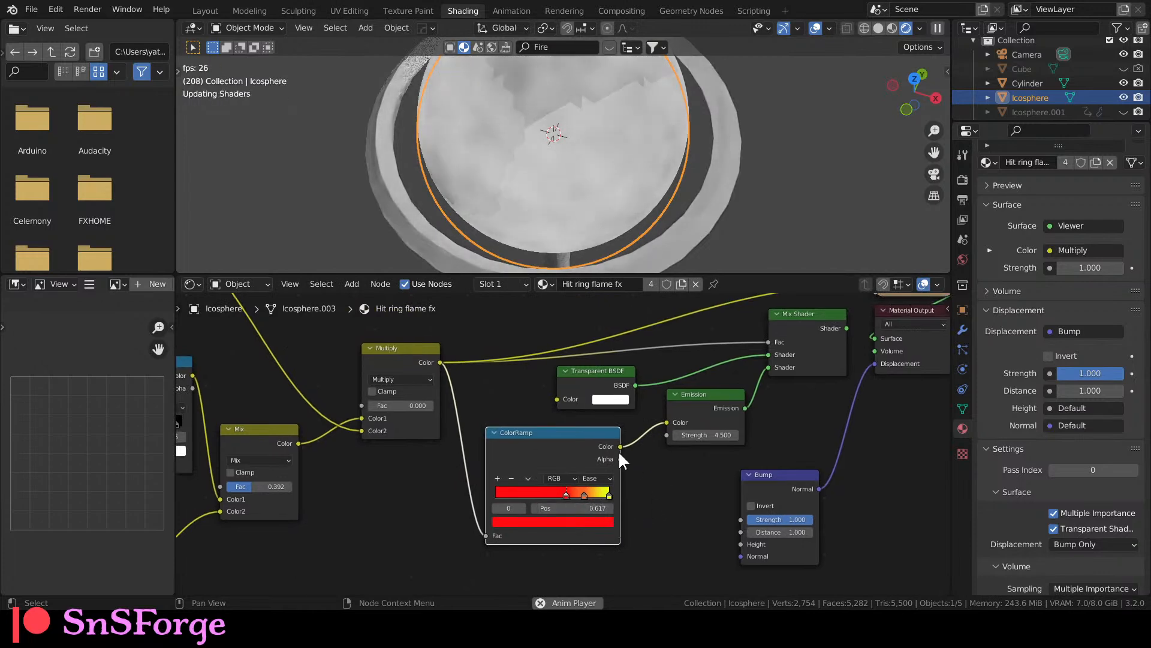
Relink the Multiply node's Color output from the Viewer to the Bump node's Height input.
middle_drag(501, 409, 423, 491)
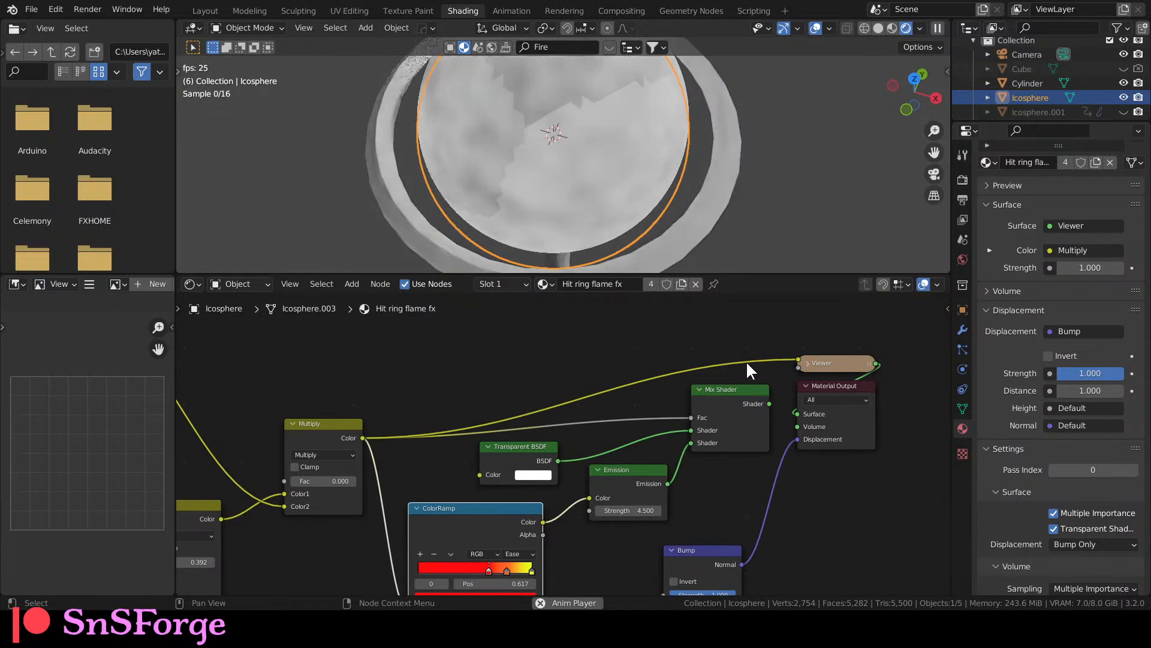
drag(798, 359, 662, 519)
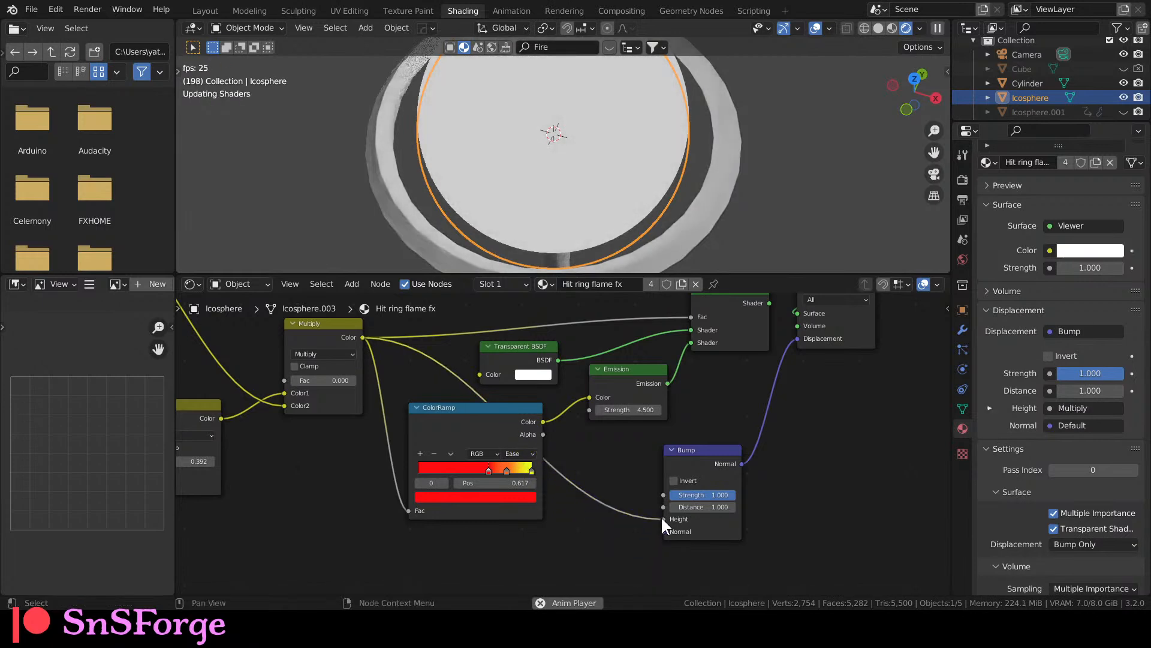
middle_drag(655, 162, 668, 104)
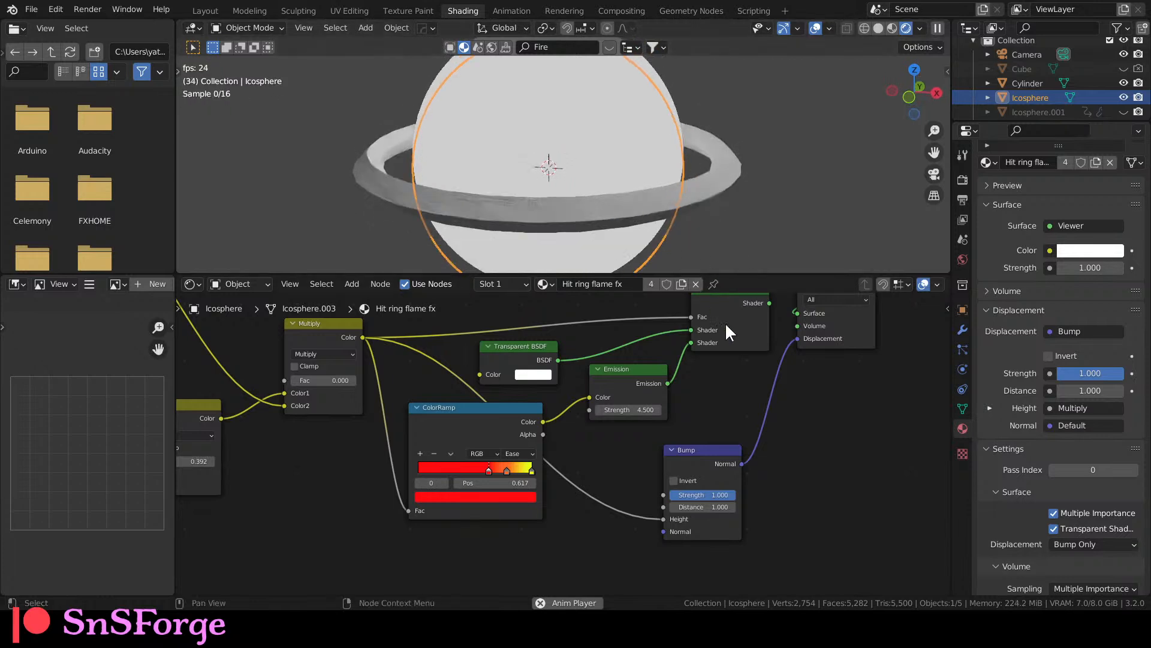
Link the Mix Shader's output to the Material Output's Surface and shift the Bump node slightly.
drag(770, 303, 792, 308)
click(722, 136)
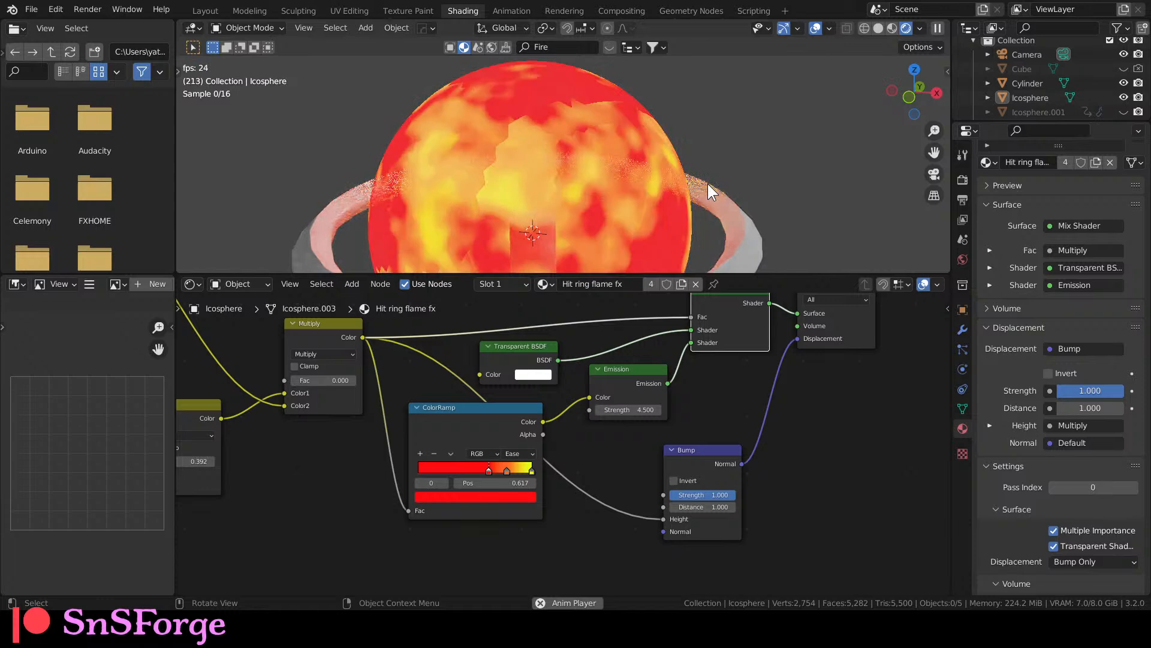
drag(722, 451, 710, 442)
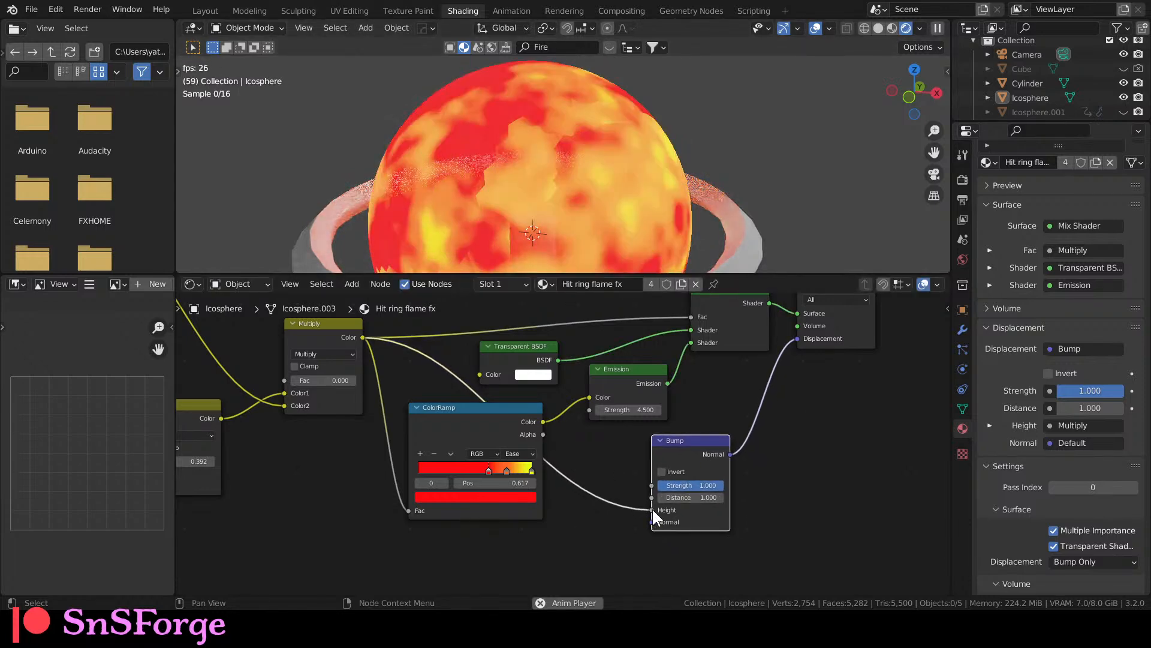
mouse_move(652, 510)
mouse_down()
mouse_move(653, 521)
mouse_move(649, 511)
mouse_up()
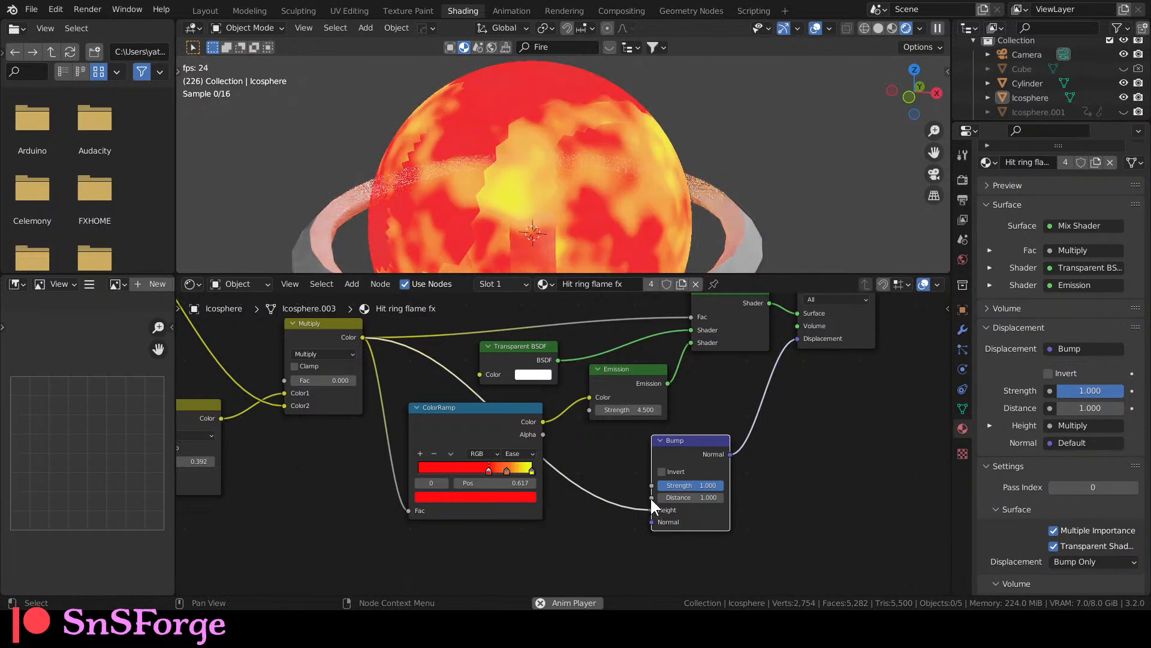
Link the Color output of the Noise Texture's ColorRamp to the Bump node's Height, stop the playback and select the orb.
middle_drag(388, 510, 583, 448)
scroll(446, 510, down, 4)
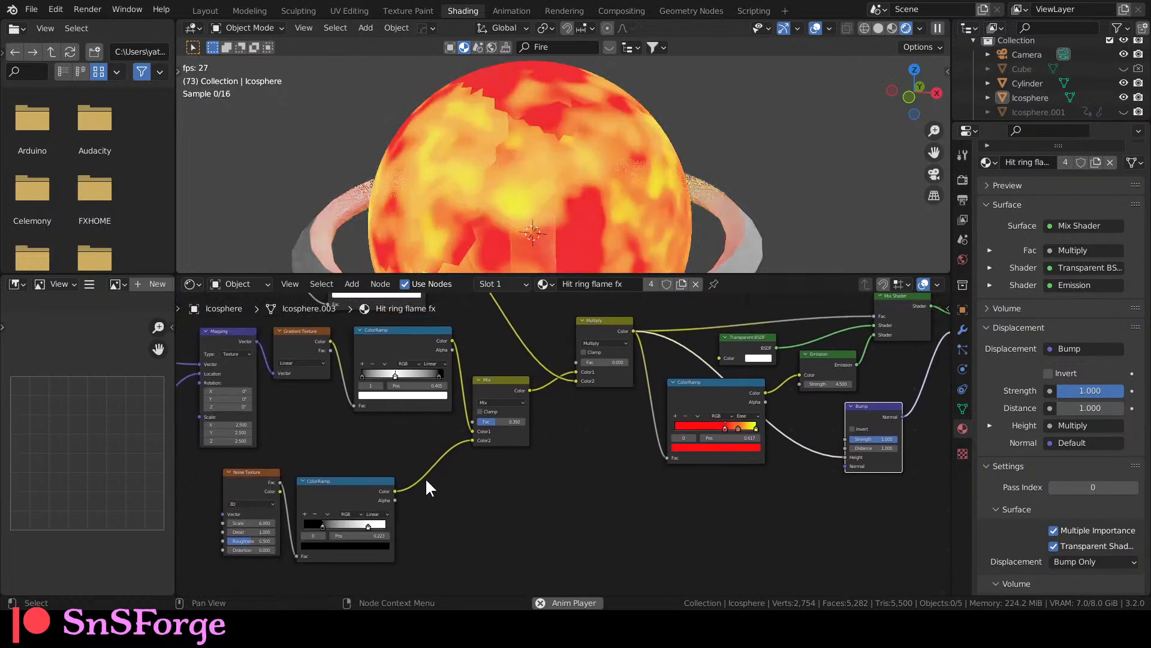
drag(397, 491, 847, 466)
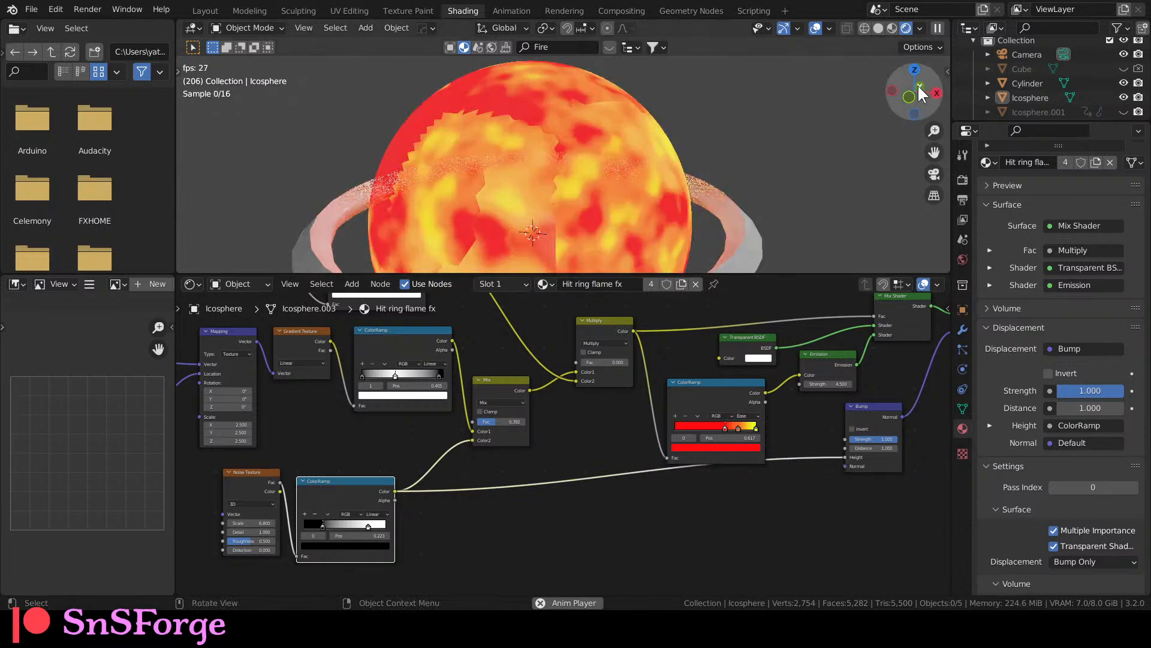
click(627, 219)
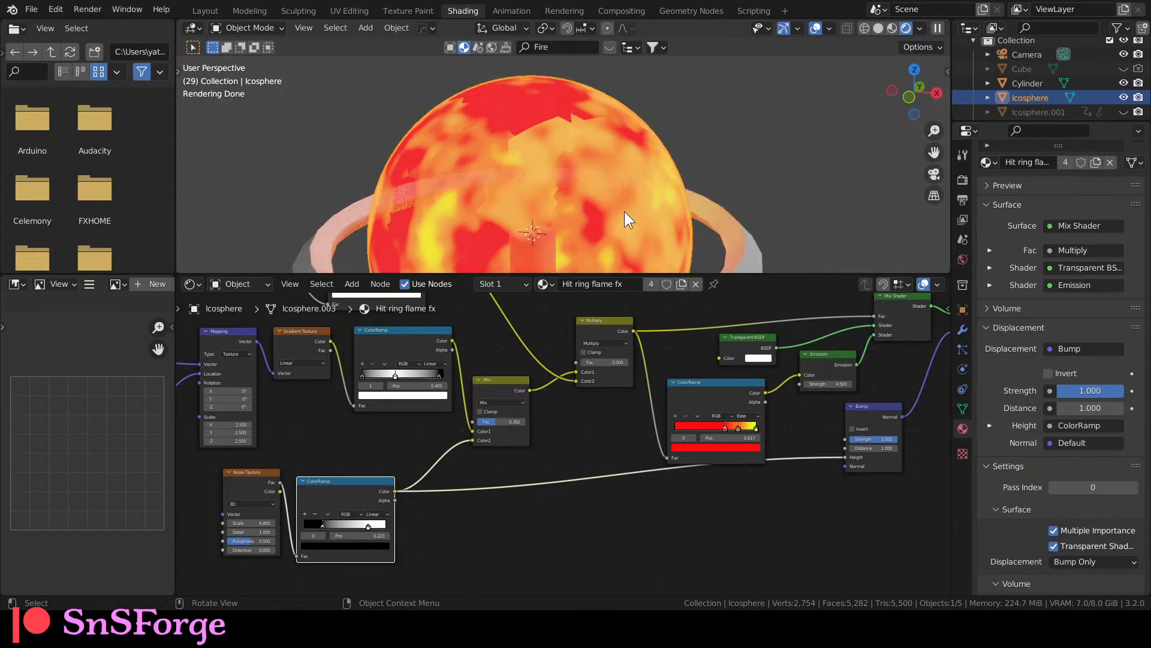
scroll(834, 476, up, 3)
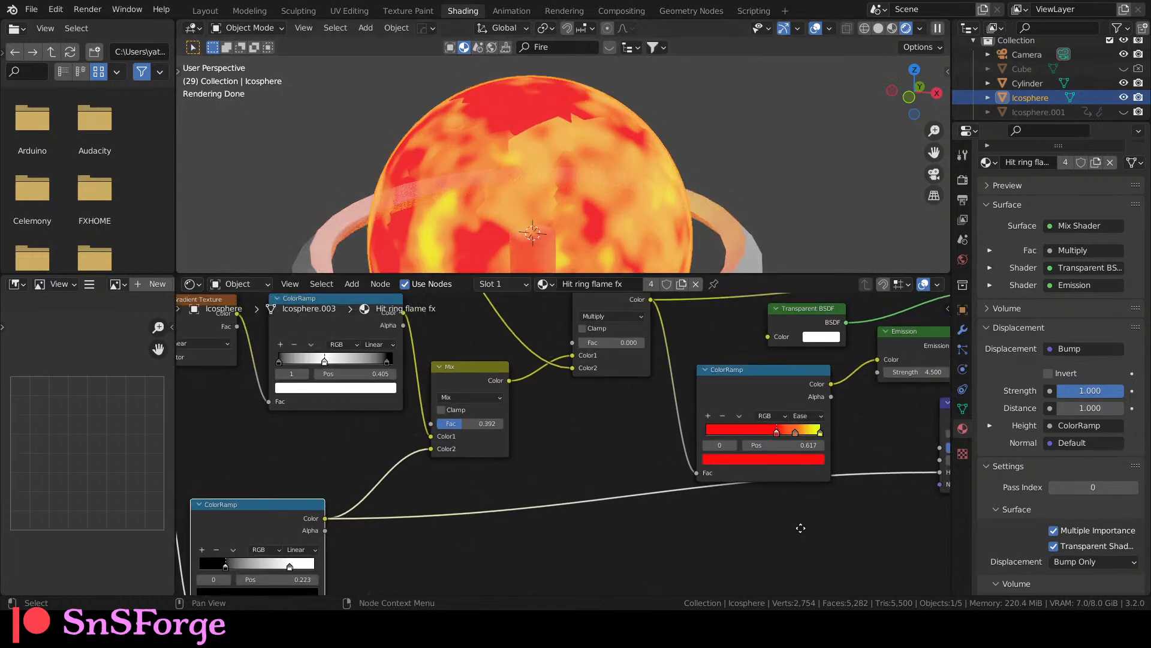
middle_drag(584, 540, 604, 548)
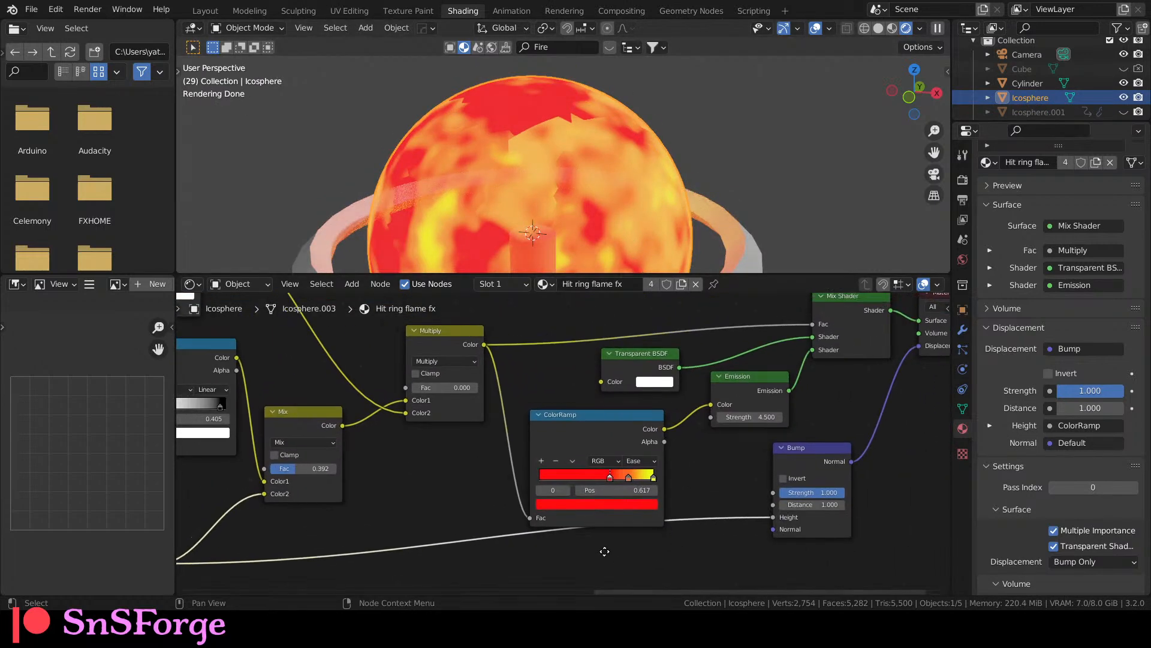
scroll(479, 507, down, 4)
middle_drag(454, 517, 708, 511)
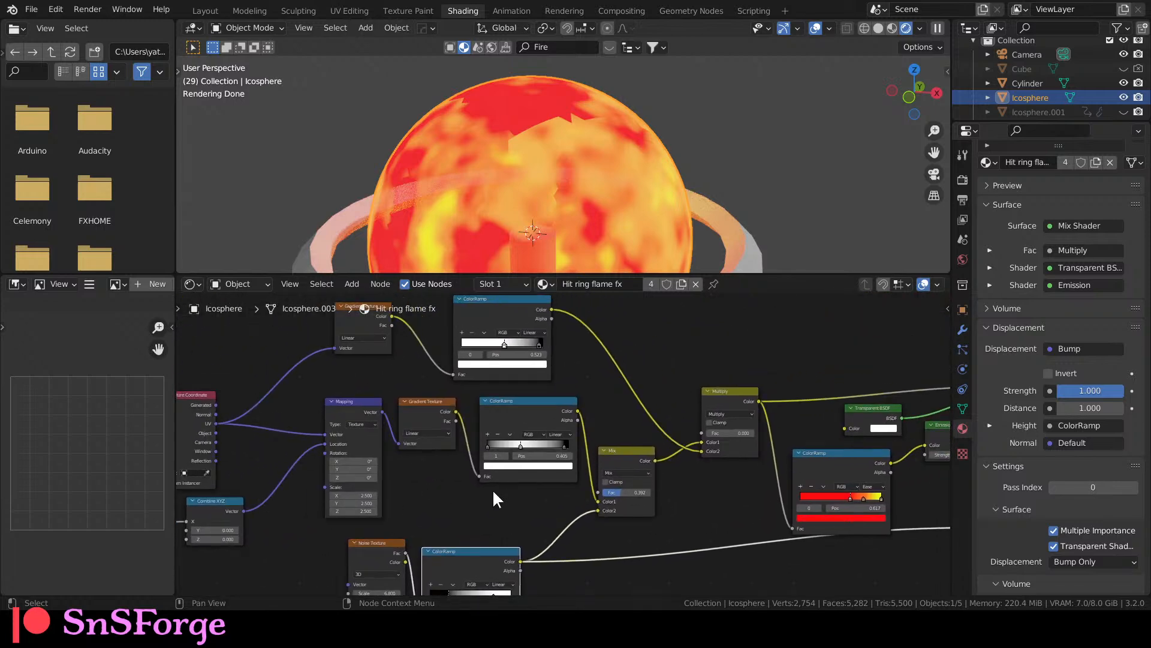
Link the Color output of the Gradient Texture's ColorRamp to the Bump node's Height and set the material displacement to Displacement and Bump.
middle_drag(492, 488, 368, 459)
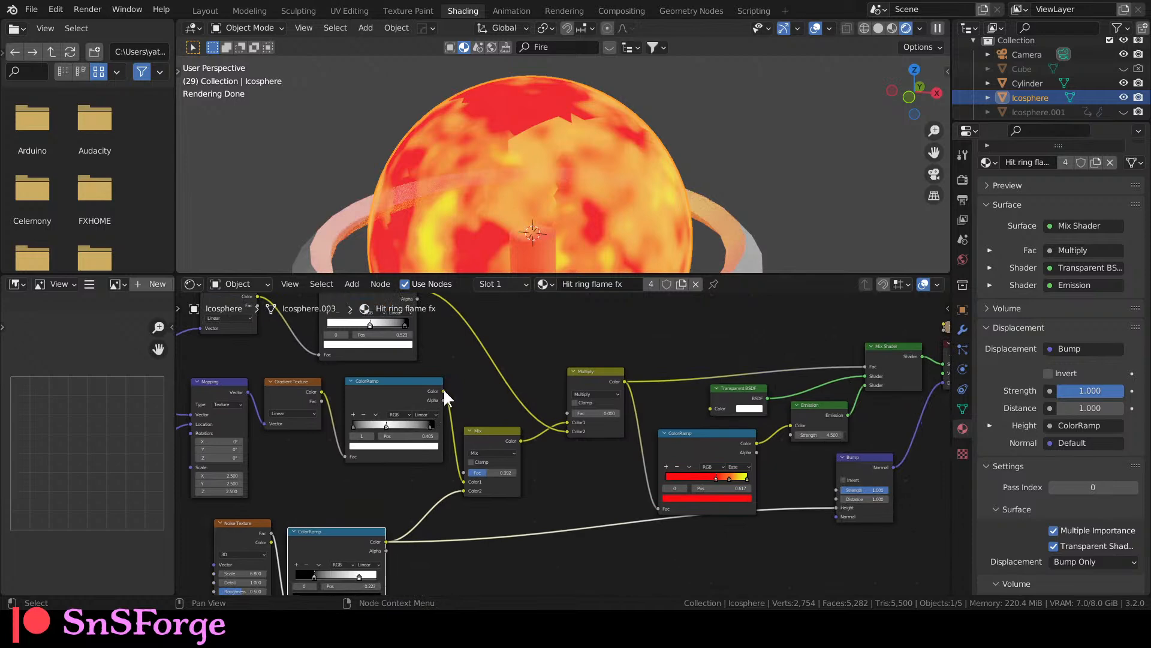
drag(444, 391, 837, 507)
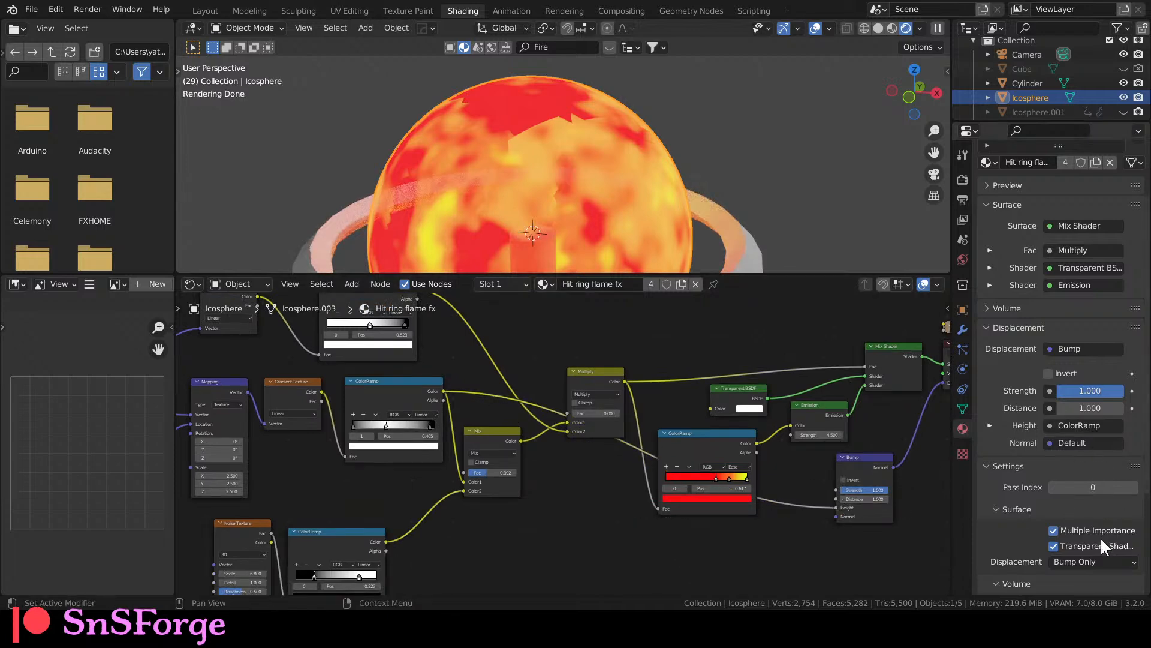
click(1097, 561)
click(1086, 514)
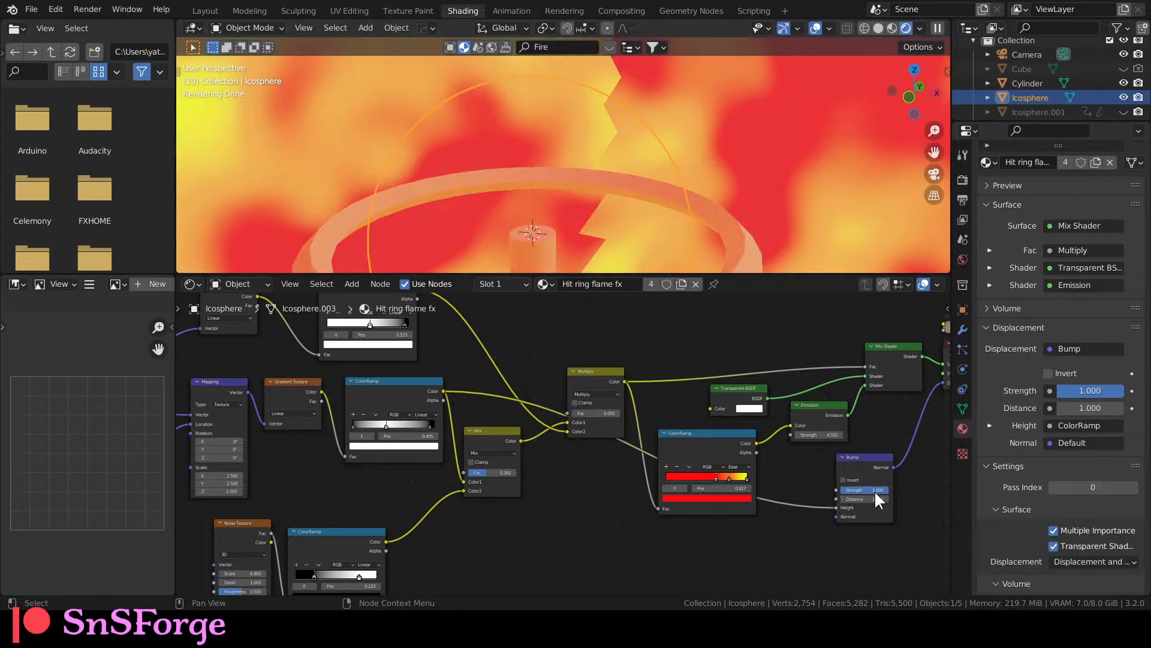
Set the Bump node's Strength and Distance both to 0.1 and check the orb's resulting size.
drag(873, 489, 859, 489)
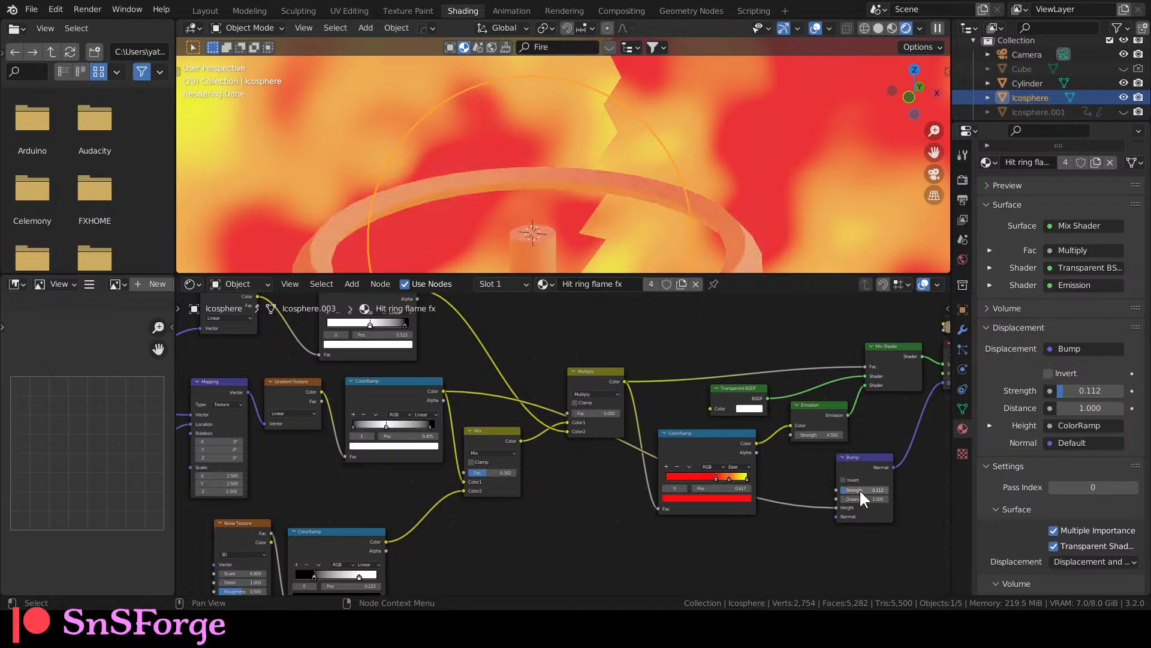
scroll(862, 497, up, 4)
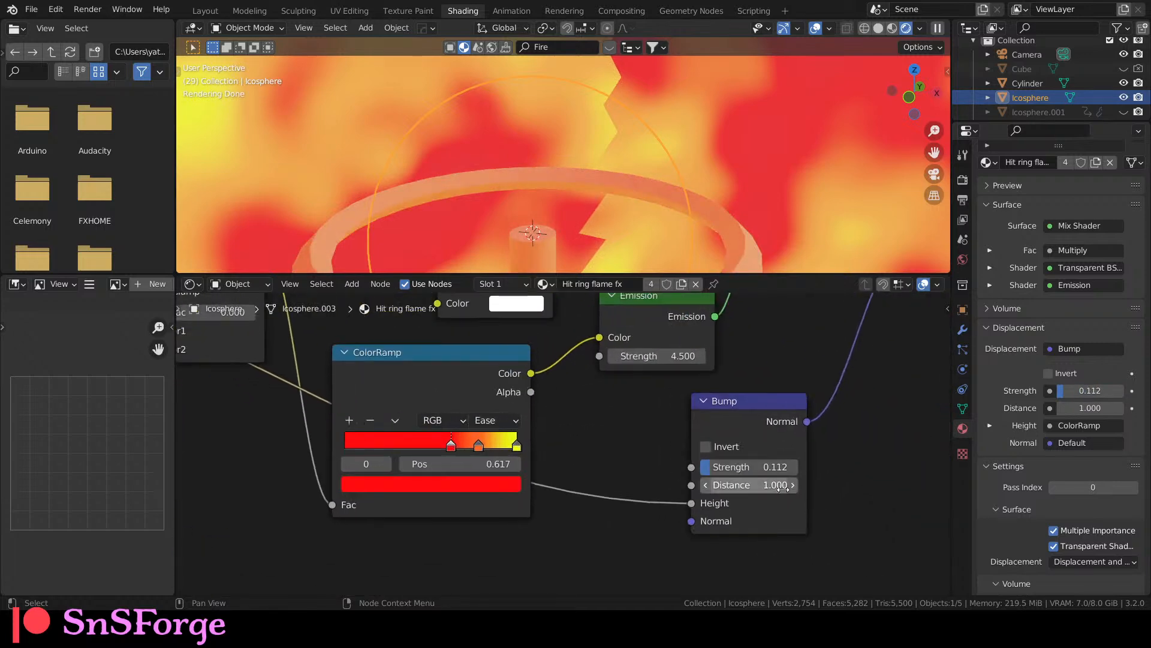
click(764, 465)
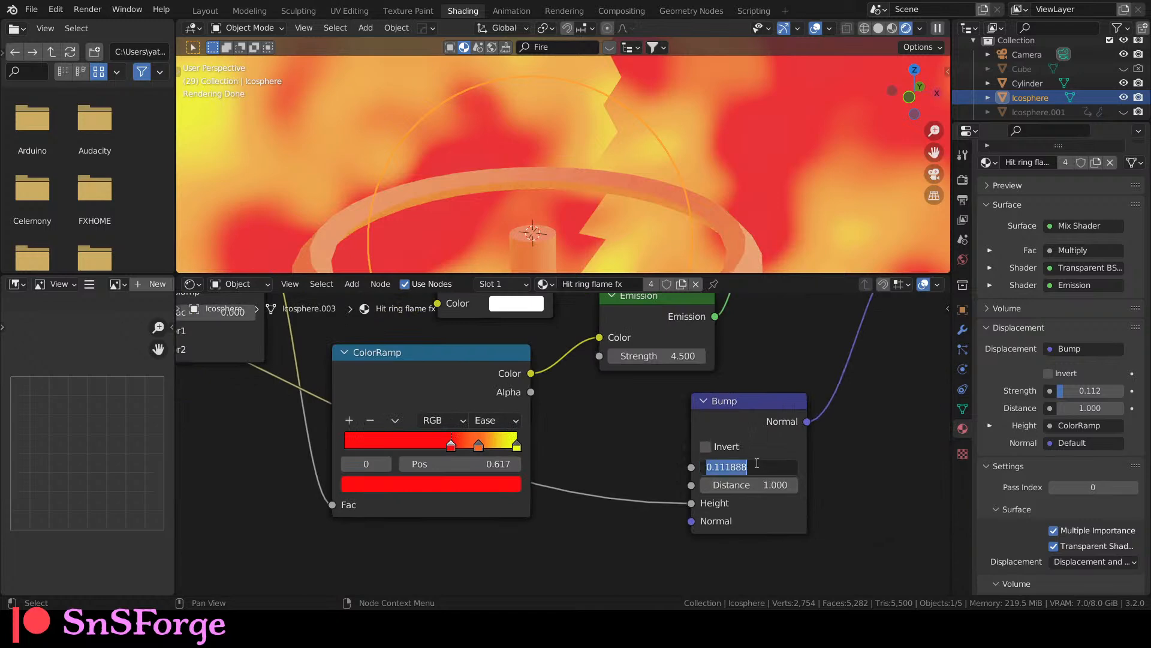
text(0.1)
key(Return)
click(756, 479)
text(0.1)
key(Return)
scroll(686, 233, down, 4)
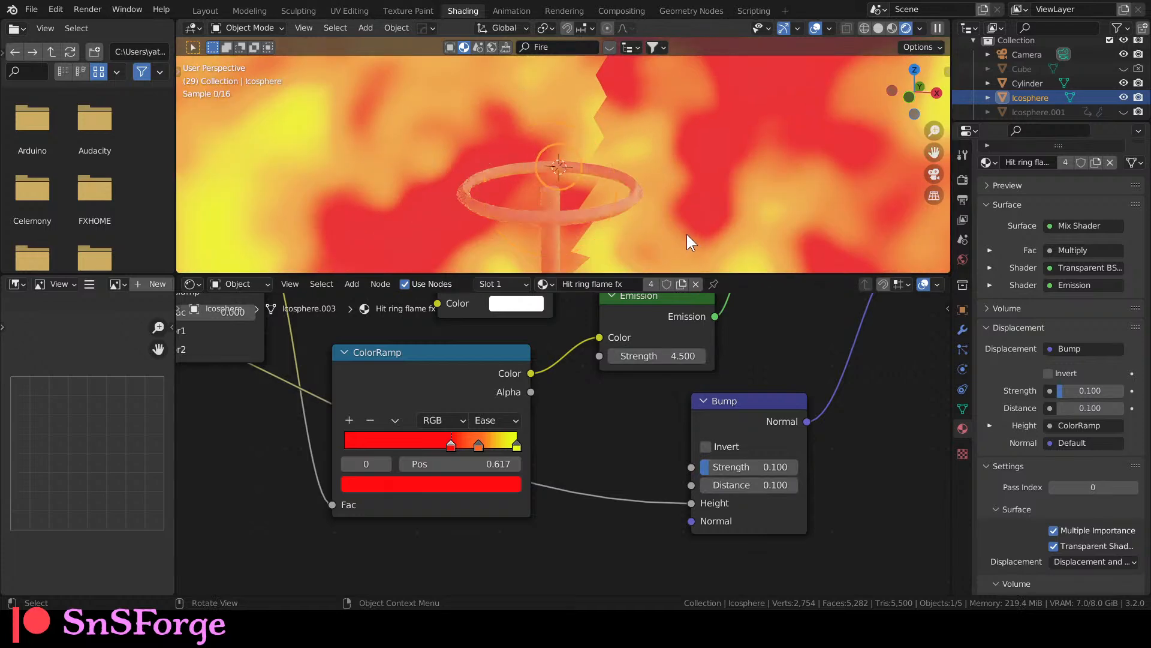
scroll(683, 231, down, 5)
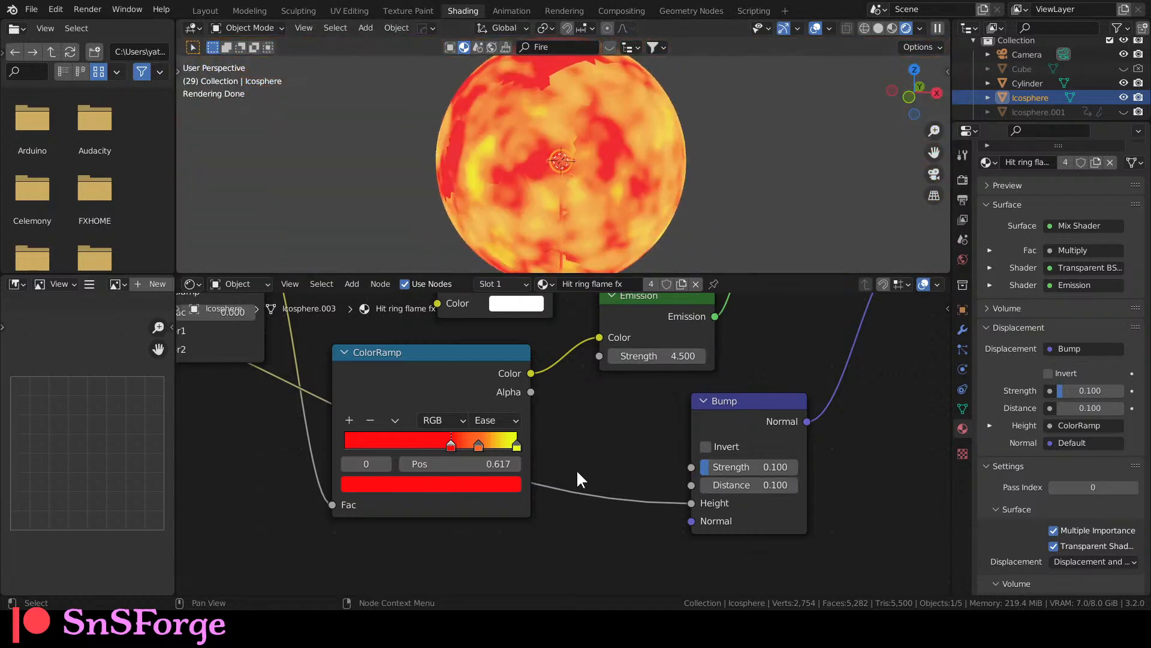
Trace the gradient ColorRamp's connection and remove its link from the Bump node's Height input.
middle_drag(577, 465, 723, 540)
scroll(648, 195, down, 3)
middle_drag(414, 485, 682, 566)
scroll(685, 534, down, 3)
middle_drag(686, 526, 404, 382)
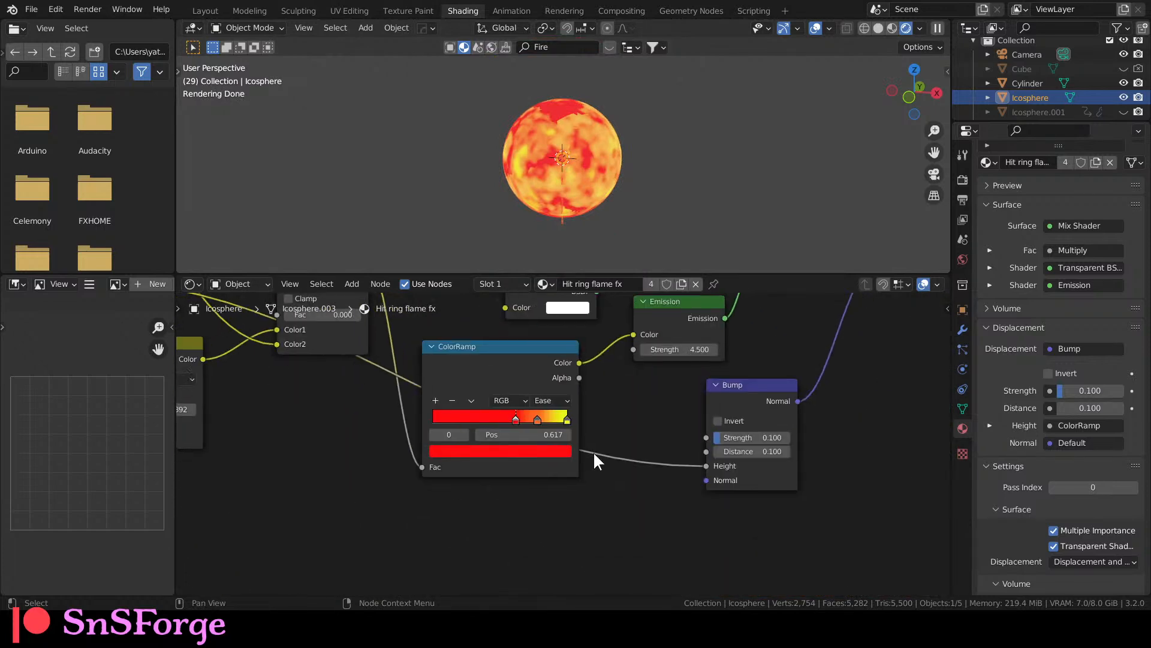
middle_drag(537, 443, 534, 498)
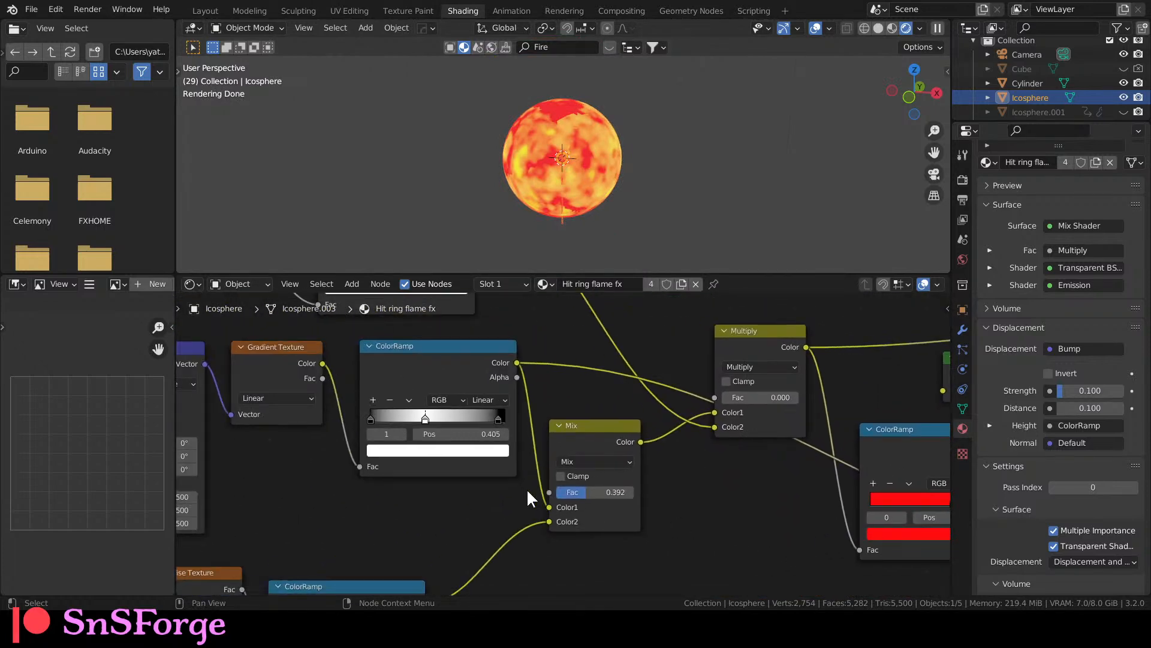
middle_drag(421, 463, 545, 503)
middle_drag(462, 408, 511, 415)
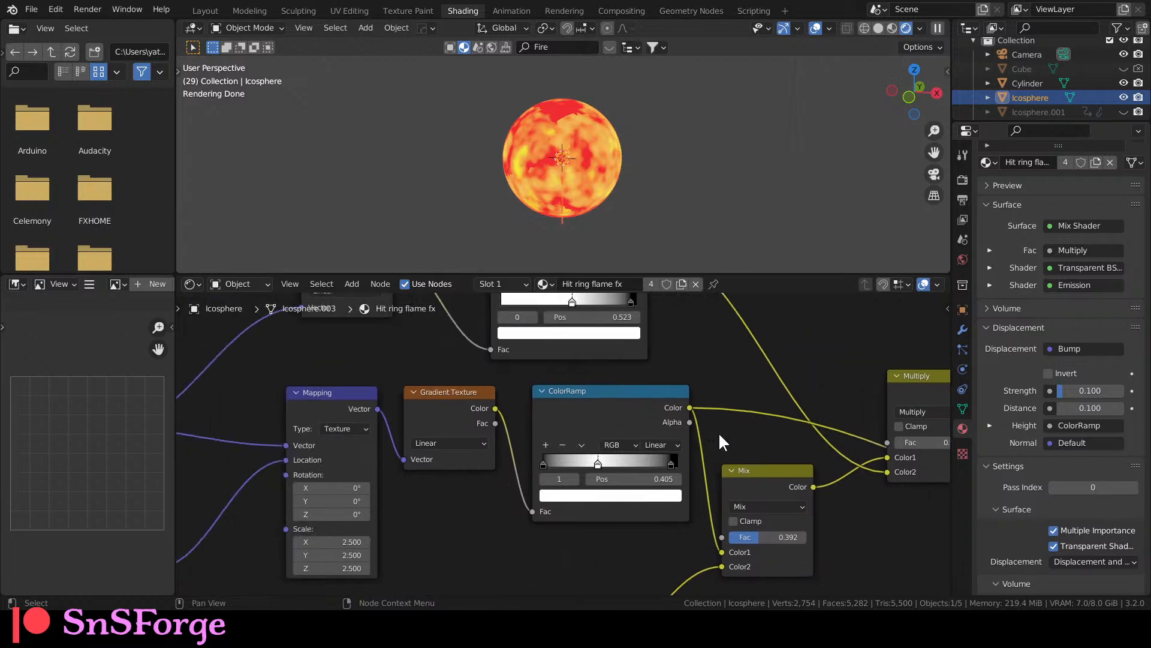
middle_drag(714, 430, 366, 419)
middle_drag(591, 406, 360, 391)
middle_drag(713, 462, 591, 458)
scroll(591, 459, up, 1)
drag(657, 452, 654, 405)
scroll(561, 444, down, 10)
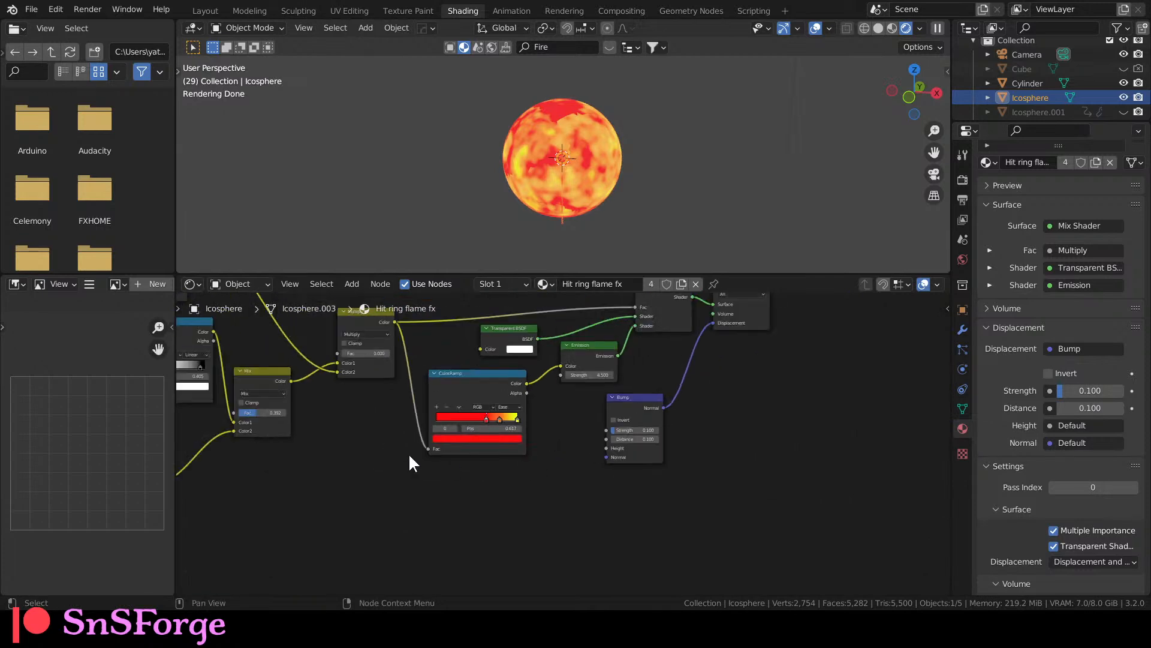
Detach the Bump node from the Material Output's Displacement input and connect its Normal output there again.
middle_drag(395, 457, 423, 484)
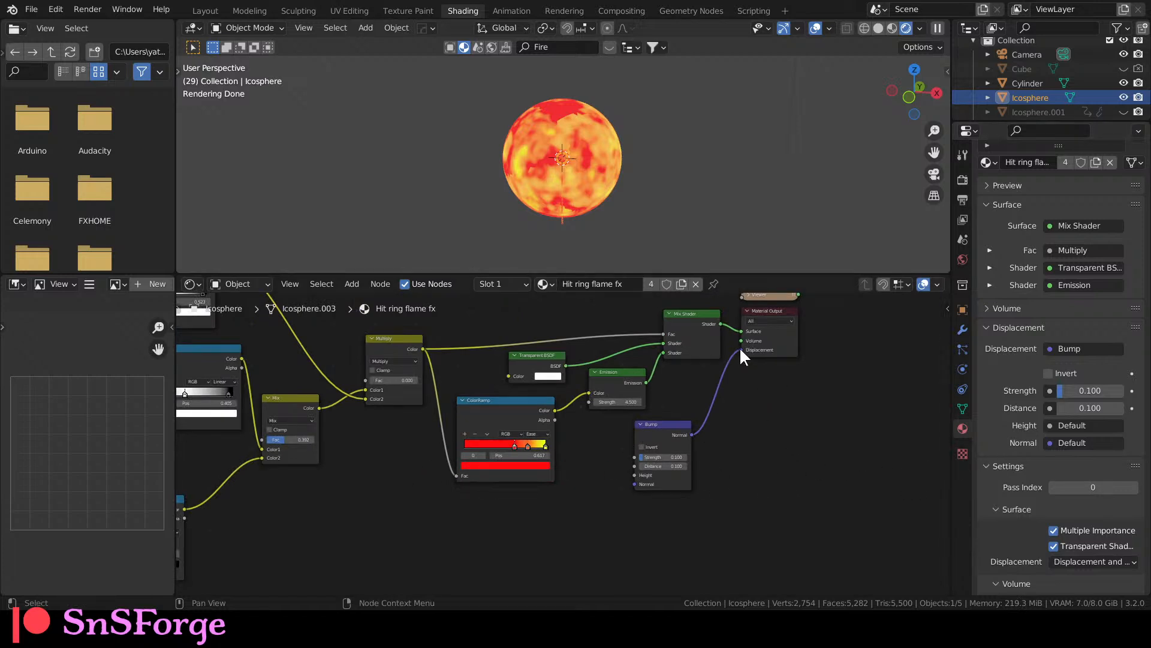
drag(741, 350, 776, 398)
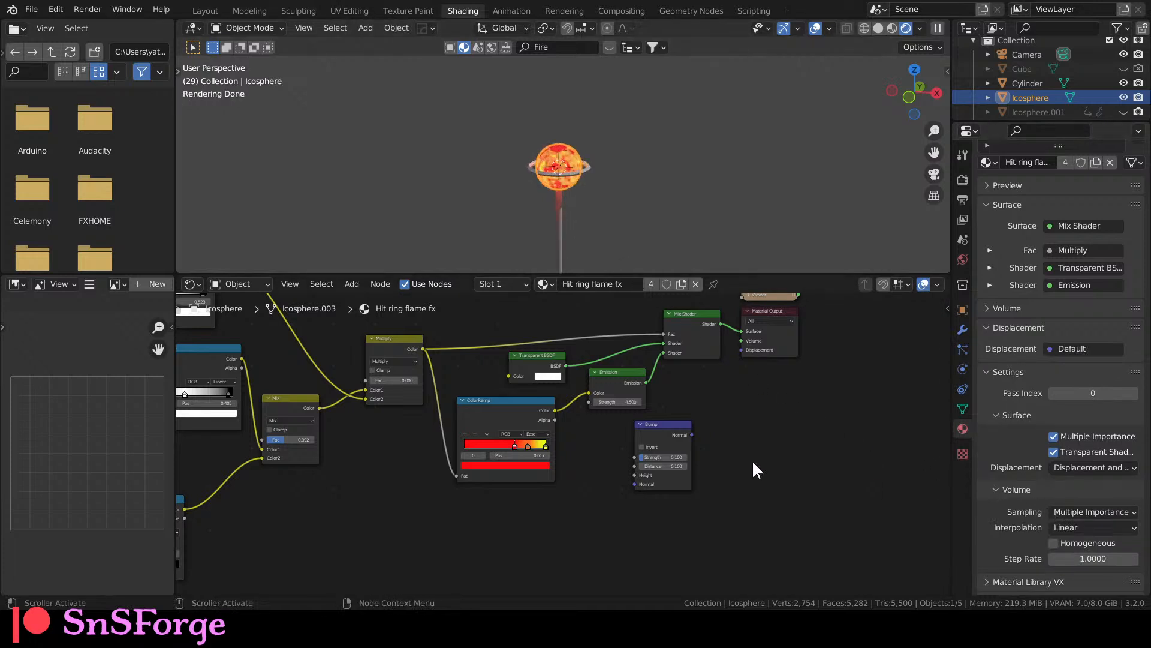
drag(691, 435, 694, 427)
drag(733, 351, 742, 354)
Set the Bump node's Strength and Distance both to 0.
scroll(719, 469, up, 3)
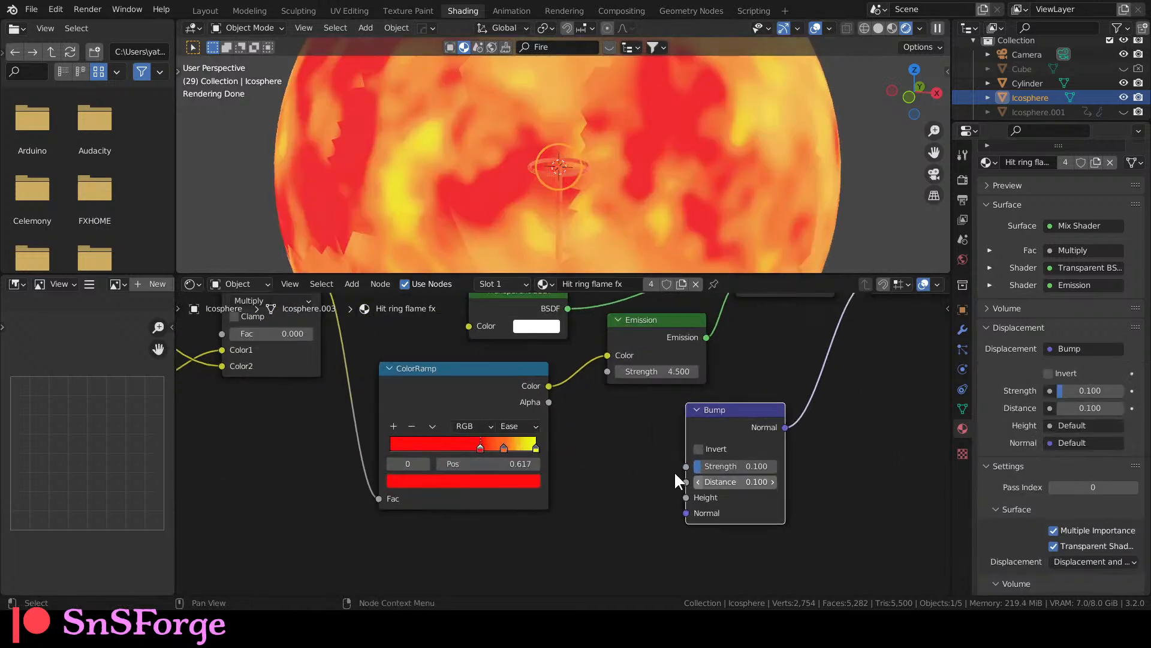
double_click(731, 485)
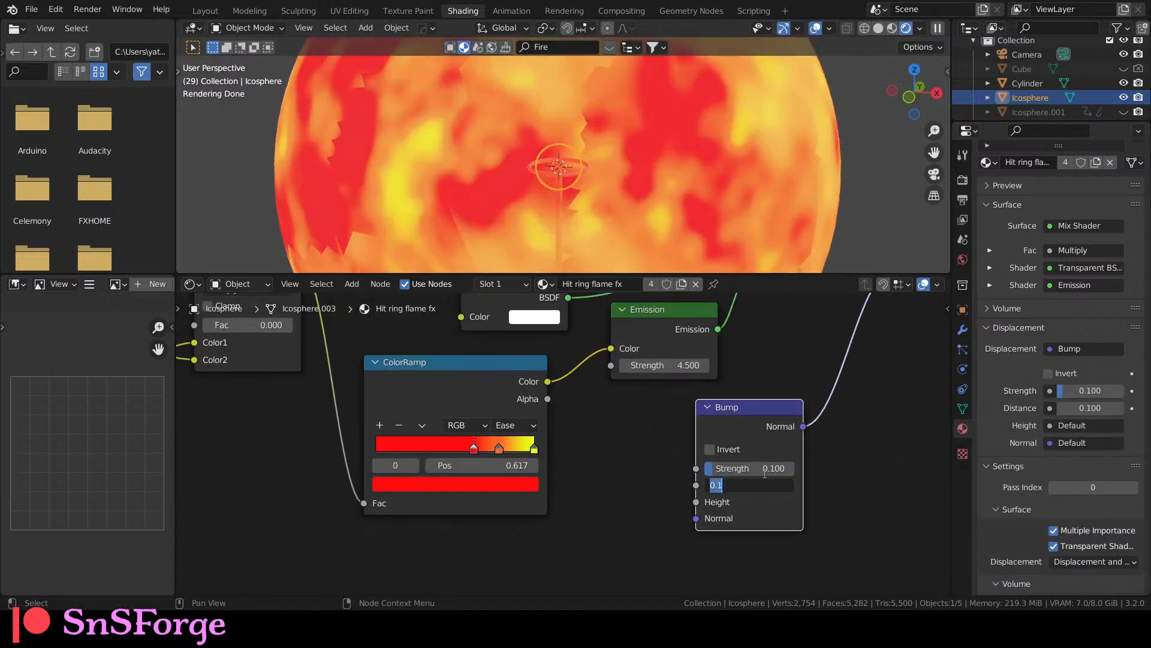
key(Return)
click(746, 469)
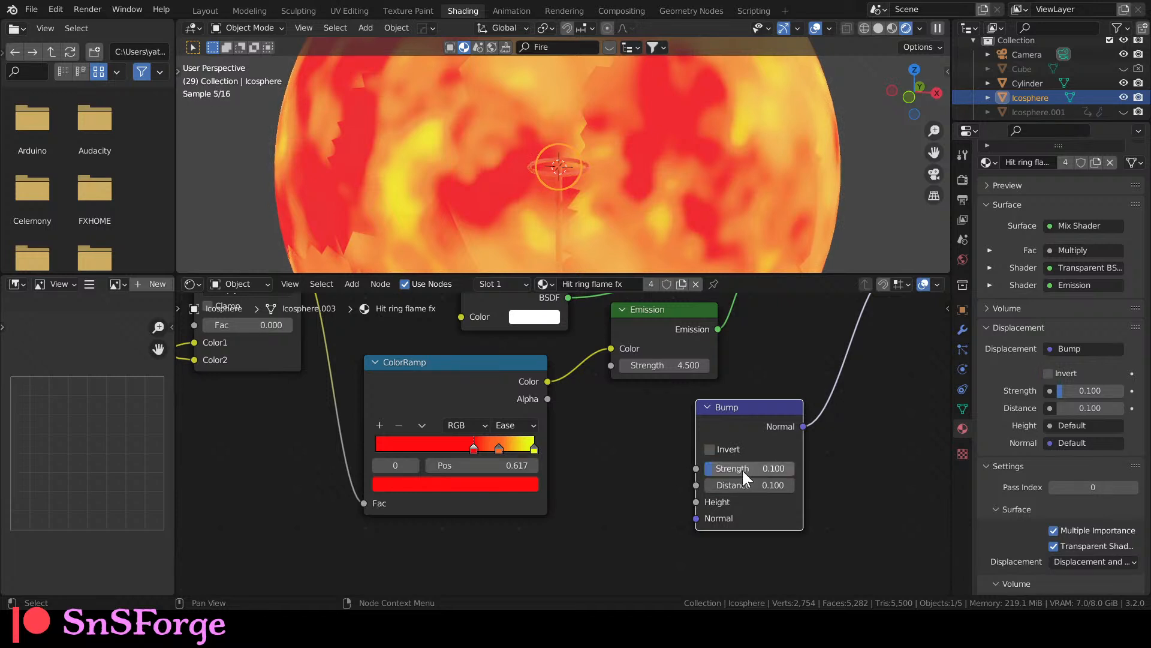
text(0)
key(Return)
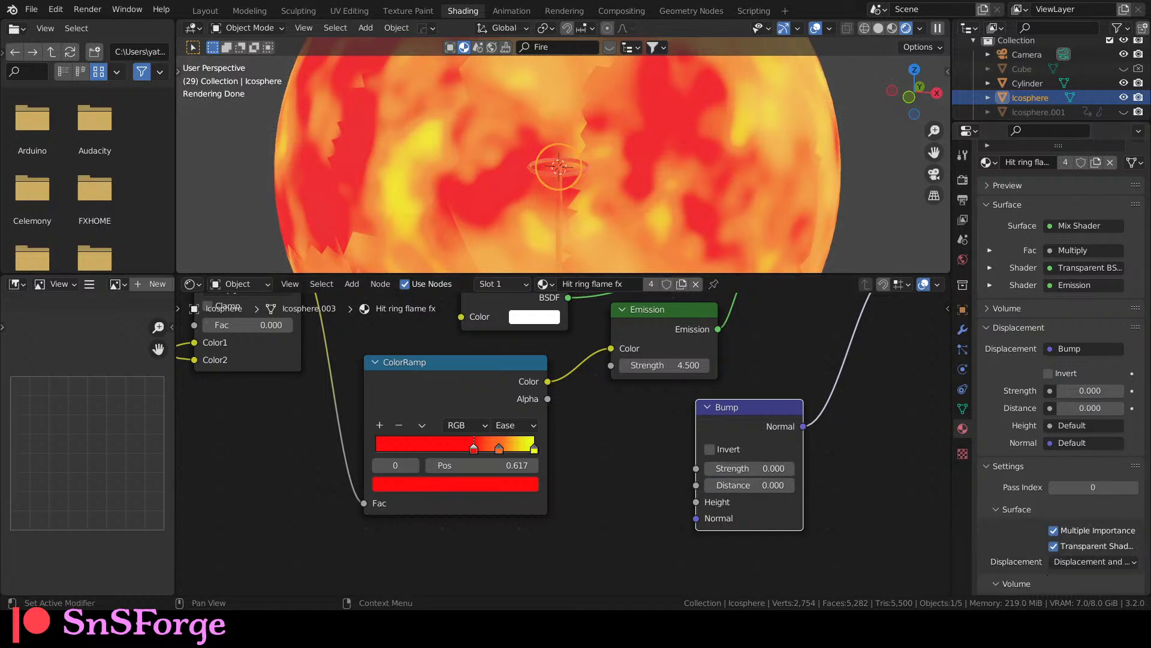
Switch the material's surface displacement setting to Bump Only.
scroll(1001, 526, down, 4)
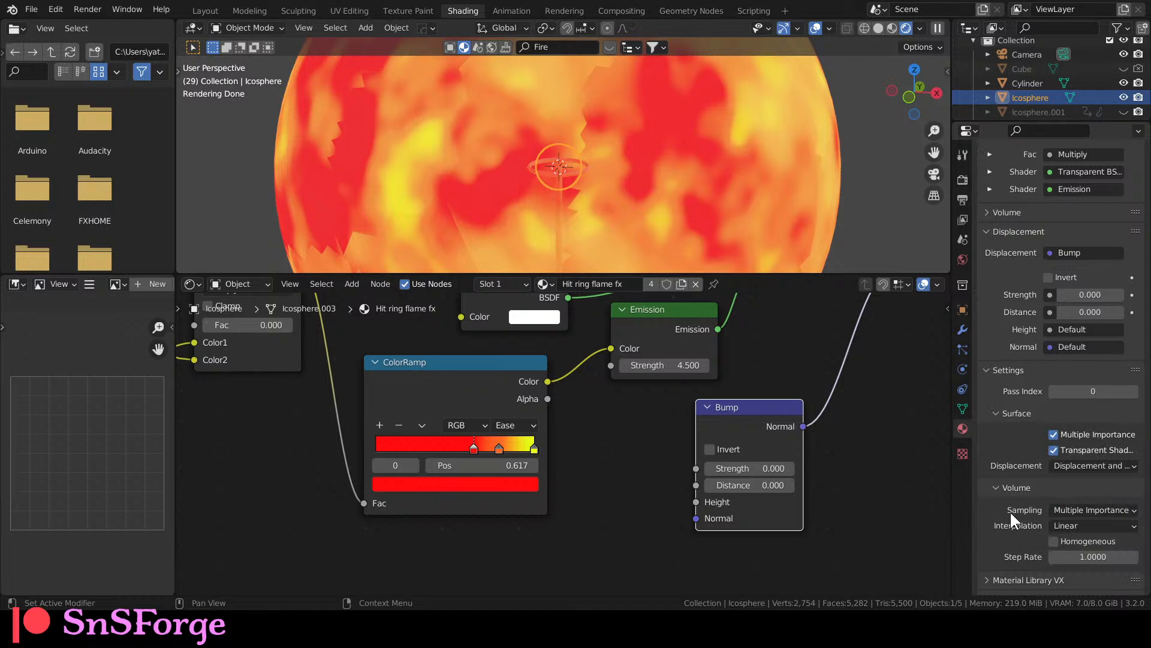
click(1082, 466)
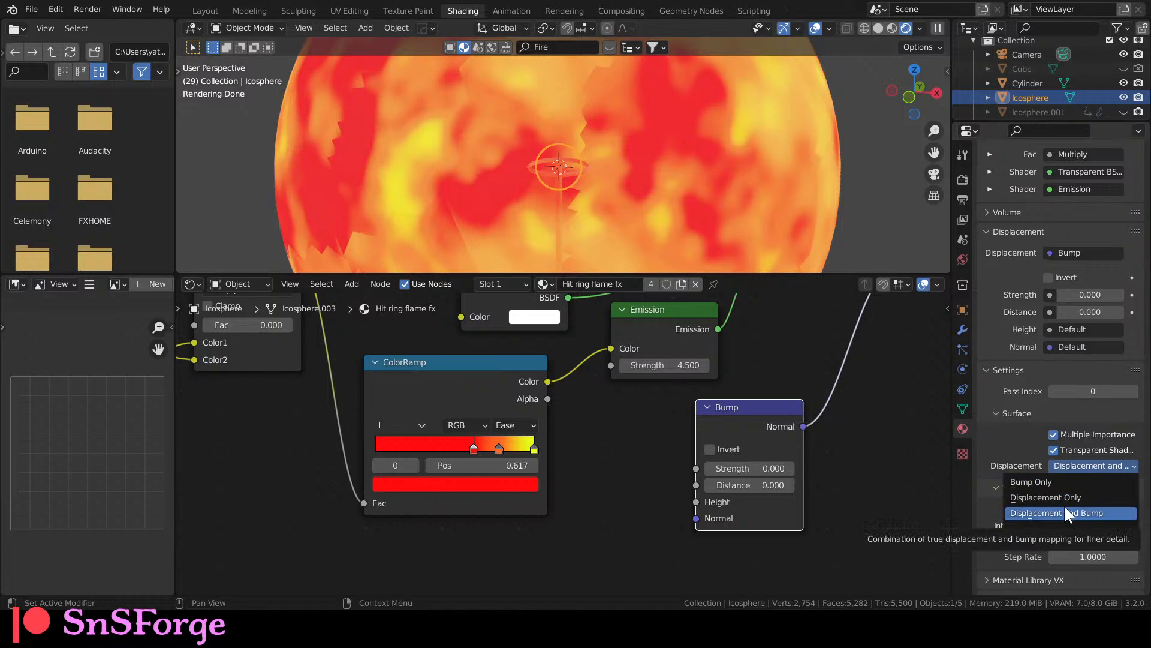
click(1055, 483)
scroll(616, 469, down, 1)
scroll(617, 472, up, 2)
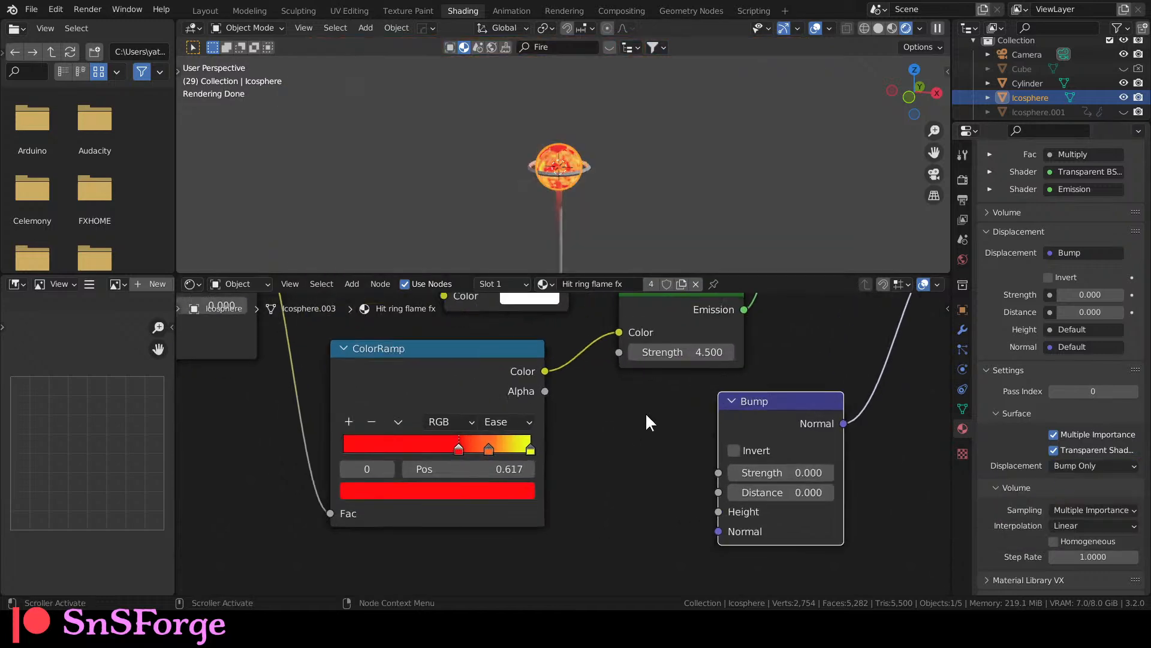
Link the Multiply node's Color output to the Bump node's Height input.
middle_drag(613, 449, 407, 534)
drag(605, 556, 603, 556)
middle_drag(486, 521, 621, 458)
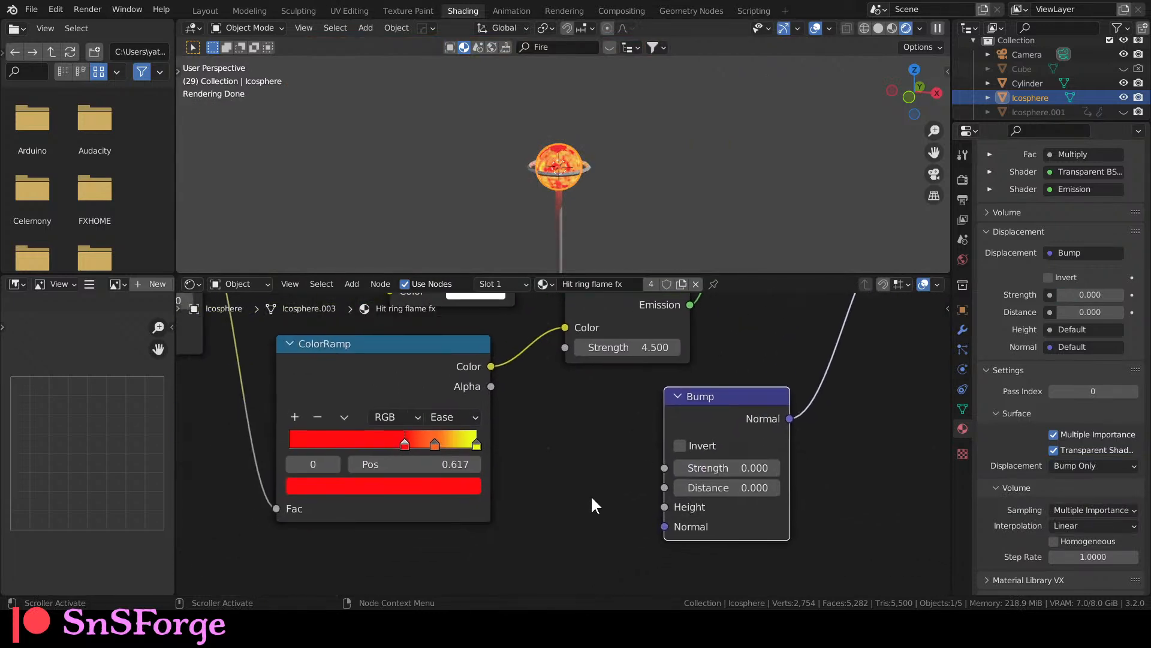
scroll(592, 494, down, 2)
middle_drag(607, 521, 633, 577)
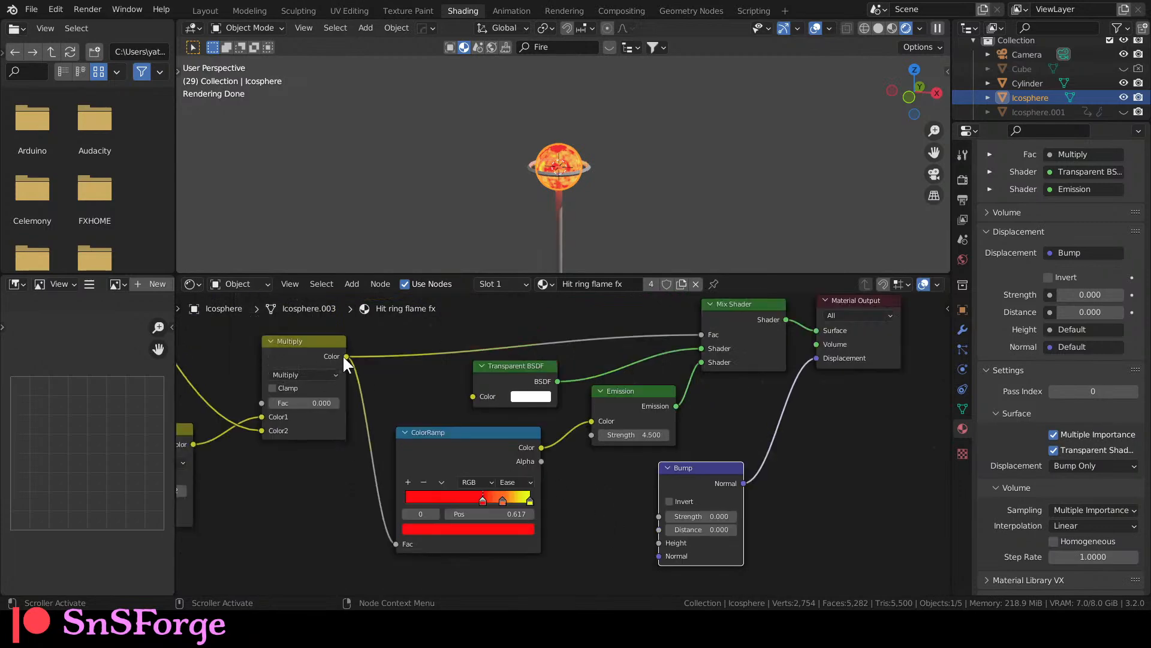
drag(346, 356, 660, 542)
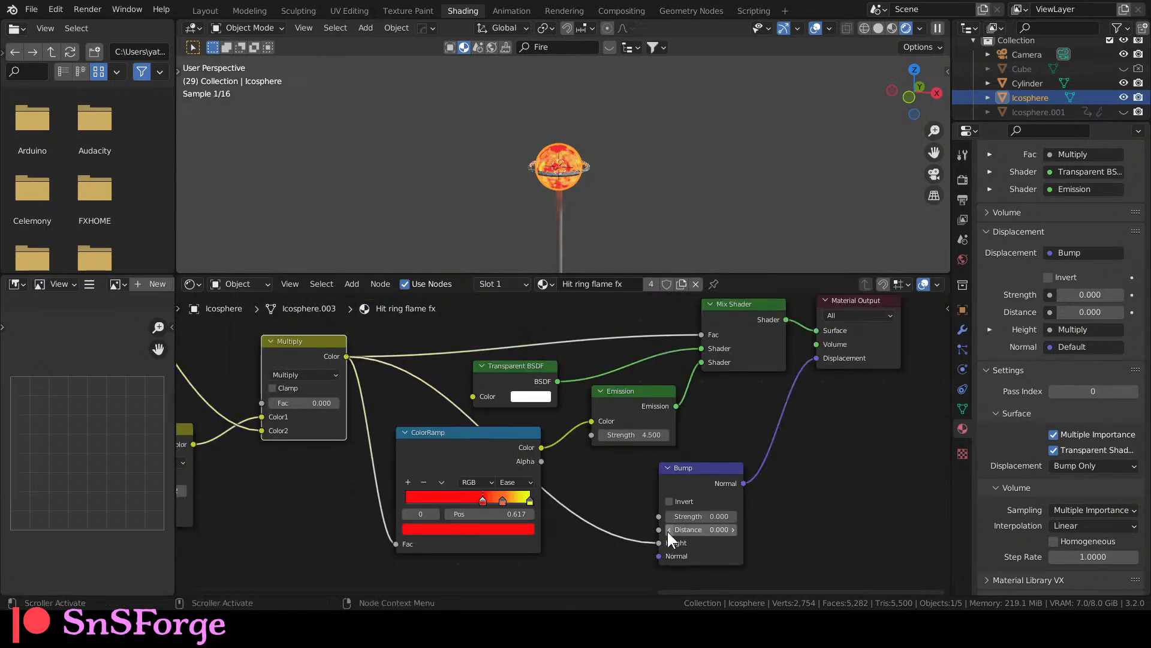
Set the Bump node's Strength and Distance both to 1.
scroll(783, 505, up, 2)
middle_drag(816, 512, 722, 434)
drag(650, 470, 690, 489)
scroll(563, 189, up, 8)
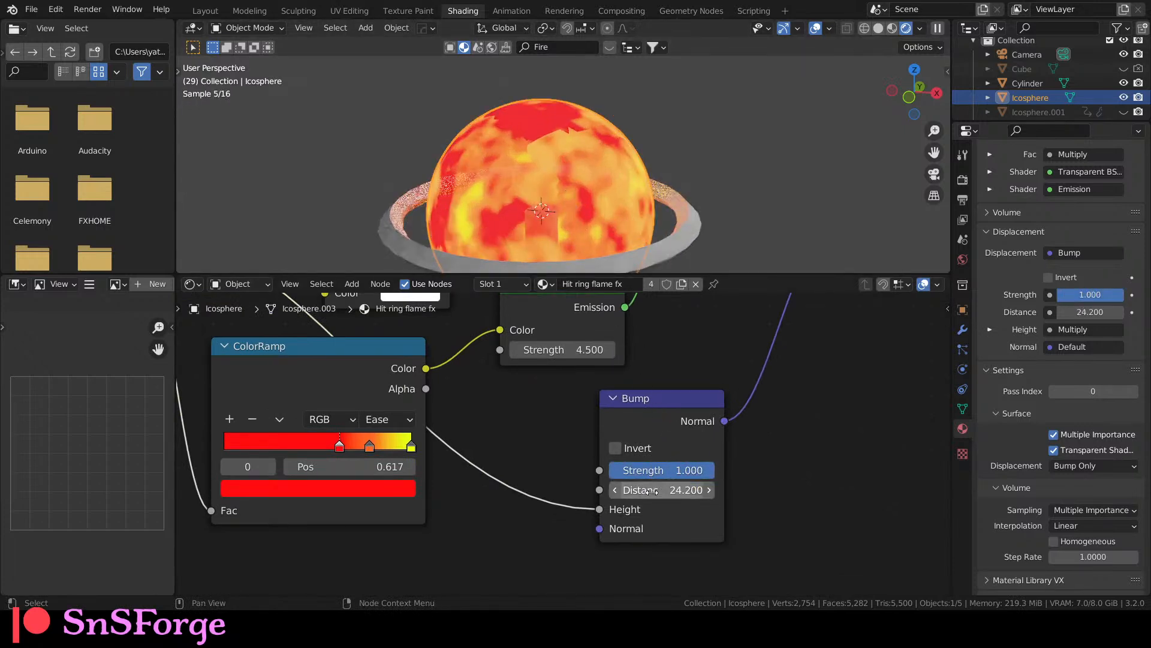
click(653, 493)
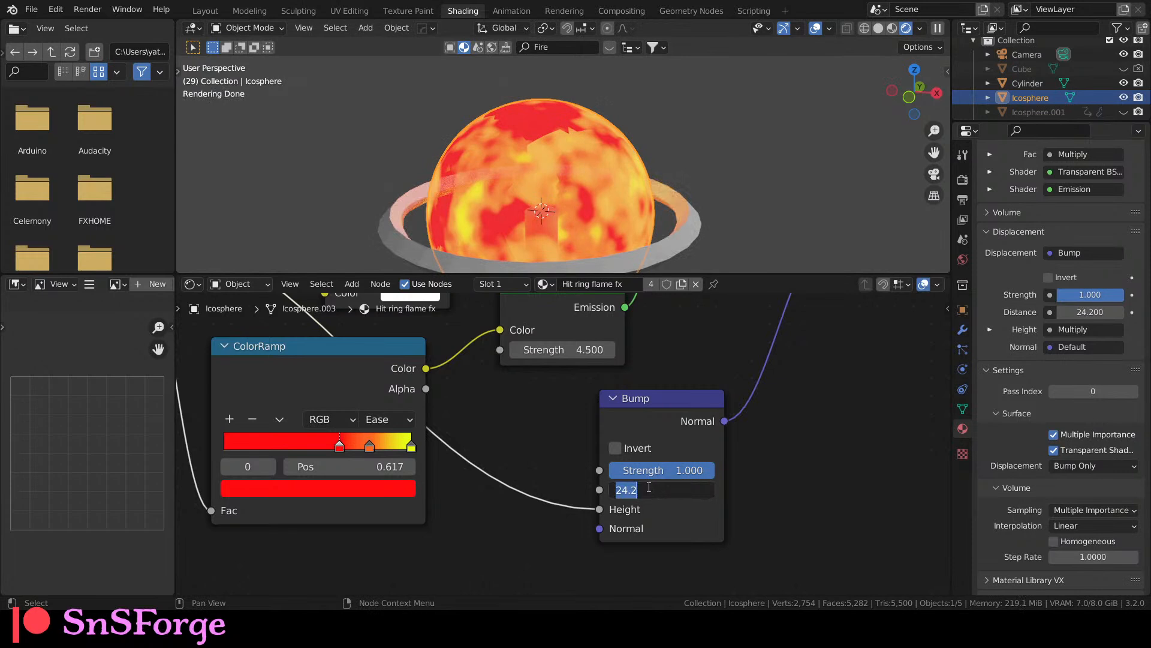
text(1)
key(Return)
Play the animation in the Layout workspace and examine the orb's fiery surface and seams from several angles.
middle_drag(563, 215, 656, 160)
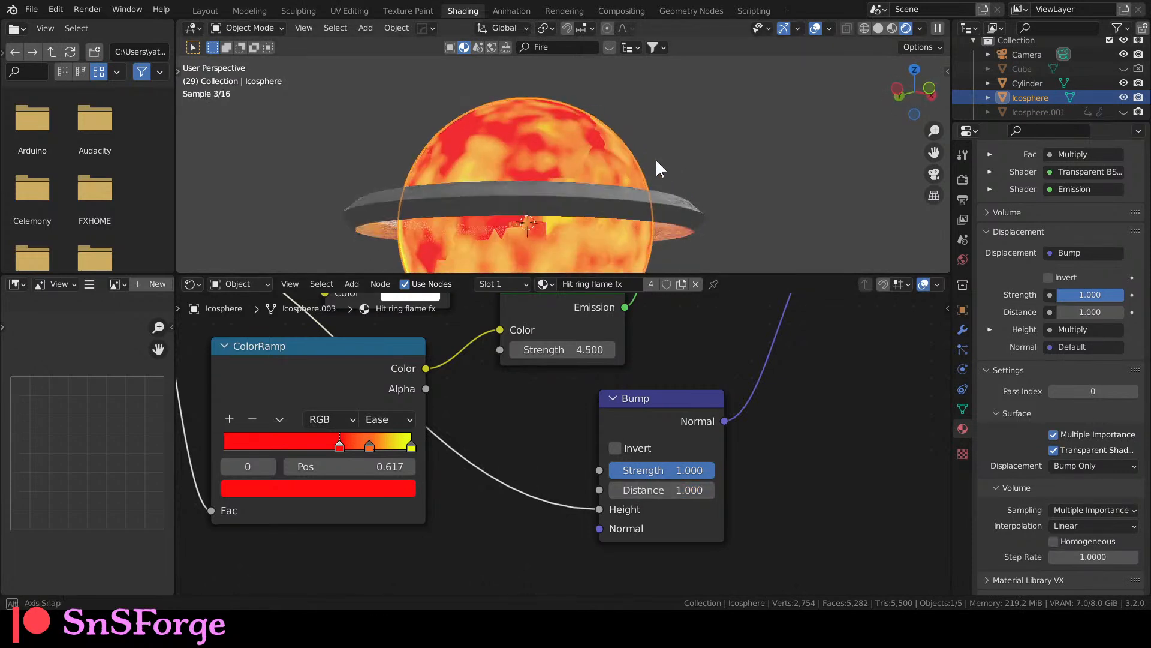
middle_drag(703, 364, 516, 566)
middle_drag(606, 165, 401, 130)
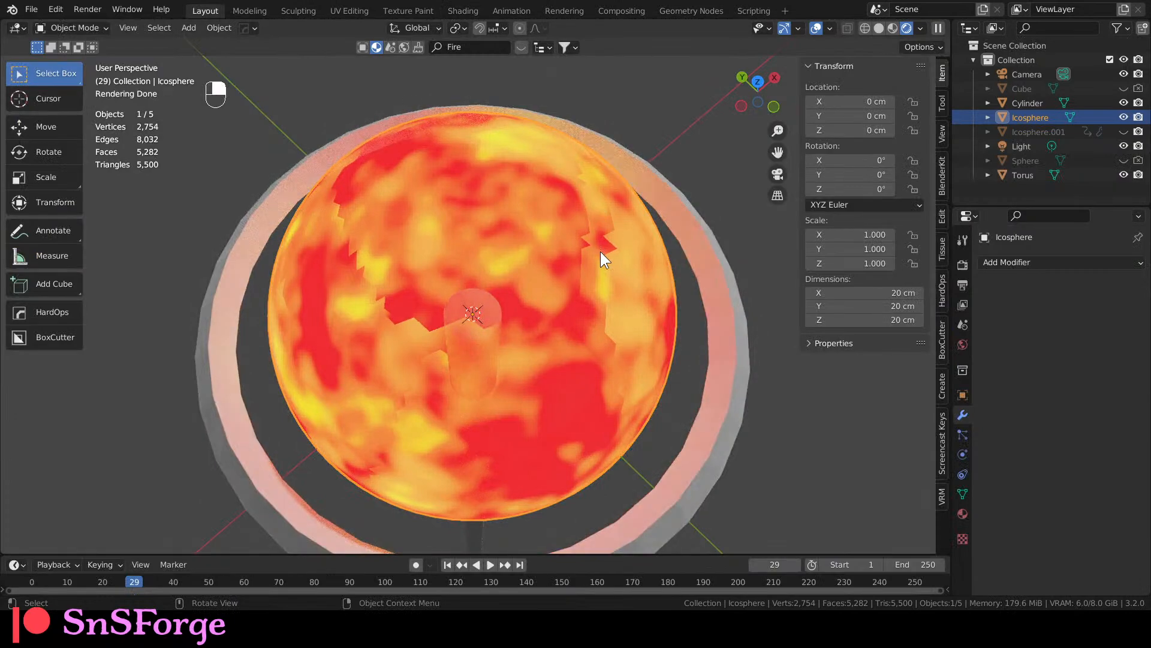
key(space)
middle_drag(546, 361, 529, 240)
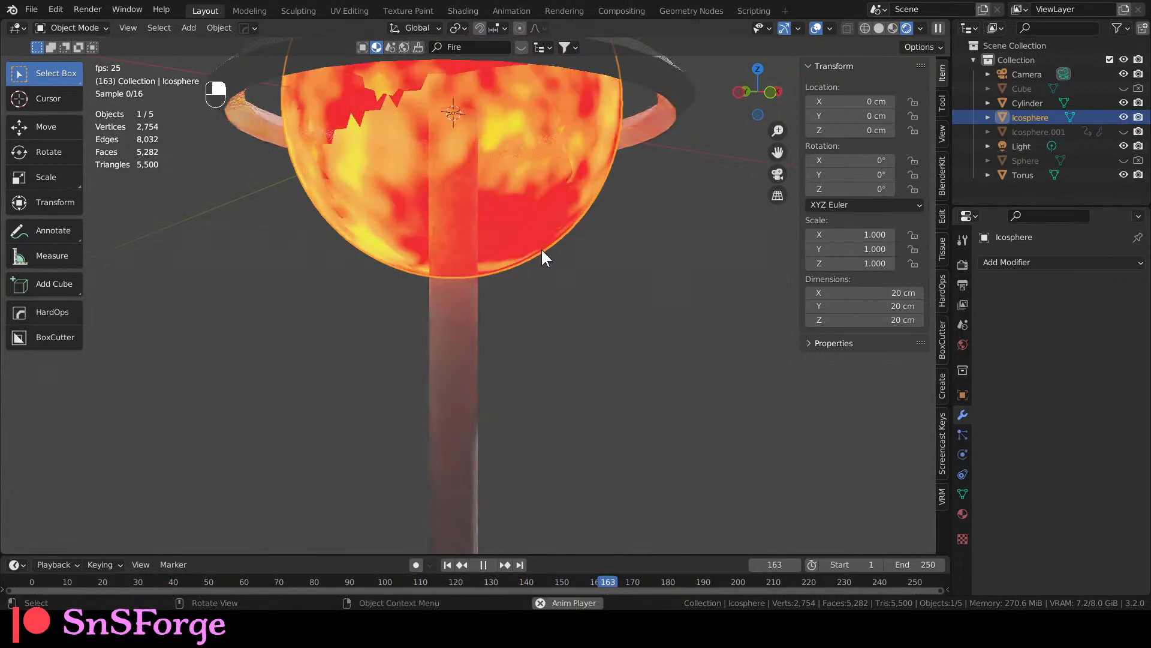
scroll(526, 247, down, 4)
middle_drag(527, 253, 542, 304)
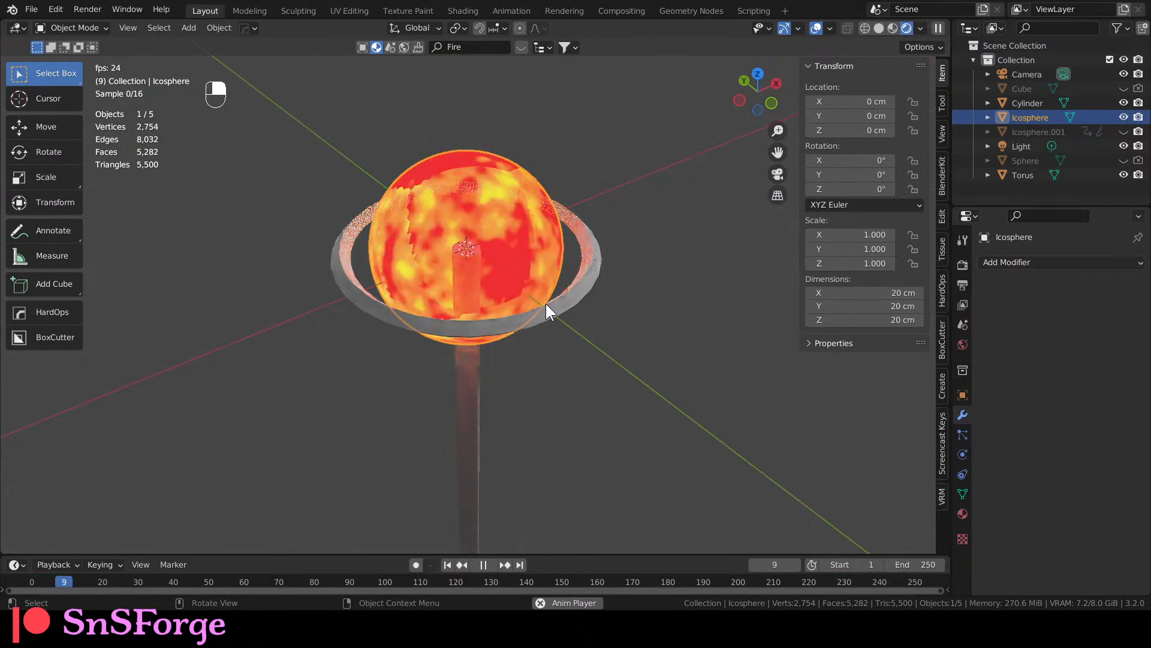
key(space)
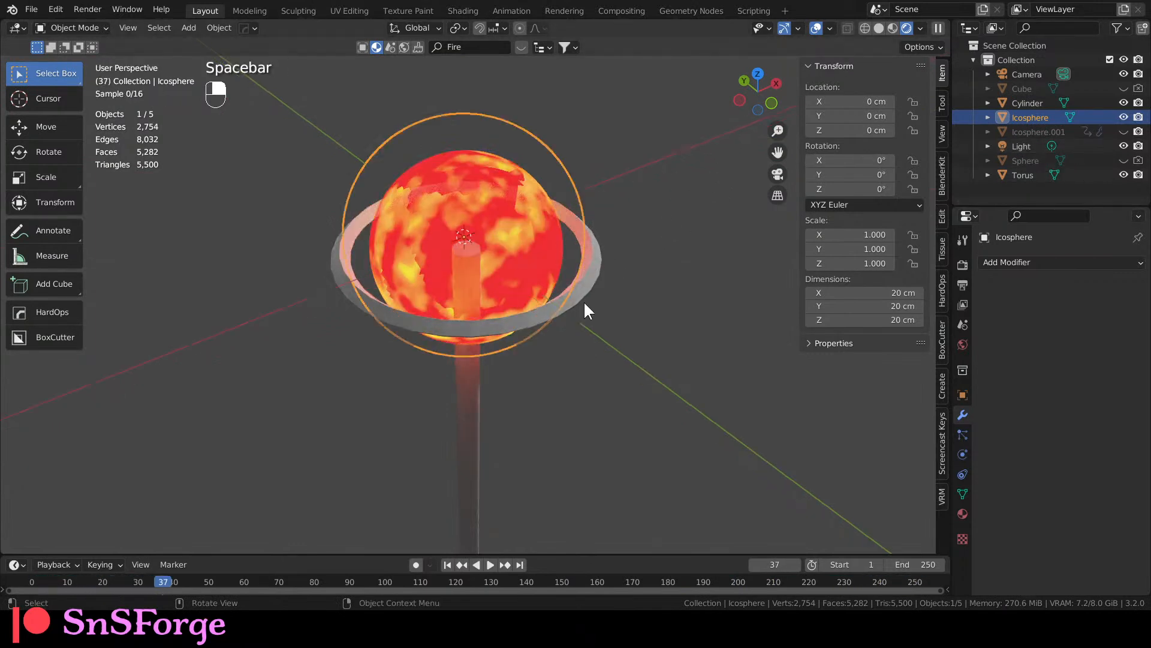
Add an ico sphere at the centre of the orb and set its radius to 9 cm.
scroll(585, 299, up, 3)
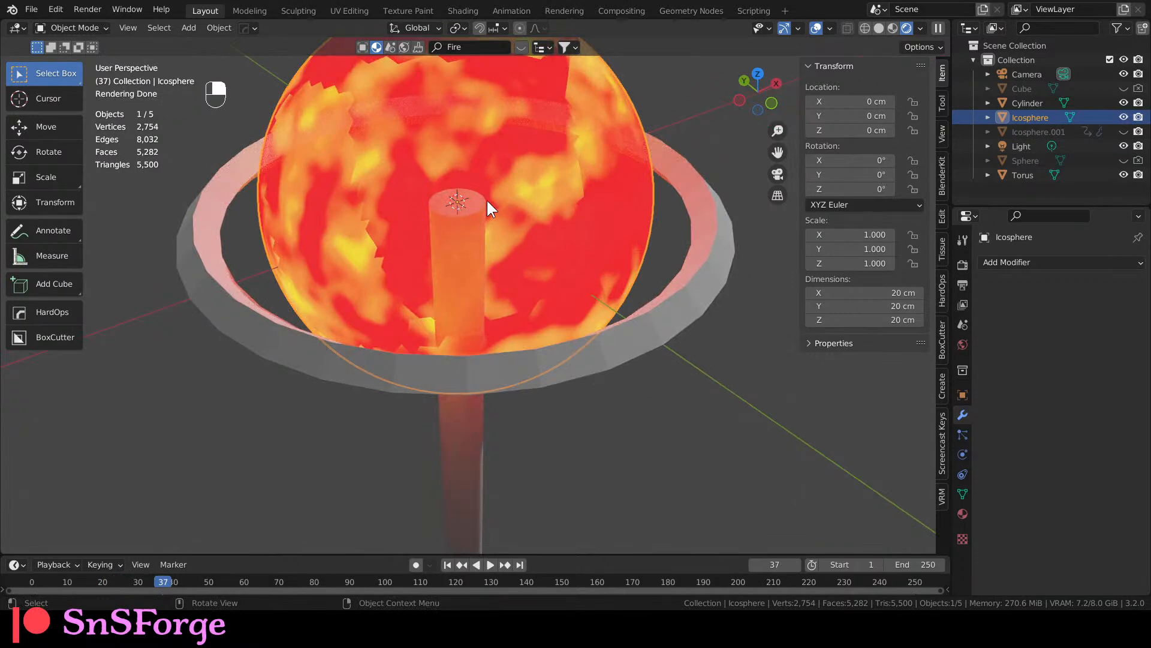
click(184, 27)
mouse_move(194, 41)
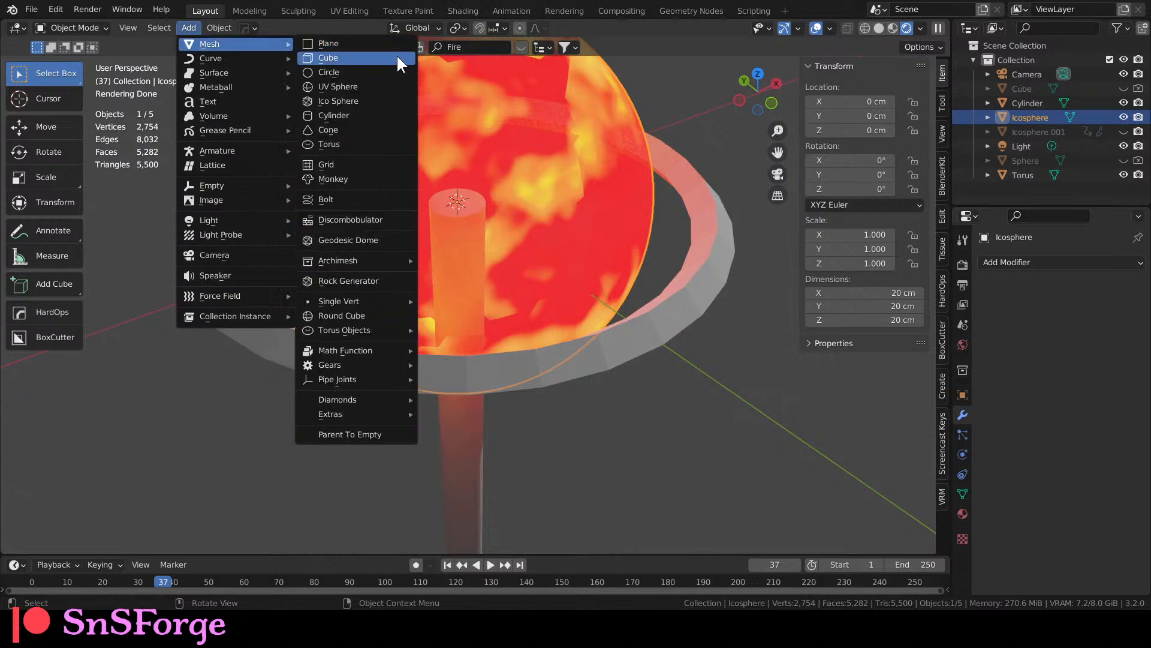
click(386, 97)
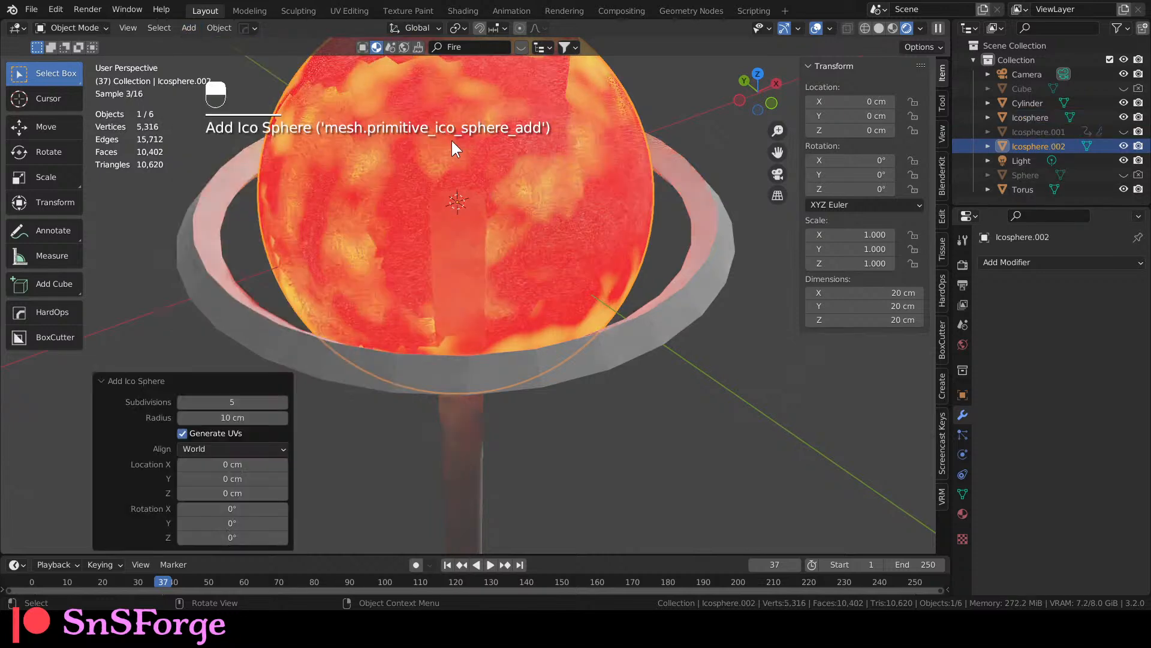
click(251, 420)
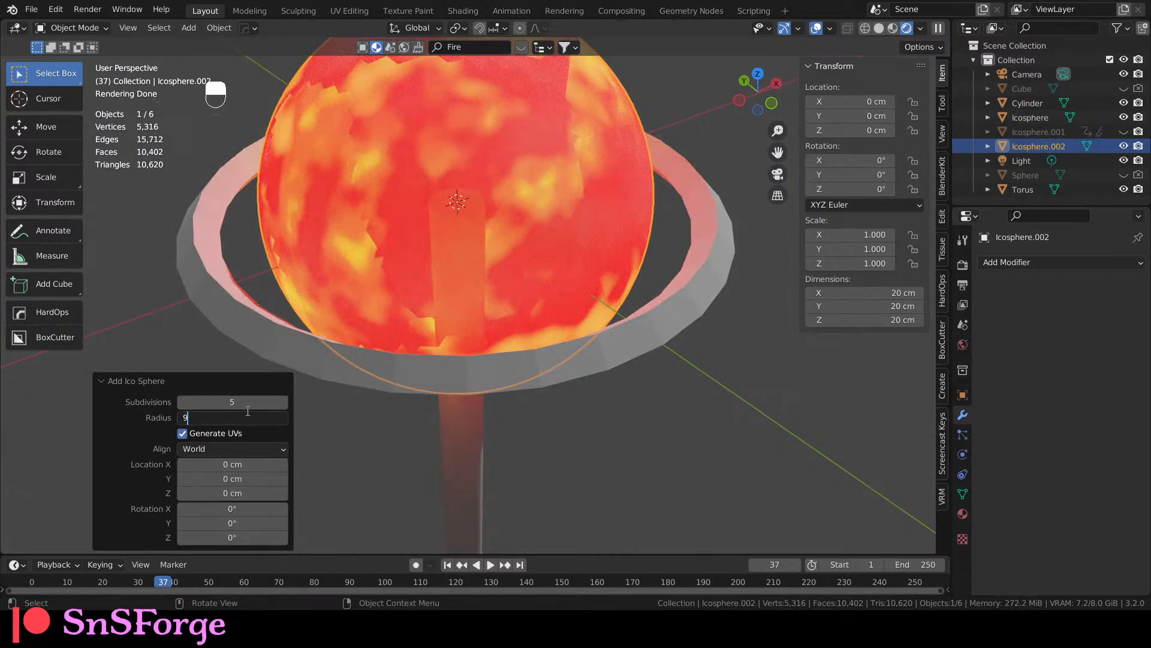
text(9)
key(Return)
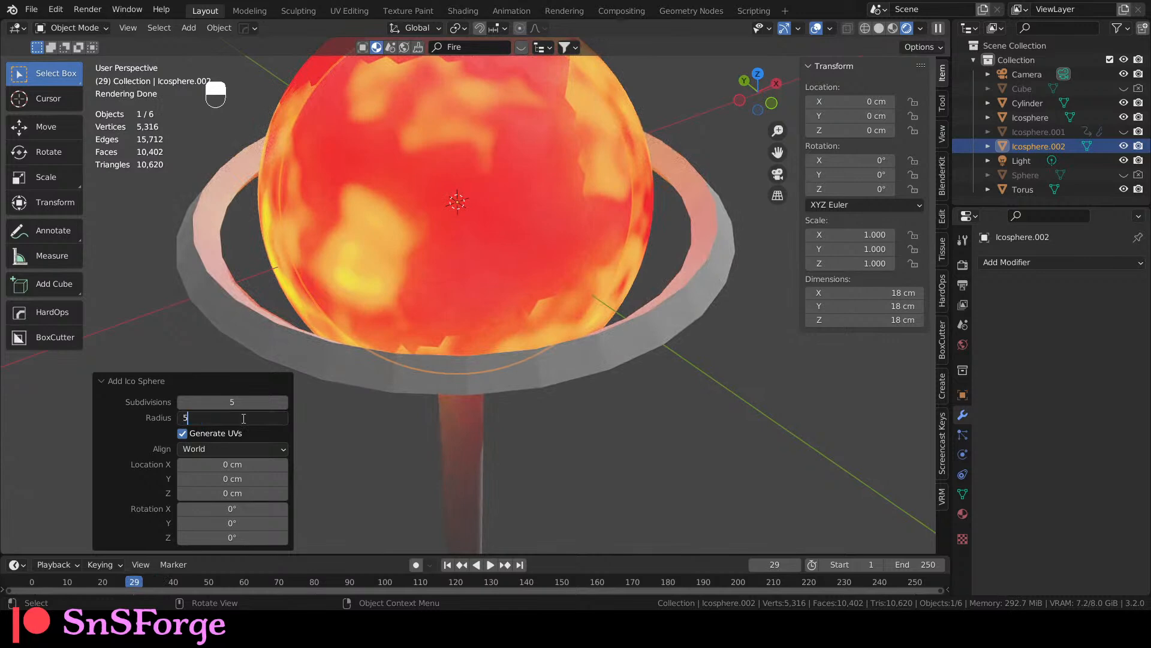
Try a 5 cm radius for the inner ico sphere and settle on 8 cm.
key(Return)
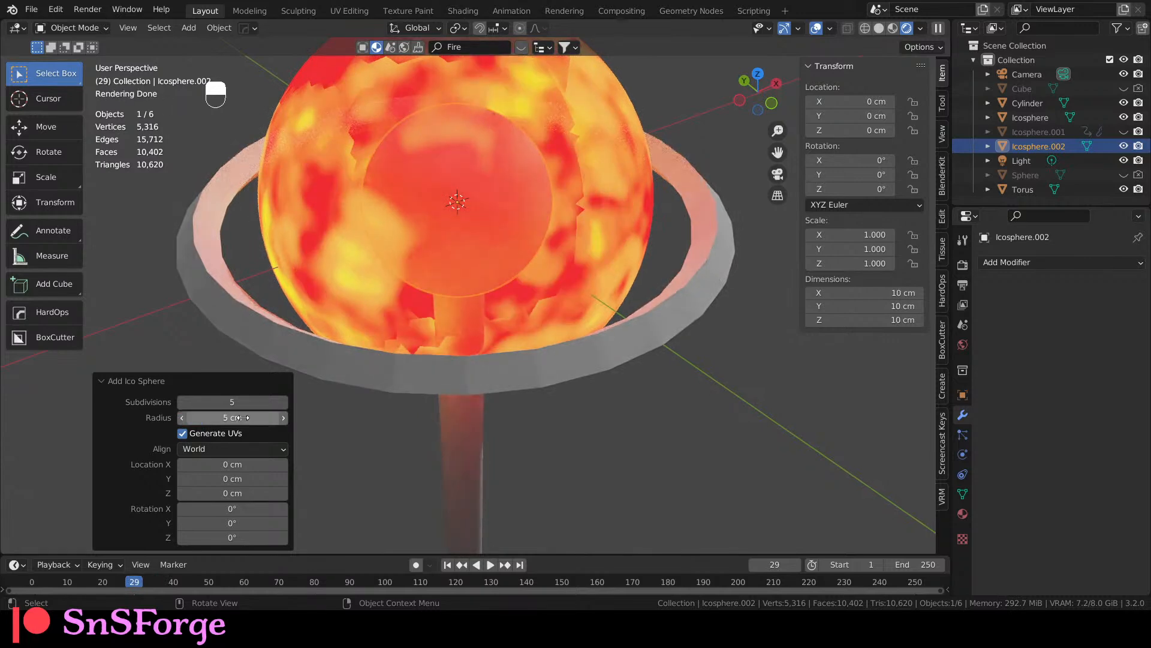
click(243, 417)
key(Return)
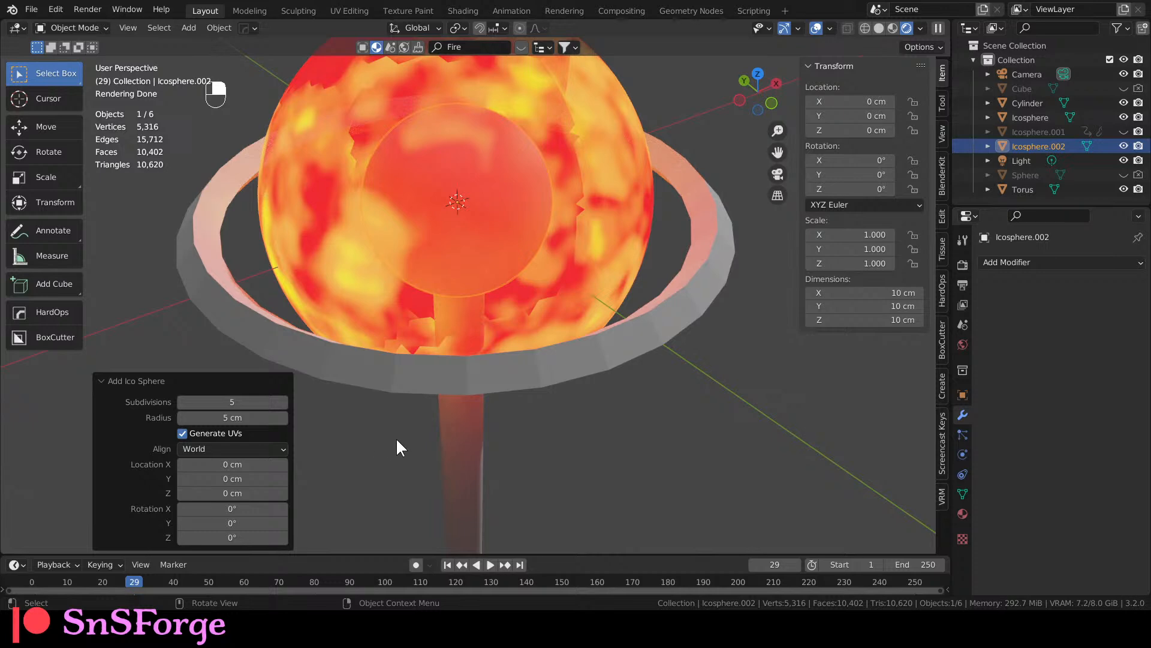
click(233, 417)
text(8)
key(Return)
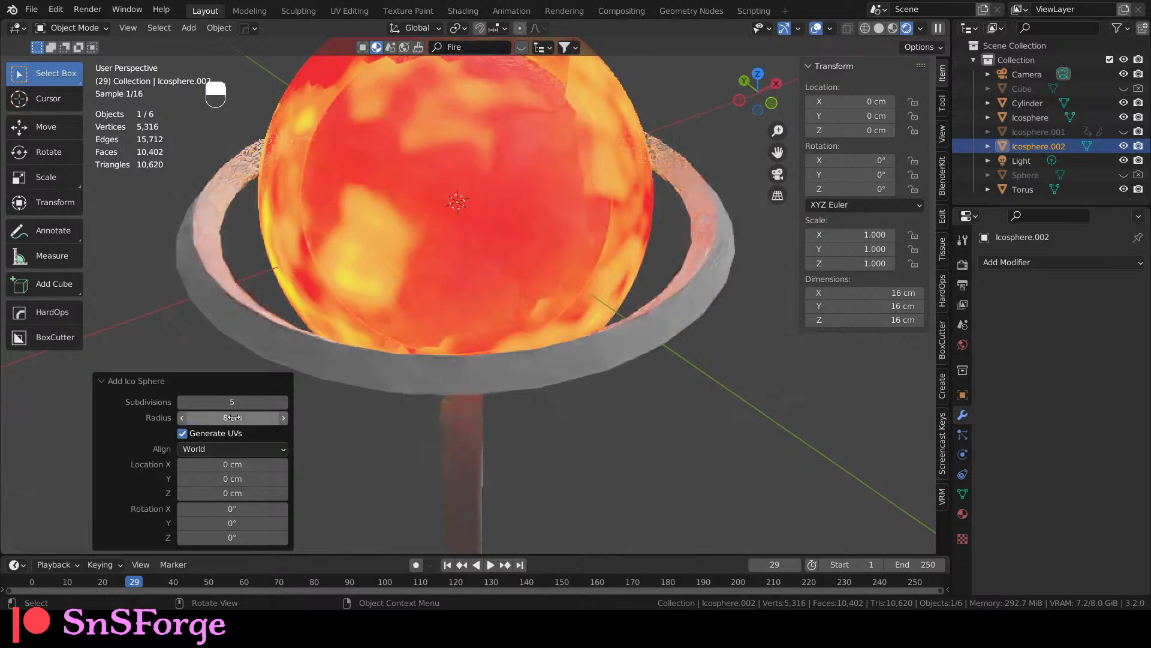
Select the outer ico sphere and show its material nodes in the Shading workspace.
middle_drag(484, 311, 513, 222)
scroll(478, 270, down, 5)
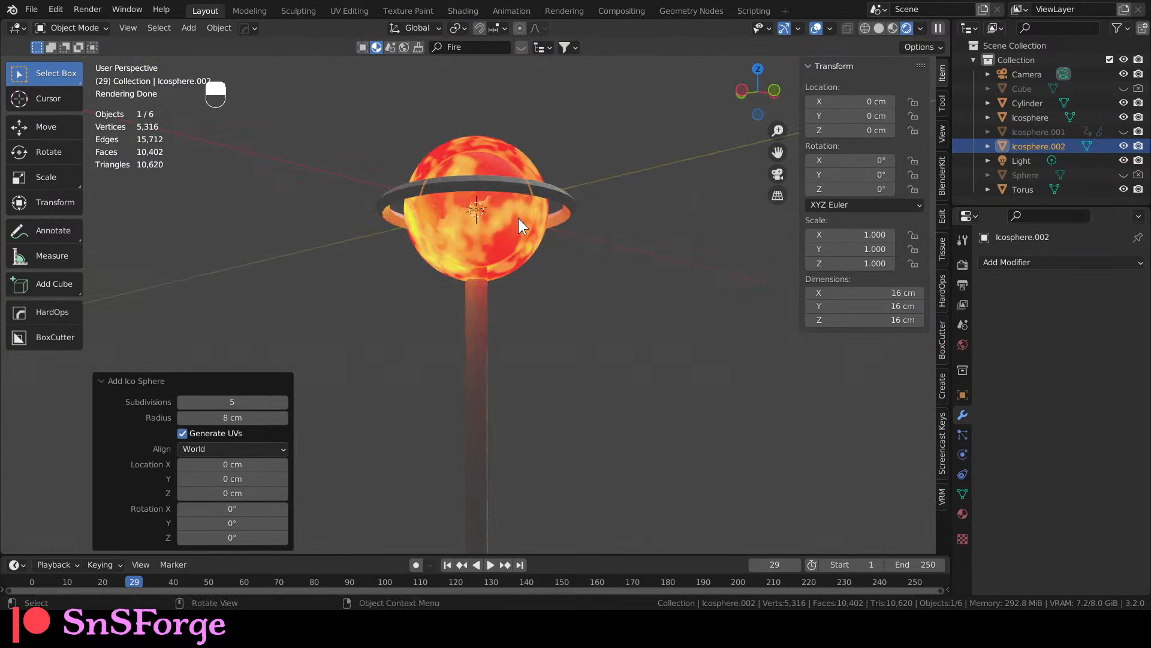
scroll(519, 217, up, 6)
middle_drag(529, 269, 524, 314)
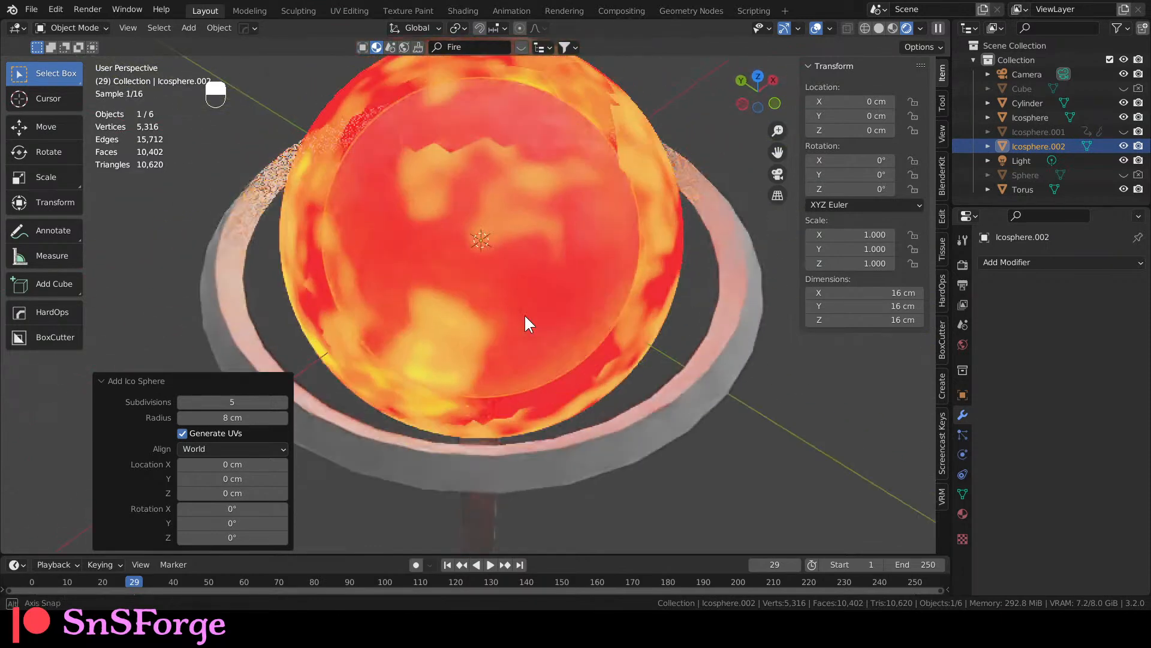
scroll(525, 311, down, 3)
click(537, 237)
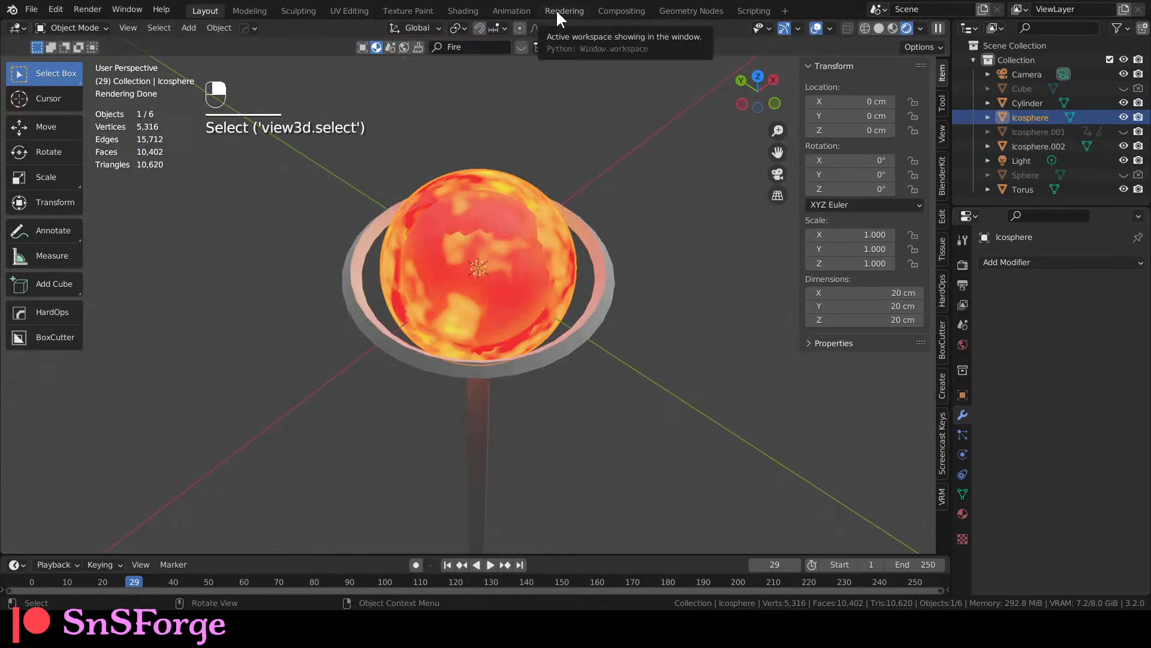
click(463, 11)
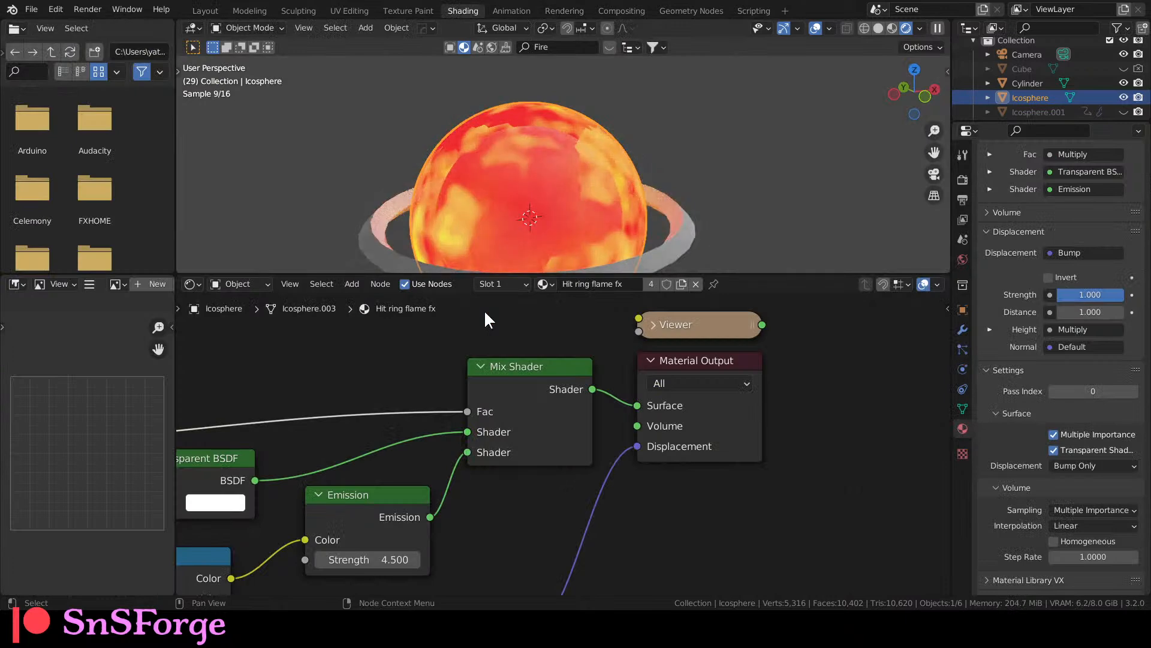
Move the Mix Shader, Material Output, Viewer and Emission nodes away from the ColorRamp to make room in the node tree.
middle_drag(475, 326, 550, 365)
scroll(549, 367, down, 2)
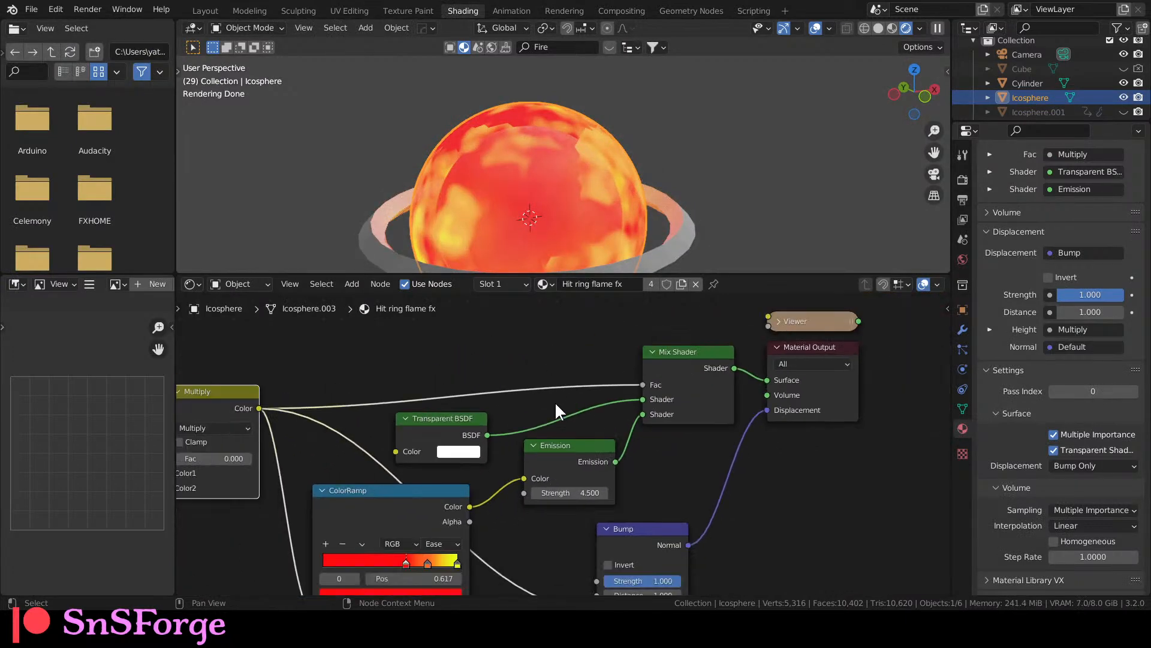
scroll(628, 390, down, 2)
drag(629, 329, 774, 430)
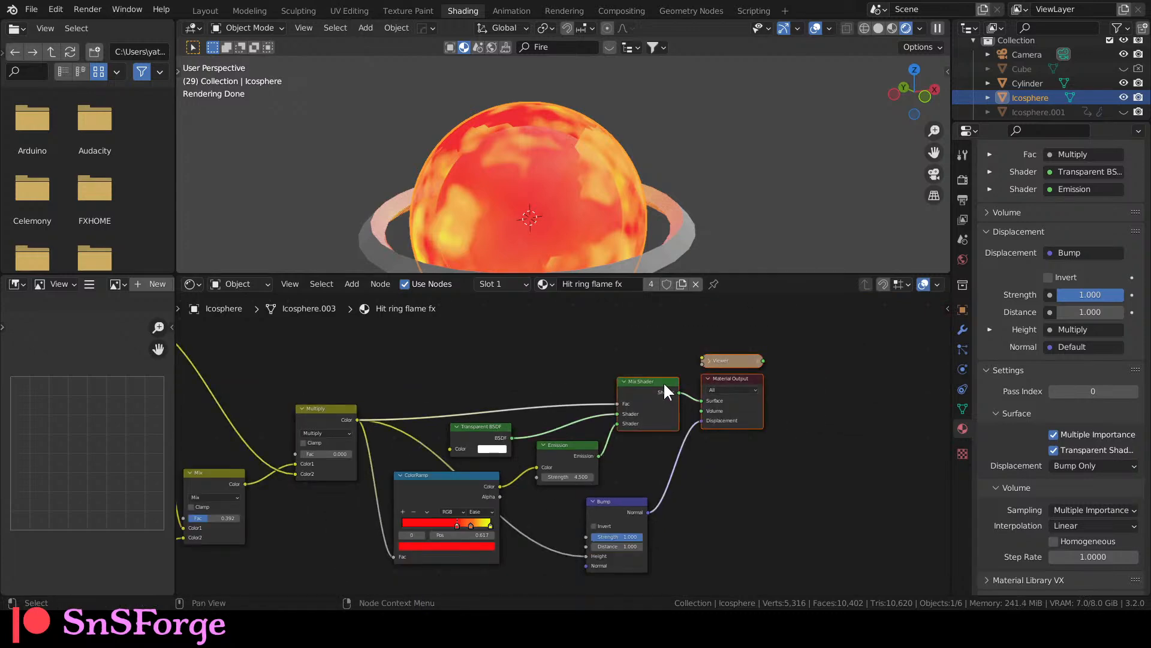
drag(661, 380, 782, 369)
click(724, 449)
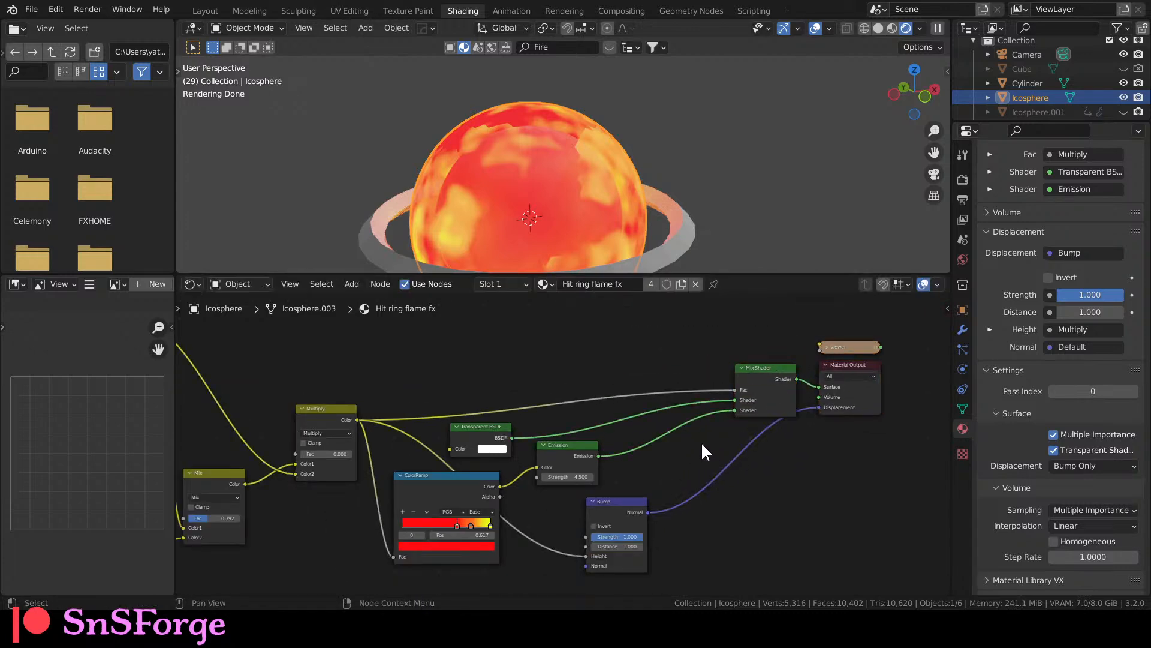
middle_drag(650, 458, 650, 446)
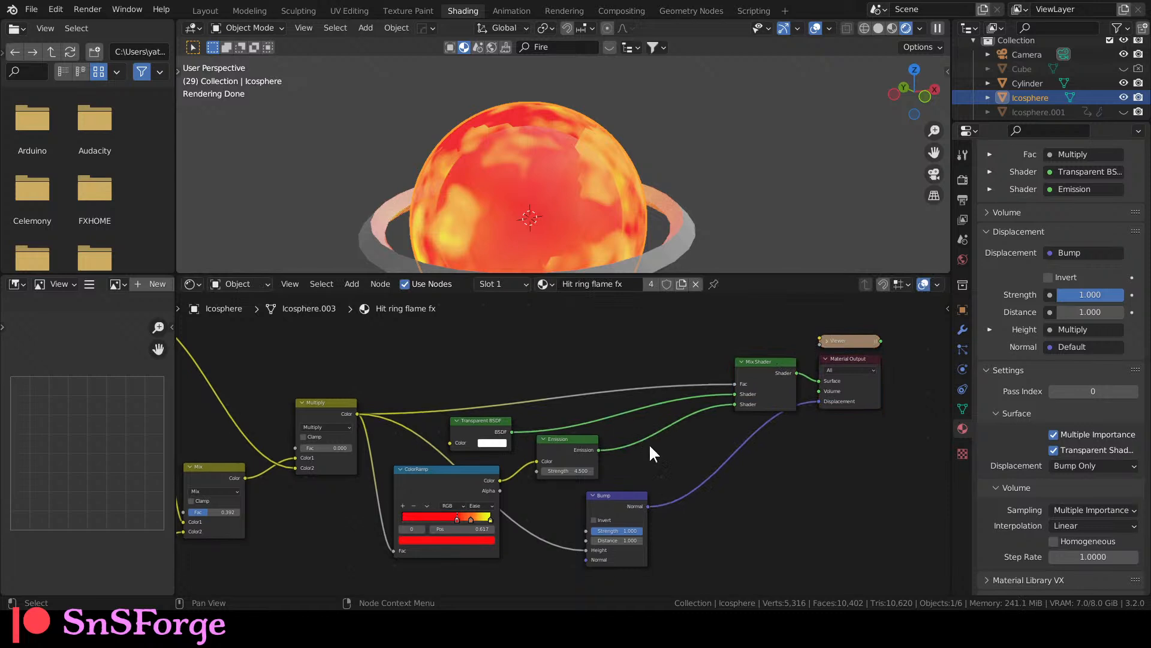
drag(547, 440, 645, 421)
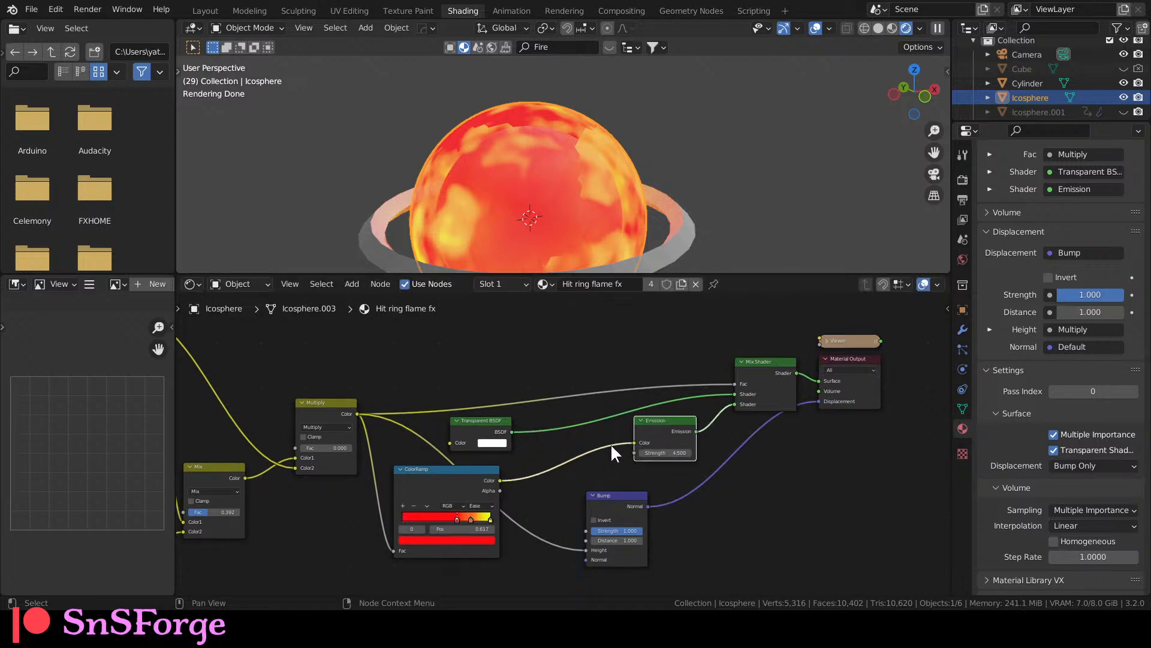
click(553, 443)
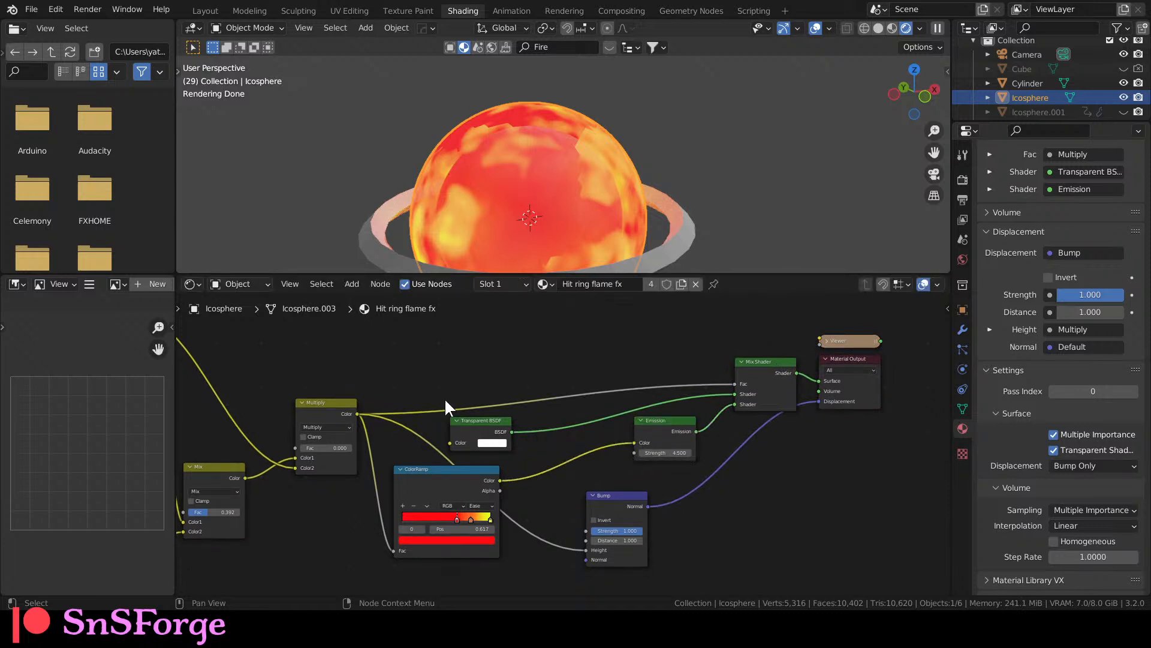
Insert a MixRGB node on the link between the ColorRamp and the Emission node.
key(shift+a)
click(505, 433)
text(mi)
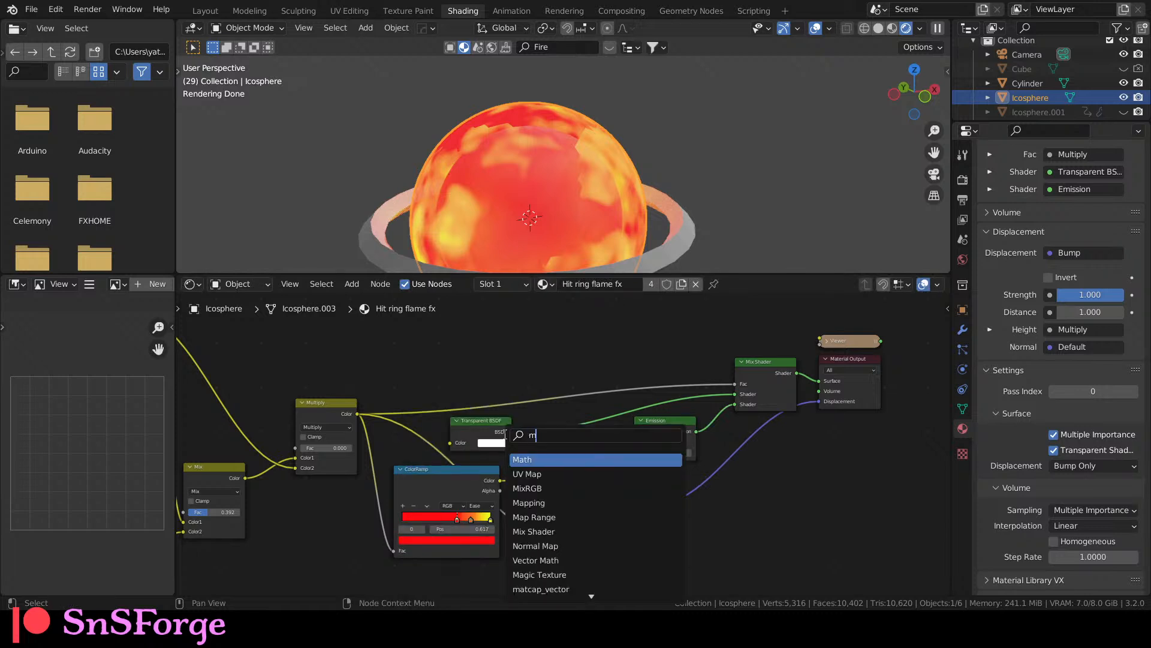
key(Return)
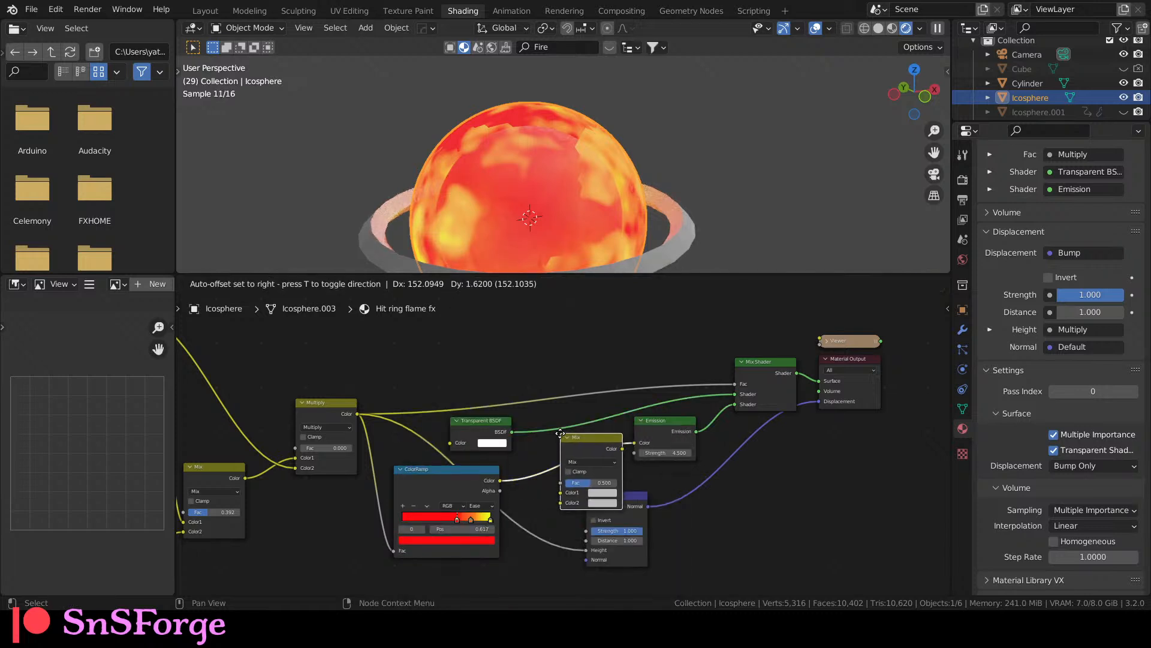
click(556, 436)
Disconnect the Bump node from the Material Output's Displacement and space out the Bump, Mix, Emission and output nodes.
drag(635, 497, 693, 540)
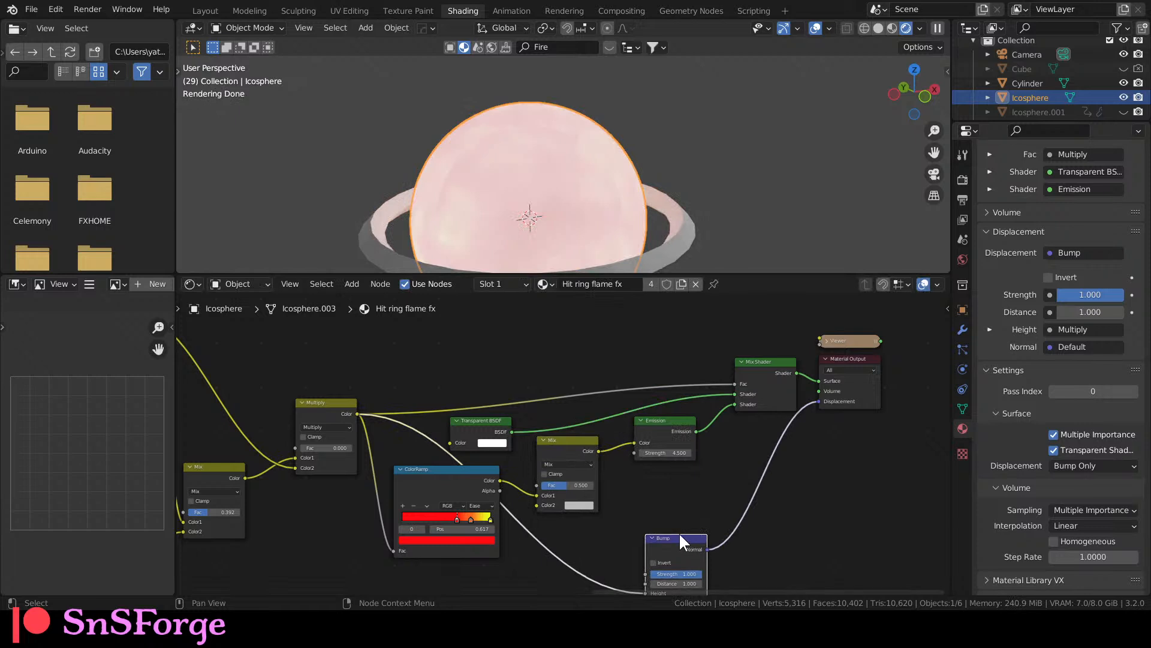
drag(819, 401, 774, 480)
drag(572, 521, 661, 430)
drag(580, 454, 592, 451)
drag(587, 337, 856, 502)
drag(571, 456, 669, 441)
Move the ColorRamp link from the Mix node's Color1 input to Color2.
drag(645, 478, 644, 487)
scroll(610, 458, up, 1)
scroll(611, 462, up, 2)
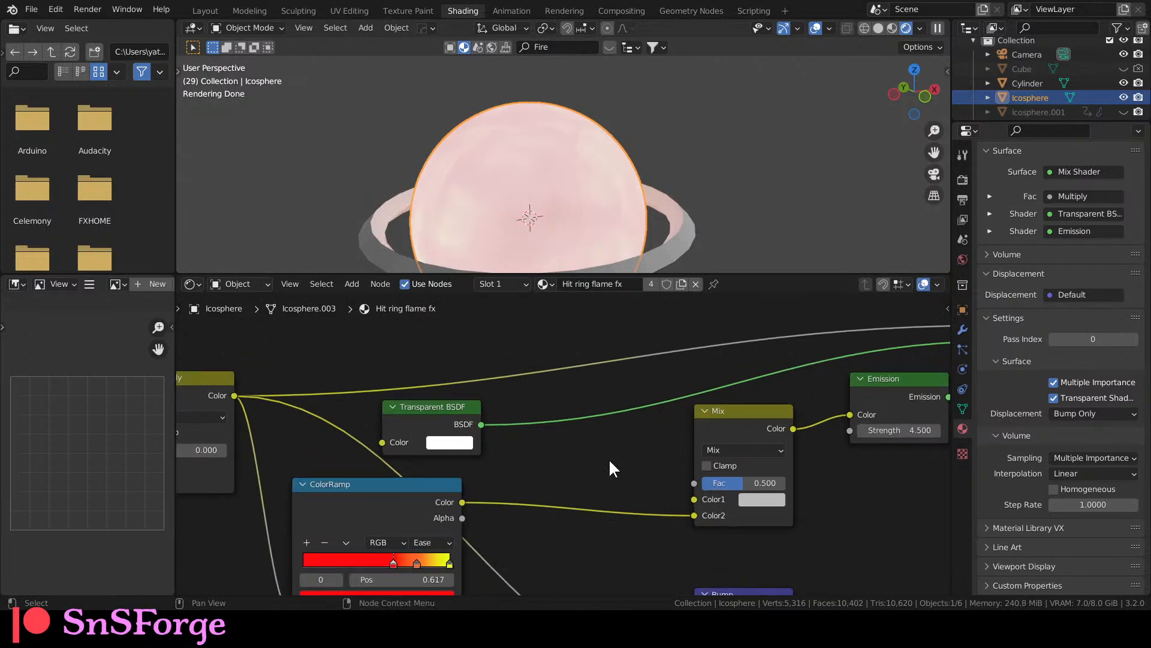
Link the ColorRamp's Color output directly to the Emission node's Color and delete the Mix node.
middle_drag(524, 474, 552, 481)
scroll(530, 489, down, 3)
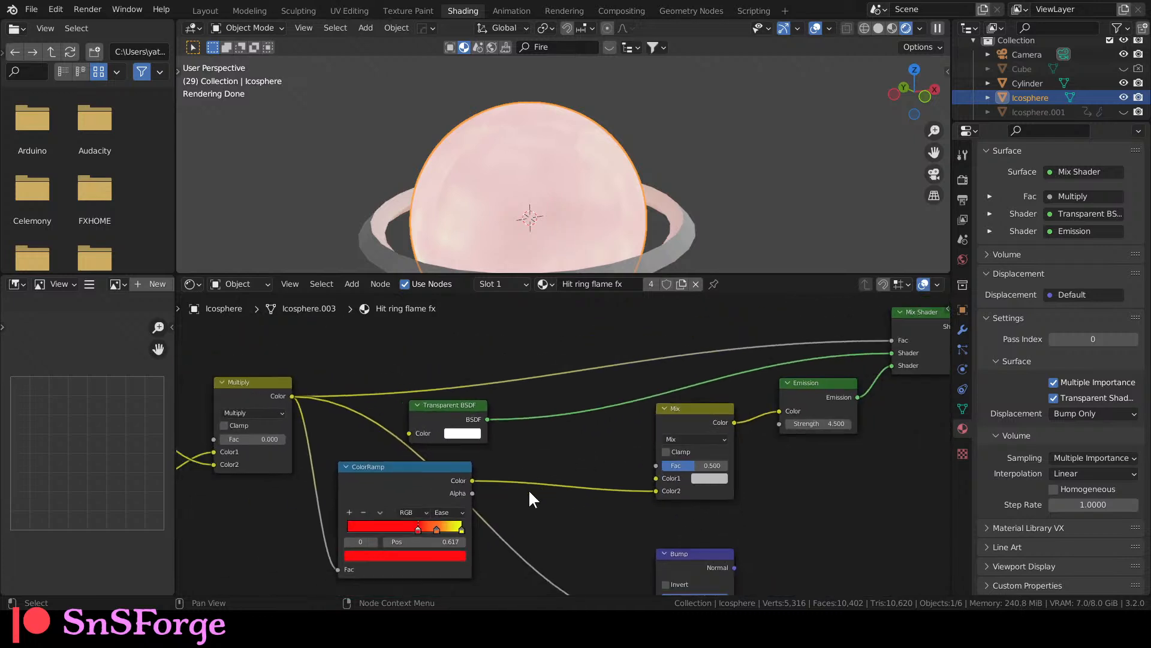
drag(473, 480, 779, 411)
click(694, 411)
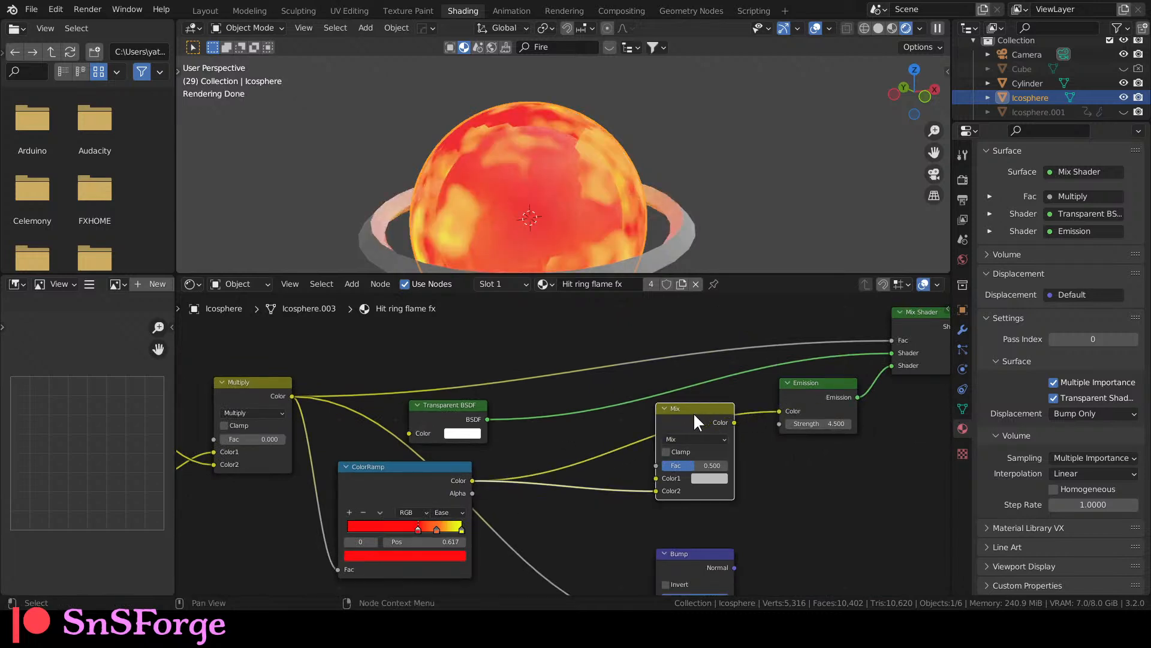
key(ctrl+x)
Try moving and deleting the ColorRamp node, and undo the deletion.
drag(433, 476, 595, 466)
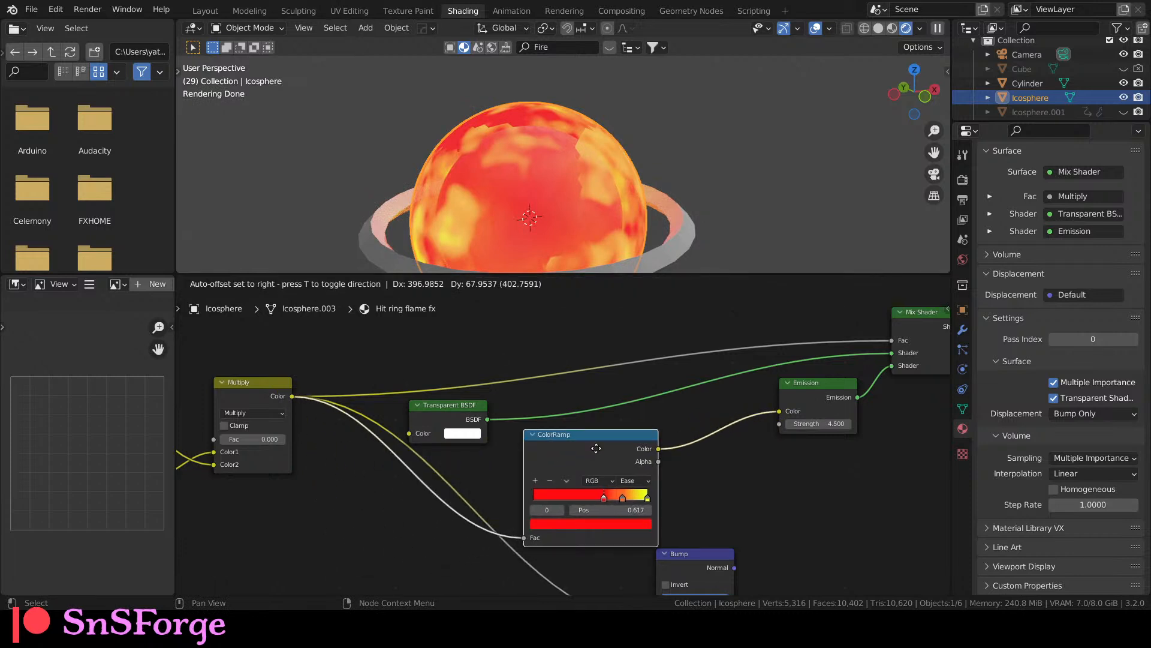
middle_drag(381, 483, 483, 484)
scroll(477, 473, up, 1)
key(x)
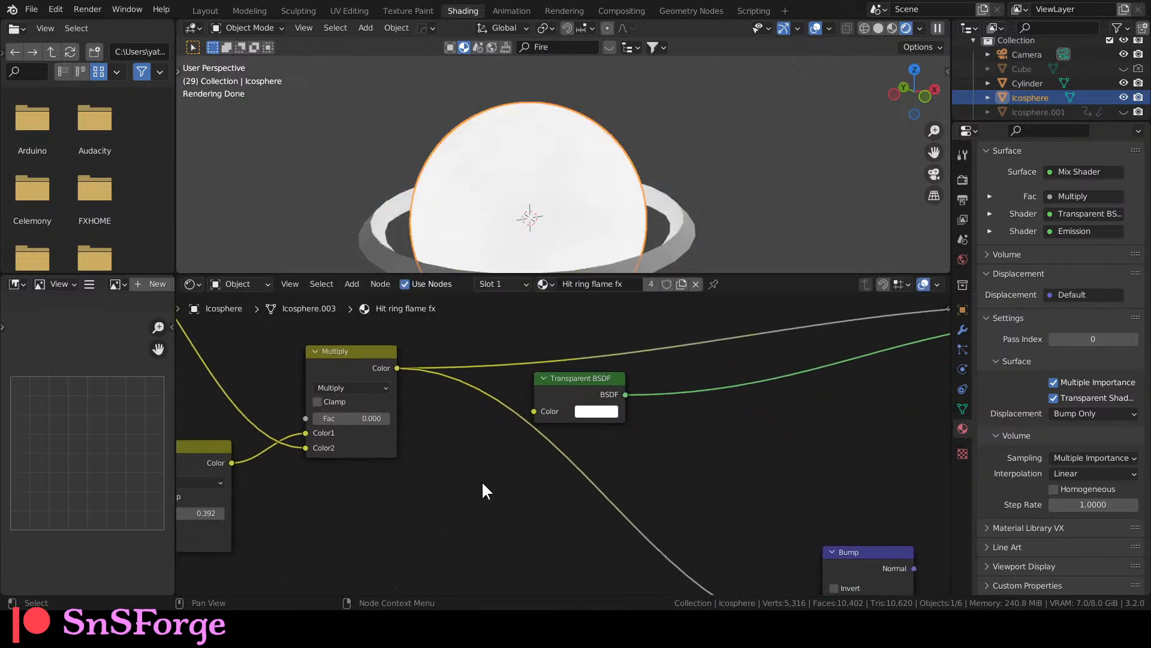
key(ctrl+z)
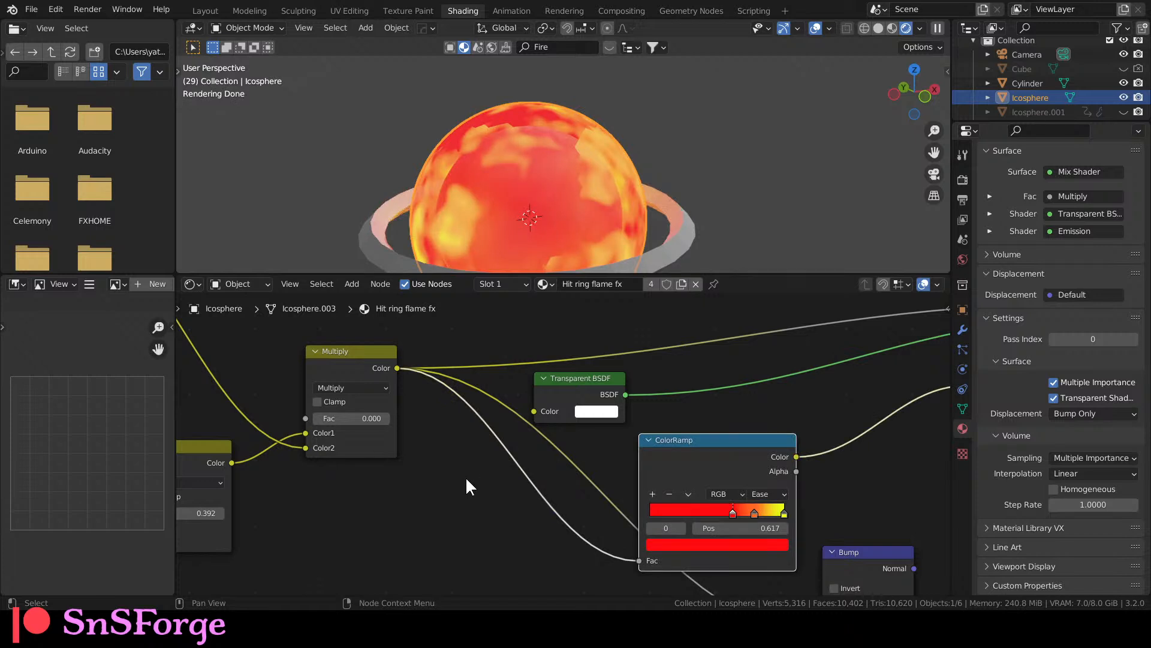
Reposition the ColorRamp and insert a duplicate of the Multiply node between it and the Emission node.
middle_drag(439, 492, 341, 494)
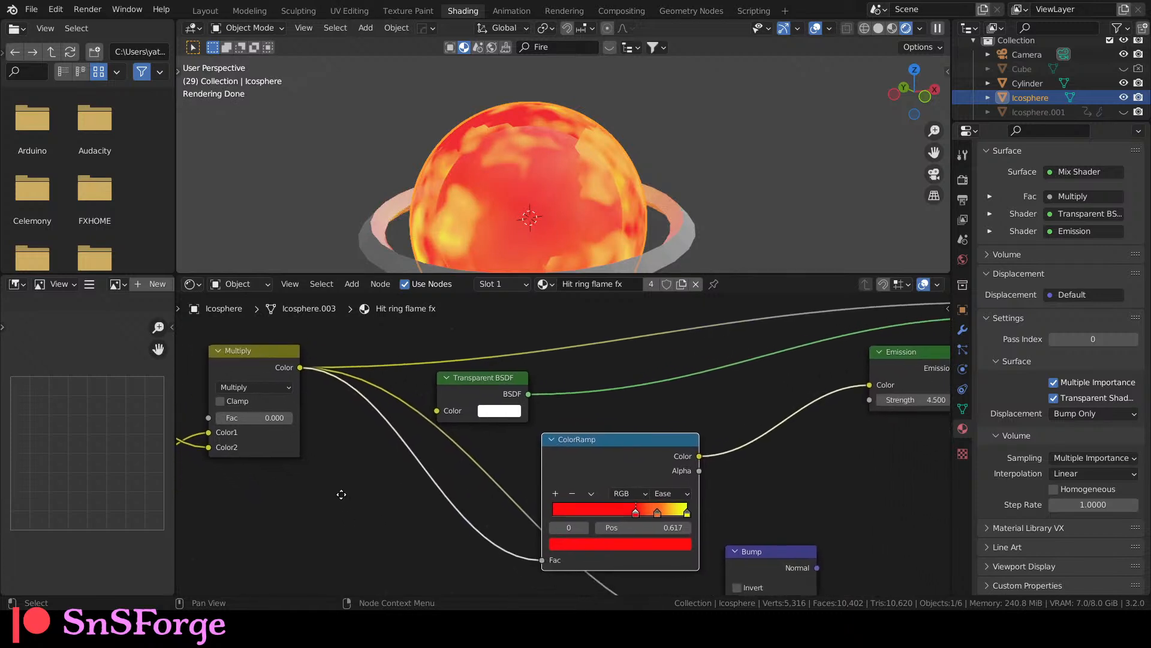
scroll(349, 494, down, 3)
middle_drag(364, 488, 369, 519)
drag(603, 480, 534, 496)
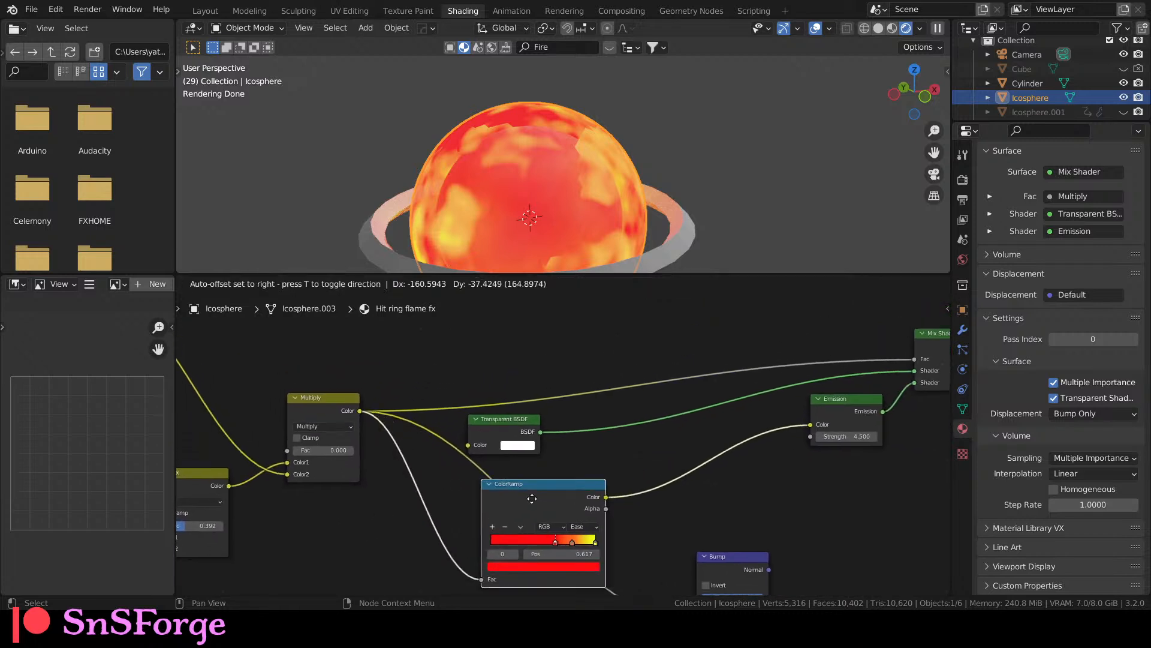
click(322, 400)
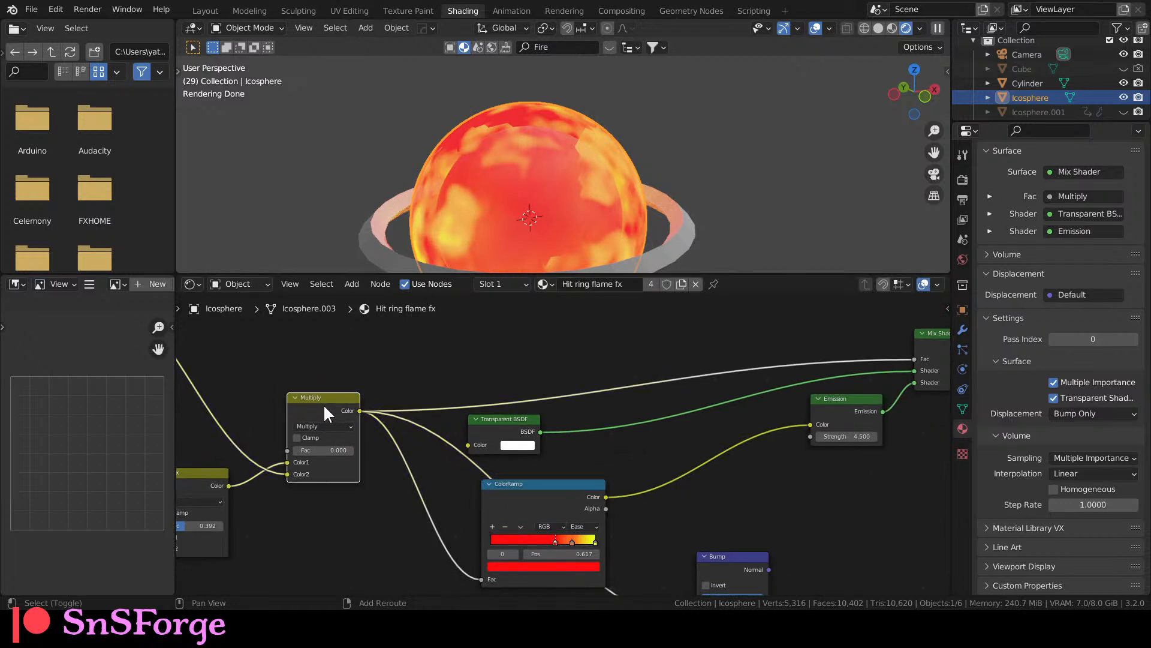
key(shift+d)
click(721, 444)
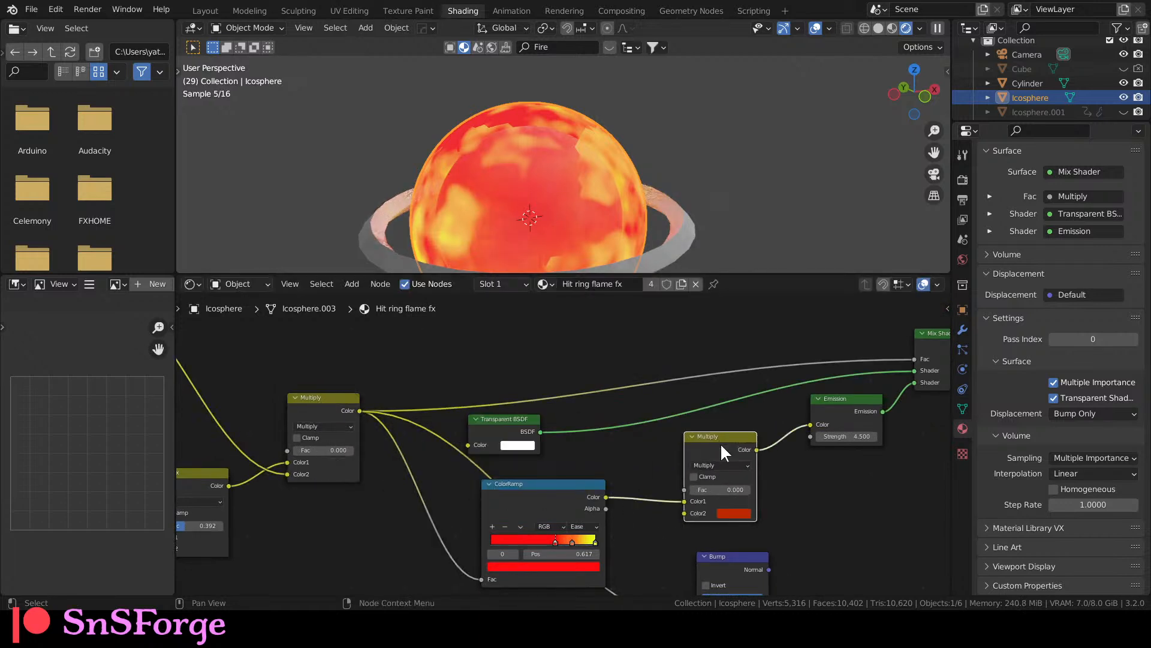
Give the duplicated Multiply node's Color2 the yellow of the ColorRamp's last stop and set its Fac to 1.
middle_drag(635, 469, 631, 437)
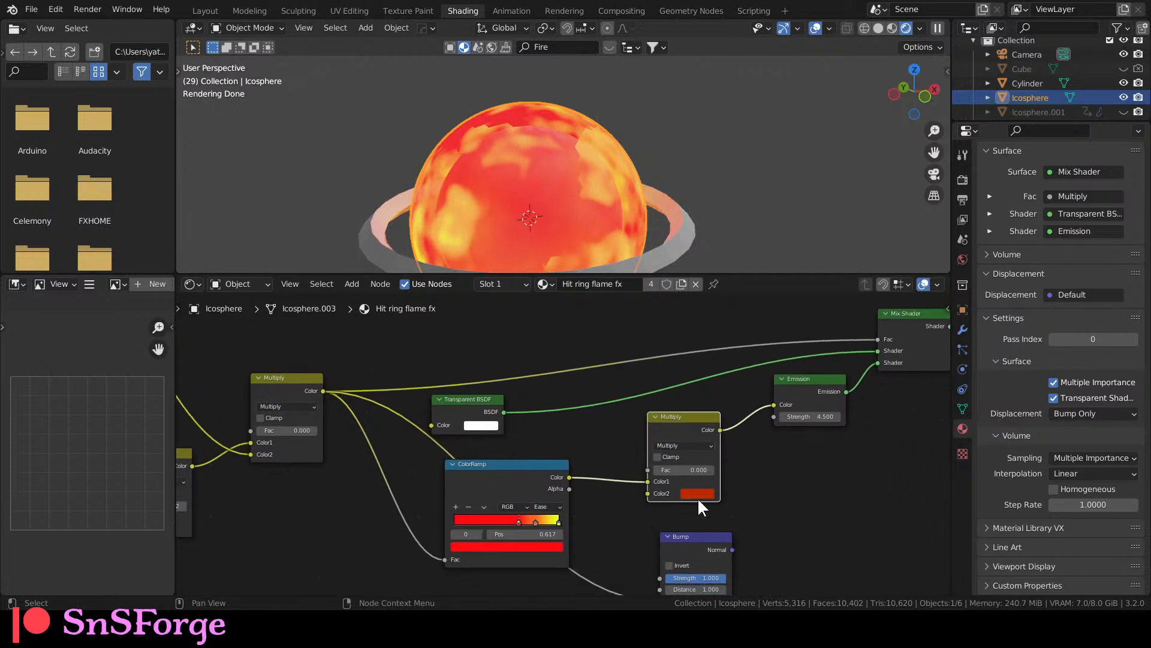
click(698, 494)
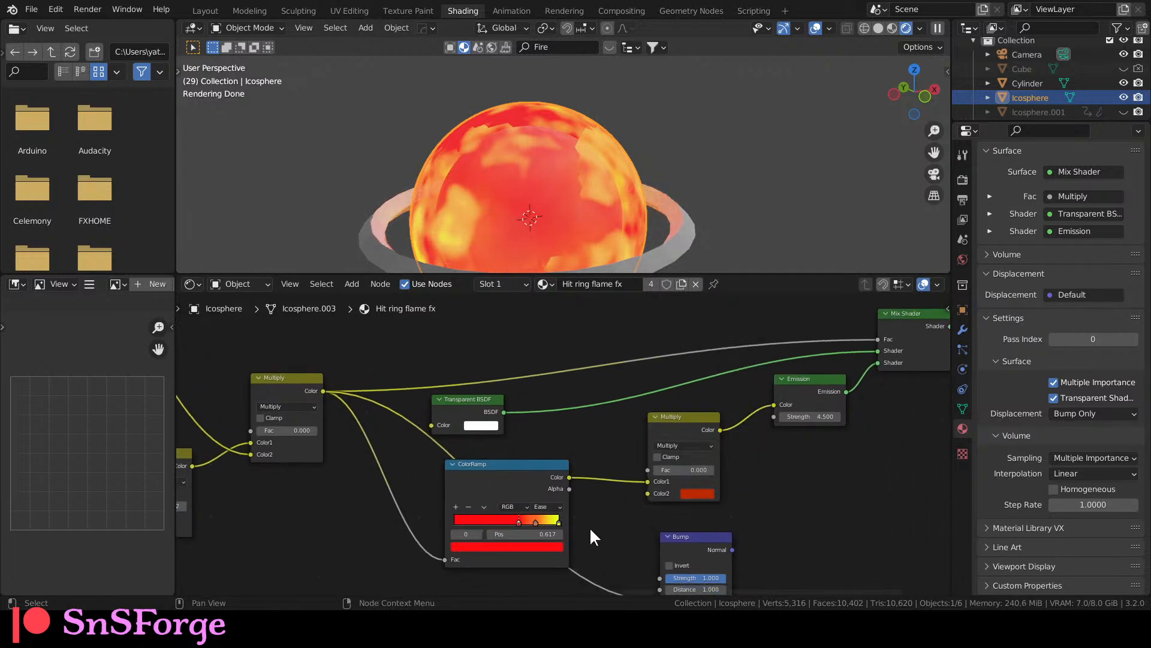
click(557, 520)
drag(538, 545, 716, 470)
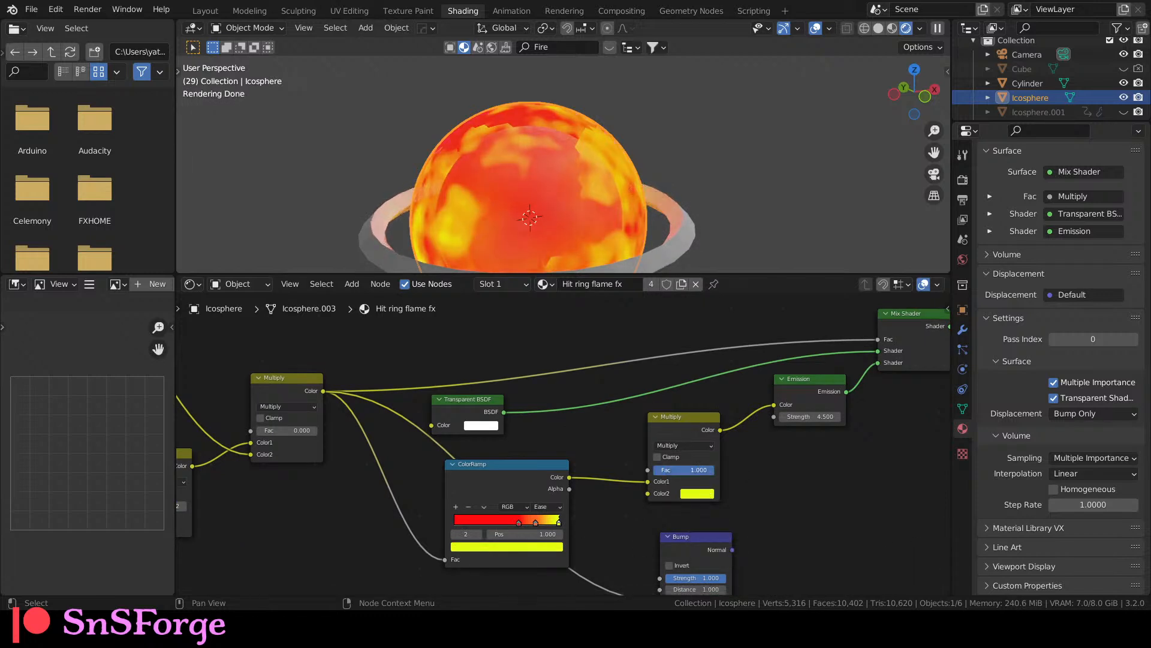
scroll(592, 490, up, 2)
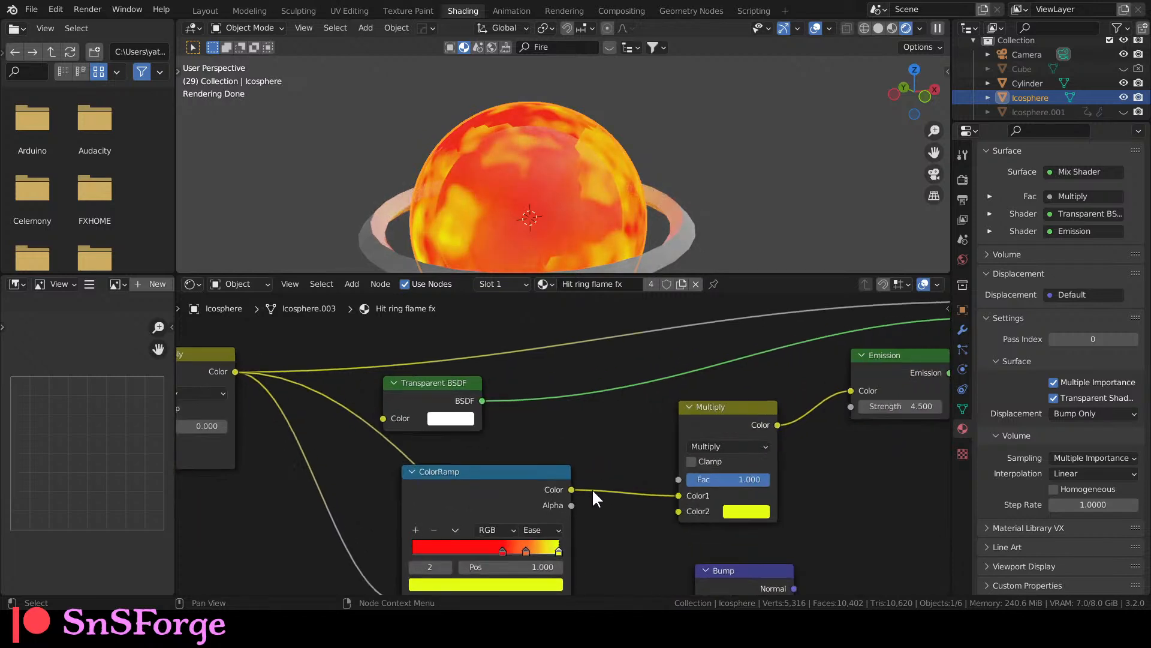
Change the blend mode of the Multiply node between the ColorRamp and the Emission node to Mix.
scroll(599, 498, up, 3)
click(758, 420)
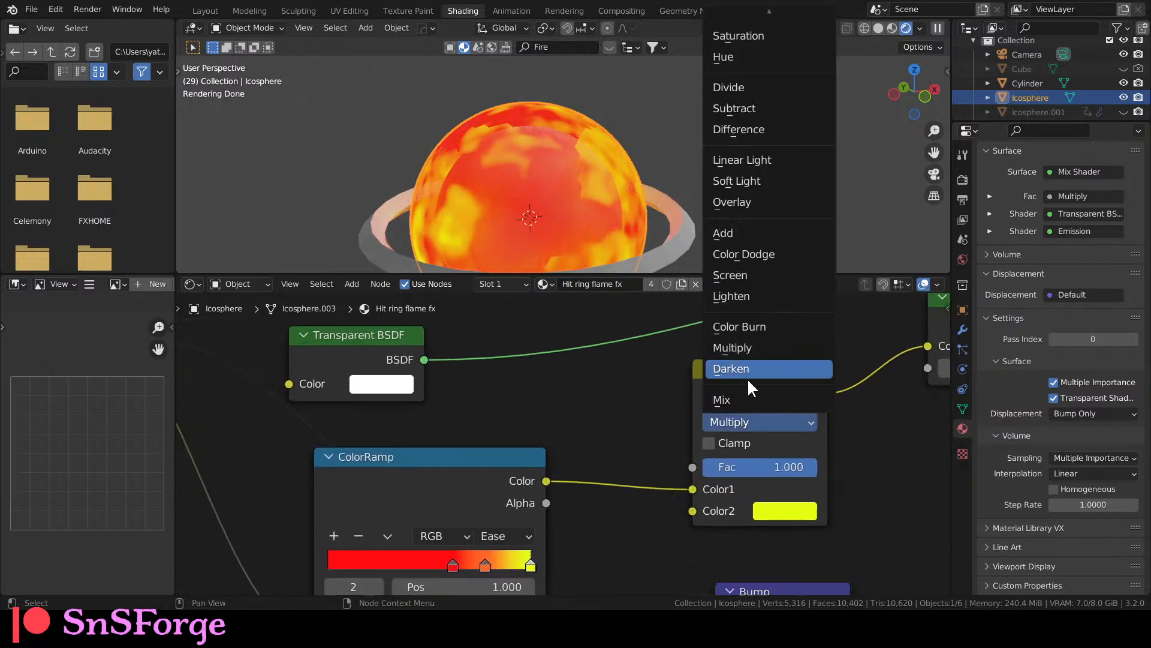
click(743, 400)
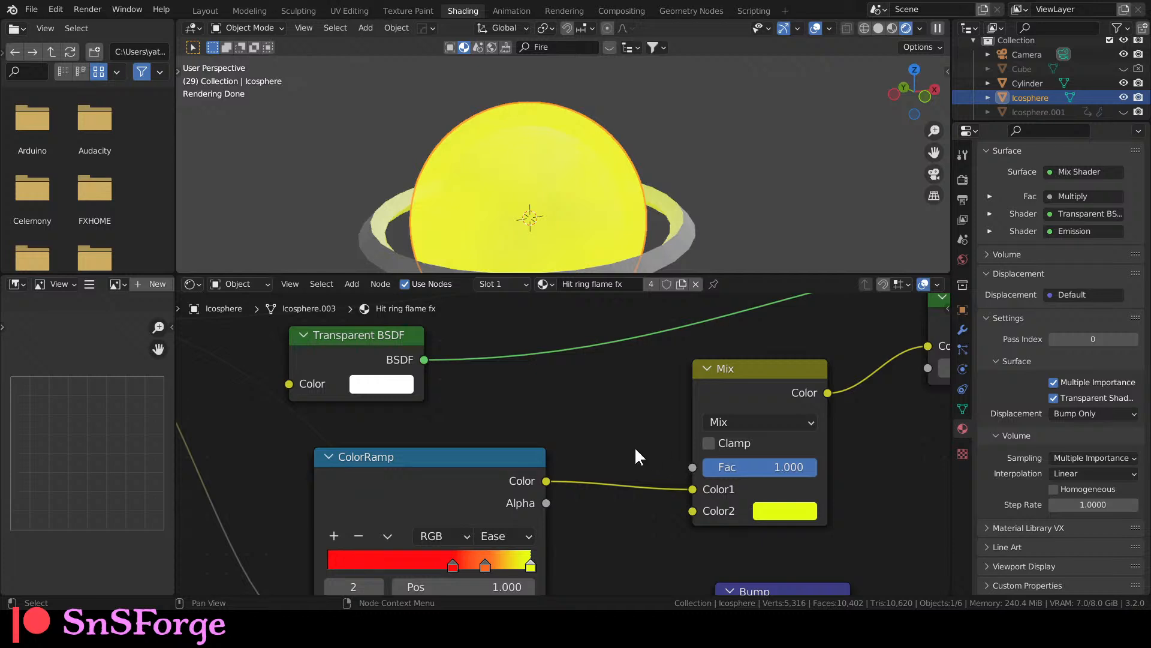
Duplicate the ColorRamp above the Transparent BSDF and link the copy's Color output to the Mix node's Fac.
scroll(635, 450, down, 3)
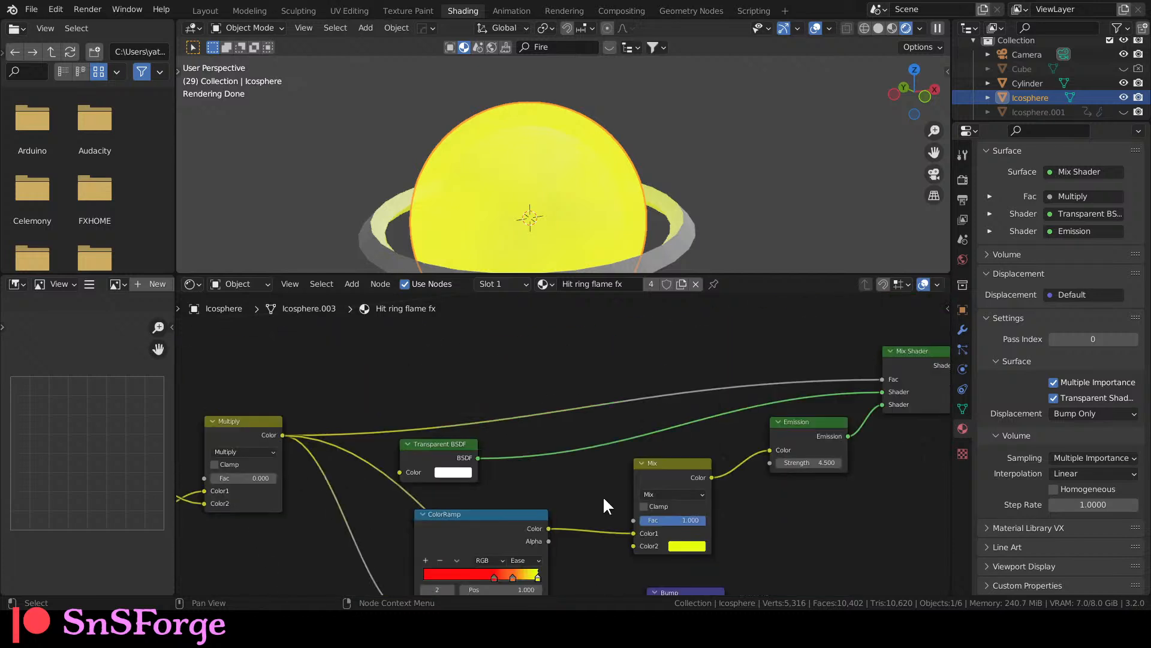
drag(631, 520, 518, 363)
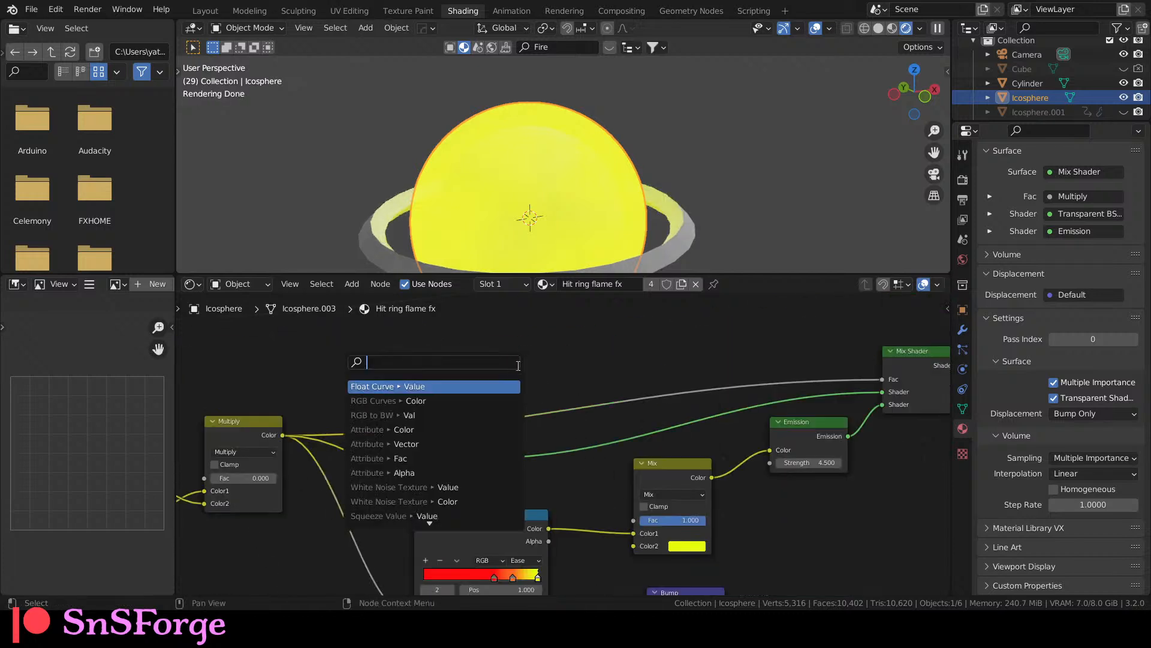
key(Escape)
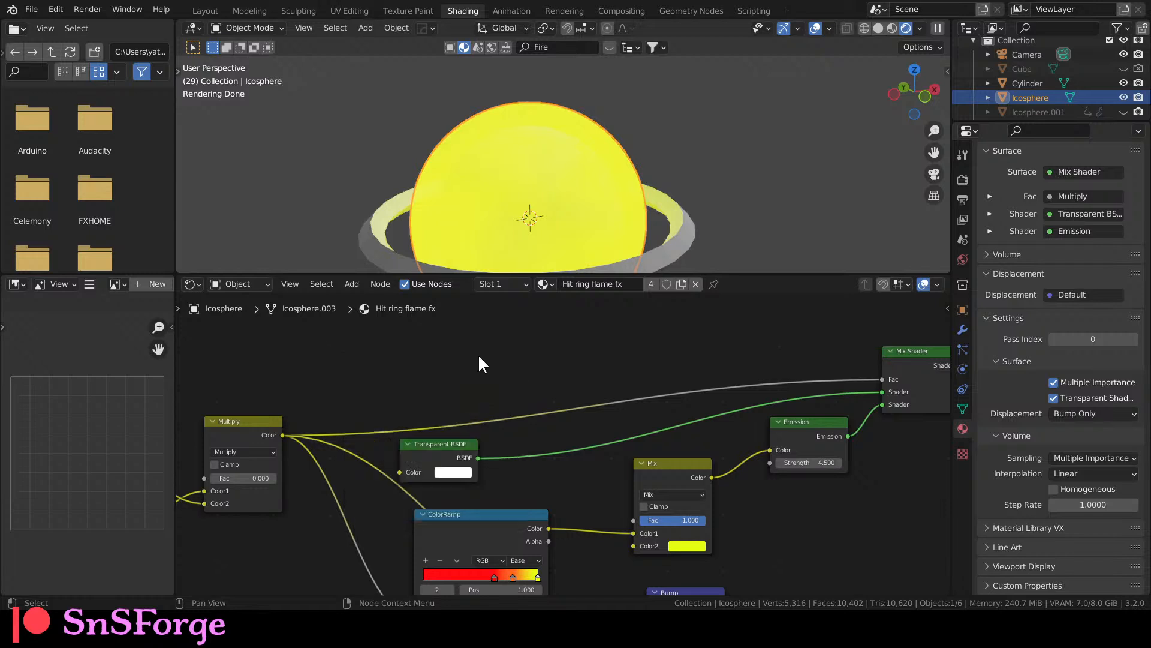
key(shift+d)
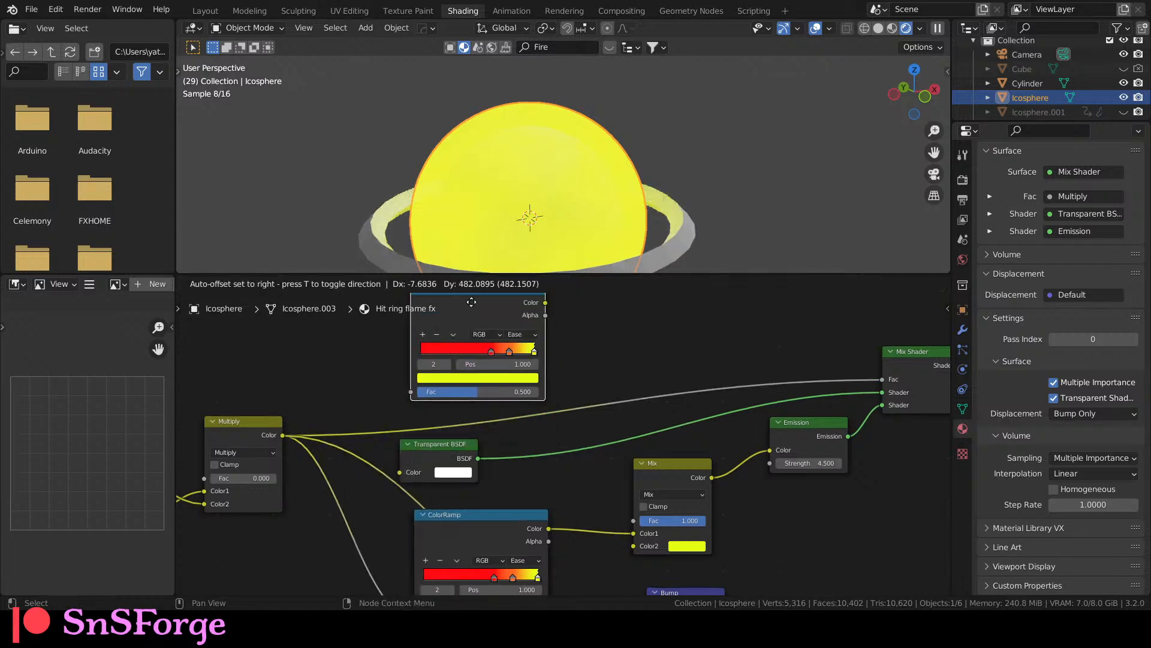
click(447, 356)
drag(524, 353, 632, 543)
Add a Layer Weight node whose Fresnel output feeds the duplicated ColorRamp's Fac.
middle_drag(314, 350, 505, 383)
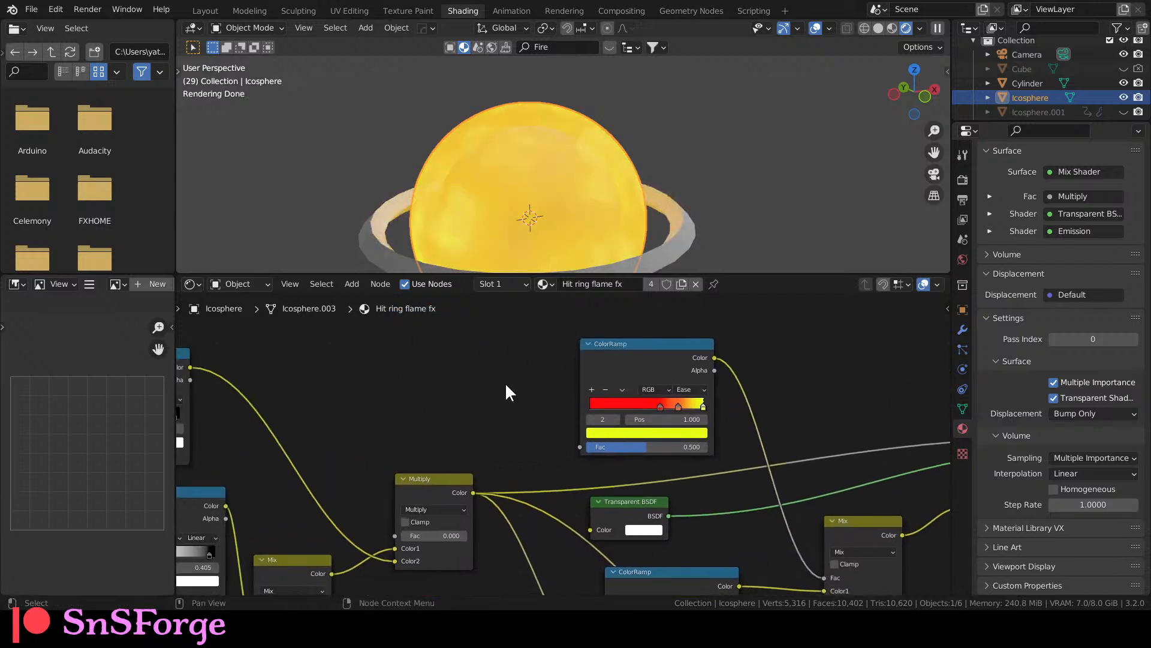
drag(579, 446, 434, 402)
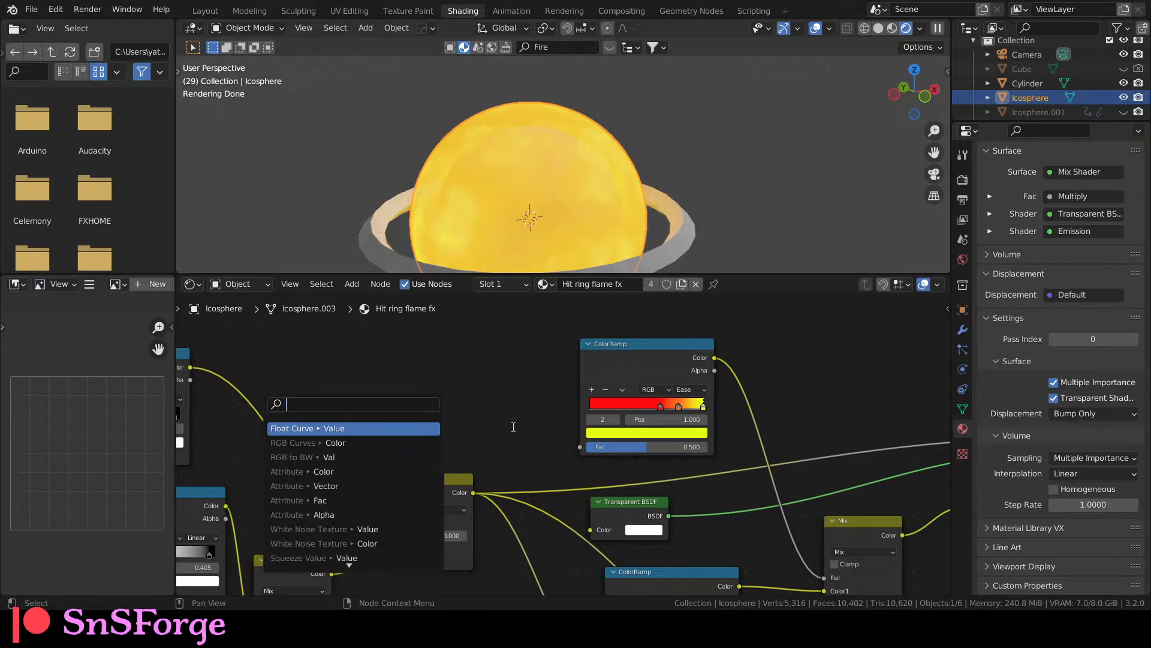
text(layer we)
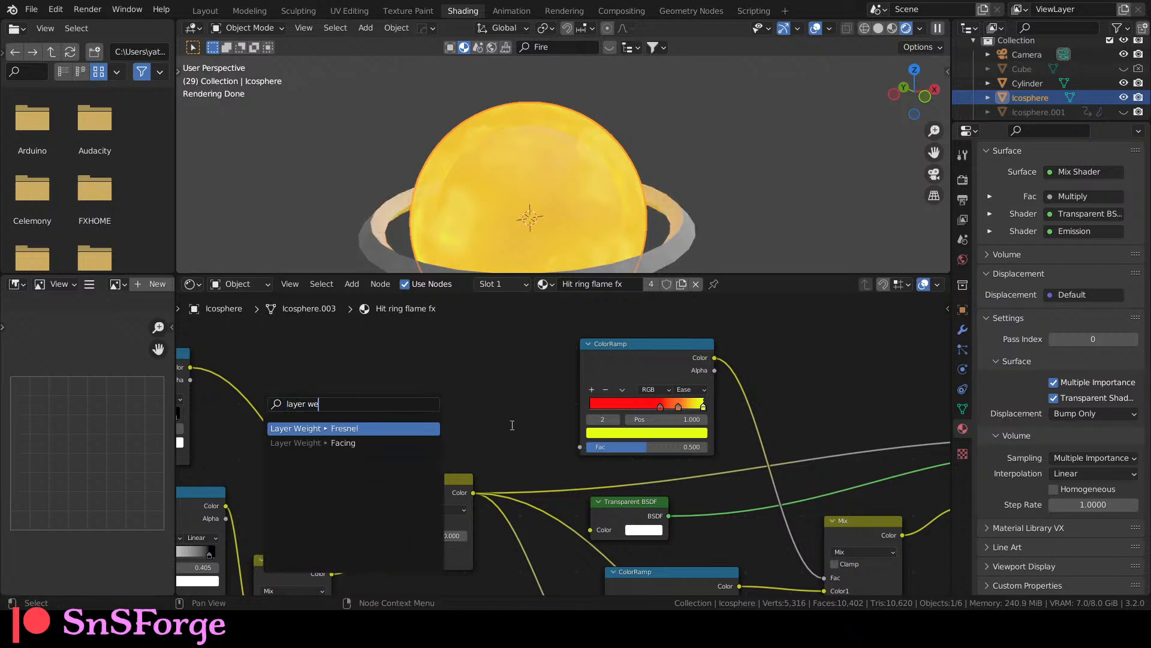
key(Return)
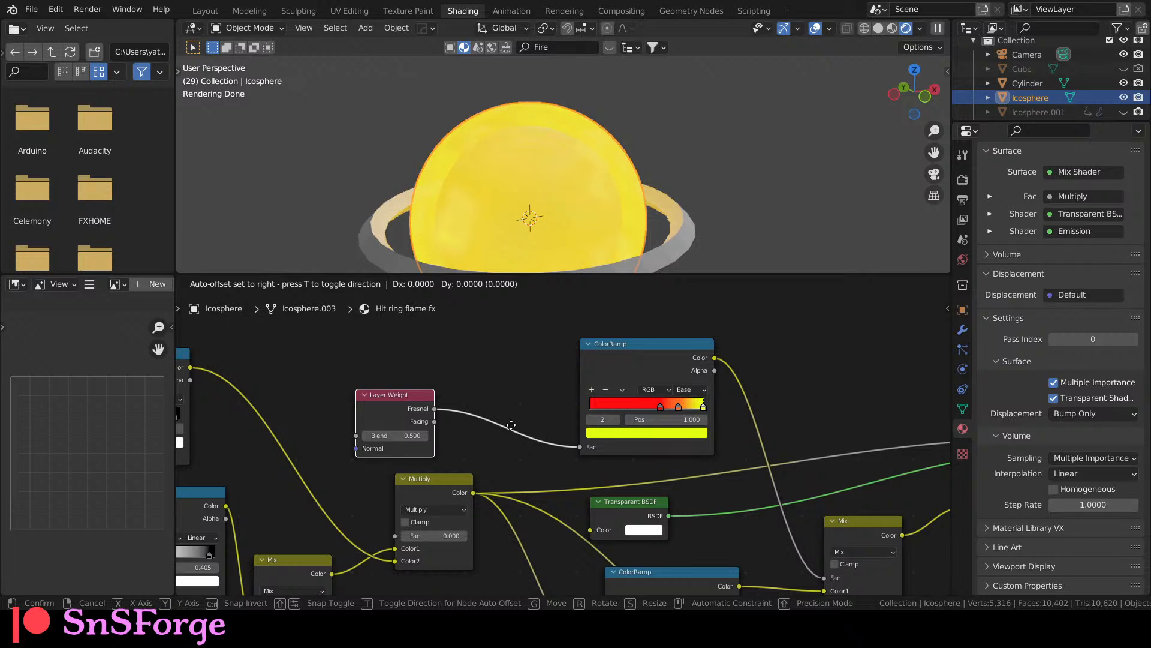
click(534, 402)
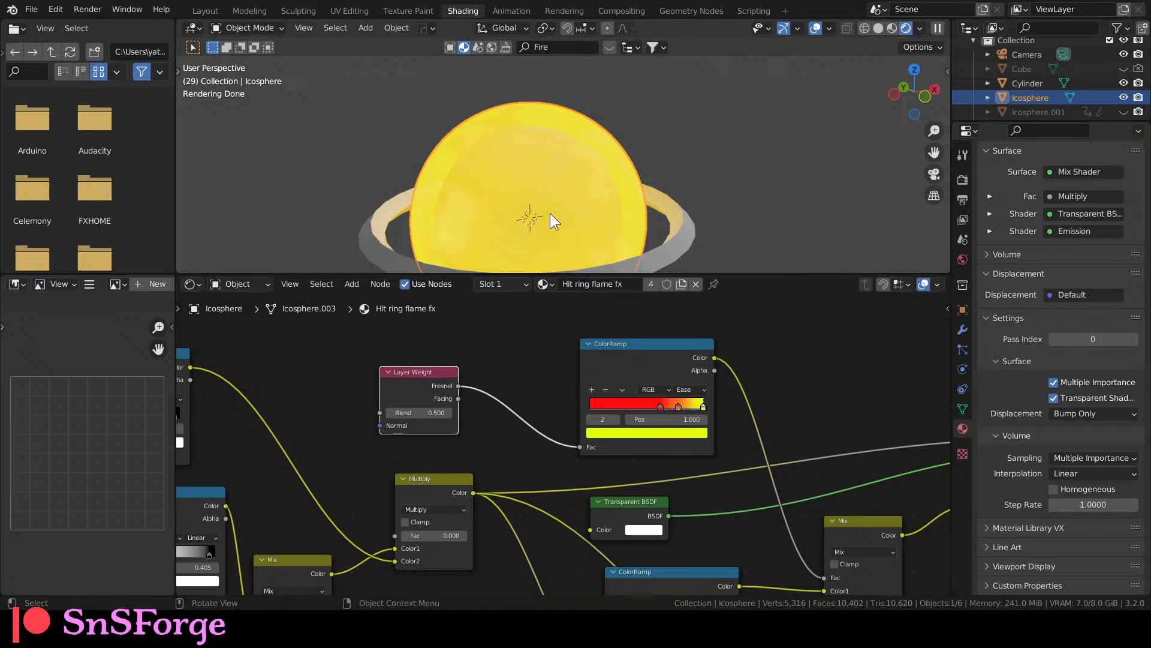
Examine the orb and its ring through the camera view, both close up and from a distance.
key(KP_0)
scroll(555, 210, up, 3)
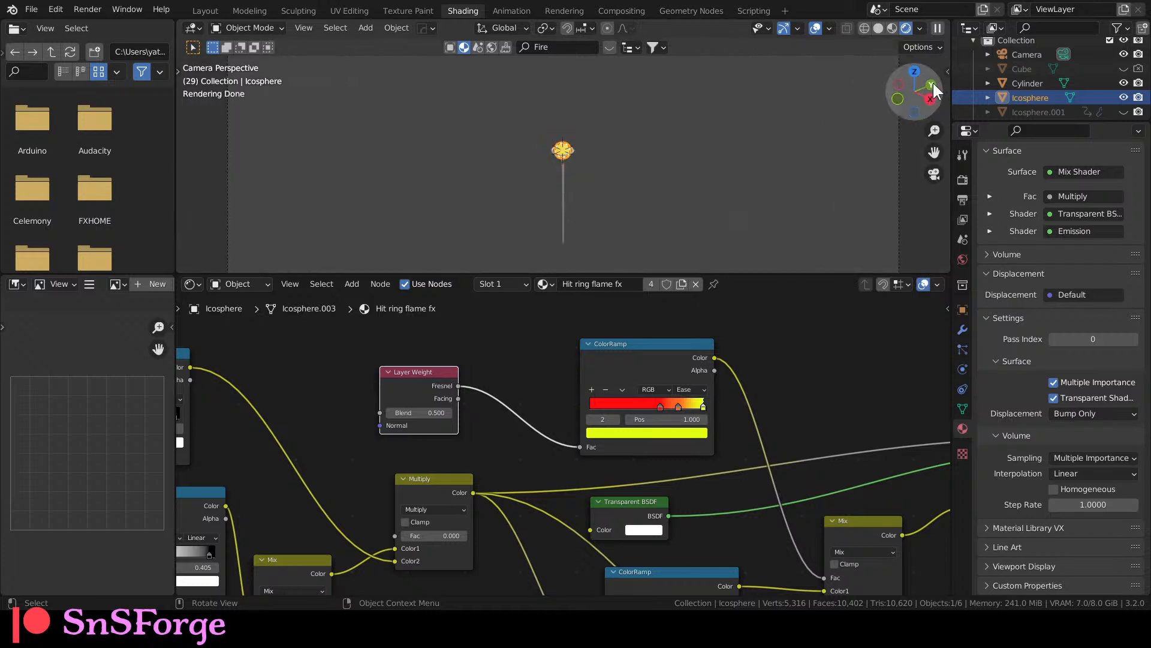
click(947, 71)
click(646, 145)
scroll(548, 180, up, 2)
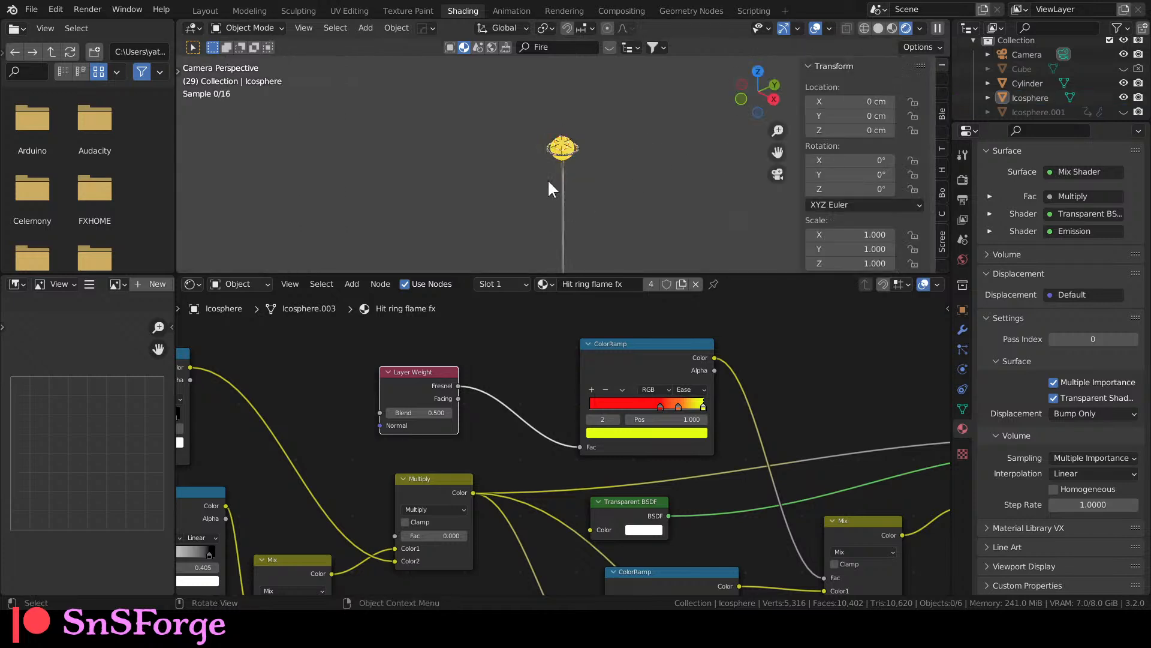
scroll(548, 178, up, 10)
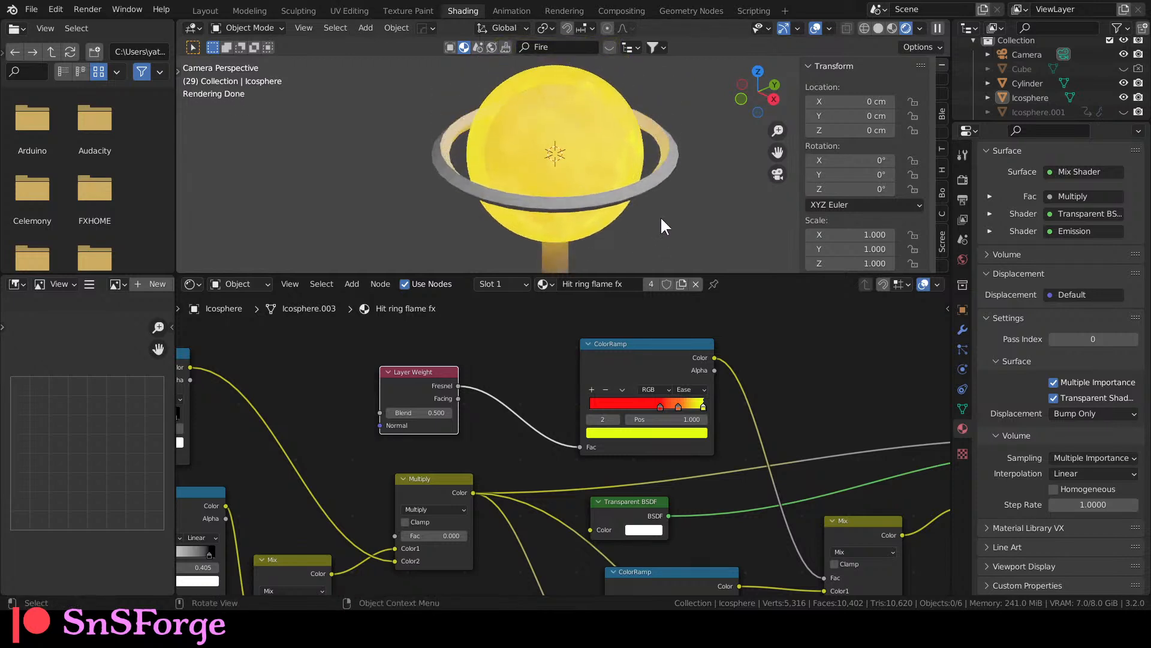
scroll(615, 186, down, 5)
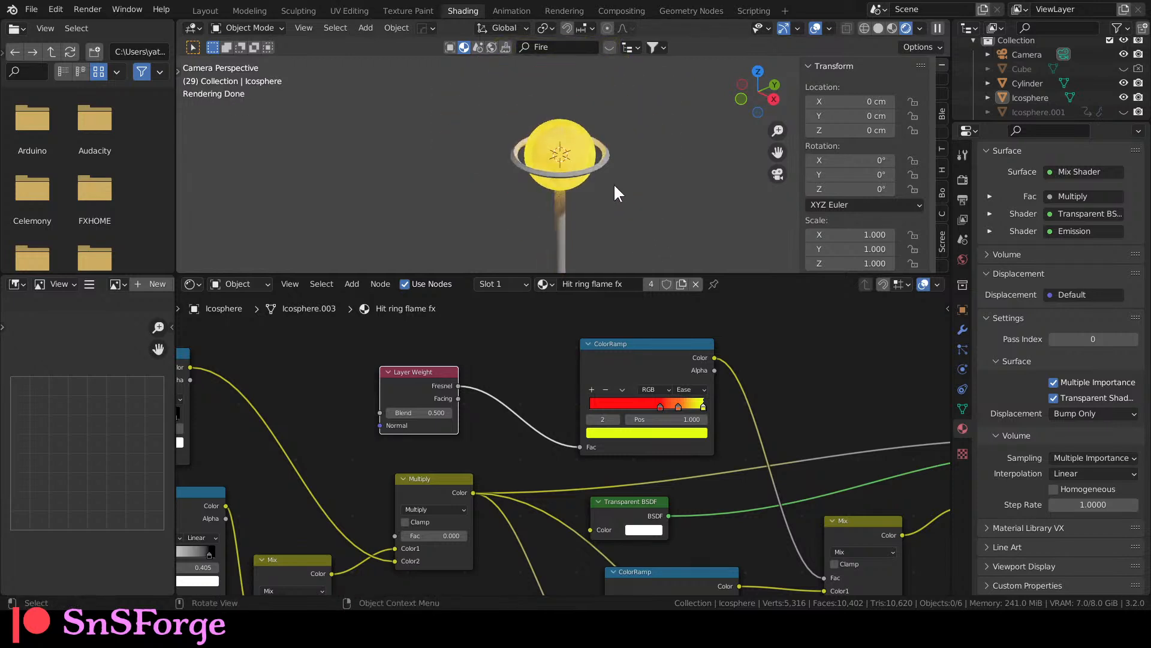
scroll(615, 186, up, 2)
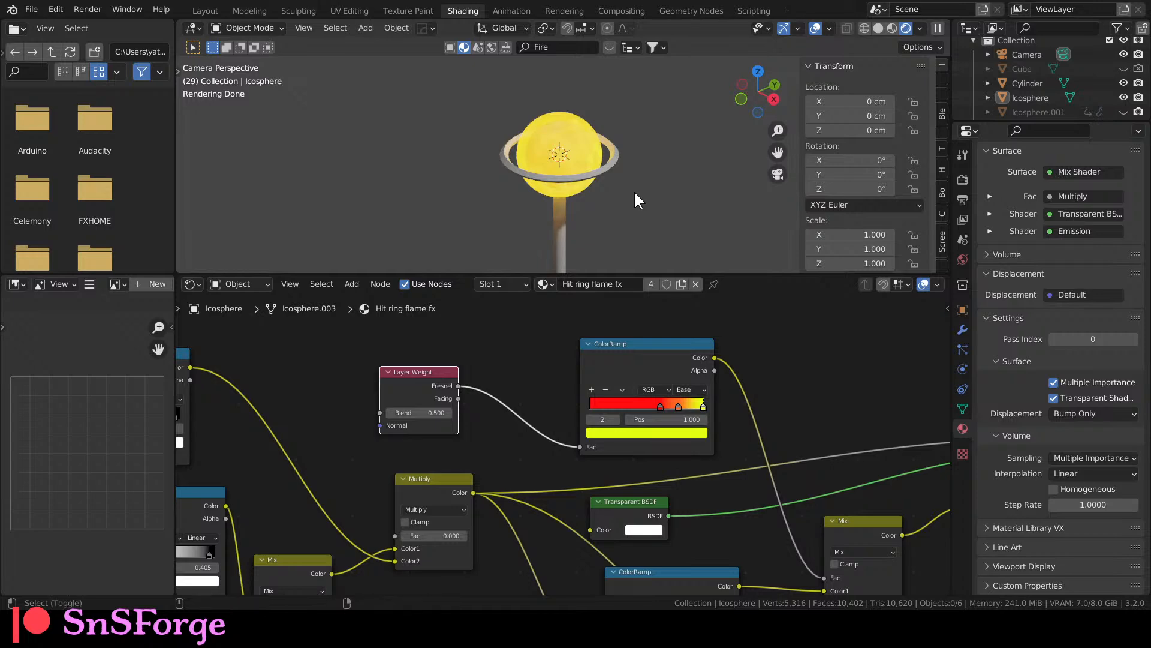
scroll(638, 189, down, 4)
scroll(606, 156, up, 3)
Align the camera to a close-up view of the orb in the Layout workspace, and show the camera view in the Shading workspace.
click(204, 9)
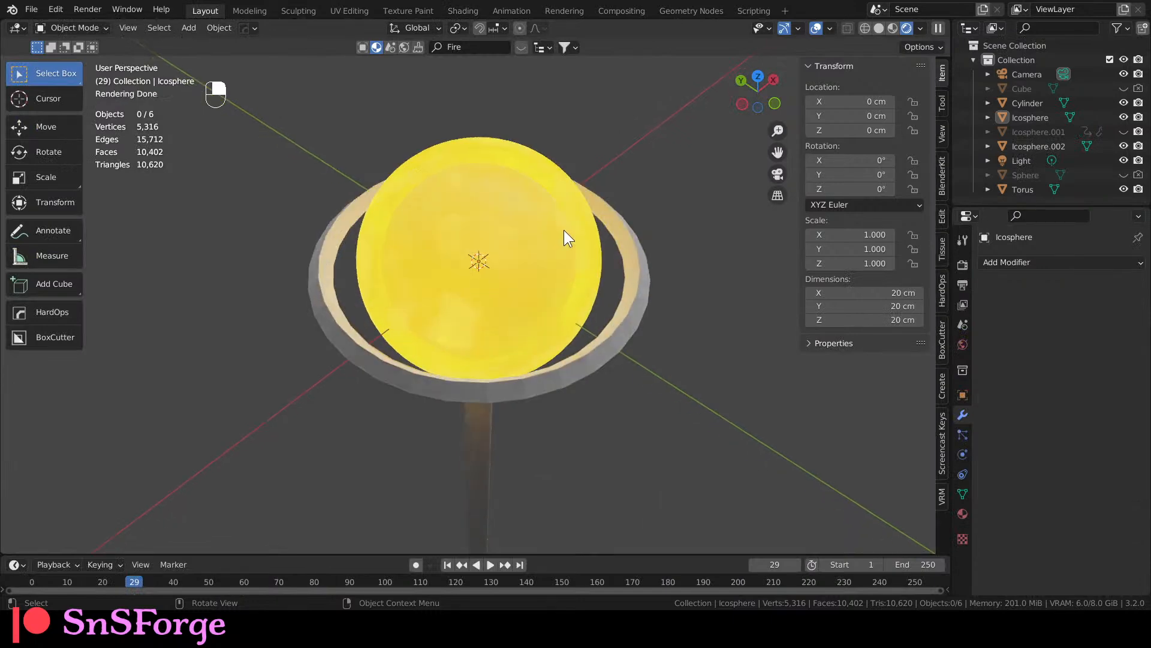
key(ctrl+alt+KP_0)
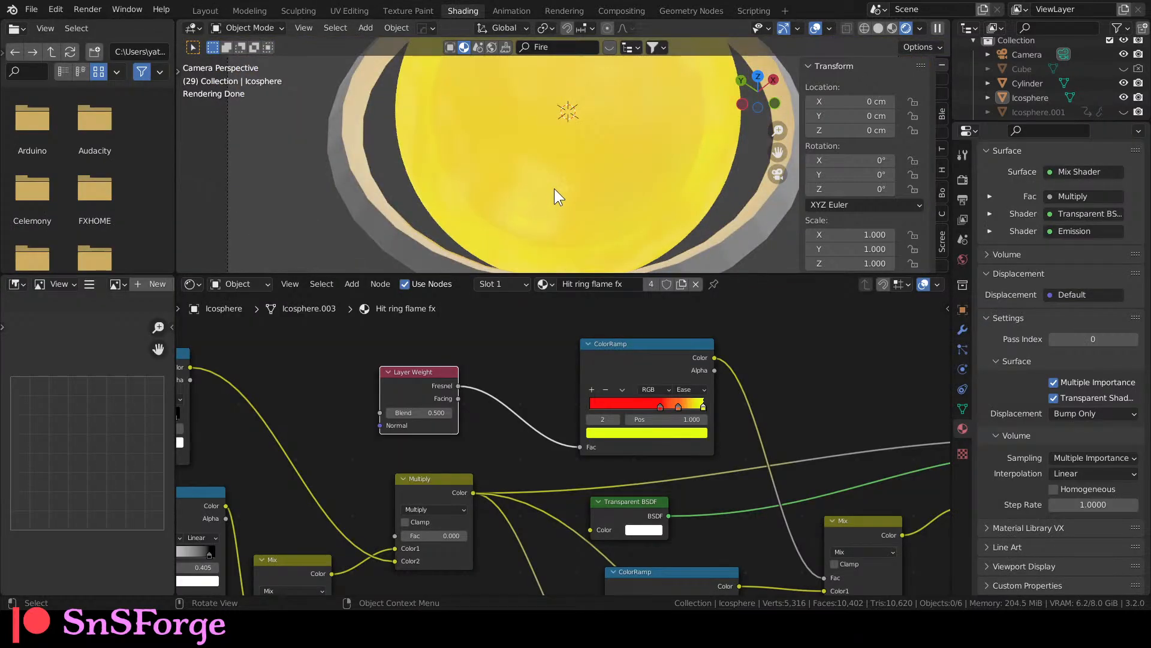
key(KP_0)
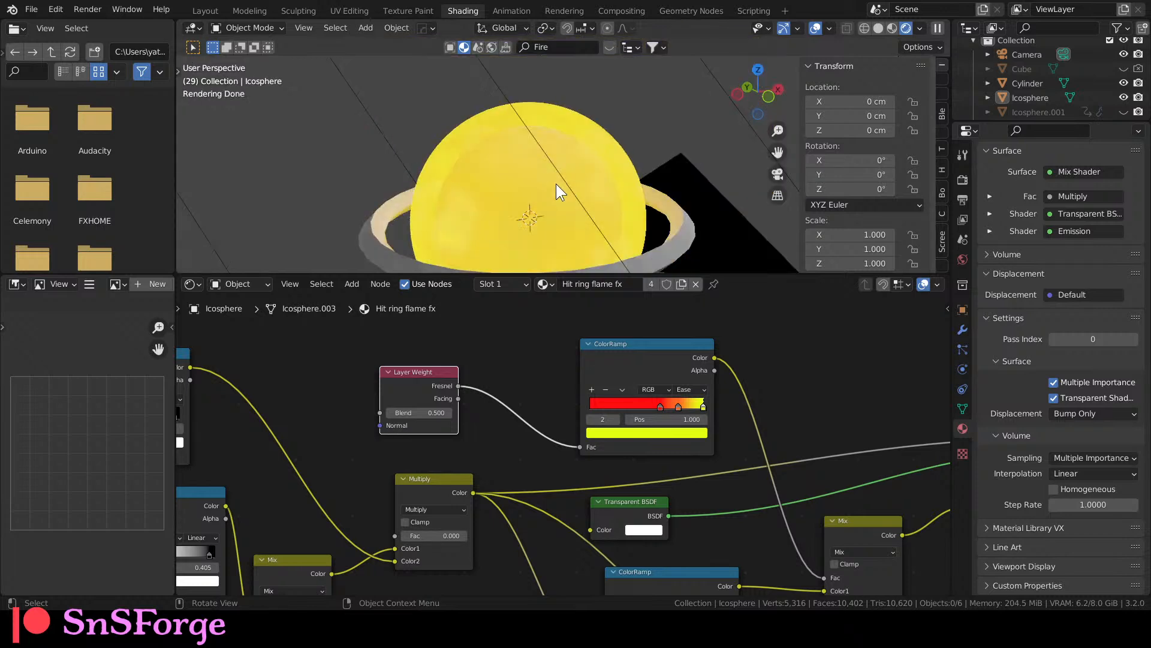
scroll(556, 185, down, 4)
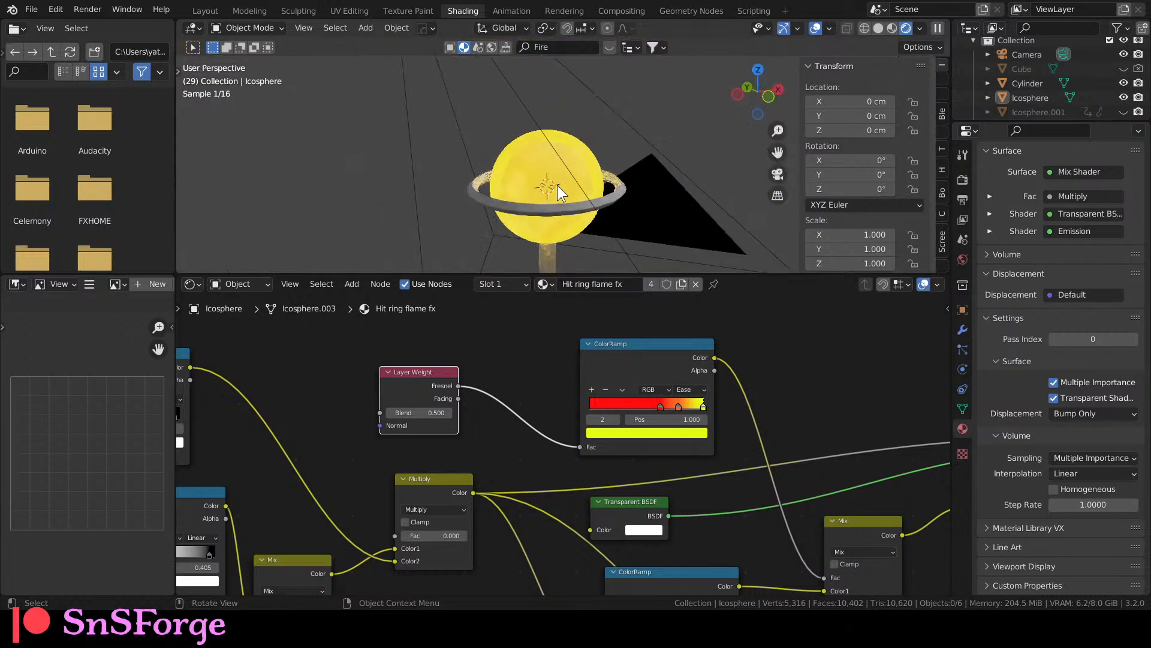
key(KP_0)
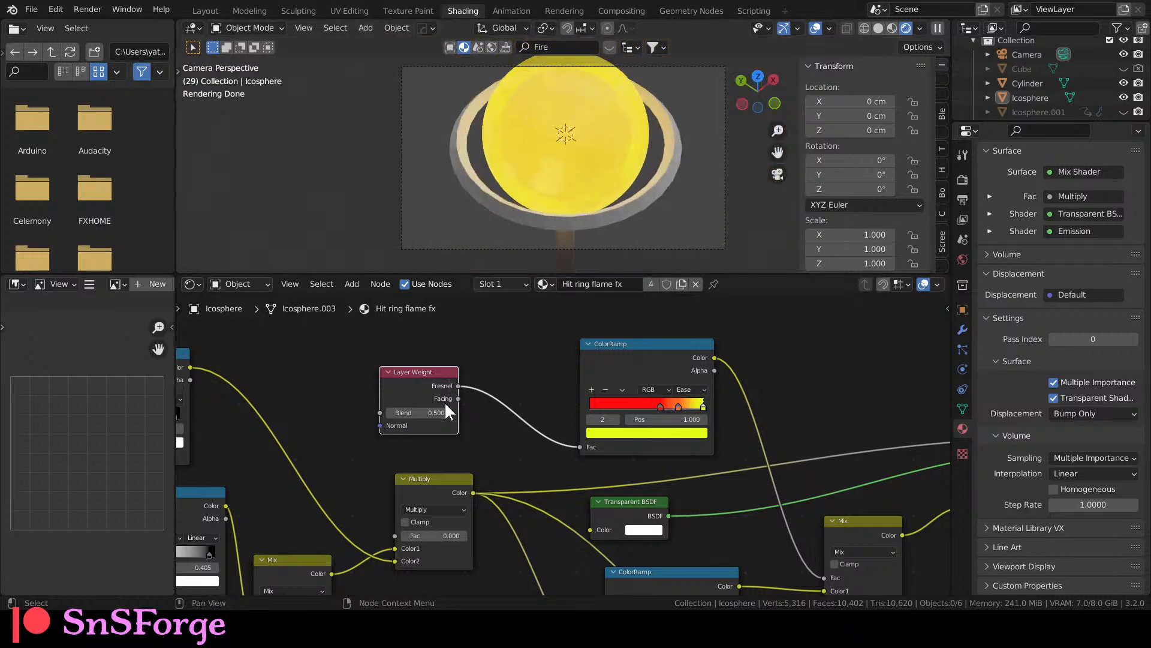
Set the Layer Weight node's Blend to 0.010 and shift the duplicated ColorRamp's red stop to 0.769.
scroll(466, 394, up, 3)
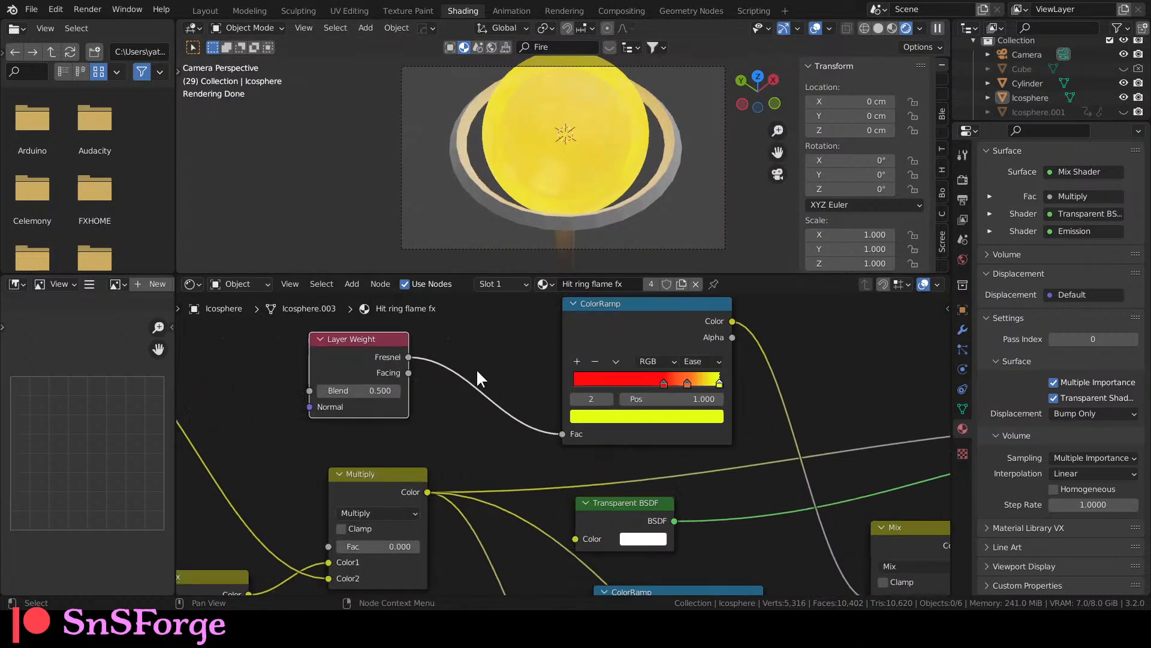
drag(371, 364, 394, 345)
click(378, 397)
text(0.1)
key(Return)
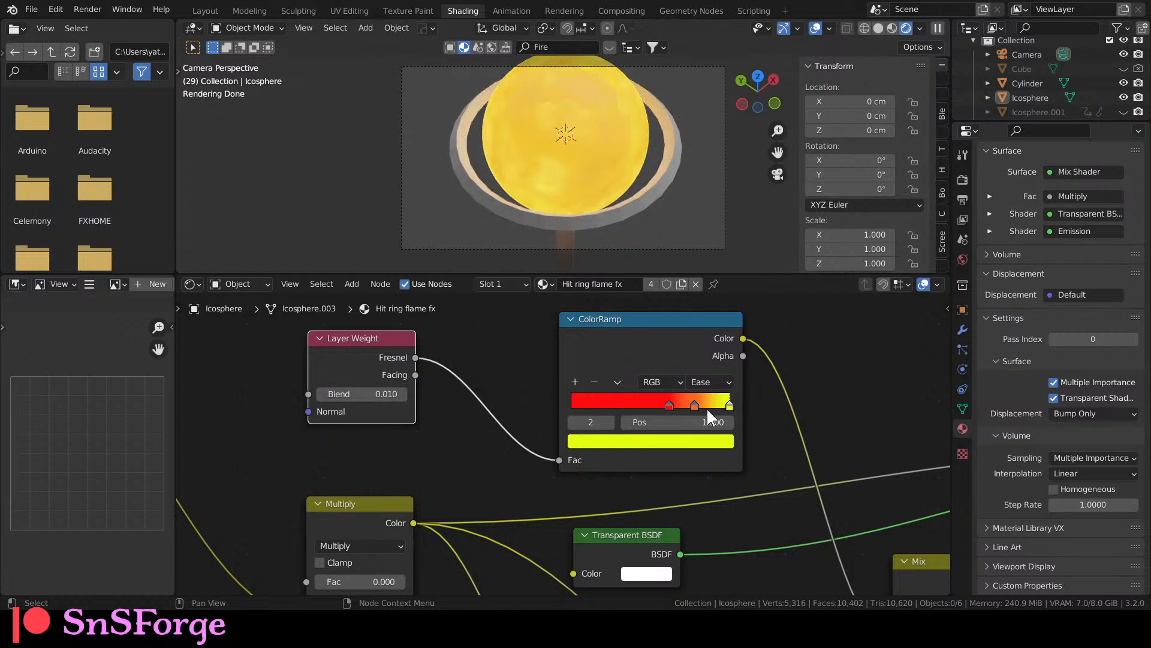
mouse_move(694, 404)
mouse_down()
mouse_move(711, 404)
mouse_move(686, 407)
mouse_move(696, 409)
mouse_up()
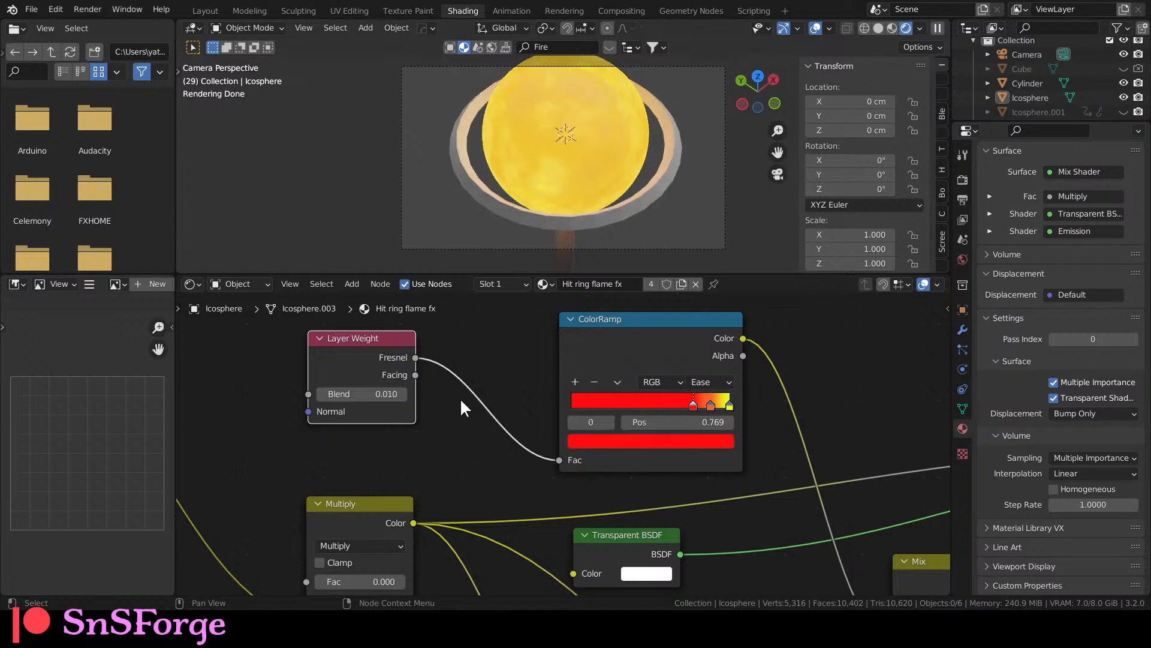
Try the Layer Weight's Facing output as the duplicated ColorRamp's Fac, and reconnect the Fresnel output.
scroll(420, 405, up, 1)
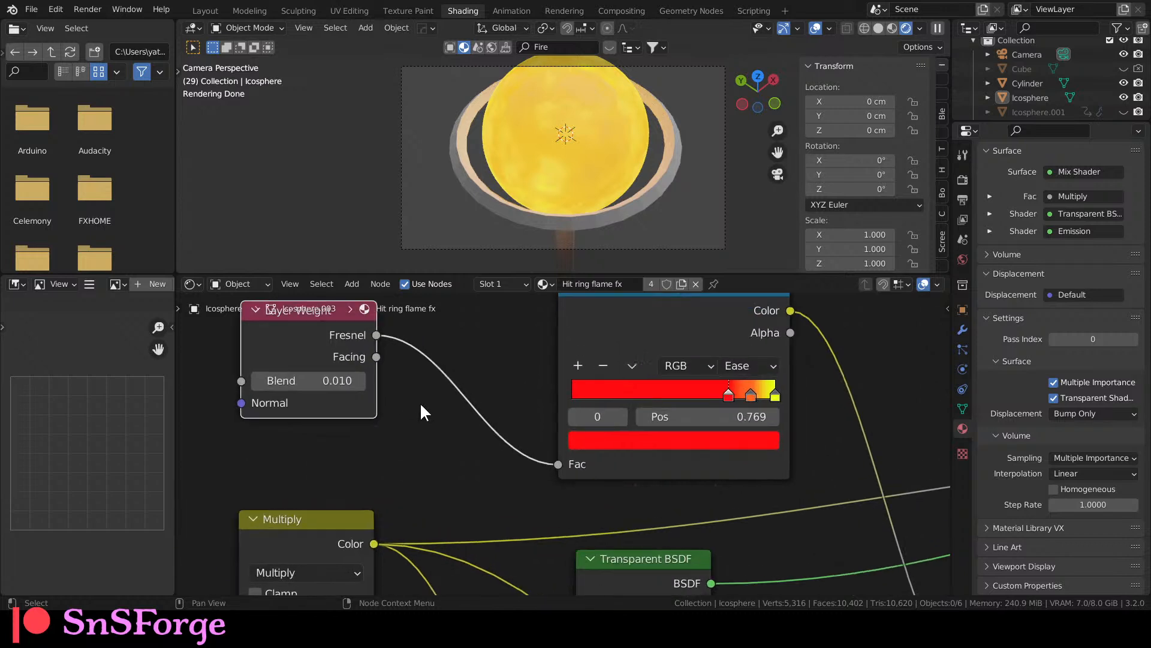
drag(377, 357, 558, 463)
drag(376, 335, 557, 460)
middle_drag(671, 493, 414, 425)
scroll(427, 427, down, 2)
middle_drag(601, 494, 563, 402)
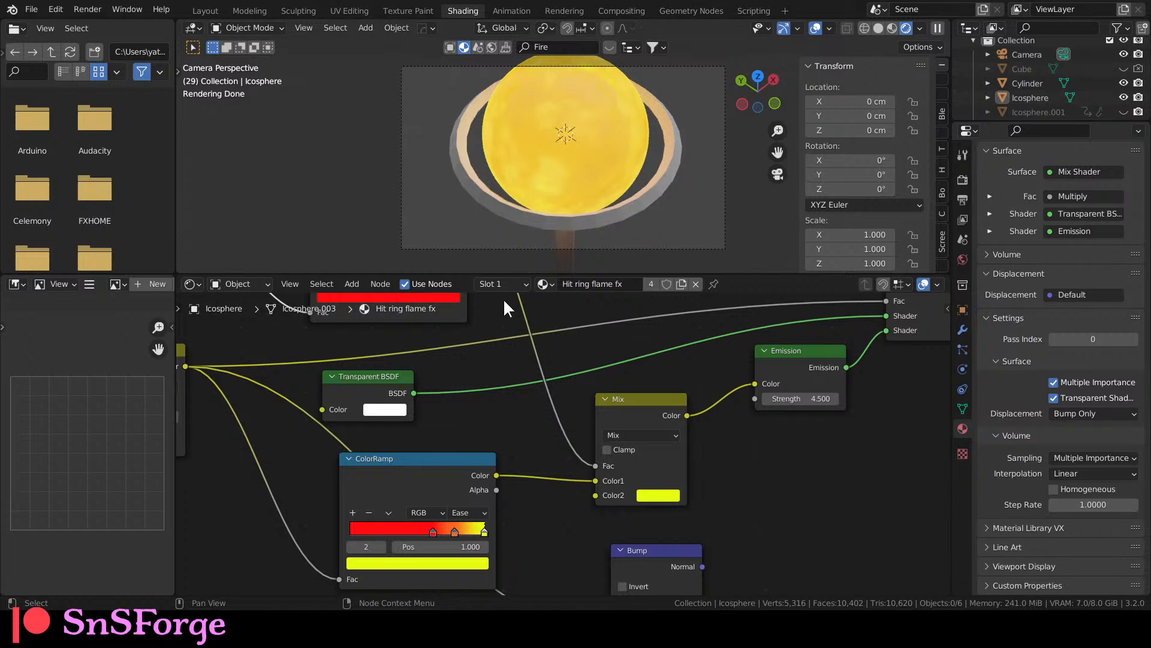
Try different positions for the duplicated ColorRamp's red and orange stops, leaving the red stop at 0.720.
middle_drag(465, 367, 503, 470)
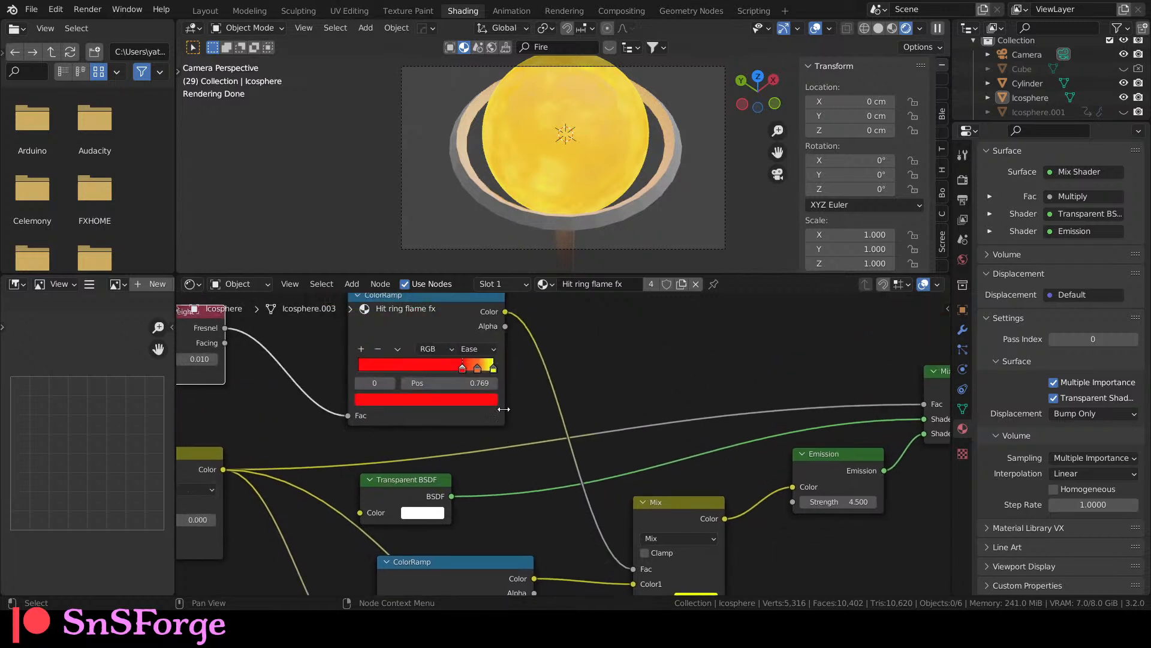
mouse_move(462, 367)
mouse_down()
mouse_move(372, 368)
mouse_move(456, 379)
mouse_up()
drag(484, 372, 413, 375)
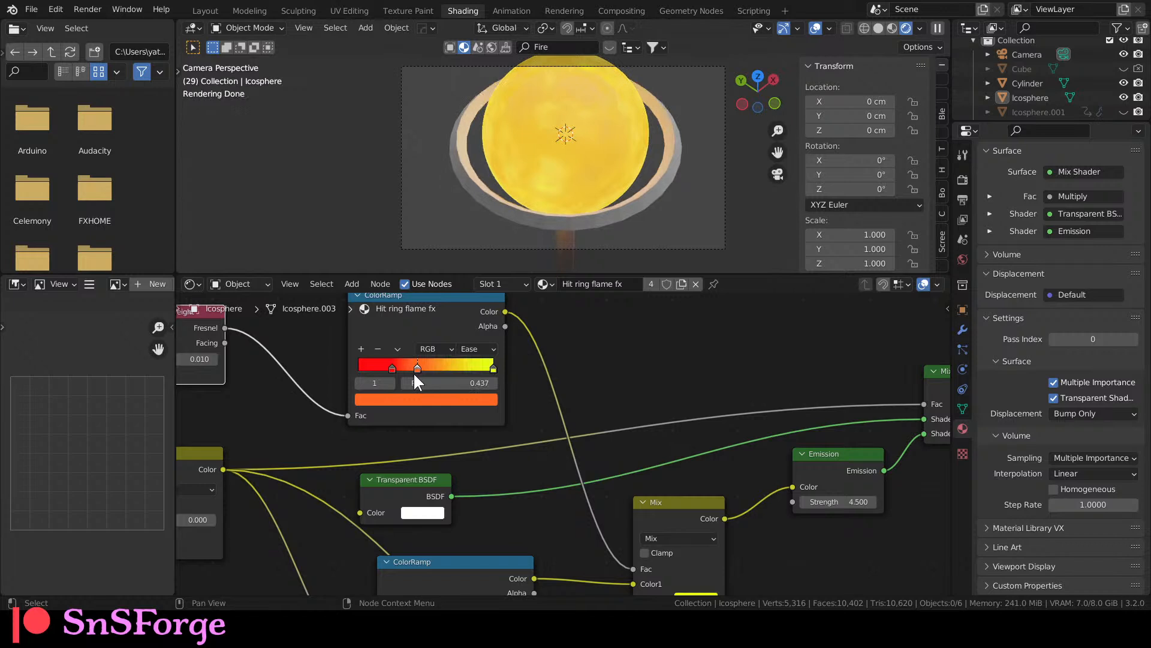
drag(493, 368, 504, 370)
drag(419, 368, 476, 379)
drag(392, 367, 480, 367)
click(455, 368)
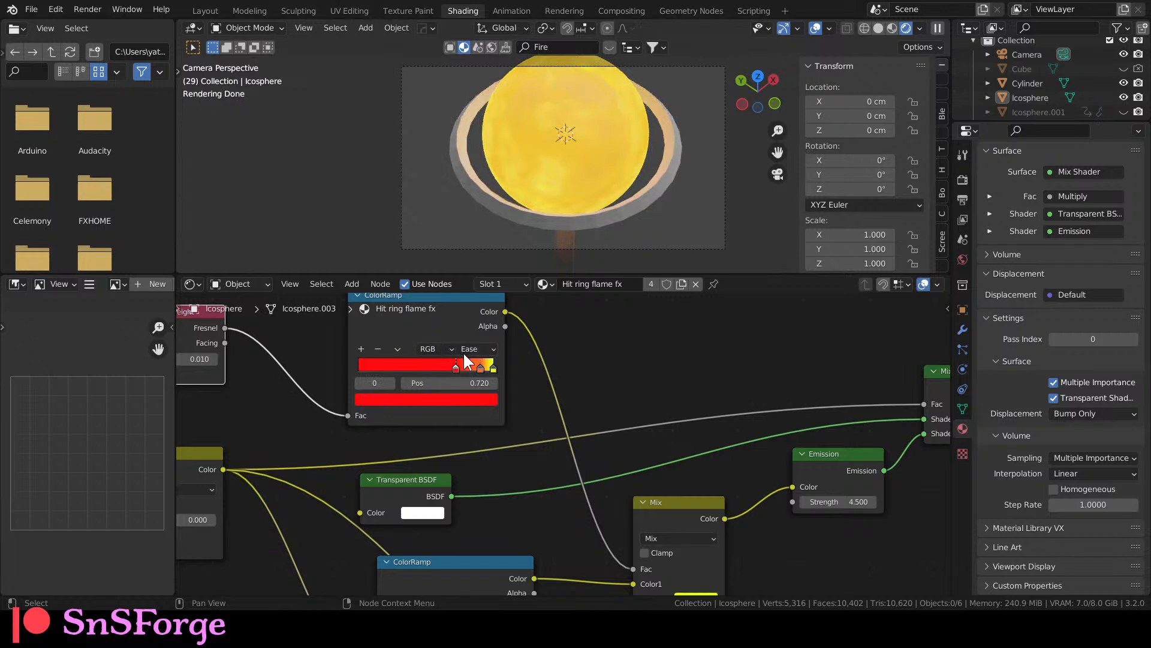
Move the duplicated ColorRamp's link from the Mix node's Fac to its Color2 input.
scroll(569, 431, down, 2)
click(450, 347)
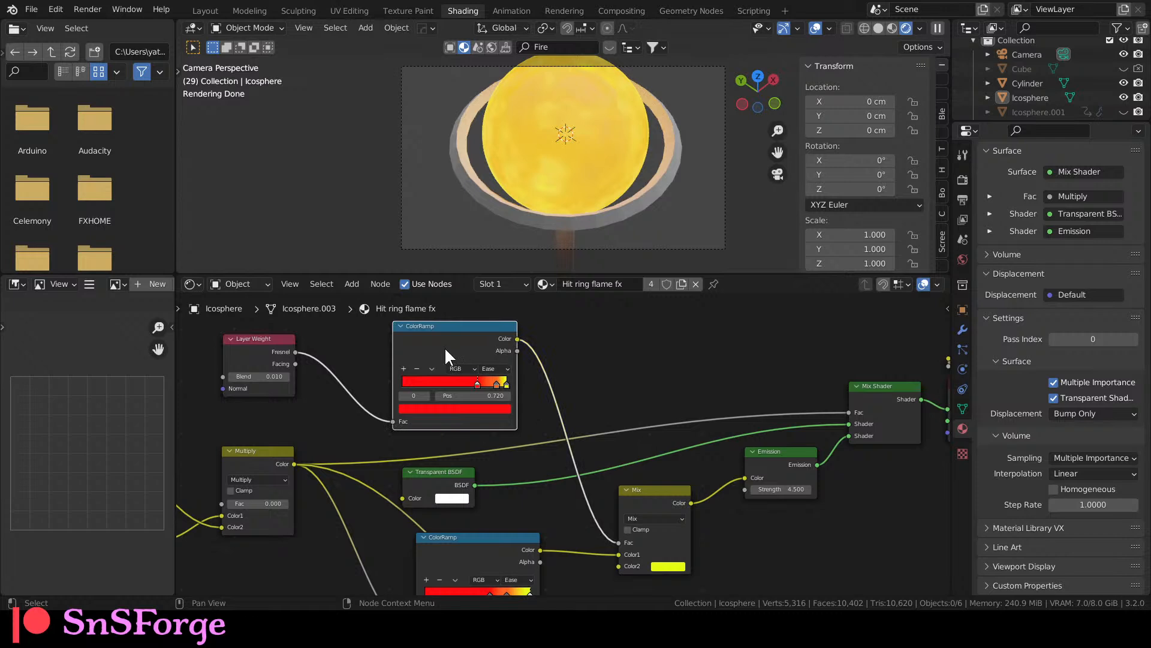
key(KP_Decimal)
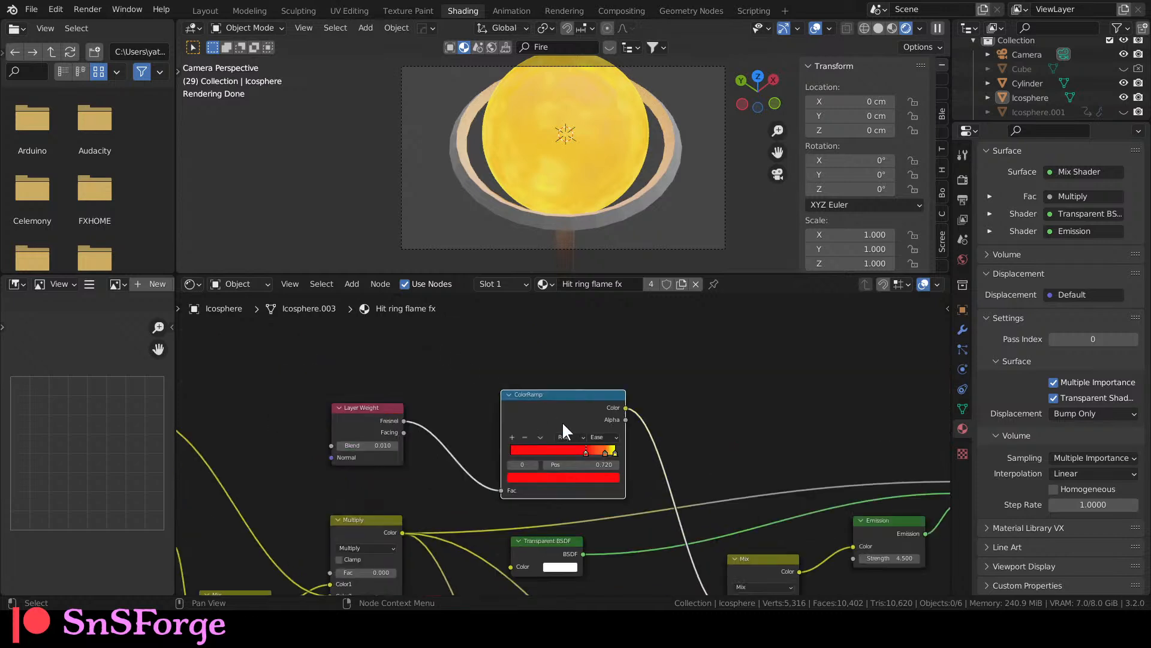
middle_drag(598, 429, 513, 369)
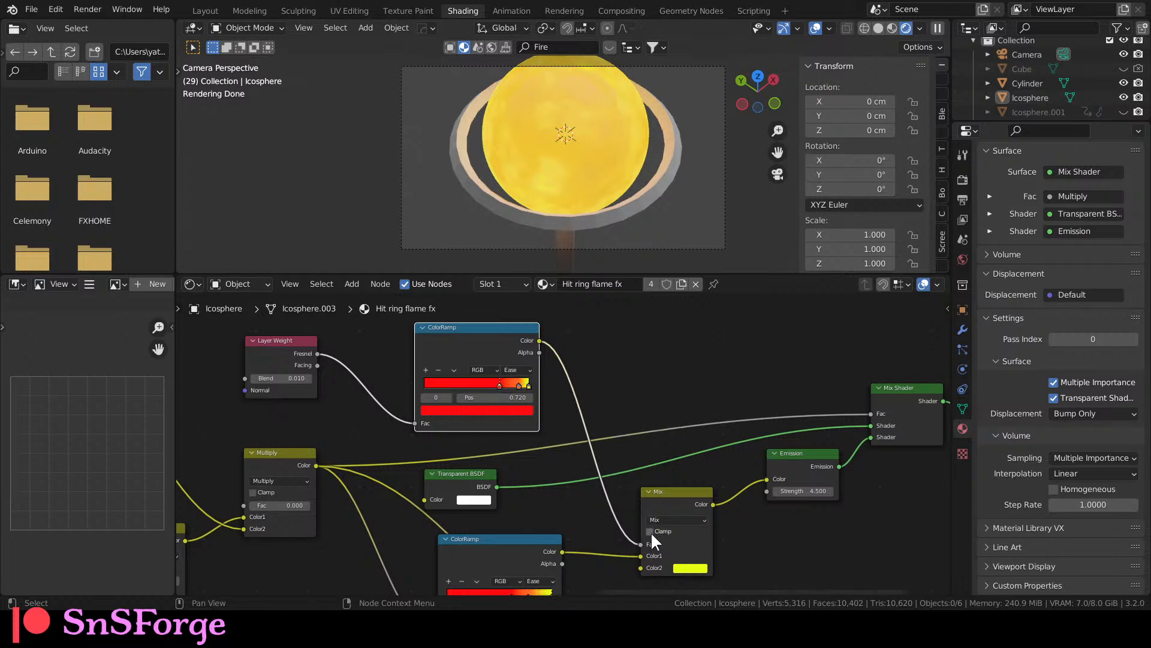
drag(640, 541, 639, 566)
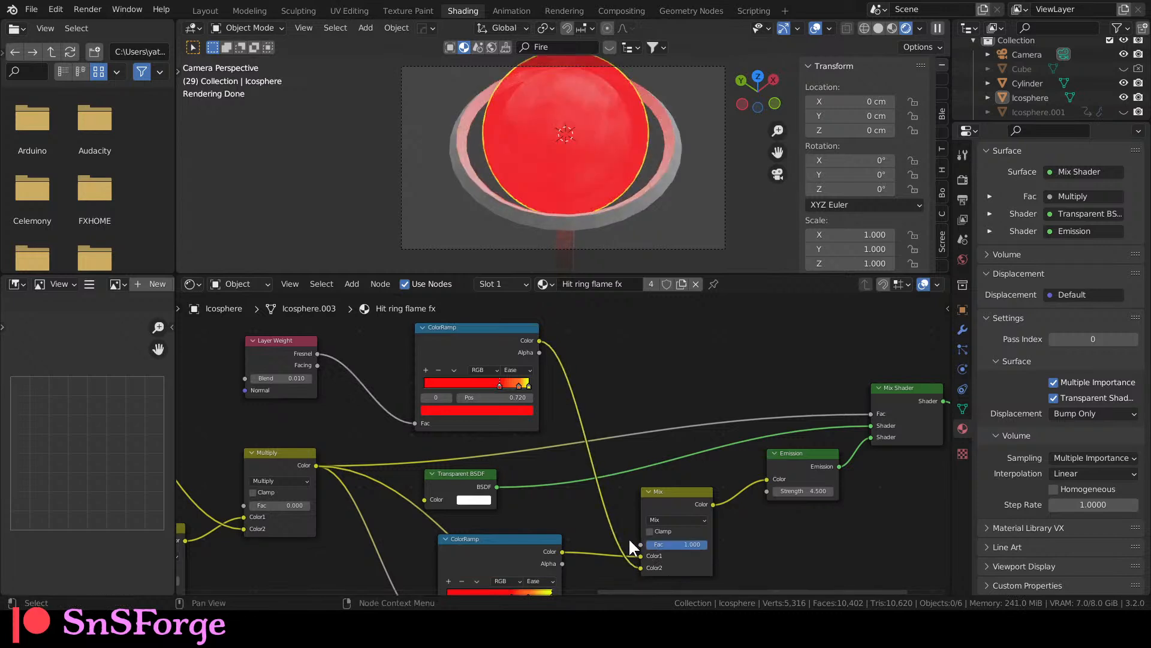
Set the Mix node's Fac to 0.448 and move the duplicated ColorRamp's red stop to 0.423 and orange stop to 0.868.
mouse_move(498, 383)
mouse_down()
mouse_move(472, 384)
mouse_move(510, 384)
mouse_up()
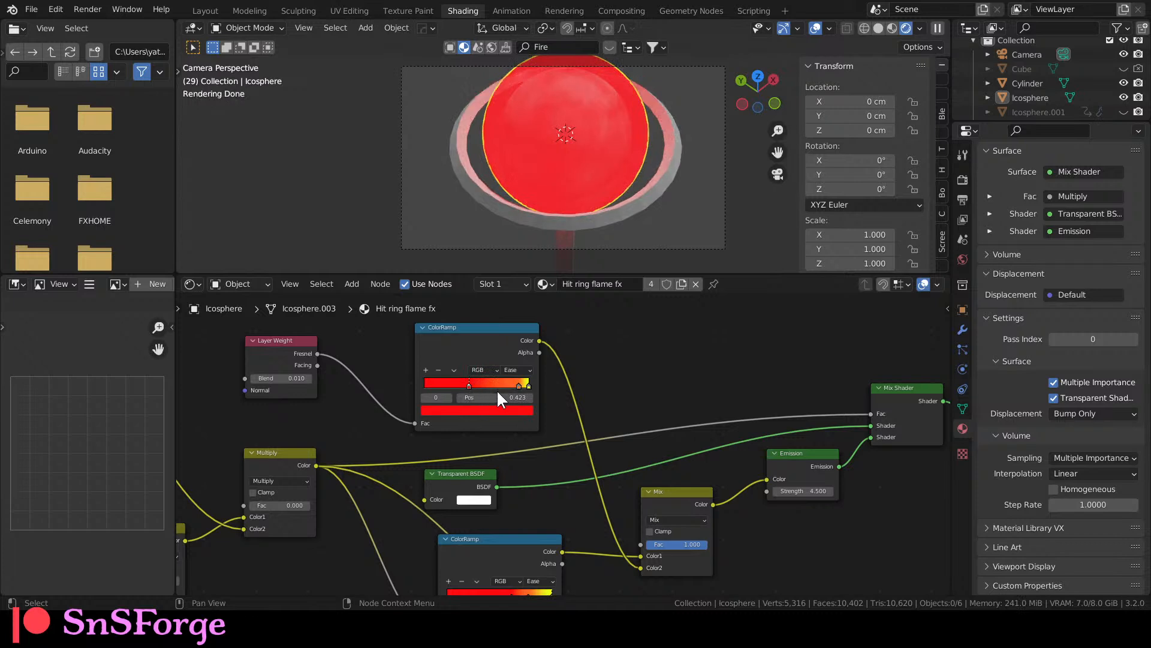
drag(662, 544, 624, 544)
click(519, 386)
drag(519, 385, 514, 388)
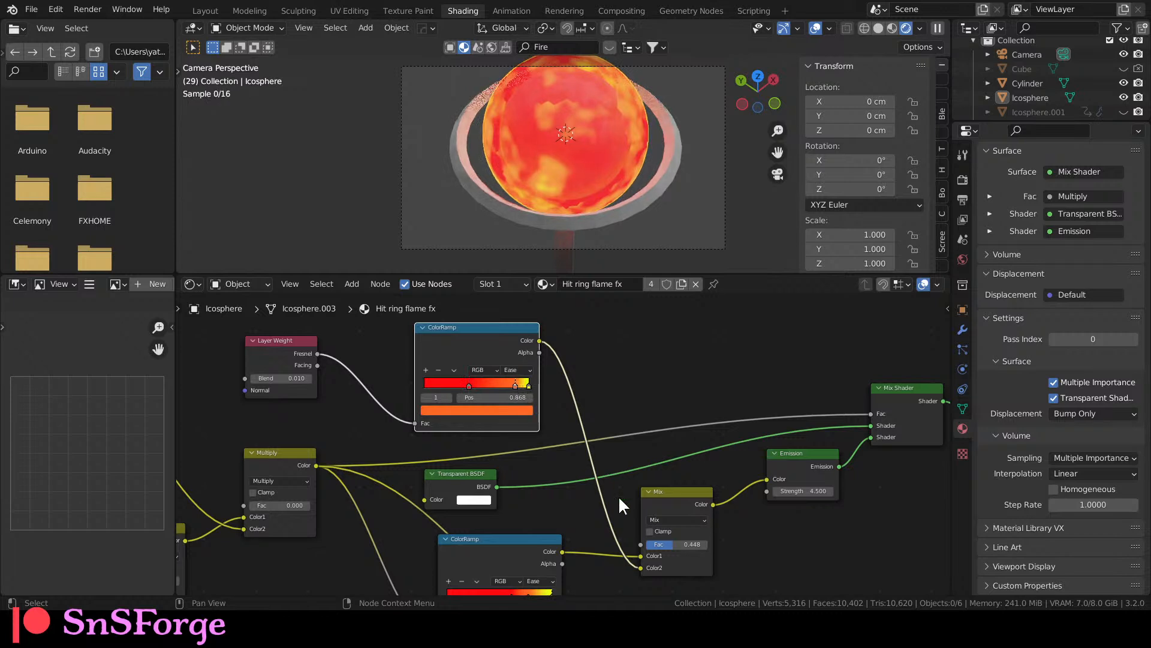
Set the Mix node's Fac to 0.427 and shift the duplicated ColorRamp's stops inward, leaving the red stop at 0.537.
mouse_move(664, 545)
mouse_down()
mouse_move(682, 545)
mouse_move(671, 545)
mouse_up()
scroll(539, 366, up, 4)
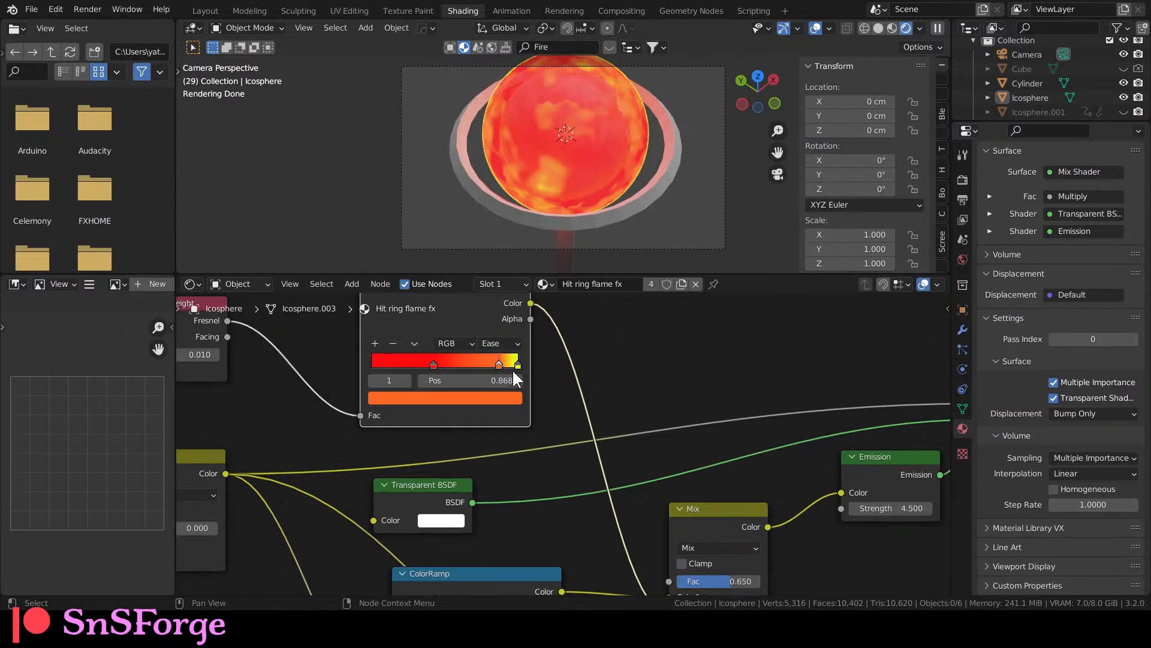
drag(497, 366, 478, 367)
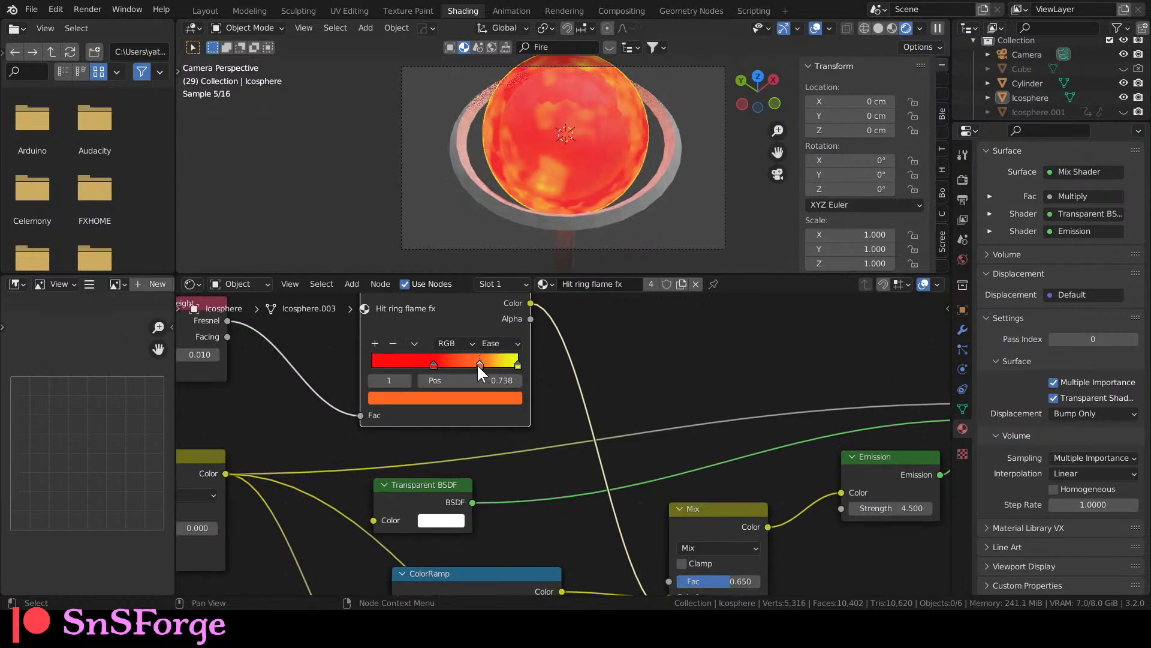
middle_drag(623, 465, 578, 368)
drag(666, 484, 663, 484)
middle_drag(493, 331, 534, 440)
drag(511, 377, 445, 377)
scroll(578, 153, up, 2)
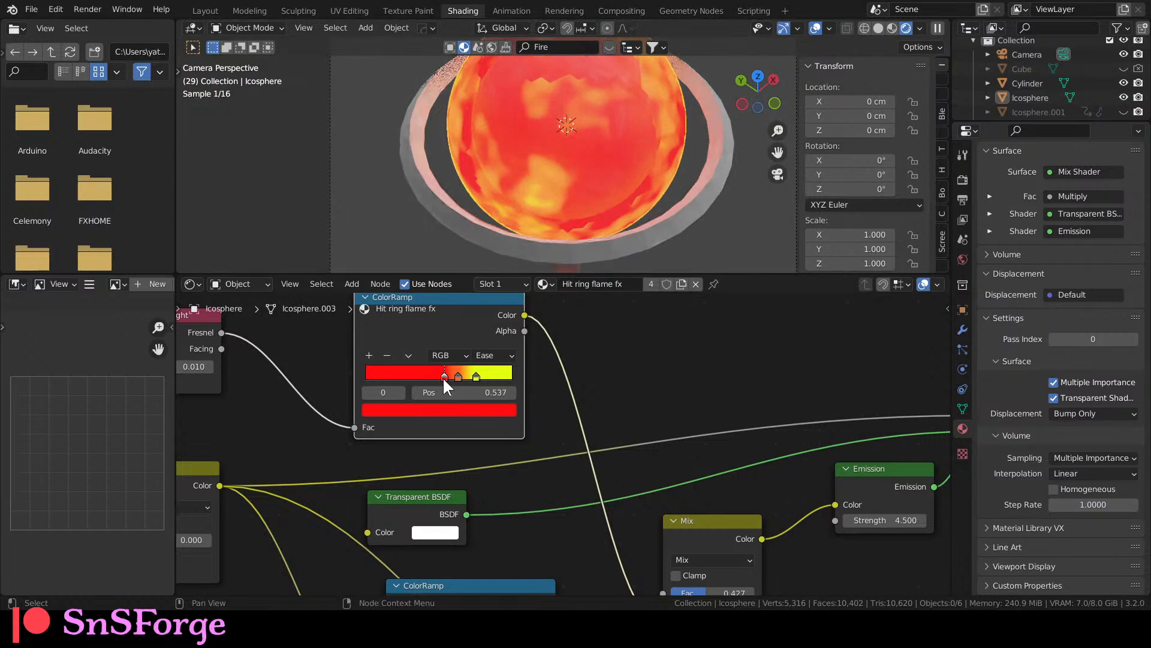
Add a colour stop to the duplicated ColorRamp and move its red stop to 0.308.
click(442, 409)
mouse_move(484, 214)
mouse_down()
mouse_move(485, 250)
mouse_move(485, 206)
mouse_up()
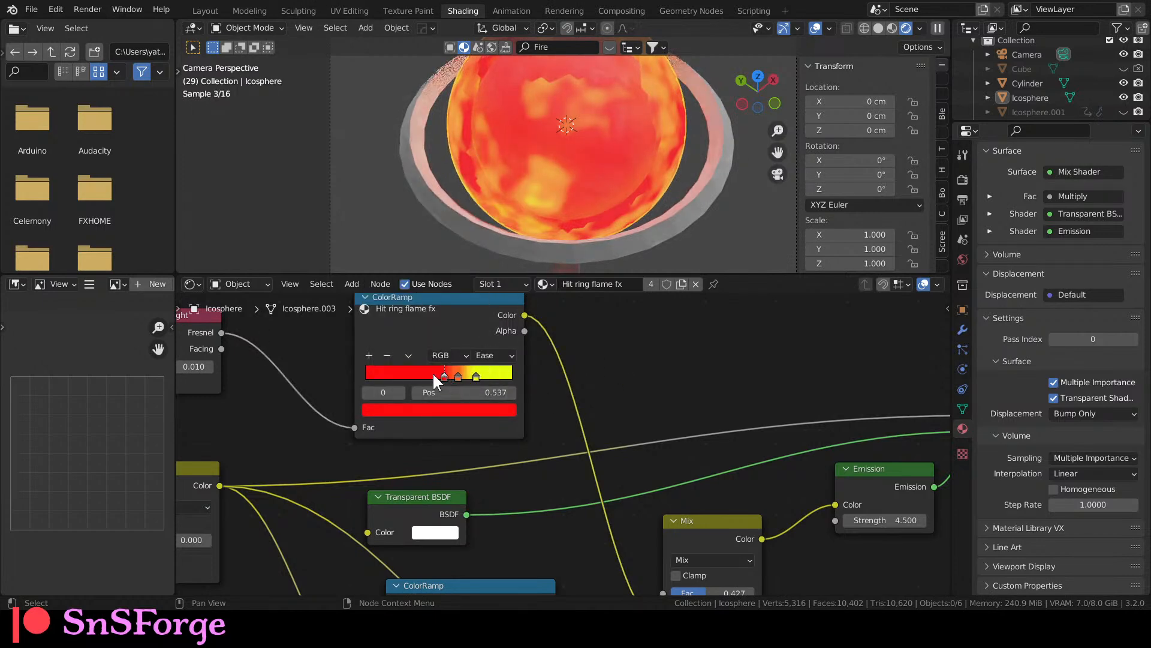
click(368, 355)
mouse_move(442, 380)
mouse_down()
mouse_move(425, 380)
mouse_move(461, 382)
mouse_move(453, 377)
mouse_up()
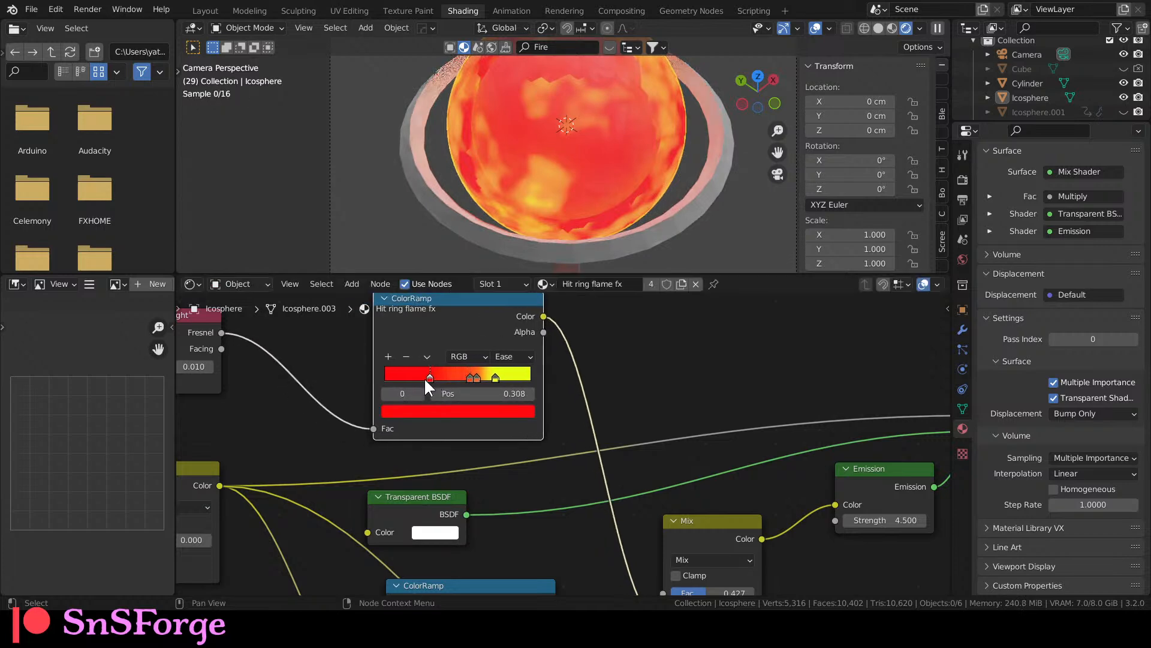
Darken the duplicated ColorRamp's first stop to a deep red and move its yellow stop to 0.844.
click(432, 412)
drag(502, 214, 503, 265)
drag(498, 377, 528, 377)
Move the duplicated ColorRamp node below the original ColorRamp node.
scroll(624, 384, down, 3)
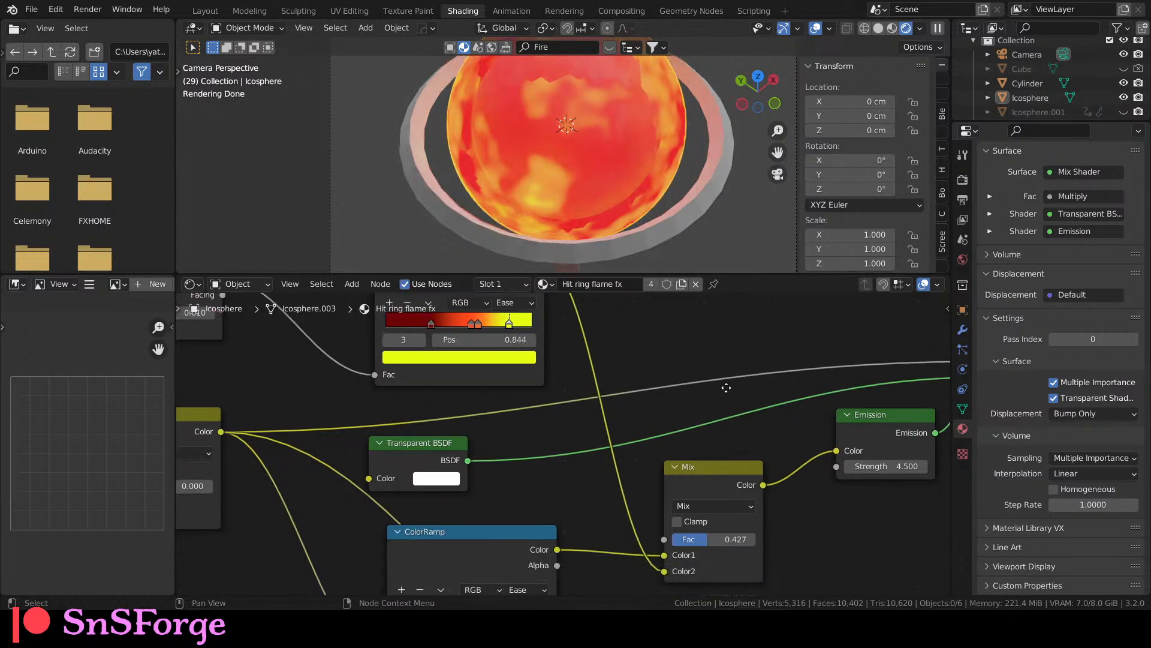
middle_drag(697, 406, 707, 460)
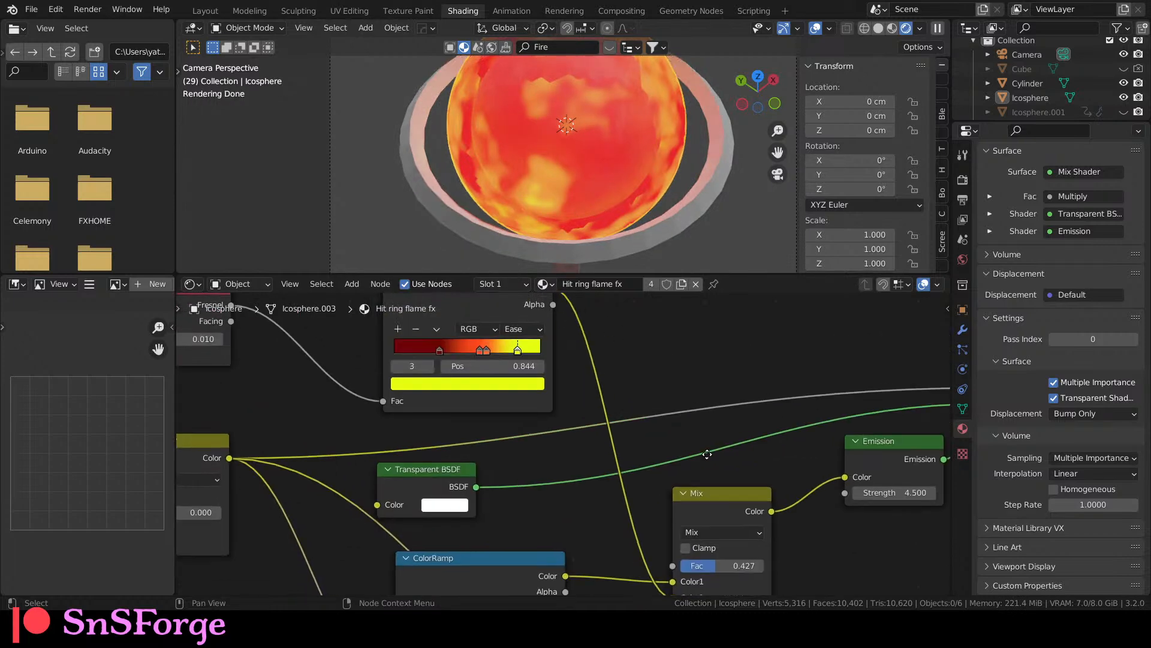
scroll(477, 427, down, 2)
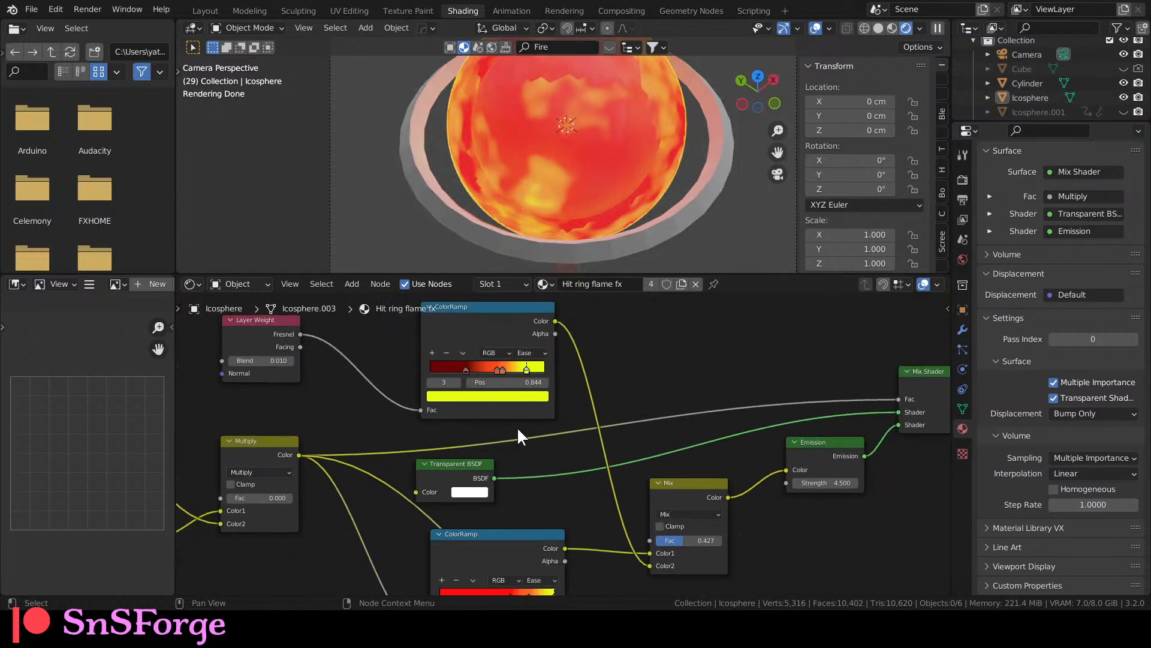
middle_drag(637, 357, 663, 361)
scroll(587, 337, down, 2)
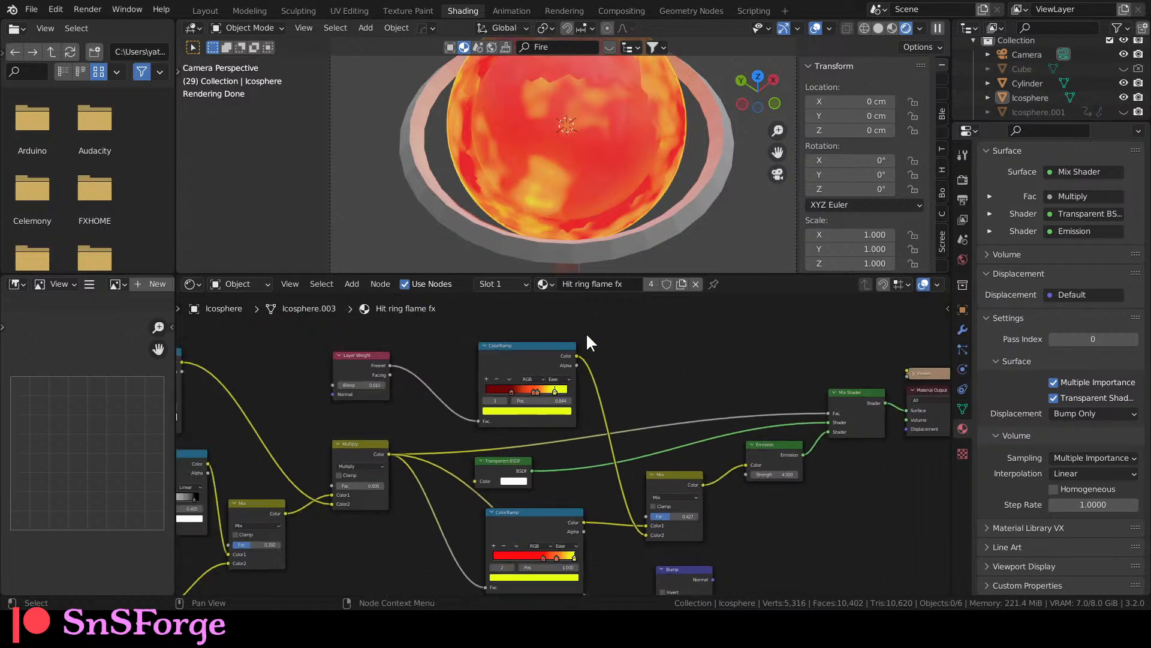
middle_drag(539, 354, 552, 318)
drag(560, 322, 497, 504)
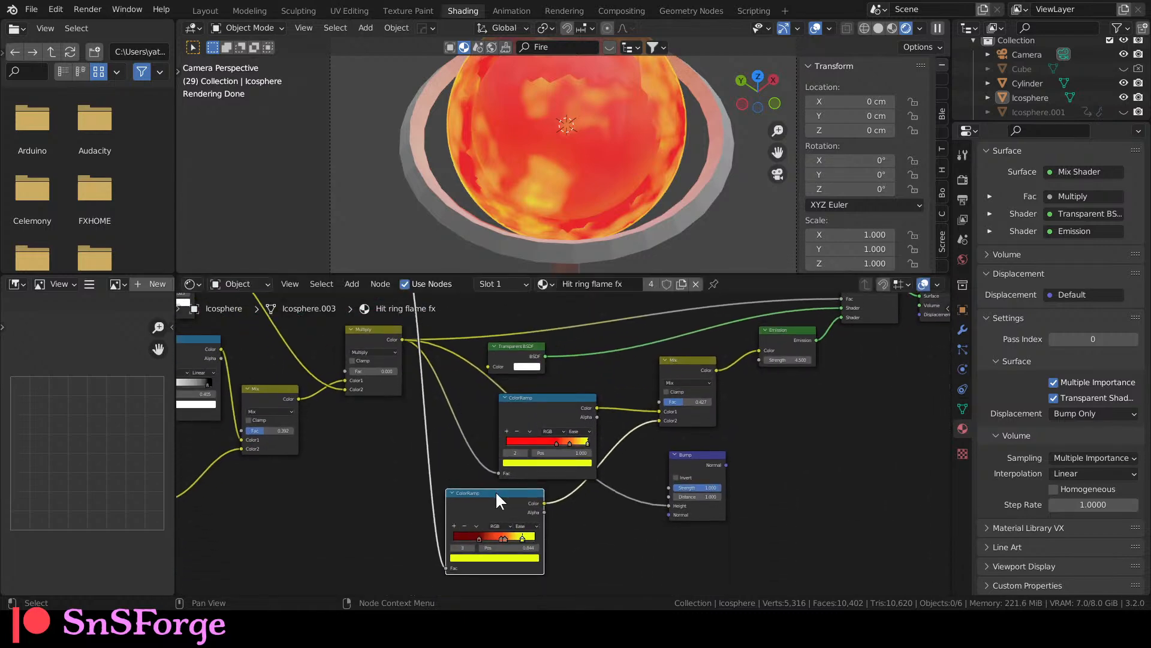
key(shift+d)
click(530, 389)
drag(403, 408, 480, 467)
click(513, 439)
click(525, 410)
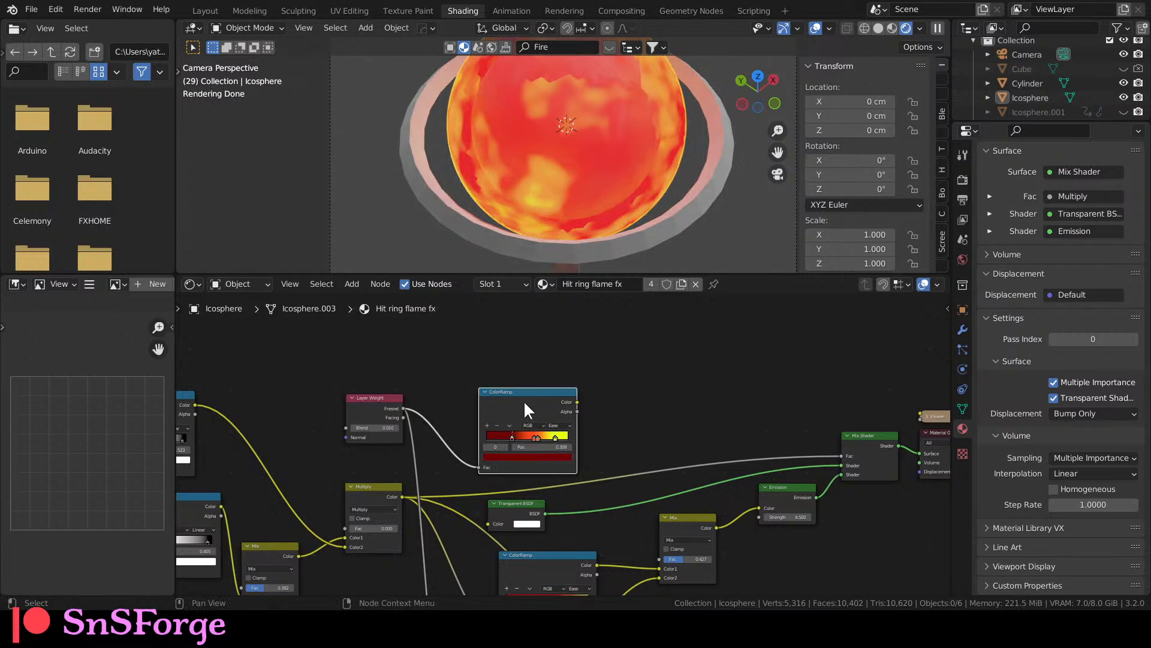
key(x)
Add a new ColorRamp node in the empty space beside the Layer Weight node.
key(shift+a)
click(524, 401)
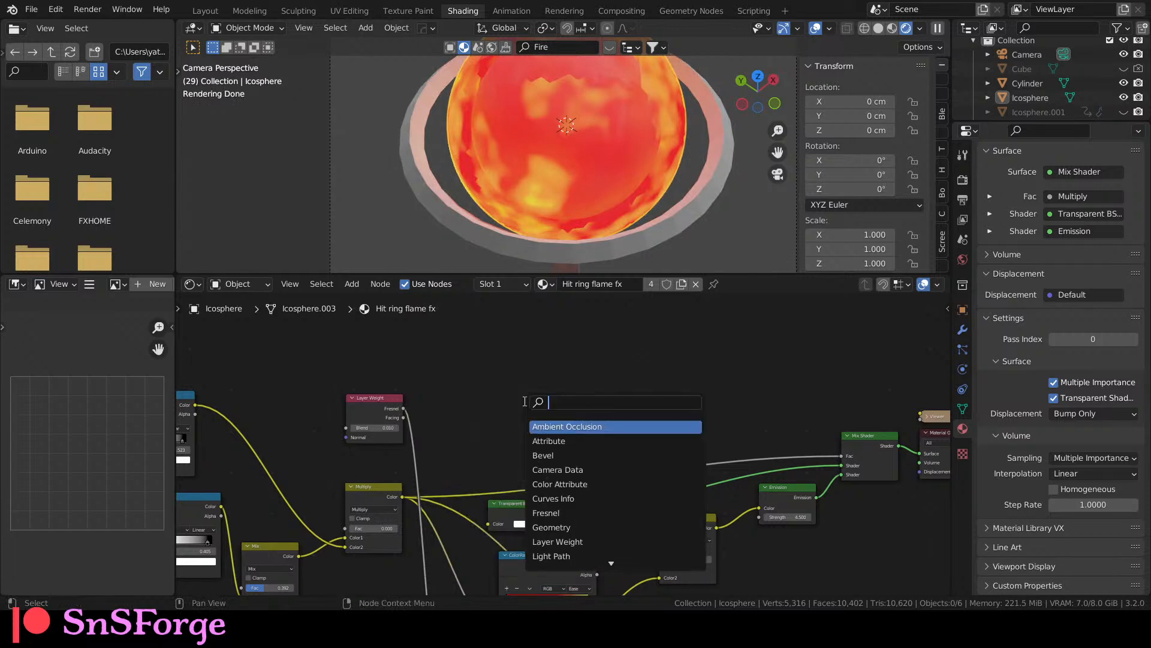
text(colo)
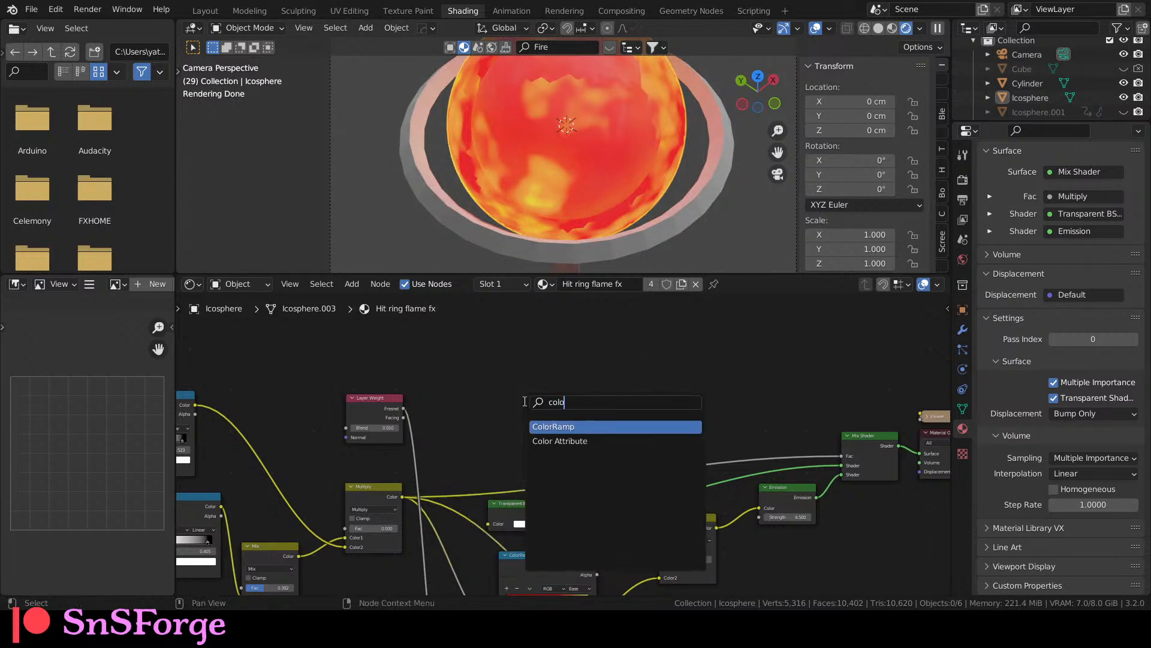
key(Return)
click(499, 385)
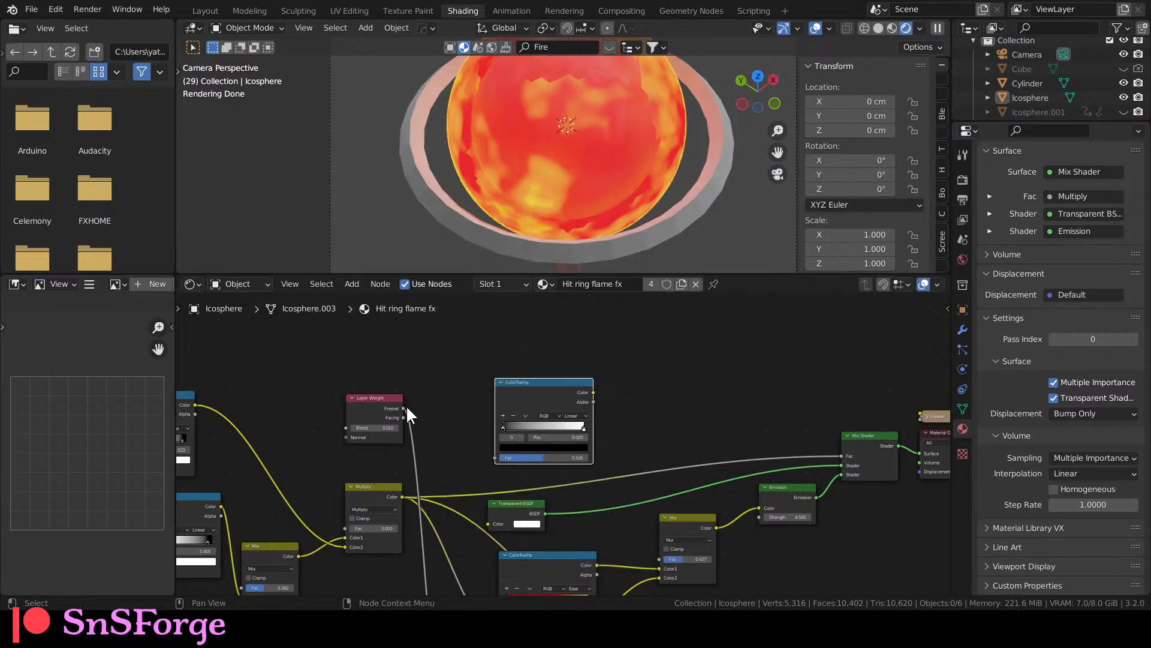
Link the Layer Weight's Fresnel output to the new ColorRamp's Fac and the ColorRamp's Color to the Mix node's Fac.
drag(405, 404, 494, 440)
drag(403, 408, 494, 457)
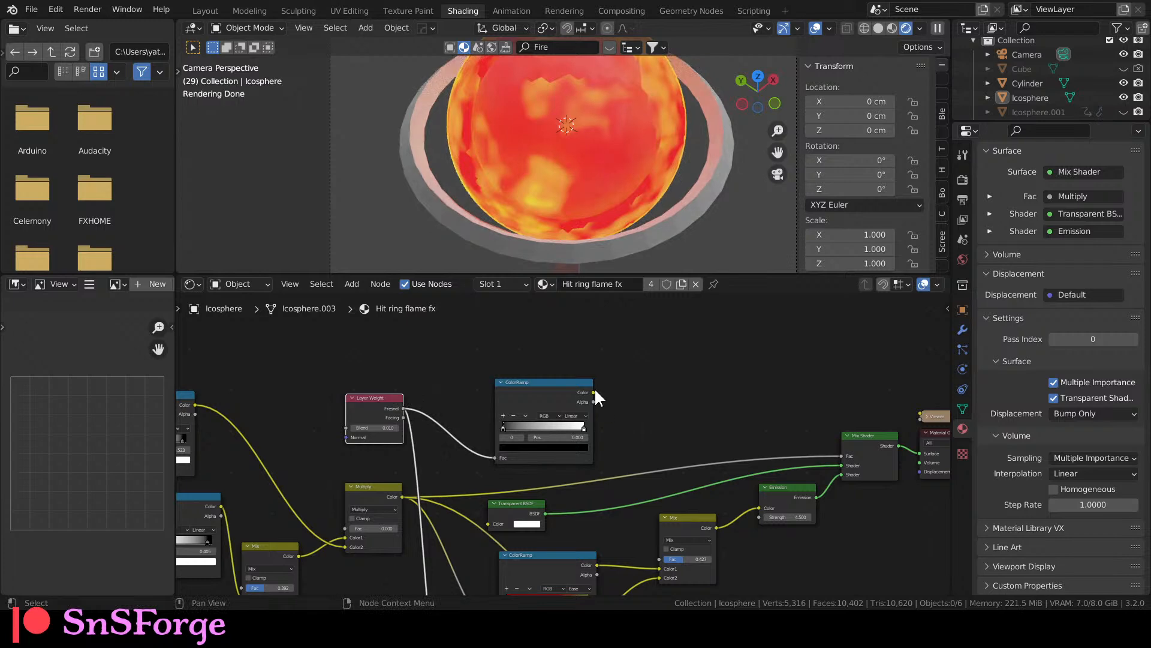
drag(594, 393, 663, 560)
Try the new ColorRamp's black stop just past the middle and its white stop at 0.740, and inspect the orb.
scroll(604, 392, up, 3)
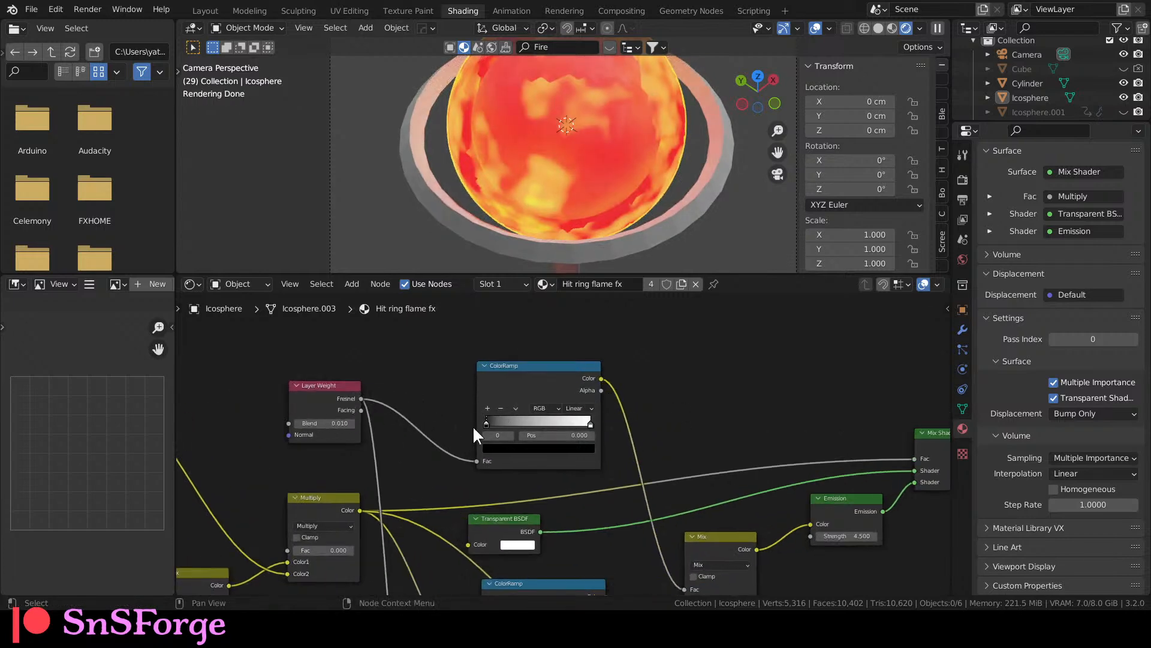
drag(487, 423, 549, 426)
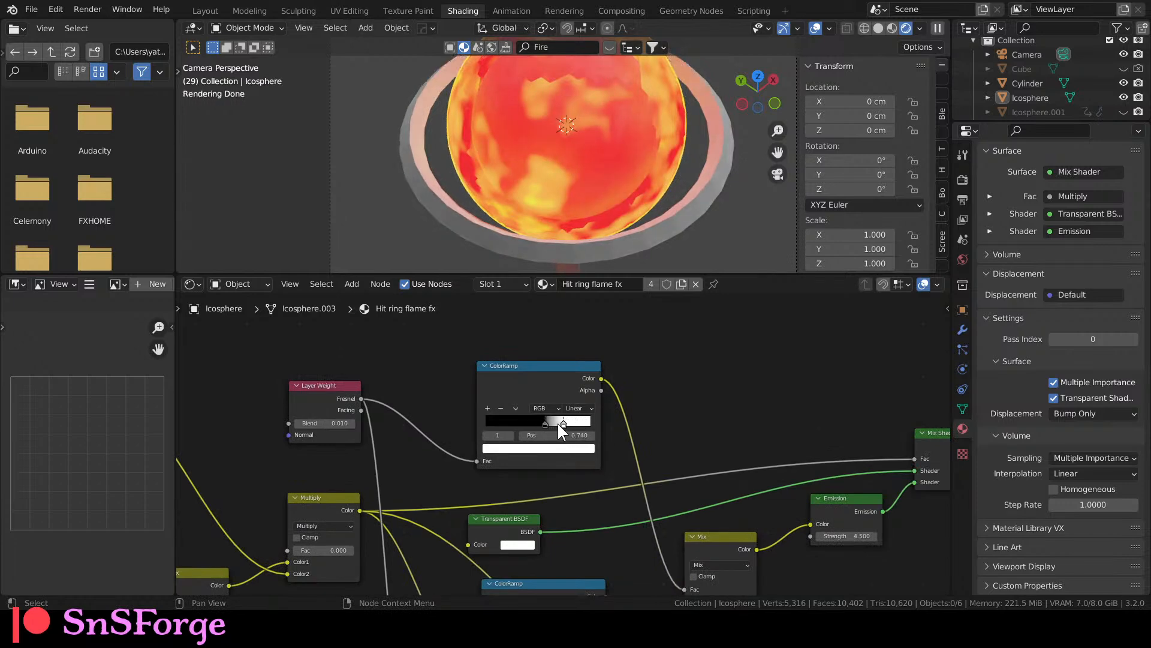
scroll(565, 186, down, 2)
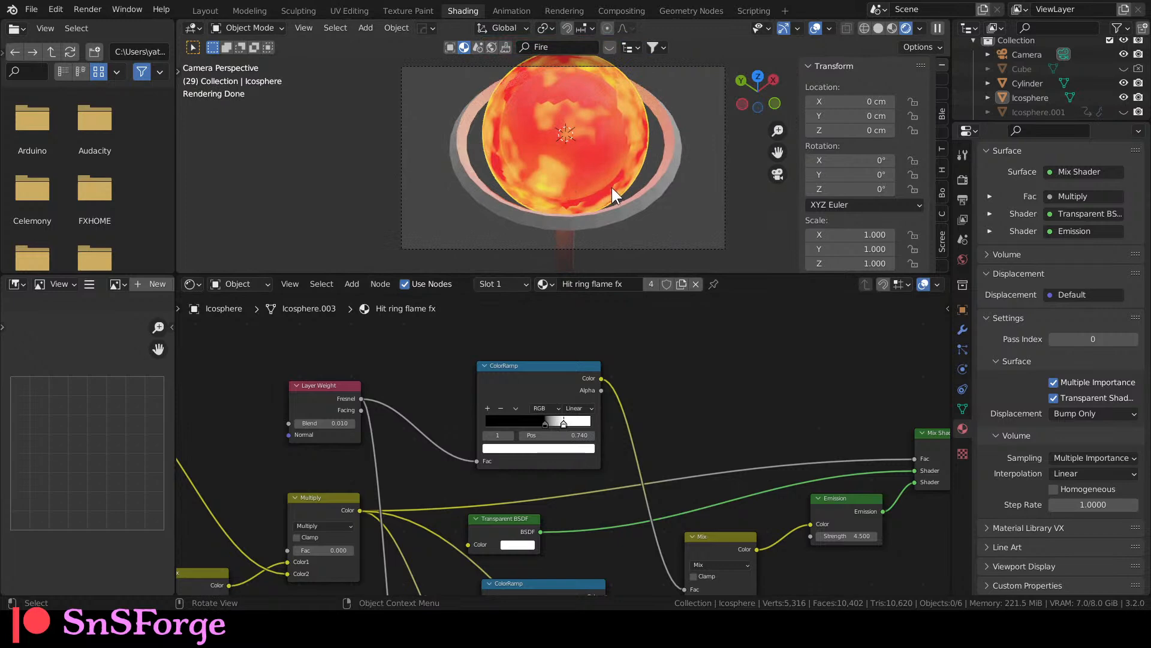
scroll(586, 222, up, 3)
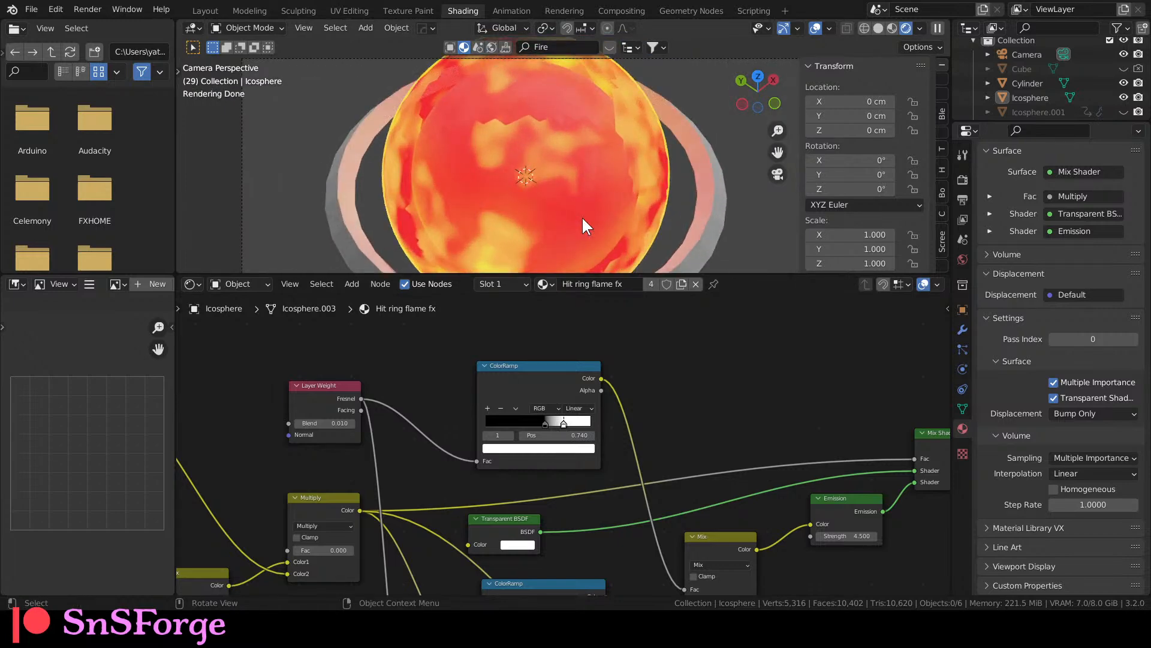
scroll(583, 220, down, 2)
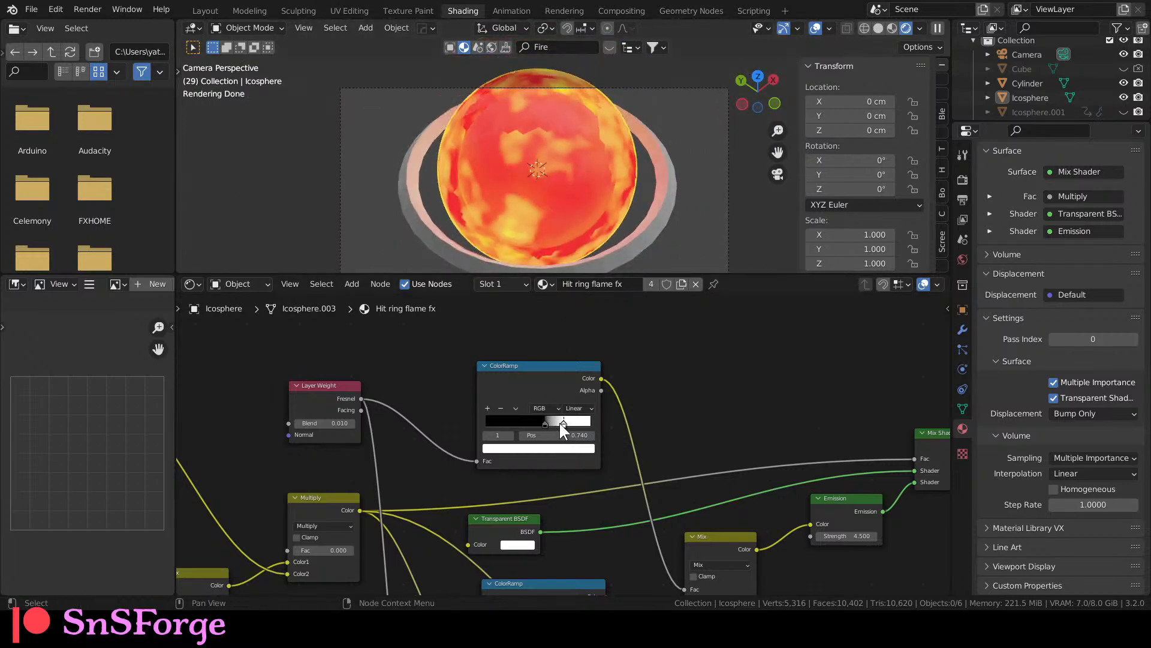
Return the new ColorRamp's white stop to the end, preview the node's output on the orb, and set the black stop to 0.263.
drag(560, 424, 600, 419)
ctrl+shift+click(559, 380)
drag(544, 423, 514, 426)
Set the Layer Weight node's Blend to 0.5.
click(343, 425)
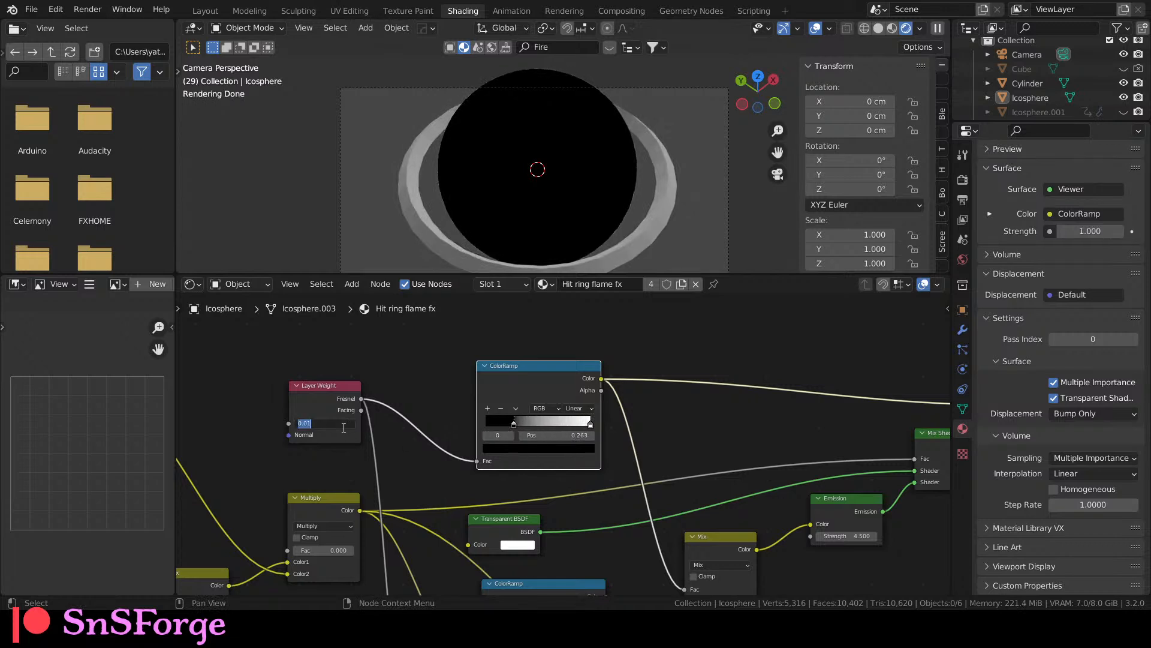
text(1)
key(Return)
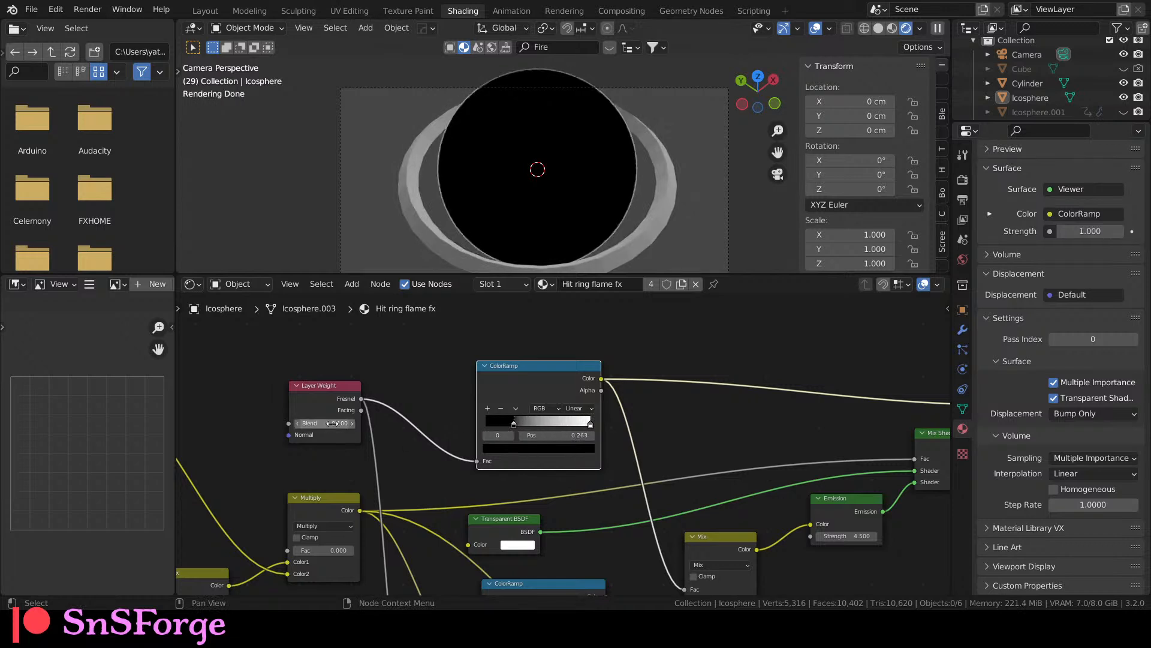
click(342, 423)
text(.5)
key(Return)
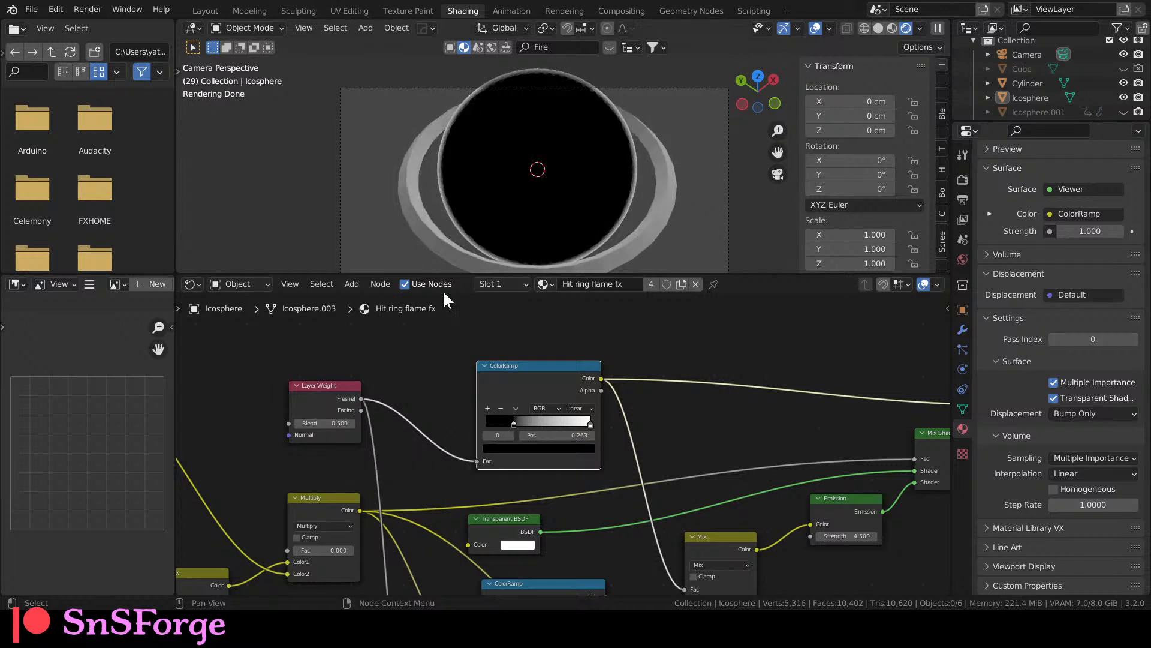
Move the previewed ColorRamp's black stop to 0.031 and its white stop inward, and set the interpolation to B-Spline.
drag(513, 424, 463, 426)
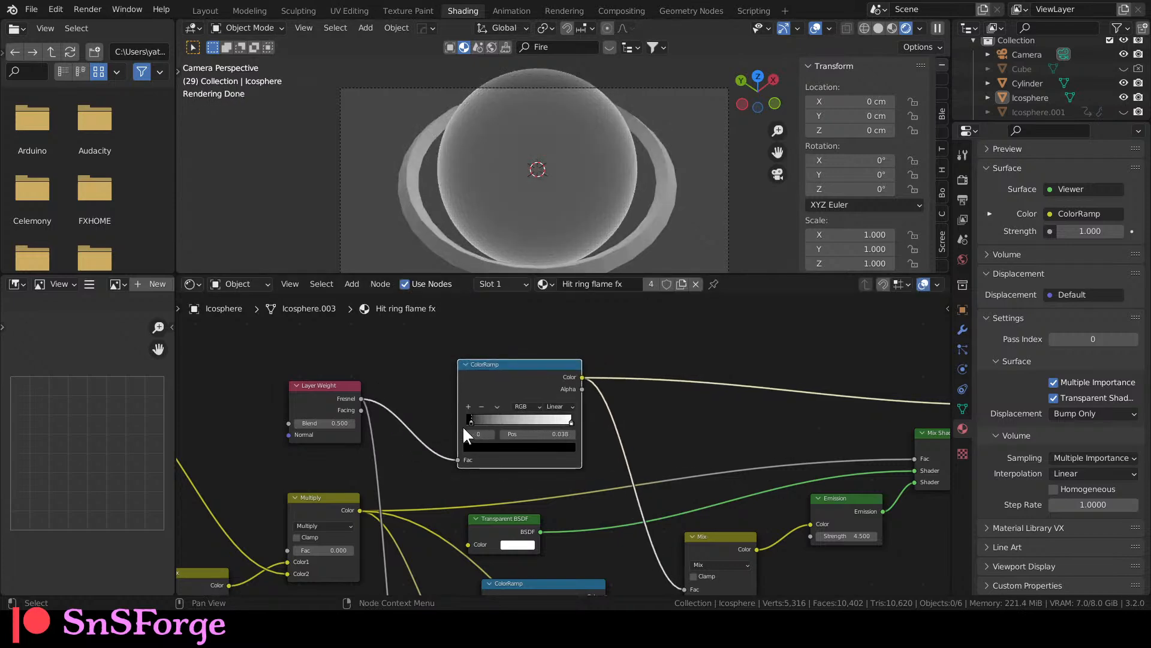
drag(568, 421, 472, 422)
click(560, 406)
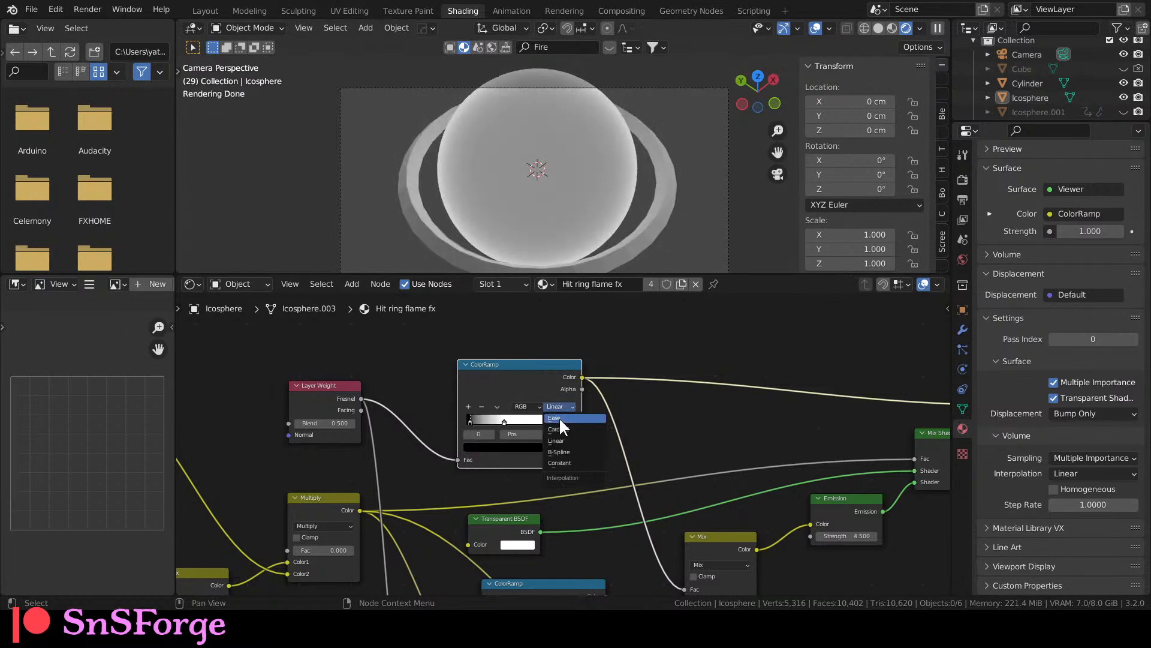
click(564, 450)
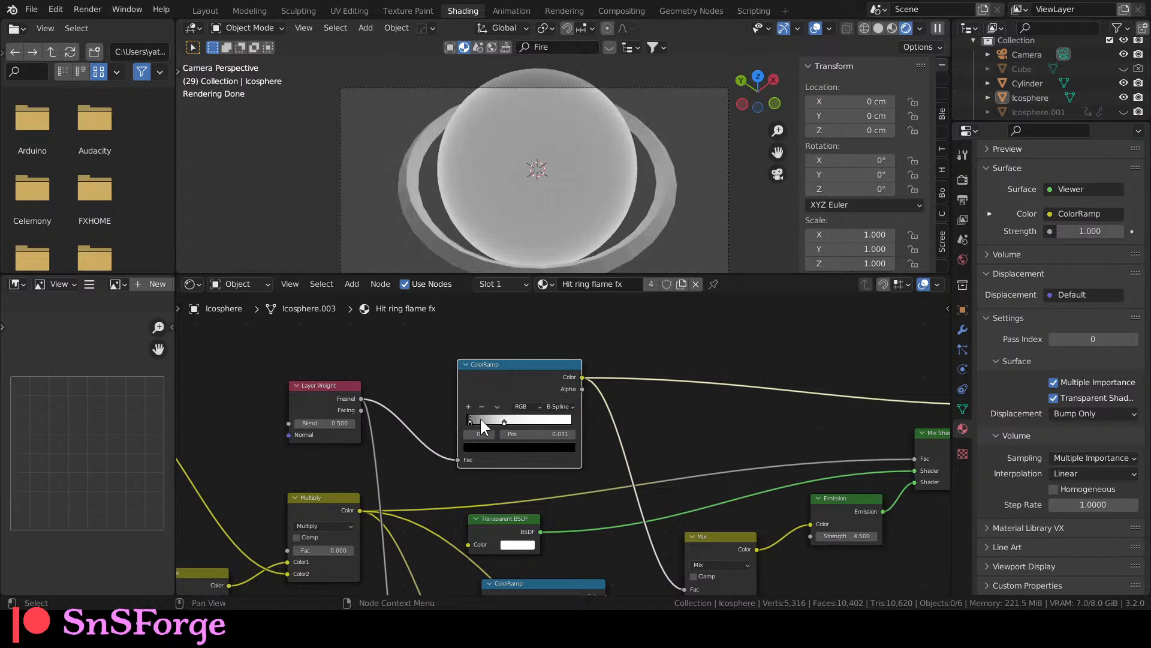
Set the previewed ColorRamp's black stop to 0.164 with the white stop close beside it, and check the orb's rim.
mouse_move(470, 420)
mouse_down()
mouse_move(501, 423)
mouse_move(478, 421)
mouse_up()
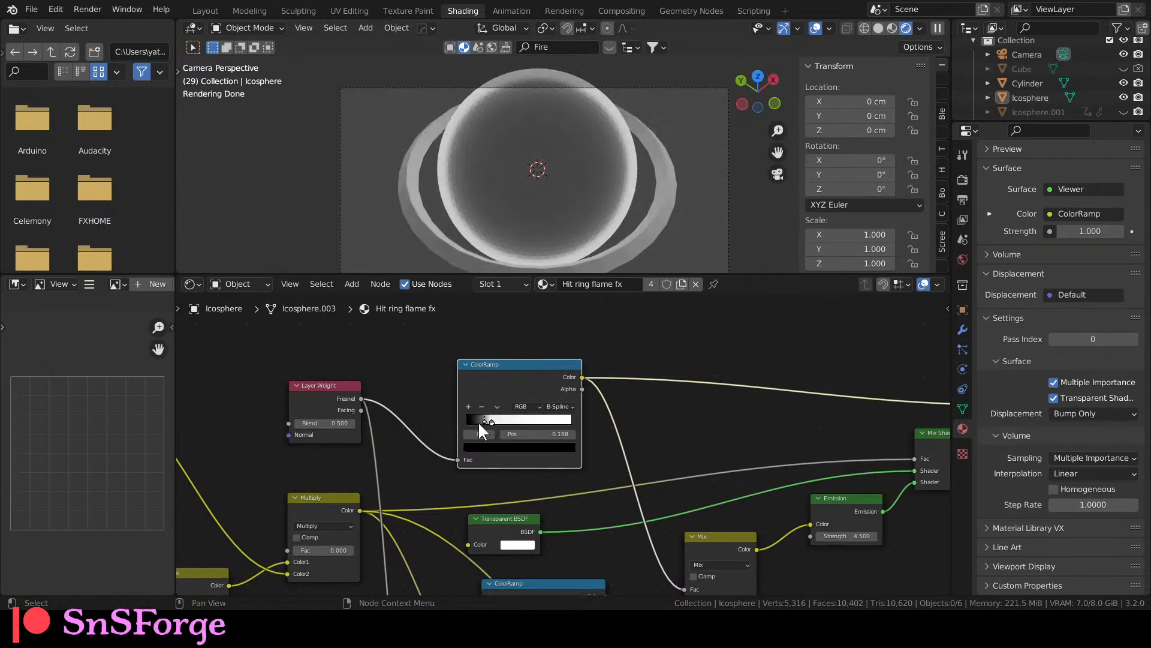
scroll(547, 236, up, 3)
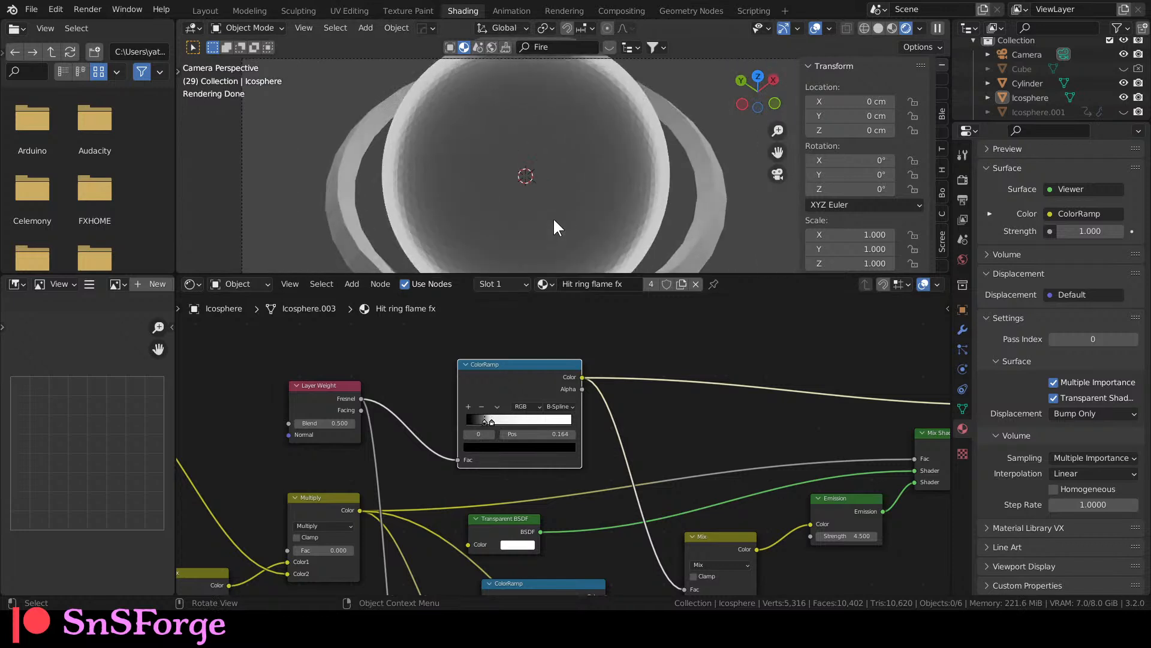
scroll(553, 220, down, 2)
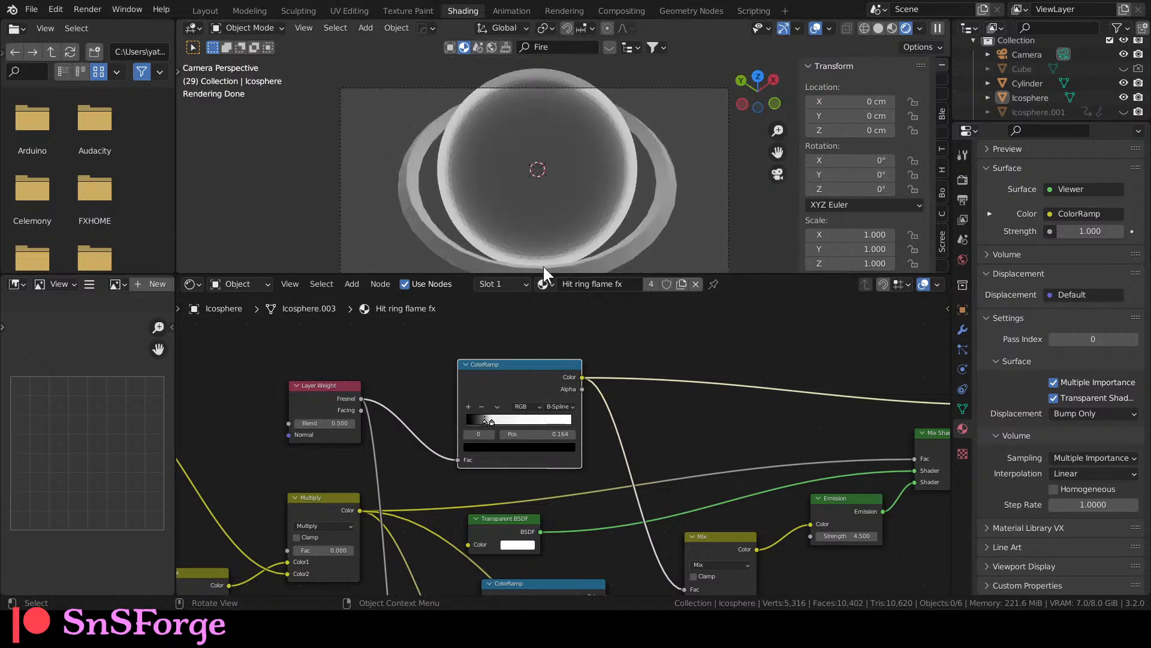
scroll(519, 218, up, 2)
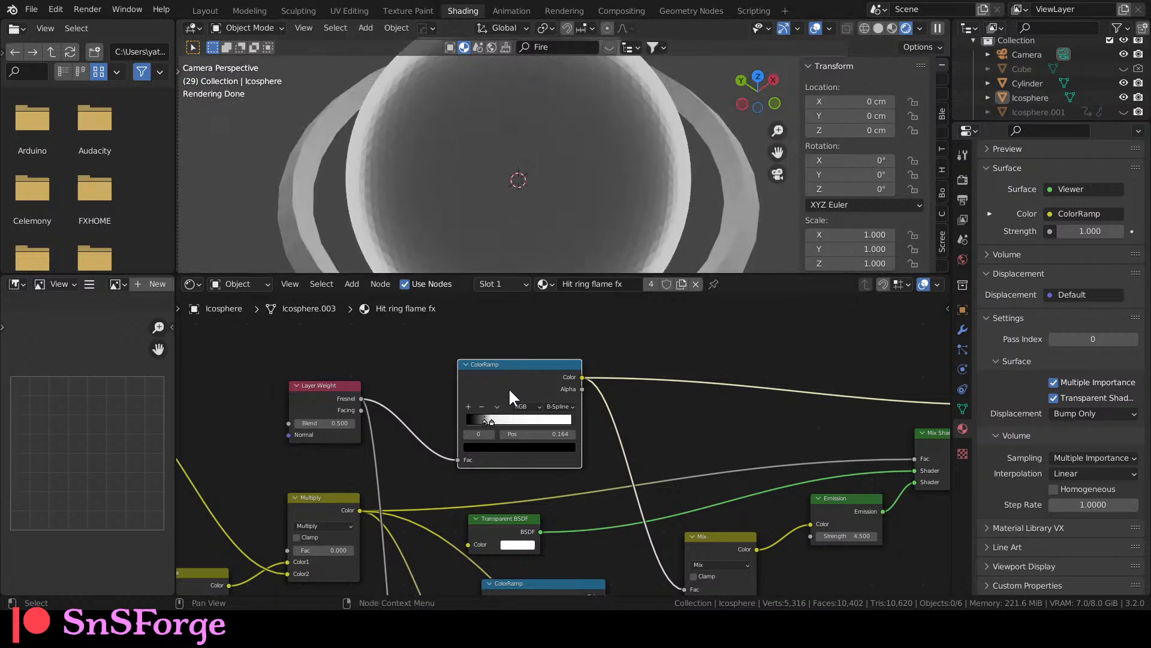
Select the icosphere and preview the flame material's Mix Shader on it instead of the ColorRamp.
scroll(469, 175, up, 2)
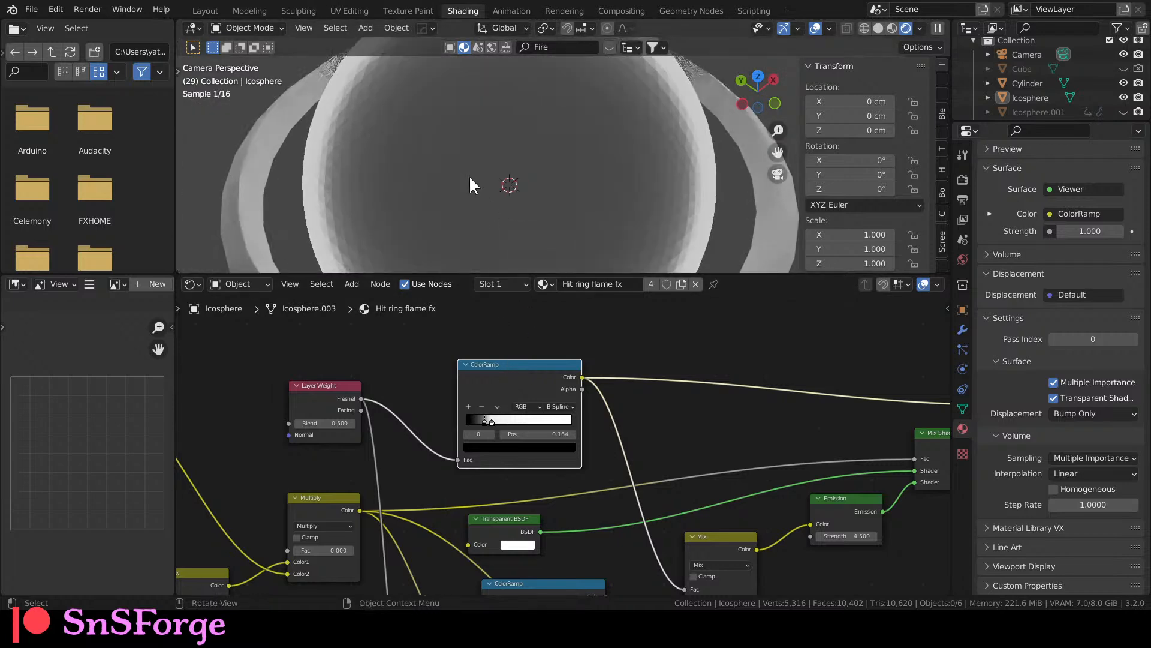
click(459, 185)
right_click(458, 184)
click(459, 186)
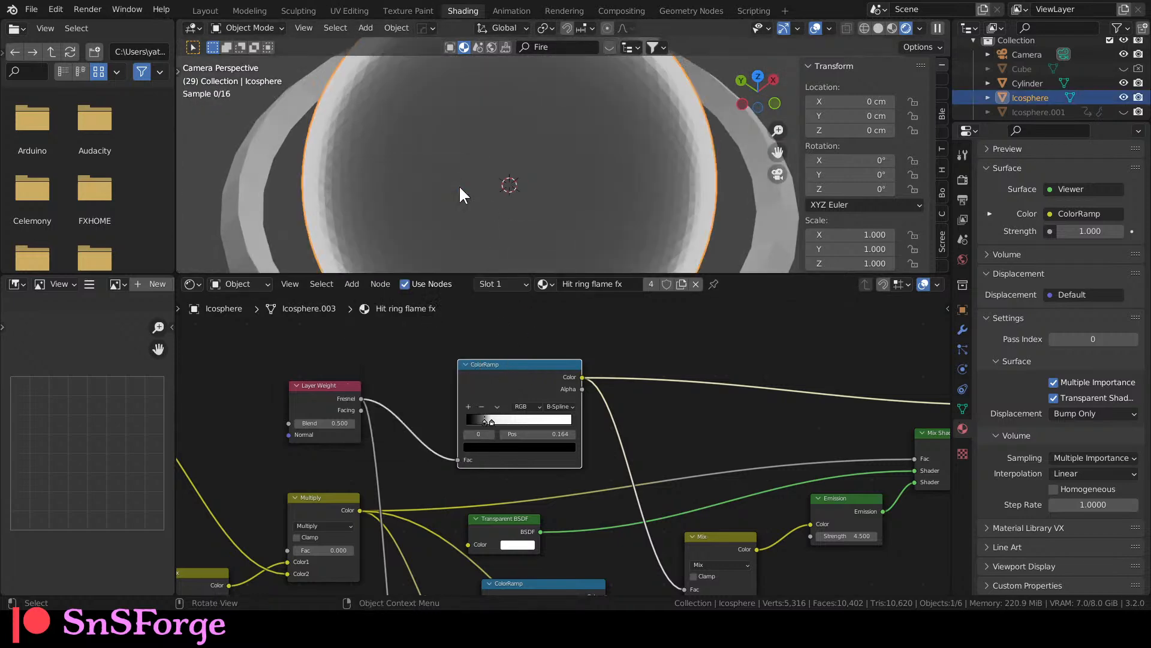
middle_drag(729, 498, 669, 414)
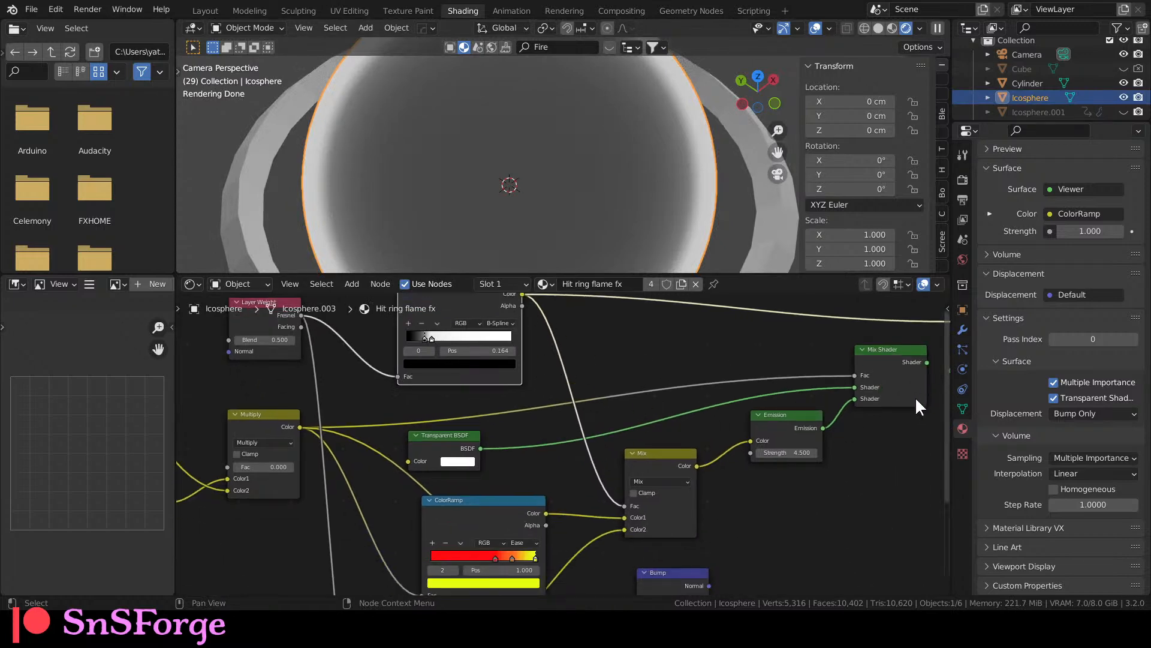
middle_drag(866, 444, 738, 408)
ctrl+shift+click(739, 408)
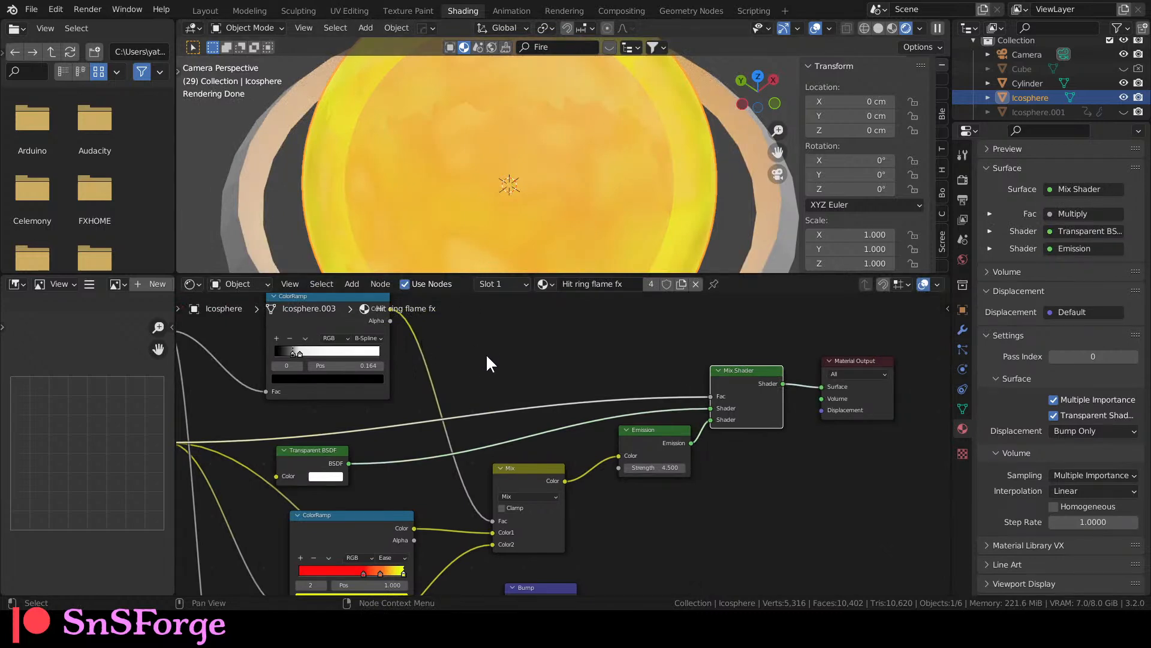
Shift the Layer Weight ColorRamp's stops, placing the white one at 0.237 and the black one at 0.195.
middle_drag(478, 386, 566, 374)
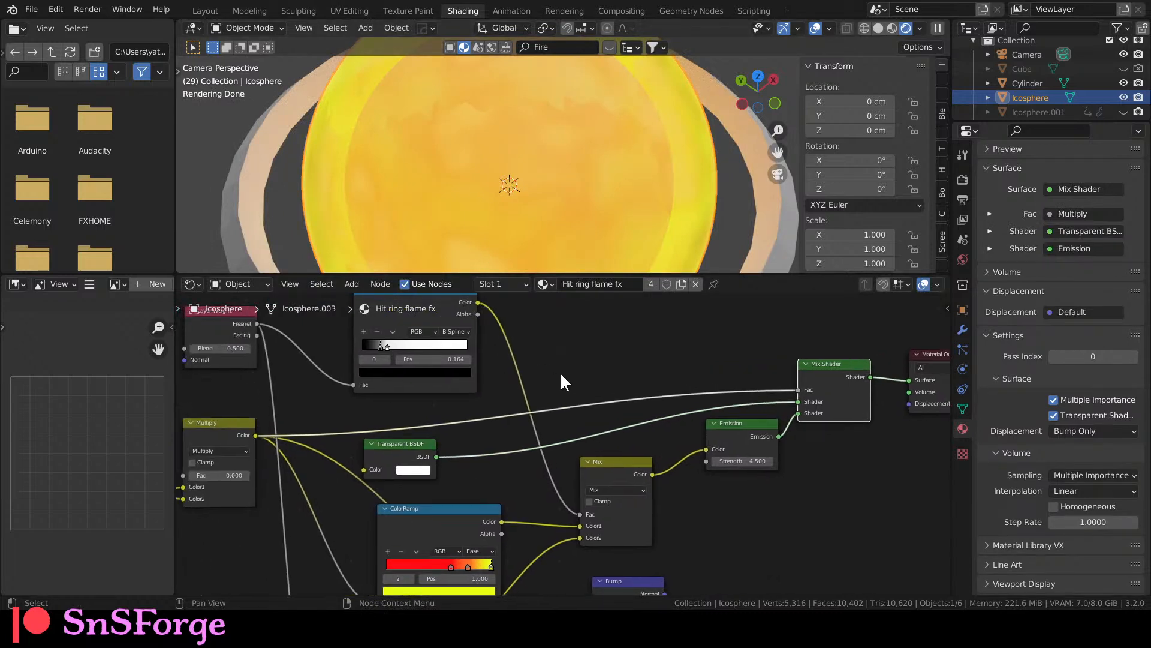
scroll(560, 372, down, 2)
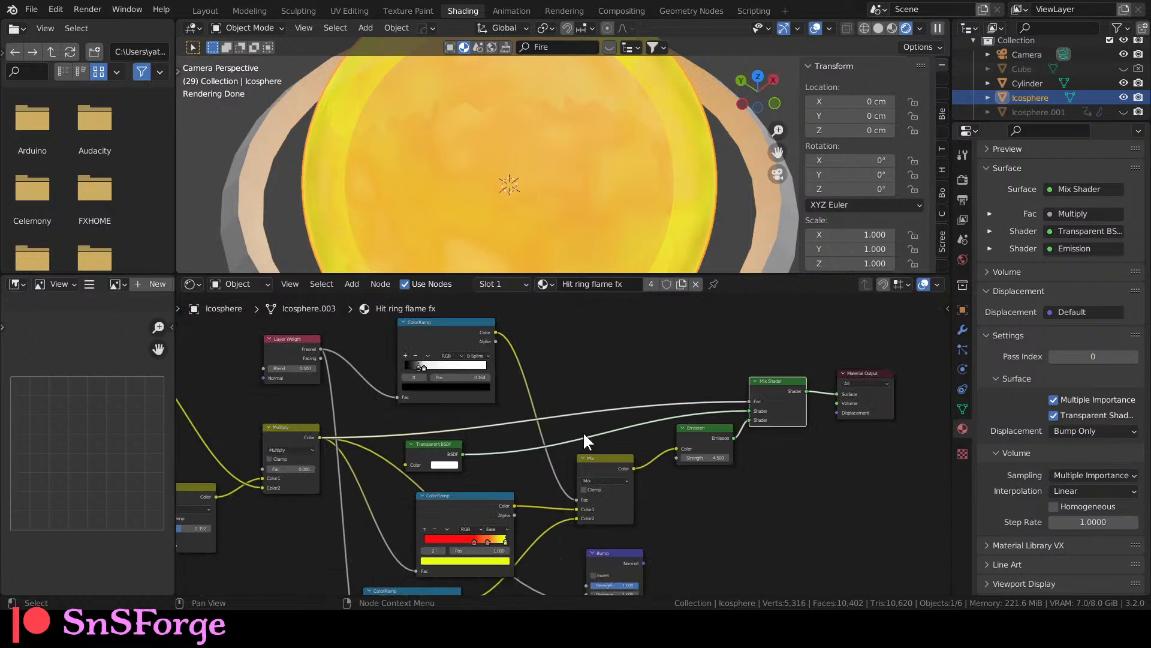
middle_drag(531, 530, 574, 528)
scroll(486, 413, up, 2)
middle_drag(486, 413, 553, 529)
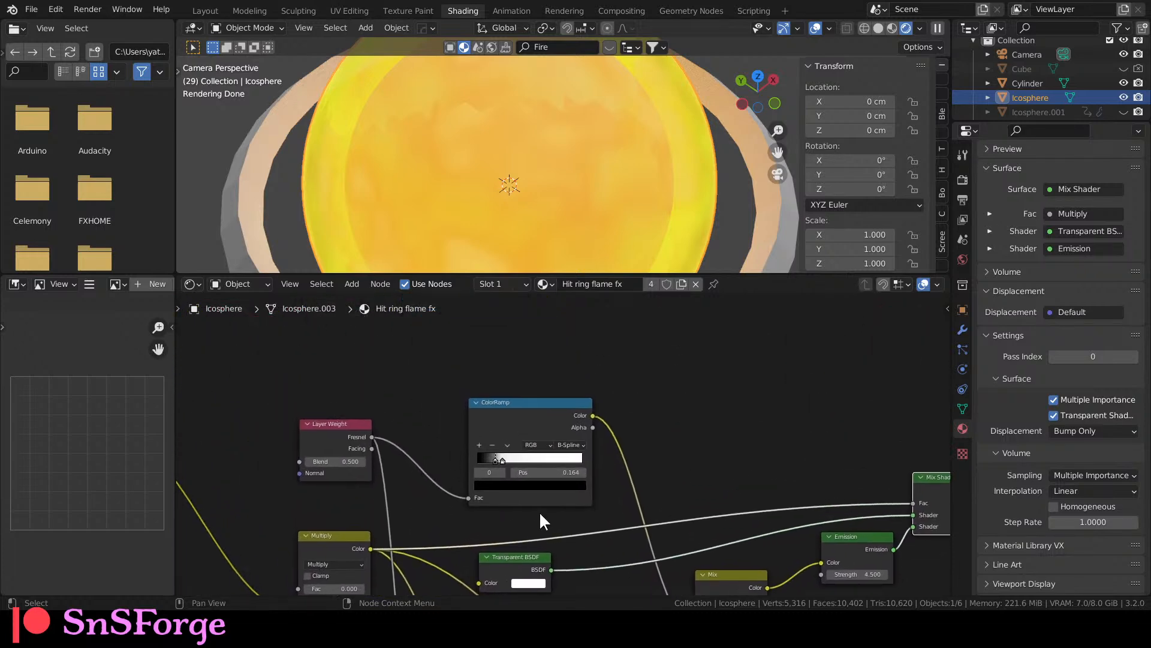
scroll(504, 455, up, 3)
mouse_move(455, 470)
mouse_down()
mouse_move(479, 473)
mouse_move(460, 476)
mouse_up()
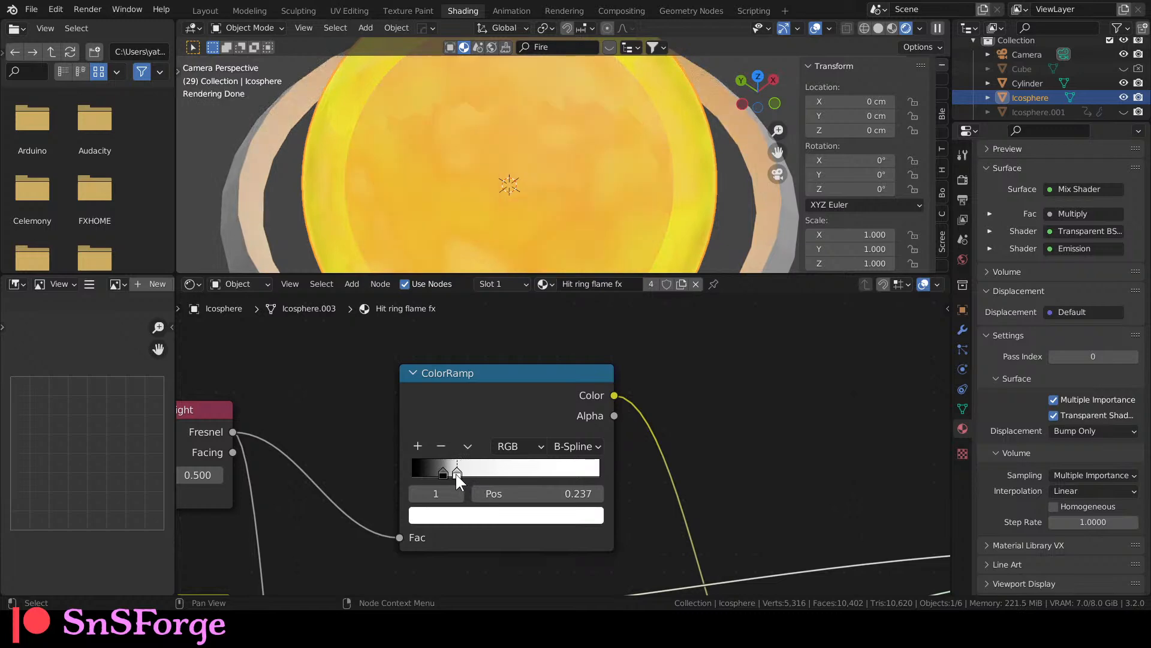
click(445, 474)
drag(448, 473, 453, 475)
Preview the Layer Weight ColorRamp, set its interpolation to Linear, and spread its stops with the white one at 0.721.
ctrl+shift+click(537, 393)
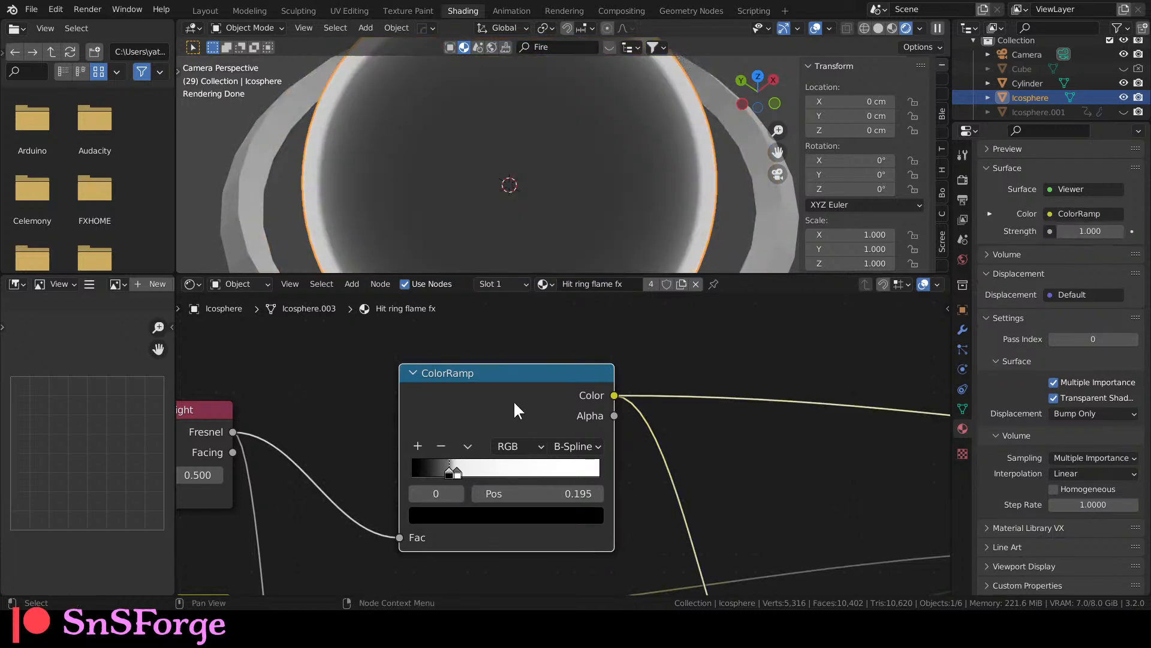
click(568, 444)
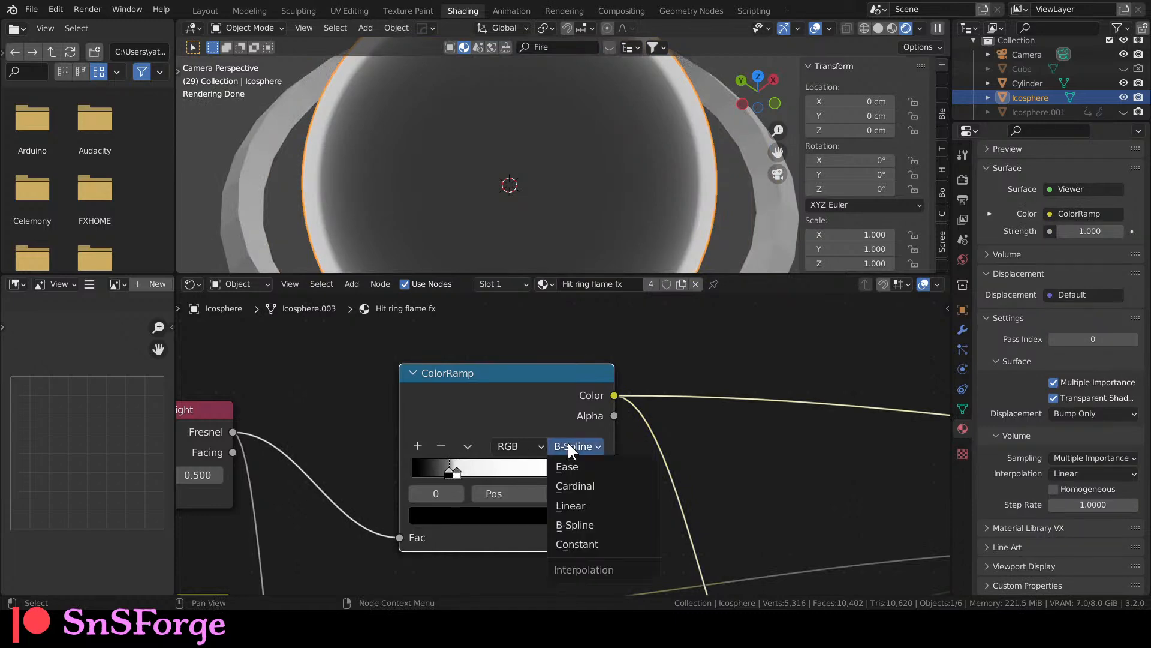
click(569, 506)
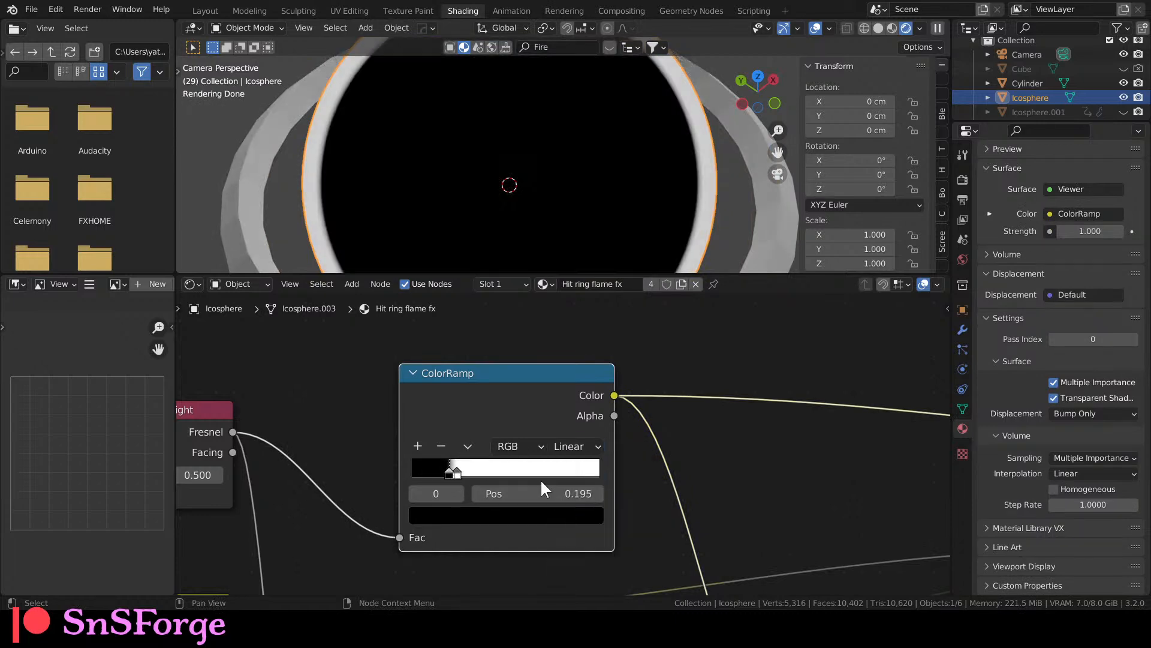
drag(444, 470, 552, 485)
Preview the Mix Shader and disconnect the lower ColorRamp from the Mix node's Color2 input.
scroll(548, 457, down, 4)
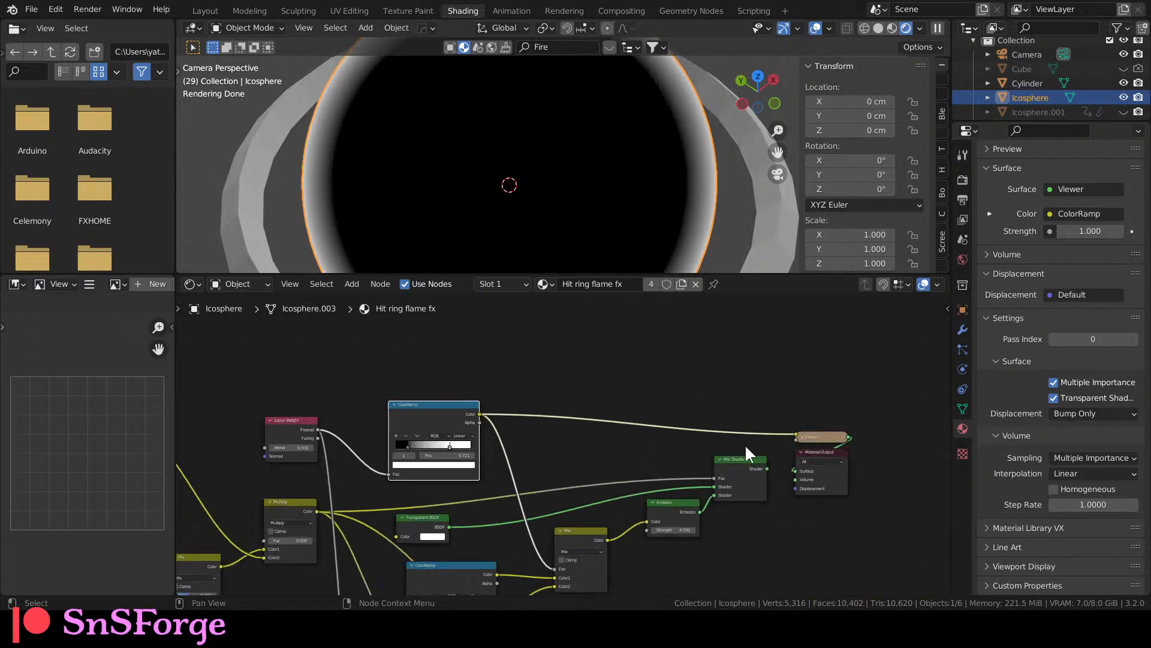
ctrl+shift+click(750, 465)
scroll(630, 414, down, 1)
middle_drag(599, 512, 576, 438)
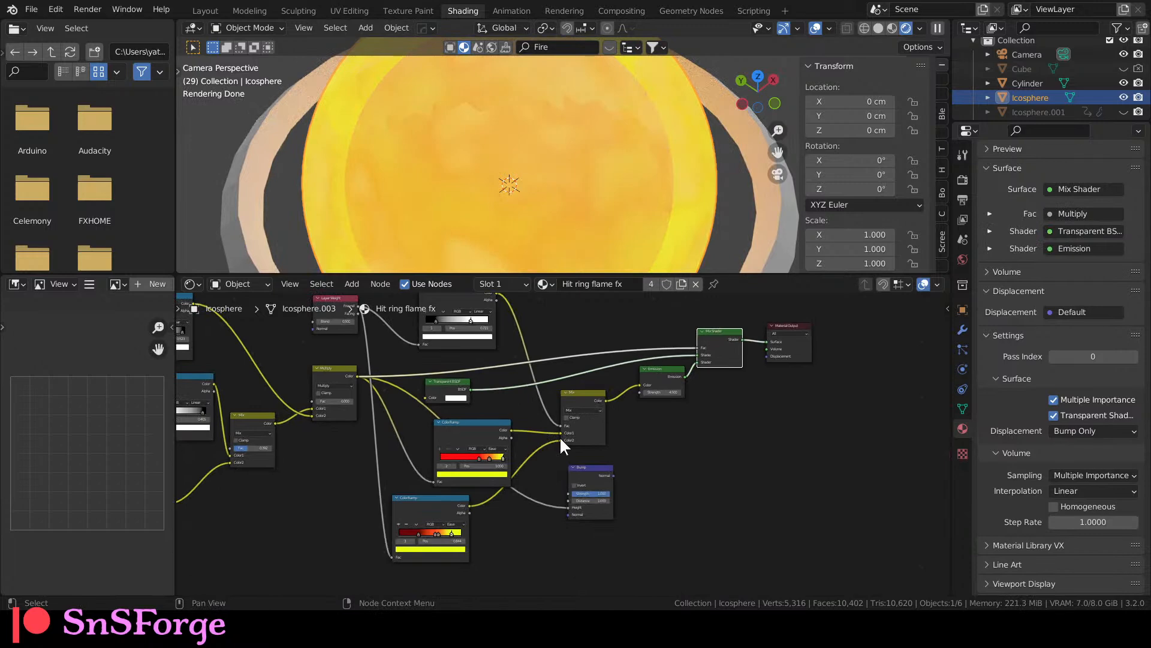
scroll(559, 435, up, 2)
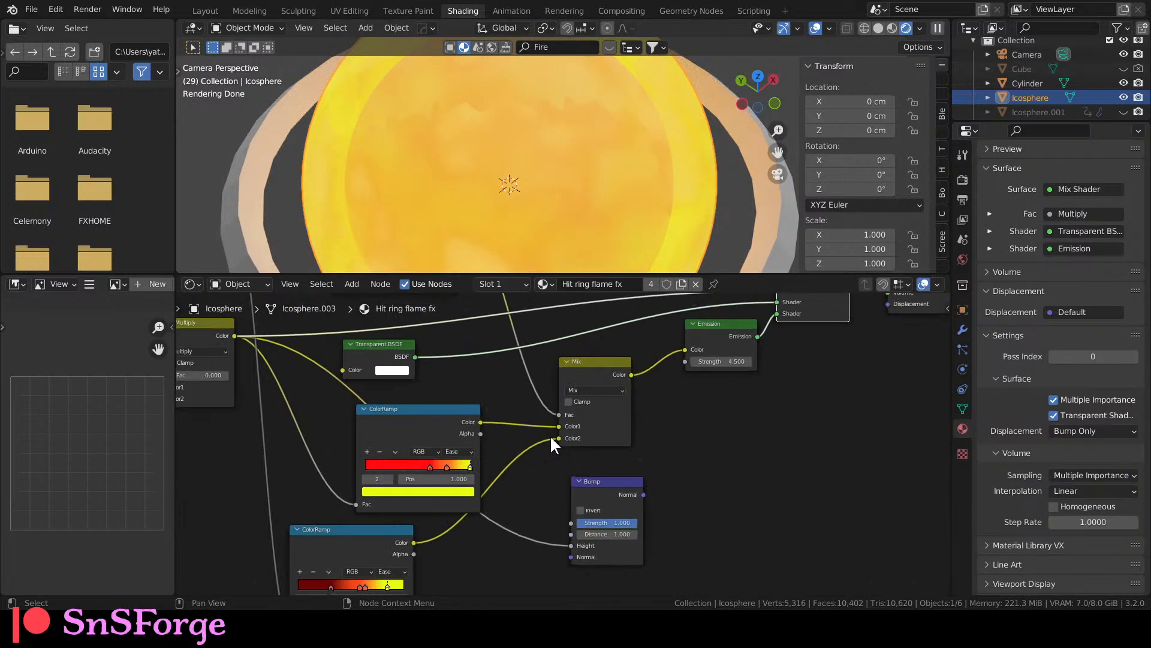
drag(558, 437, 534, 484)
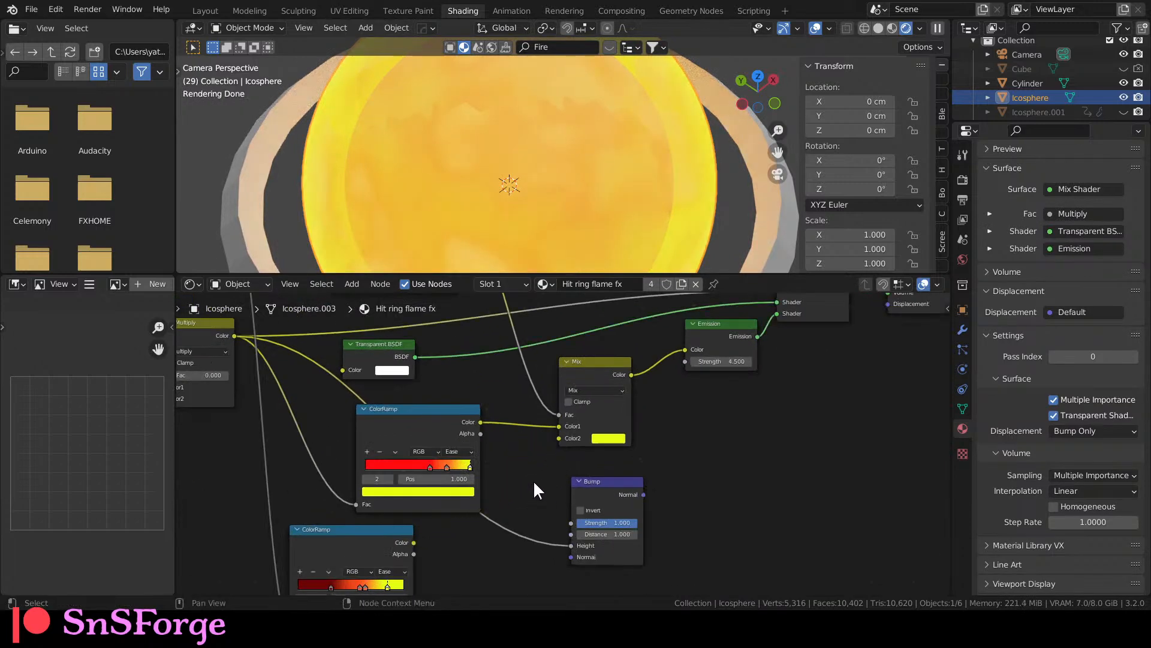
Preview the Layer Weight ColorRamp and narrow its rim gradient, moving the black stop inward and the white stop to 0.607.
middle_drag(436, 377, 470, 488)
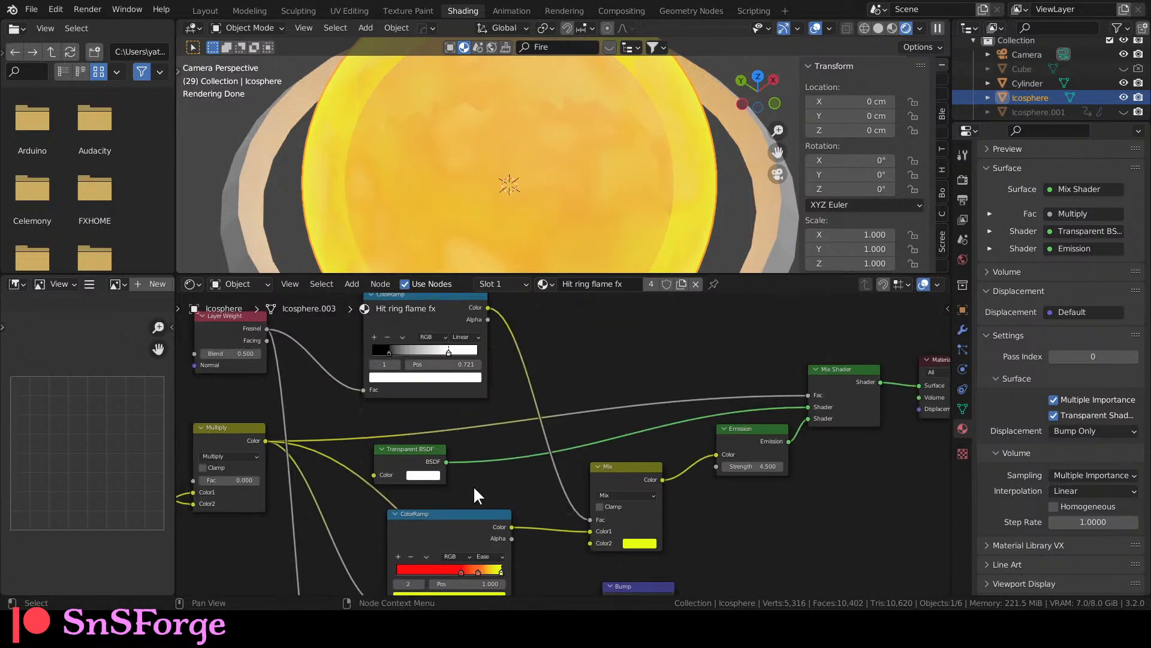
scroll(465, 429, up, 3)
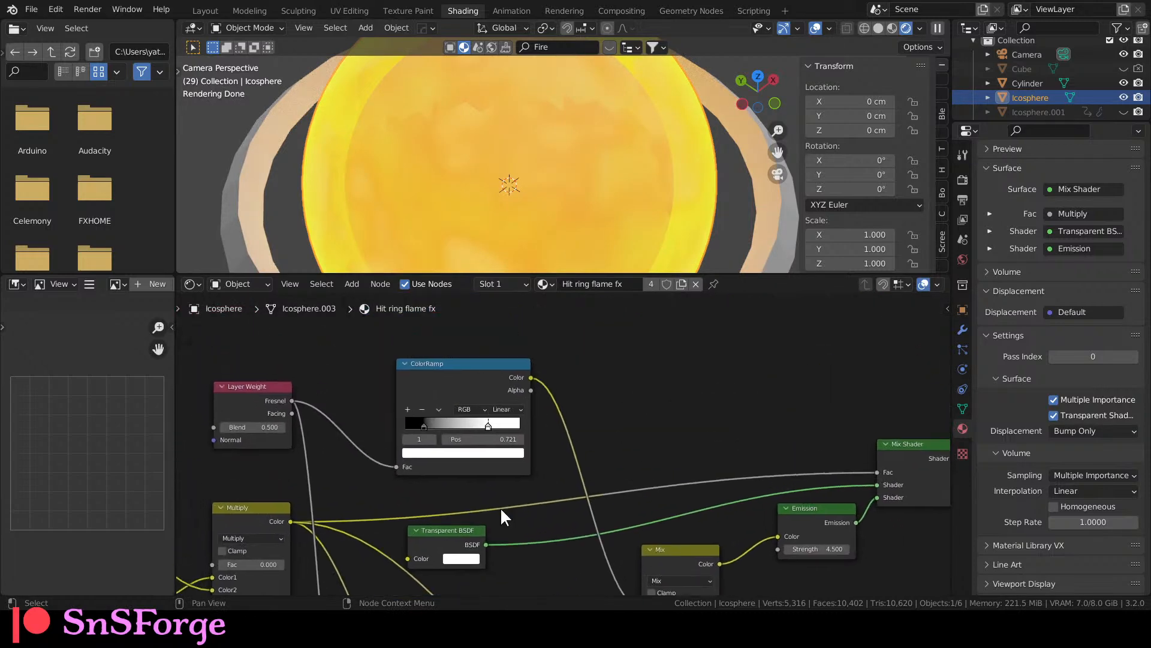
scroll(495, 444, up, 2)
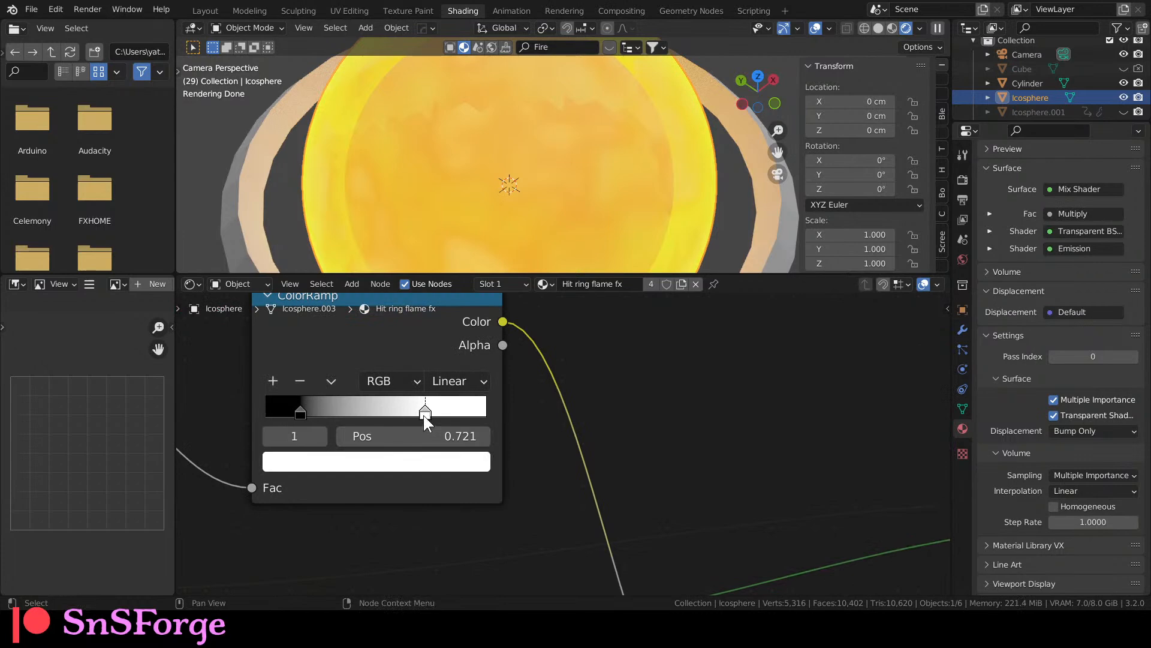
mouse_move(424, 413)
mouse_down()
mouse_move(308, 415)
mouse_move(414, 415)
mouse_up()
ctrl+shift+click(386, 336)
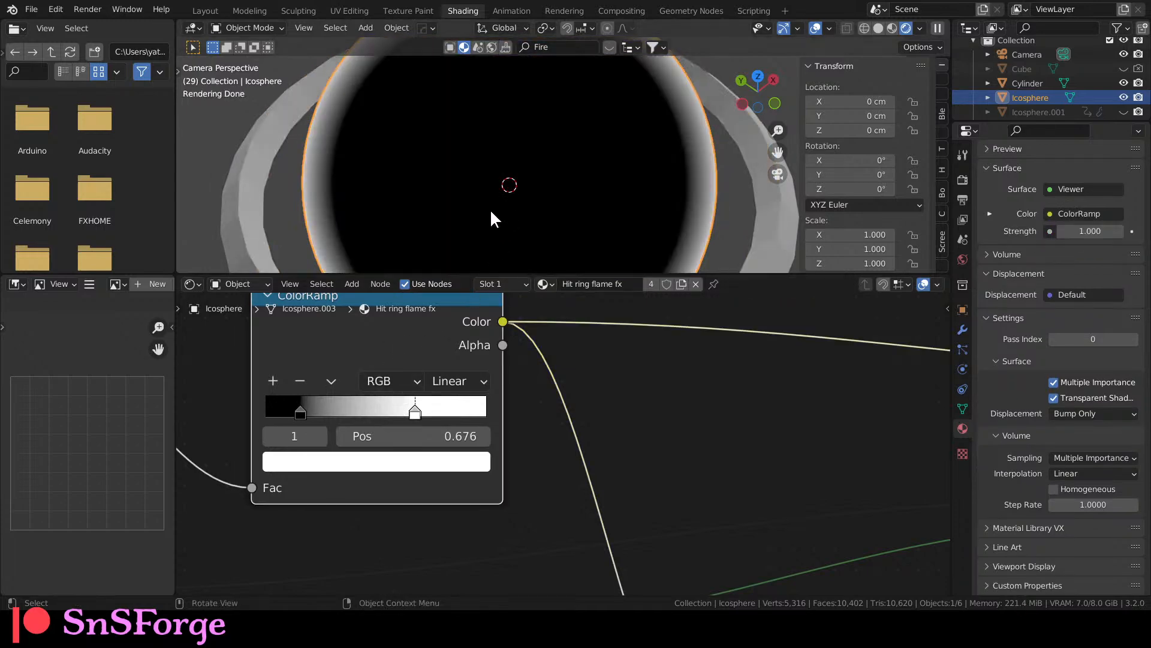
drag(300, 414, 334, 409)
drag(414, 411, 397, 412)
Switch the material preview from the Layer Weight ColorRamp to the Mix Shader.
scroll(546, 405, down, 4)
middle_drag(585, 445, 545, 391)
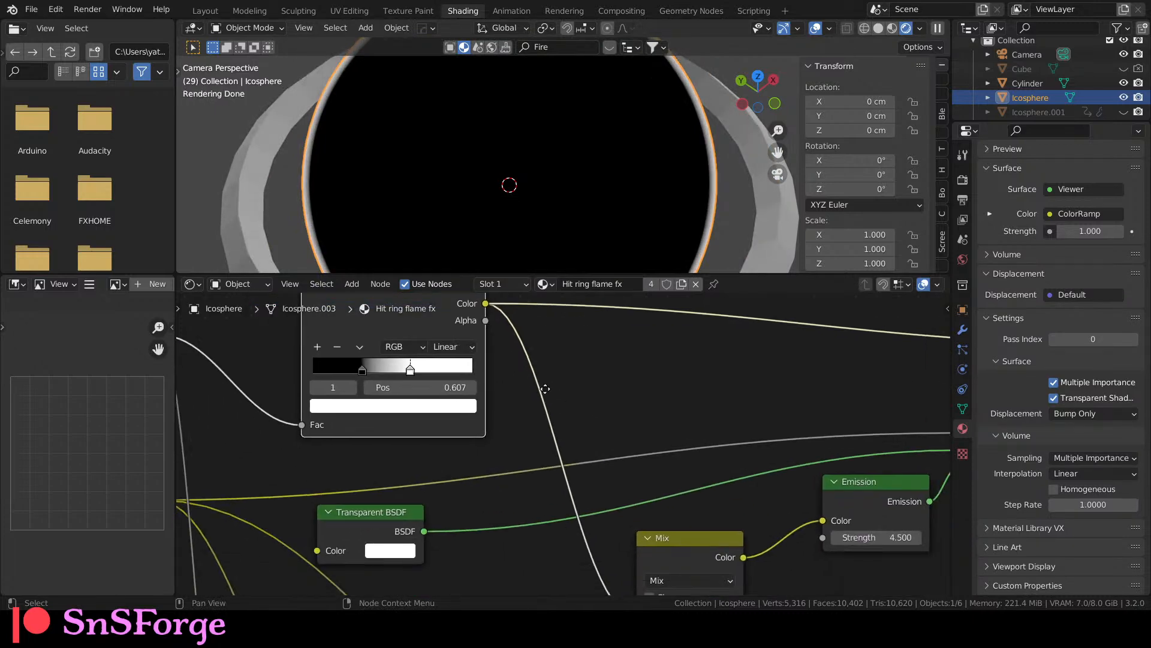
scroll(545, 392, down, 4)
middle_drag(581, 463, 485, 362)
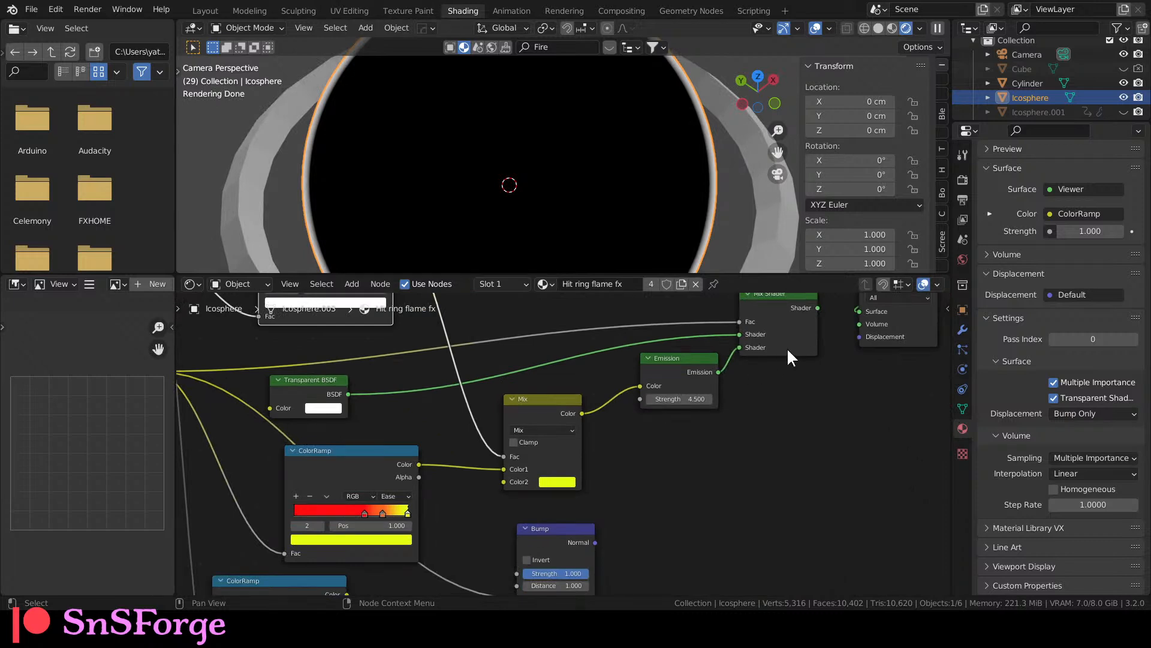
ctrl+shift+click(779, 298)
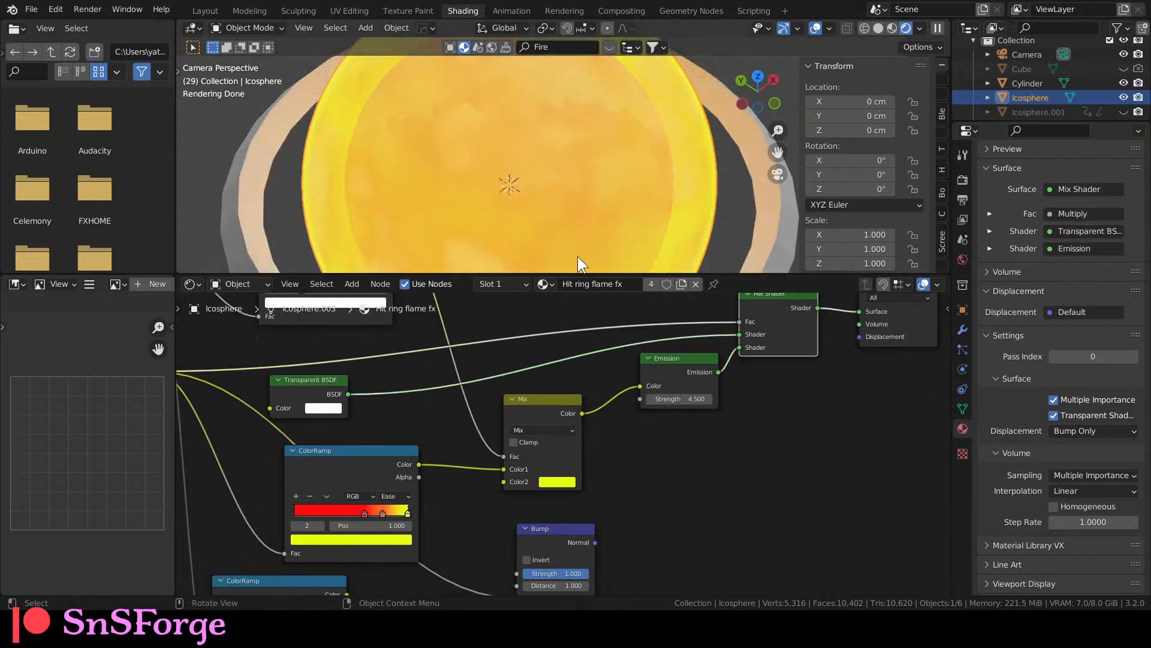
Copy the orange middle stop's color from the flame ColorRamp into the Mix node's Color2.
click(547, 483)
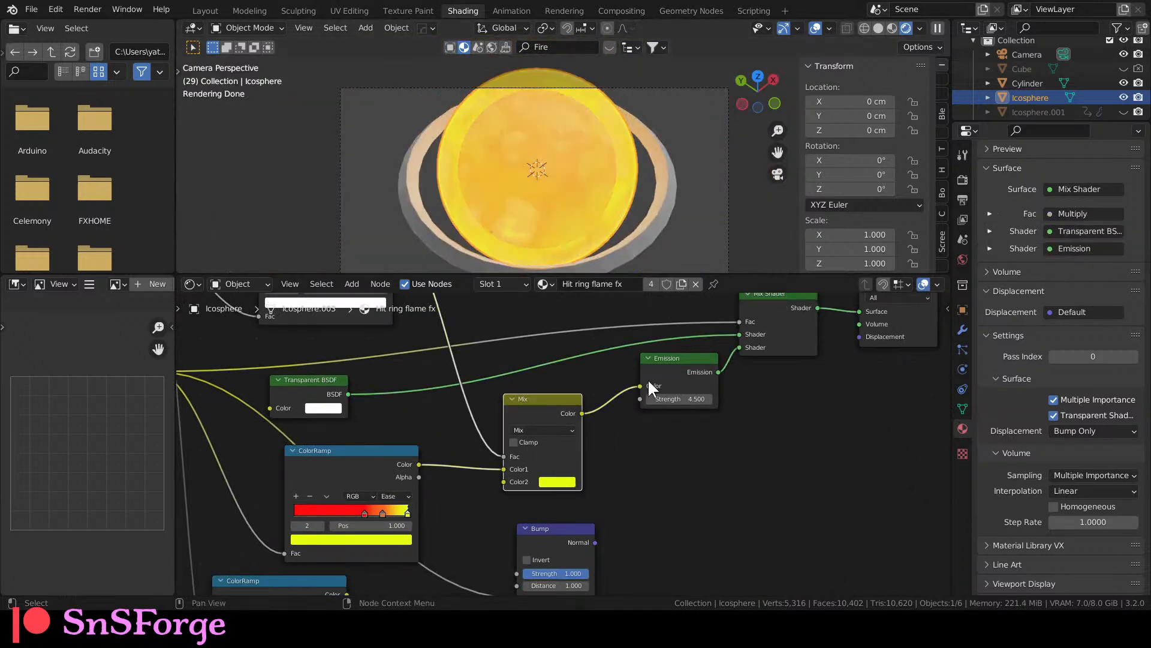
click(382, 514)
drag(387, 538, 562, 484)
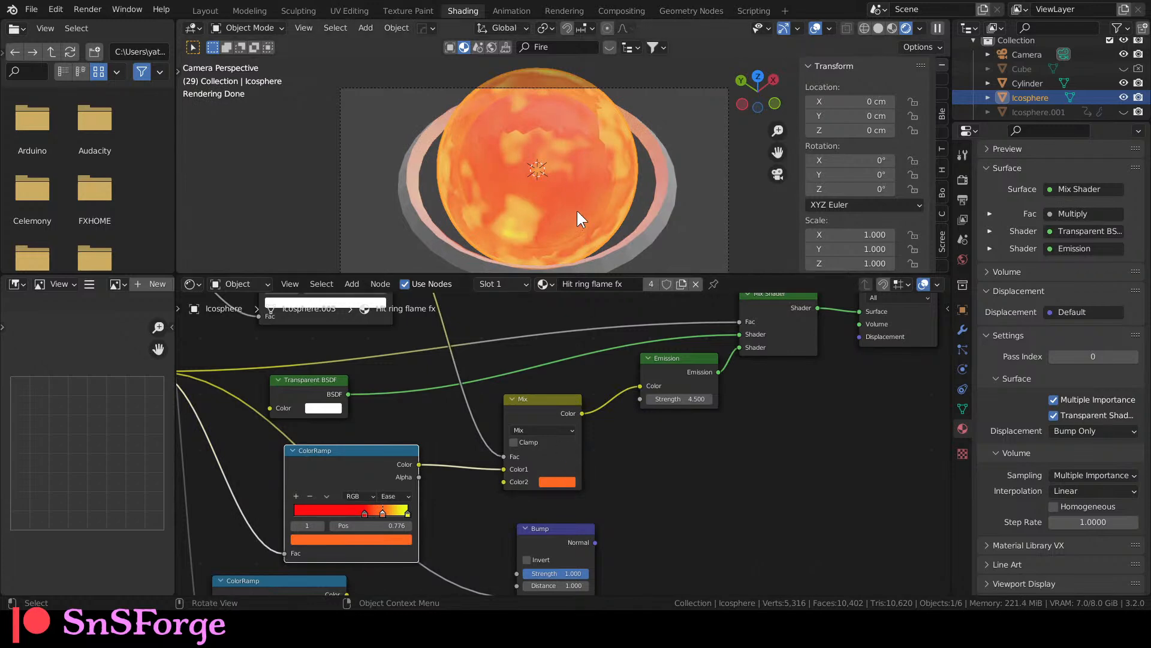
Copy the red first stop's color from the flame ColorRamp into the Mix node's Color2.
scroll(577, 211, up, 2)
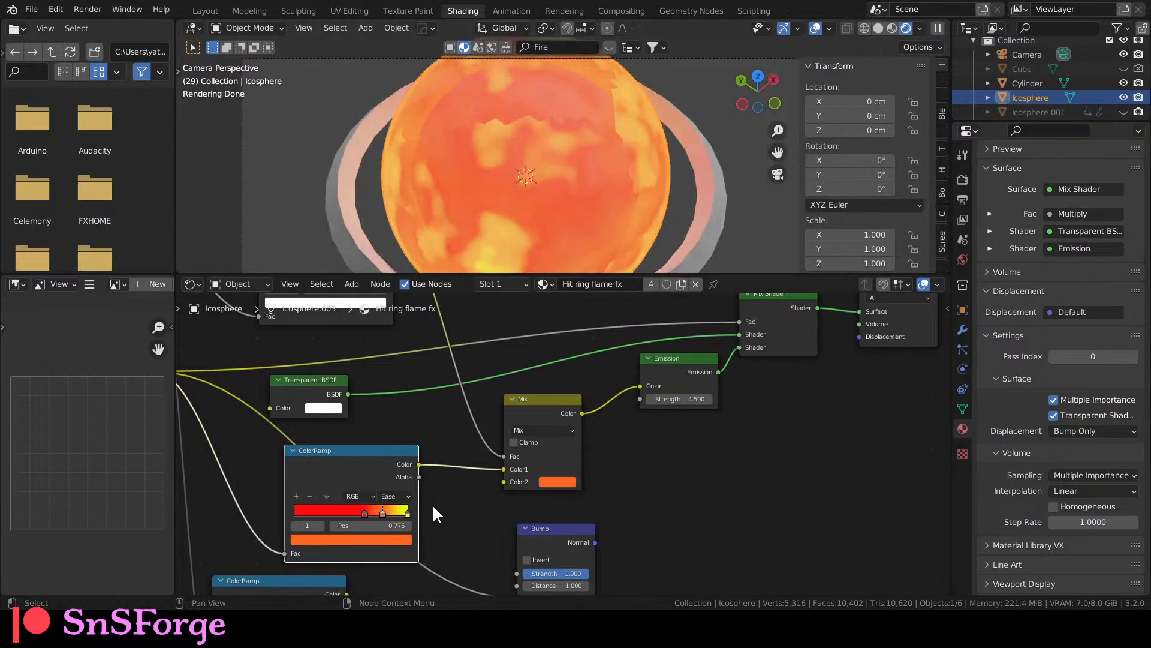
click(365, 512)
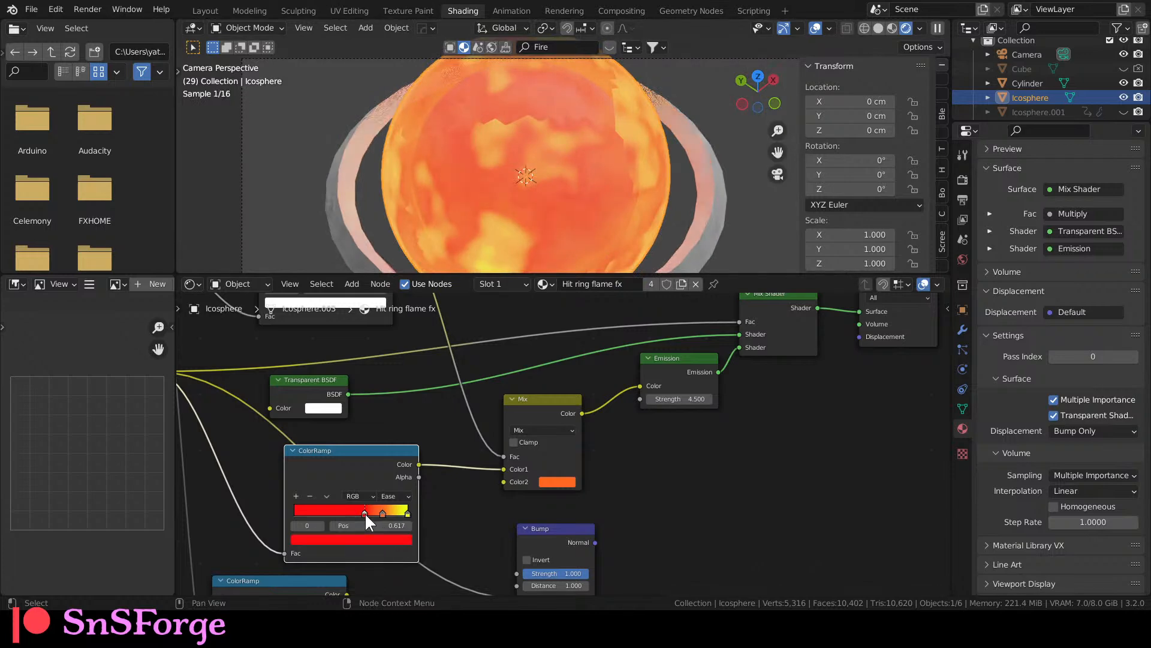
drag(384, 538, 553, 482)
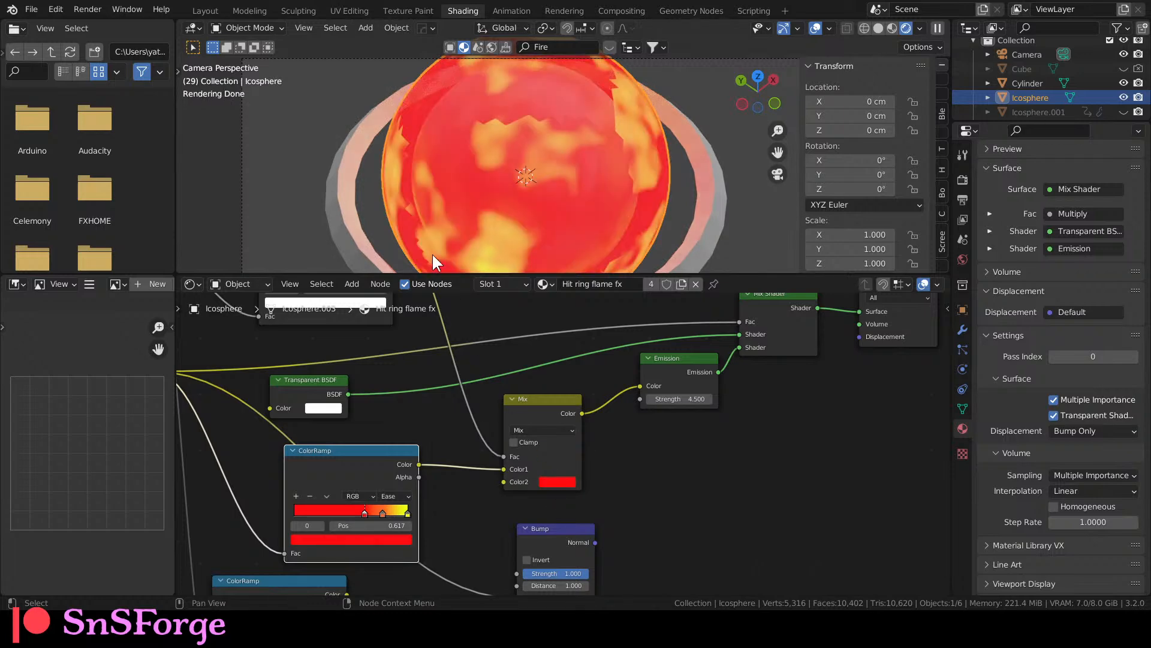
Mute and unmute the Mix node repeatedly to compare the sphere with and without the red rim color.
click(542, 411)
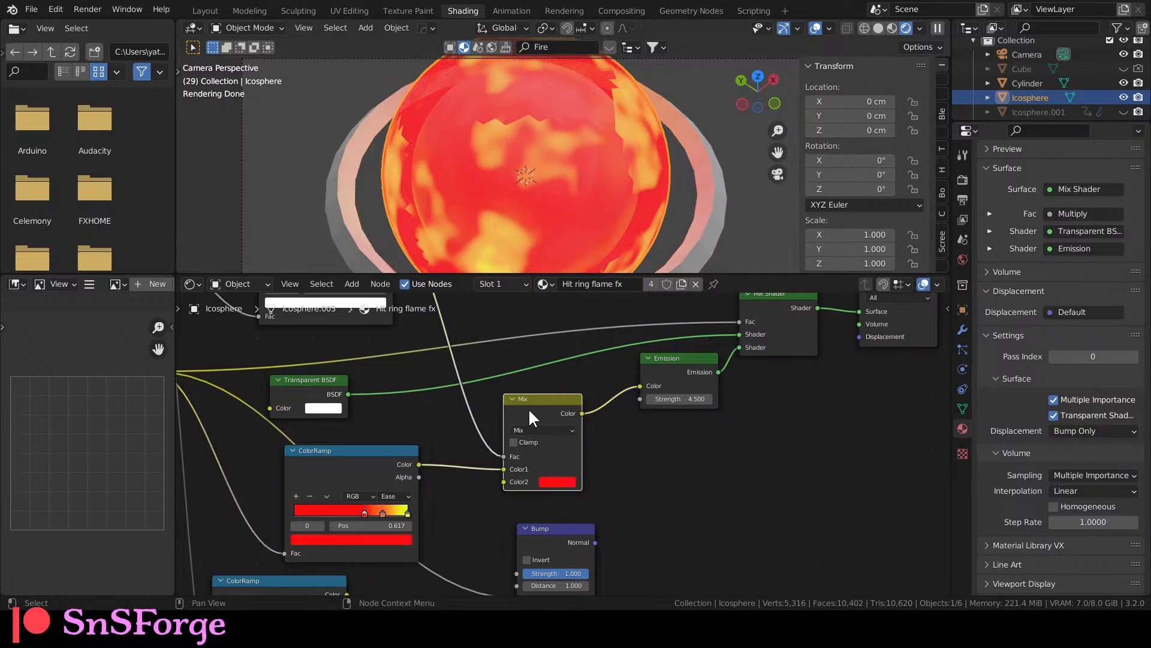
key(m)
key(m)
key(m)
key(m)
key(m)
key(m)
key(m)
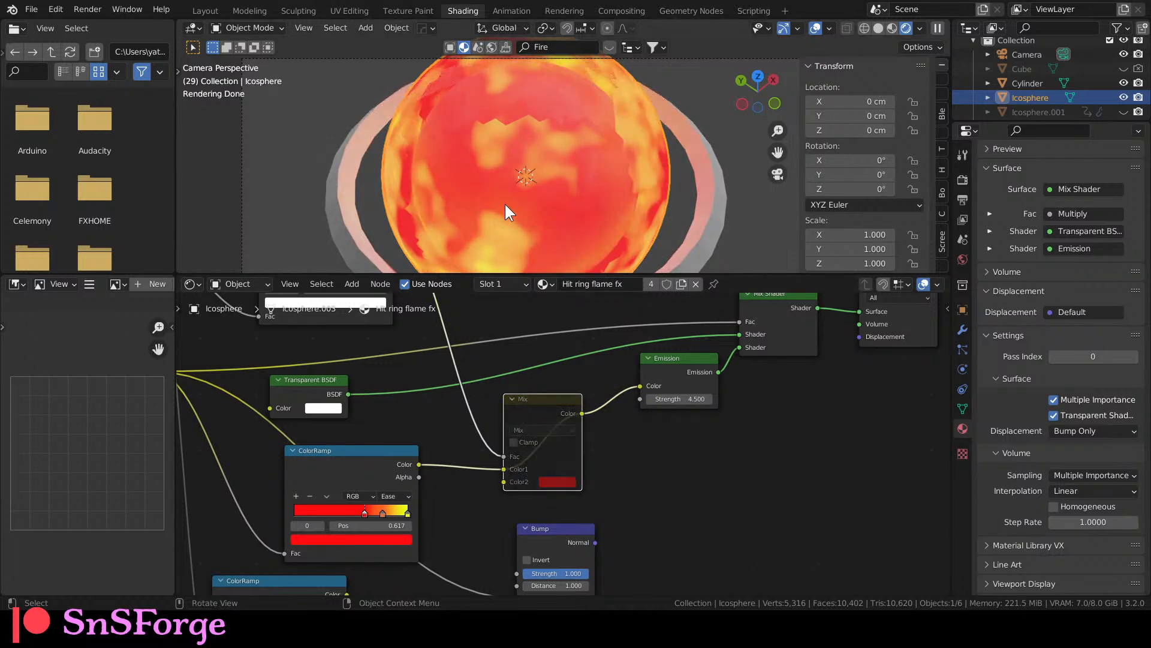
key(m)
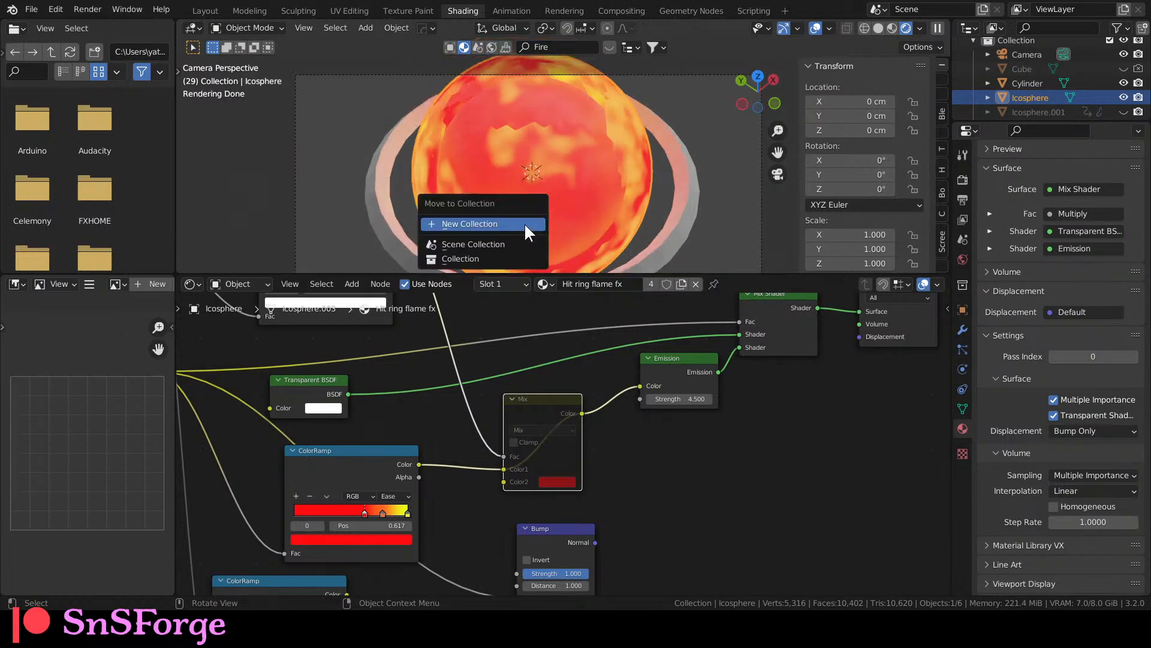
scroll(671, 154, up, 3)
key(m)
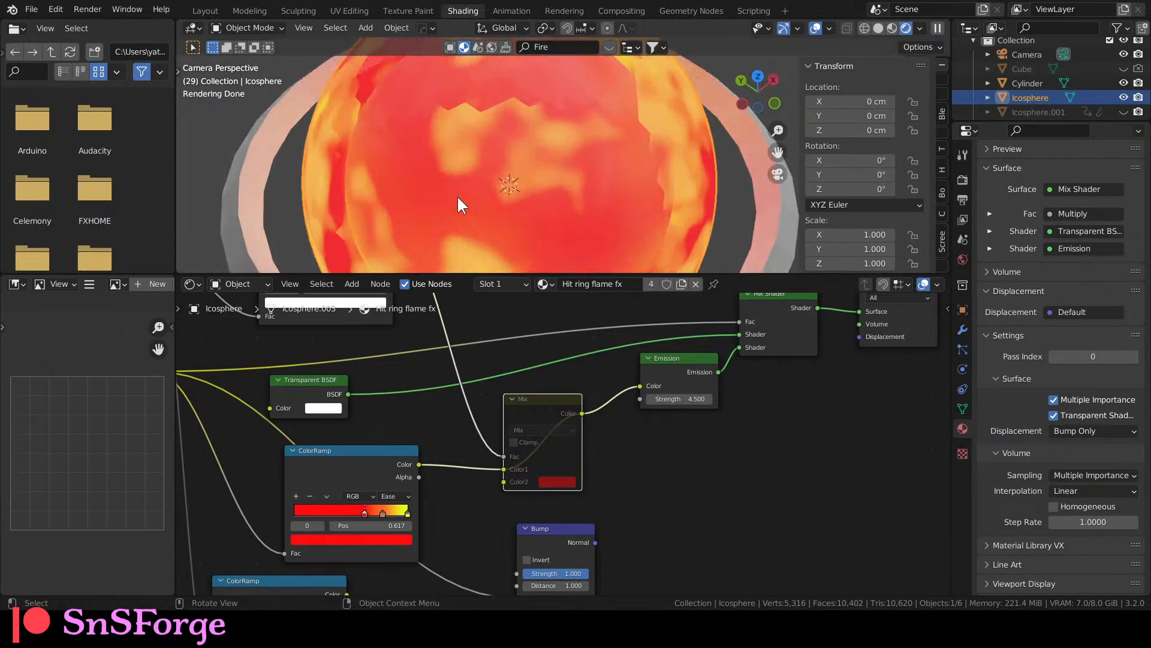
Mute and unmute the flame ColorRamp feeding Color1 to check its contribution.
click(379, 453)
key(m)
key(m)
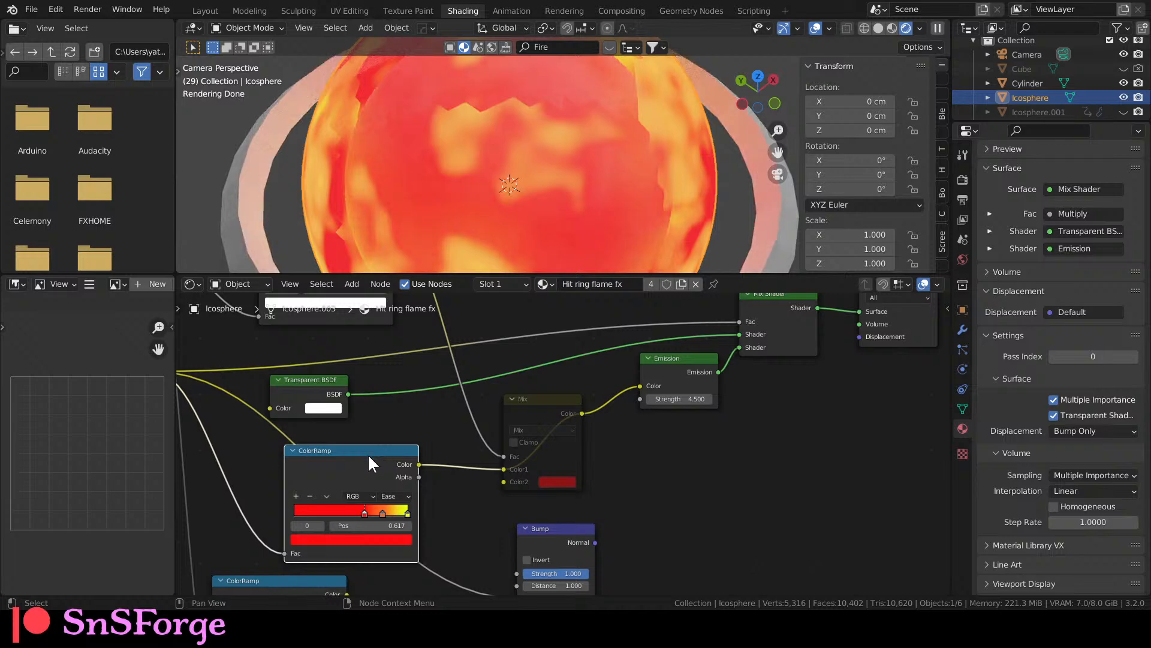
Toggle the Mix node's mute again to compare the rim effect, leaving the node enabled.
scroll(376, 449, down, 1)
middle_drag(384, 447, 318, 488)
click(549, 402)
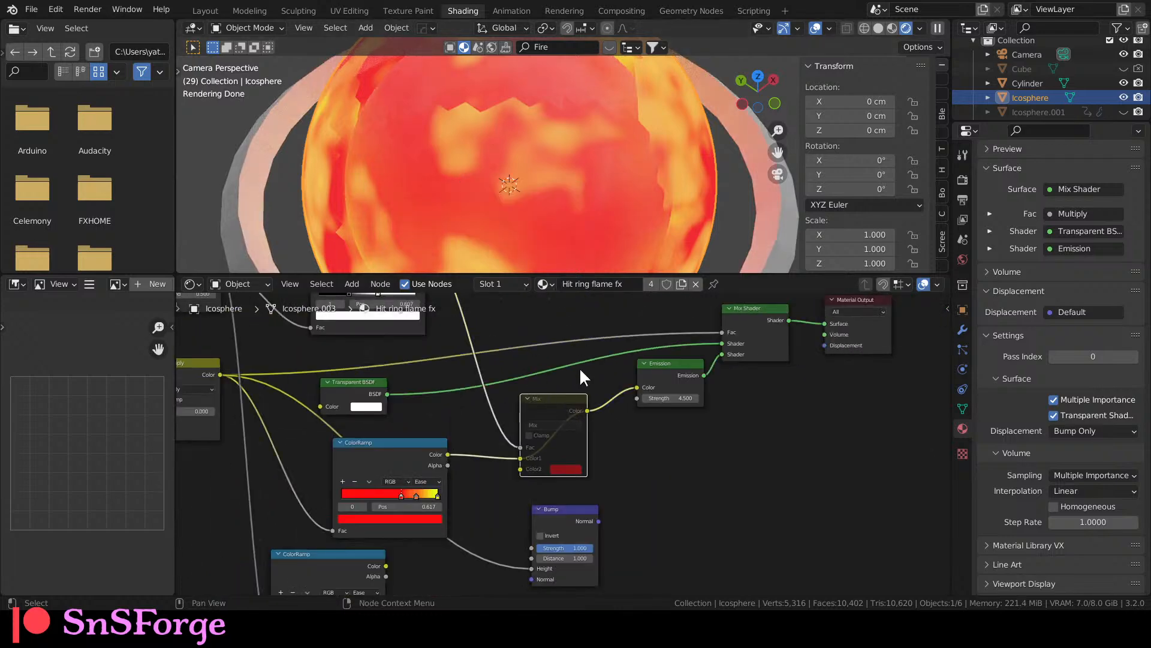
key(m)
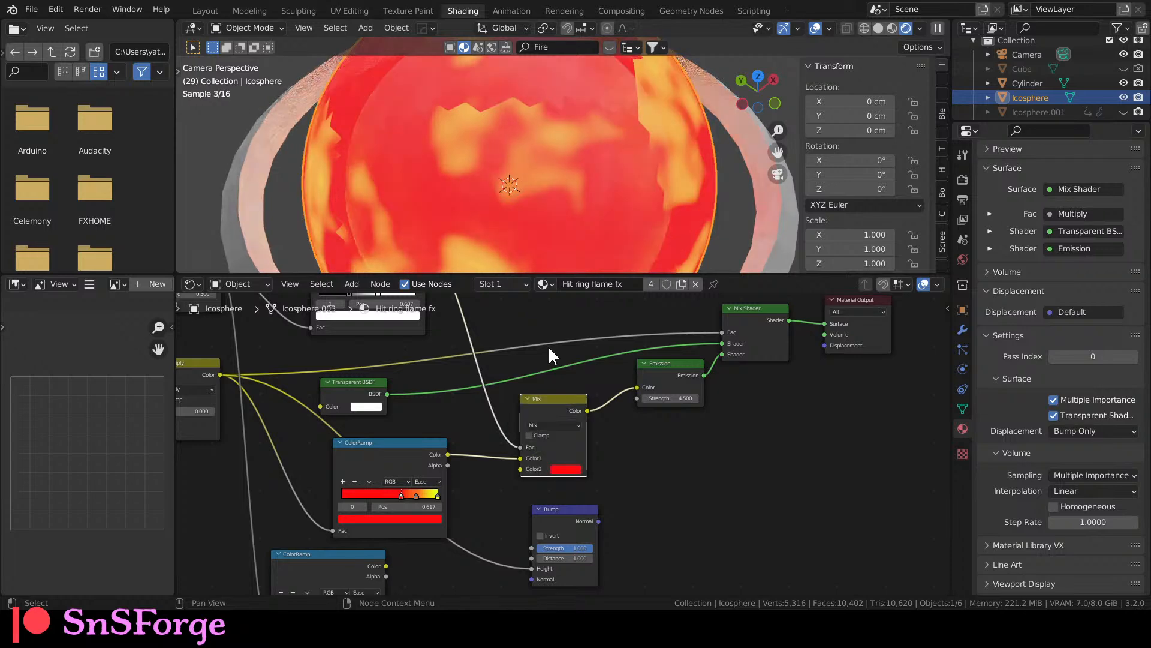
key(m)
key(m)
key(m)
key(m)
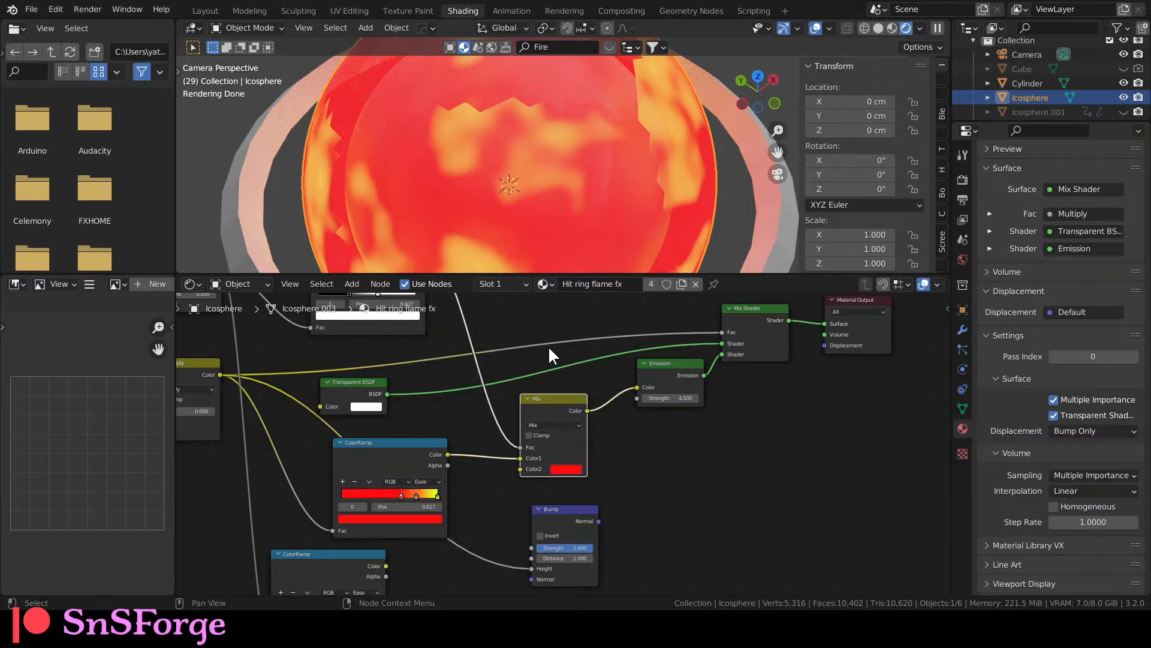
Compare the sphere with the Mix node muted and unmuted, leaving the node enabled.
key(m)
key(m)
key(m)
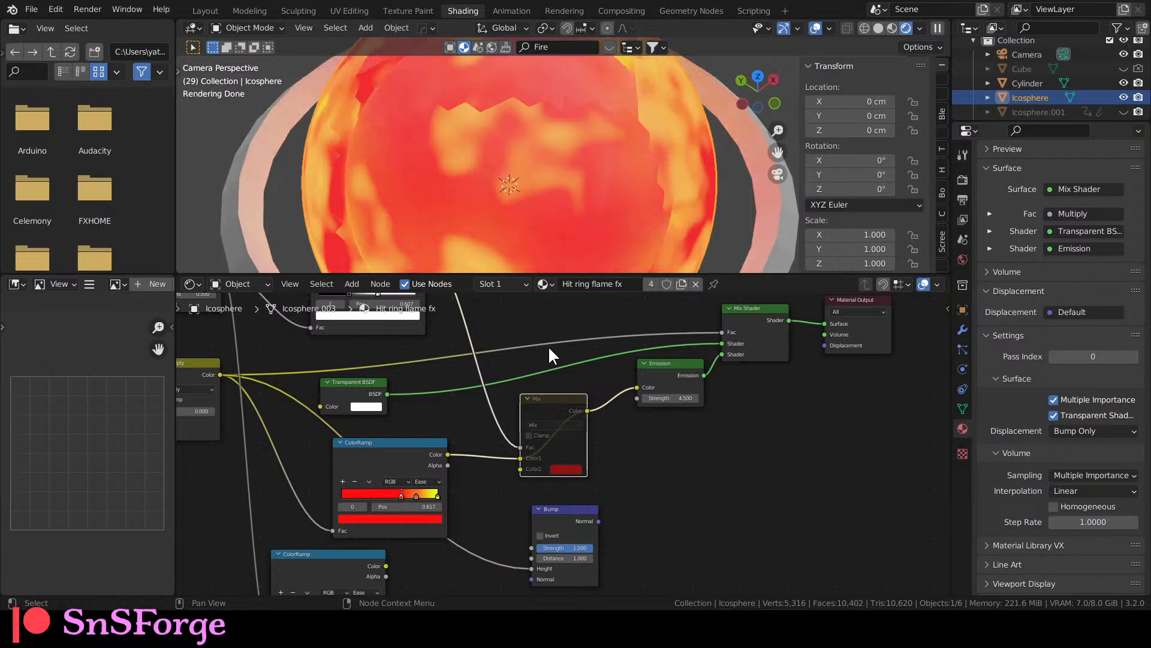
key(m)
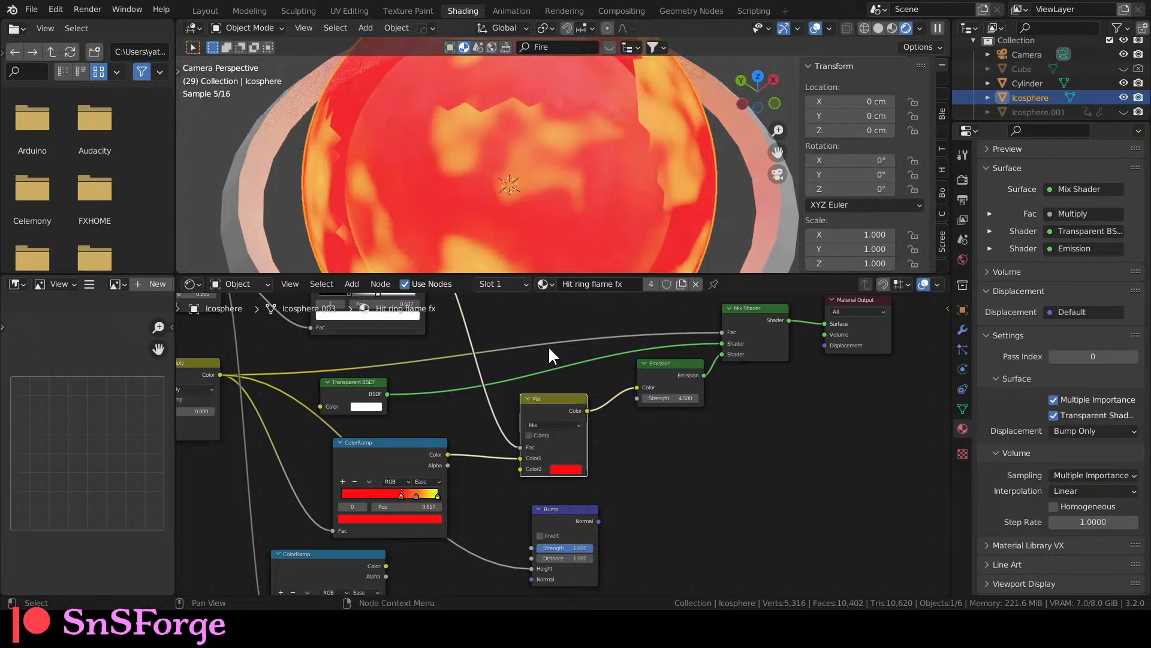
Feed the black-and-white ColorRamp's Fac from the Layer Weight's Facing output instead of Fresnel.
scroll(548, 345, down, 2)
middle_drag(524, 358, 561, 411)
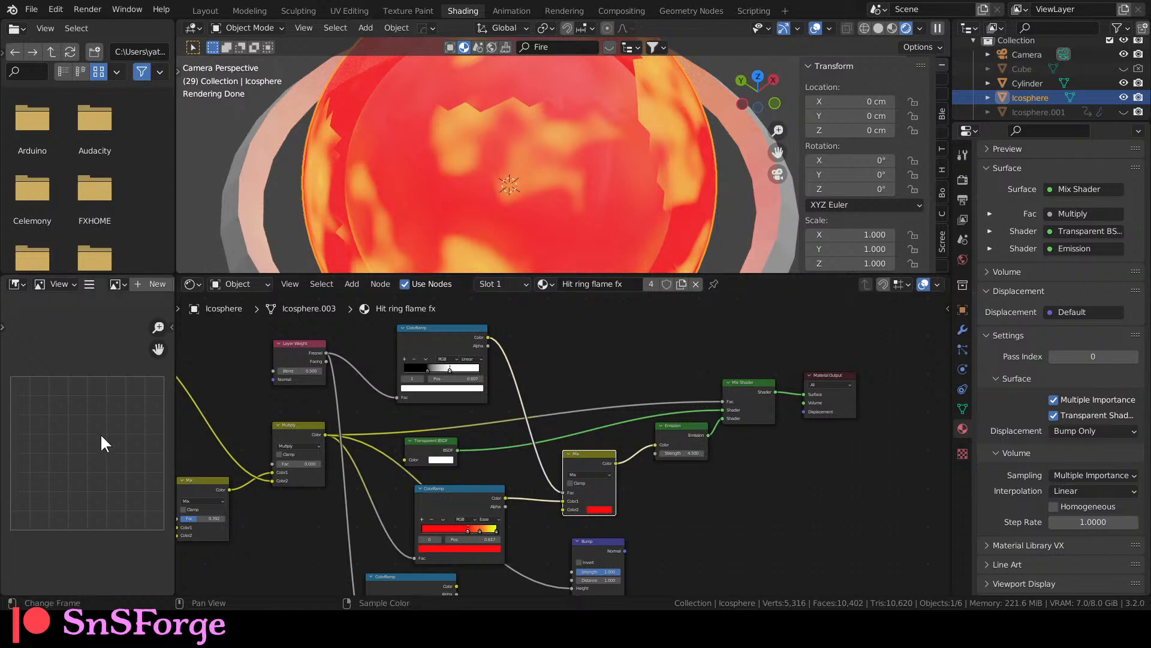
scroll(323, 369, up, 2)
middle_drag(272, 384, 335, 423)
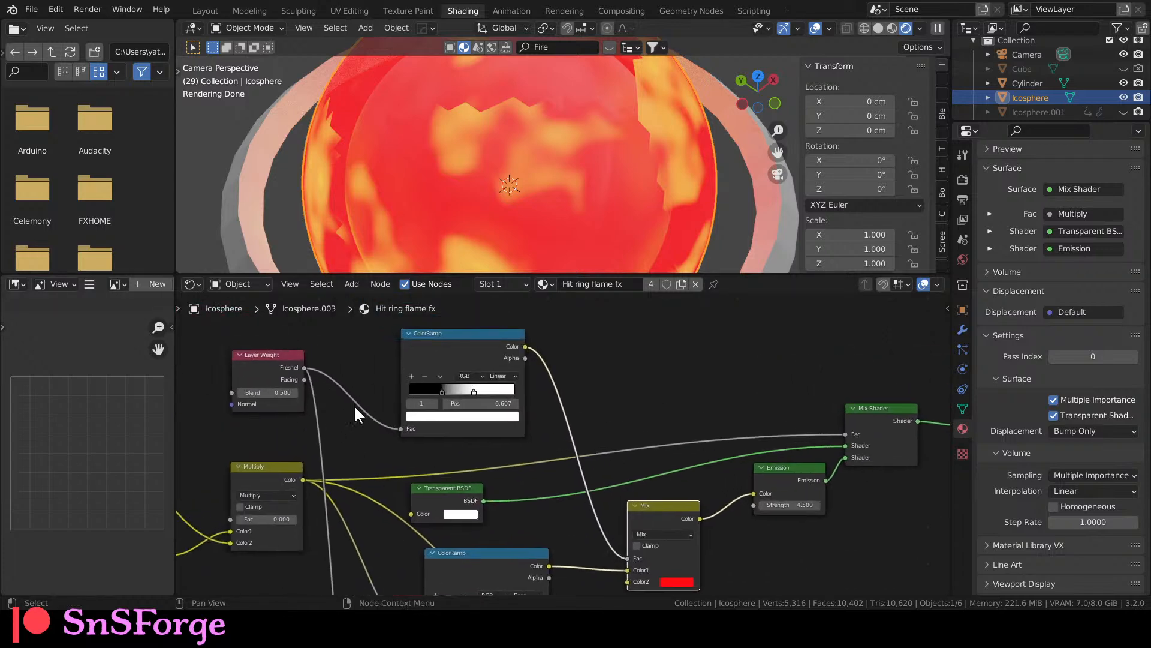
scroll(534, 481, down, 1)
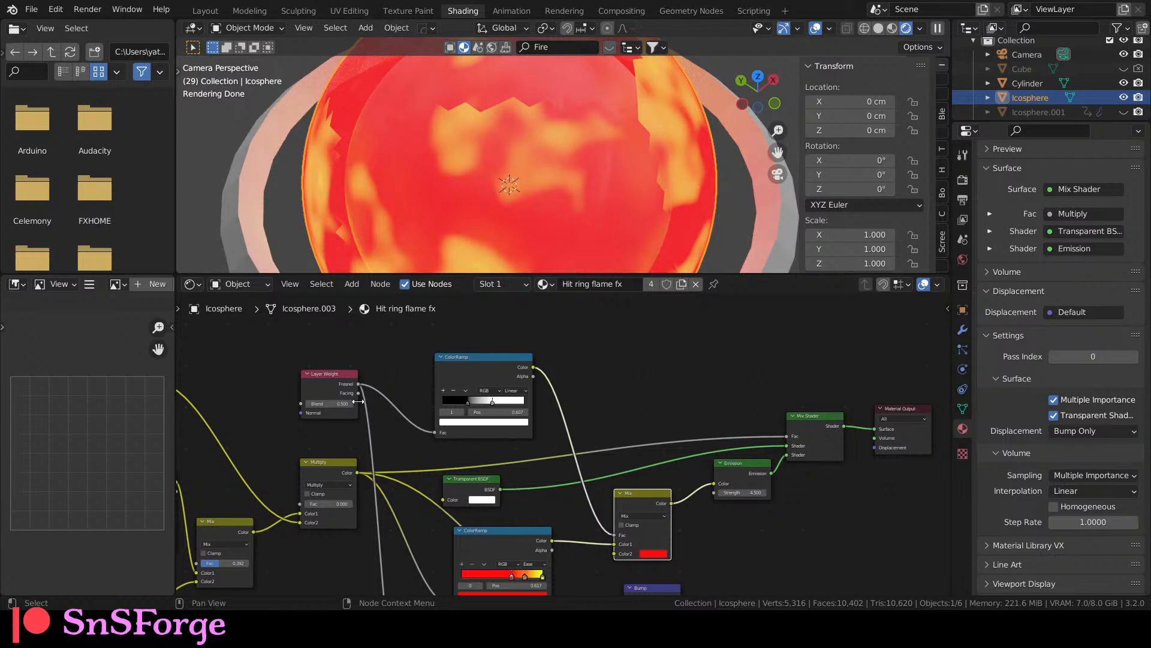
drag(358, 392, 435, 432)
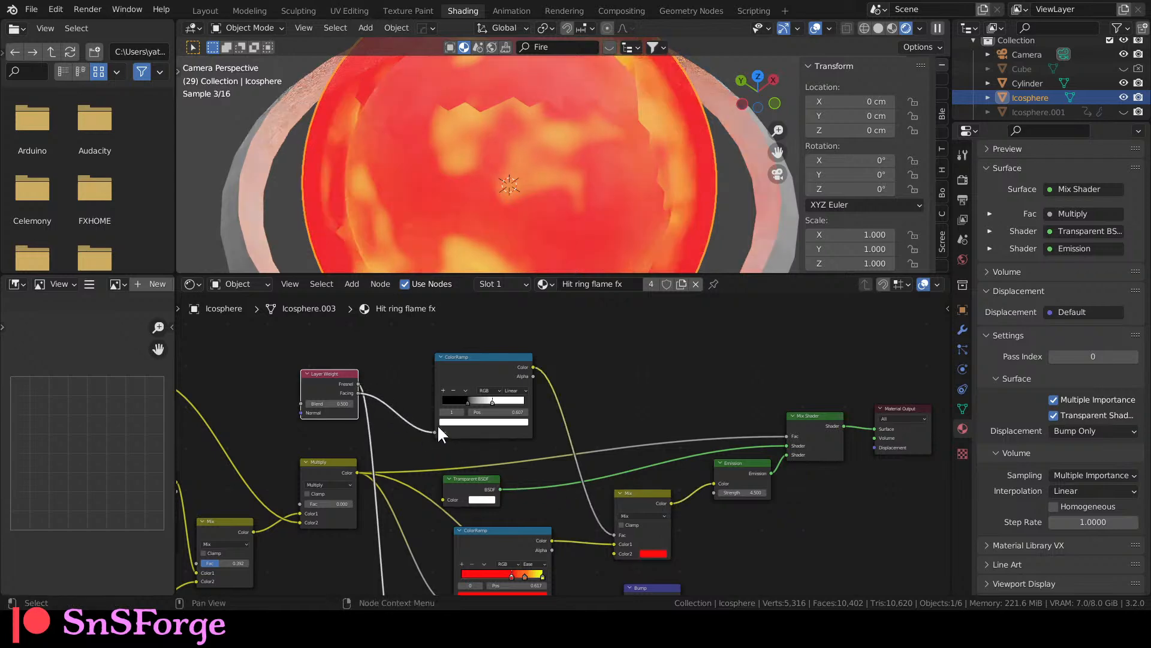
Play the animation and mute and unmute the Mix node to judge the Facing-driven rim, leaving the node enabled.
click(630, 501)
key(space)
key(m)
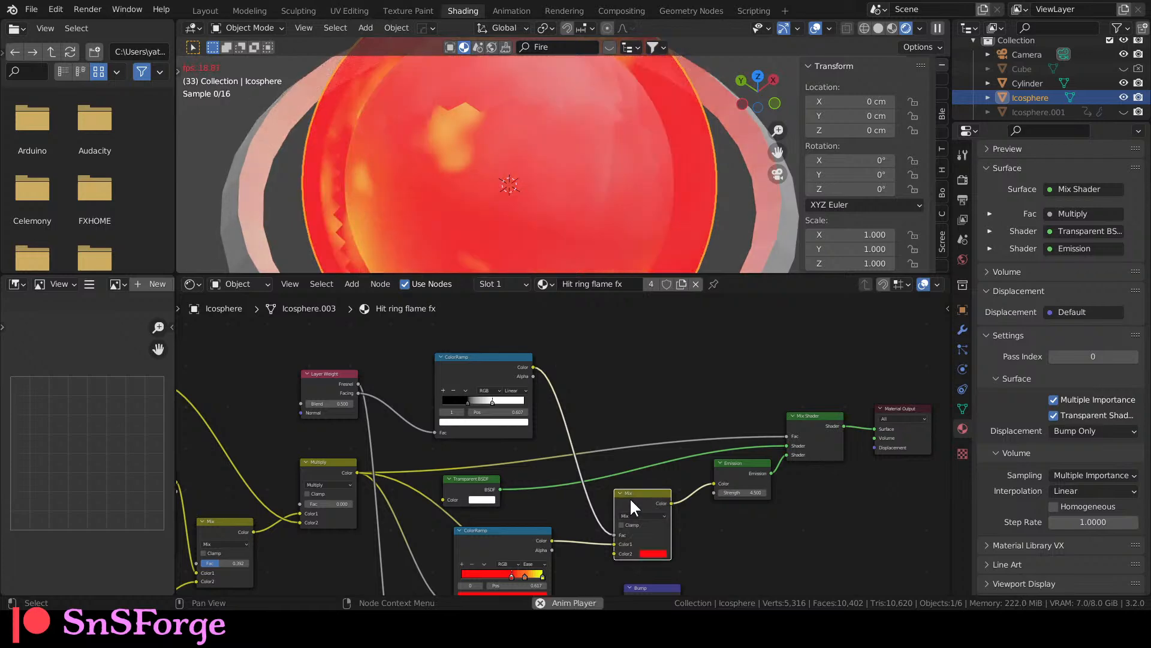
key(m)
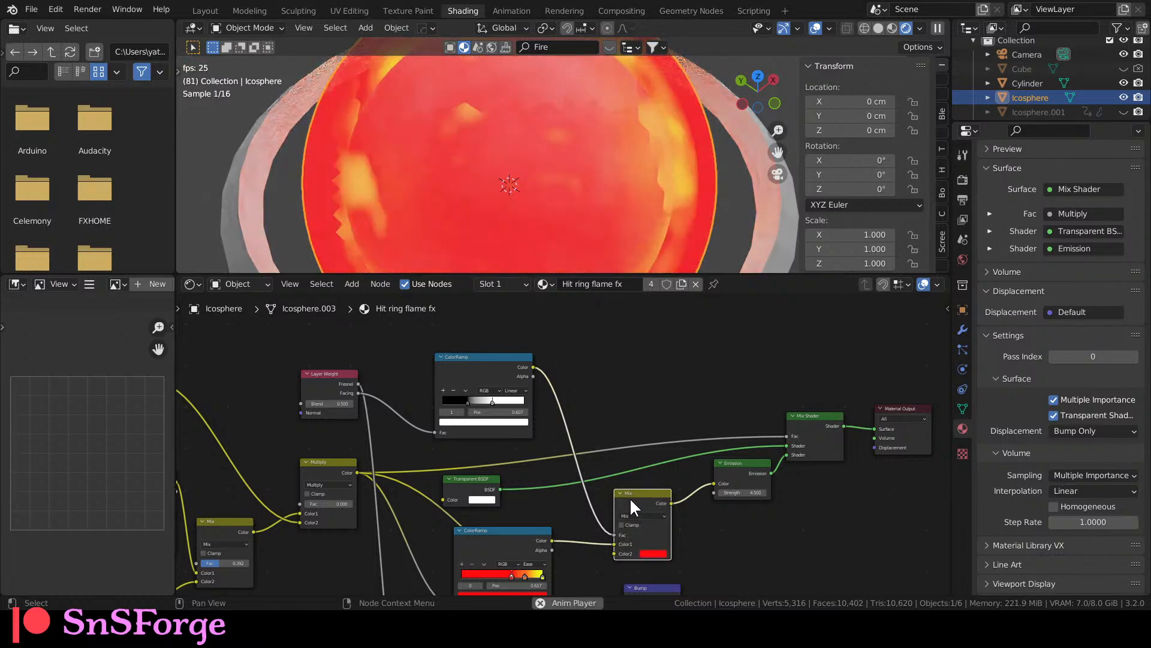
key(m)
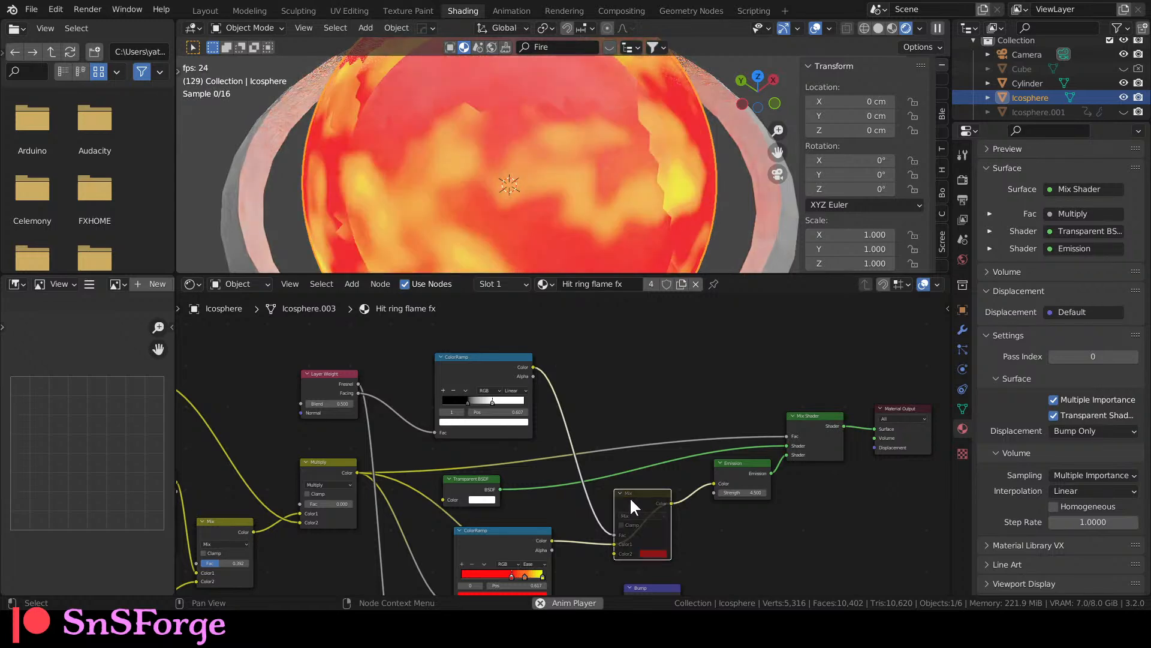
scroll(602, 215, down, 3)
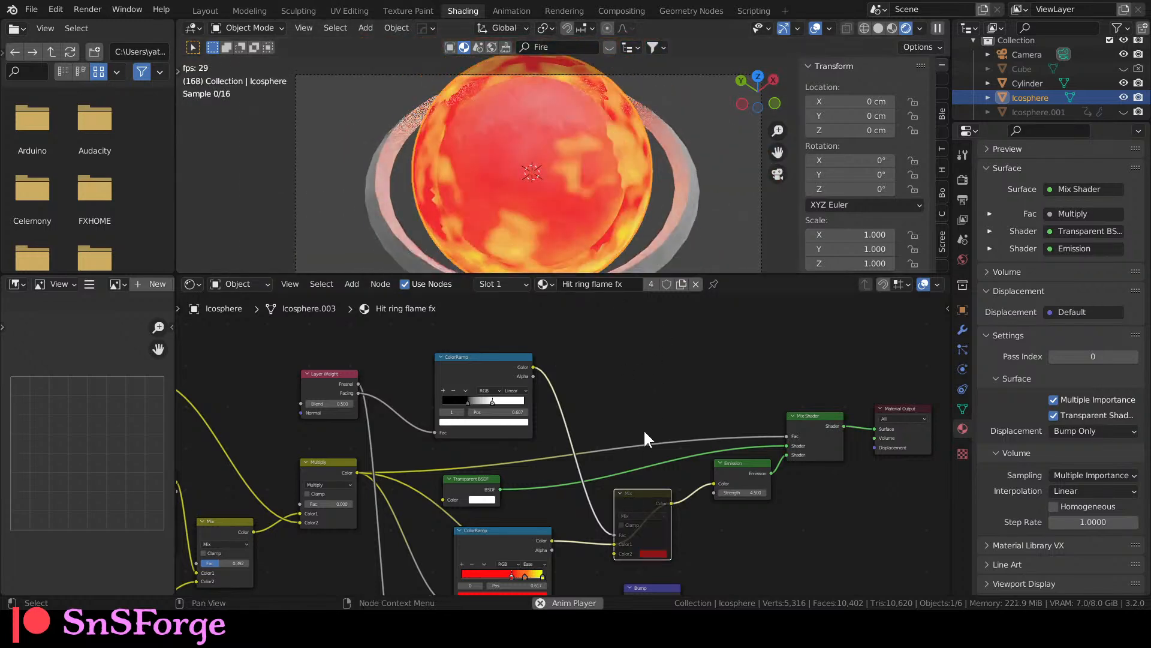
key(m)
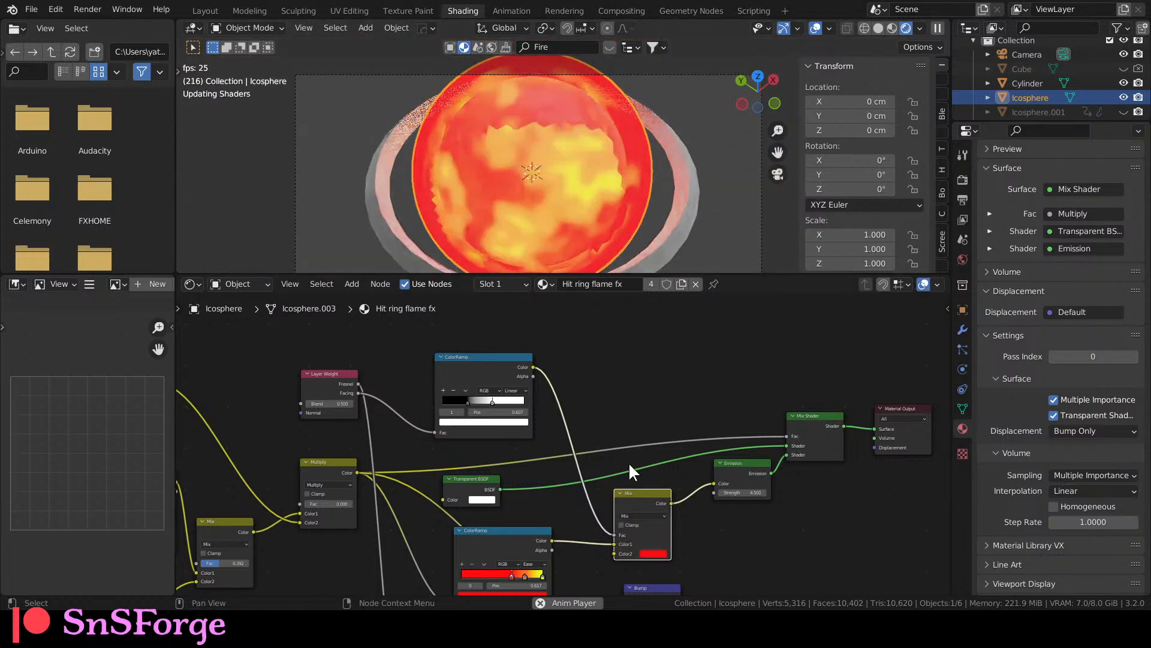
key(m)
key(m)
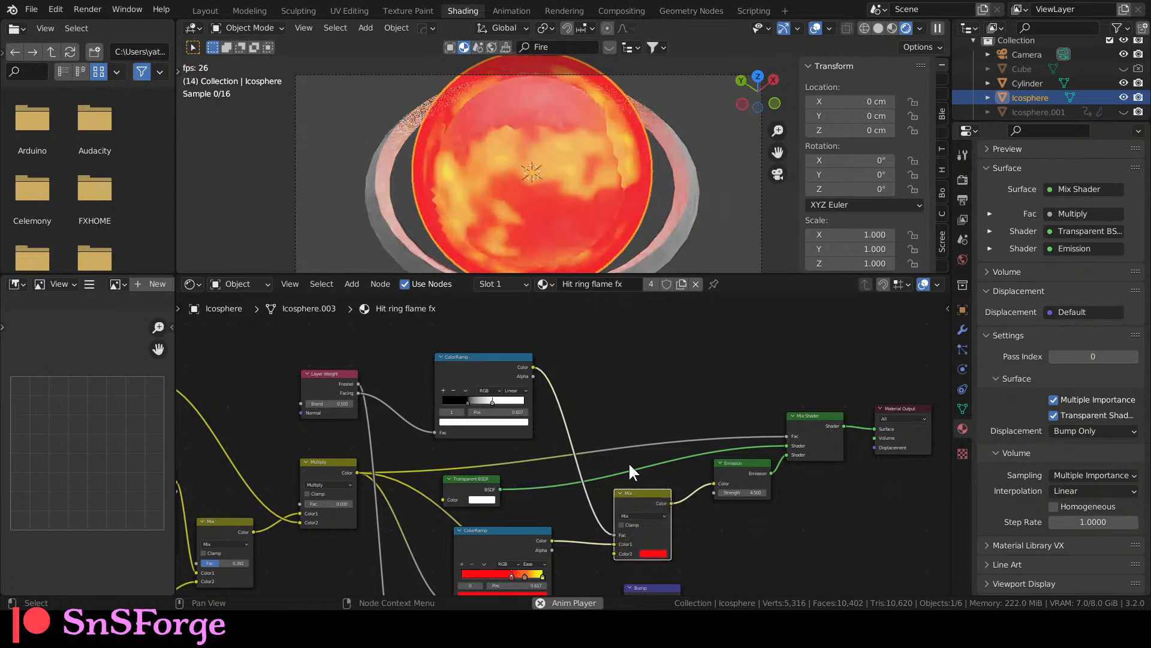
Move the white stop of the black-and-white rim ColorRamp to 0.775.
scroll(481, 397, up, 1)
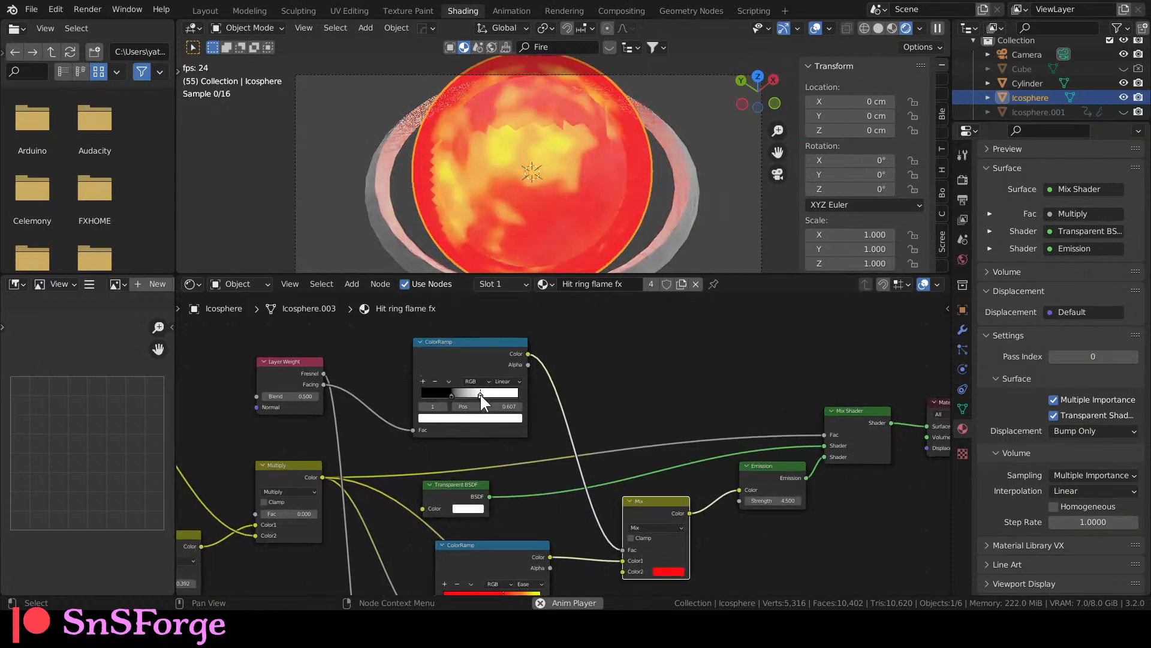
mouse_move(477, 394)
mouse_down()
mouse_move(499, 397)
mouse_move(462, 397)
mouse_move(495, 401)
mouse_up()
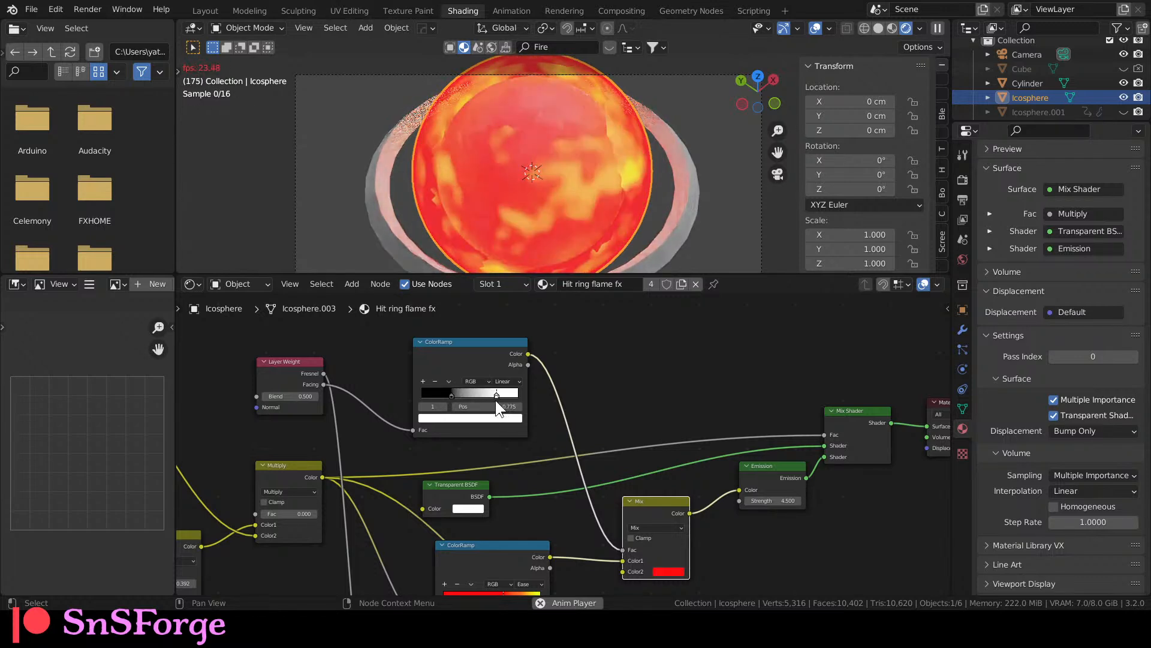
click(664, 570)
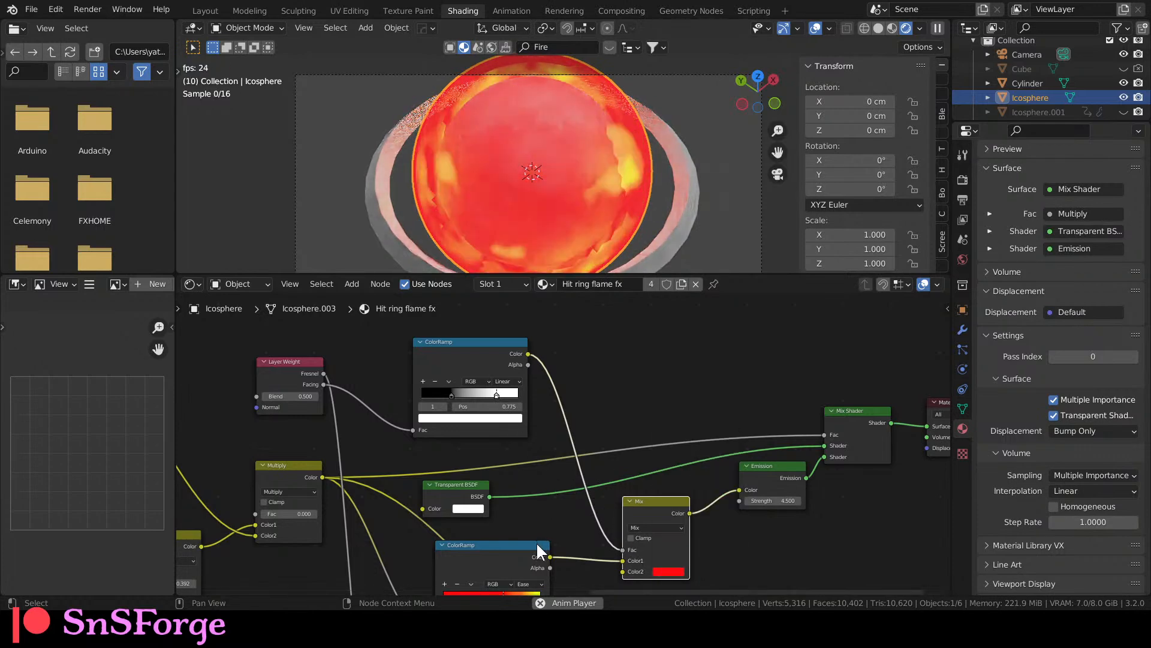
Copy the flame ColorRamp's yellow last stop color into the Mix node's Color2.
middle_drag(557, 562, 554, 484)
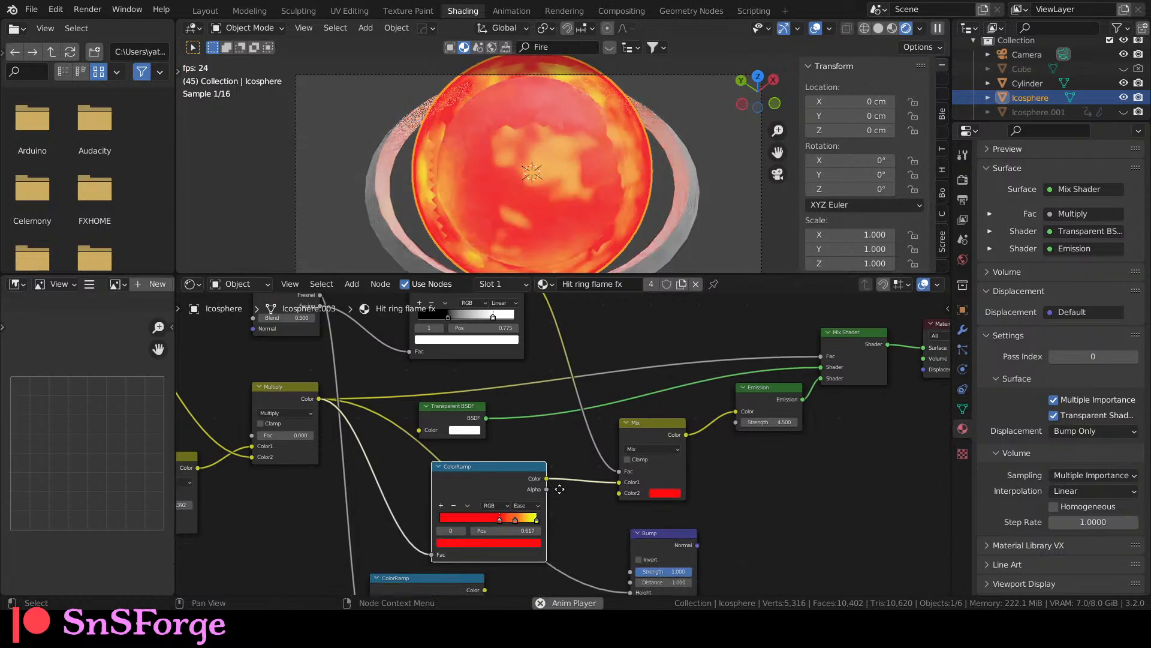
click(534, 517)
drag(528, 539, 668, 493)
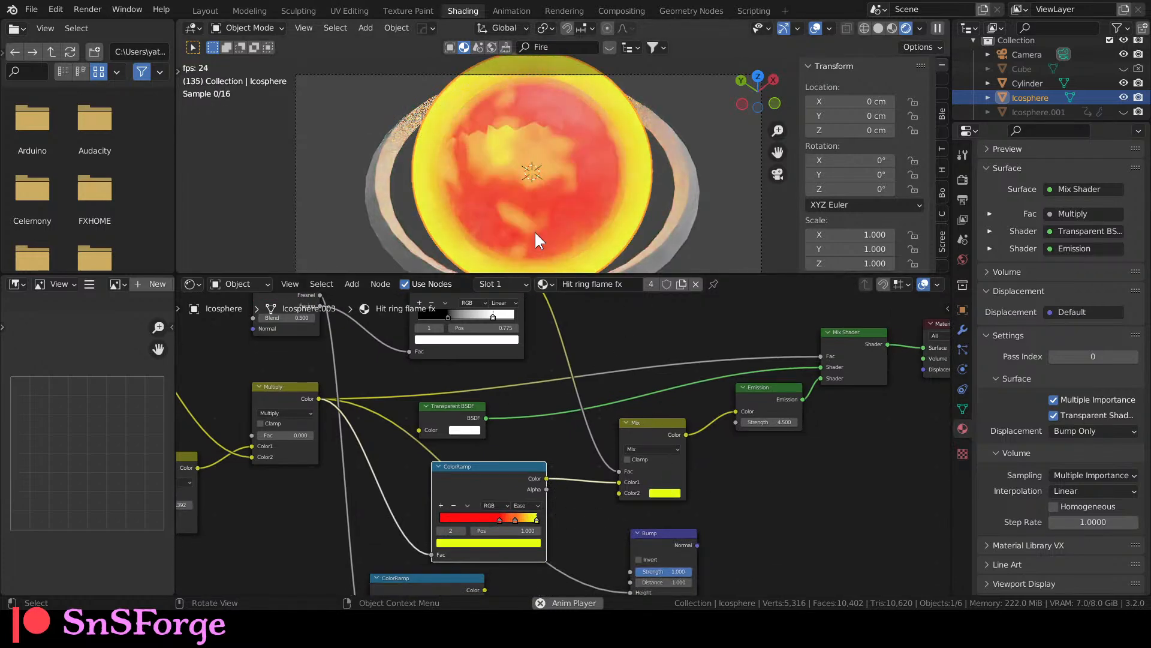
Narrow the rim mask by setting its ColorRamp's white stop to 0.866 and black stop to 0.710.
middle_drag(508, 369, 539, 423)
scroll(539, 423, up, 2)
mouse_move(513, 353)
mouse_down()
mouse_move(535, 360)
mouse_move(468, 363)
mouse_move(520, 361)
mouse_up()
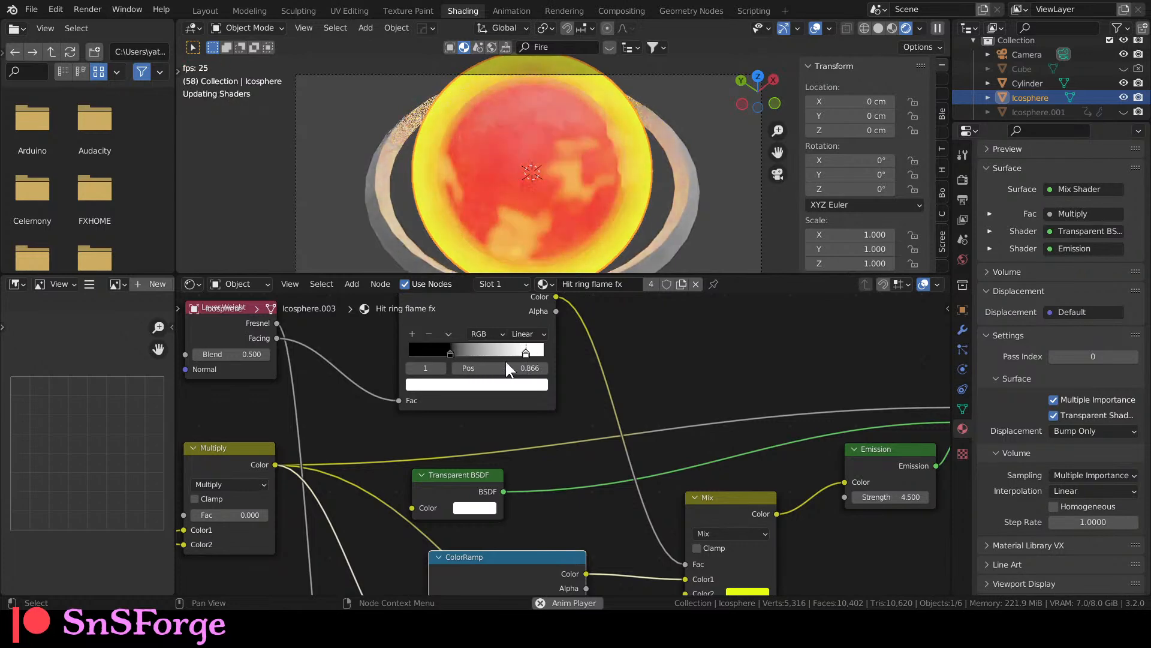
drag(451, 352, 524, 358)
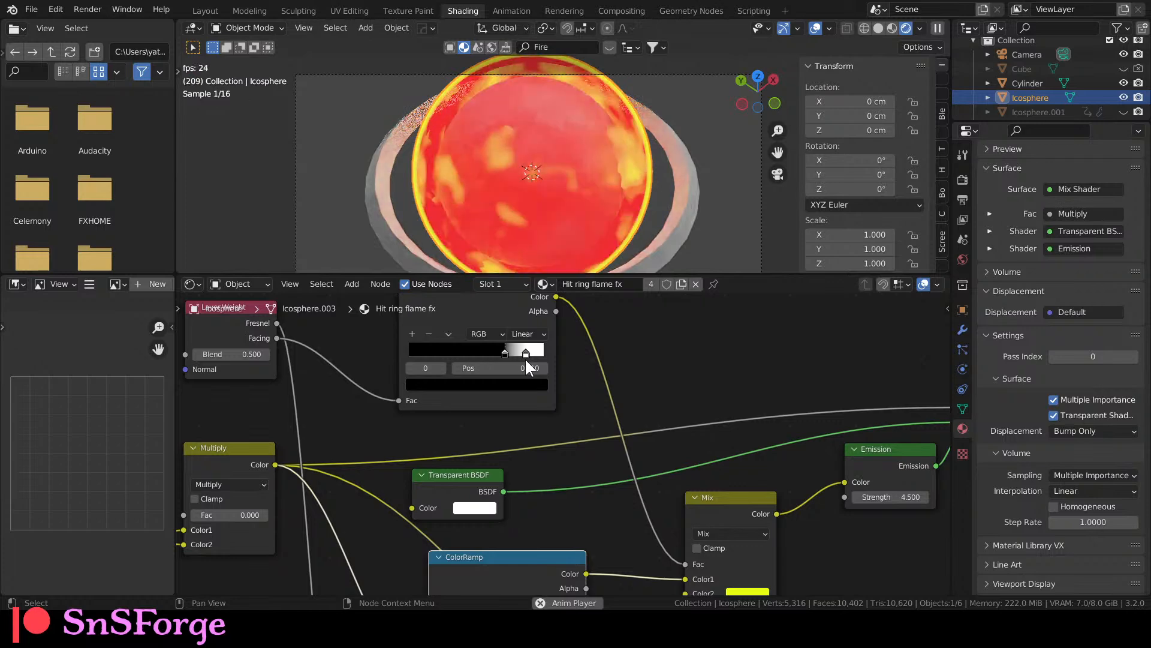
Change the Mix node's Color2 to a light pink.
middle_drag(559, 554, 510, 427)
click(497, 504)
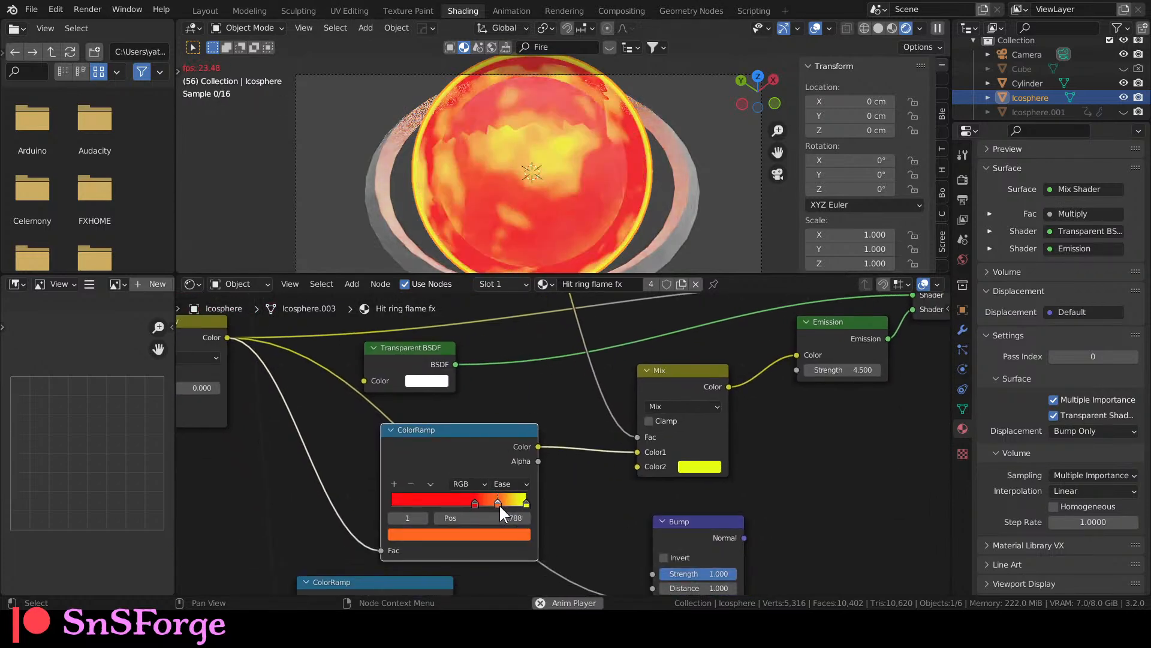
click(696, 465)
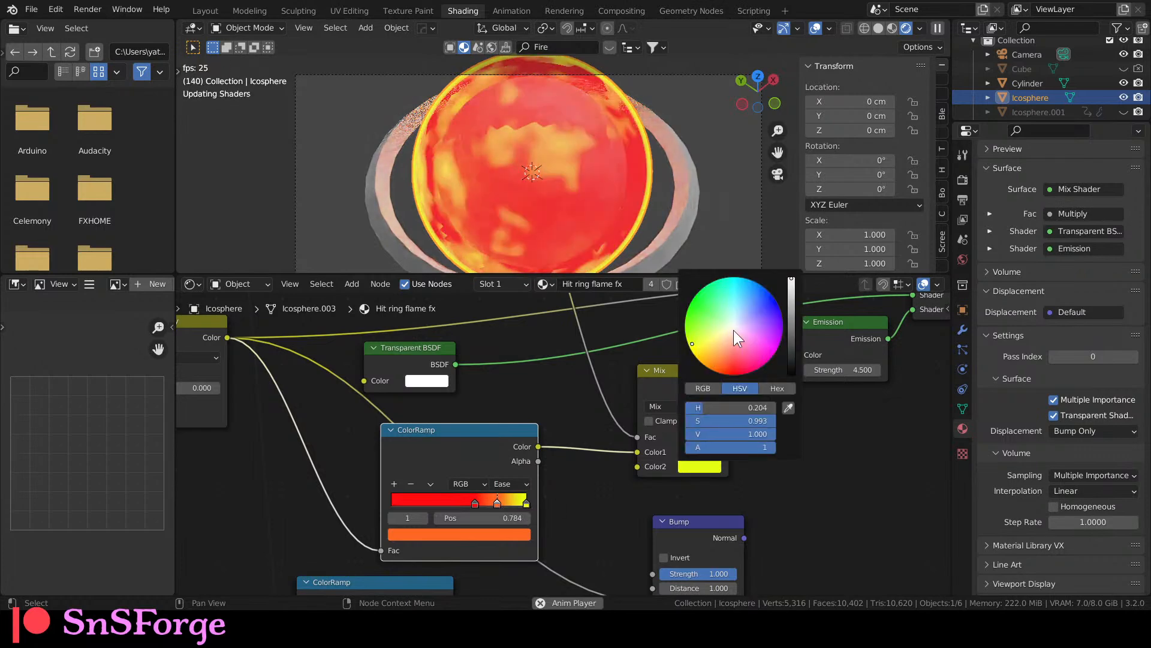
click(694, 341)
drag(694, 342, 728, 344)
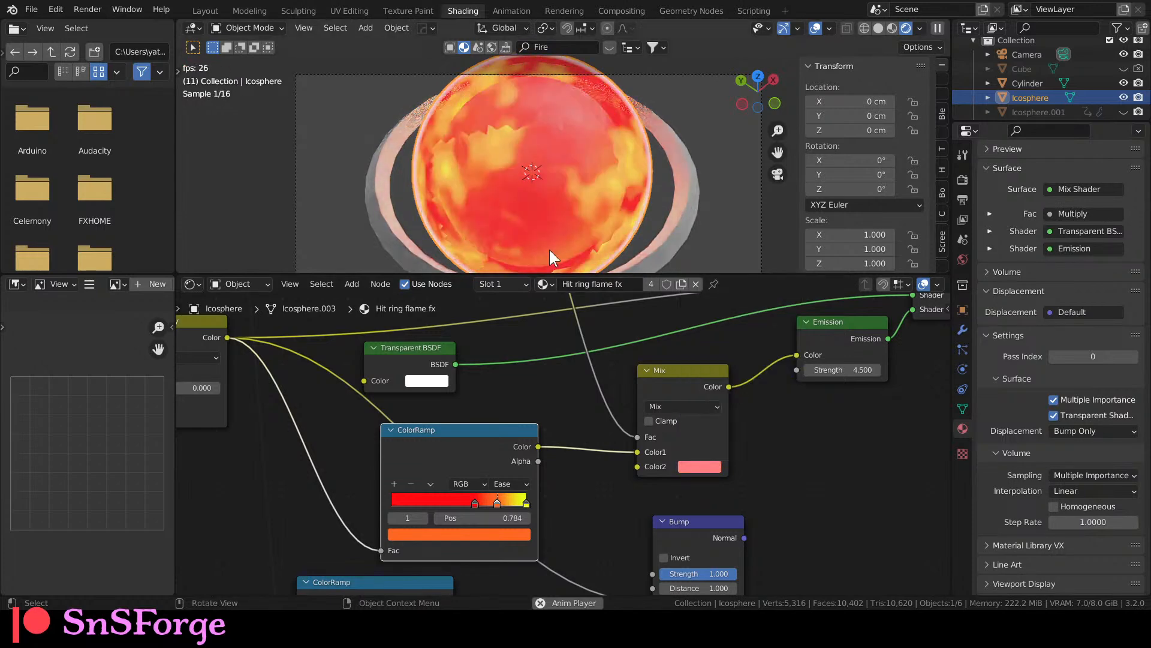
Move the black stop of the rim mask ColorRamp to 0.660.
middle_drag(459, 306, 531, 408)
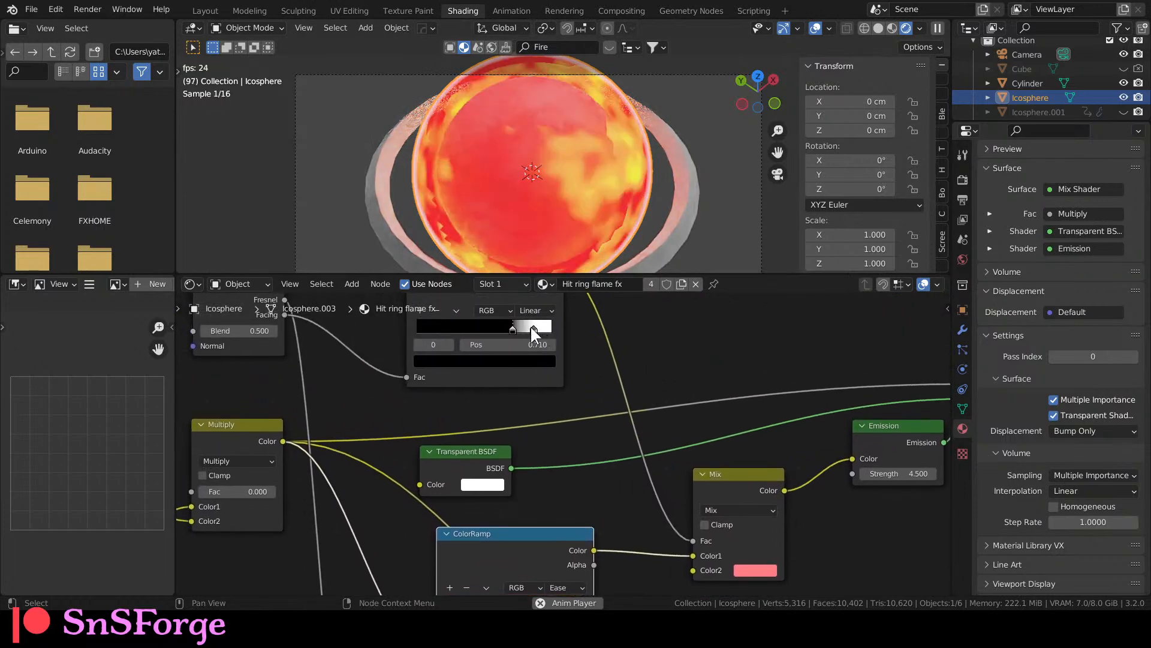
drag(514, 326, 506, 329)
click(691, 535)
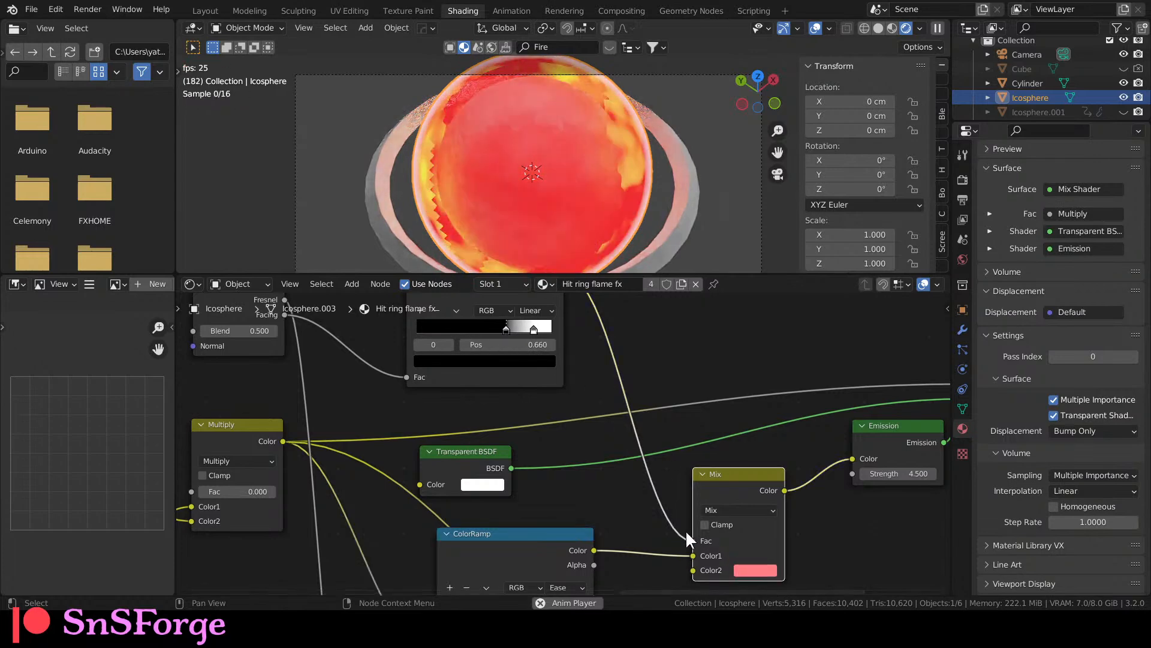
Copy the orange middle stop's color from the flame ColorRamp into the Mix node's Color2.
middle_drag(642, 514, 569, 431)
click(479, 523)
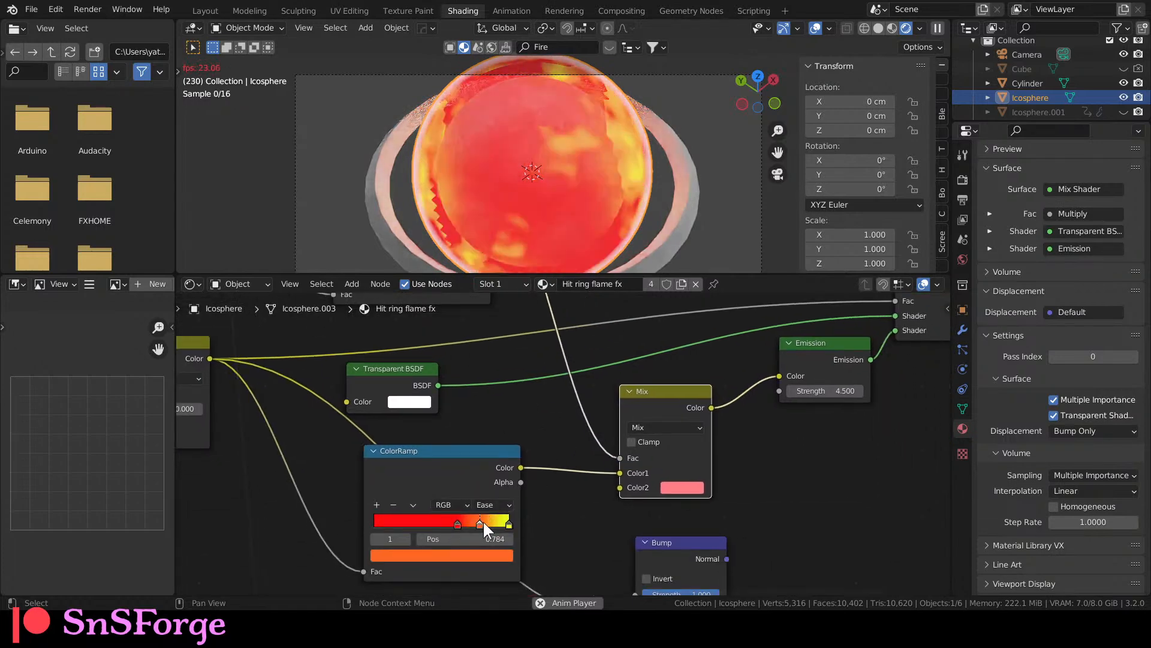
drag(488, 553, 678, 488)
Widen the orange rim by moving the mask ColorRamp's black stop to 0.420.
middle_drag(552, 377, 611, 501)
drag(518, 372, 465, 370)
click(487, 371)
drag(466, 370, 454, 369)
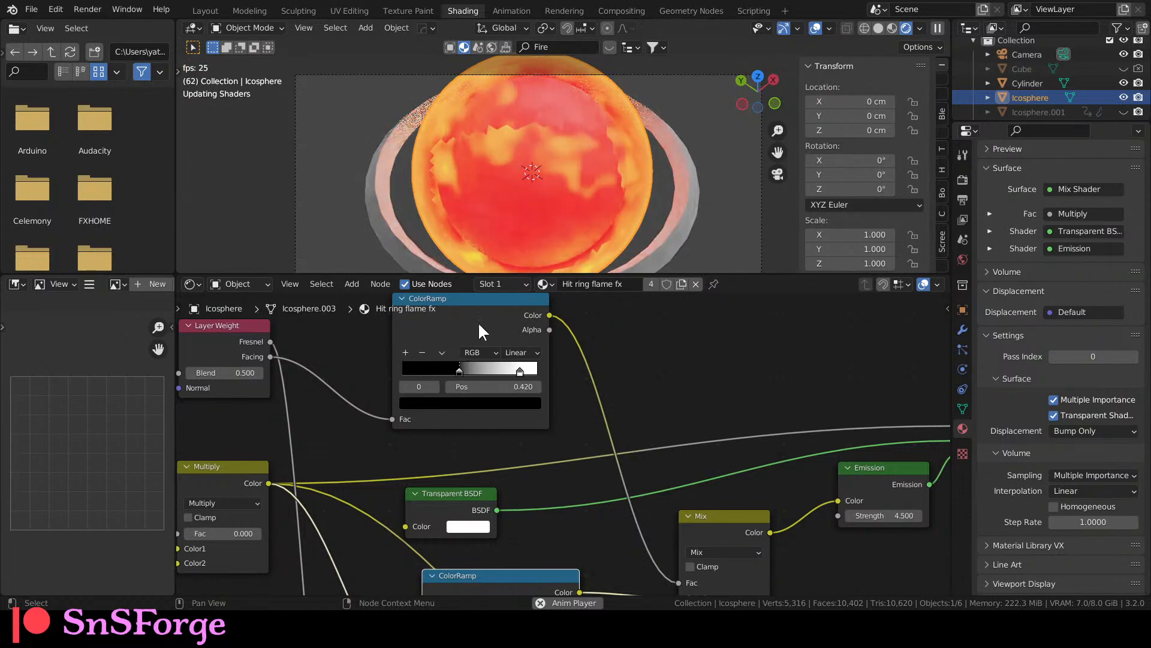
Set the rim mask ColorRamp's white stop to 1.000 and its black stop to 0.817.
drag(518, 370, 541, 369)
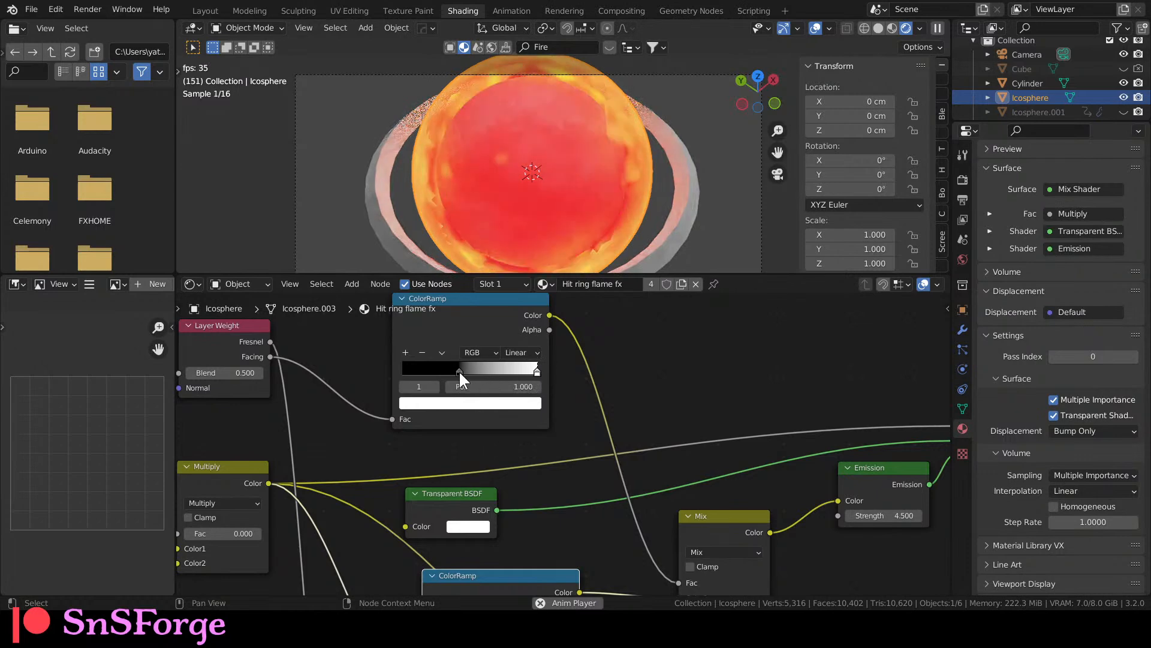
drag(460, 371, 515, 369)
scroll(467, 207, down, 3)
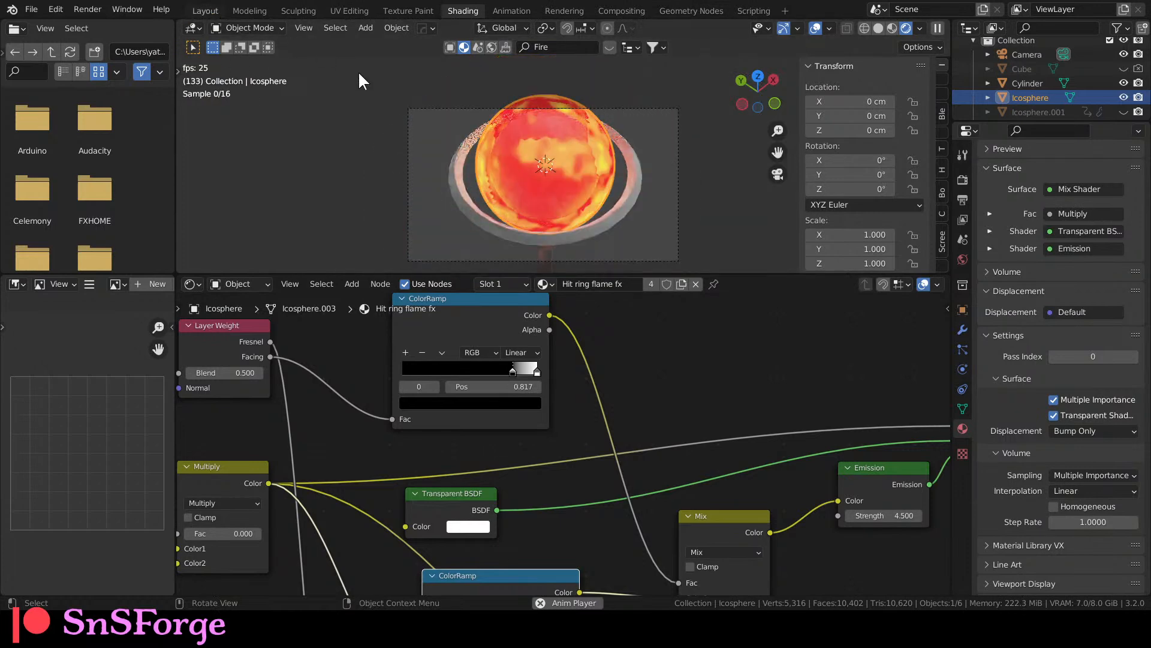
Switch to the Layout workspace to examine the animated flame sphere in a larger view.
key(ctrl+Page_Up)
key(ctrl+Page_Up)
key(ctrl+Page_Up)
key(ctrl+Page_Up)
key(ctrl+Page_Up)
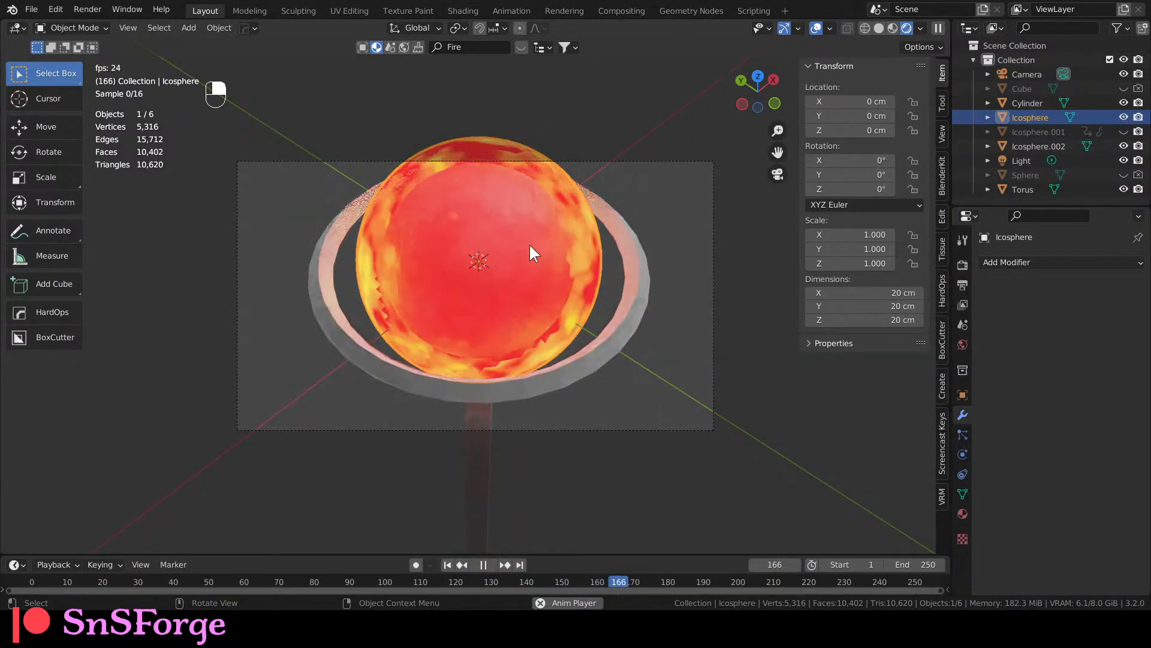
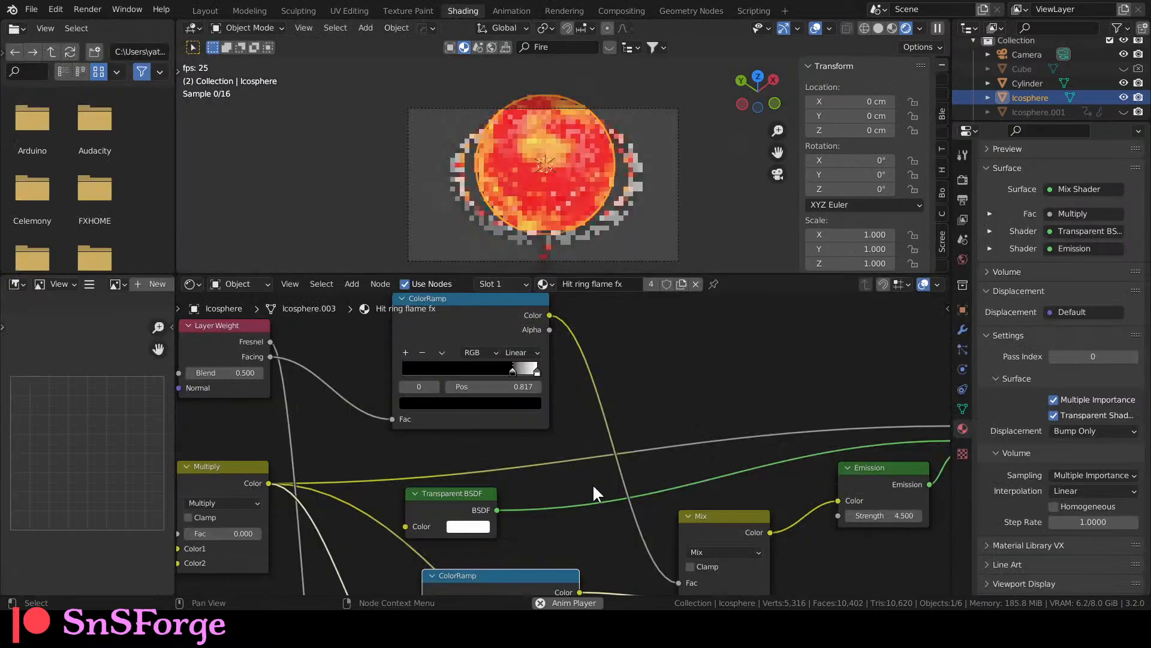
Connect the Color output of the lower dark-red-to-yellow ColorRamp to the Mix node's Color2.
middle_drag(592, 502, 512, 376)
mouse_move(573, 519)
middle_down()
mouse_move(560, 479)
mouse_move(570, 426)
middle_up()
drag(424, 497, 607, 369)
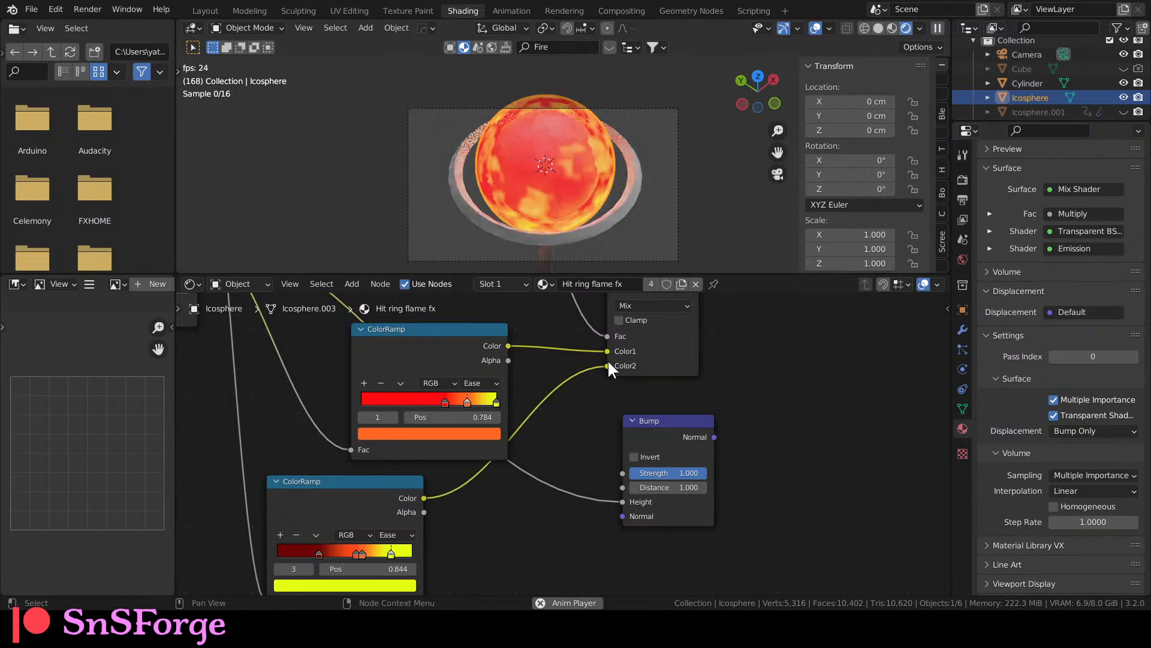
middle_drag(500, 517, 598, 480)
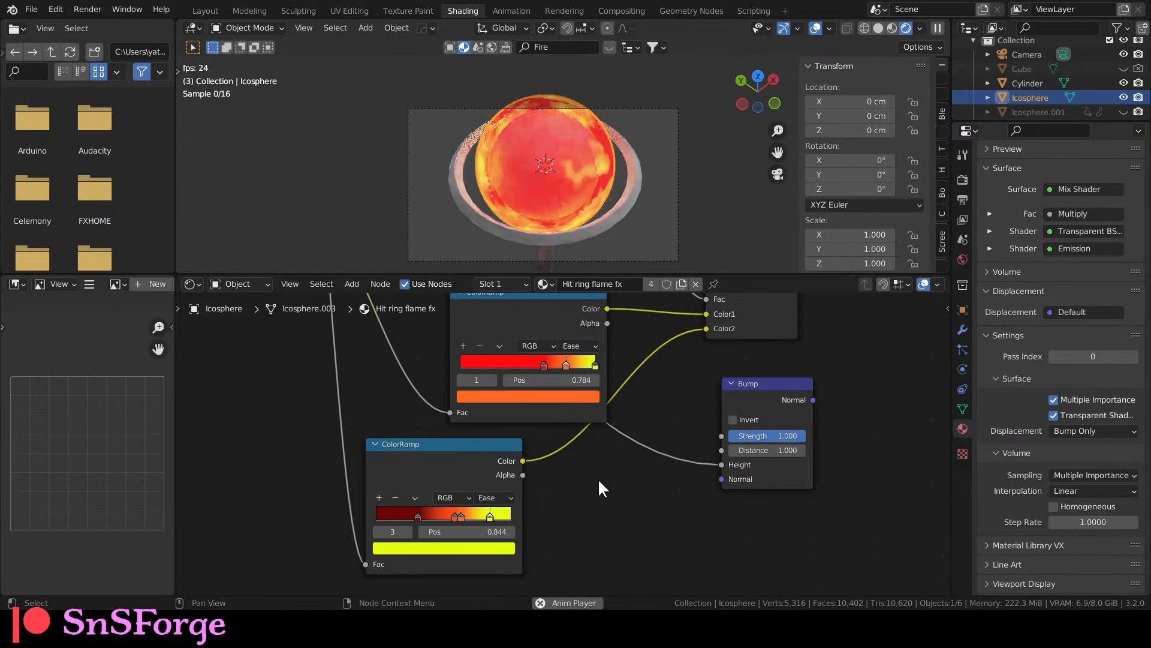
Preview the lower dark-red-to-yellow ColorRamp on the sphere and move its yellow stop to 1.000.
middle_drag(629, 399, 645, 560)
middle_drag(617, 448, 596, 403)
scroll(595, 200, up, 5)
middle_drag(608, 445, 583, 303)
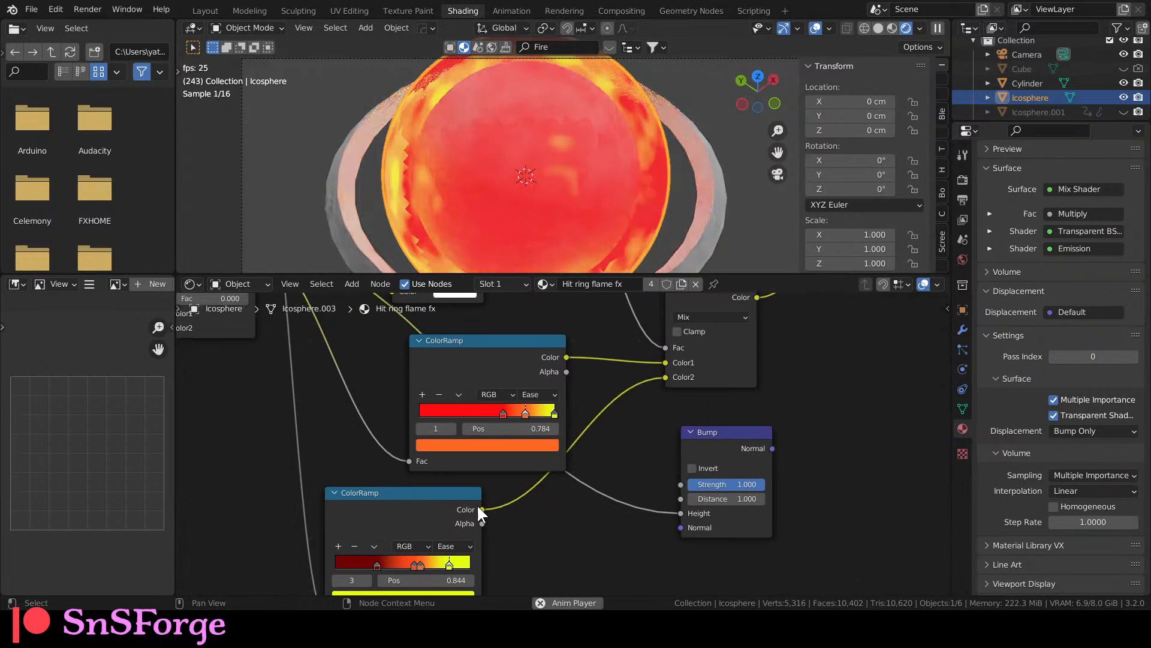
ctrl+shift+click(414, 500)
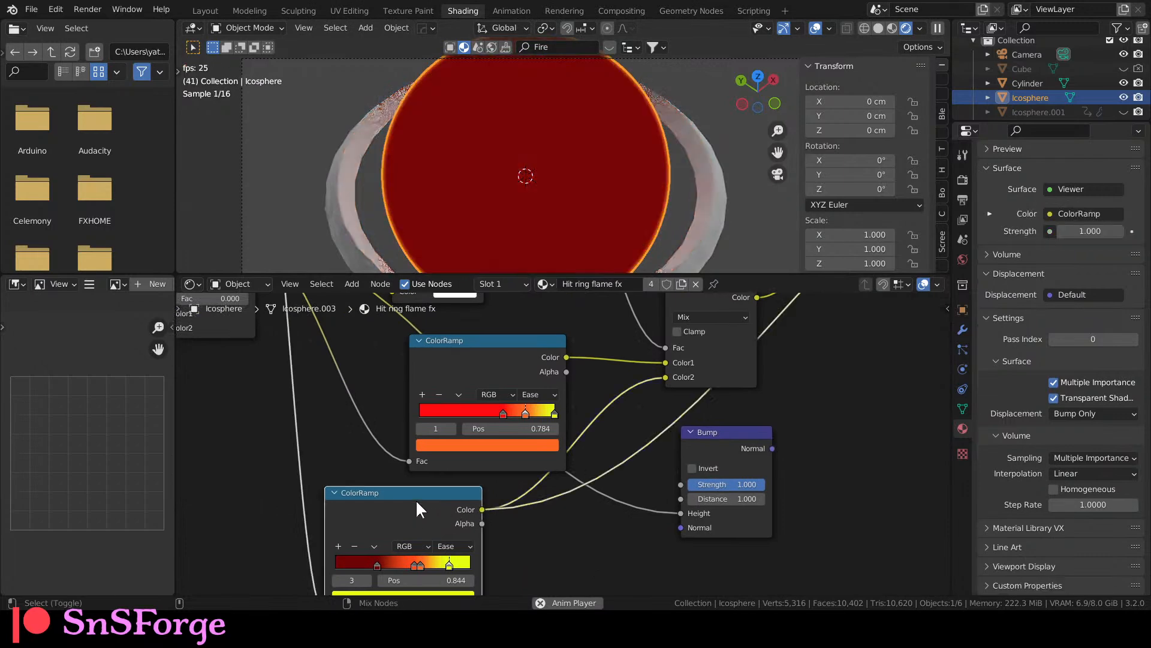
drag(448, 565, 477, 565)
middle_drag(535, 538, 526, 508)
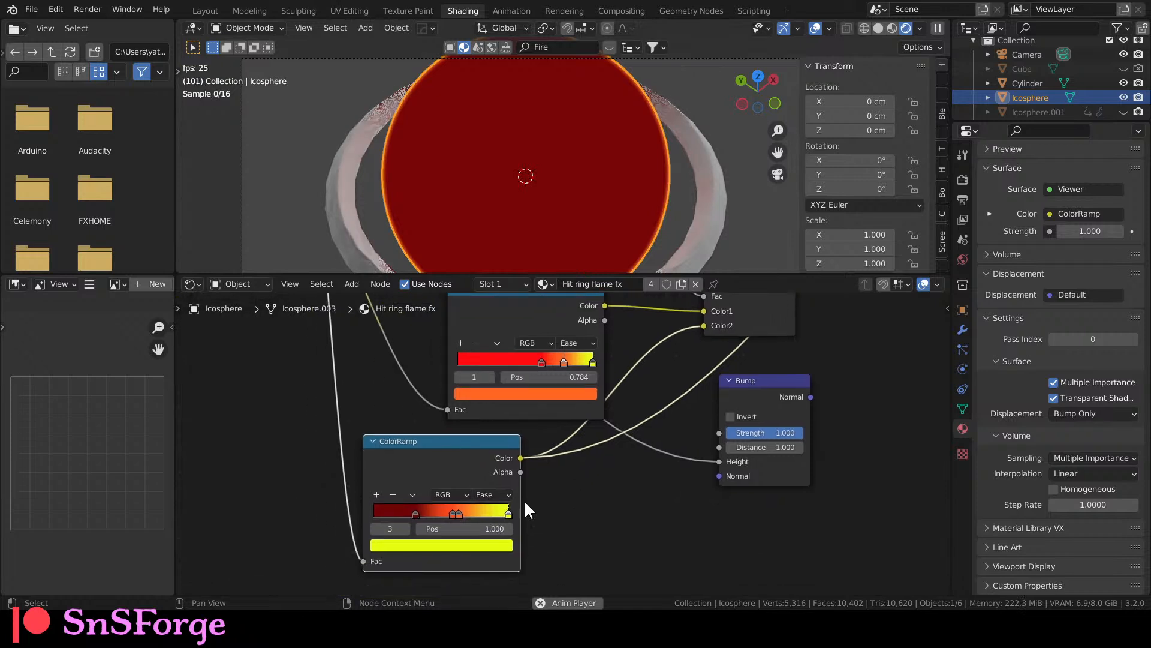
Shift the lower ColorRamp node slightly and move its third stop to 0.704.
key(g)
click(469, 519)
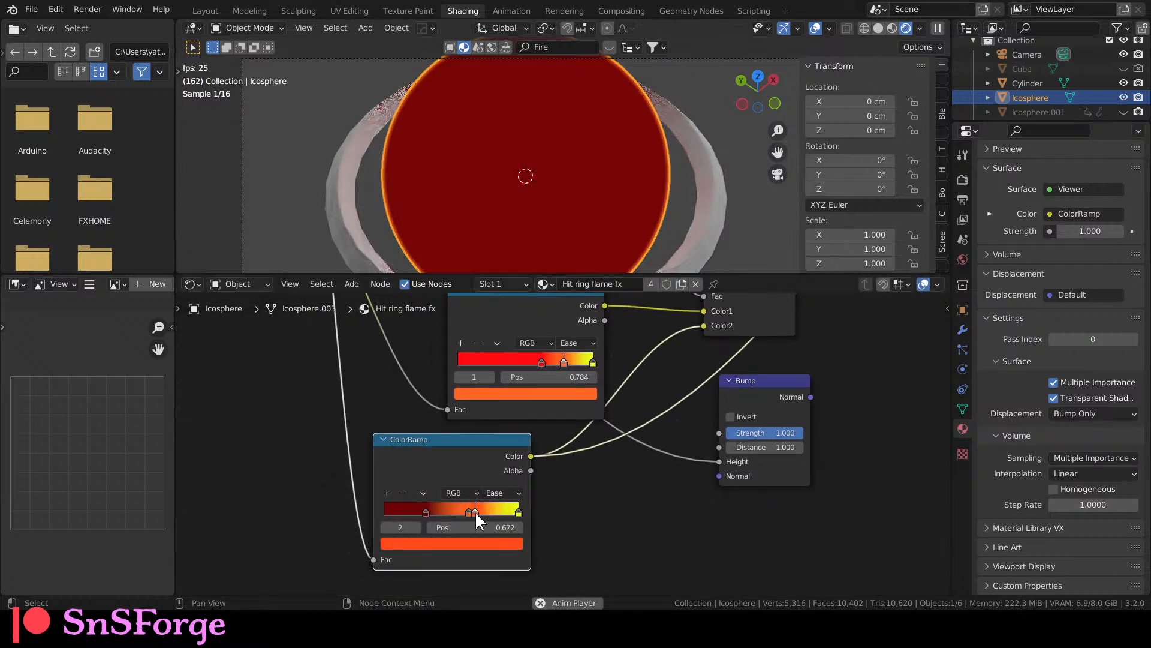
drag(470, 512, 479, 512)
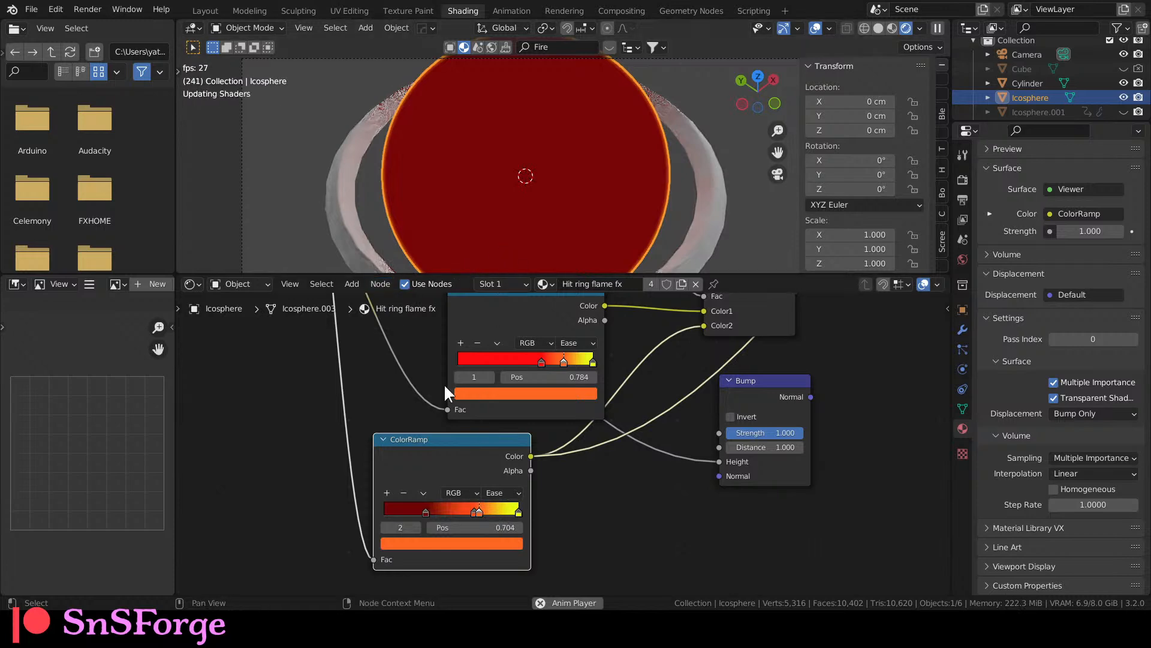
Duplicate the Layer Weight node beside the lower ColorRamp and connect the copy's Fresnel output to that ramp's Fac.
scroll(451, 438, down, 3)
middle_drag(491, 459, 464, 577)
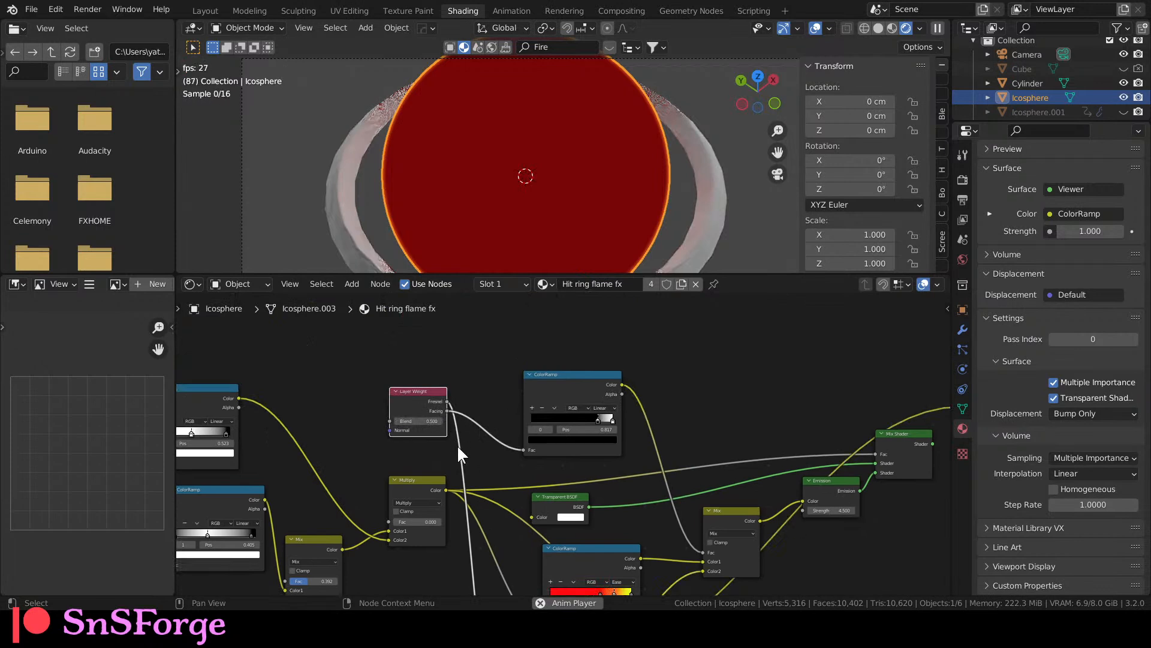
middle_drag(496, 469, 538, 368)
drag(468, 325, 484, 548)
scroll(499, 521, up, 2)
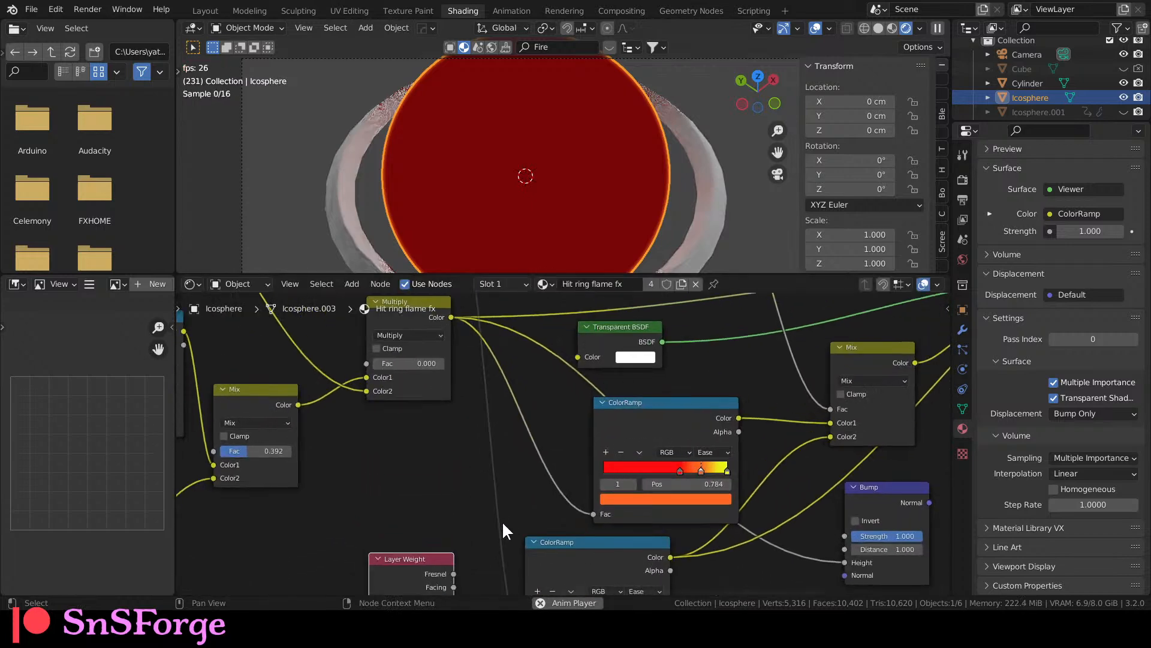
middle_drag(433, 406, 396, 358)
drag(418, 525, 487, 528)
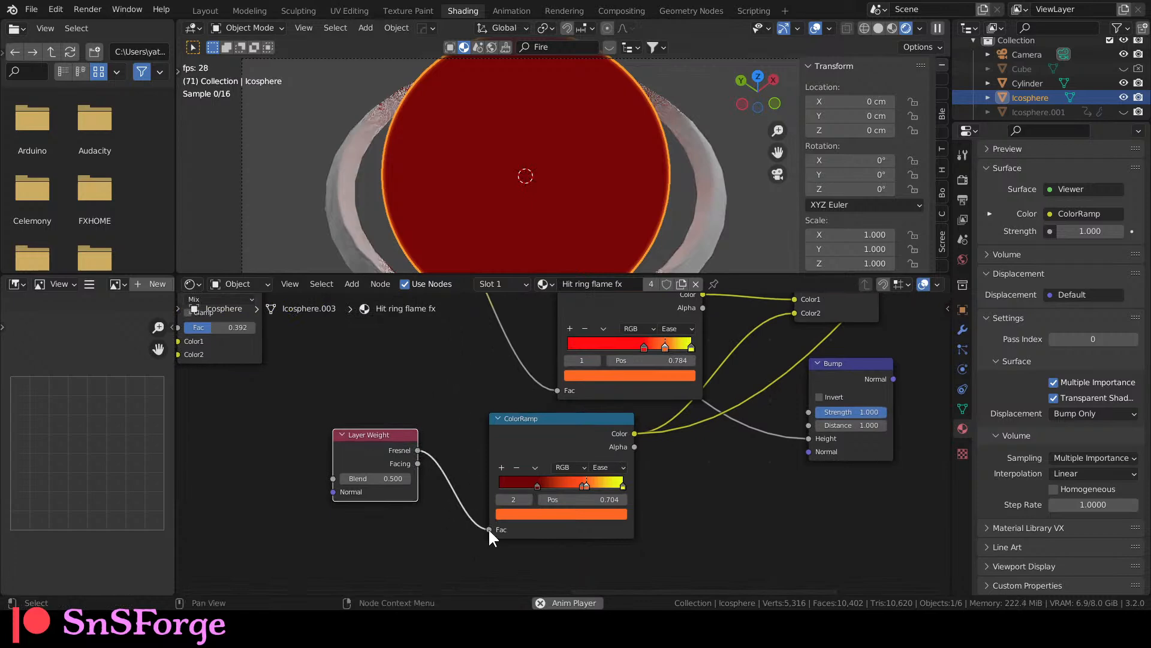
Set the new Layer Weight's Blend to 0.900 and reduce the lower ColorRamp to a single orange stop at 0.841.
middle_drag(664, 475, 636, 487)
drag(345, 489, 397, 489)
drag(551, 501, 547, 501)
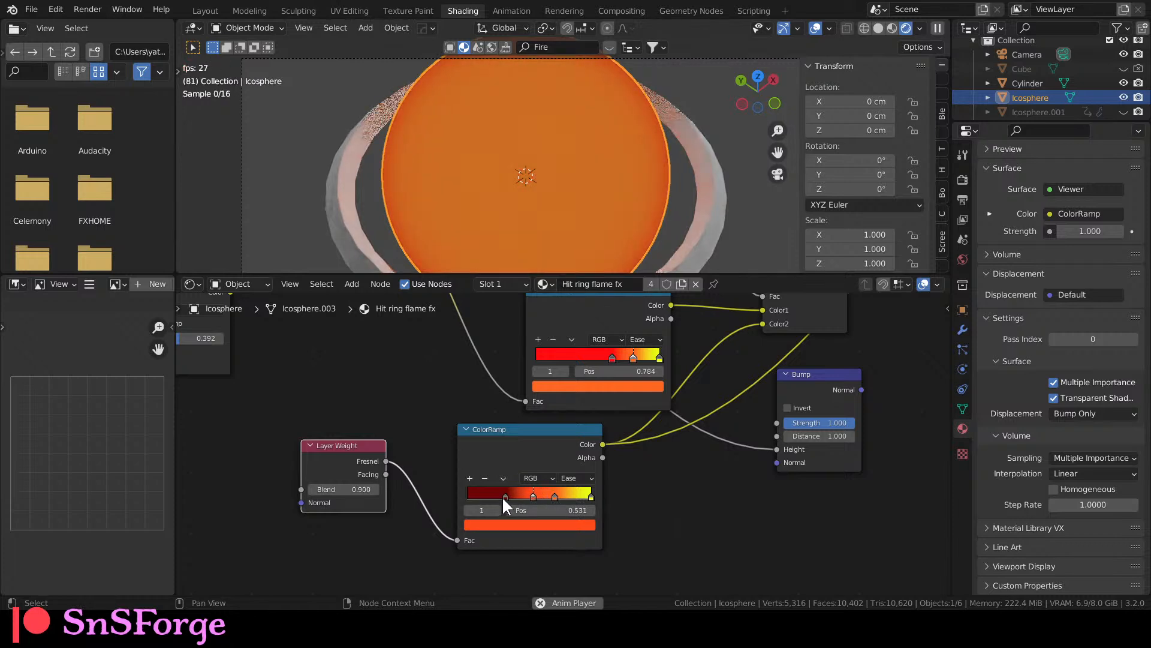
drag(510, 497, 510, 462)
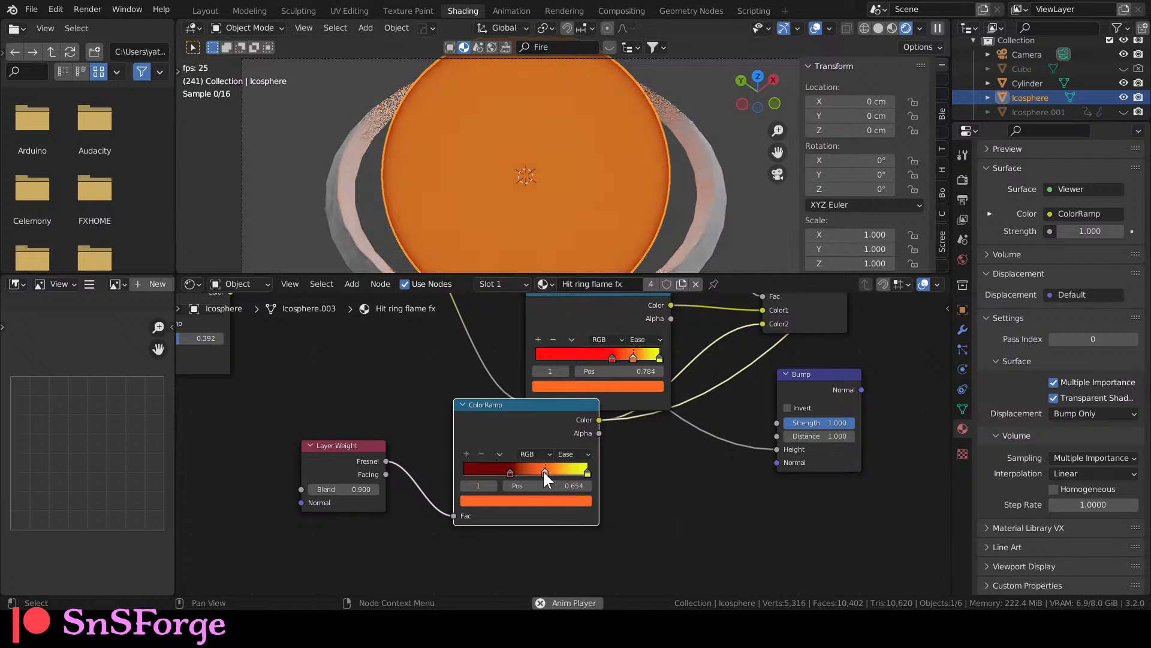
drag(552, 470, 559, 470)
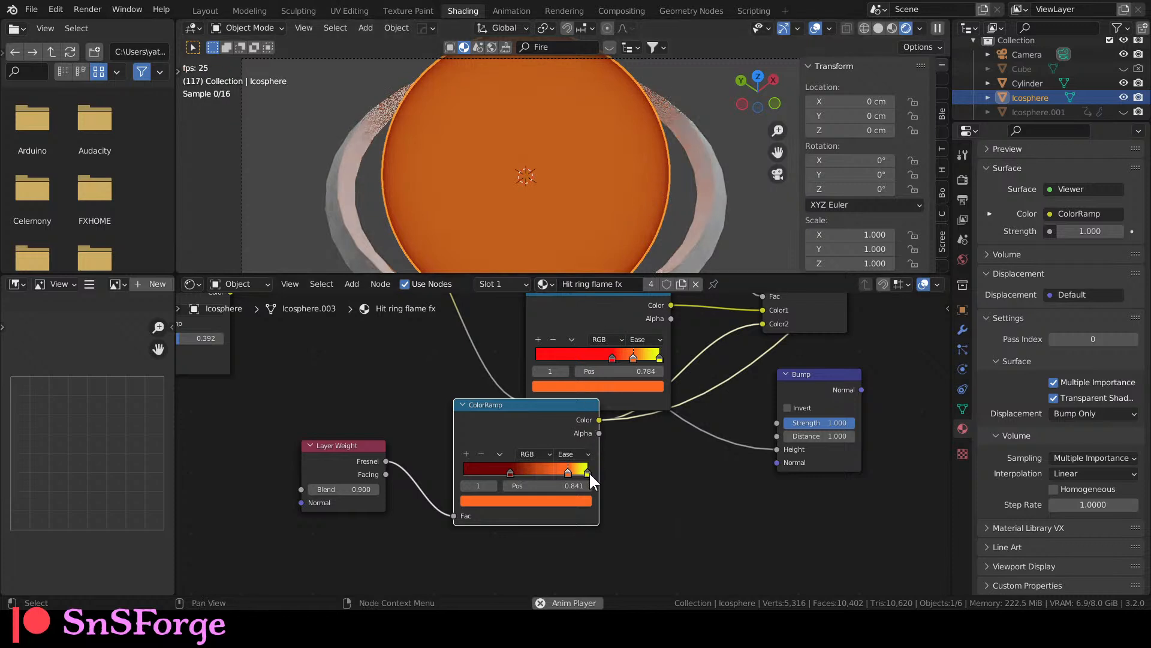
Reorder the lower ramp's stops to yellow, orange, then dark red at 0.667, and move the ramp together with its Layer Weight.
drag(587, 472, 546, 476)
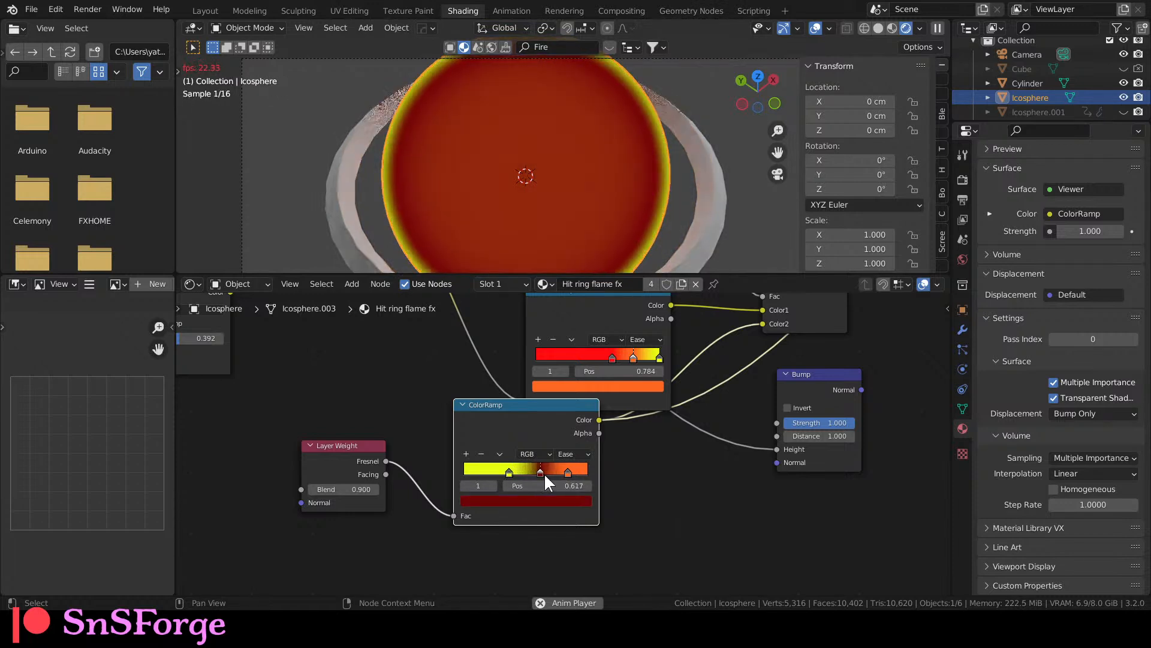
mouse_move(566, 472)
mouse_down()
mouse_move(527, 474)
mouse_move(550, 472)
mouse_up()
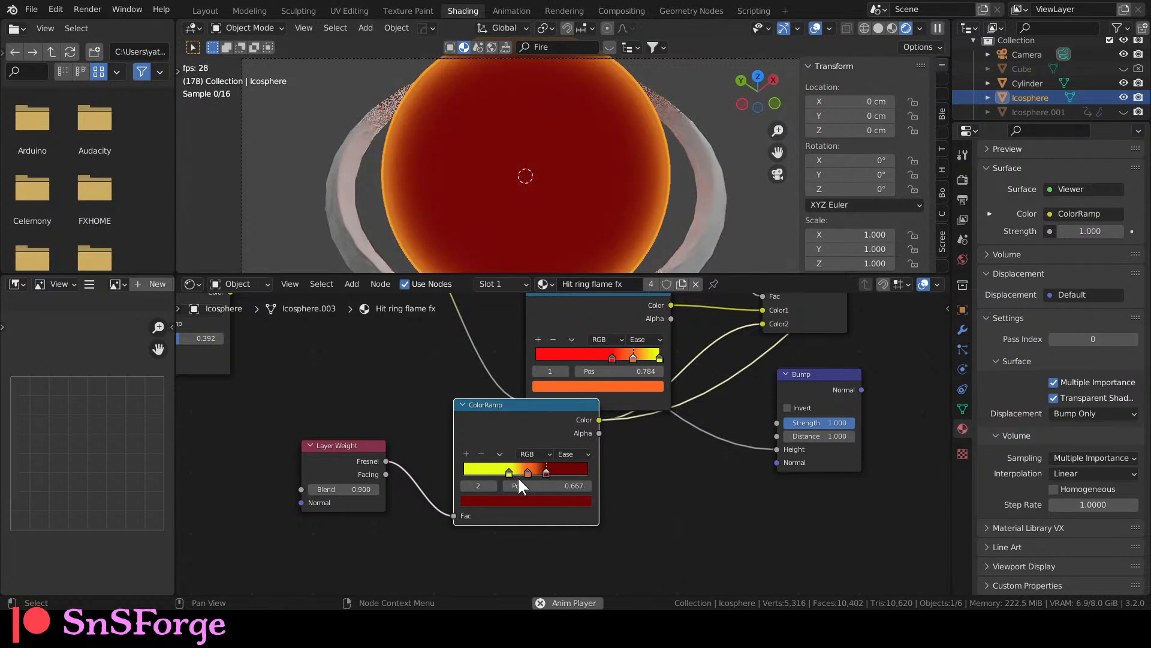
middle_drag(639, 494, 647, 523)
drag(344, 458, 495, 533)
drag(512, 474, 543, 503)
Route the Mix Shader back to the Material Output to show the full flame material on the sphere.
middle_drag(697, 501, 479, 592)
middle_drag(777, 406, 708, 520)
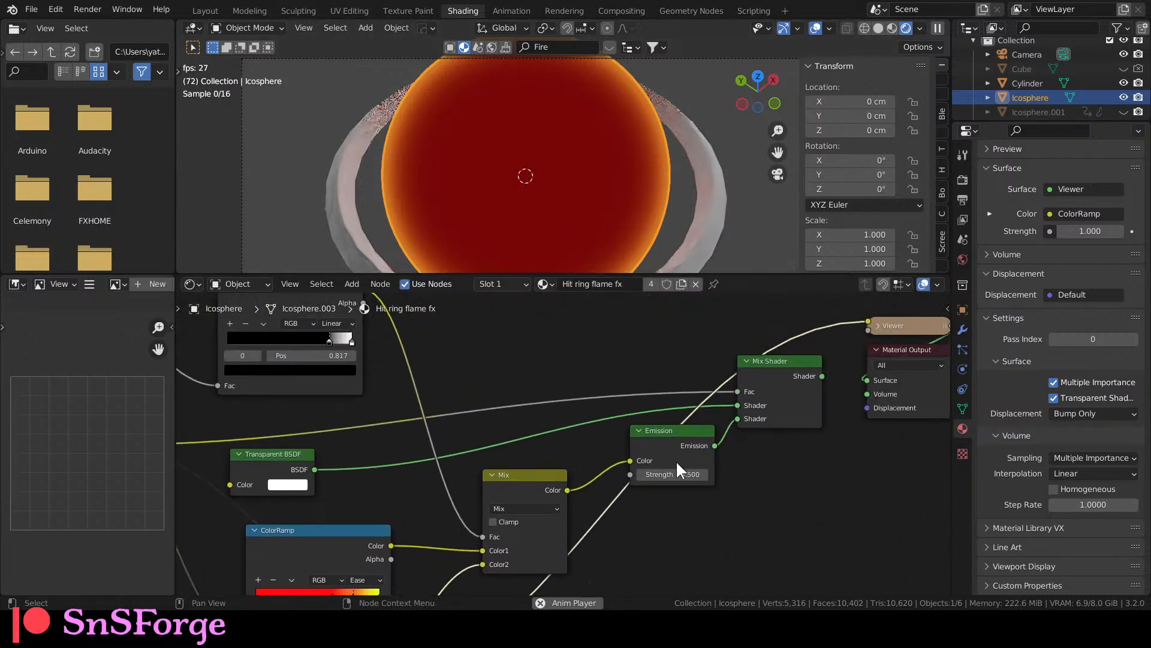
ctrl+shift+click(795, 367)
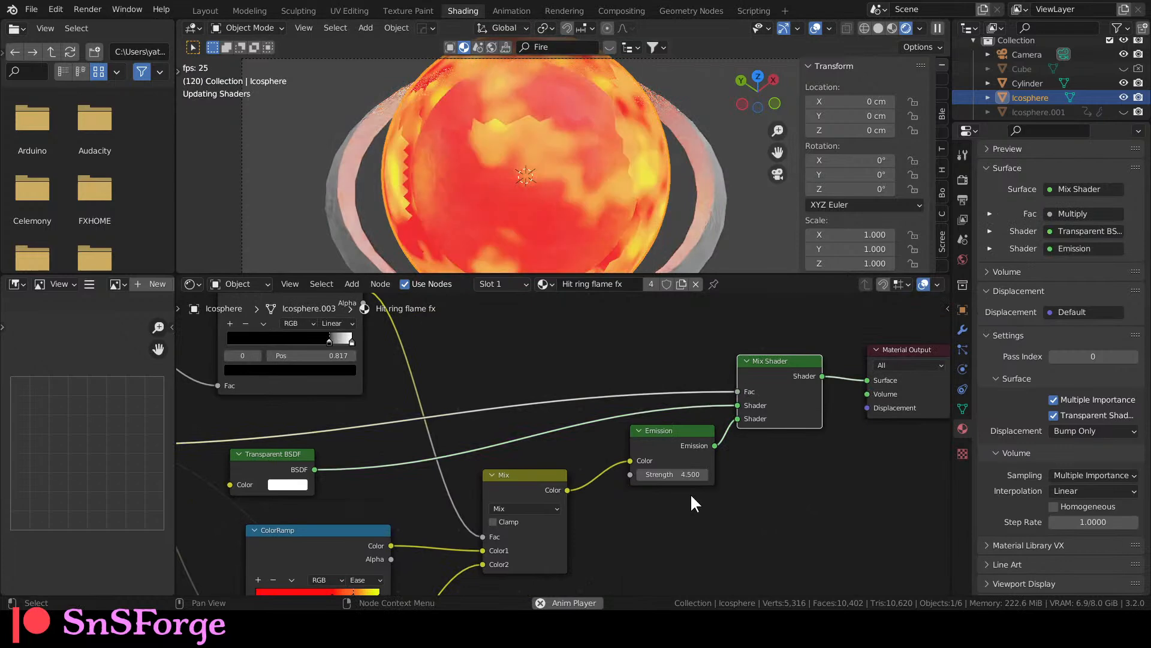
Disconnect the lower ColorRamp from the Mix node's Color2 and reconnect it to compare the rim's appearance.
middle_drag(615, 420, 652, 377)
middle_drag(486, 550, 649, 429)
drag(681, 401, 677, 427)
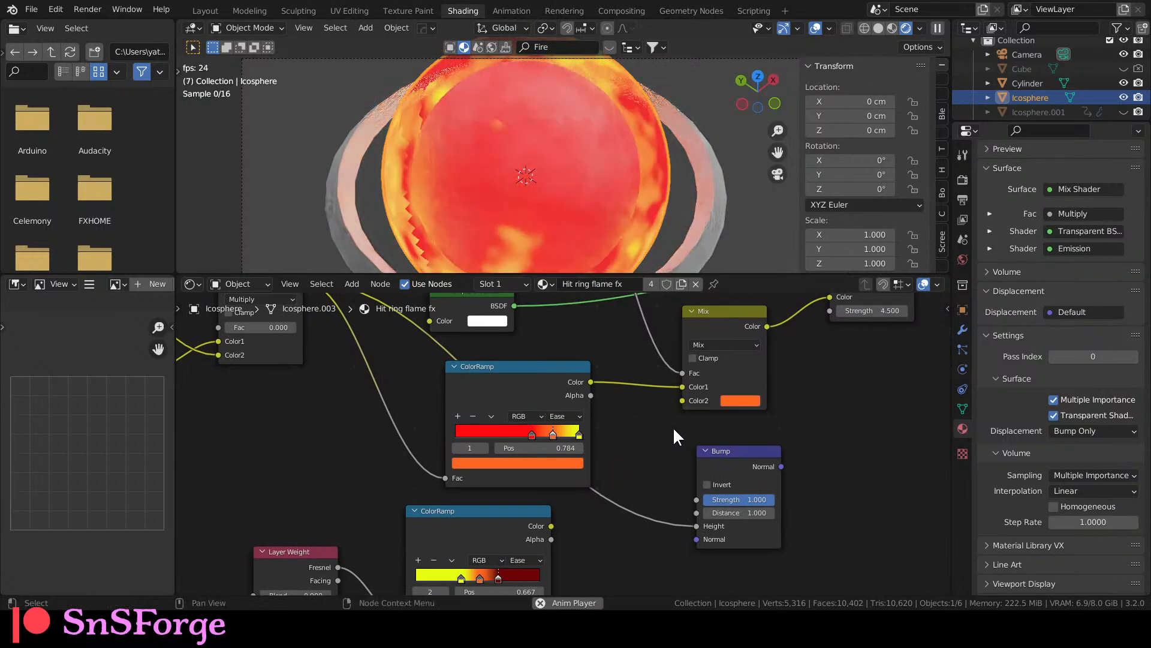
drag(551, 526, 679, 400)
scroll(641, 432, down, 2)
middle_drag(635, 441, 584, 459)
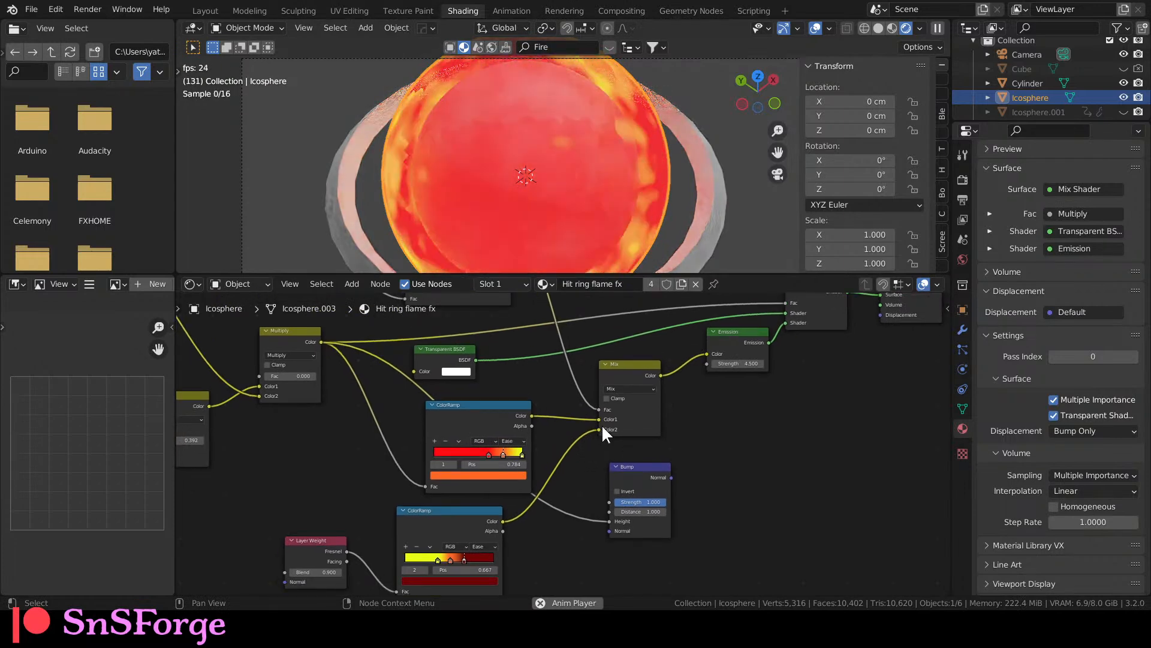
Detach the rim mask from the Mix node's Fac, keeping the lower ColorRamp's Color connected to Color2.
drag(599, 427, 592, 445)
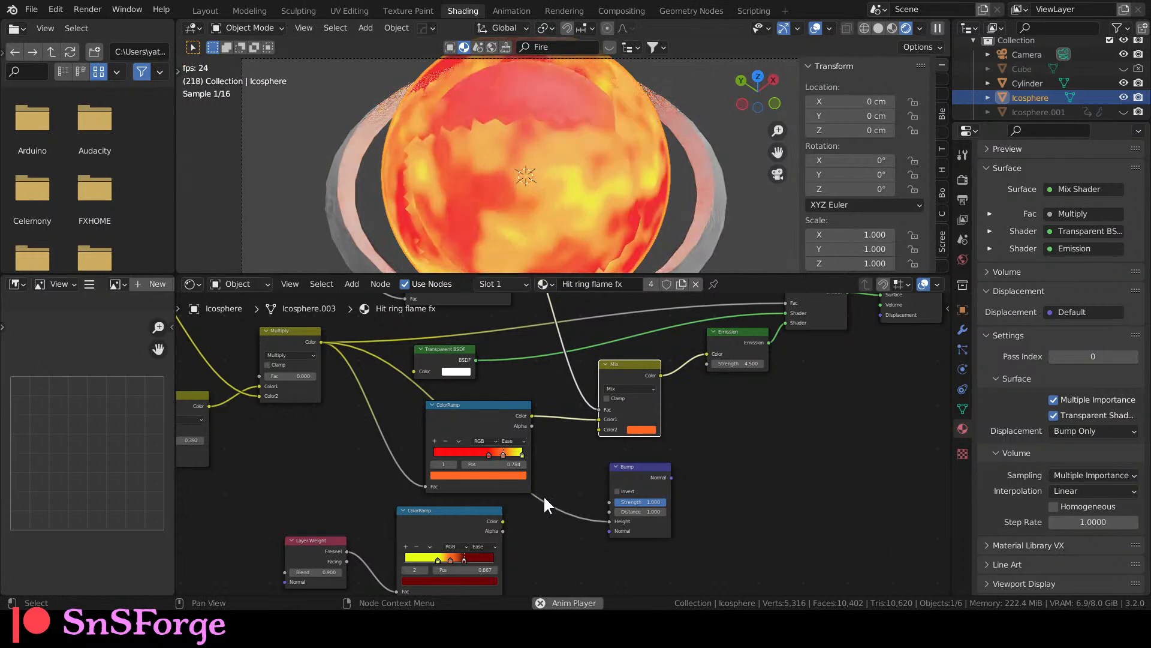
click(596, 407)
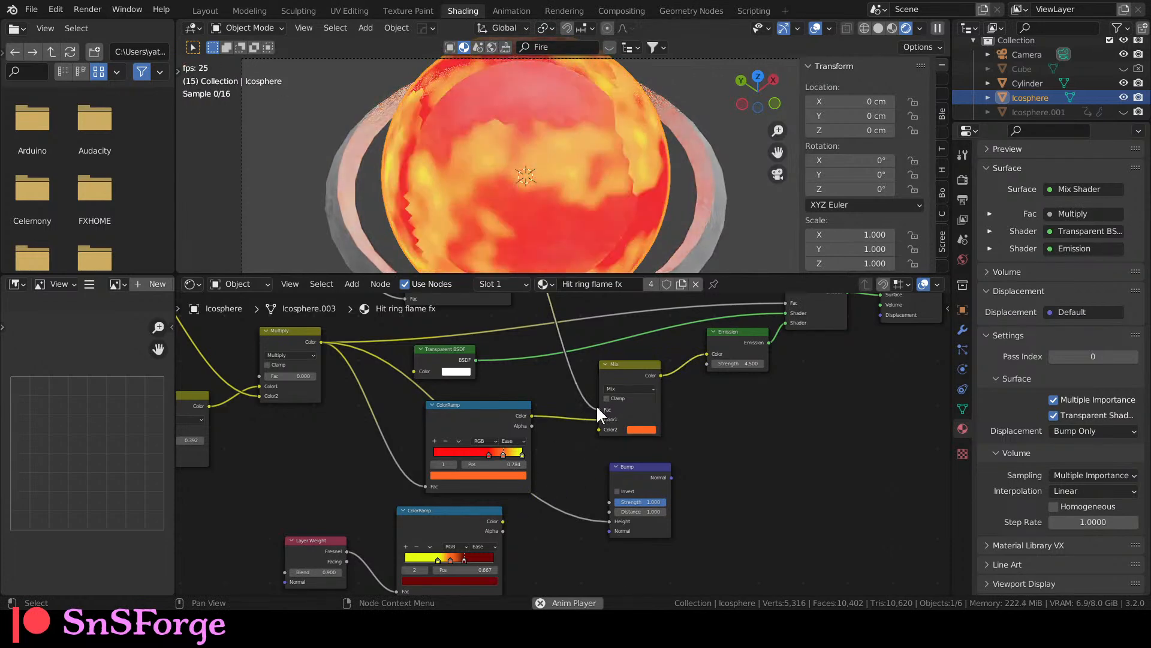
drag(596, 405, 578, 396)
drag(503, 521, 601, 427)
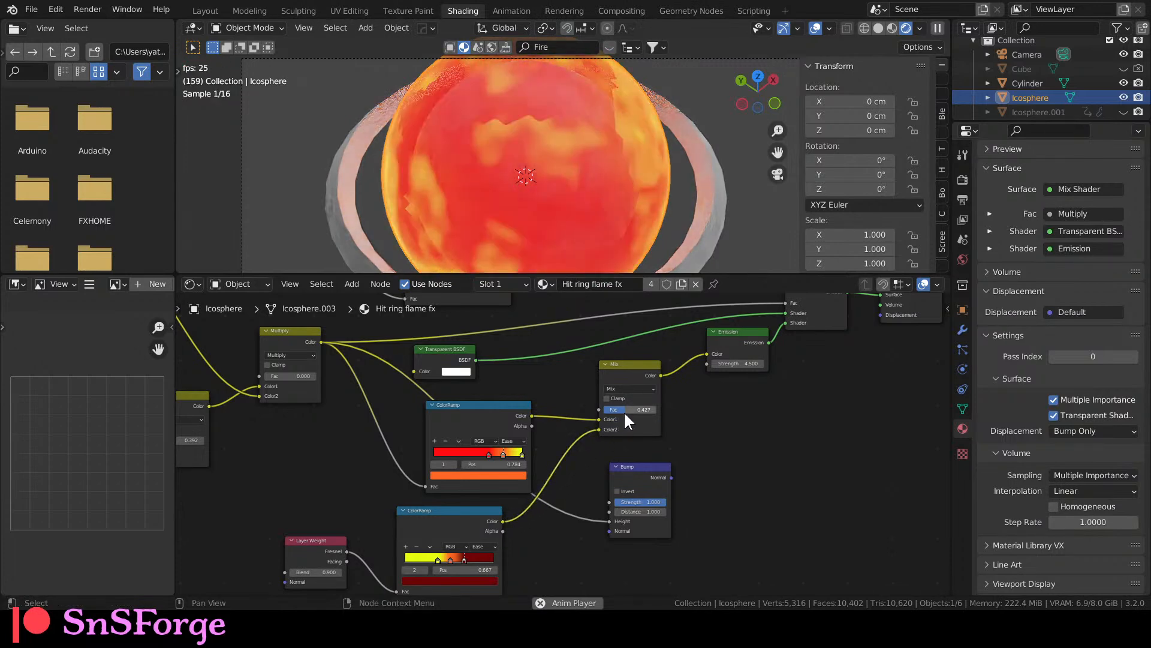
Try the Multiply blend mode on the color Mix node and switch it back to Mix.
scroll(629, 402, up, 2)
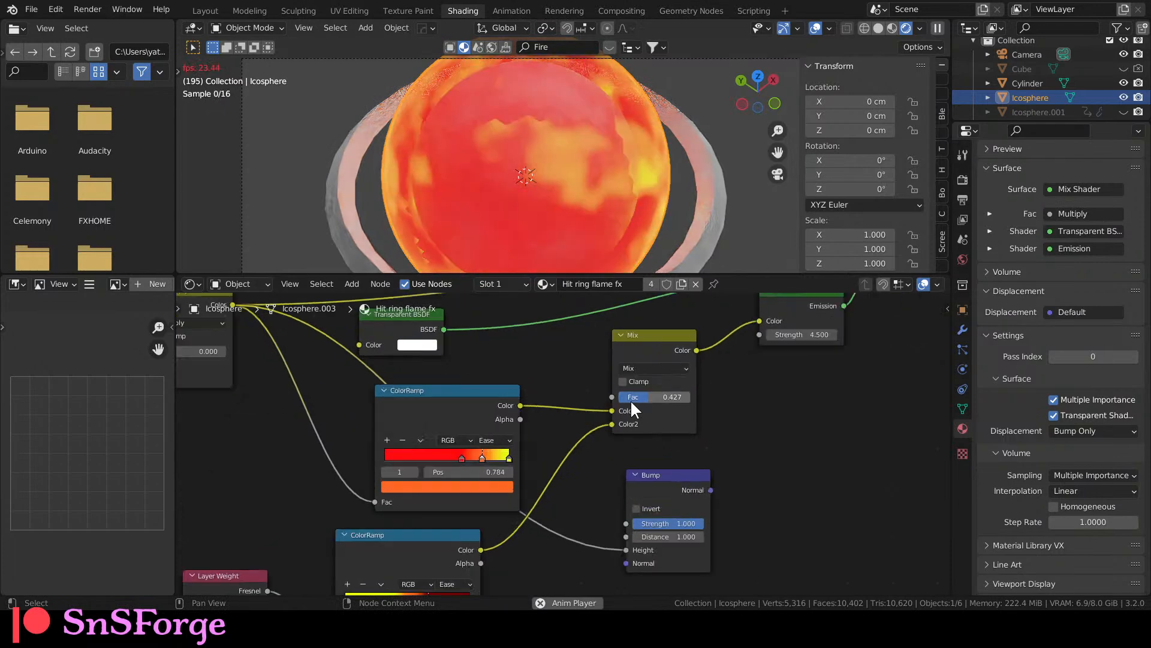
click(649, 365)
click(653, 322)
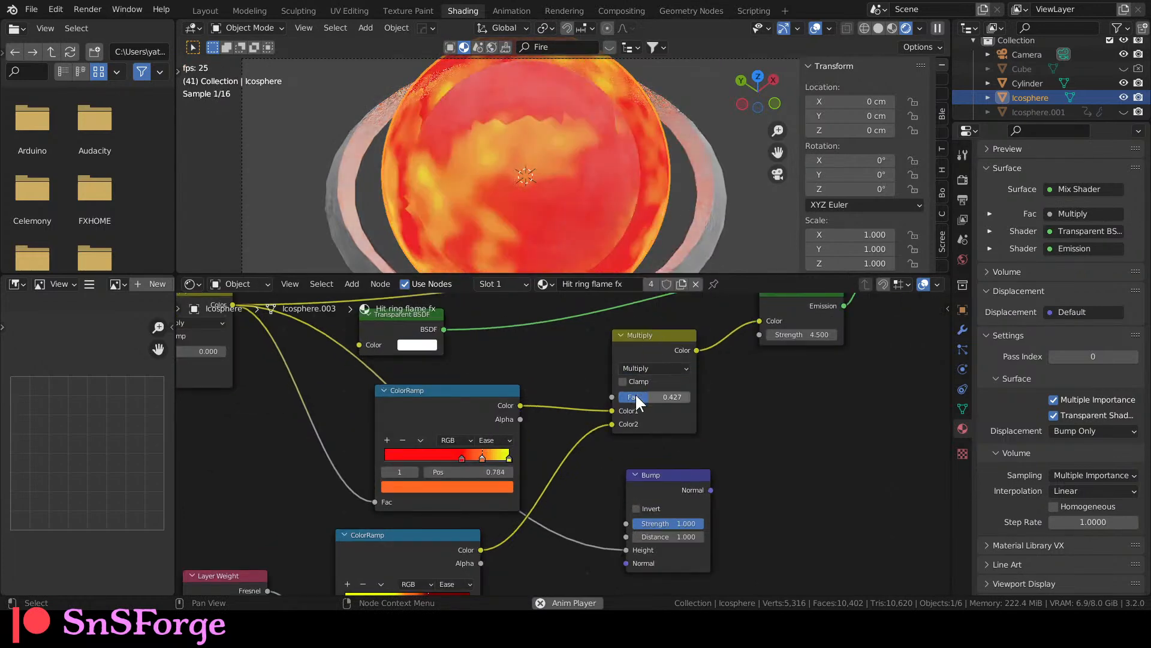
click(645, 367)
click(642, 361)
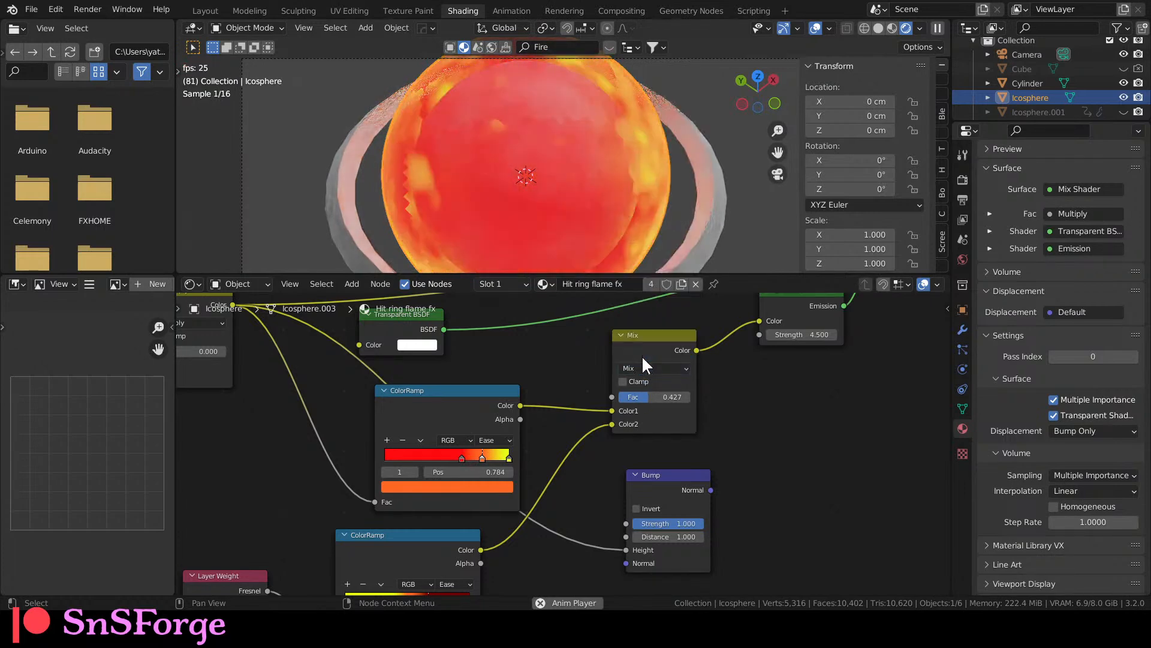
Raise the color Mix node's Fac to 0.888 while checking the sphere at different distances.
drag(642, 393, 674, 396)
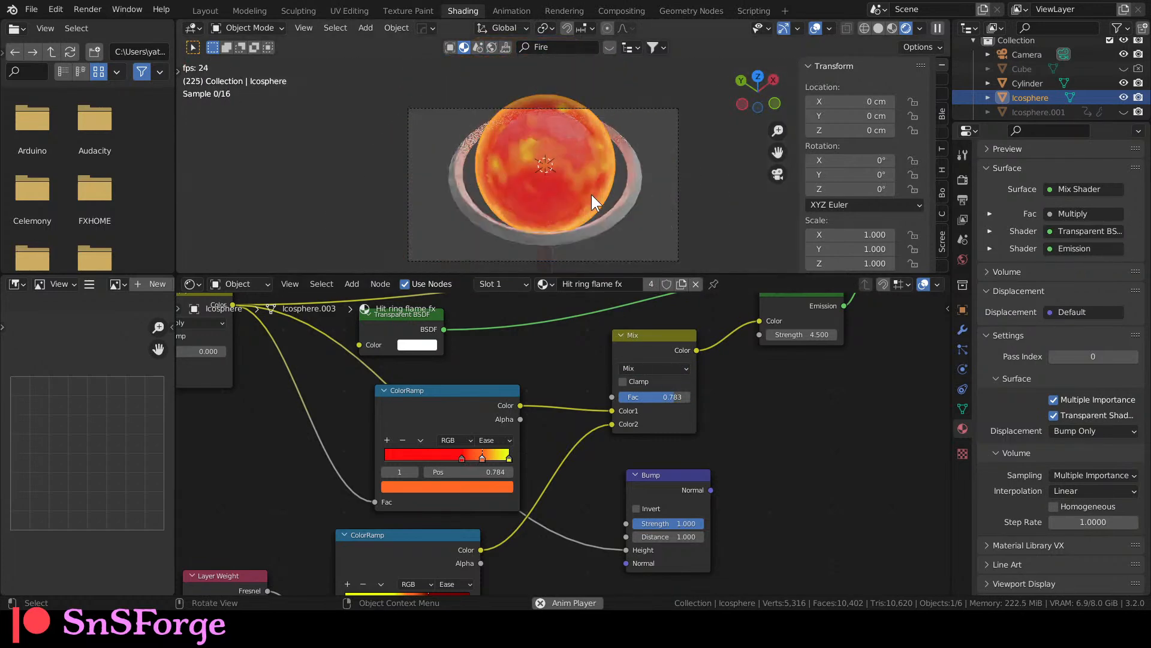
mouse_move(574, 505)
middle_down()
mouse_move(604, 440)
mouse_move(584, 516)
middle_up()
scroll(652, 436, up, 2)
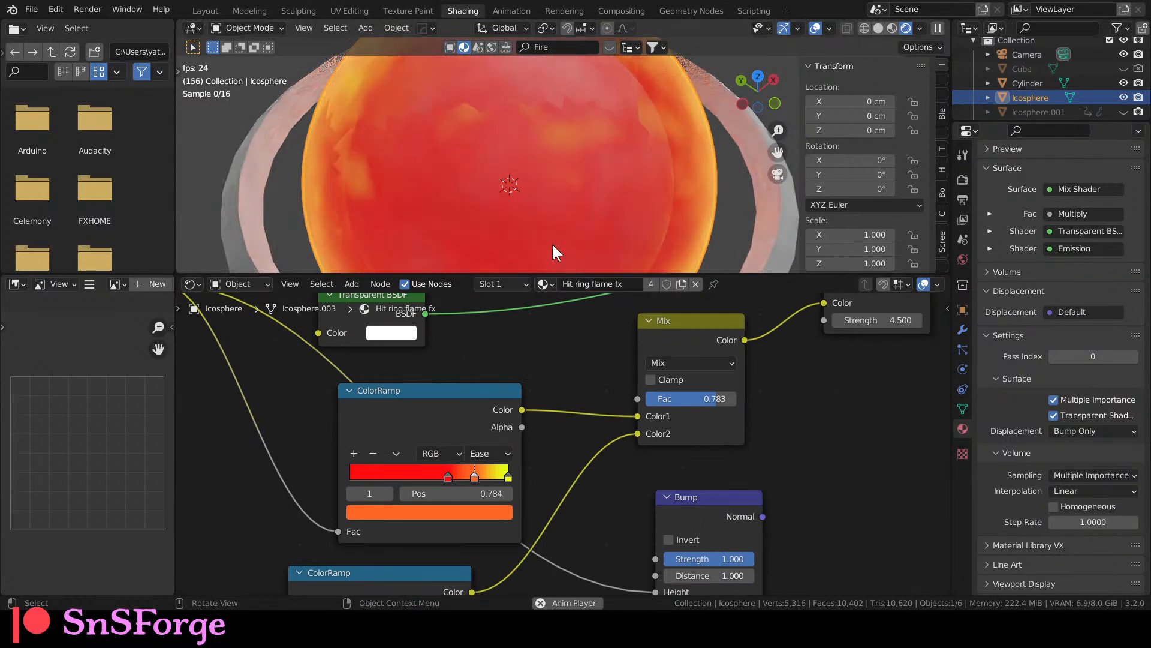
drag(692, 404, 727, 399)
scroll(530, 158, down, 5)
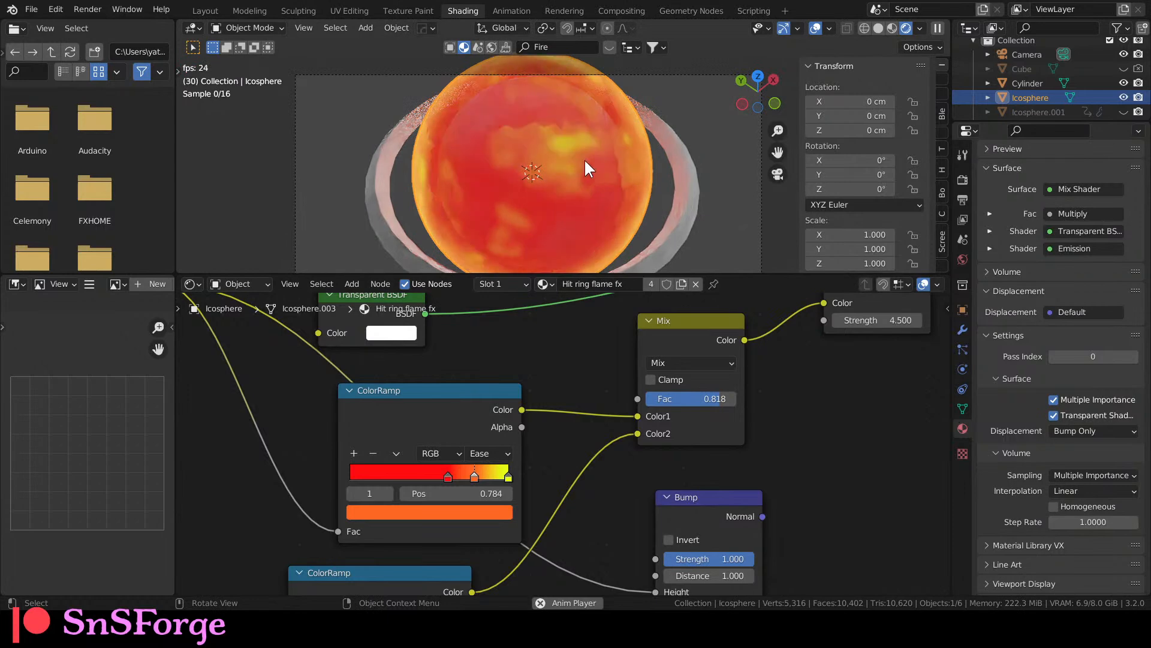
scroll(535, 178, up, 2)
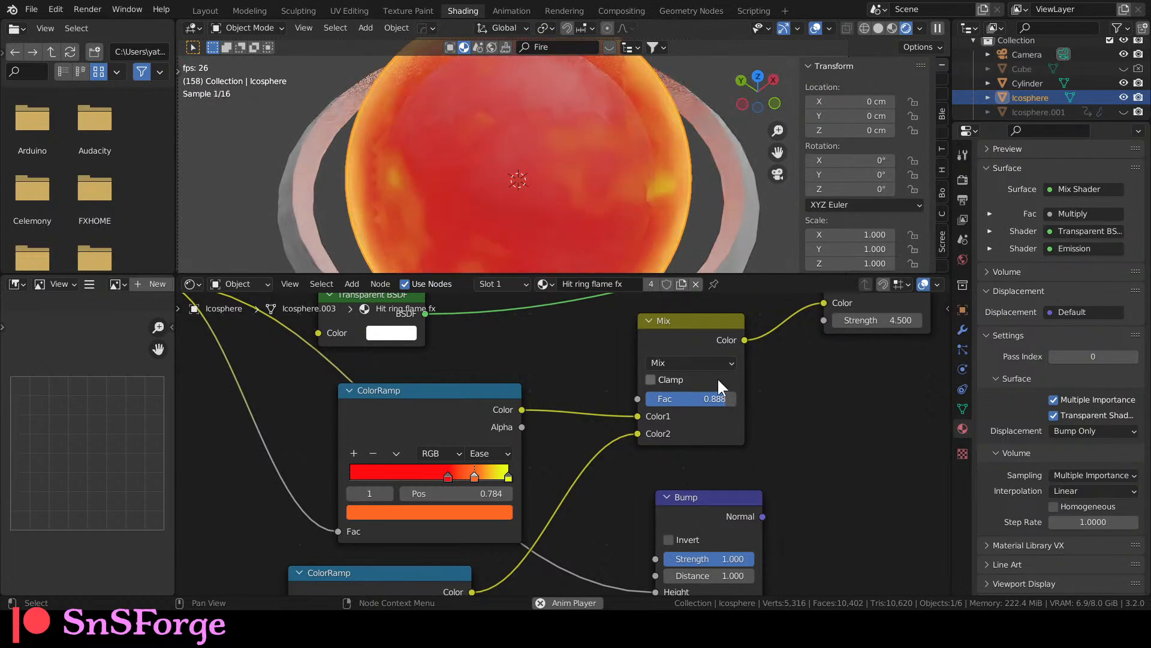
Examine the blended flame sphere near and far, and check it in the Layout workspace before returning to Shading.
scroll(618, 232, down, 2)
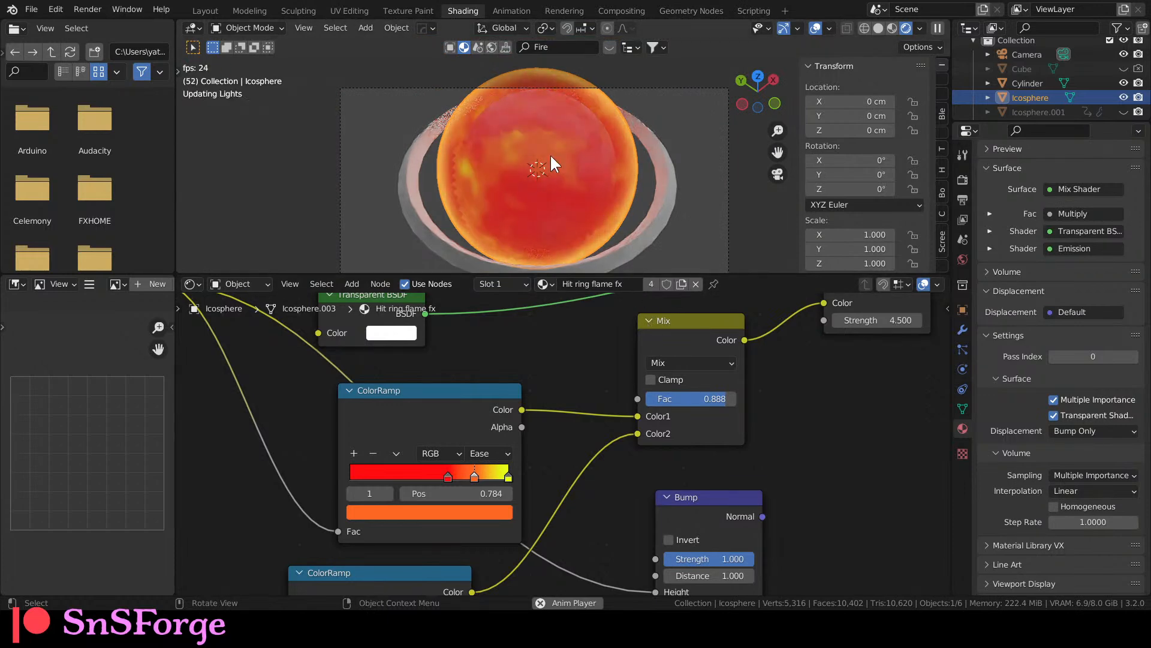
scroll(532, 195, up, 4)
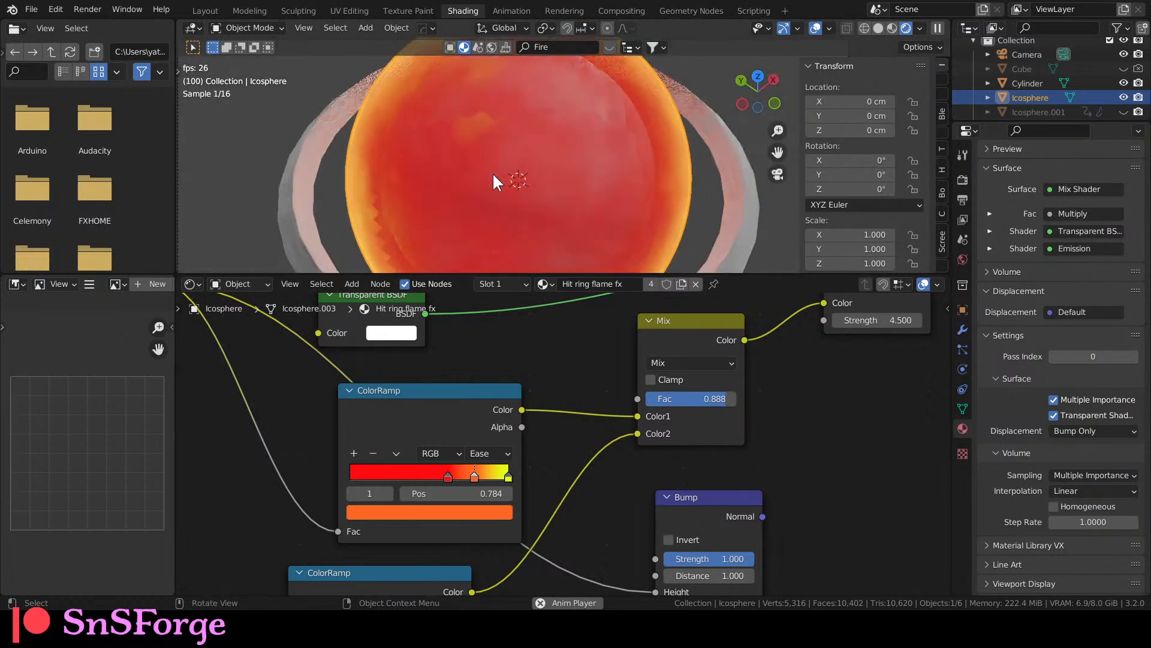
scroll(506, 178, down, 2)
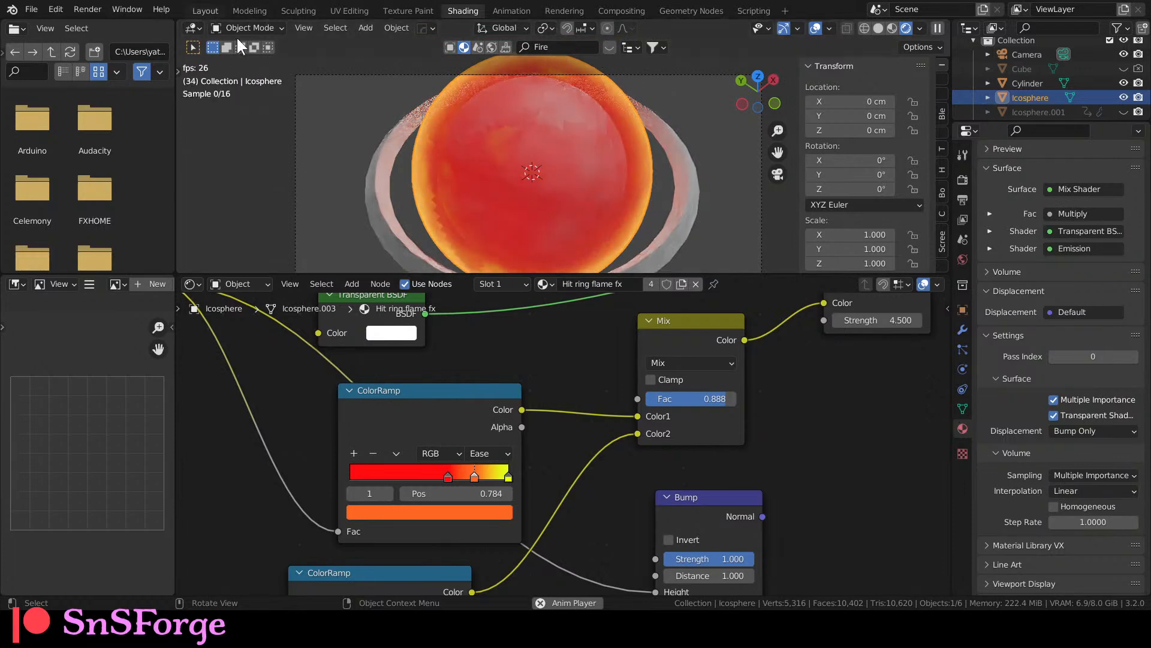
key(ctrl+Page_Up)
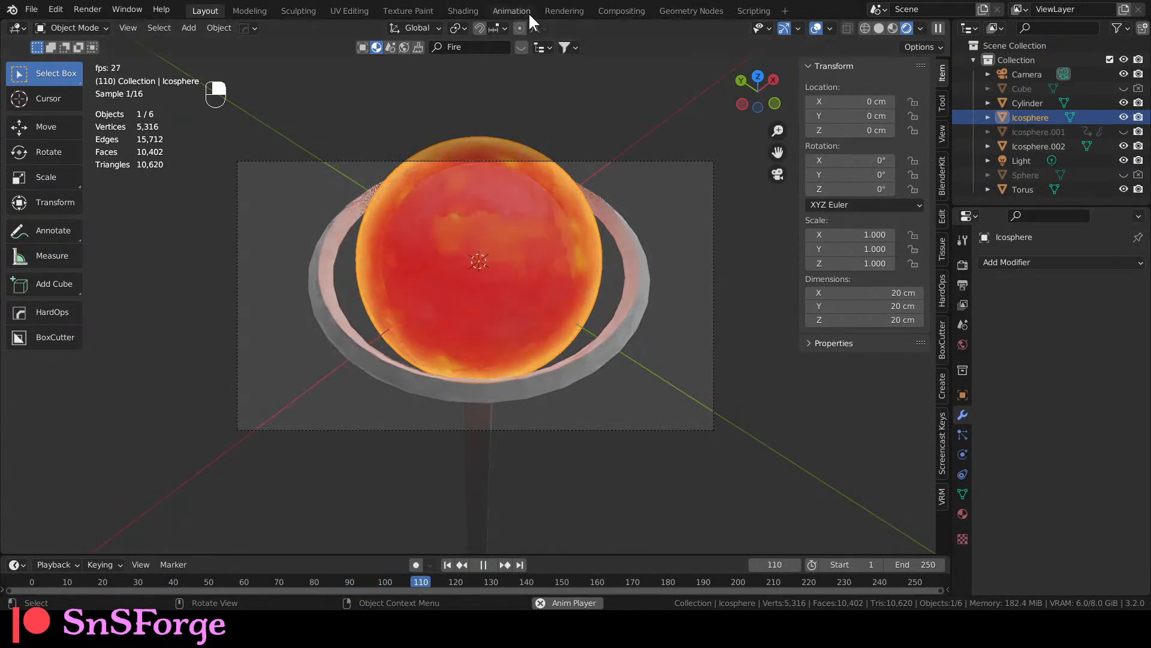
key(ctrl+Page_Down)
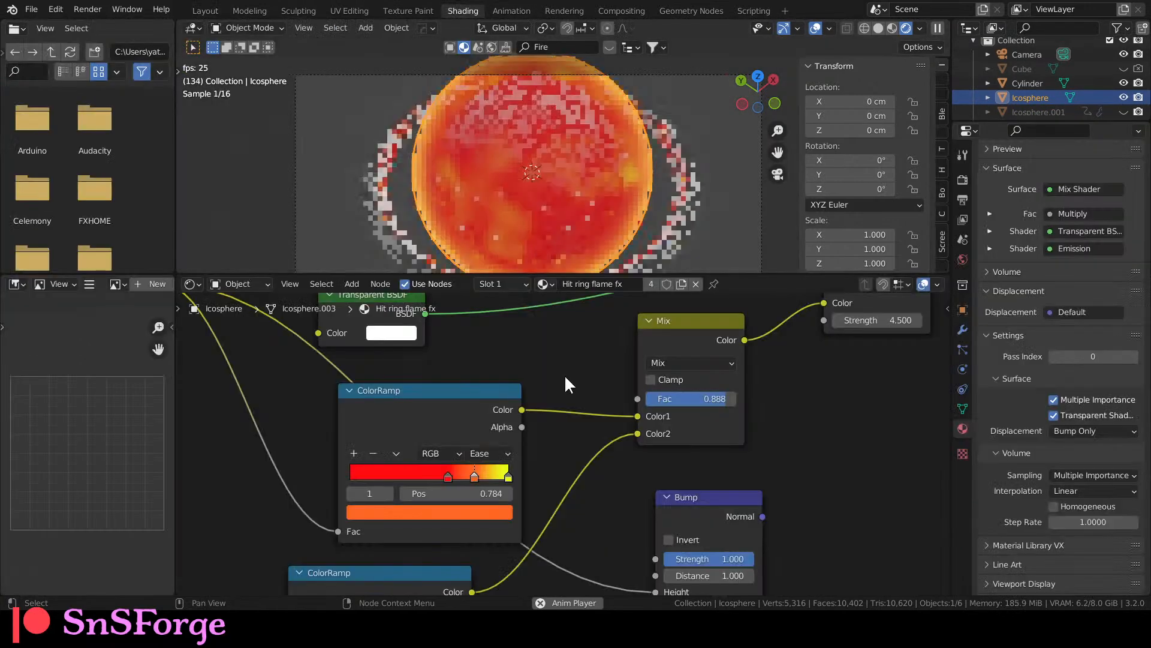
Move the orange stop of the upper red-to-yellow ColorRamp to 0.891.
scroll(586, 514, up, 2)
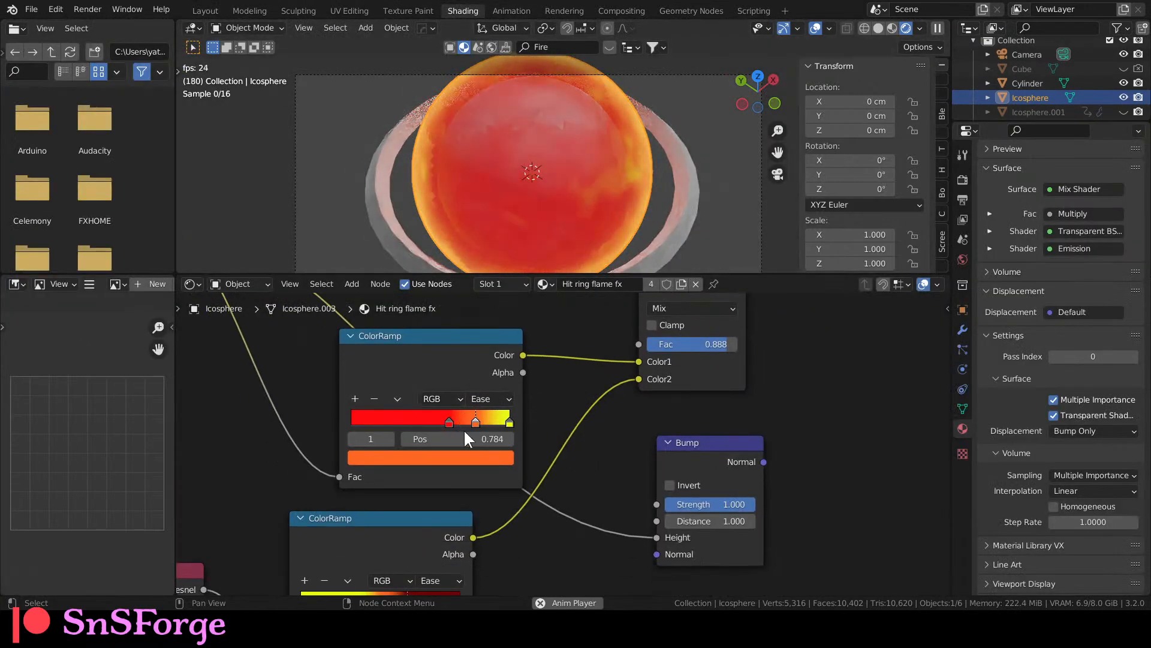
drag(470, 420, 488, 422)
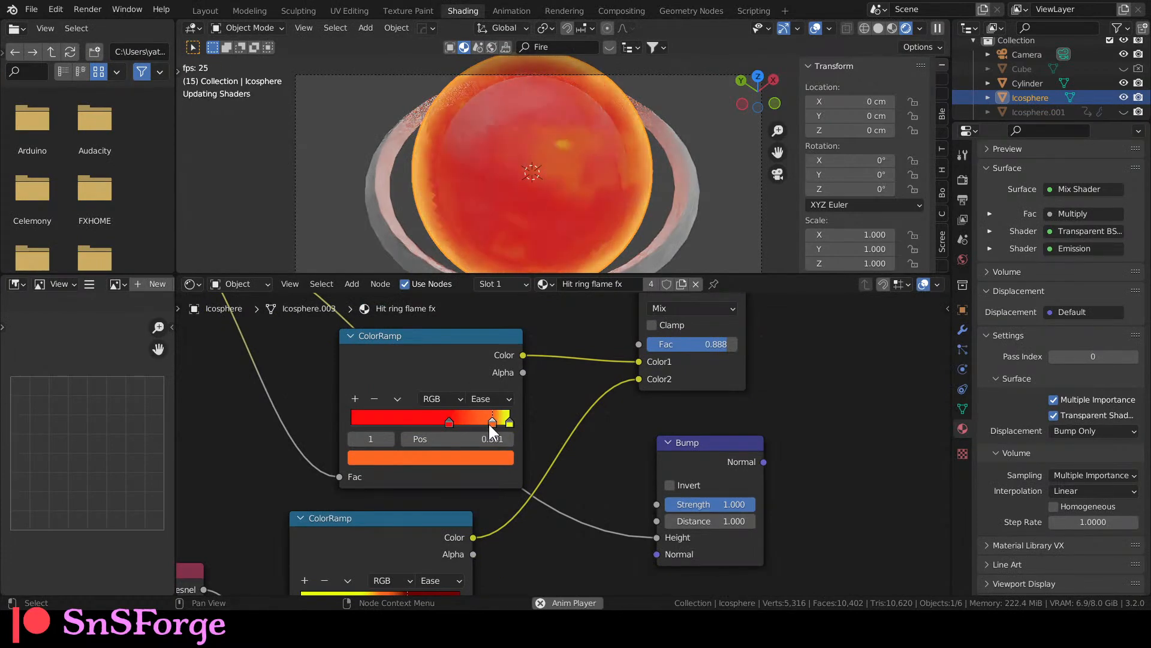
click(509, 421)
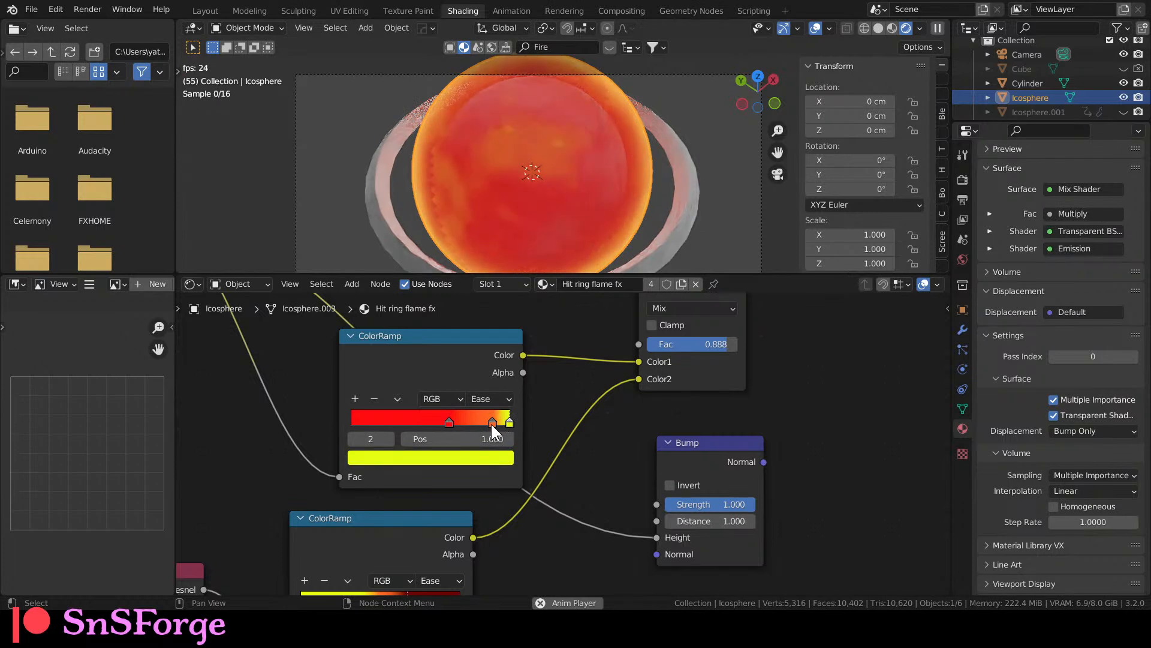
middle_drag(599, 495, 590, 406)
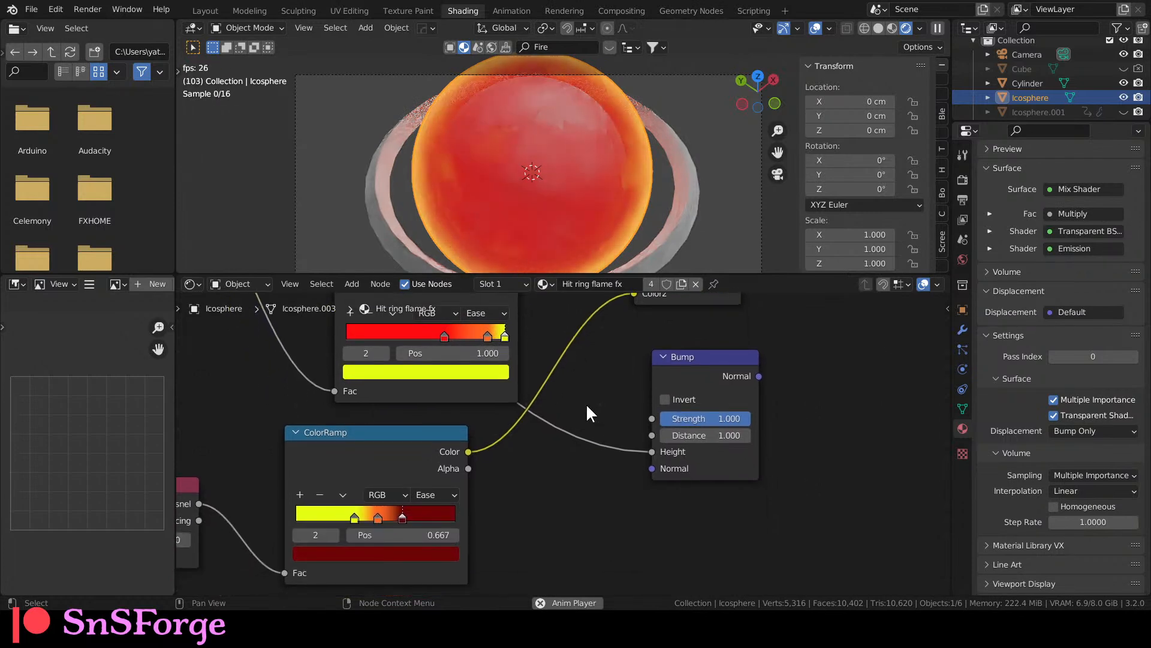
scroll(589, 411, down, 2)
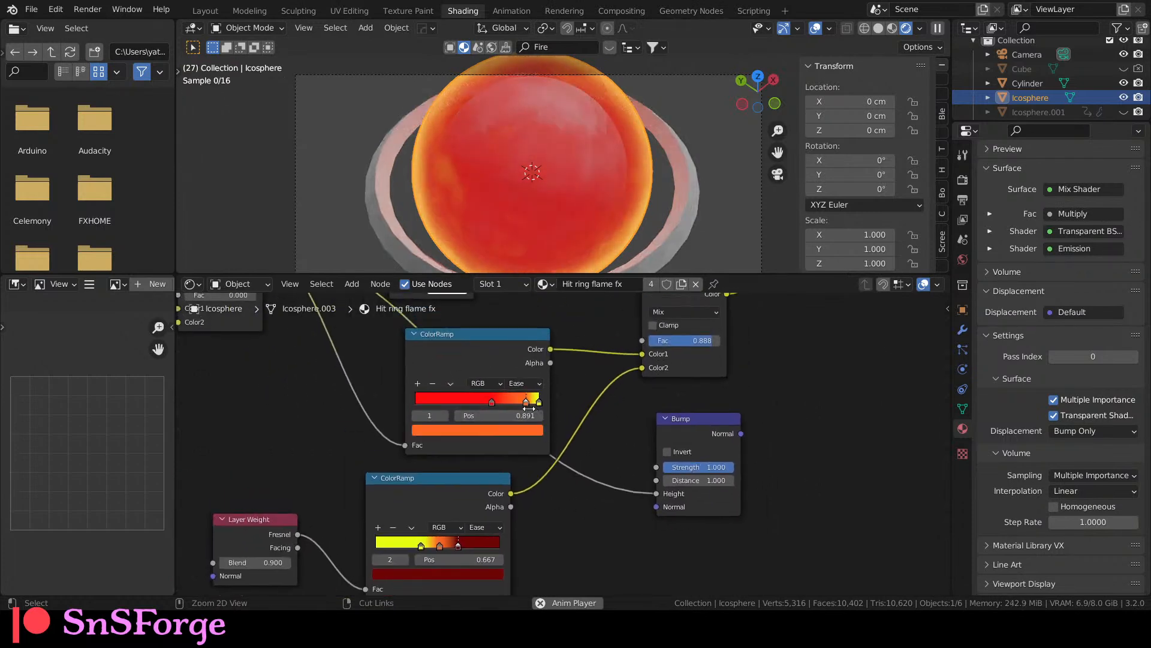
Try moving the lower ColorRamp's yellow stop to 0.263, with its orange and dark-red stops shifted closer to it.
middle_drag(549, 539, 569, 474)
scroll(575, 452, up, 5)
scroll(502, 444, up, 3)
middle_drag(639, 468, 714, 467)
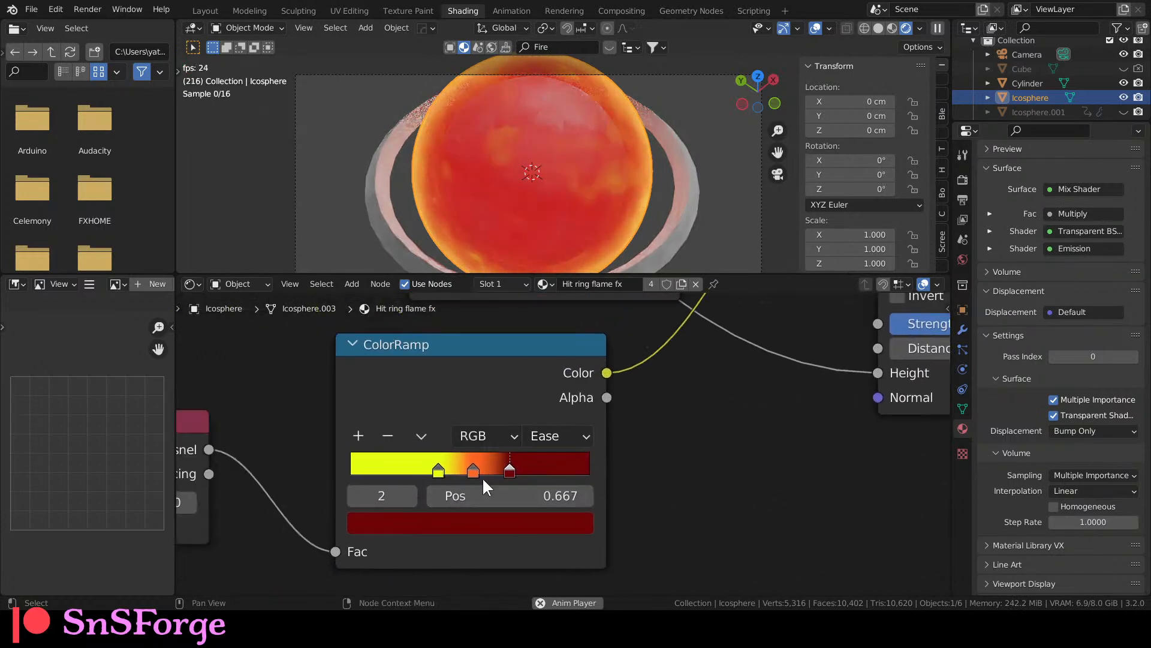
drag(471, 470, 439, 473)
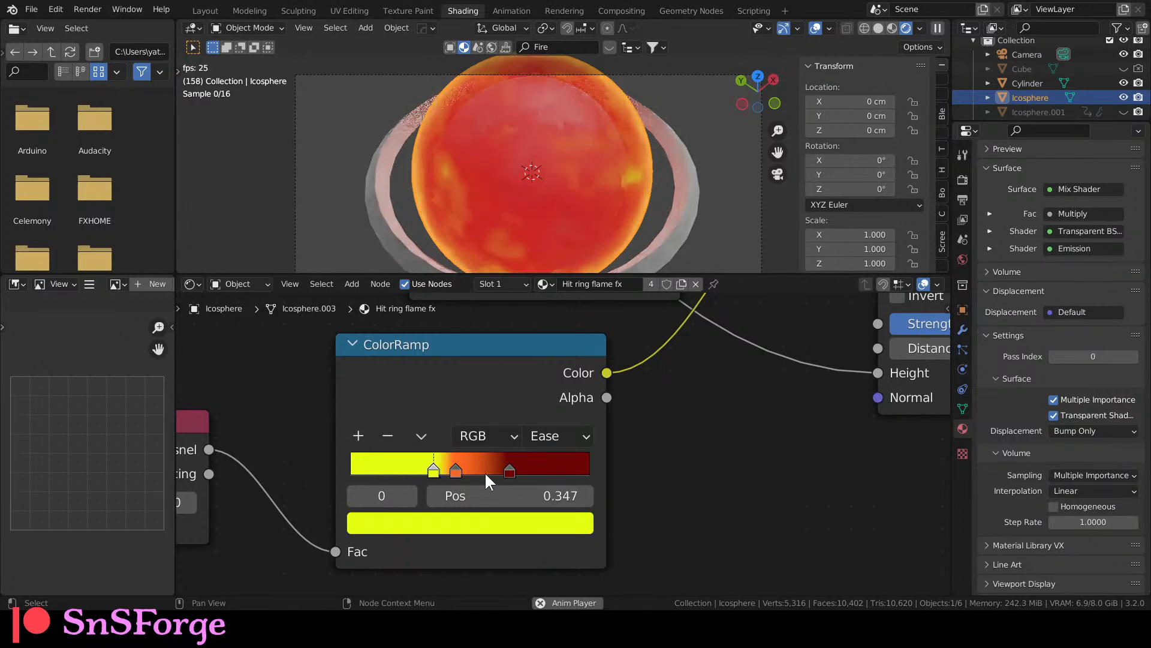
drag(509, 471, 412, 474)
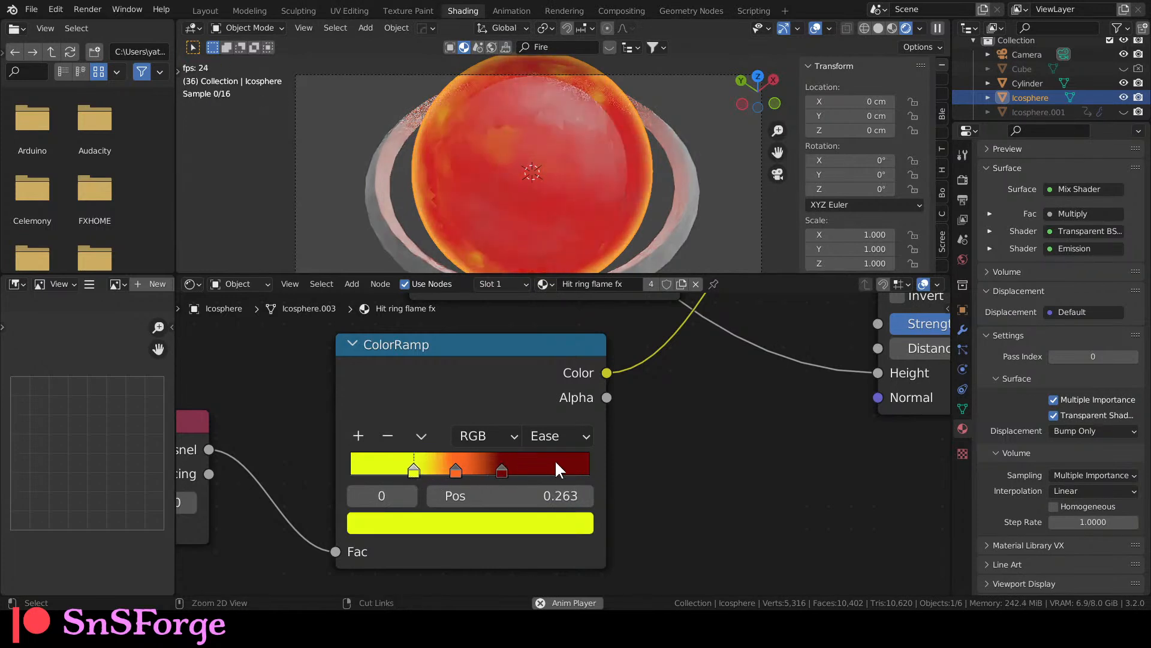
Undo the lower ColorRamp's stop moves and the last move of the upper ColorRamp's orange stop.
key(ctrl+z)
key(ctrl+z)
key(ctrl+z)
key(ctrl+z)
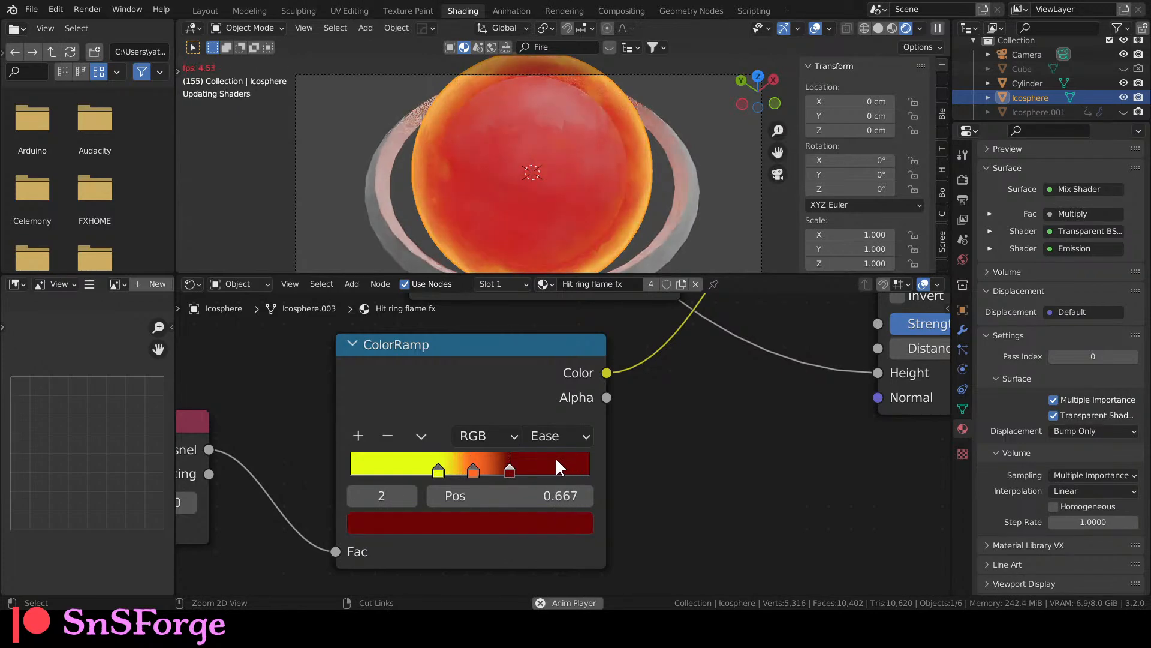
Duplicate the Fresnel-driven ColorRamp and place the copy directly below the original.
scroll(615, 451, down, 2)
scroll(606, 474, down, 2)
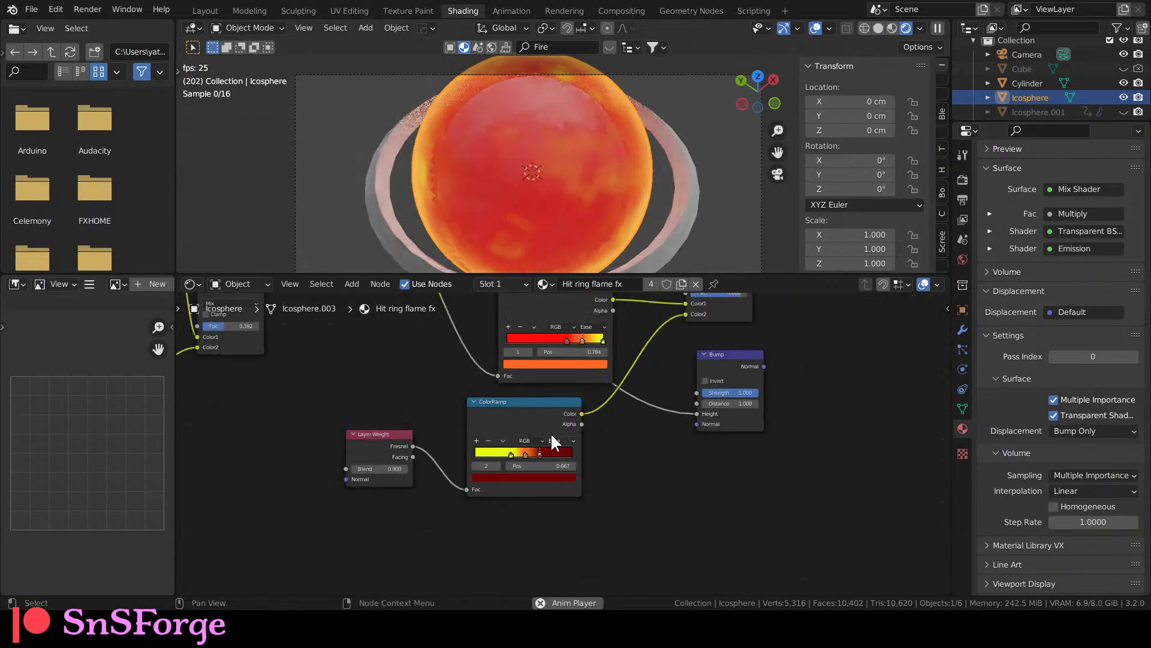
click(534, 412)
key(shift+d)
click(532, 524)
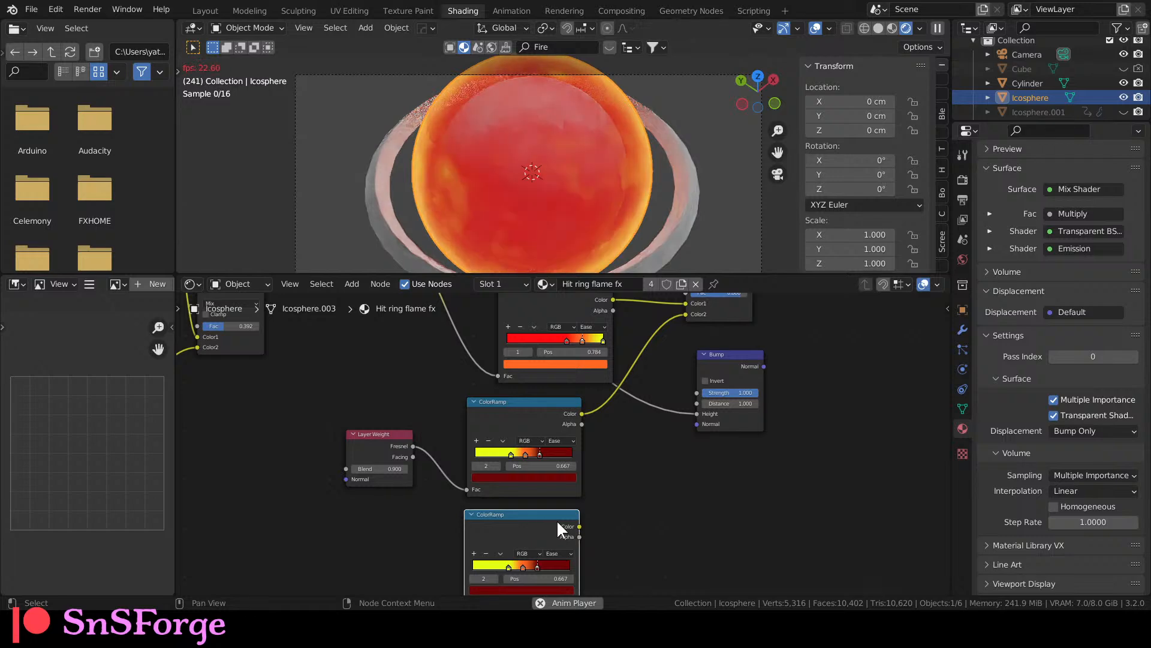
Preview the Fresnel ColorRamp alone while moving its orange stop to 0.425, and return the output to the Mix Shader.
ctrl+shift+click(545, 481)
scroll(541, 442, up, 5)
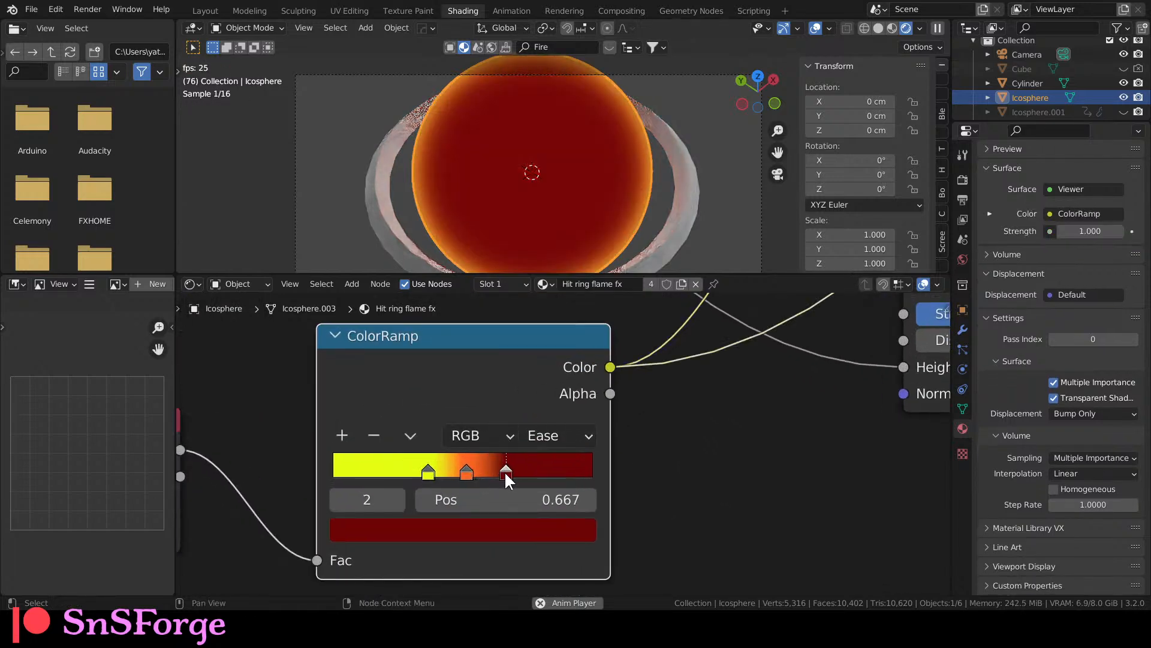
drag(466, 470, 442, 470)
scroll(566, 483, down, 7)
middle_drag(700, 416, 448, 581)
middle_drag(700, 440, 580, 569)
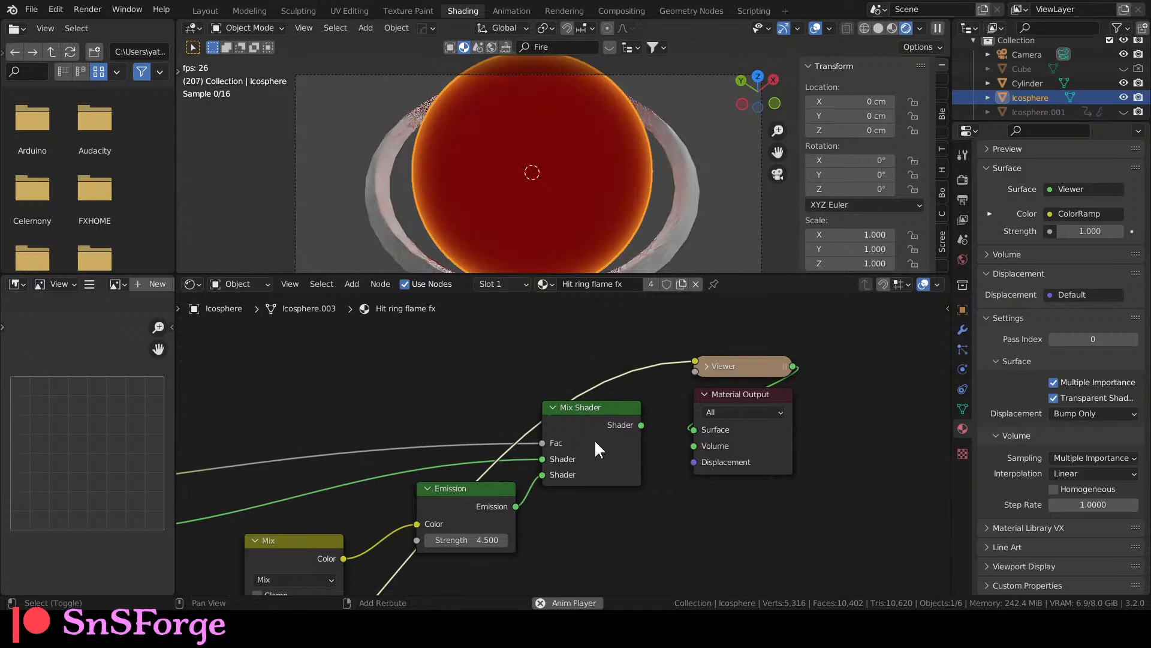
ctrl+shift+click(579, 437)
Move the orange stop of the Fresnel ColorRamp to 0.383, close to its yellow stop.
middle_drag(550, 528, 792, 328)
middle_drag(675, 424, 812, 331)
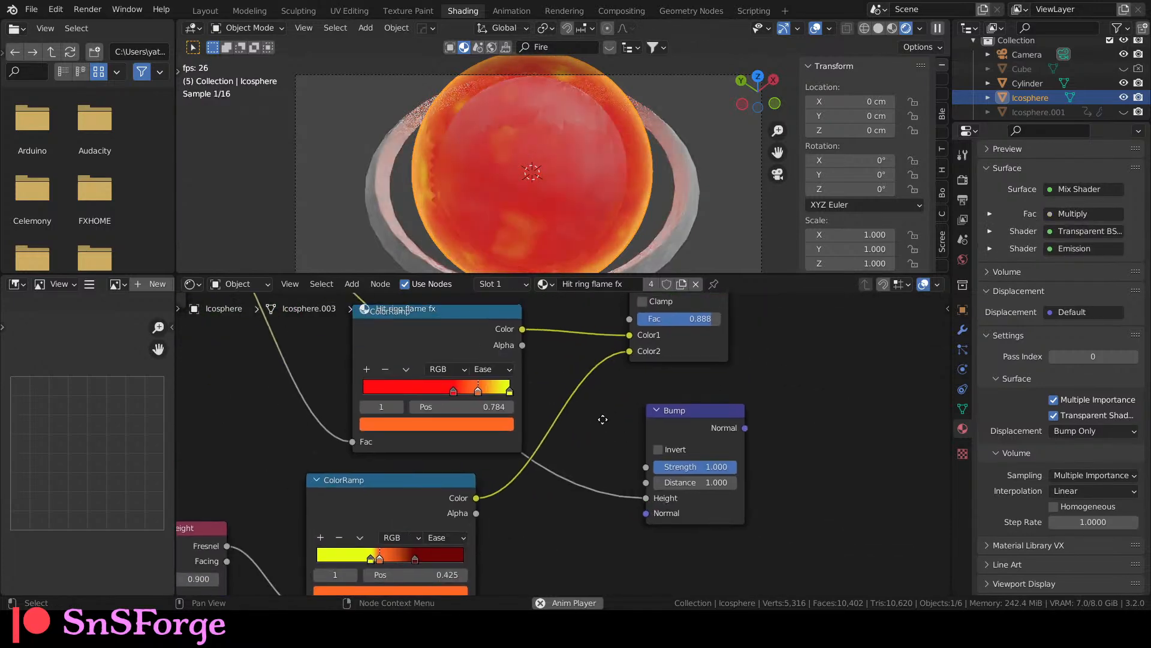
middle_drag(591, 415, 640, 432)
middle_drag(539, 533, 594, 431)
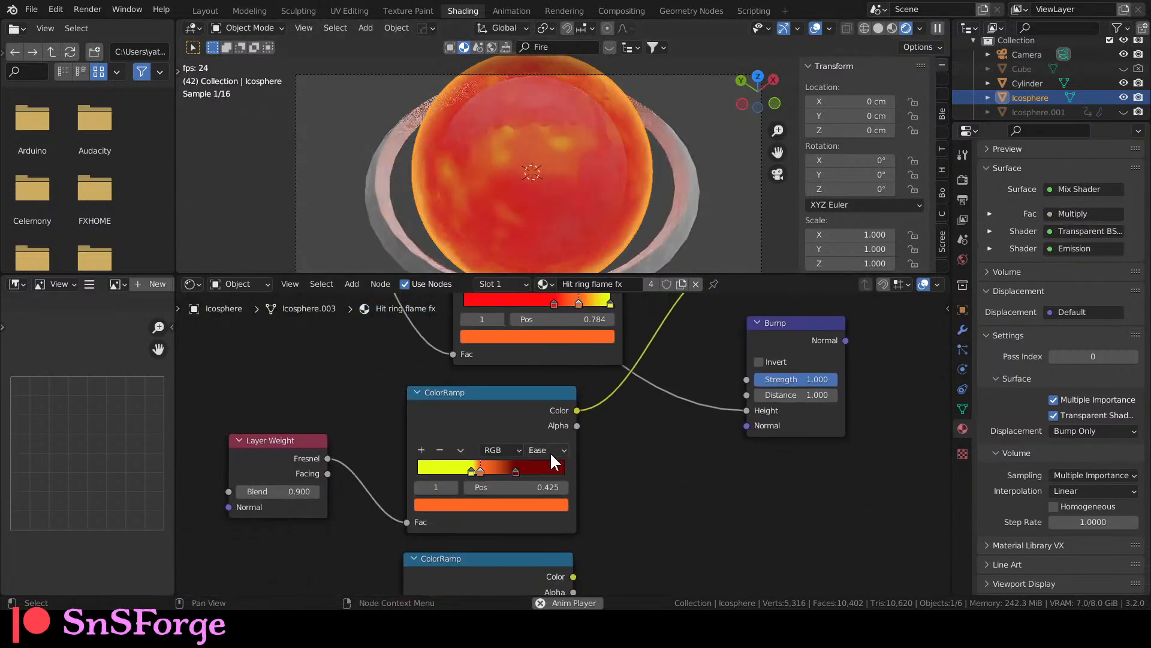
scroll(558, 454, up, 4)
middle_drag(644, 490, 718, 465)
scroll(522, 458, up, 2)
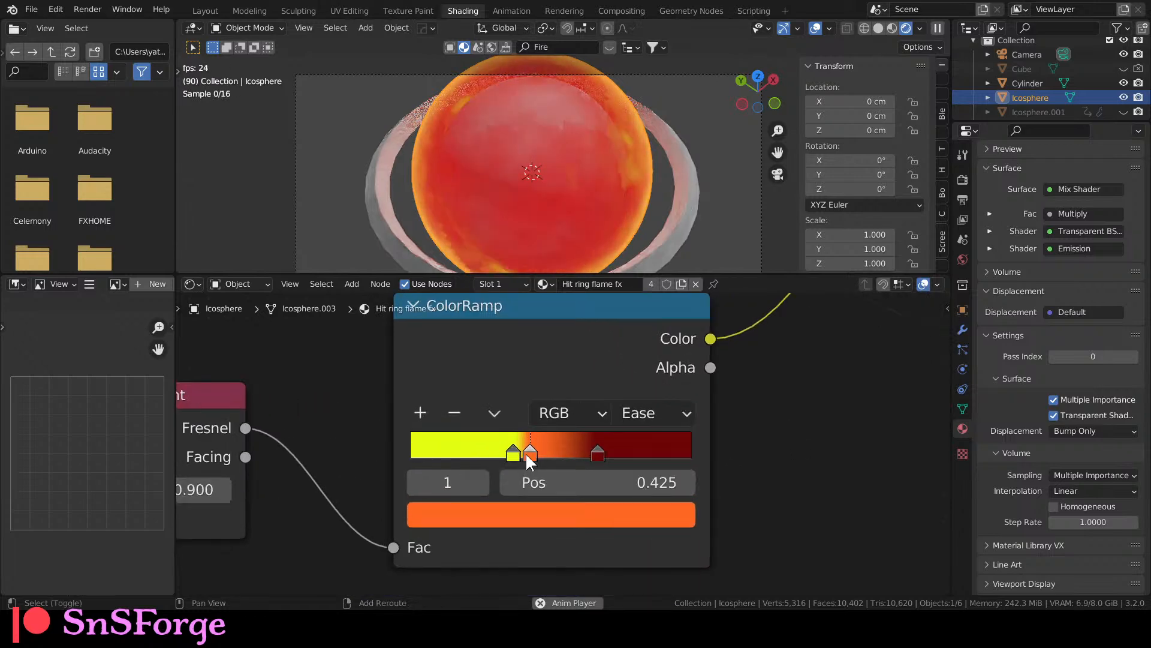
drag(526, 454, 515, 453)
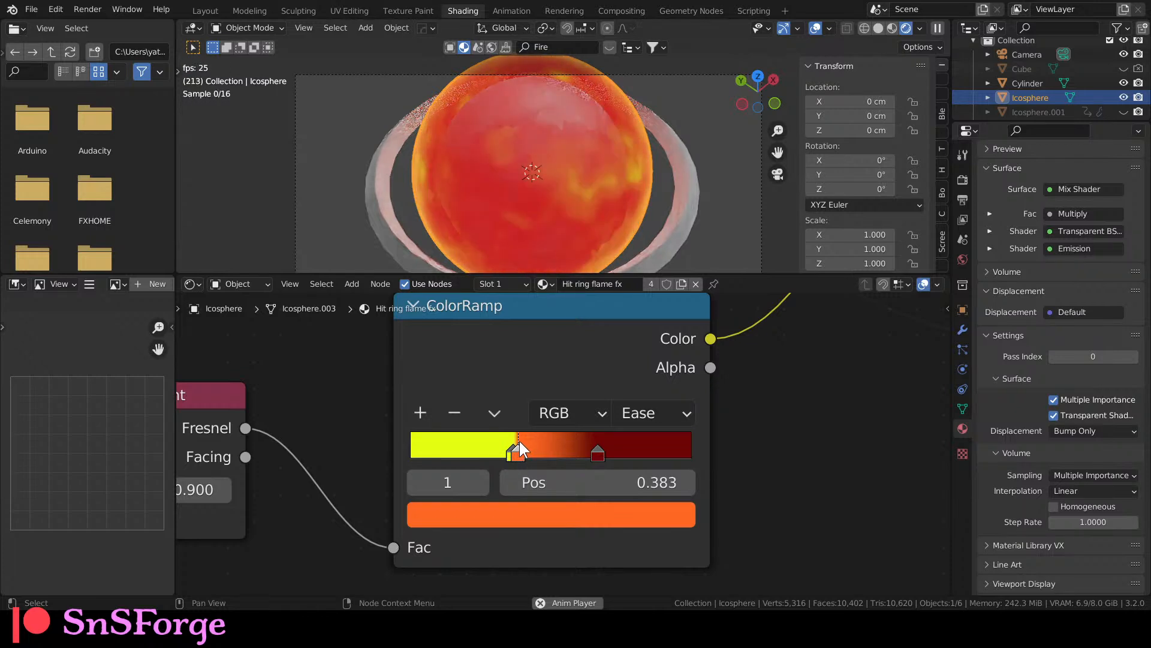
Shift the Fresnel ColorRamp's yellow stop close to the start of the gradient and its orange stop to 0.189.
scroll(515, 453, up, 1)
drag(492, 455, 405, 462)
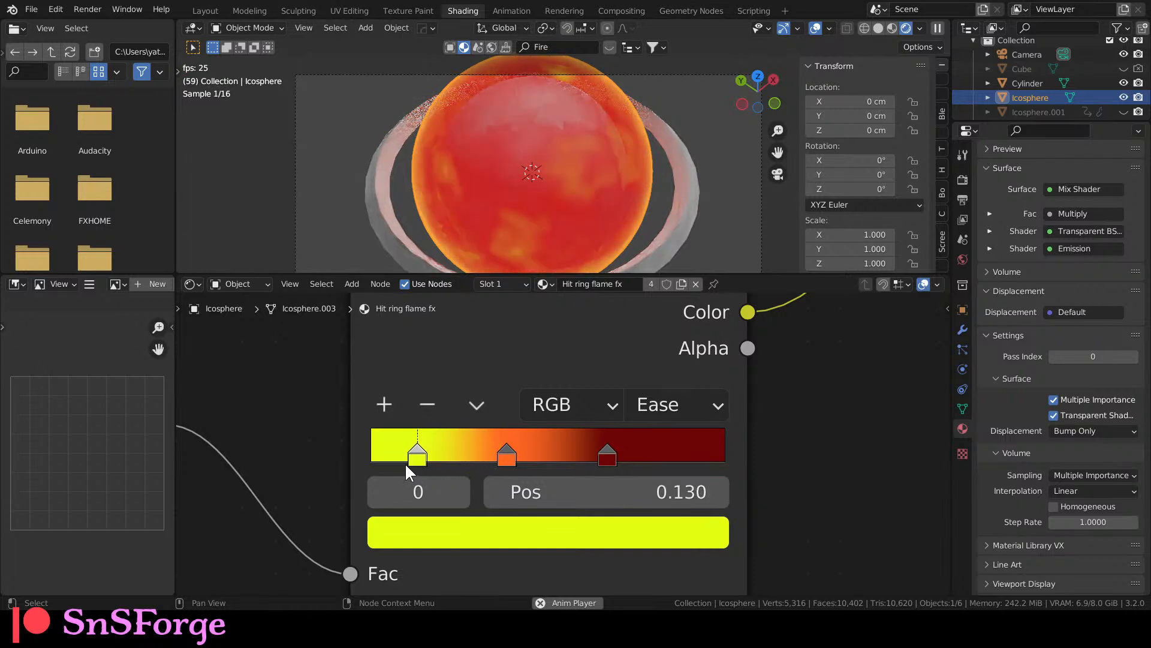
middle_drag(480, 465, 507, 463)
click(534, 459)
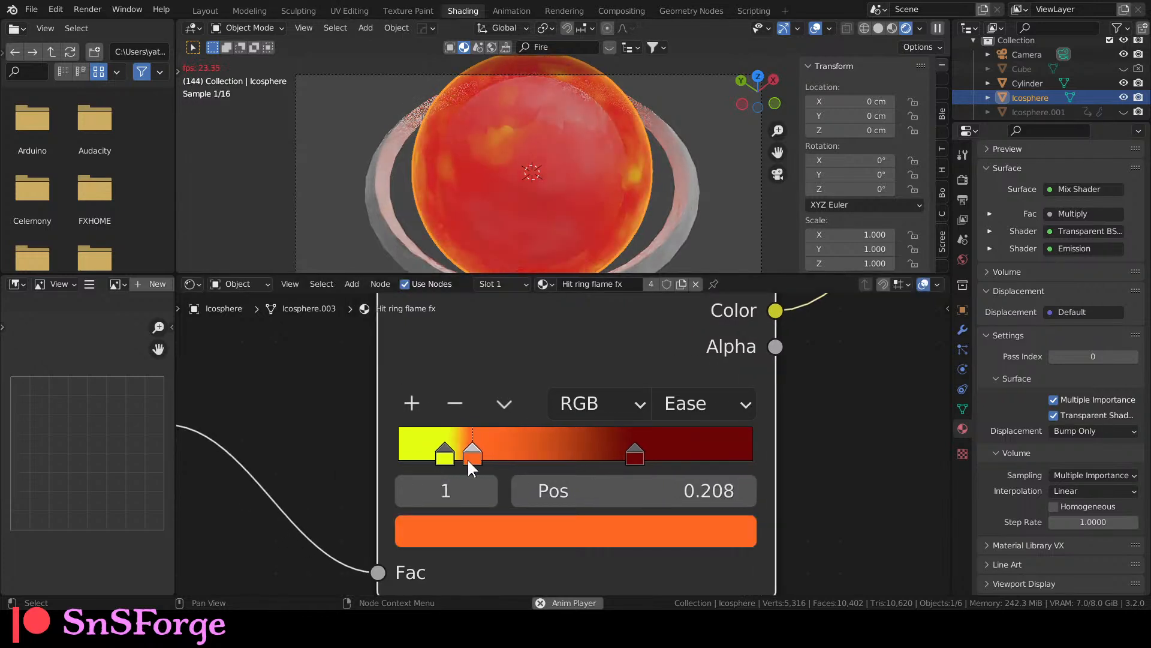
mouse_move(445, 458)
mouse_down()
mouse_move(420, 458)
mouse_move(466, 455)
mouse_up()
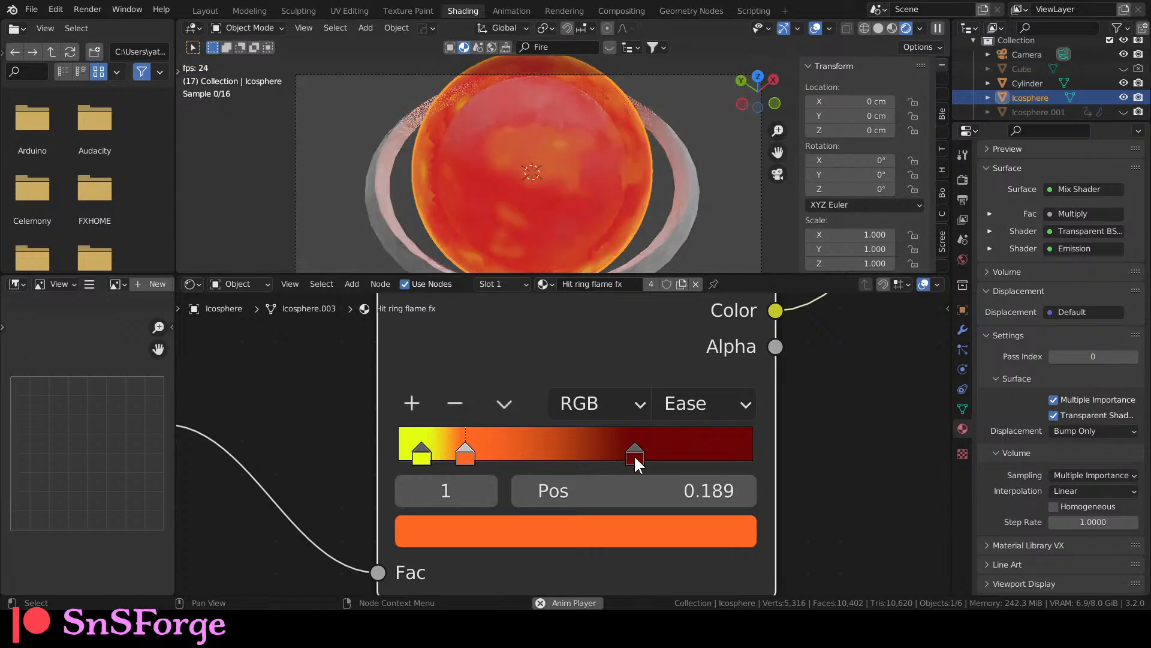
Set the Fresnel ColorRamp's dark-red stop to 0.614 and its orange stop to 0.353.
click(634, 454)
mouse_move(613, 457)
mouse_down()
mouse_move(587, 457)
mouse_move(641, 457)
mouse_move(616, 456)
mouse_up()
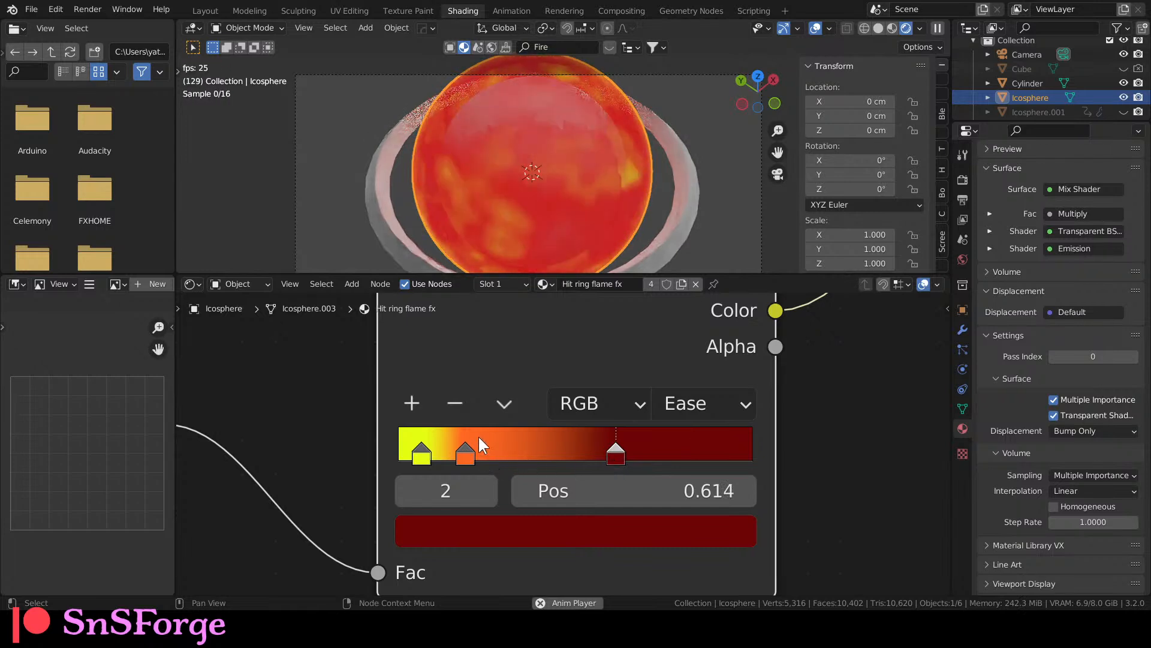
drag(465, 455, 527, 452)
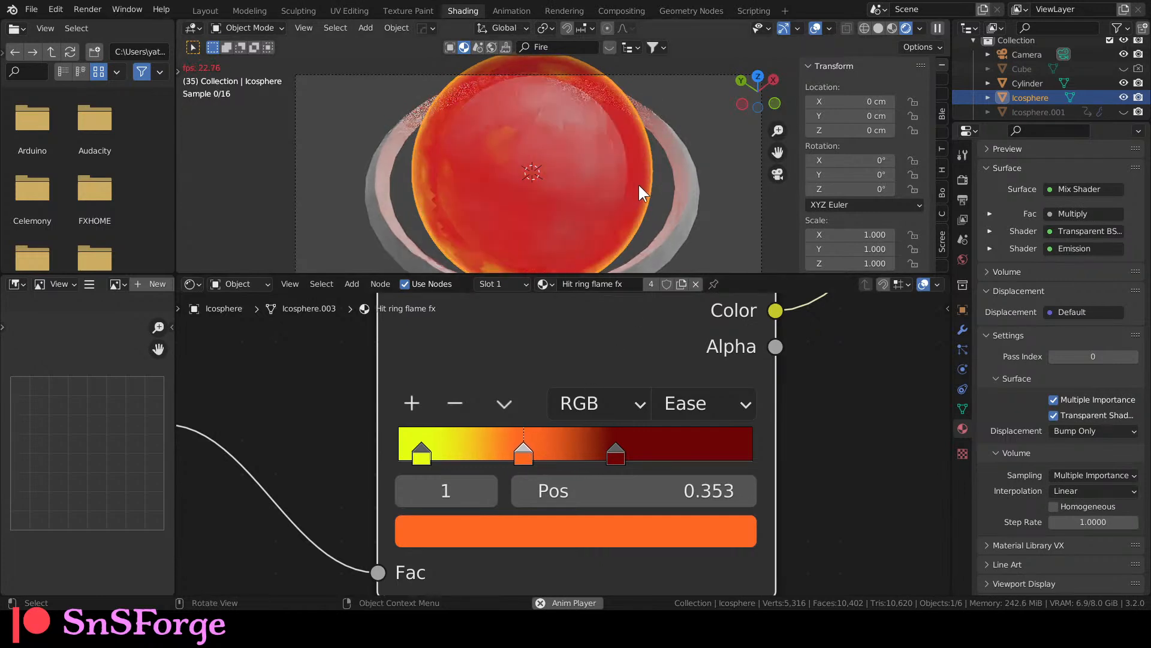
scroll(634, 183, down, 3)
scroll(633, 185, up, 3)
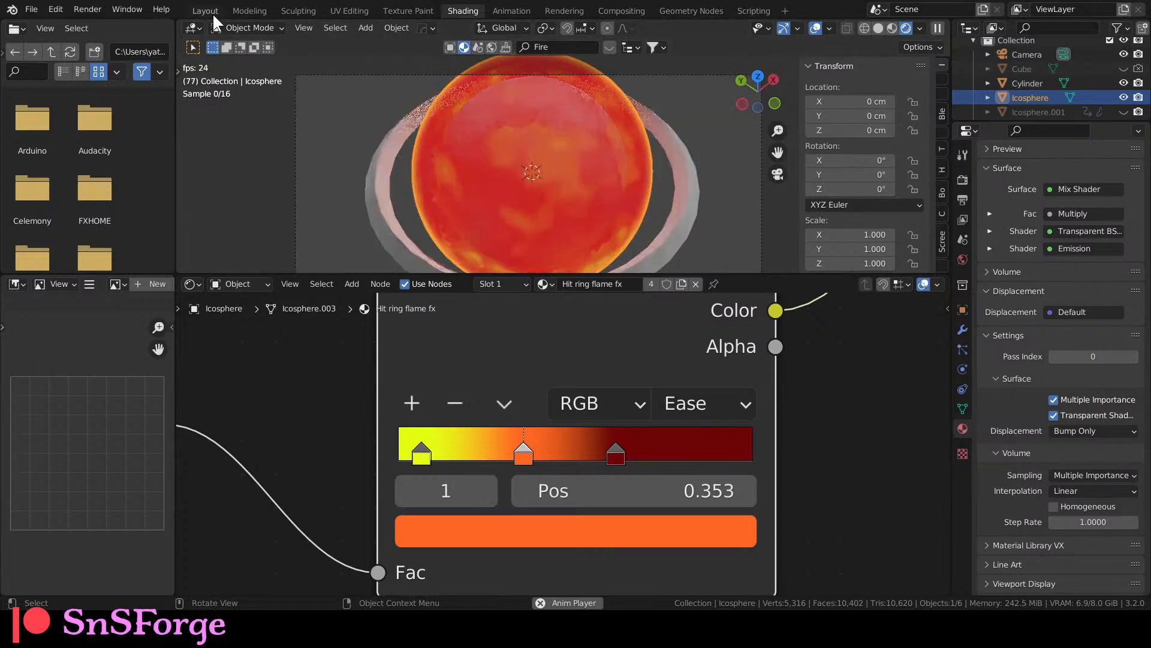
Select the inner sphere Icosphere.002 in the Layout workspace and give it a new material.
click(204, 9)
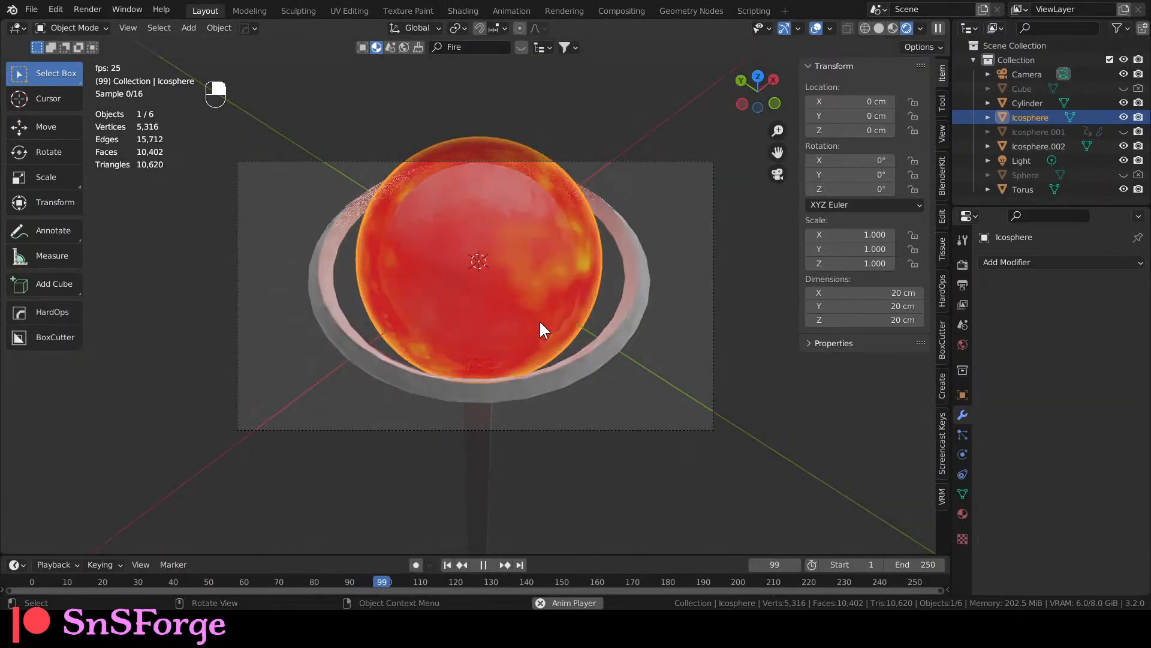
click(542, 240)
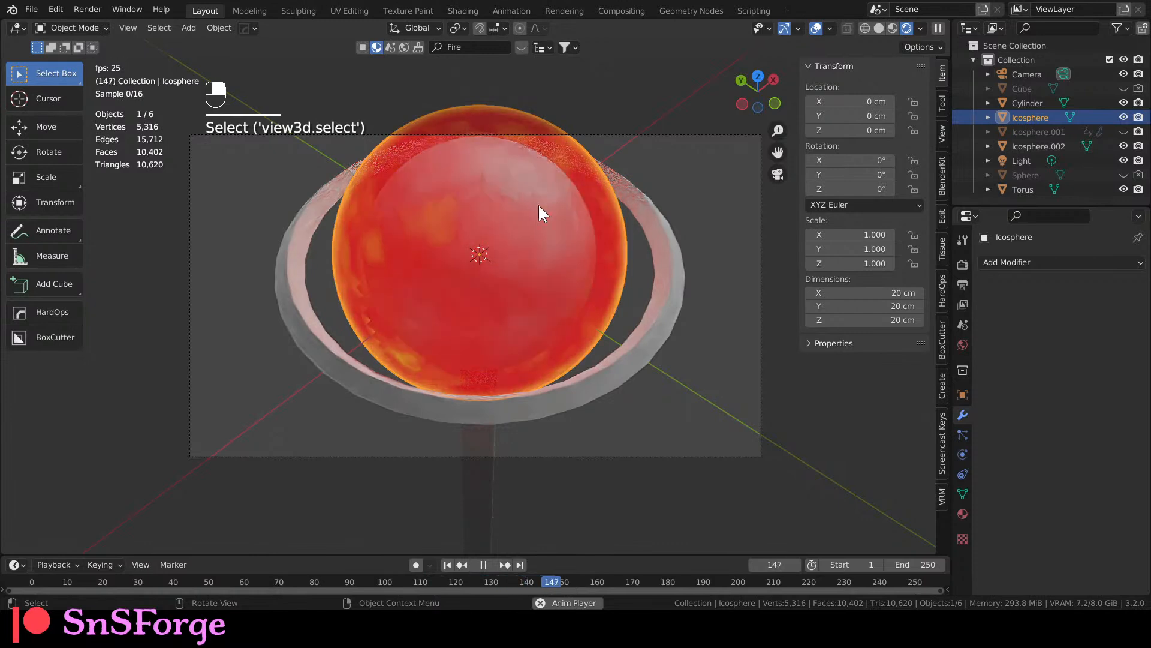
click(1034, 144)
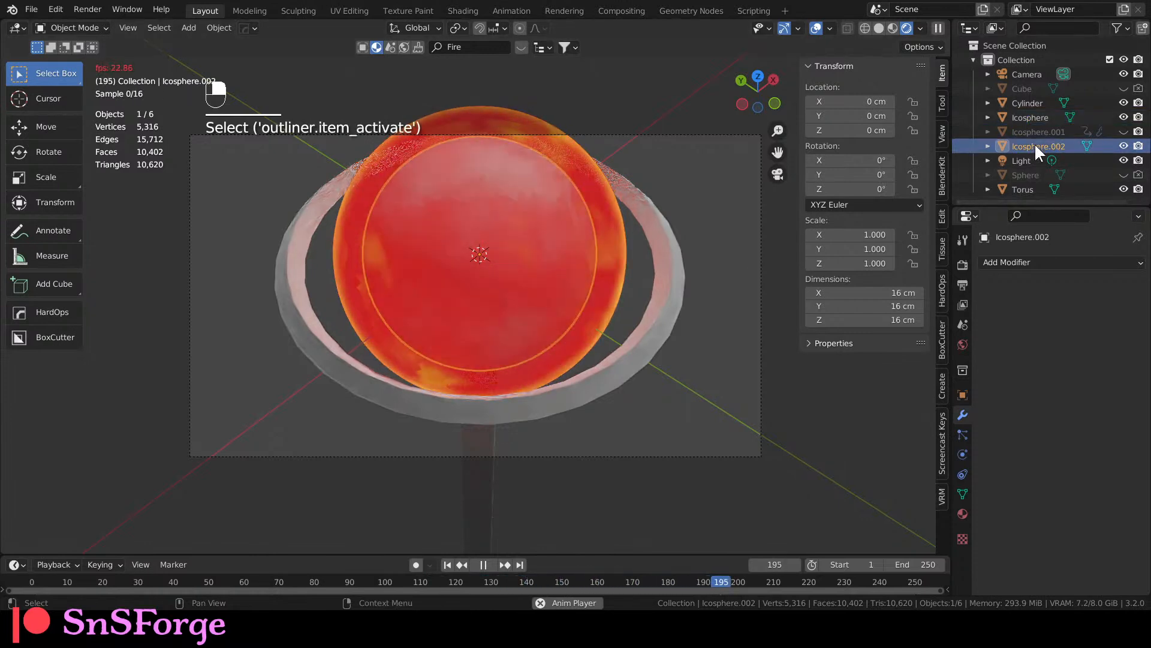
click(962, 514)
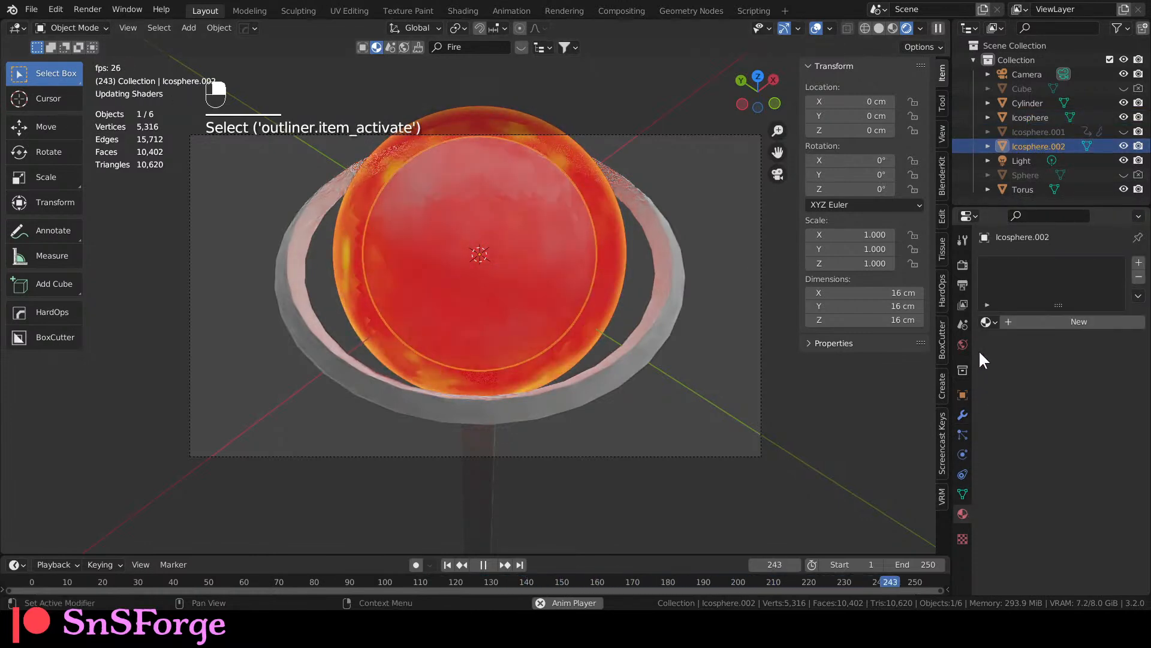
click(987, 322)
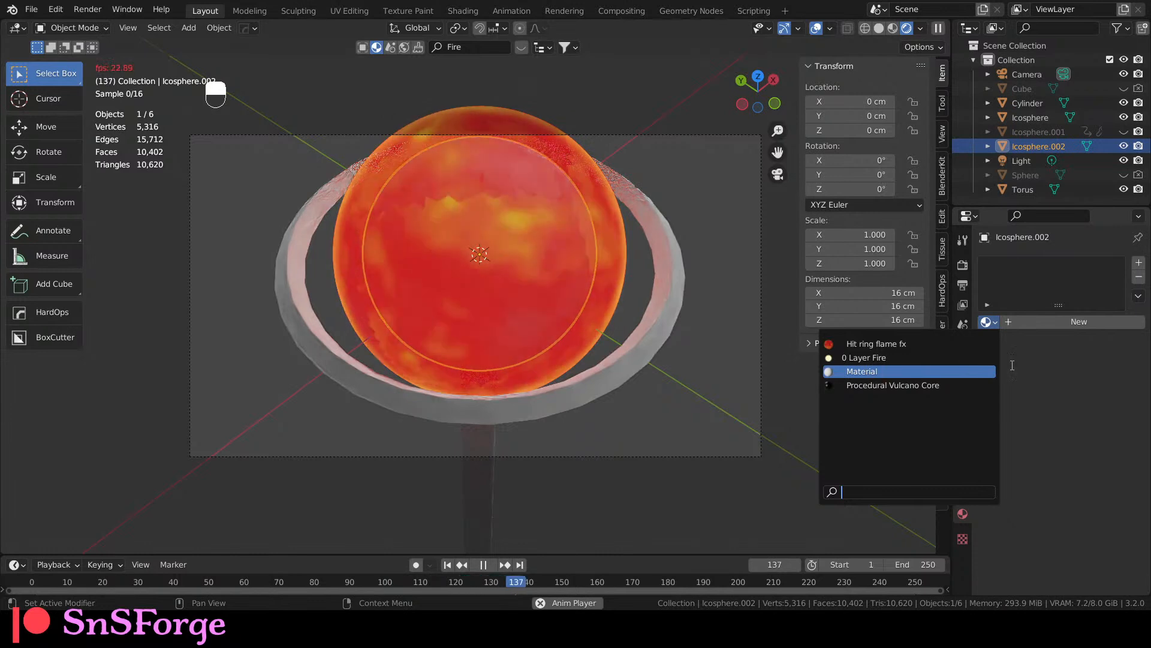
click(1045, 345)
click(1039, 320)
scroll(1056, 420, down, 3)
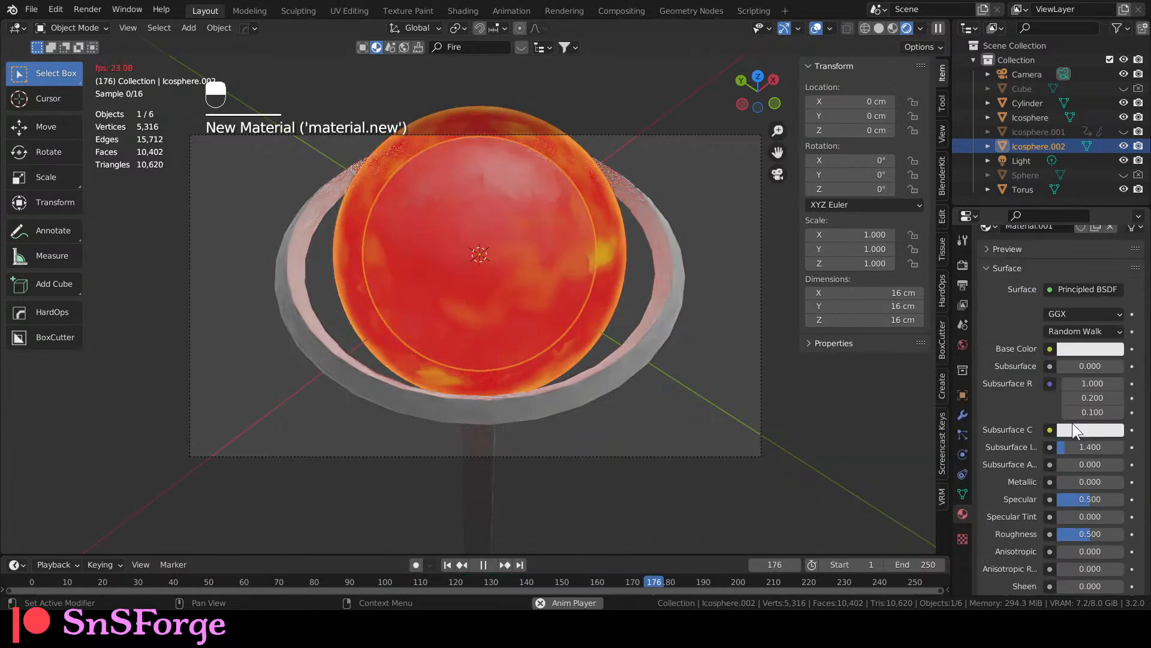
Make the inner sphere's Base Color pure red with R 1, G 0, B 0 and alpha 0.200.
click(1081, 350)
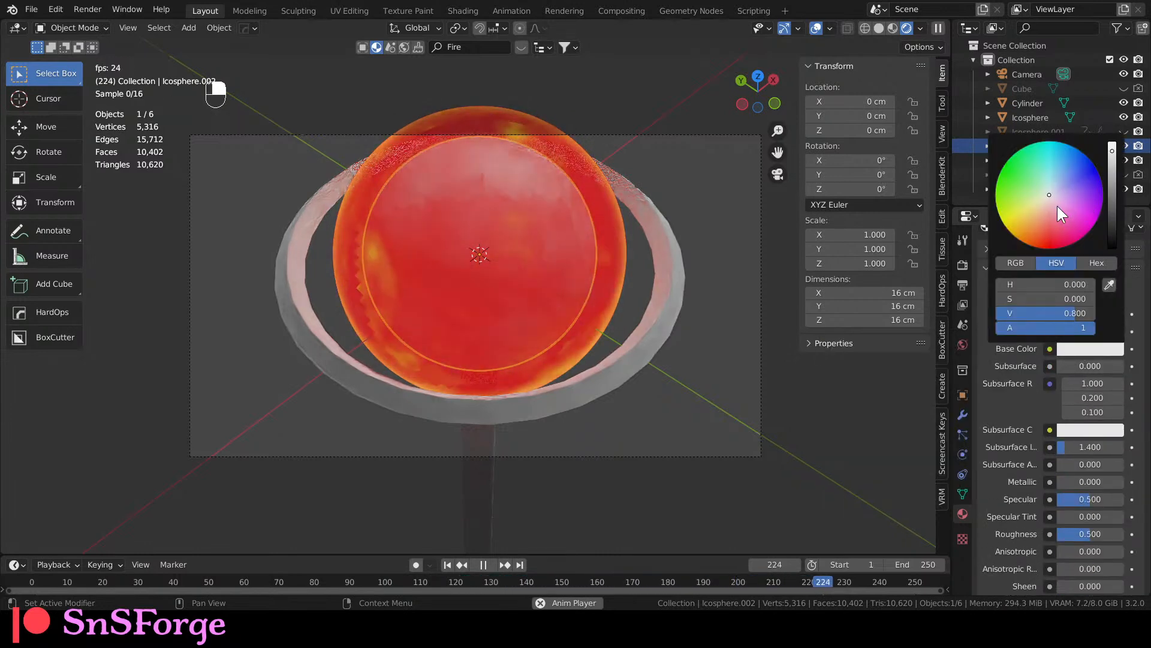
click(1018, 264)
drag(1021, 299, 941, 327)
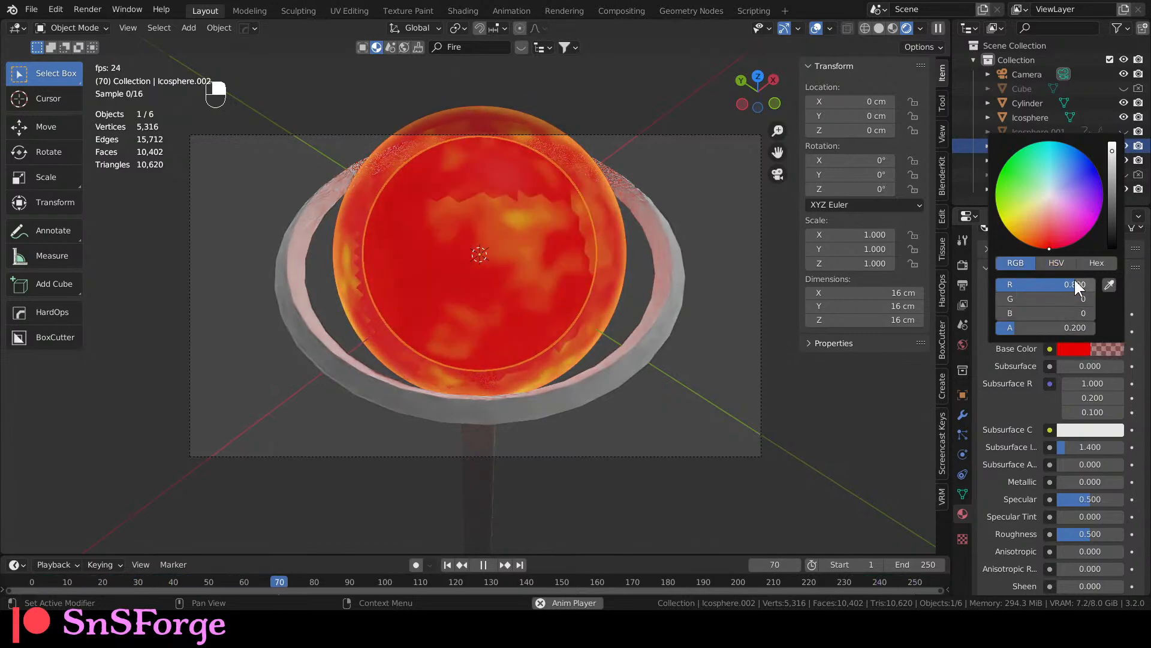
drag(1066, 285, 1097, 286)
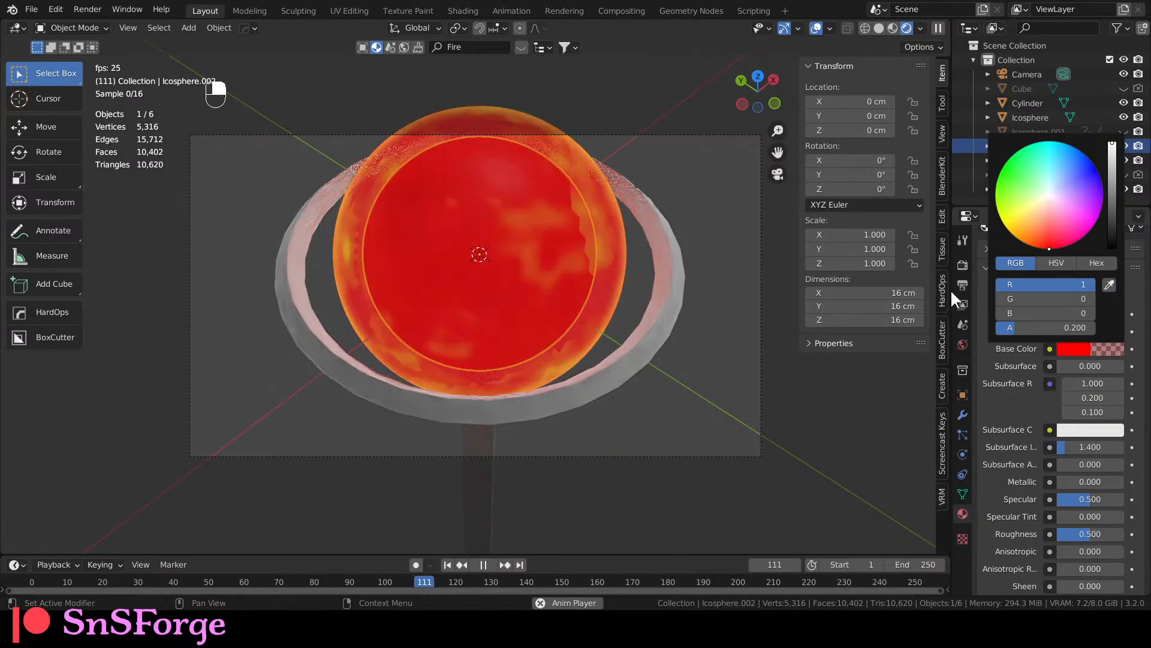
scroll(499, 295, down, 3)
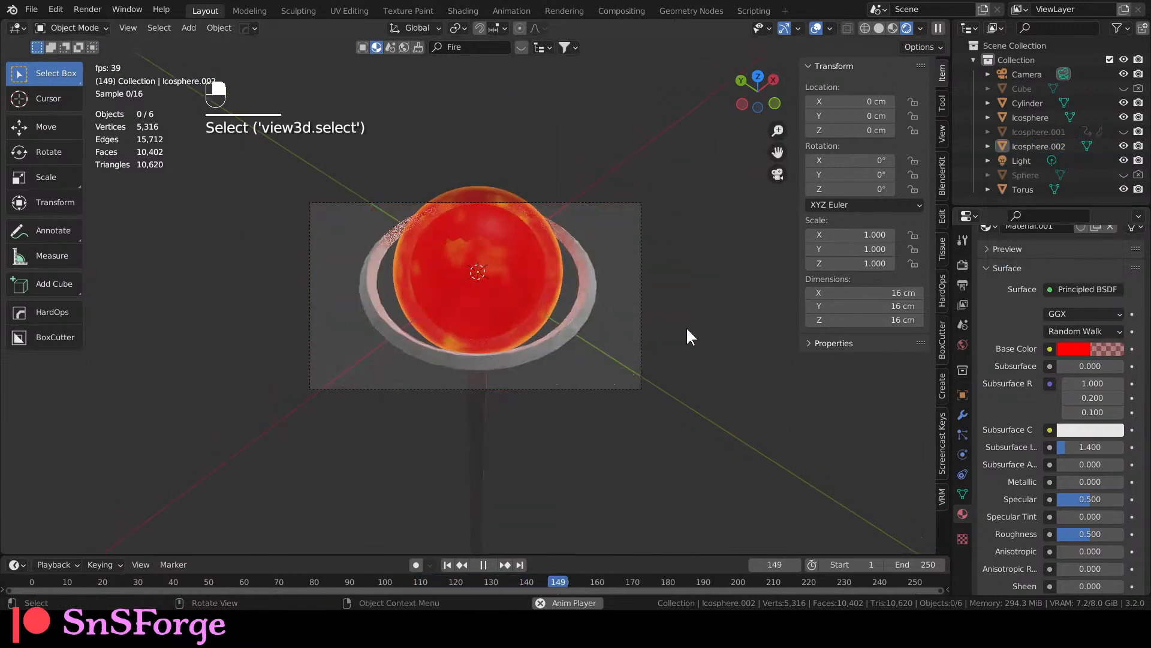
scroll(686, 326, up, 3)
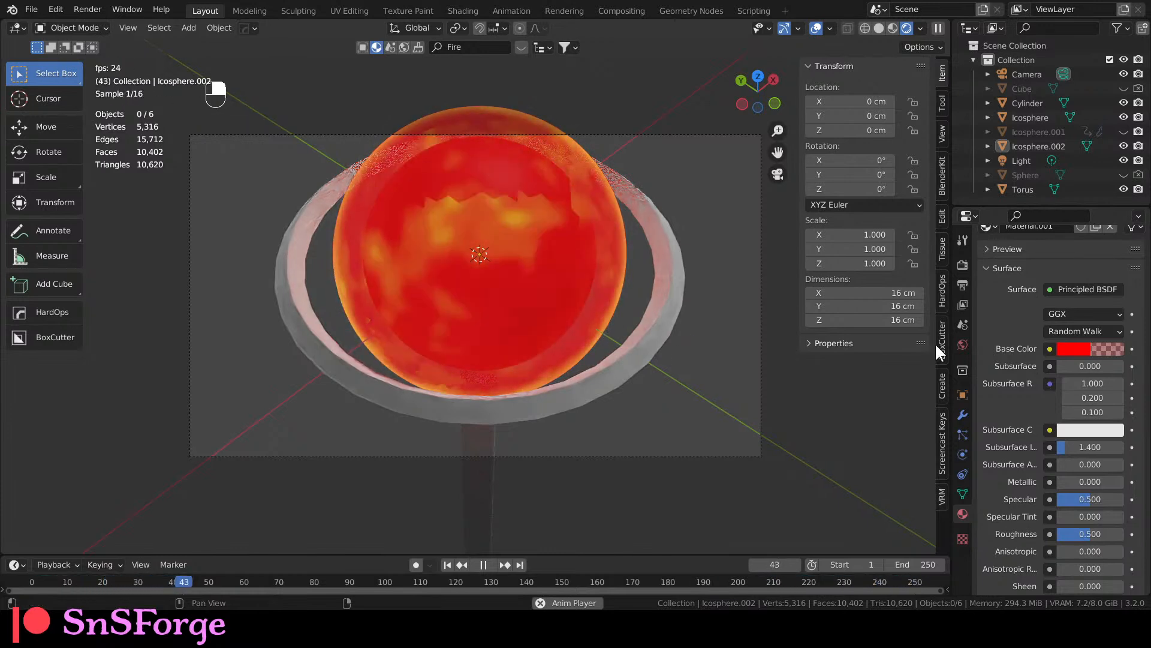
Set the inner sphere's Base Color to black with alpha 1 and check the result from farther away.
click(1069, 347)
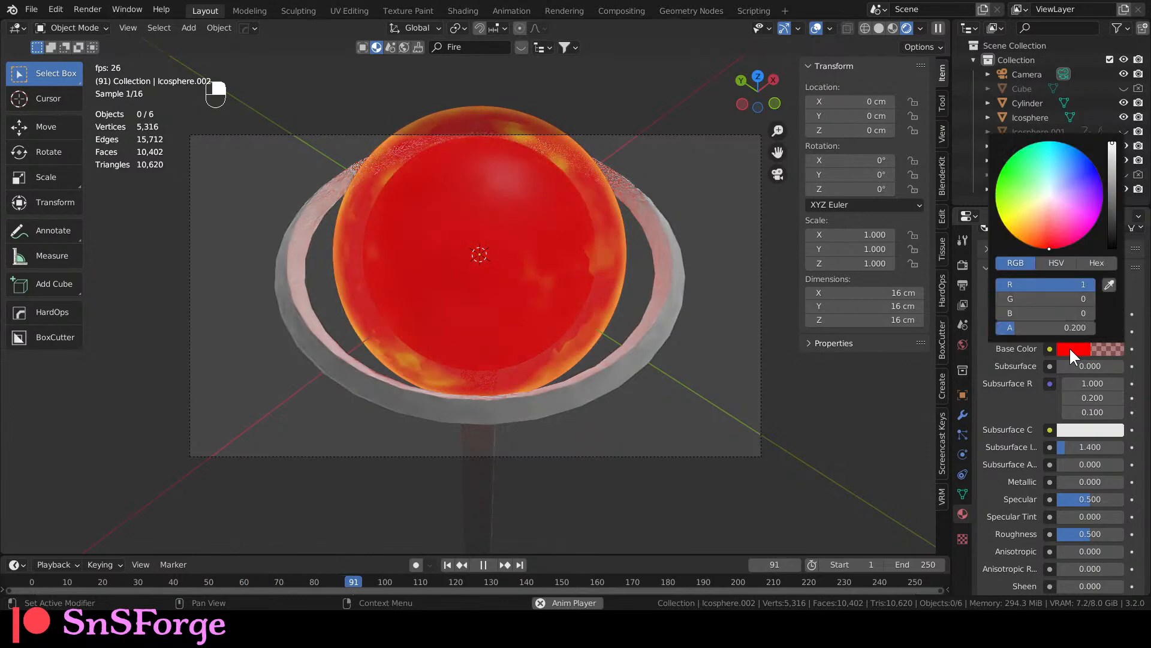
click(1084, 346)
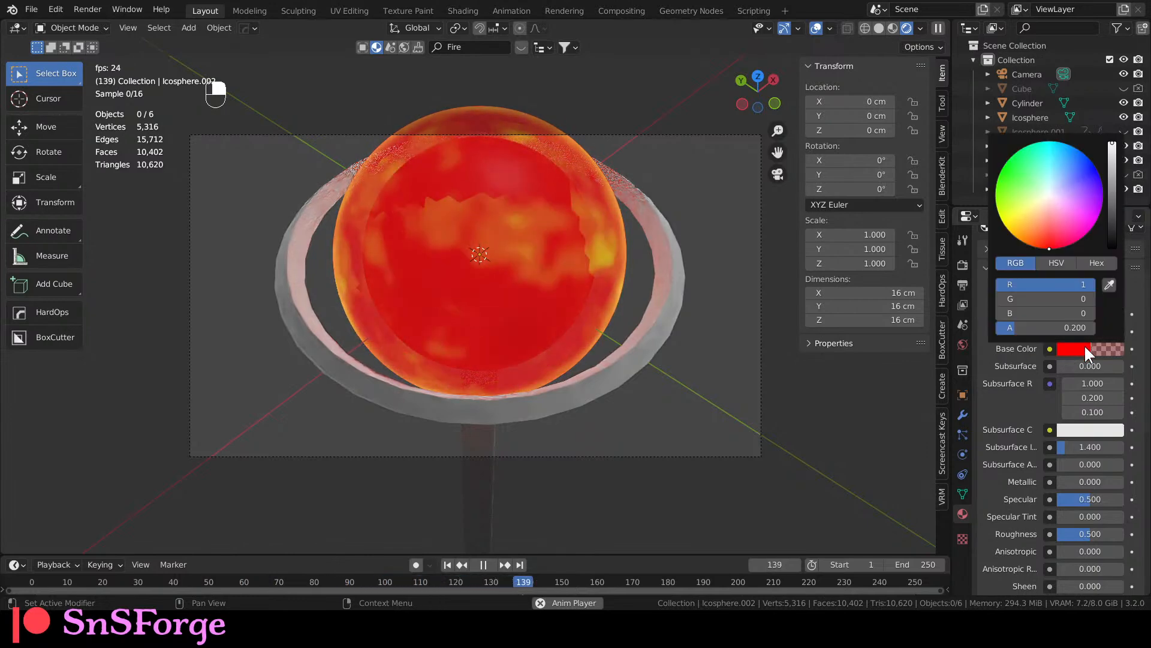
drag(1053, 328, 1095, 328)
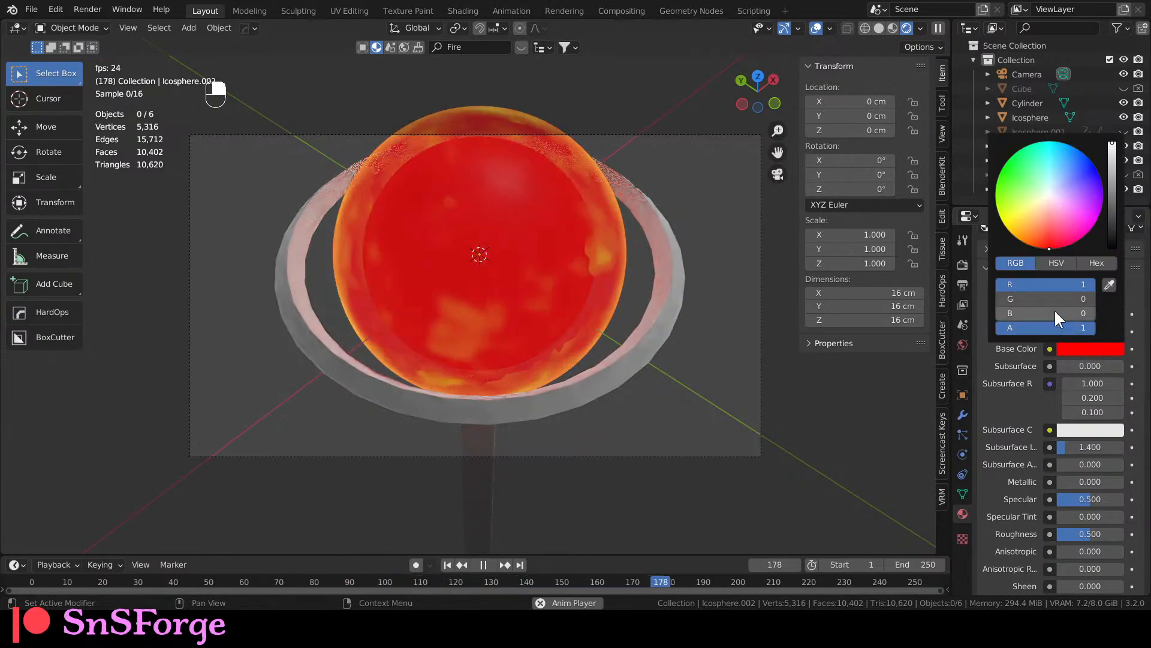
drag(1118, 149, 1112, 244)
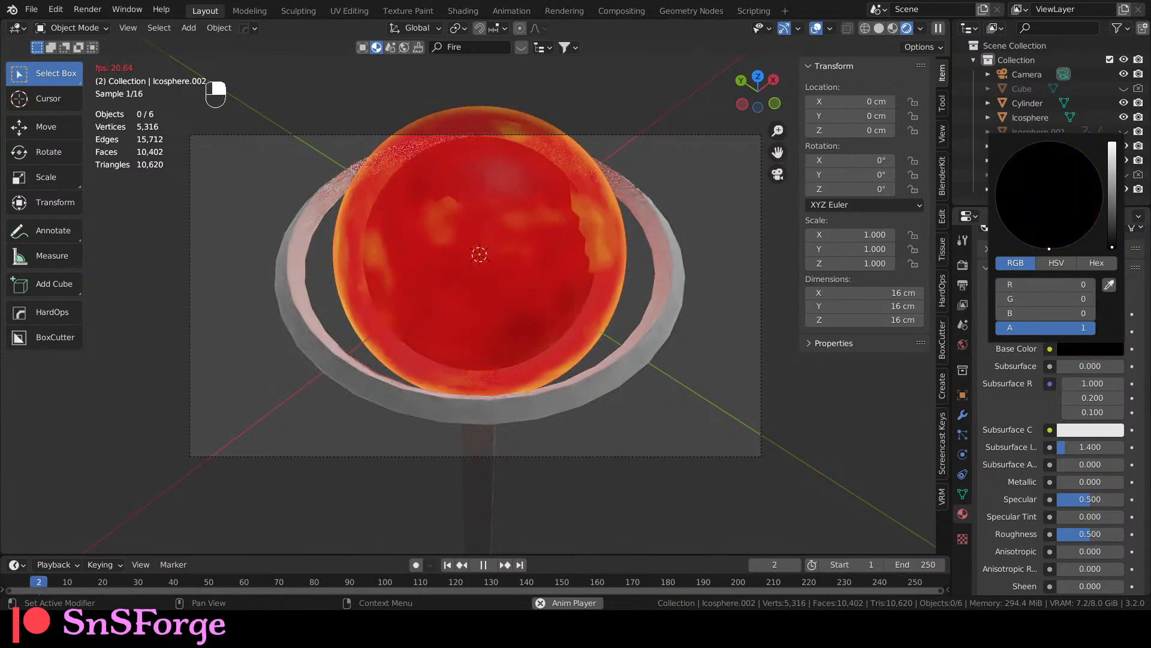
scroll(639, 340, down, 3)
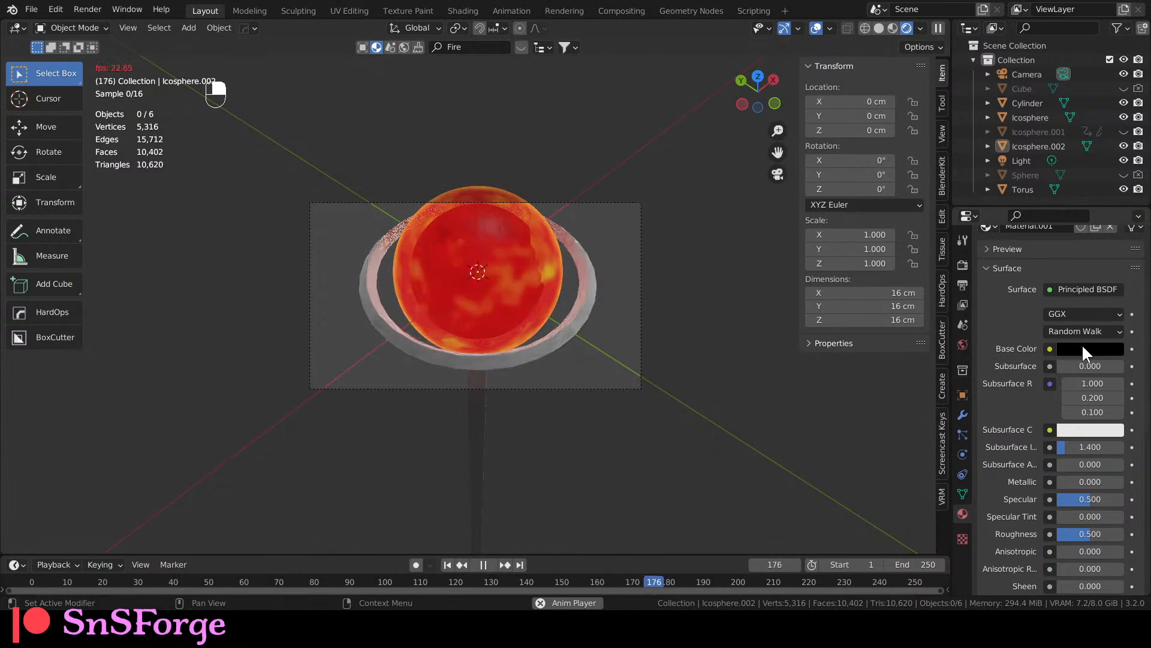
scroll(1035, 322, up, 4)
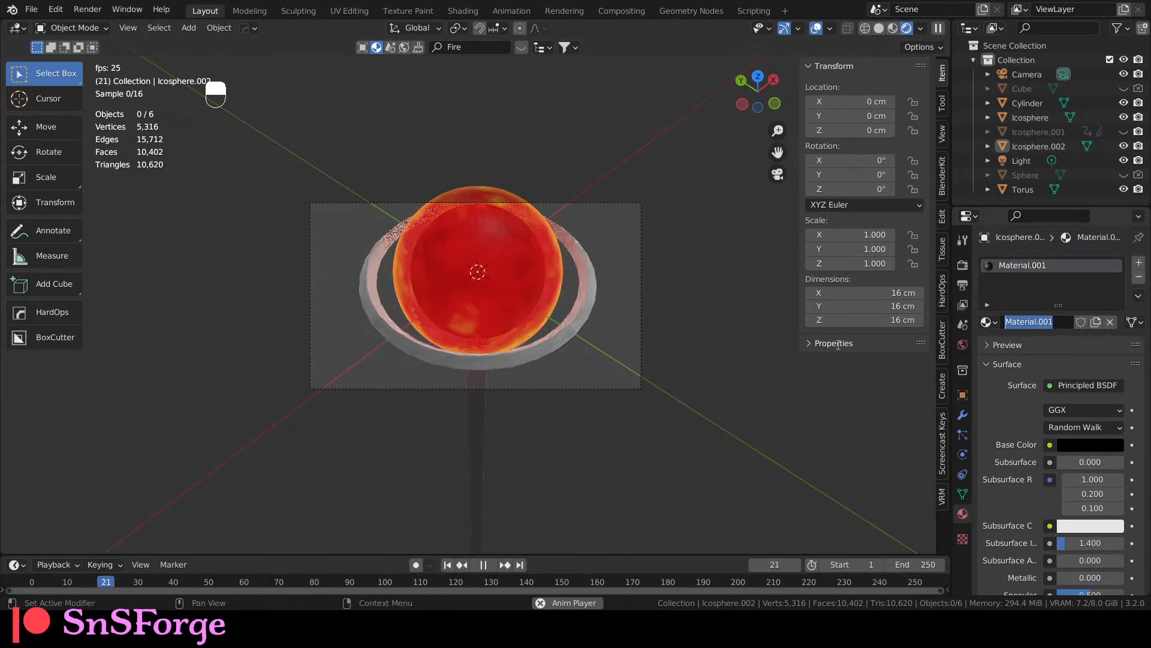
Rename the inner sphere's material as Mat-Core.
text(Mat-)
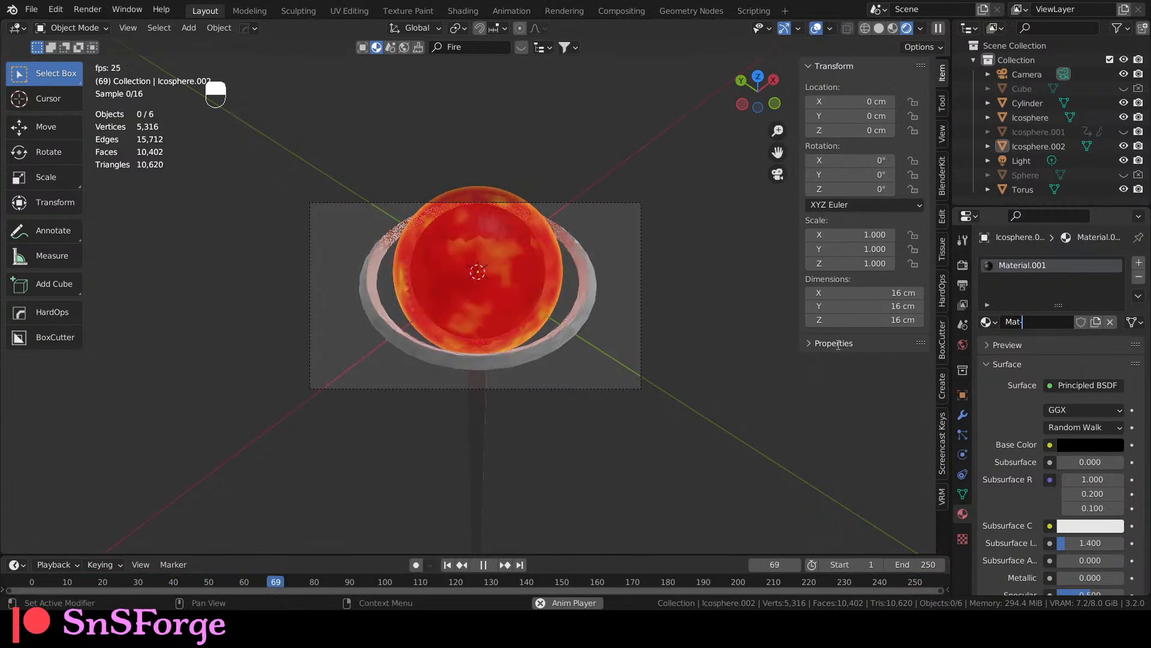
text(Core)
key(Return)
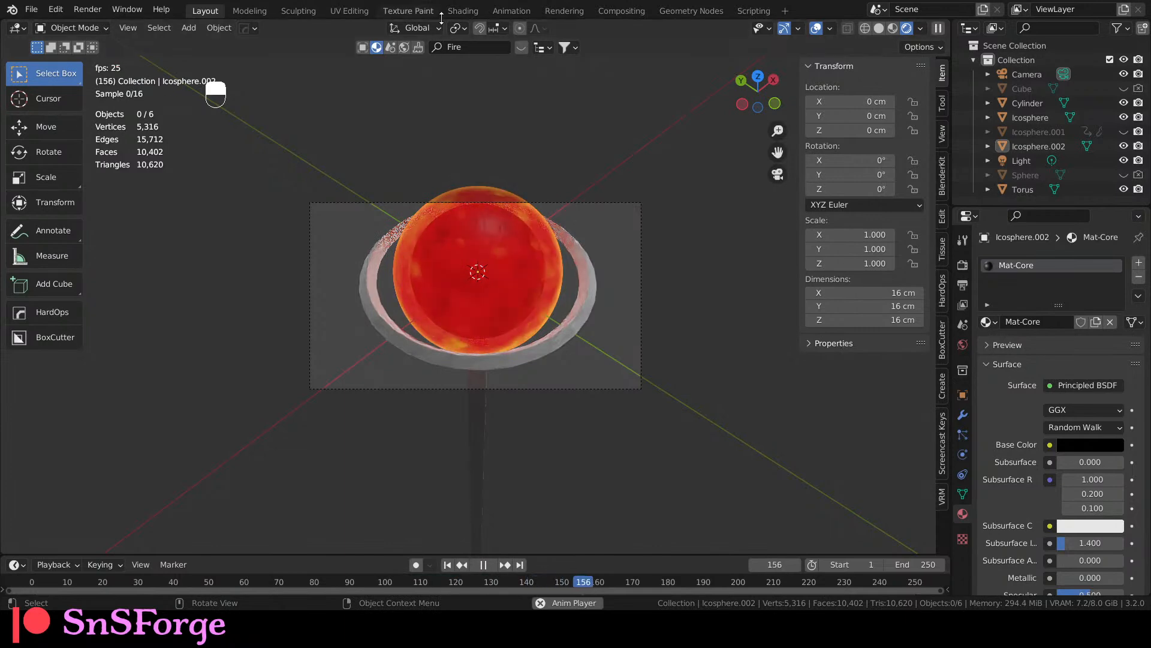
In the Shading workspace, set the Mat-Core Principled BSDF's Metallic to 1.000 and Roughness to 0.000.
click(463, 11)
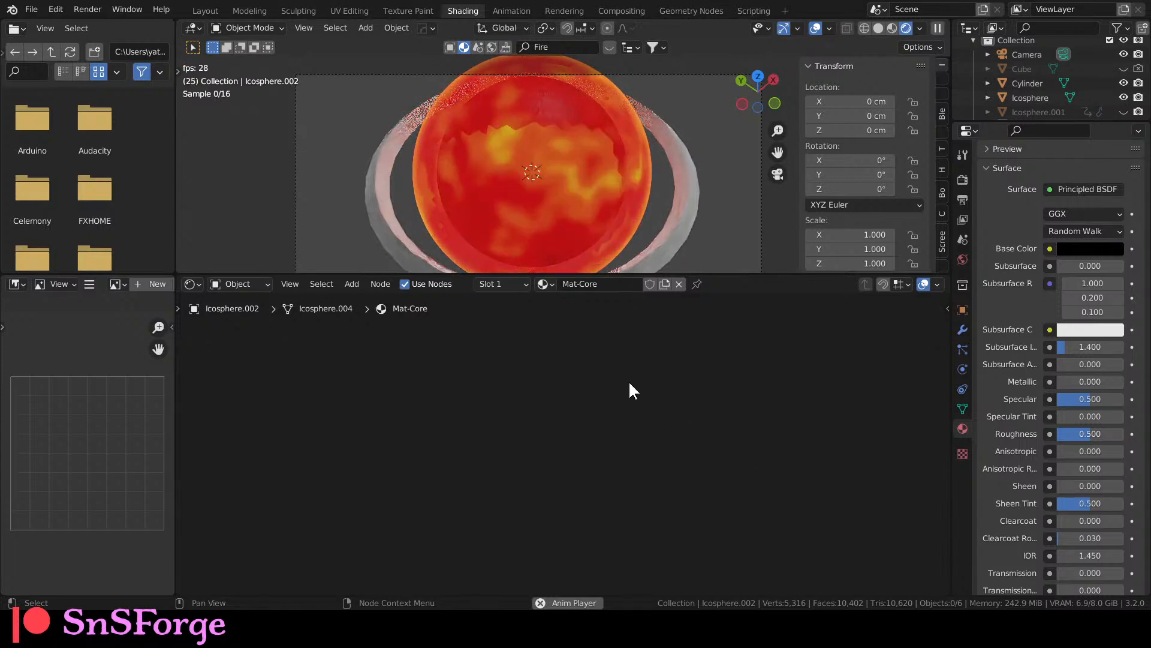
scroll(610, 431, up, 6)
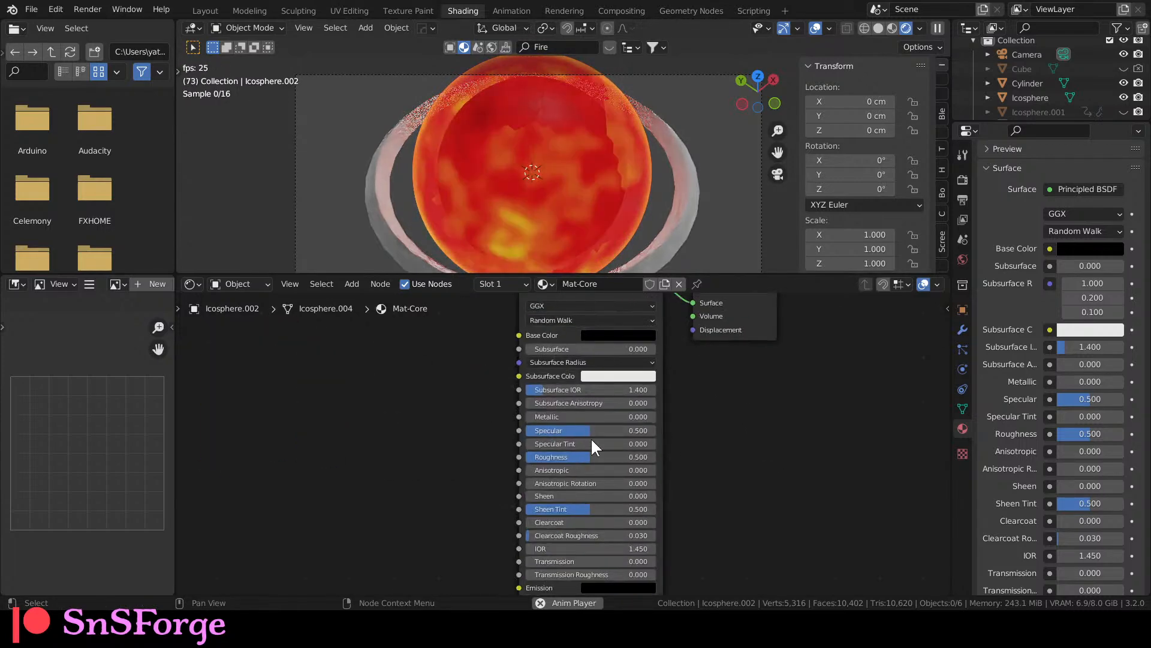
scroll(517, 462, up, 1)
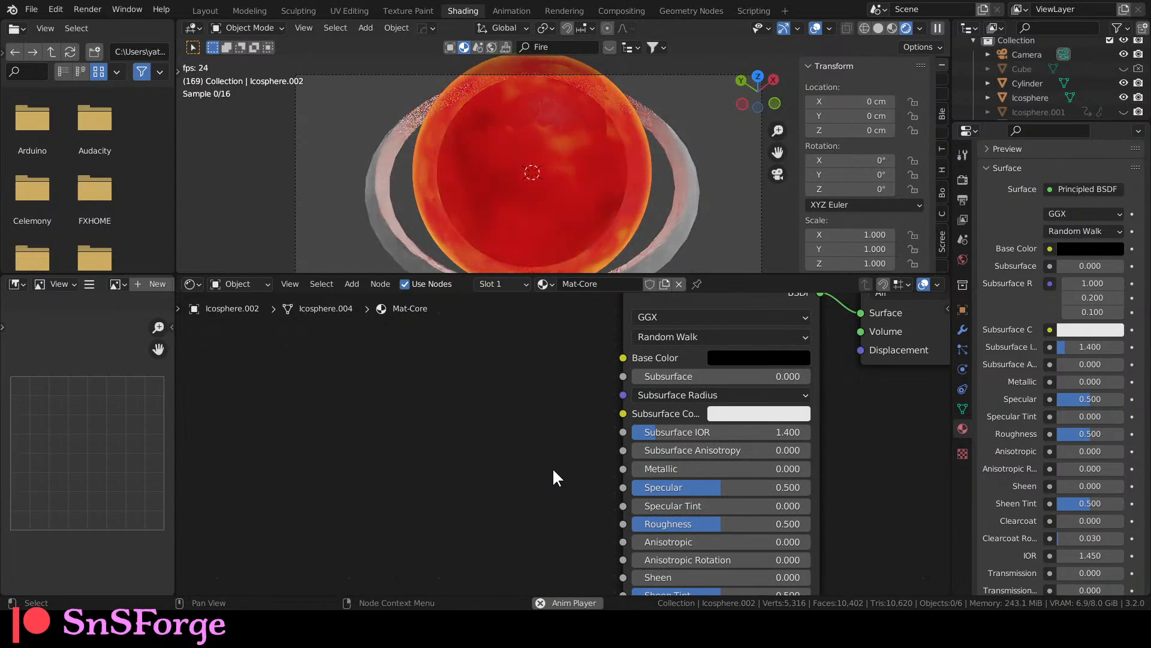
middle_drag(552, 467, 529, 443)
drag(640, 446, 822, 447)
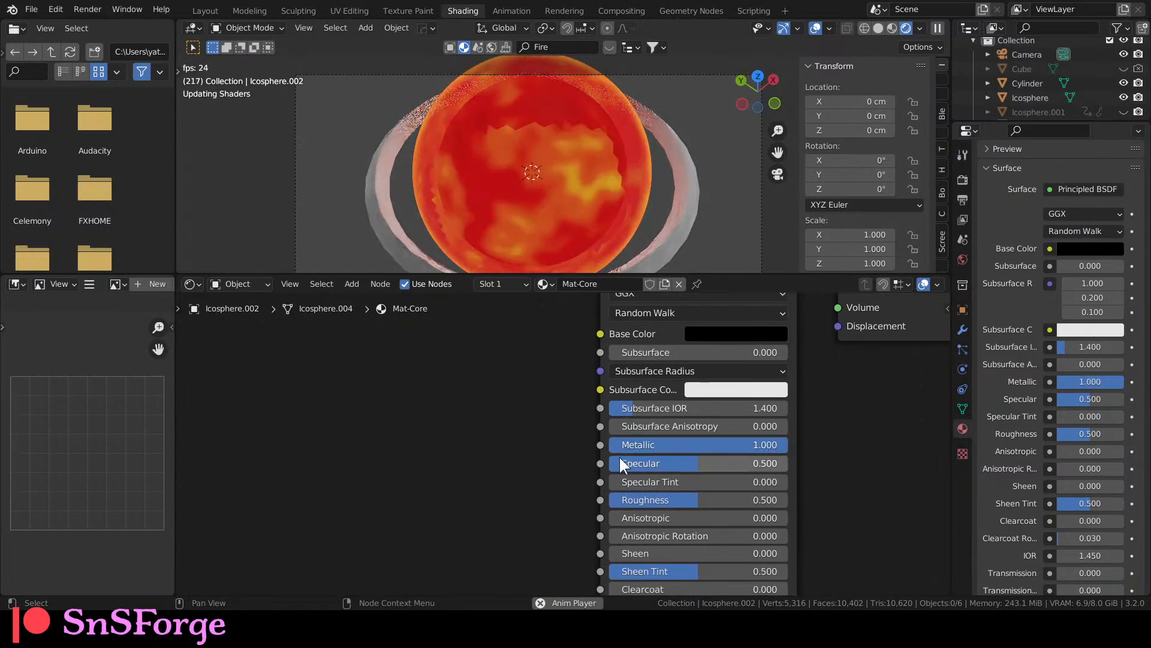
middle_drag(536, 475, 612, 456)
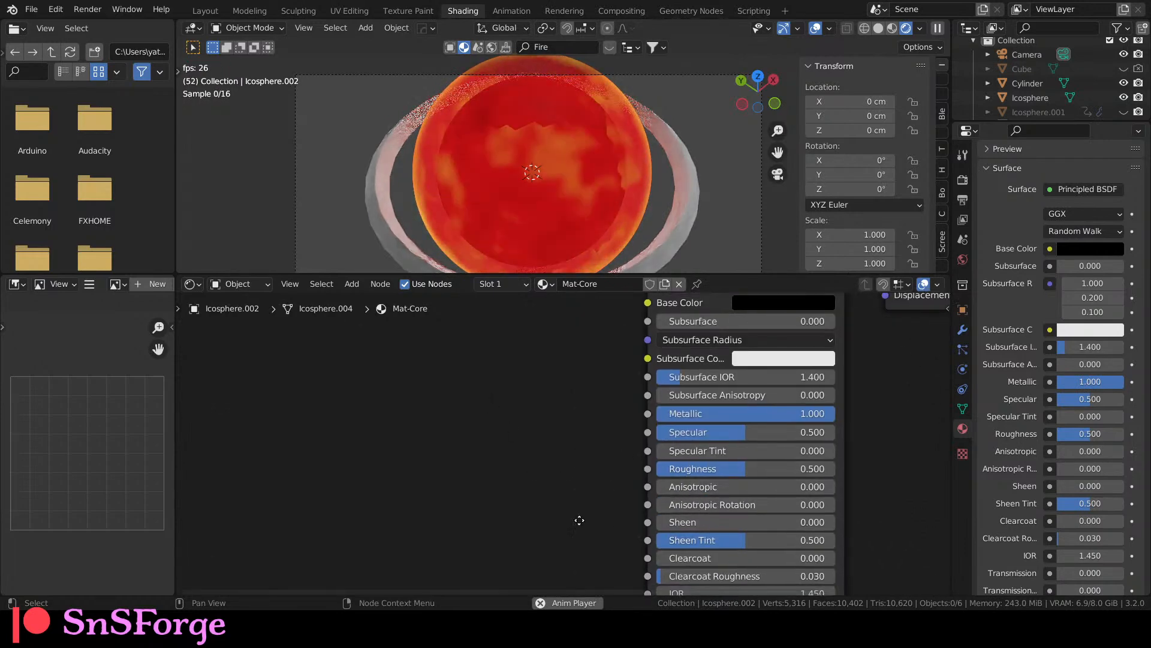
middle_drag(576, 520, 559, 427)
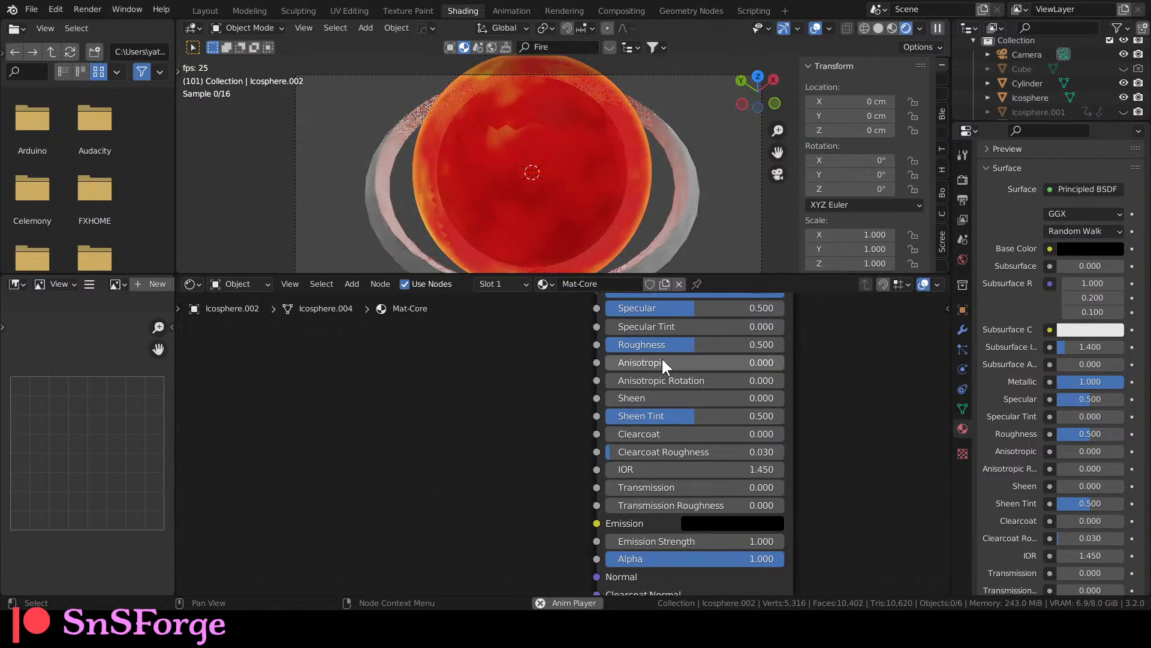
drag(674, 341, 584, 342)
middle_drag(534, 371, 527, 446)
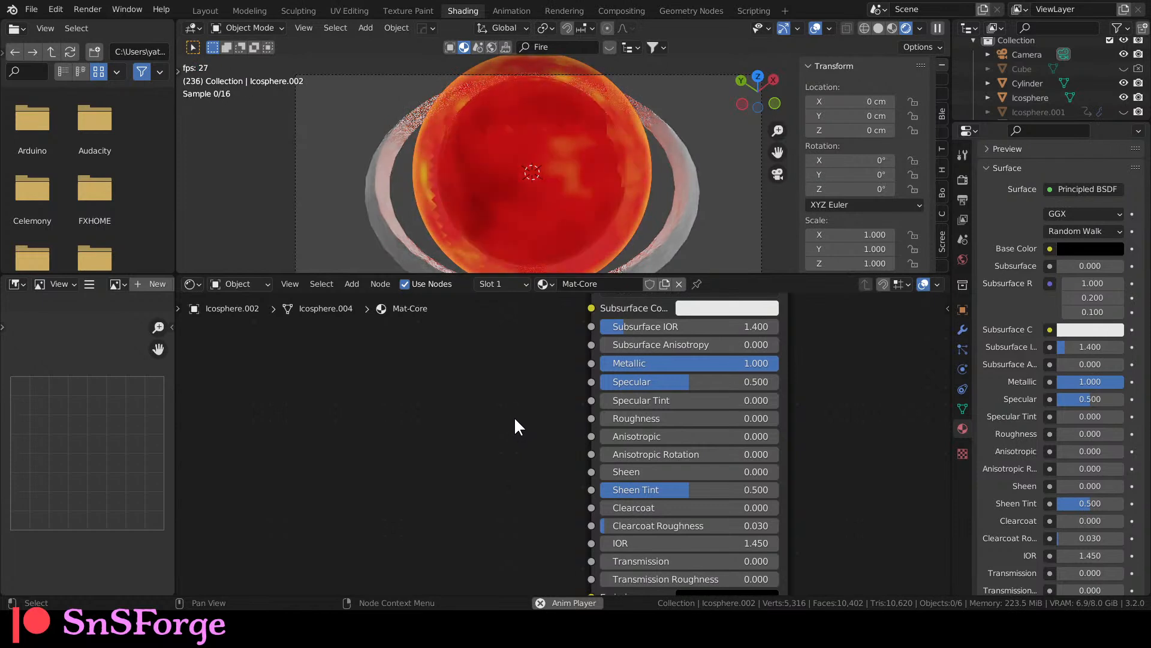
Add a ColorRamp node feeding the Principled BSDF's Emission input and place it beside the shader.
middle_drag(514, 420, 504, 380)
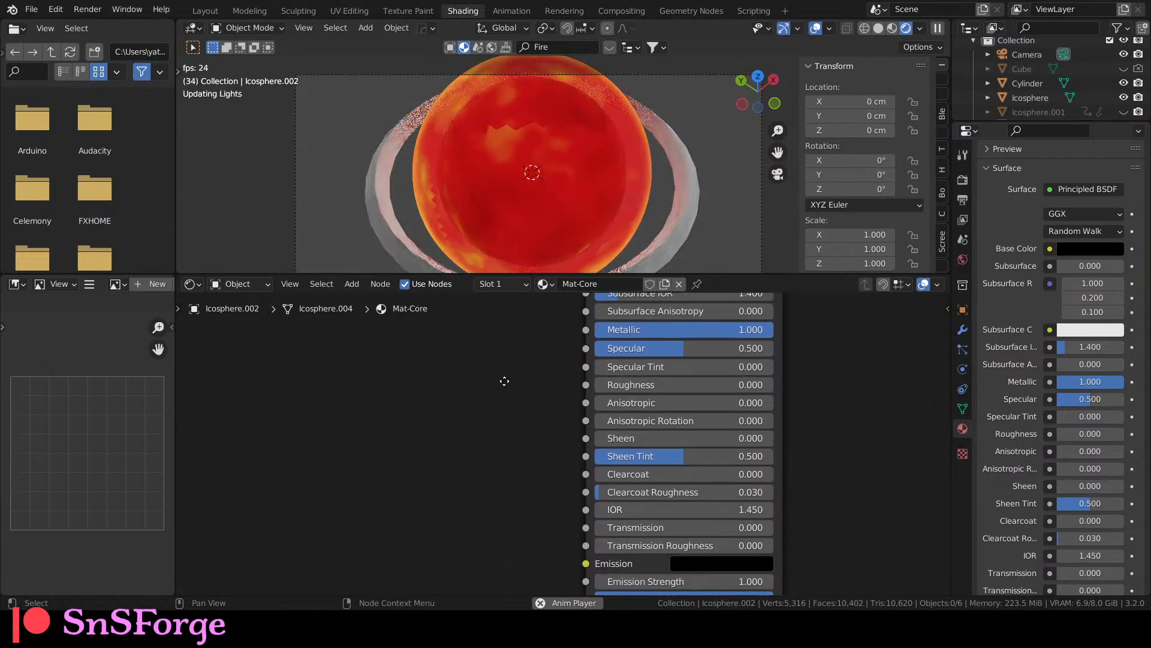
scroll(497, 433, down, 2)
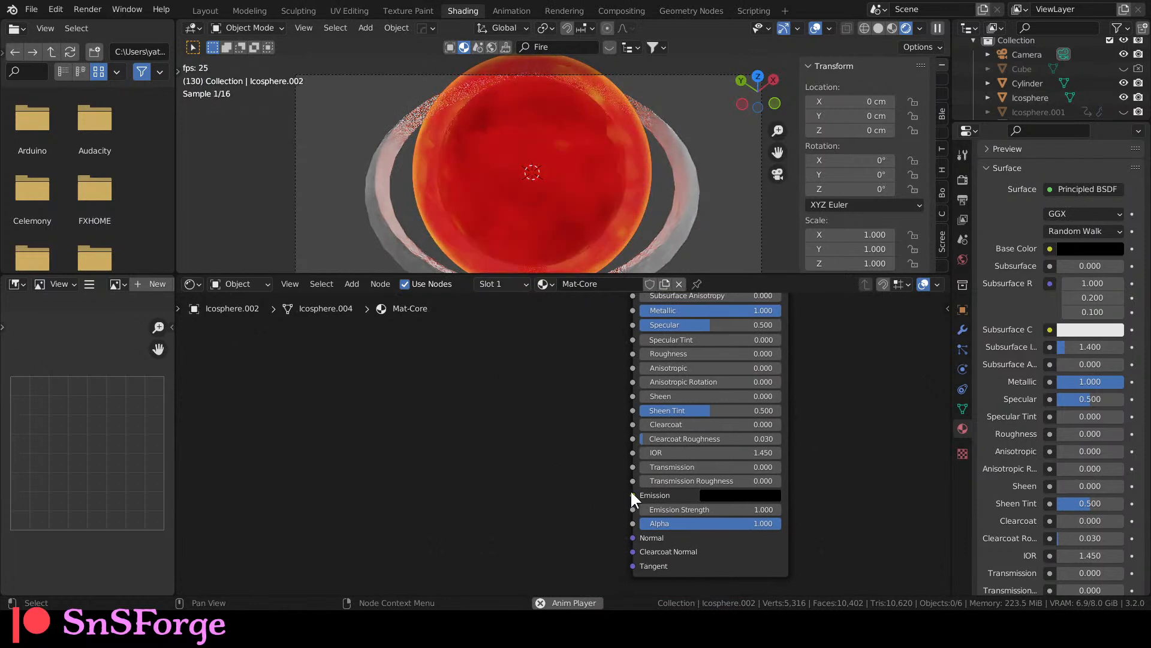
drag(632, 492, 540, 460)
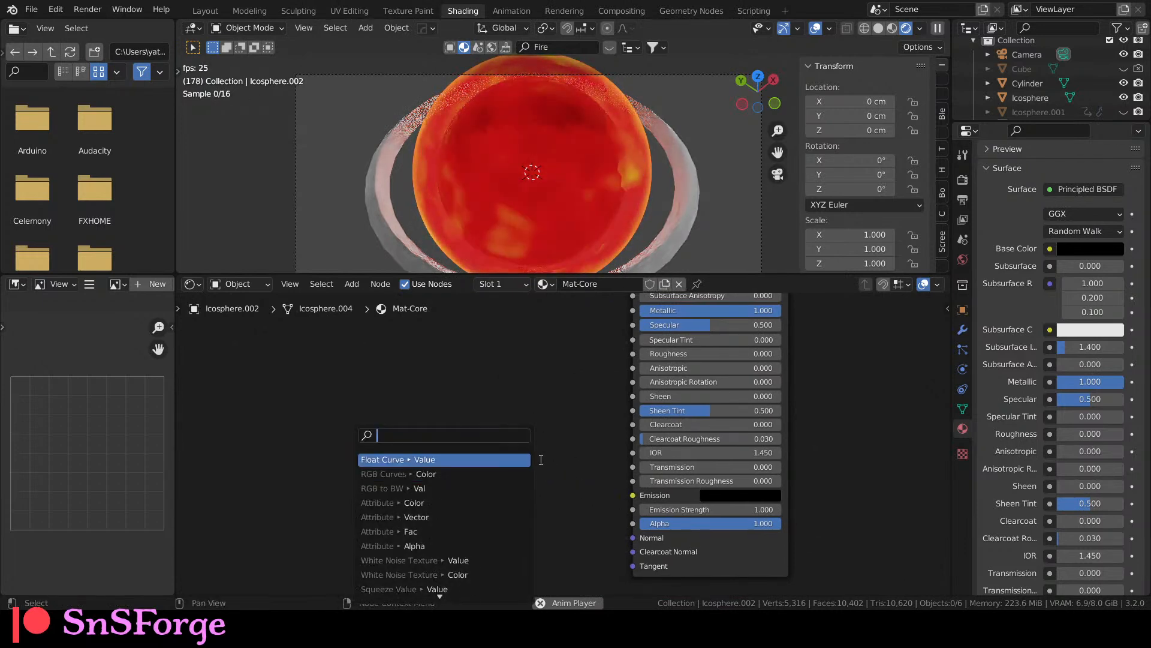
text(color)
key(Return)
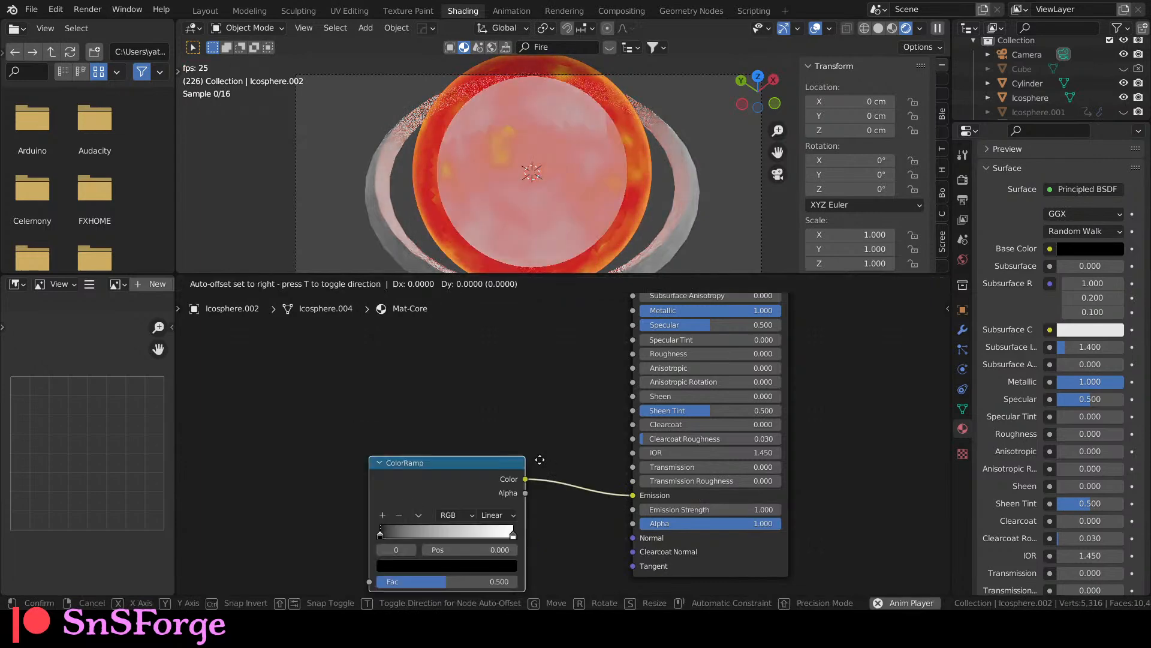
click(564, 400)
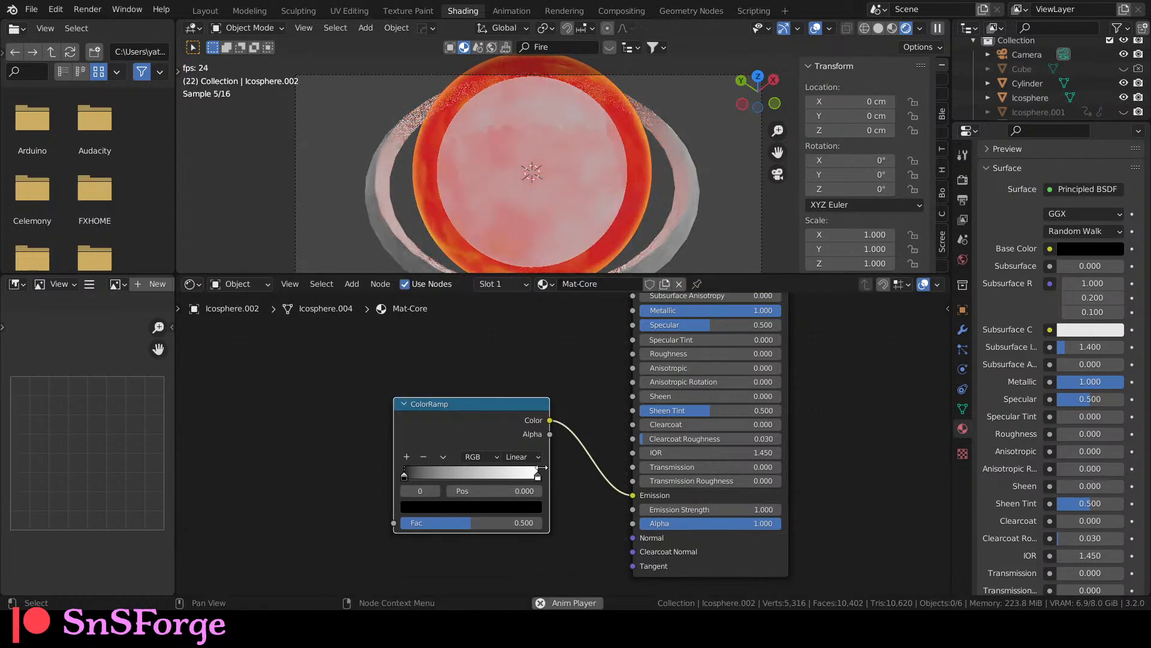
Add a Layer Weight node with its Fresnel output driving the ColorRamp's Fac input.
drag(394, 522, 276, 444)
text(layer we)
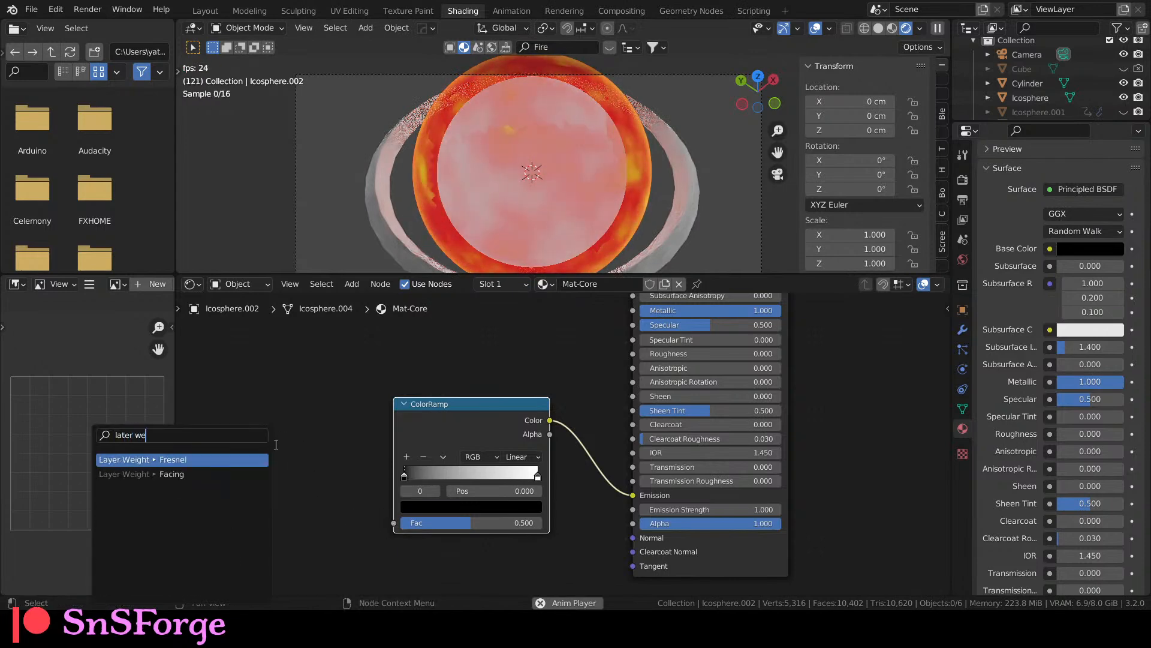
key(Return)
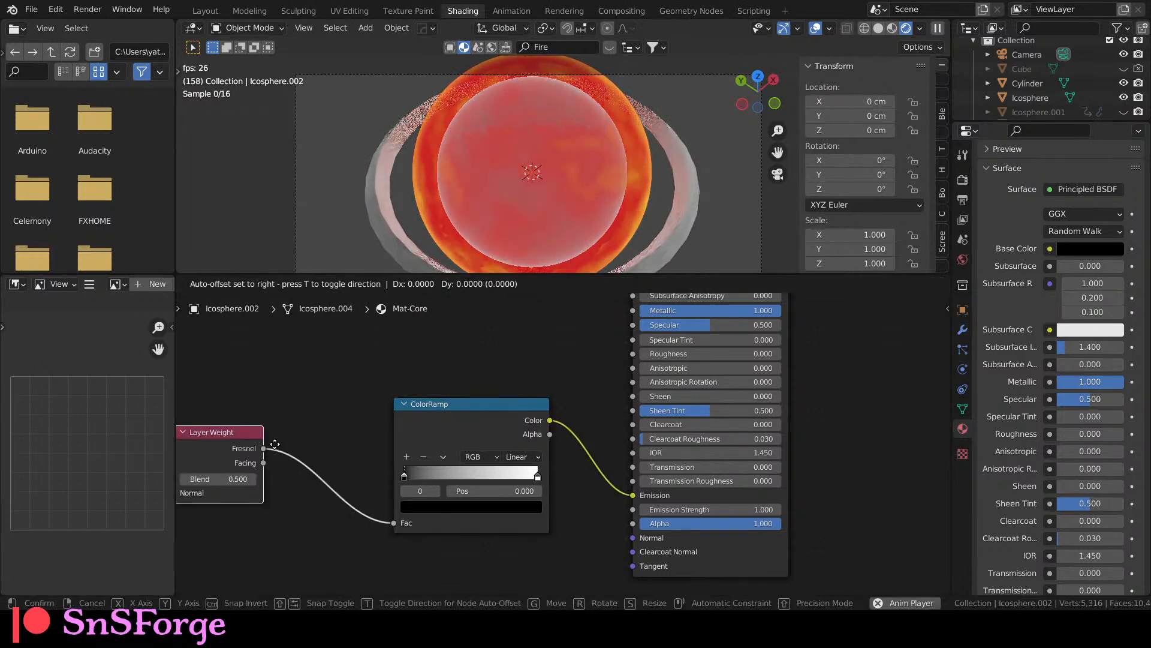
click(314, 451)
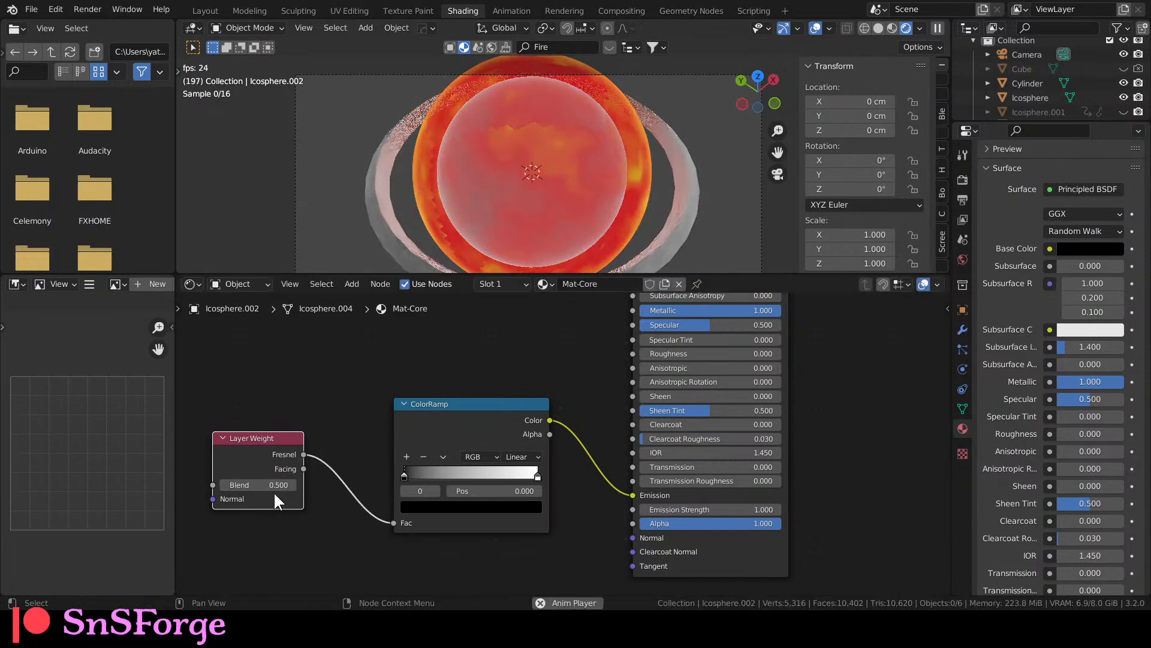
Move the ColorRamp's black stop to 0.225 and recolor its white stop to a saturated hot pink.
drag(404, 474, 438, 474)
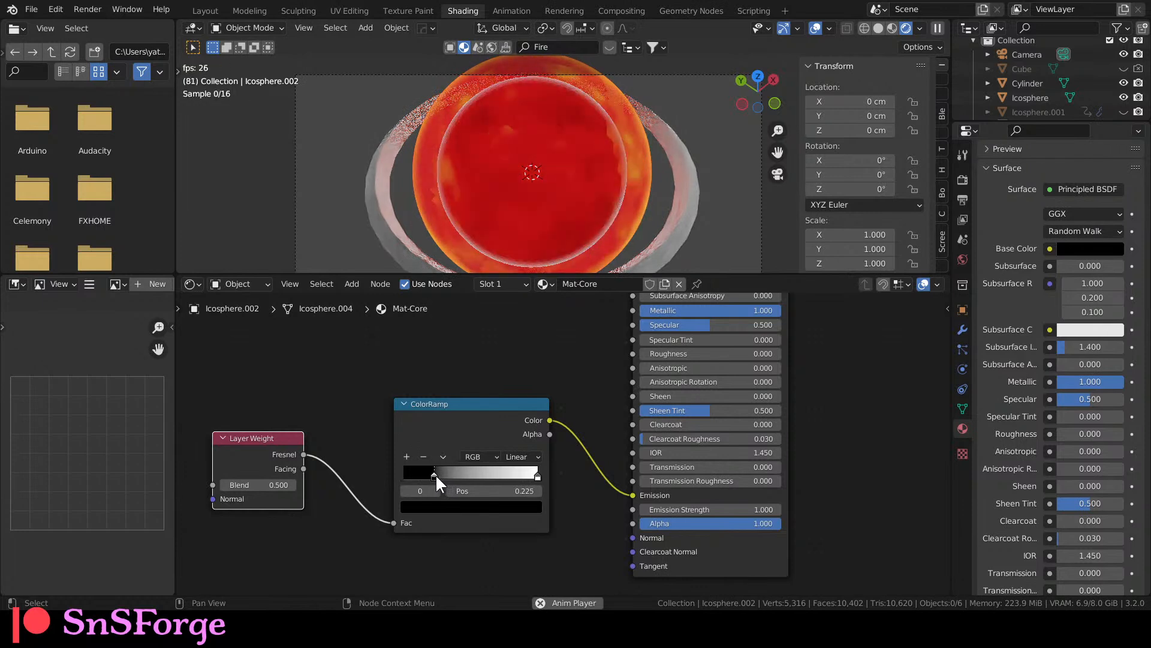
click(537, 477)
click(522, 506)
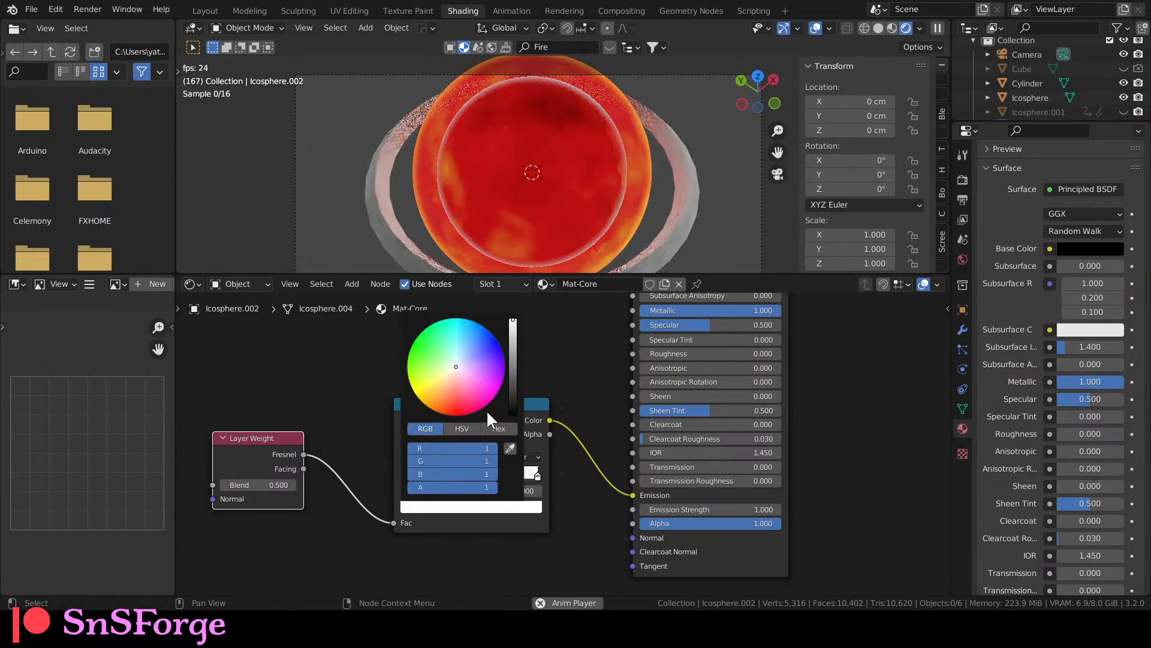
mouse_move(449, 370)
mouse_down()
mouse_move(441, 409)
mouse_move(457, 401)
mouse_move(460, 412)
mouse_move(552, 364)
mouse_up()
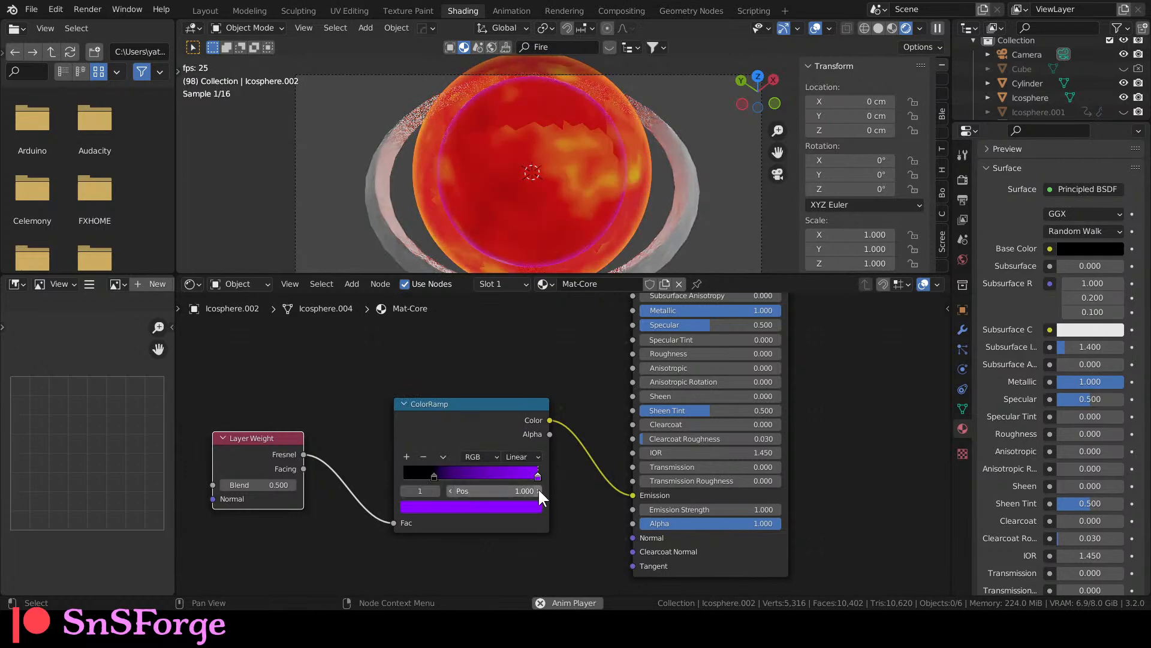
click(513, 504)
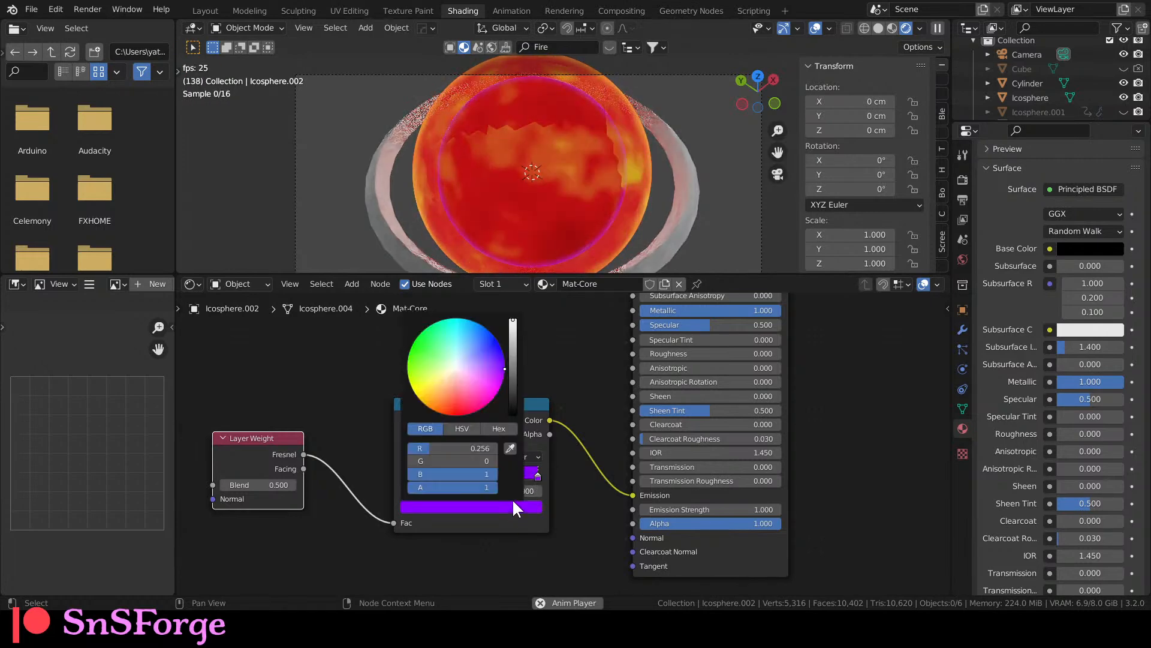
mouse_move(486, 386)
mouse_down()
mouse_move(462, 408)
mouse_move(486, 401)
mouse_up()
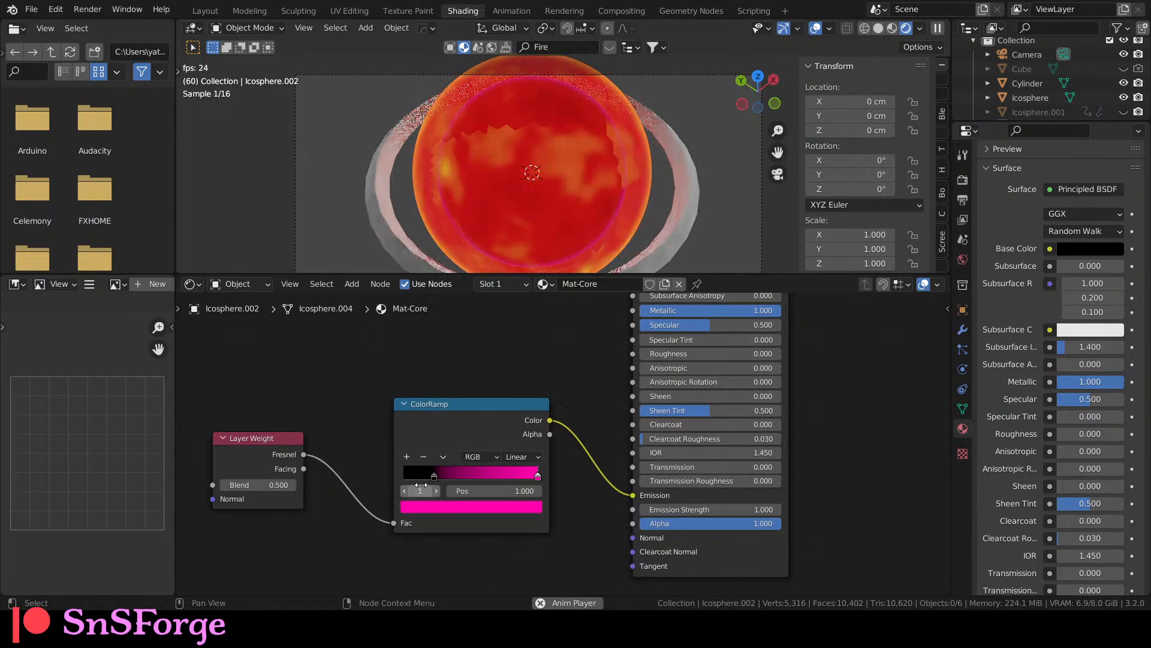
Set the ColorRamp's pink stop to 0.324 and its black stop to 0.134, and move the Layer Weight node closer to the ramp.
mouse_move(434, 473)
mouse_down()
mouse_move(444, 476)
mouse_move(427, 474)
mouse_up()
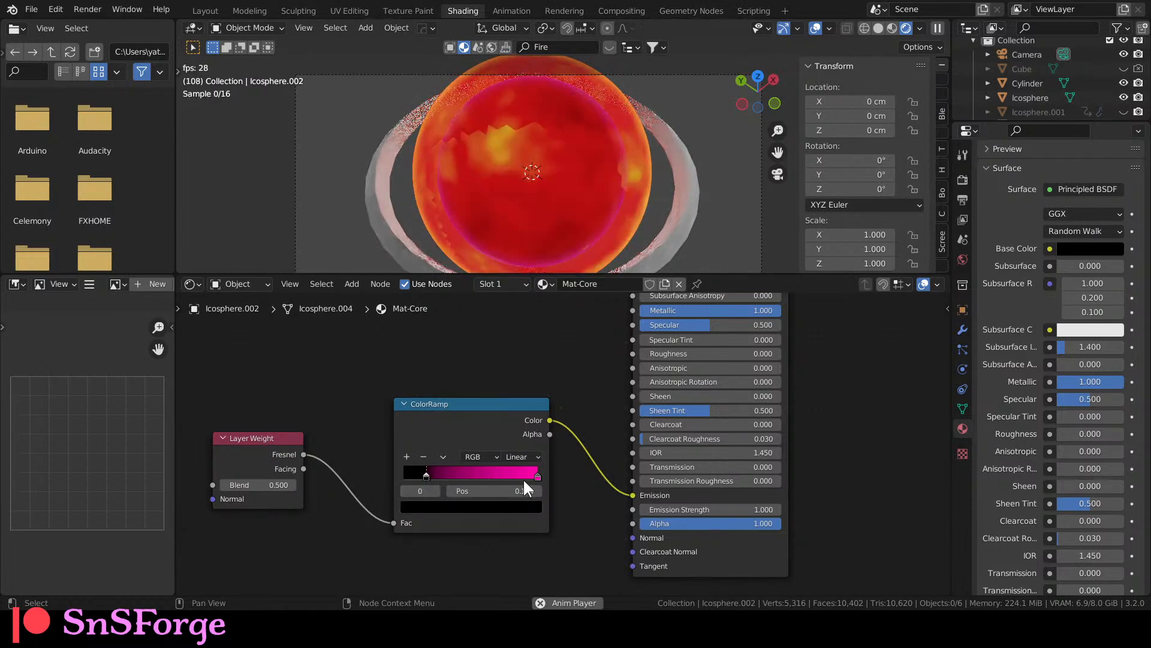
drag(537, 475, 438, 480)
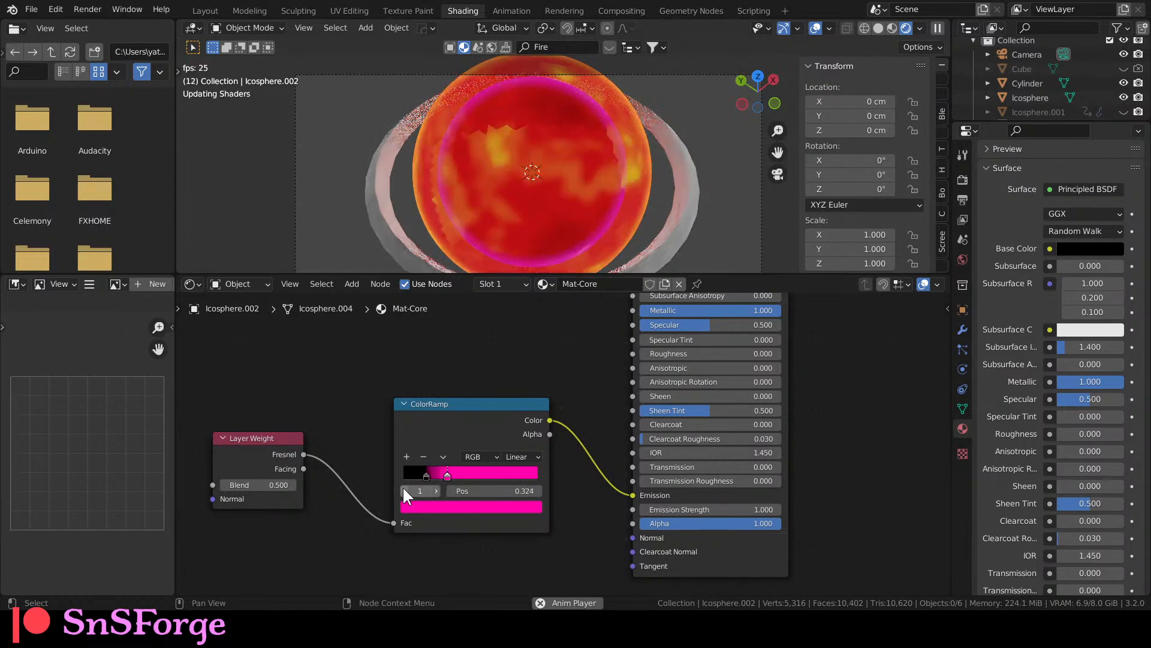
middle_drag(343, 478, 445, 512)
drag(364, 468, 391, 491)
scroll(487, 186, down, 3)
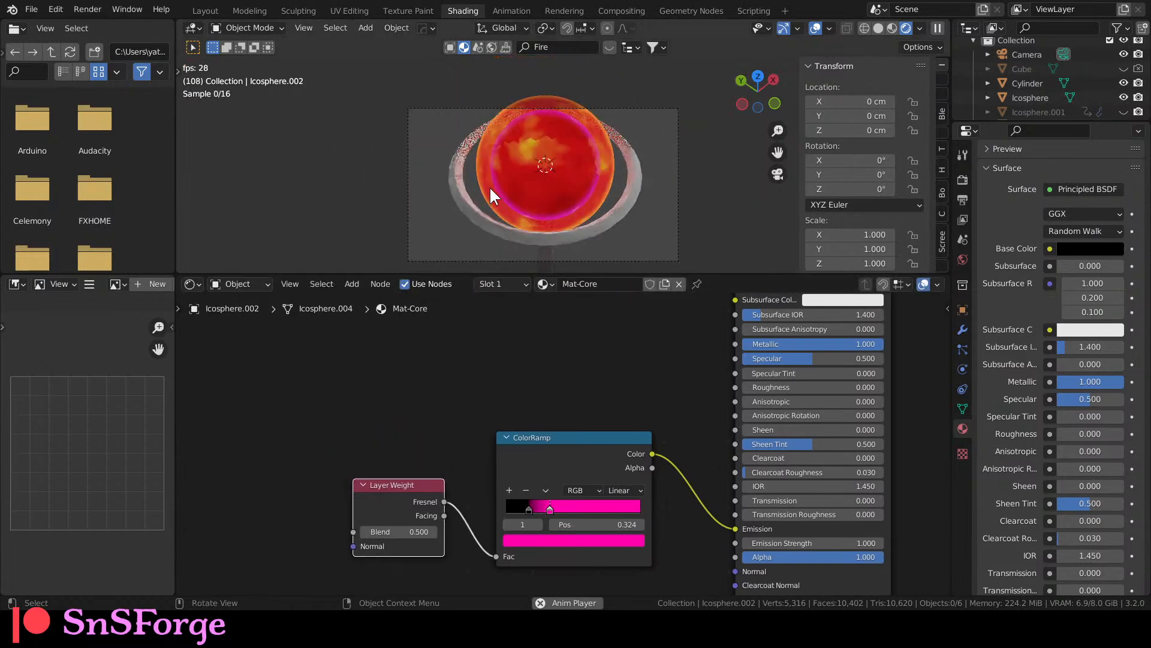
scroll(487, 186, up, 4)
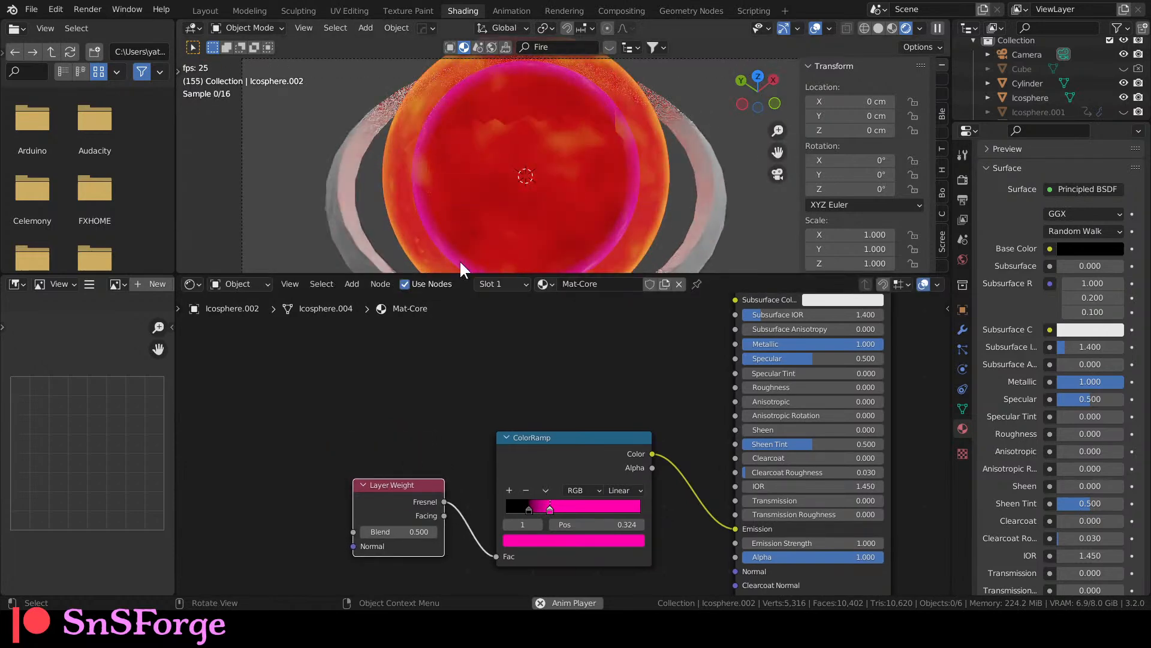
mouse_move(528, 508)
mouse_down()
mouse_move(538, 509)
mouse_move(523, 507)
mouse_up()
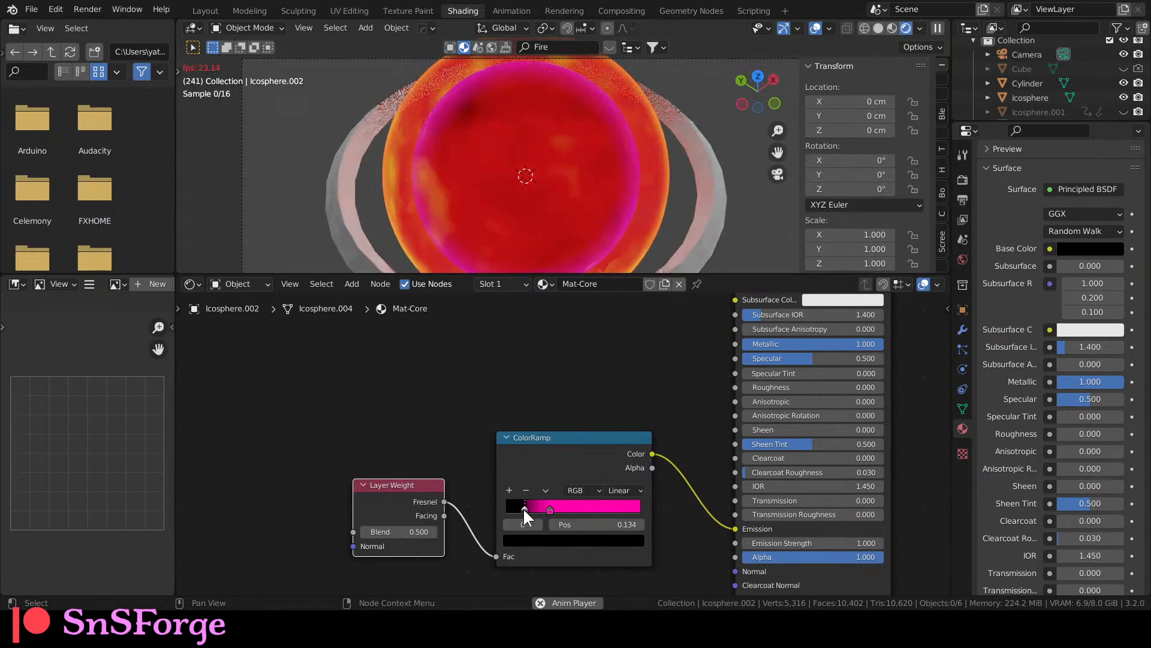
Return to the Layout workspace, examine the core's pink rim up close and from the side, and stop the animation playback.
click(207, 10)
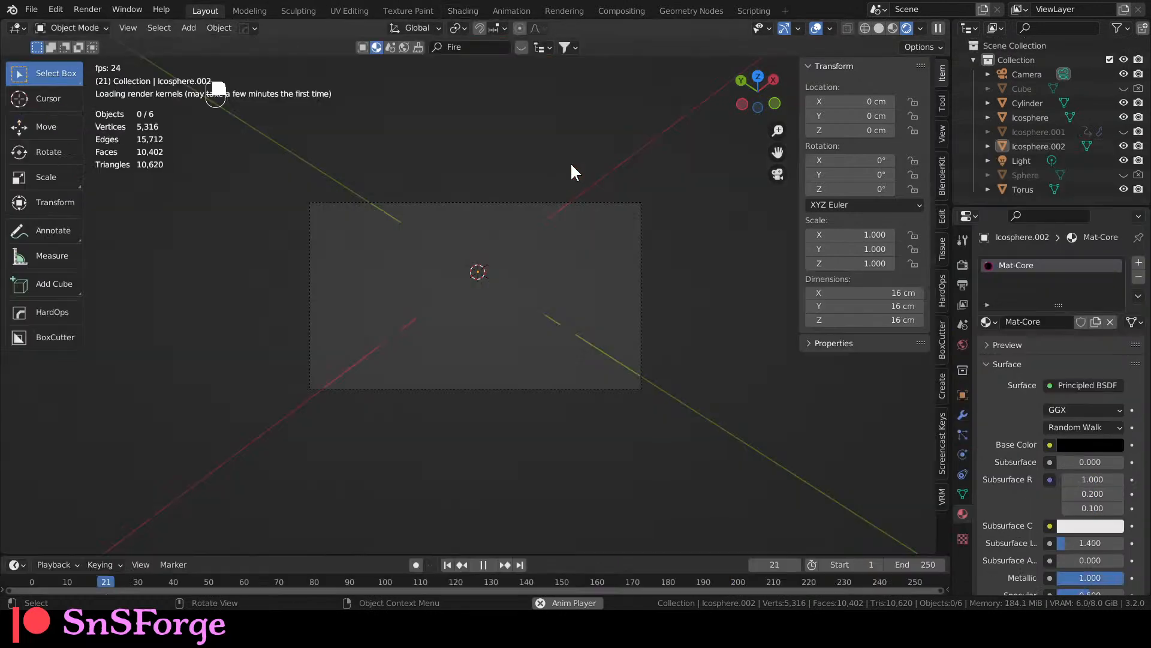
scroll(606, 336, up, 6)
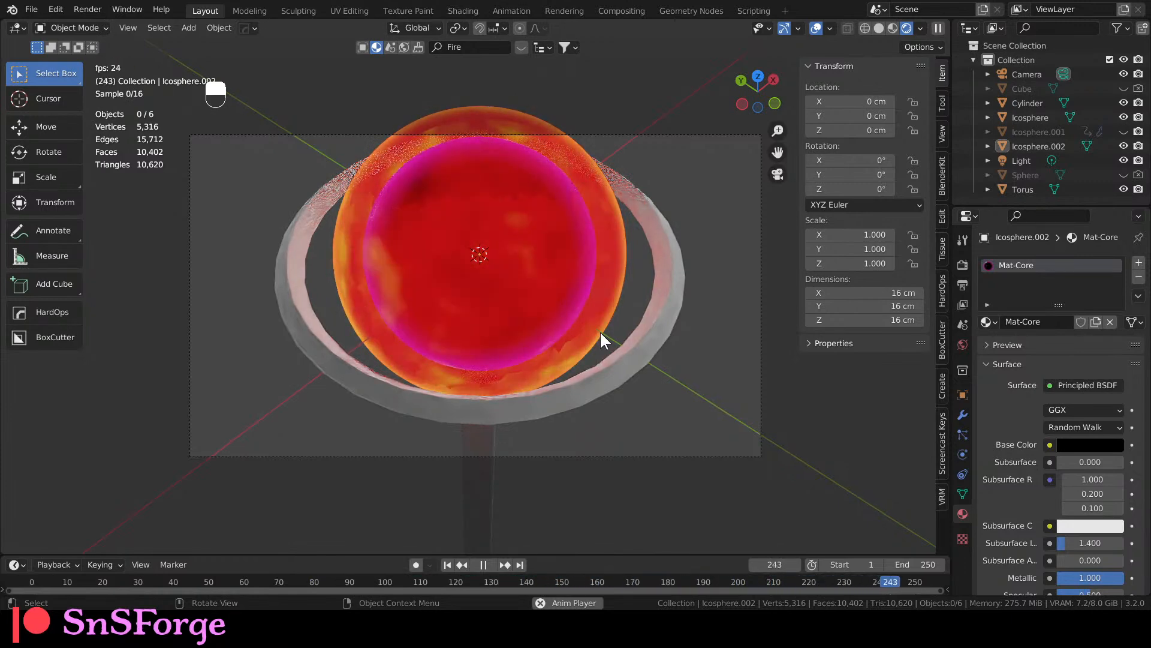
middle_drag(527, 251, 657, 240)
scroll(492, 360, down, 3)
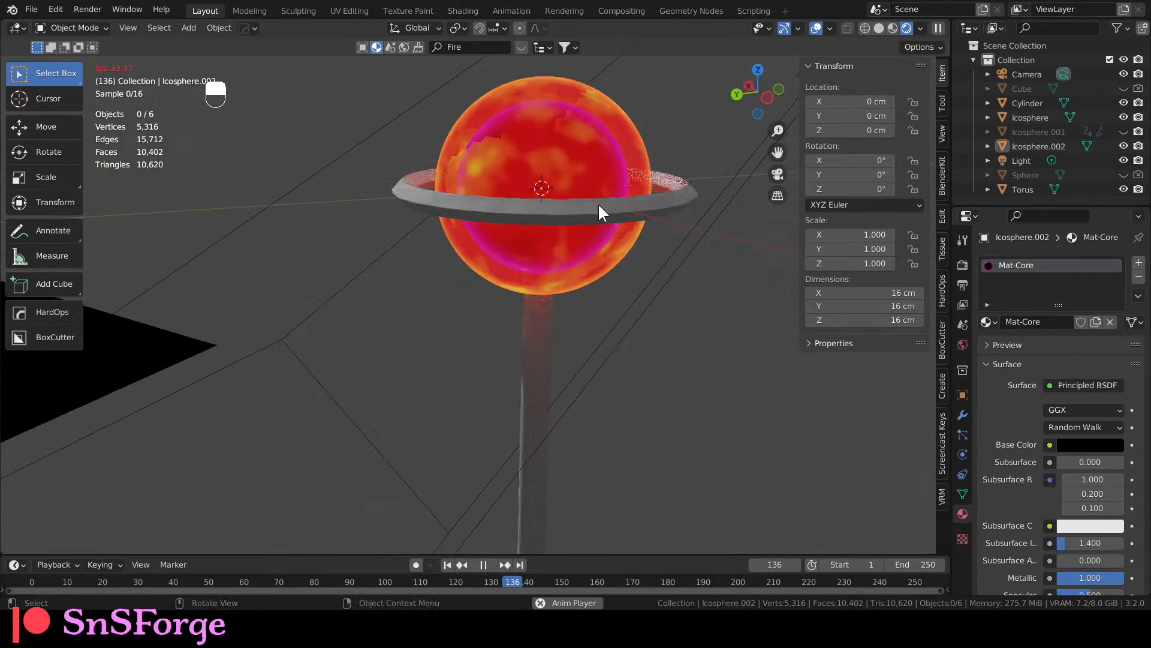
key(space)
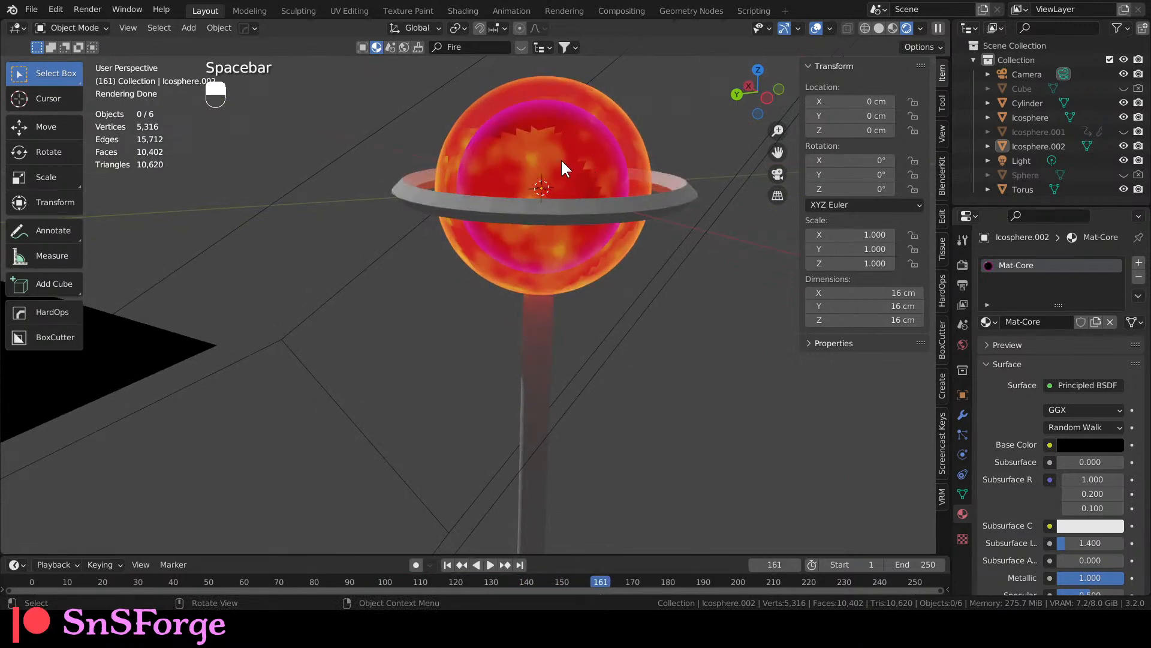
Unhide Icosphere.001 in the viewport and briefly play the animation to check the layered flame sphere up close.
click(1123, 131)
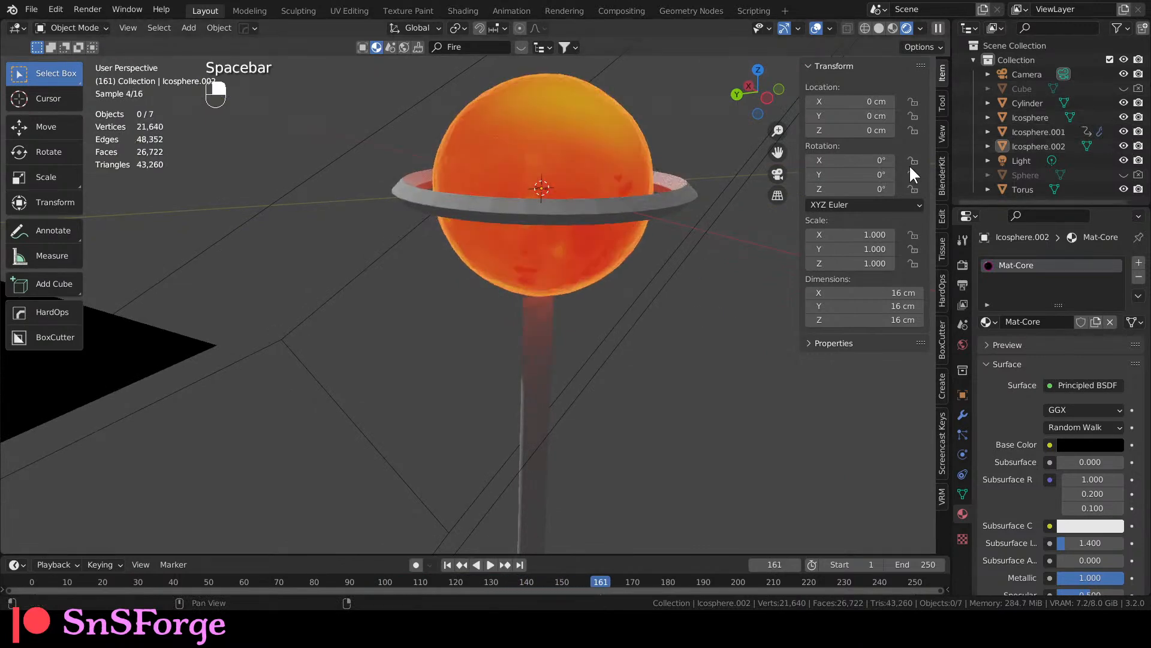
key(space)
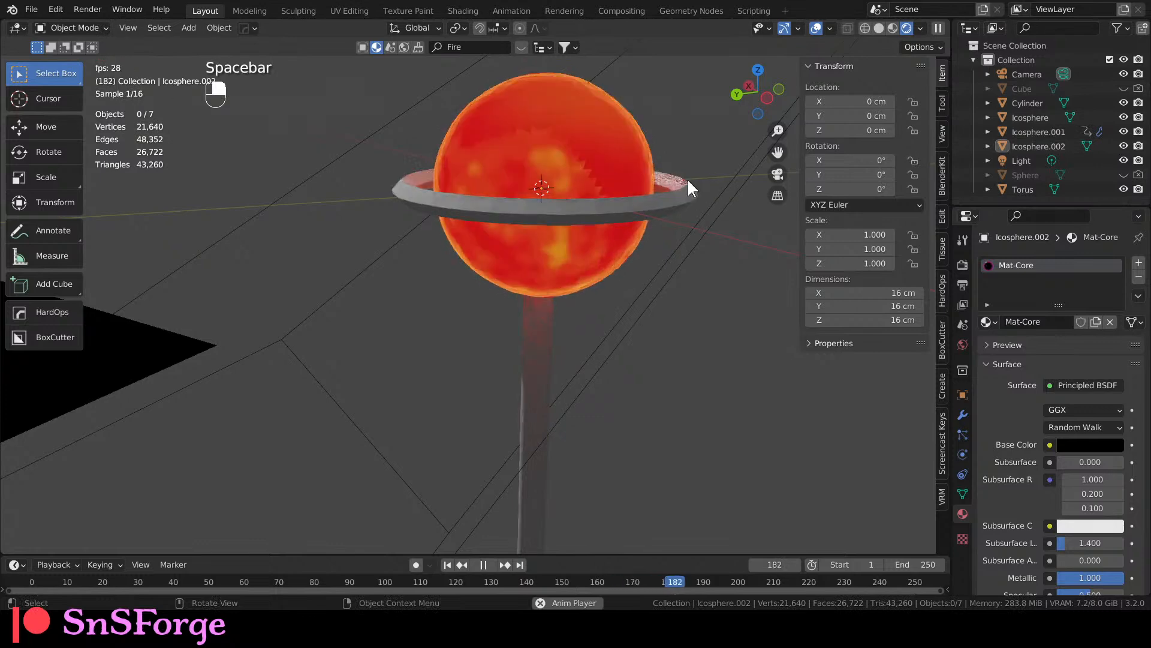
key(space)
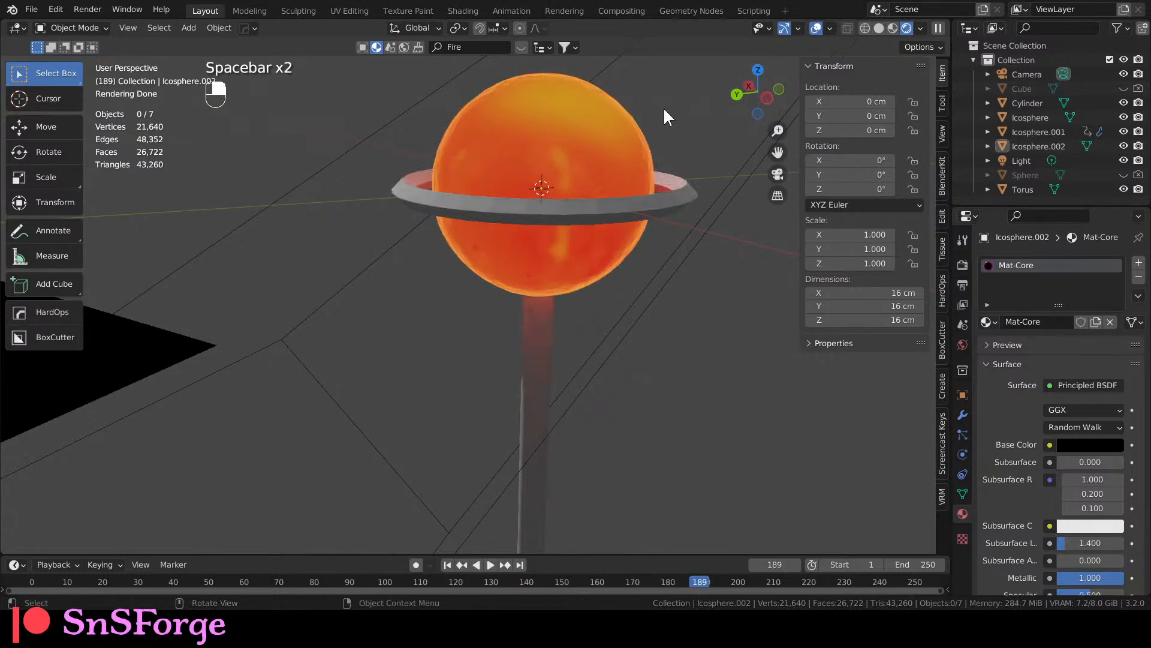
scroll(653, 136, up, 3)
shift+middle_drag(685, 196, 623, 286)
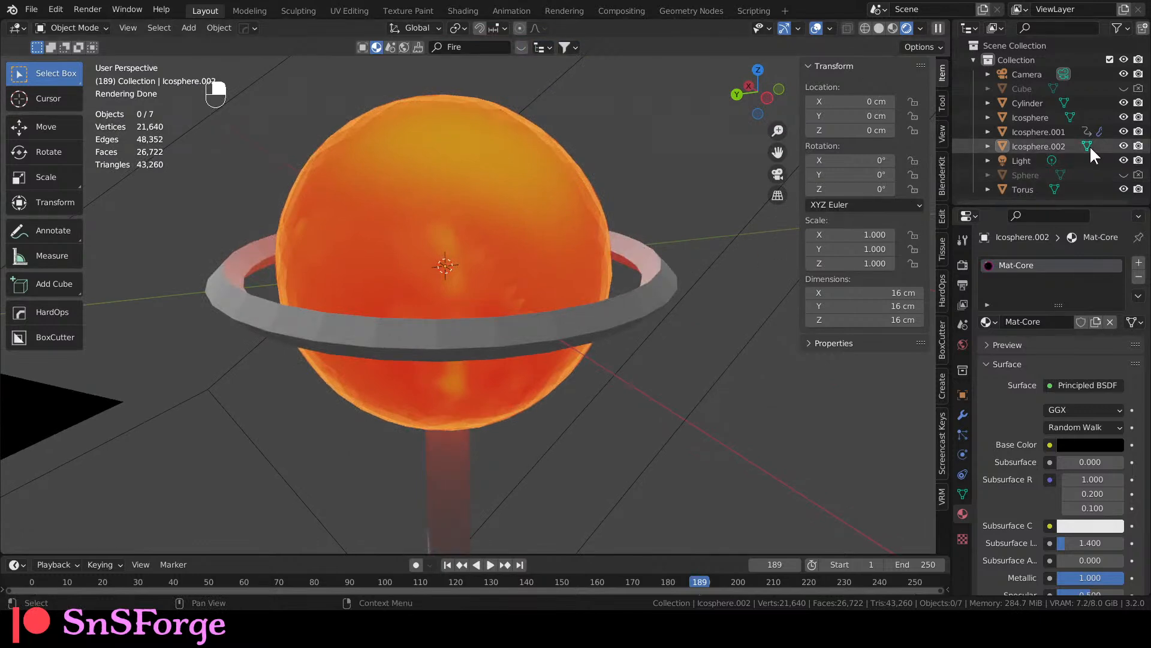
Hide Icosphere.001 in the viewport and rename Icosphere.002 to Core-inner.
click(1124, 131)
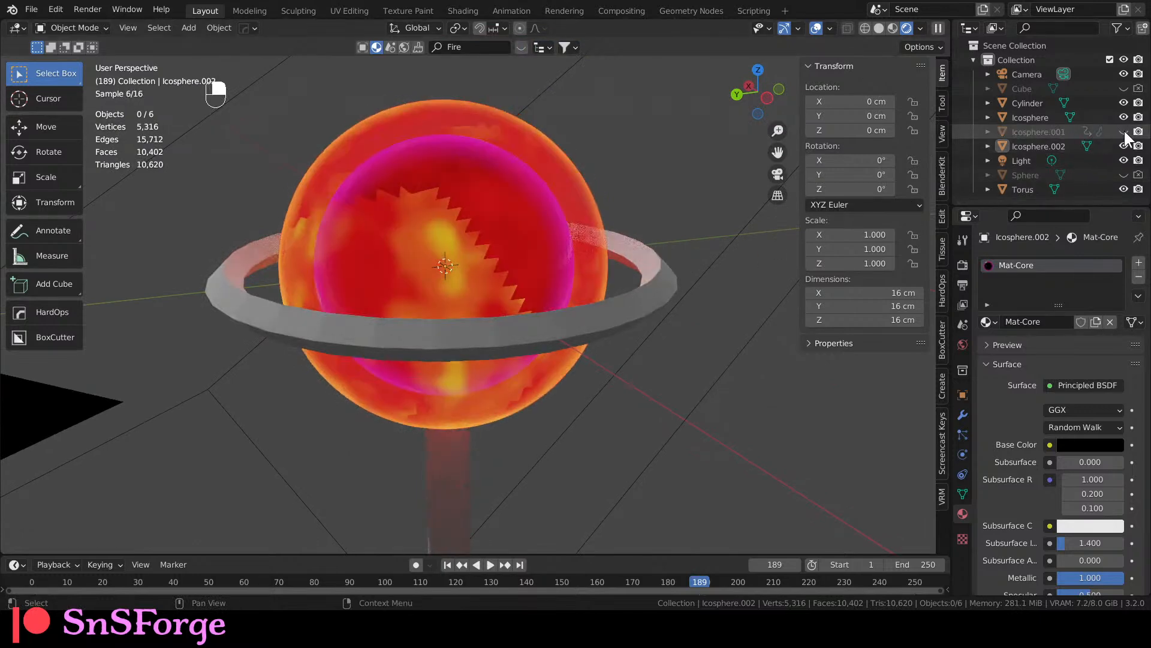
click(1046, 117)
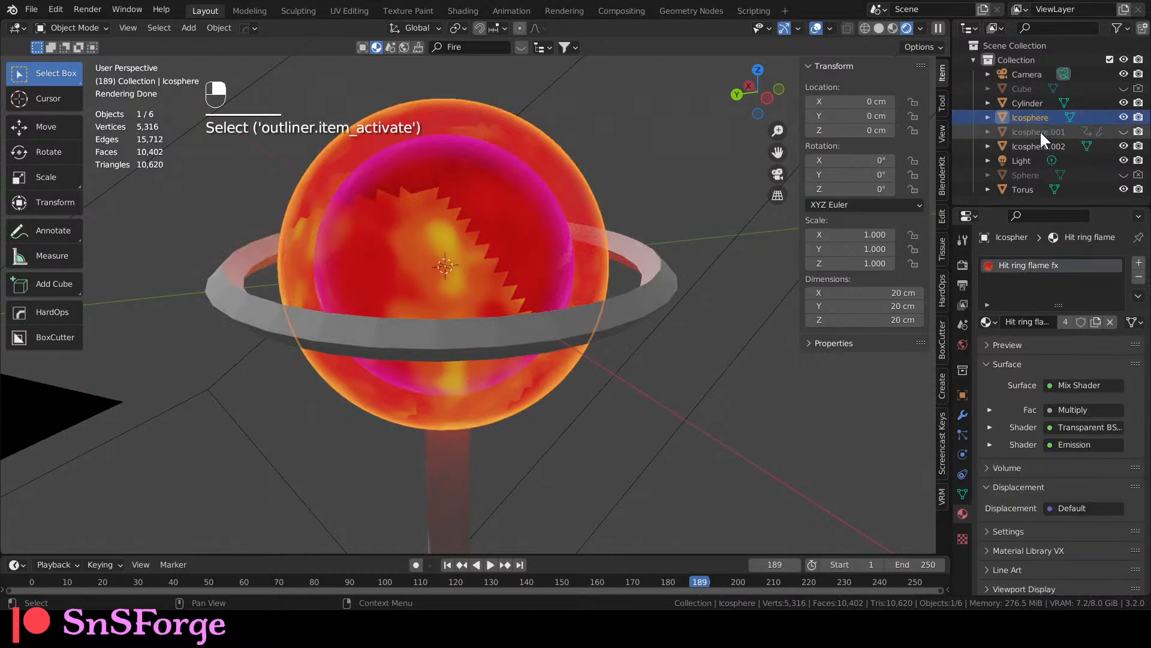
click(1039, 145)
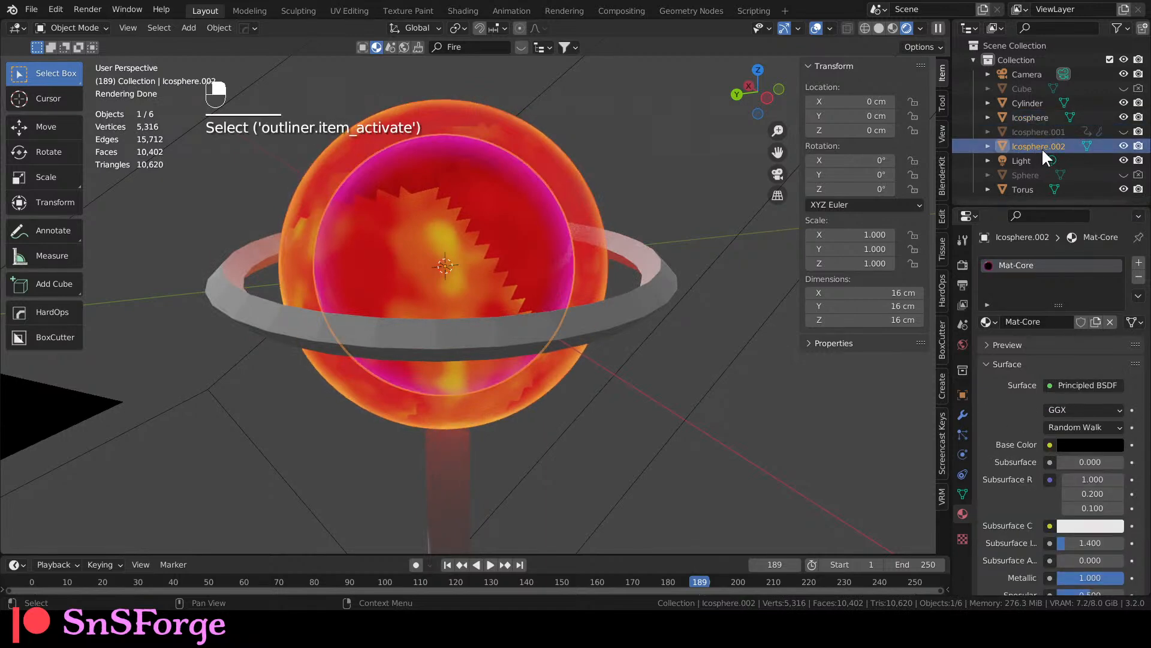
key(F2)
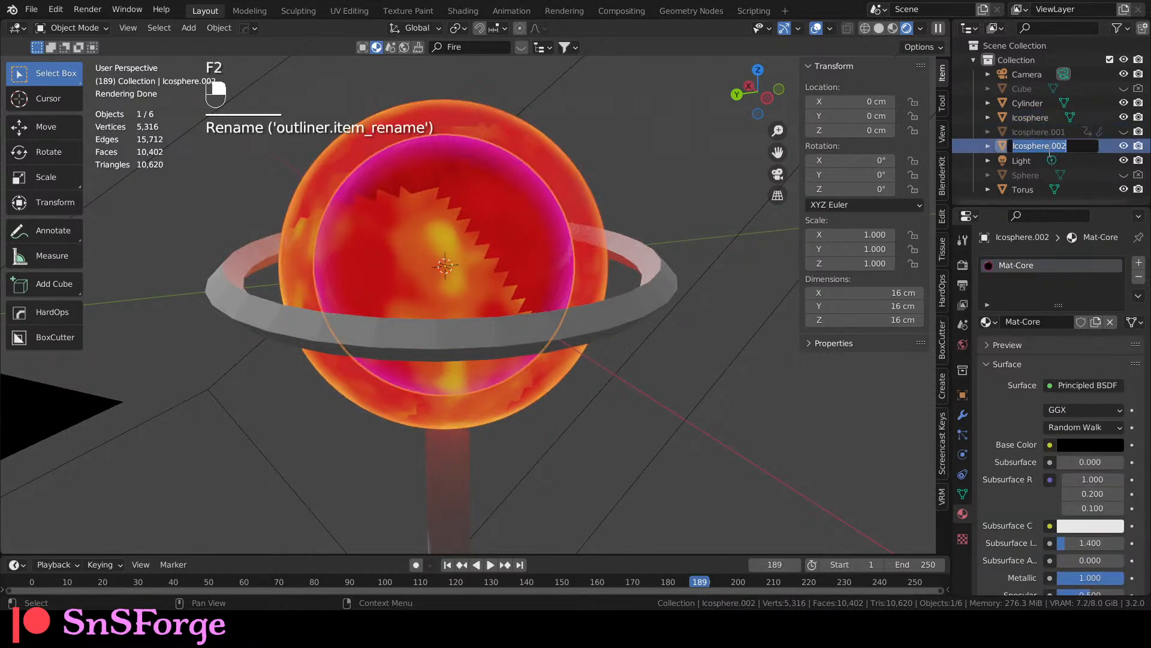
text(Core-inner)
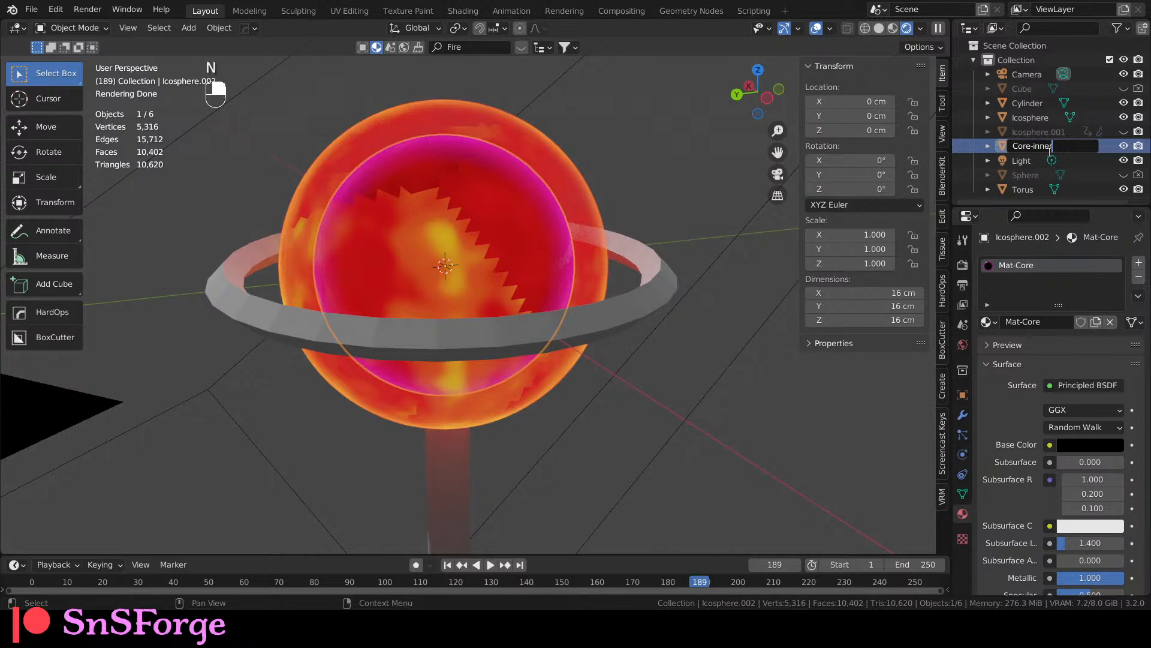
key(Return)
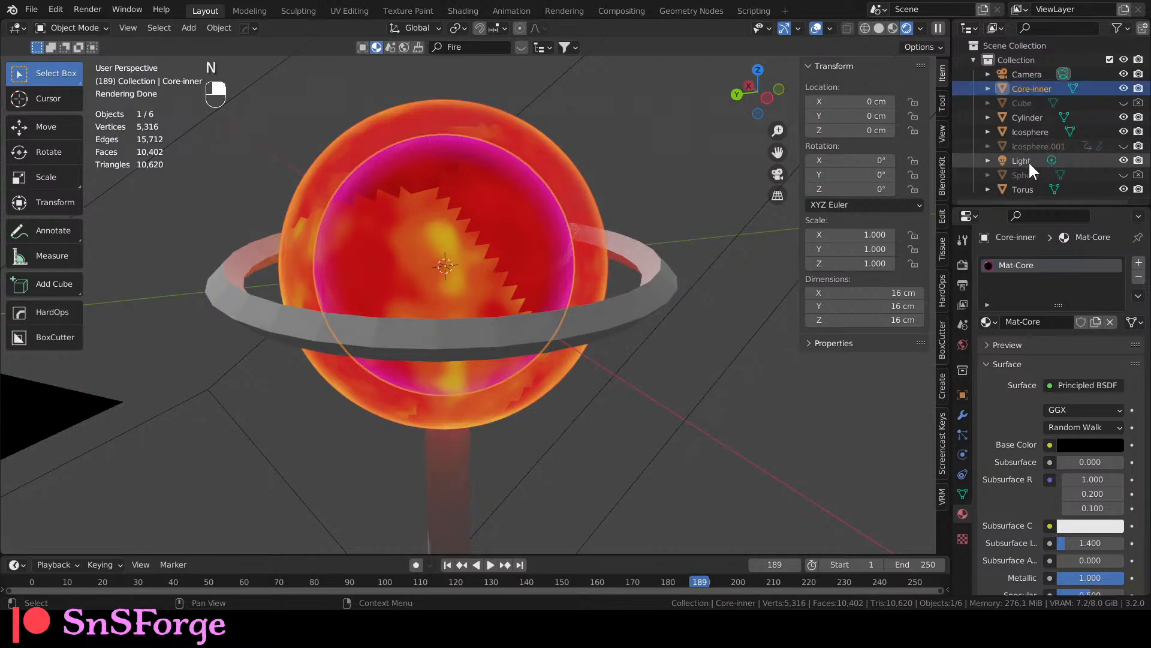
Rename the outer flame sphere, Icosphere, to Core-Atmo.
click(581, 192)
click(1022, 128)
key(F2)
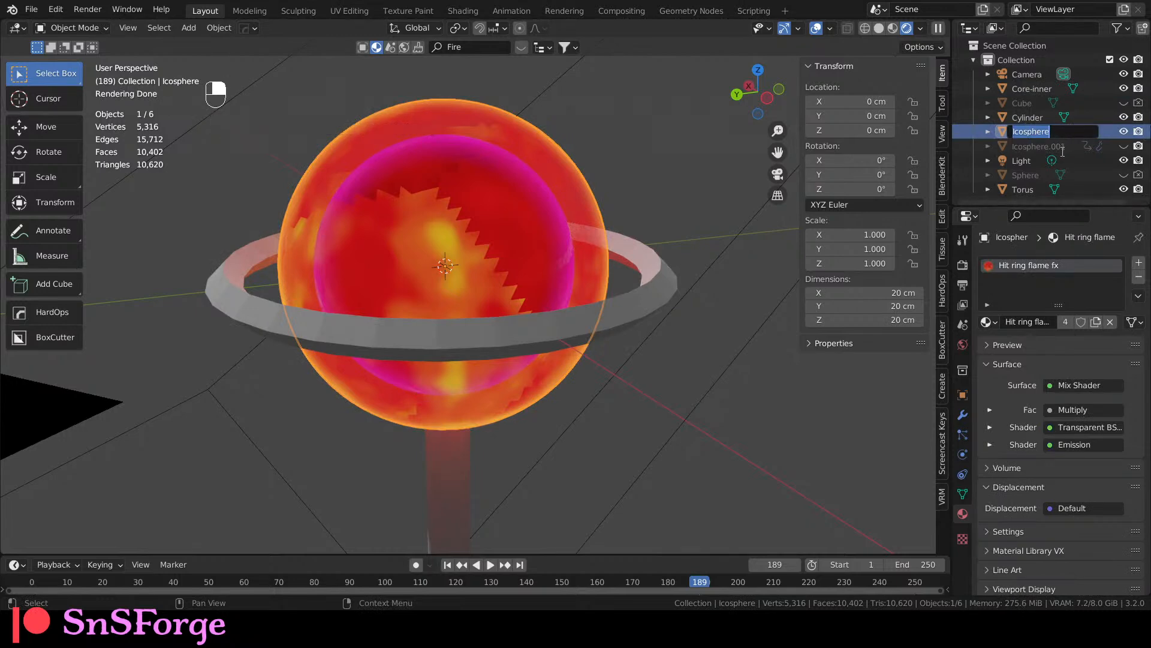
text(Core-)
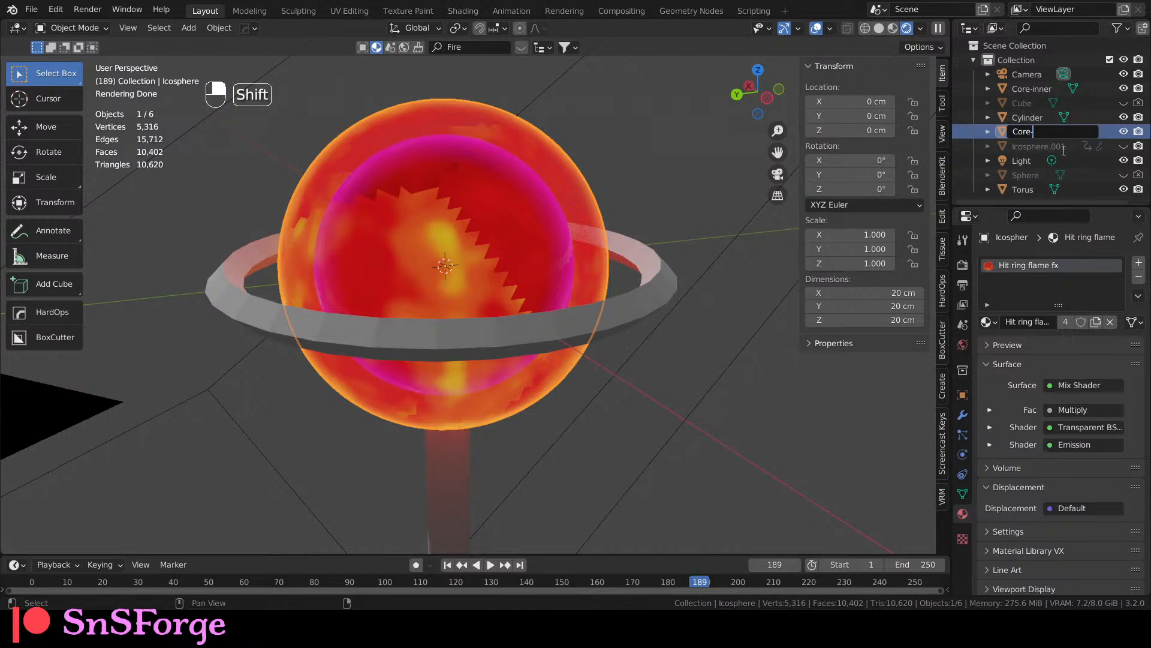
text(Atmo)
key(Return)
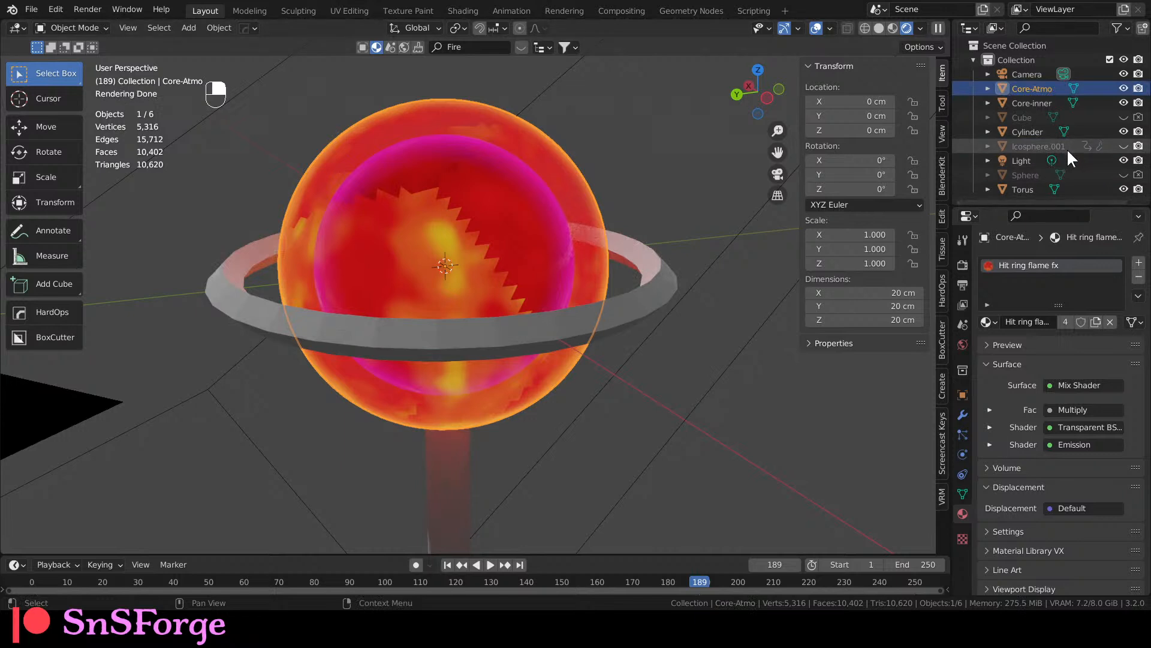
Unhide Icosphere.001 in the viewport and rename it to Core-Bump.
click(1114, 144)
click(1123, 146)
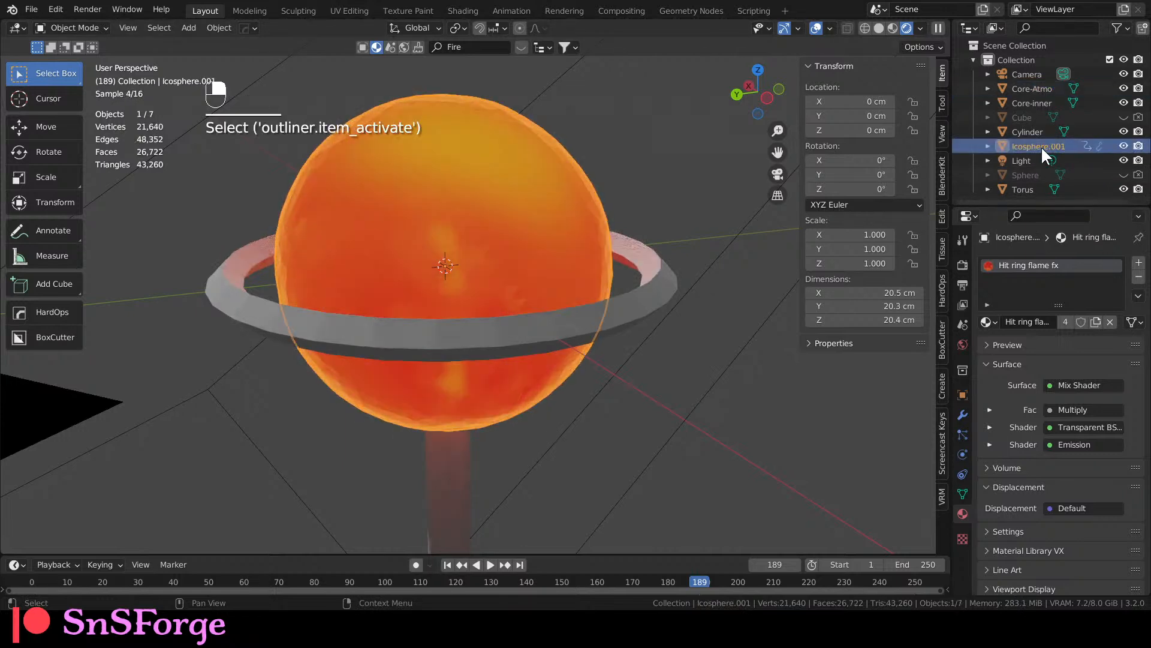
key(F2)
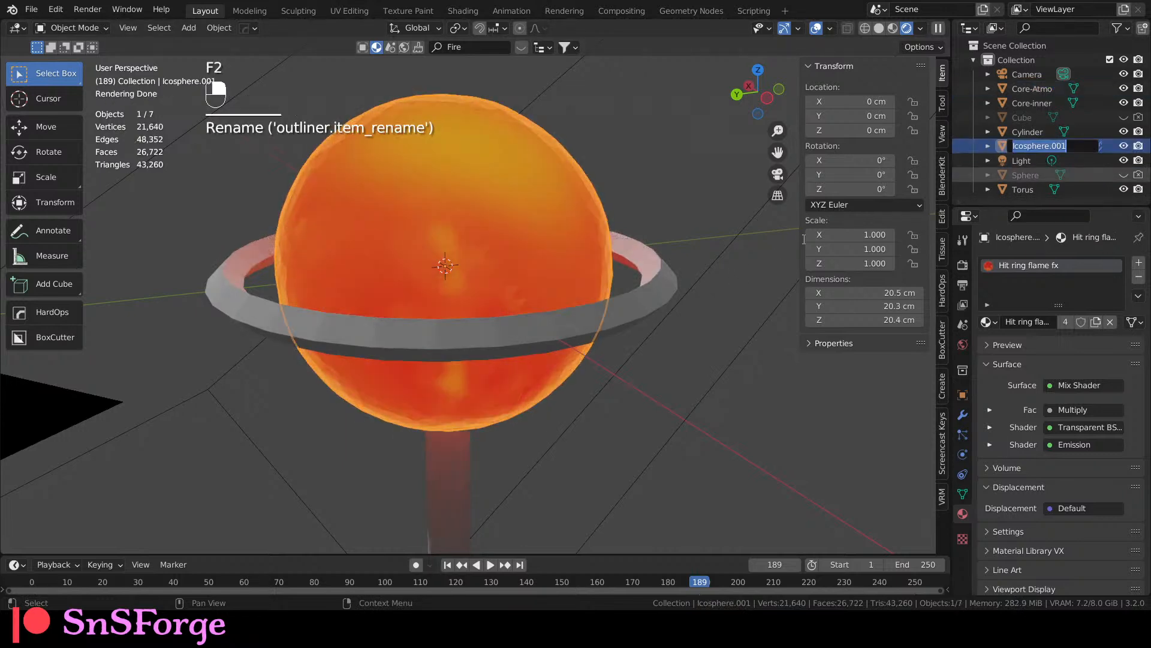
text(C)
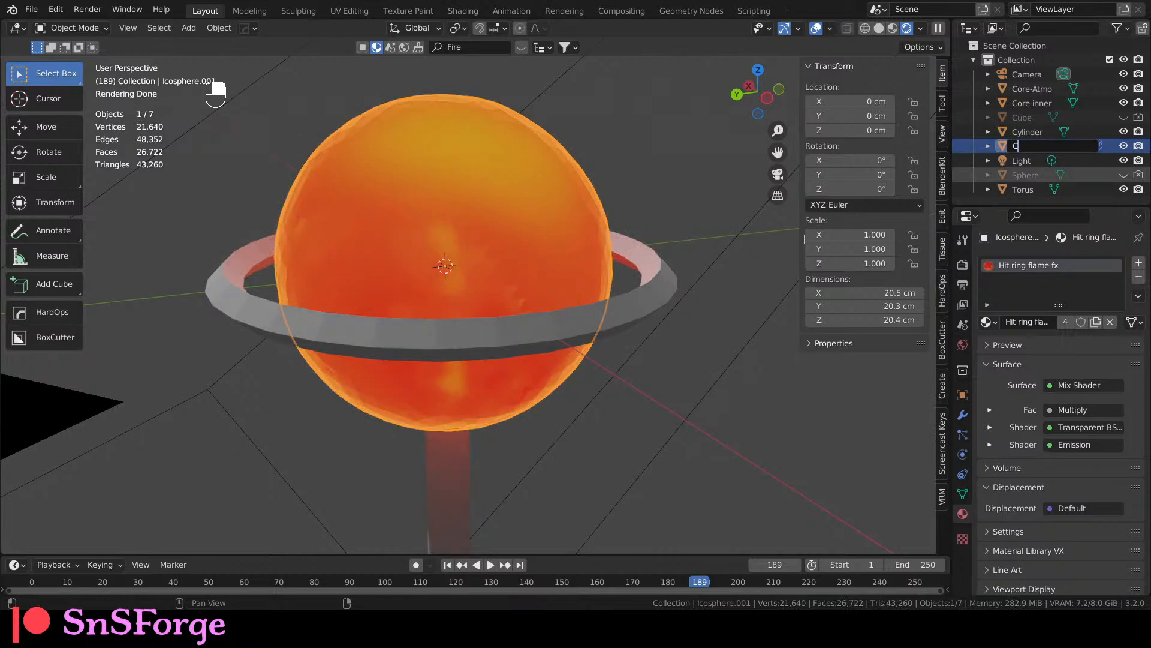
text(ore-Bump)
key(Return)
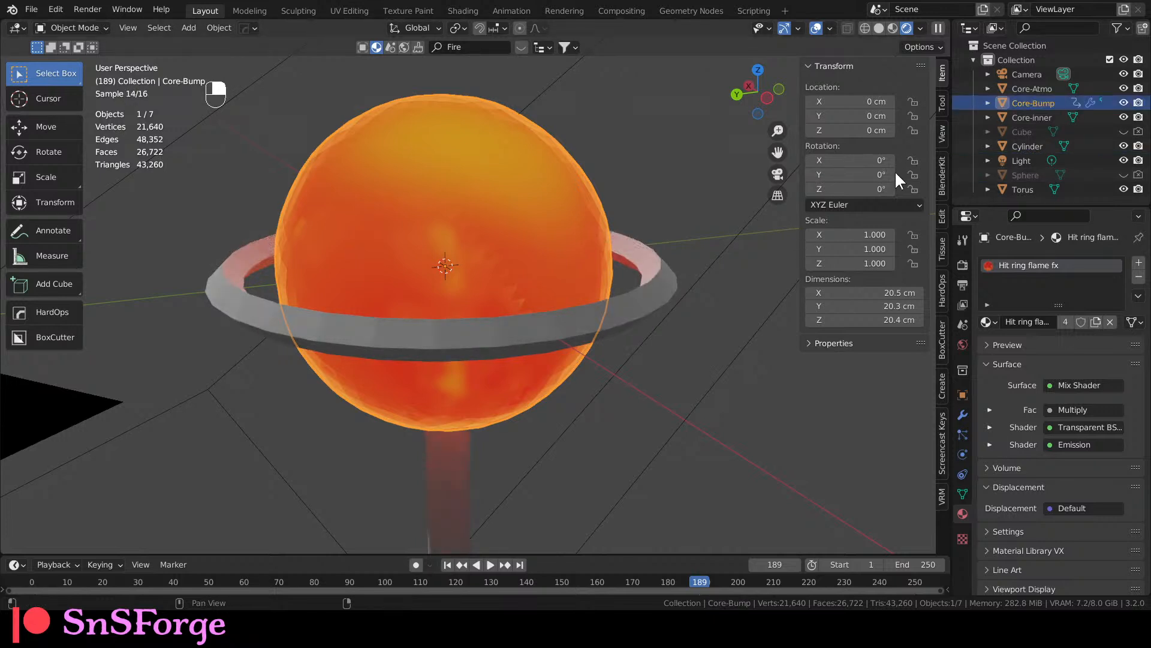
Toggle Core-Bump's viewport visibility to compare the sphere with and without that layer.
click(1022, 102)
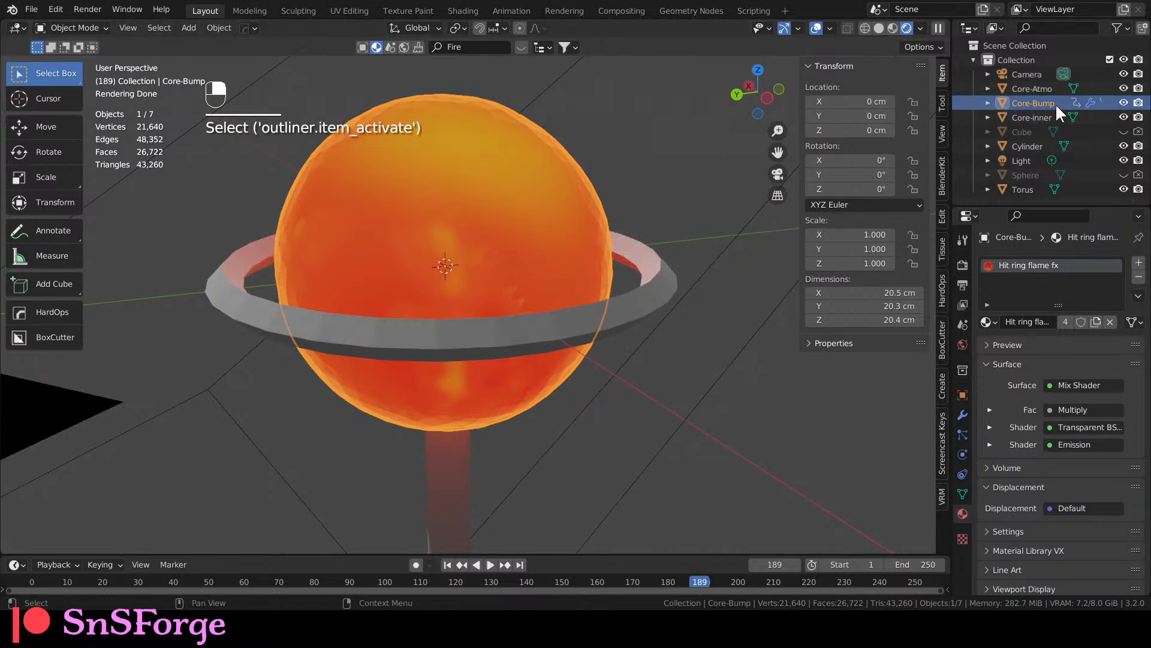
click(1121, 102)
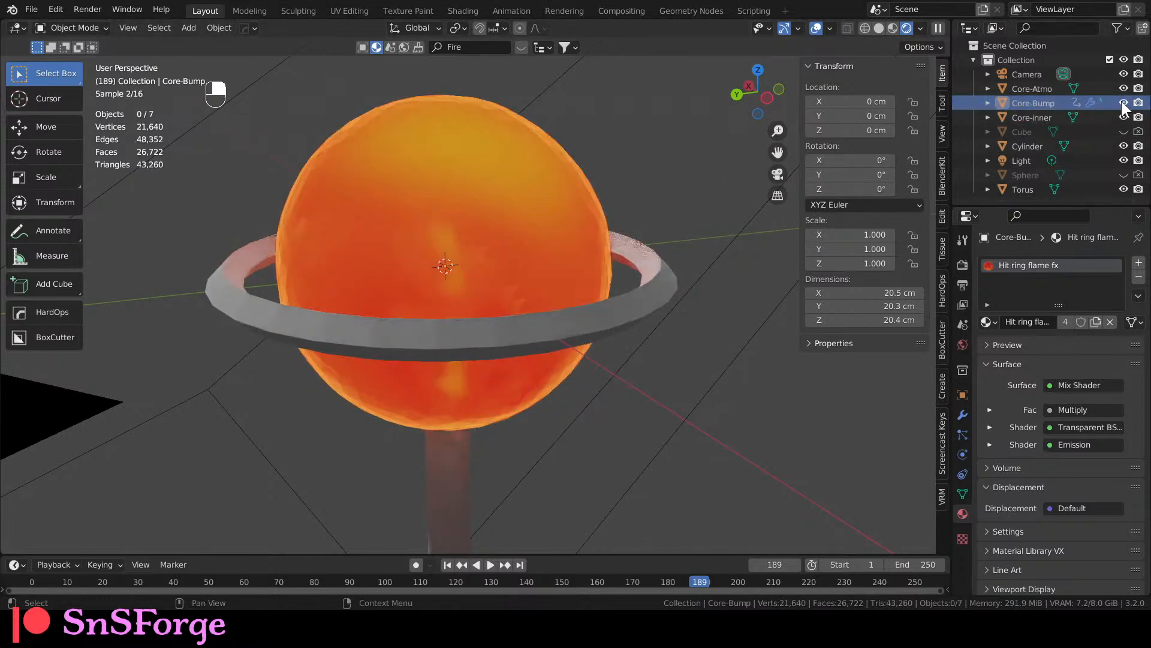
click(1122, 103)
click(1122, 102)
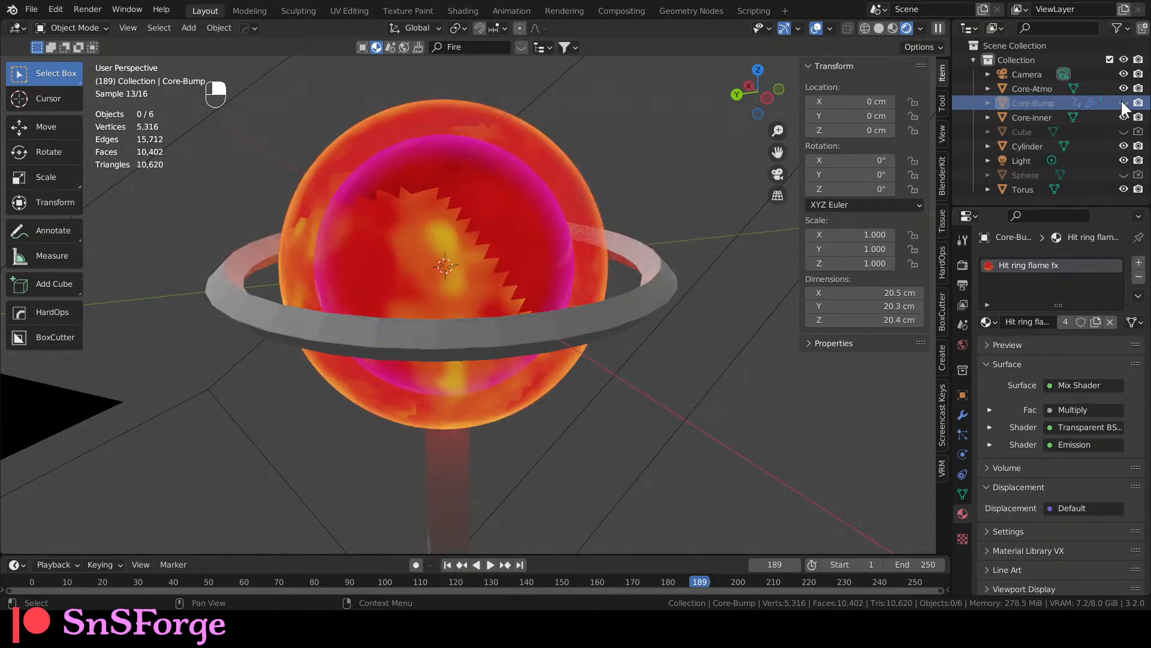
click(1121, 102)
In Core-Bump's GN-sphere node tree, link the Hit ring flame Set Material node directly to Group Output, bypassing Join Geometry.
click(1053, 103)
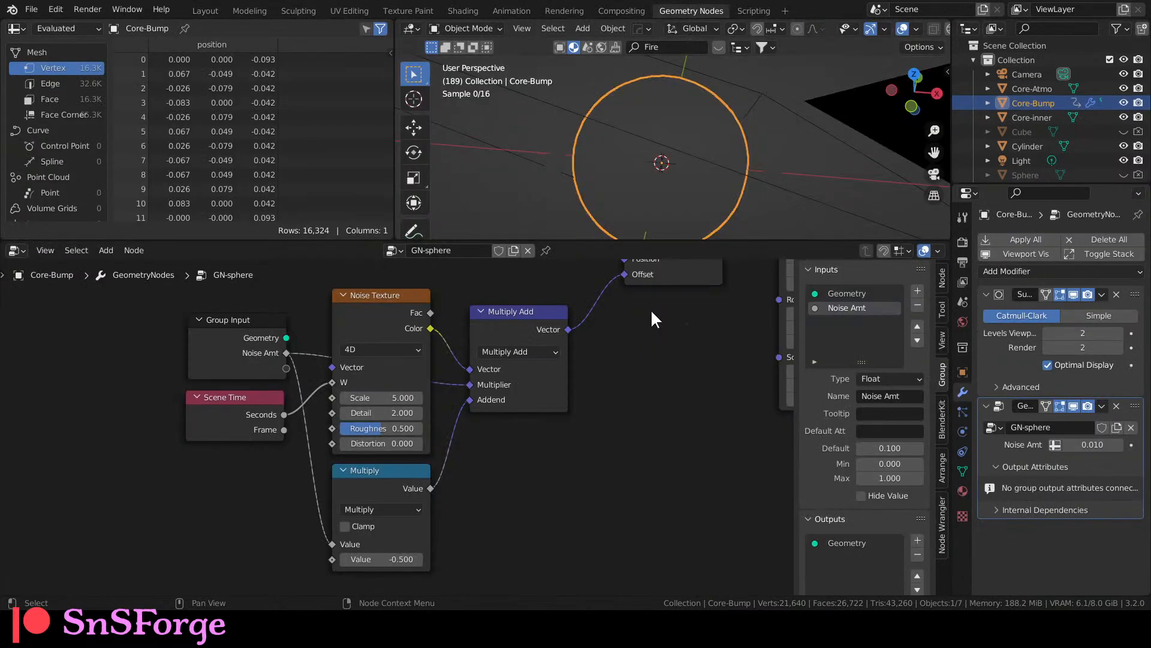
scroll(650, 309, down, 5)
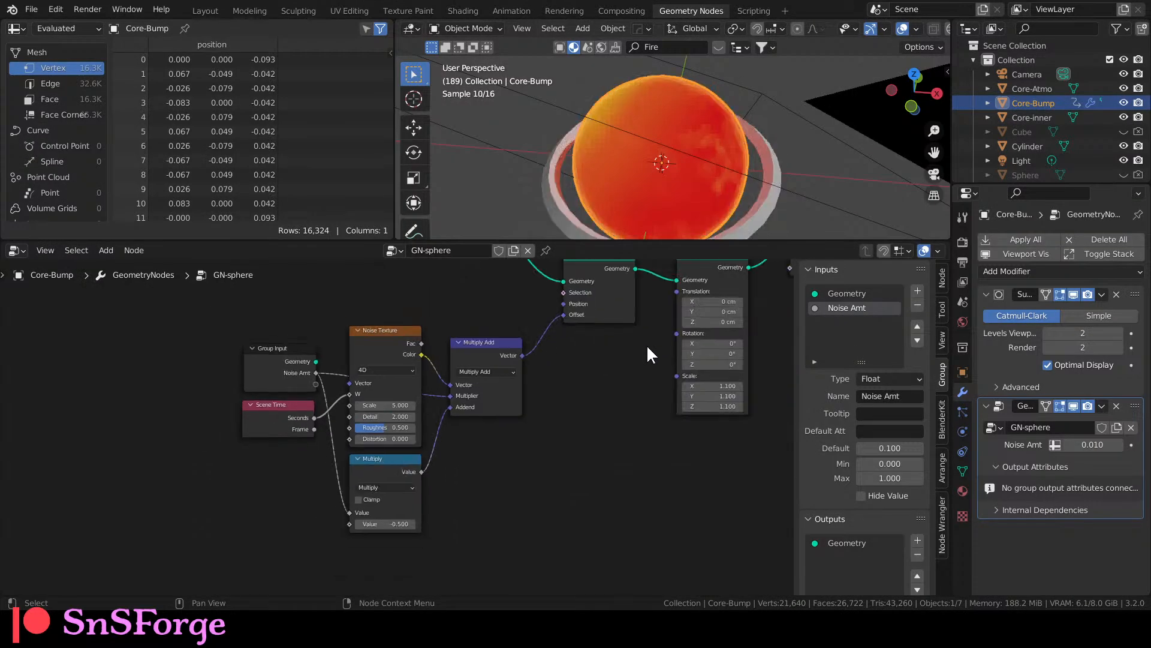
middle_drag(484, 473, 396, 408)
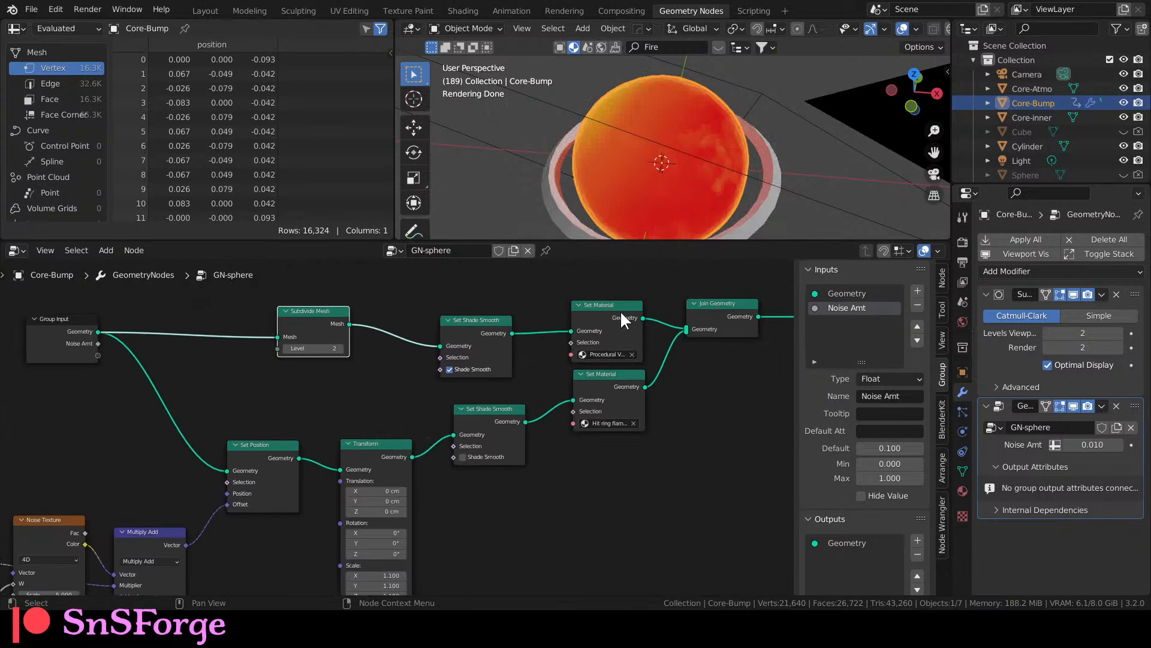
drag(623, 312, 603, 298)
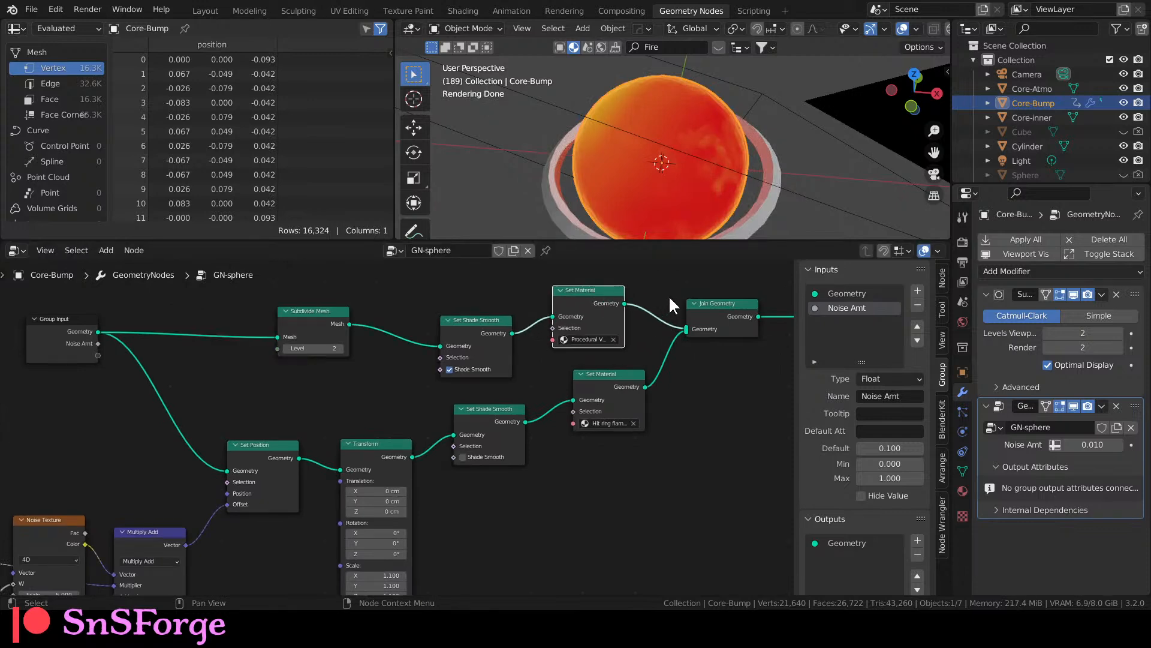
drag(645, 386, 738, 340)
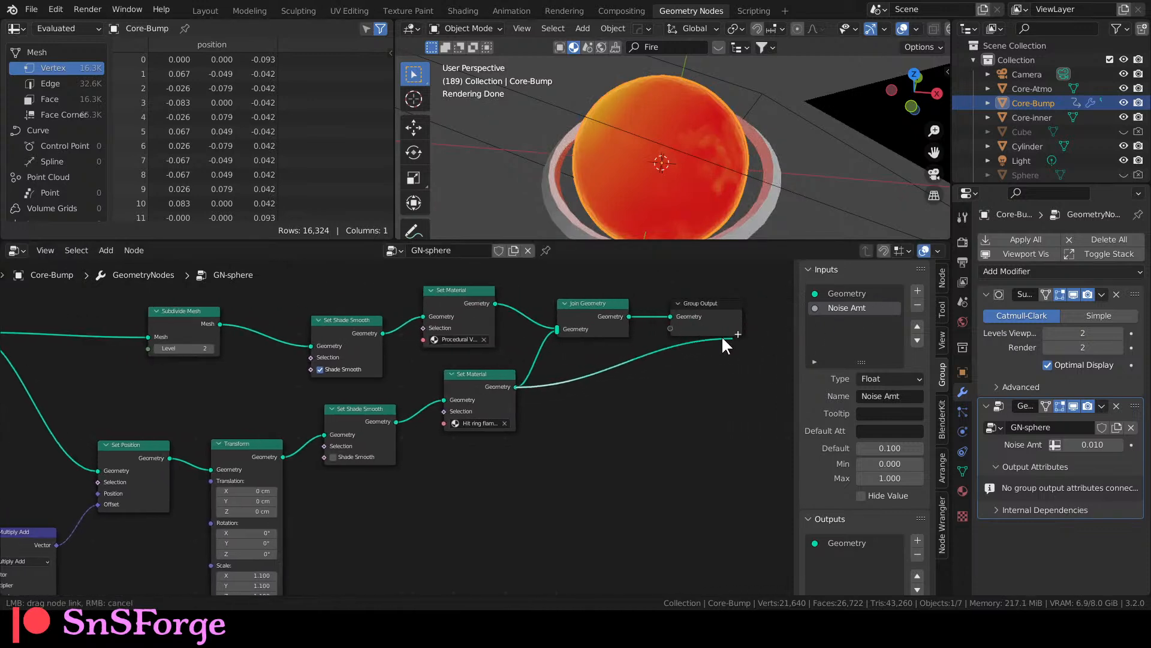
drag(675, 316, 675, 316)
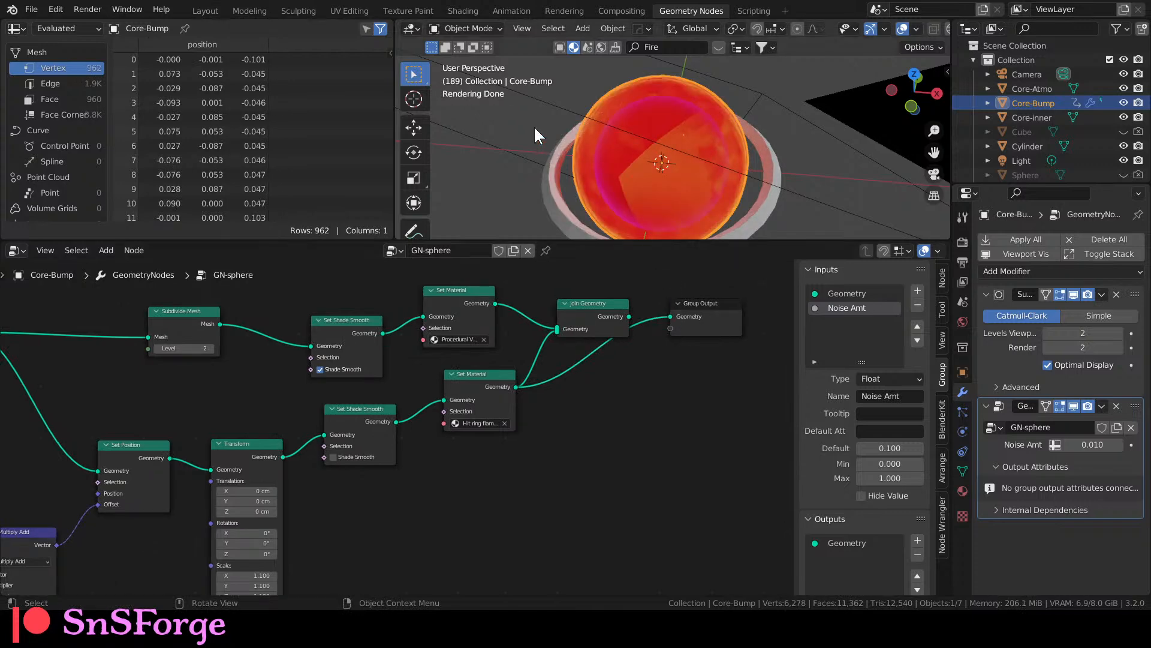
Return to the Layout workspace and play the animation to check the sphere with Core-Bump shown.
click(205, 11)
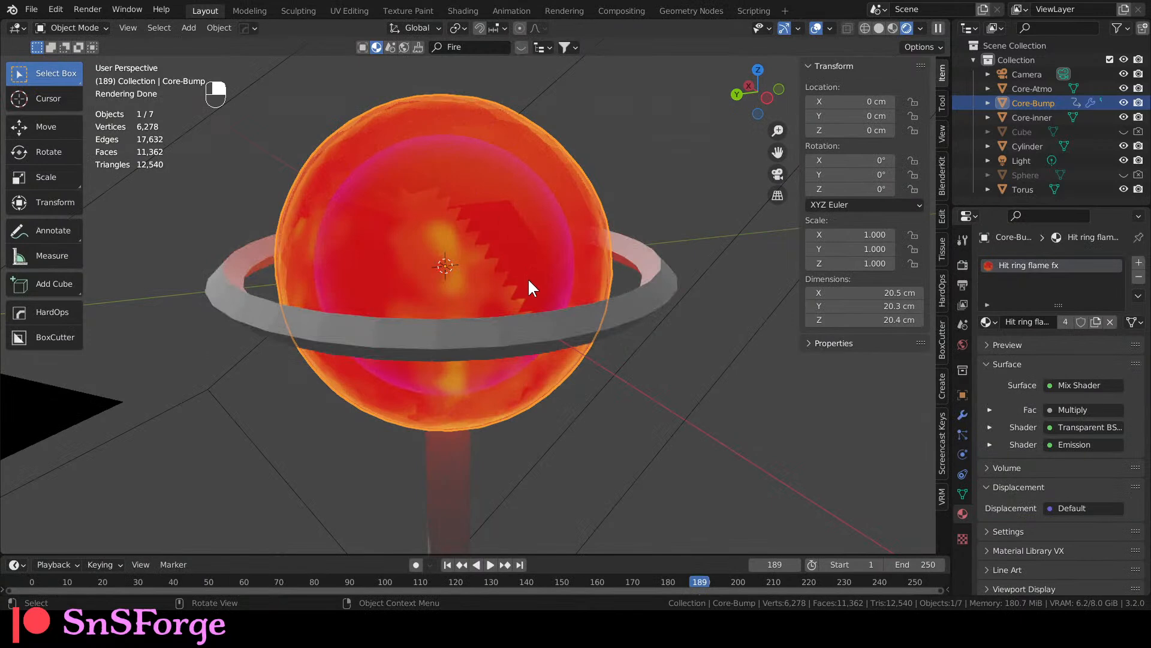
key(space)
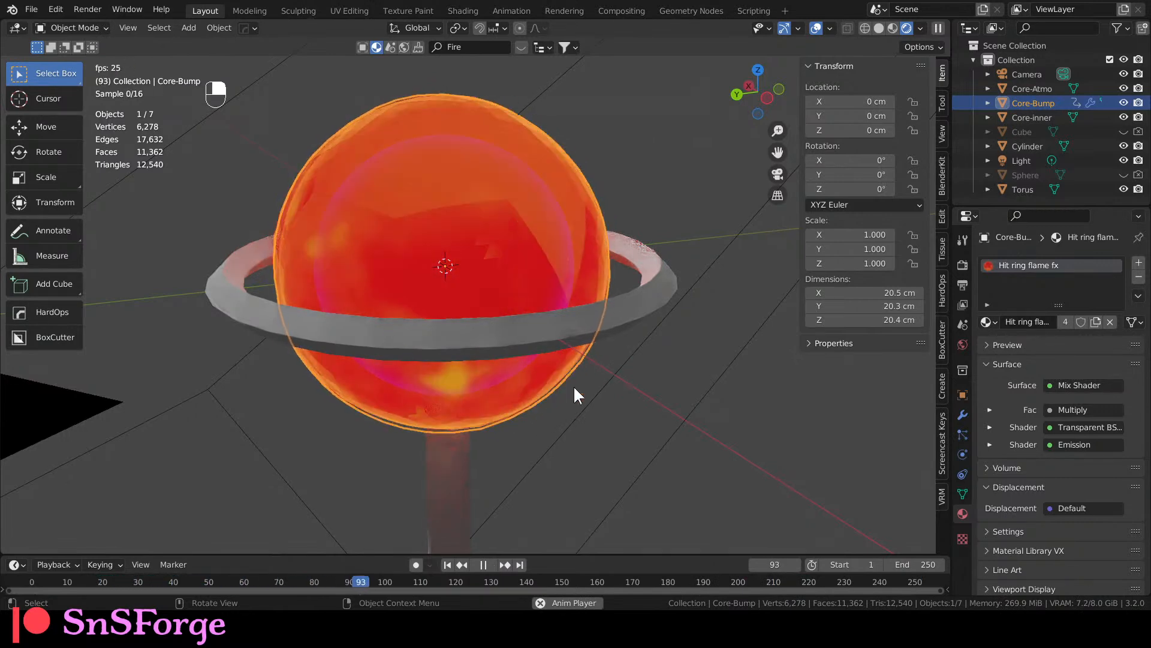
key(space)
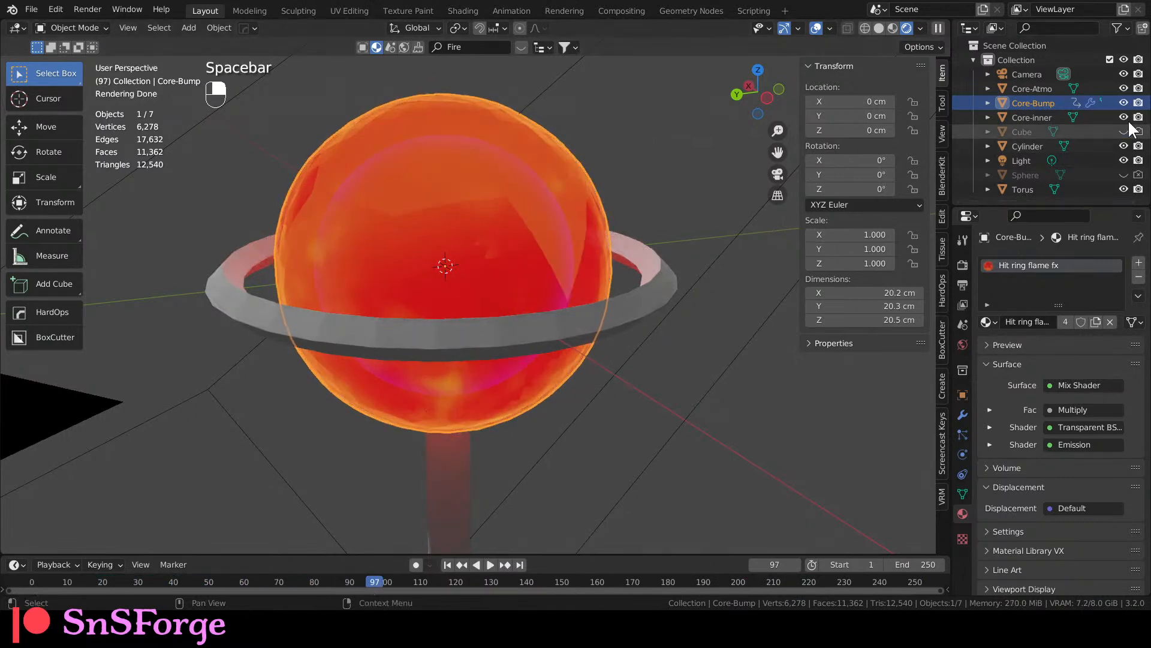
Hide Core-Bump in the viewport and briefly play the animation without it.
click(1124, 103)
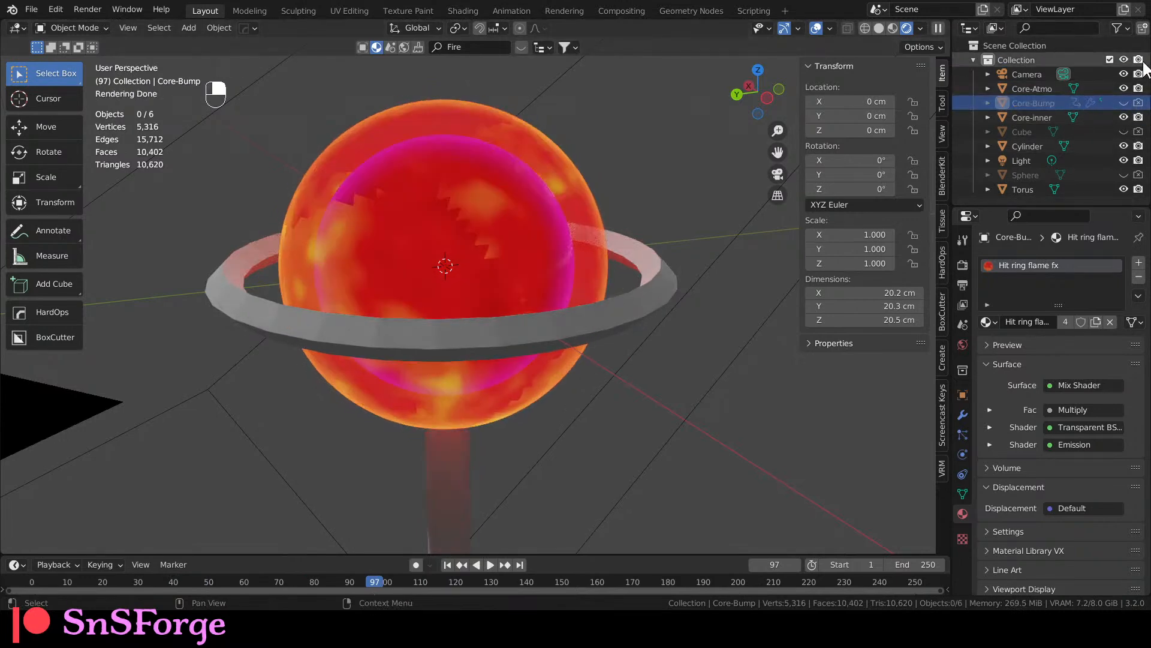
key(space)
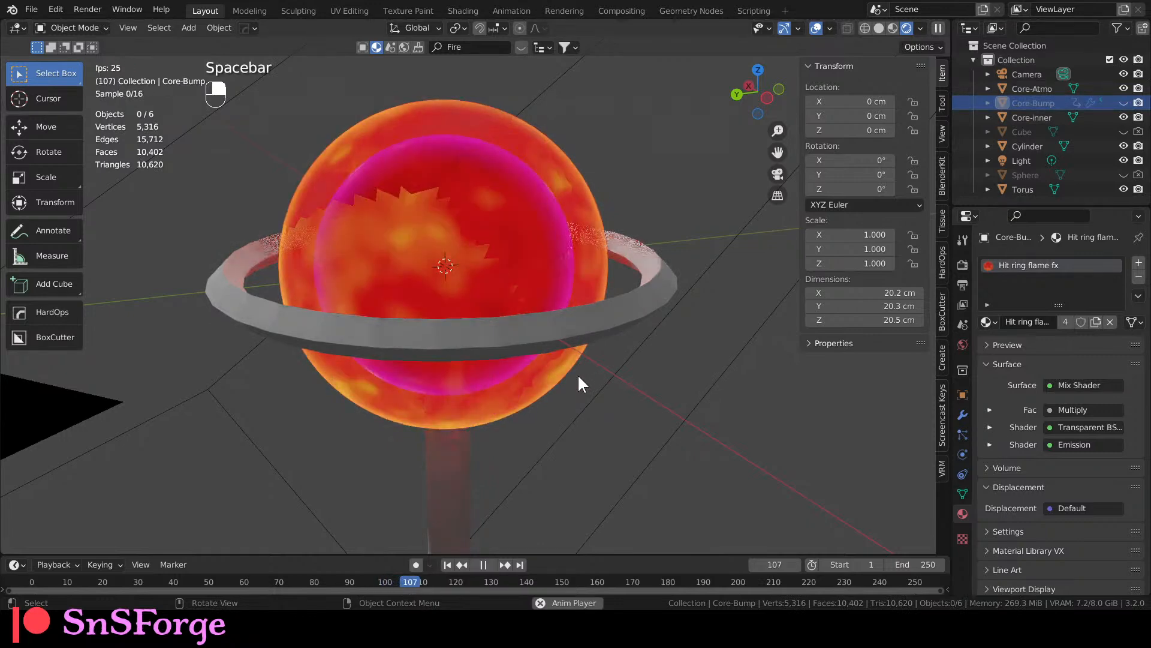
key(space)
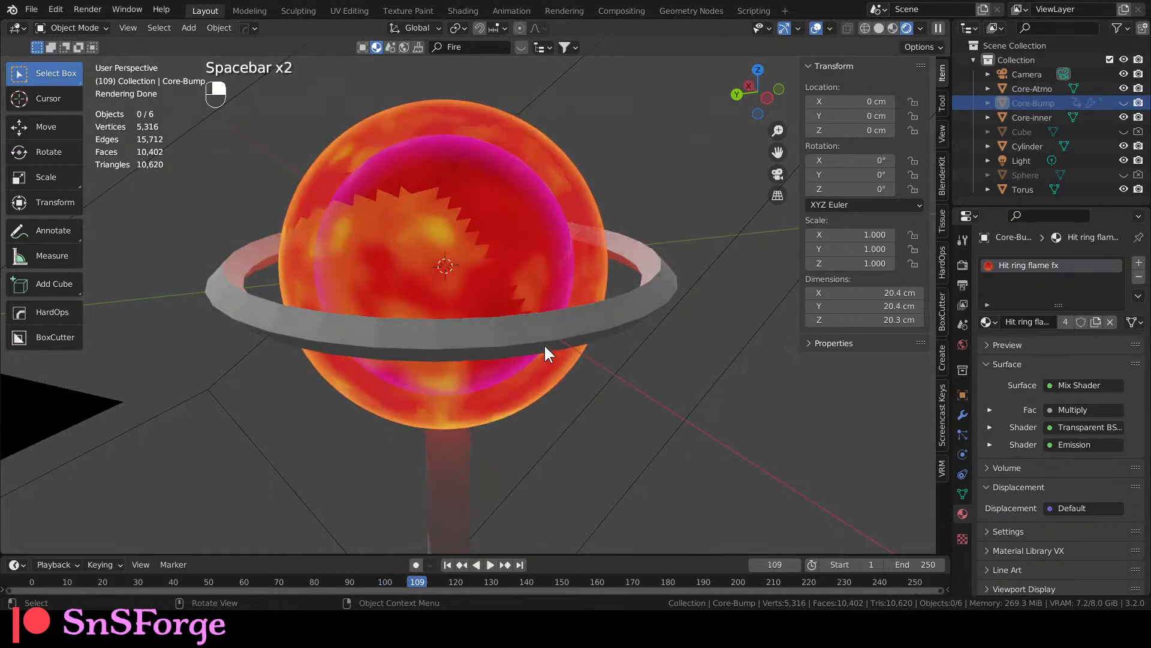
Disable Core-Bump in renders, rendering frame 109 both before and after the change to compare.
key(F12)
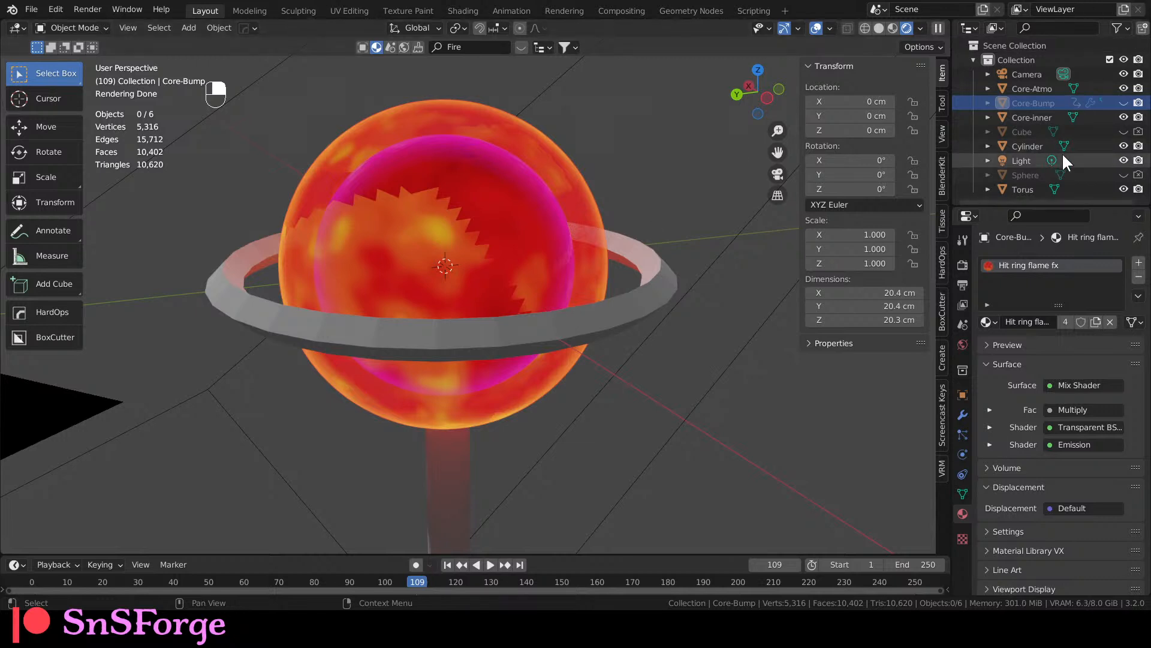
click(1138, 103)
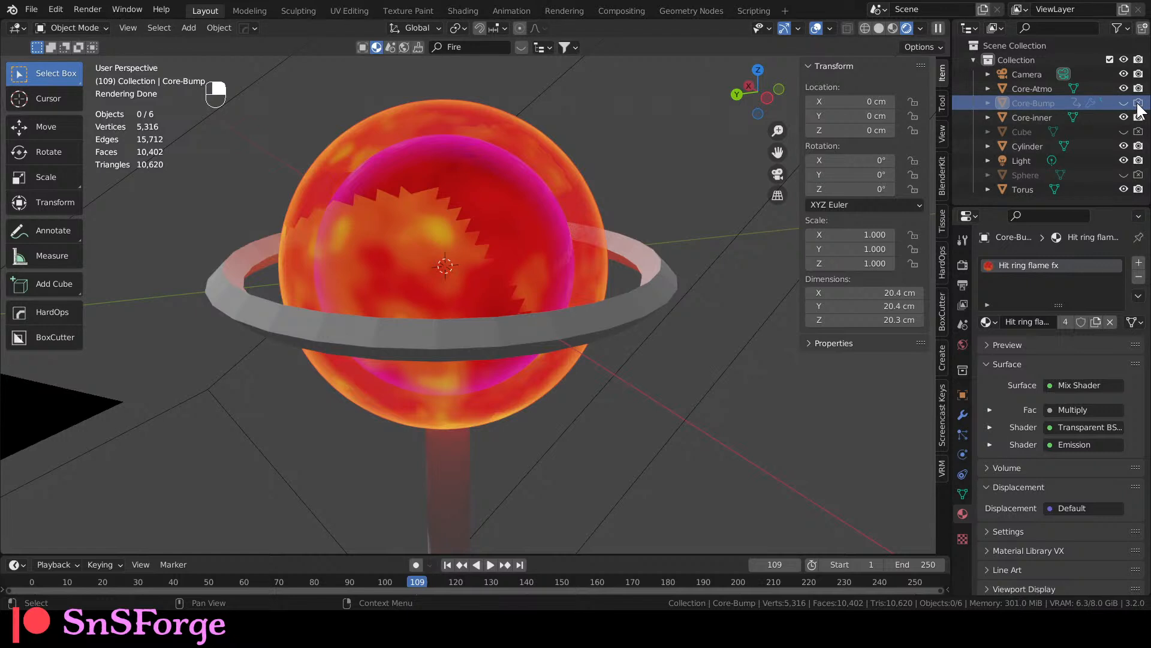
scroll(672, 323, up, 3)
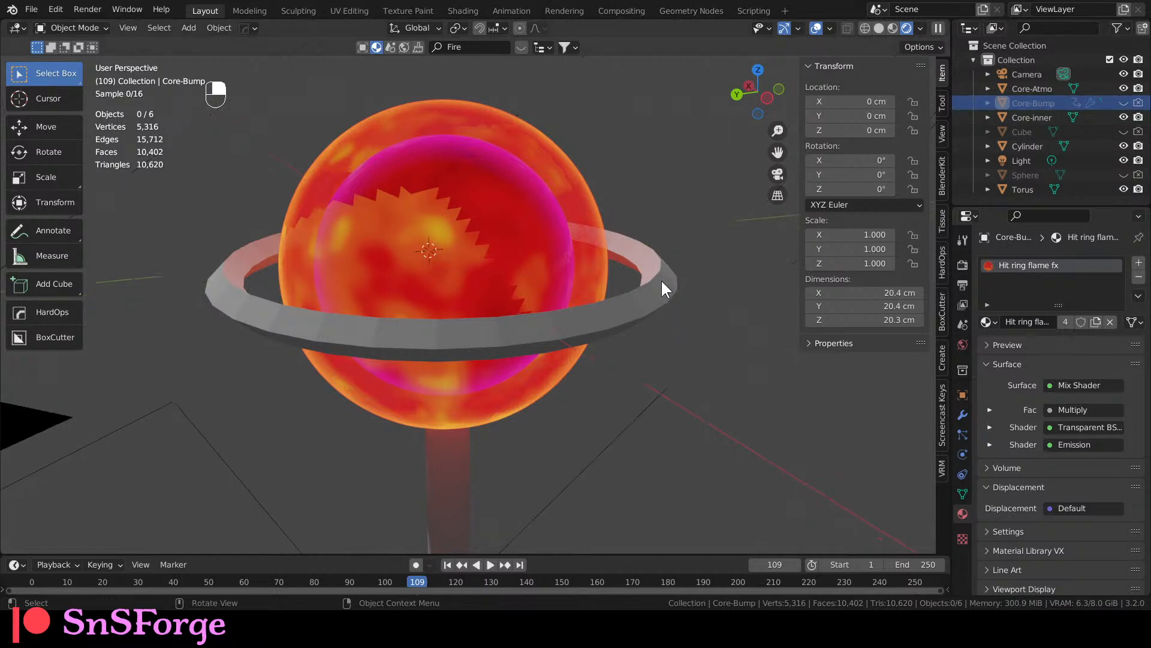
scroll(657, 345, up, 2)
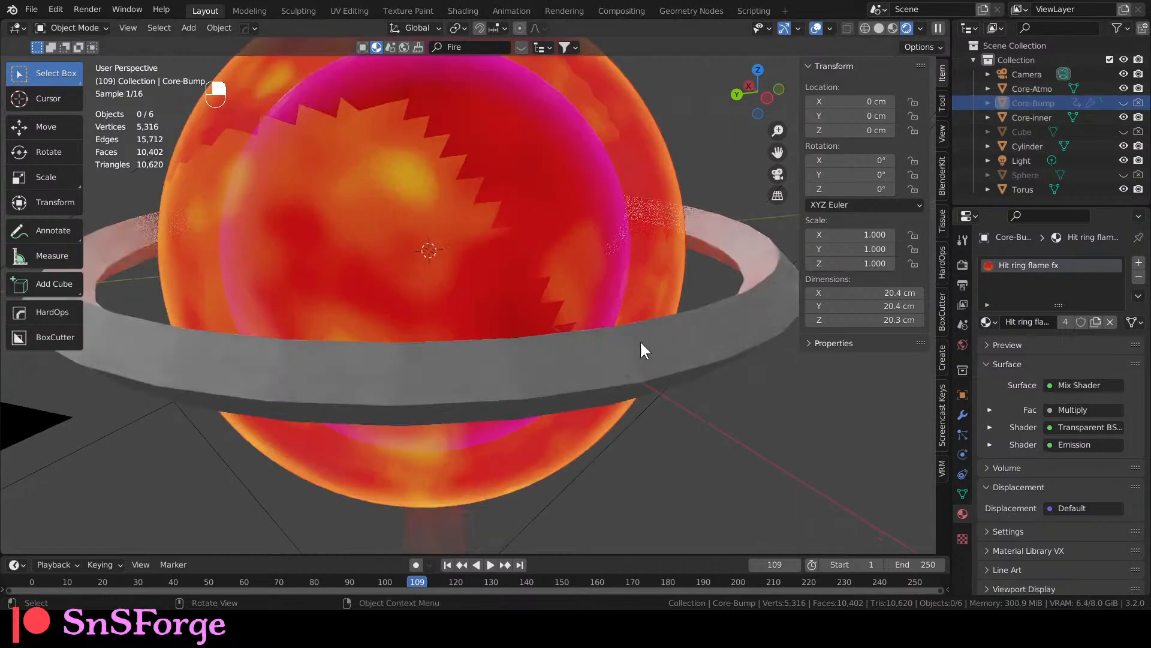
key(F12)
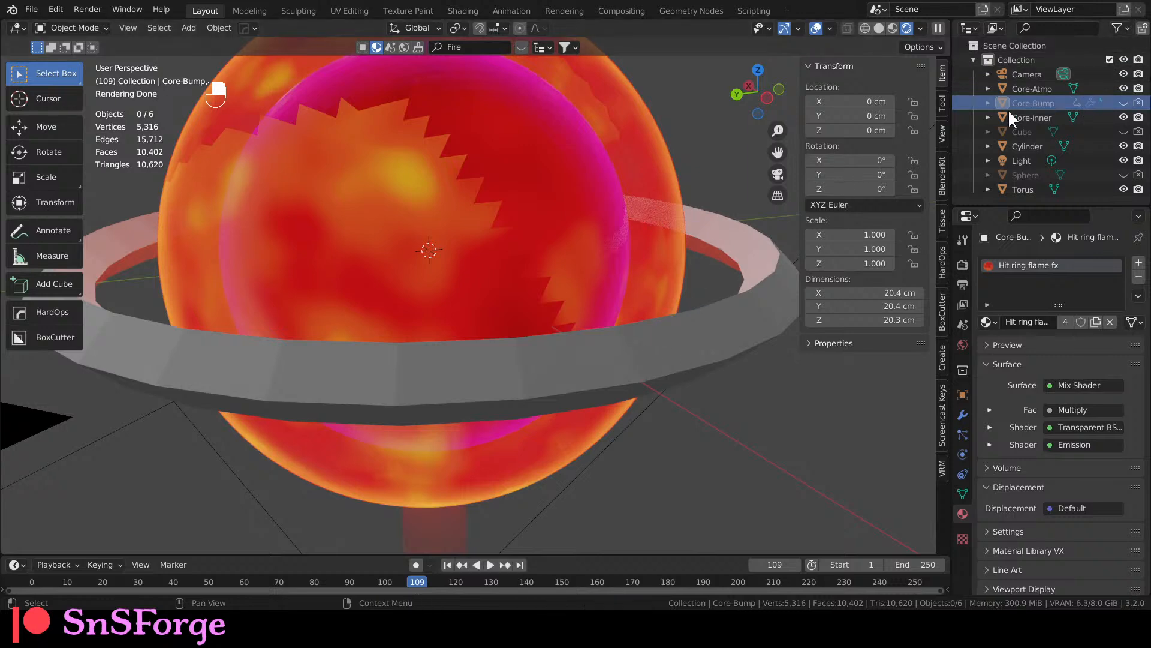
Try a Subdivision Surface modifier on Core-Atmo and remove it again.
scroll(537, 272, down, 4)
scroll(538, 271, up, 4)
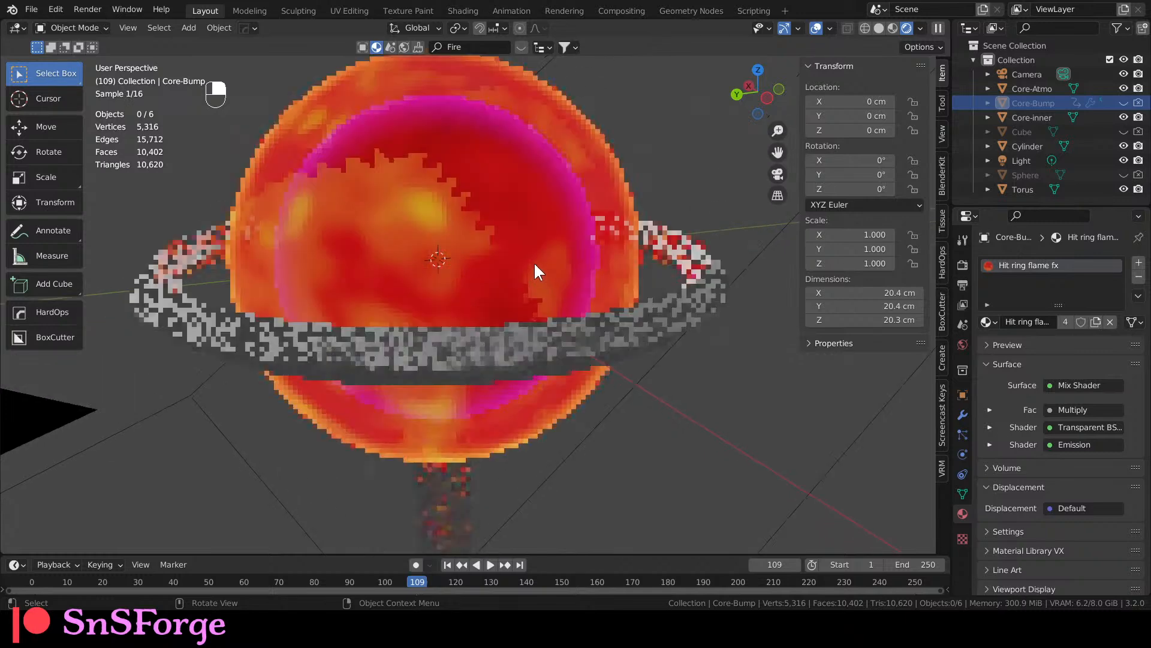
click(469, 211)
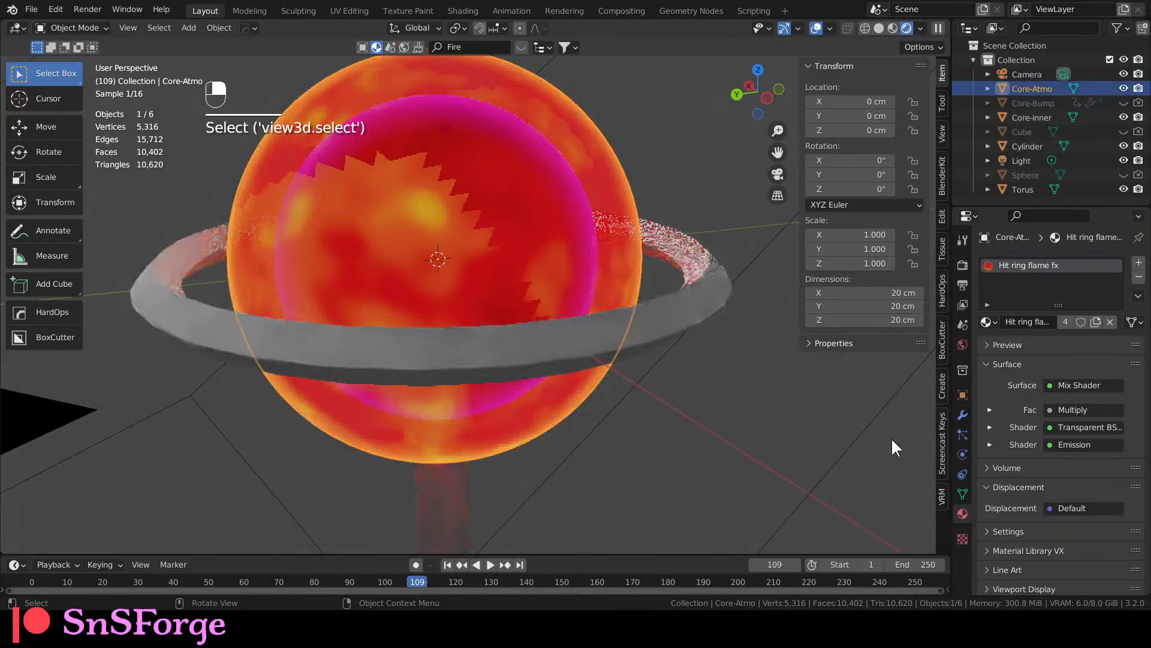
click(962, 415)
click(1033, 264)
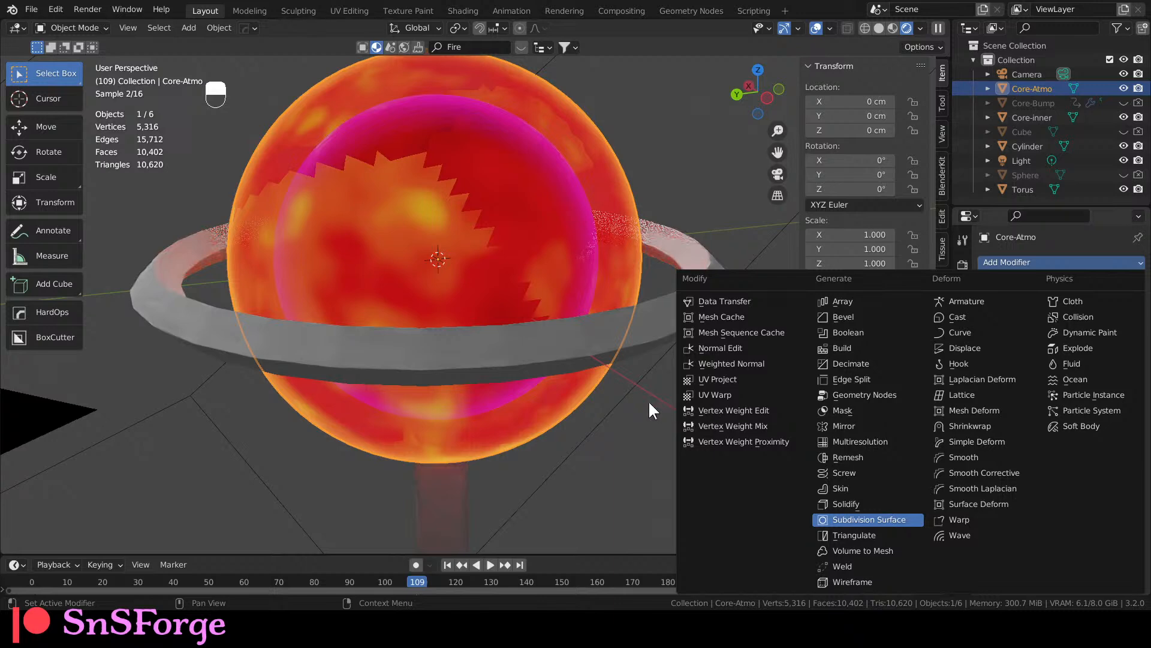
key(Return)
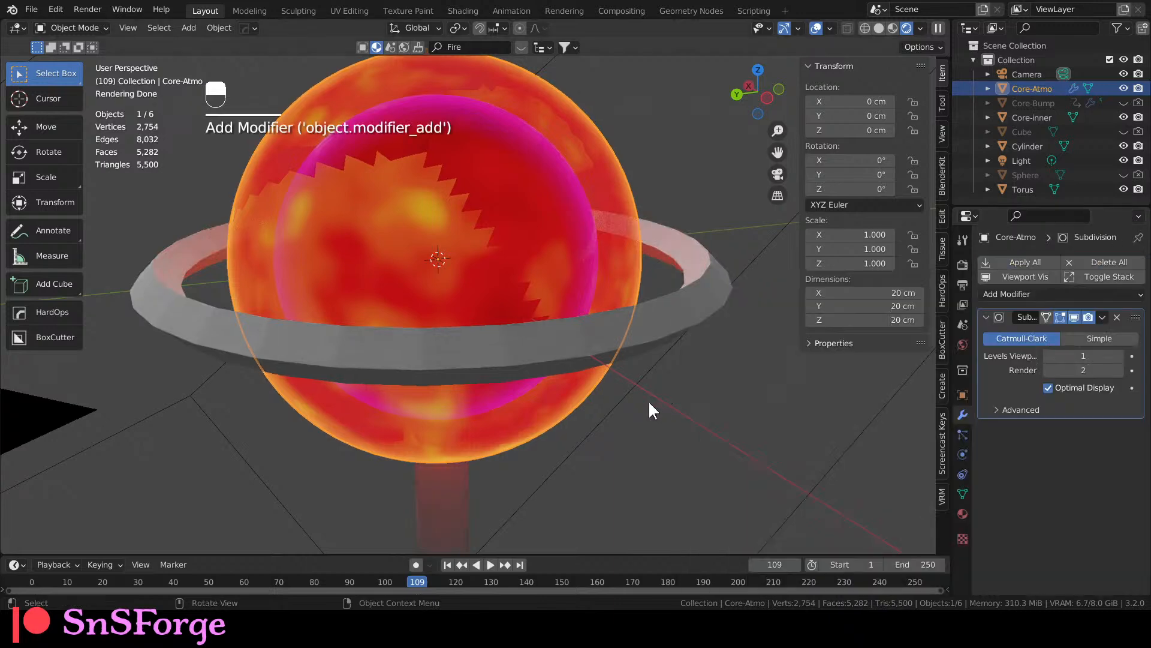
click(1116, 316)
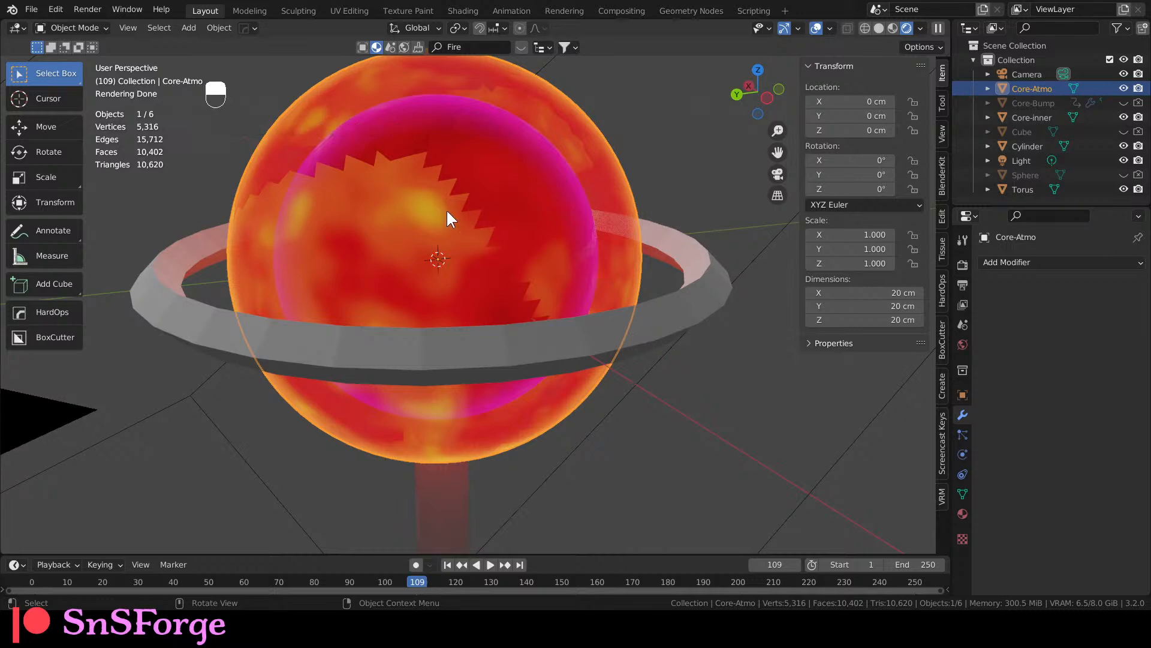
Save the file and hide the Camera in the viewport.
key(ctrl+s)
scroll(474, 218, down, 4)
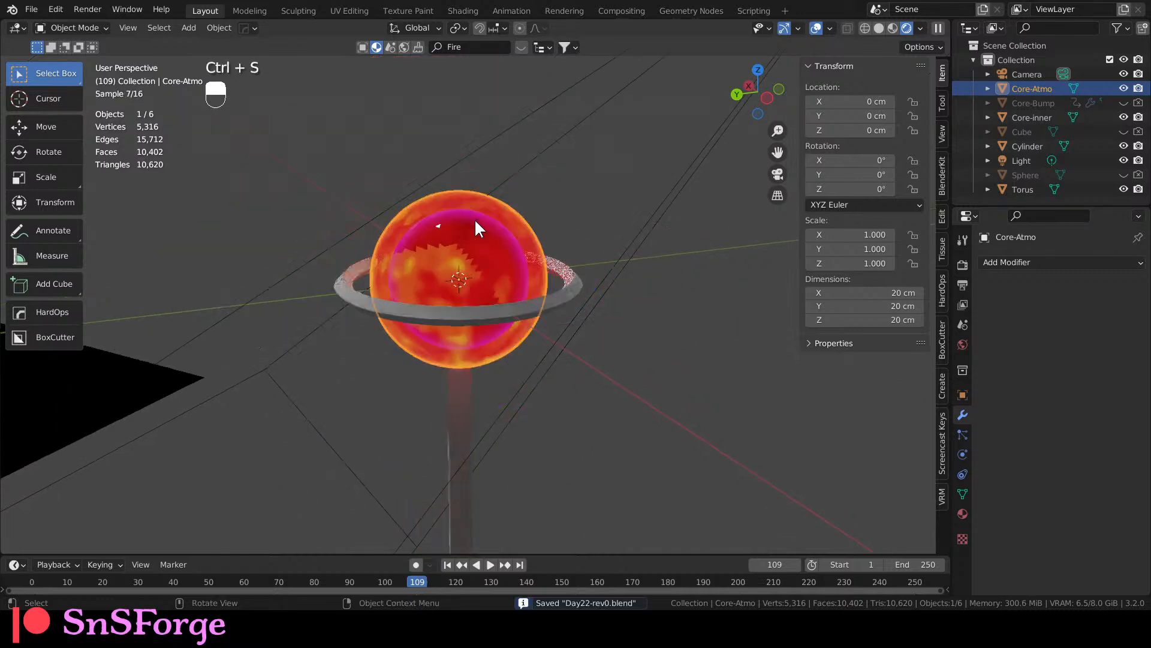
scroll(476, 219, up, 3)
middle_drag(717, 355, 692, 418)
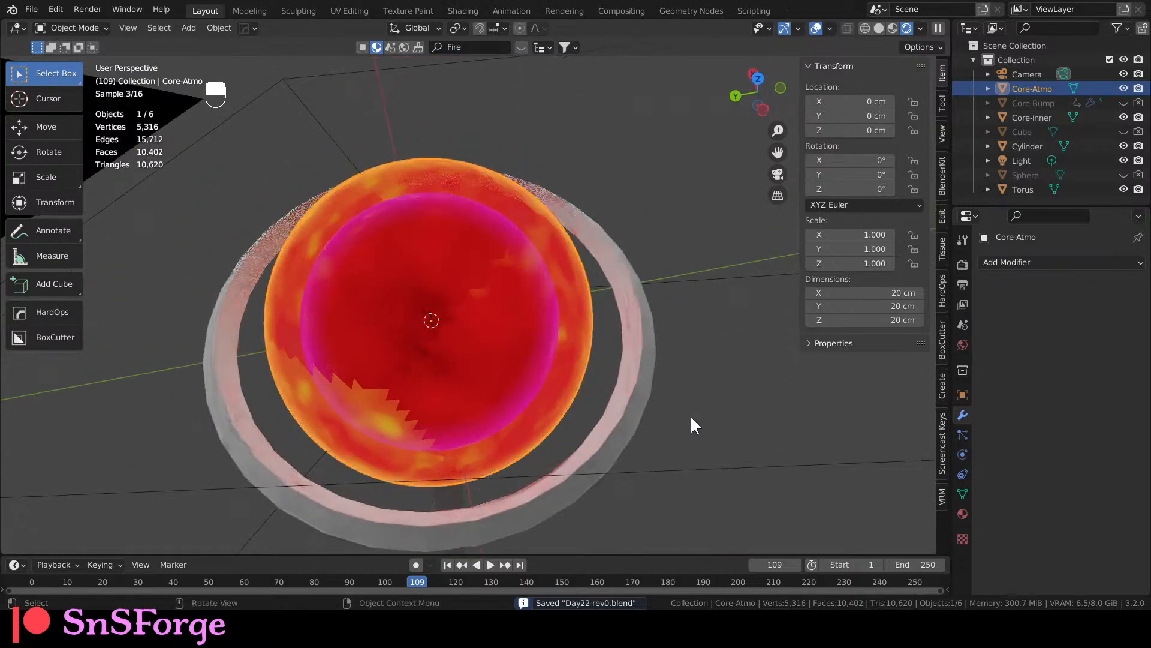
scroll(657, 369, down, 4)
middle_drag(657, 369, 674, 393)
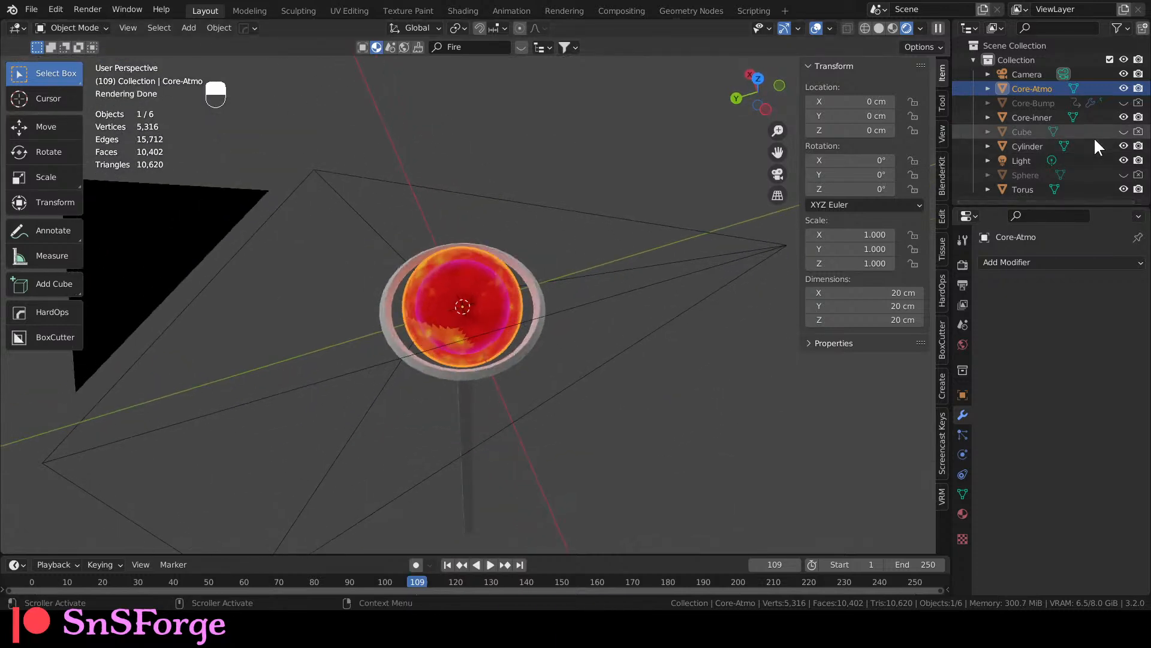
click(1122, 74)
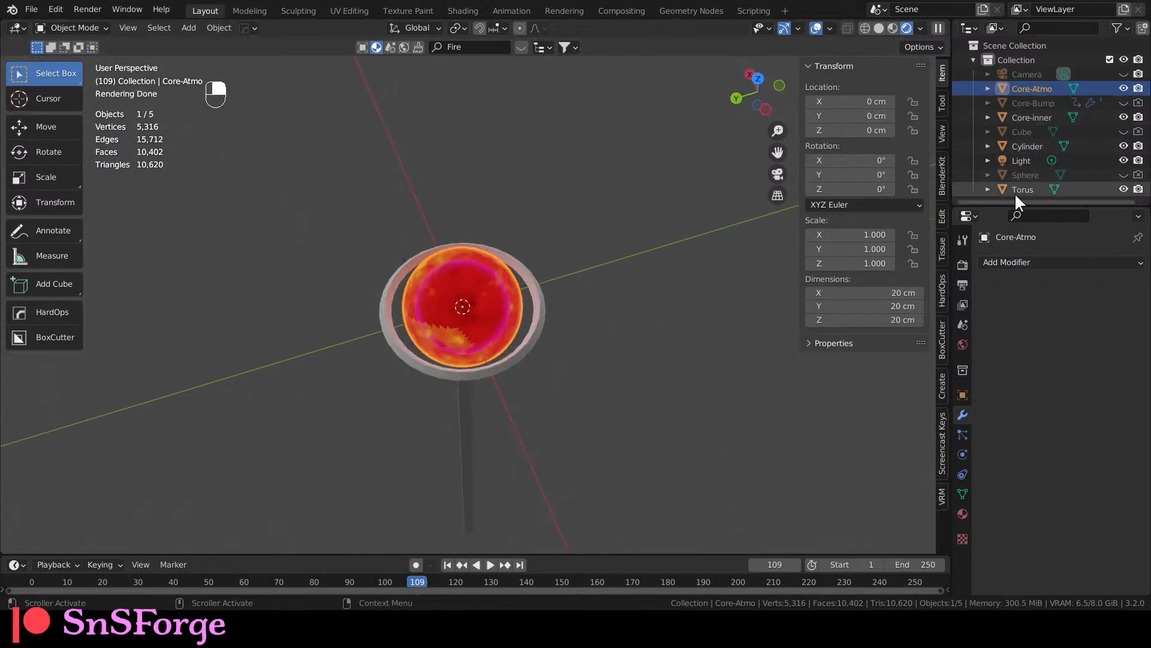
Create a new collection under the Scene Collection and rename it Collection WizStaff.
click(1002, 41)
right_click(1002, 40)
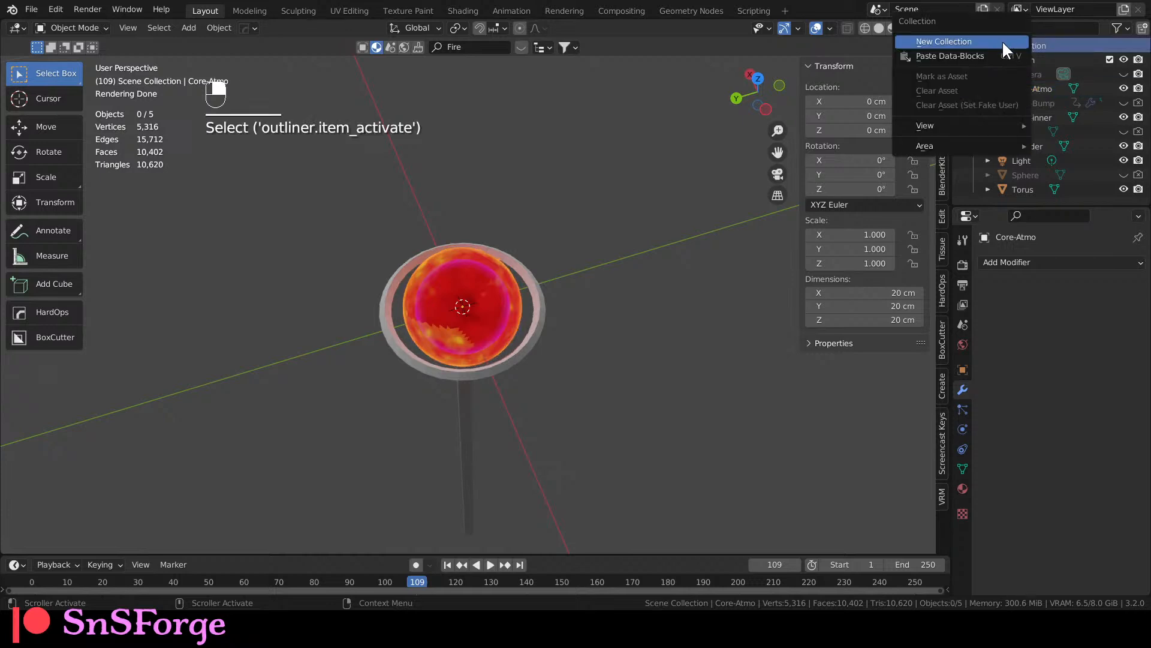
click(995, 41)
double_click(1045, 190)
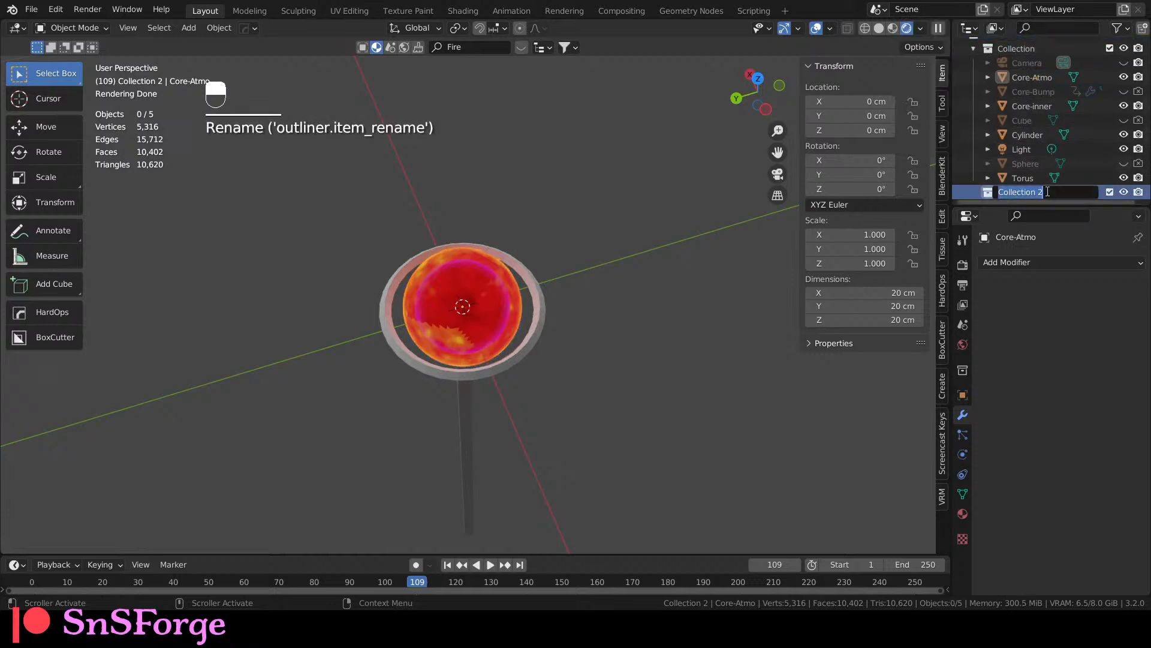
key(BackSpace)
text(Wiz)
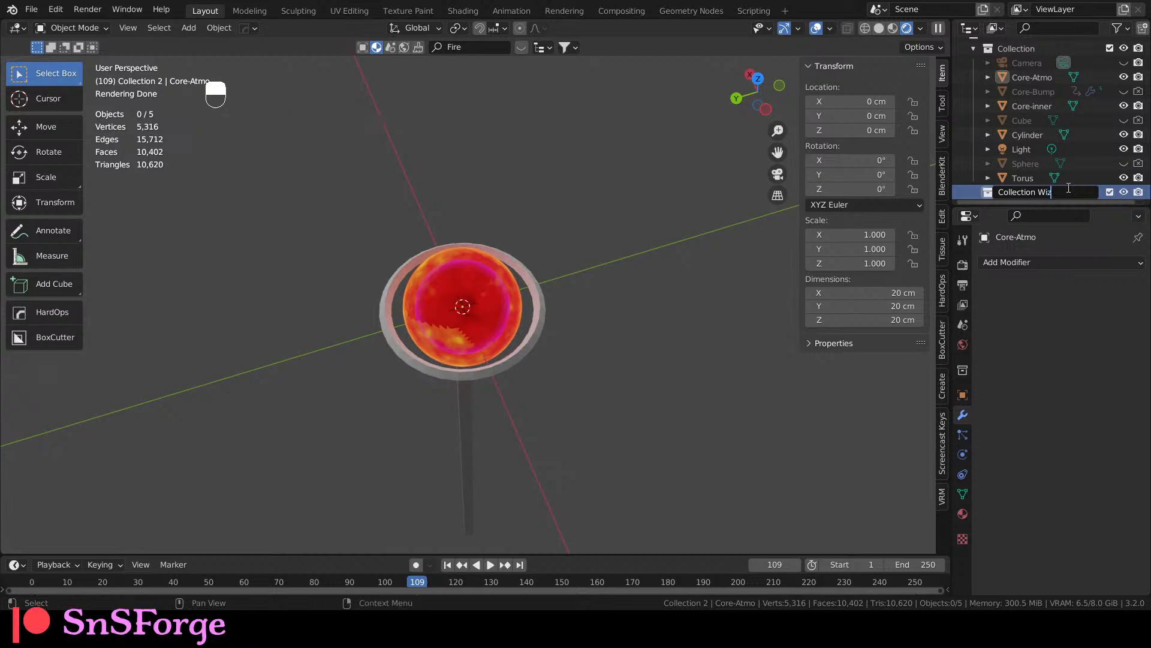
text(Staff)
key(Return)
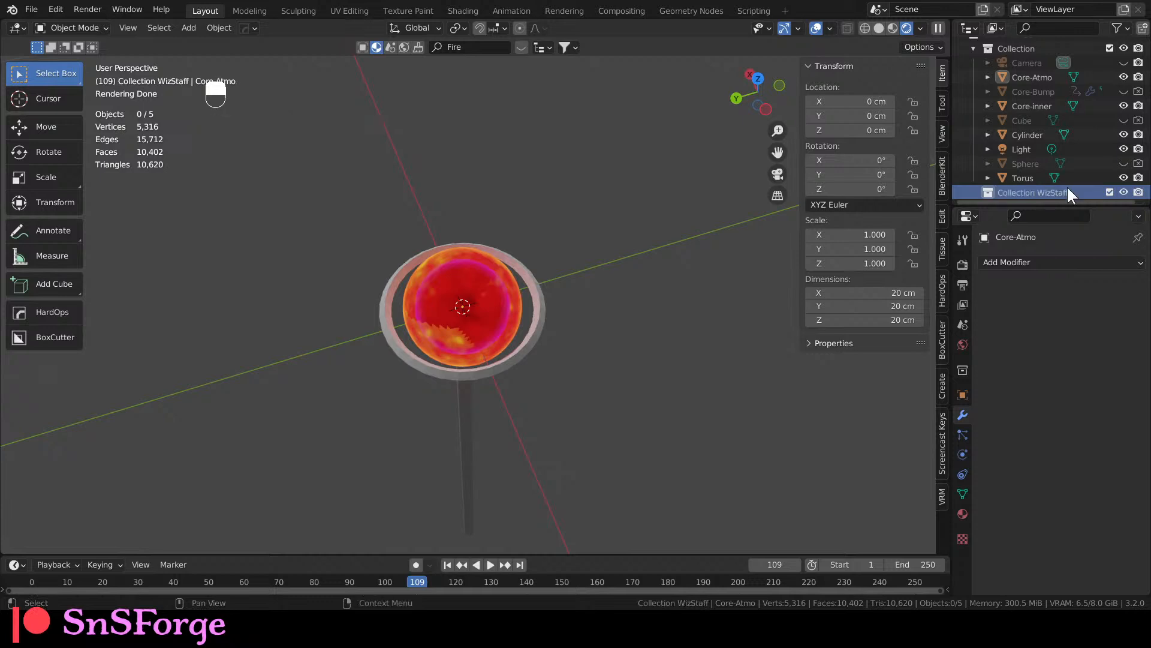
Move Core-Atmo, Core-Bump and Core-inner into Collection WizStaff.
scroll(1042, 173, up, 1)
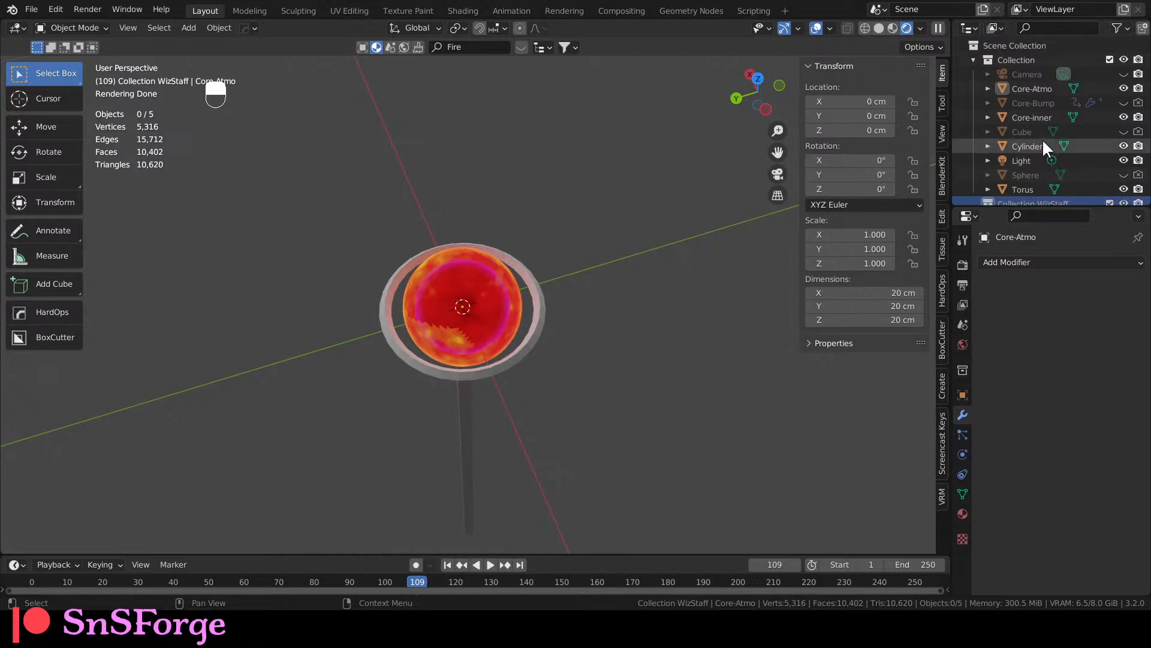
click(1048, 89)
shift+click(1045, 115)
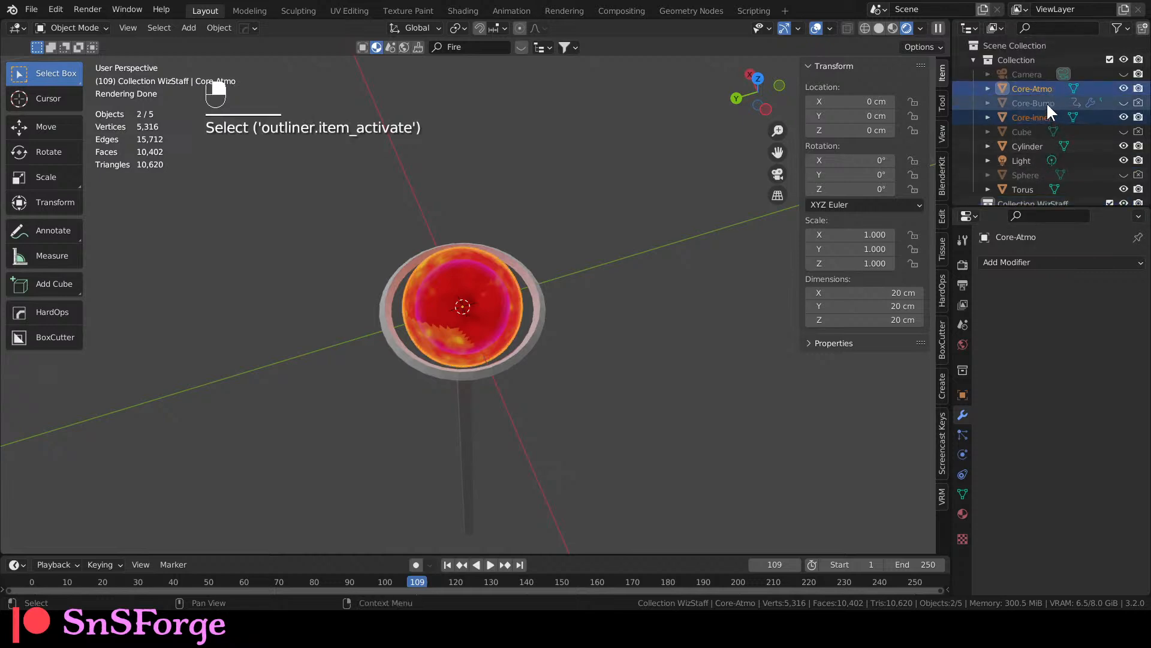
drag(1041, 111, 1049, 190)
click(1045, 179)
Create another collection under the Scene Collection, name it Collection bak, and move Core-Bump into it.
scroll(1045, 175, up, 1)
right_click(1034, 45)
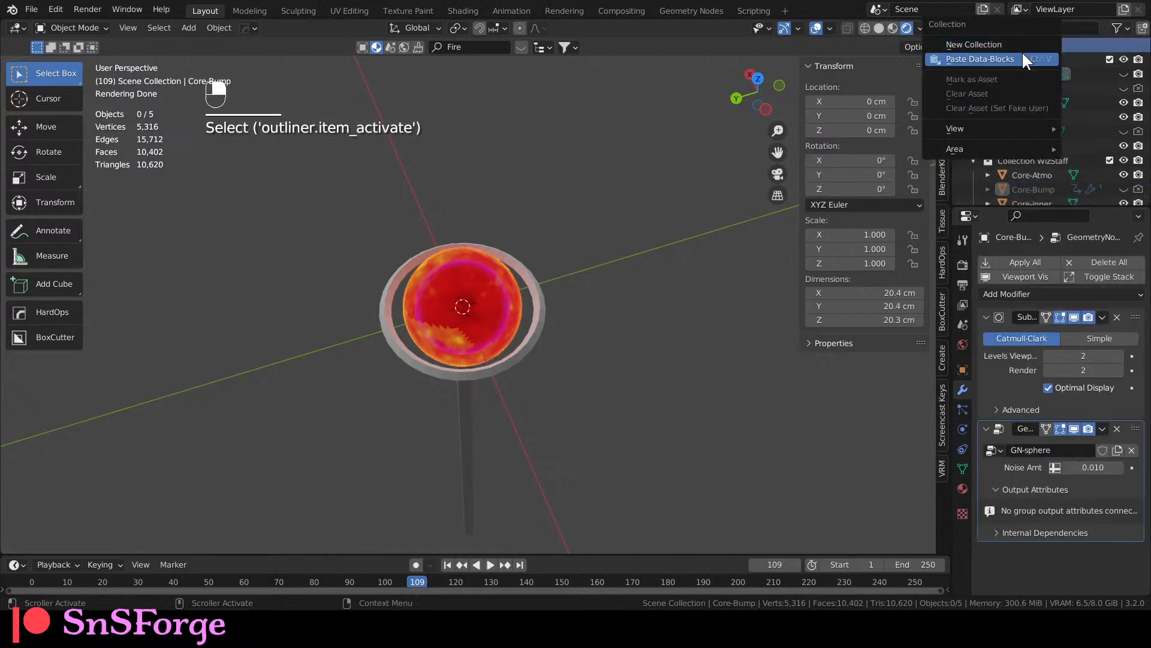
click(1016, 44)
scroll(1046, 184, down, 2)
scroll(1047, 186, up, 2)
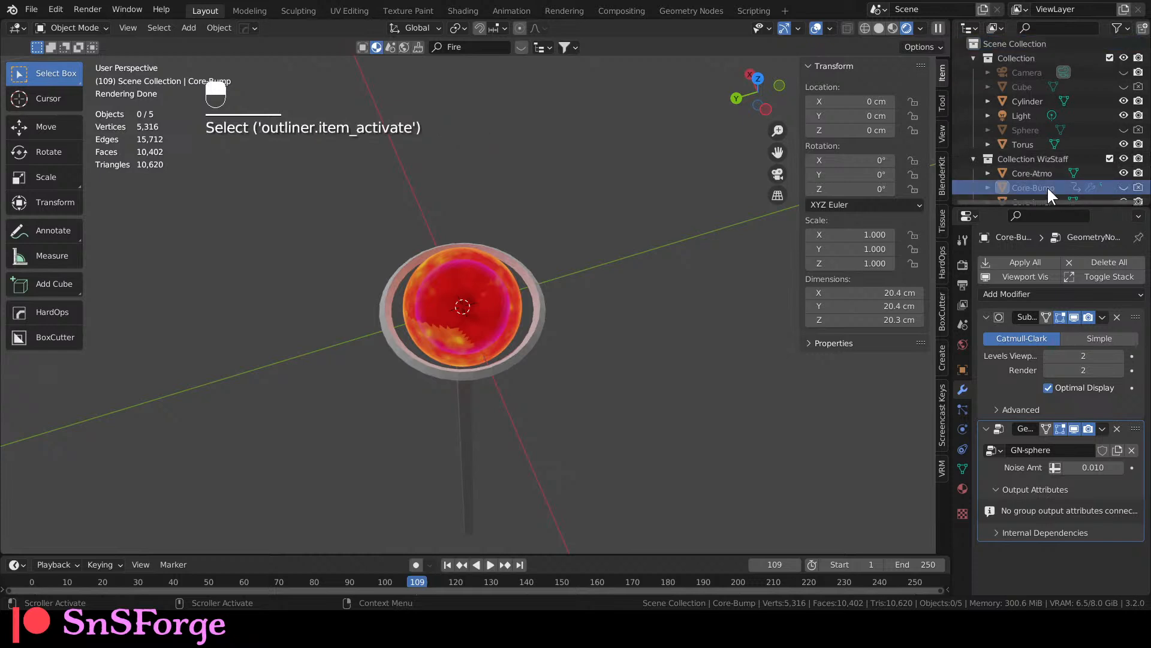
scroll(1053, 170, down, 1)
double_click(1056, 188)
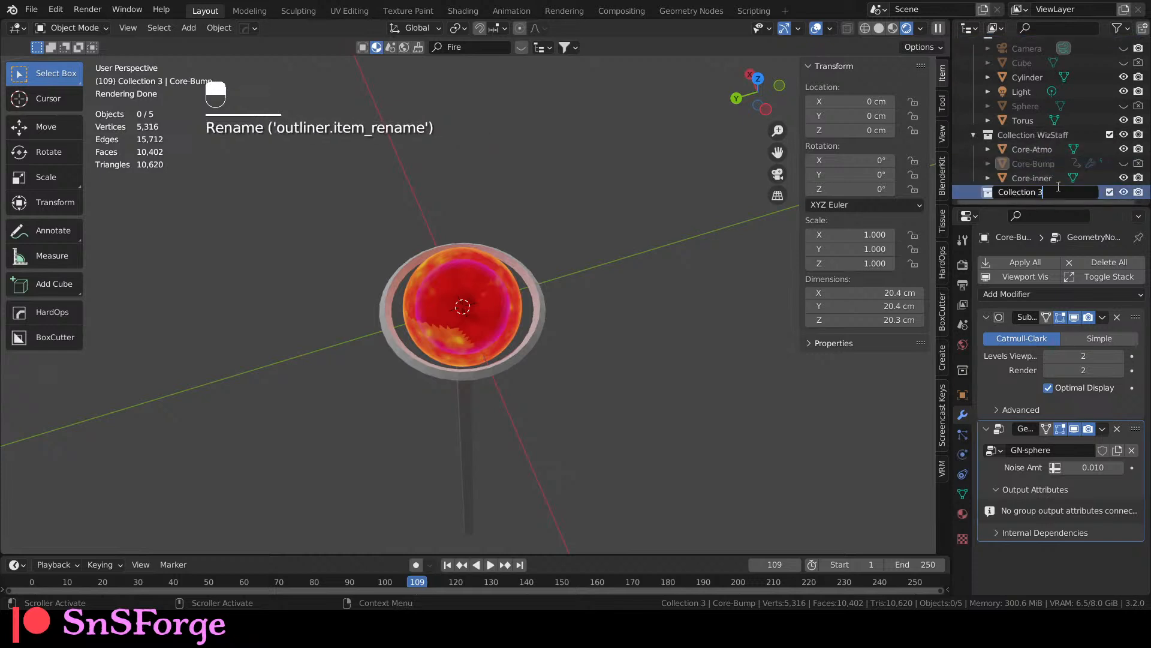
key(BackSpace)
text(bak)
key(Return)
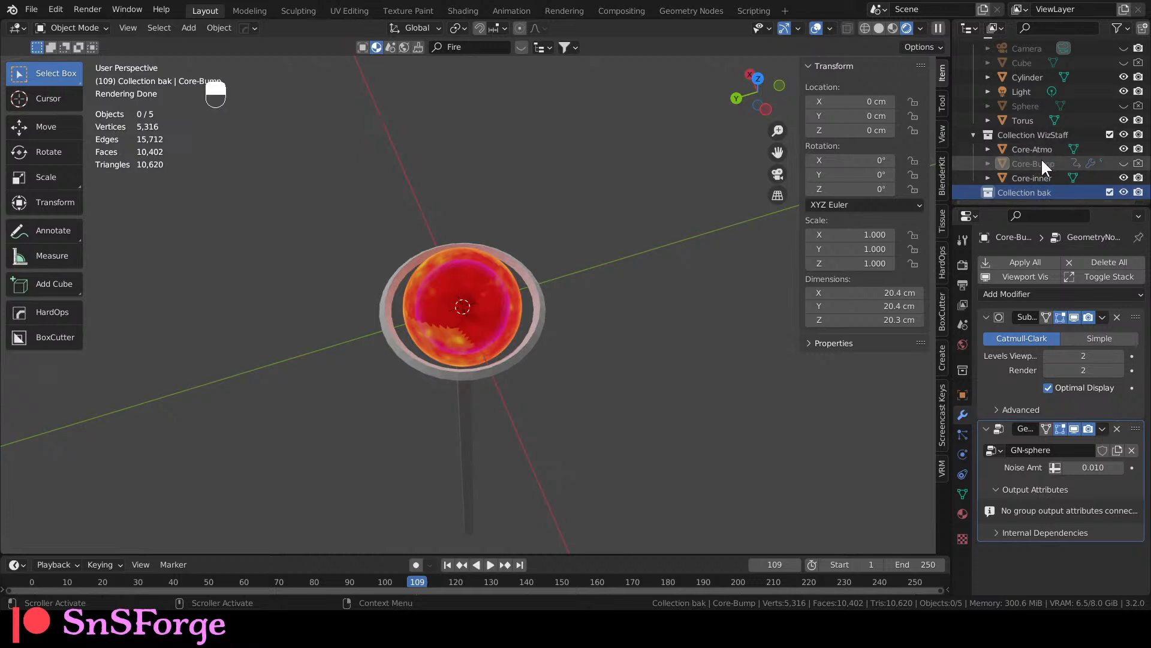
click(1042, 162)
drag(1042, 162, 1044, 185)
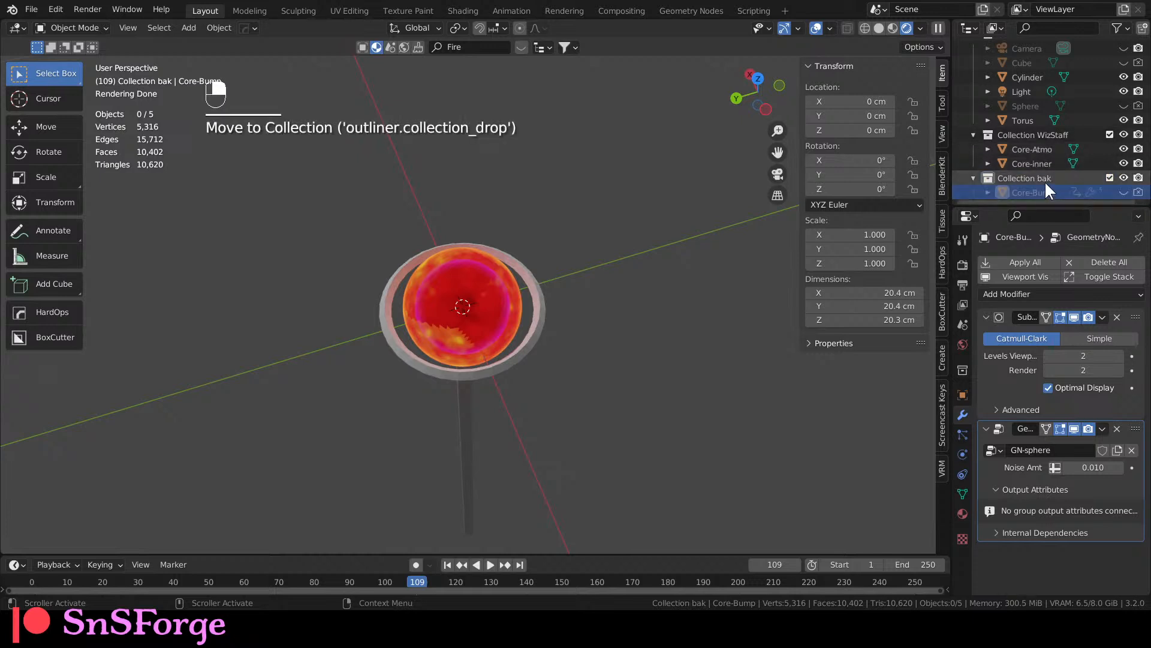
Move the Cylinder into Collection WizStaff and rename it Handle.
scroll(1045, 178, up, 2)
click(1038, 103)
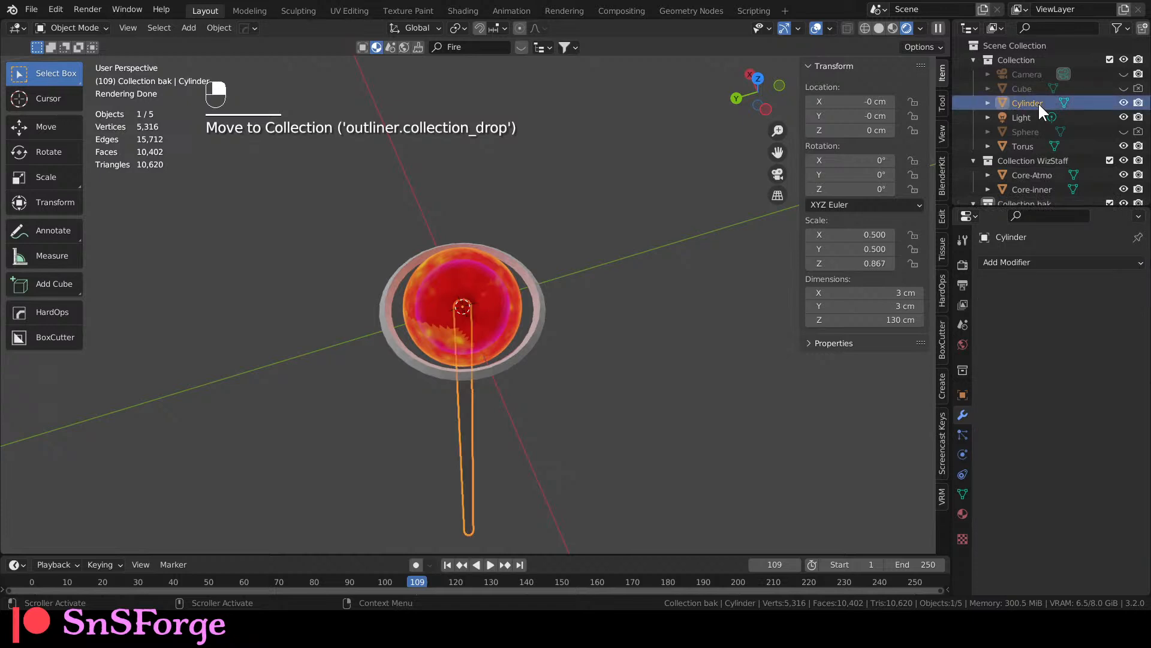
drag(1034, 102, 1038, 158)
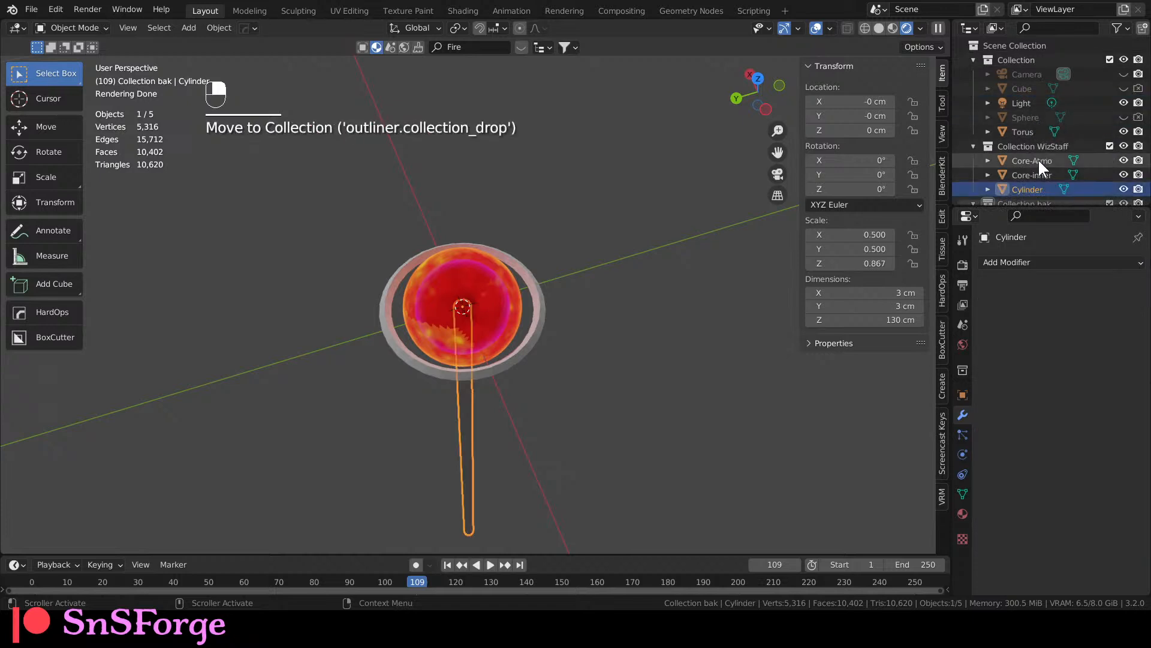
scroll(1050, 169, down, 2)
double_click(1039, 161)
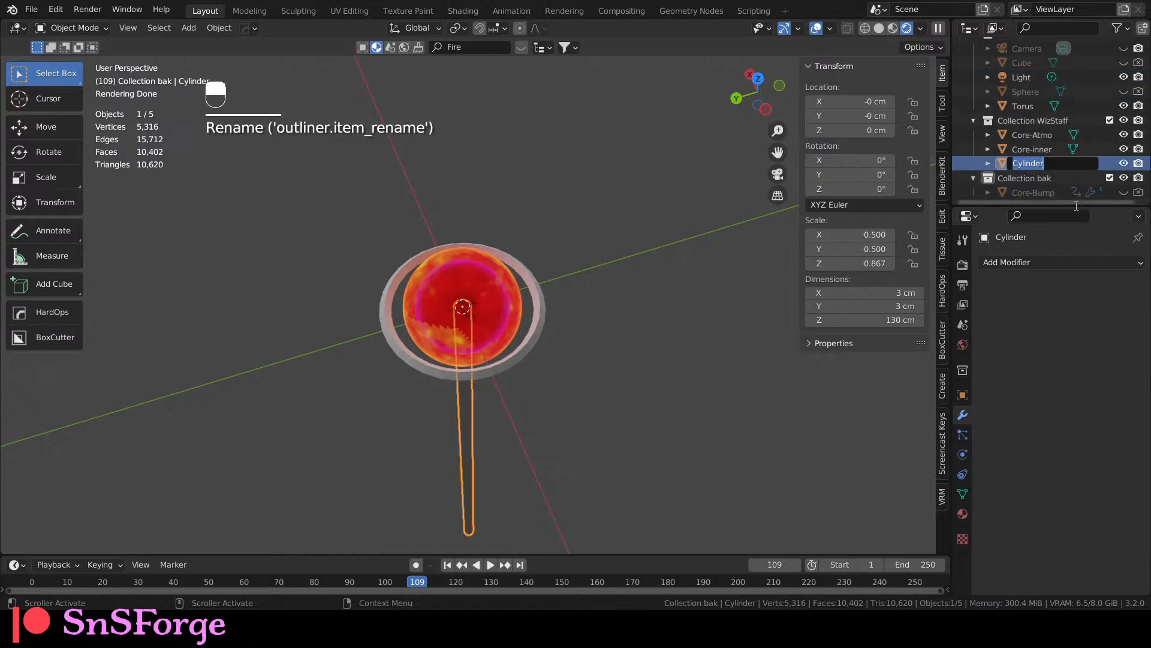
text(Handle)
key(Return)
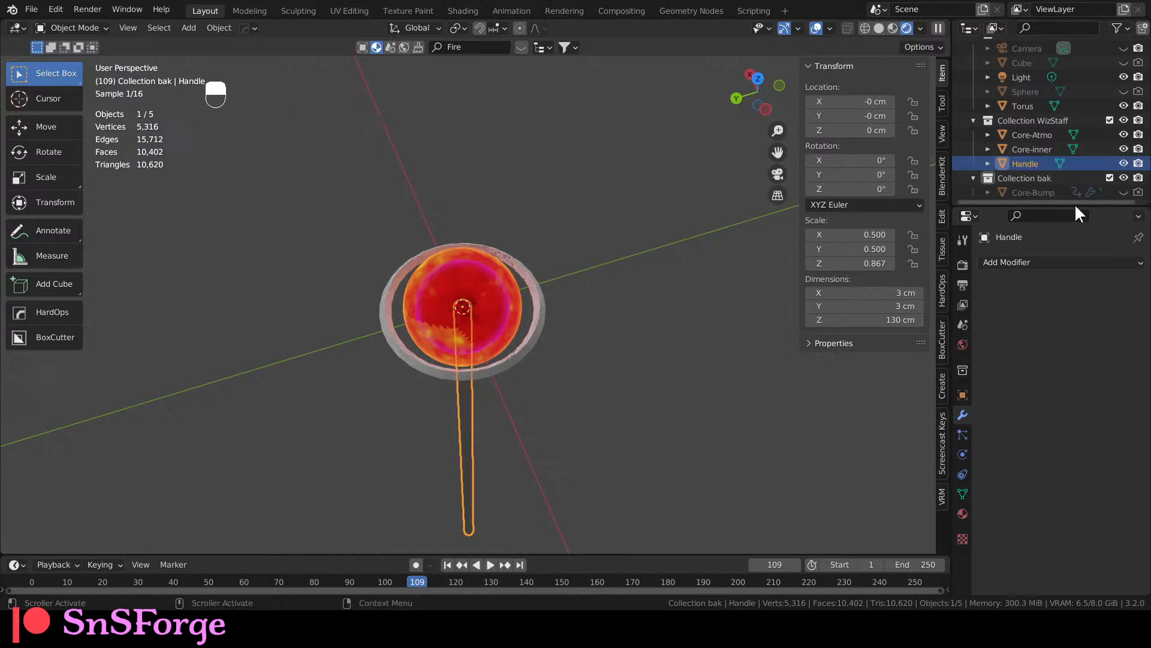
Check the Torus ring's dimensions, hide it in the viewport and disable it in renders.
click(1010, 105)
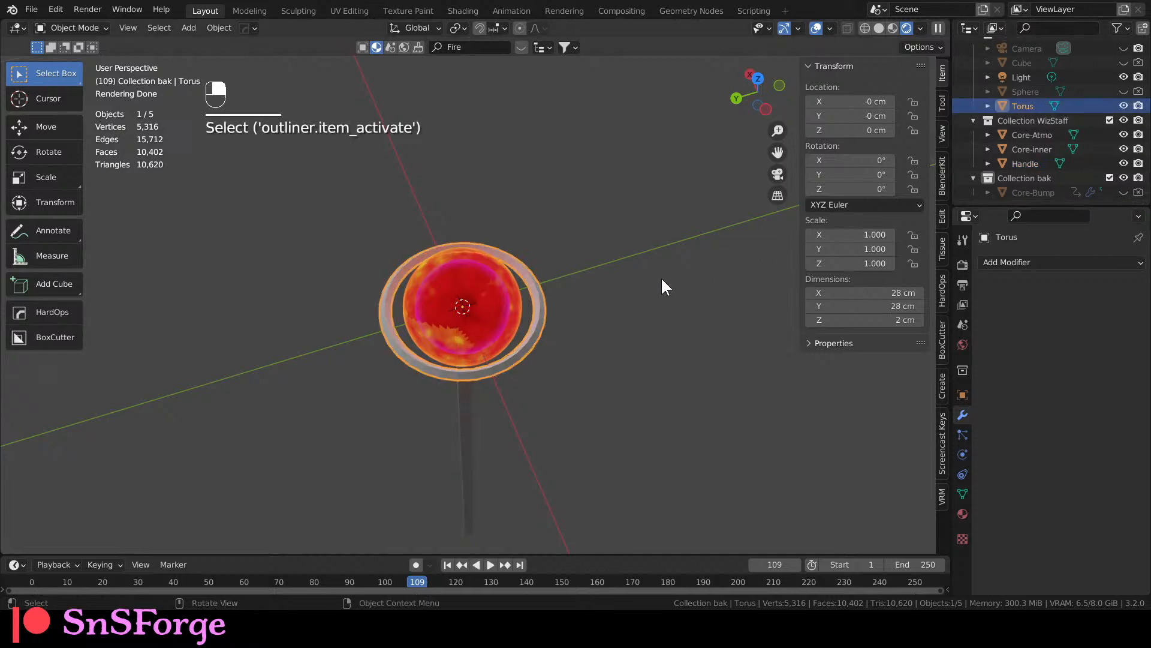
scroll(659, 278, up, 3)
scroll(1007, 149, up, 2)
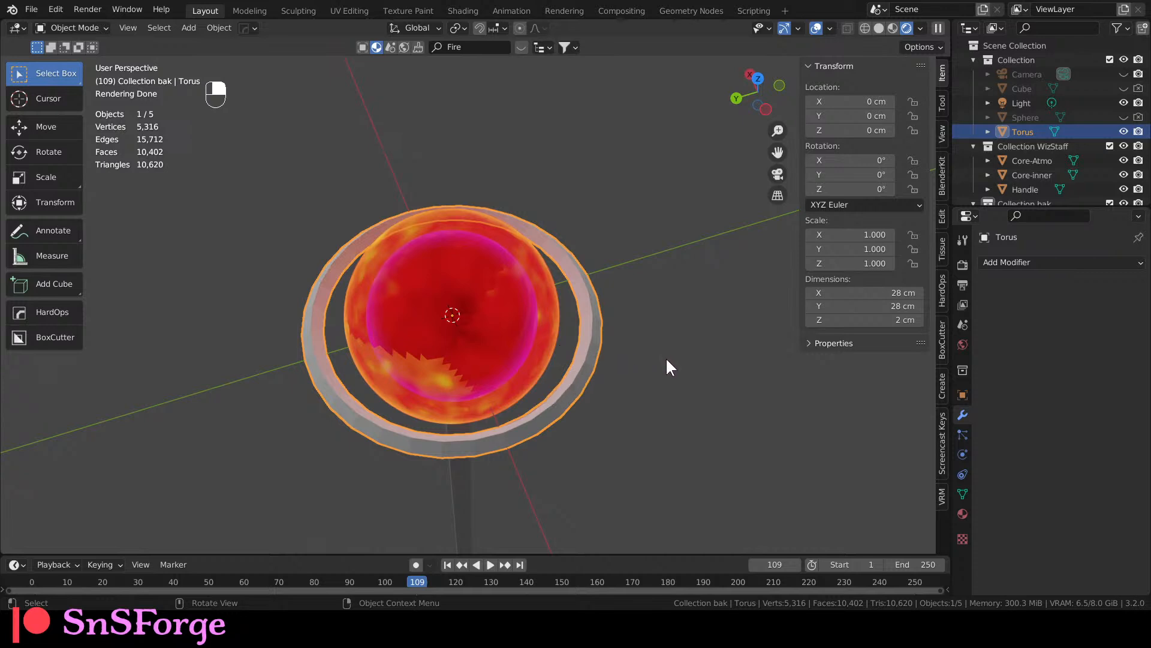
click(1124, 131)
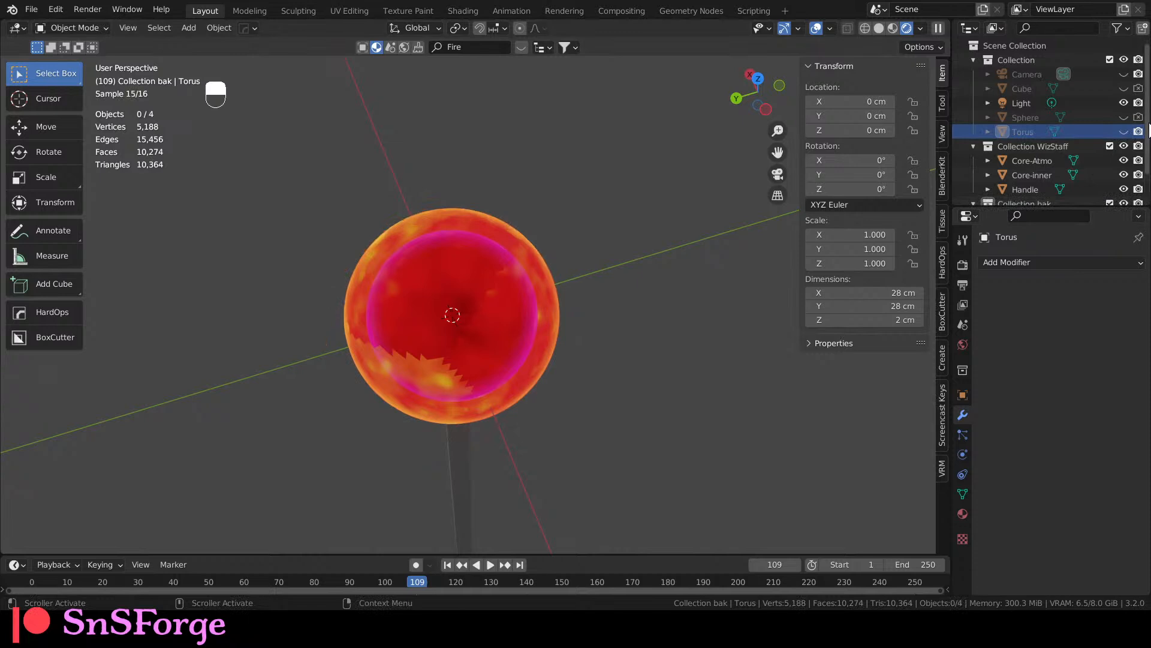
click(1137, 131)
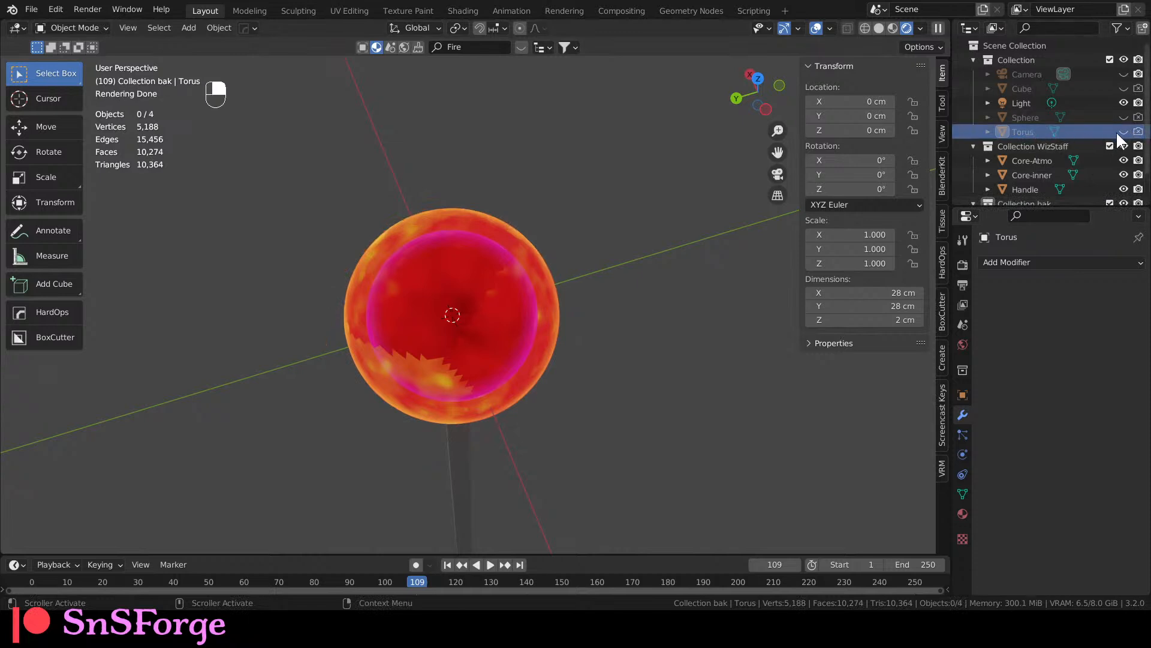
click(1123, 131)
click(1045, 128)
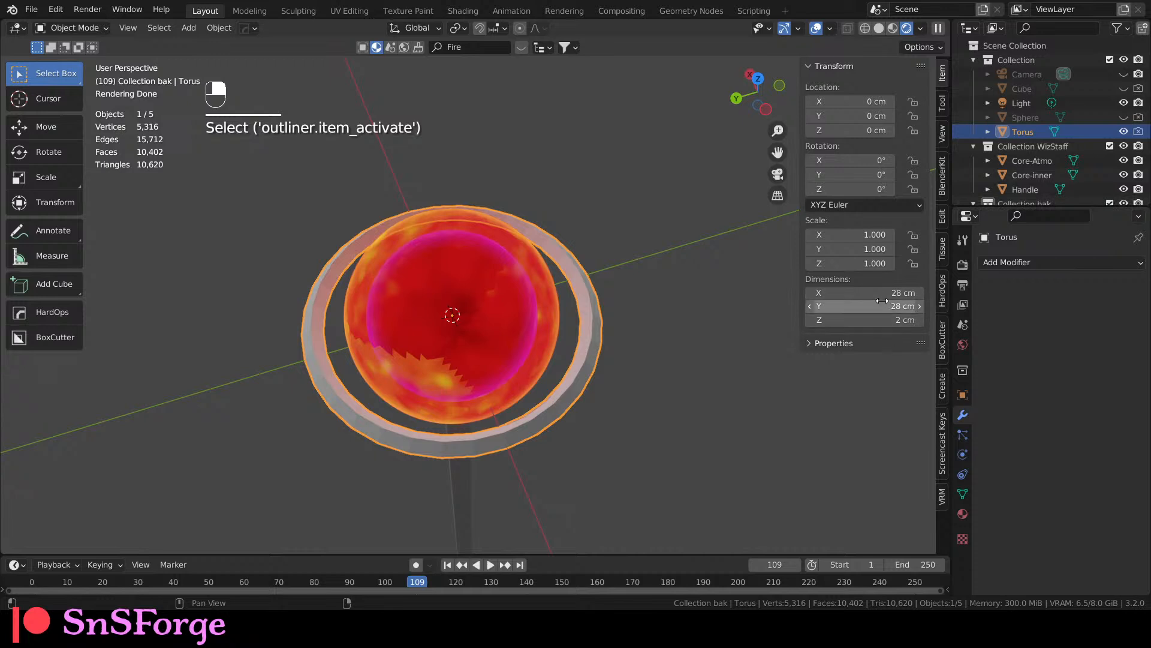
click(1122, 131)
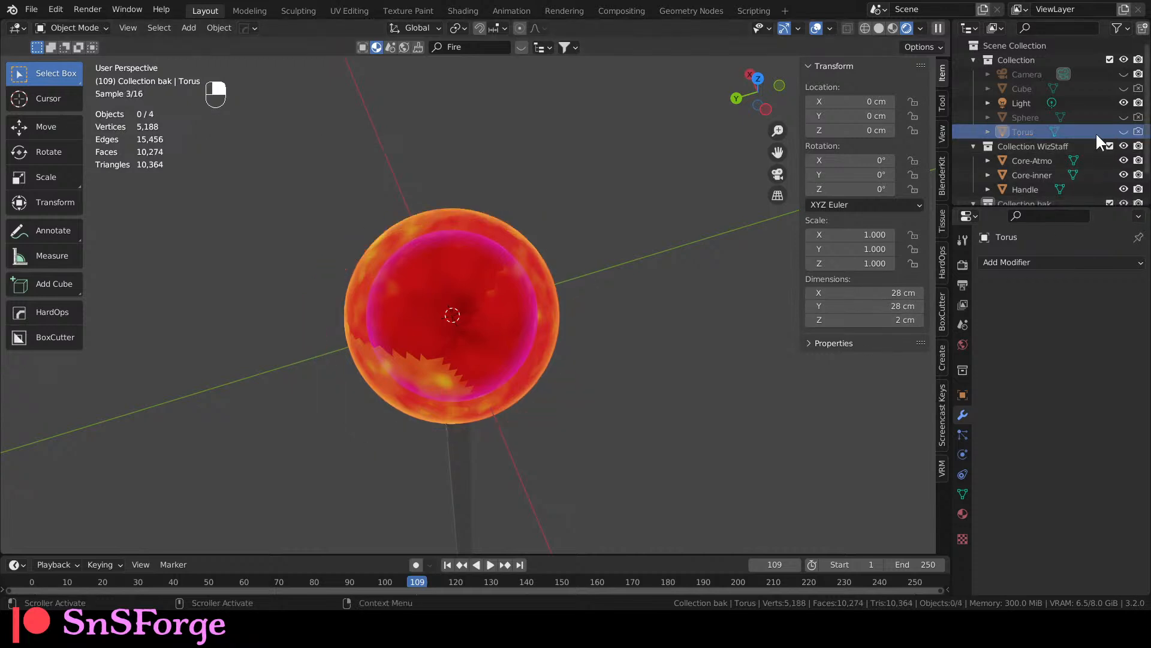
Add a Bezier circle with a 14 cm radius around the sphere at the world origin.
click(196, 26)
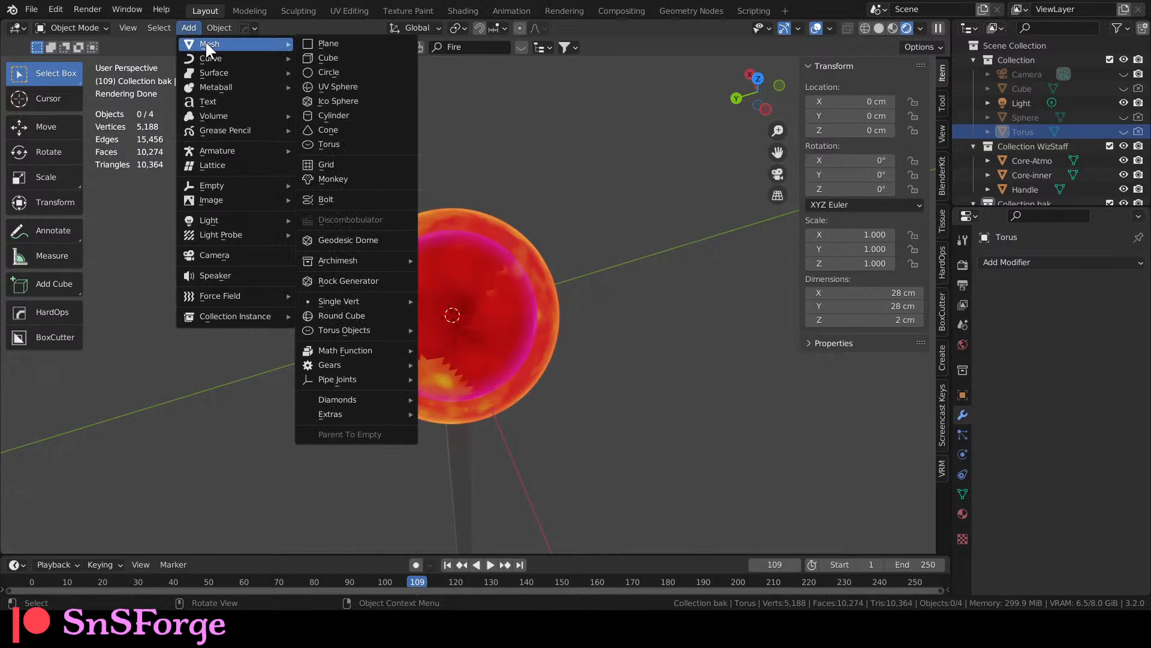
mouse_move(210, 58)
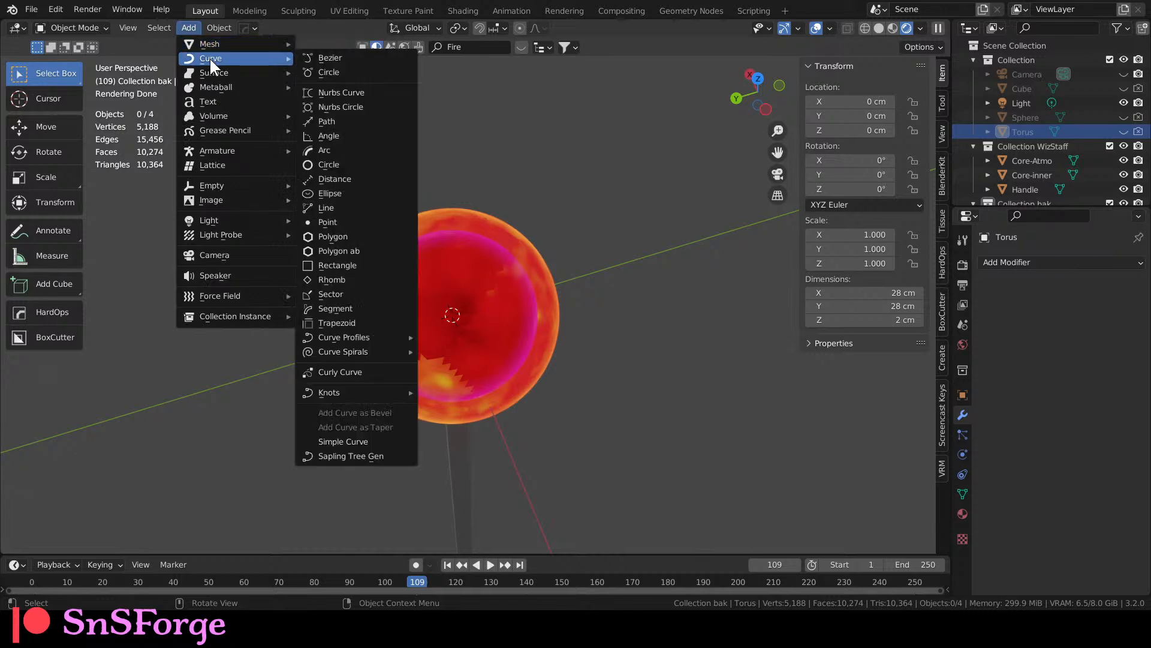
click(340, 69)
click(252, 429)
text(14)
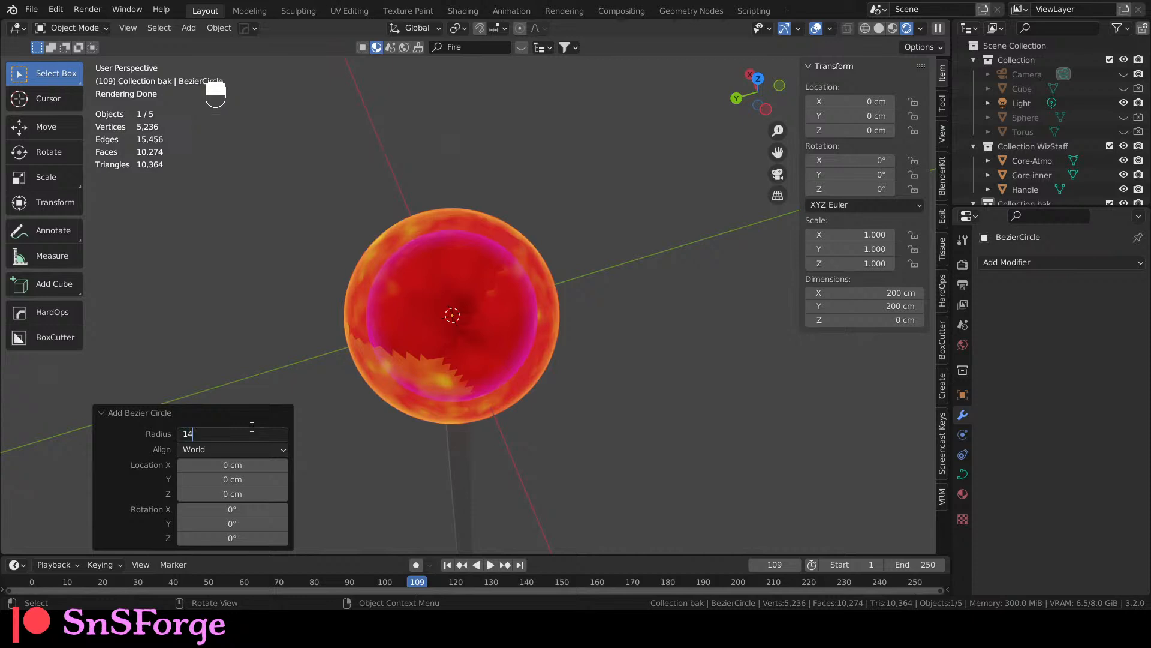
key(Return)
middle_drag(584, 499, 599, 254)
scroll(444, 362, down, 3)
scroll(479, 365, up, 4)
middle_drag(715, 390, 692, 380)
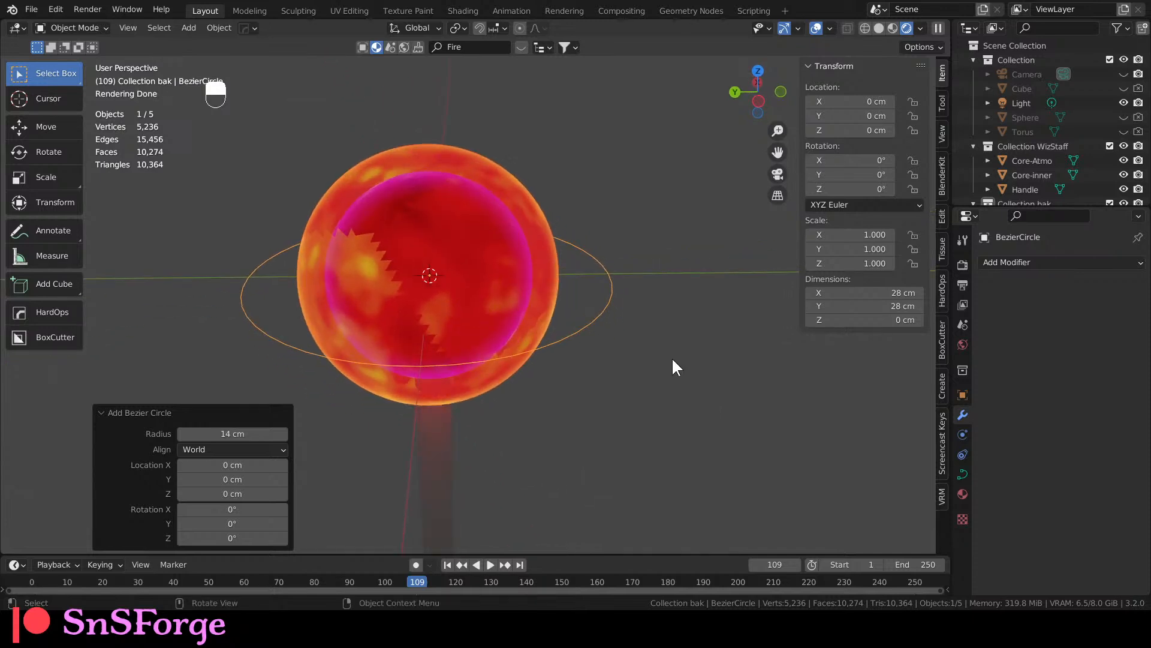
click(189, 29)
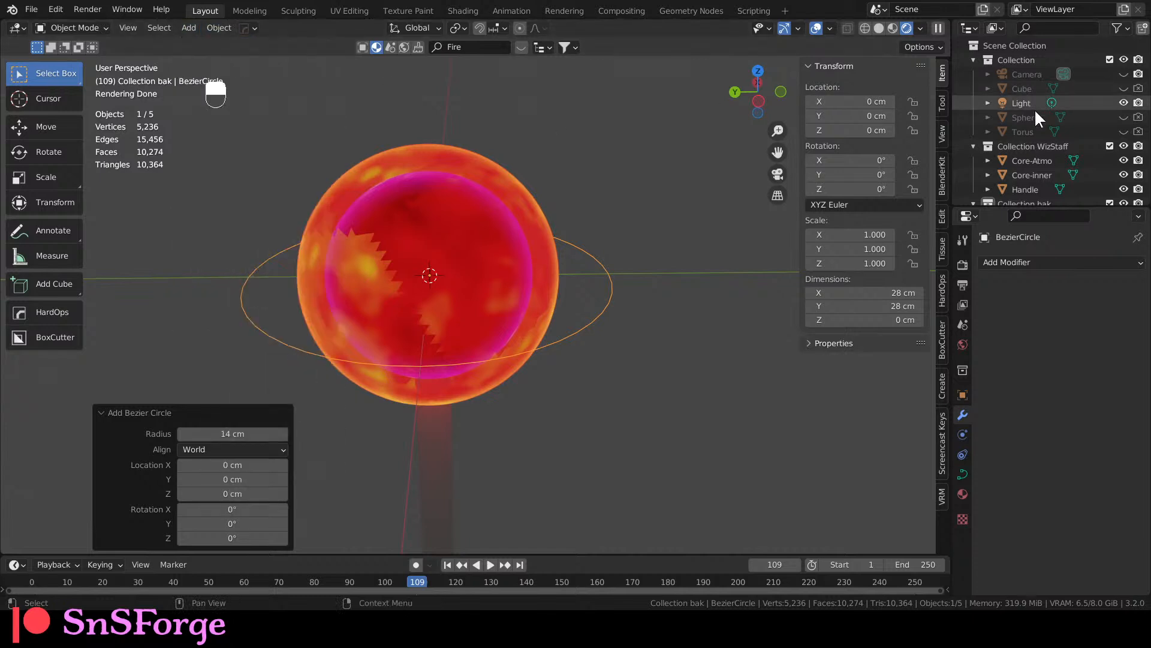
Show the hidden Cube in the viewport, enable it in renders and select it.
click(1123, 87)
click(1138, 88)
click(1028, 87)
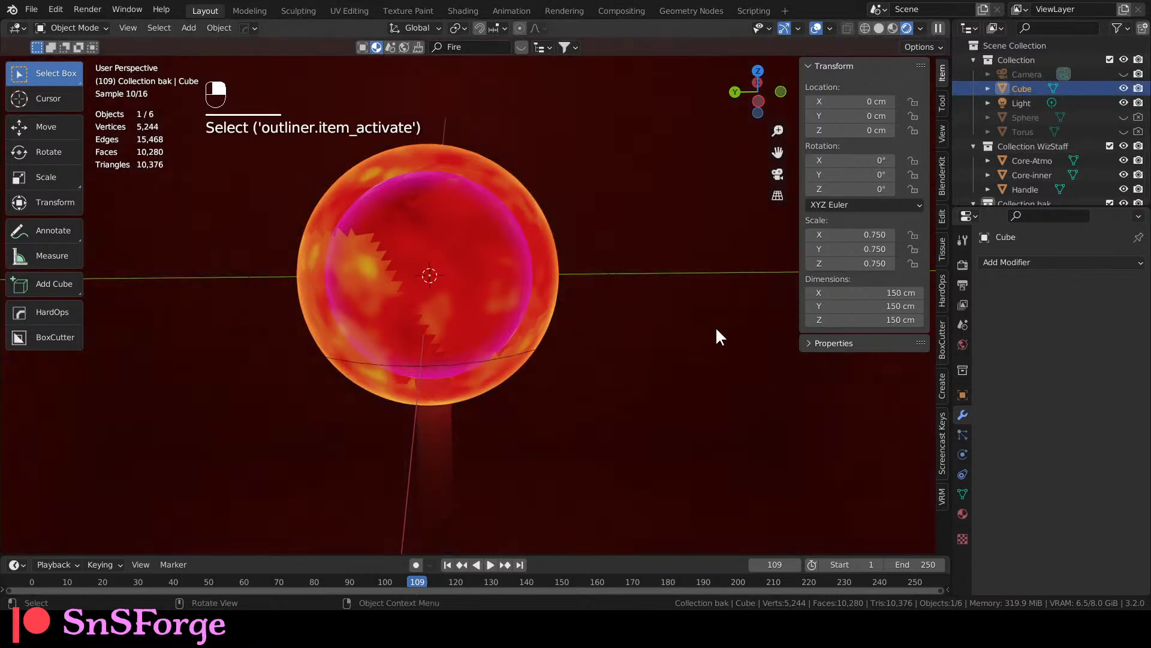
Set the Cube's X, Y and Z dimensions to 1 cm.
click(861, 294)
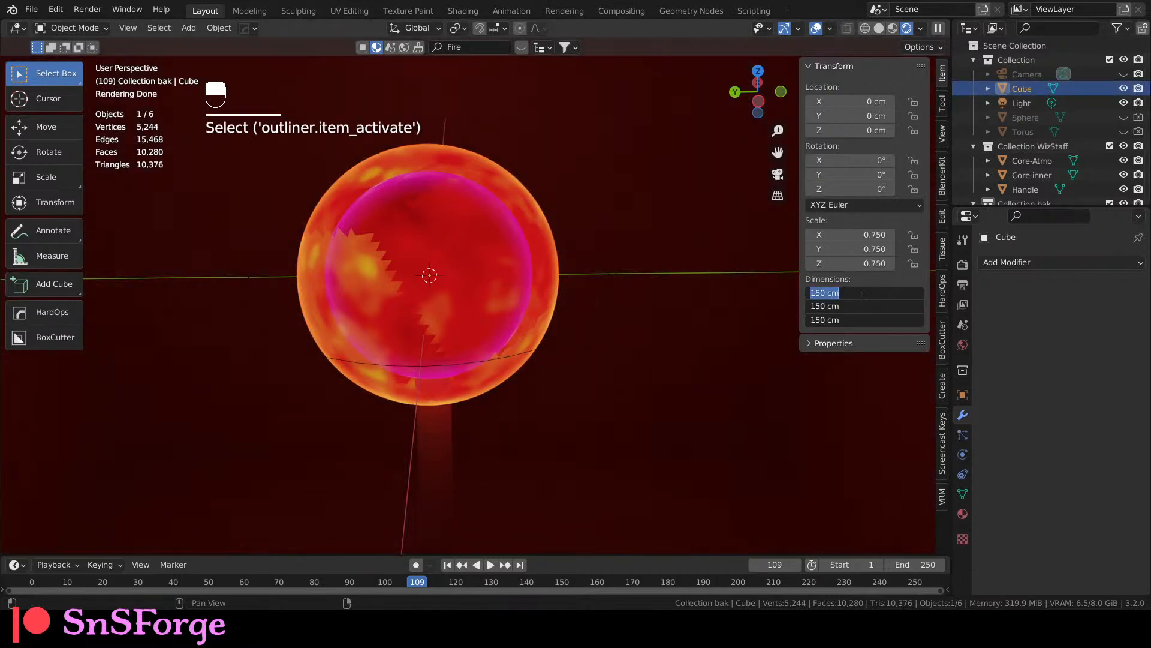
key(Return)
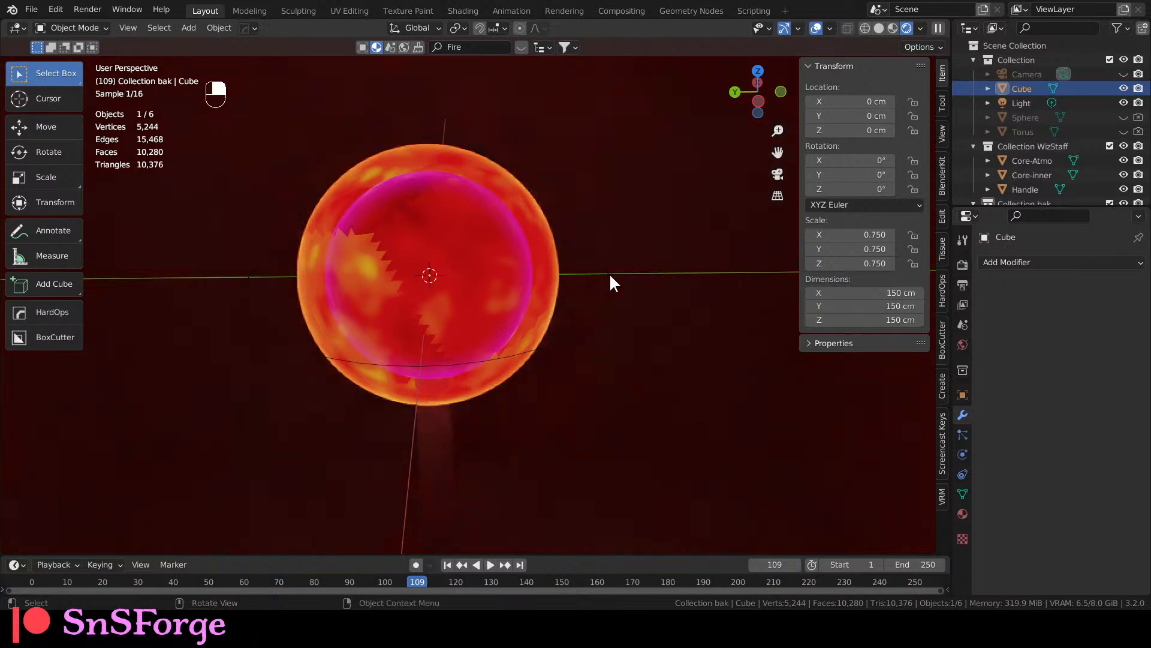
scroll(617, 281, up, 6)
drag(844, 293, 845, 320)
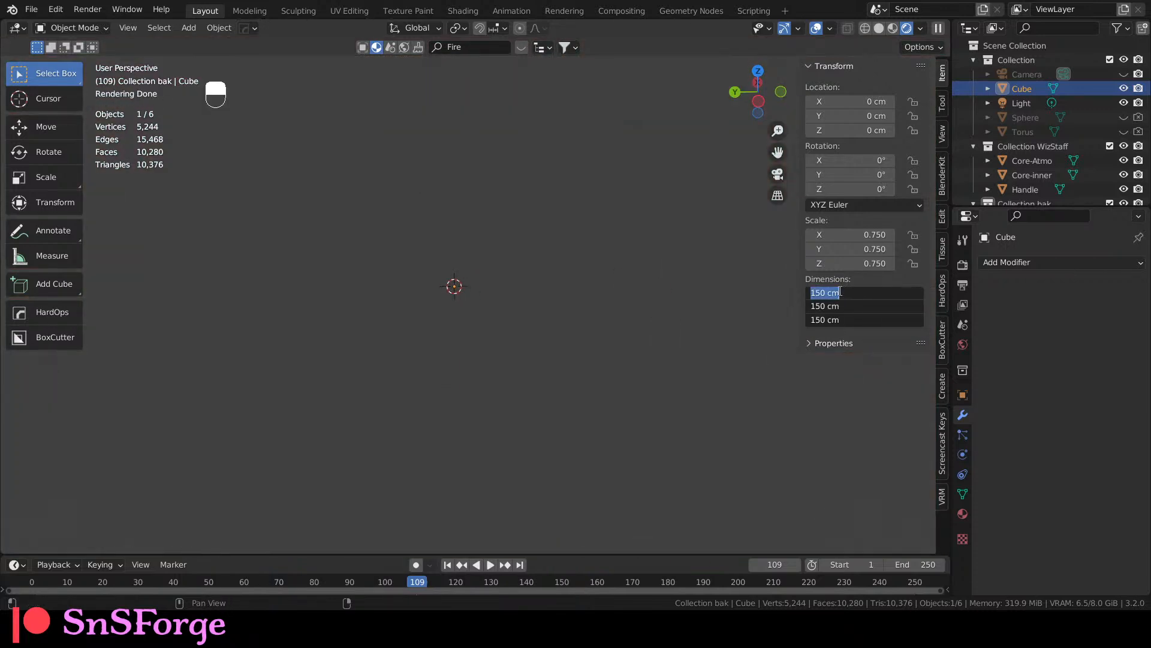
text(1)
key(Return)
scroll(534, 264, up, 5)
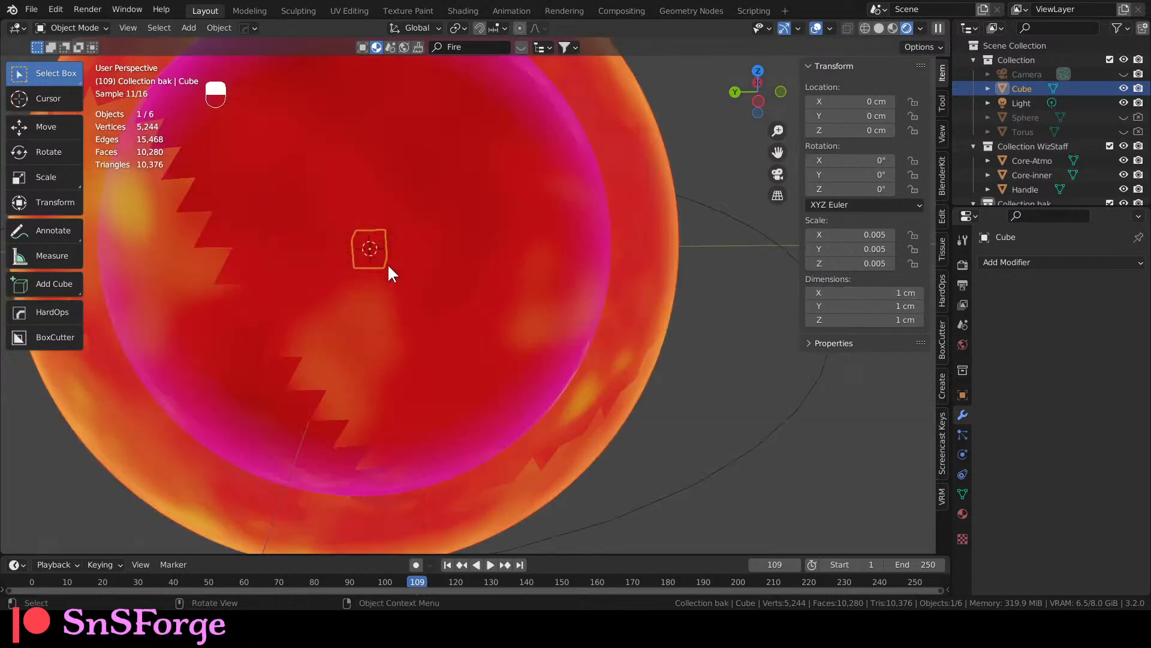
scroll(423, 275, down, 5)
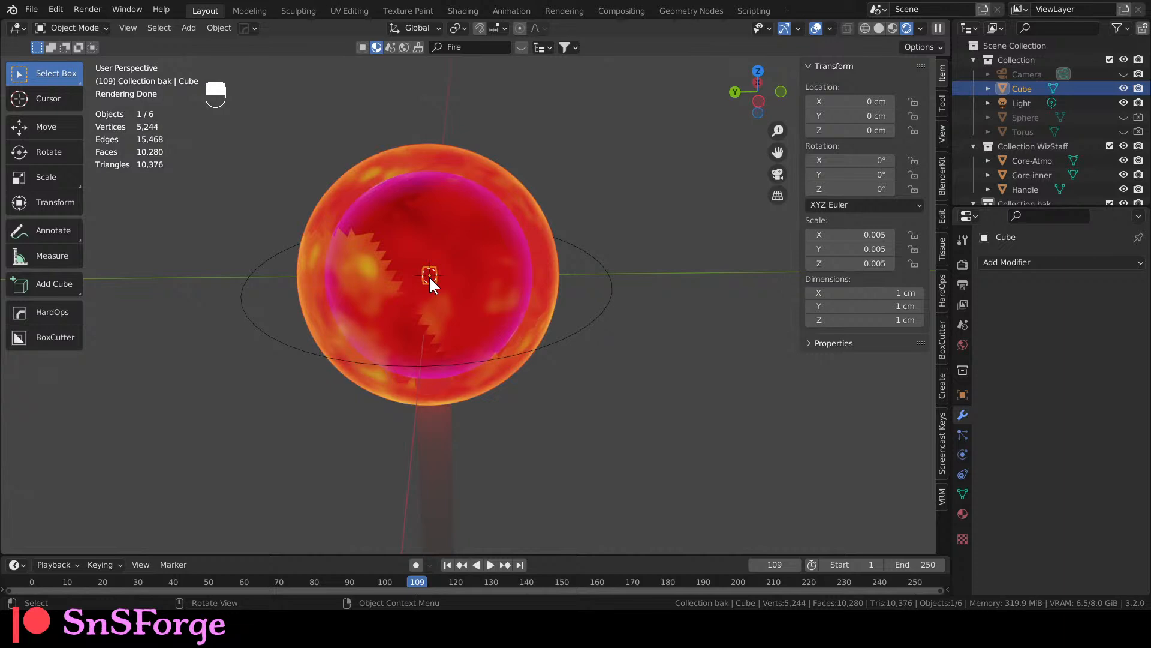
scroll(429, 275, up, 2)
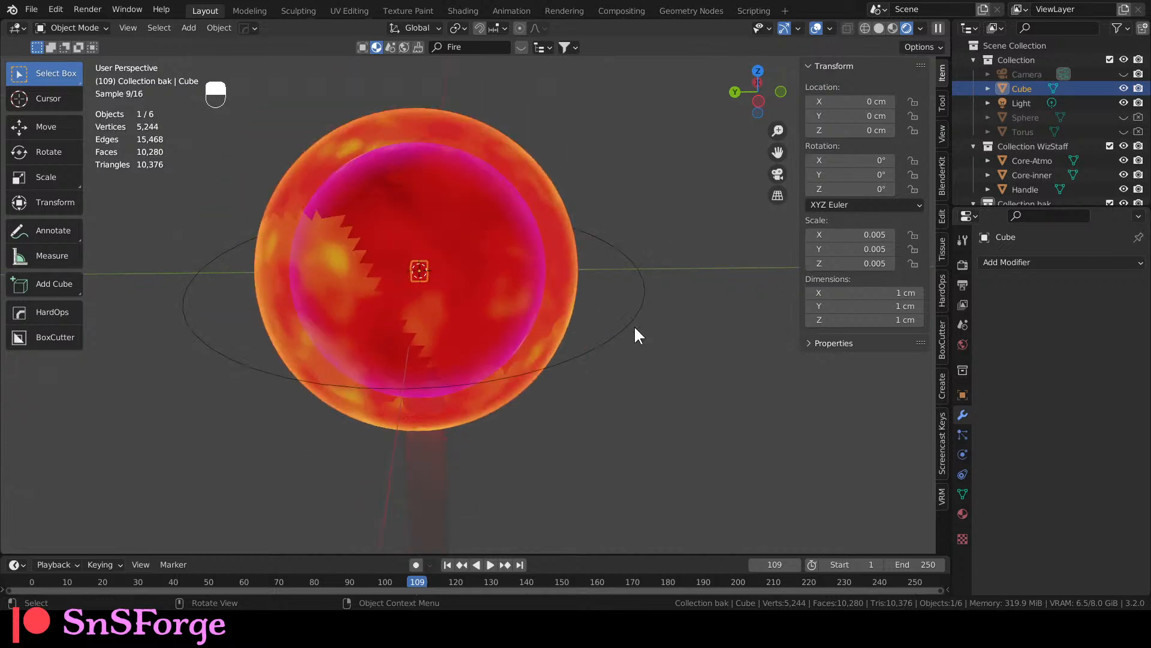
Set the bevel type of the Bezier circle around the sphere to Object.
click(750, 299)
click(963, 493)
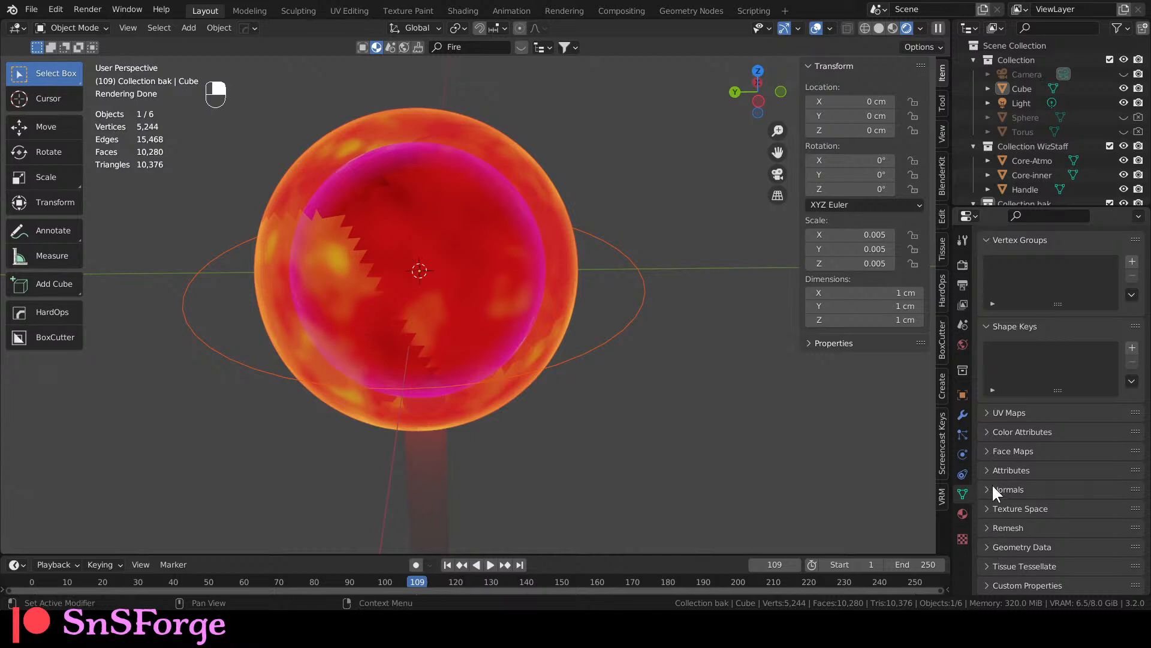
click(637, 328)
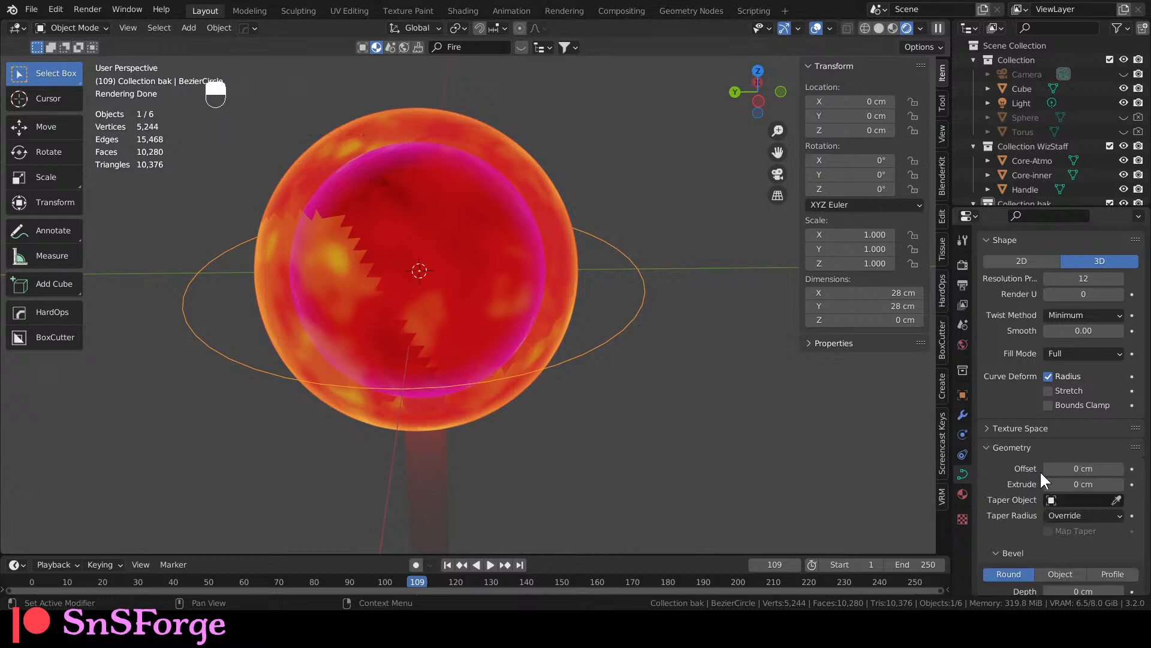
scroll(1080, 495, down, 5)
click(1060, 455)
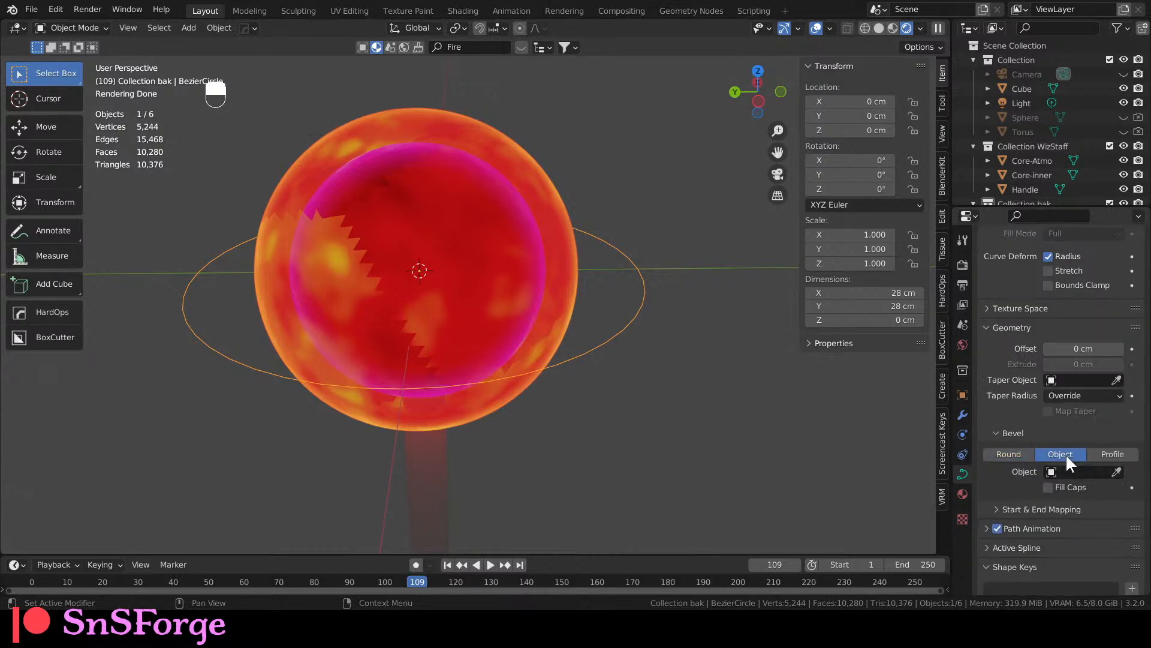
Check which objects are available as bevel object and taper object for the Bezier circle.
click(1079, 471)
click(1005, 496)
scroll(1049, 354, up, 2)
scroll(1055, 372, down, 2)
click(1063, 380)
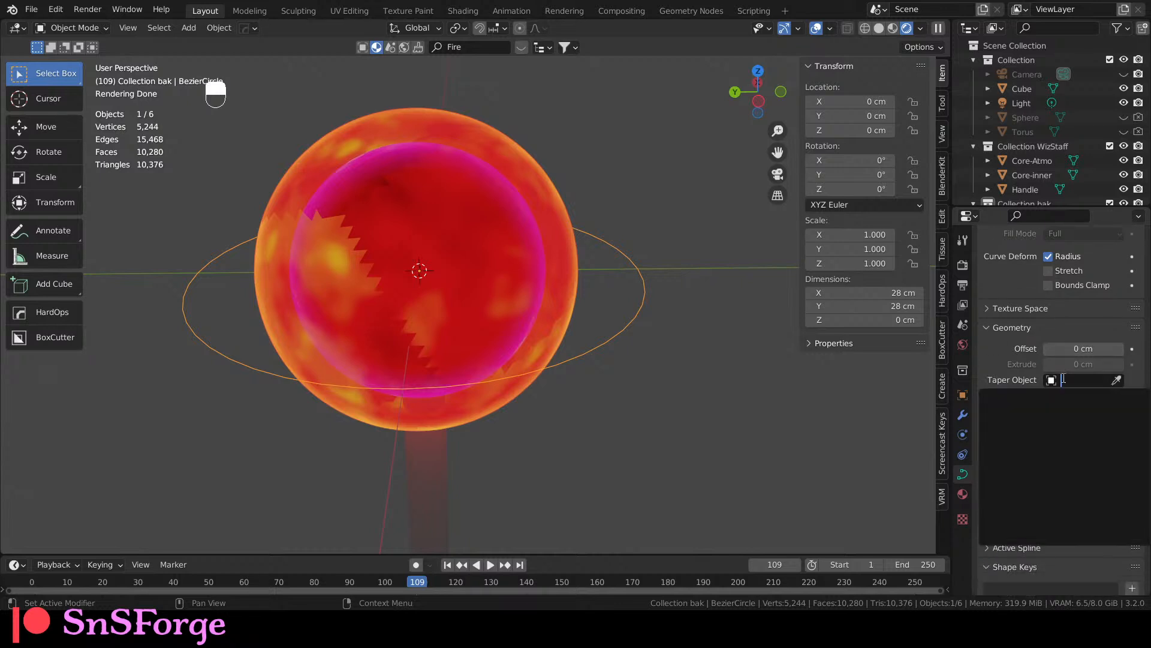
click(995, 360)
scroll(1007, 432, down, 3)
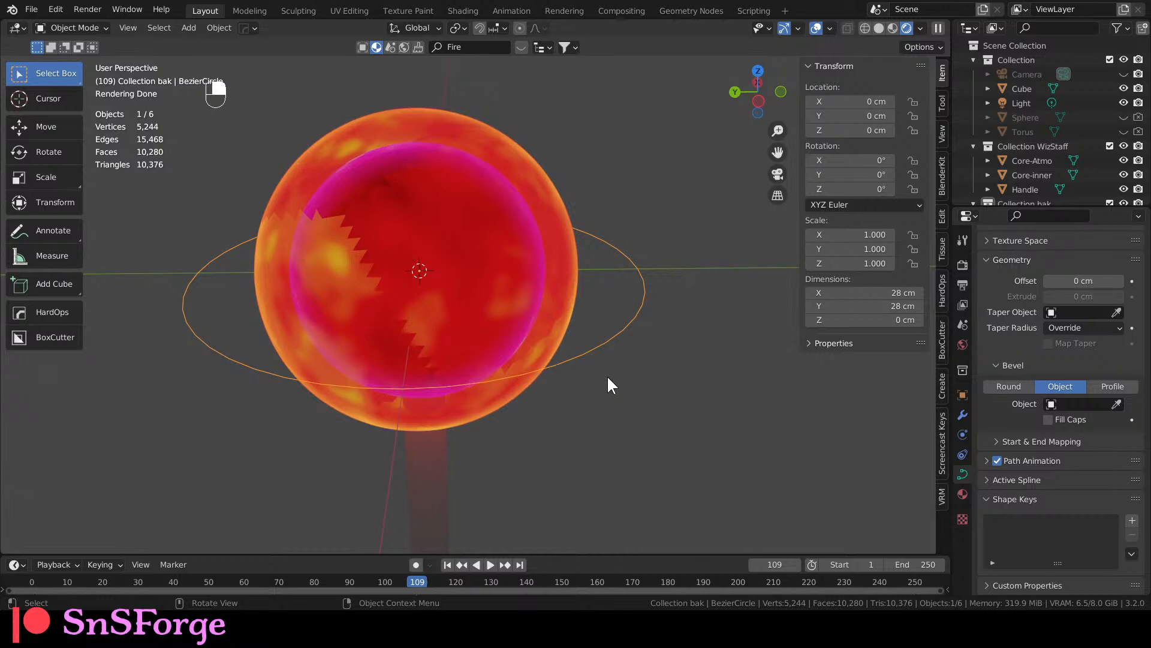
scroll(595, 416, up, 3)
scroll(595, 416, down, 3)
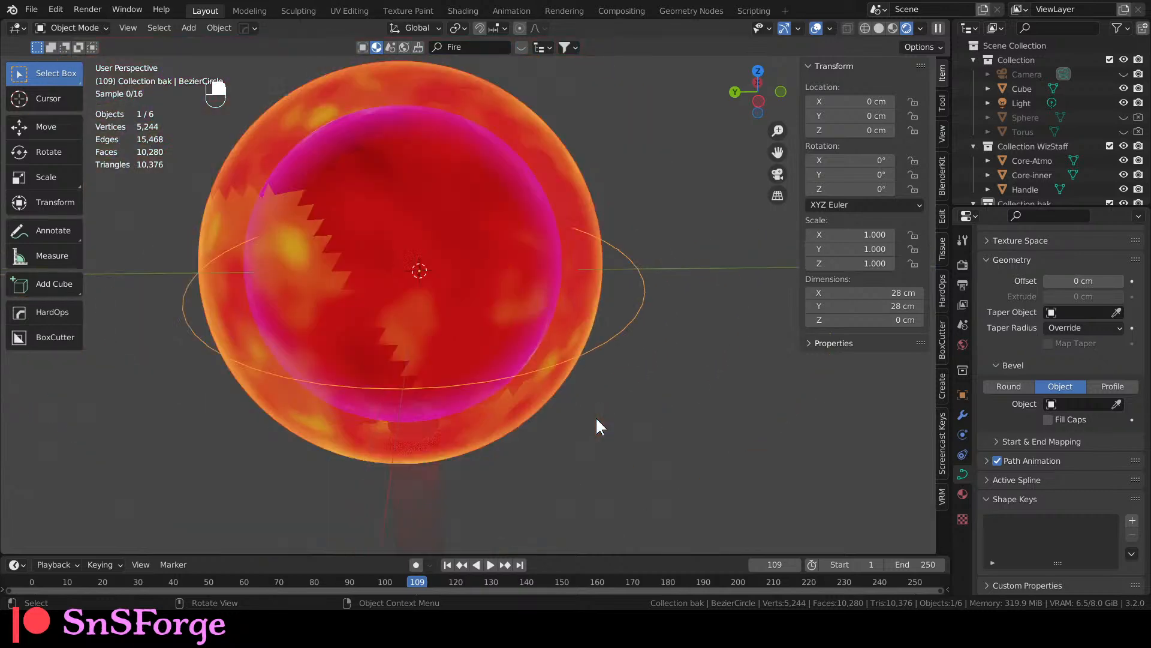
Add a rectangle curve at the world origin with a width and length of 14 cm.
click(188, 28)
mouse_move(195, 60)
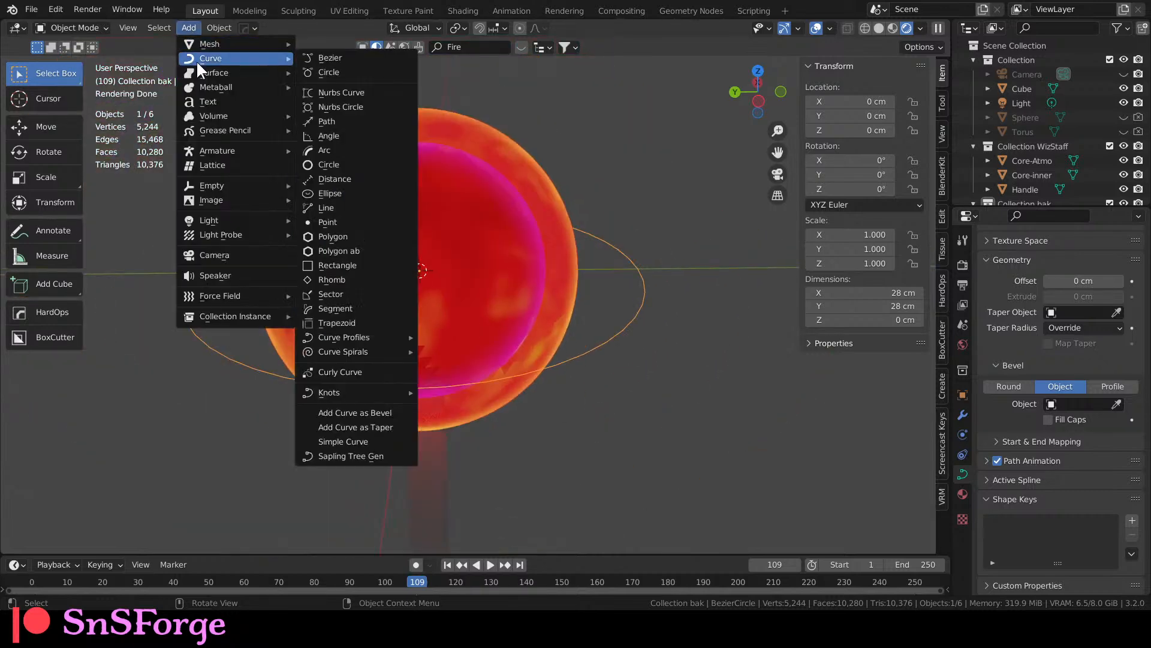
click(370, 266)
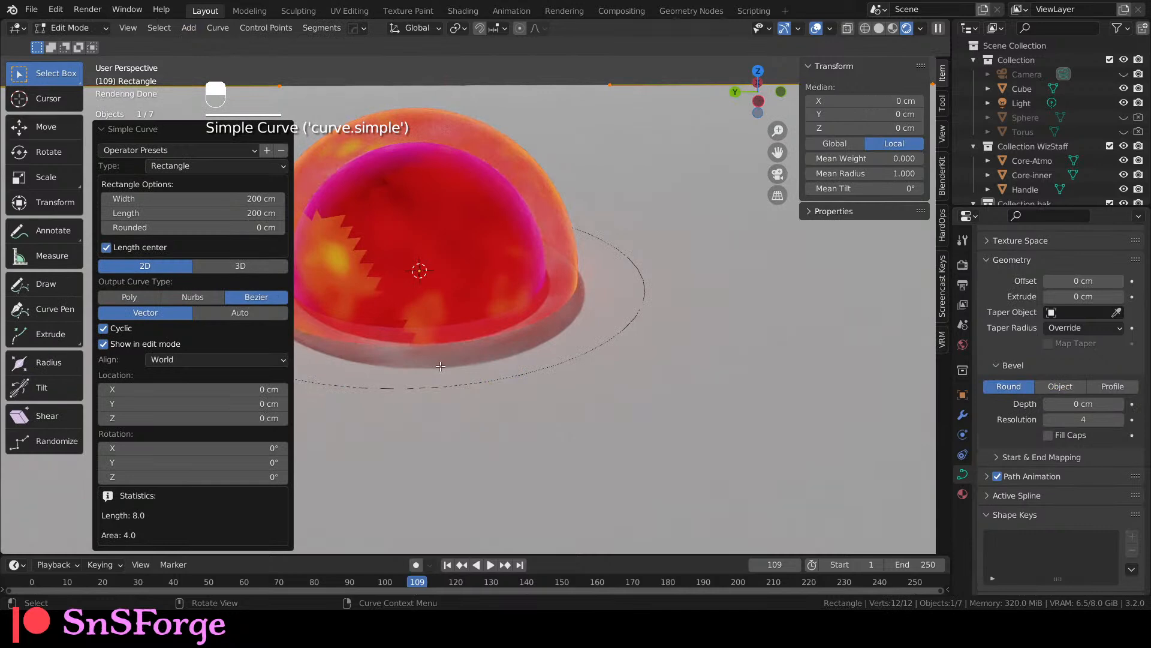
click(255, 202)
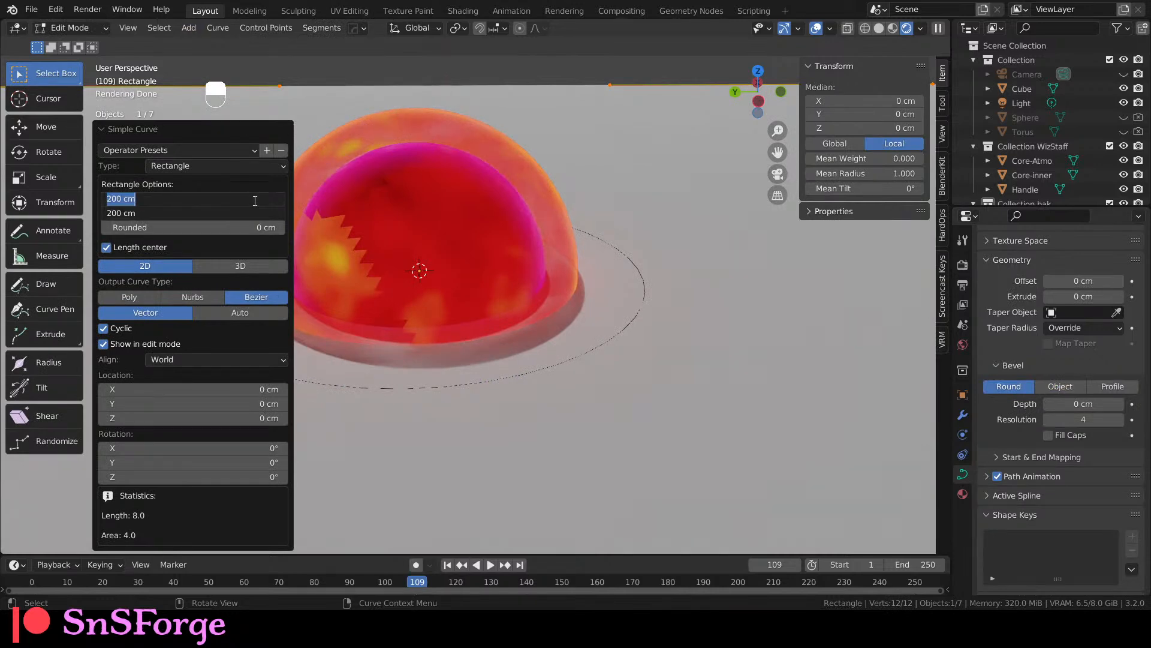
text(14)
key(Return)
middle_drag(518, 370, 314, 296)
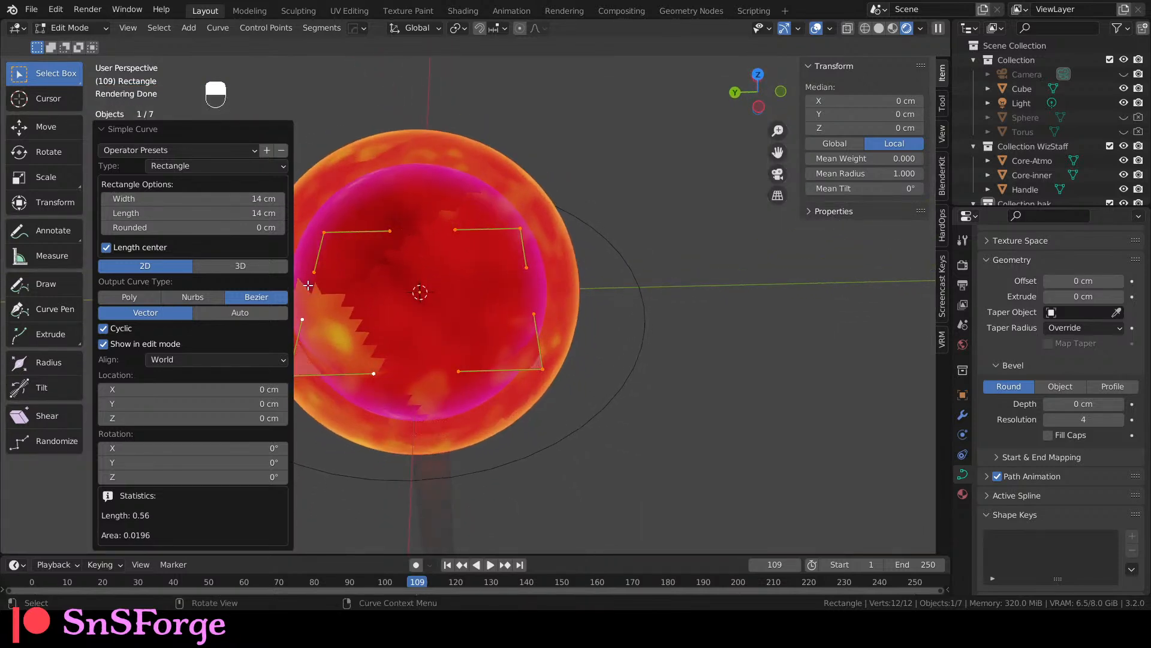
Set the rectangle curve's width and length to 1 cm and return to Object Mode.
drag(257, 204, 257, 213)
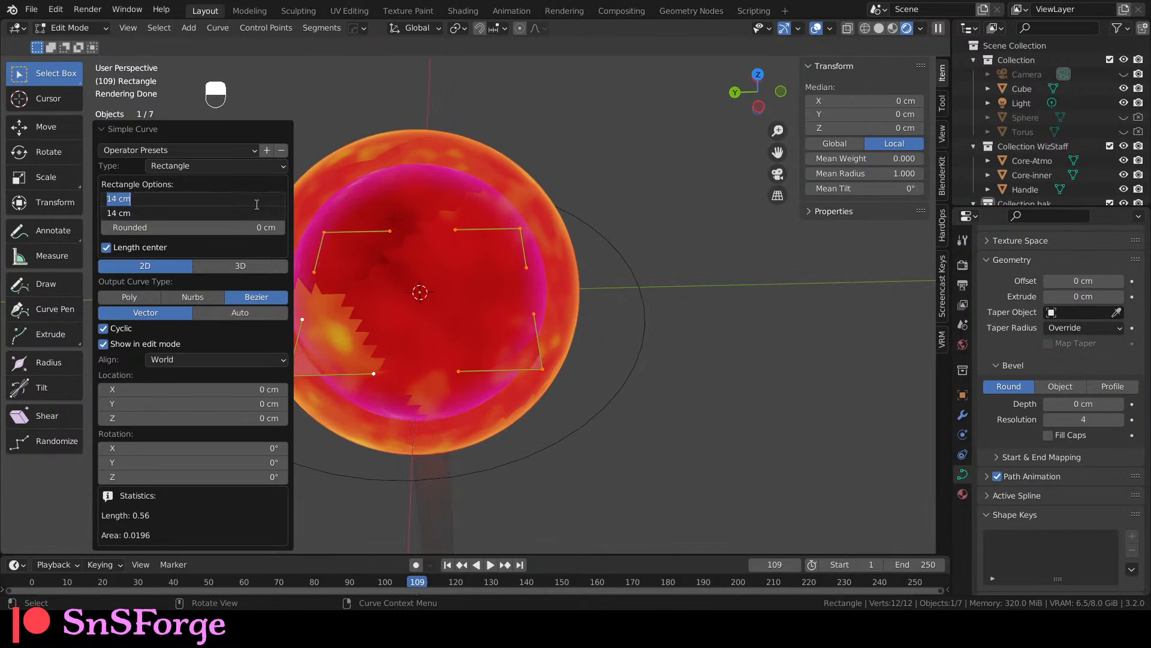
text(1)
key(Return)
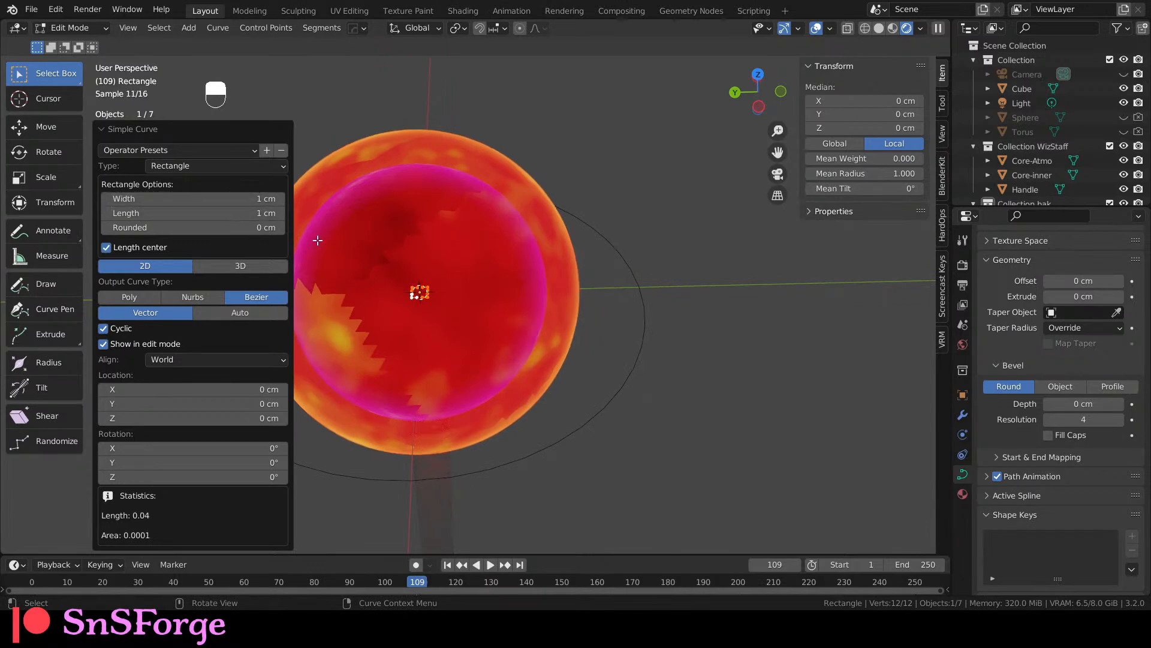
scroll(451, 313, up, 5)
scroll(451, 313, down, 5)
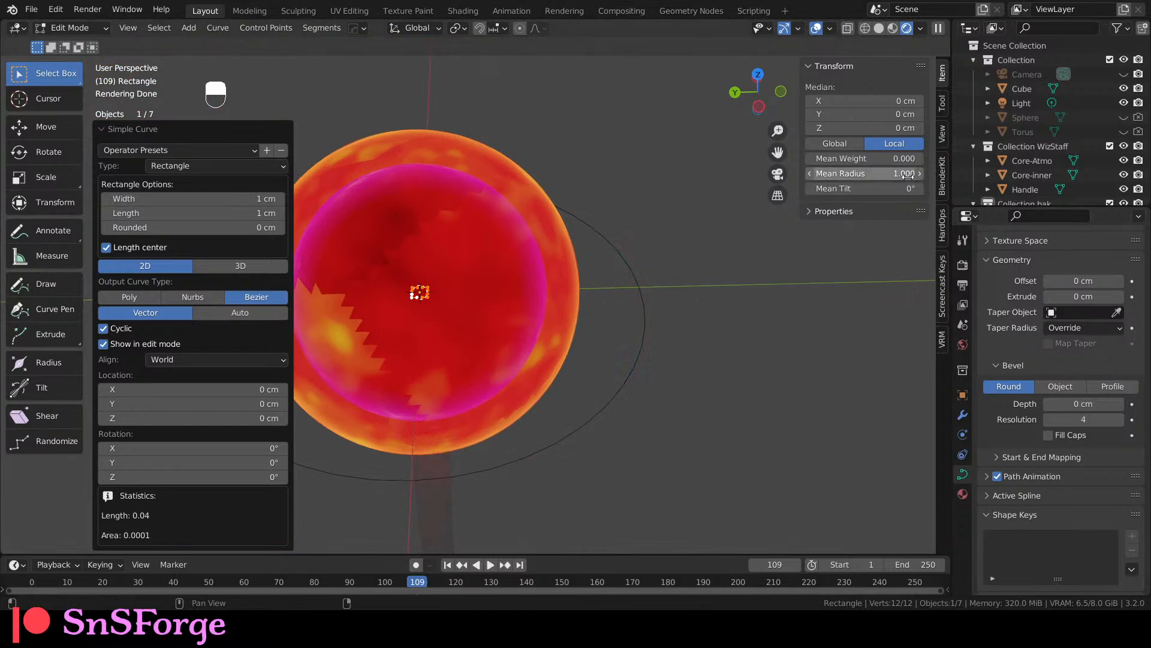
click(588, 117)
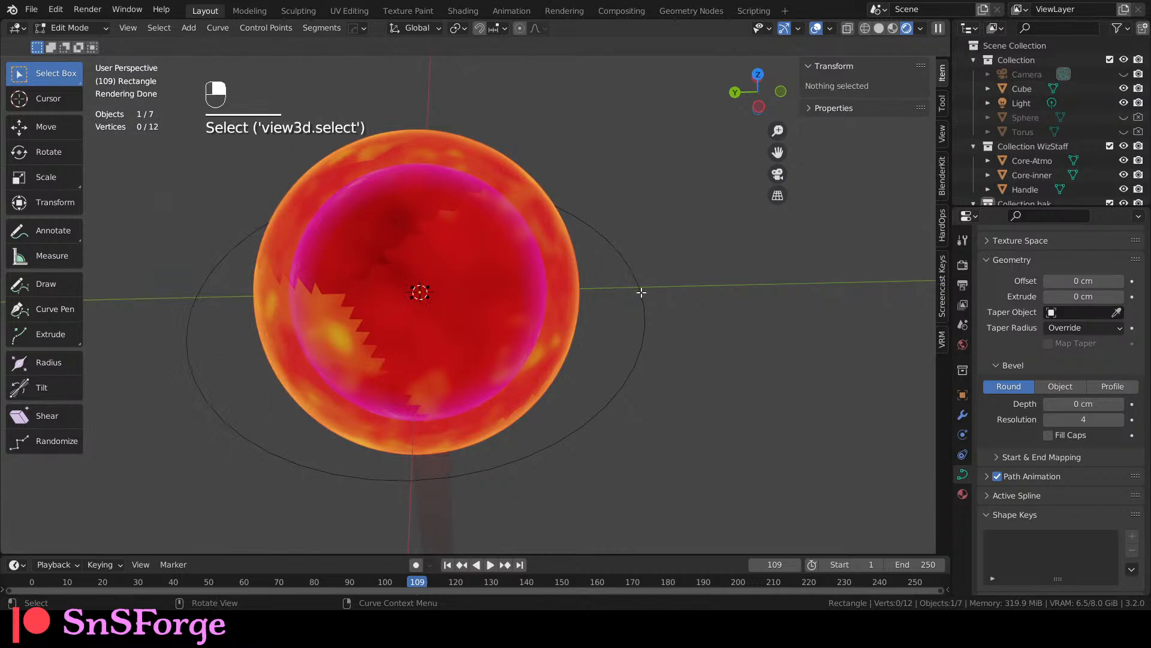
key(Tab)
Assign the Rectangle curve as the bevel object of the Bezier circle.
click(642, 294)
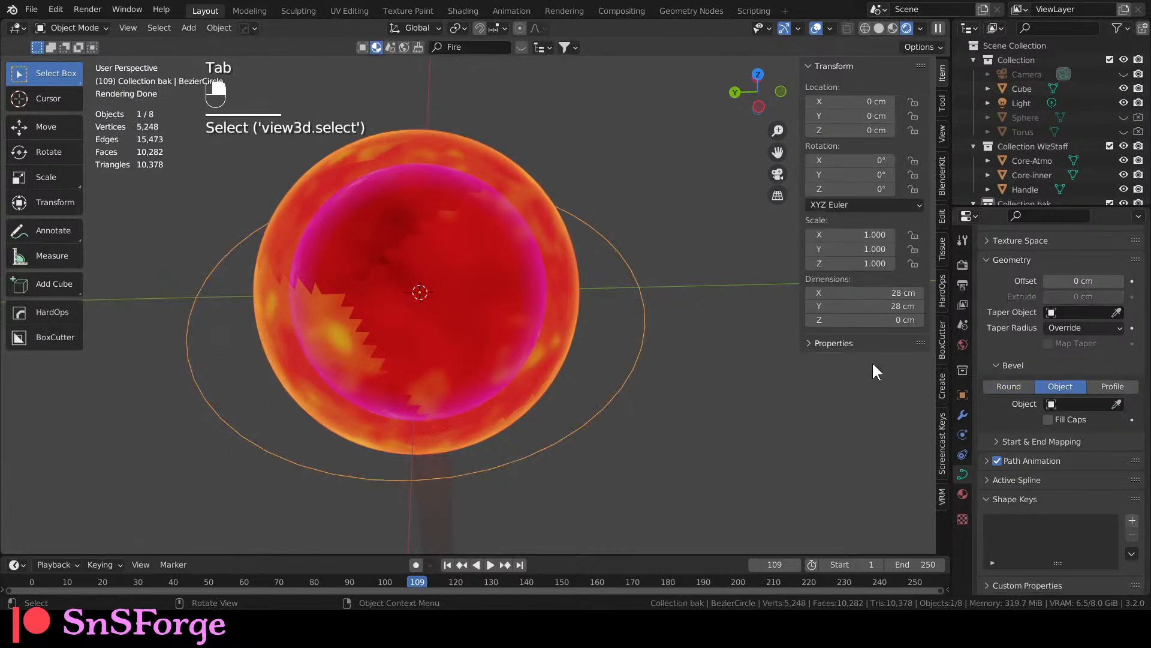
click(1072, 403)
click(1019, 425)
middle_drag(844, 384, 735, 396)
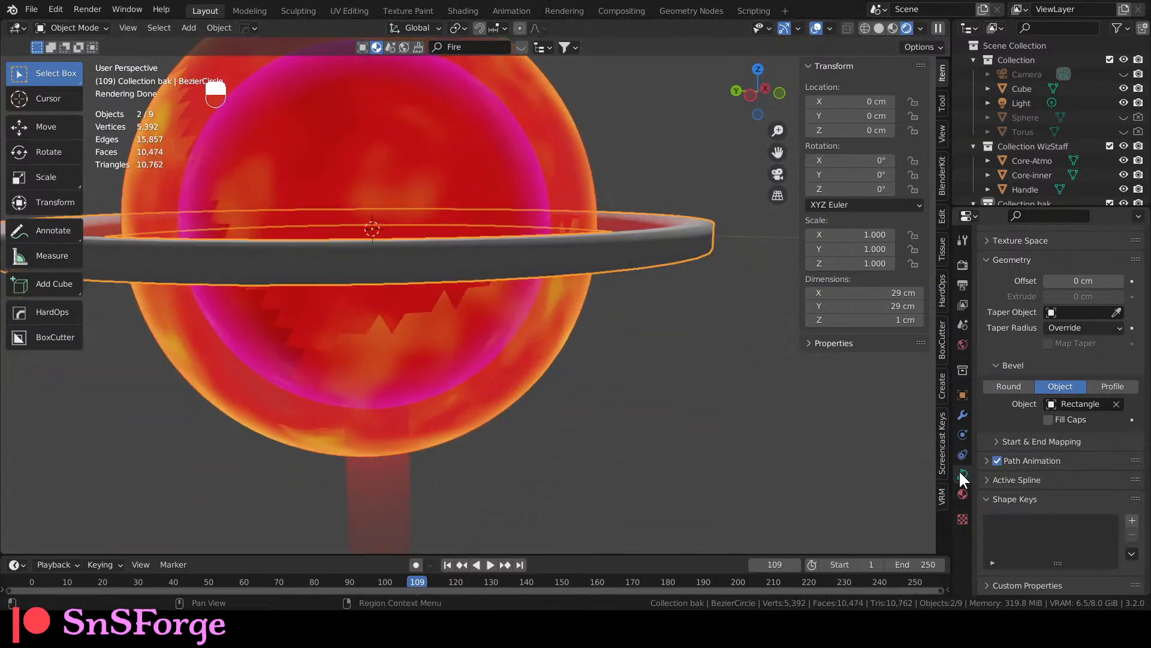
scroll(1028, 458, up, 4)
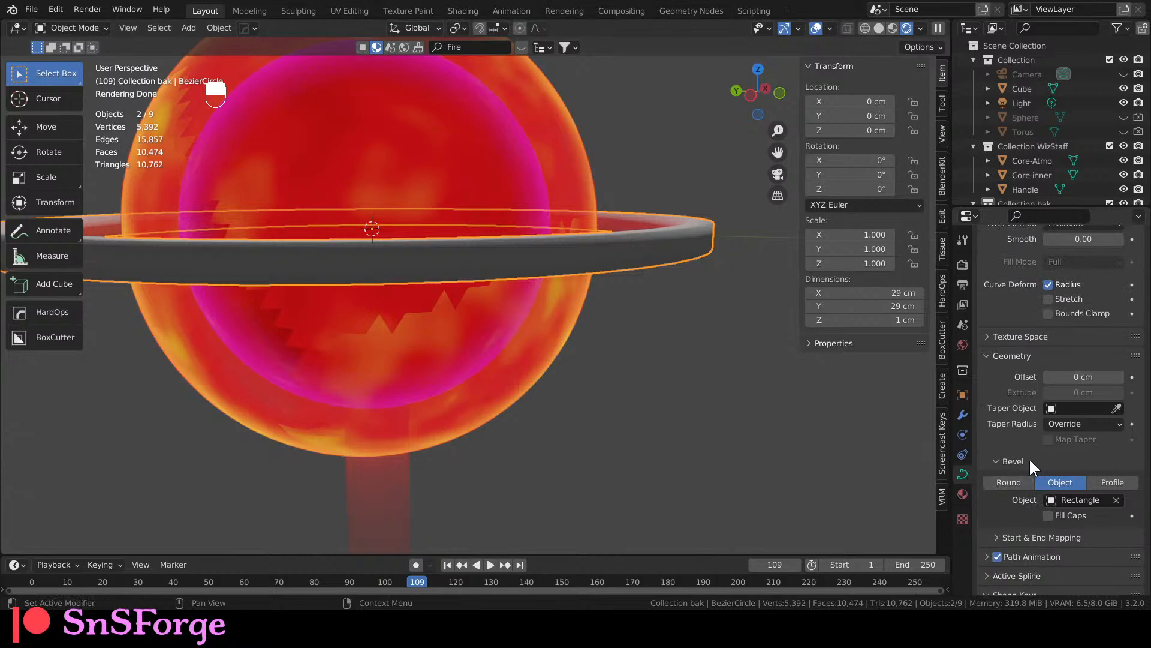
scroll(1029, 459, up, 2)
middle_drag(924, 423, 753, 404)
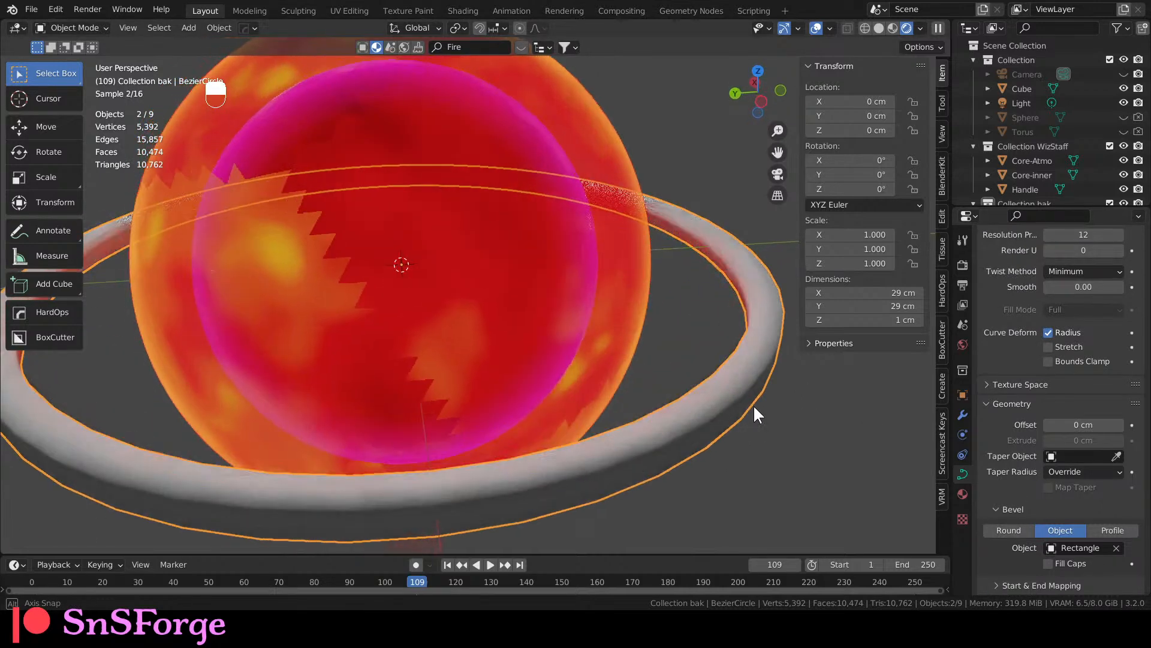
right_click(734, 390)
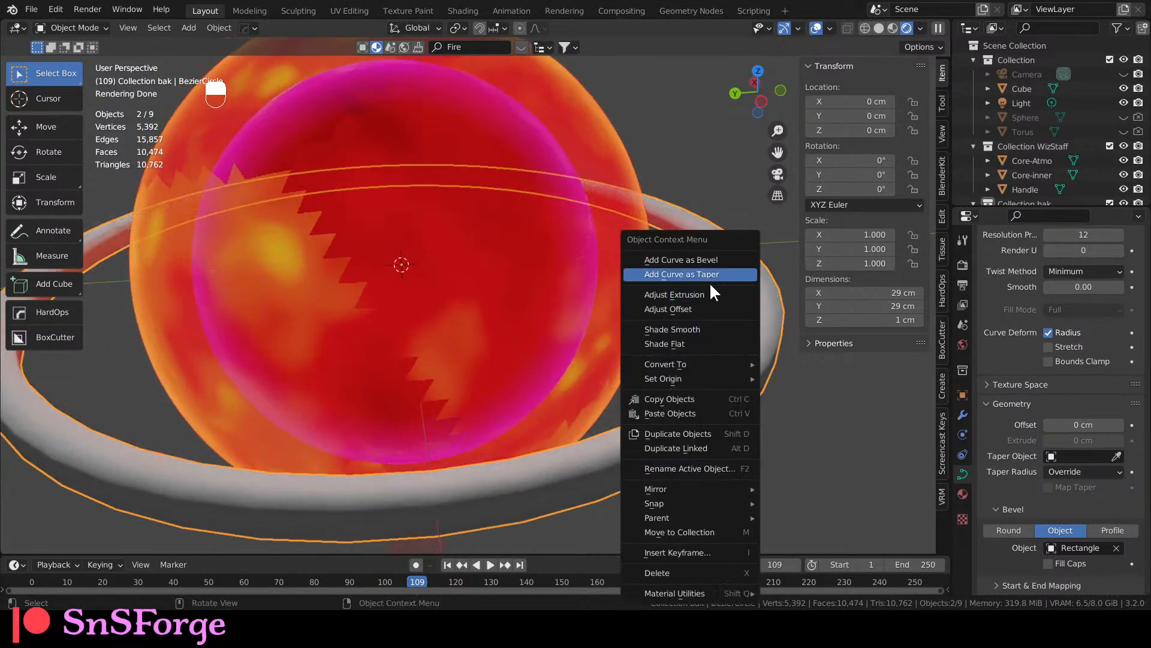
click(773, 334)
mouse_move(772, 334)
middle_down()
mouse_move(732, 378)
mouse_move(792, 414)
mouse_move(730, 390)
mouse_move(703, 323)
mouse_move(751, 306)
mouse_move(719, 339)
mouse_move(803, 200)
middle_up()
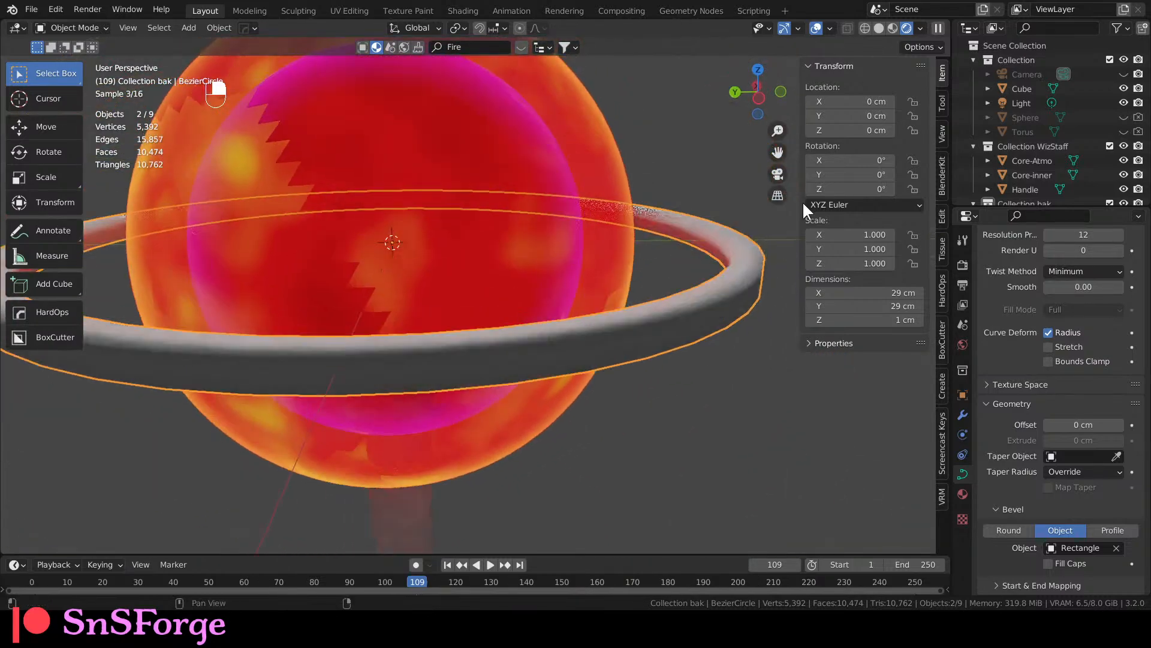
Switch the viewport to Material Preview shading and select the Core-Atmo sphere.
click(893, 28)
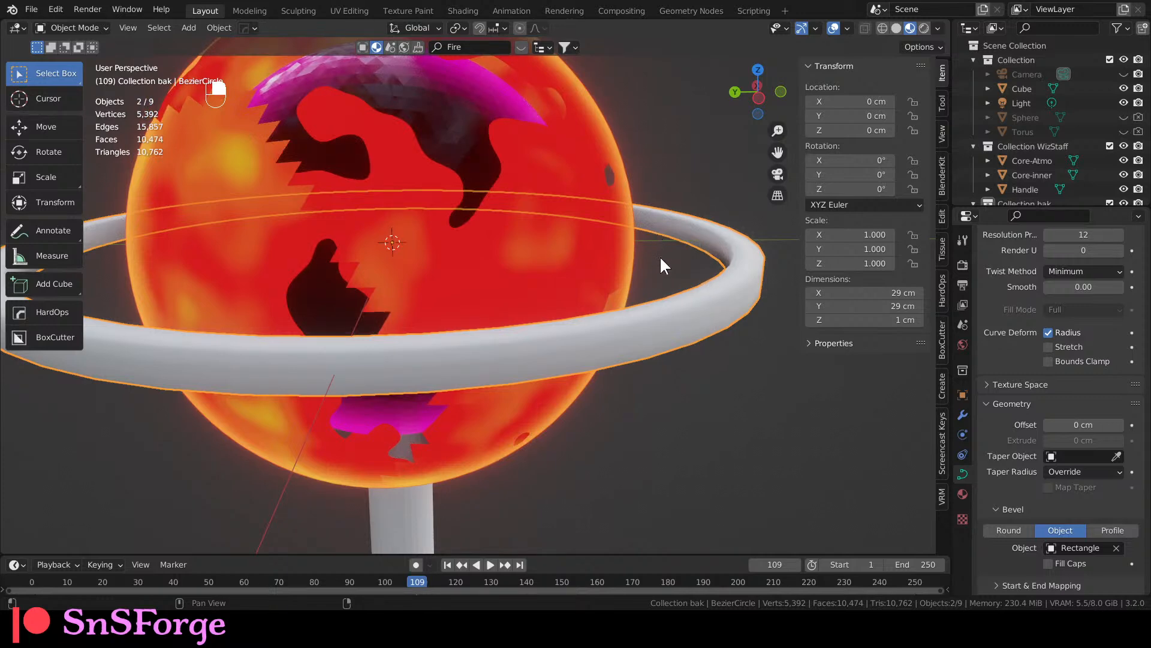
middle_drag(673, 227, 519, 294)
click(519, 294)
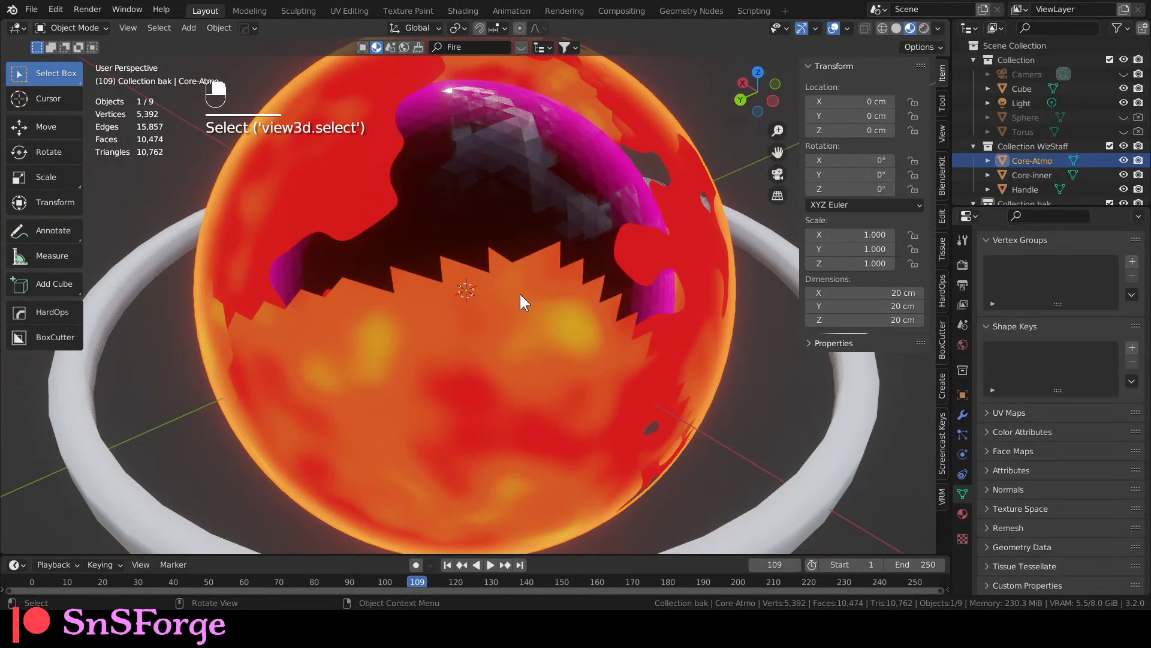
Compare the Core-Atmo sphere's jagged colour edge with its mesh faces in Edit Mode.
key(Tab)
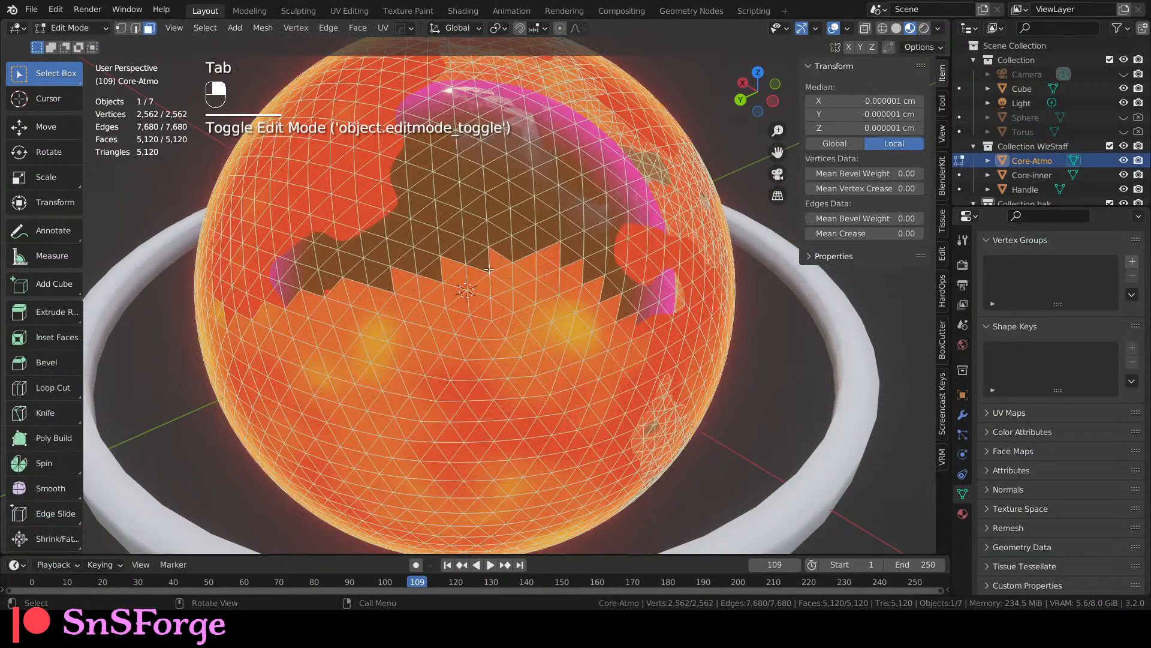
key(Tab)
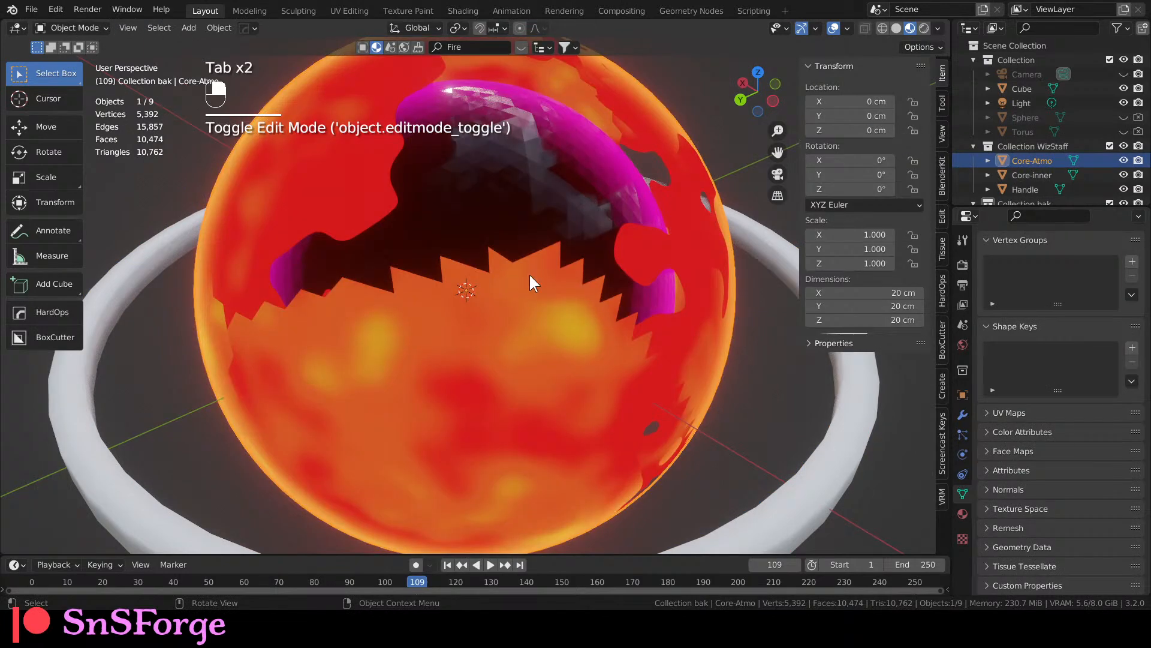
key(Tab)
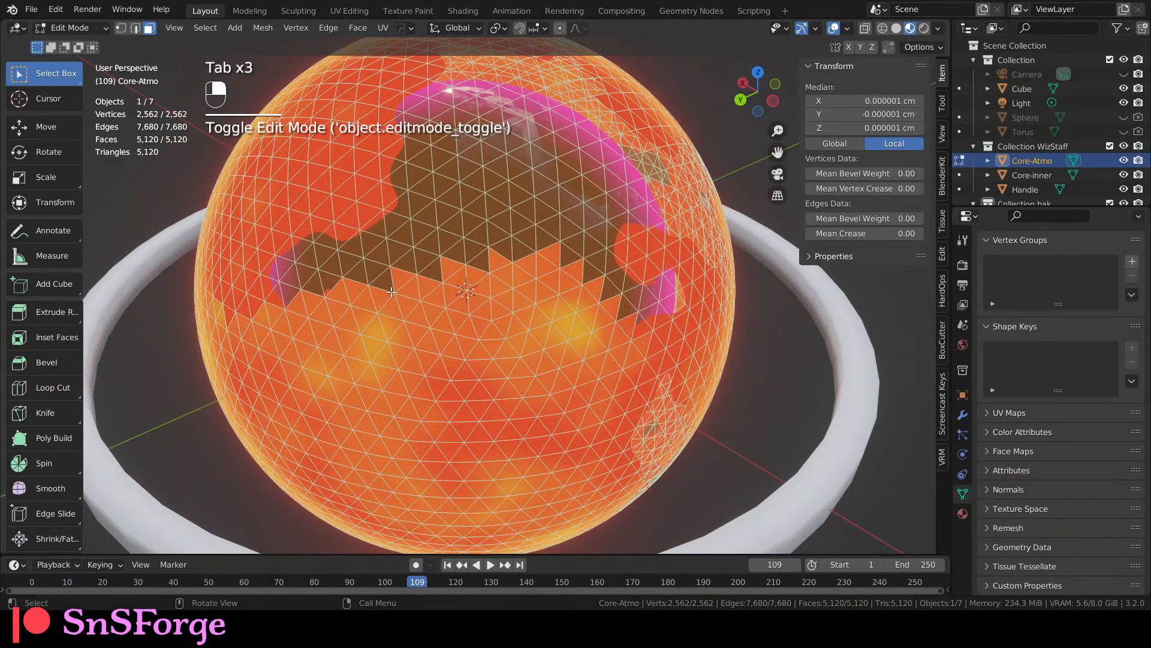
middle_drag(488, 248, 403, 279)
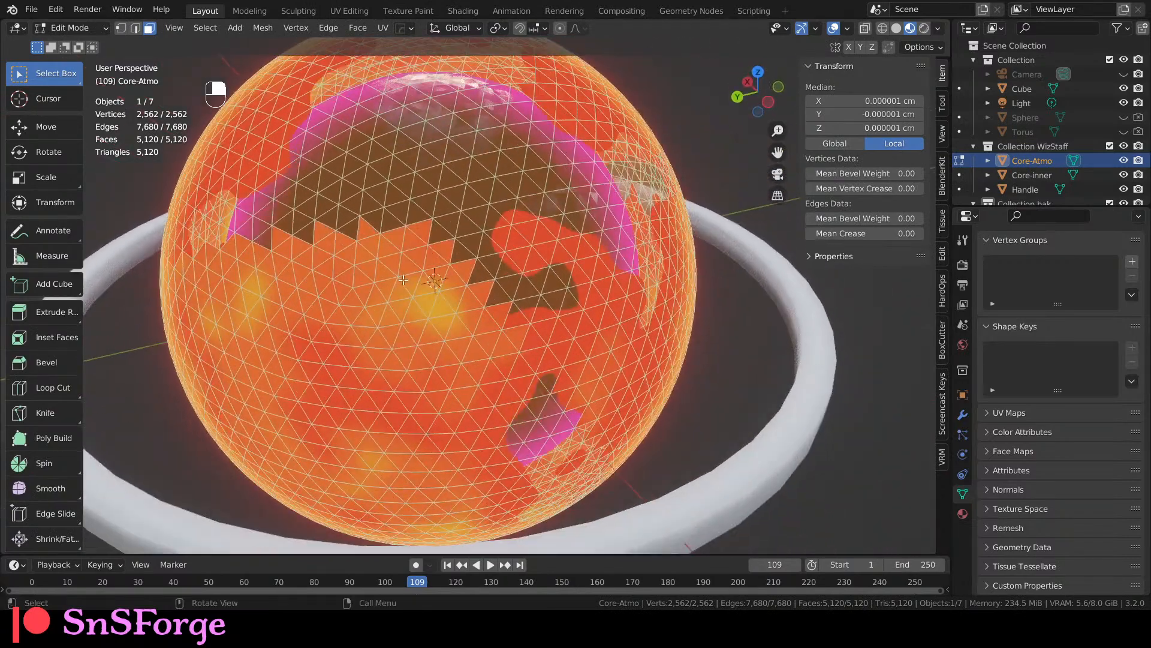
Return to Object Mode and apply Shade Smooth to the Core-Atmo sphere.
right_click(402, 279)
key(Tab)
click(380, 295)
right_click(379, 296)
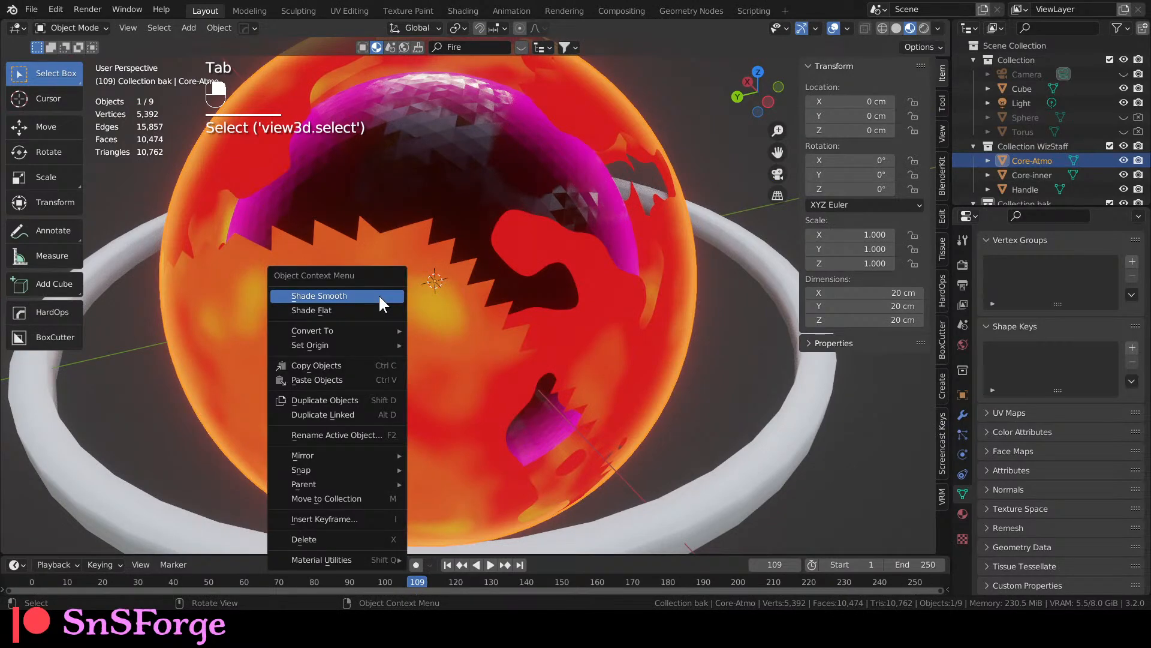
click(379, 295)
Examine the Core-Atmo sphere's triangulated mesh in Edit Mode from several angles and distances.
key(Tab)
middle_drag(349, 241, 397, 259)
scroll(531, 302, up, 1)
scroll(531, 302, down, 1)
scroll(533, 304, up, 2)
middle_drag(527, 320, 487, 293)
scroll(487, 292, down, 4)
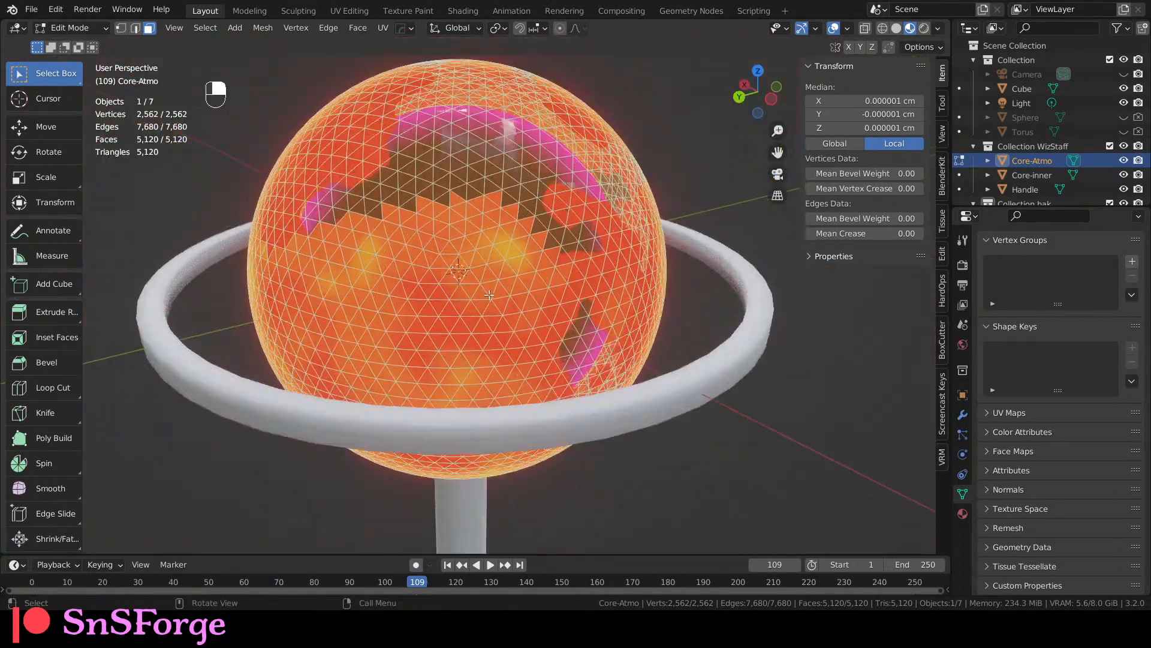
Return to Object Mode and inspect the jagged flame edge on the Core-Atmo sphere from several angles.
key(Tab)
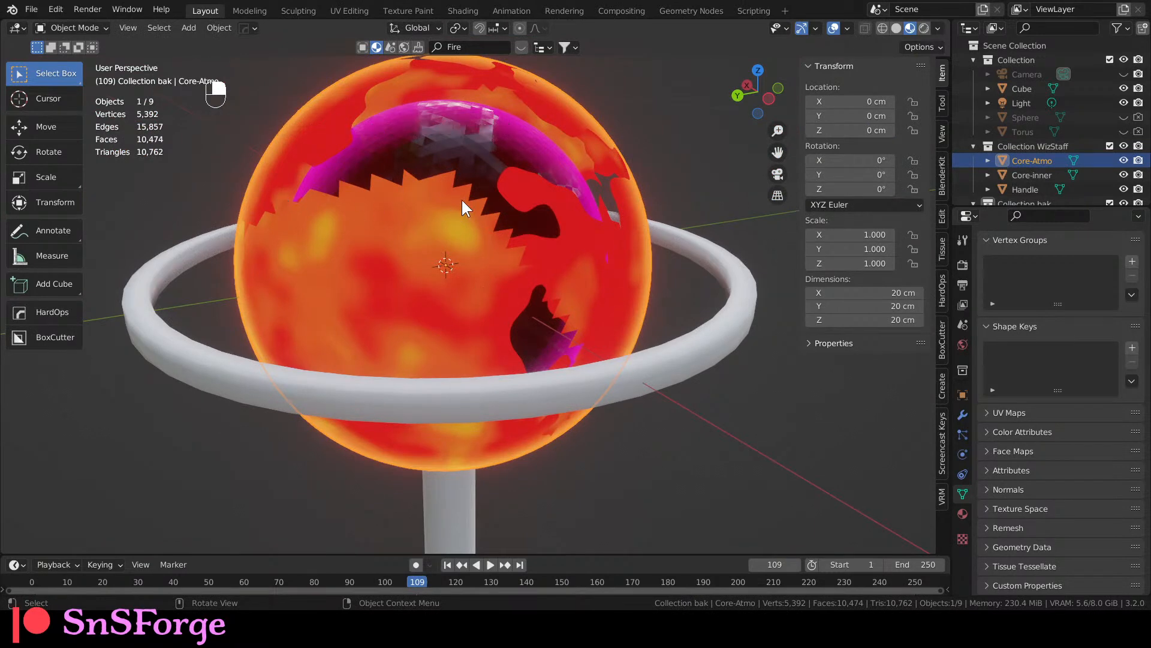
middle_drag(441, 213, 415, 212)
scroll(375, 268, up, 4)
scroll(372, 266, down, 5)
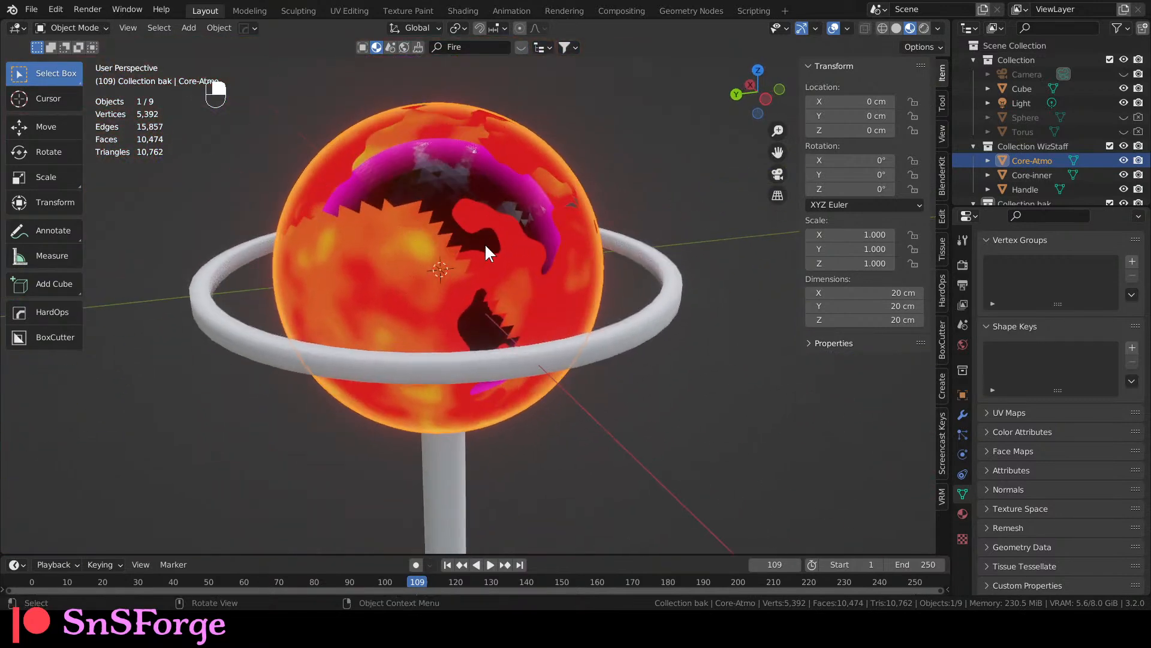
mouse_move(418, 253)
middle_down()
mouse_move(552, 275)
mouse_move(422, 255)
middle_up()
scroll(384, 229, up, 2)
middle_drag(412, 306, 395, 272)
click(409, 183)
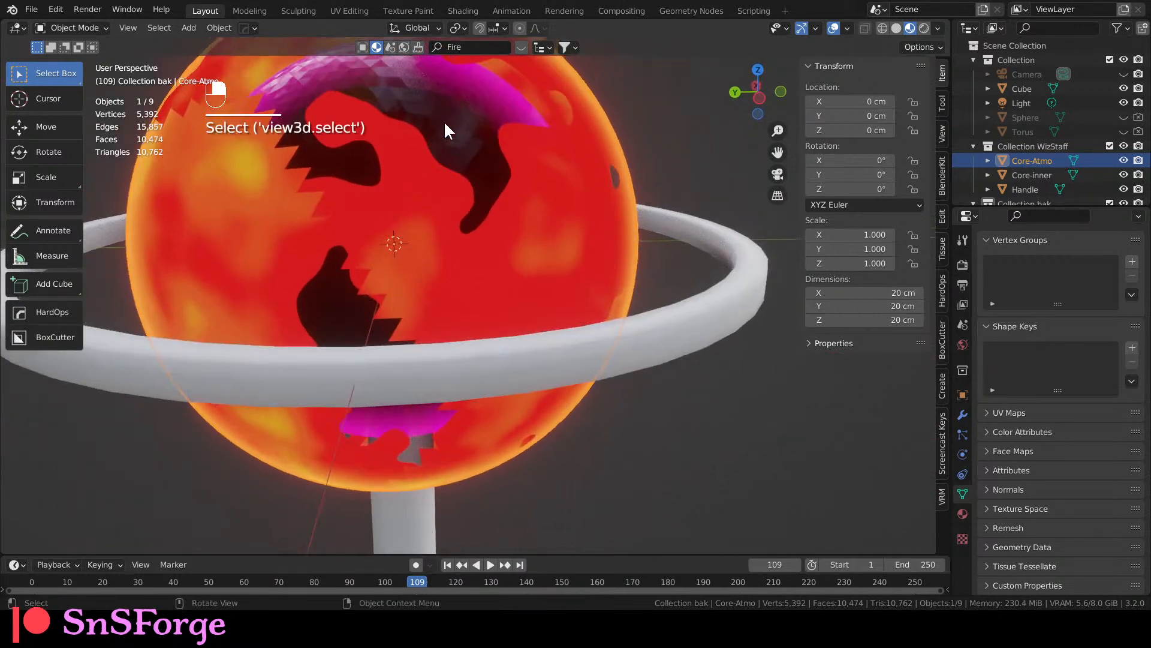
Switch to the Shading workspace and show the Core-Atmo sphere up close in Material Preview shading.
click(457, 11)
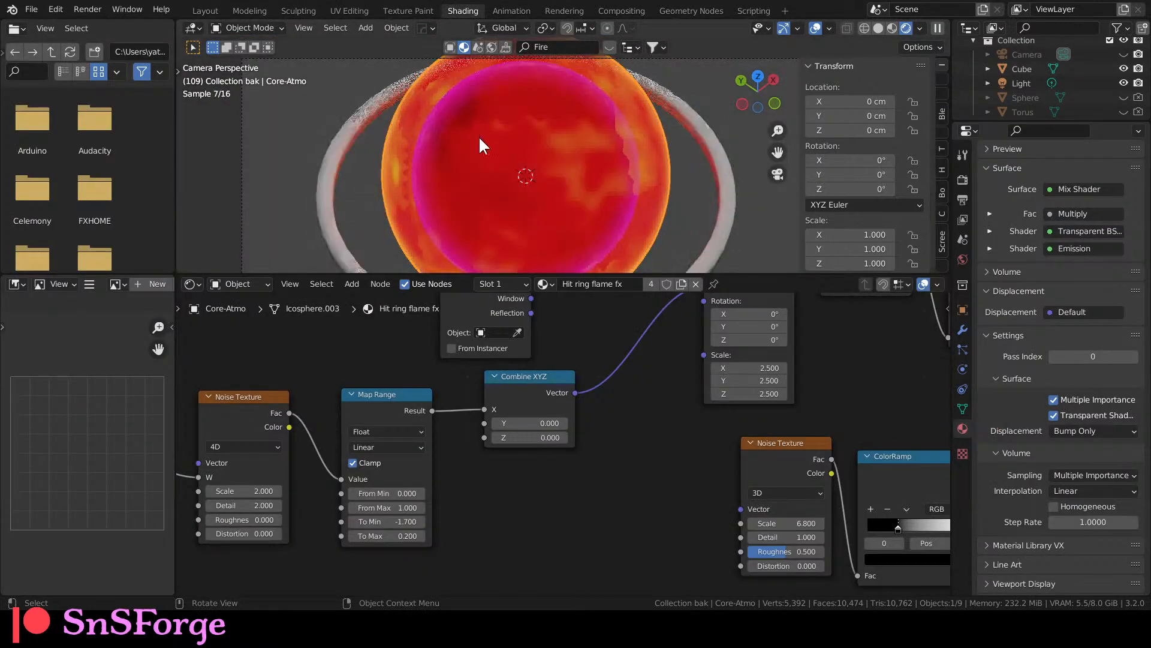
click(892, 28)
mouse_move(542, 150)
middle_down()
mouse_move(585, 183)
mouse_move(639, 139)
middle_up()
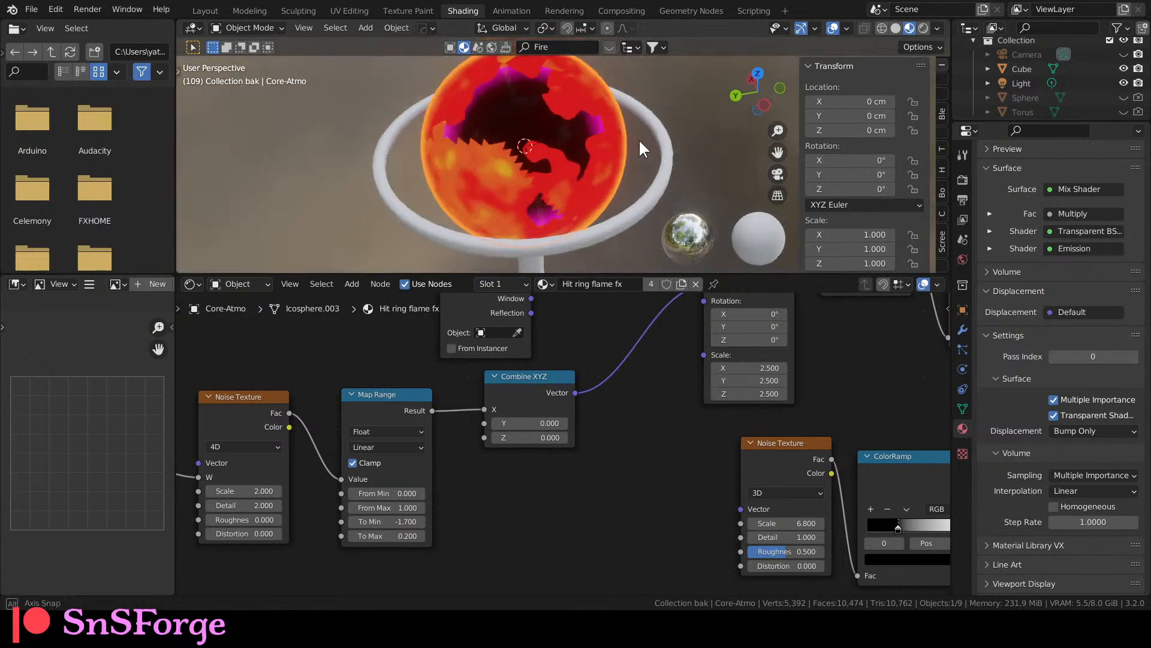
scroll(501, 167, up, 5)
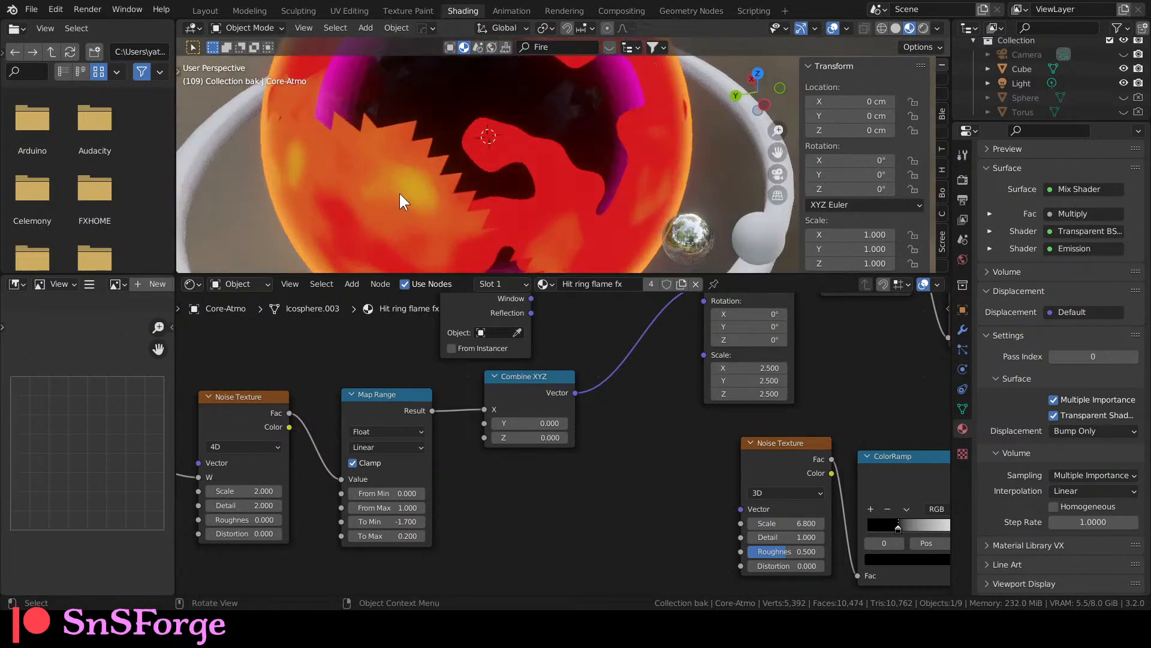
middle_drag(403, 190, 437, 185)
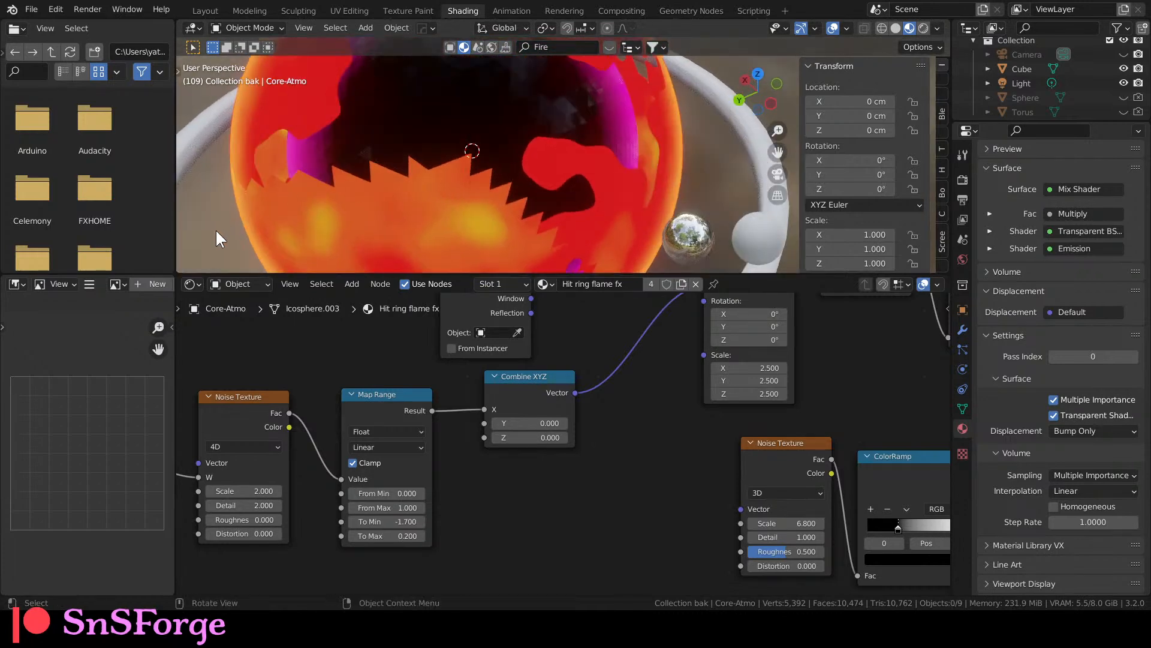
Disconnect the red-to-yellow ColorRamp from the Color1 input of the Mix node feeding the Emission shader.
middle_drag(659, 518, 529, 559)
scroll(509, 488, down, 5)
middle_drag(503, 473, 333, 520)
middle_drag(543, 494, 450, 402)
middle_drag(504, 429, 438, 420)
middle_drag(660, 410, 606, 395)
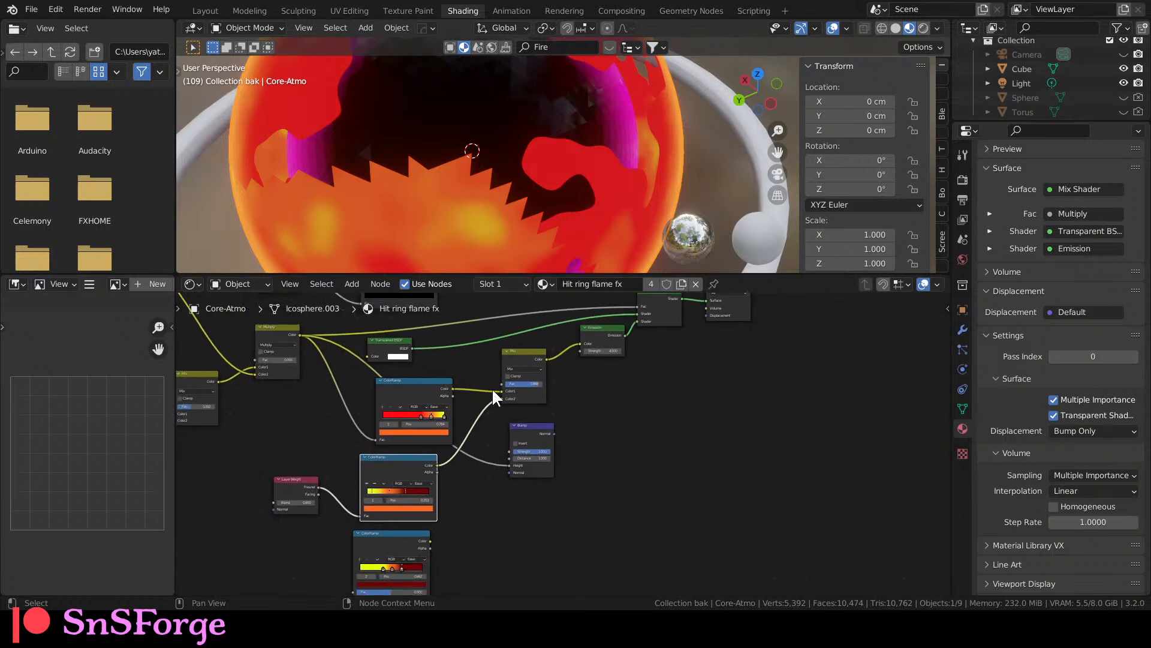
scroll(479, 387, up, 2)
middle_drag(476, 389, 525, 400)
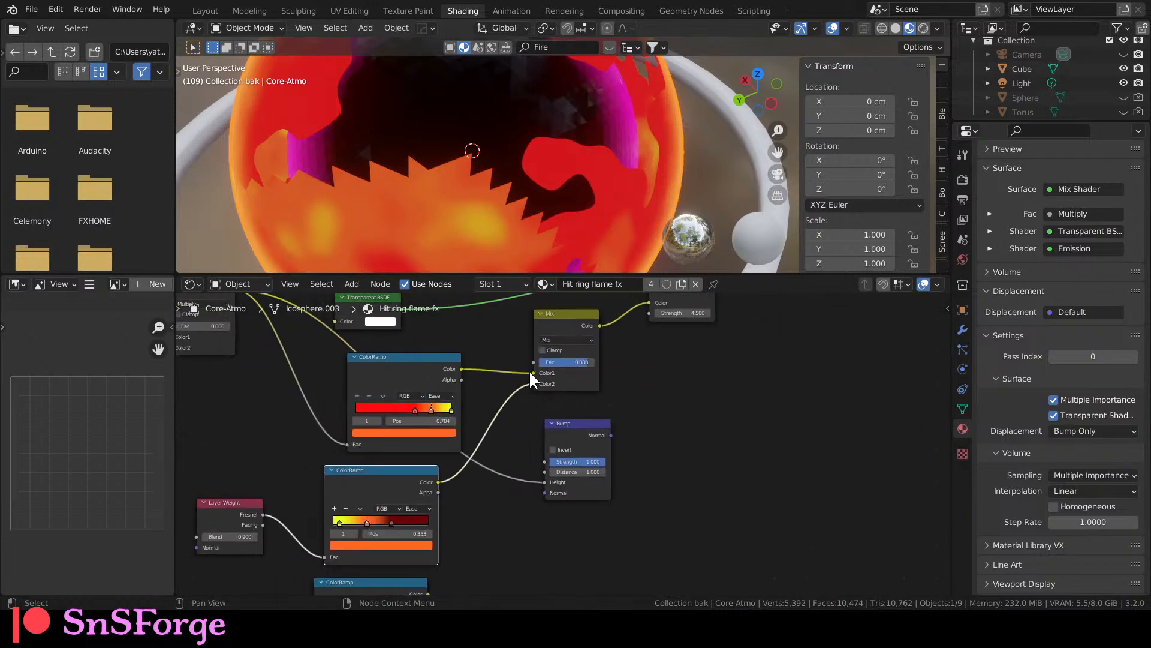
drag(531, 371, 495, 372)
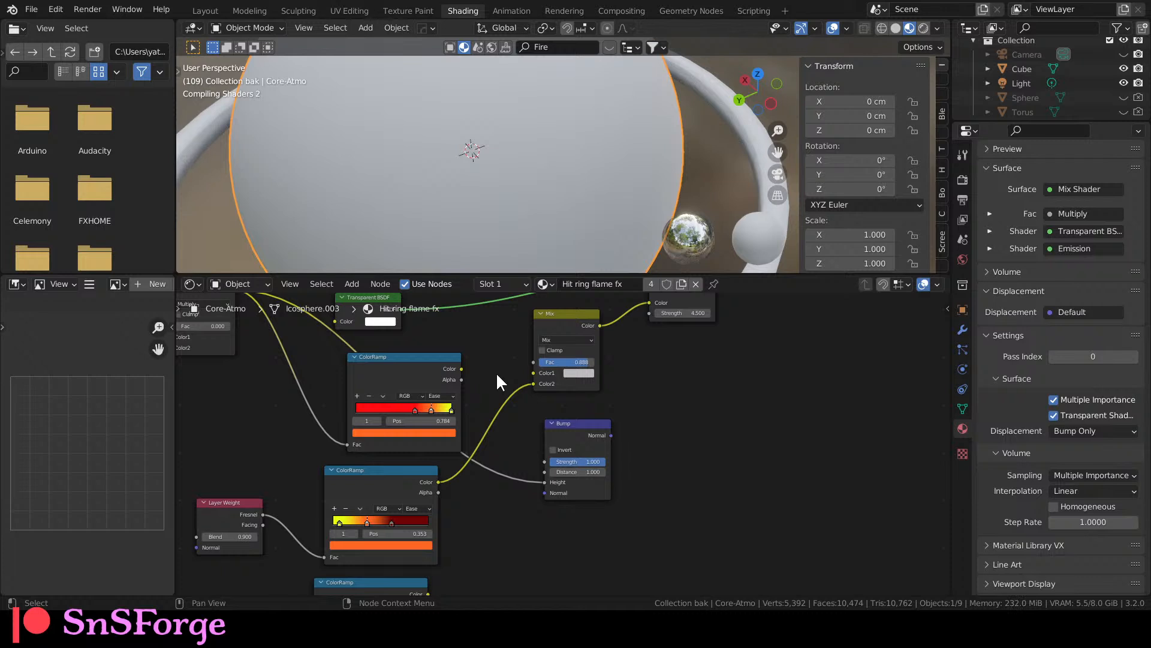
Reconnect the red-to-yellow ColorRamp's Color output to the Mix node's Color1 input.
middle_drag(494, 373, 485, 399)
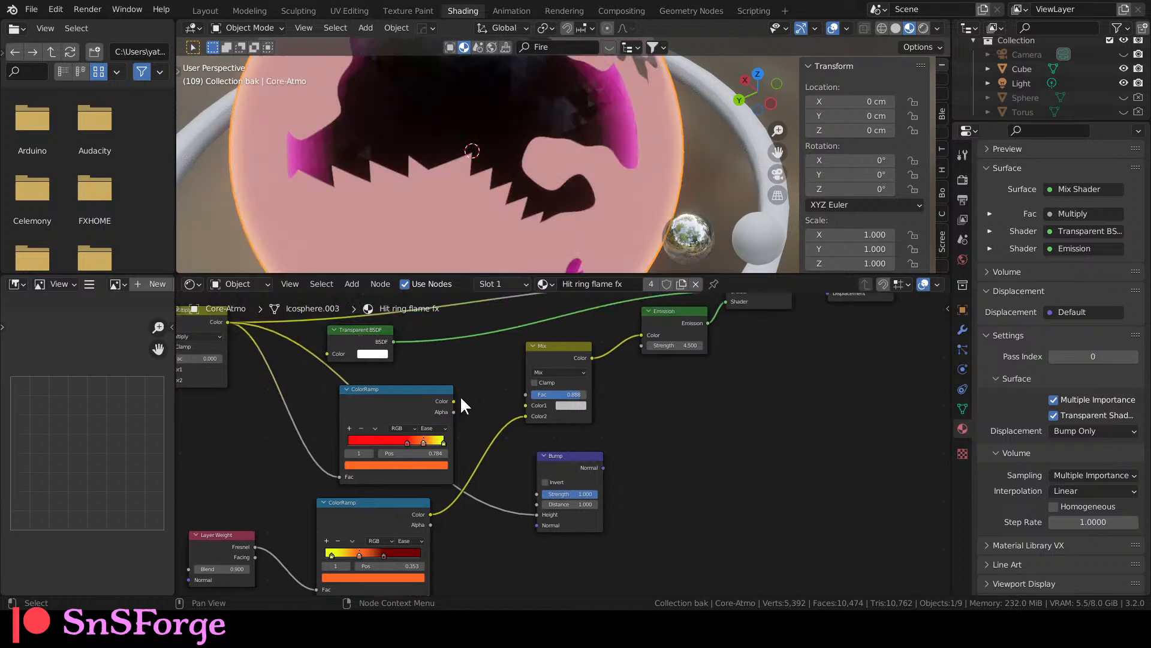
click(452, 398)
drag(454, 400, 526, 405)
Preview the Multiply node's output on the sphere through a Viewer, and return to the Mix Shader output.
middle_drag(519, 391, 556, 430)
middle_drag(259, 445, 319, 455)
click(362, 384)
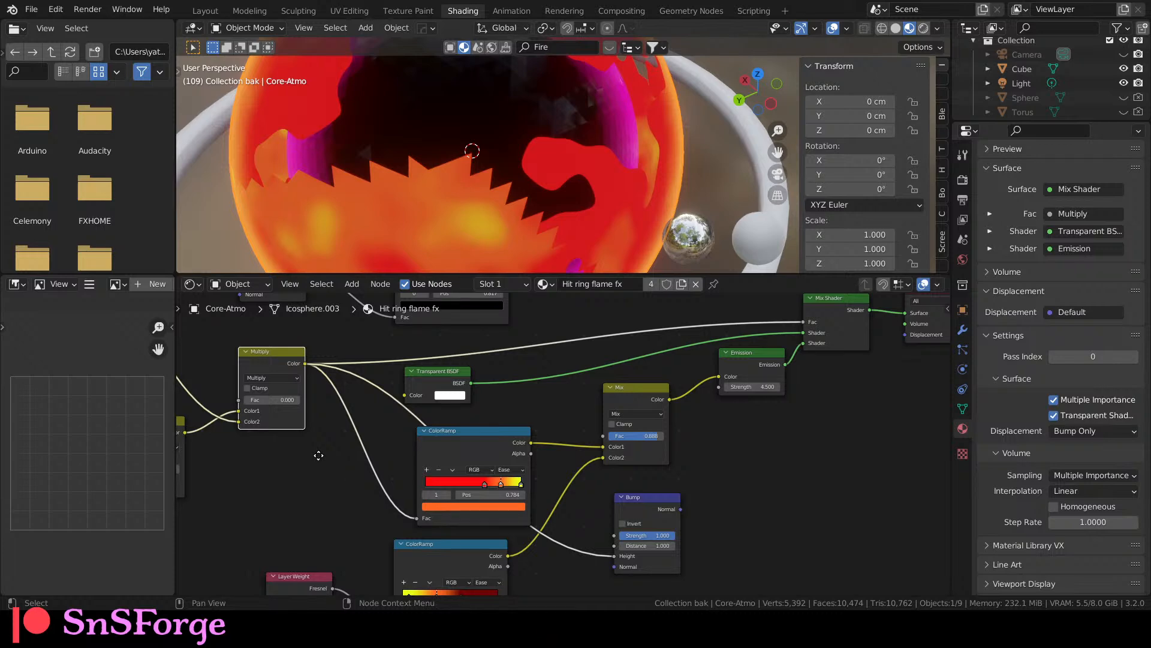
ctrl+shift+click(262, 350)
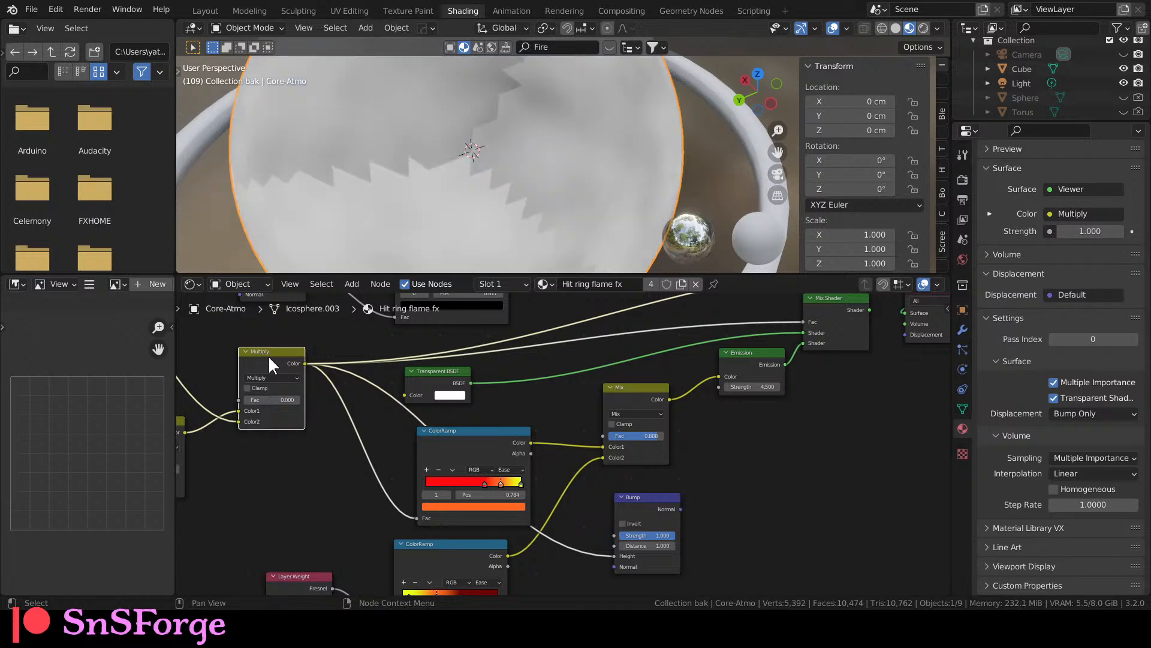
middle_drag(772, 376, 760, 401)
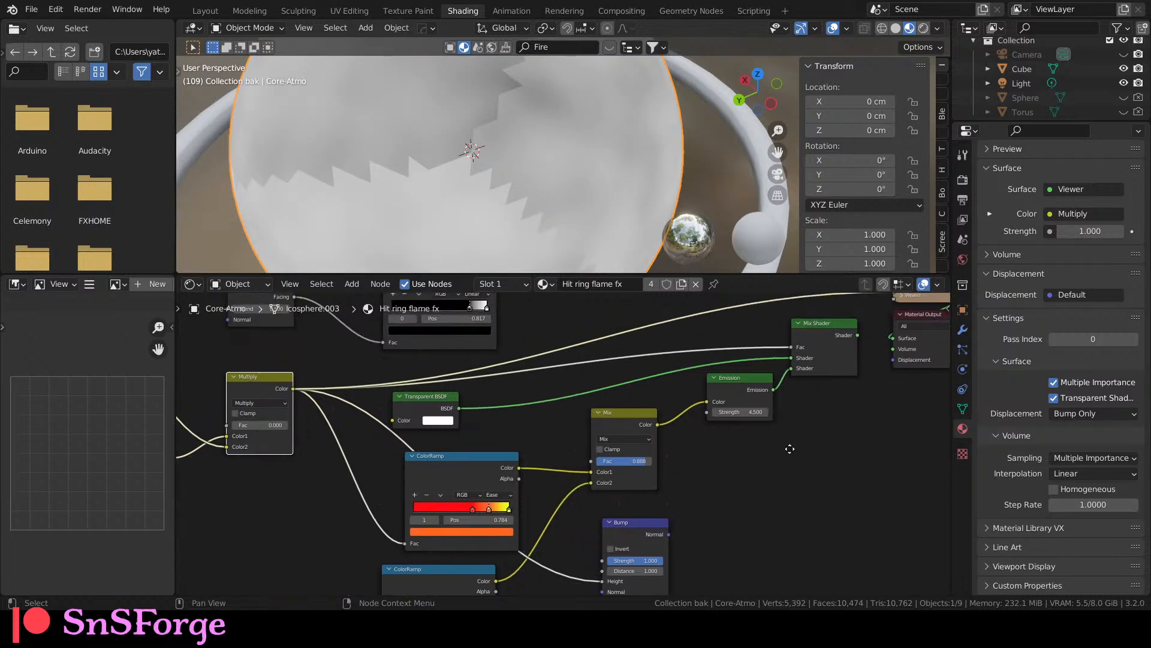
ctrl+shift+click(818, 329)
Preview the uppermost Gradient Texture's ColorRamp on the sphere and follow its link to the Multiply node.
middle_drag(356, 457, 703, 535)
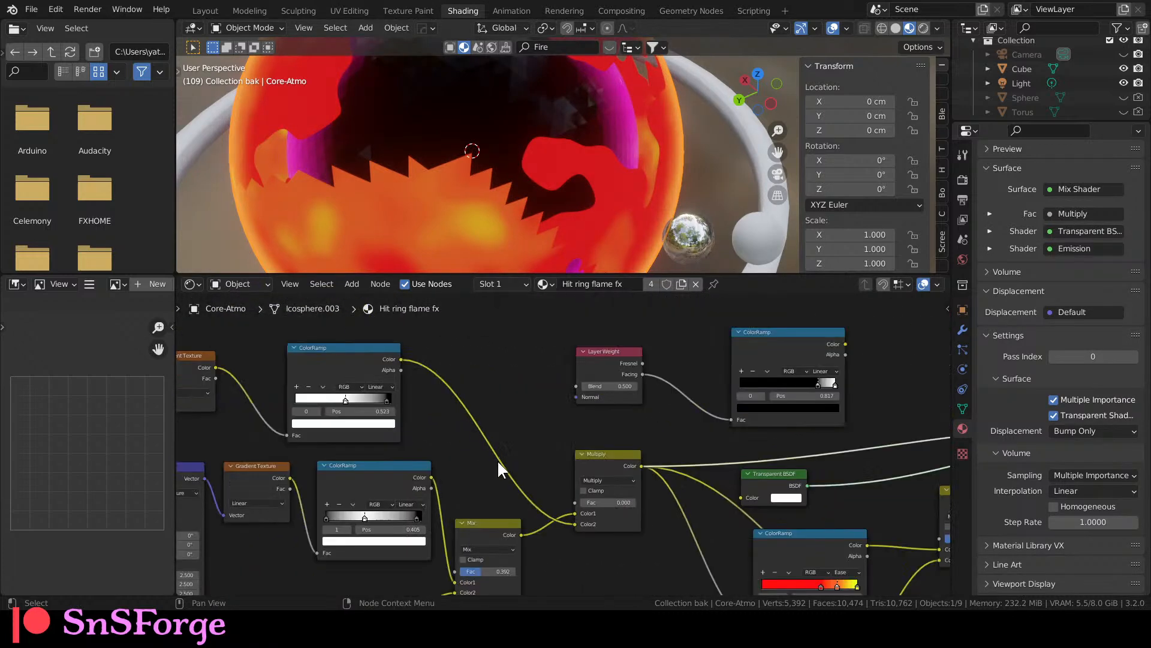
ctrl+shift+click(343, 364)
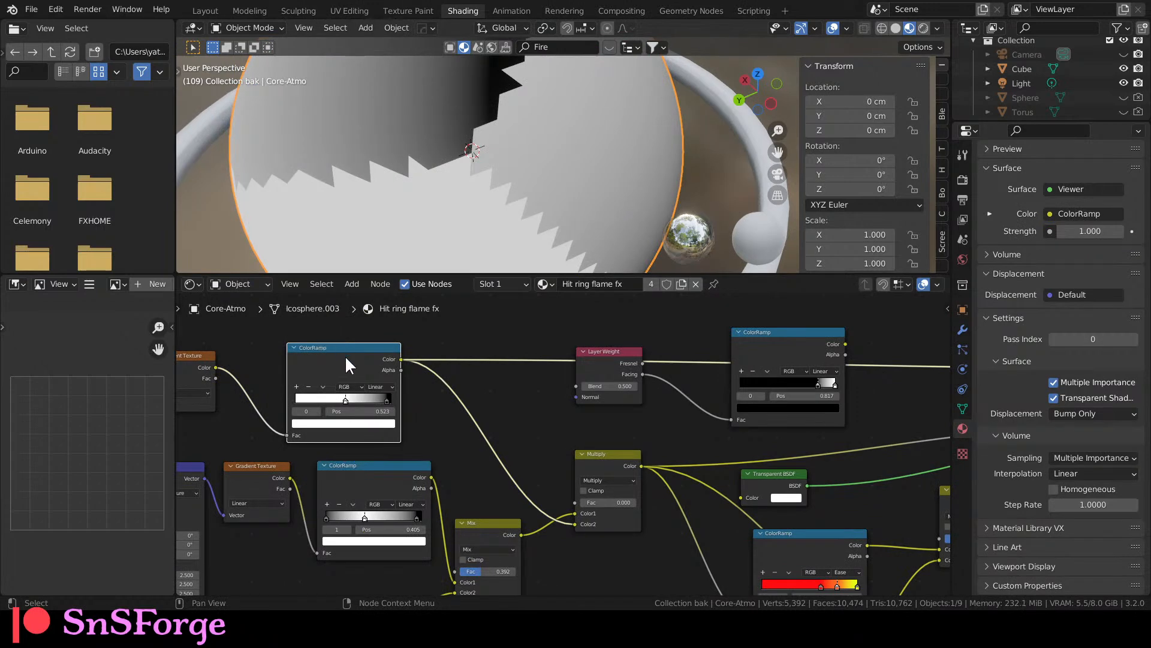
middle_drag(266, 379, 387, 380)
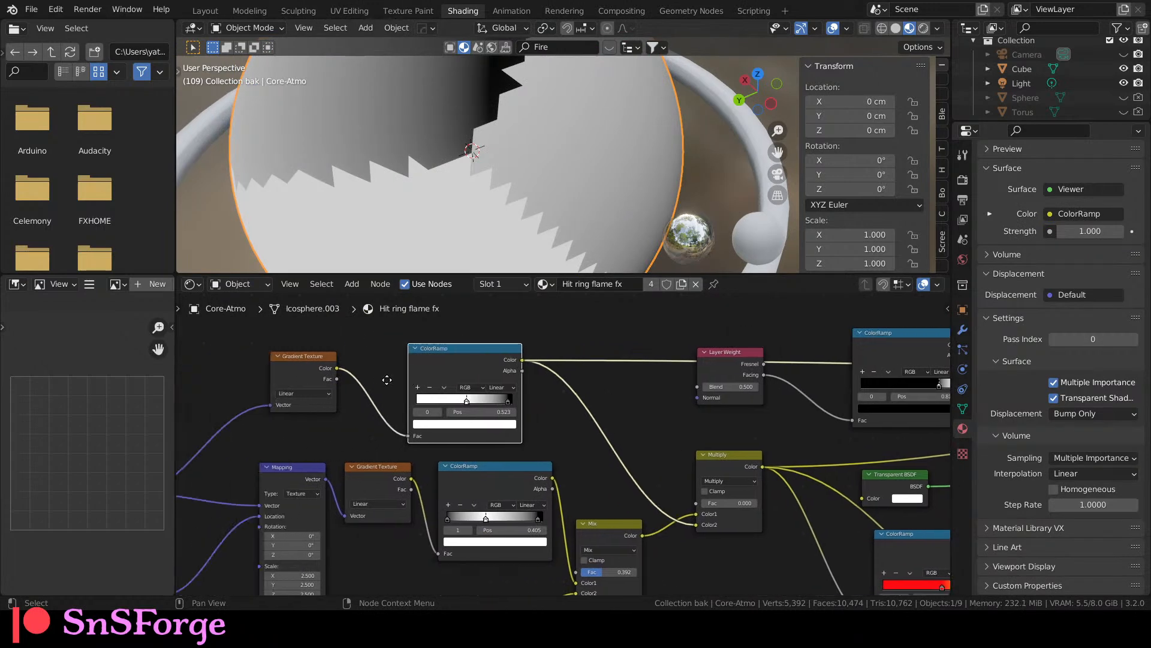
scroll(359, 376, up, 2)
mouse_move(322, 359)
middle_down()
mouse_move(362, 371)
mouse_move(340, 357)
middle_up()
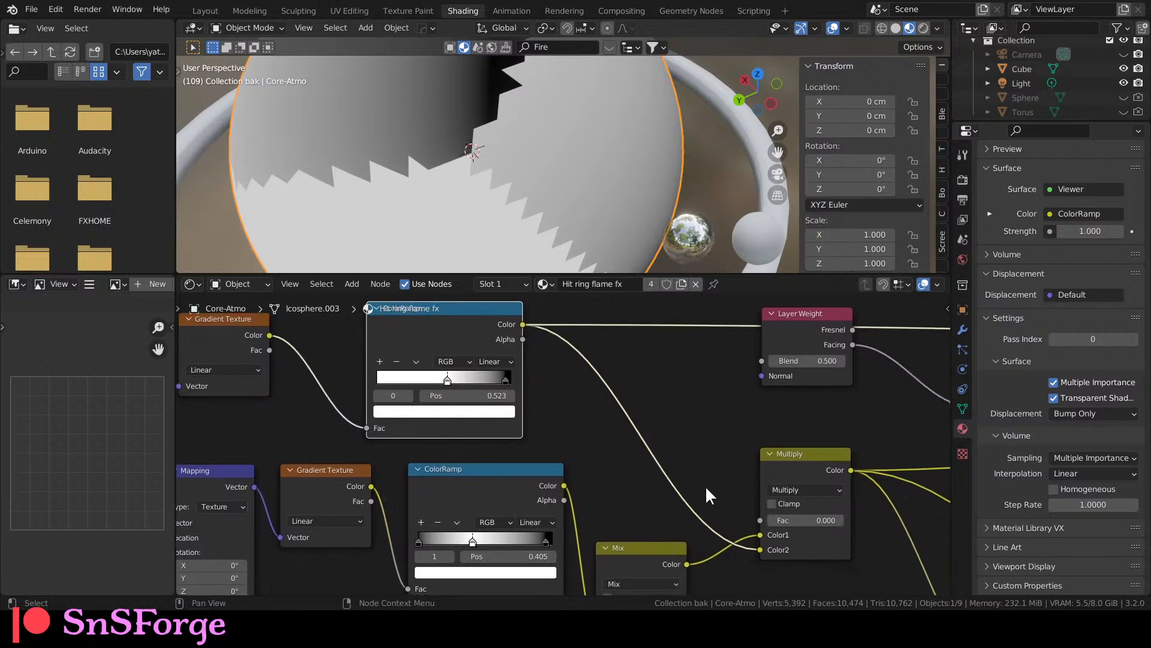
middle_drag(707, 479, 552, 446)
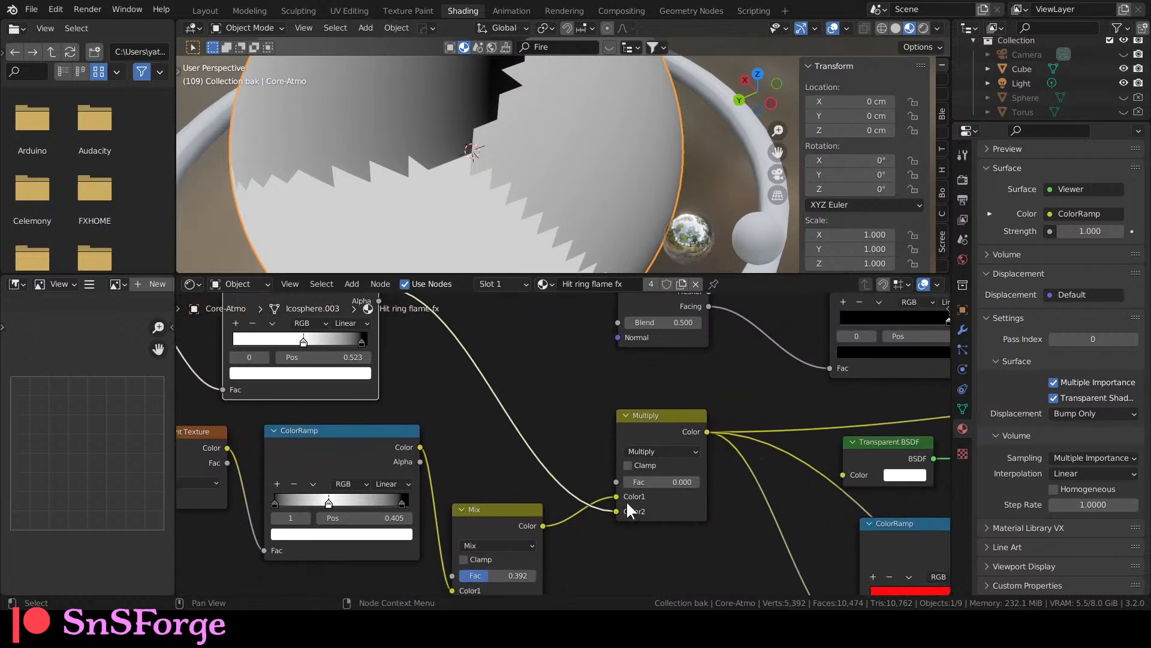
Try a Fac of 1.000 on the Multiply node while previewing its output, and set it back to 0.000.
drag(641, 481, 700, 477)
ctrl+shift+click(658, 423)
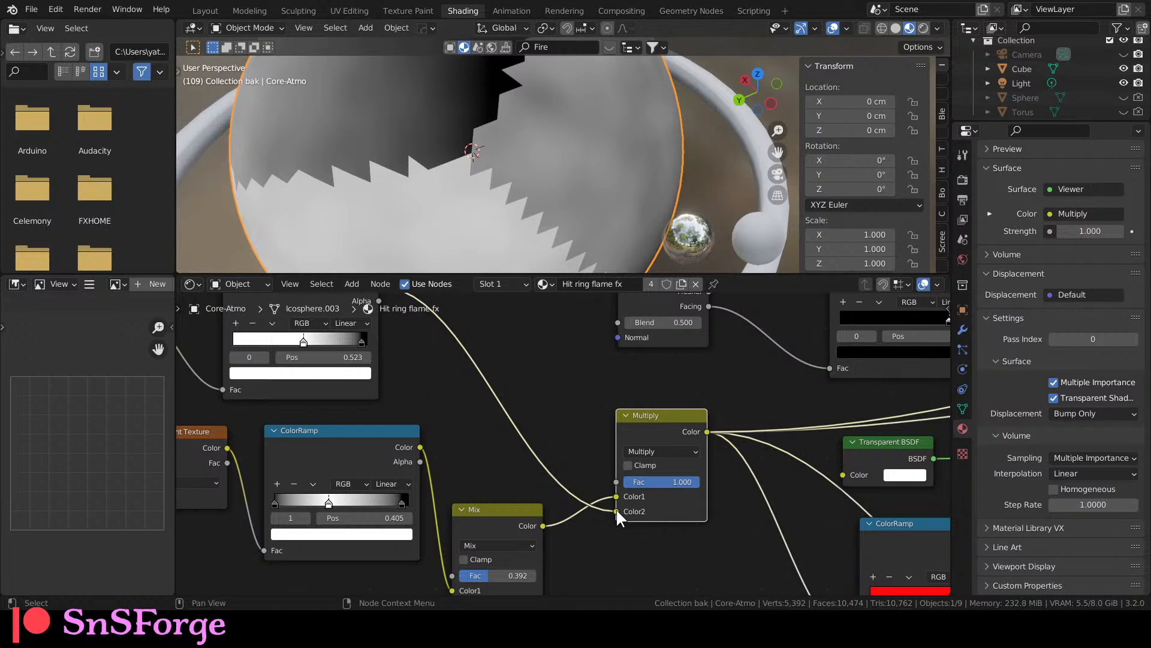
drag(686, 482, 624, 482)
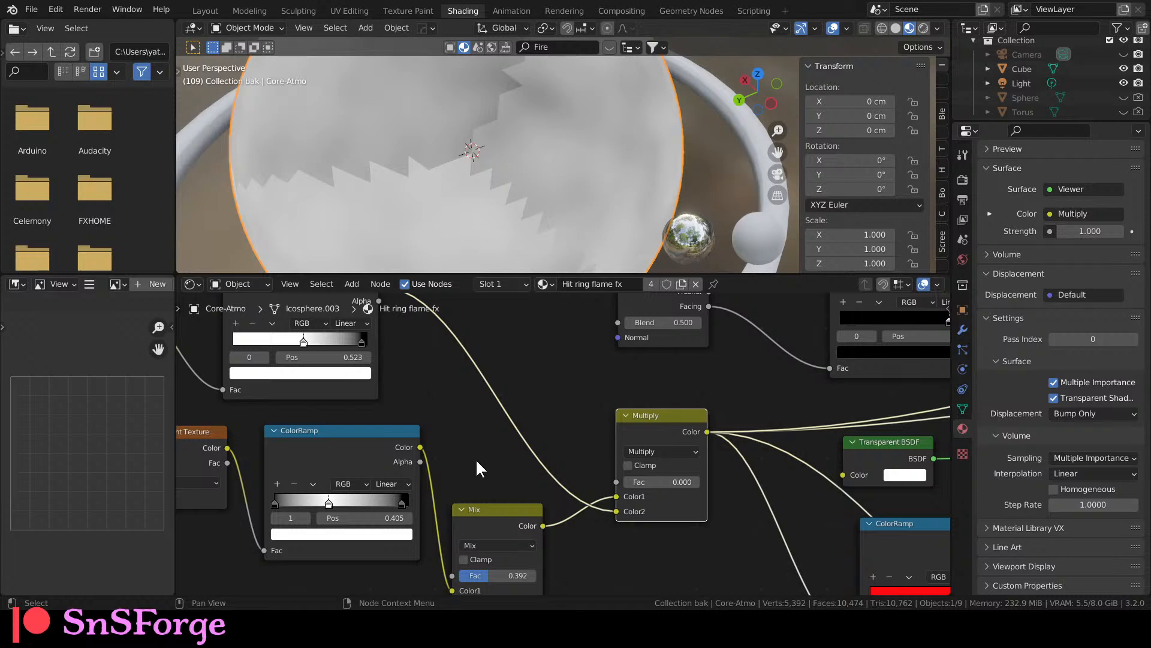
Set the Fac of the Mix node feeding Multiply to 1.000 and restore the Mix Shader as the surface output.
middle_drag(486, 461, 548, 365)
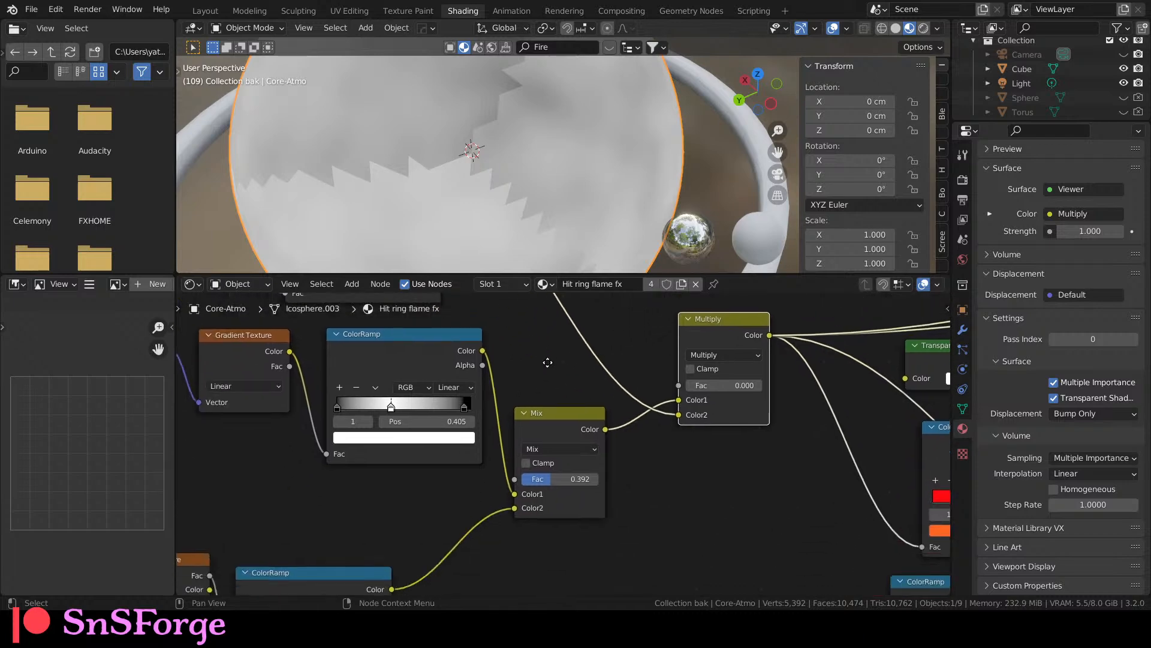
drag(555, 482, 602, 482)
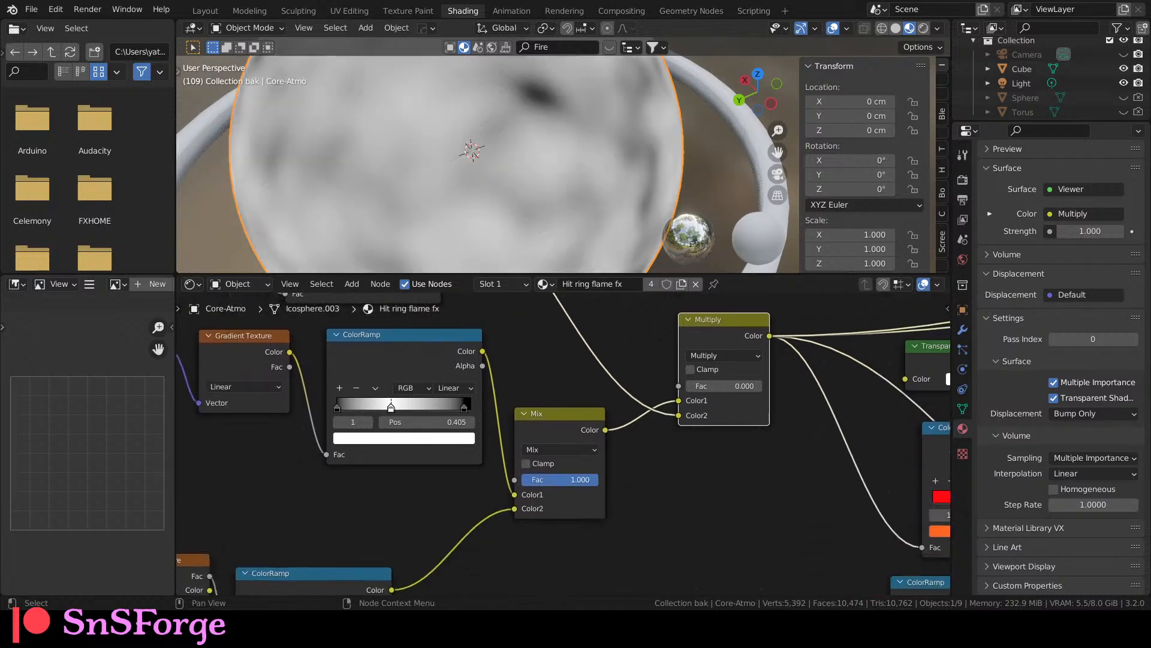
middle_drag(687, 469, 439, 514)
scroll(580, 476, down, 5)
middle_drag(759, 424, 371, 452)
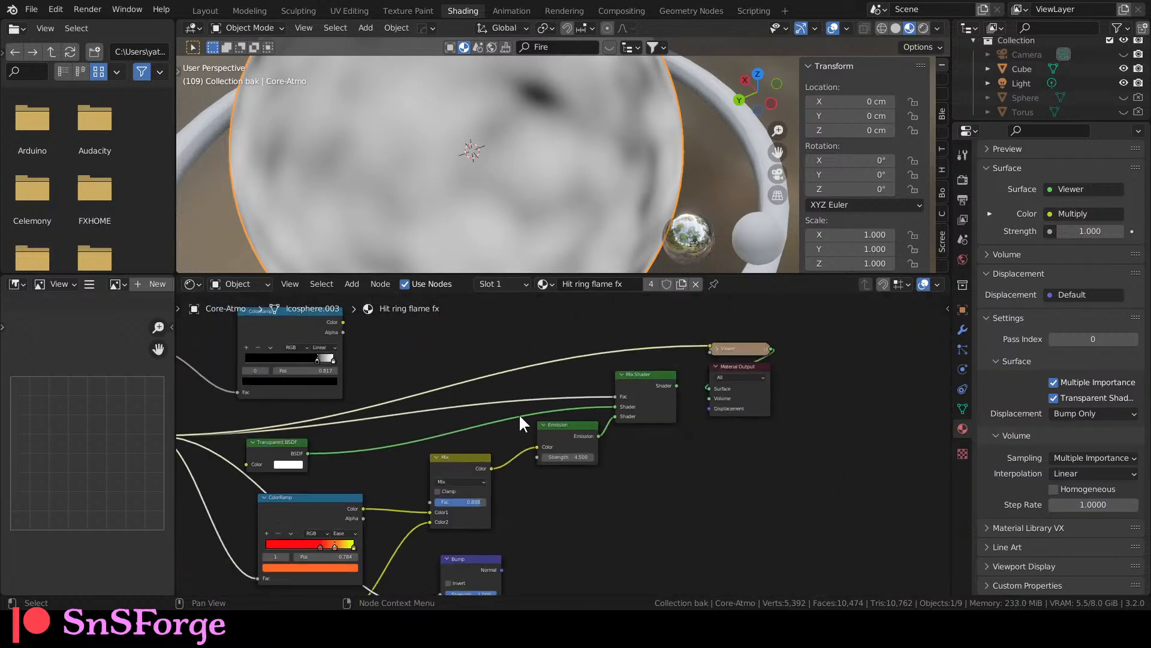
ctrl+shift+click(650, 375)
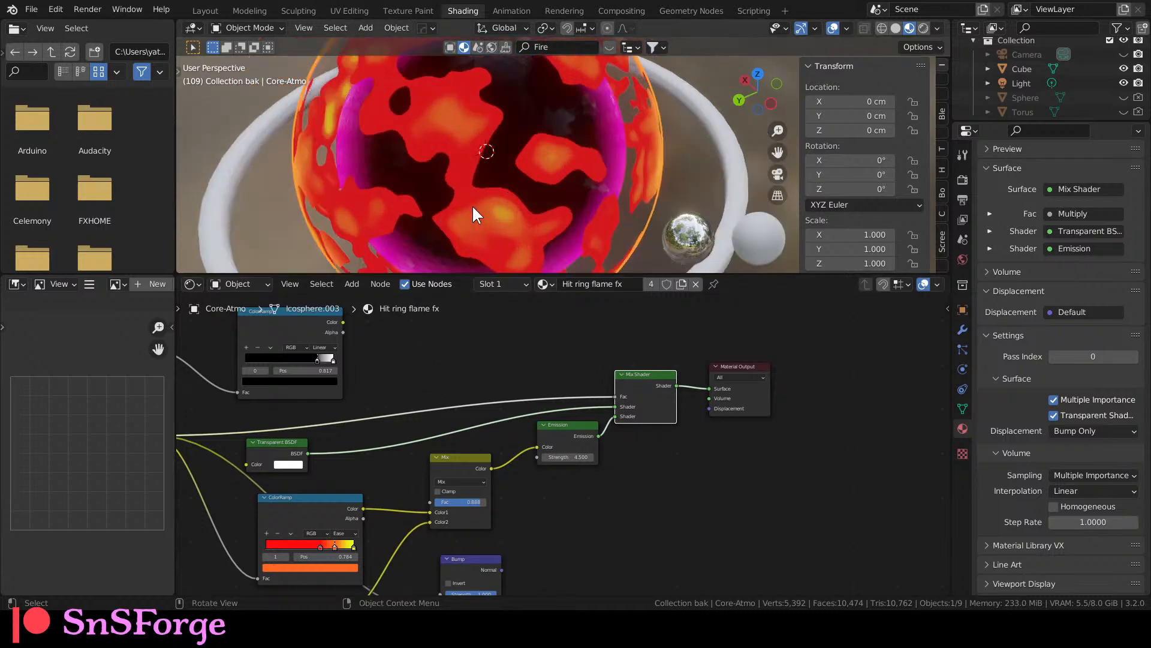
Review the Mix and Multiply nodes and play the animation to check the flame pattern's motion on the sphere.
middle_drag(430, 322, 484, 363)
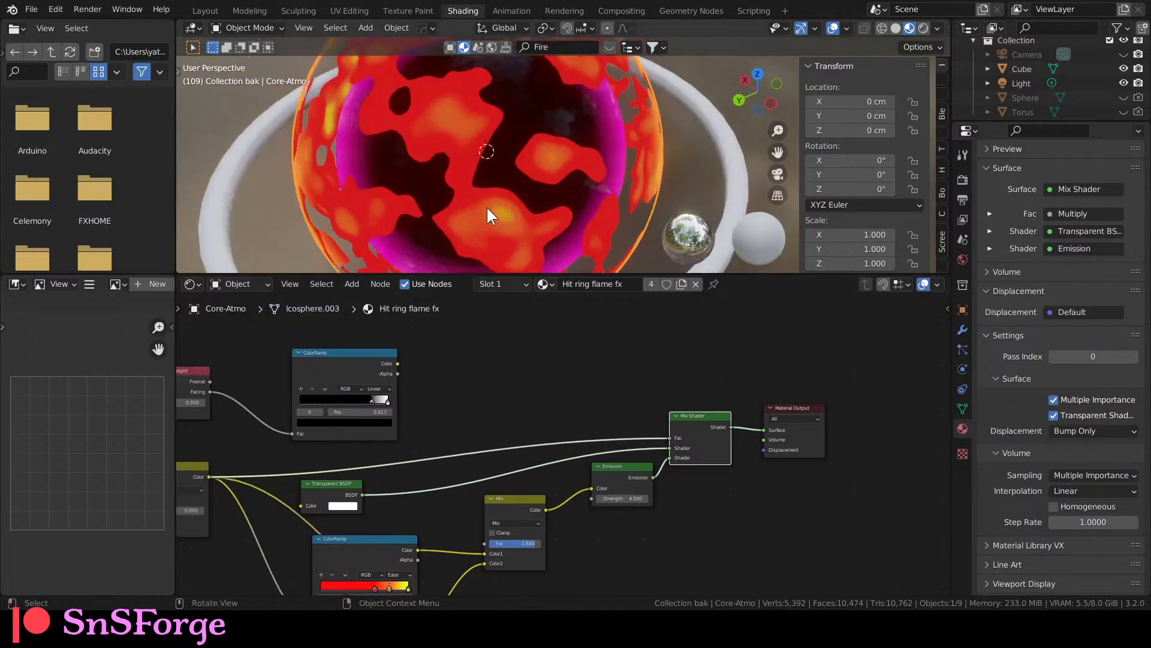
middle_drag(240, 567, 616, 457)
mouse_move(467, 440)
mouse_down()
mouse_move(449, 440)
mouse_move(468, 440)
mouse_up()
middle_drag(511, 447, 489, 494)
mouse_move(521, 424)
mouse_down()
mouse_move(571, 423)
mouse_move(520, 422)
mouse_up()
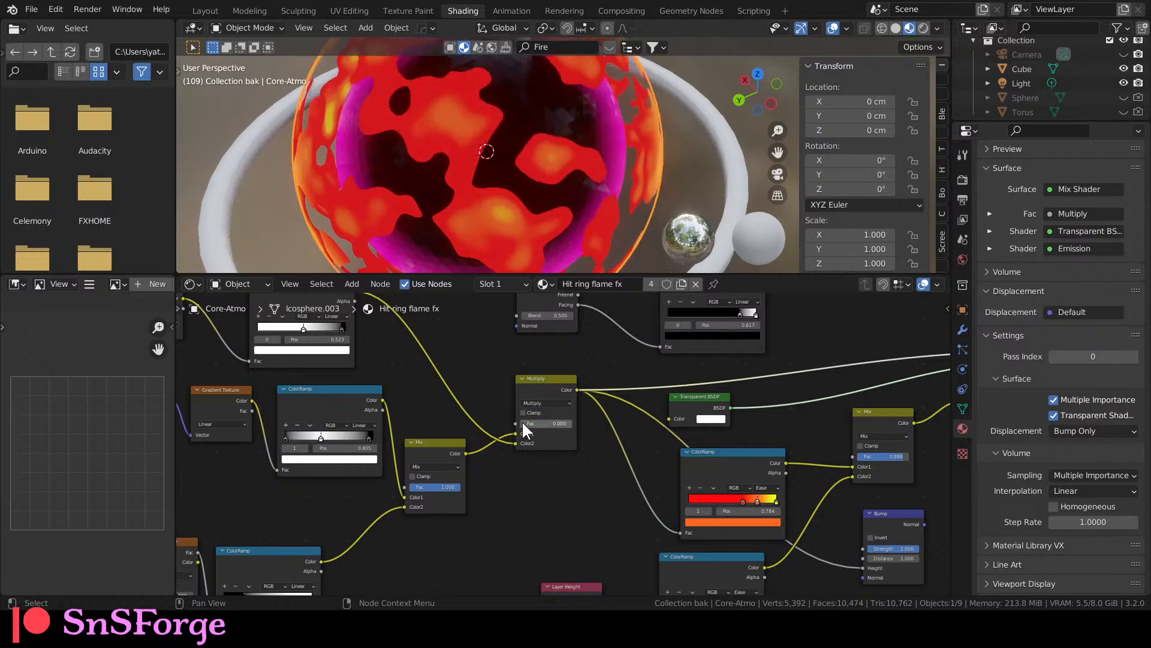
scroll(562, 471, down, 1)
key(space)
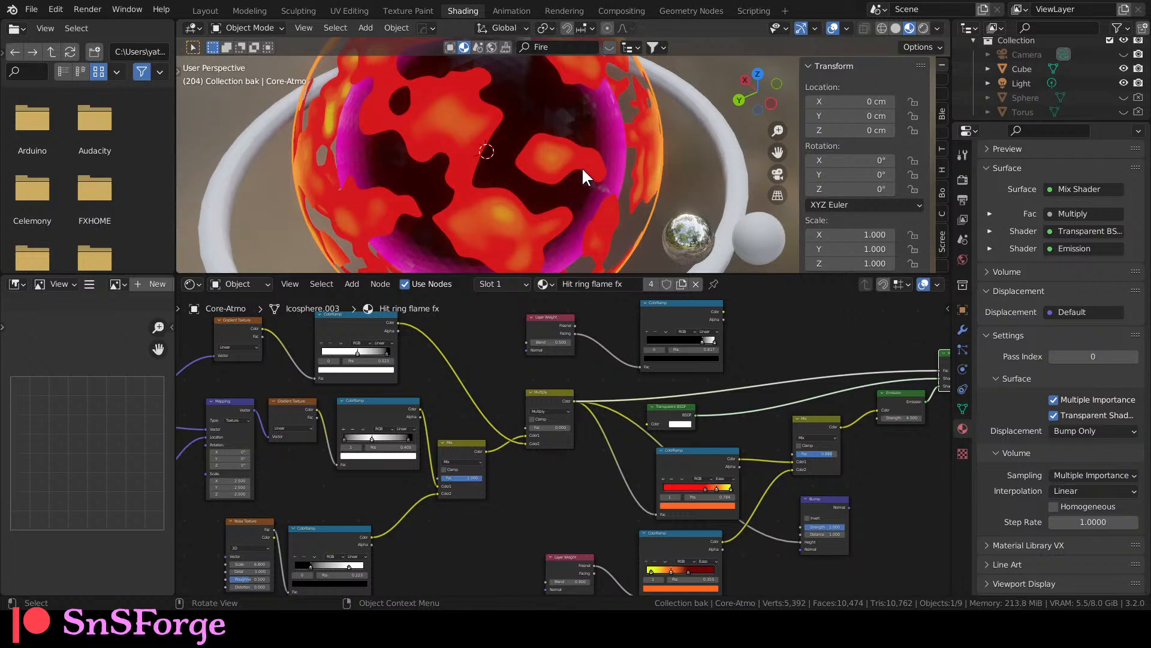
scroll(563, 198, down, 3)
scroll(542, 226, up, 2)
Set the dimensions of the Noise Texture feeding the Mix node's Color2 ColorRamp to 4D.
middle_drag(366, 466, 624, 399)
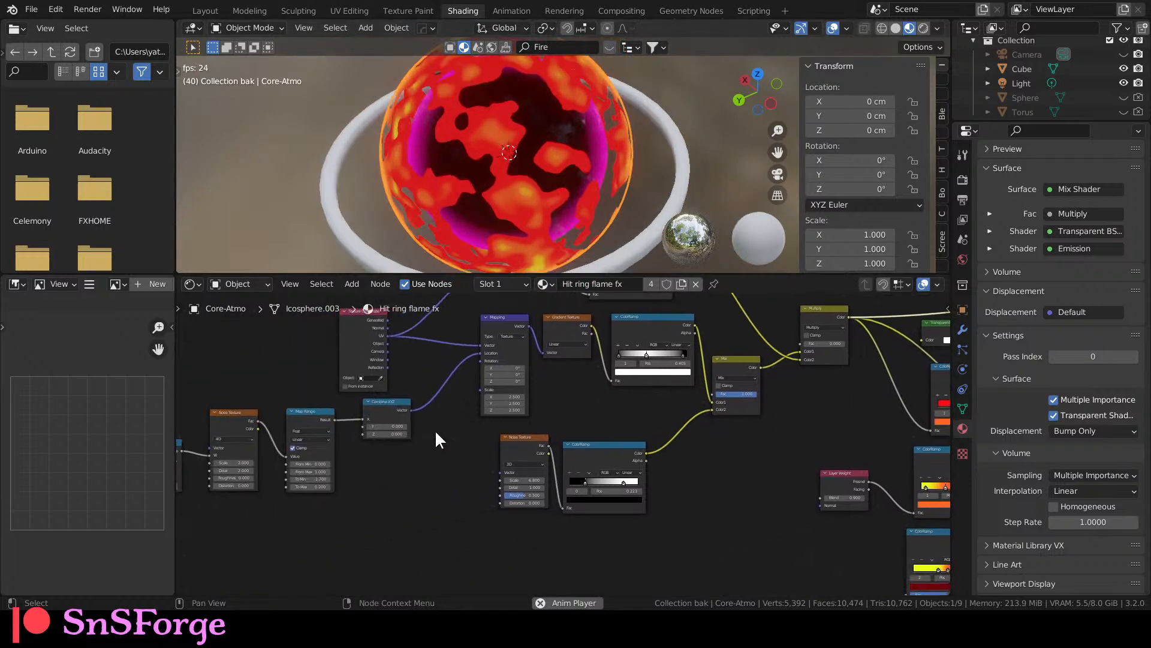
middle_drag(386, 463, 457, 476)
scroll(477, 390, up, 1)
scroll(477, 390, up, 1)
middle_drag(477, 390, 470, 476)
scroll(479, 422, up, 2)
middle_drag(574, 463, 547, 342)
middle_drag(390, 476, 383, 402)
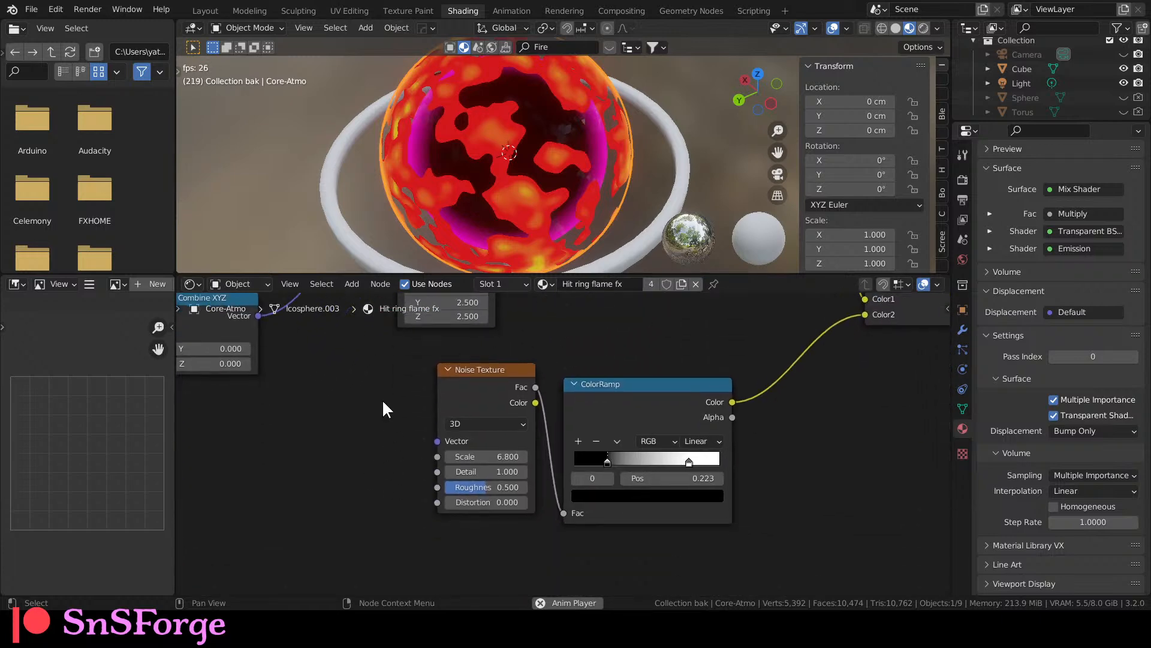
click(483, 424)
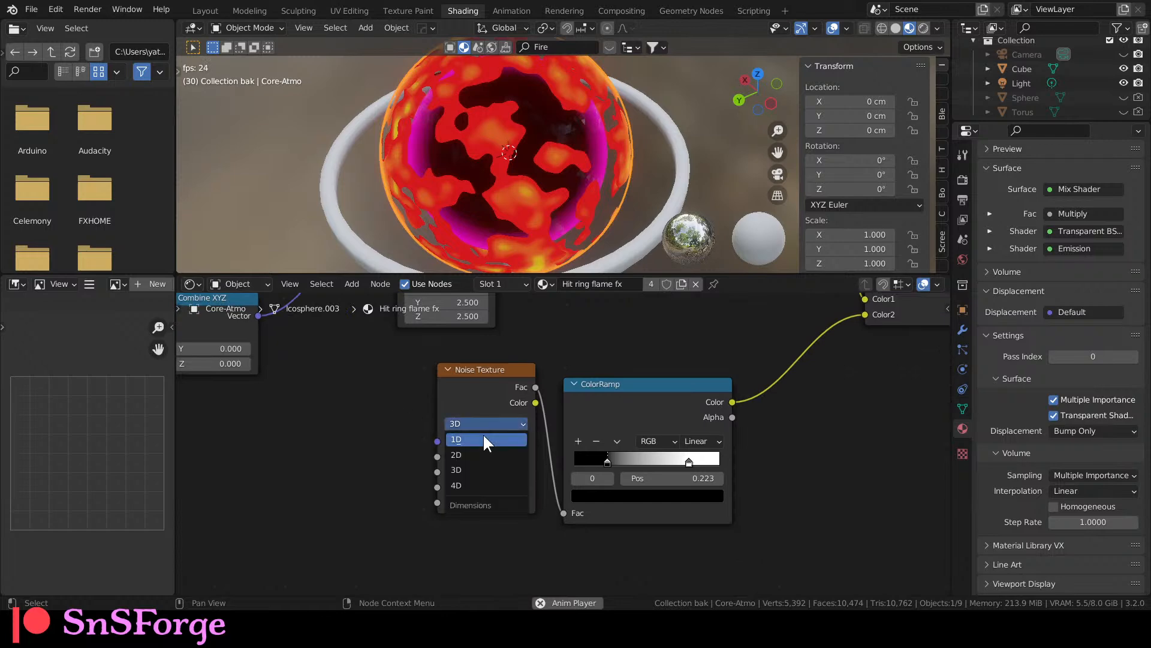
click(469, 485)
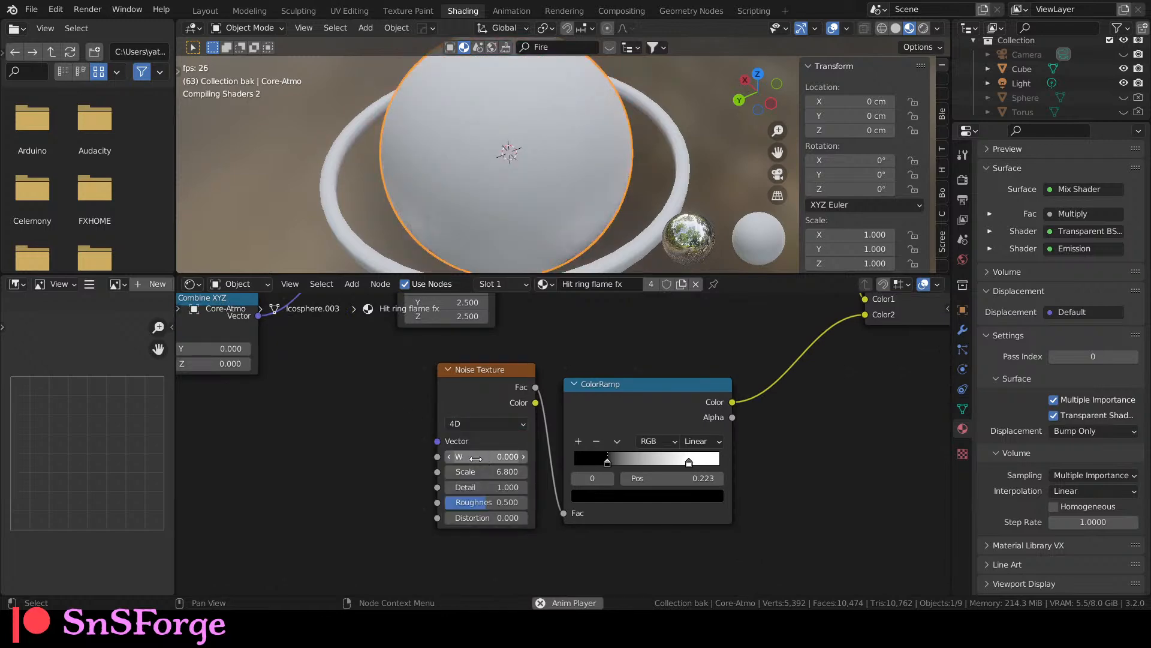
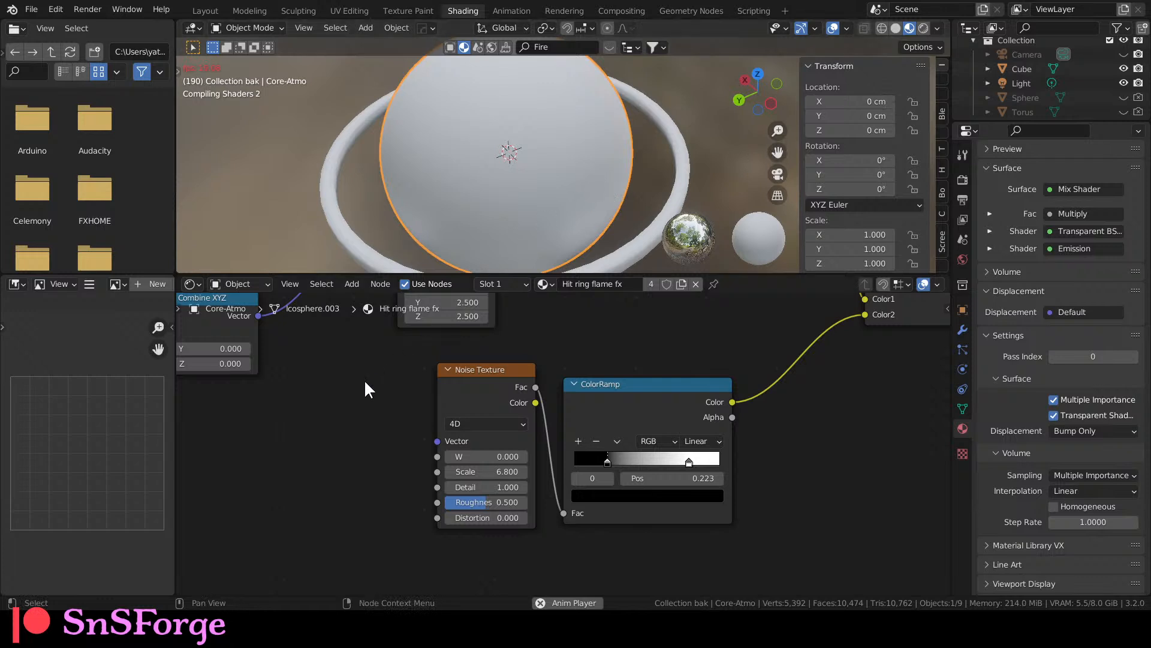
middle_drag(609, 353, 486, 410)
scroll(586, 375, down, 3)
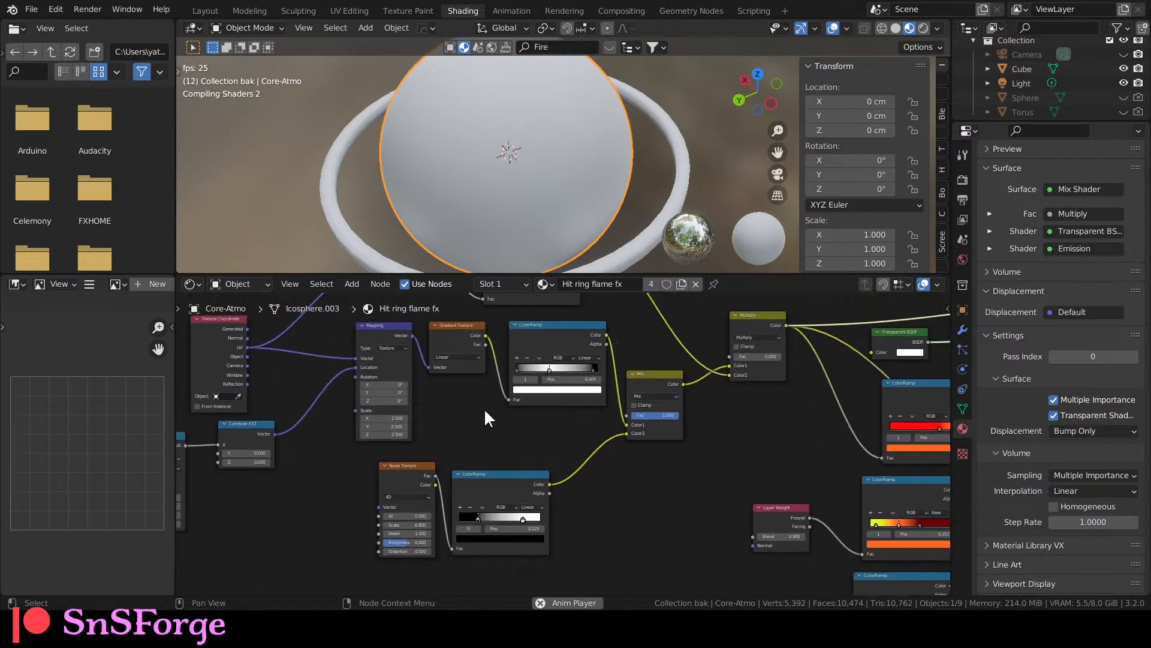
middle_drag(734, 424, 638, 447)
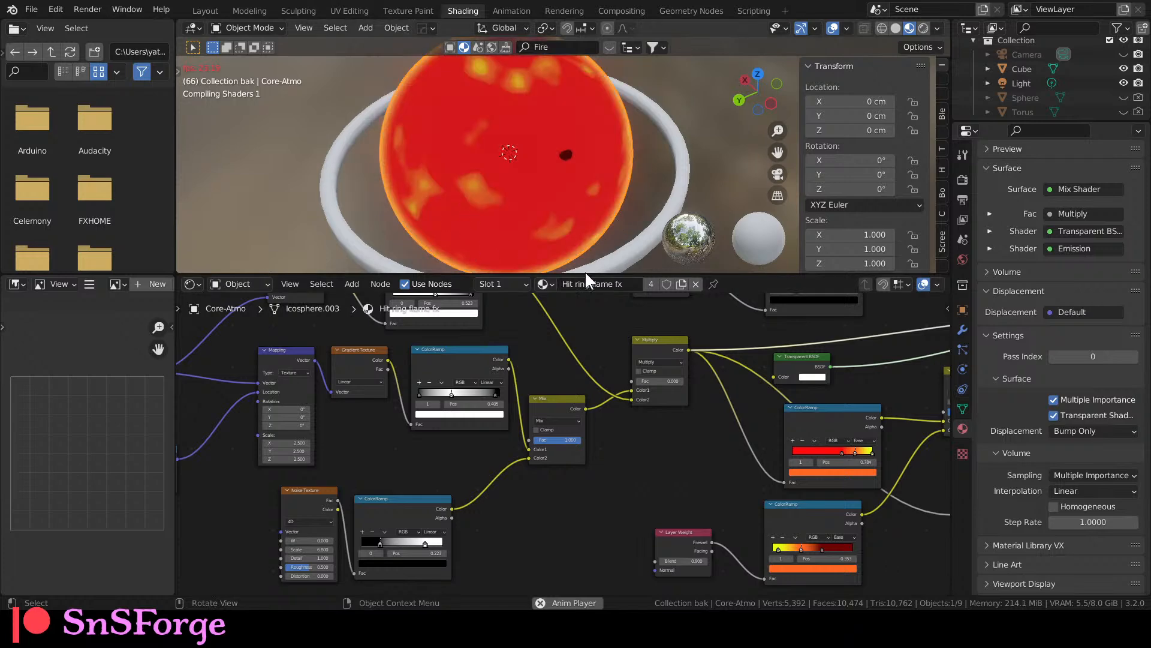
Review the flame material's nodes from Multiply through to the Mix Shader while the animation plays.
middle_drag(431, 477, 424, 483)
middle_drag(621, 519, 443, 526)
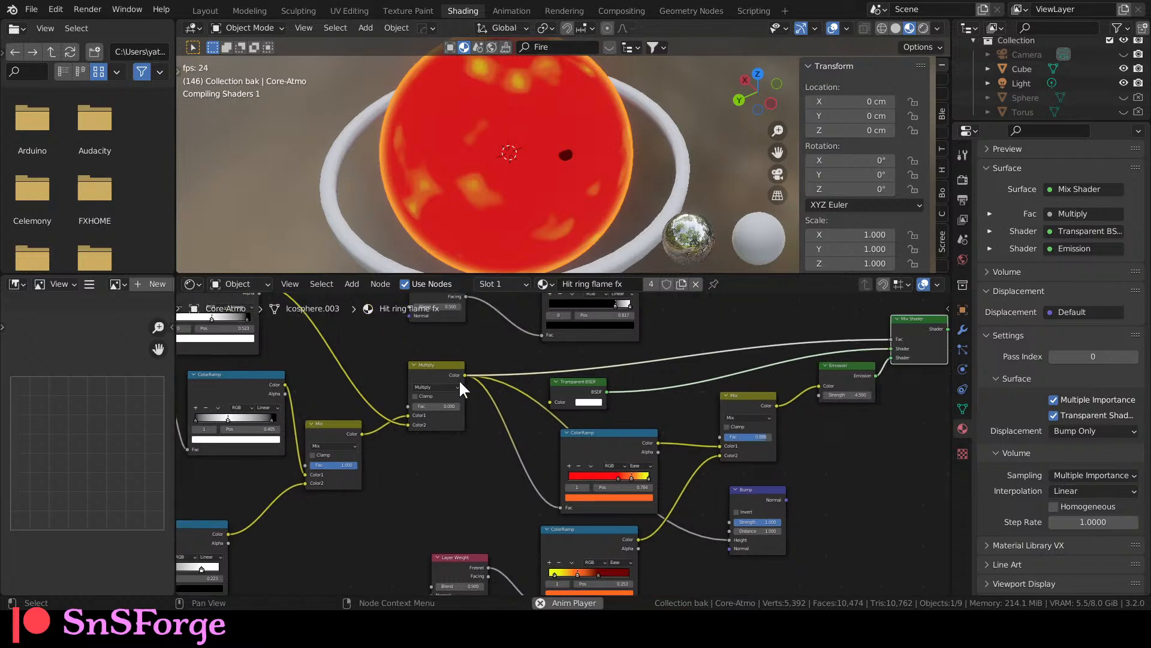
middle_drag(423, 457, 506, 430)
scroll(336, 474, up, 2)
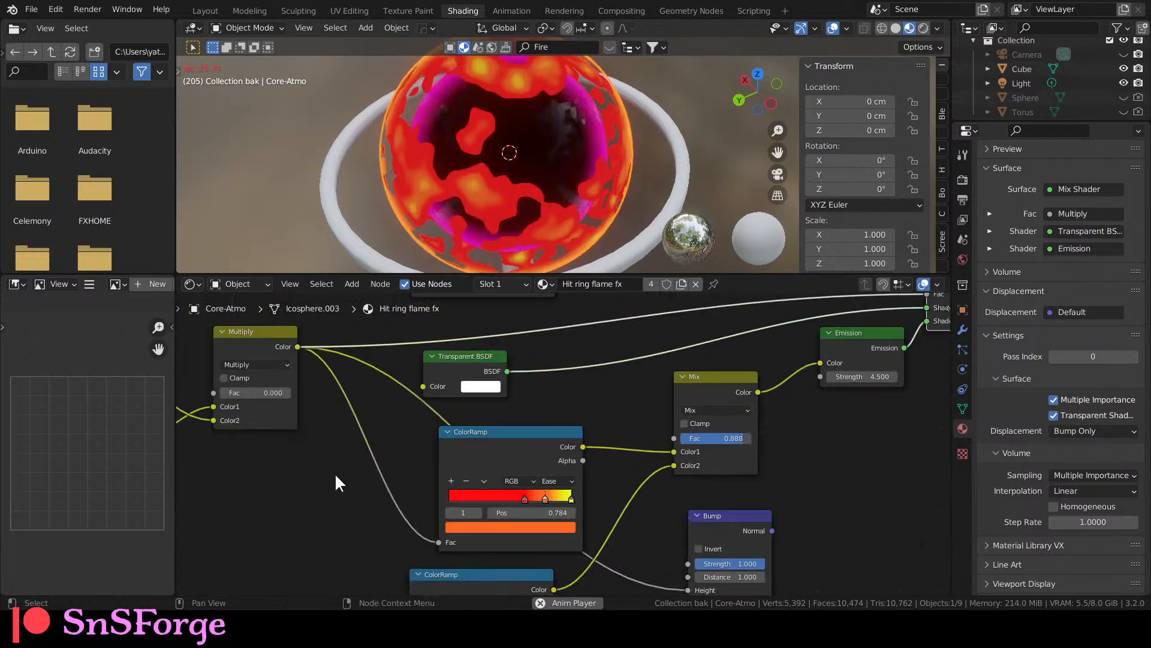
middle_drag(858, 456, 423, 358)
middle_drag(669, 447, 627, 564)
scroll(638, 486, down, 6)
middle_drag(605, 458, 603, 548)
Try a W value of -1.260 on the 4D Noise Texture feeding the Mix node's Color2 ColorRamp.
middle_drag(388, 470, 687, 463)
scroll(511, 440, up, 2)
scroll(416, 466, up, 3)
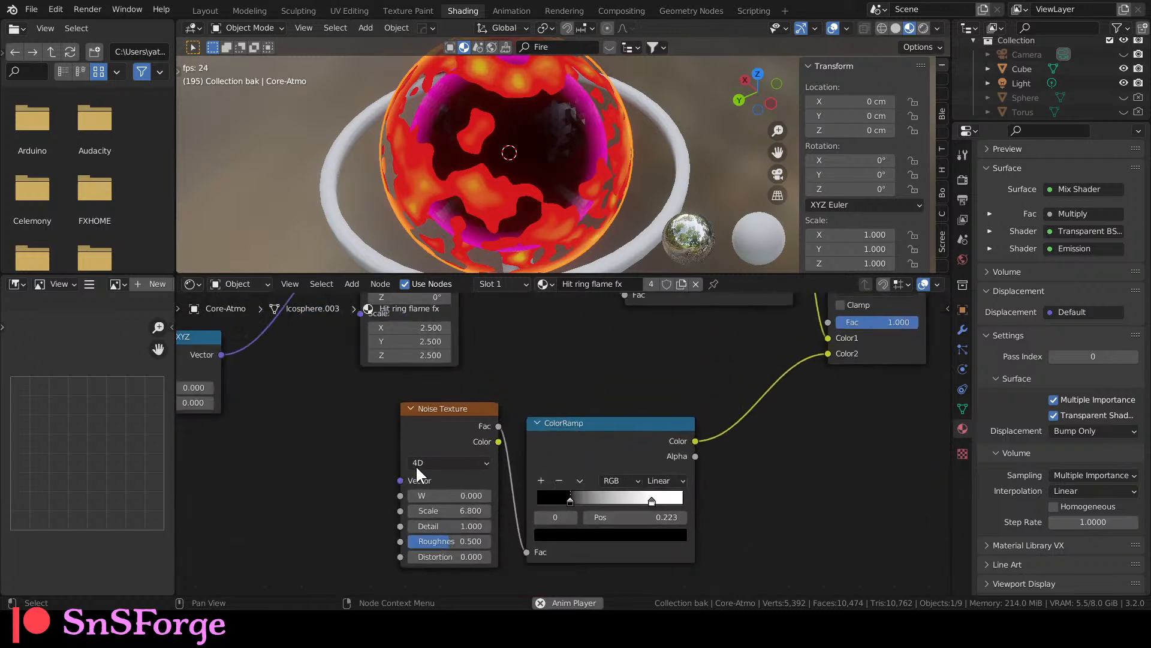
drag(449, 495, 423, 496)
Connect the math Multiply node's Value output to the W input of that 4D Noise Texture and stop the animation.
middle_drag(393, 467, 396, 466)
middle_drag(315, 466, 481, 465)
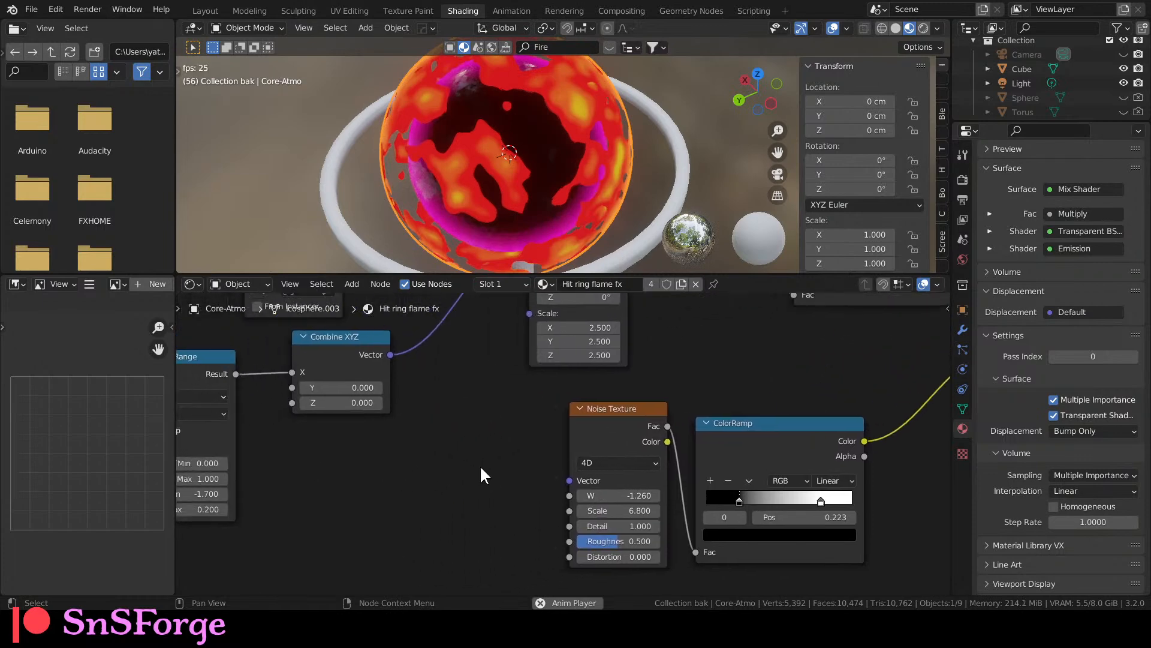
scroll(477, 462, down, 3)
middle_drag(385, 466, 688, 421)
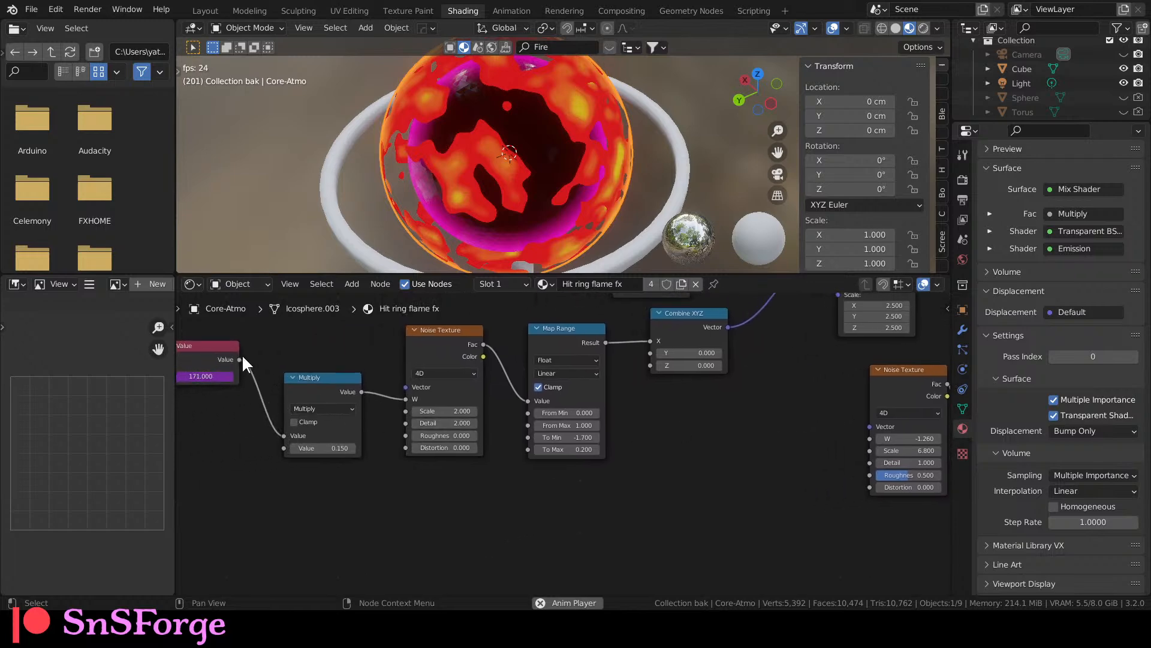
drag(361, 391, 870, 436)
middle_drag(748, 456, 636, 484)
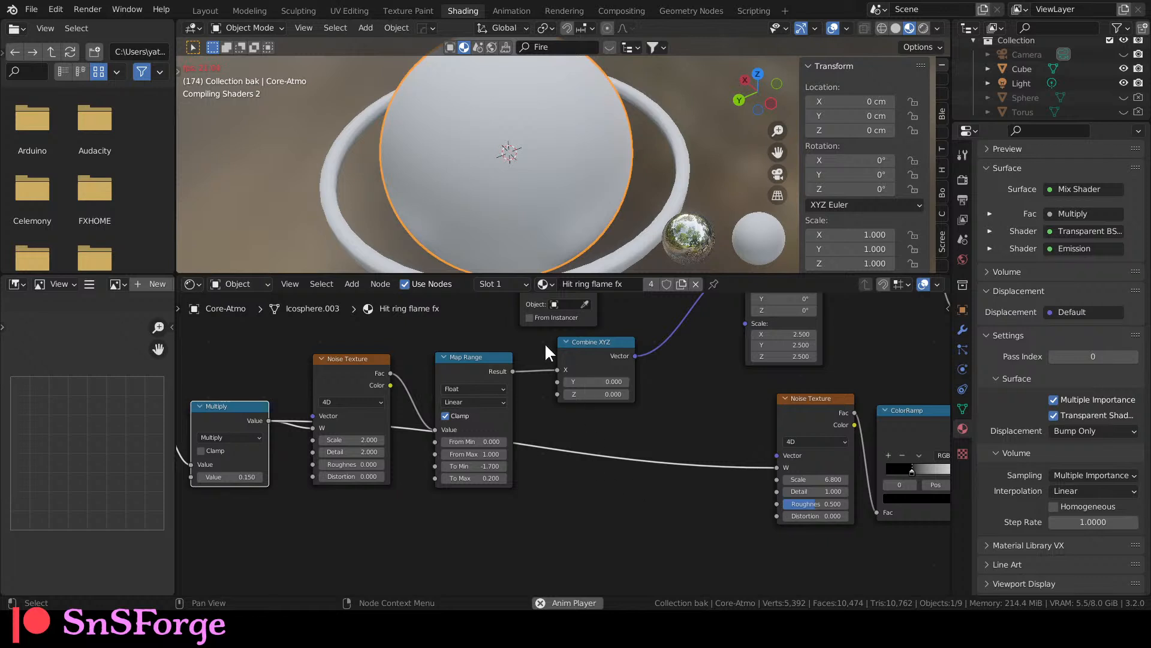
click(708, 82)
key(space)
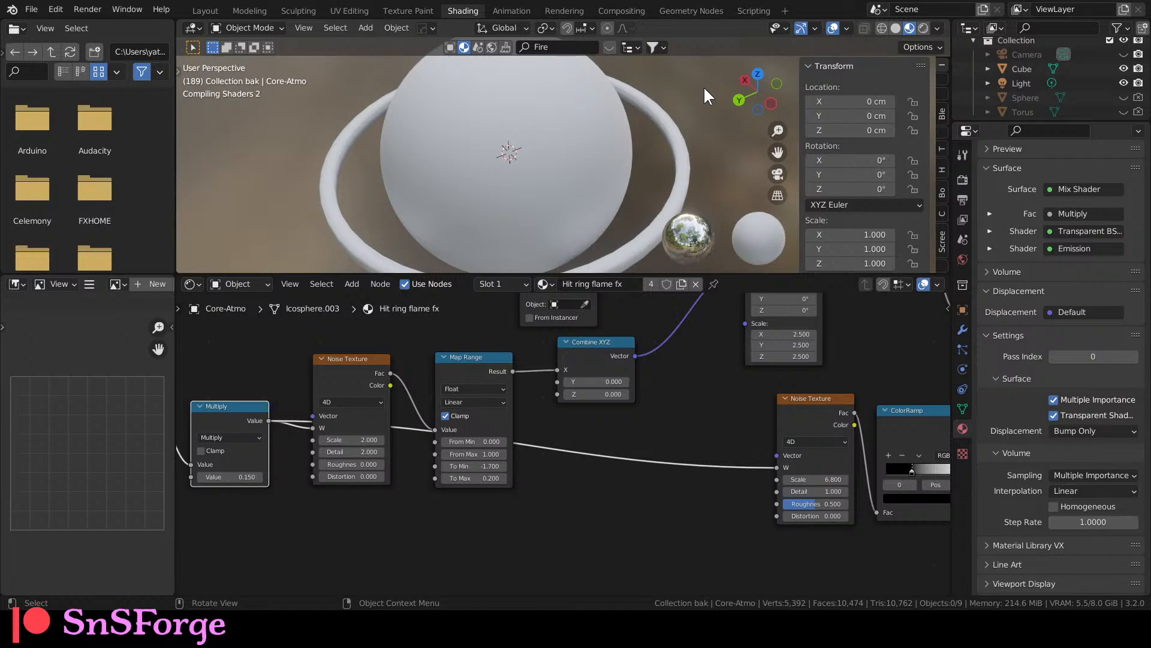
Add a reroute on the color Multiply node's outgoing links and feed it directly from the noise ColorRamp's Color output.
scroll(626, 464, down, 3)
scroll(627, 461, up, 2)
middle_drag(627, 425, 289, 515)
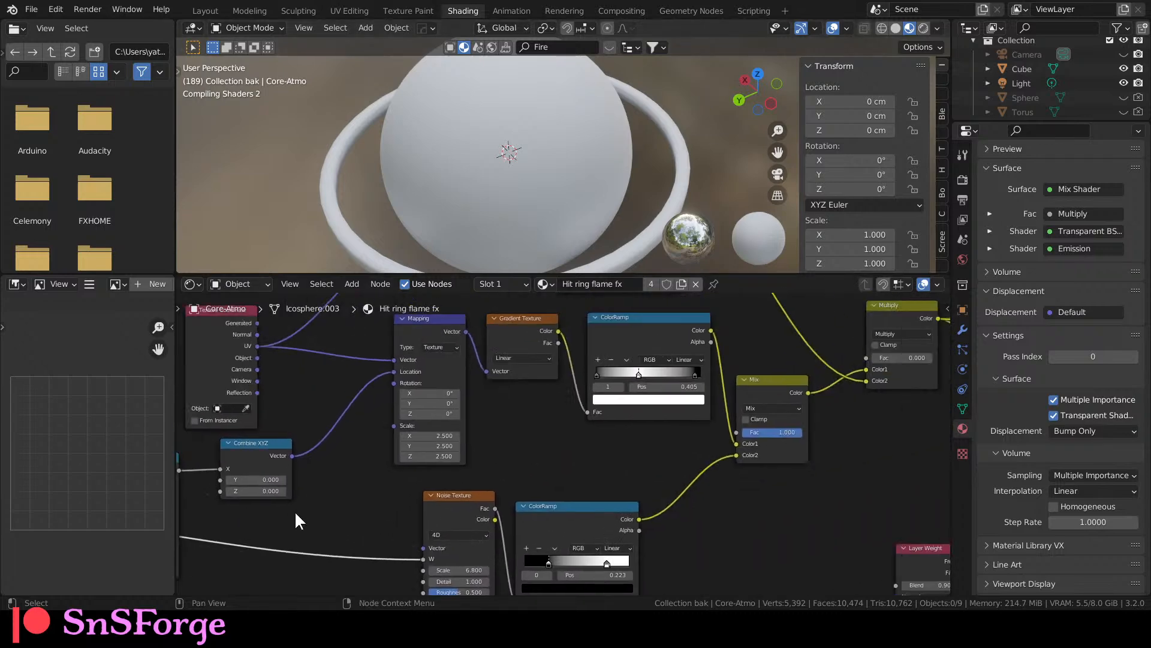
middle_drag(642, 454, 405, 479)
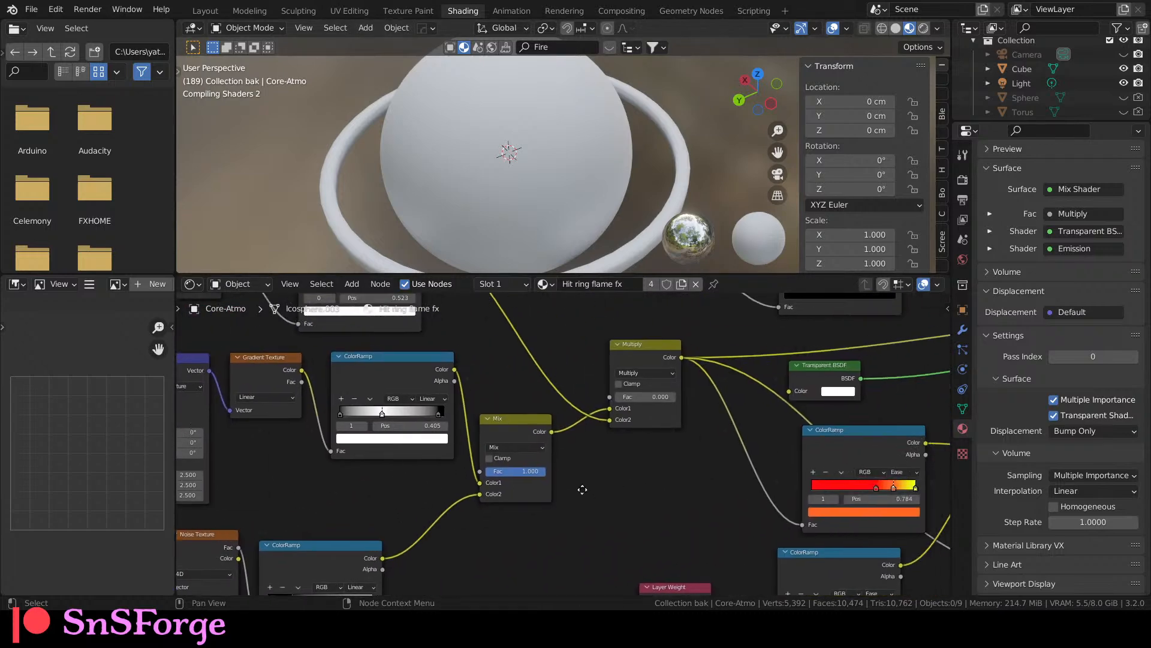
middle_drag(567, 462, 536, 447)
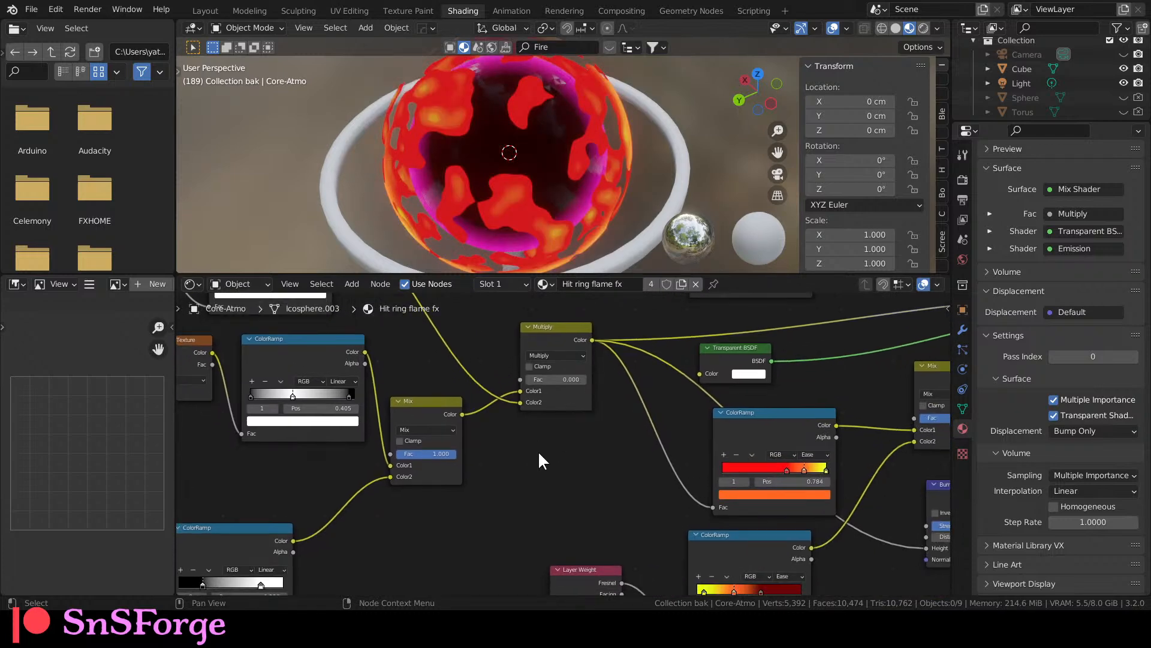
middle_drag(526, 464, 709, 409)
middle_drag(598, 466, 462, 505)
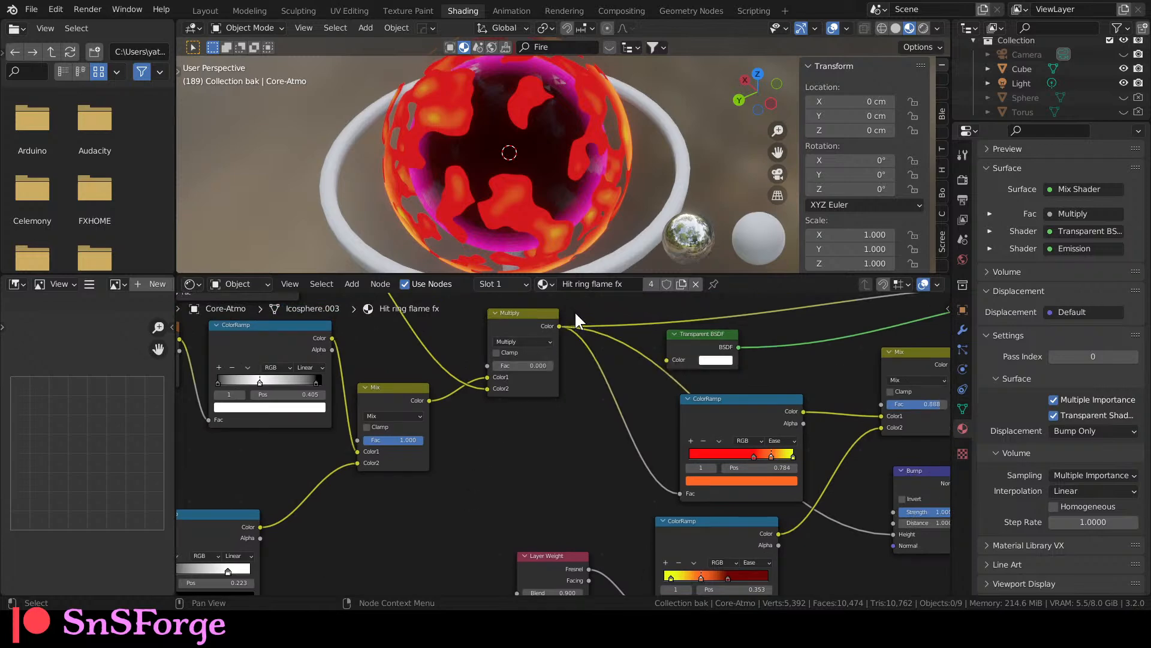
mouse_move(592, 308)
shift+right_down()
mouse_move(587, 373)
mouse_move(580, 360)
shift+right_up()
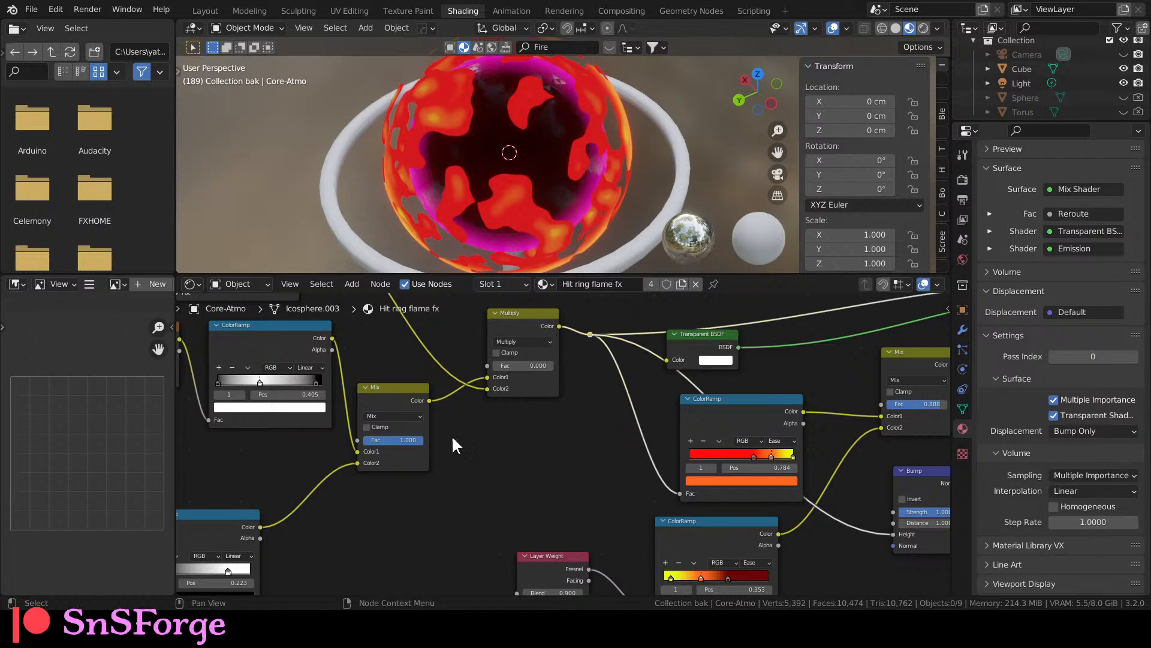
drag(259, 526, 592, 337)
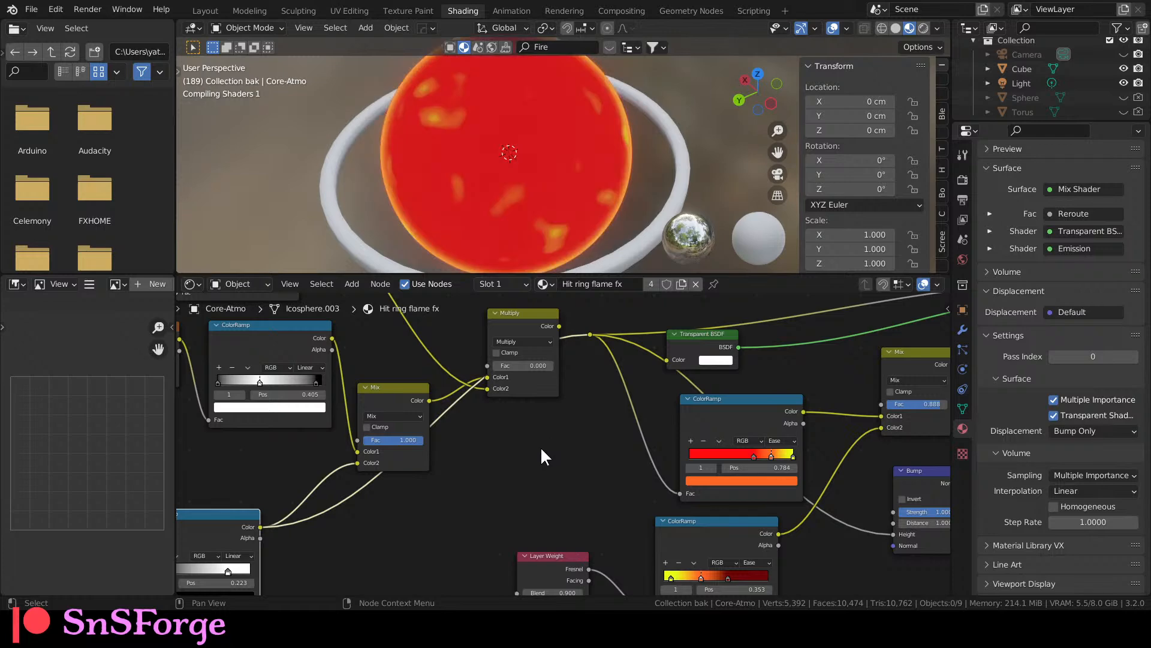
Play the animation and set the multiplier of the math Multiply node driving the noise W to 0.010.
mouse_move(541, 446)
middle_down()
mouse_move(561, 456)
mouse_move(603, 426)
mouse_move(725, 442)
mouse_move(750, 414)
mouse_move(764, 496)
middle_up()
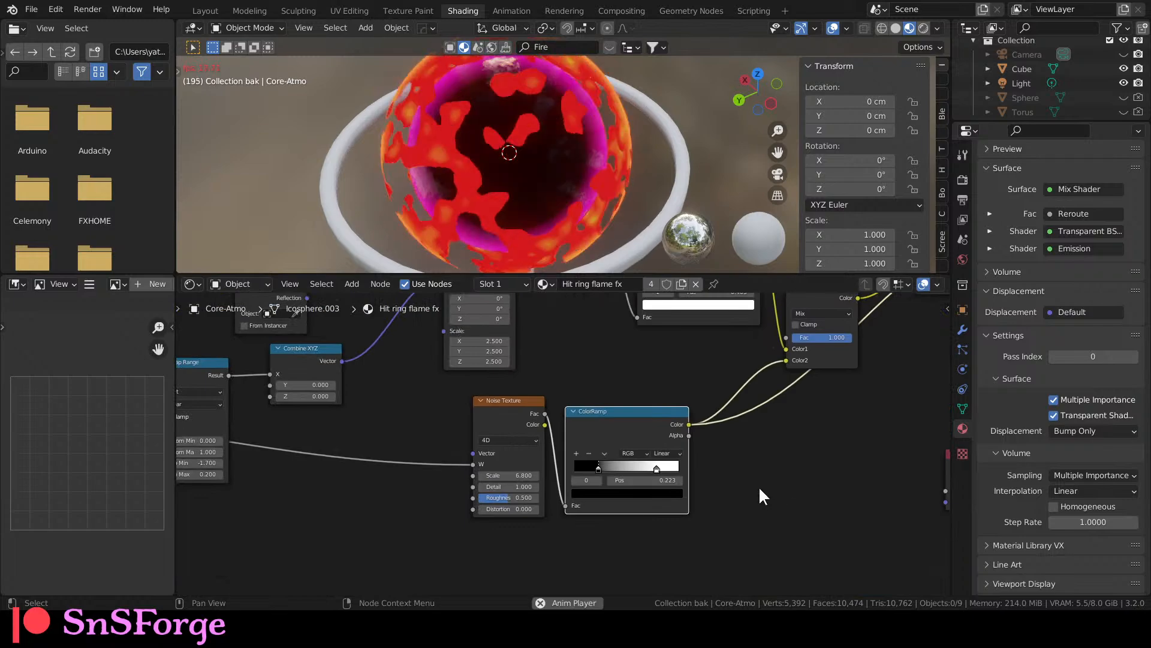
middle_drag(368, 547, 615, 538)
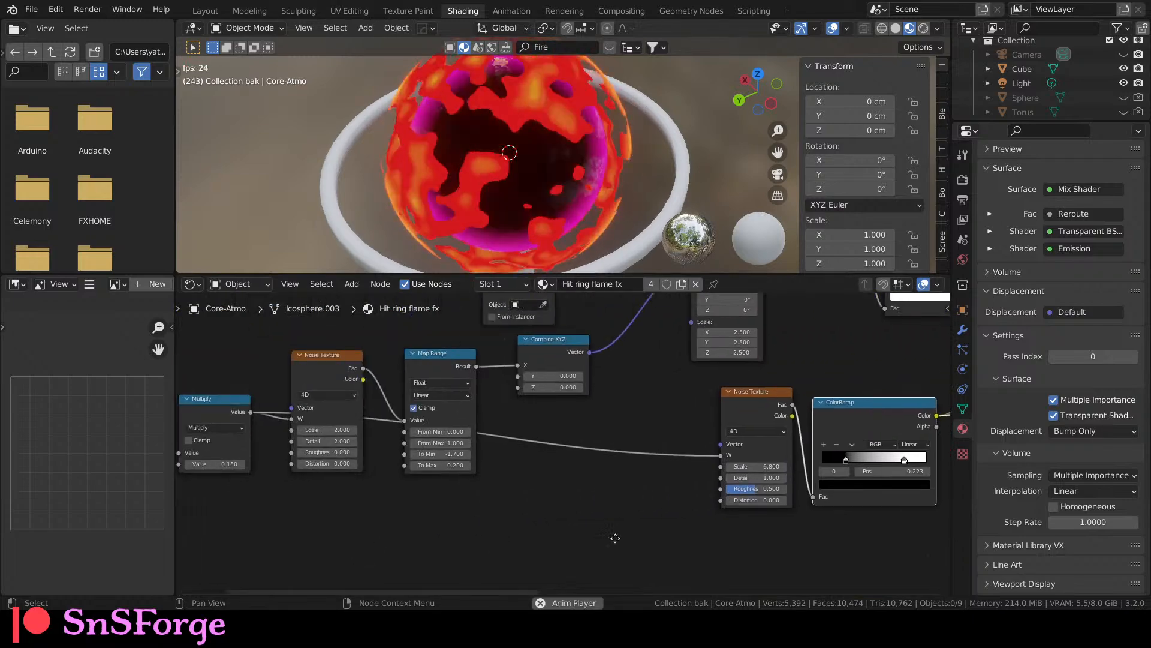
scroll(460, 536, up, 2)
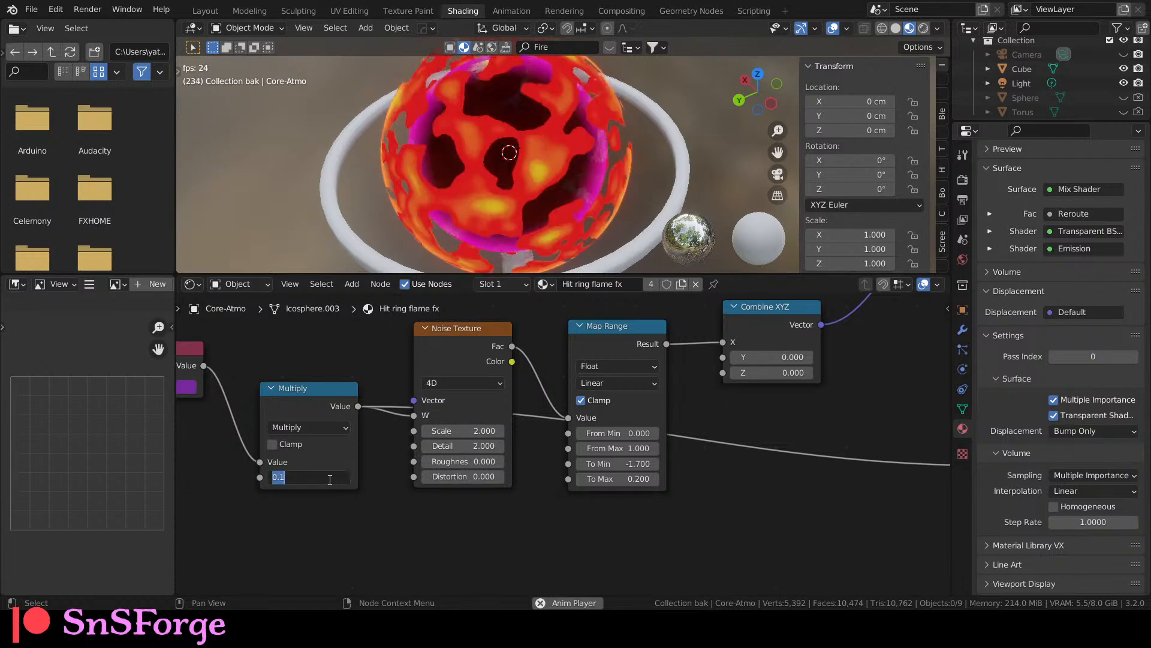
text(1)
key(Return)
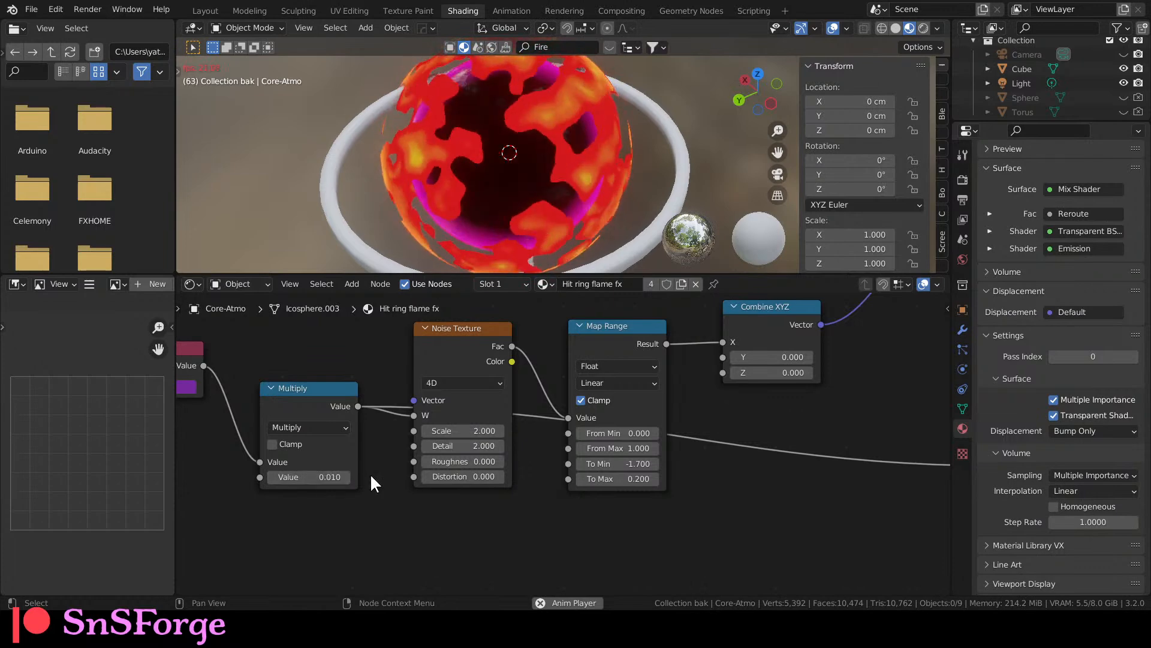
Set the Detail of the Noise Texture feeding Map Range to 0.000.
scroll(466, 447, up, 1)
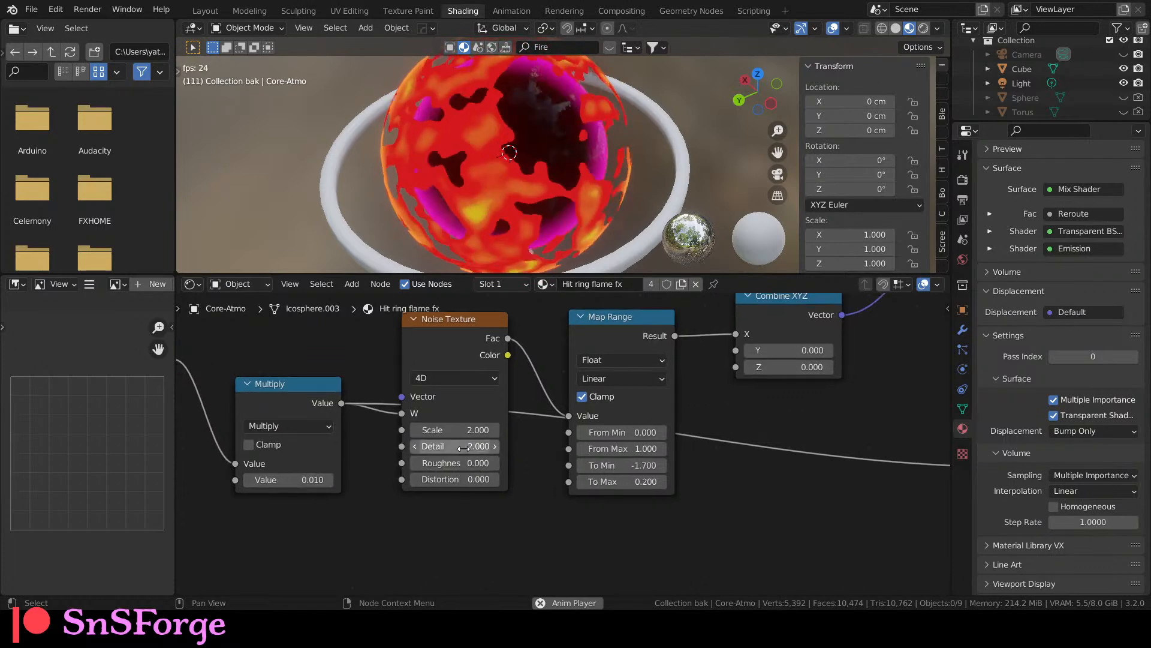
drag(464, 449, 480, 448)
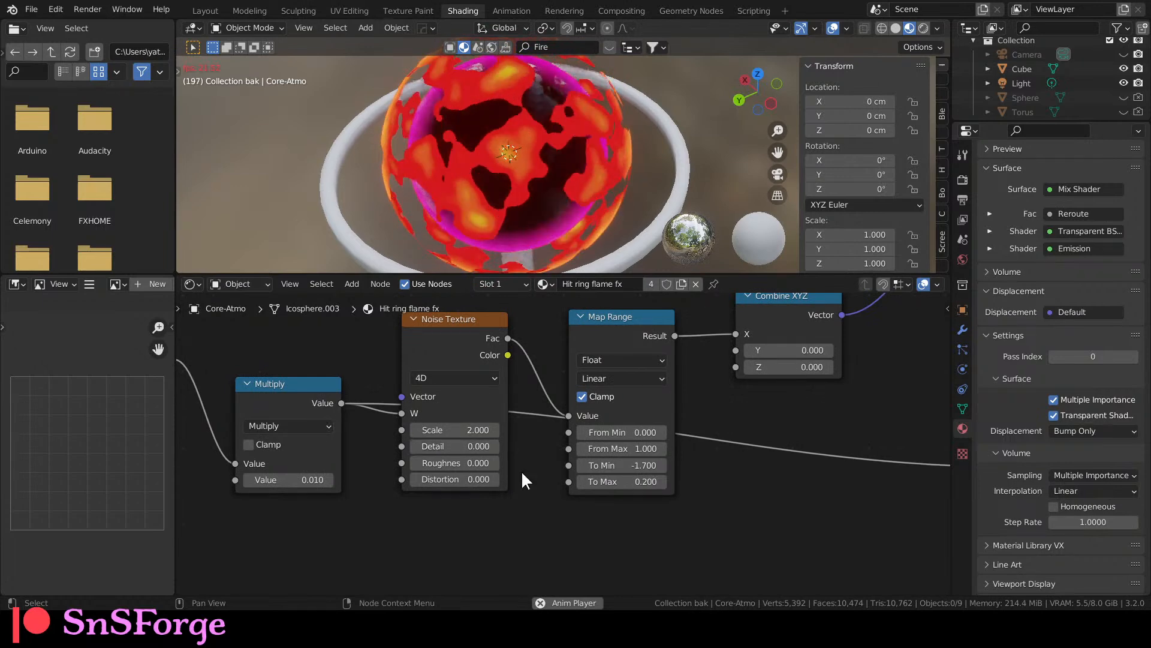
scroll(531, 477, up, 1)
scroll(523, 489, down, 3)
Move the Value and math Multiply nodes below the Noise Texture and Map Range branch.
middle_drag(523, 489, 519, 497)
drag(329, 421, 322, 497)
middle_drag(295, 426, 388, 424)
drag(285, 381, 299, 521)
middle_drag(565, 542, 770, 489)
middle_drag(419, 546, 492, 491)
drag(262, 409, 358, 492)
Set the Roughness of the 4D Noise Texture feeding the flame ColorRamp to 1.000.
middle_drag(697, 484, 480, 503)
middle_drag(655, 511, 258, 480)
scroll(403, 455, up, 5)
drag(467, 445, 525, 448)
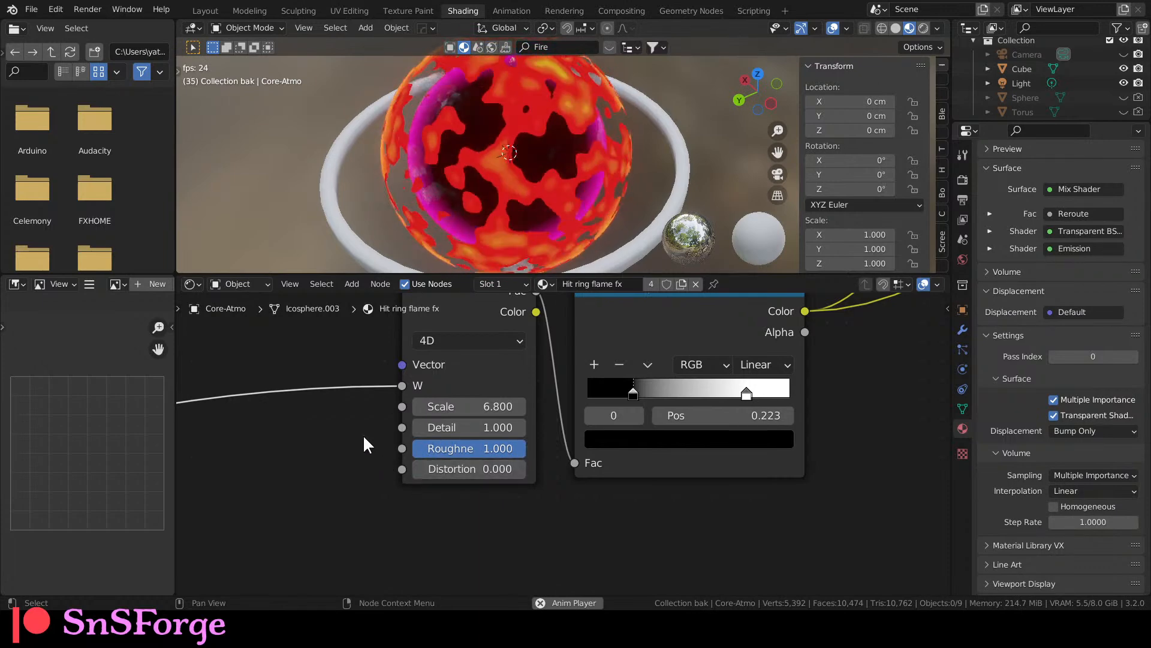
Examine the noise branch and the flame pattern's motion on the sphere during playback.
scroll(361, 433, down, 2)
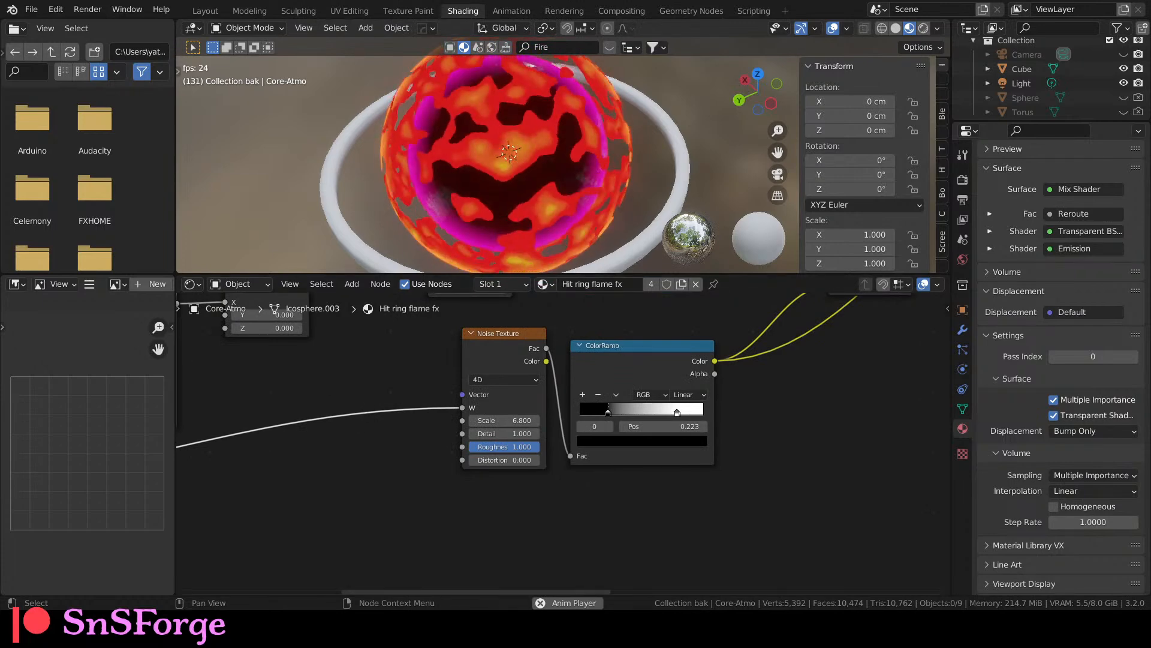
middle_drag(409, 458, 418, 556)
scroll(418, 552, down, 4)
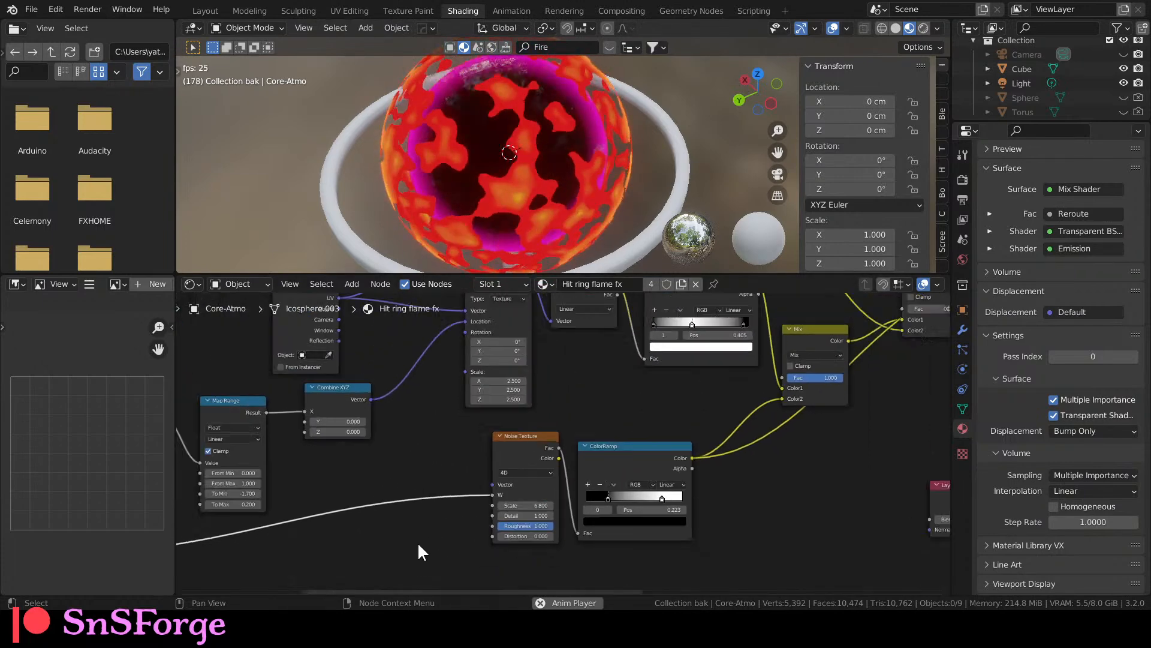
mouse_move(421, 442)
middle_down()
mouse_move(432, 442)
mouse_move(455, 486)
mouse_move(597, 448)
mouse_move(442, 437)
middle_up()
scroll(455, 433, up, 4)
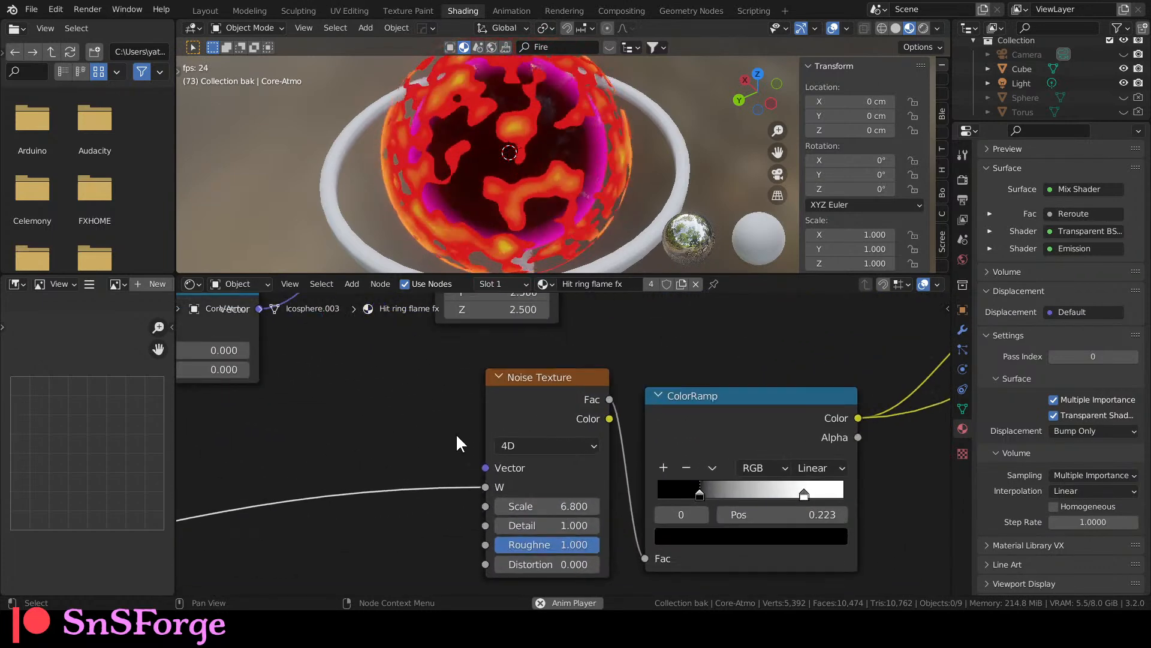
middle_drag(372, 426, 699, 473)
middle_drag(517, 473, 547, 551)
scroll(601, 505, down, 10)
middle_drag(608, 510, 309, 522)
middle_drag(521, 492, 642, 414)
middle_drag(400, 450, 430, 474)
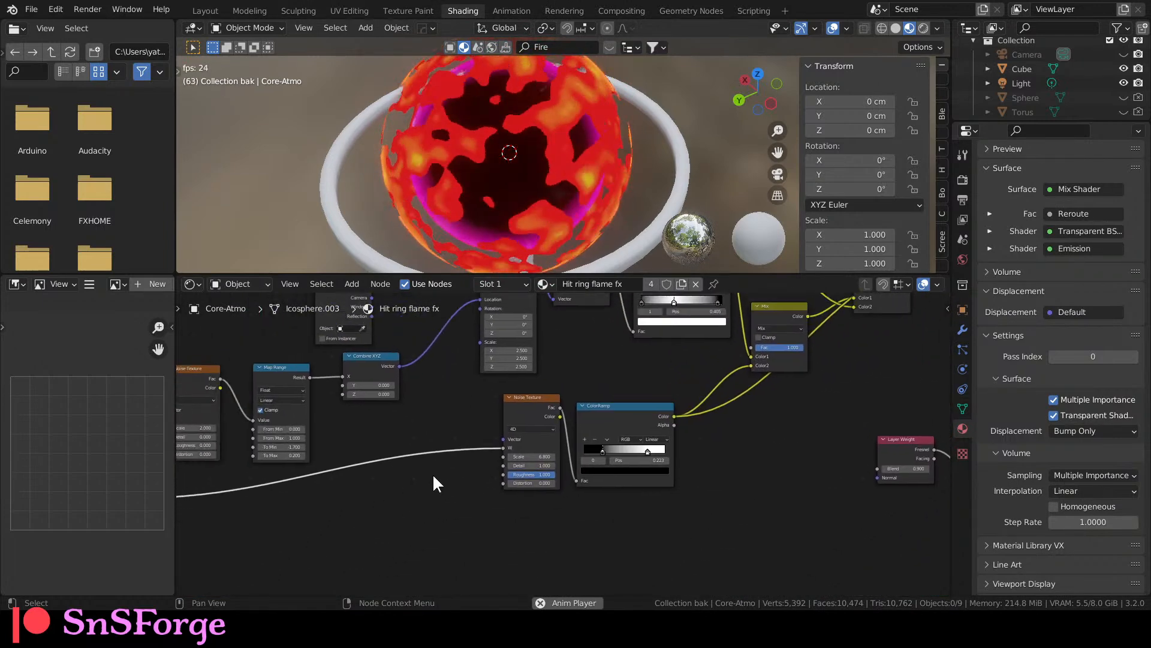
Select the old gradient, mapping and Mix nodes and move them up, clear of the noise branch.
scroll(419, 443, up, 2)
middle_drag(418, 433, 550, 504)
scroll(549, 500, down, 4)
drag(361, 406, 454, 456)
drag(345, 325, 786, 444)
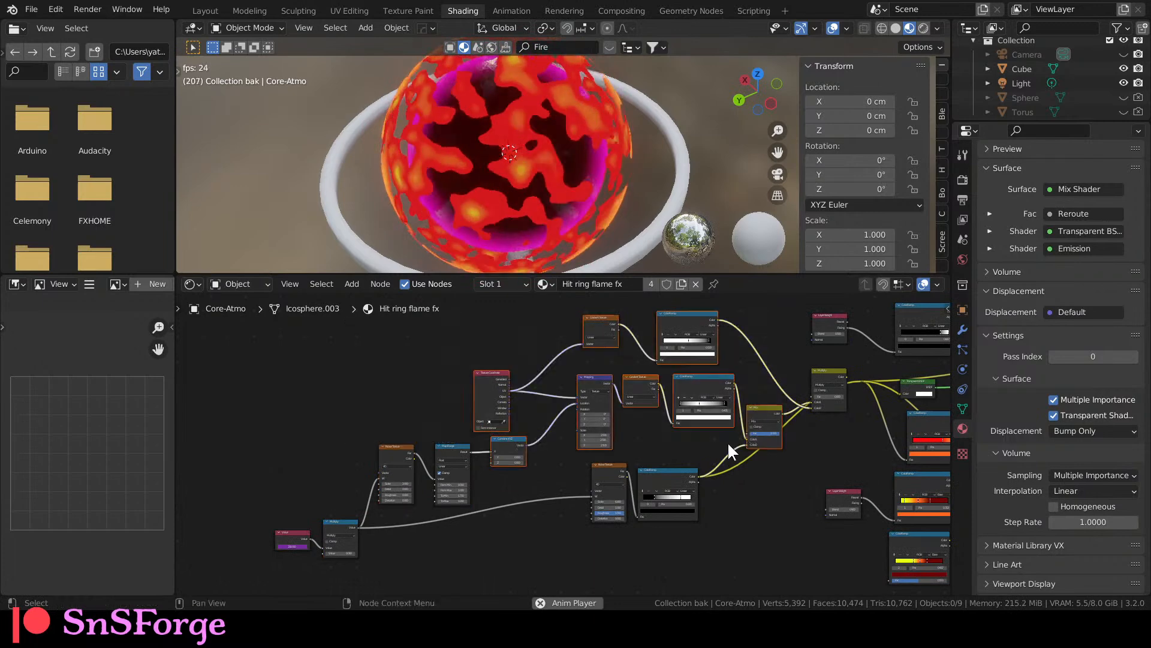
drag(449, 445, 437, 356)
Move the bypassed color Multiply node up beside the old branch's Mix node.
scroll(420, 432, left, 5)
middle_drag(539, 430, 412, 441)
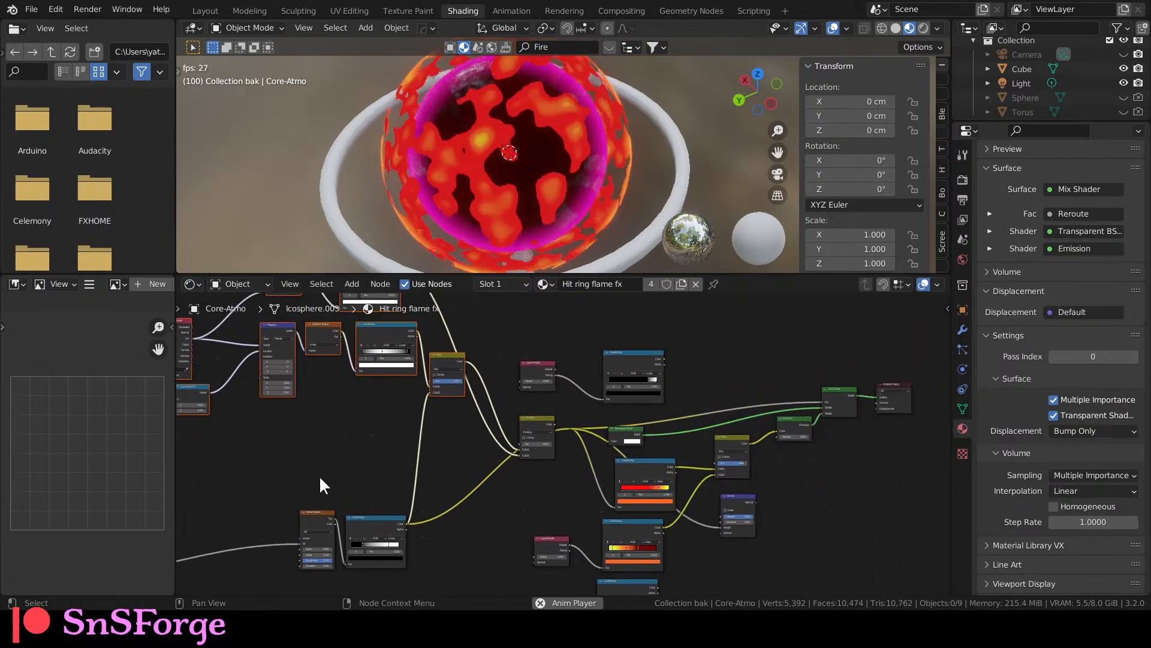
scroll(463, 476, up, 5)
middle_drag(485, 448, 476, 327)
middle_drag(360, 408, 354, 468)
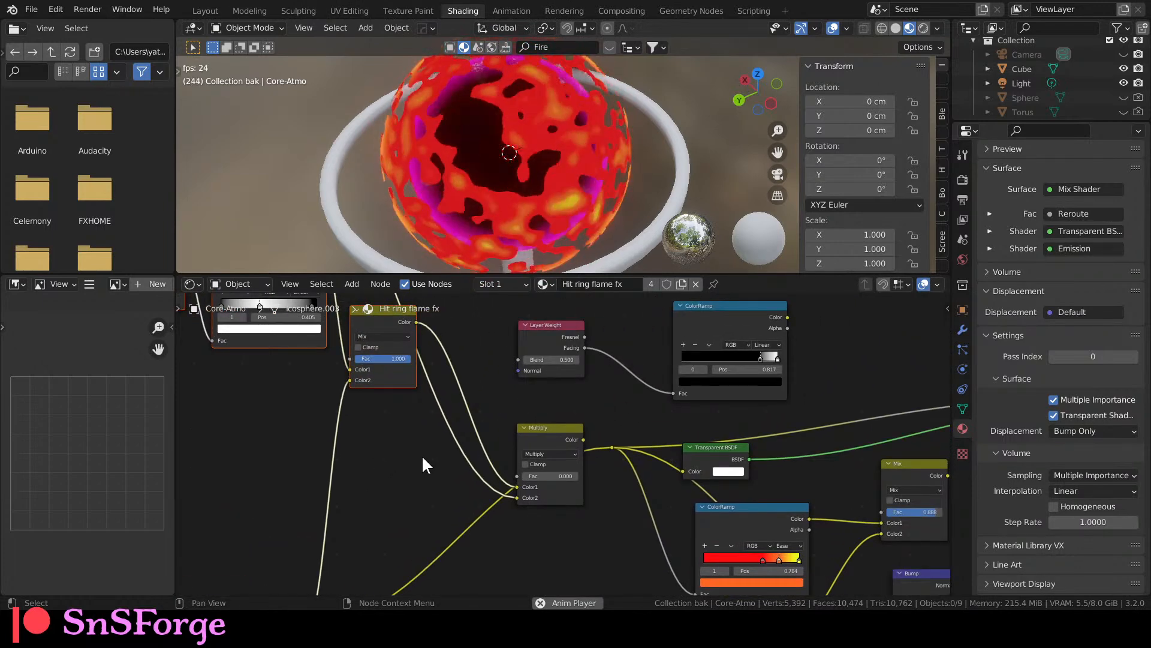
middle_drag(403, 429, 428, 429)
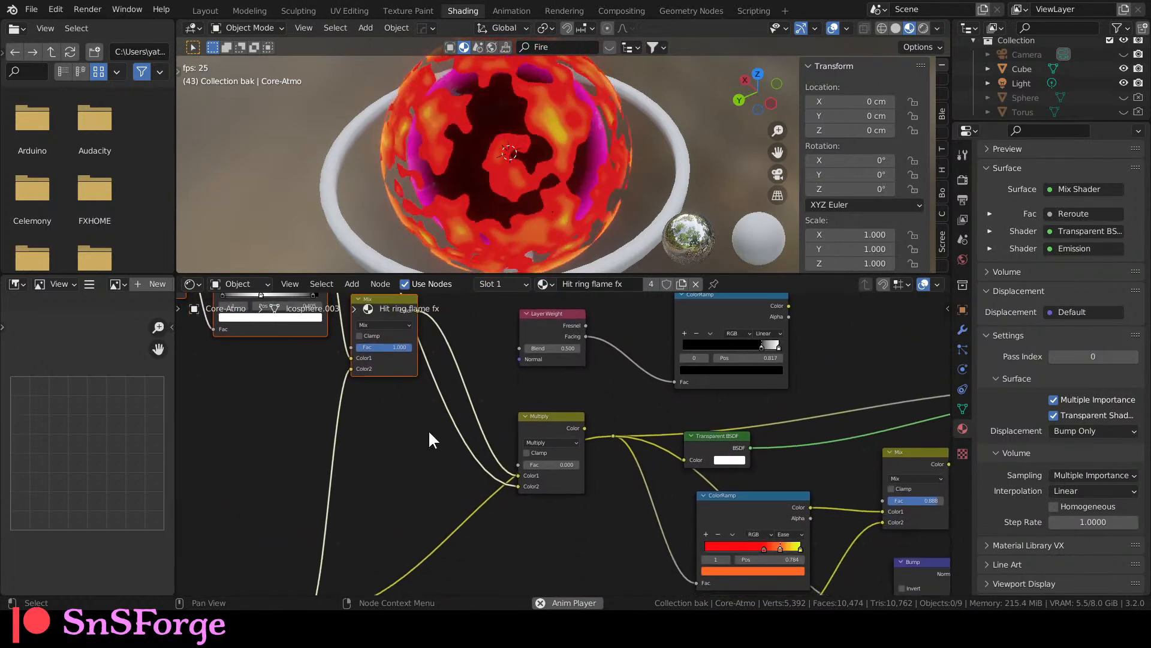
drag(537, 429, 451, 320)
Select the whole bypassed node group including color Multiply and move it farther up and away from the active nodes.
middle_drag(357, 452, 444, 496)
scroll(420, 478, down, 4)
drag(280, 343, 630, 504)
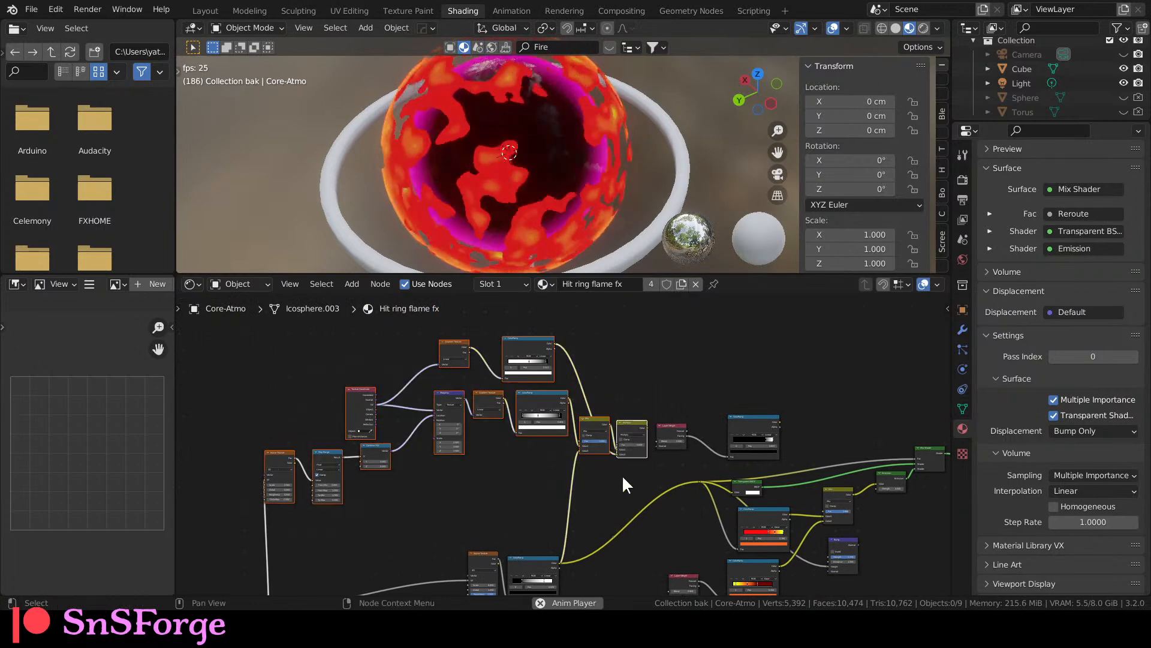
drag(631, 425, 465, 335)
Move the Value and math Multiply nodes right next to the 4D Noise Texture they drive.
middle_drag(575, 469, 408, 271)
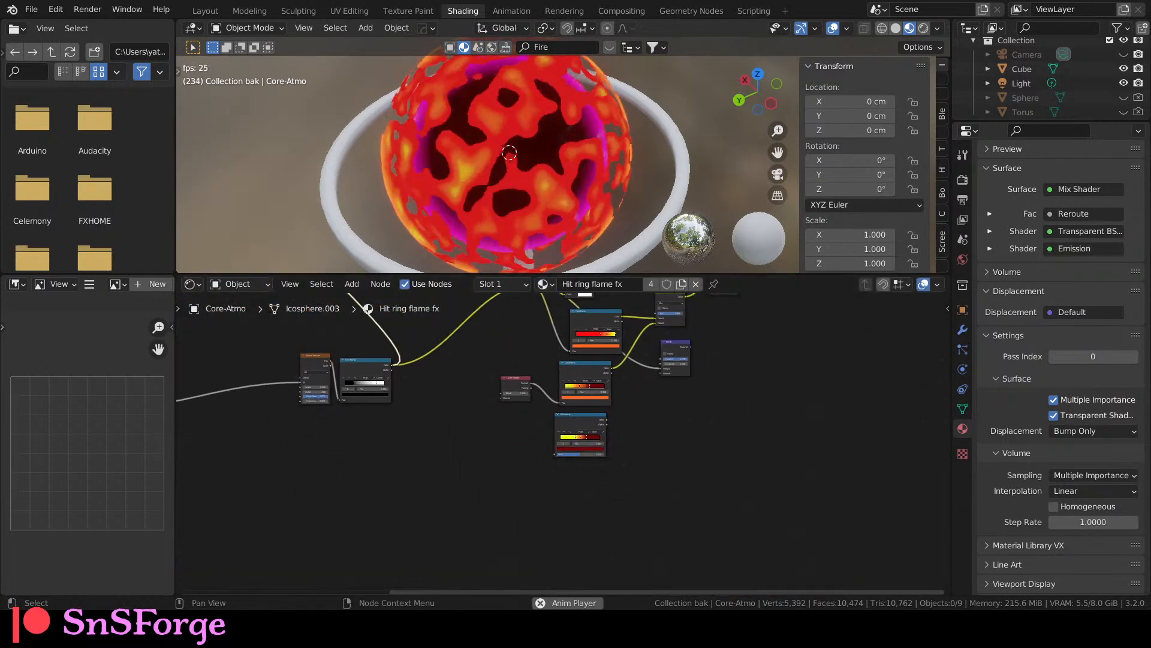
scroll(413, 496, up, 5)
middle_drag(423, 461, 560, 589)
scroll(544, 530, down, 8)
scroll(527, 510, down, 1)
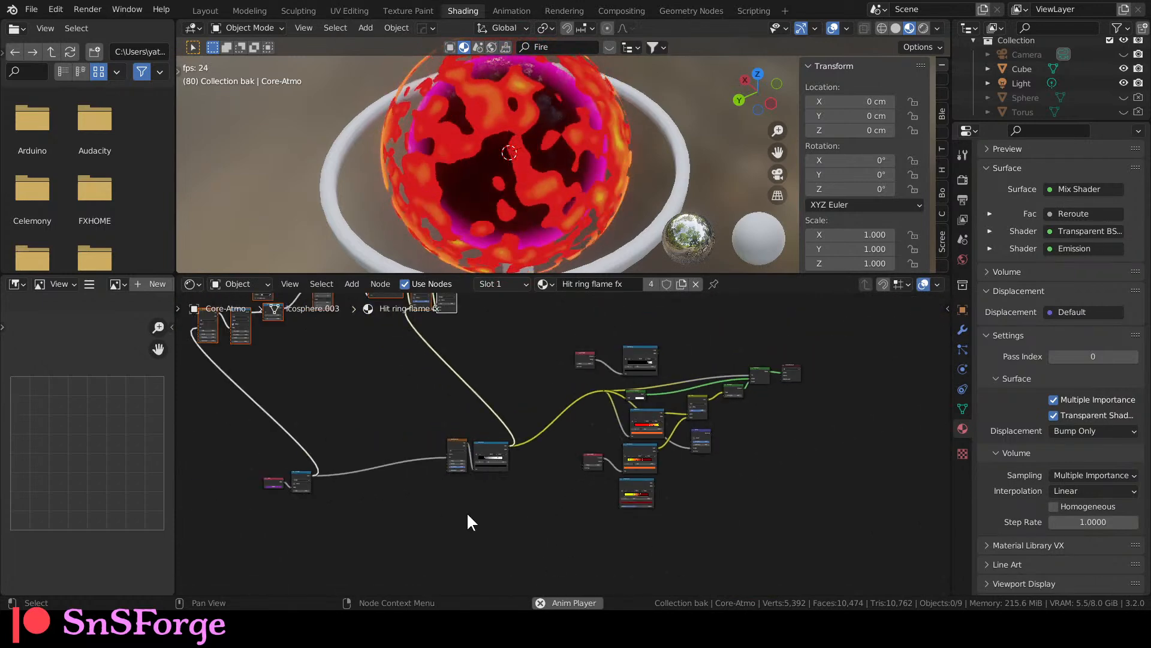
drag(241, 458, 414, 464)
scroll(432, 520, up, 5)
middle_drag(344, 503, 471, 564)
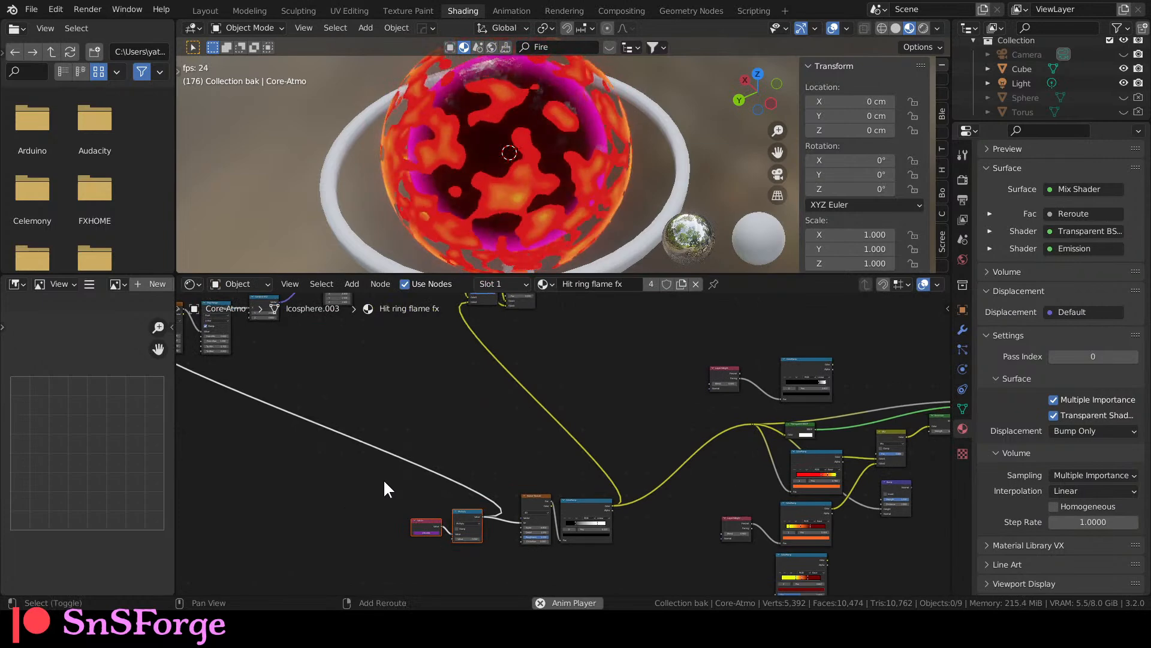
Disconnect the bypassed nodes by deleting a reroute on the math Multiply link and cutting the noise ColorRamp's links to them.
shift+right_drag(437, 477, 480, 454)
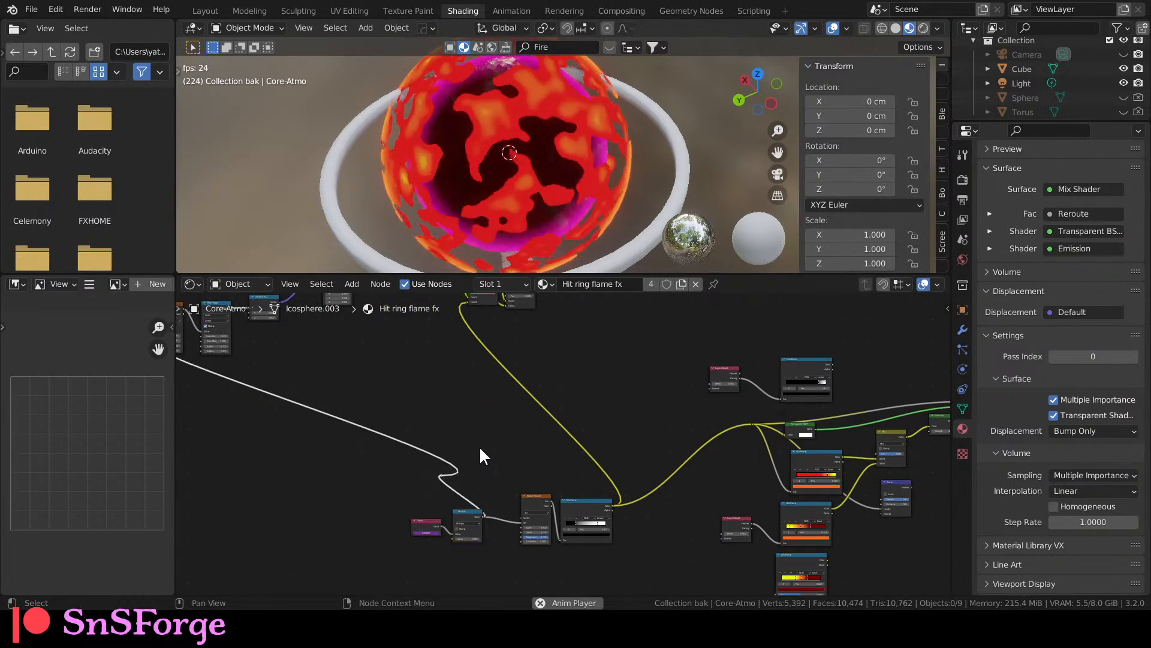
key(x)
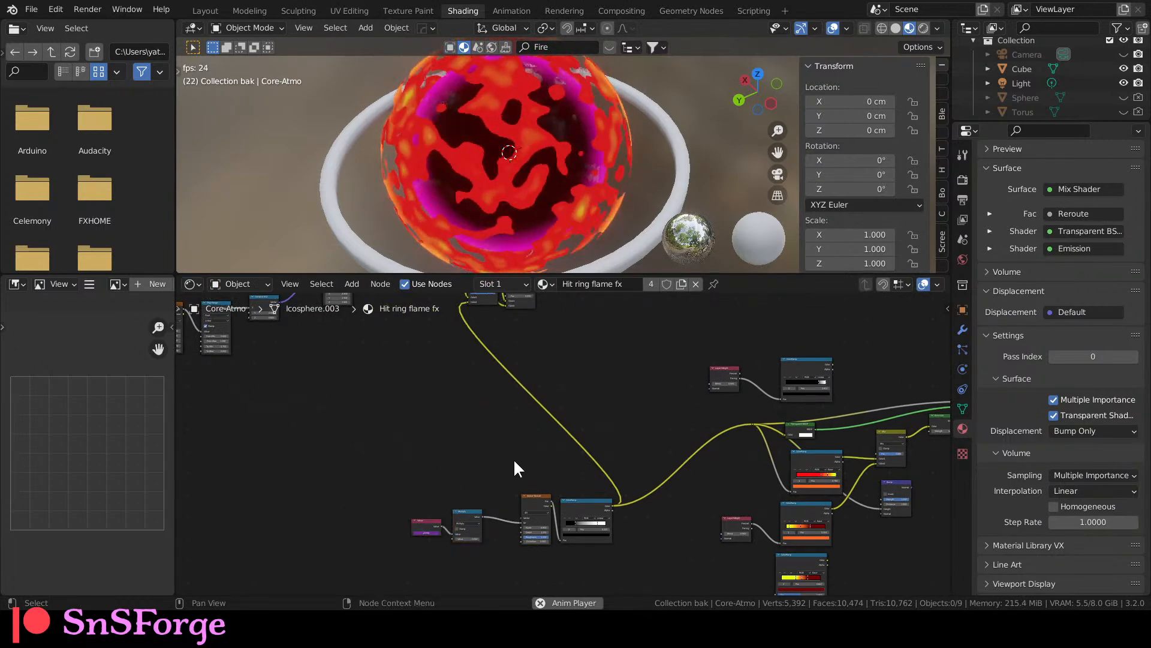
ctrl+right_drag(597, 442, 583, 436)
scroll(583, 437, up, 1)
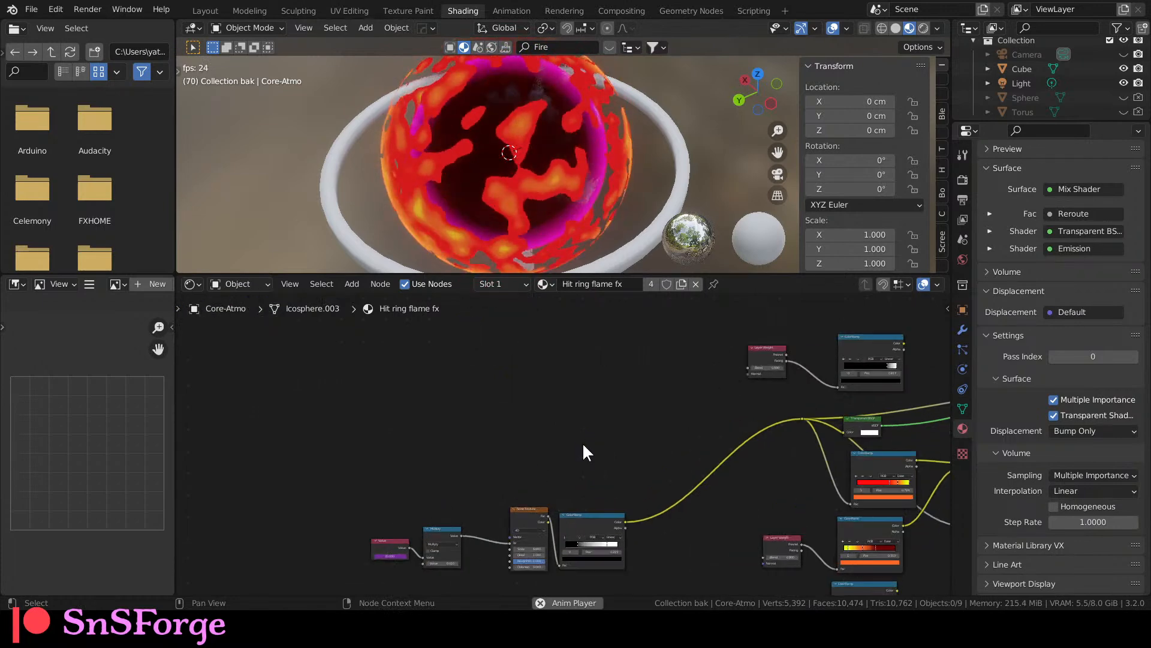
Move the Value, Multiply, Noise Texture and black-and-white ColorRamp nodes together up and closer to the reroute they feed.
drag(345, 497, 623, 583)
key(g)
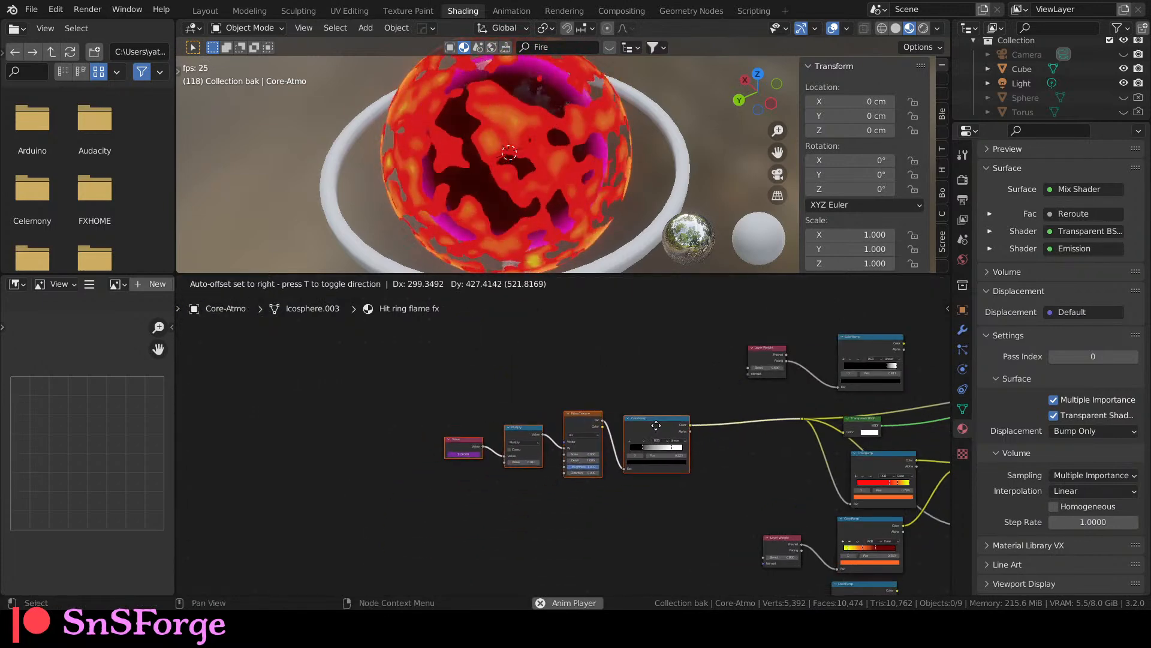
click(707, 412)
Move the Transparent BSDF node away from the reroute to sit just before the Mix Shader.
scroll(540, 475, up, 4)
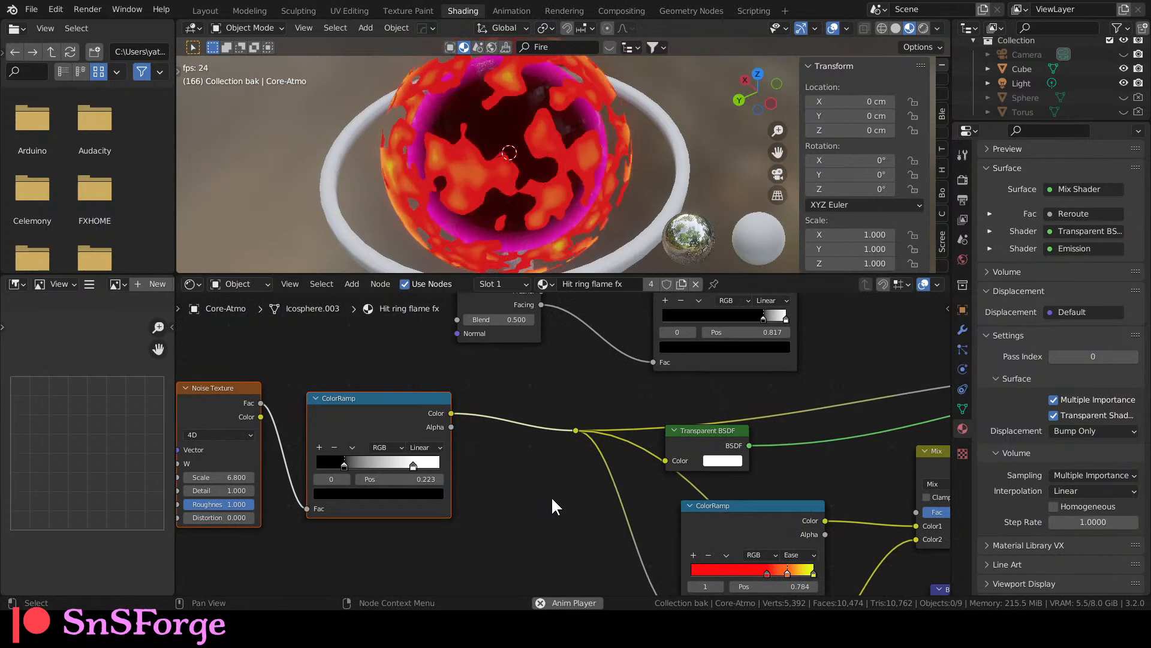
drag(590, 414, 708, 424)
middle_drag(721, 484, 429, 539)
drag(406, 466, 688, 346)
middle_drag(870, 400, 639, 430)
Align the Mix Shader and Material Output by scaling them to 0 on Y, then shift them slightly right together with the Transparent BSDF.
drag(573, 379, 733, 458)
key(s)
key(y)
key(0)
key(Return)
drag(566, 402, 656, 365)
drag(392, 344, 698, 390)
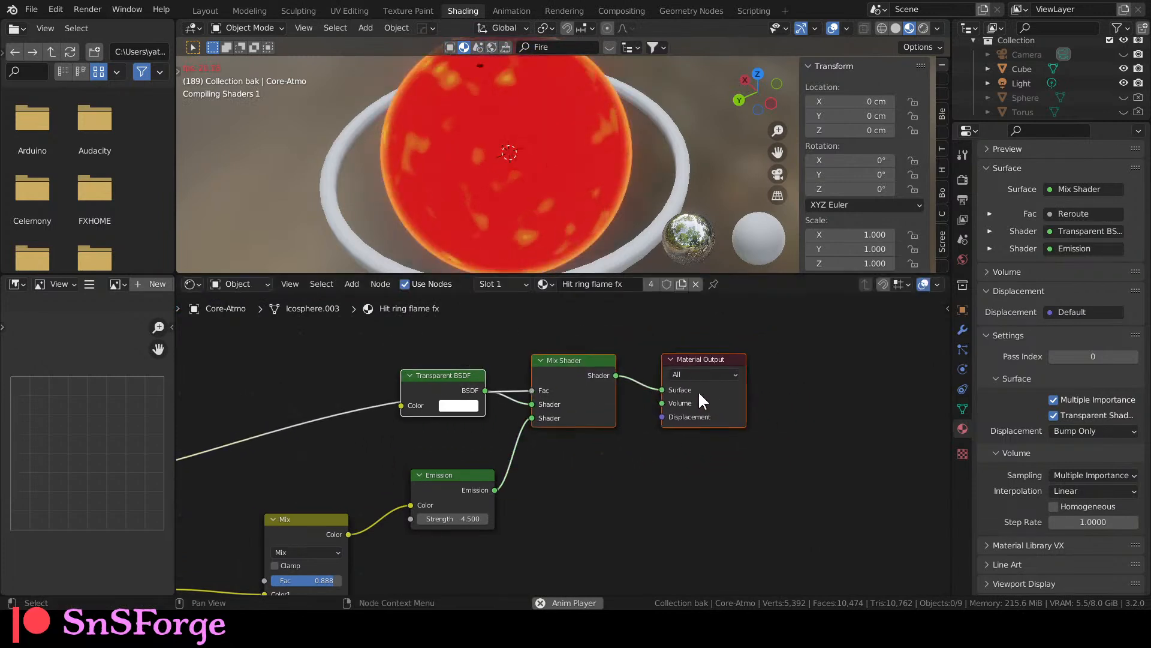
mouse_move(447, 376)
mouse_down()
mouse_move(490, 355)
mouse_move(466, 375)
mouse_up()
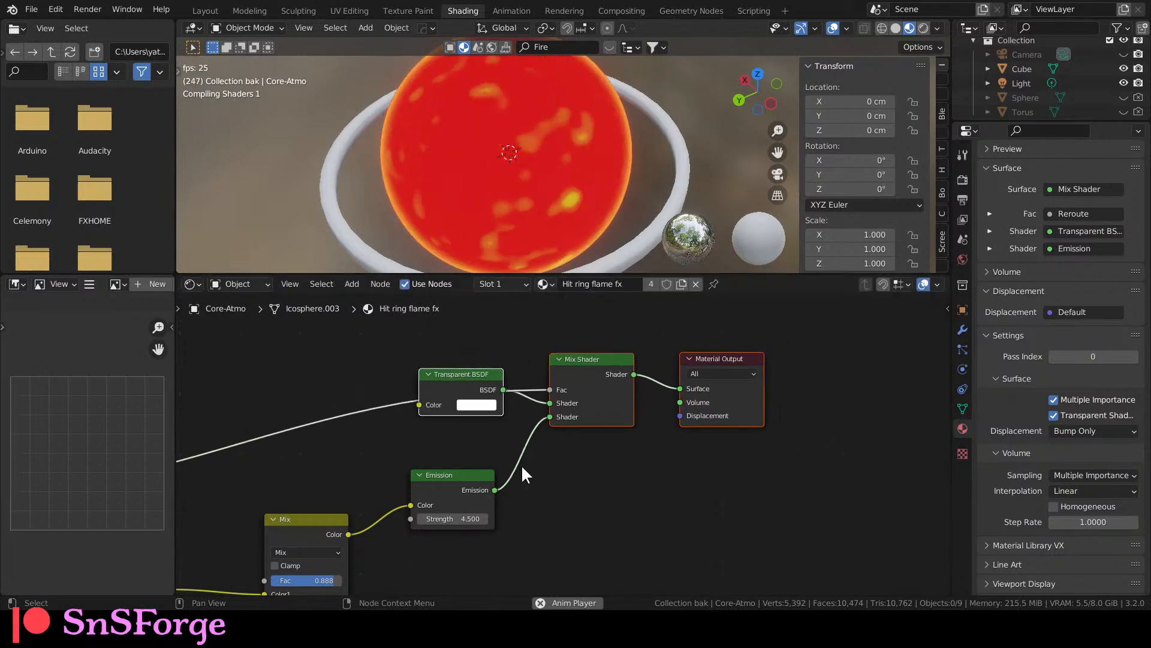
Delete the unconnected Layer Weight and ColorRamp pair above the flame node chain.
middle_drag(517, 537, 695, 499)
middle_drag(463, 439, 657, 485)
scroll(675, 484, down, 6)
drag(355, 360, 558, 414)
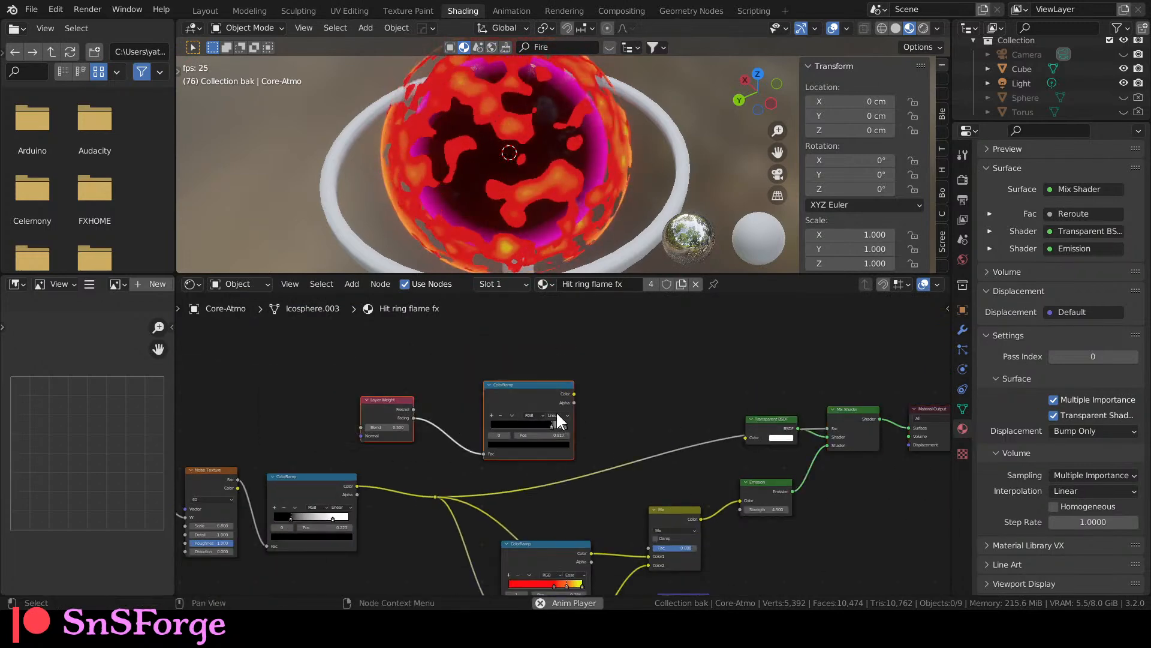
key(x)
Delete the Bump node below the Mix node, whose Normal output feeds nothing.
scroll(554, 412, down, 4)
middle_drag(574, 432, 593, 379)
scroll(592, 376, up, 3)
middle_drag(488, 412, 692, 443)
scroll(696, 429, up, 3)
middle_drag(760, 428, 405, 366)
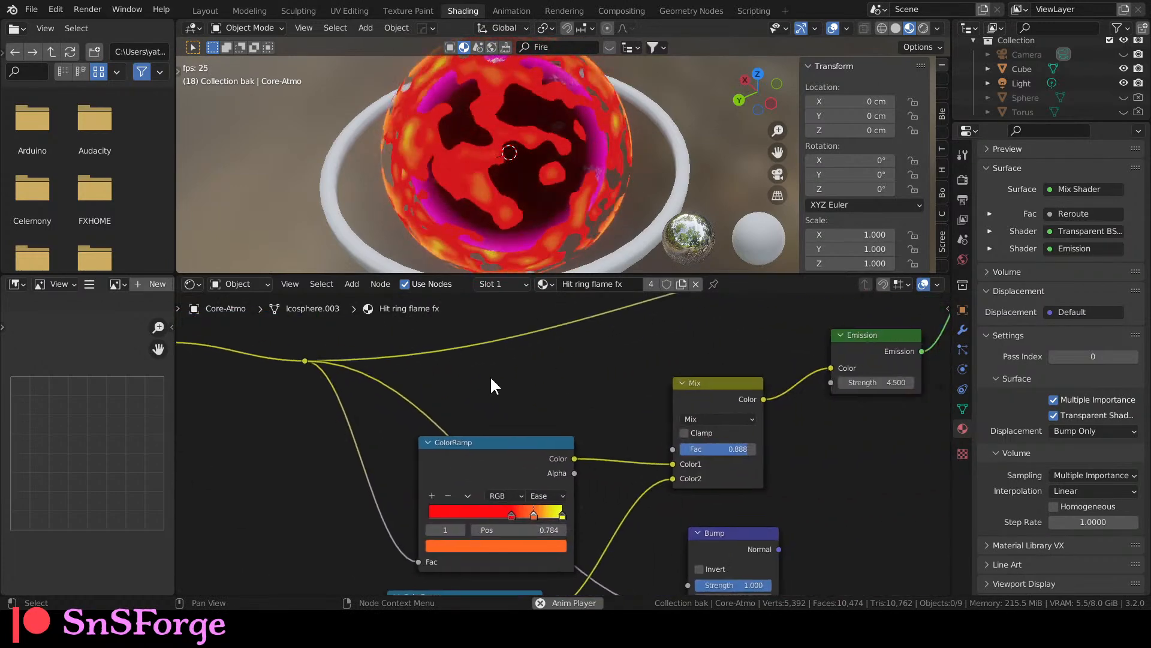
scroll(451, 371, down, 4)
scroll(721, 427, up, 2)
middle_drag(721, 427, 614, 484)
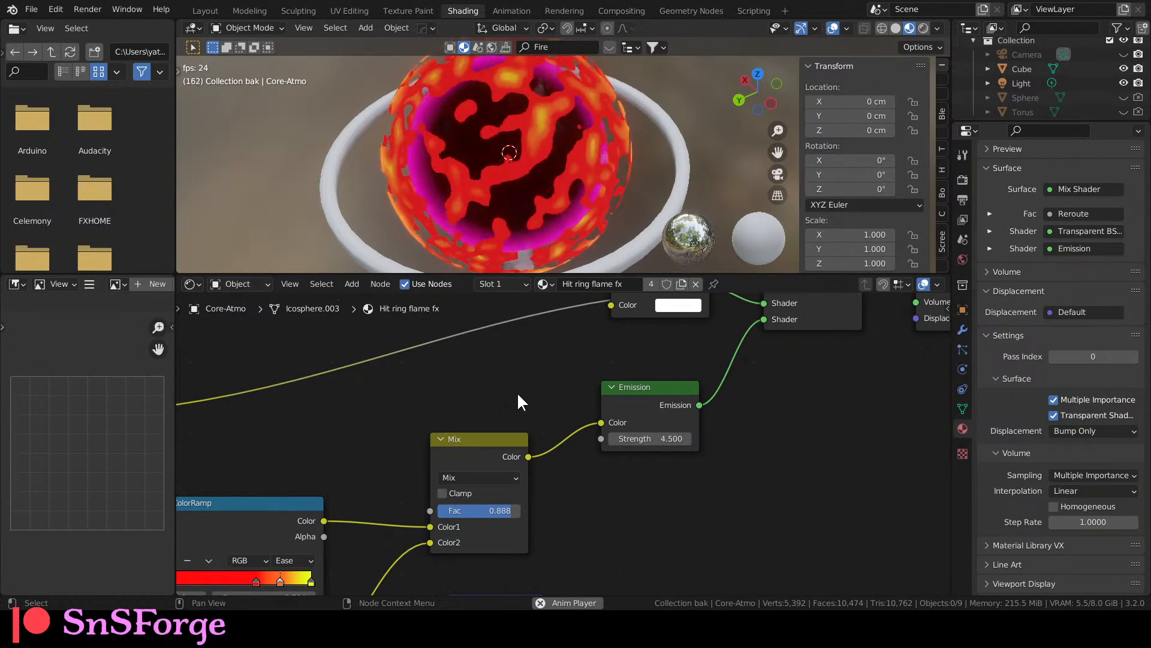
scroll(517, 398, down, 2)
scroll(642, 468, up, 2)
middle_drag(643, 468, 708, 444)
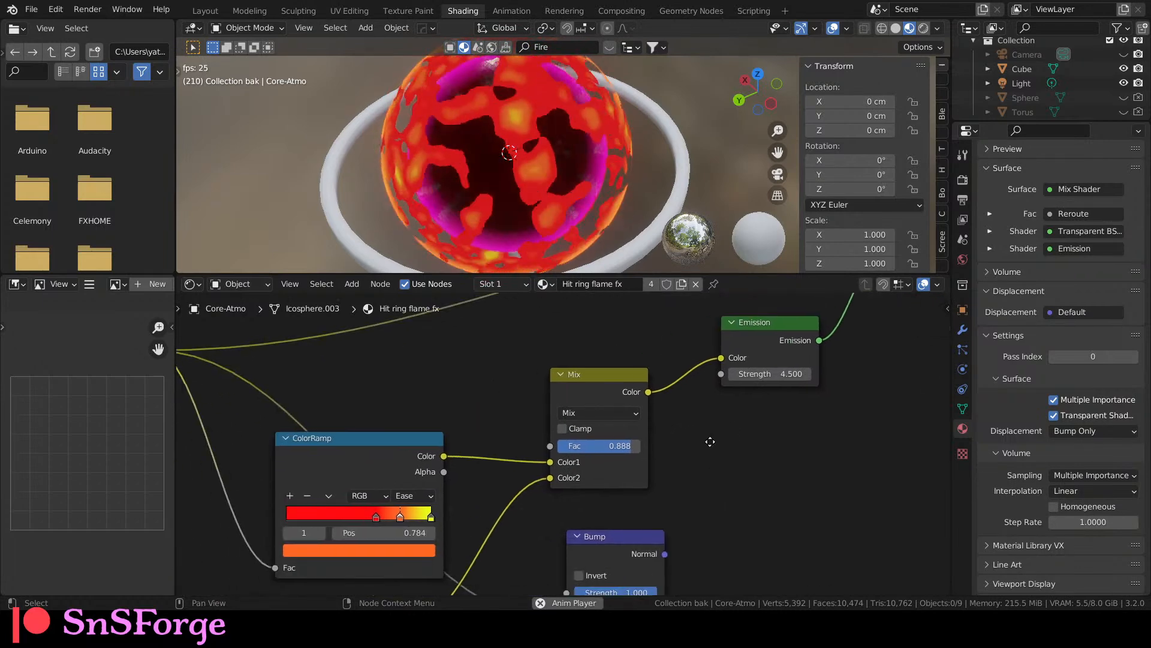
middle_drag(463, 415, 575, 376)
middle_drag(657, 449, 661, 442)
click(742, 455)
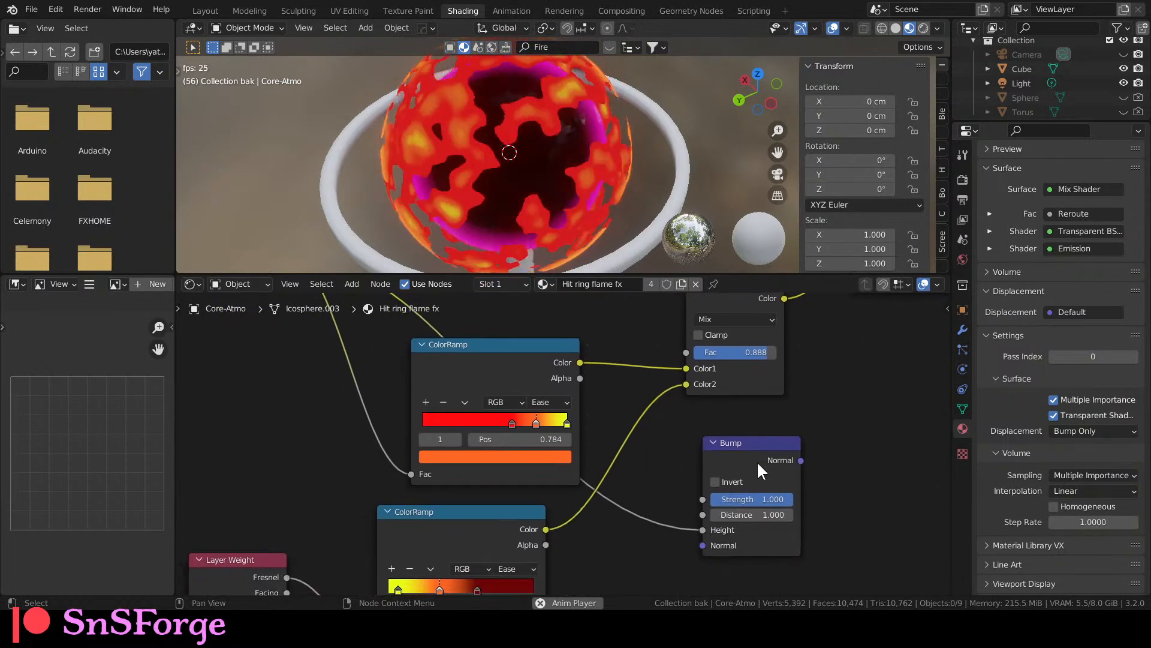
key(x)
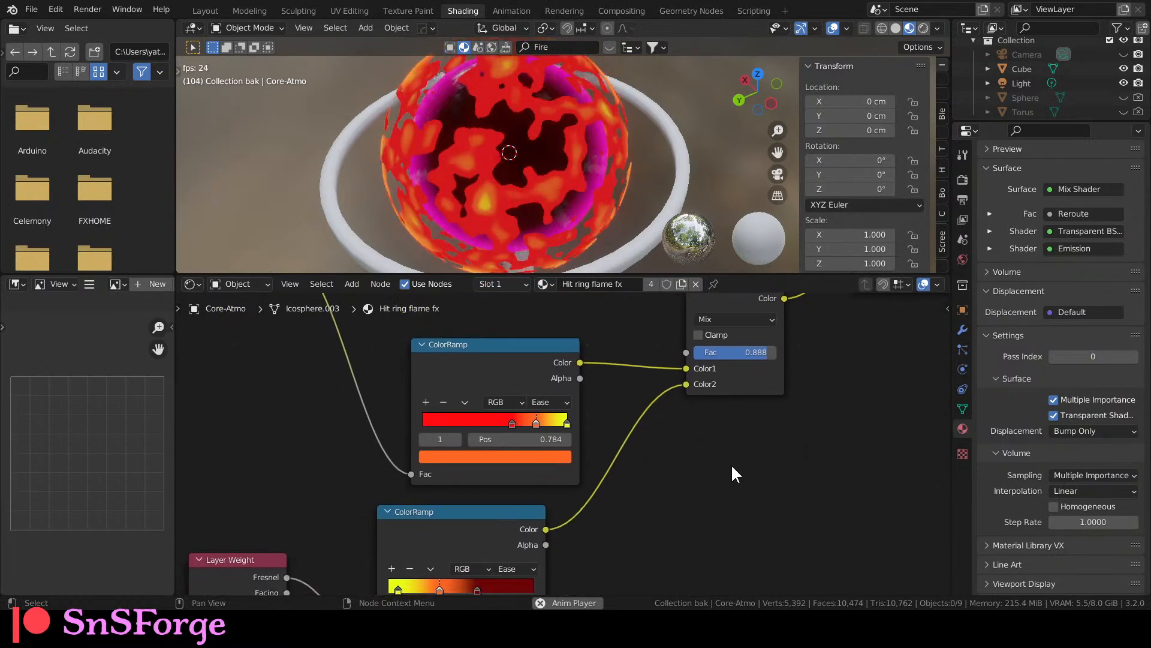
Bring the Layer Weight and its yellow-to-dark-red ColorRamp closer together and place the unconnected ColorRamp directly beneath that ramp.
middle_drag(705, 471, 684, 458)
scroll(696, 424, down, 2)
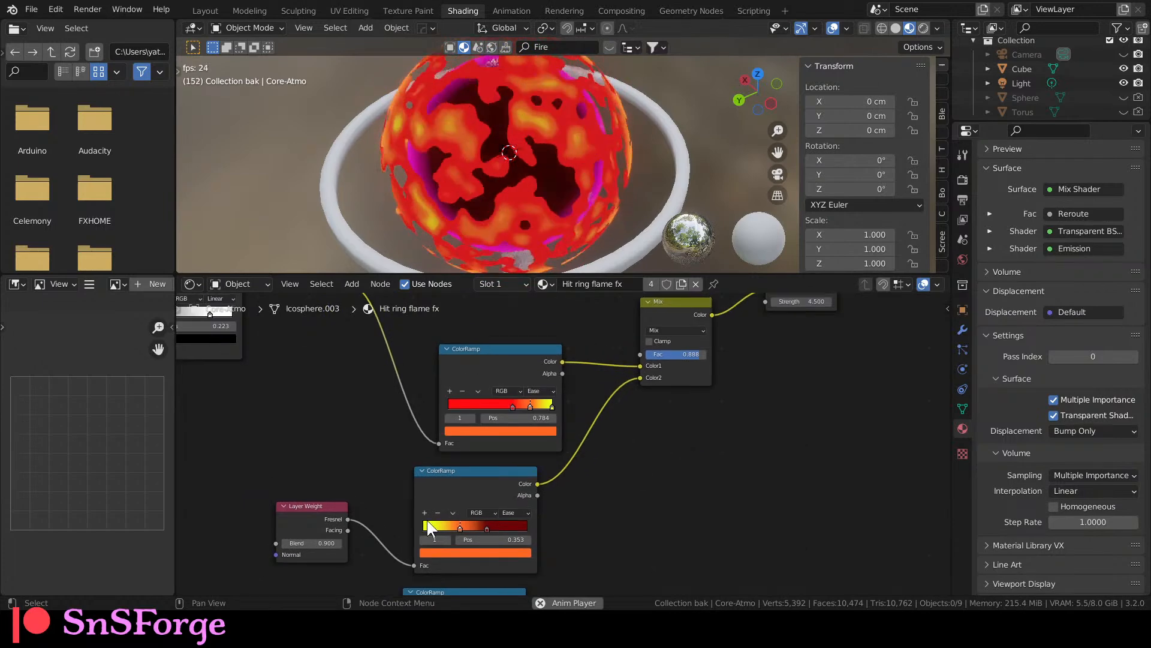
middle_drag(365, 472, 372, 385)
middle_drag(348, 535, 375, 505)
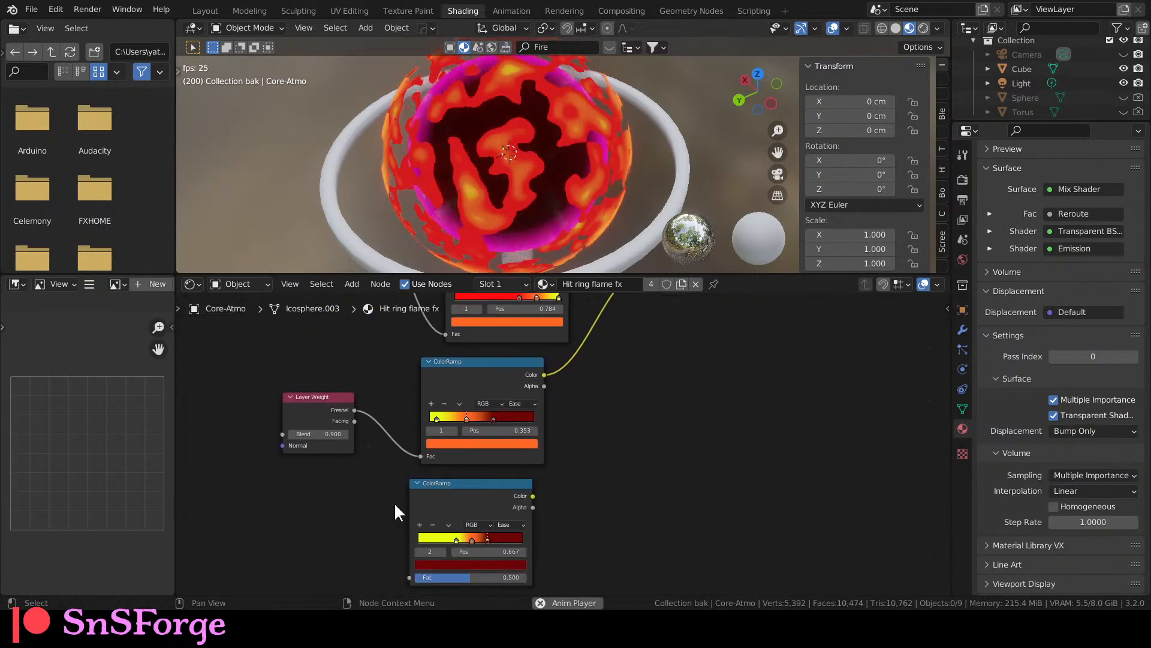
drag(251, 387, 499, 422)
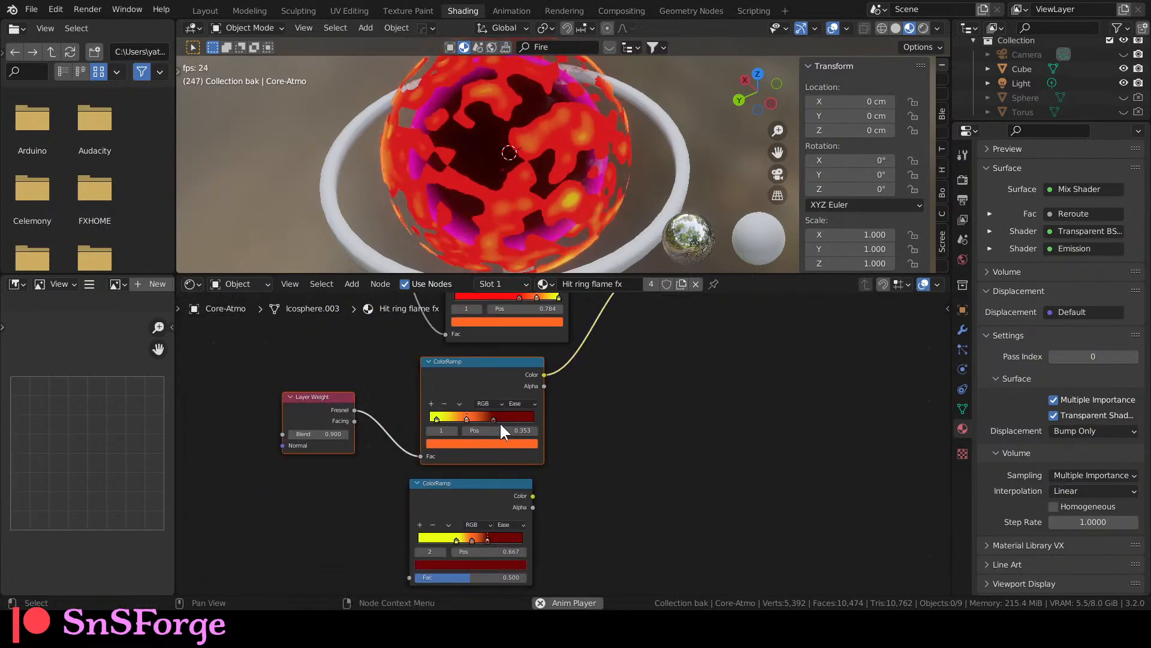
drag(471, 491, 467, 484)
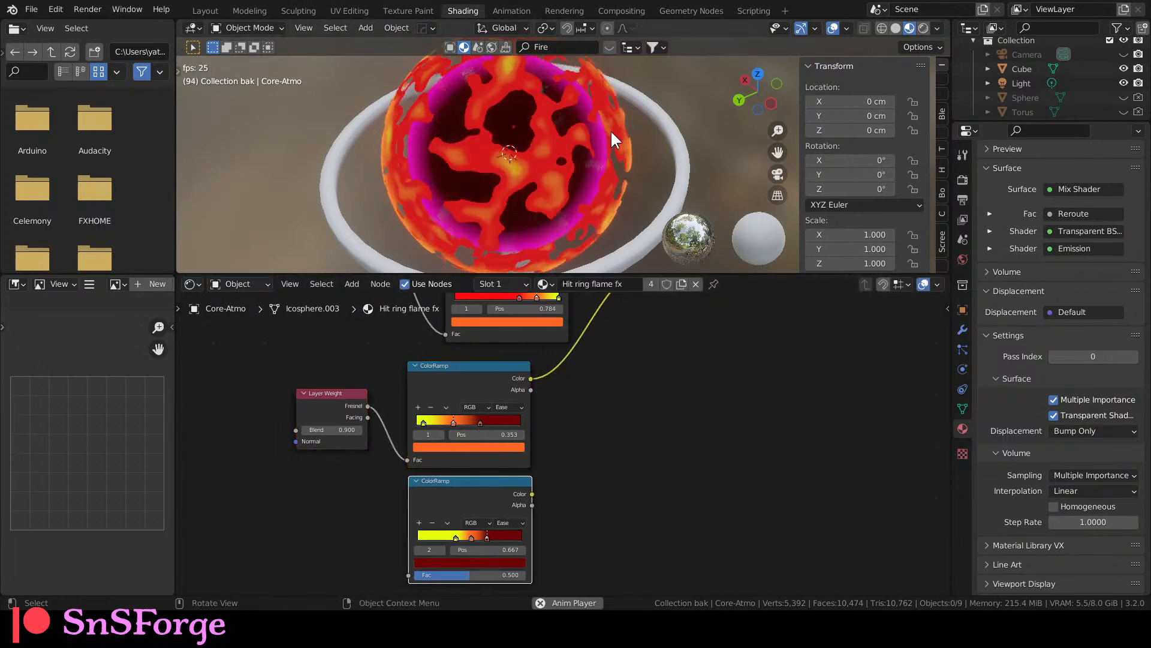
Raise the red-to-yellow ColorRamp nearer the Mix node's level and place the Transparent BSDF directly above the Emission node.
shift+middle_drag(686, 369, 641, 481)
shift+middle_drag(320, 388, 391, 442)
scroll(360, 436, down, 3)
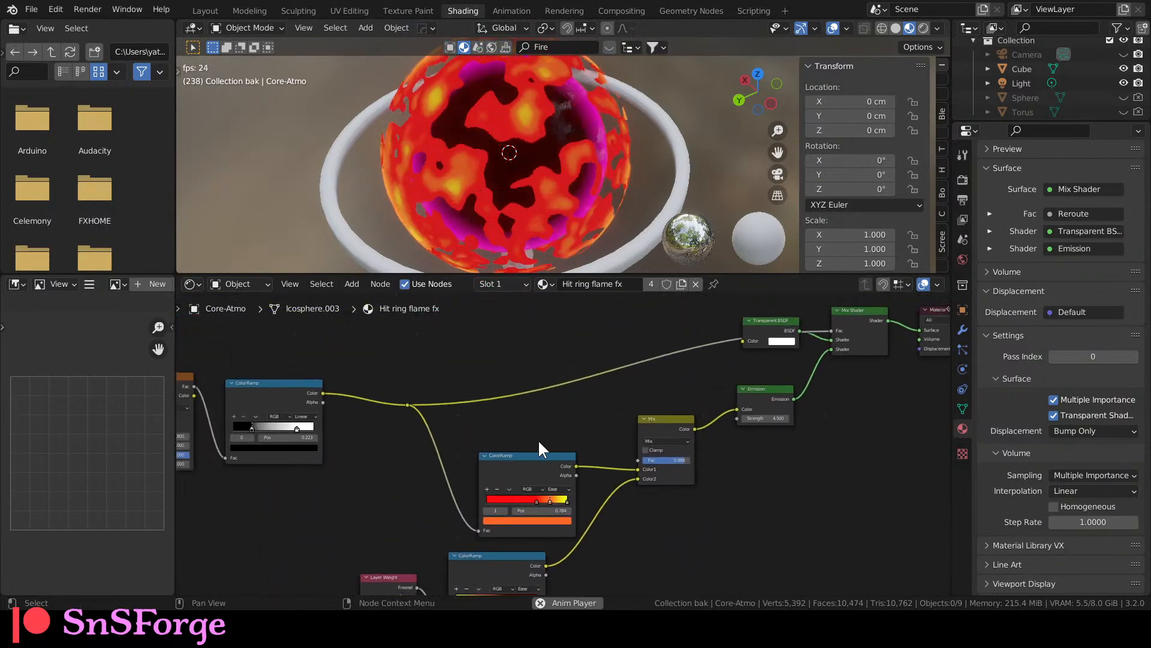
scroll(538, 442, up, 1)
drag(538, 445, 566, 407)
middle_drag(566, 414, 459, 463)
drag(688, 356, 682, 384)
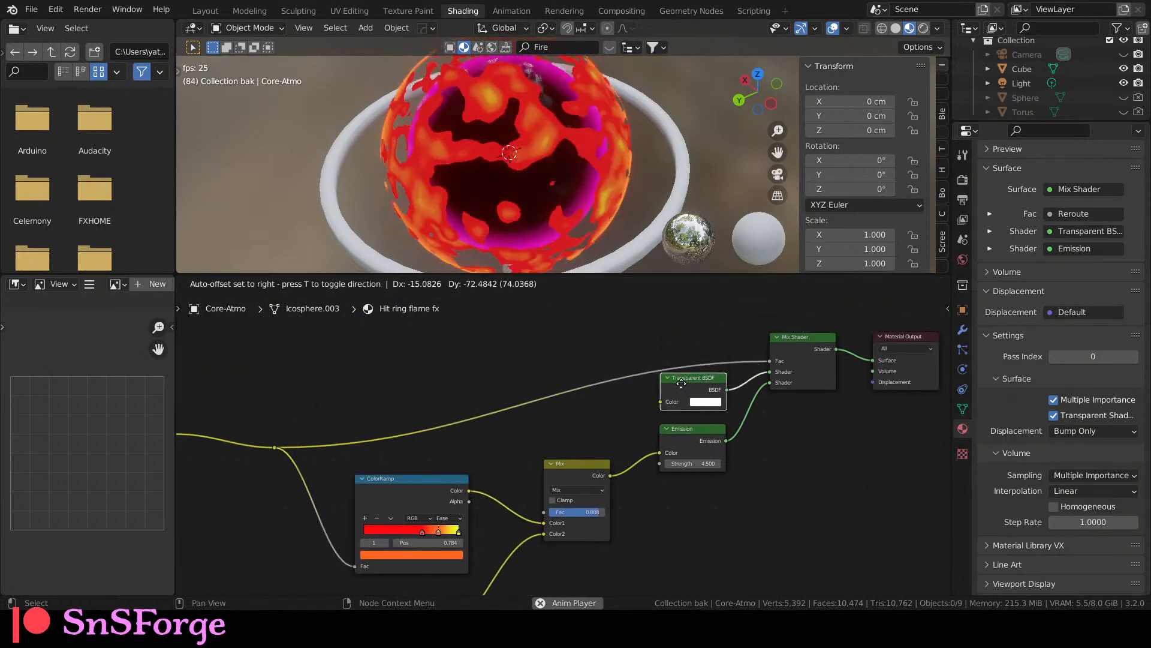
Move the red-to-yellow ColorRamp slightly farther up, closer to the level of the reroute feeding it.
middle_drag(386, 432, 577, 429)
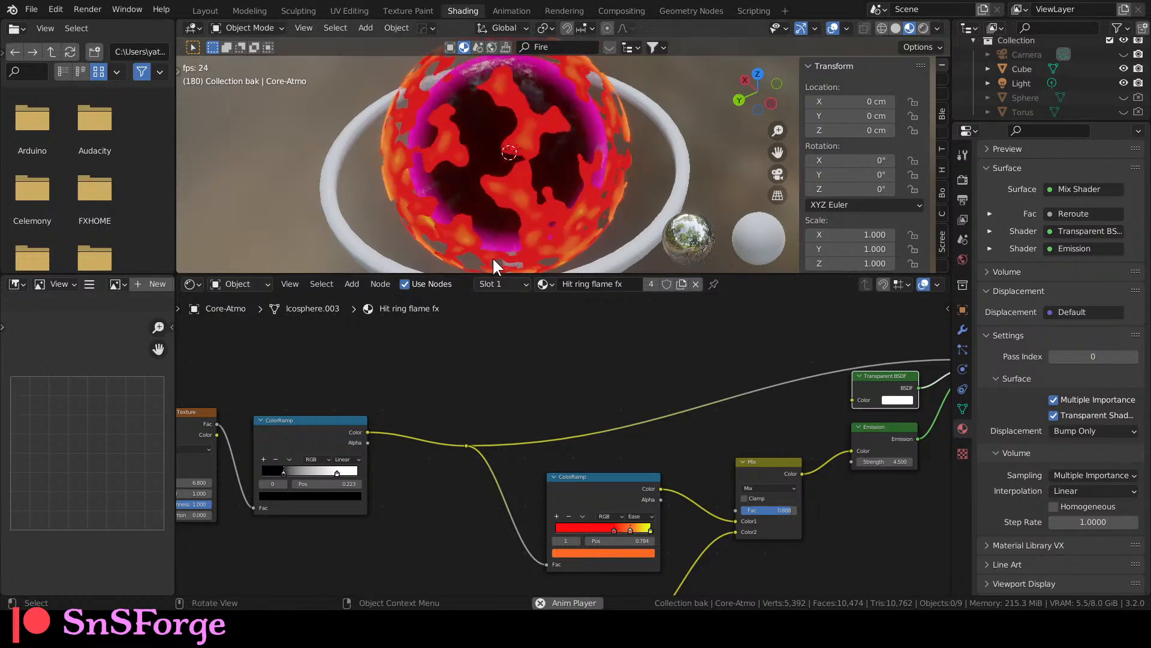
middle_drag(393, 408, 523, 393)
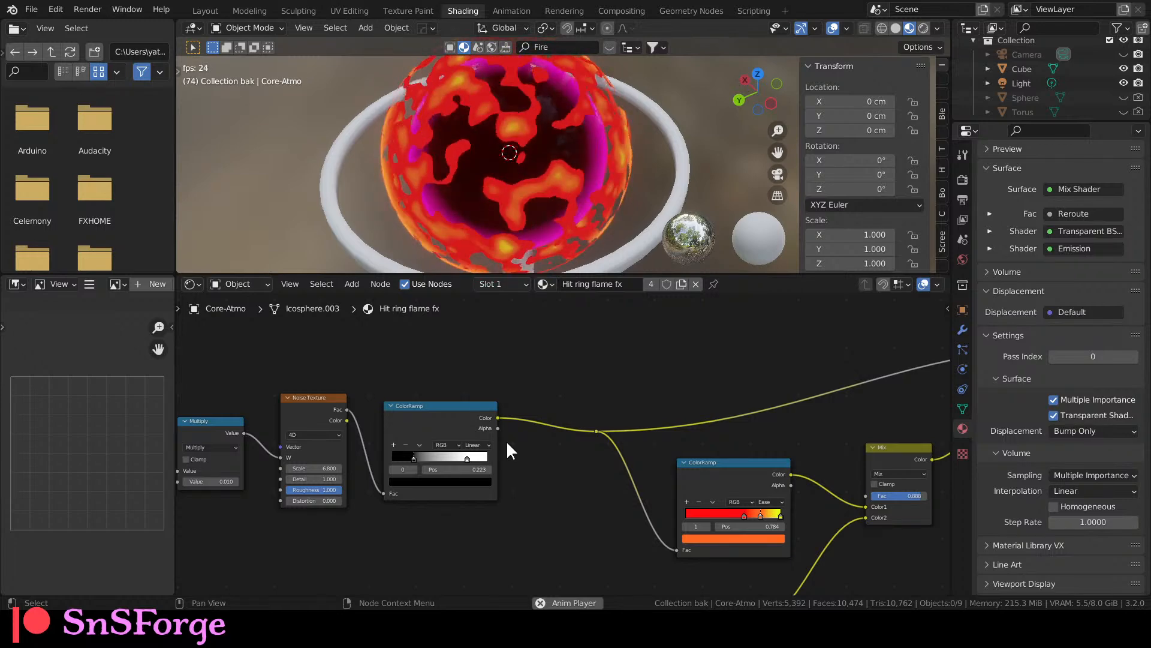
middle_drag(548, 462, 731, 450)
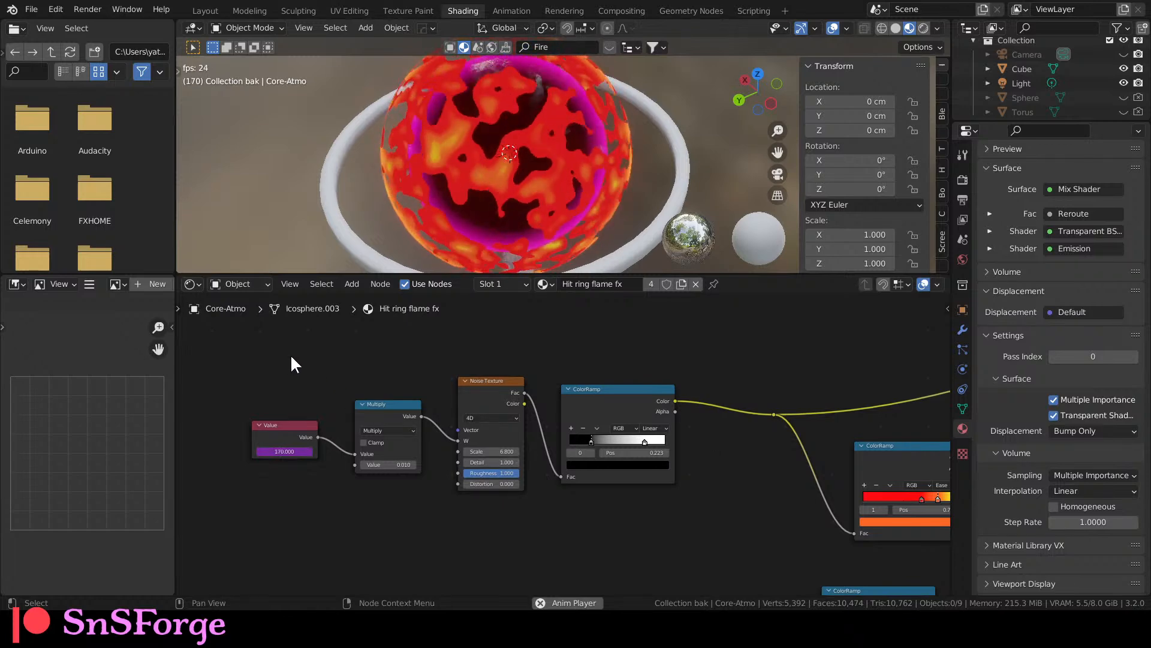
middle_drag(494, 352, 390, 368)
drag(381, 362, 552, 473)
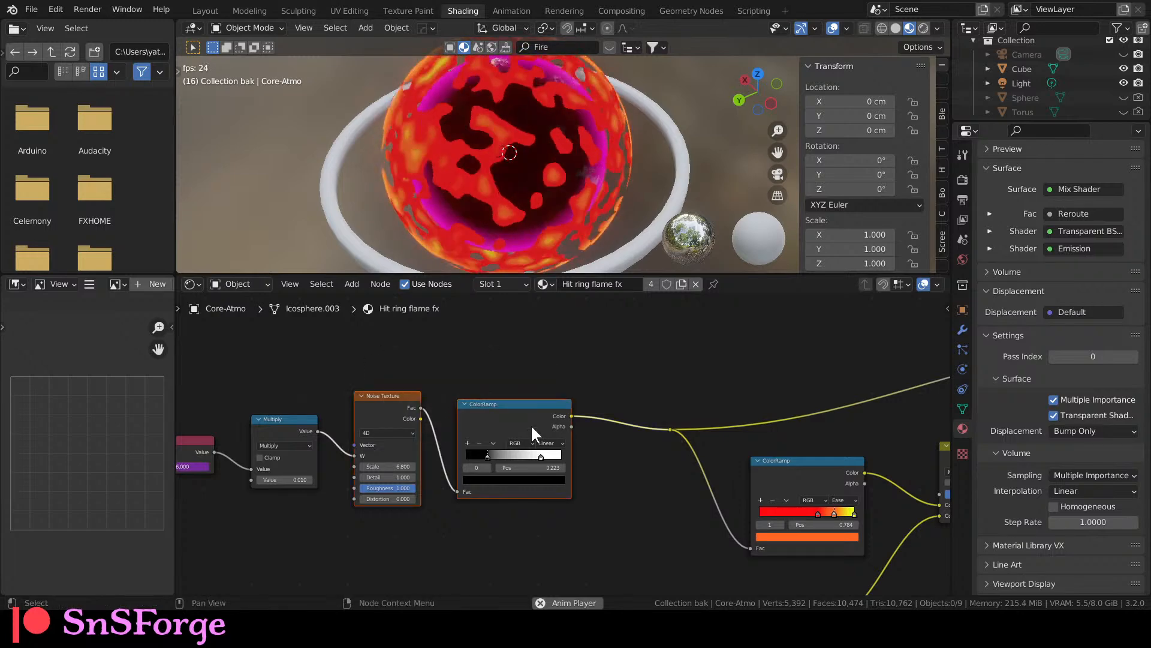
middle_drag(749, 449, 566, 439)
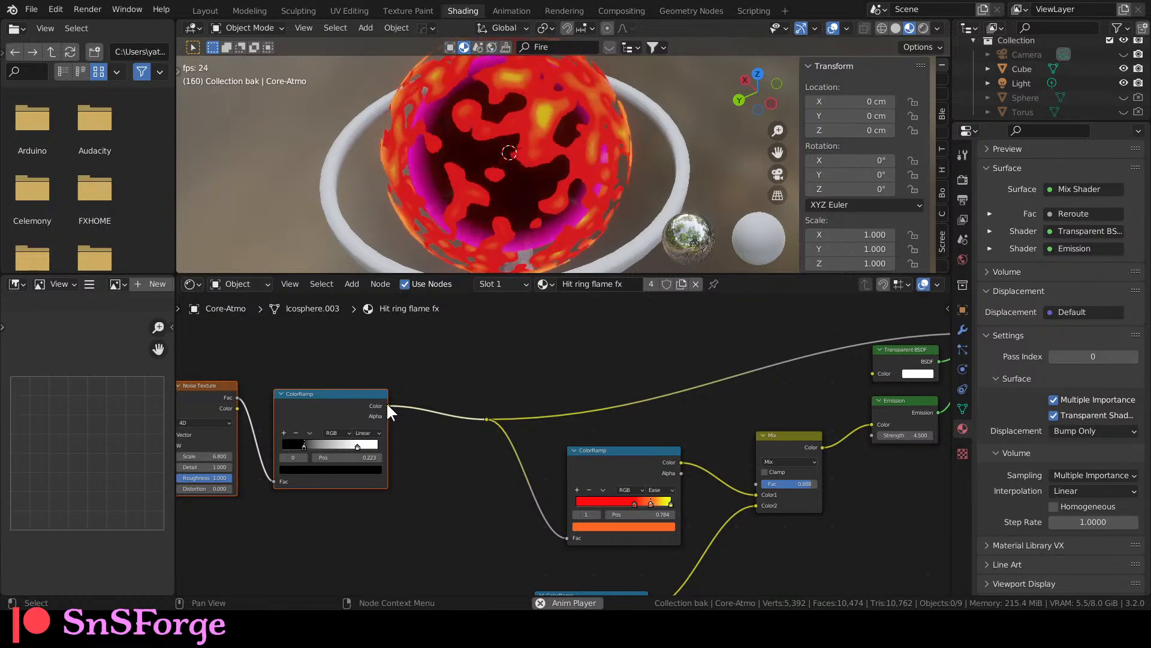
middle_drag(463, 454, 478, 460)
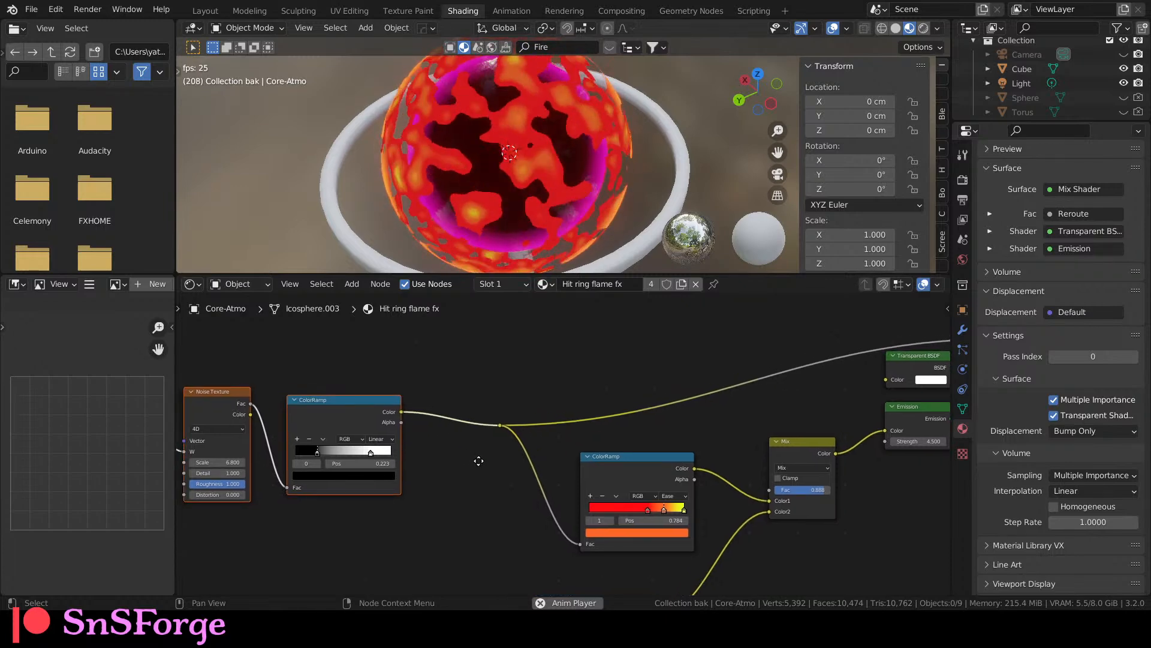
drag(627, 467, 629, 443)
Duplicate the 4D Noise Texture together with its black-and-white ColorRamp and place the copies above the originals.
middle_drag(506, 483, 647, 494)
middle_drag(474, 437, 538, 476)
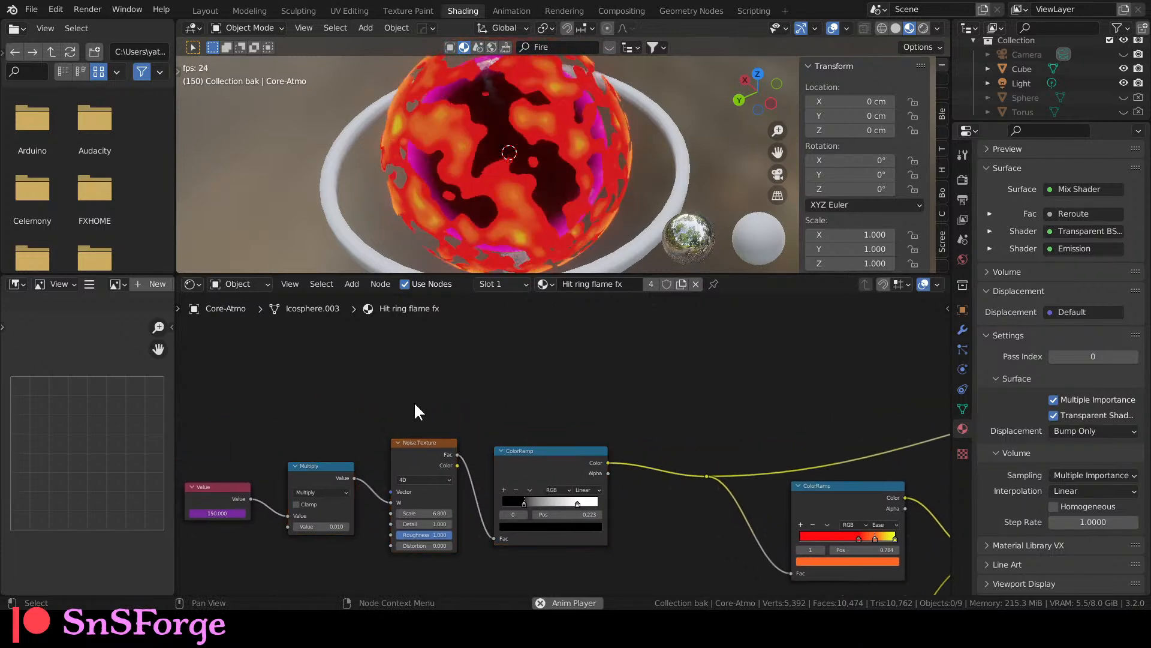
key(shift+d)
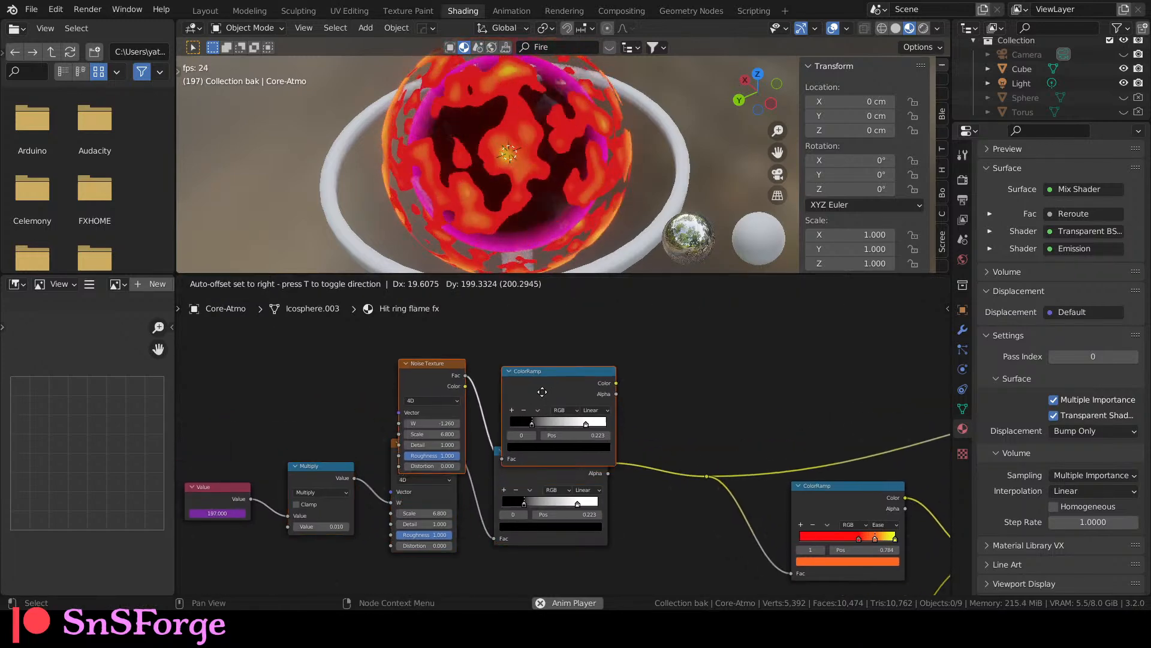
Place the duplicated Noise Texture and ColorRamp above the originals and link the Multiply value to the duplicate noise's W input.
click(537, 354)
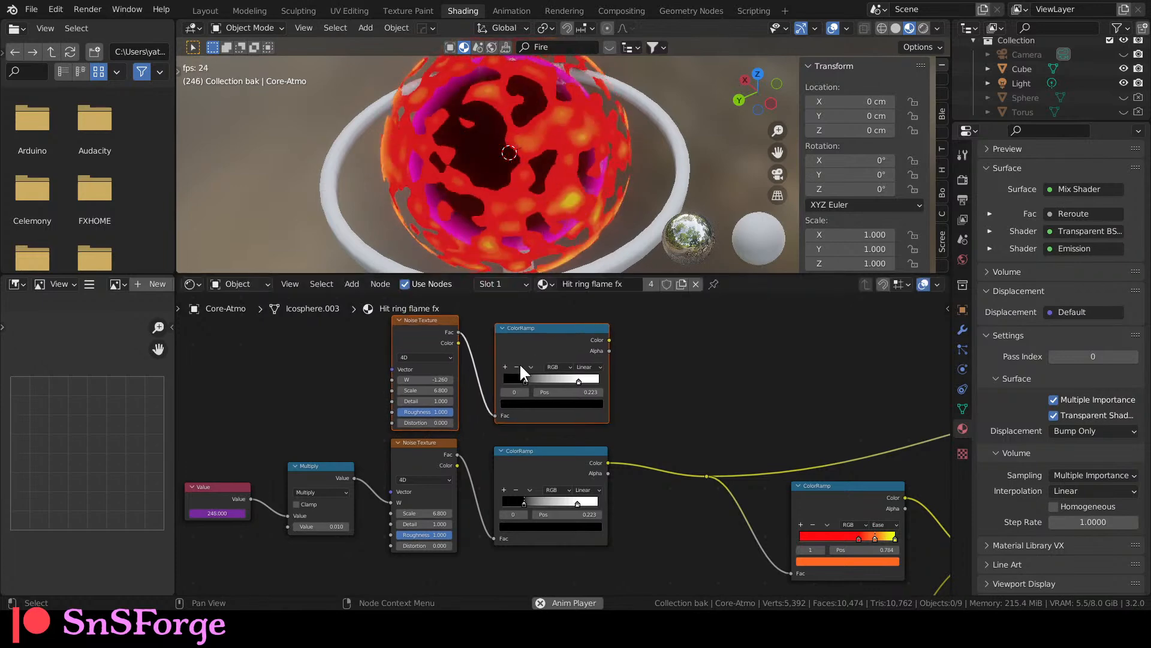
drag(354, 478, 392, 379)
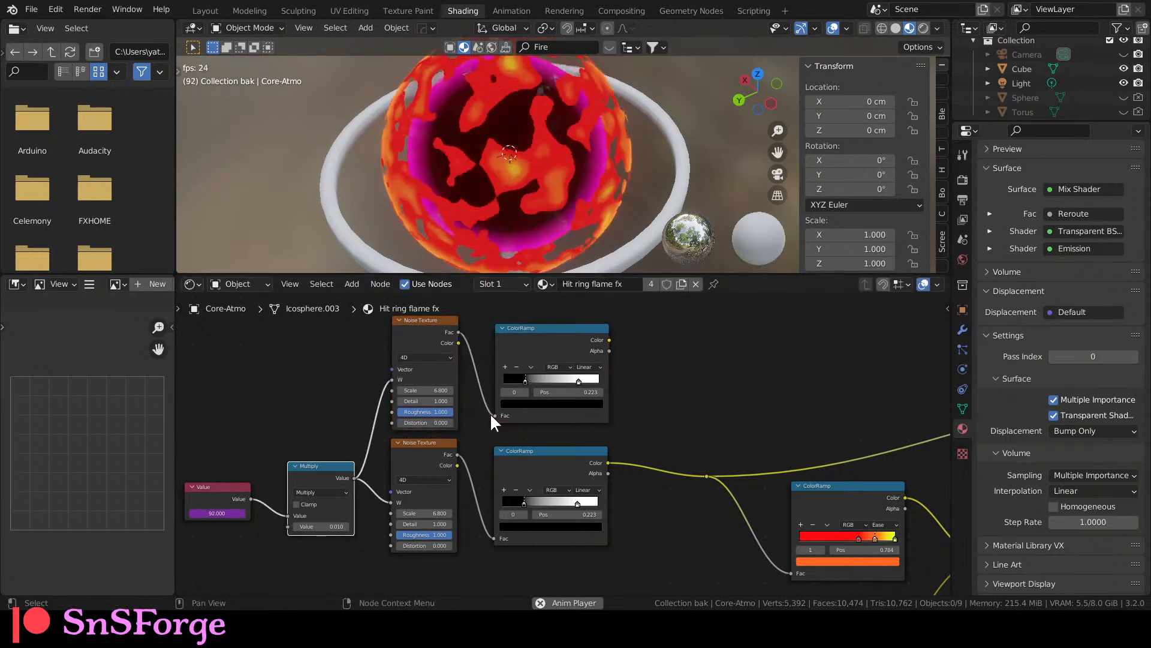
Preview the duplicated ColorRamp's output directly on the sphere and stop the animation playback.
scroll(498, 418, up, 3)
middle_drag(737, 421, 372, 415)
scroll(566, 442, down, 5)
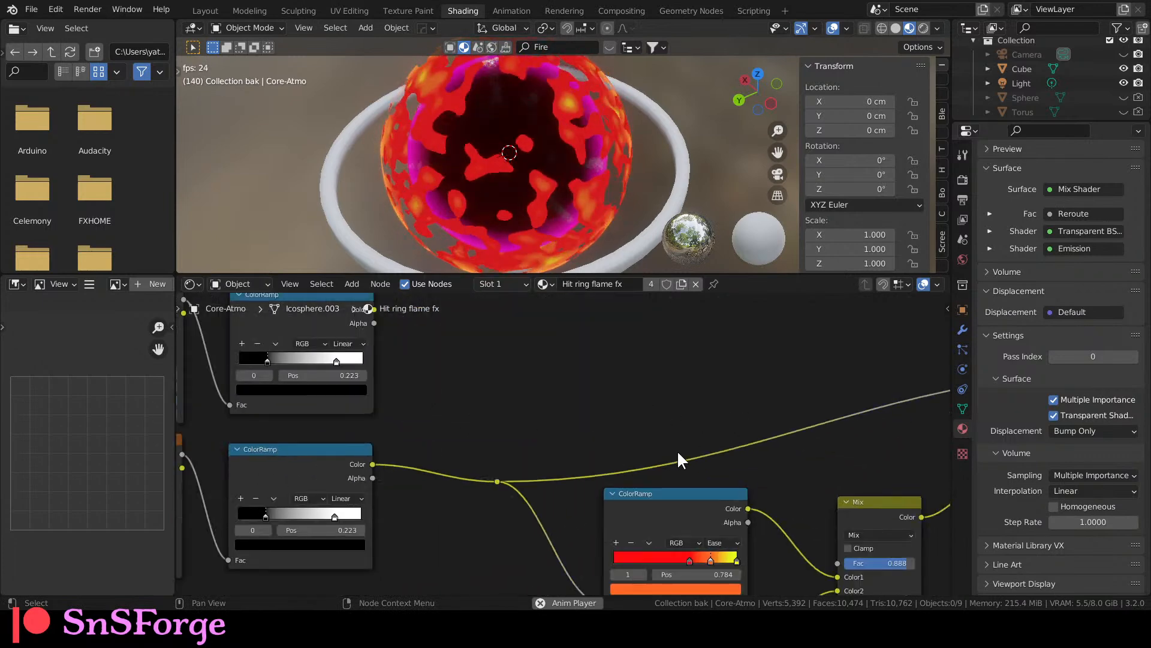
middle_drag(663, 449, 436, 440)
middle_drag(381, 404, 695, 434)
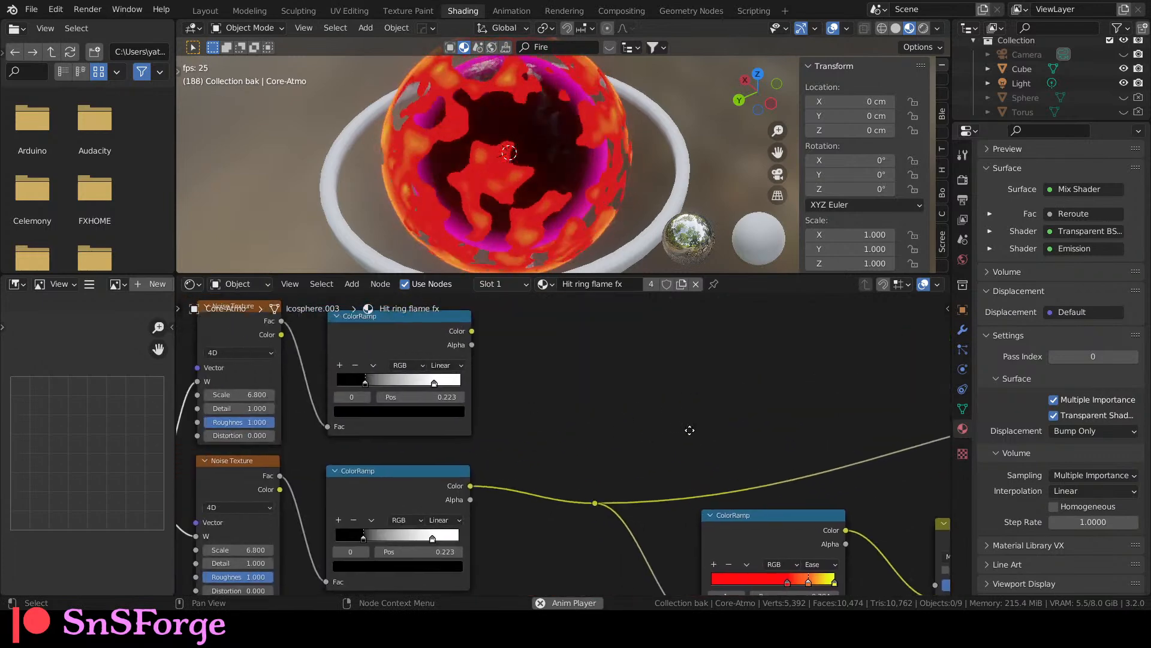
ctrl+shift+click(375, 345)
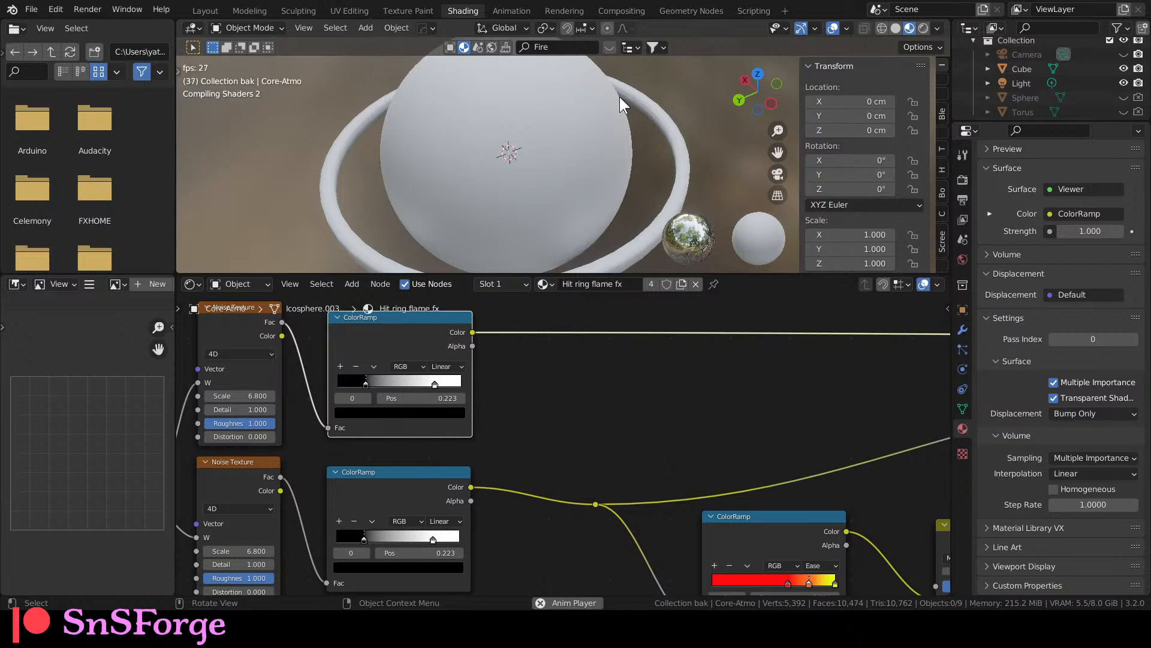
key(space)
Hide Collection bak in the viewport.
scroll(581, 401, down, 2)
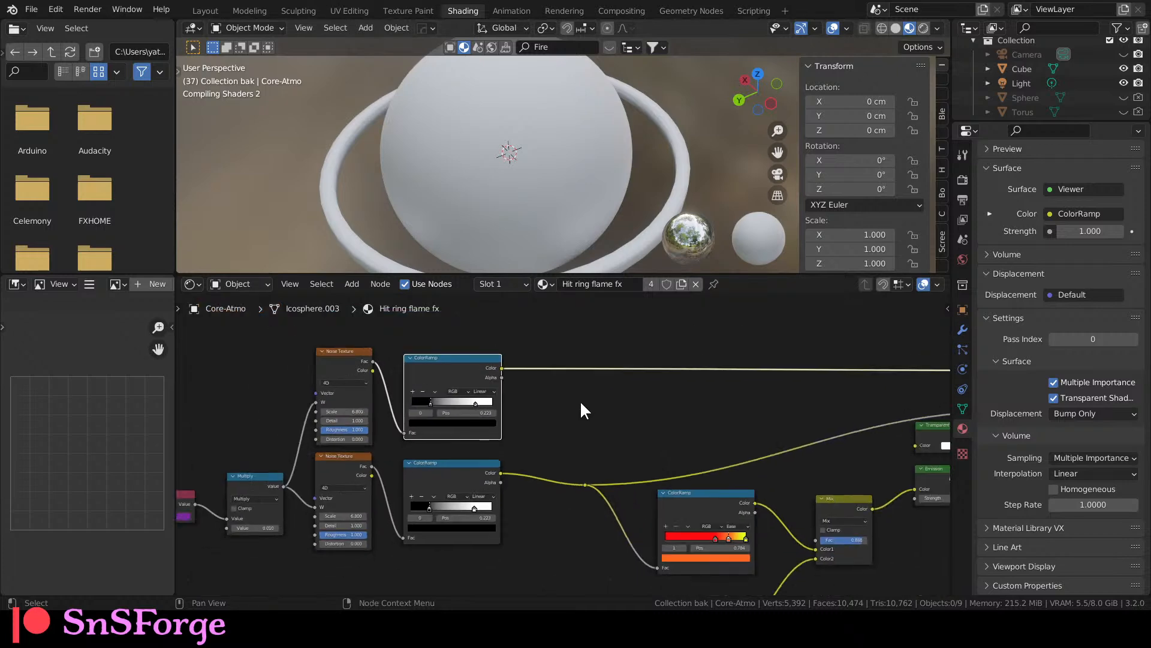
scroll(1099, 100, down, 3)
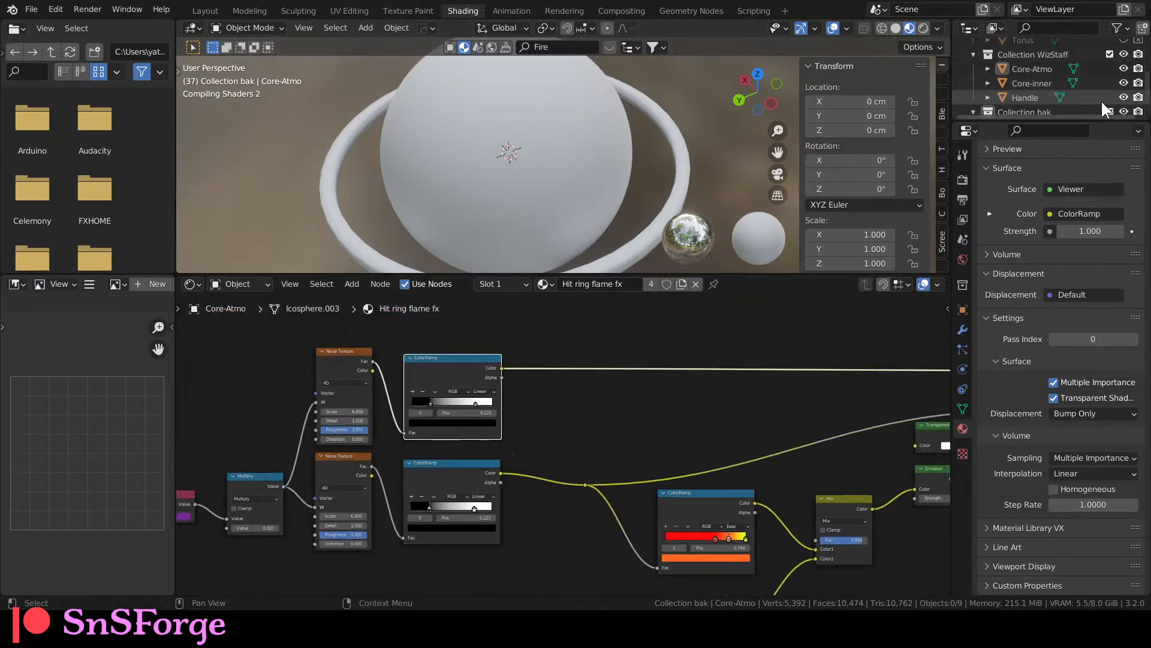
scroll(1100, 99, down, 2)
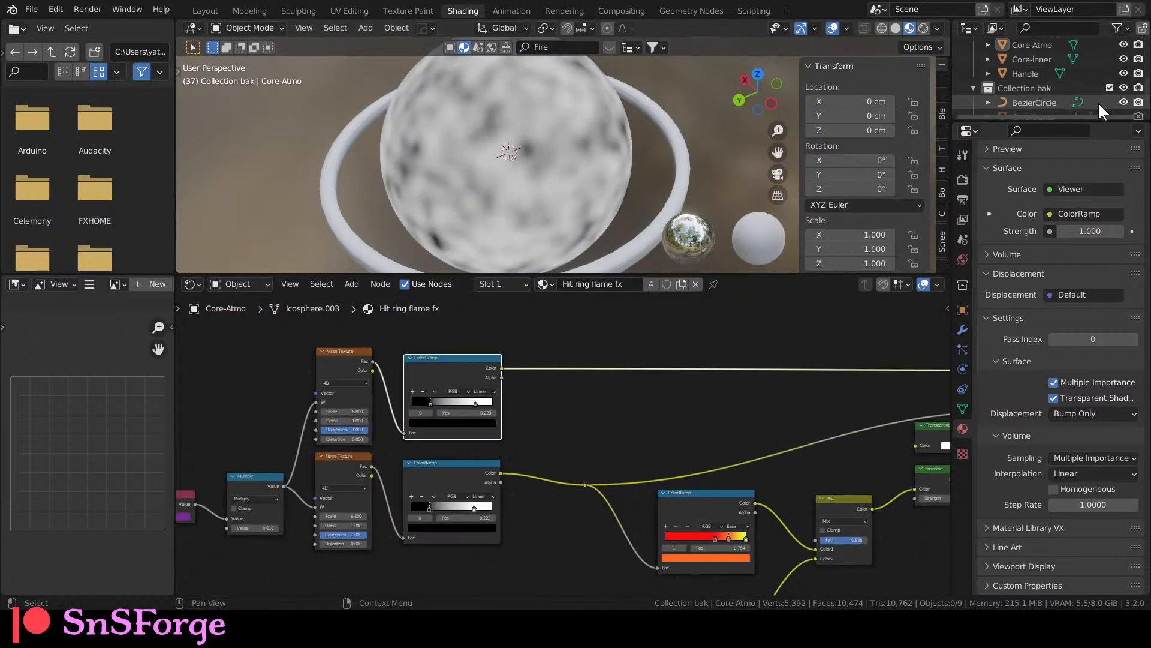
click(1123, 88)
scroll(1110, 86, up, 2)
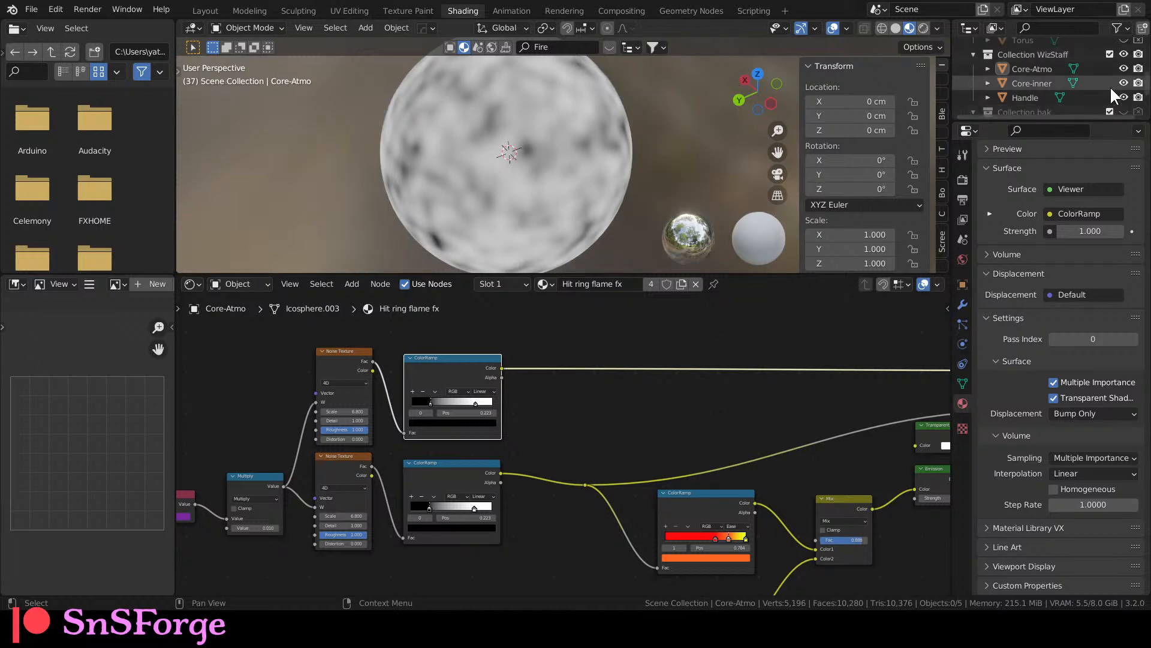
Set the duplicated Noise Texture's Roughness to 0, Scale to 3.600 and Detail to 1.000.
scroll(519, 172, up, 2)
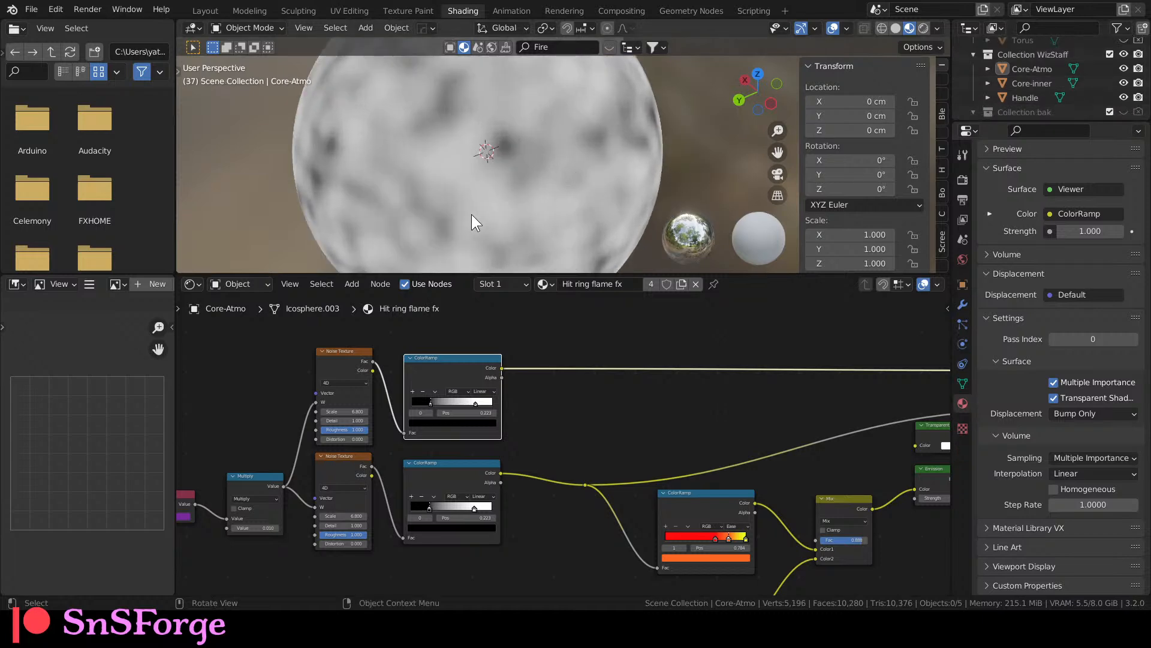
scroll(471, 215, up, 2)
scroll(462, 243, down, 3)
scroll(294, 460, up, 5)
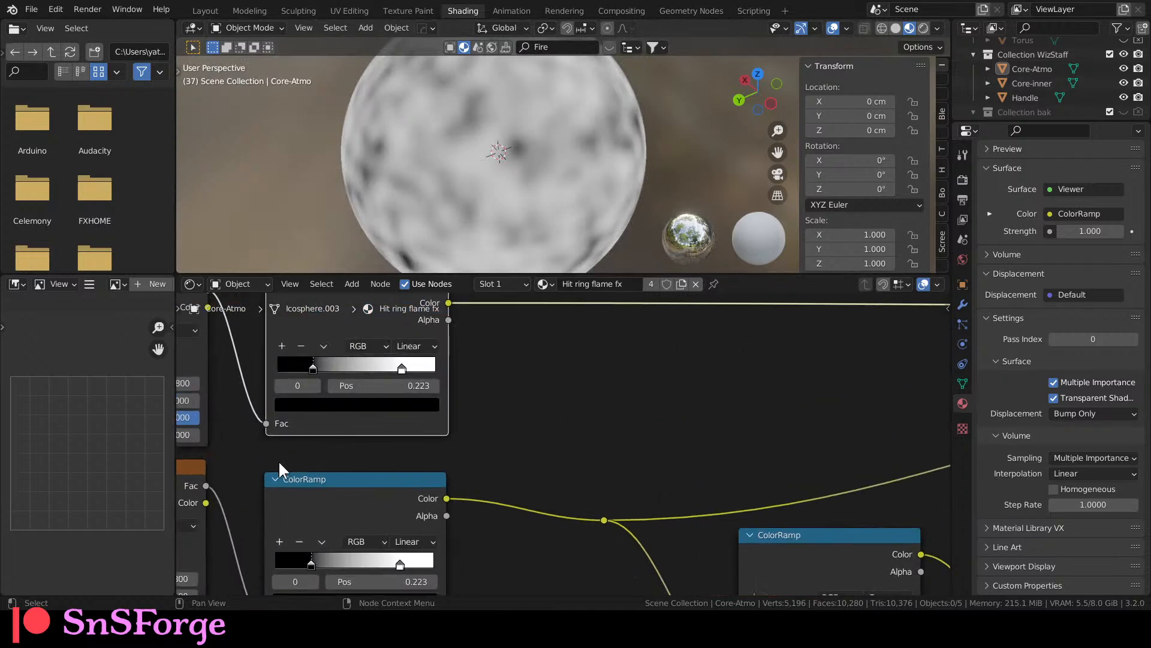
middle_drag(292, 453, 561, 454)
scroll(548, 443, up, 1)
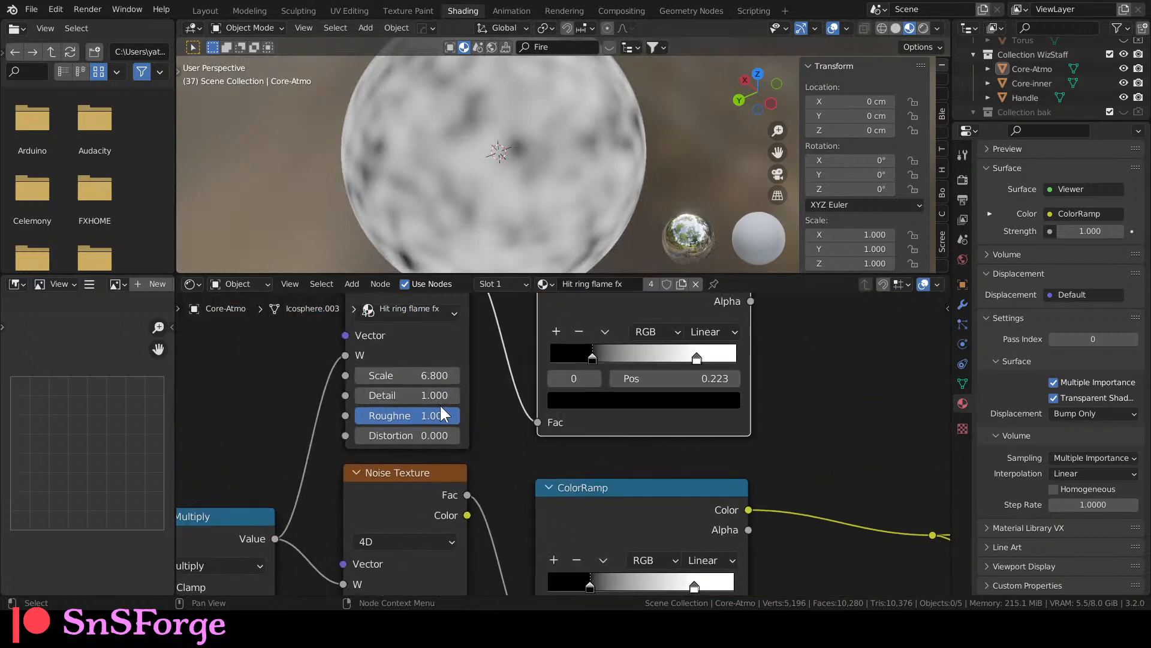
drag(433, 413, 327, 414)
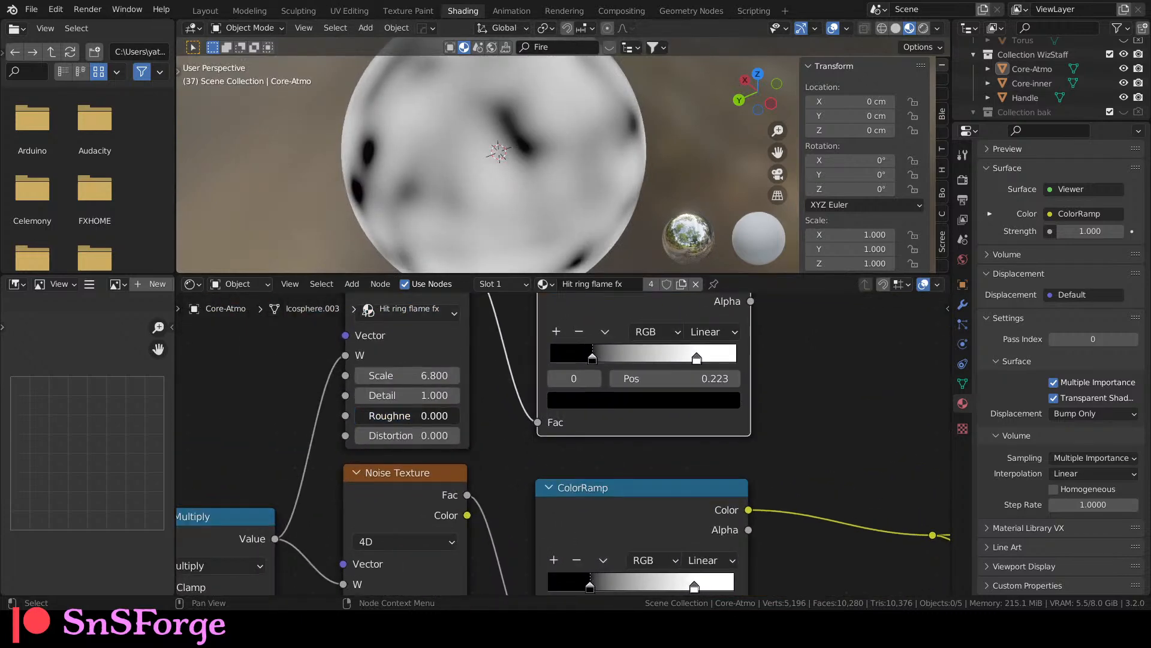
drag(407, 376, 370, 375)
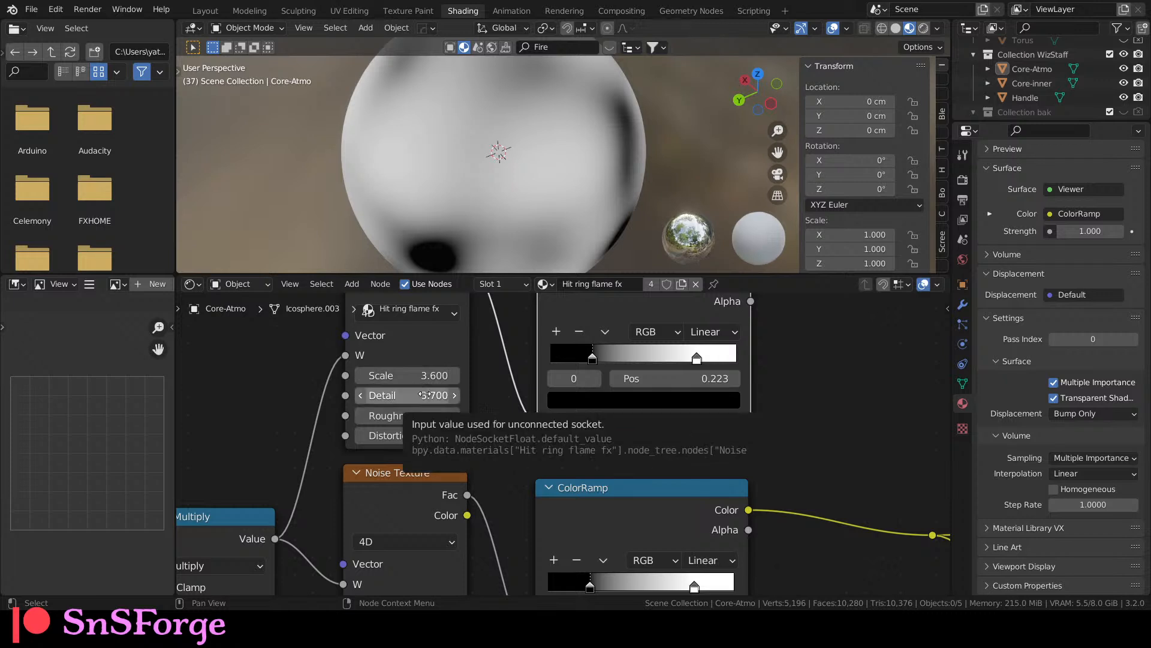
drag(425, 394, 414, 395)
text(0)
key(Return)
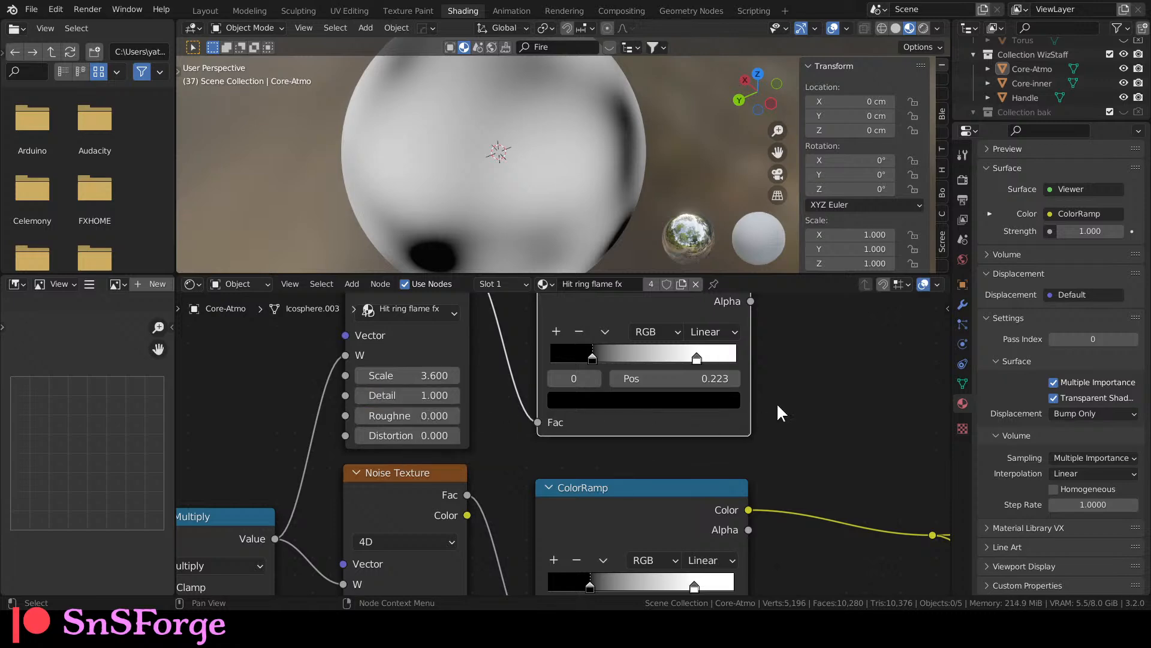
Link the upper ColorRamp's color to the Mix Shader's Fac and reconnect the Mix Shader to the Material Output's Surface.
middle_drag(761, 409, 533, 454)
scroll(586, 425, down, 3)
middle_drag(585, 420, 398, 398)
mouse_move(559, 416)
middle_down()
mouse_move(350, 417)
mouse_move(660, 380)
mouse_move(637, 403)
mouse_move(532, 394)
mouse_move(662, 392)
mouse_move(484, 395)
middle_up()
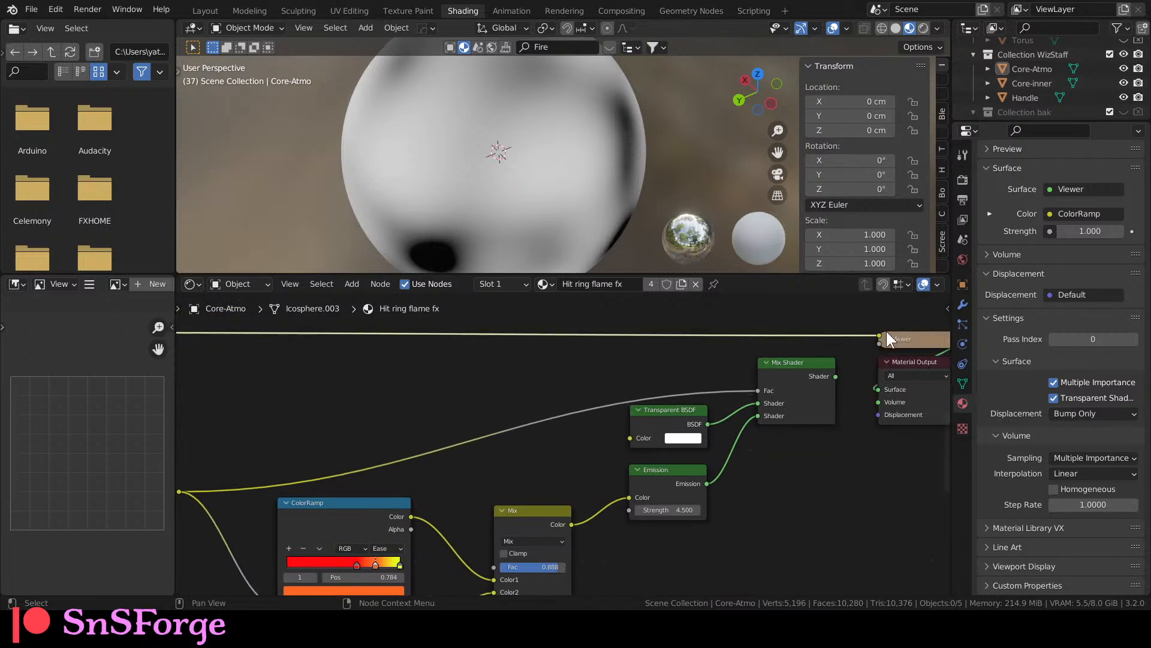
drag(879, 334, 835, 376)
Link the lower ColorRamp's color directly to the Fac of the red-to-yellow ColorRamp, bypassing the reroute.
middle_drag(410, 449, 519, 419)
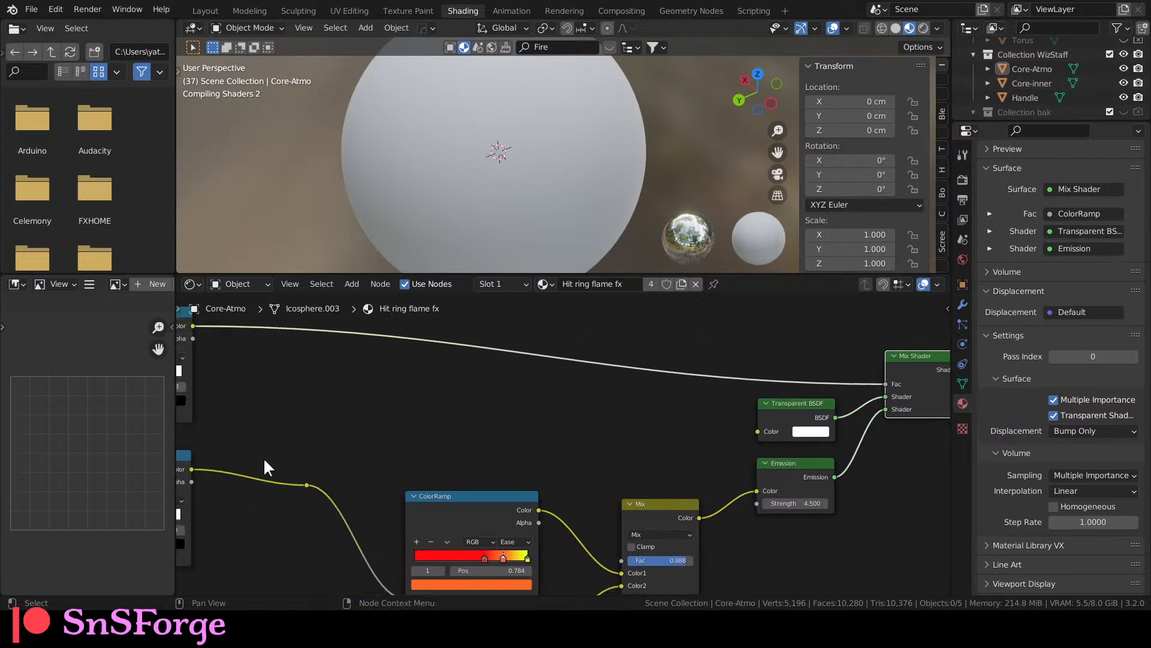
drag(192, 470, 359, 367)
drag(400, 480, 400, 480)
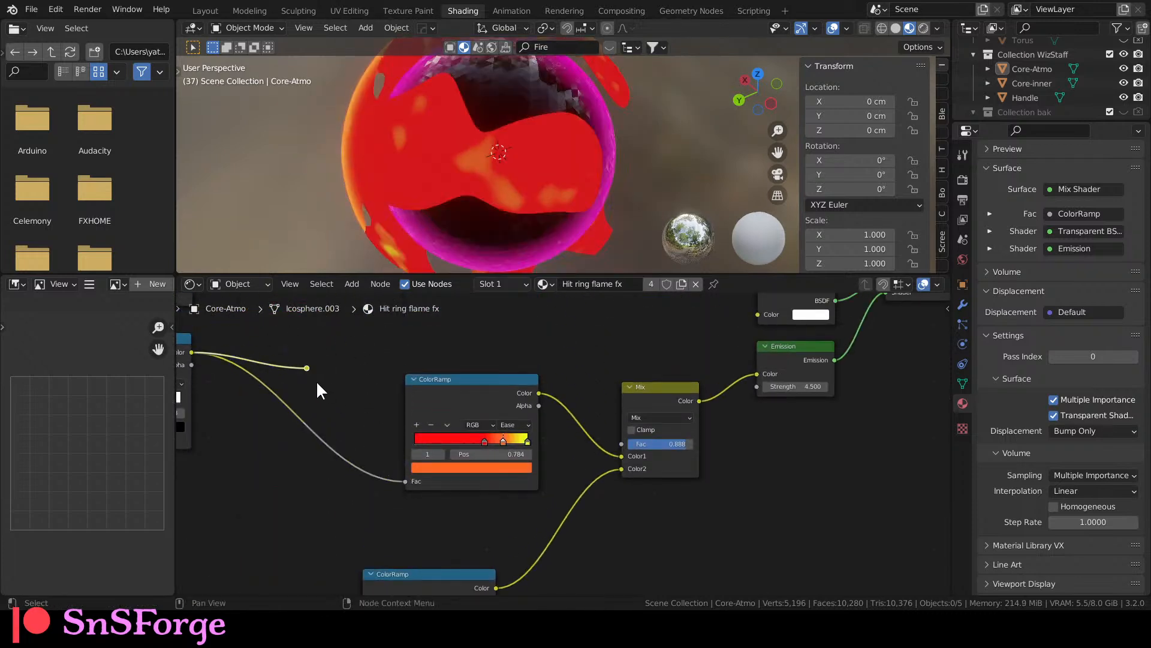
Move the upper ColorRamp's black stop to position 0.206 and its white stop to 0.615.
middle_drag(607, 354, 363, 462)
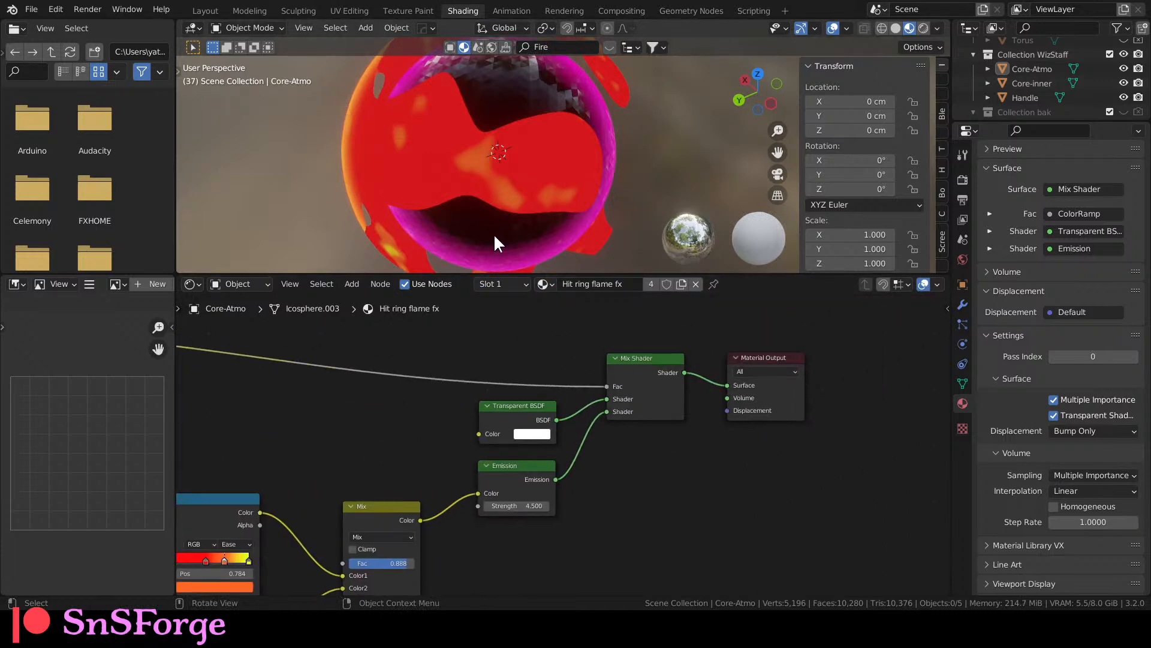
middle_drag(379, 412, 538, 472)
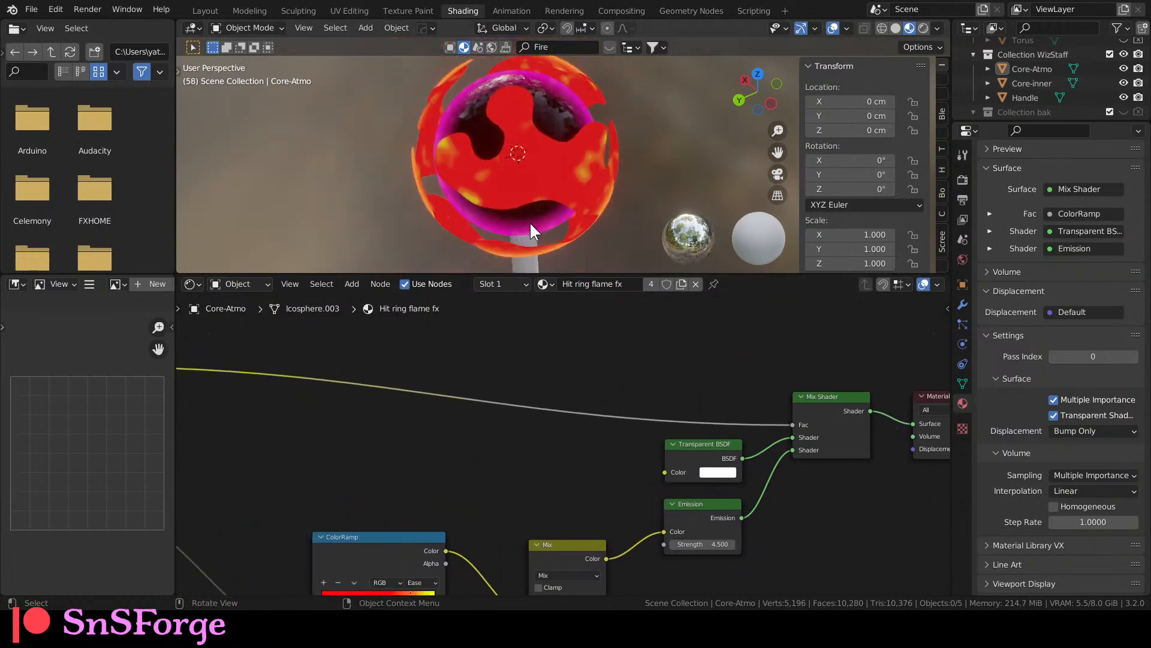
middle_drag(337, 444, 587, 473)
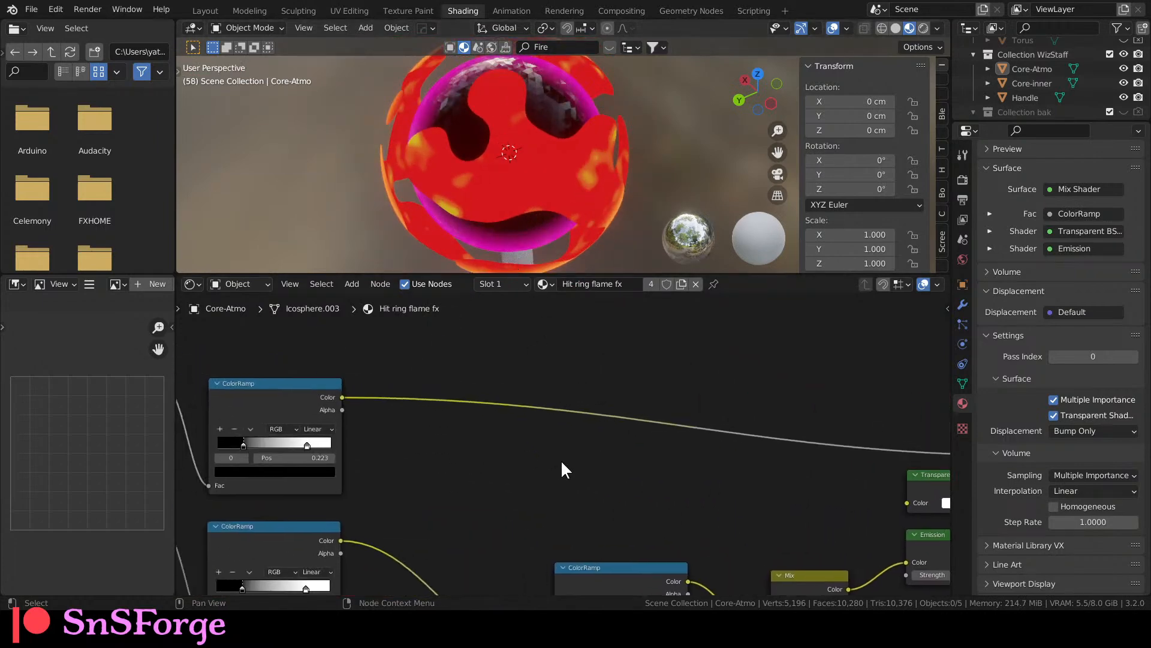
middle_drag(415, 448, 440, 403)
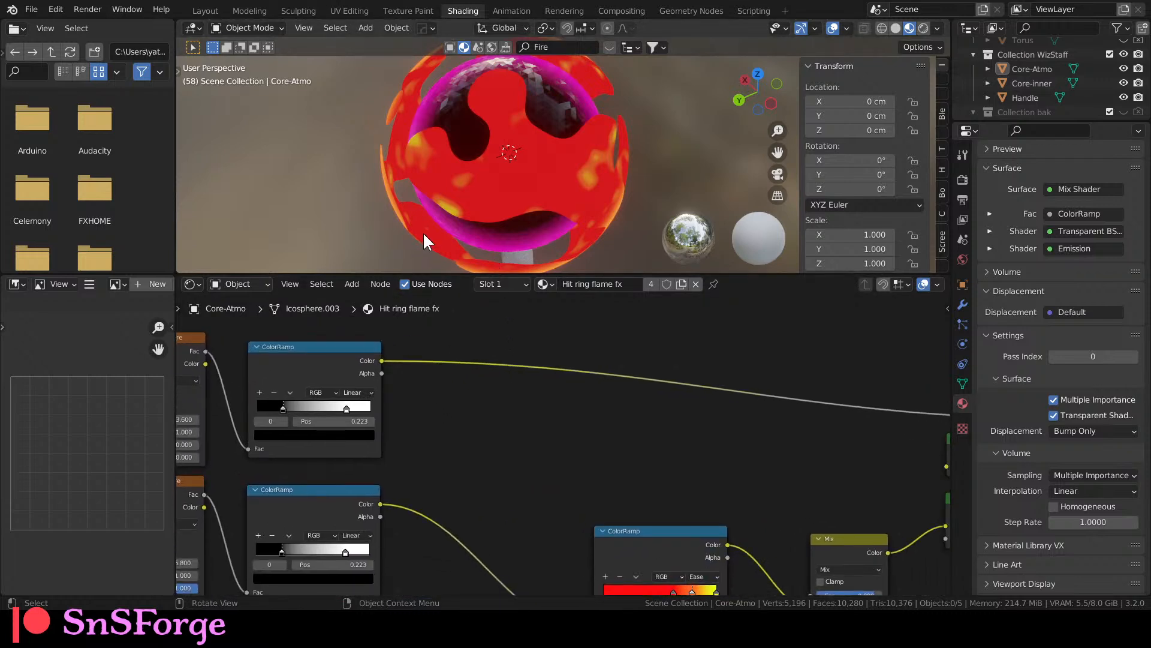
middle_drag(359, 420, 427, 425)
drag(407, 413, 340, 416)
middle_drag(578, 426, 462, 438)
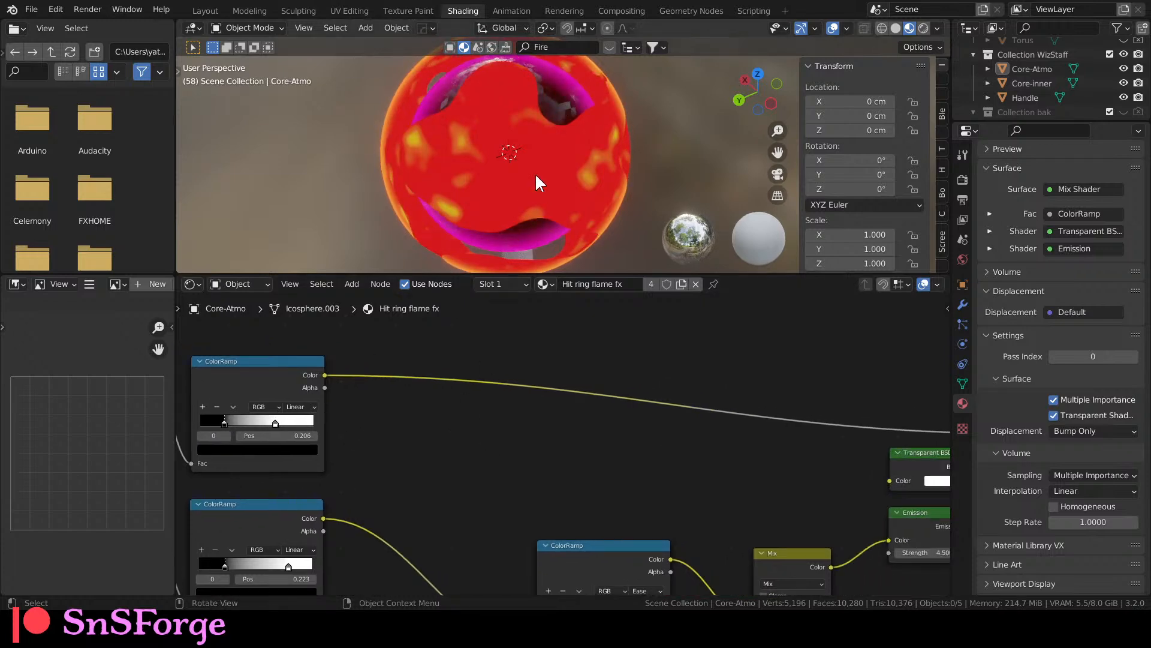
scroll(535, 174, down, 2)
middle_drag(660, 384, 742, 392)
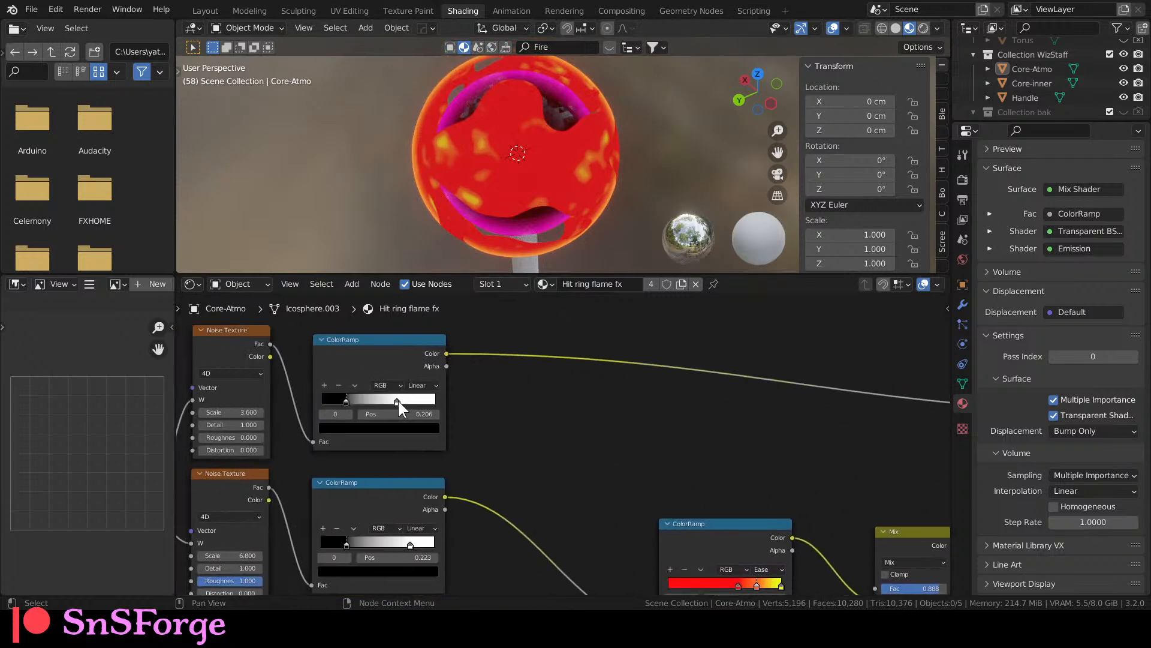
mouse_move(397, 399)
mouse_down()
mouse_move(462, 403)
mouse_move(404, 406)
mouse_move(418, 406)
mouse_up()
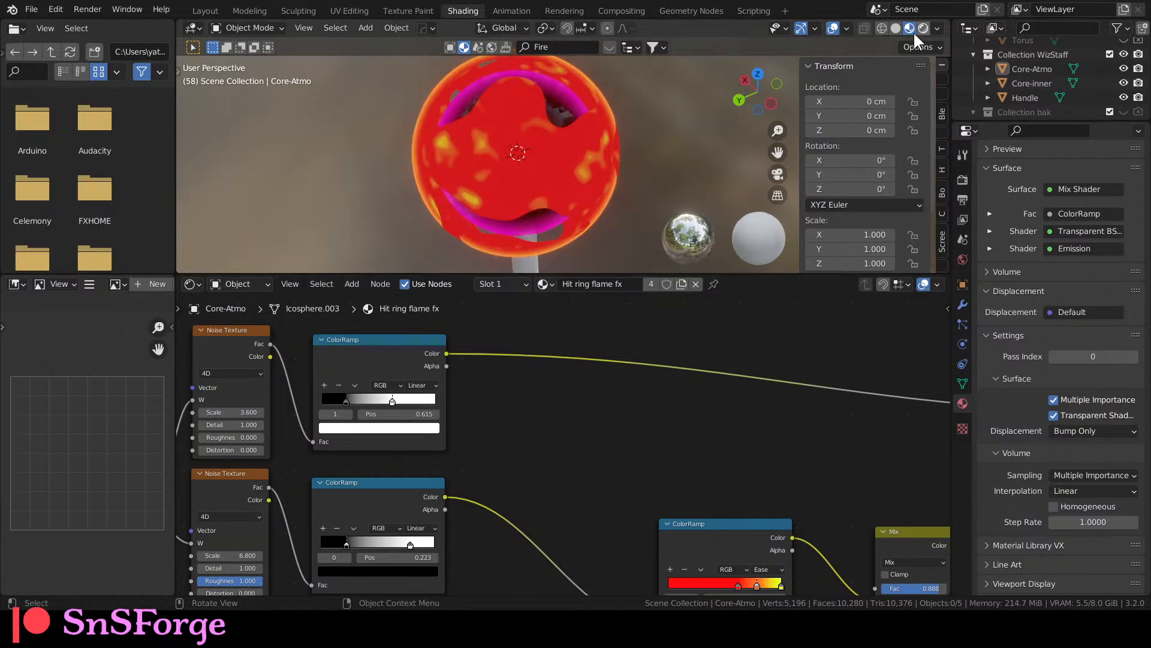
In rendered viewport shading, set the upper ColorRamp's white stop to position 1.000 and its black stop to 0.294.
scroll(538, 200, up, 2)
drag(395, 406, 445, 410)
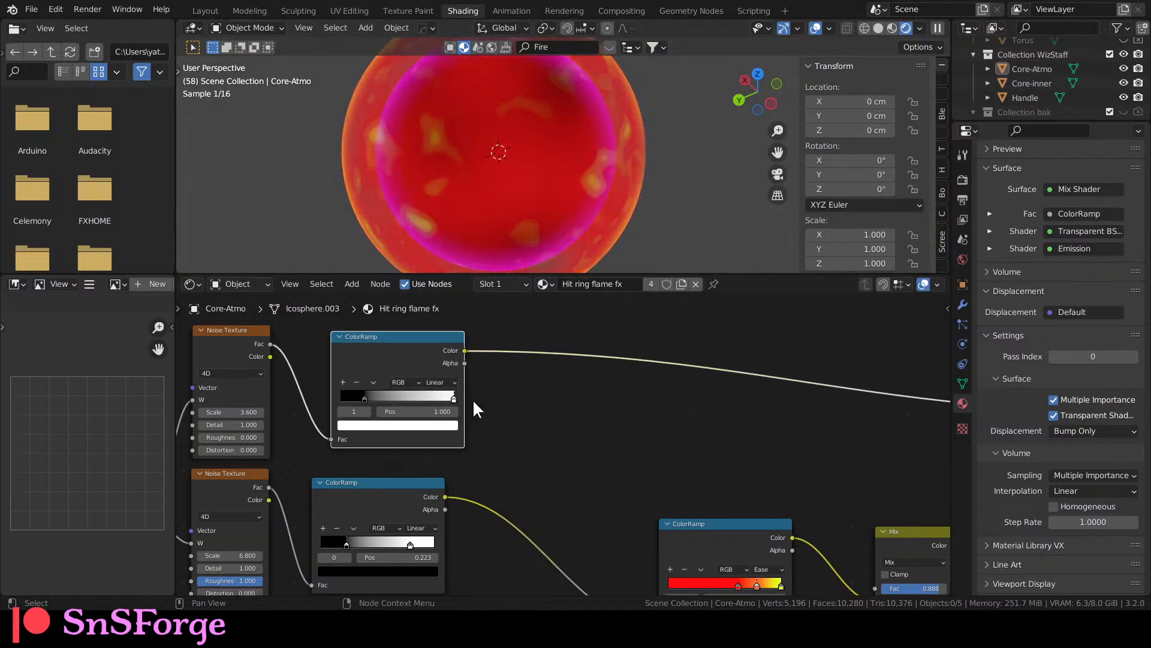
mouse_move(366, 398)
mouse_down()
mouse_move(343, 398)
mouse_move(375, 397)
mouse_up()
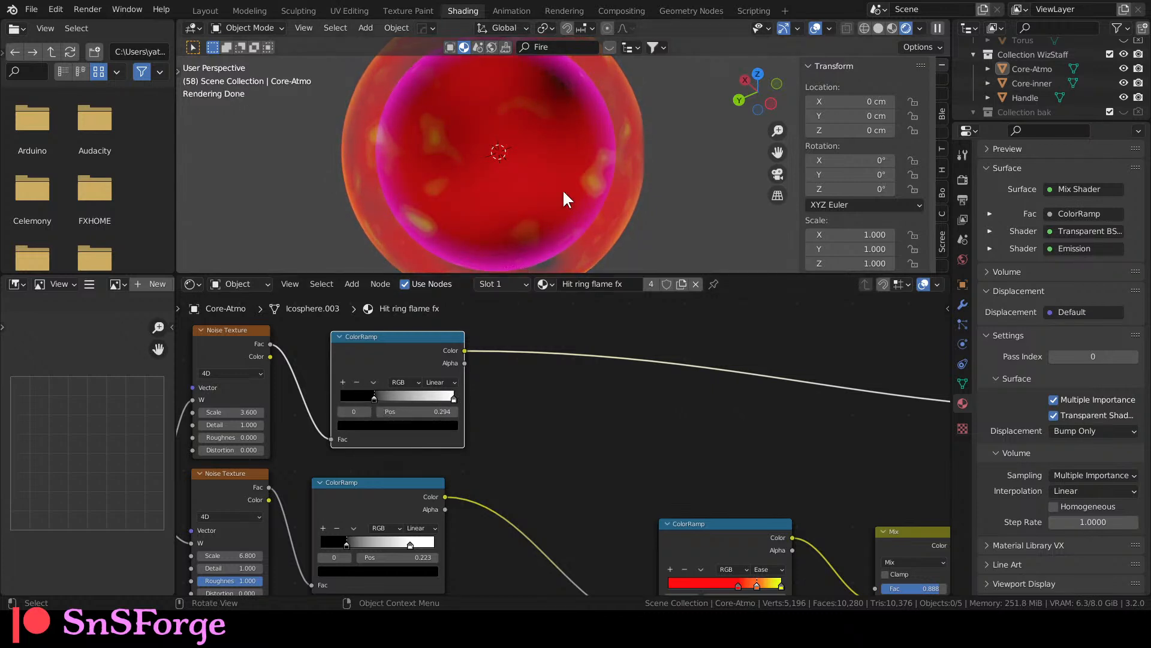
Tune the upper ColorRamp's black stop to position 0.141 while the animation plays, and stop playback.
key(space)
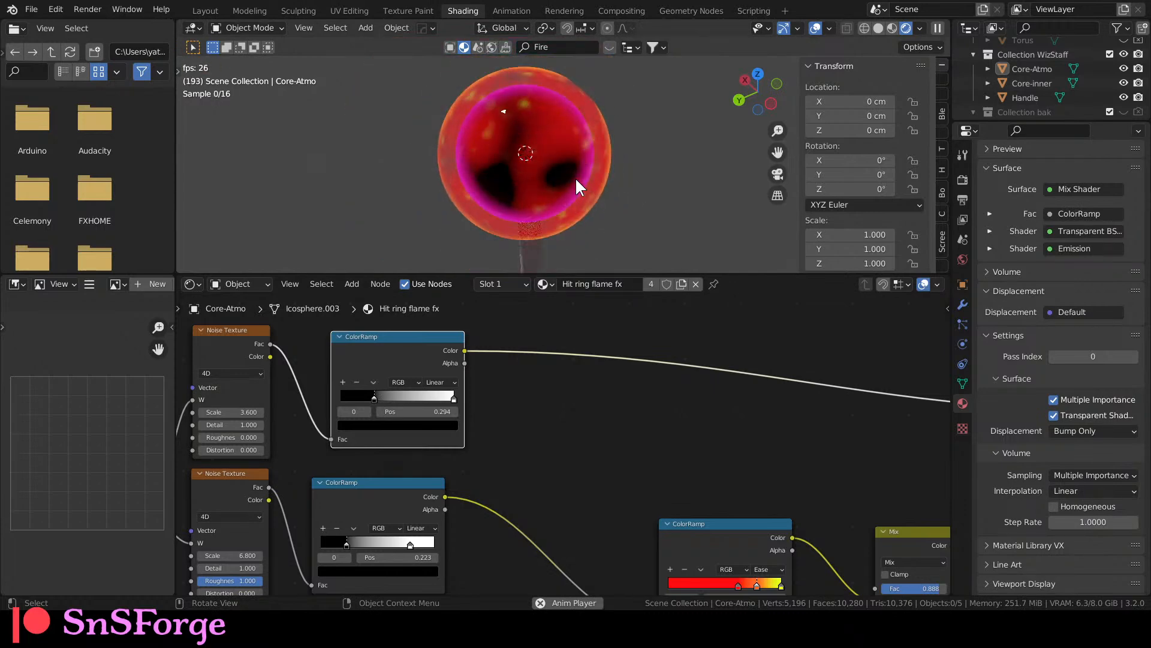
scroll(574, 177, up, 2)
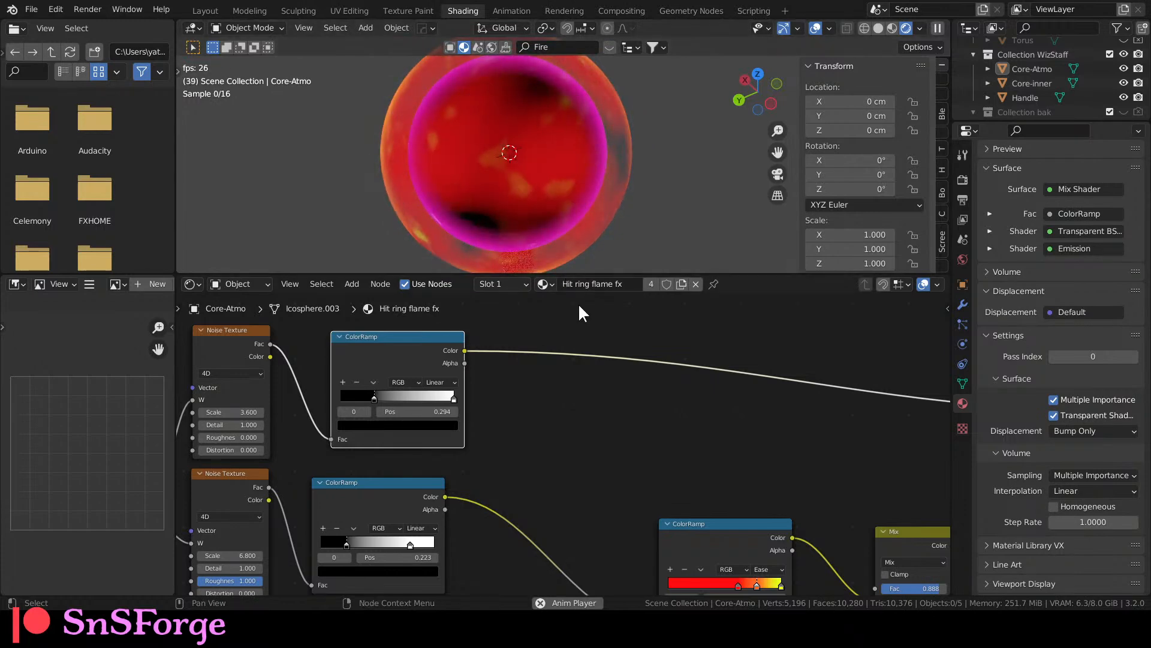
scroll(513, 198, down, 2)
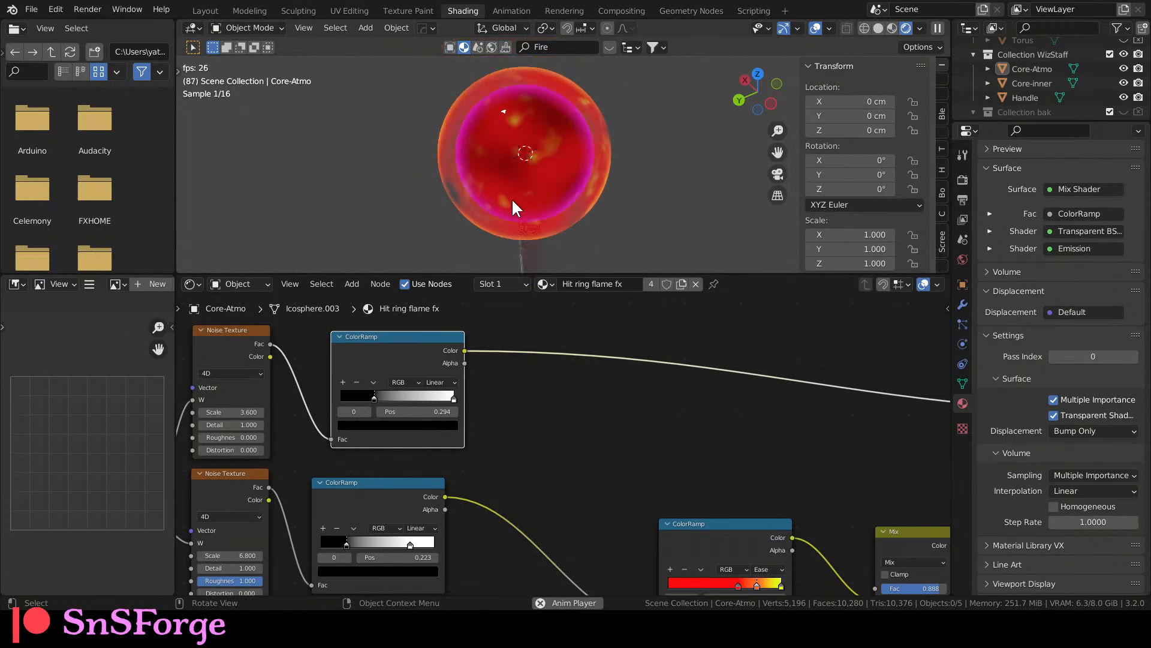
scroll(512, 196, up, 2)
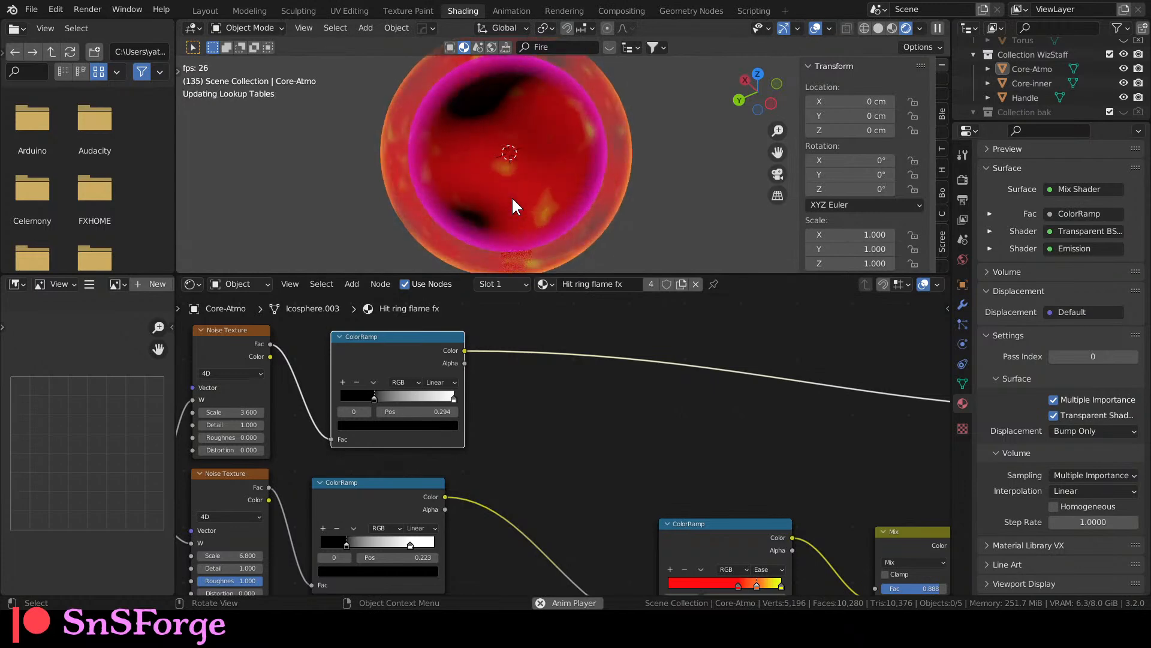
drag(372, 397, 354, 398)
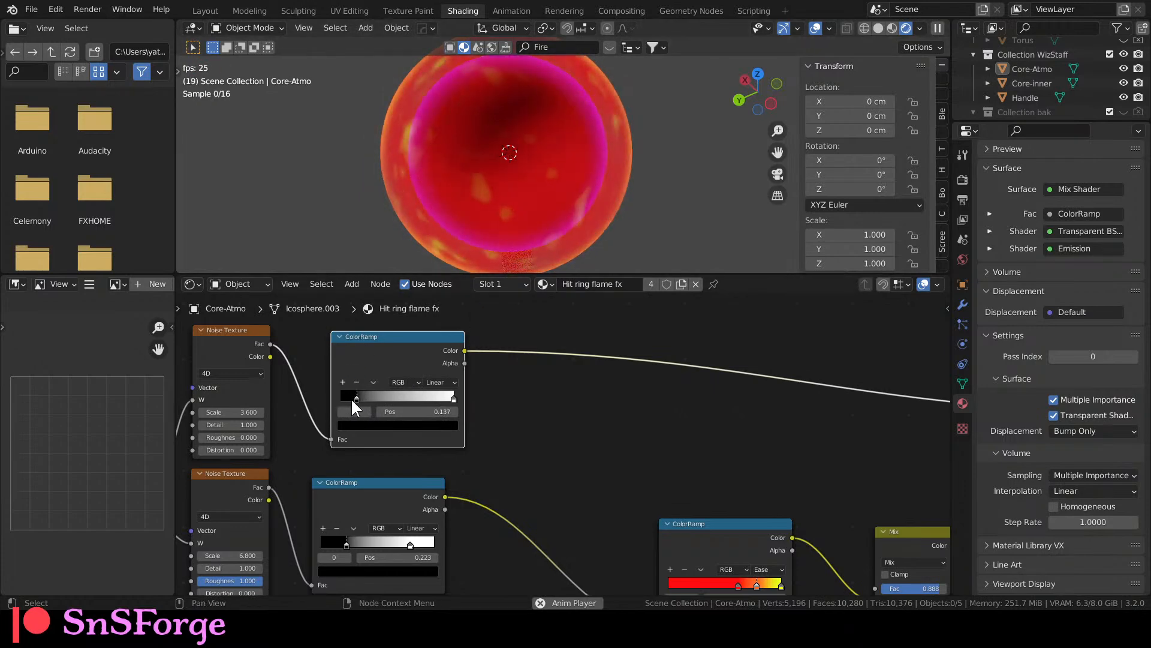
drag(354, 397, 337, 397)
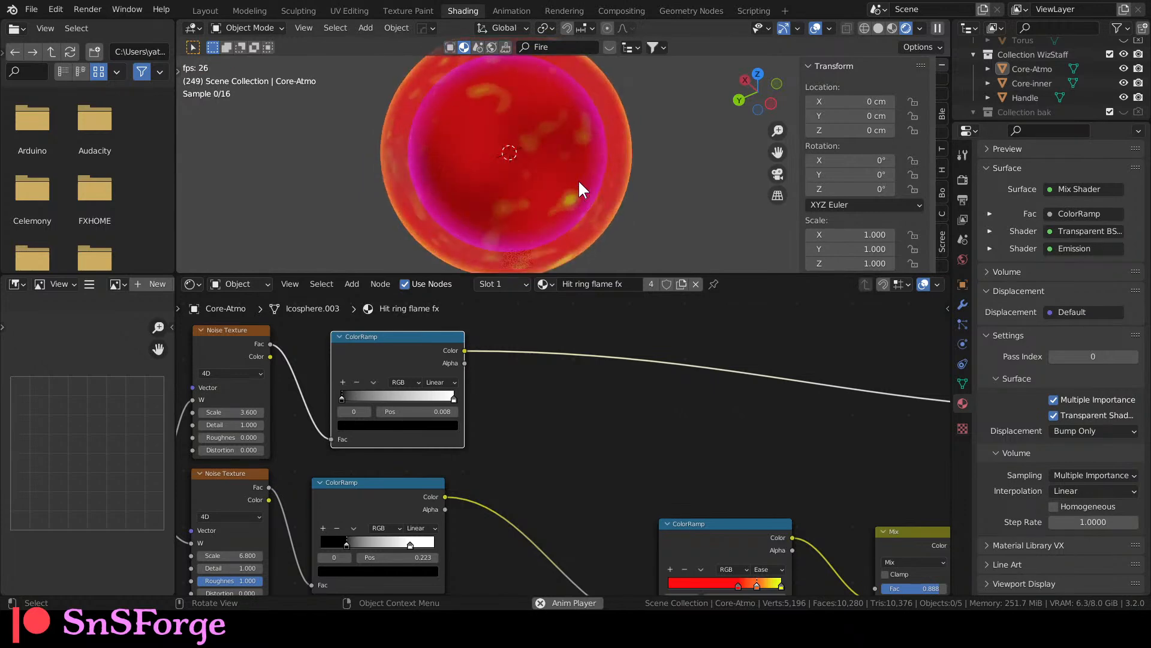
drag(341, 397, 357, 397)
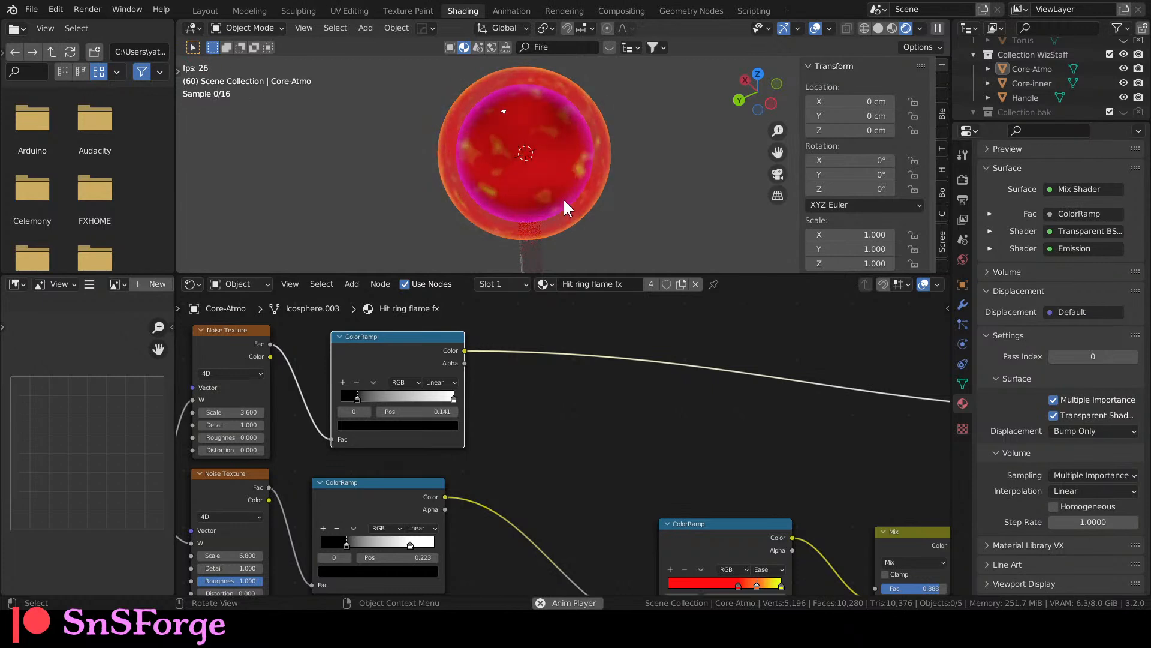
key(space)
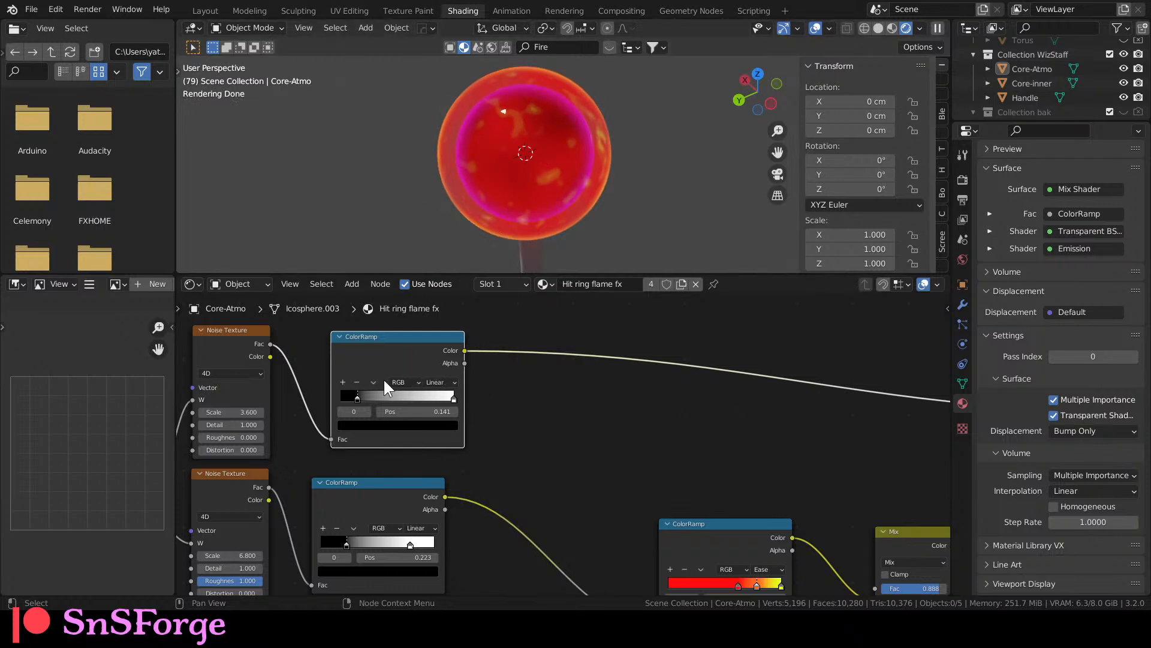
Examine the flame material's node chain through to the Material Output and preview the animated flame on the sphere.
scroll(386, 372, down, 3)
scroll(405, 365, up, 3)
scroll(533, 381, down, 1)
middle_drag(581, 387, 542, 344)
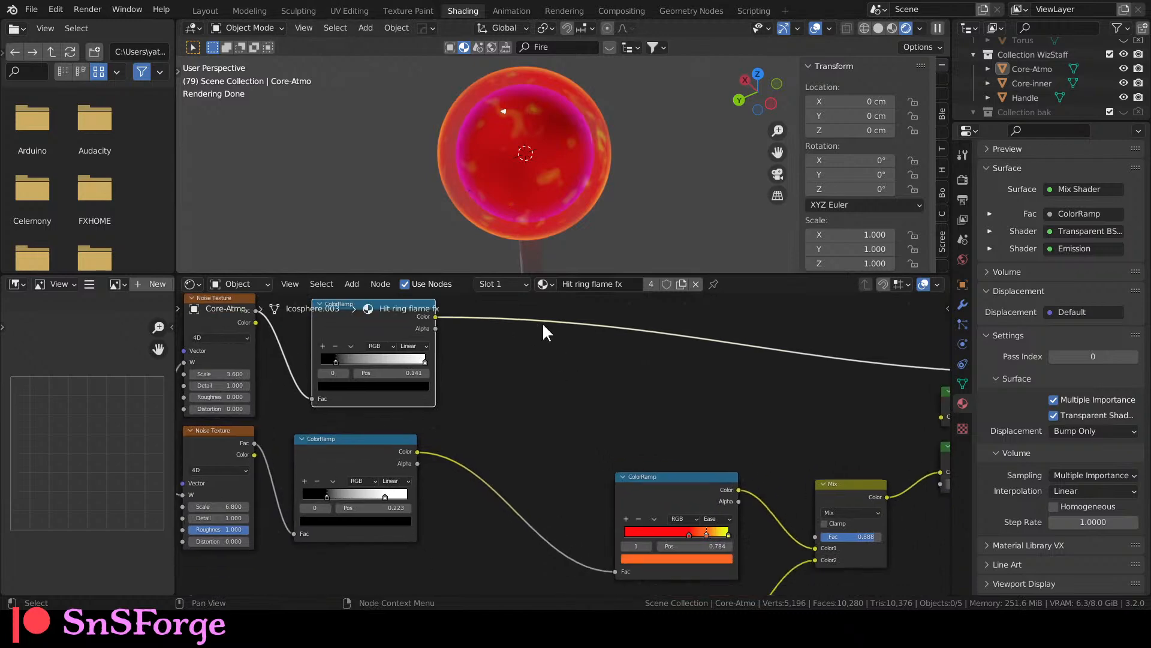
drag(547, 274, 547, 167)
middle_drag(855, 373, 461, 308)
scroll(420, 303, down, 1)
middle_drag(373, 303, 486, 333)
drag(531, 168, 531, 262)
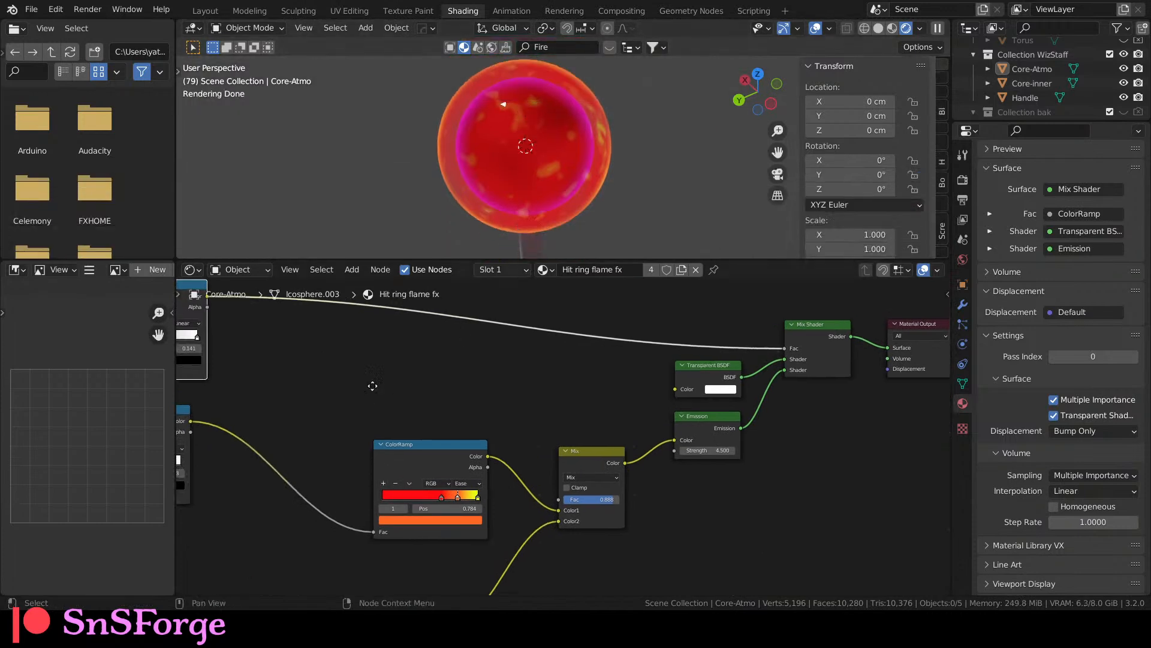
middle_drag(368, 390, 534, 362)
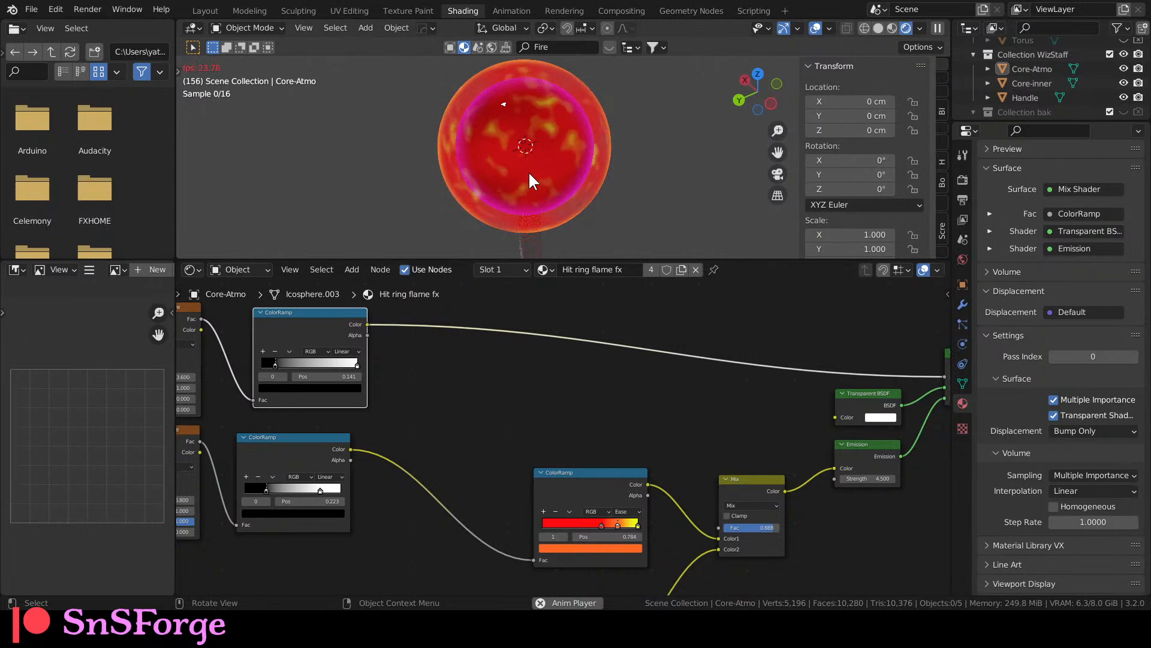
key(space)
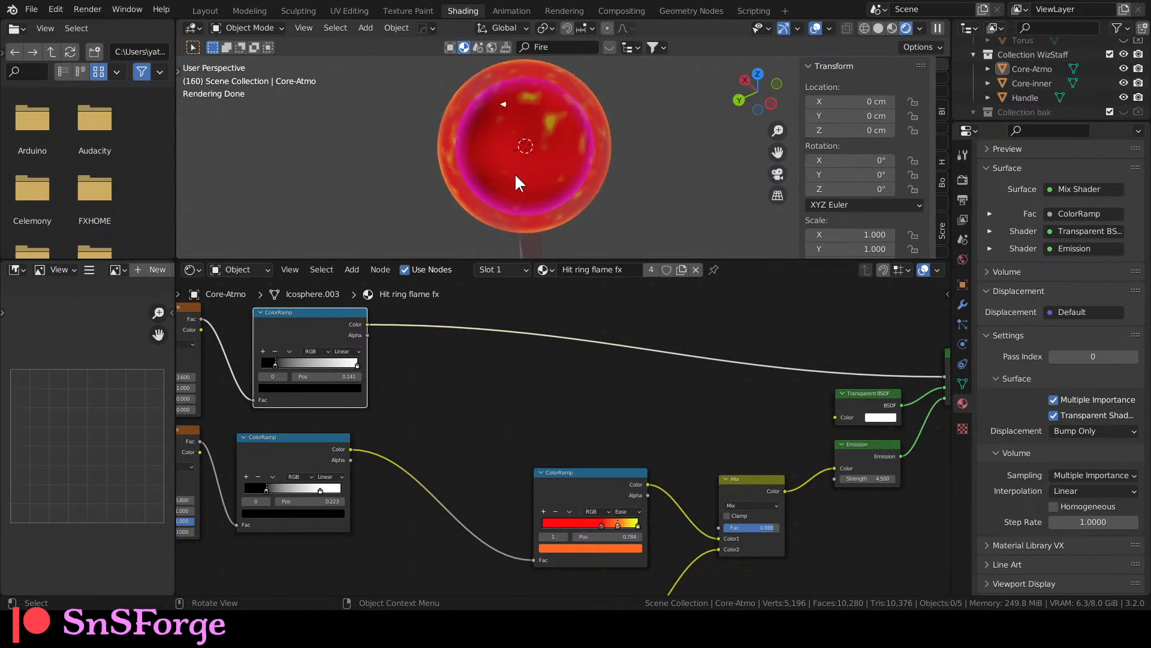
scroll(515, 175, up, 3)
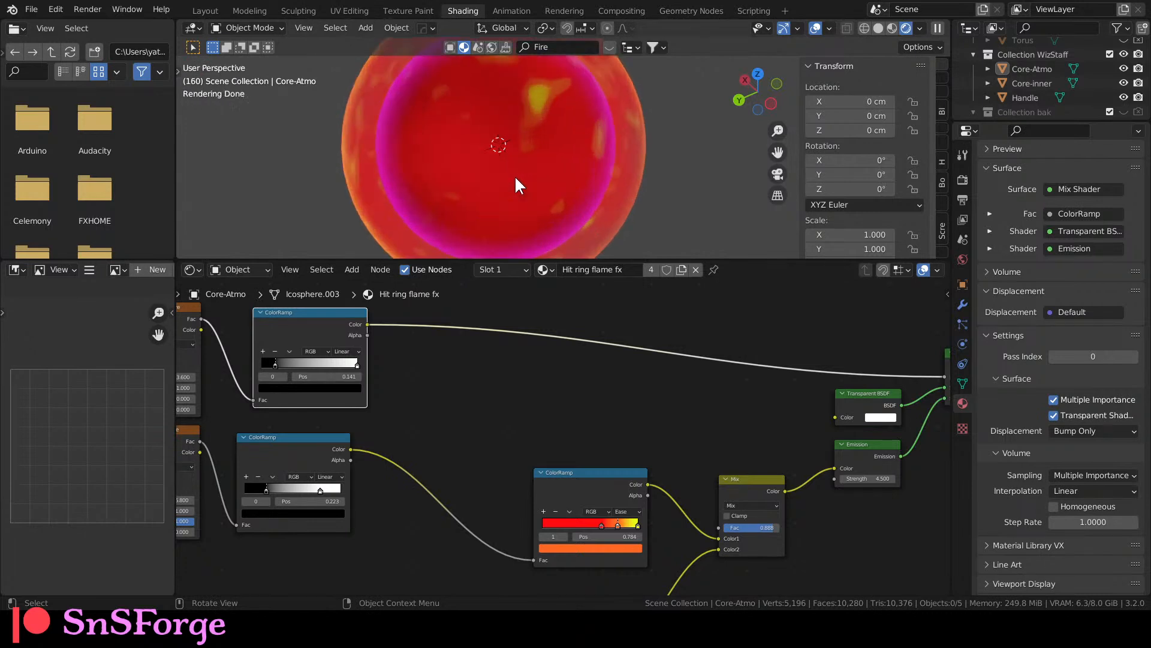
scroll(464, 165, down, 3)
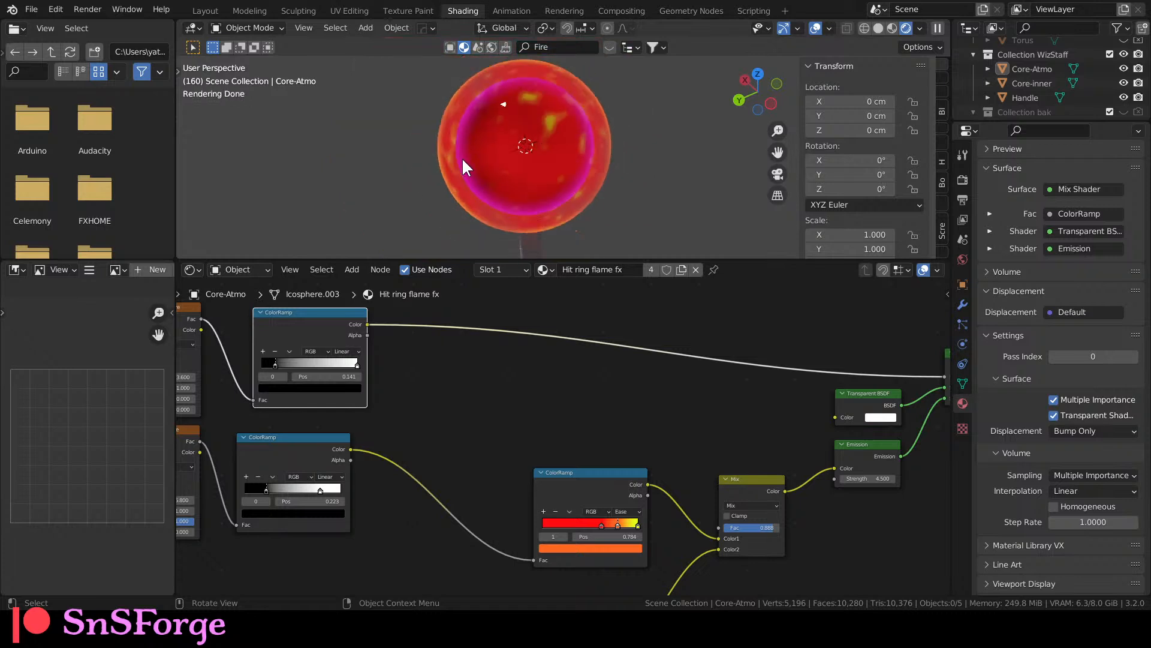
In the Layout workspace with rendered shading, unhide Core-Bump and move it into Collection WizStaff.
click(498, 157)
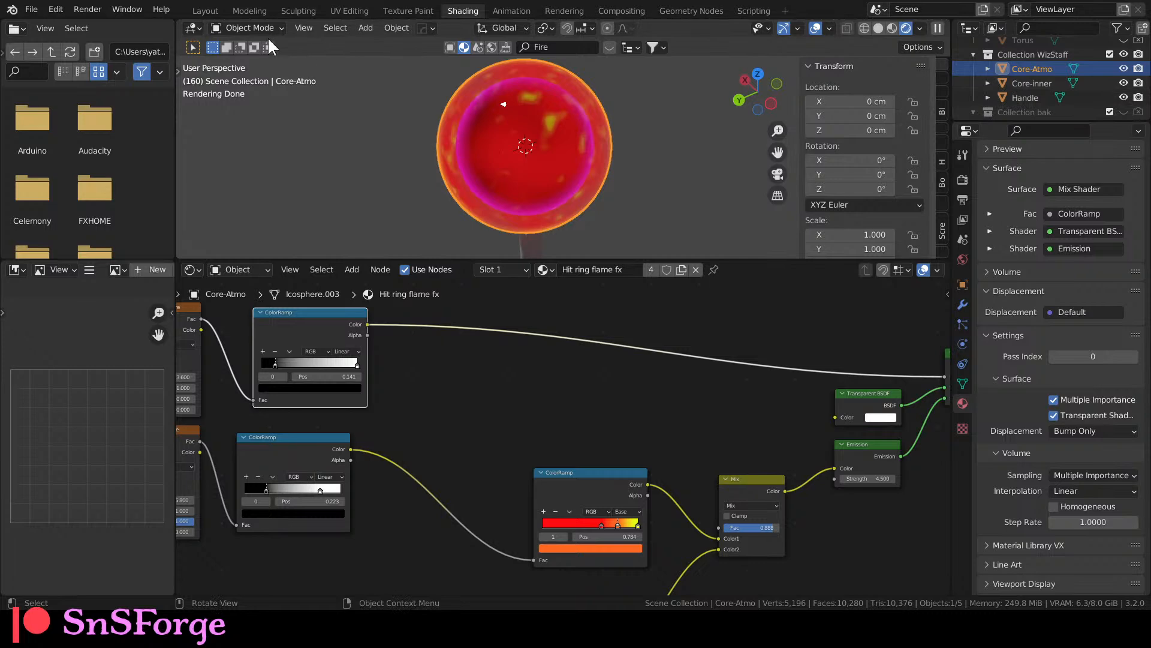
click(216, 12)
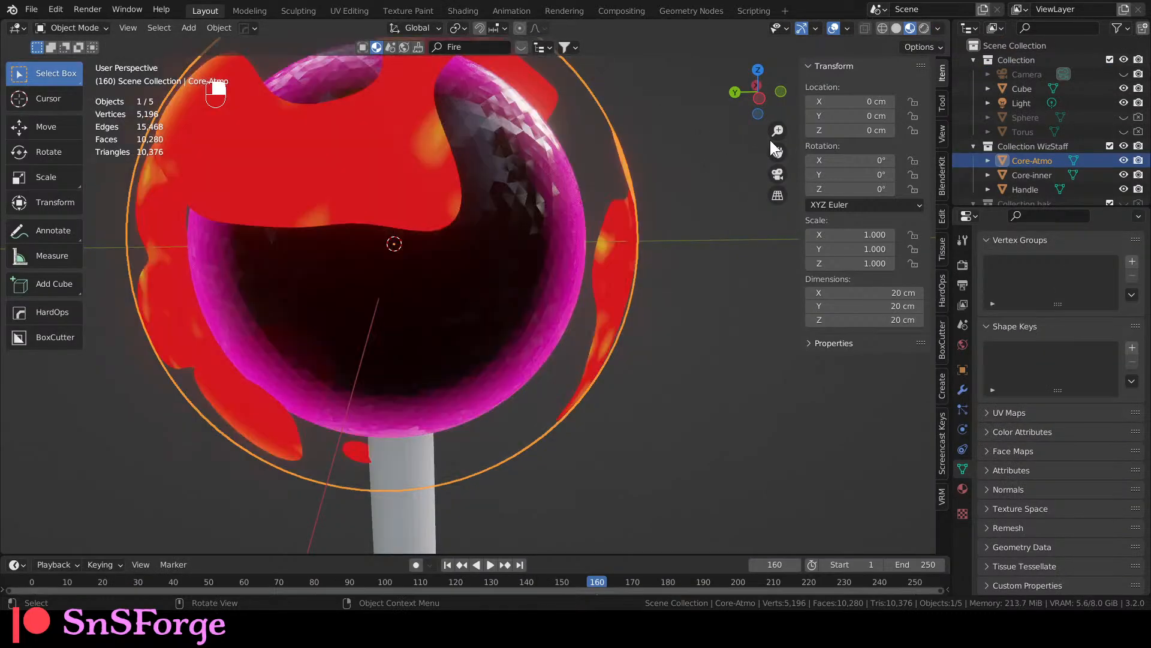
scroll(1023, 124, down, 3)
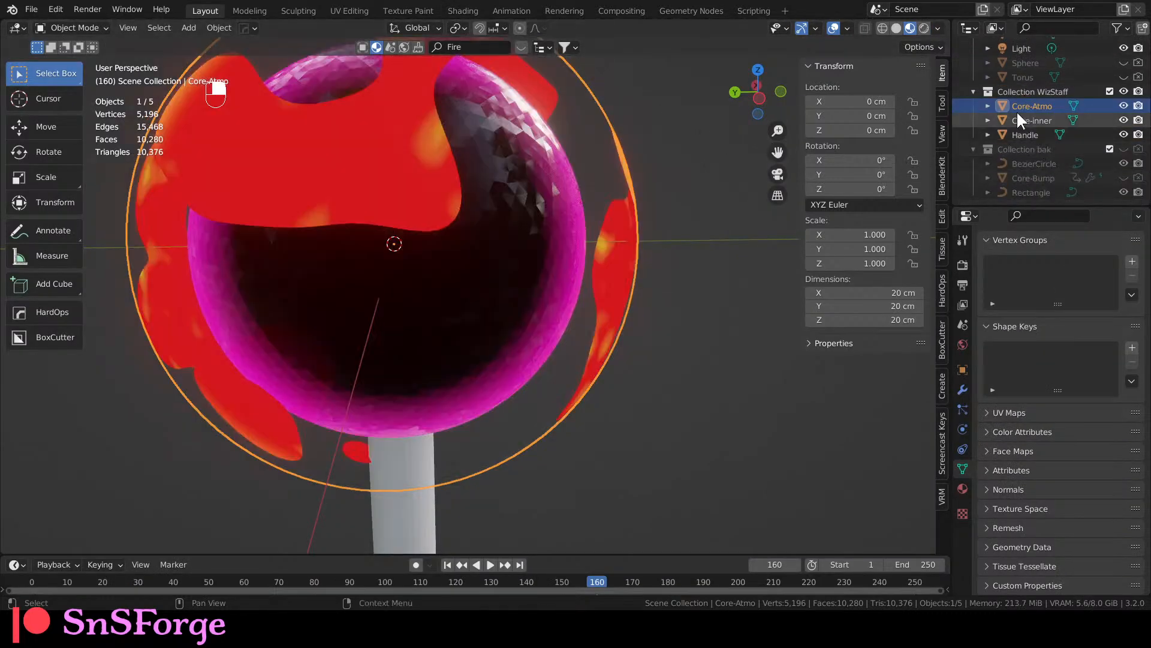
click(924, 28)
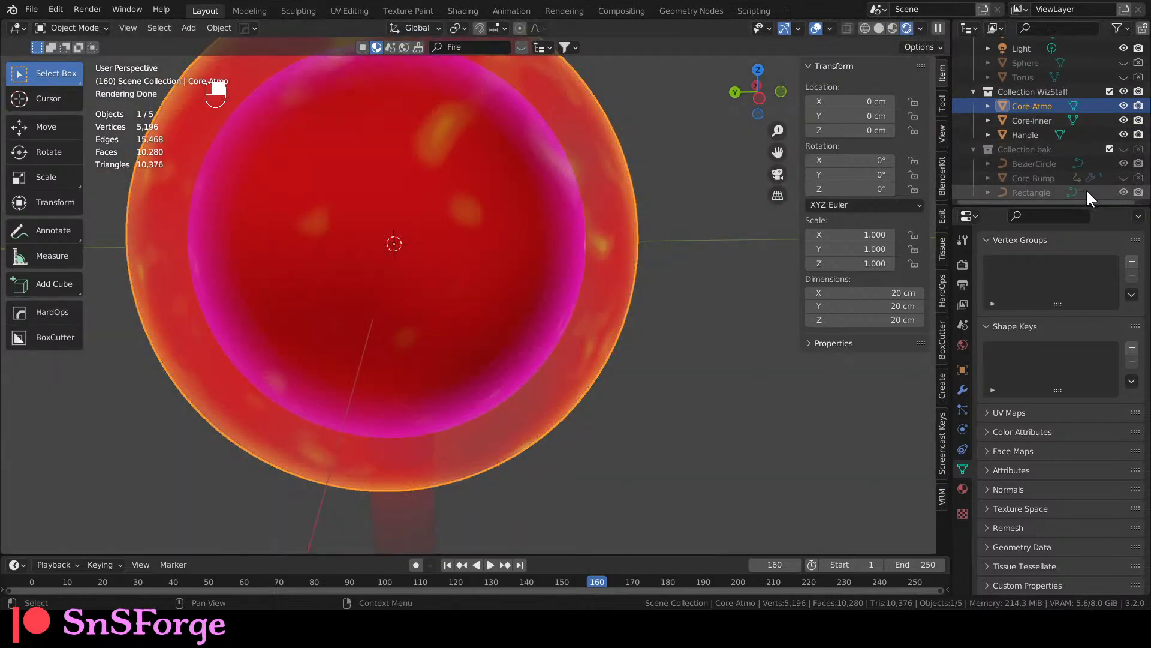
click(1125, 177)
drag(1049, 177, 1042, 91)
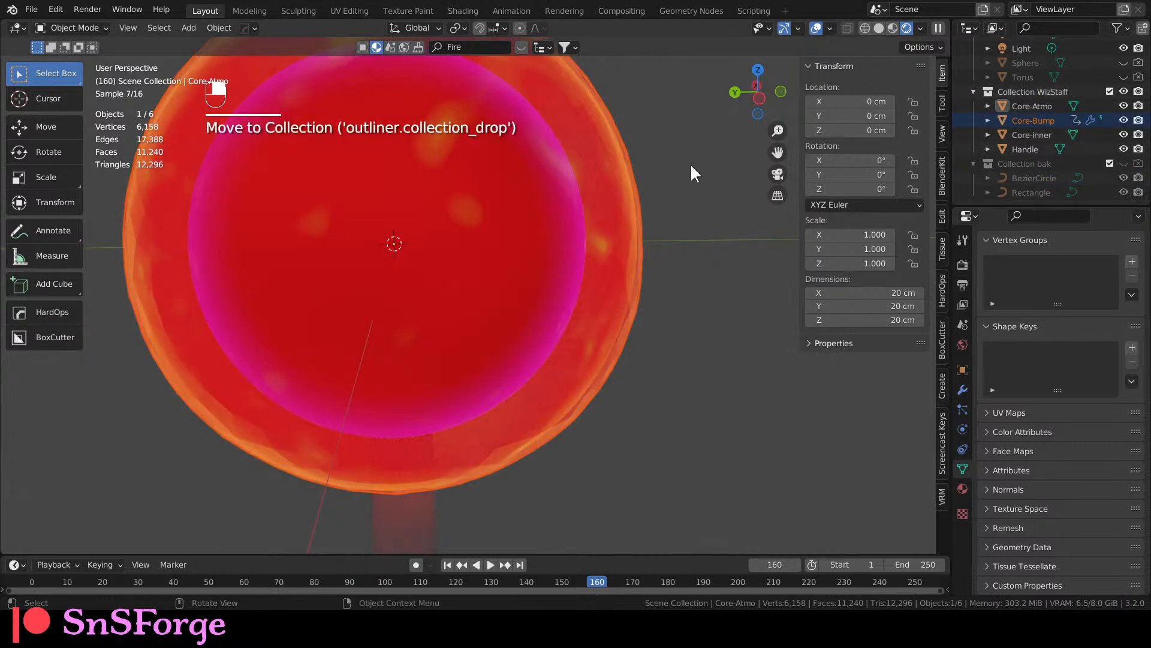
Preview the animation of the whole sphere with Core-Bump included.
scroll(603, 215, down, 3)
key(space)
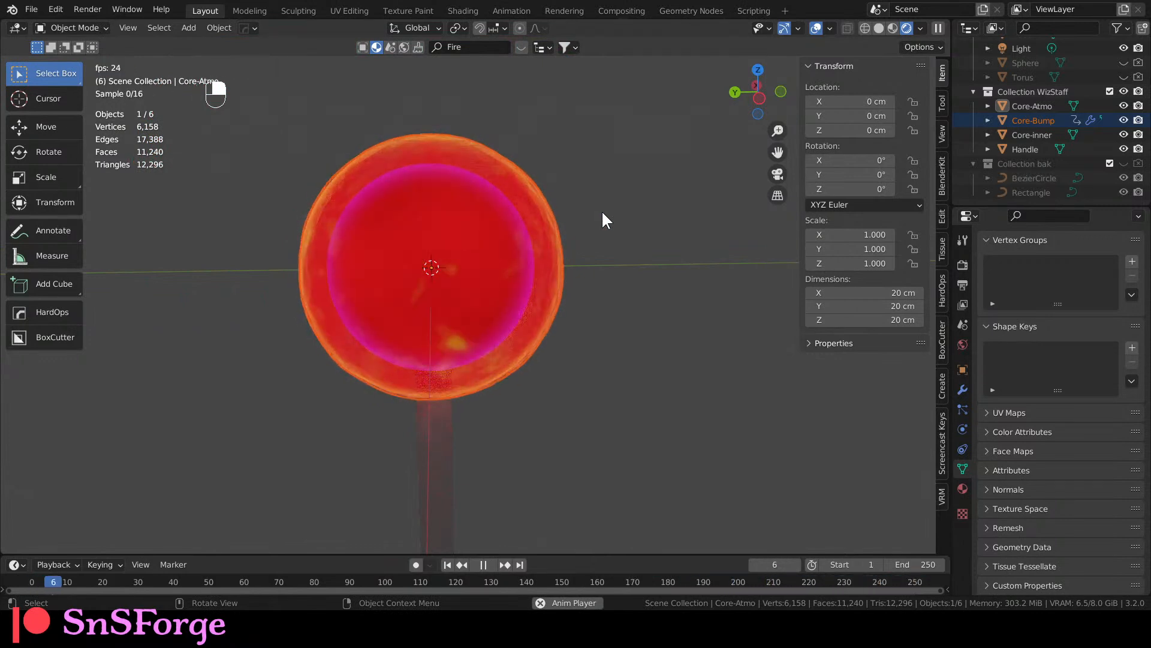
key(space)
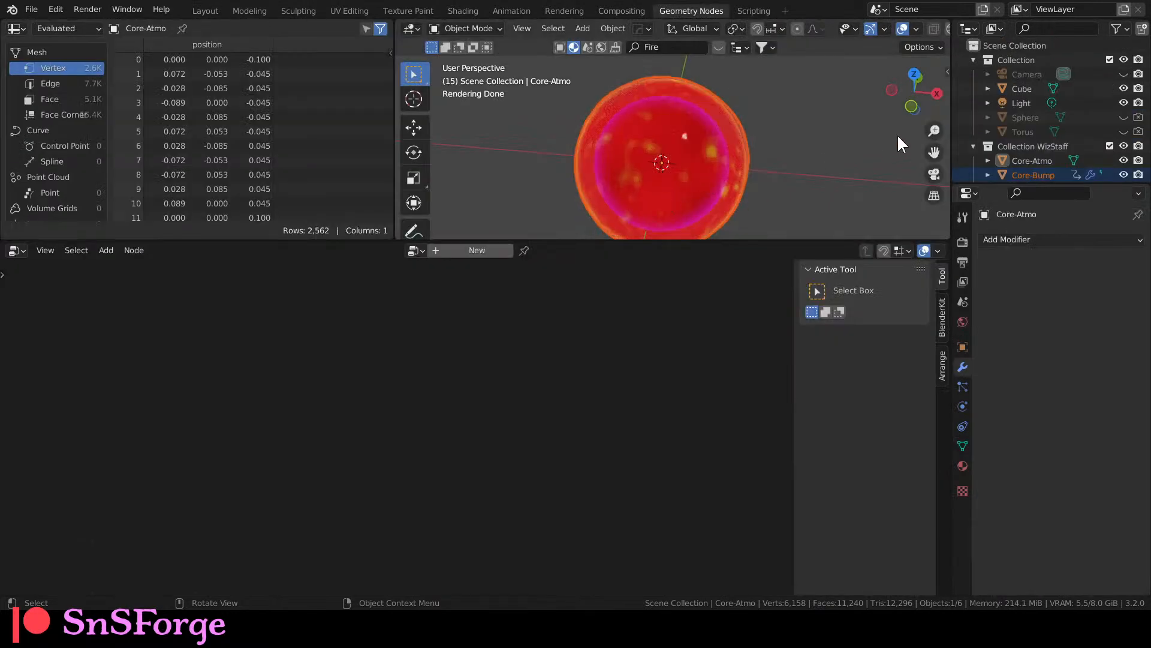
In Core-Bump's GN-sphere node tree, move the Subdivide Mesh, Set Shade Smooth, Set Material and Join Geometry branch upward, clear of the lower branch.
click(1031, 172)
scroll(635, 386, up, 3)
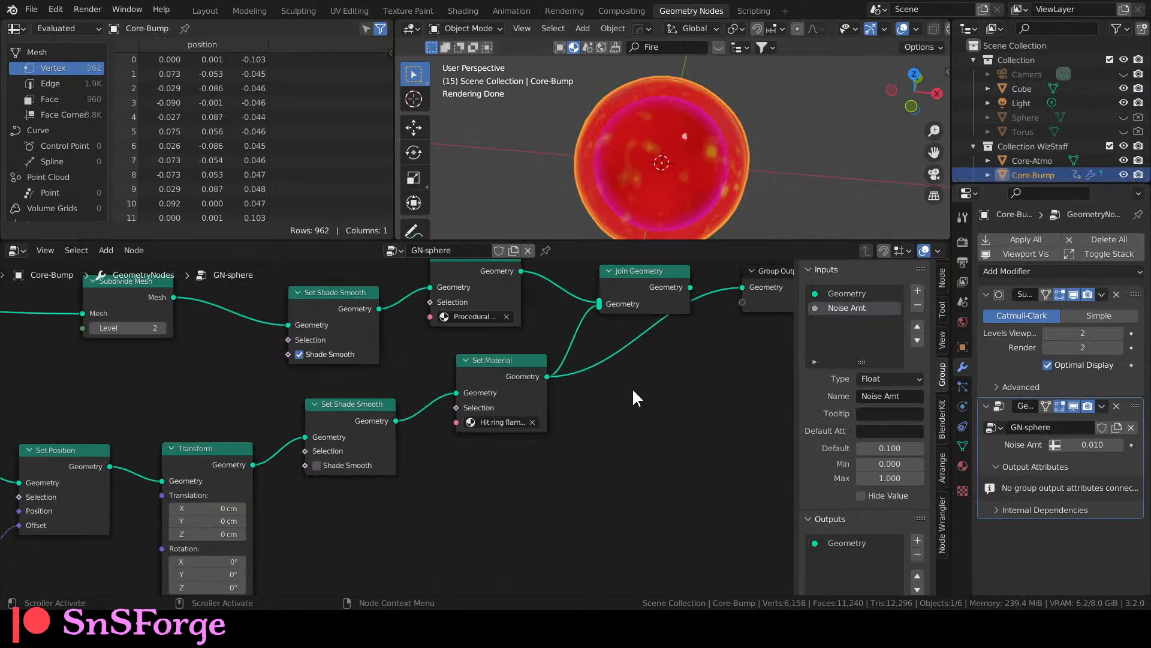
middle_drag(631, 399, 649, 482)
scroll(579, 468, down, 4)
drag(195, 338, 583, 381)
key(g)
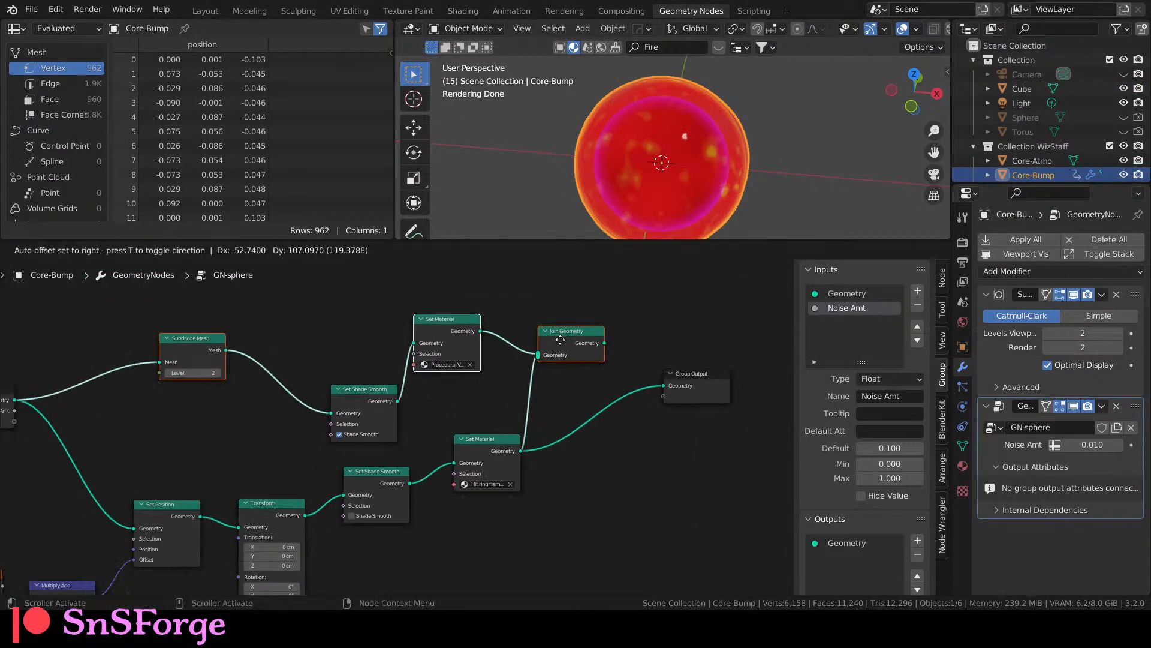
click(558, 338)
click(371, 392)
drag(357, 402, 332, 331)
drag(159, 312, 579, 378)
Link the lower Set Shade Smooth geometry directly to the Group Output and move the bypassed Hit ring flame Set Material node up.
middle_drag(386, 423, 454, 294)
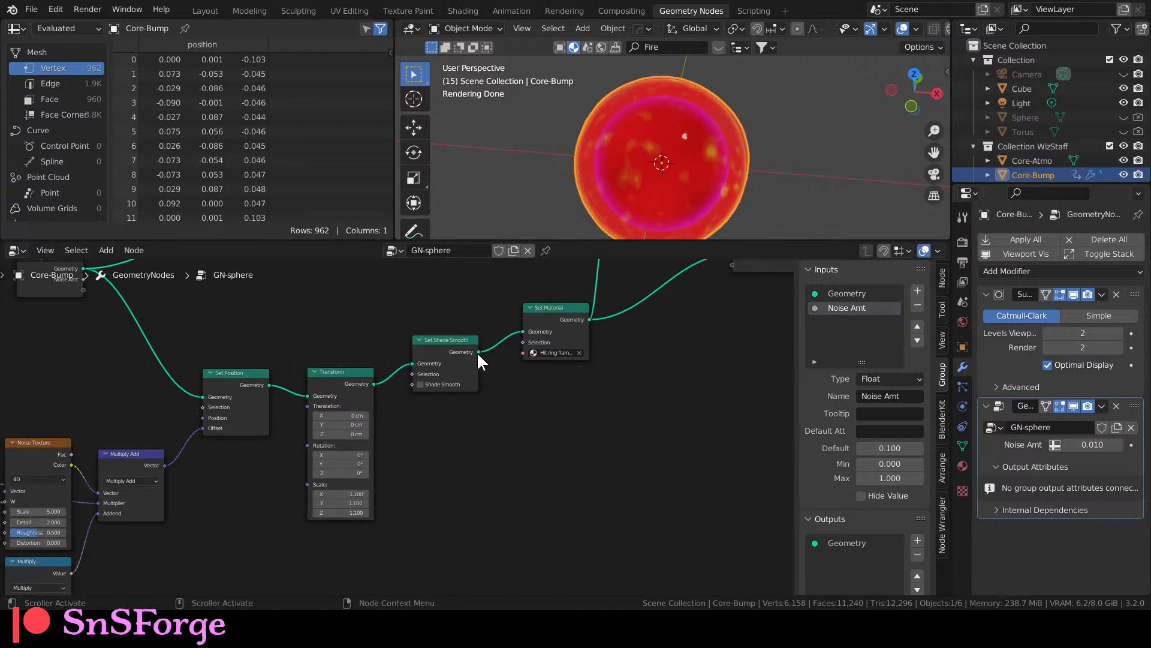
drag(478, 352, 729, 334)
drag(560, 389, 550, 339)
middle_drag(648, 438, 548, 431)
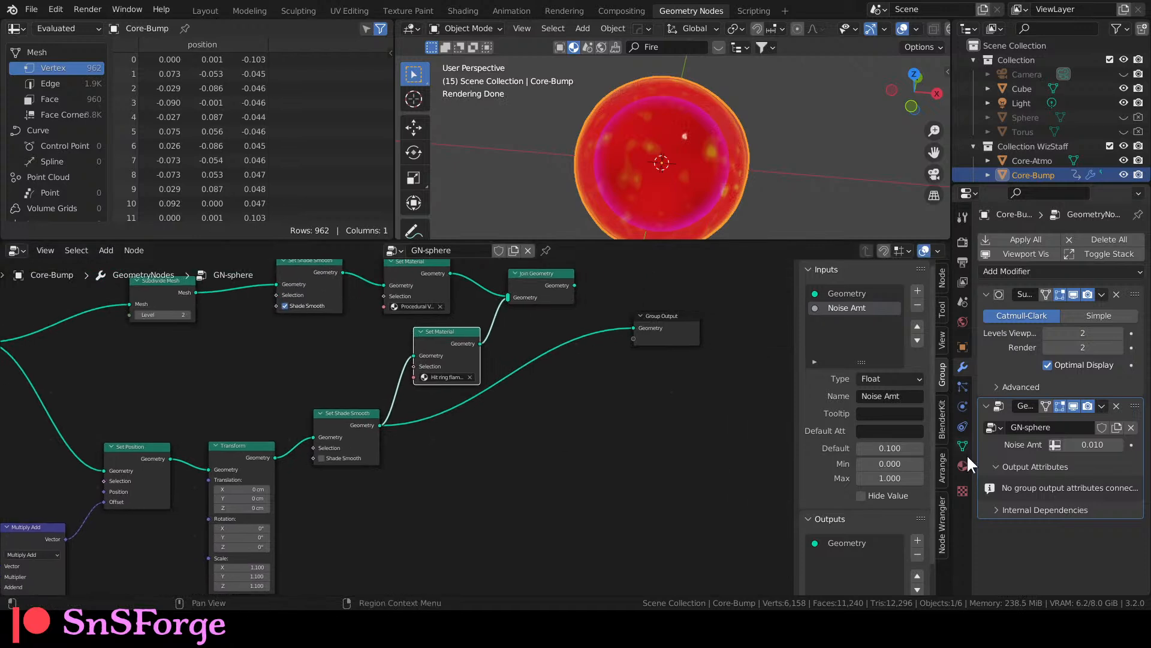
Check Core-Bump's material slot and list of available materials, and examine the noise displacement nodes in GN-sphere.
click(962, 465)
click(987, 299)
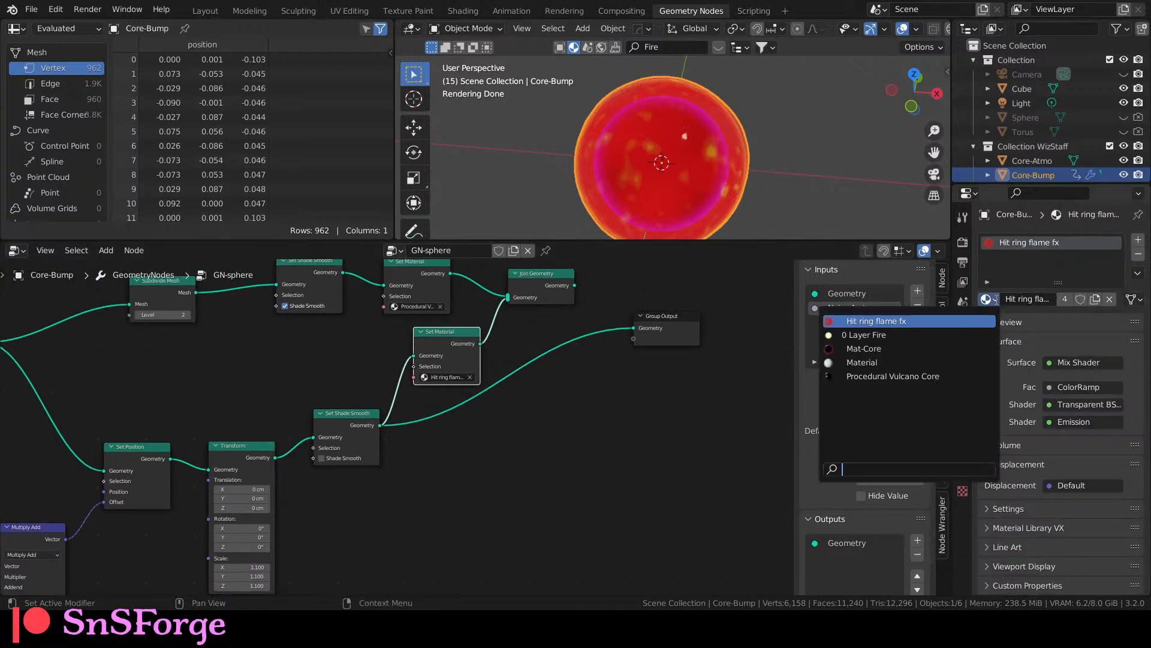
click(996, 299)
middle_drag(489, 492, 715, 362)
middle_drag(394, 484, 532, 412)
scroll(507, 493, up, 2)
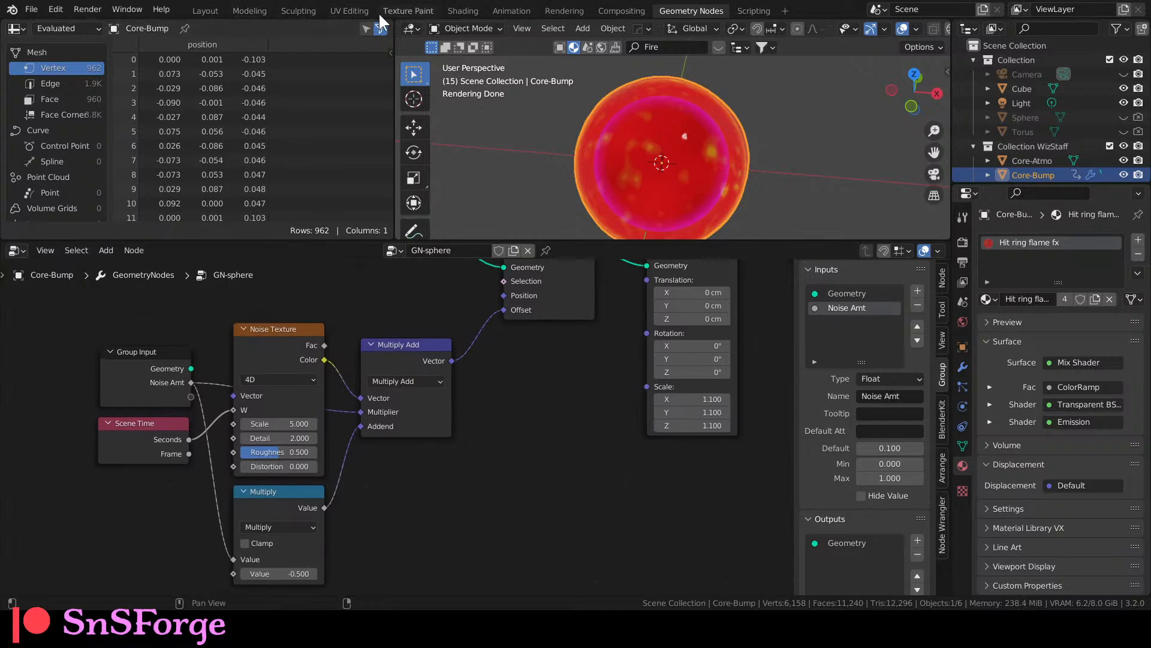
Make a separate copy of the Hit ring flame fx material for Core-Bump in the Shading workspace.
click(463, 11)
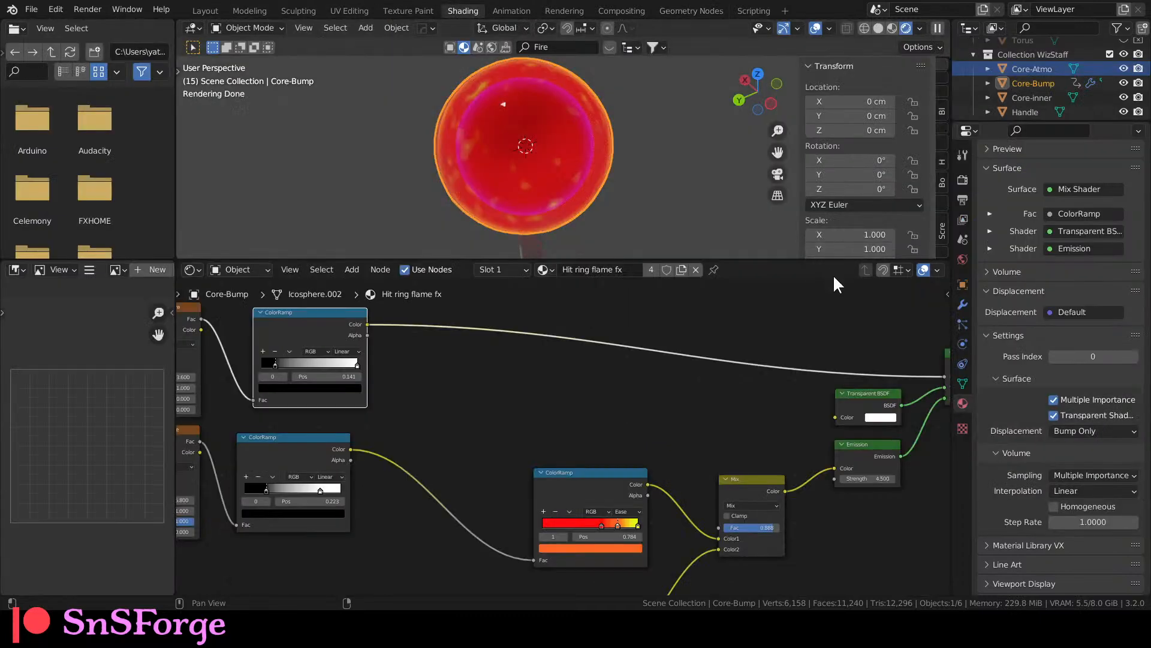
click(682, 270)
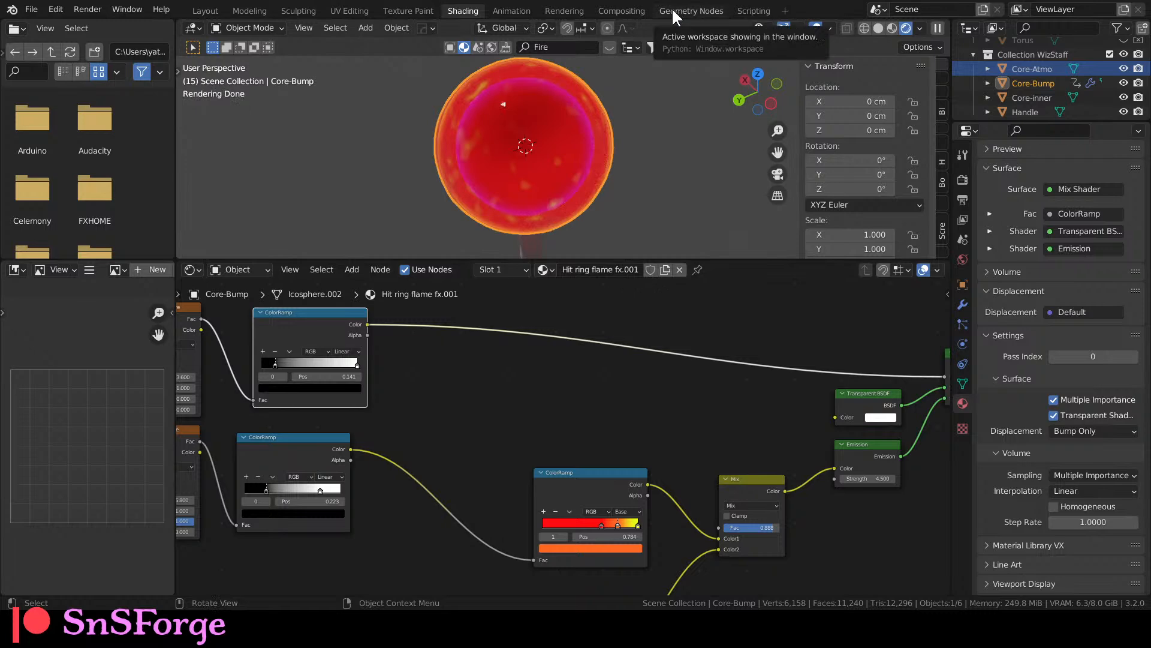
click(1030, 84)
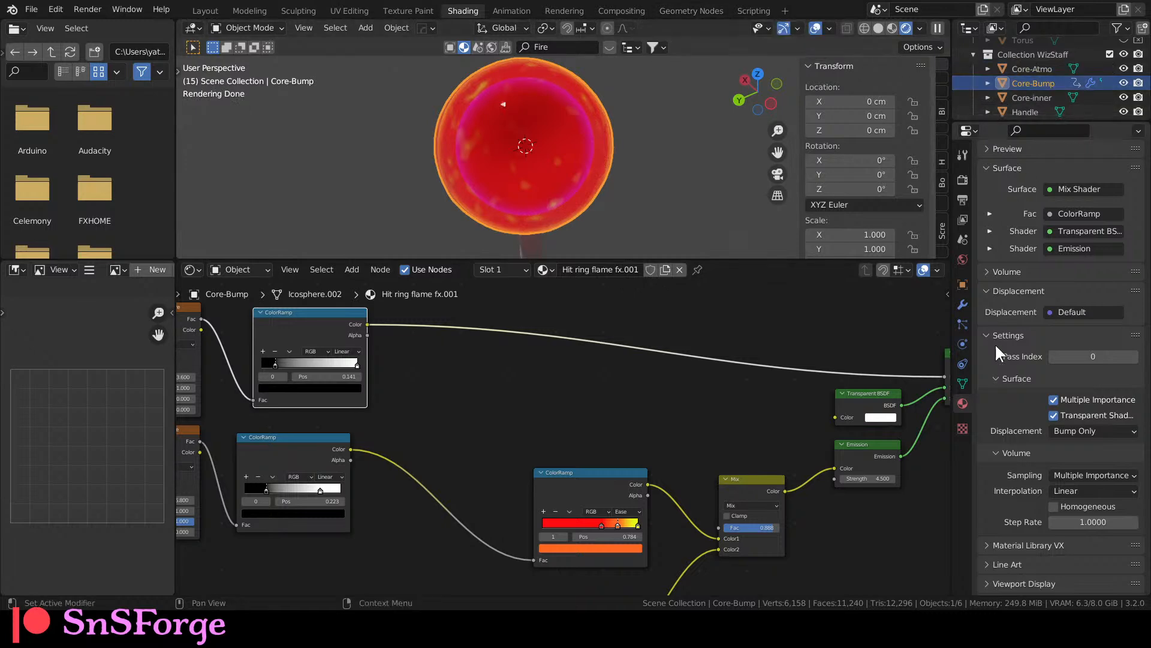
scroll(987, 310, up, 4)
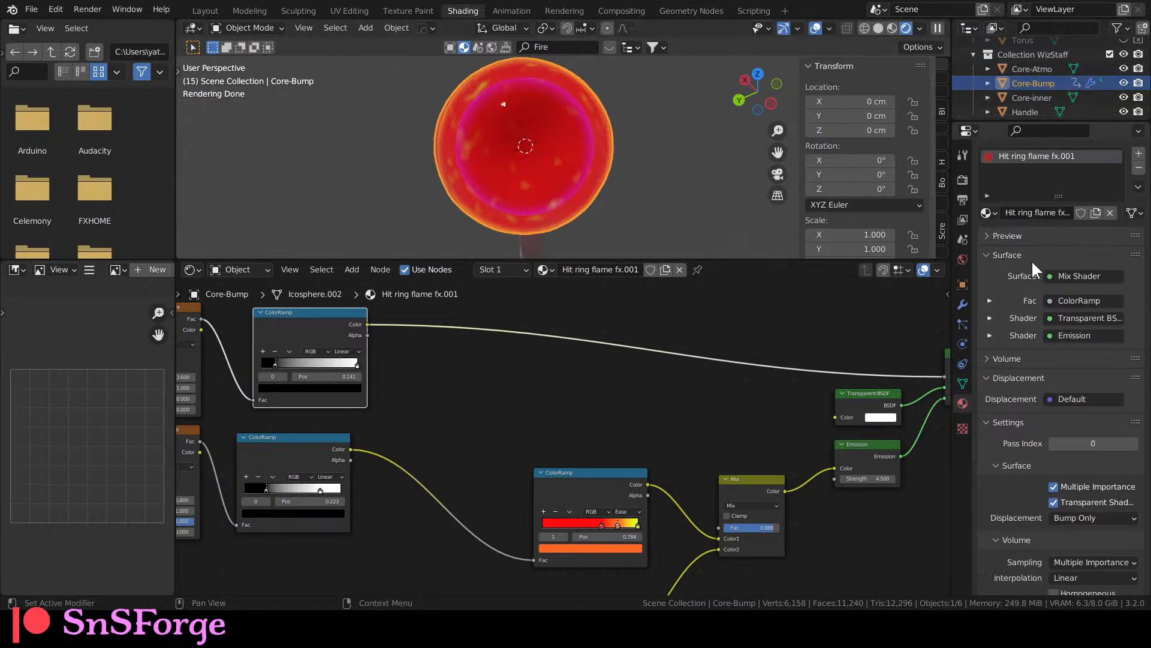
Move the upper ColorRamp's black stop to position 0.924 in Core-Bump's material and preview the animation.
middle_drag(658, 387, 720, 420)
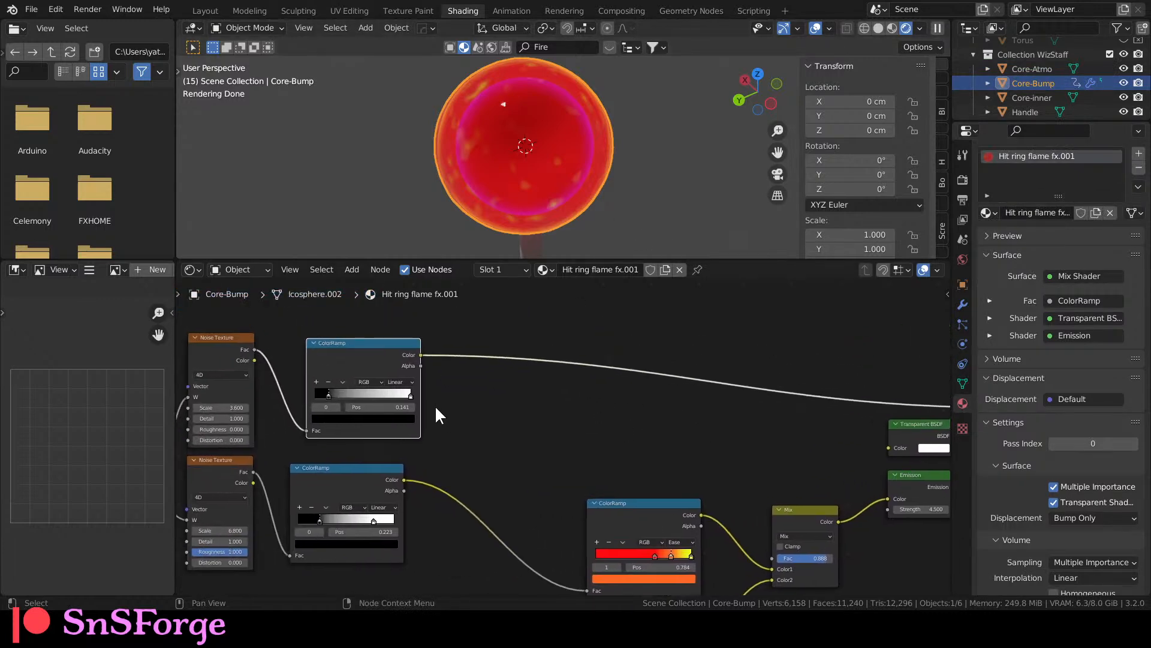
drag(327, 395, 369, 397)
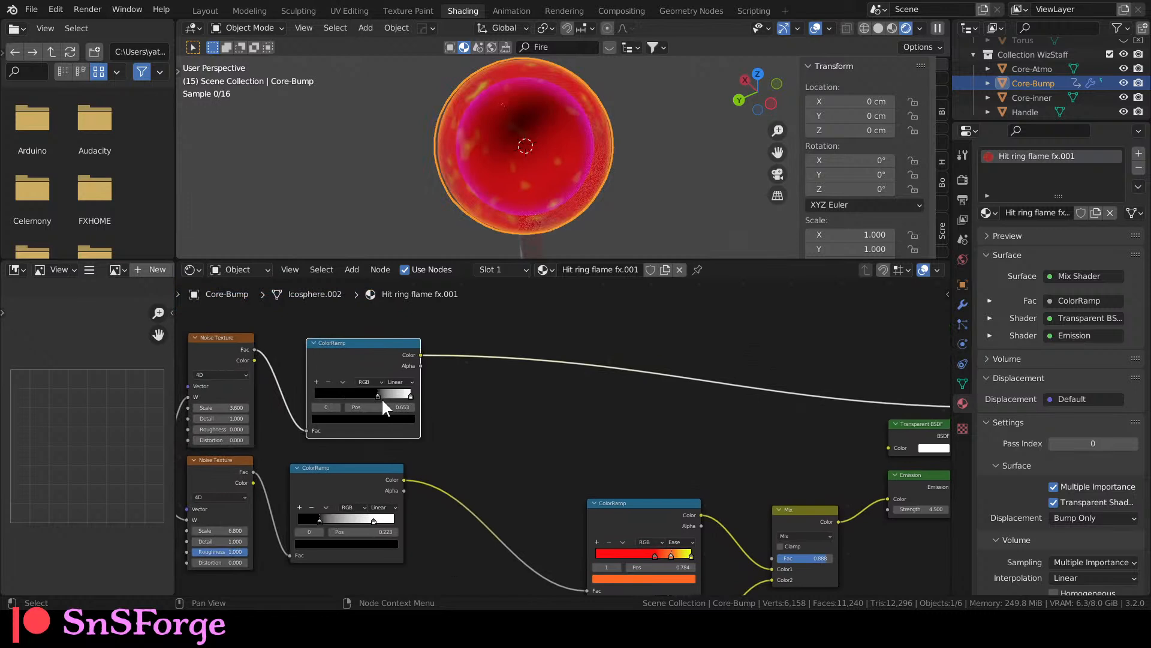
drag(407, 402, 410, 402)
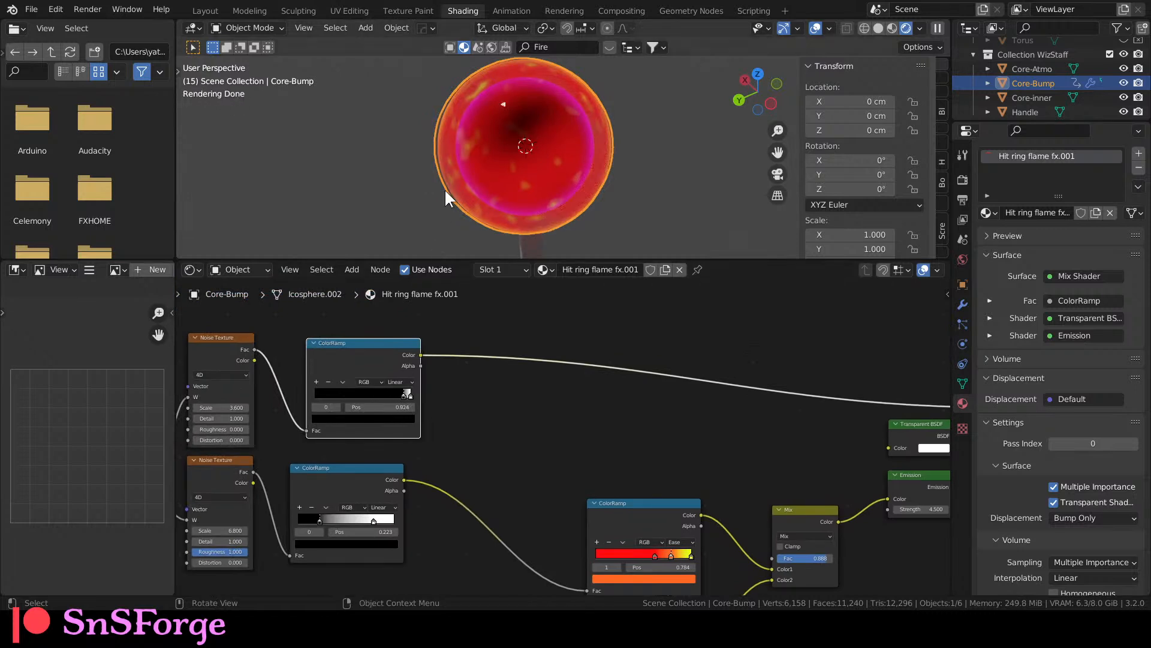
scroll(446, 198, up, 1)
key(space)
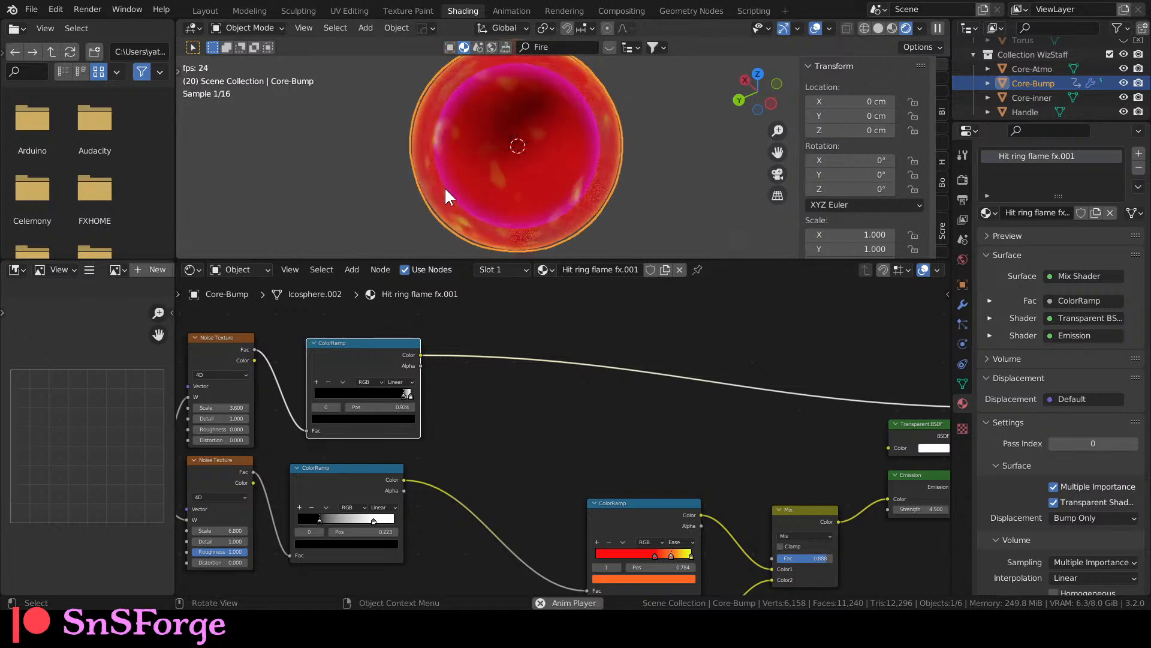
key(space)
Set the Noise Amt of Core-Bump's GN-sphere modifier to 0.1.
click(664, 13)
mouse_move(488, 436)
middle_down()
mouse_move(496, 447)
mouse_move(559, 408)
middle_up()
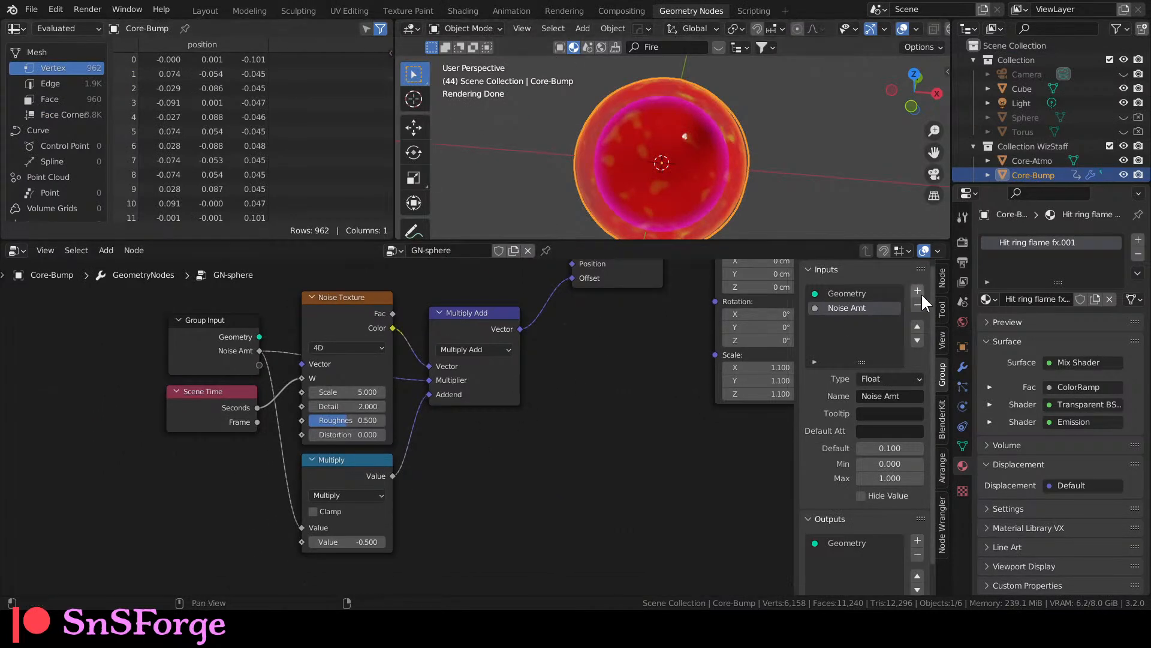
click(963, 367)
click(1092, 445)
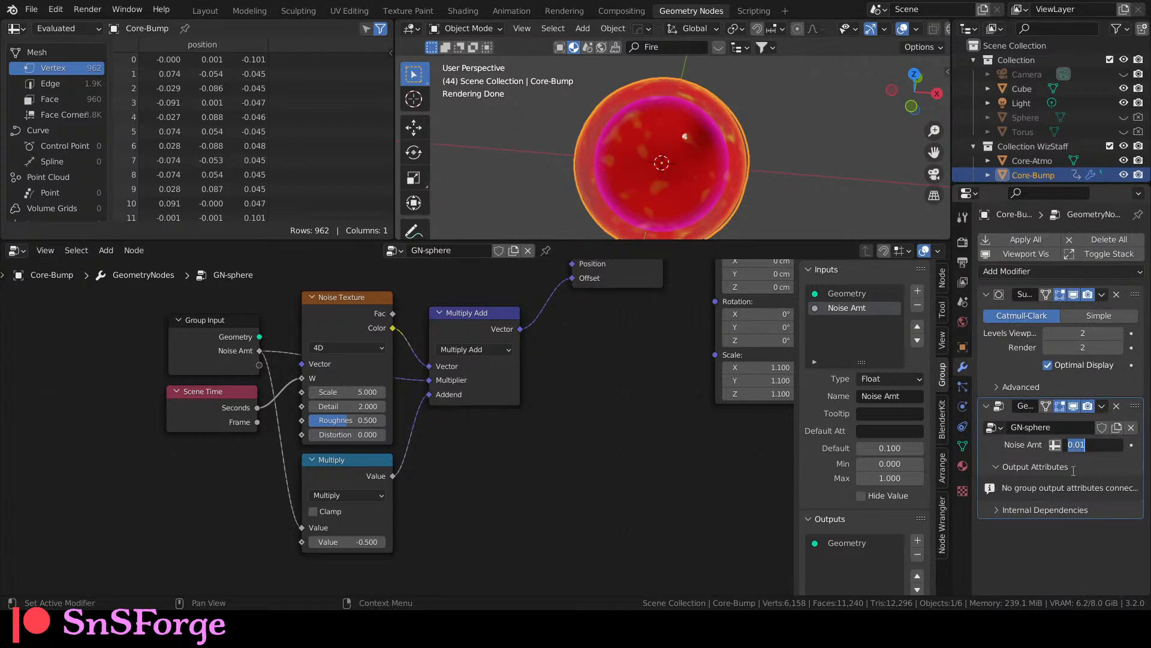
text(0.1)
key(Return)
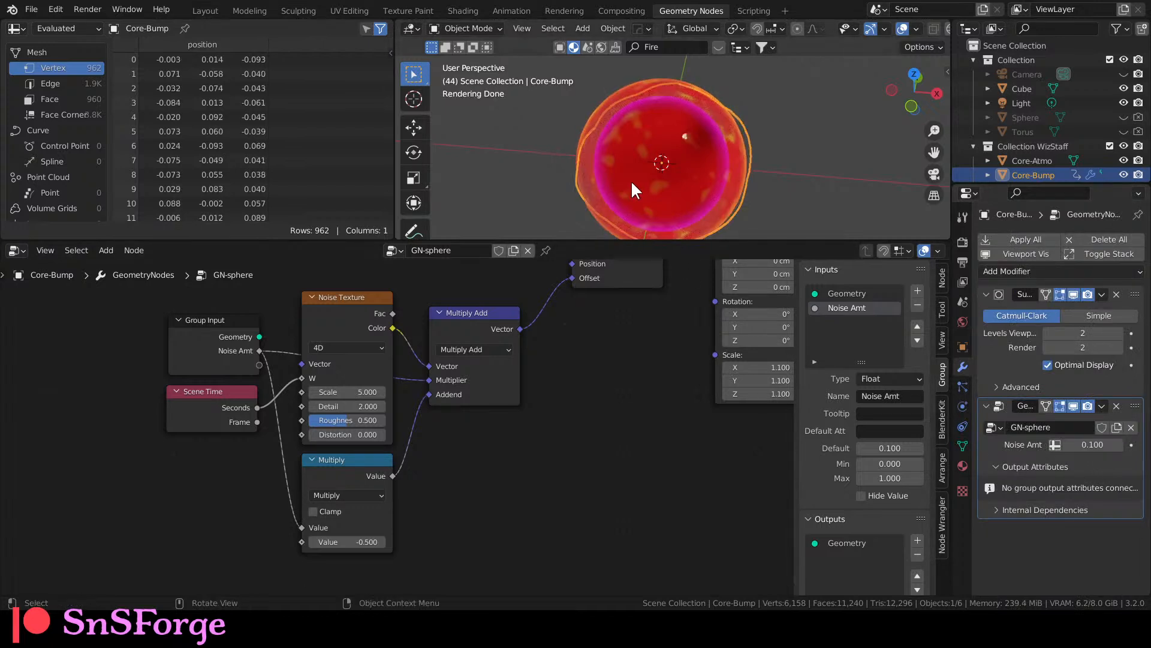
Preview the animation with the stronger displacement, including in the Layout workspace with nothing selected, and reselect Core-Bump.
key(space)
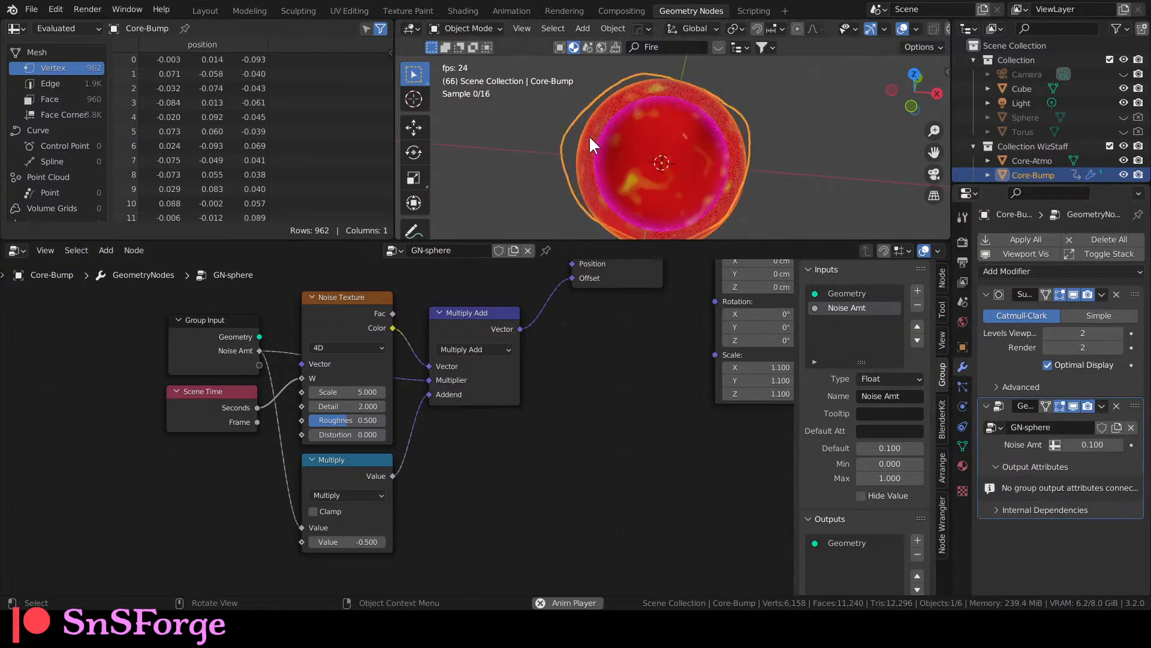
click(205, 11)
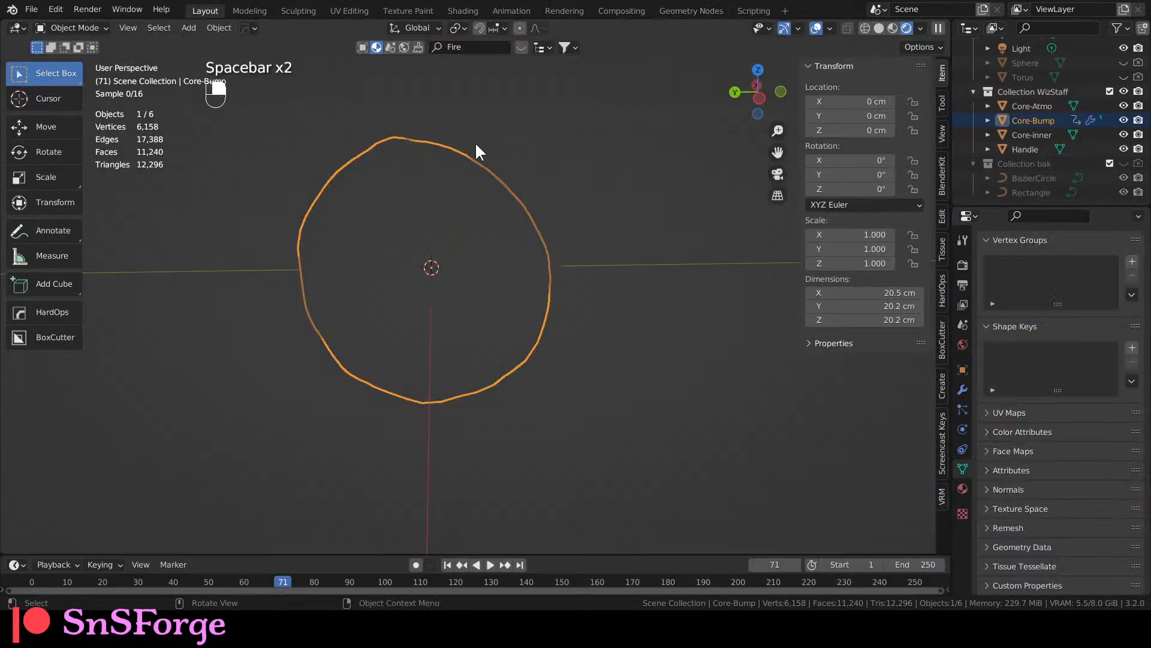
click(632, 256)
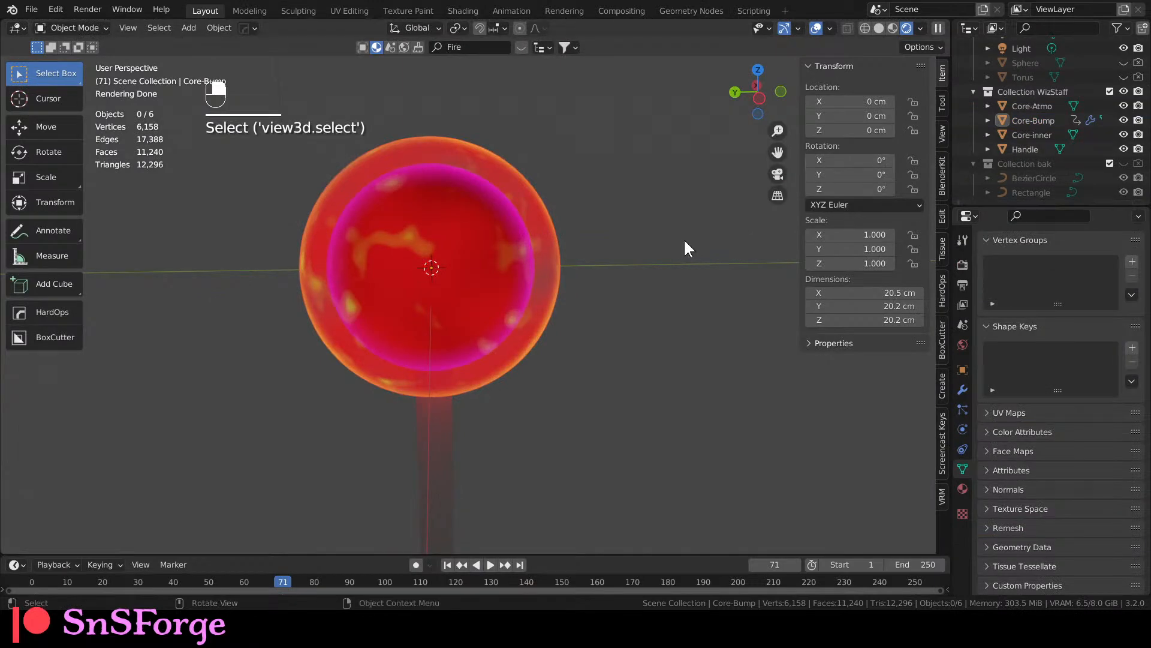
key(space)
key(space)
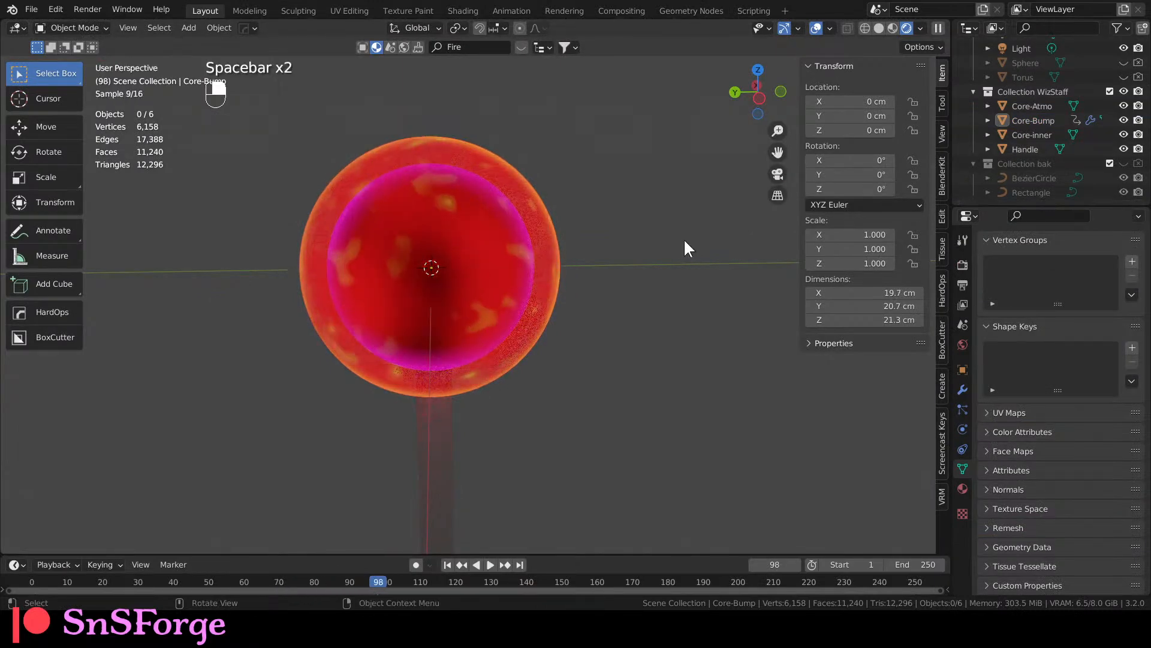
click(1046, 122)
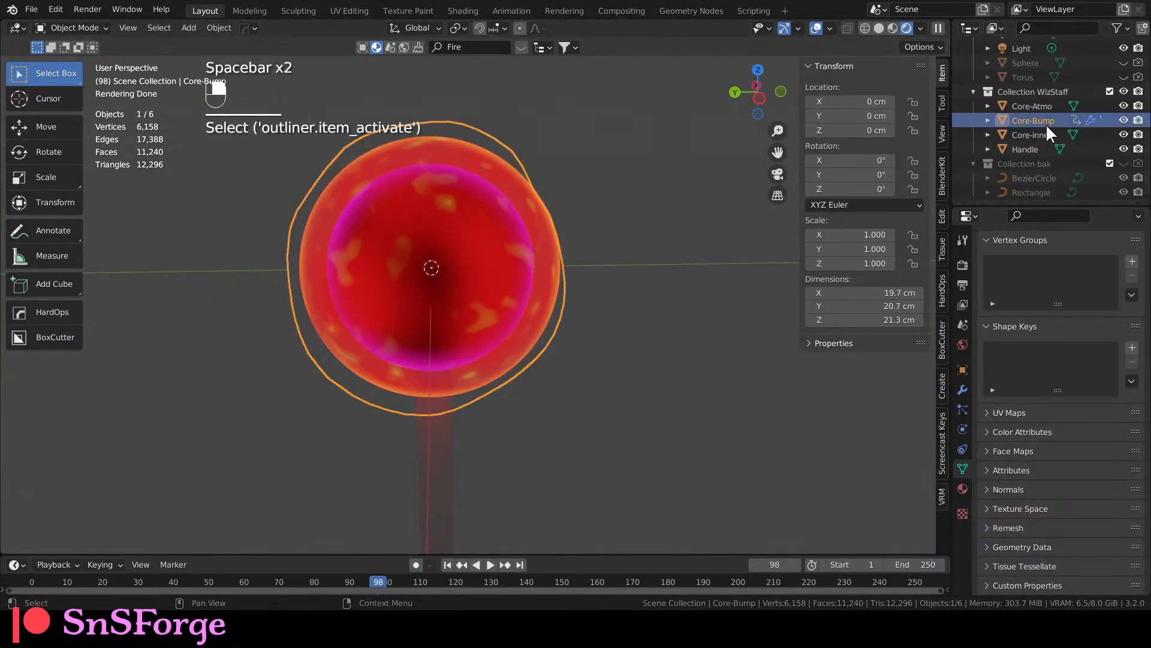
Inspect the output end of Core-Bump's GN-sphere node tree in the Geometry Nodes workspace.
click(657, 231)
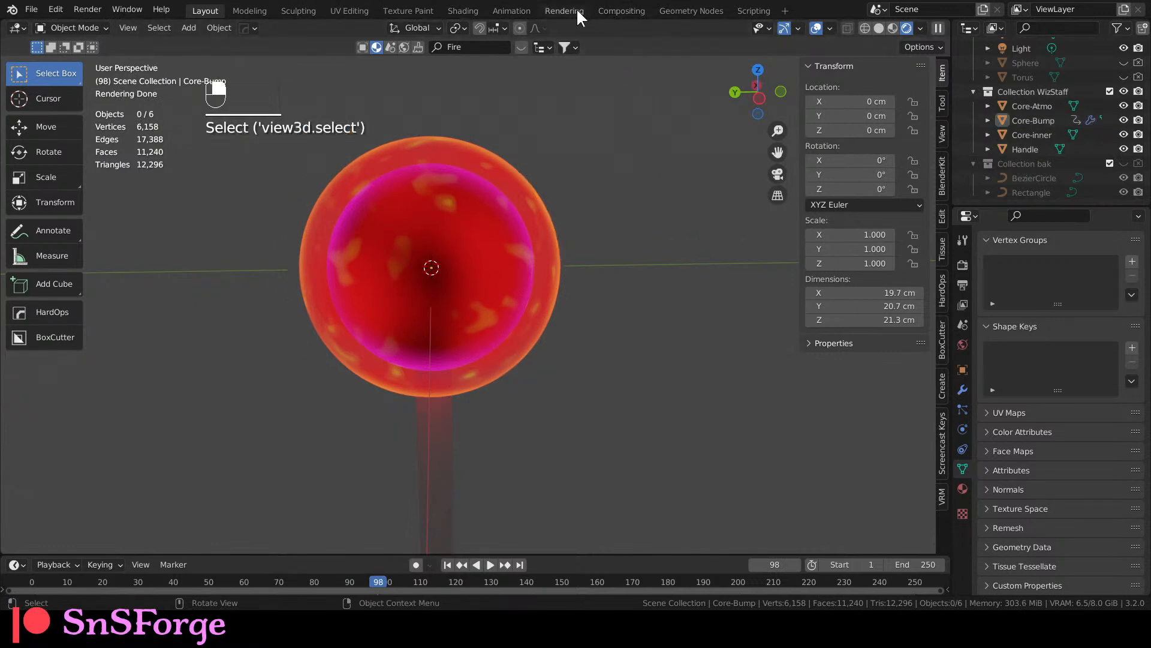
click(692, 11)
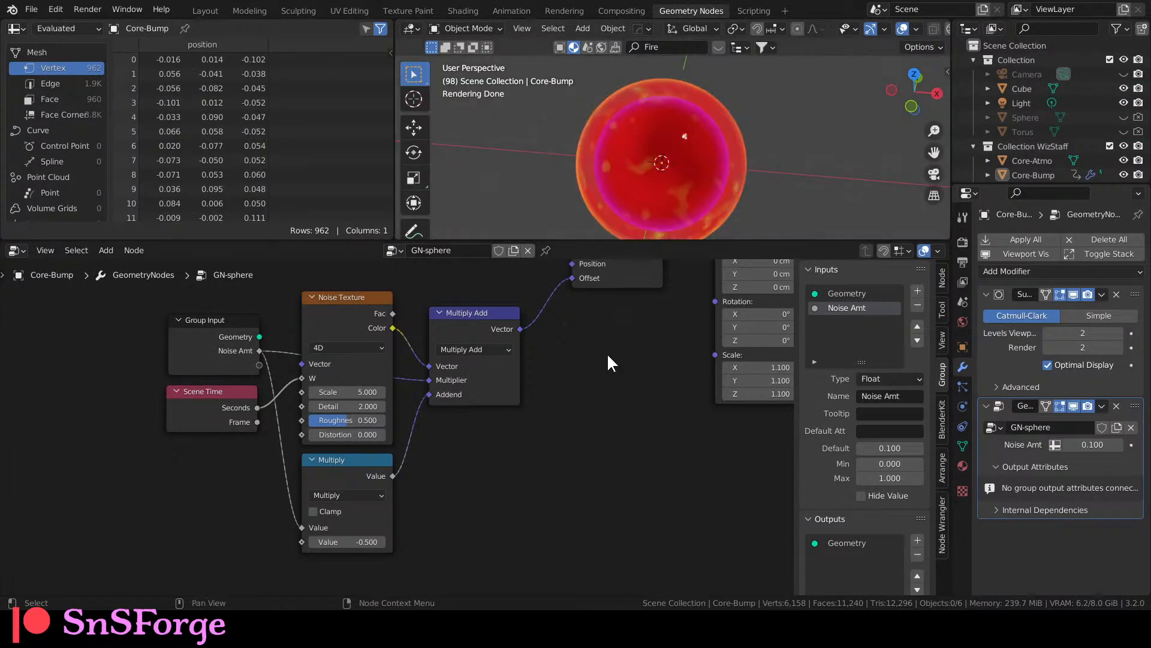
middle_drag(447, 469, 450, 451)
middle_drag(596, 403, 384, 508)
middle_drag(561, 440, 532, 446)
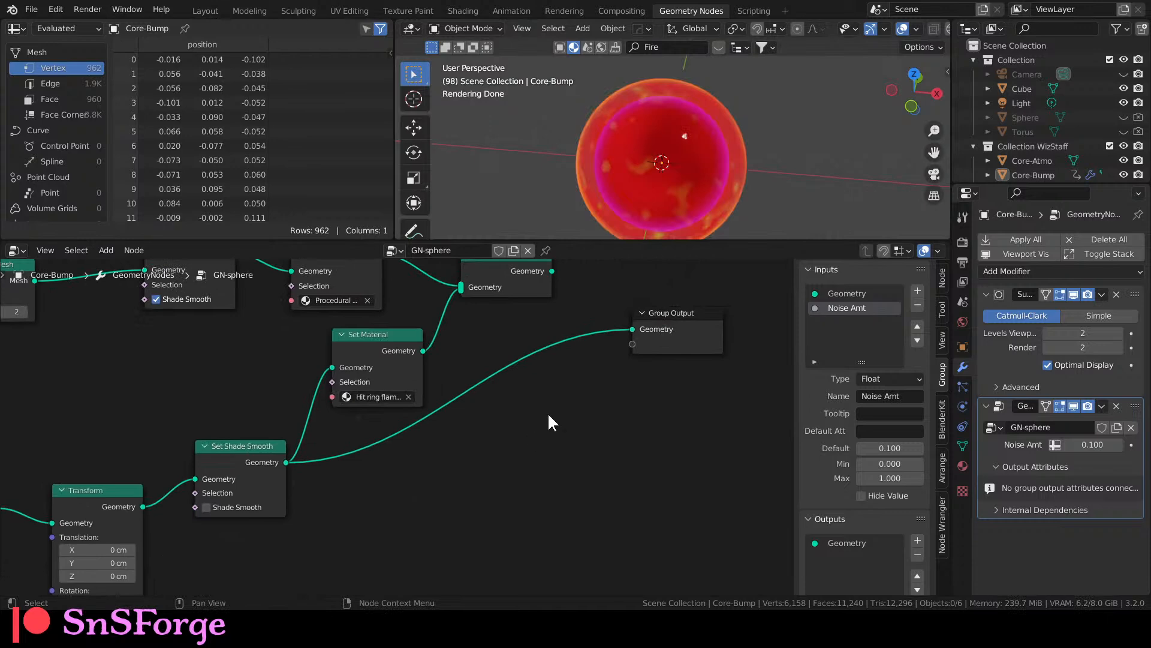
Hide Core-Atmo in the Layout workspace and reselect Core-Bump.
click(207, 10)
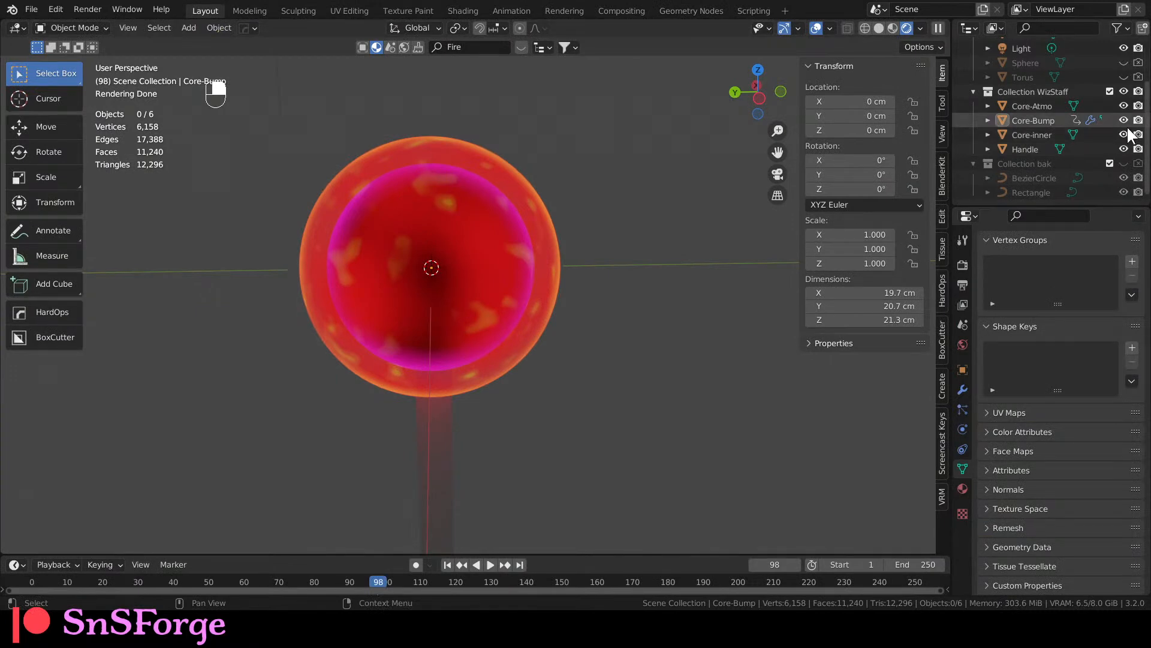
click(1123, 106)
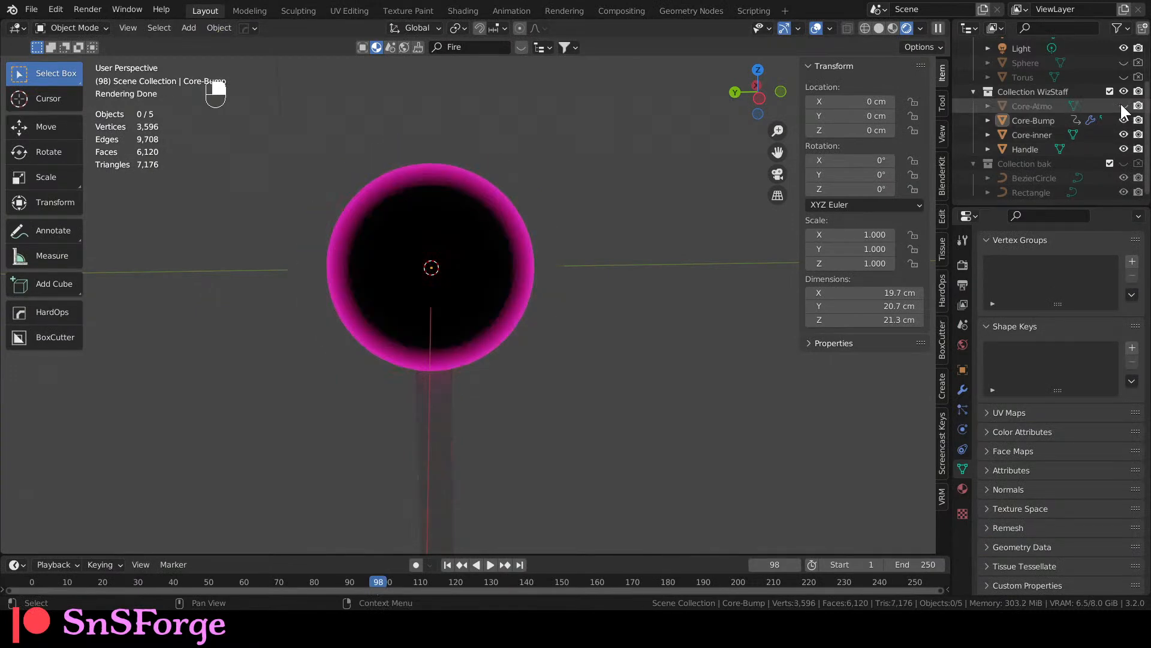
click(1034, 122)
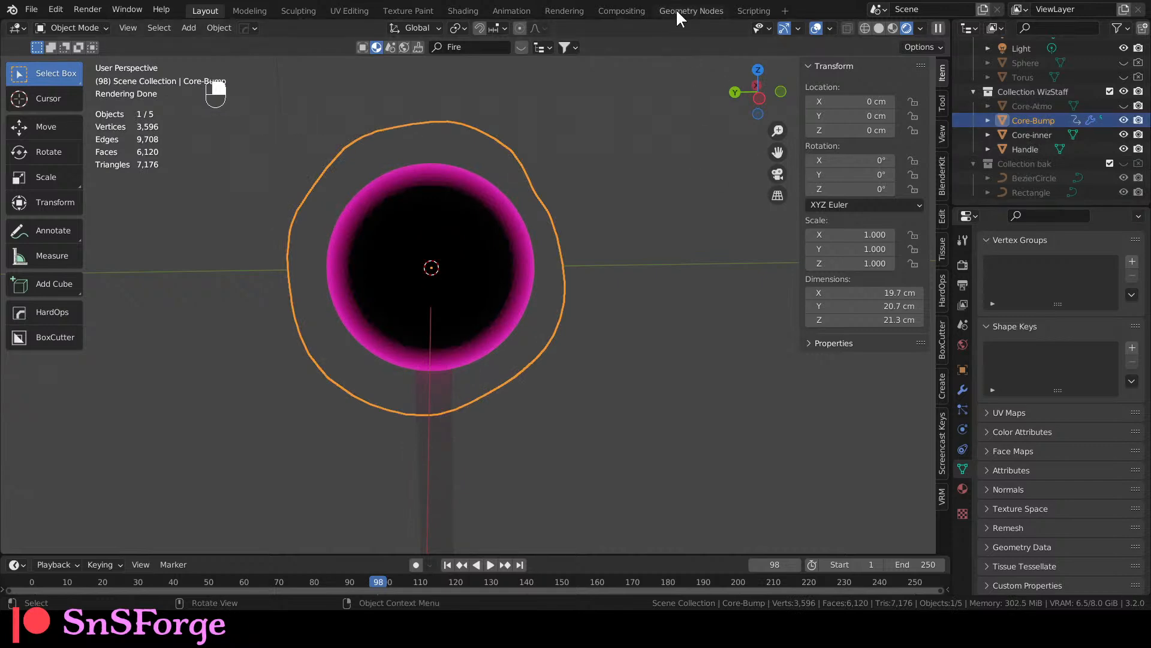
Move the upper ColorRamp's black stop to position 0.805 in Core-Bump's material in the Shading workspace.
click(691, 11)
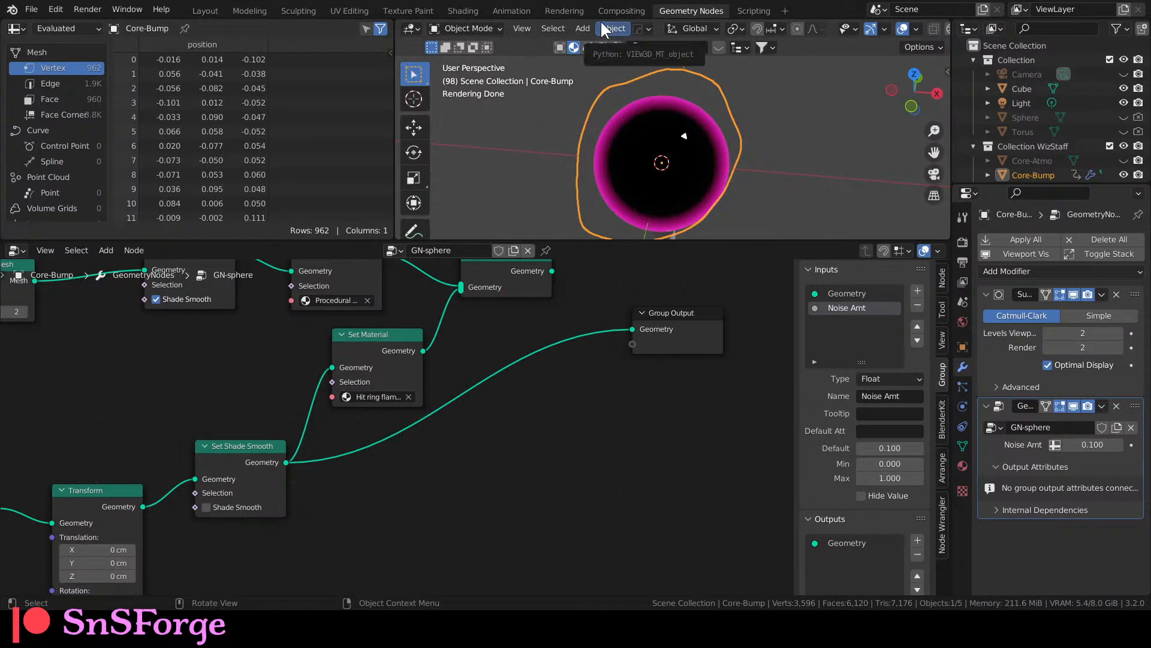
click(463, 11)
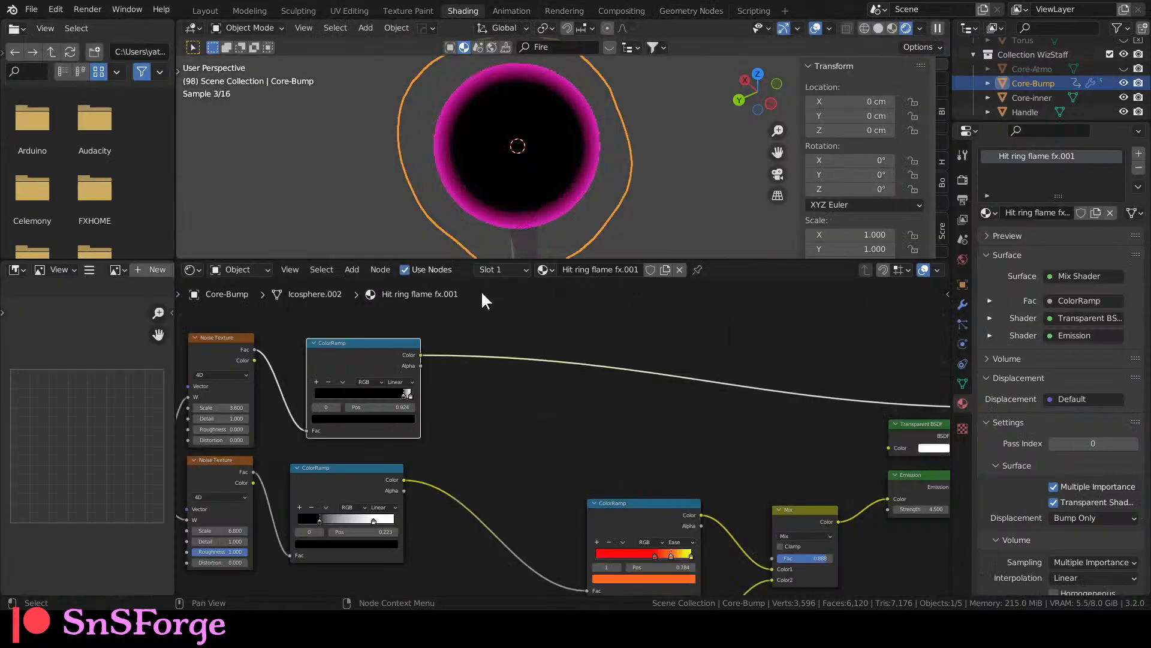
middle_drag(450, 394, 483, 411)
drag(436, 393, 358, 399)
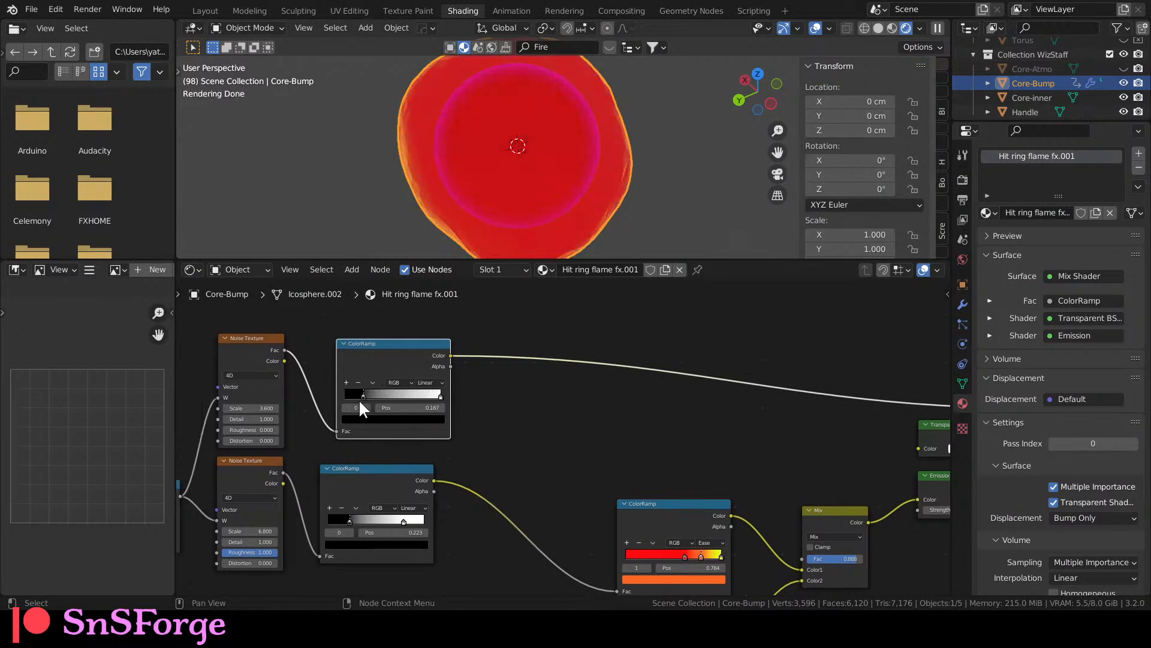
key(g)
click(445, 394)
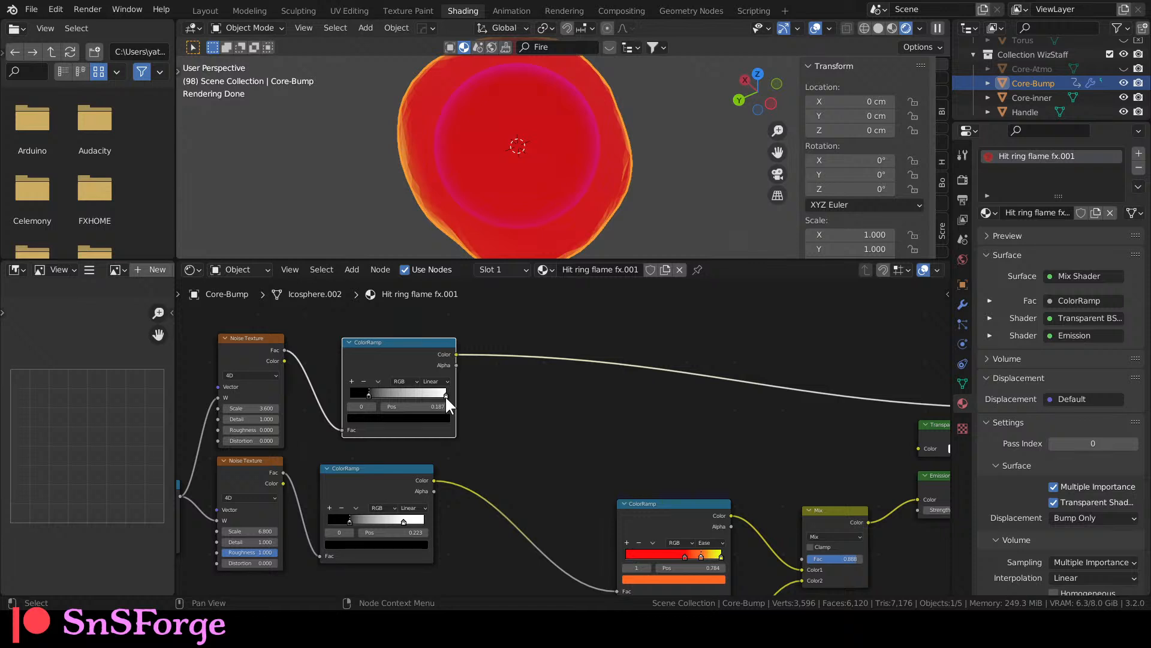
click(445, 394)
drag(368, 396, 432, 405)
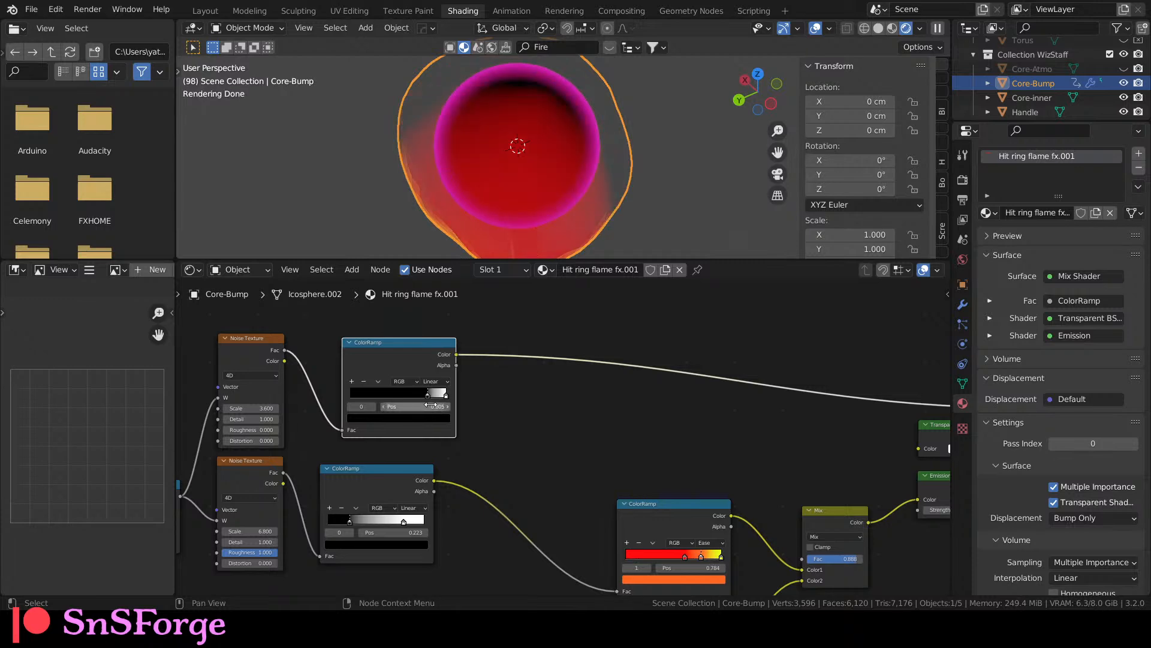
Set the upper Noise Texture's scale to 1.000 in Core-Bump's material and try a higher roughness.
middle_drag(332, 416, 463, 406)
scroll(431, 397, up, 2)
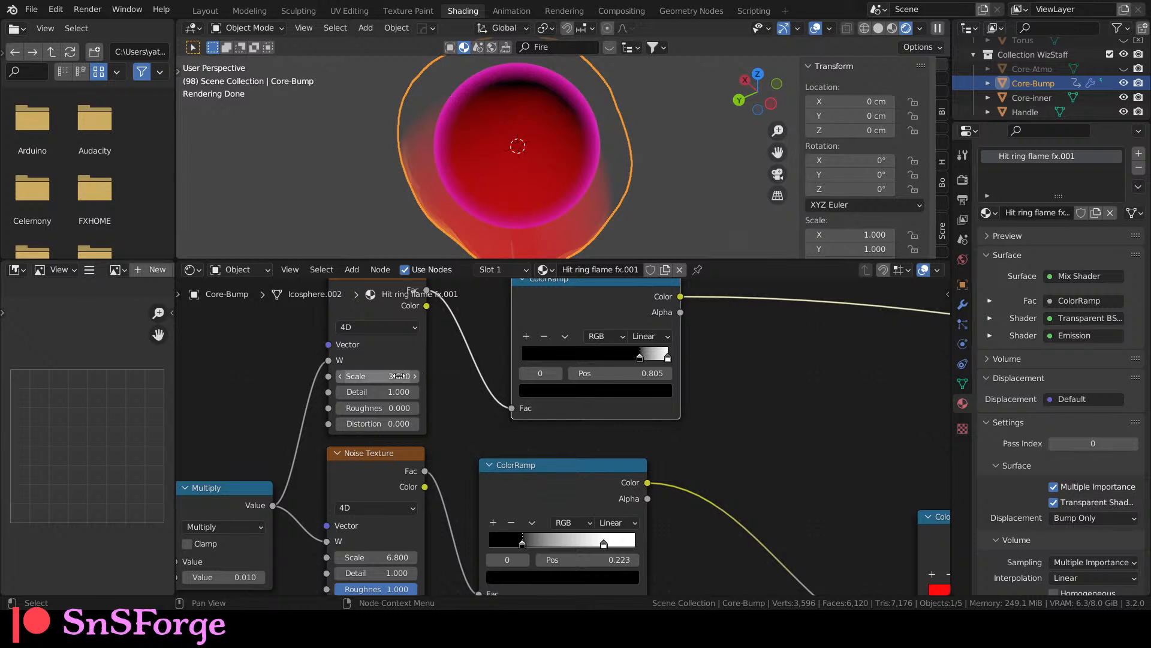
mouse_move(399, 376)
mouse_down()
mouse_move(420, 376)
mouse_move(383, 376)
mouse_up()
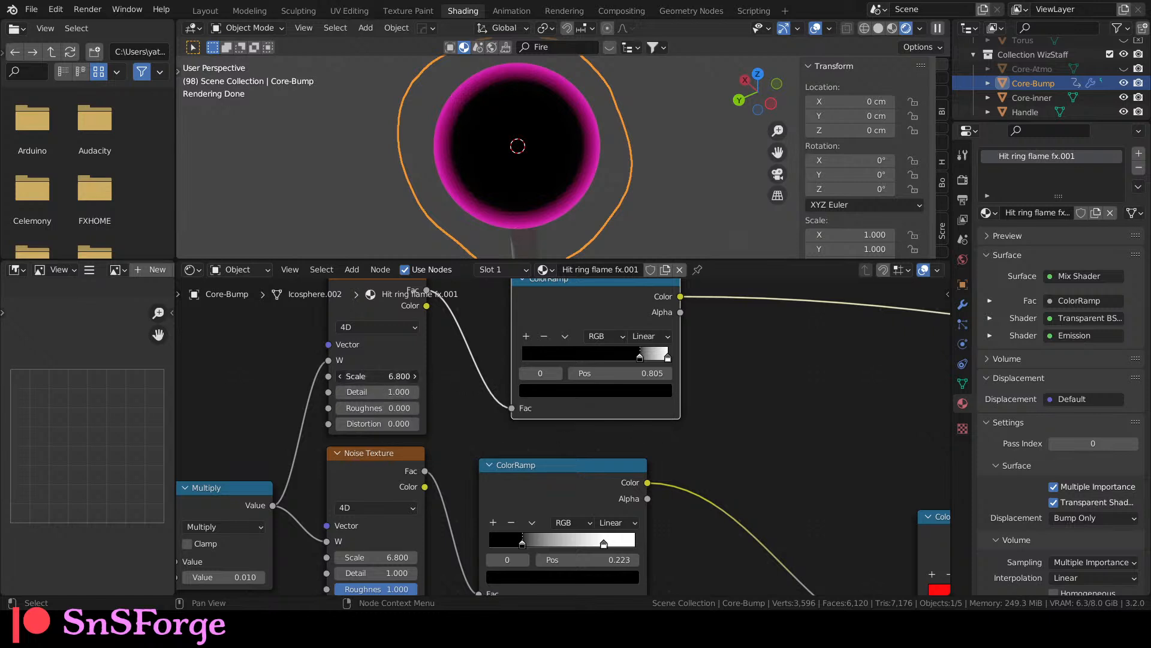
drag(396, 402, 419, 402)
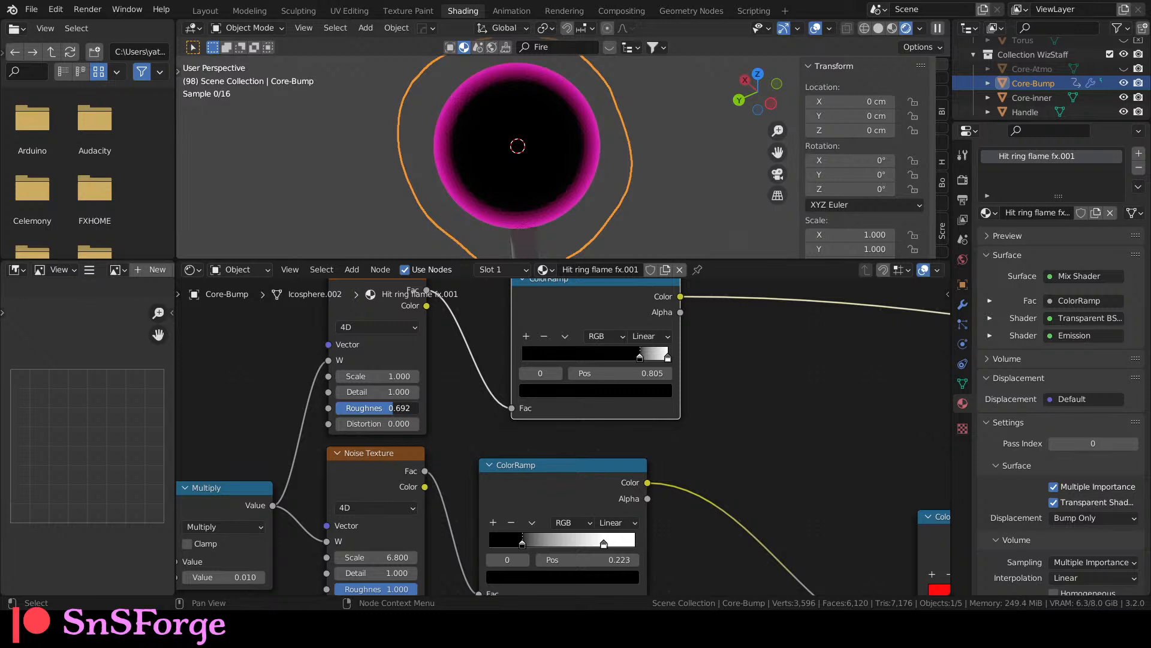
Move the upper ColorRamp's black stop to position 0.332 and its white stop to about the middle of the ramp.
drag(638, 355, 553, 358)
drag(666, 357, 570, 360)
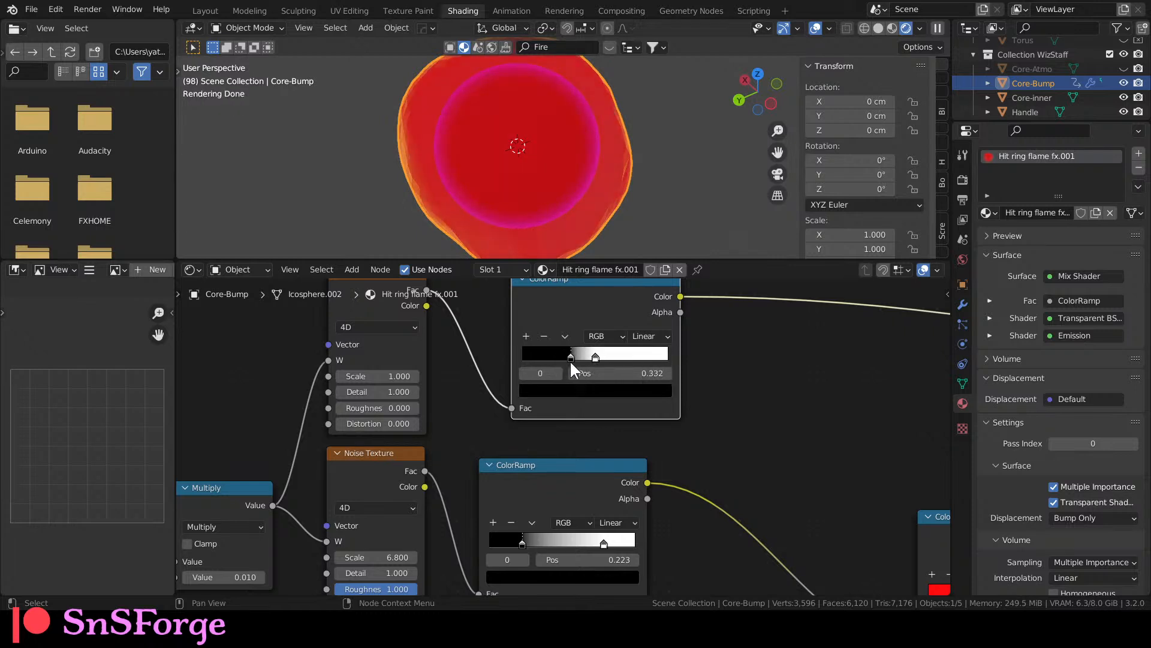
Set the upper Noise Texture's scale to 13.100 and detail to 15.000, and check the shell from several angles.
drag(384, 376, 450, 376)
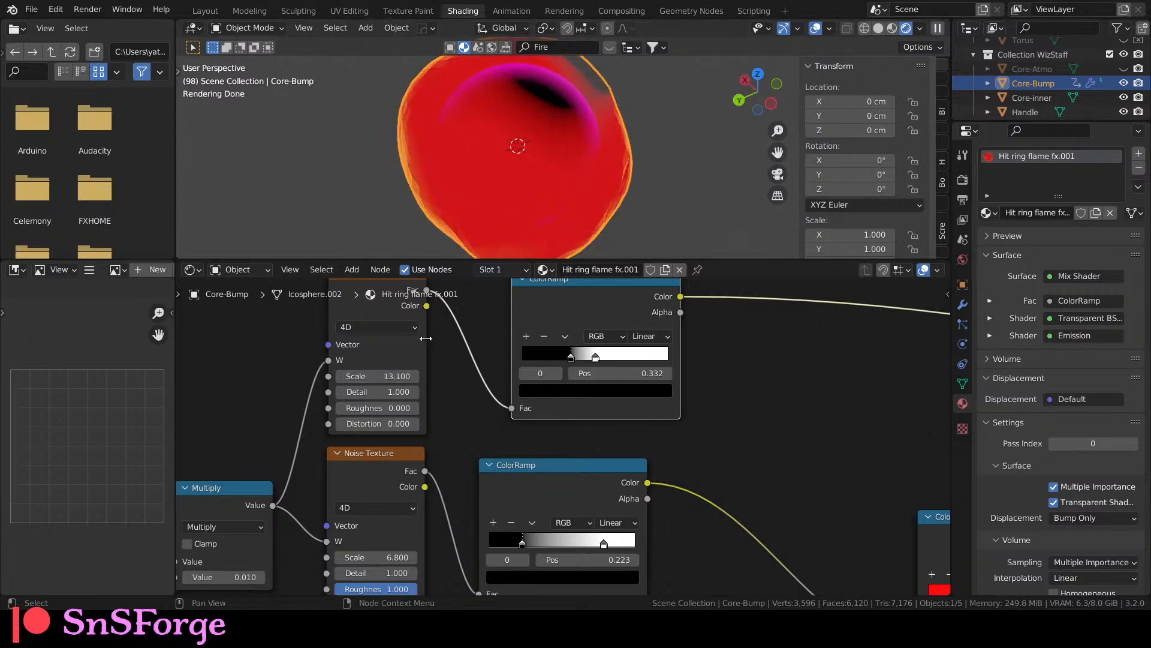
middle_drag(476, 157, 478, 205)
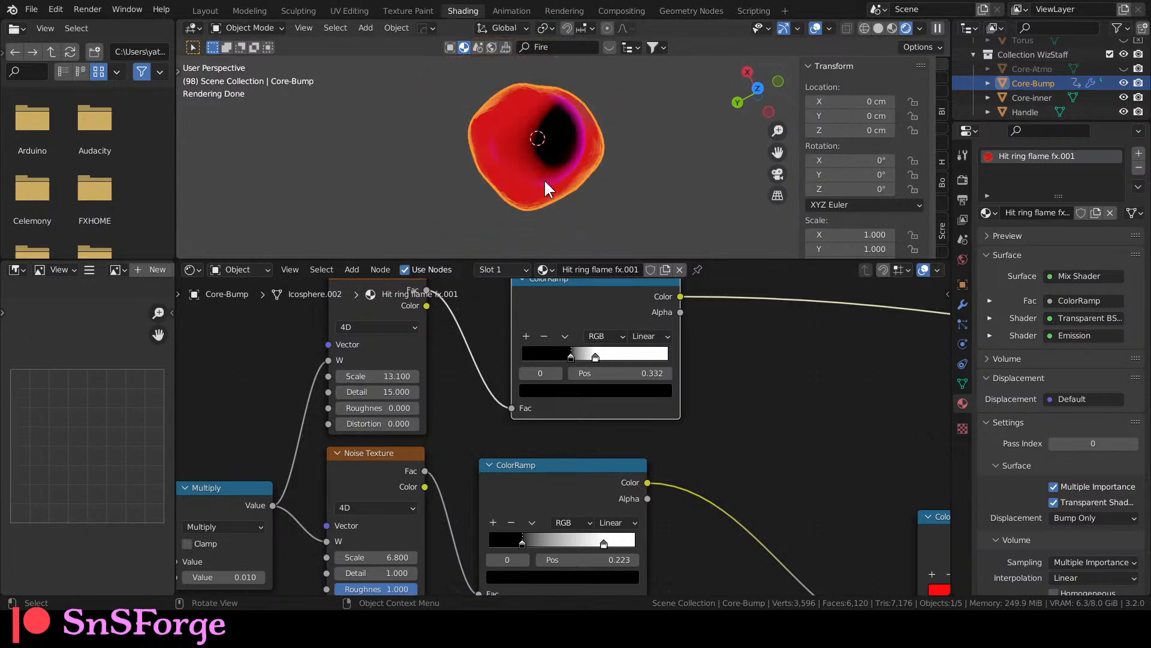
scroll(544, 179, up, 1)
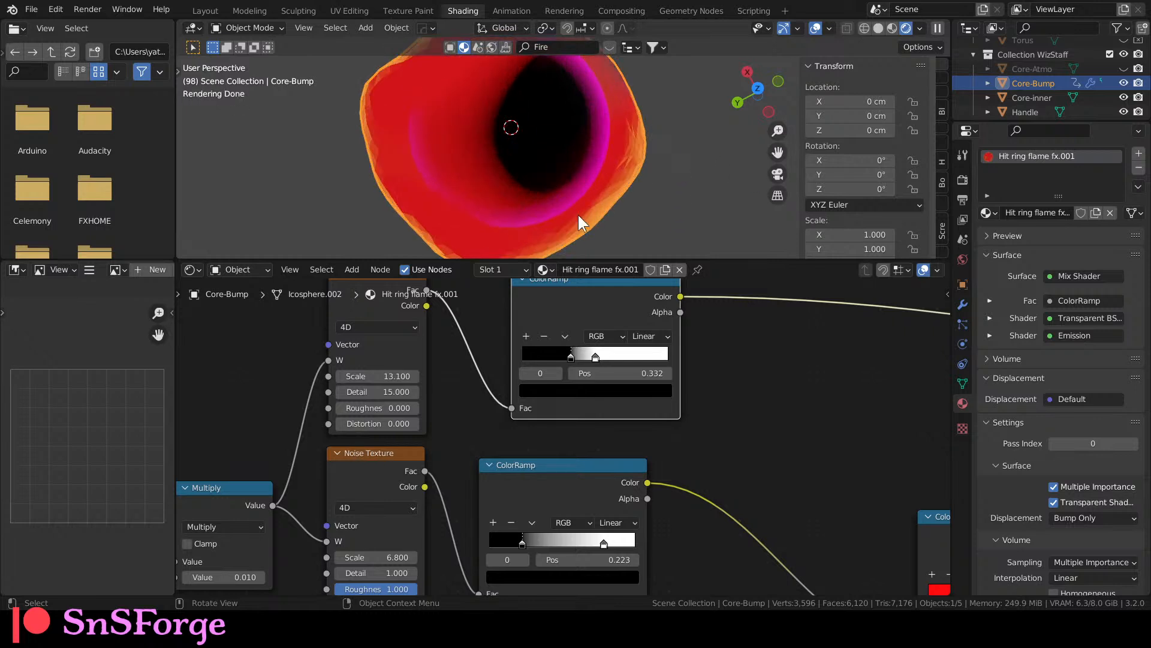
middle_drag(581, 196, 579, 111)
scroll(578, 108, up, 2)
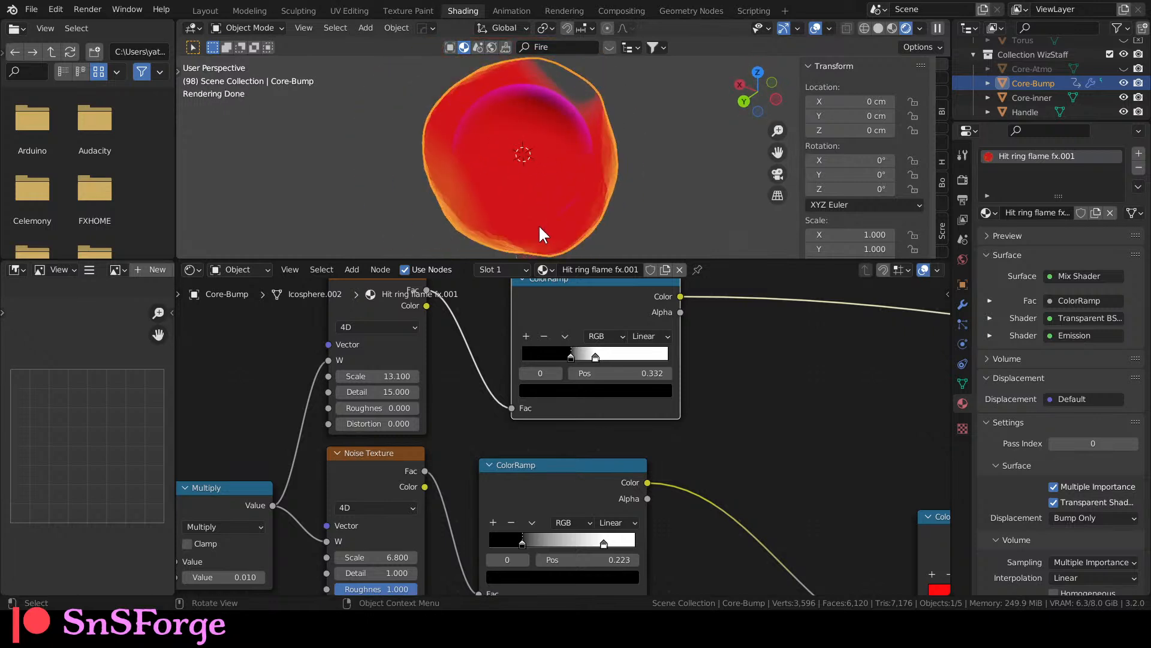
Set the upper Noise Texture's scale to 5.000 after trying other noise settings.
middle_drag(786, 399, 694, 390)
scroll(537, 417, down, 2)
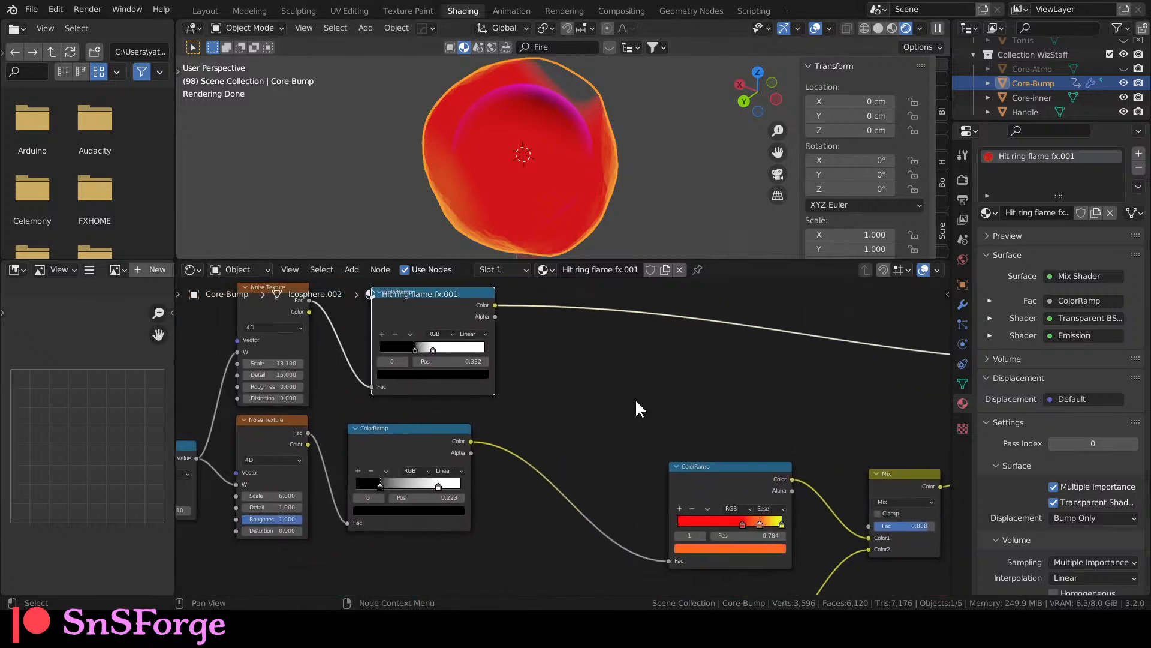
scroll(653, 426, up, 2)
scroll(472, 369, up, 2)
middle_drag(469, 400, 475, 411)
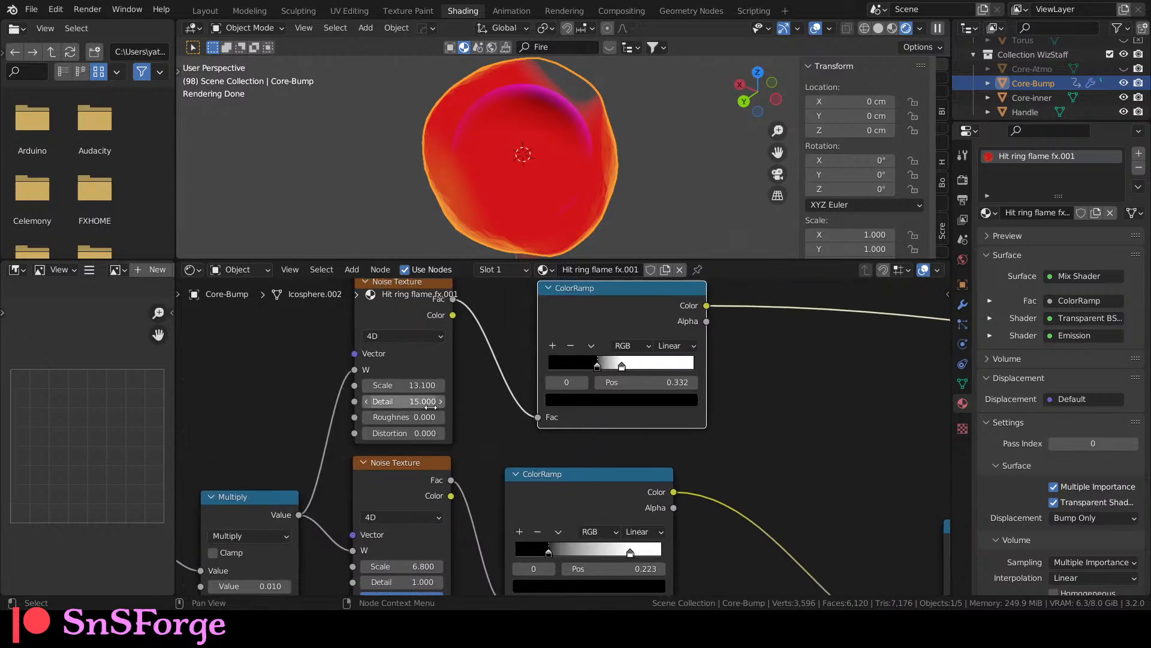
mouse_move(403, 416)
mouse_down()
mouse_move(455, 417)
mouse_move(363, 417)
mouse_move(510, 433)
mouse_move(382, 436)
mouse_up()
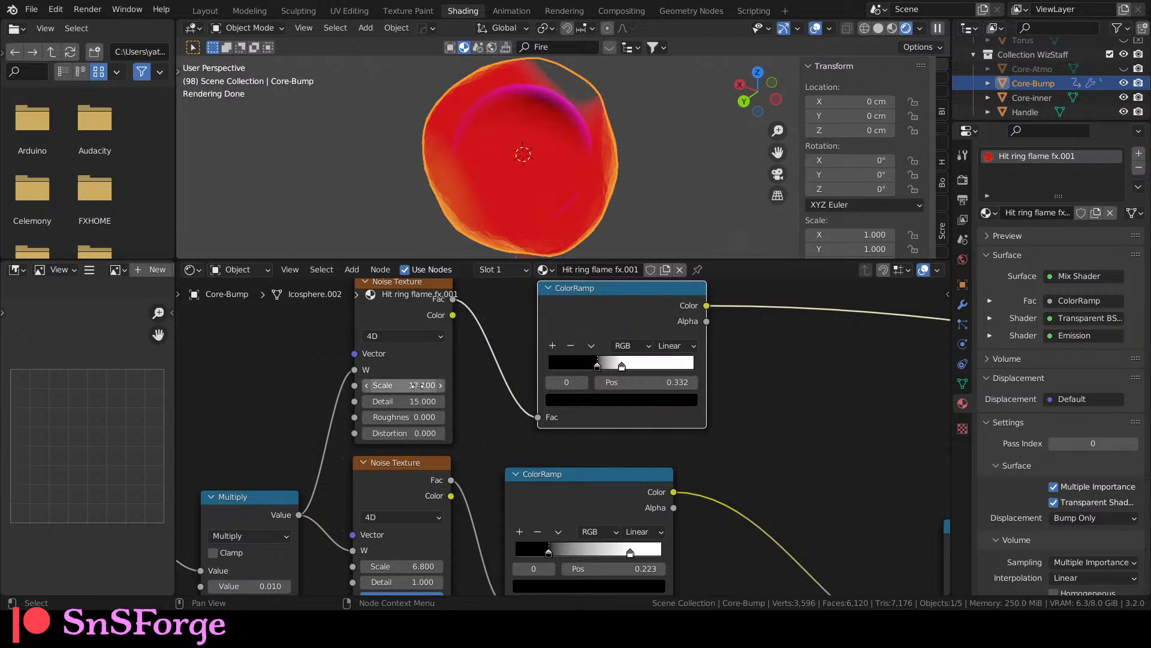
key(Return)
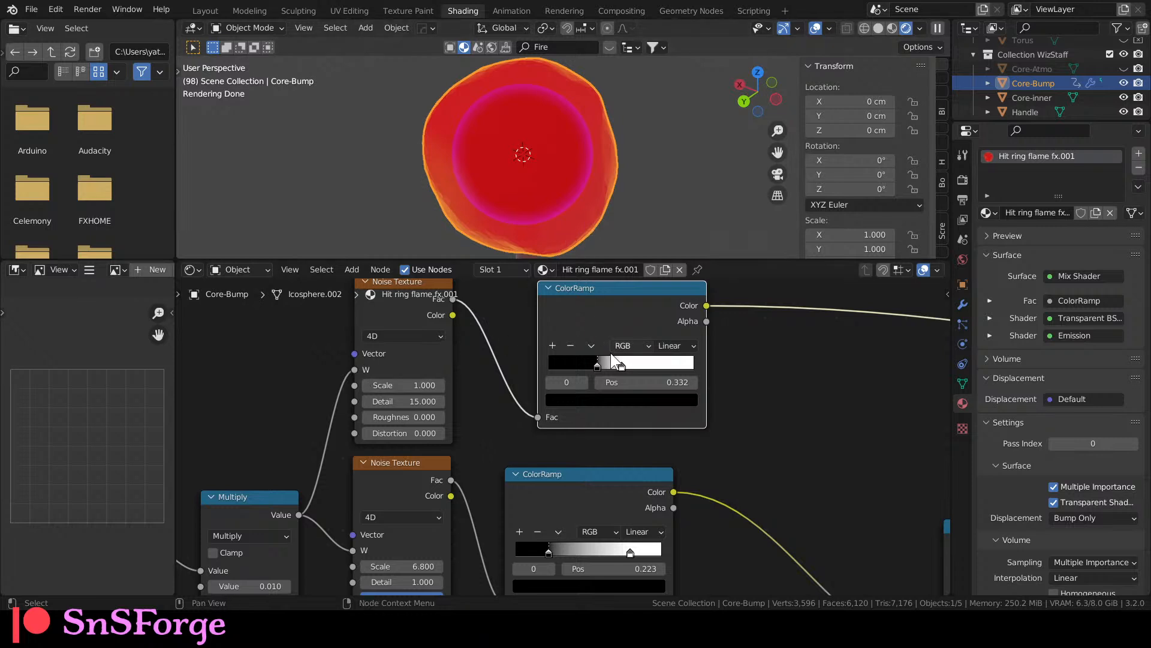
drag(420, 385, 421, 385)
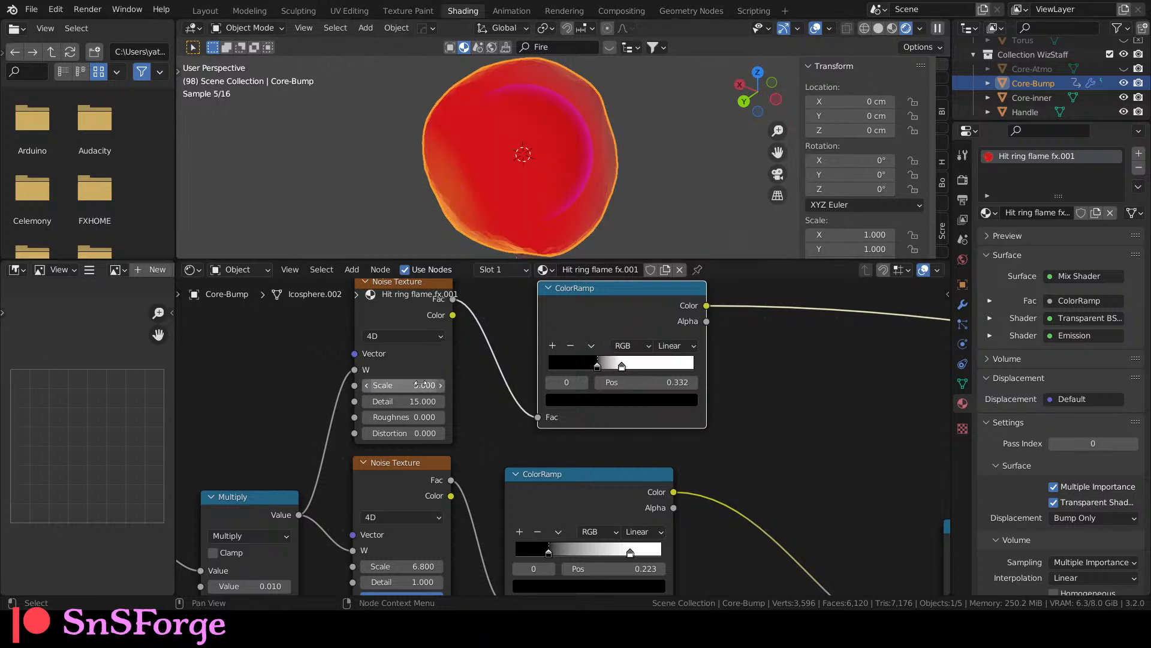
Preview the animation of the flame shell from another side and return to the start of the timeline.
middle_drag(437, 234, 553, 212)
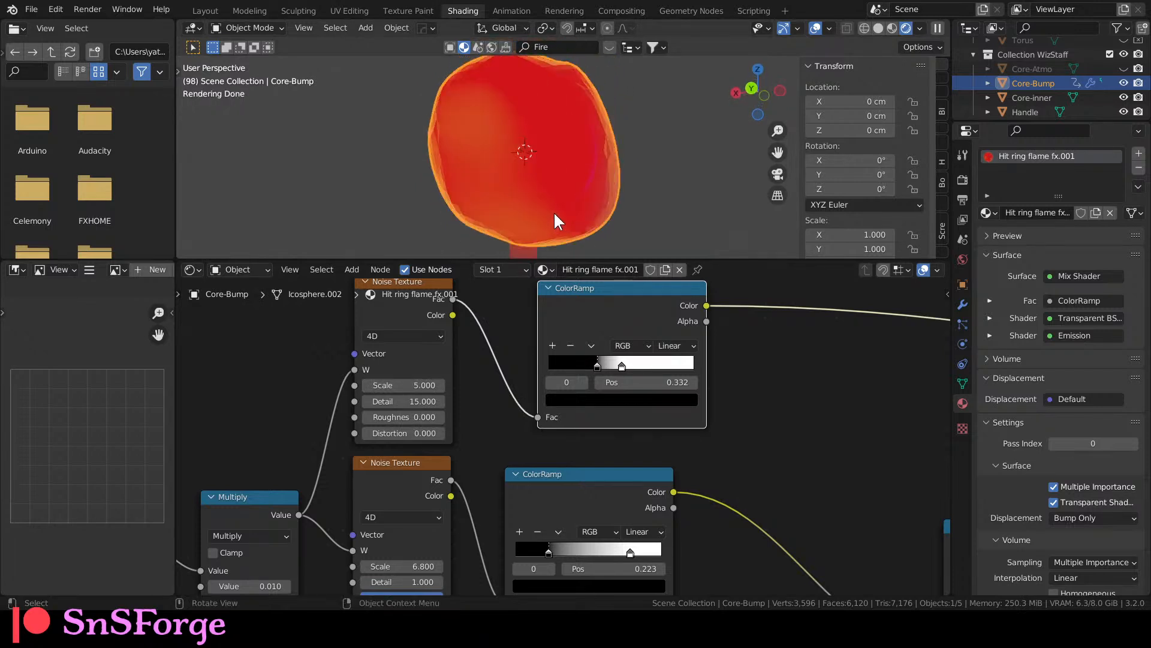
key(space)
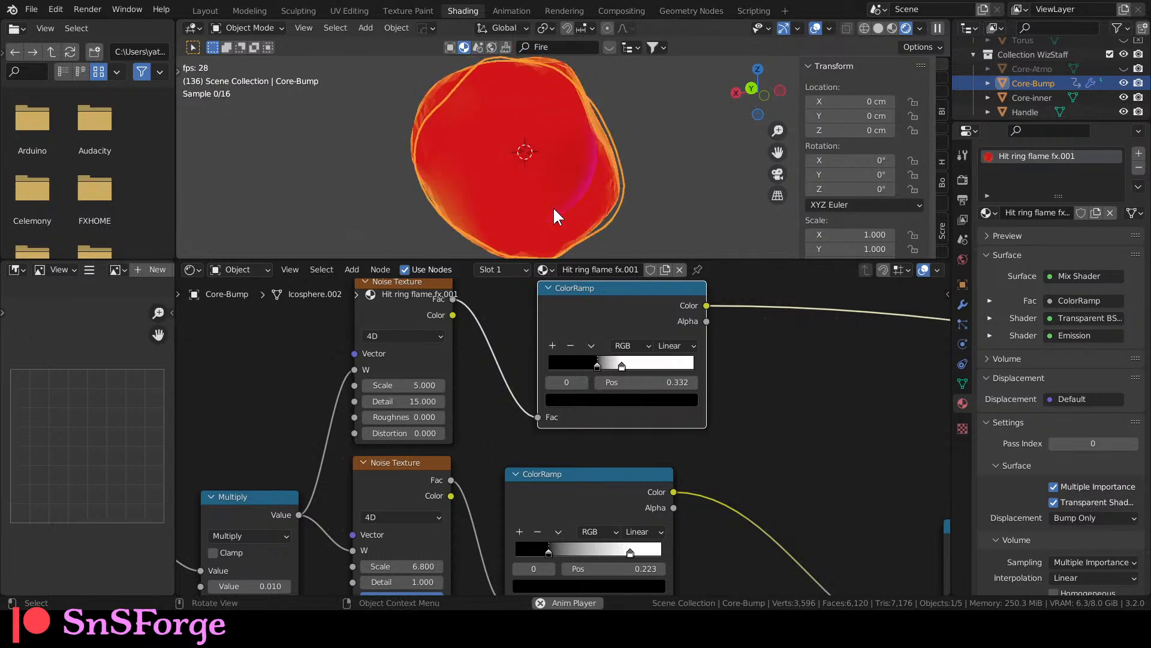
key(space)
key(space)
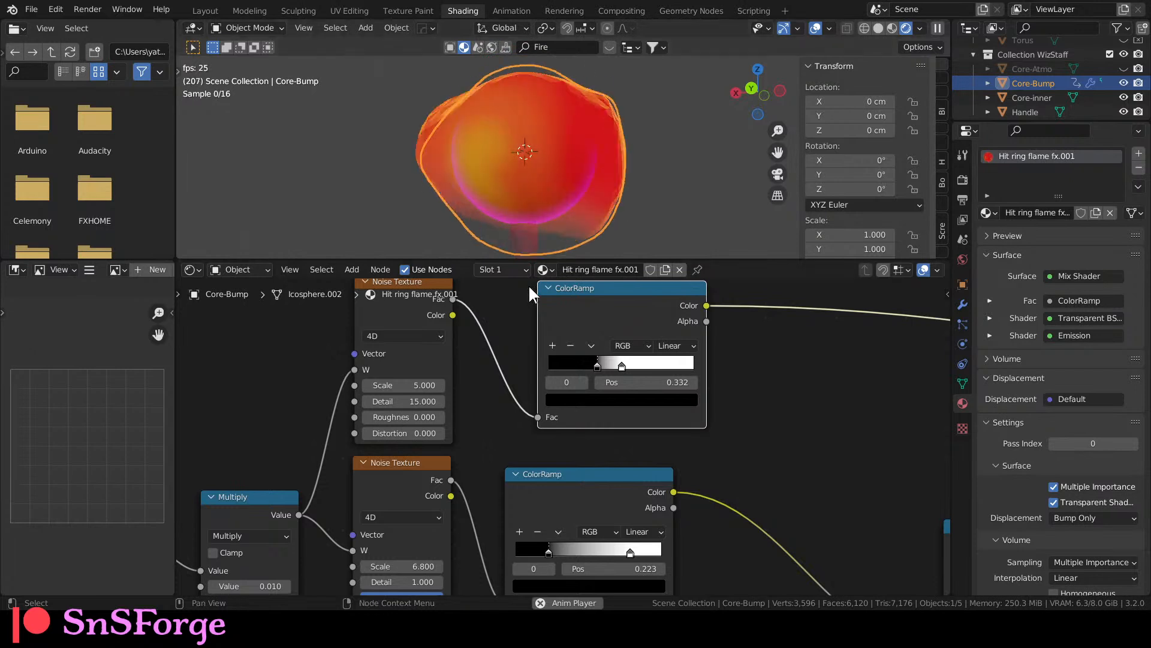
key(space)
key(shift+Left)
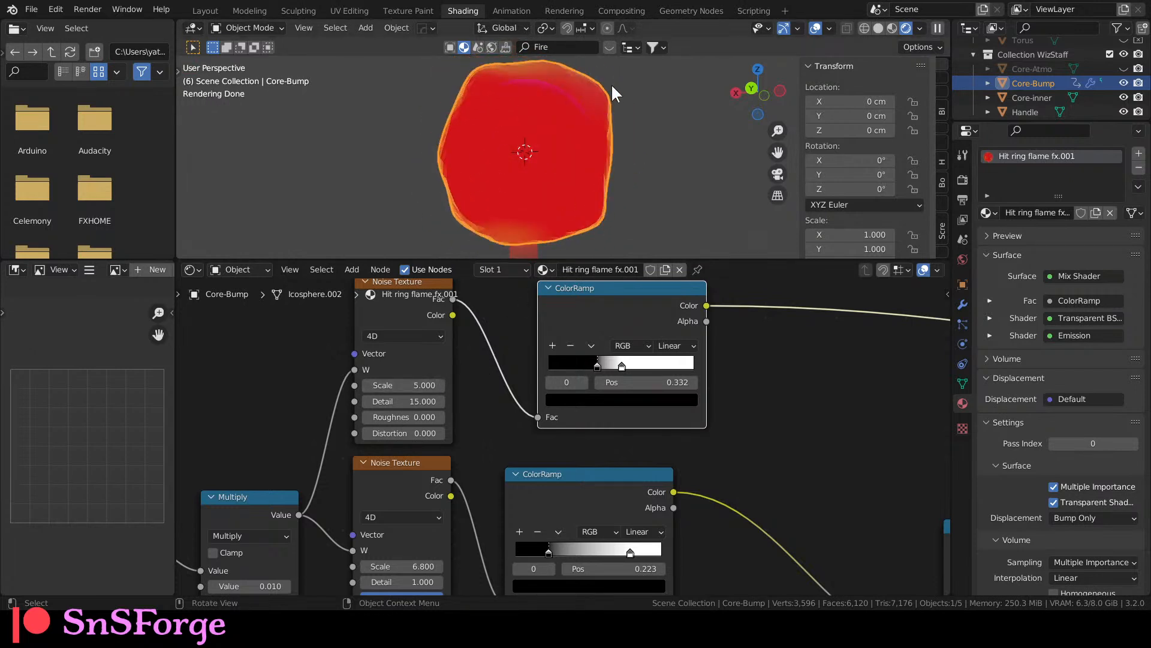
Collapse the Scene Time node in Core-Bump's GN-sphere tree and move it well to the left of the Group Input node.
click(688, 11)
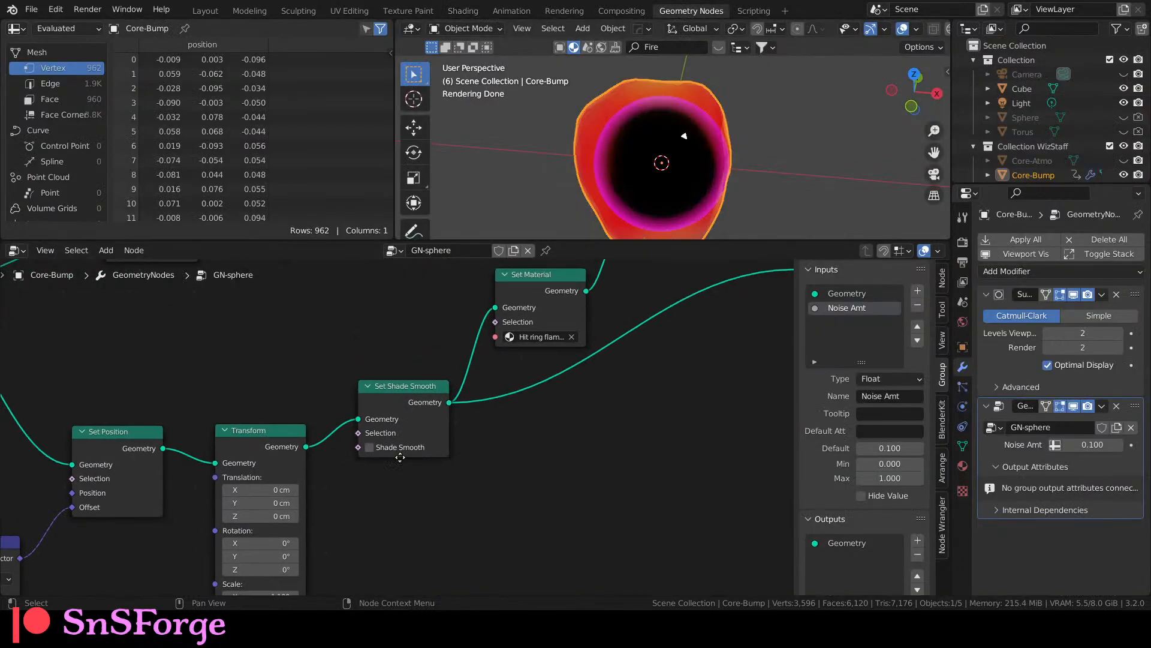
middle_drag(403, 462, 791, 379)
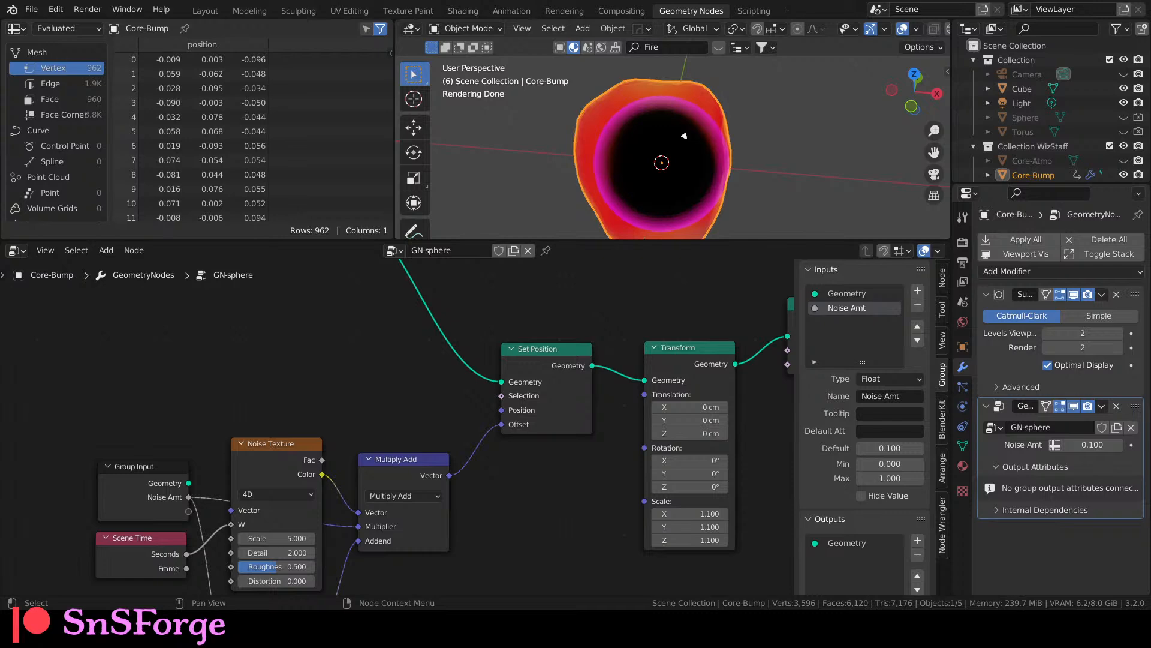
scroll(333, 394, down, 5)
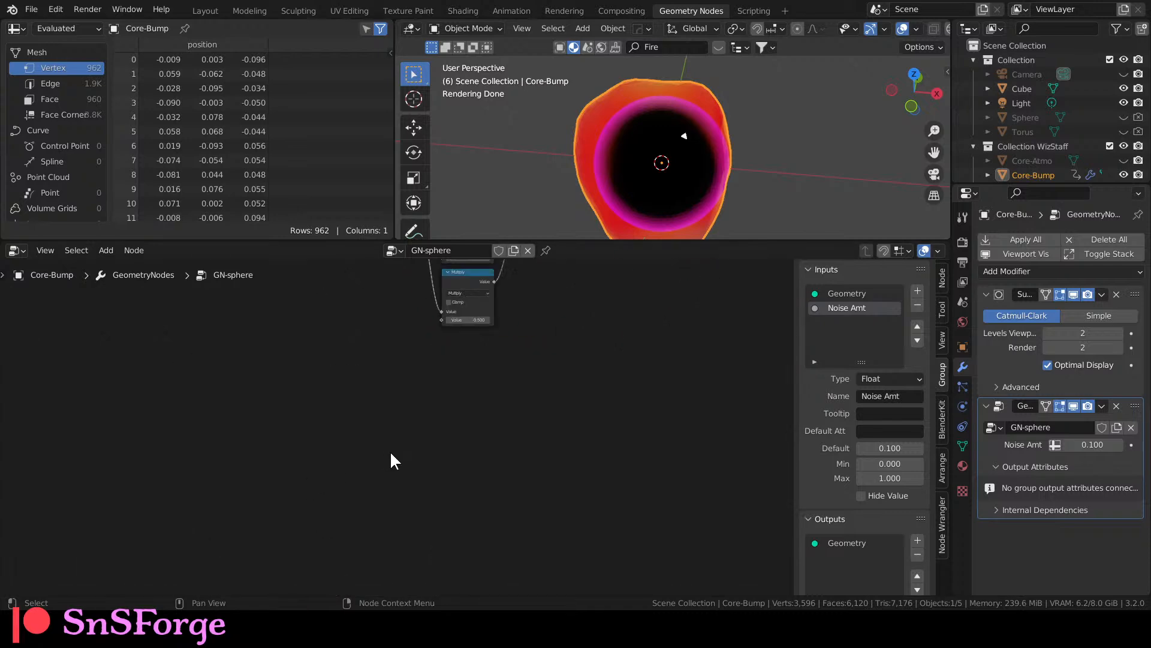
middle_drag(334, 386, 386, 543)
scroll(390, 511, up, 7)
click(514, 486)
drag(504, 487, 37, 504)
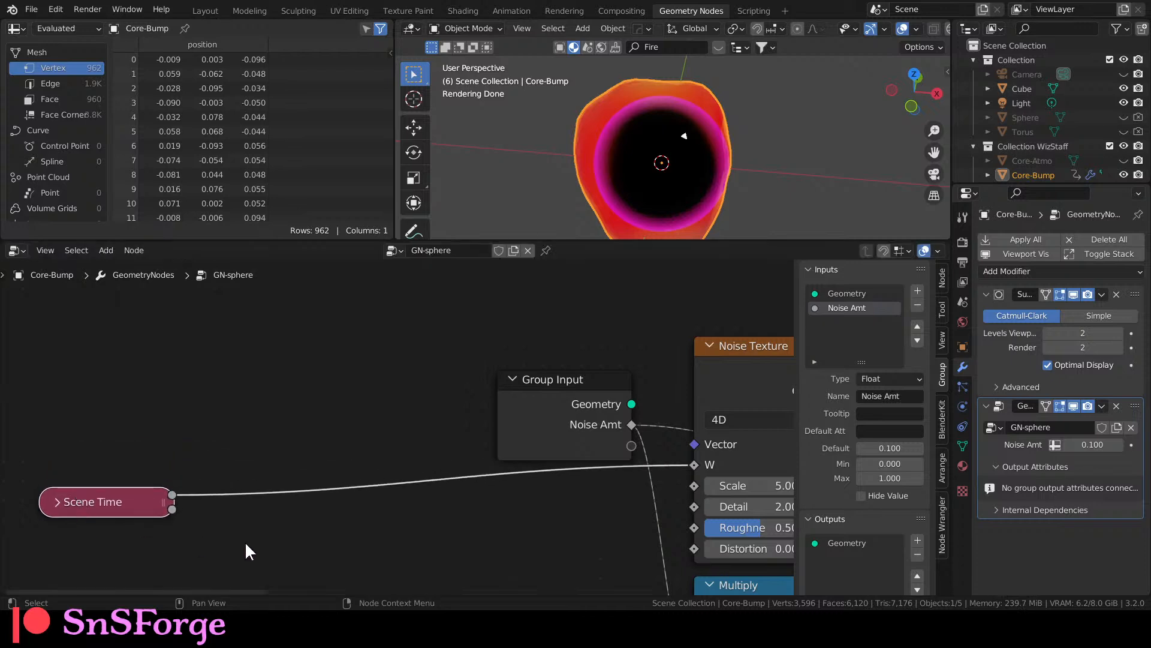
Insert a copy of the Multiply node between Scene Time and the Noise Texture's W input, with its multiplier set to 0.5.
middle_drag(480, 564, 372, 508)
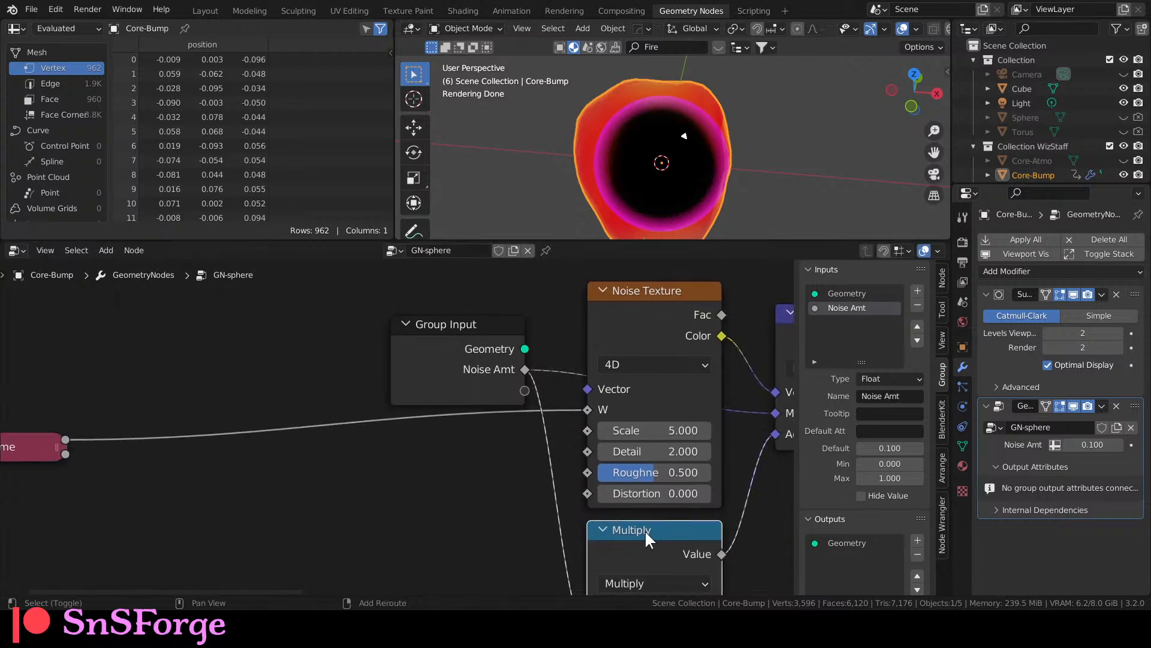
key(shift+d)
click(260, 404)
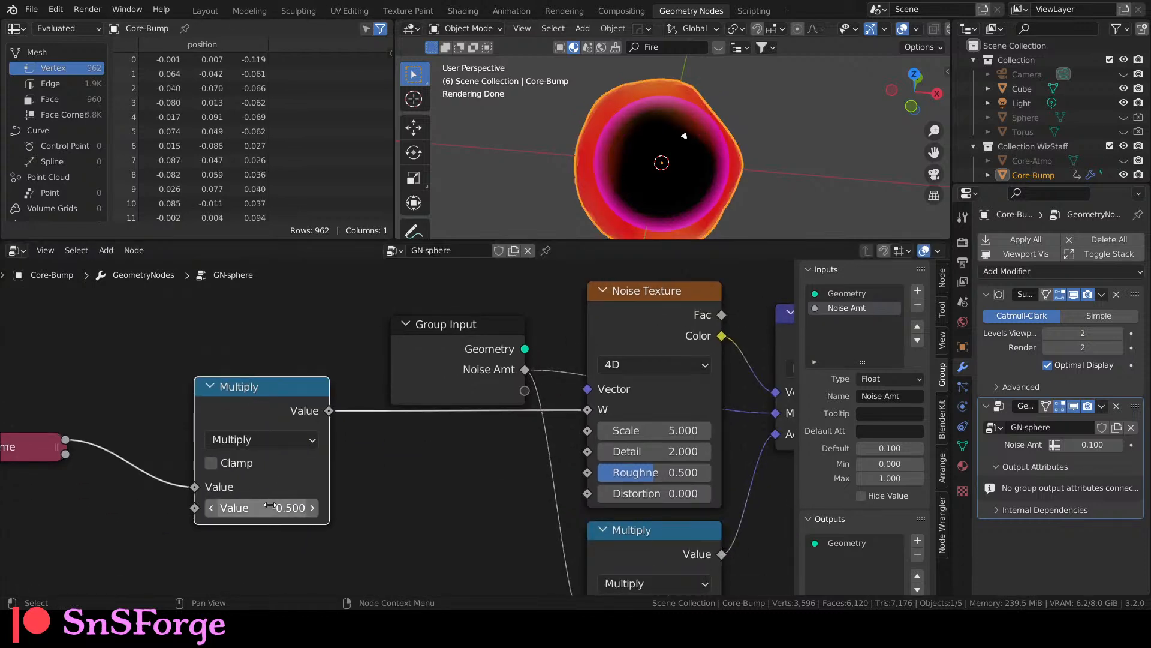
text(.5)
key(Return)
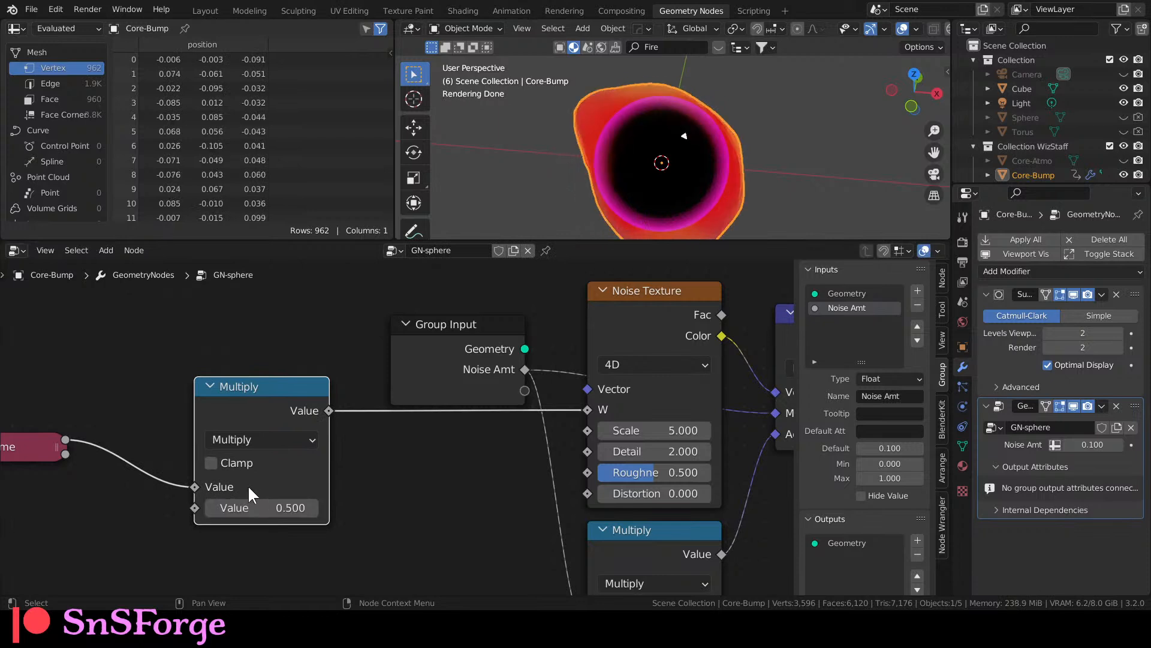
Start the animation playback and set the multiplier of the Multiply node after Scene Time to 0.1.
key(space)
click(253, 508)
text(.1)
key(Return)
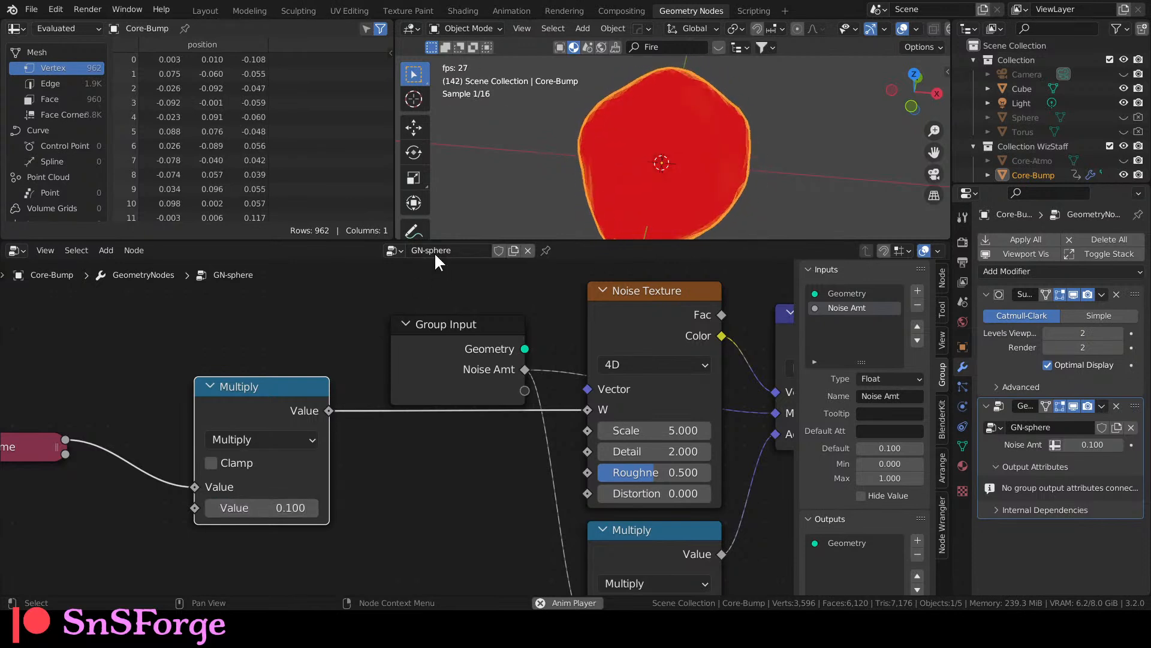
Show Core-Atmo and compare the playing flame sphere with Core-Bump hidden and shown.
click(205, 11)
click(1123, 106)
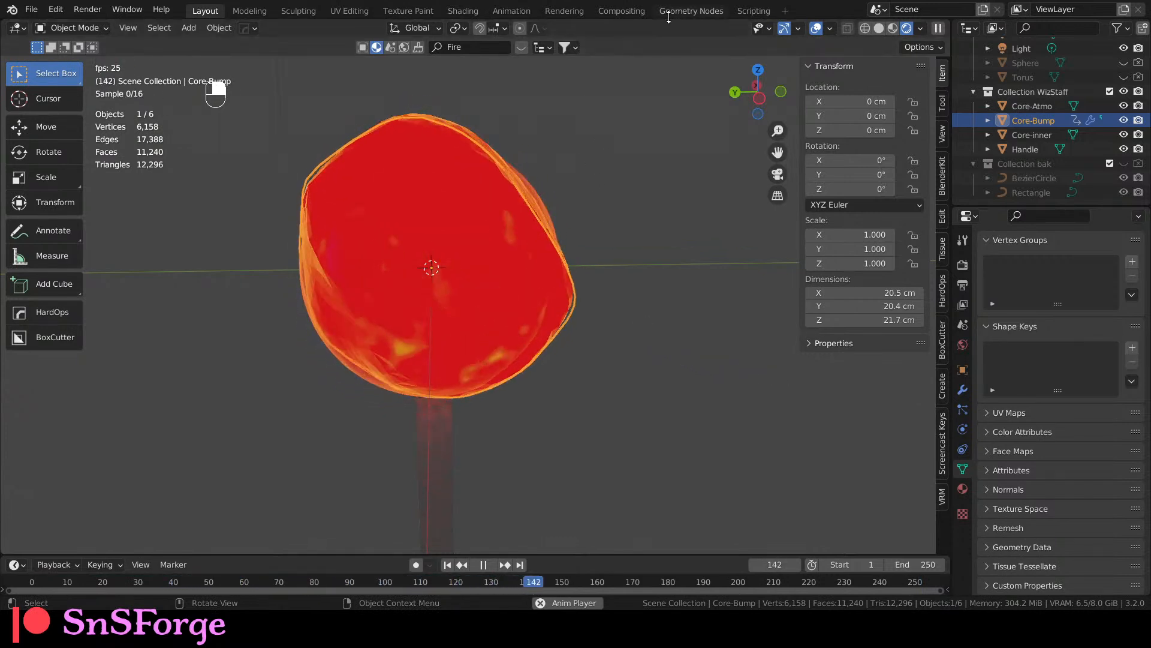
click(463, 11)
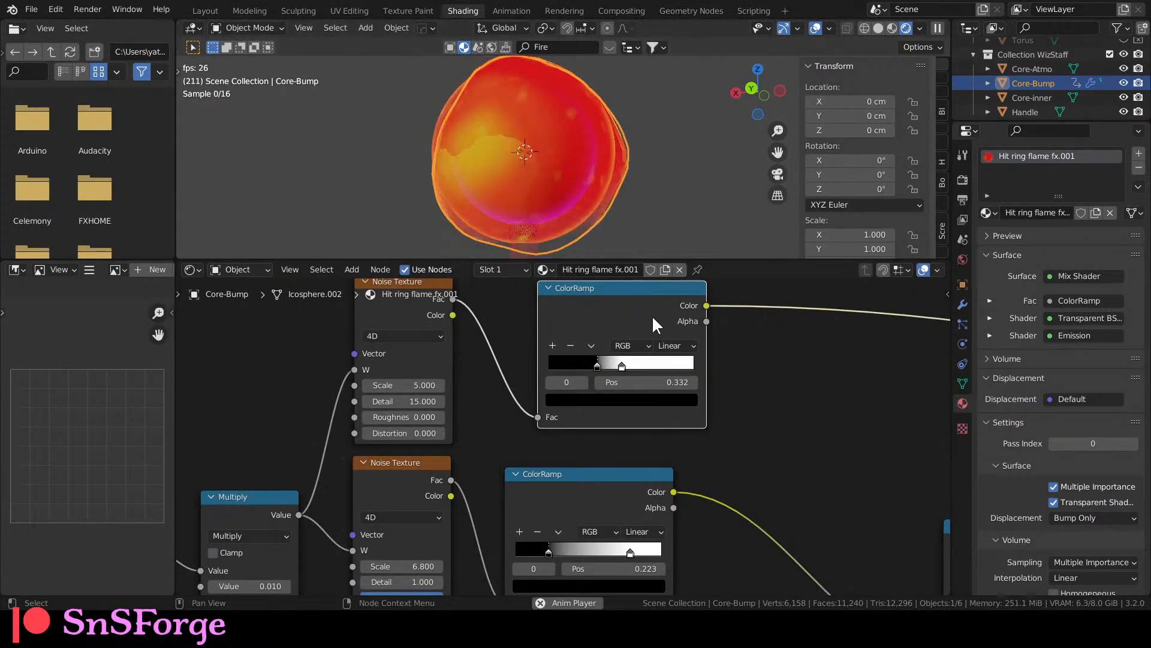
middle_drag(788, 358, 739, 358)
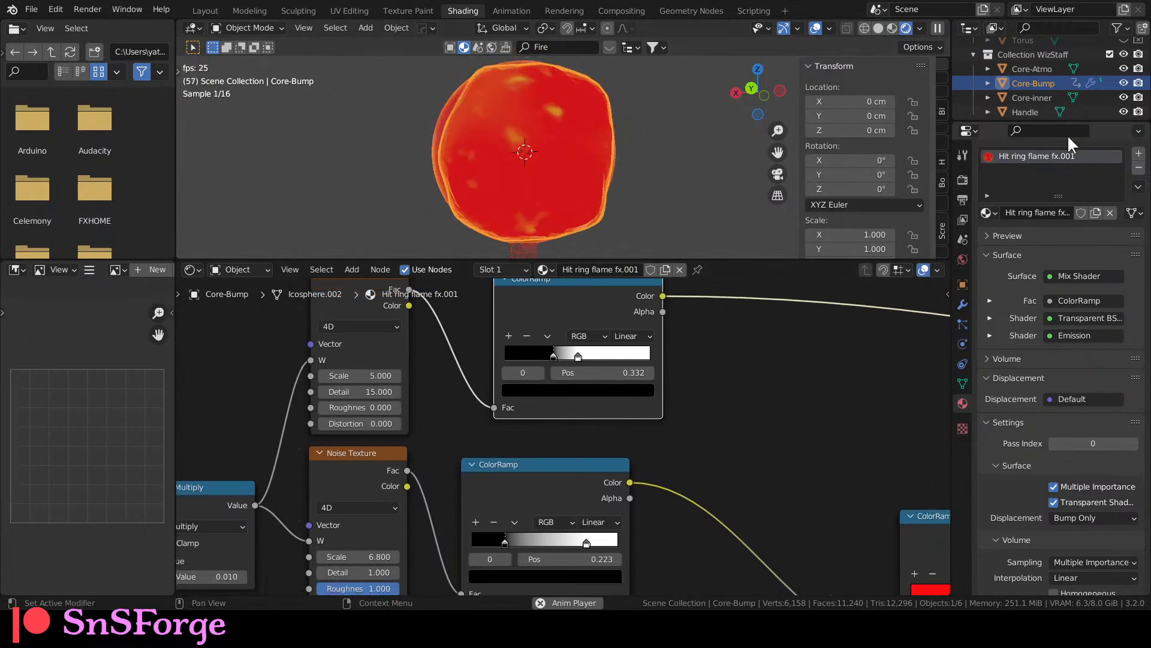
click(1123, 83)
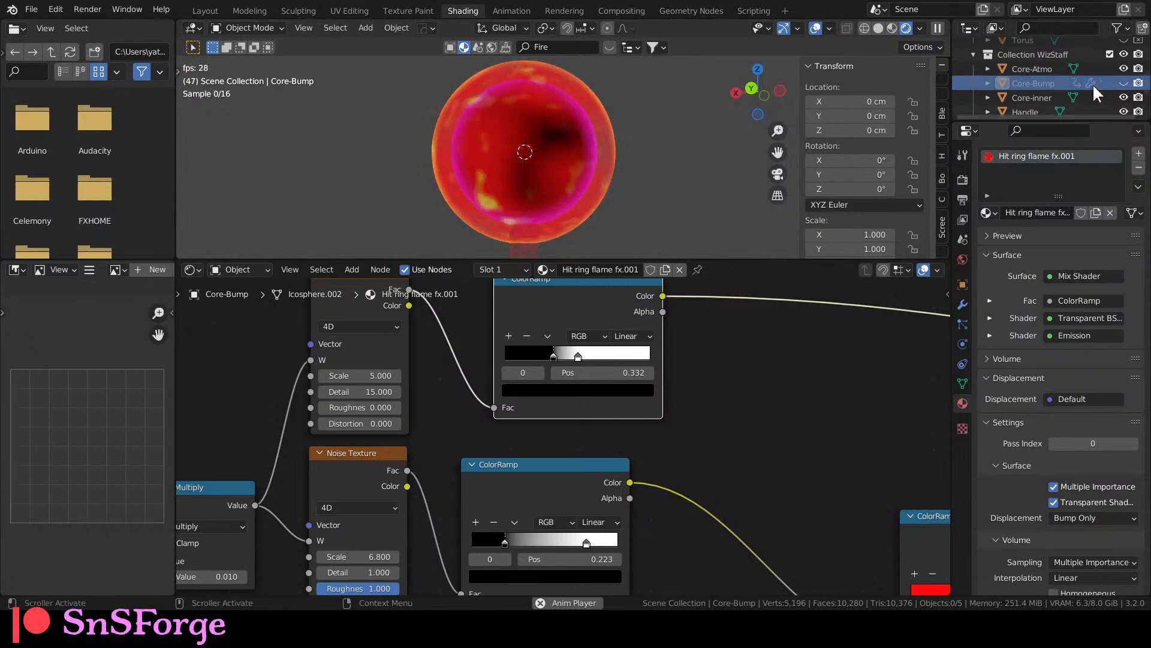
click(1122, 82)
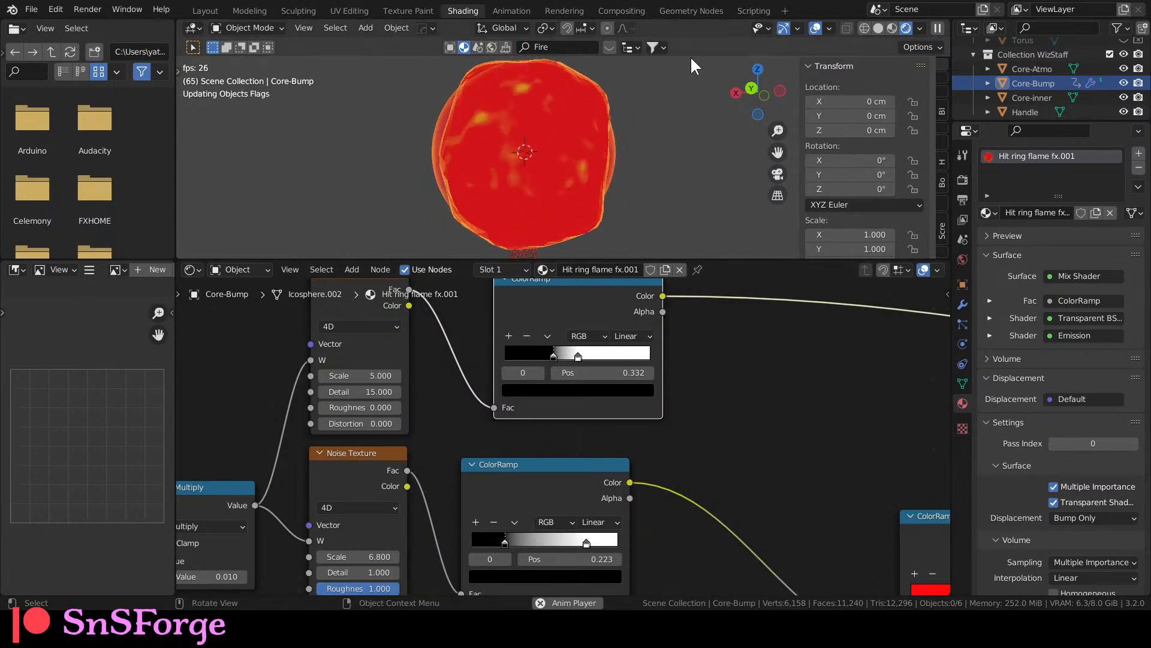
click(690, 12)
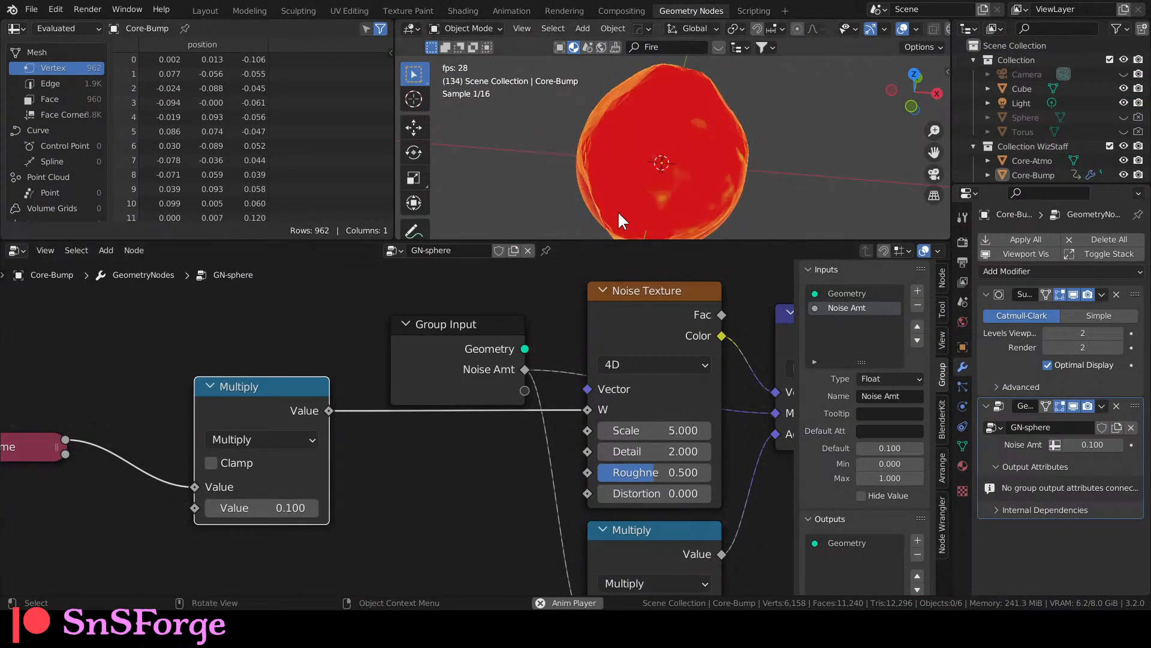
Hide Core-Atmo and raise the GN-sphere Noise Texture's roughness to 1.000 and its distortion to about 12.4.
middle_drag(455, 481, 360, 435)
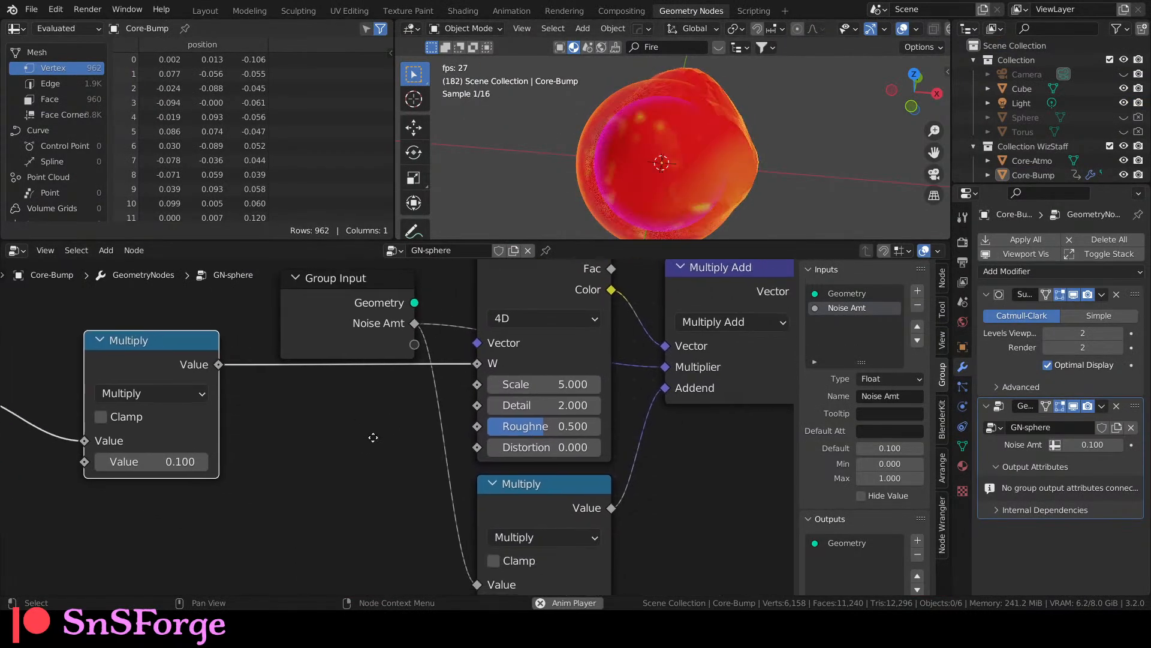
click(1123, 161)
middle_drag(641, 474, 533, 480)
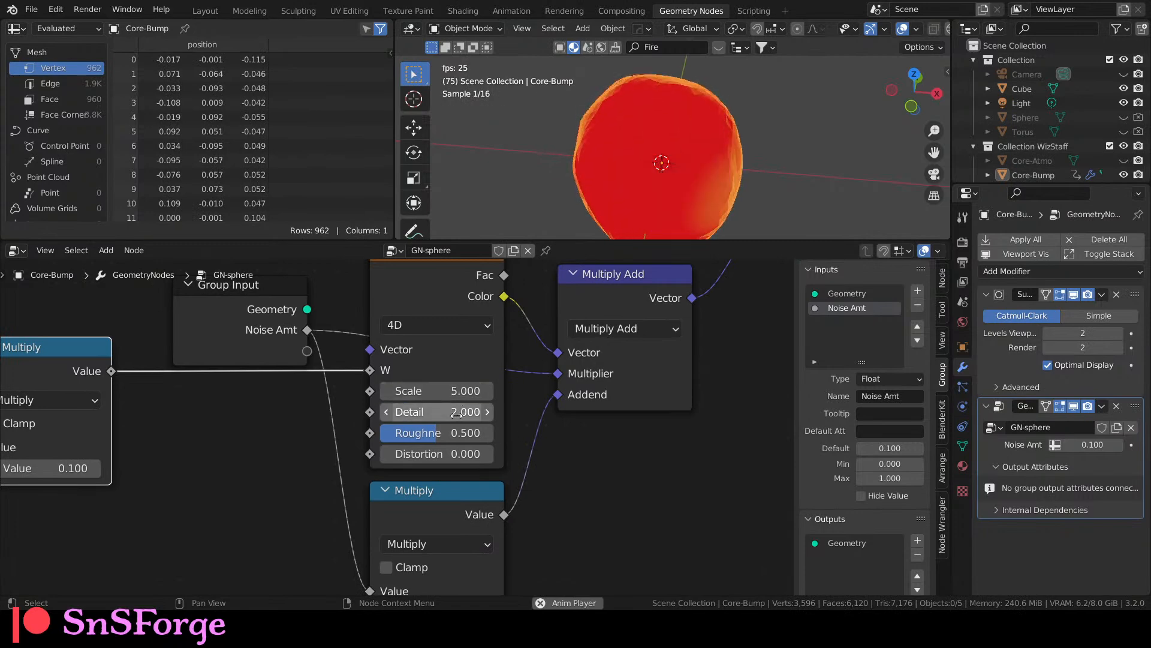
drag(457, 433, 498, 454)
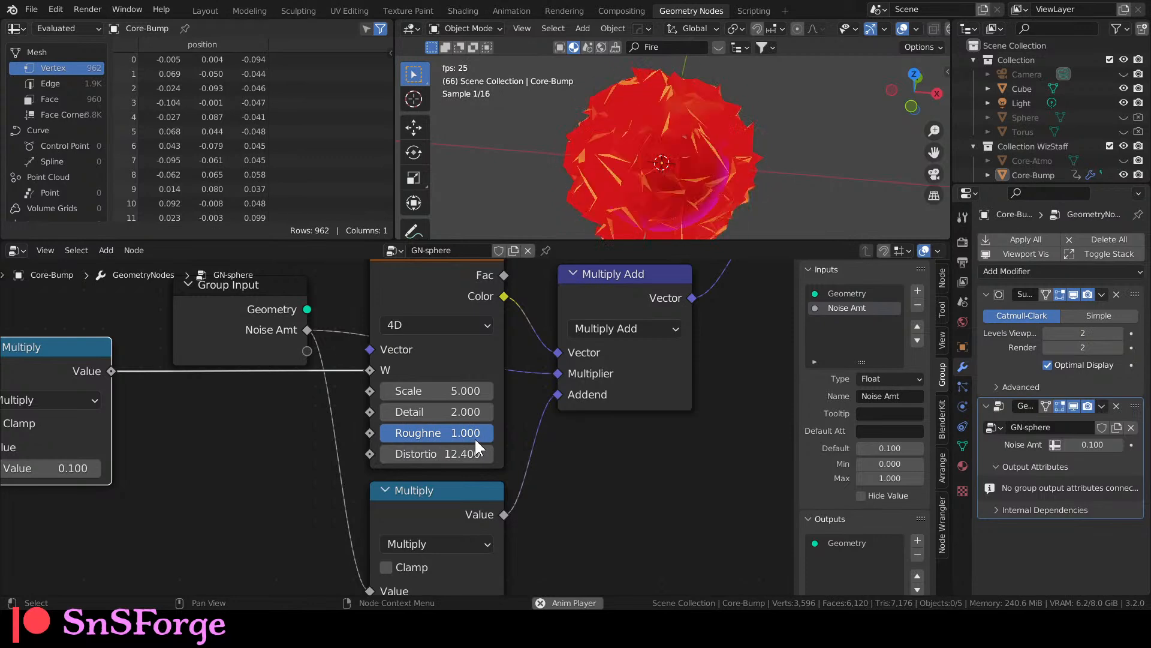
Set the multiplier of the Multiply node after Scene Time to 0.01.
middle_drag(325, 452, 720, 369)
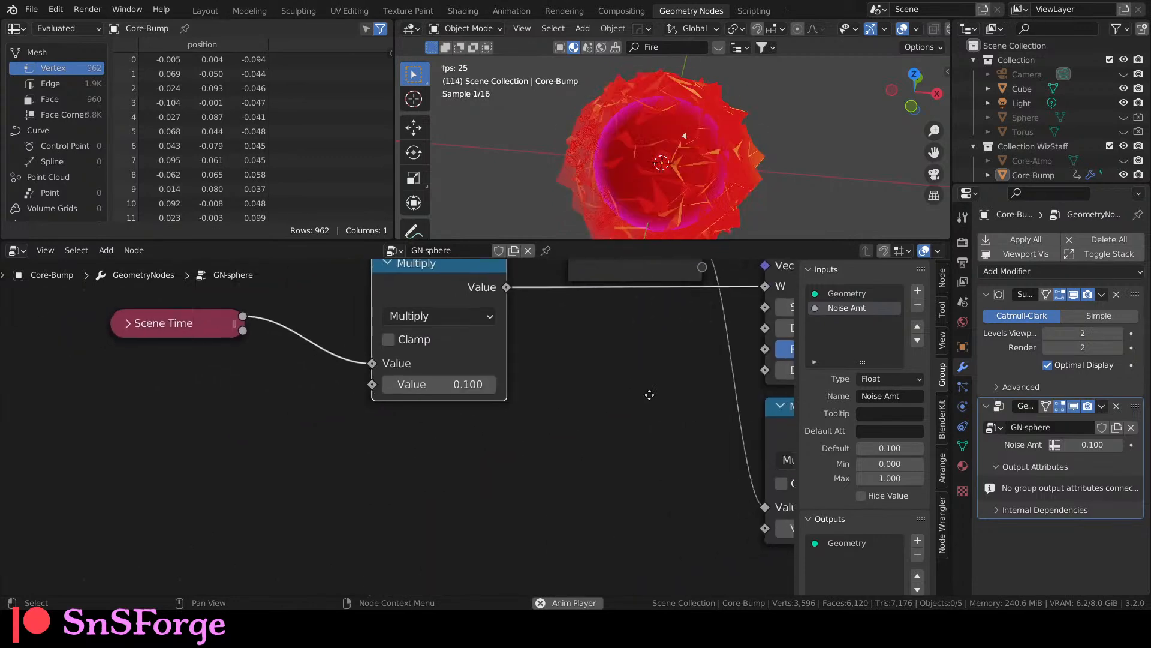
click(469, 383)
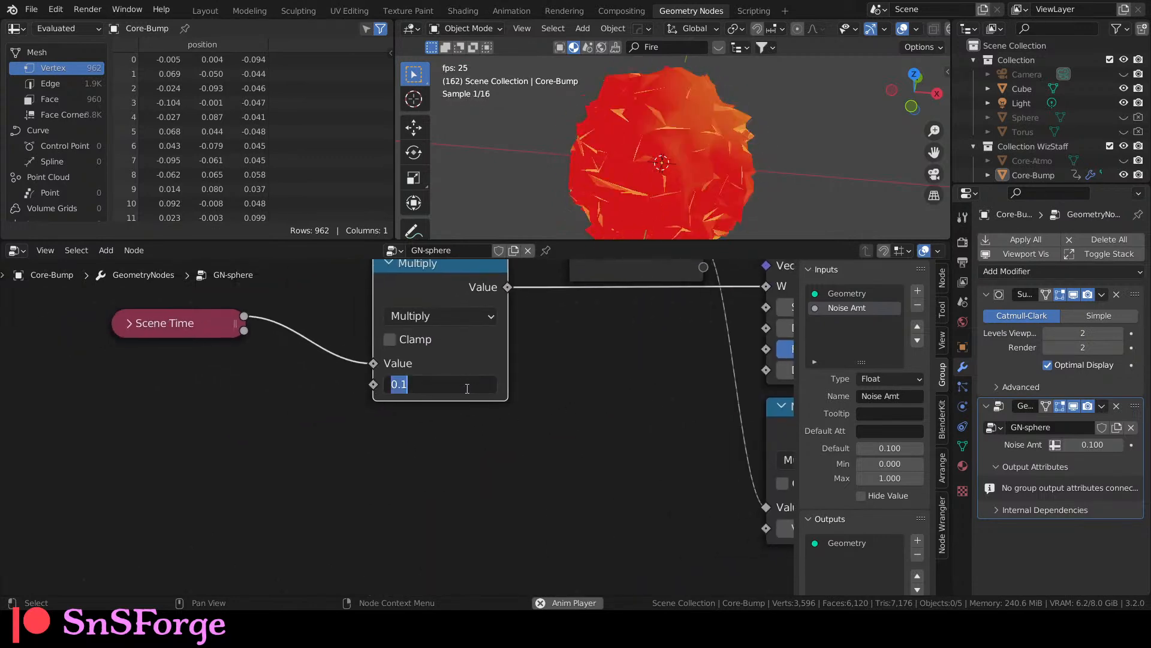
text(.01)
key(Return)
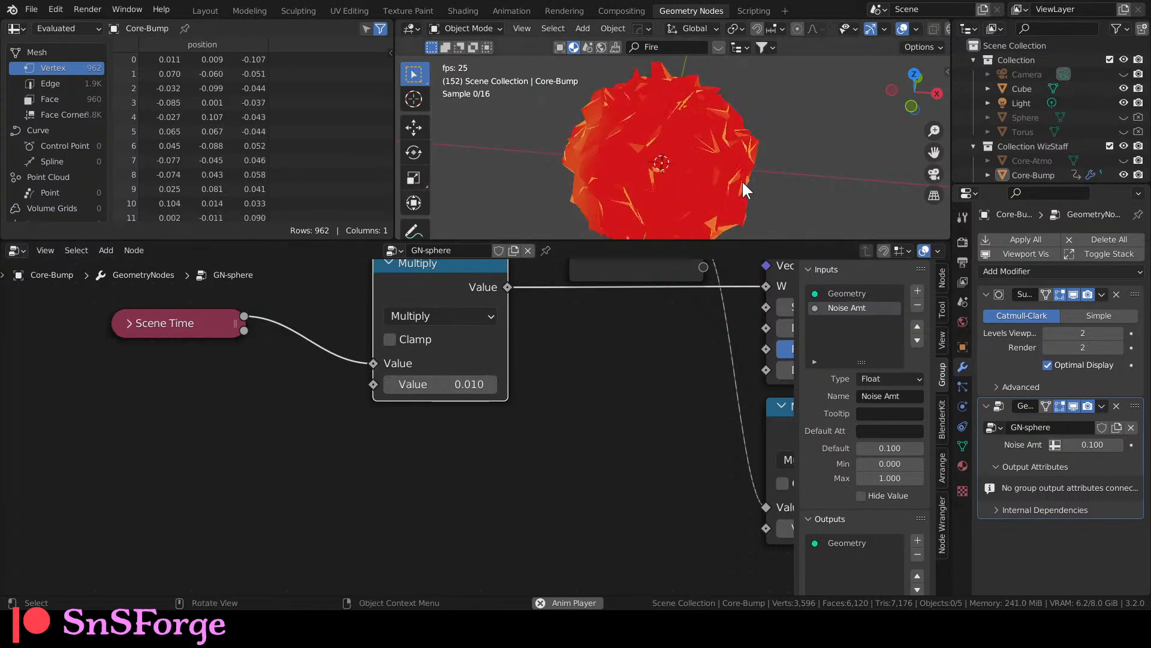
Enable Shade Smooth on the Set Shade Smooth node that follows the Transform node.
scroll(592, 453, down, 3)
middle_drag(653, 396, 283, 556)
click(545, 402)
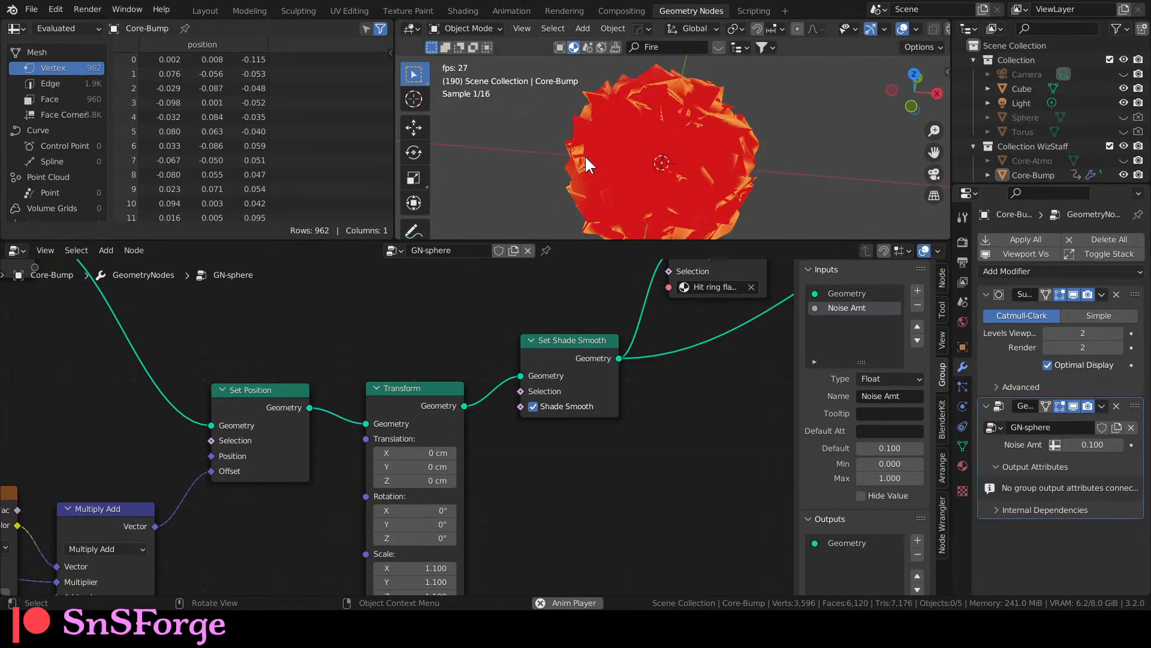
In Core-Bump's flame material, set the upper Noise Texture's scale to 100 and the Multiply node's factor to 0.001.
click(463, 11)
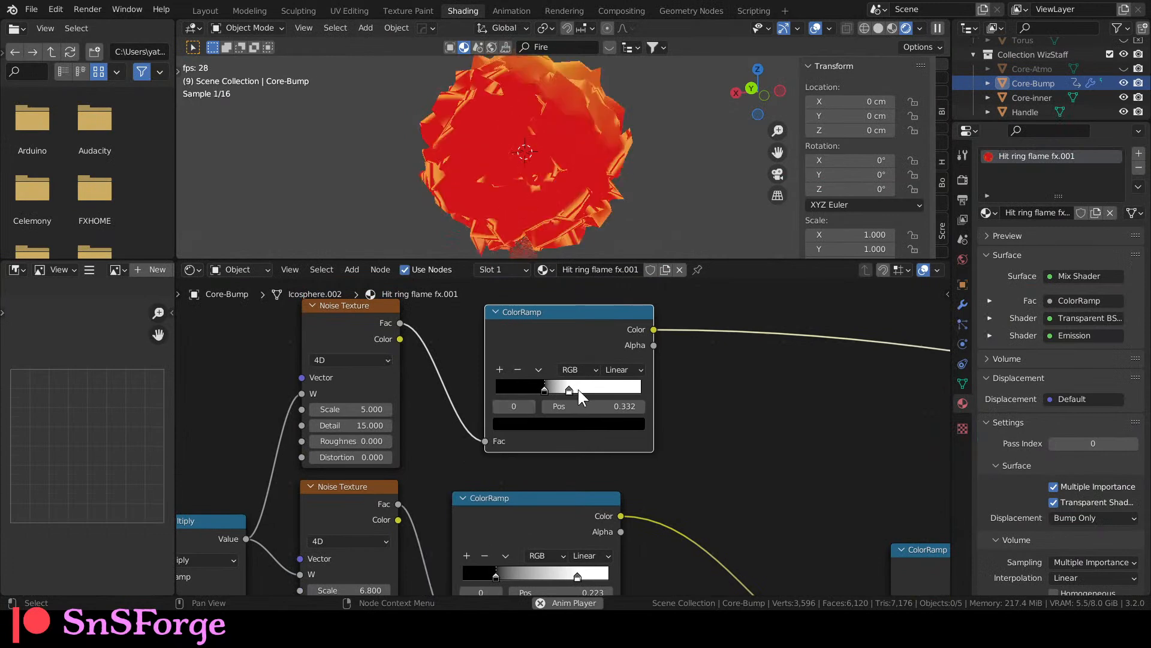
drag(360, 409, 857, 409)
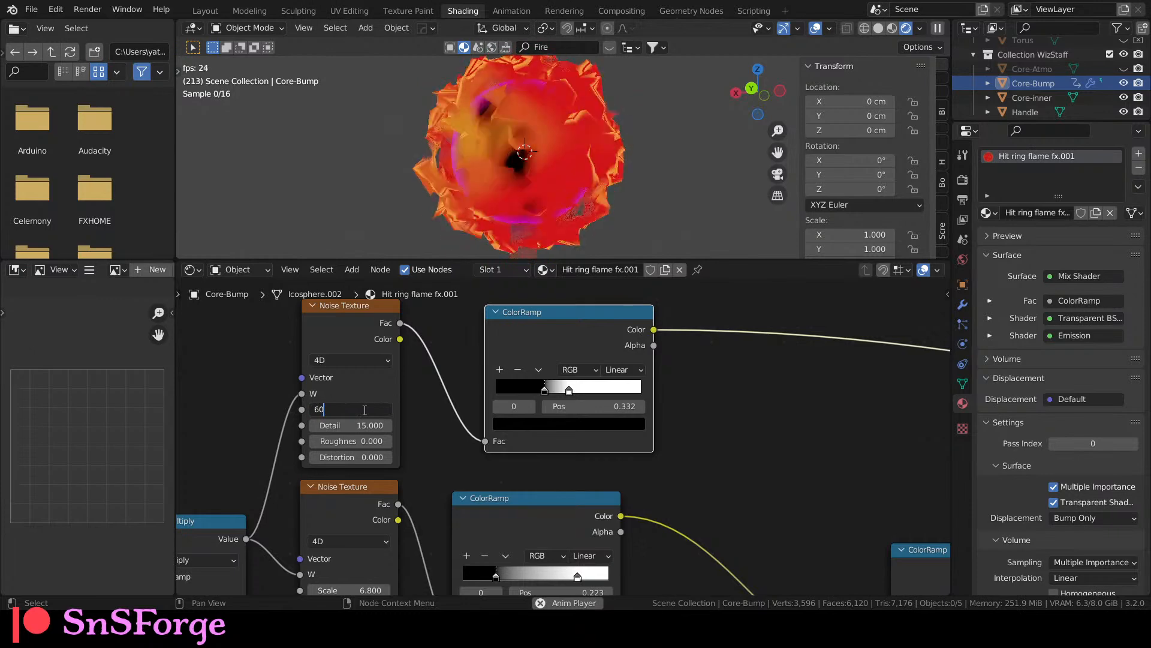
click(364, 409)
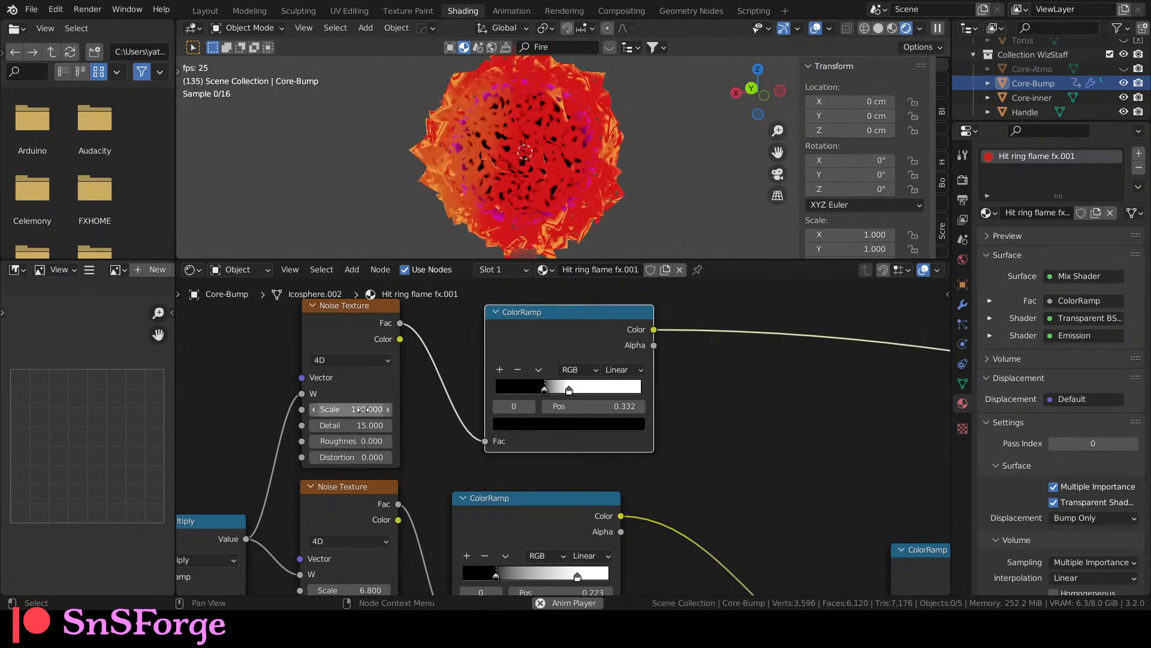
middle_drag(434, 436, 775, 349)
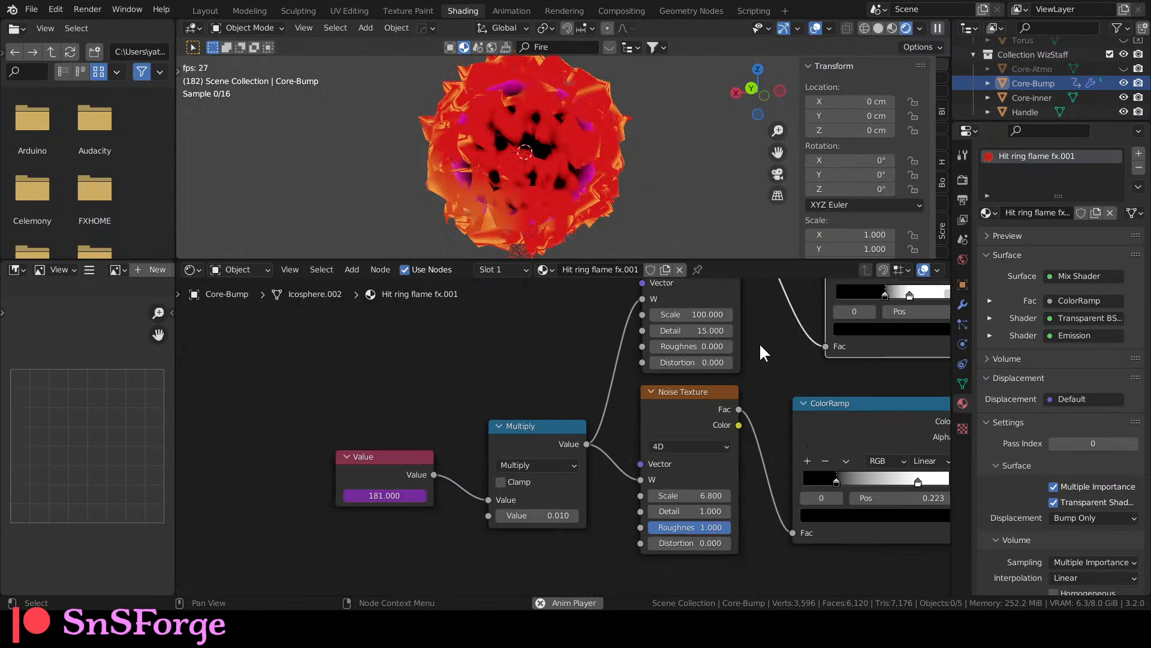
double_click(547, 516)
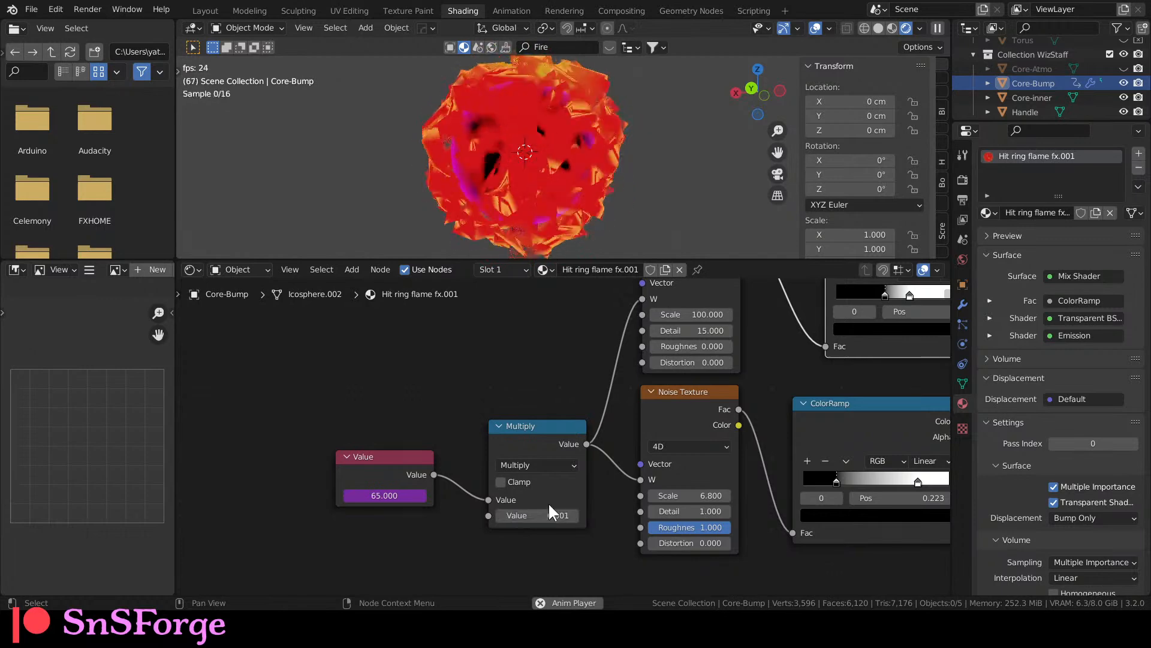
On the upper ColorRamp, move the white stop to the far end and the black stop to 0.637.
middle_drag(553, 325, 334, 405)
middle_drag(561, 400, 437, 406)
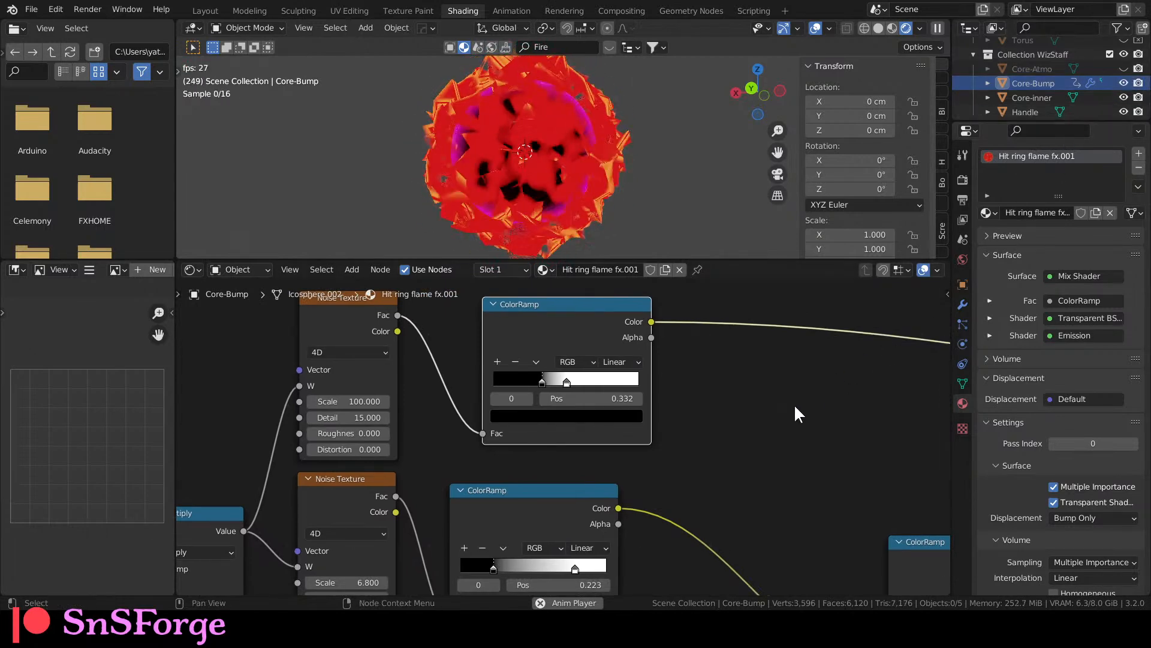
middle_drag(805, 409, 786, 425)
drag(543, 397, 630, 387)
drag(522, 394, 569, 393)
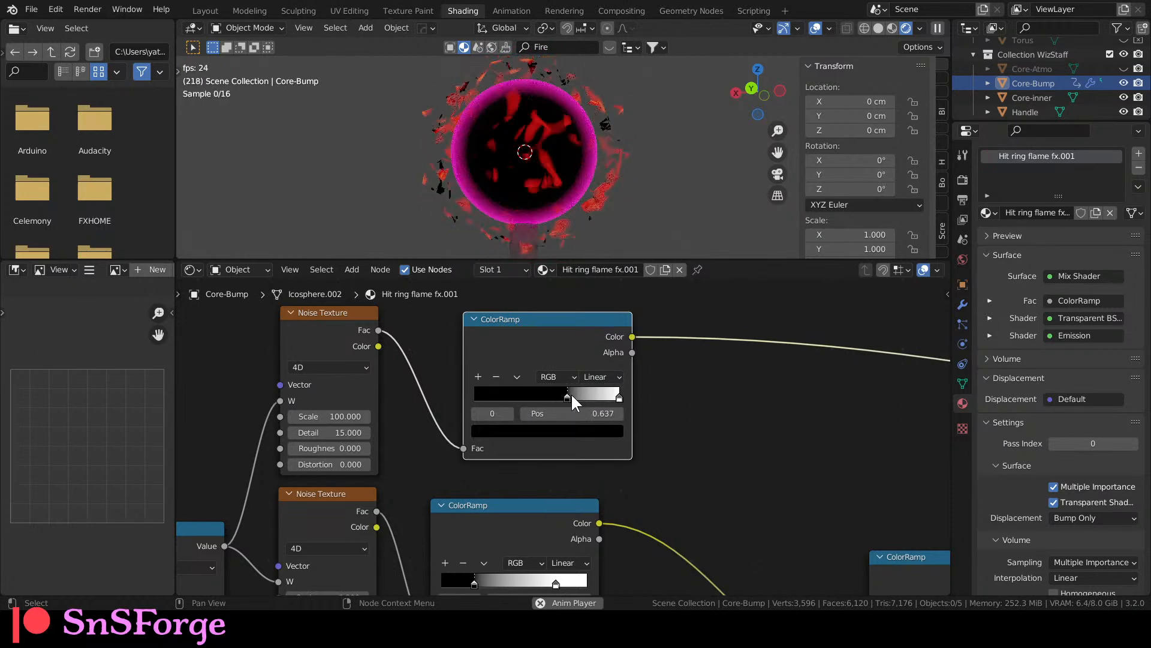
Show Core-Atmo again and preview the animated flame sphere with nothing selected in the Layout workspace.
click(1123, 69)
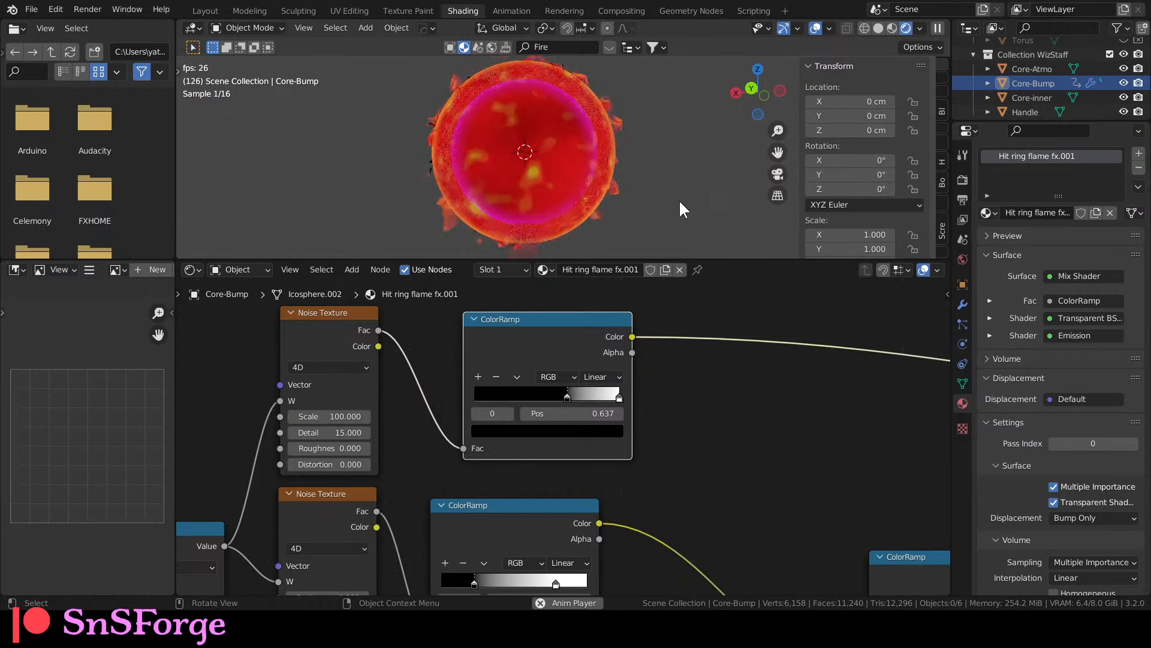
click(206, 11)
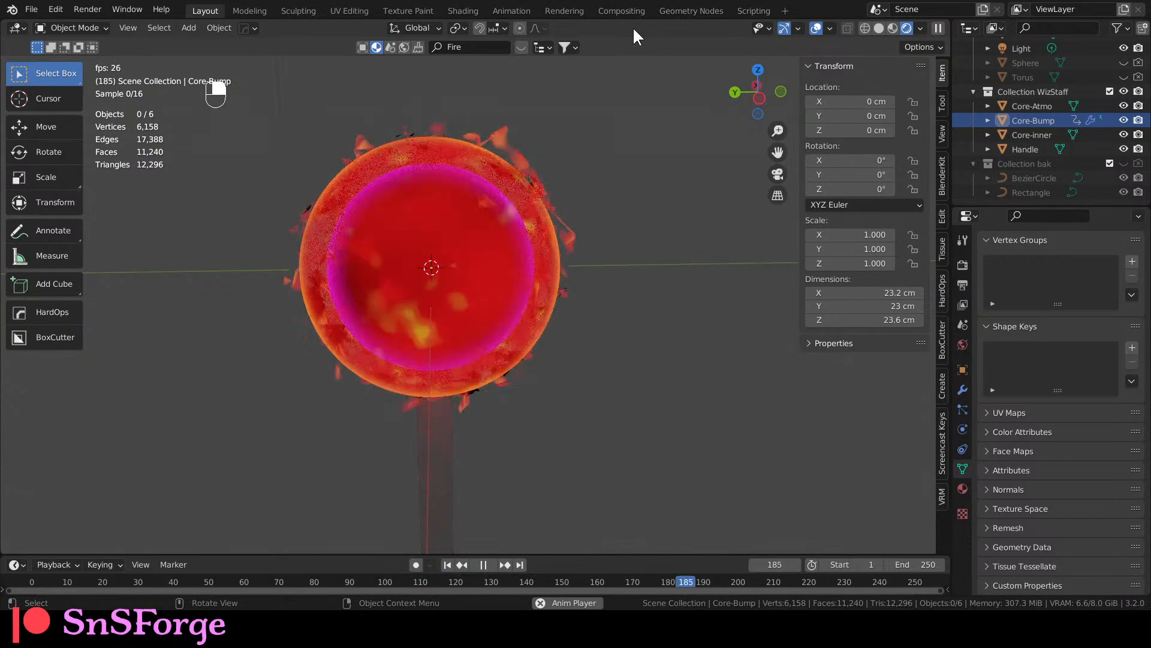
click(705, 215)
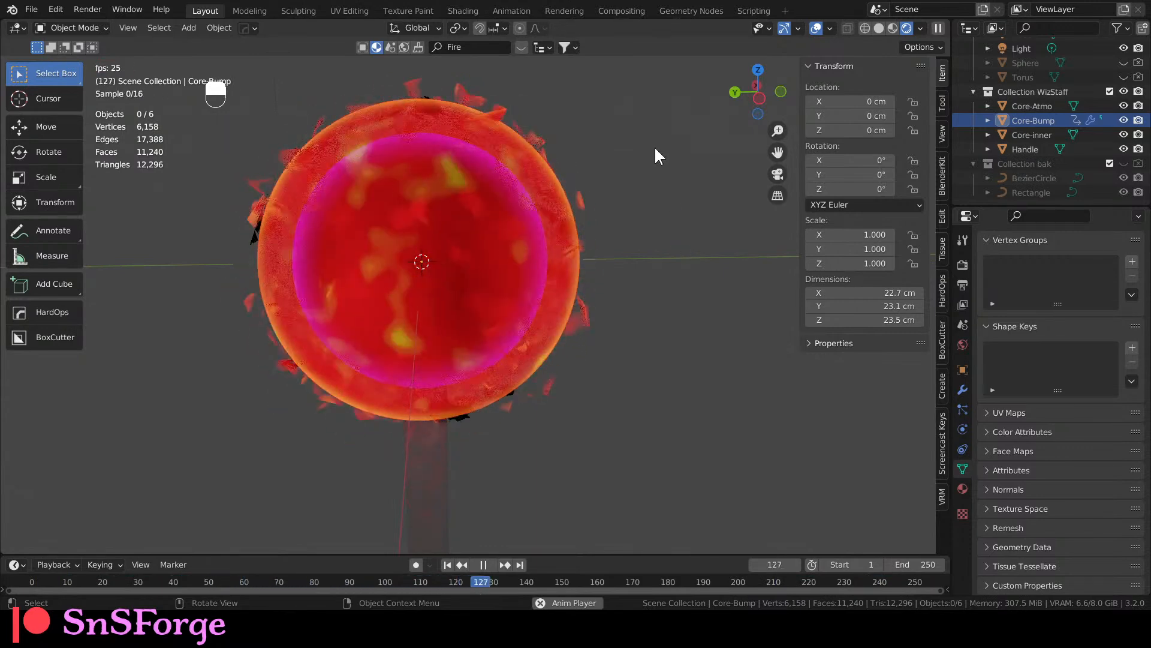
Examine the shading, material and displacement nodes of the GN-sphere tree, and return to the flame material's shader nodes.
click(662, 13)
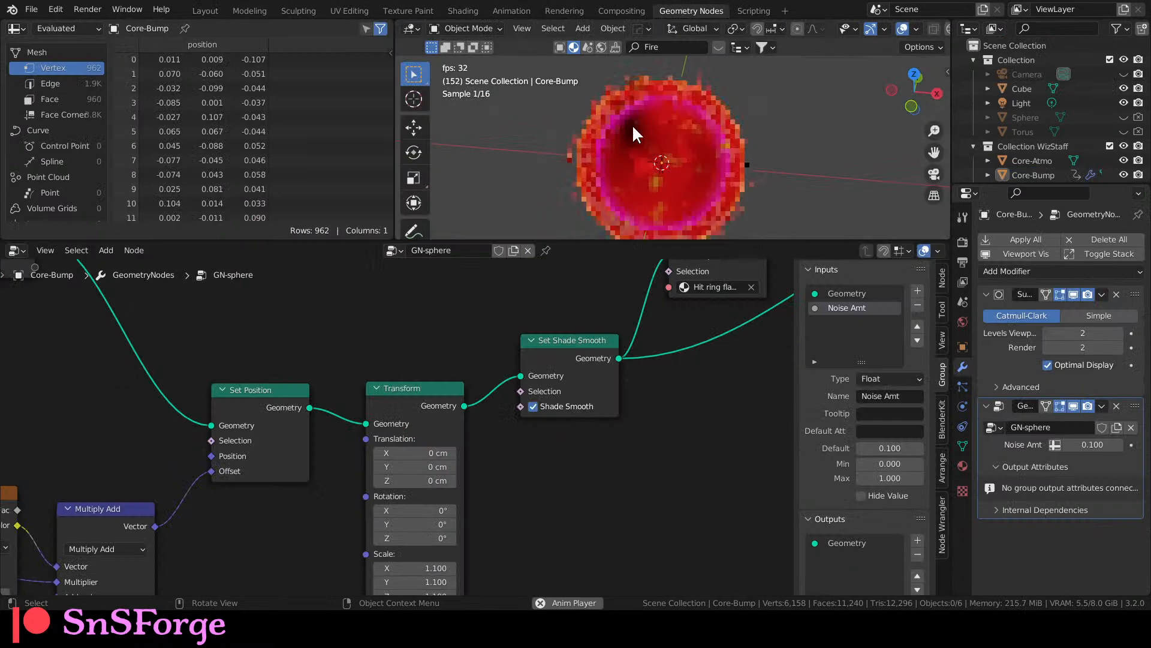
middle_drag(485, 432, 464, 355)
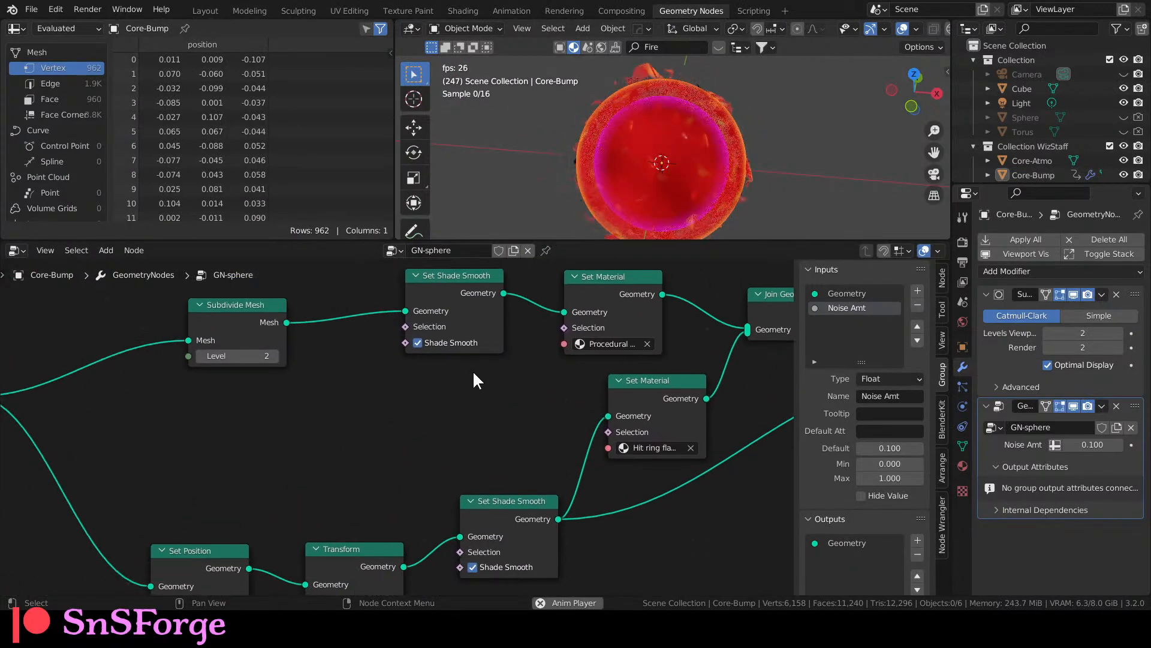
middle_drag(525, 335, 640, 238)
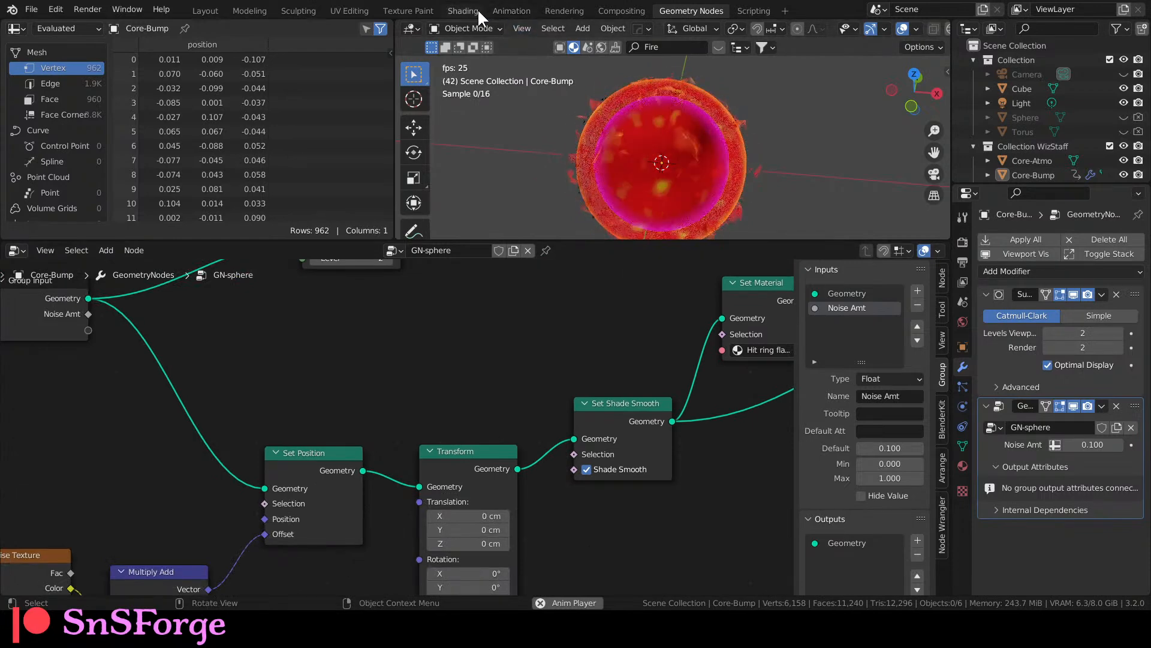
key(ctrl+Page_Up)
key(ctrl+Page_Up)
key(ctrl+Page_Up)
key(ctrl+Page_Up)
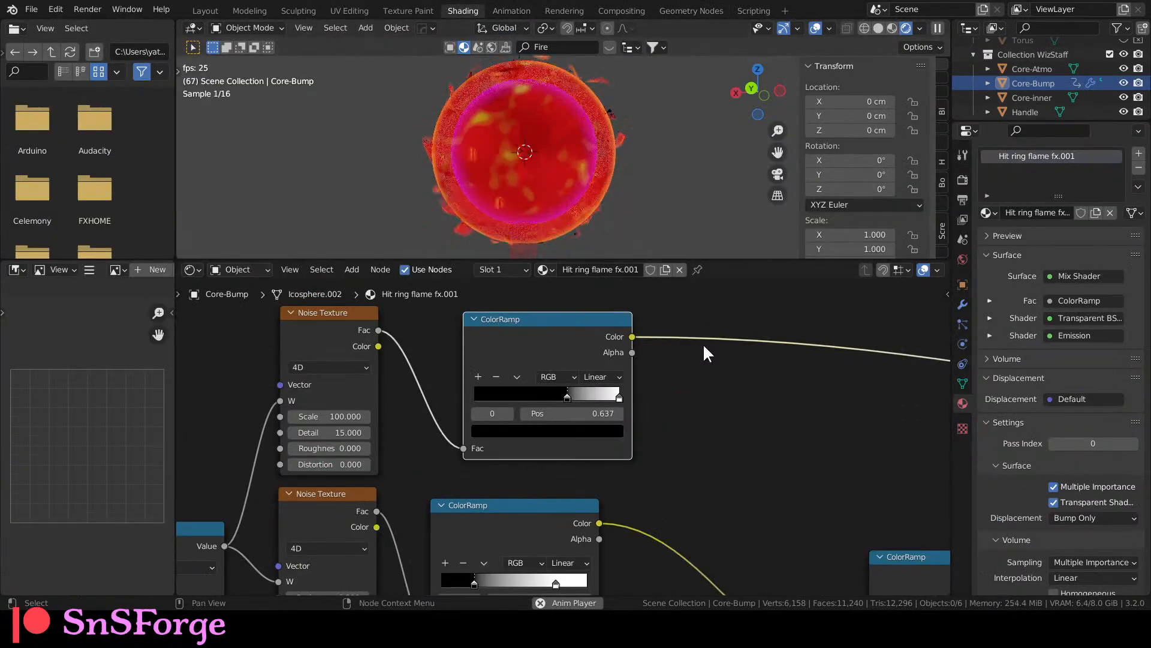
Set the upper ColorRamp's black stop to about 0.595 after trying 0.443.
mouse_move(715, 404)
middle_down()
mouse_move(702, 437)
mouse_move(704, 396)
middle_up()
scroll(598, 229, up, 4)
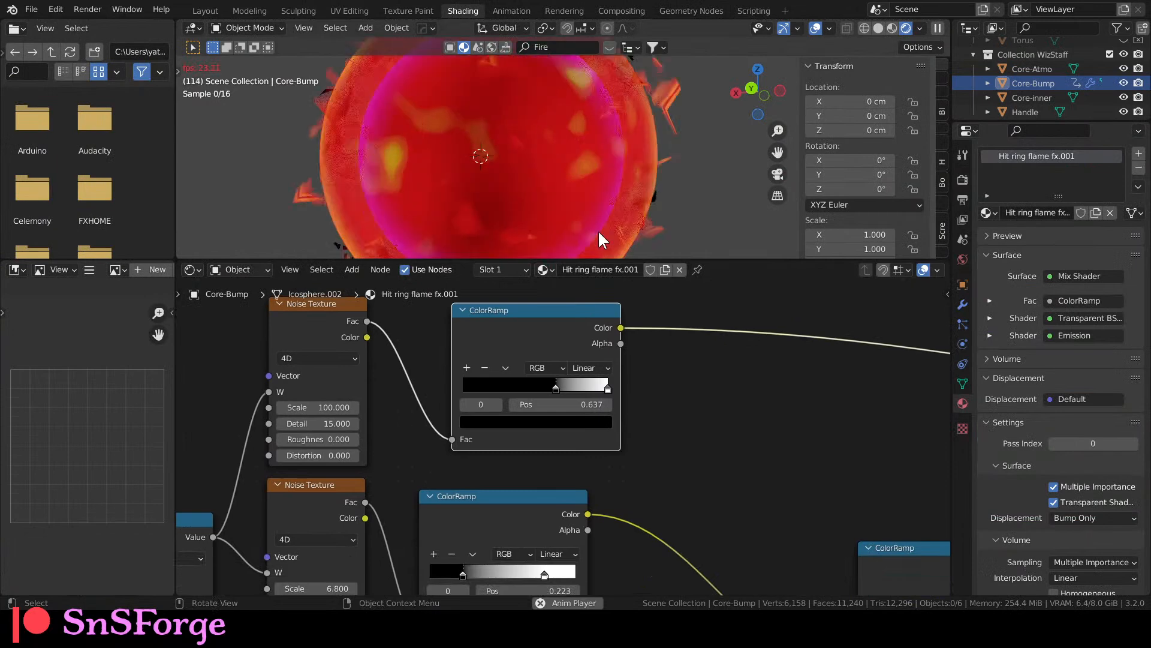
scroll(598, 229, down, 3)
drag(552, 385, 523, 387)
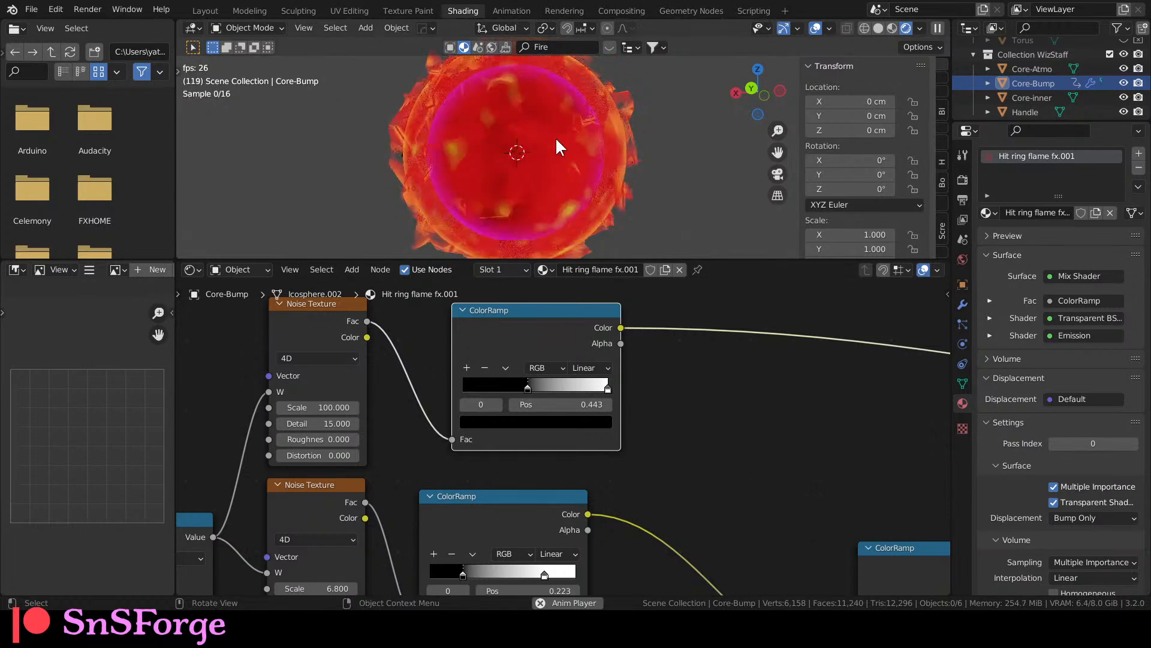
drag(525, 387, 550, 389)
Mute and unmute the Mix node feeding the Emission shader to compare the flame colours.
middle_drag(717, 441, 552, 385)
scroll(570, 414, down, 2)
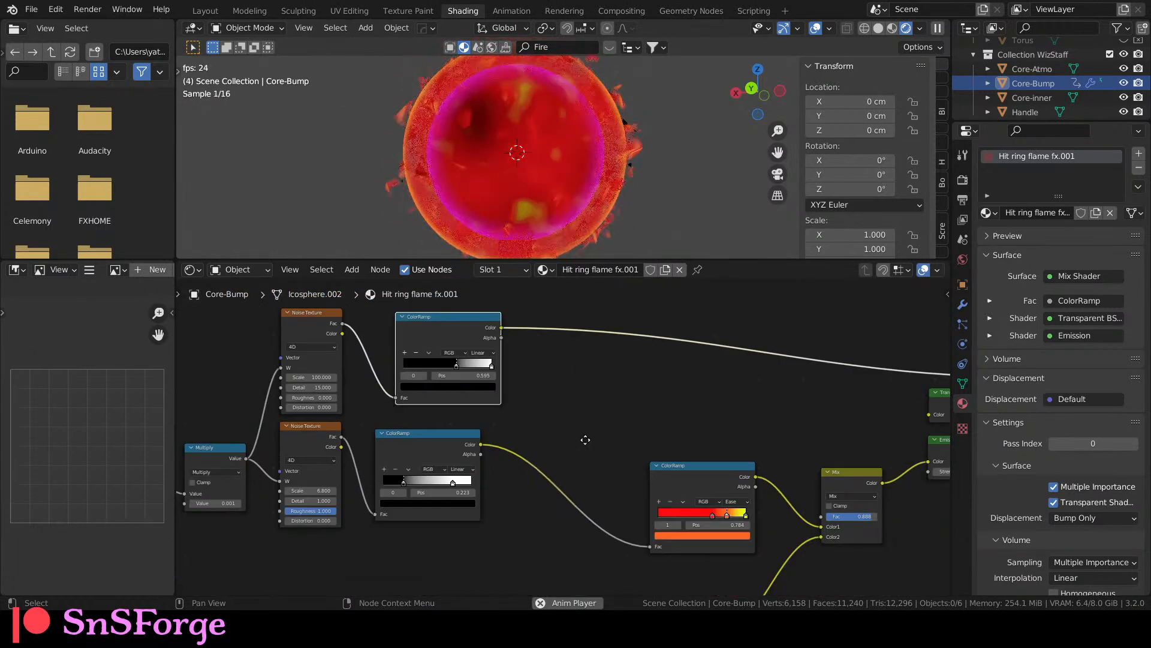
middle_drag(586, 440, 486, 425)
middle_drag(599, 428, 577, 322)
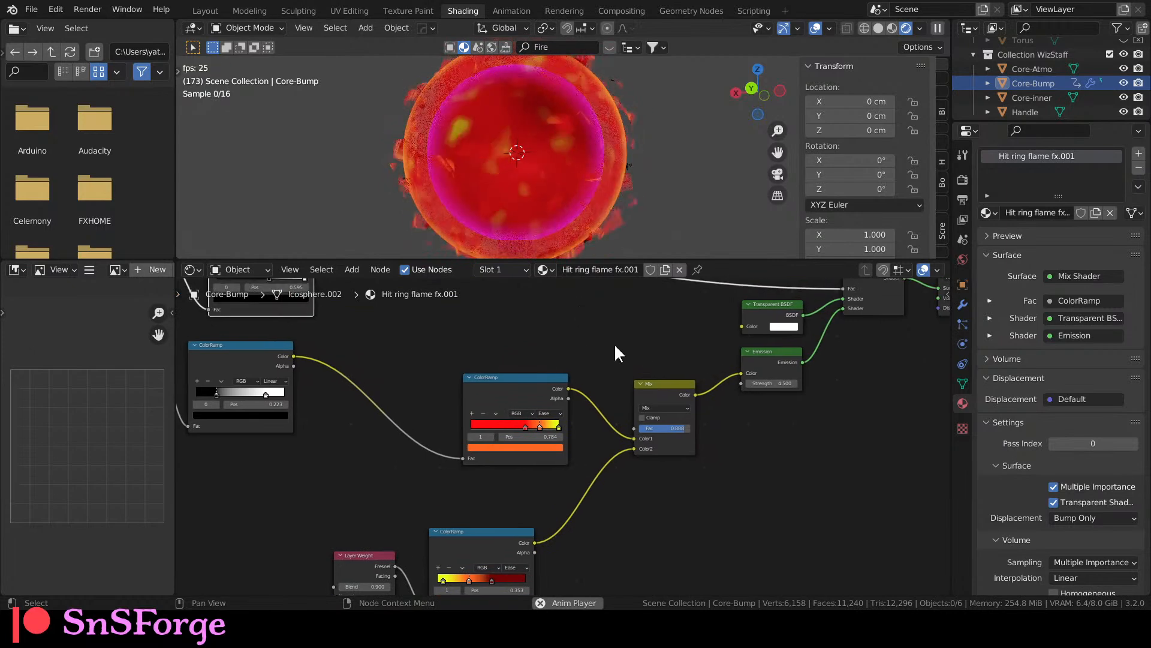
click(650, 394)
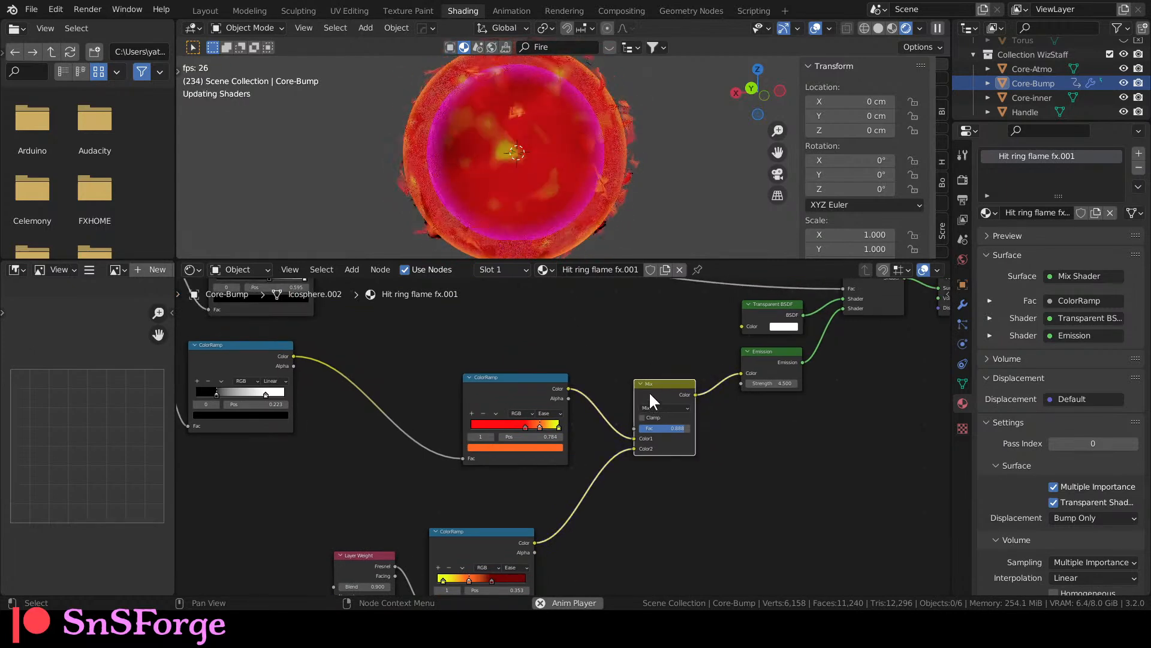
key(m)
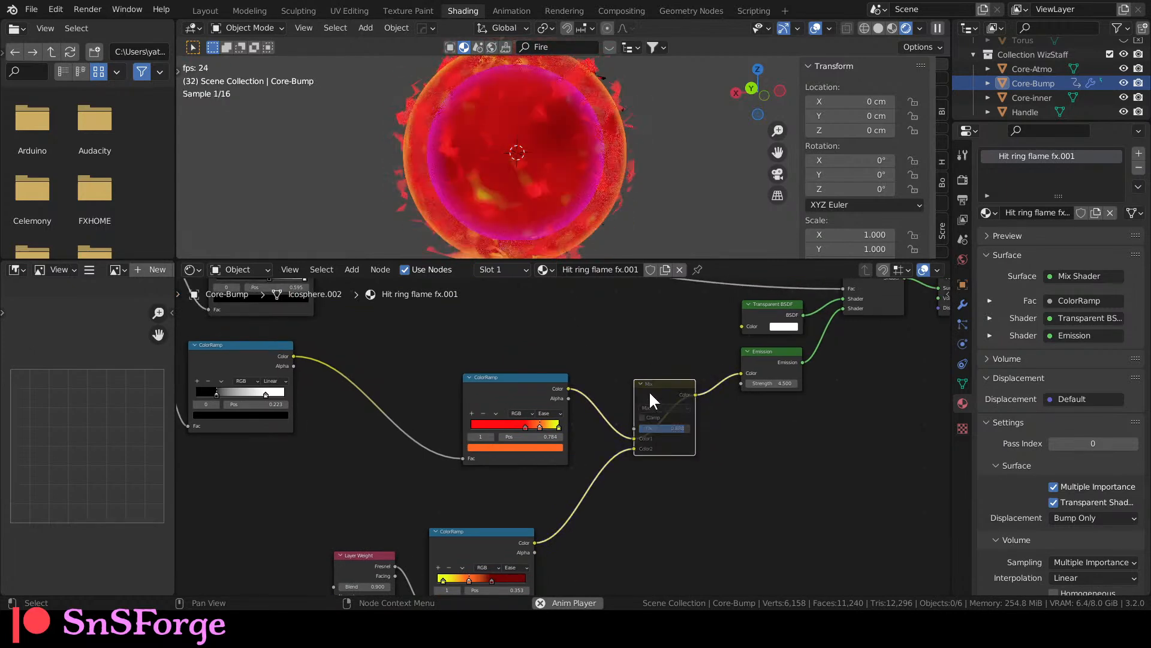
key(m)
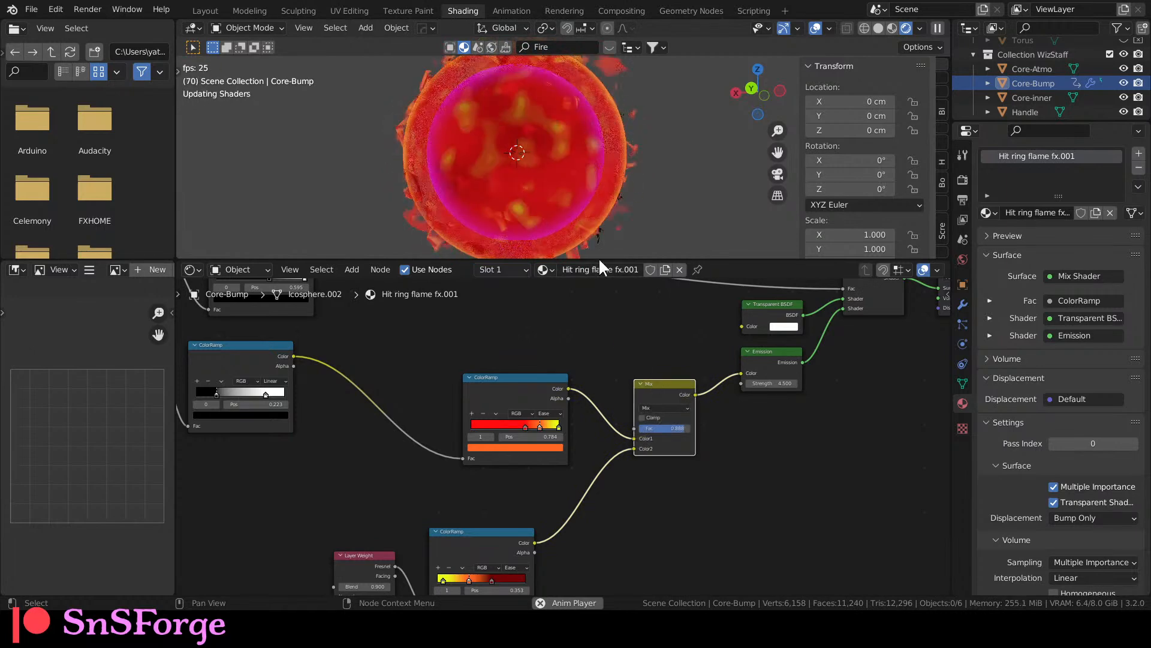
Check the flame sphere up close, and hide Core-inner from the Layout workspace.
middle_drag(539, 319, 564, 342)
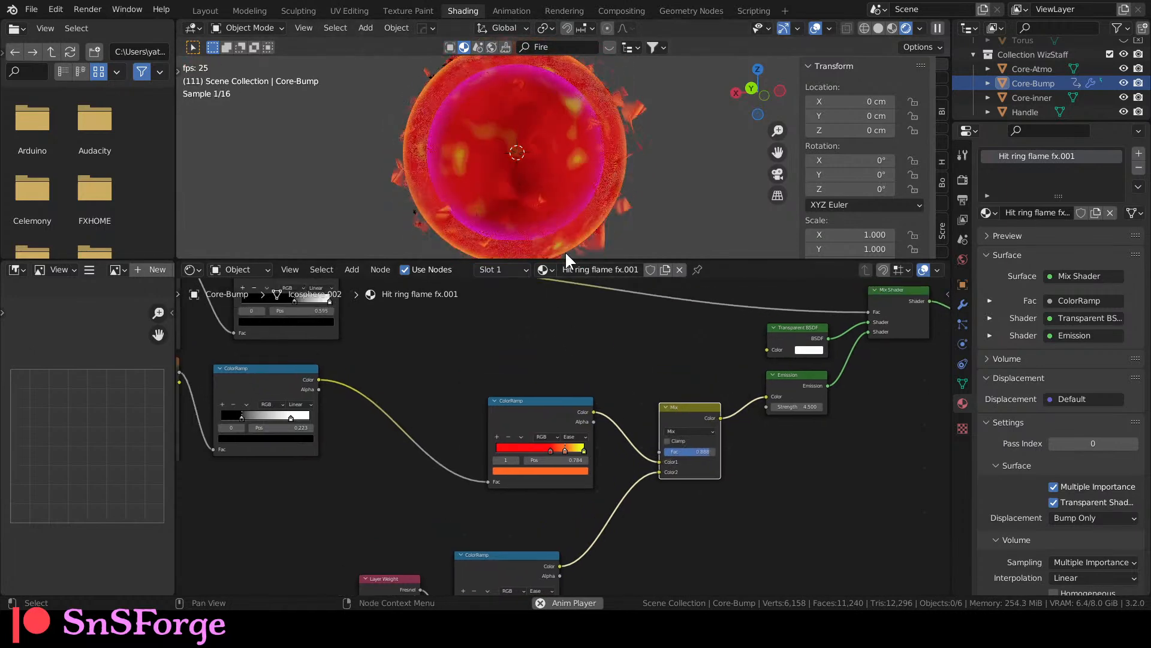
scroll(547, 157, down, 3)
drag(565, 196, 562, 149)
click(640, 132)
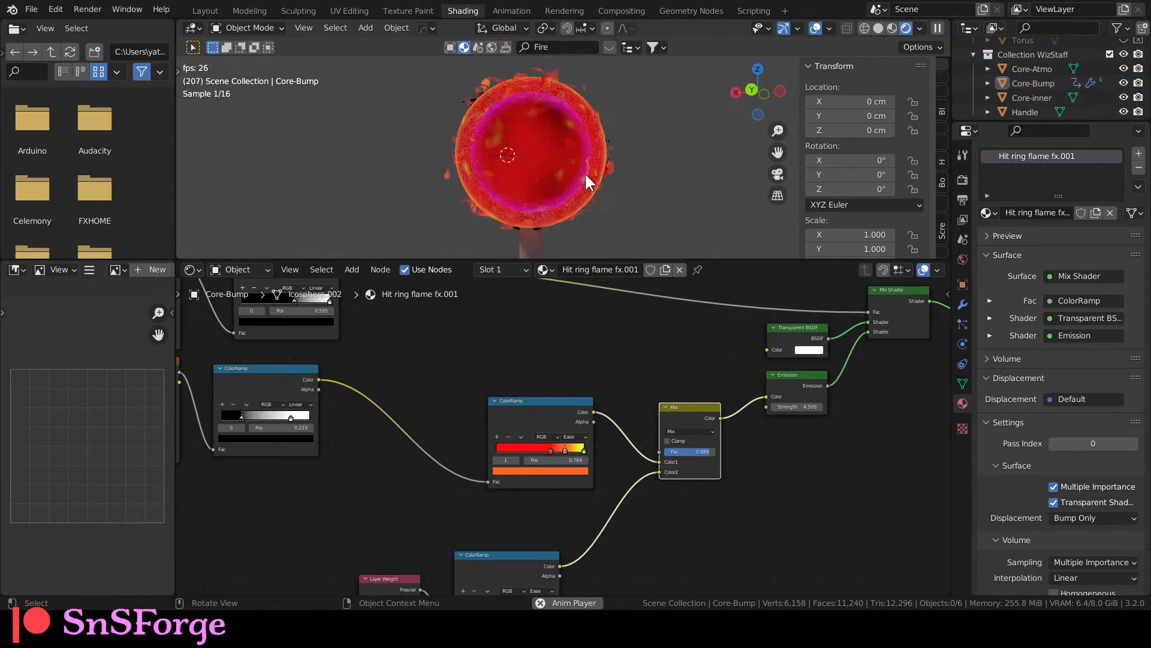
scroll(586, 172, up, 5)
middle_drag(701, 174, 706, 175)
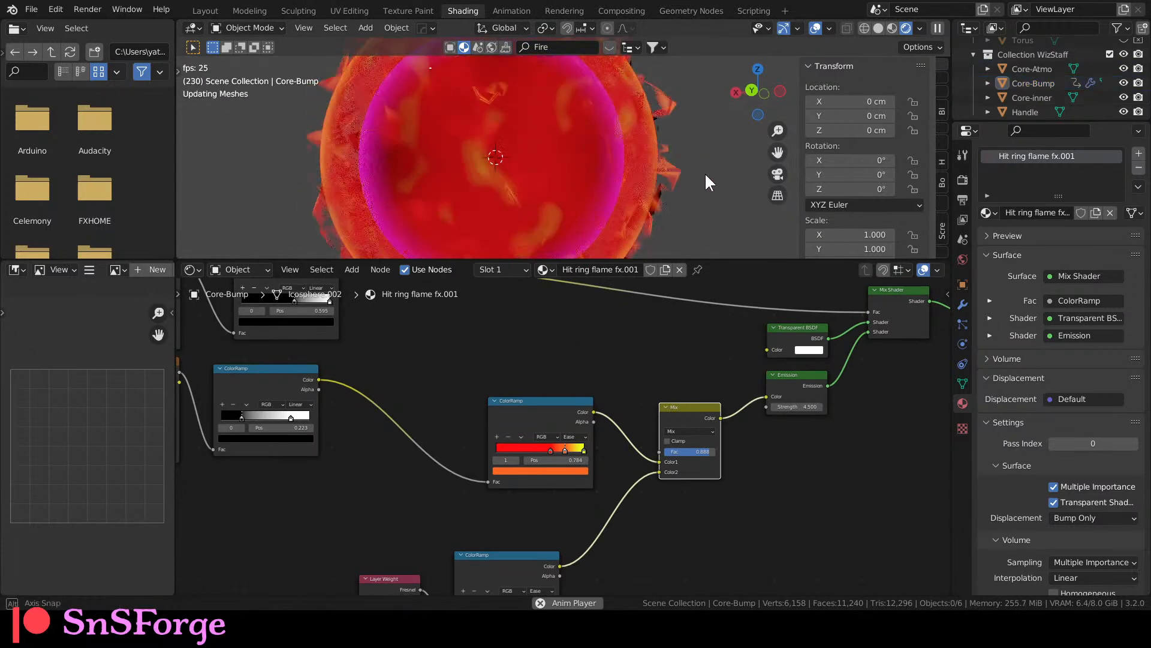
click(216, 12)
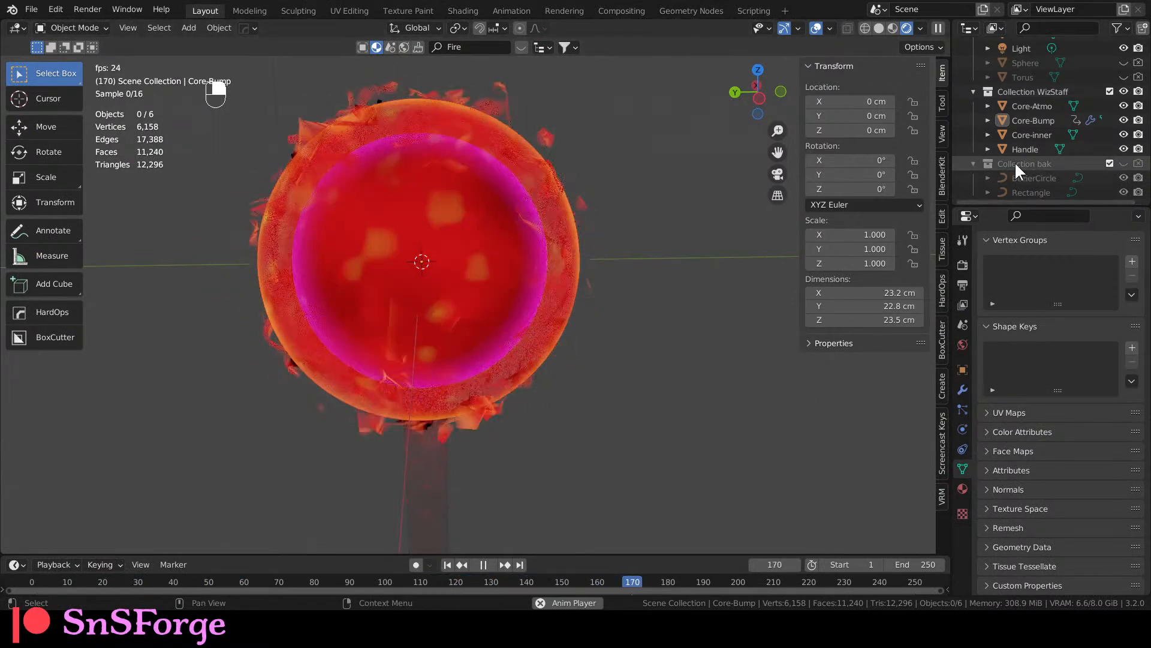
click(1123, 135)
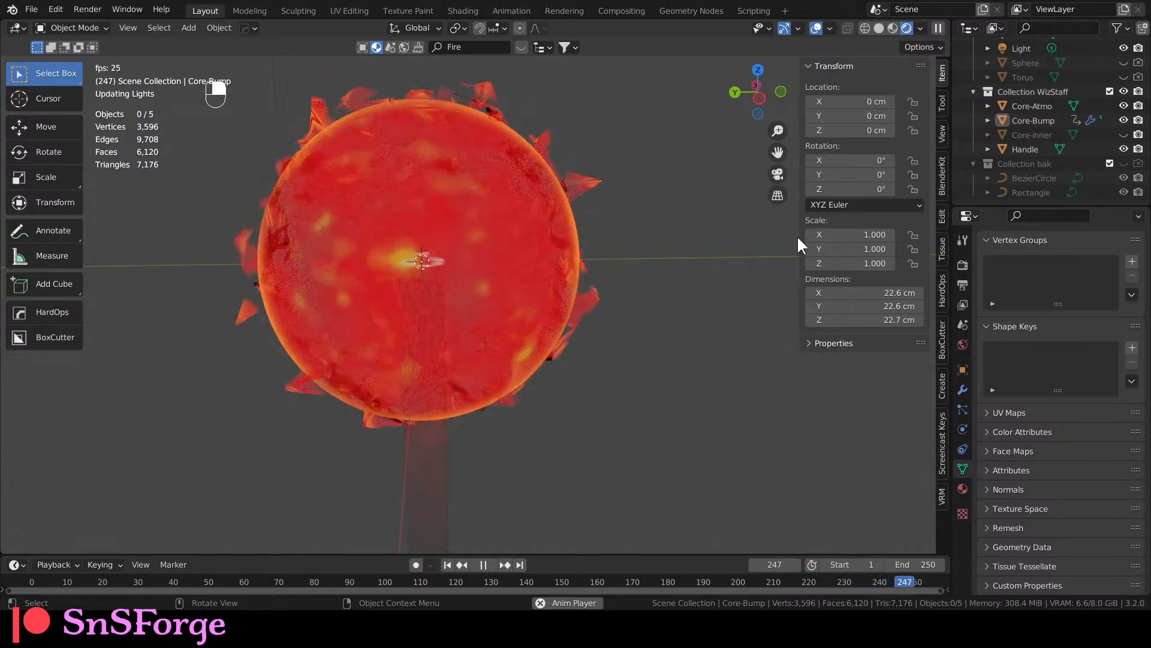
Select Core-Atmo and open its Hit ring flame fx nodes in the Shading workspace.
click(550, 208)
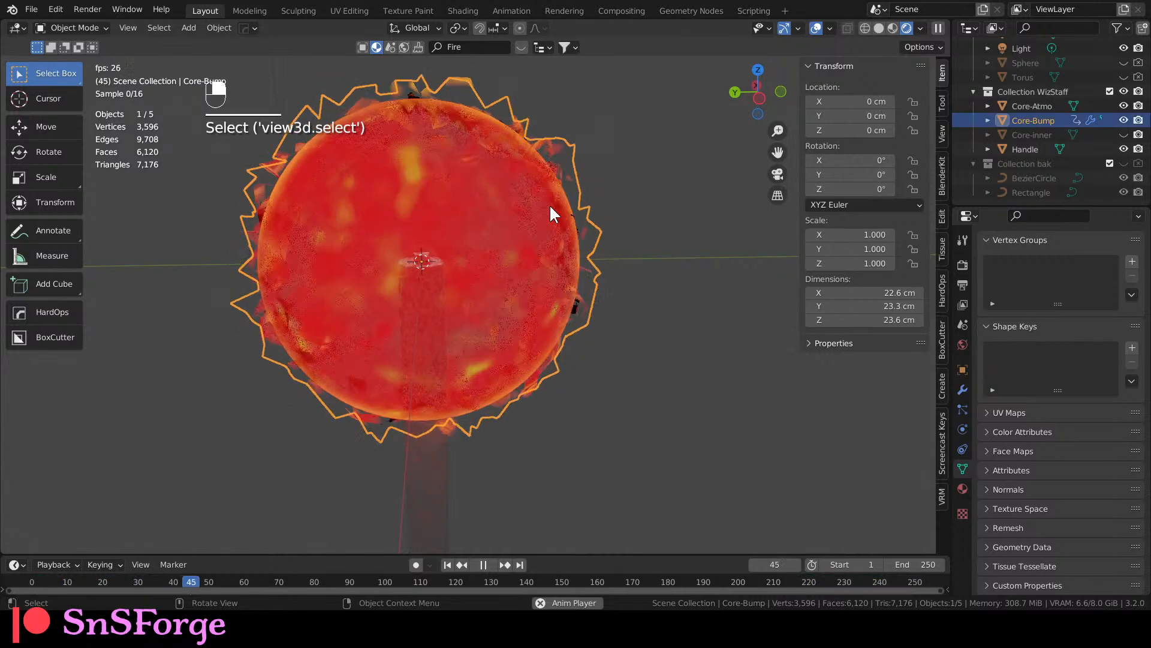
click(1010, 106)
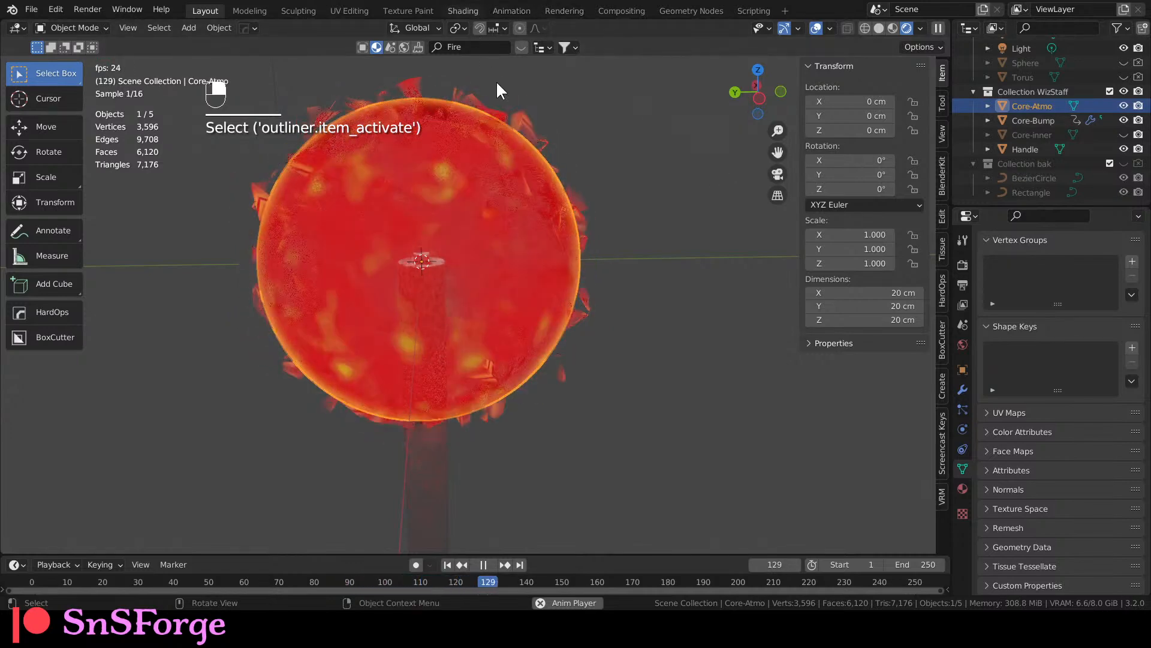
click(470, 12)
Duplicate the Mix node feeding the Emission shader and insert the copy between the upper ColorRamp and the Mix Shader's Fac.
mouse_move(636, 359)
middle_down()
mouse_move(622, 401)
mouse_move(669, 448)
middle_up()
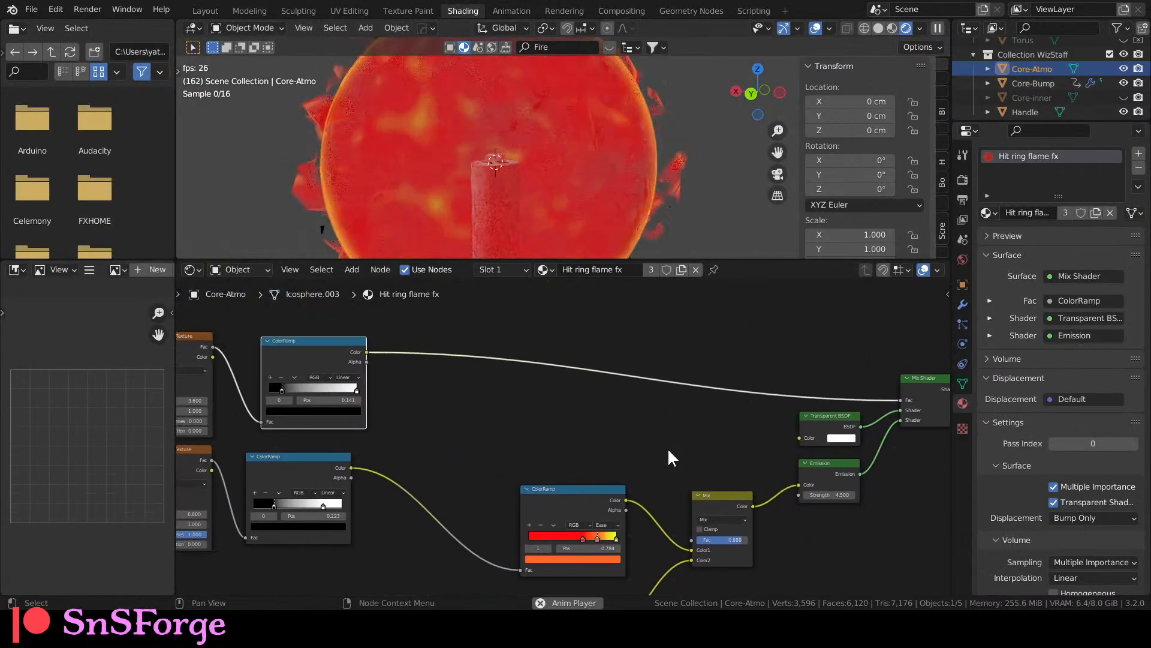
middle_drag(475, 418, 507, 412)
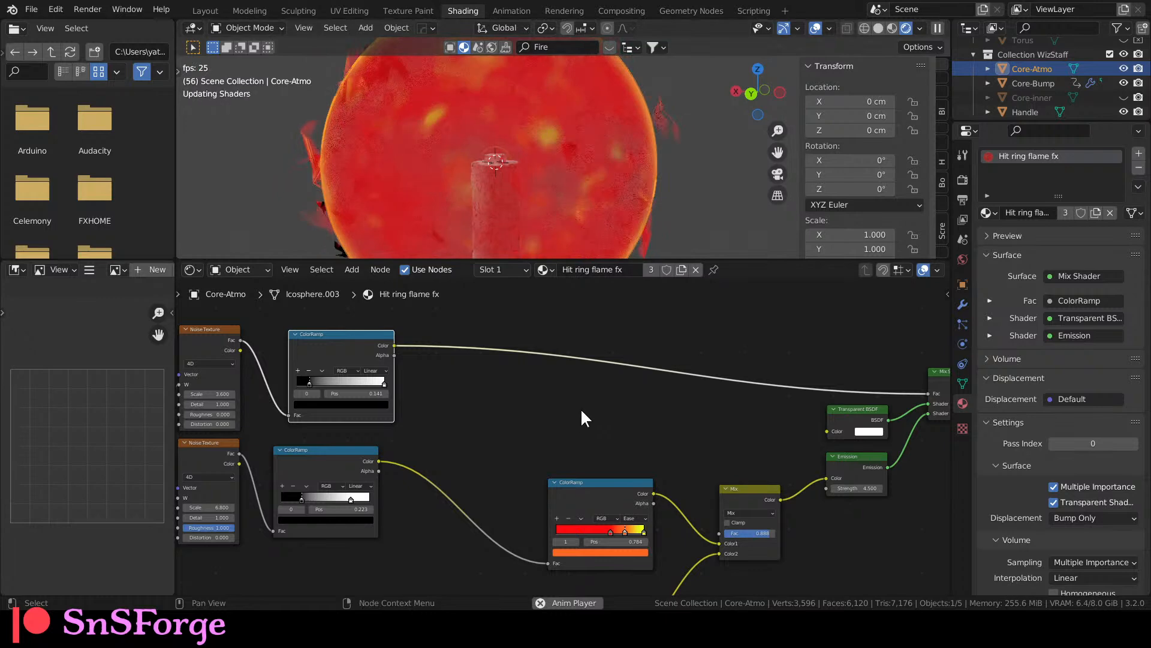
scroll(575, 415, down, 4)
middle_drag(565, 420, 521, 319)
middle_drag(466, 451, 490, 421)
scroll(507, 405, up, 2)
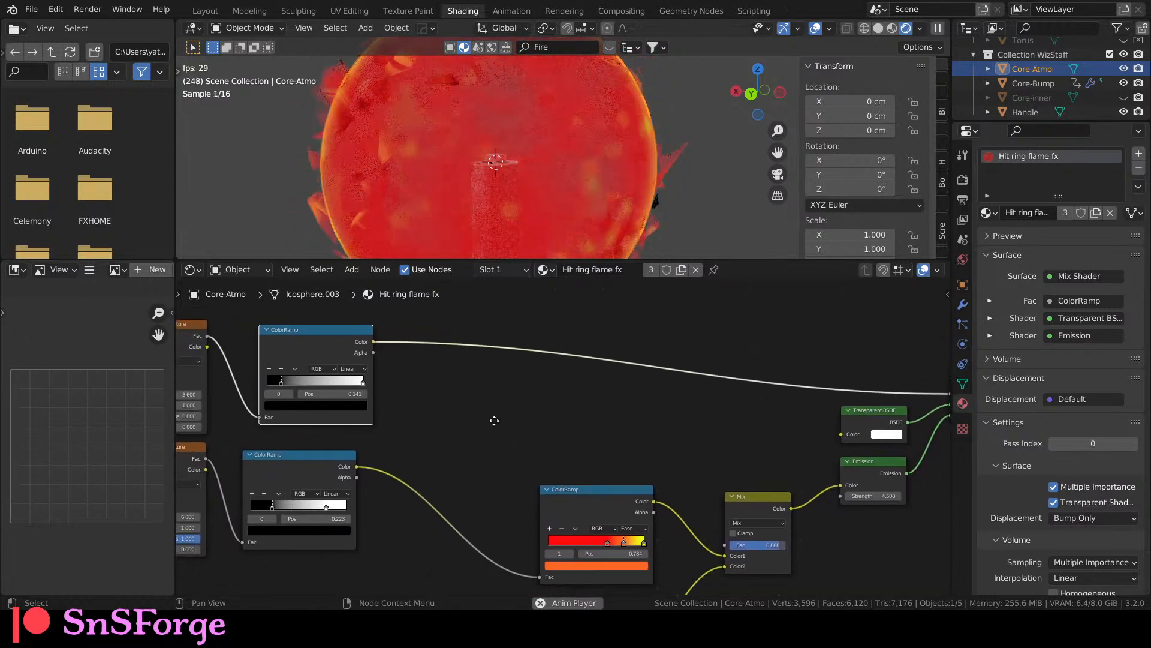
click(739, 497)
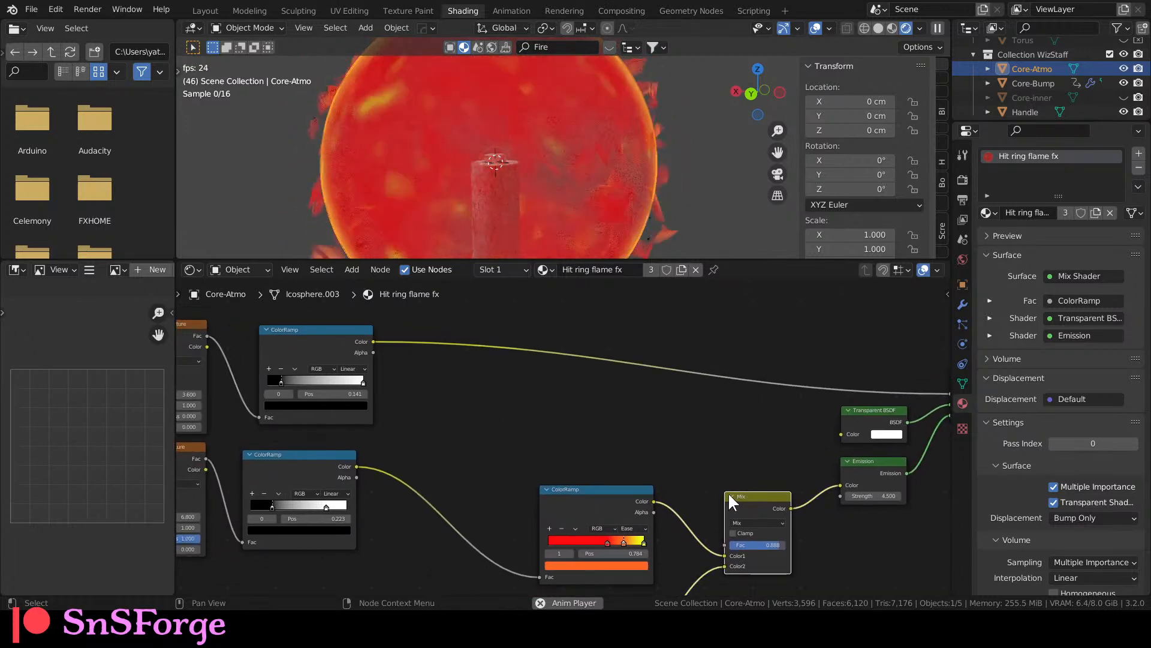
key(shift+d)
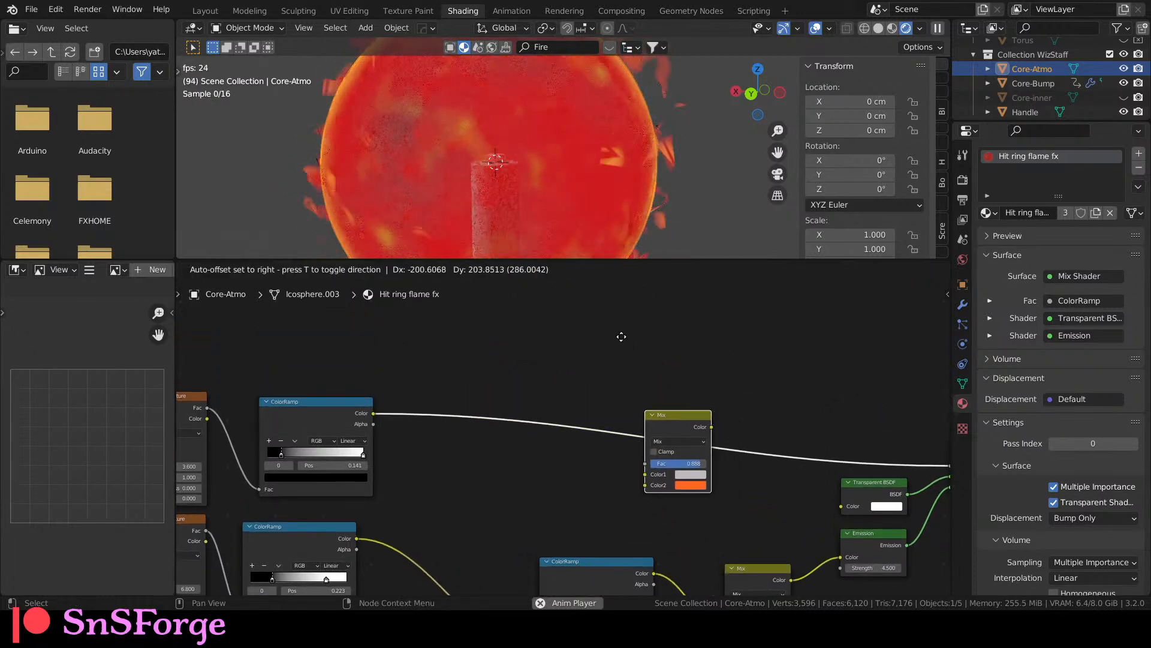
click(621, 337)
Set the inserted Mix node's Color2 to black.
click(696, 485)
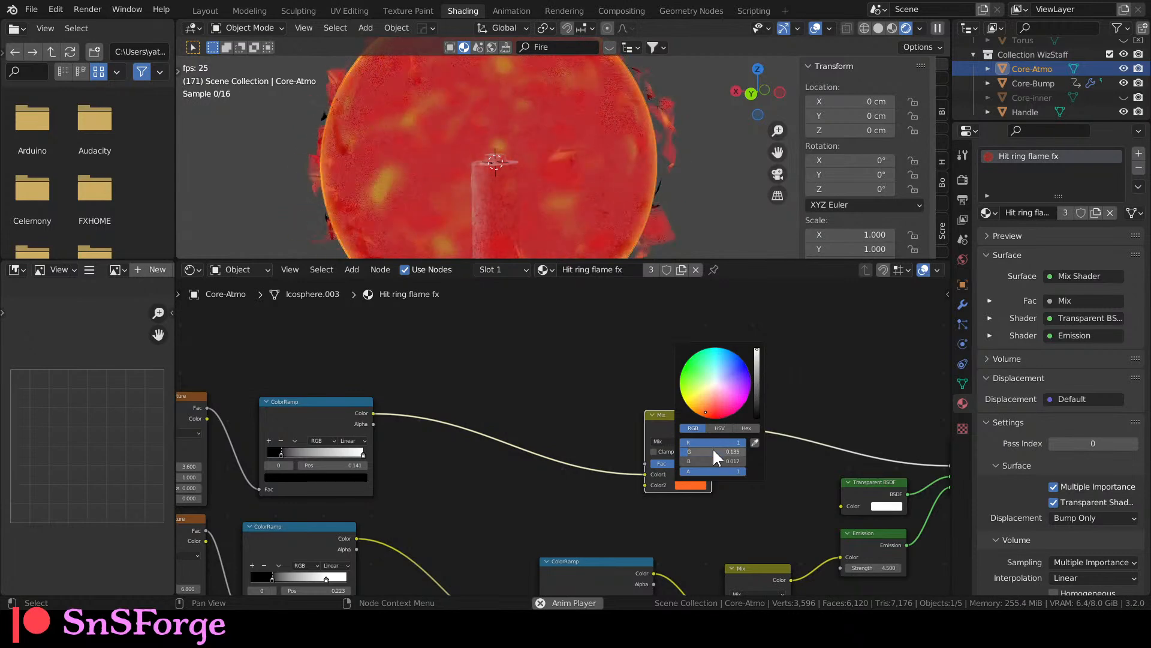
drag(714, 442, 681, 450)
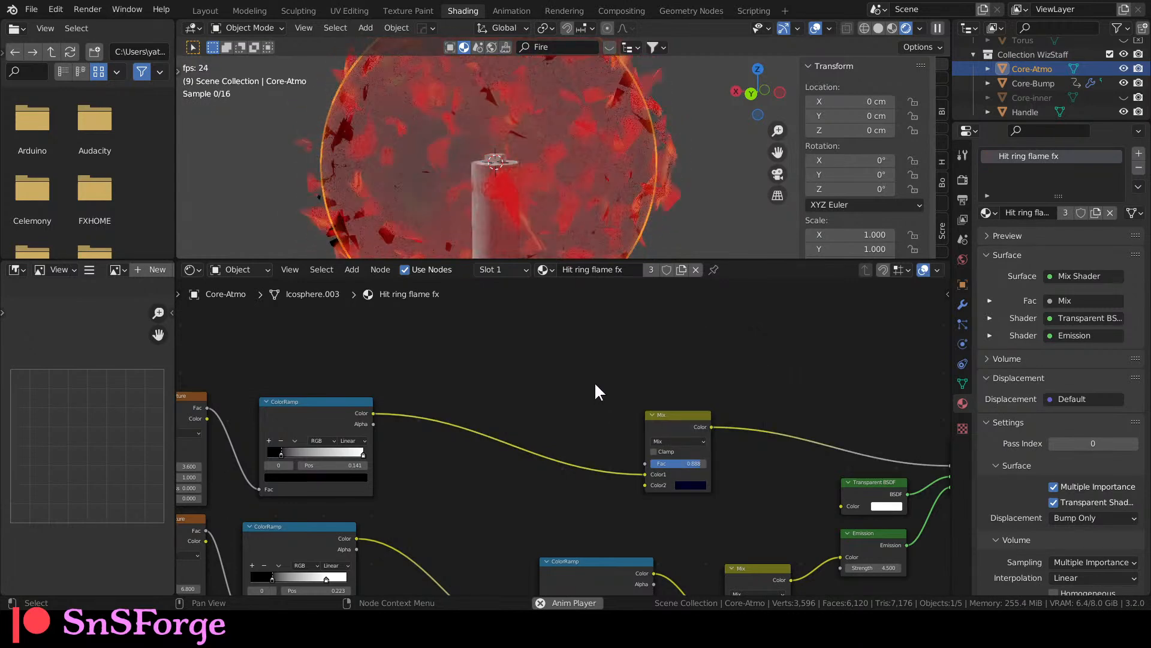
click(696, 485)
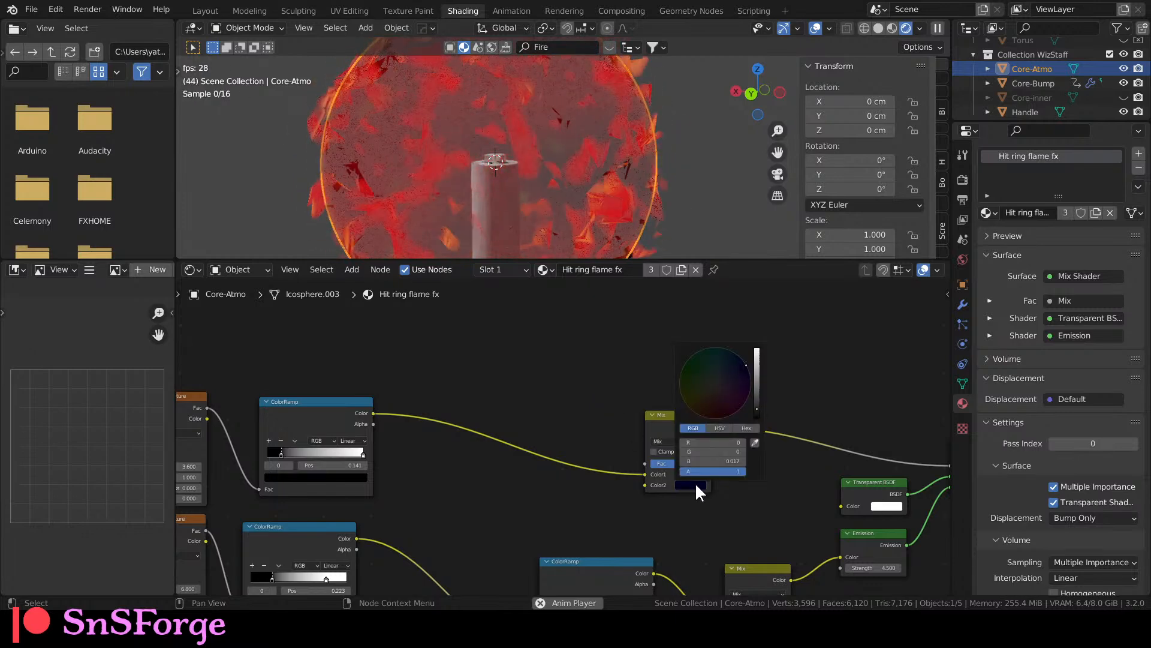
click(728, 459)
text(0)
key(Return)
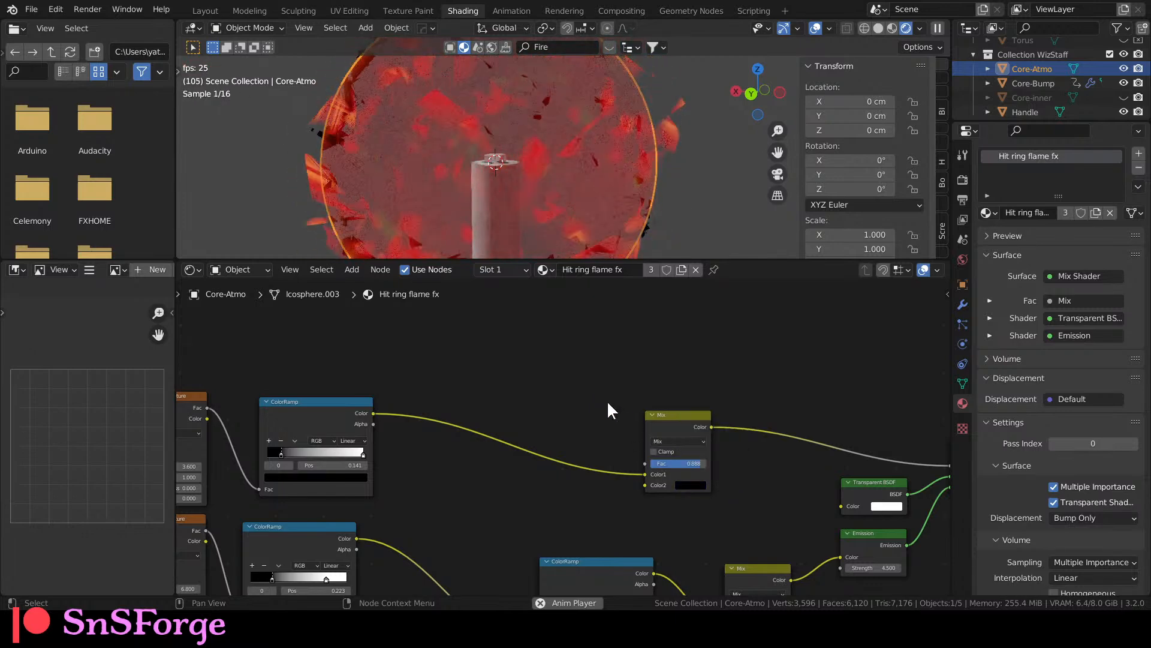
click(671, 420)
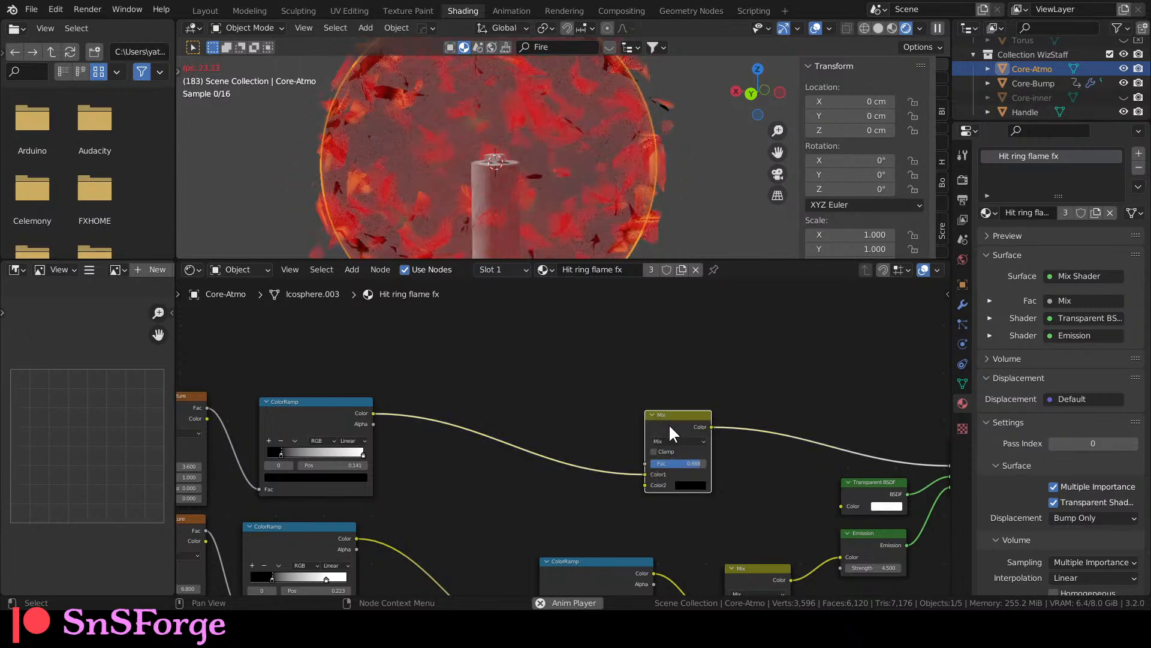
click(686, 487)
mouse_move(757, 411)
mouse_down()
mouse_move(756, 360)
mouse_move(757, 416)
mouse_up()
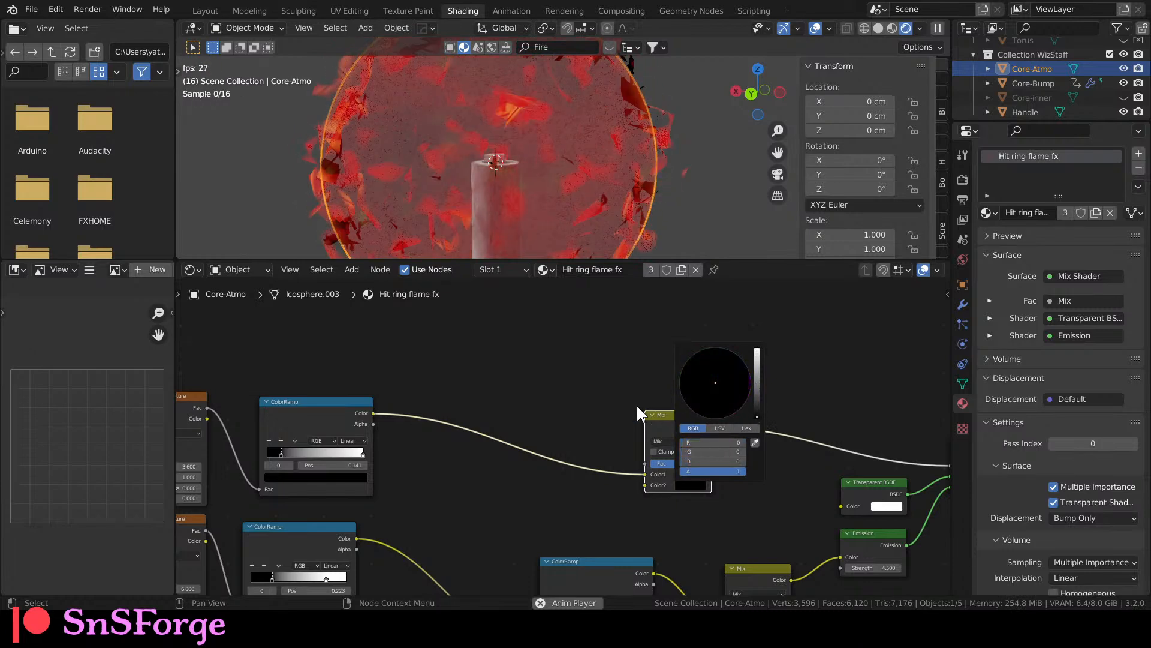
Duplicate the Layer Weight node and place the copy above the upper ColorRamp.
scroll(579, 402, down, 2)
middle_drag(581, 413, 549, 380)
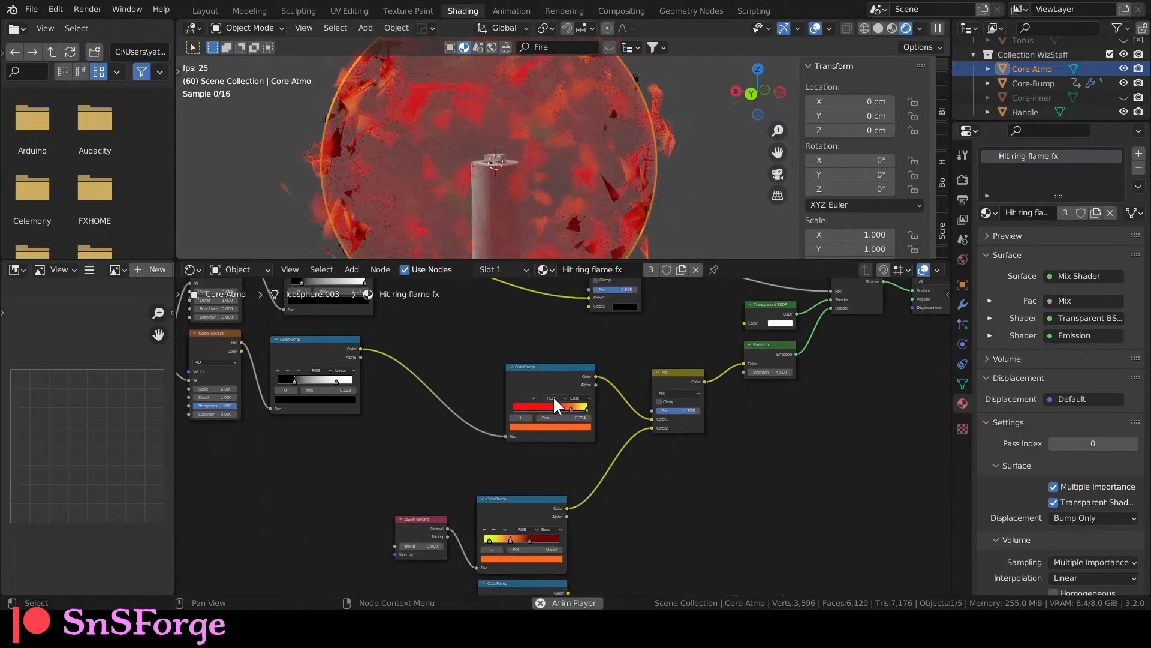
middle_drag(491, 343, 532, 412)
key(shift+s)
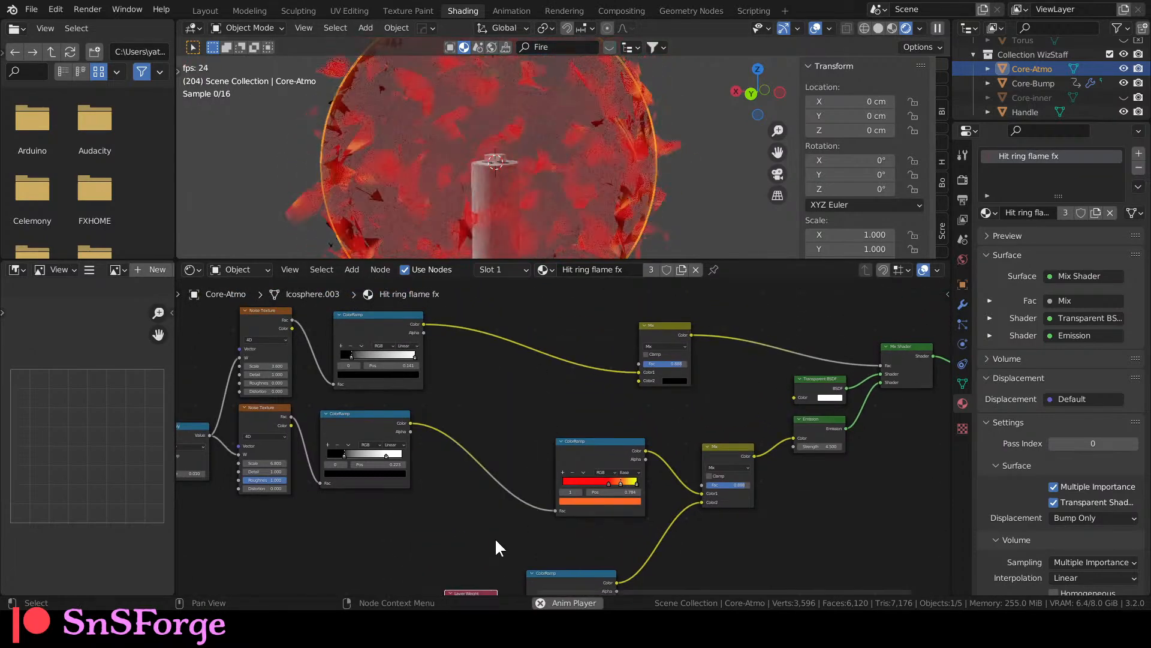
middle_drag(489, 544, 484, 496)
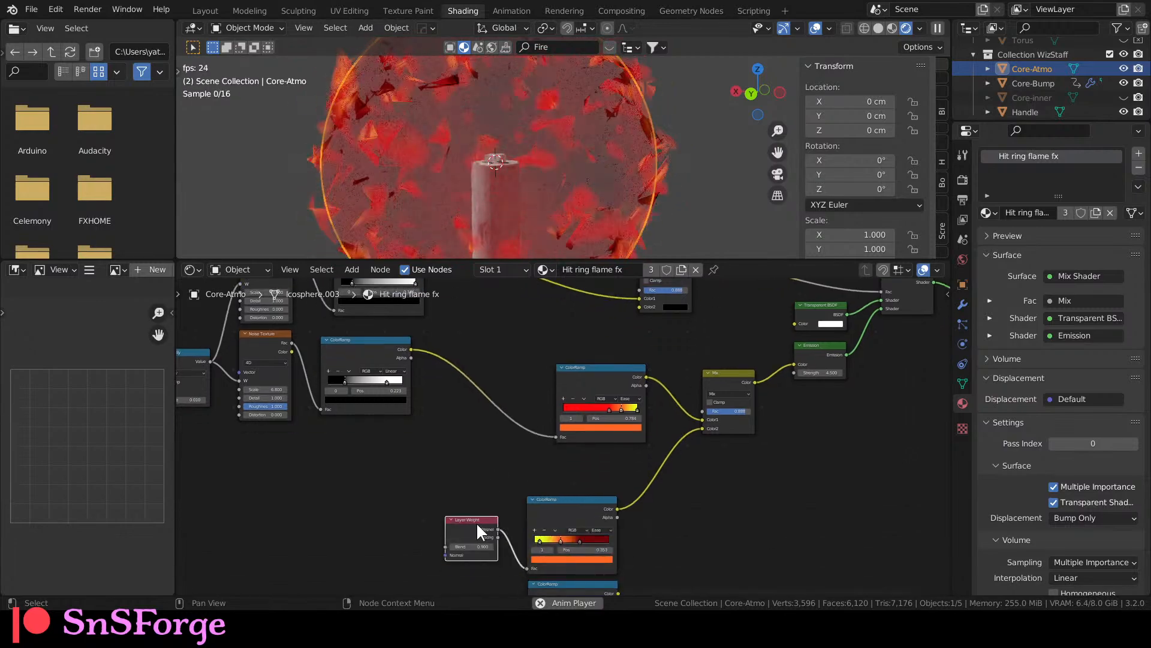
drag(466, 519, 432, 353)
scroll(579, 429, up, 2)
Add a ColorRamp node beside the copied Layer Weight node.
key(shift+a)
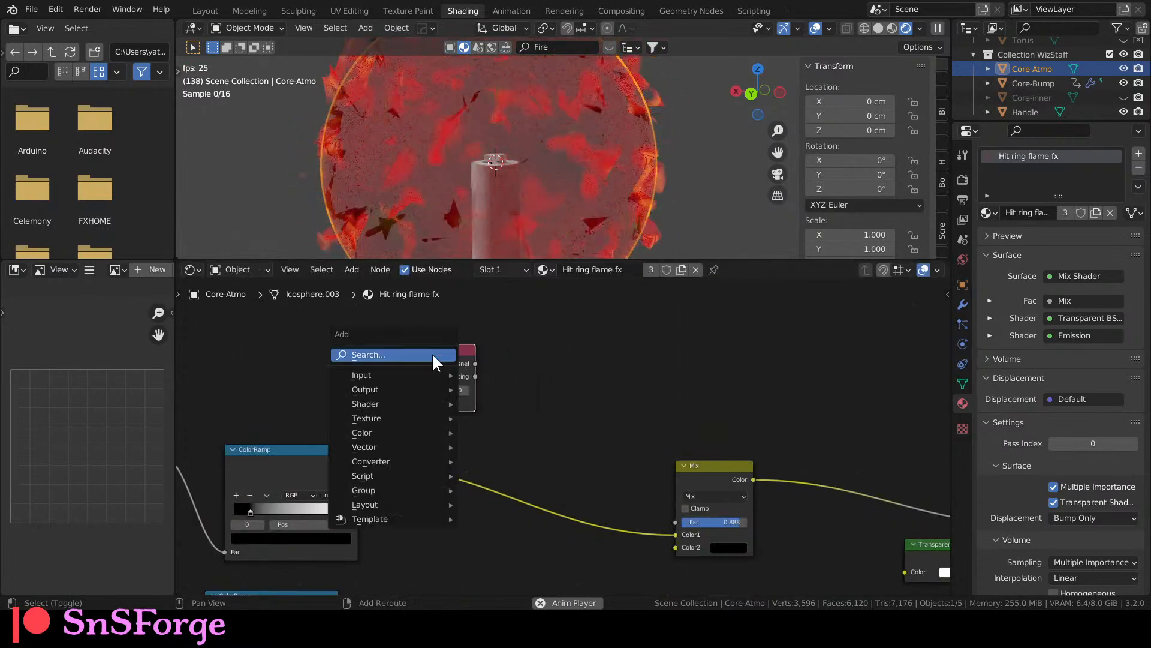
click(431, 353)
text(v)
key(BackSpace)
text(color)
key(Return)
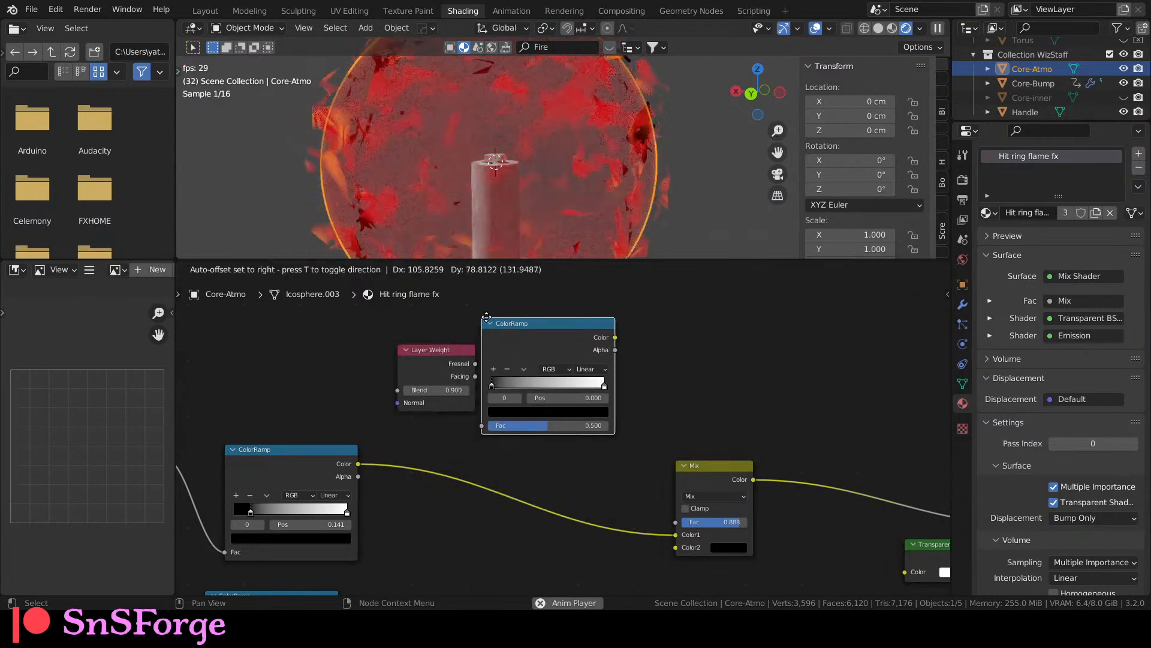
click(456, 341)
Connect Layer Weight's Fresnel to the new ColorRamp's Fac and the ramp's Color to the inserted Mix node's Fac.
drag(443, 350, 491, 424)
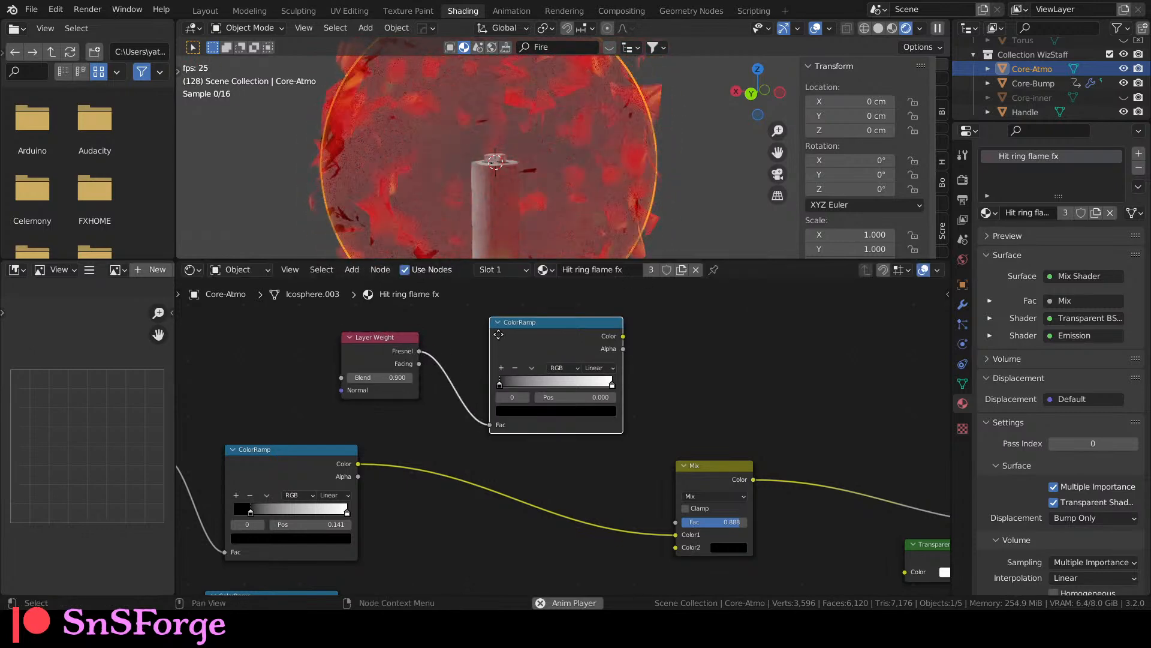
drag(502, 336, 469, 316)
drag(583, 317, 676, 521)
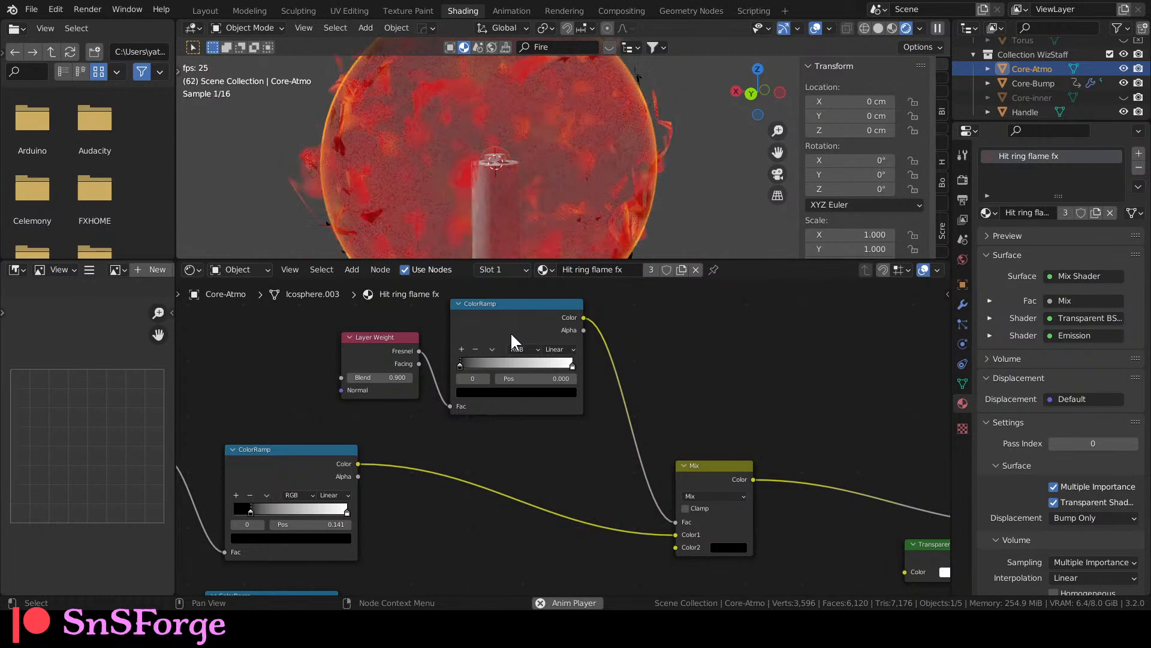
Flip the new ColorRamp to run white to black, preview its output, and set the white stop to 0.641.
drag(459, 363, 572, 359)
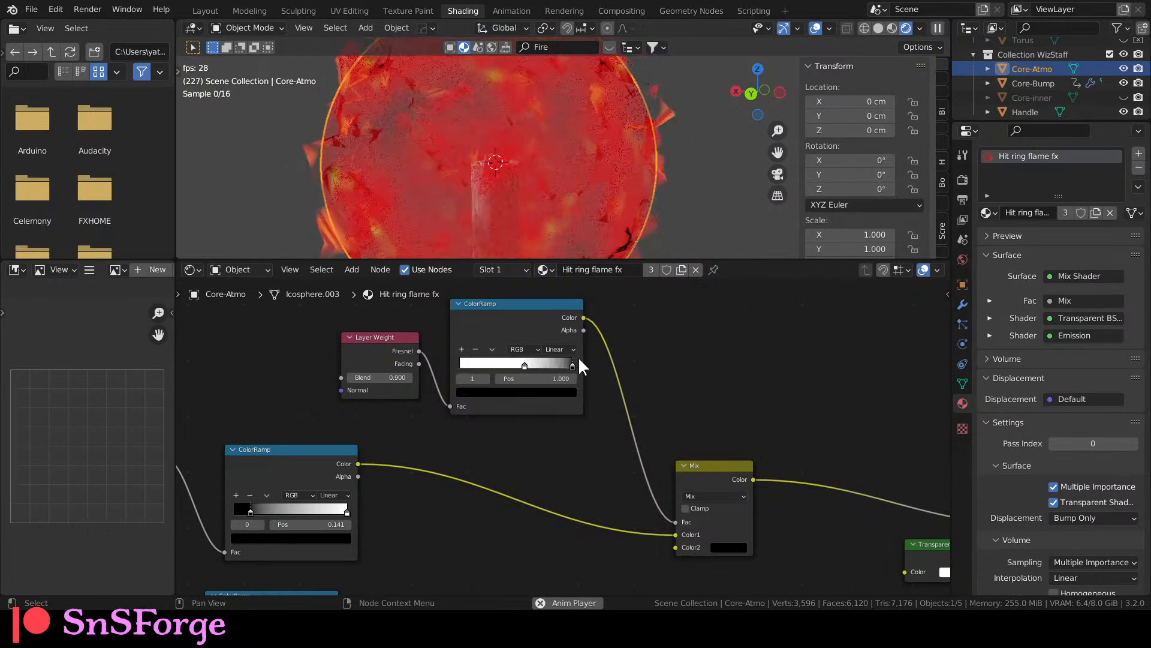
drag(525, 364, 534, 362)
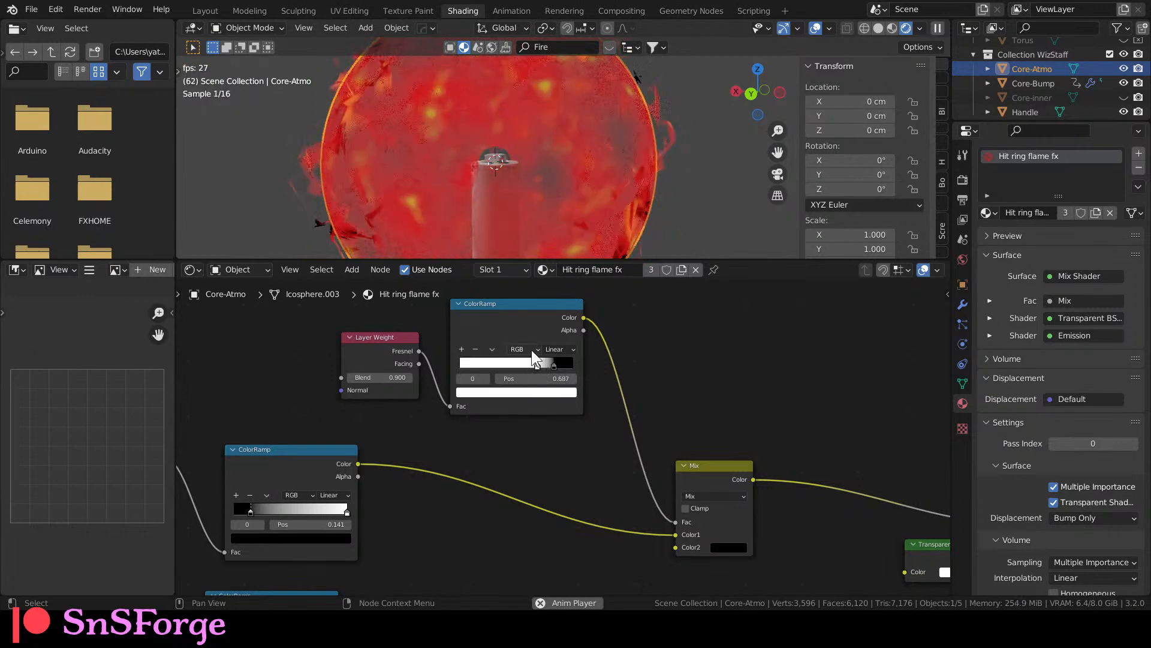
ctrl+shift+click(533, 319)
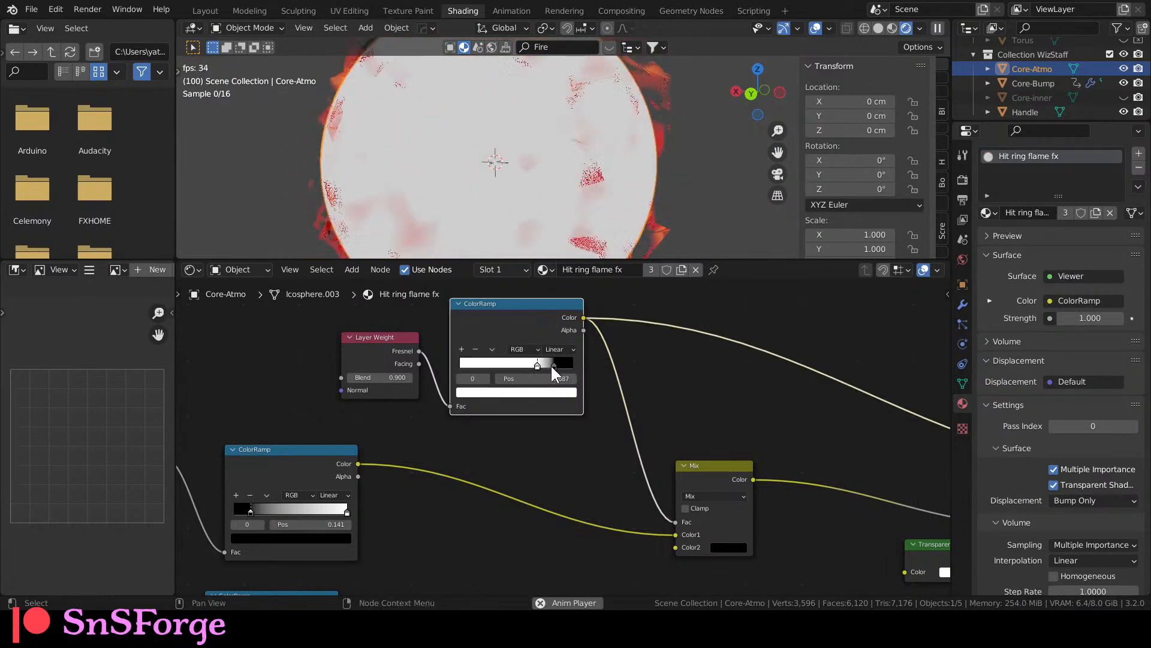
mouse_move(553, 364)
mouse_down()
mouse_move(510, 371)
mouse_move(551, 369)
mouse_up()
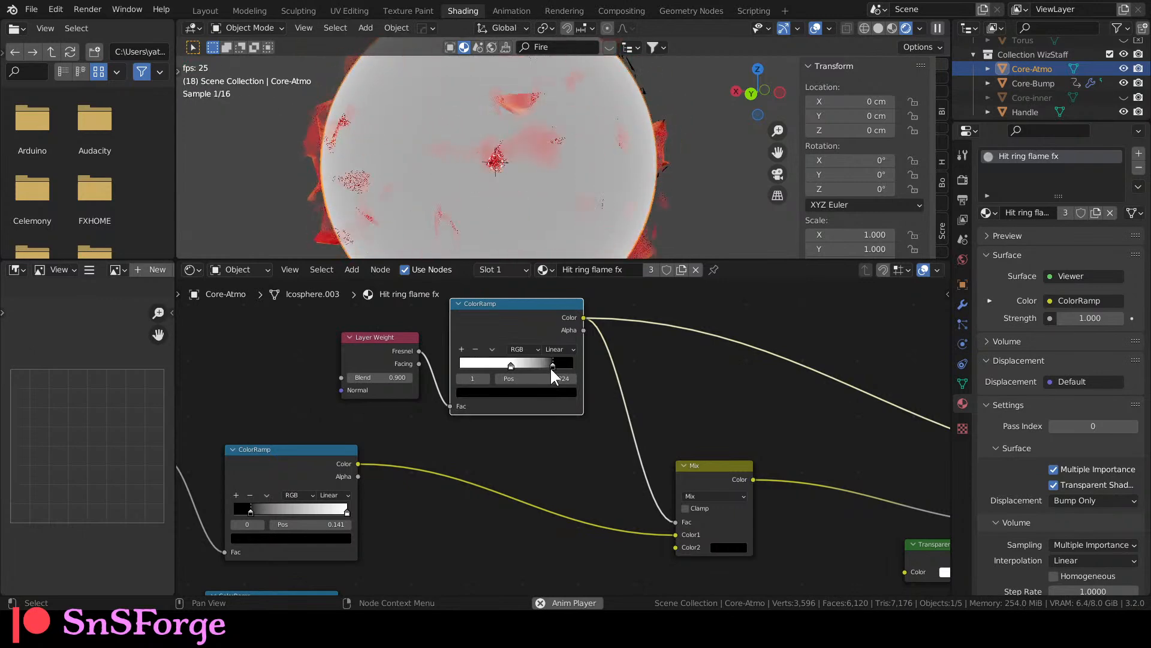
mouse_move(549, 365)
mouse_down()
mouse_move(564, 363)
mouse_move(511, 364)
mouse_move(547, 363)
mouse_move(535, 353)
mouse_up()
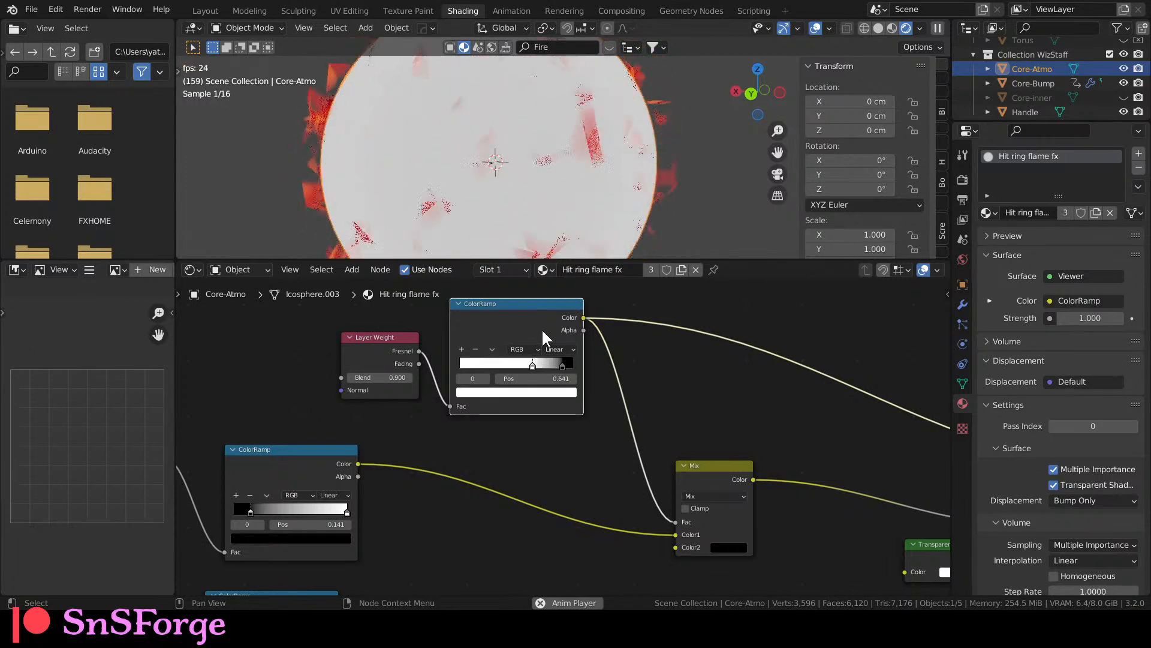
Feed the ColorRamp from Layer Weight's Facing output, setting the white stop to 0.702 and moving the black stop to the ramp's end.
drag(418, 362, 448, 407)
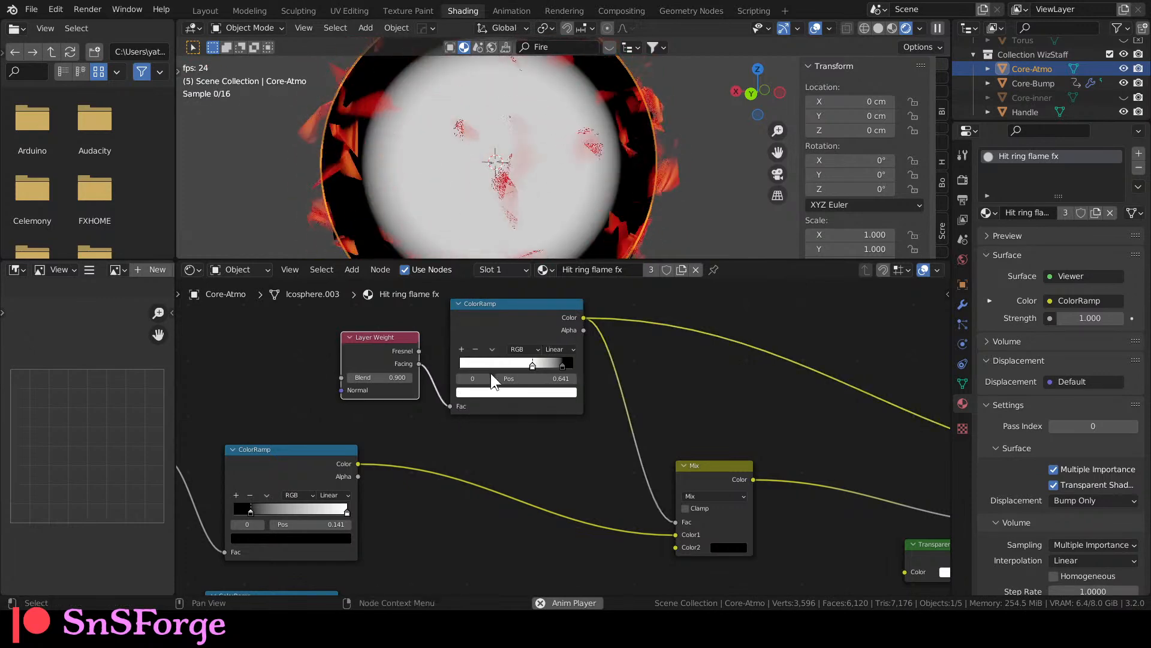
drag(531, 362, 563, 363)
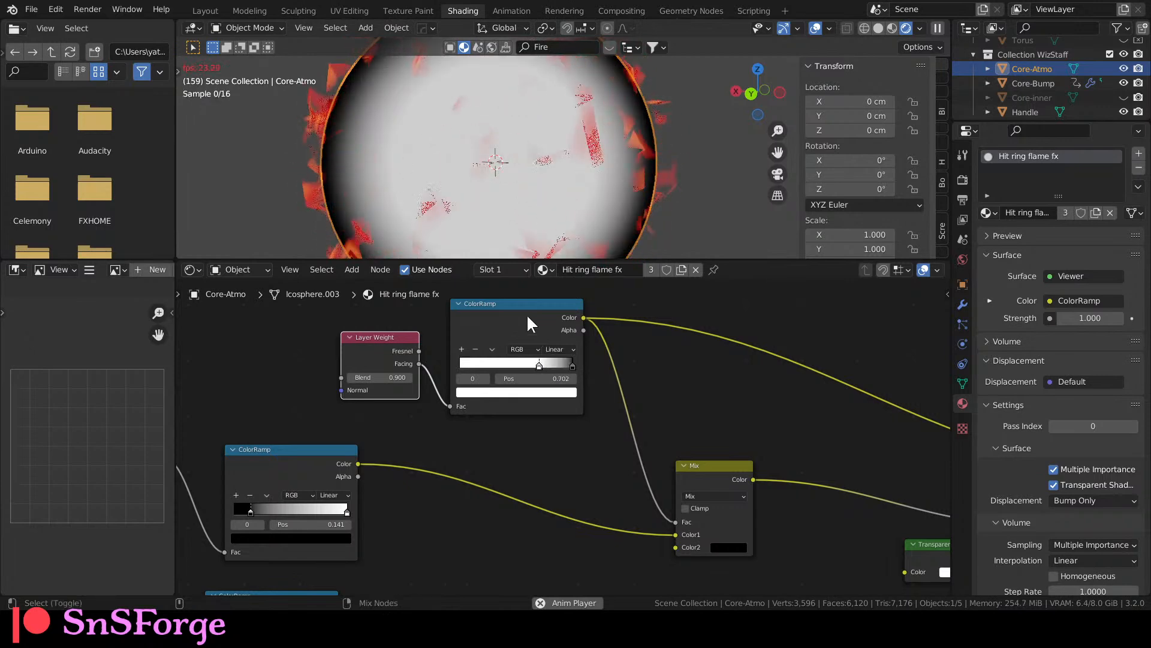
Route the Mix Shader back to the Material Output and flip the Layer Weight's ColorRamp to run black to white.
middle_drag(781, 455, 371, 400)
ctrl+shift+click(642, 443)
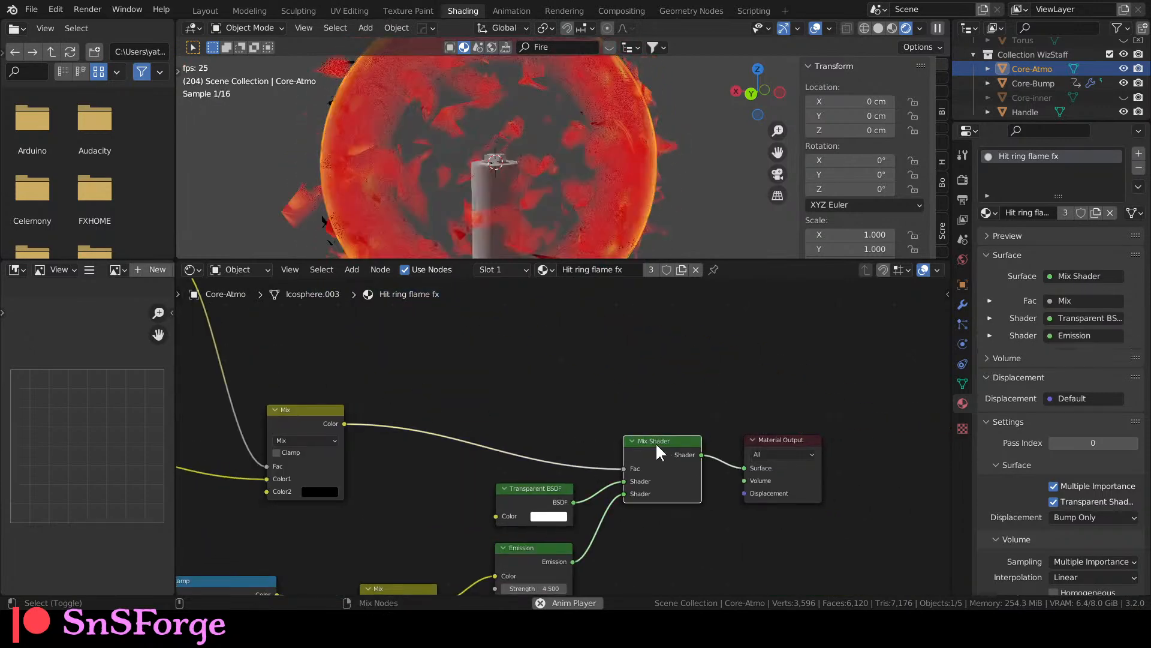
middle_drag(451, 343, 681, 423)
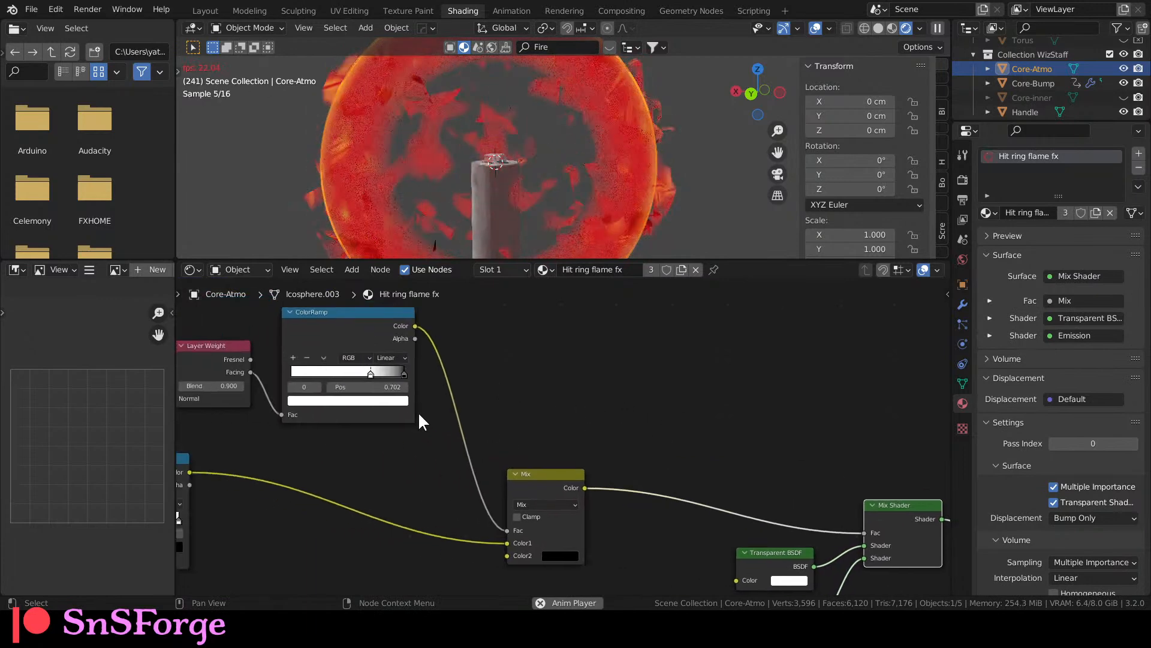
mouse_move(404, 373)
mouse_down()
mouse_move(364, 376)
mouse_move(413, 371)
mouse_up()
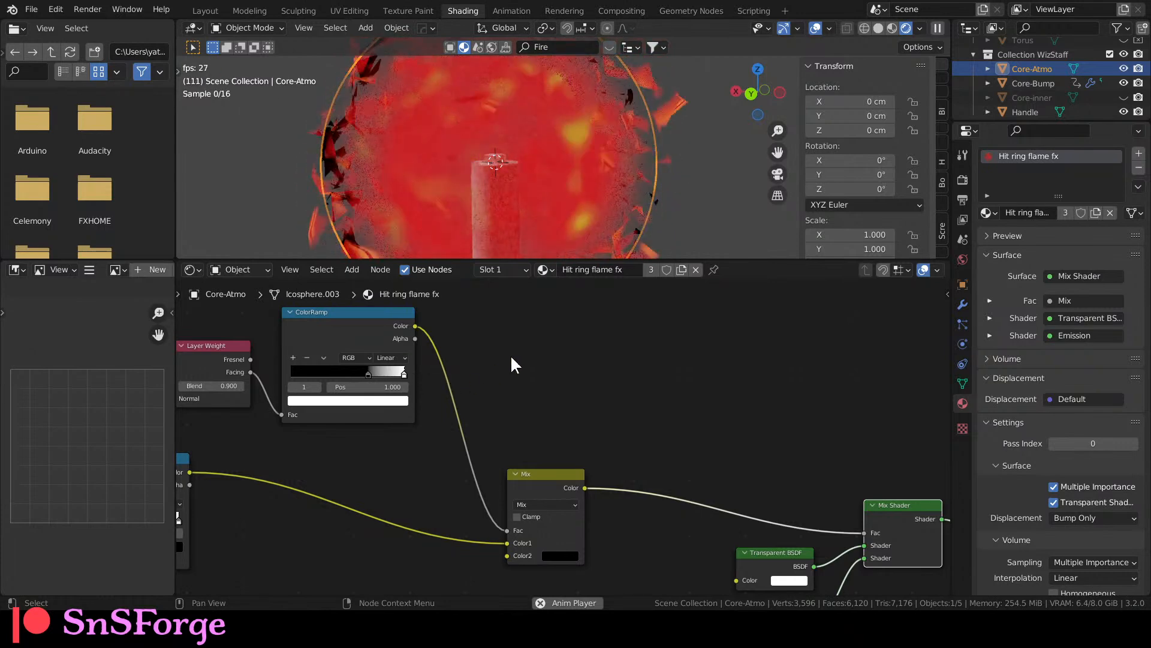
Move the Layer Weight ColorRamp's black stop close to its white end and set the interpolation to B-Spline.
middle_drag(514, 356, 577, 368)
drag(433, 386, 469, 386)
click(459, 371)
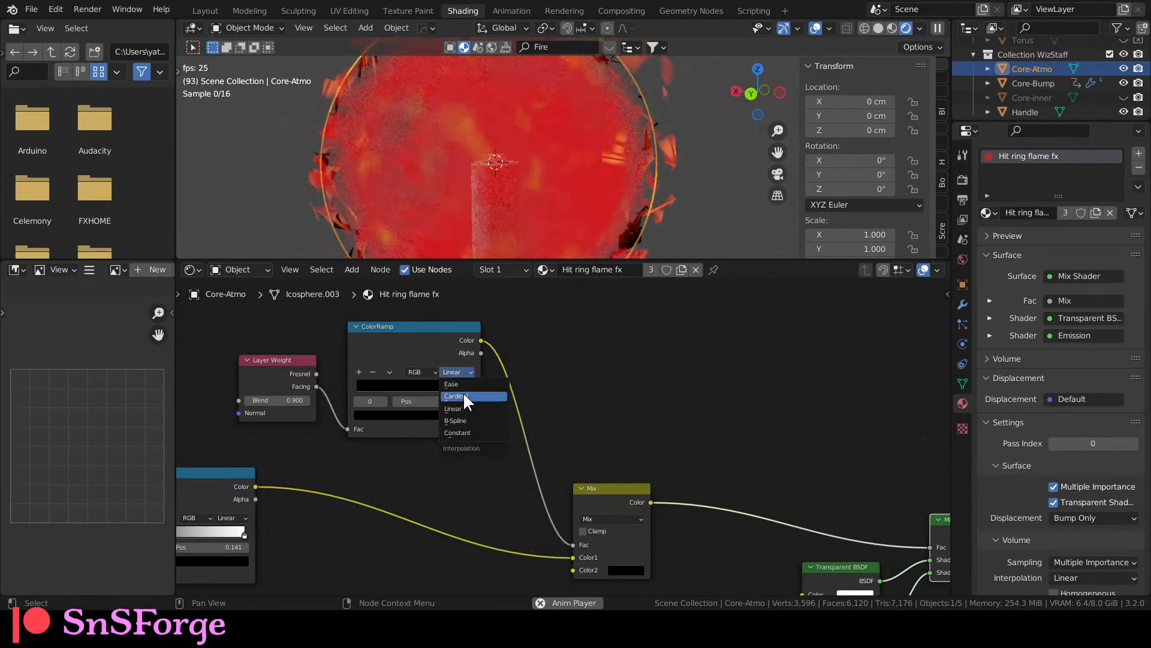
click(463, 420)
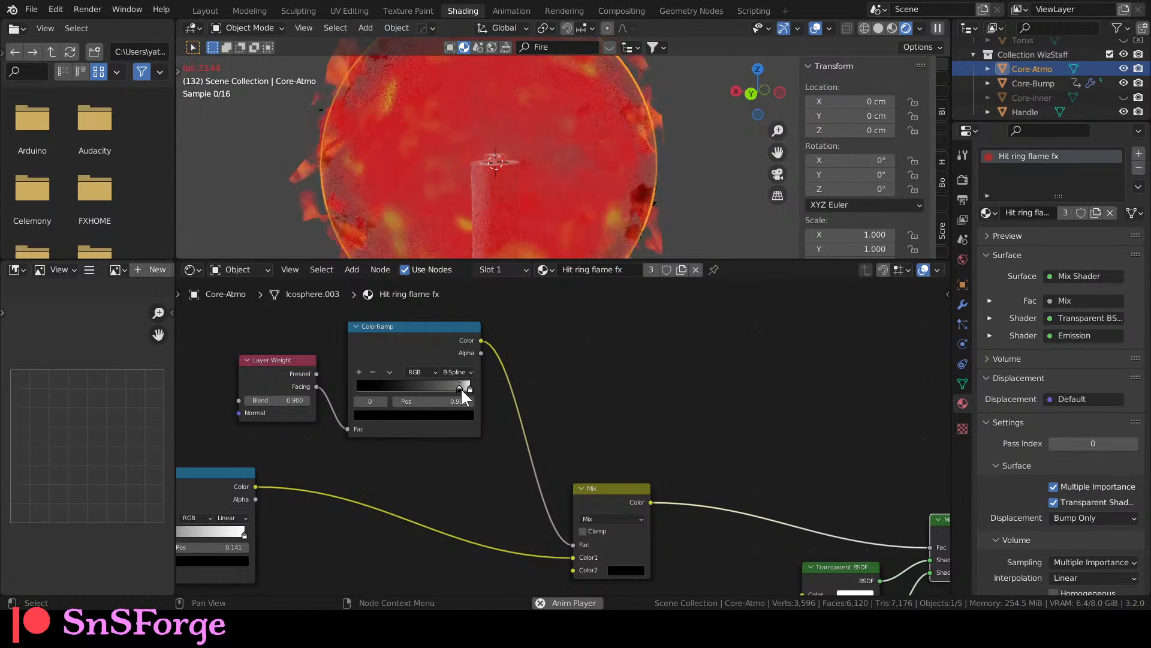
click(470, 386)
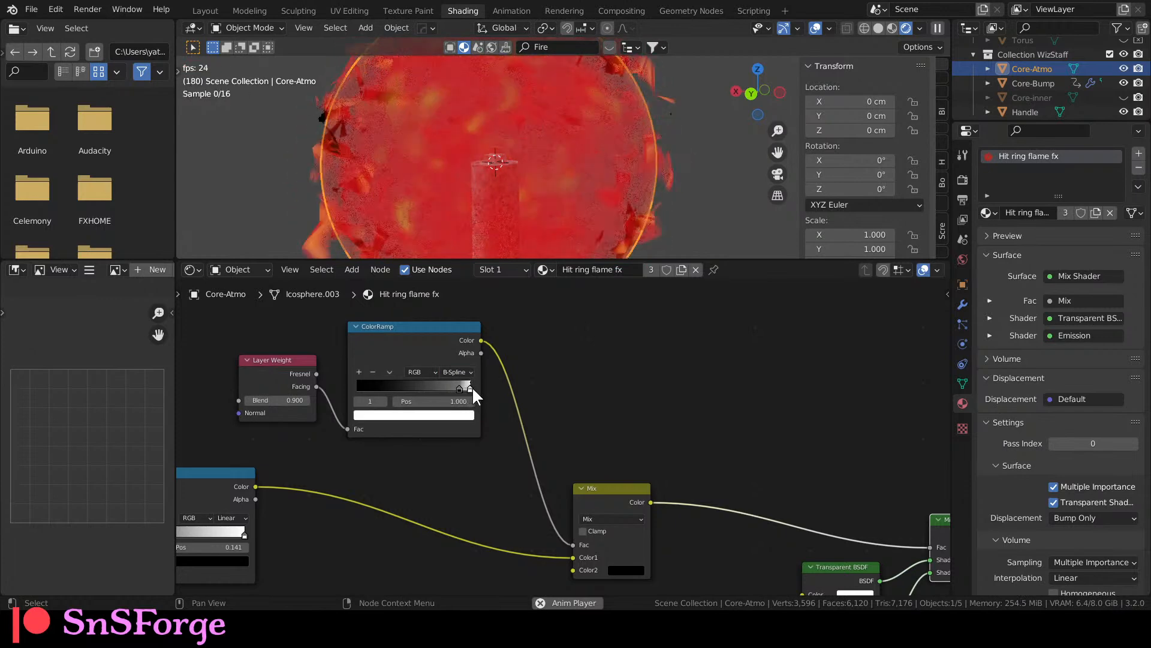
click(696, 213)
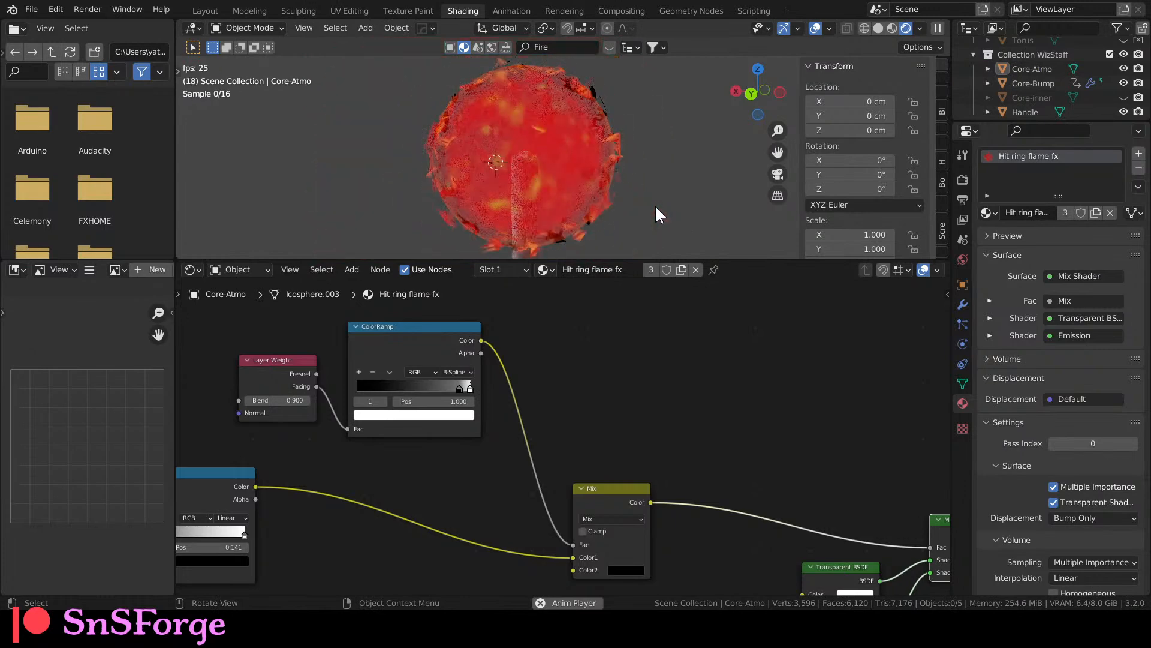
Check the flame sphere from different angles and set the Layer Weight's Blend to 0.5.
middle_drag(669, 154, 693, 207)
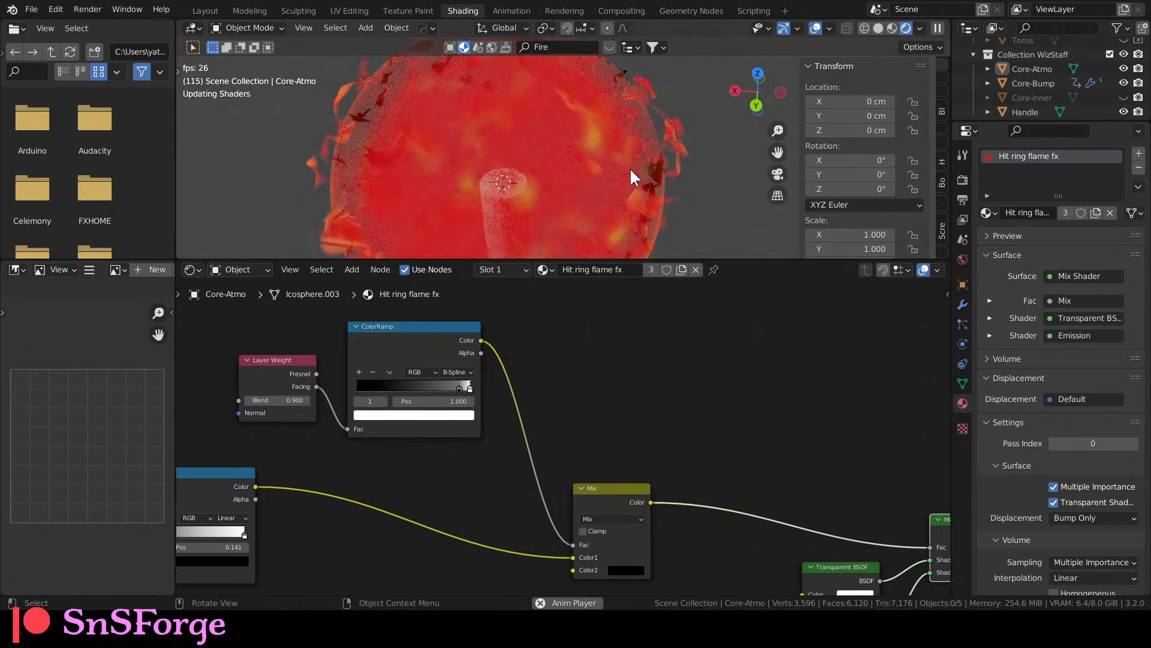
middle_drag(658, 427, 583, 301)
middle_drag(617, 426, 611, 327)
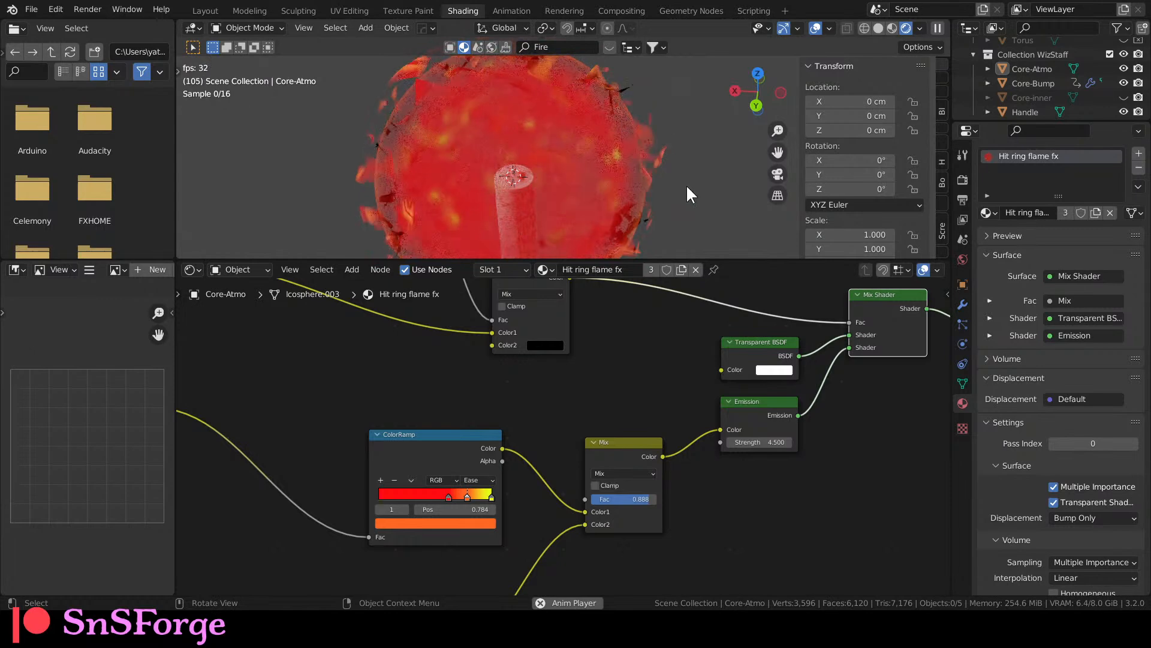
scroll(657, 184, down, 2)
middle_drag(641, 184, 638, 149)
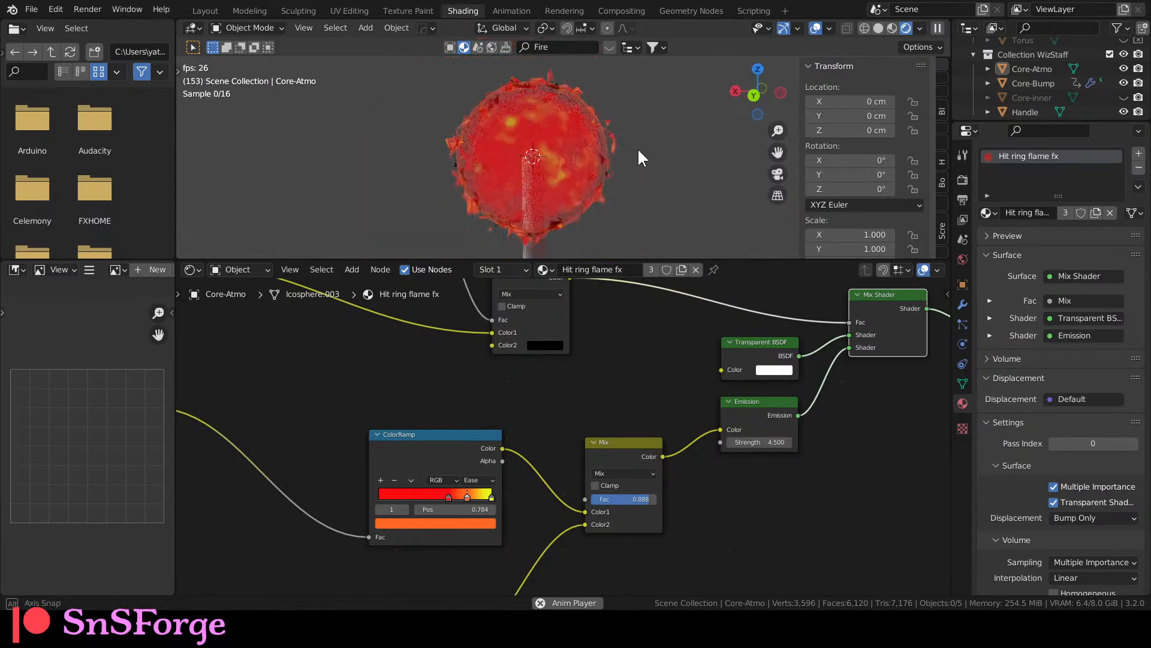
scroll(637, 148, up, 4)
middle_drag(393, 281, 525, 448)
scroll(516, 400, up, 3)
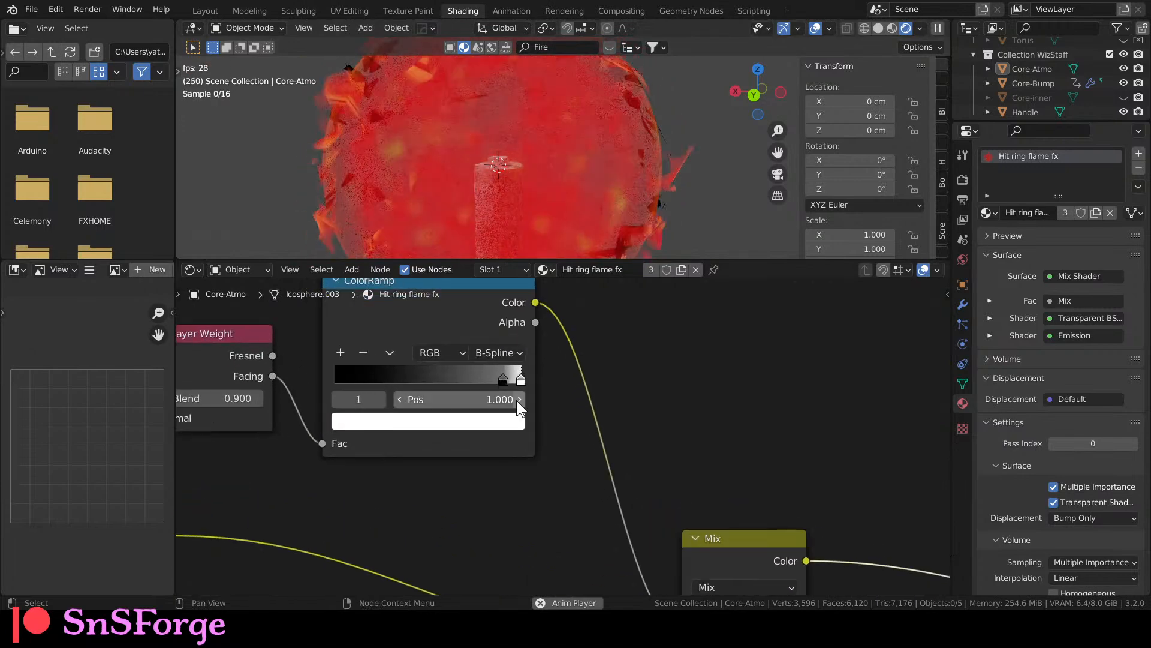
middle_drag(512, 382, 539, 383)
double_click(240, 398)
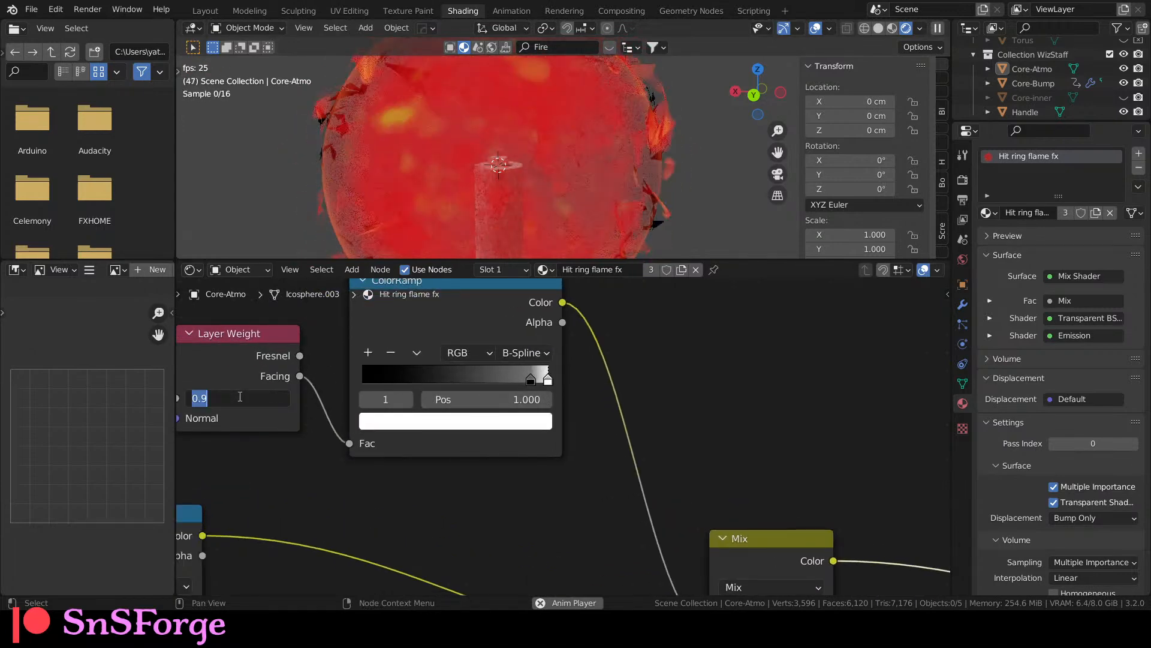
text(.5)
key(Return)
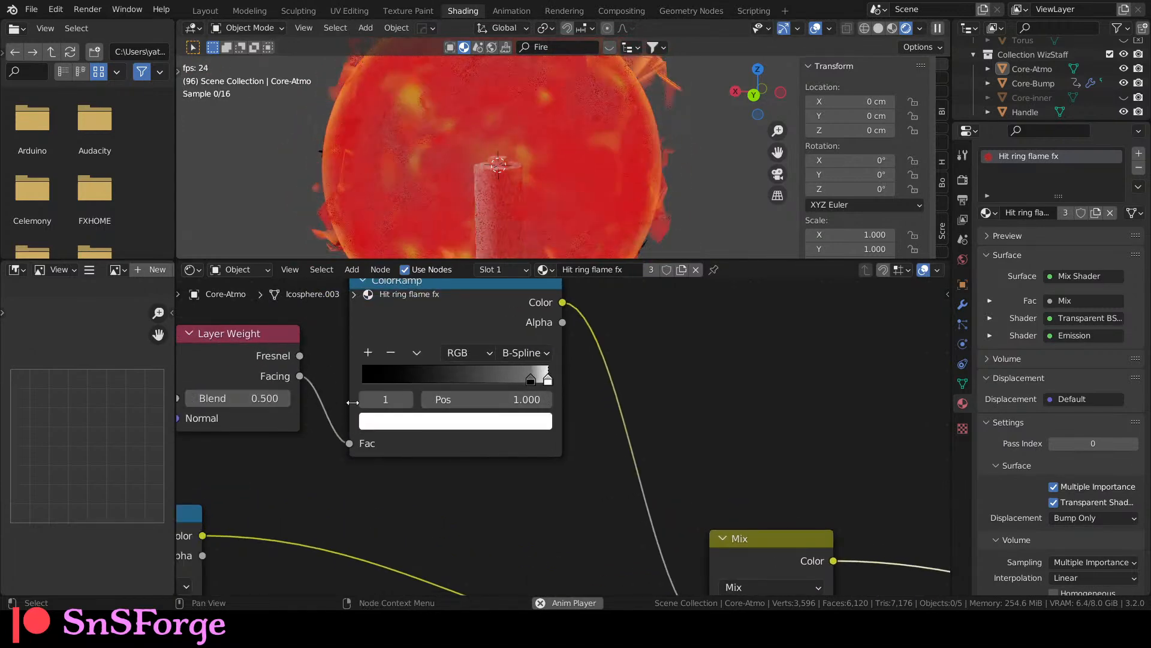
Adjust the Layer Weight ColorRamp's stops, setting black to 0.729 with white at the ramp's end, and preview the ramp's output.
drag(527, 380, 542, 381)
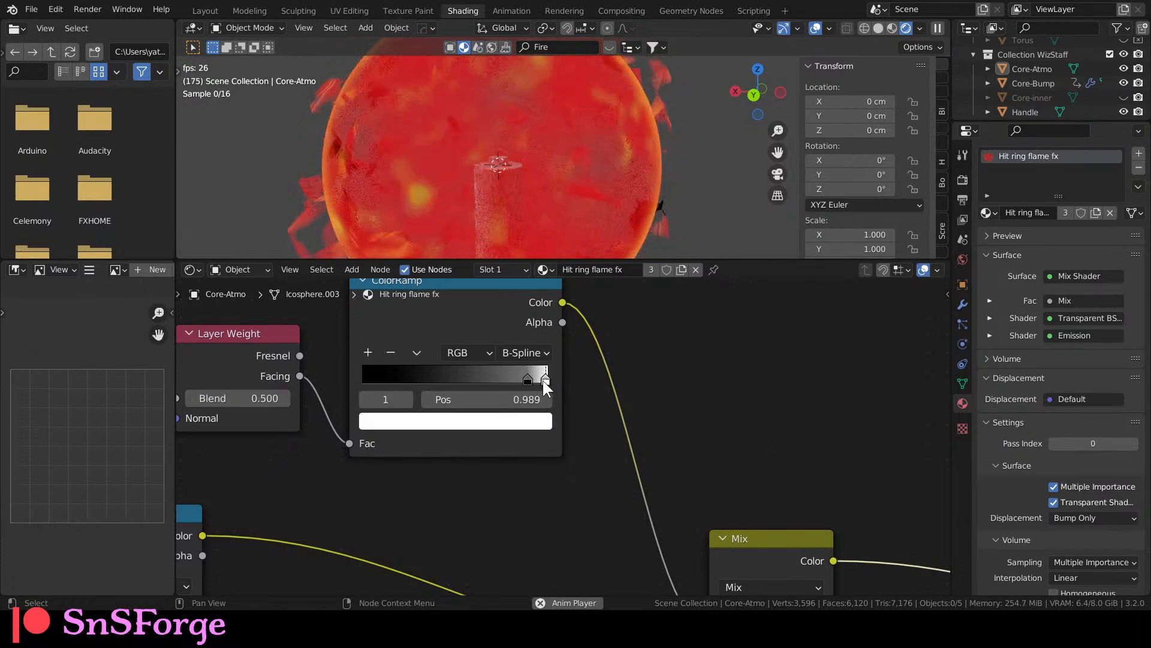
scroll(631, 207, up, 4)
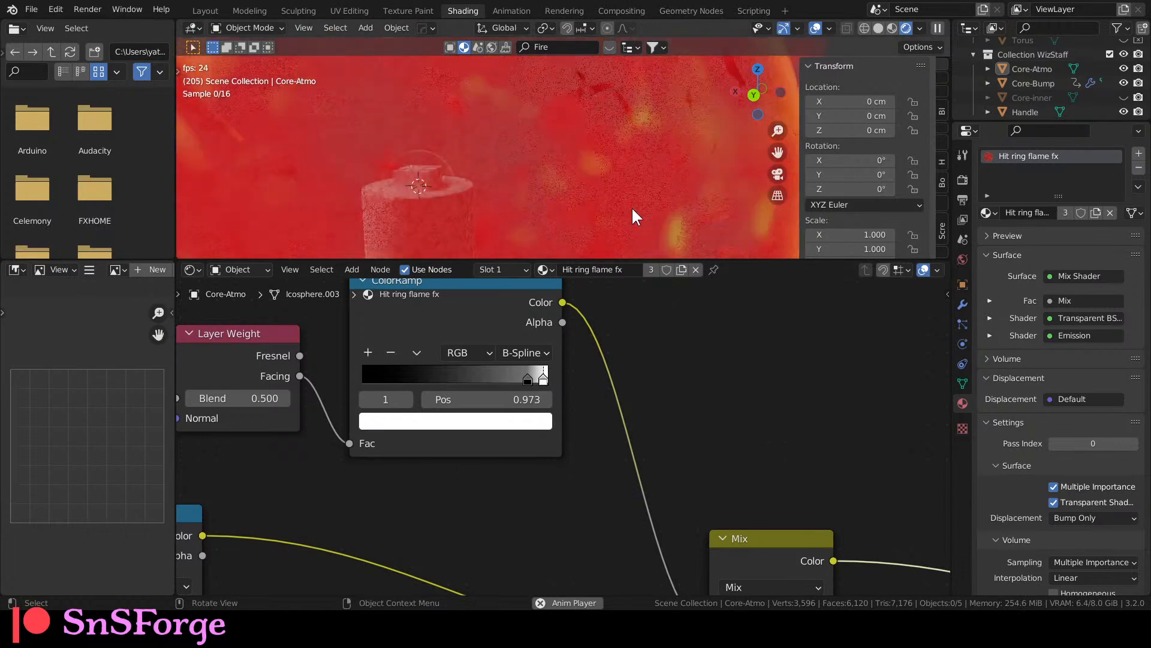
shift+middle_drag(671, 194, 514, 211)
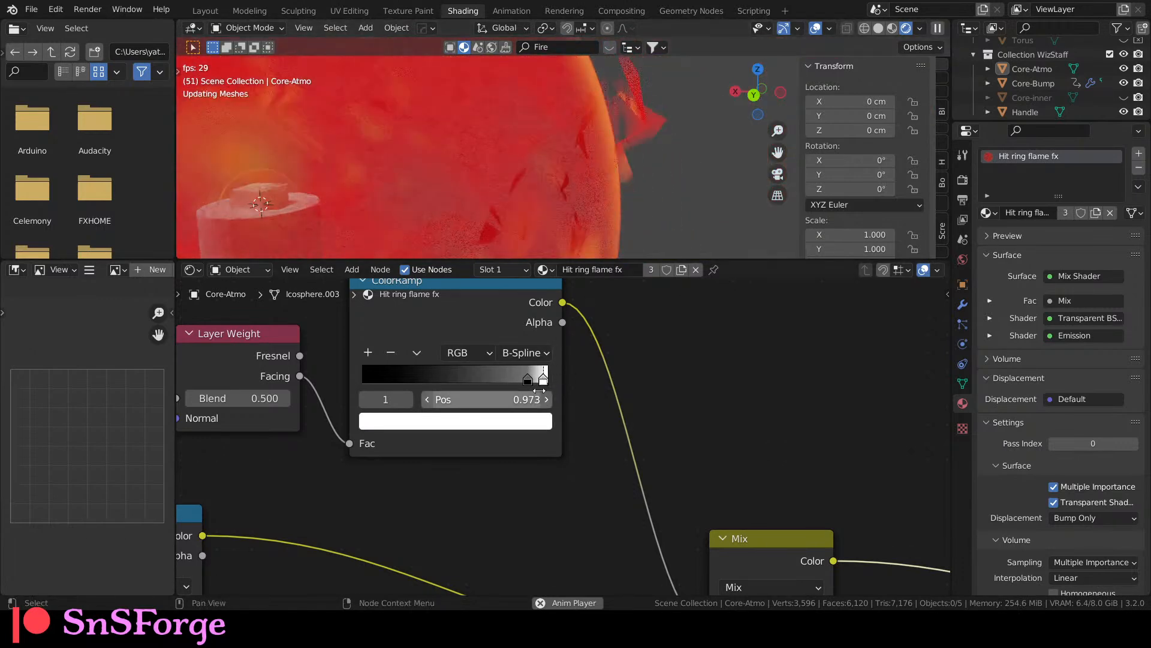
drag(544, 381, 499, 372)
ctrl+shift+click(456, 332)
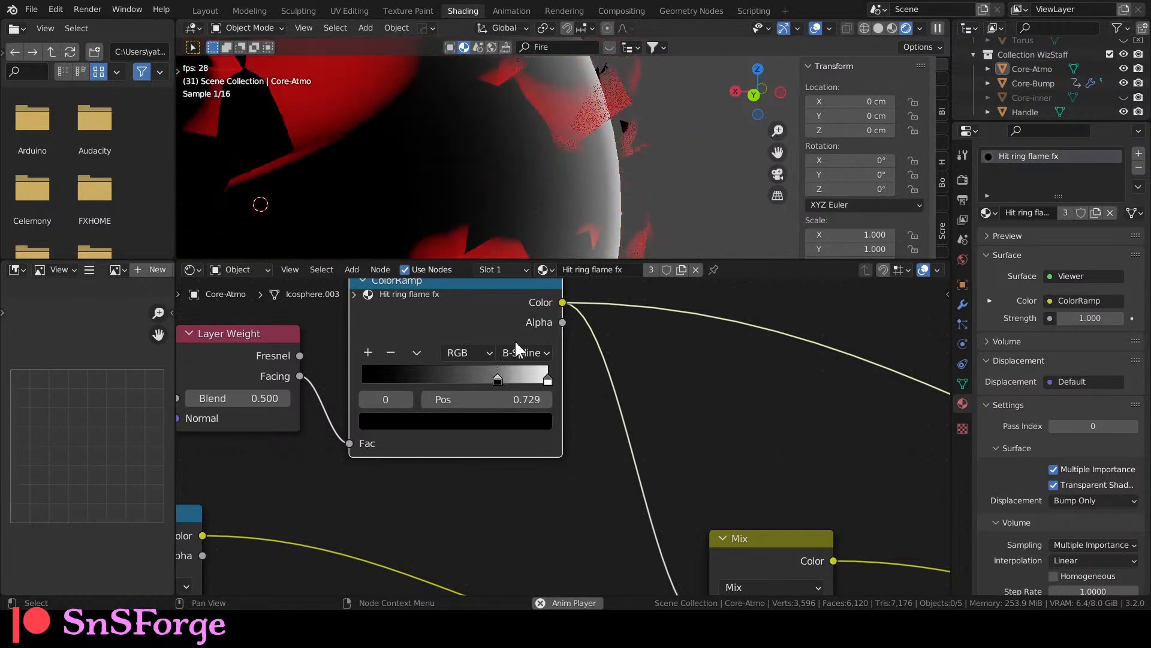
Set the previewed ColorRamp's black stop to 0.882 and bring the white stop in close to it.
scroll(768, 429, down, 2)
middle_drag(762, 431, 473, 380)
scroll(490, 369, down, 2)
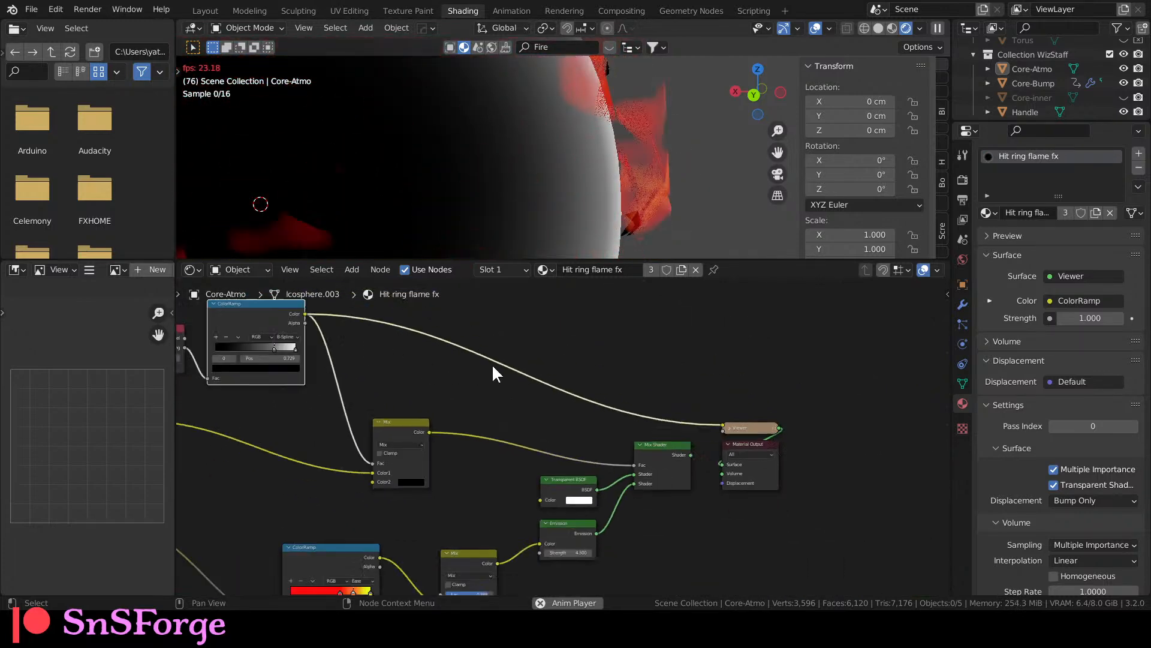
scroll(385, 354, up, 3)
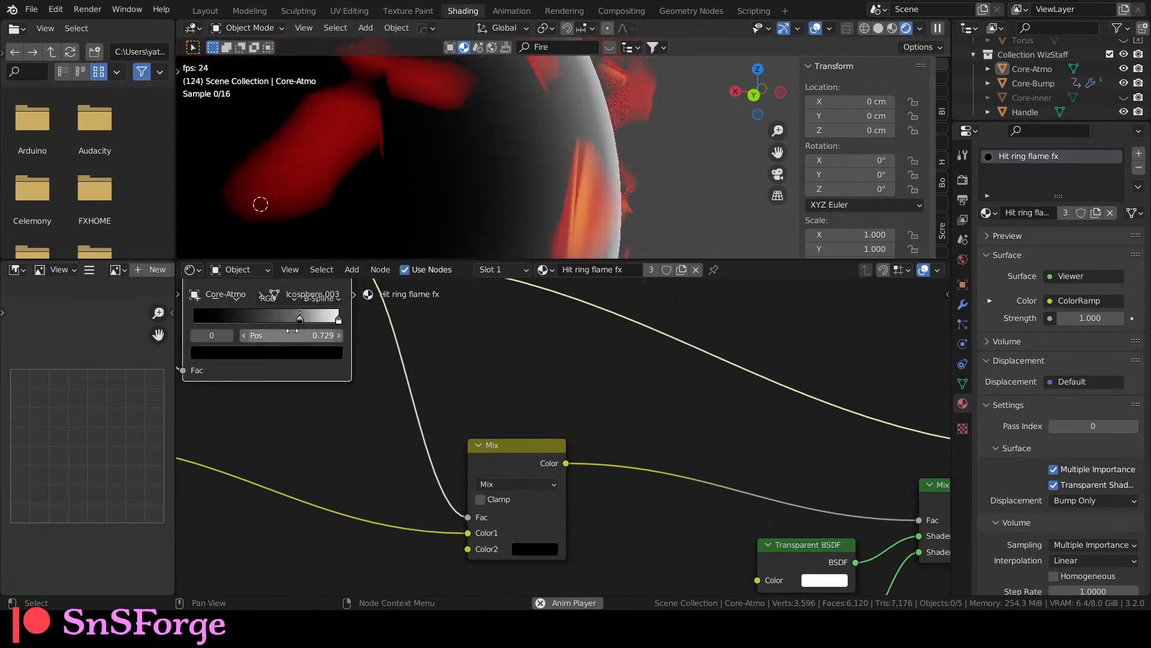
drag(300, 323, 314, 331)
middle_drag(319, 378, 542, 444)
scroll(541, 442, up, 2)
drag(519, 368, 556, 374)
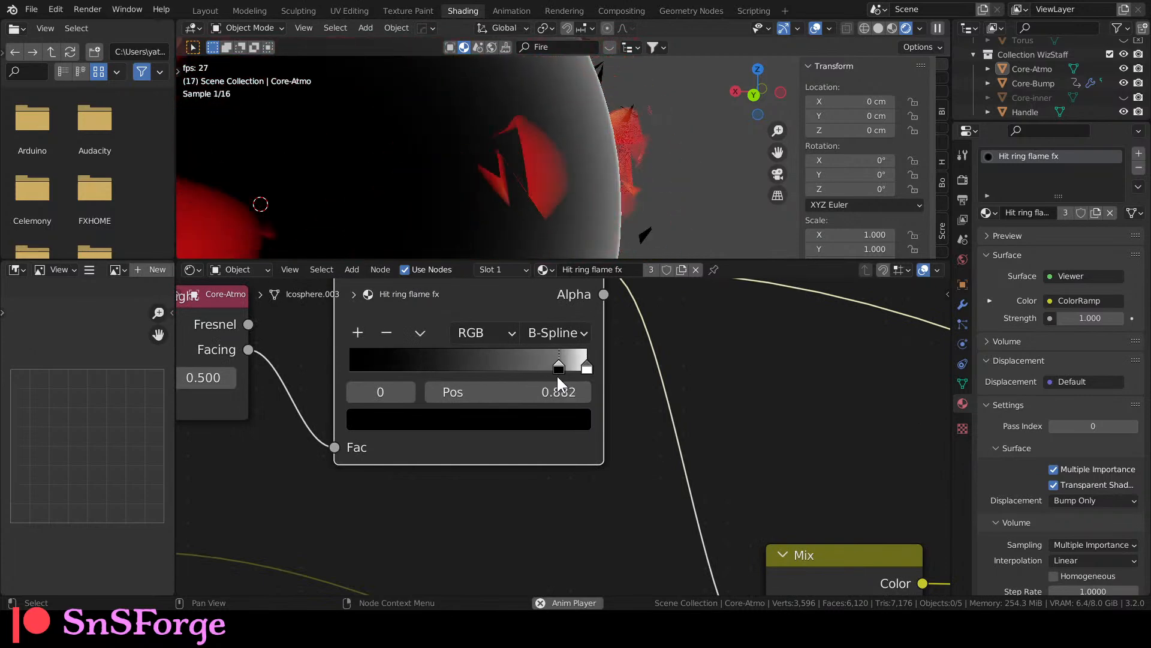
key(g)
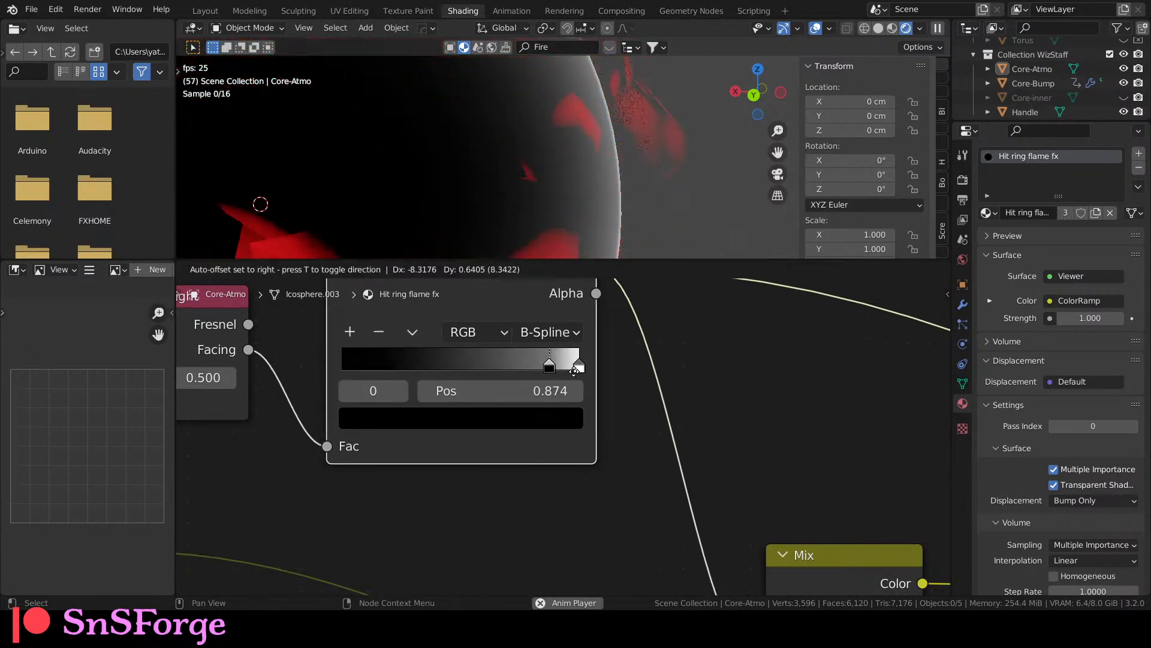
click(578, 368)
drag(578, 369, 555, 367)
click(553, 365)
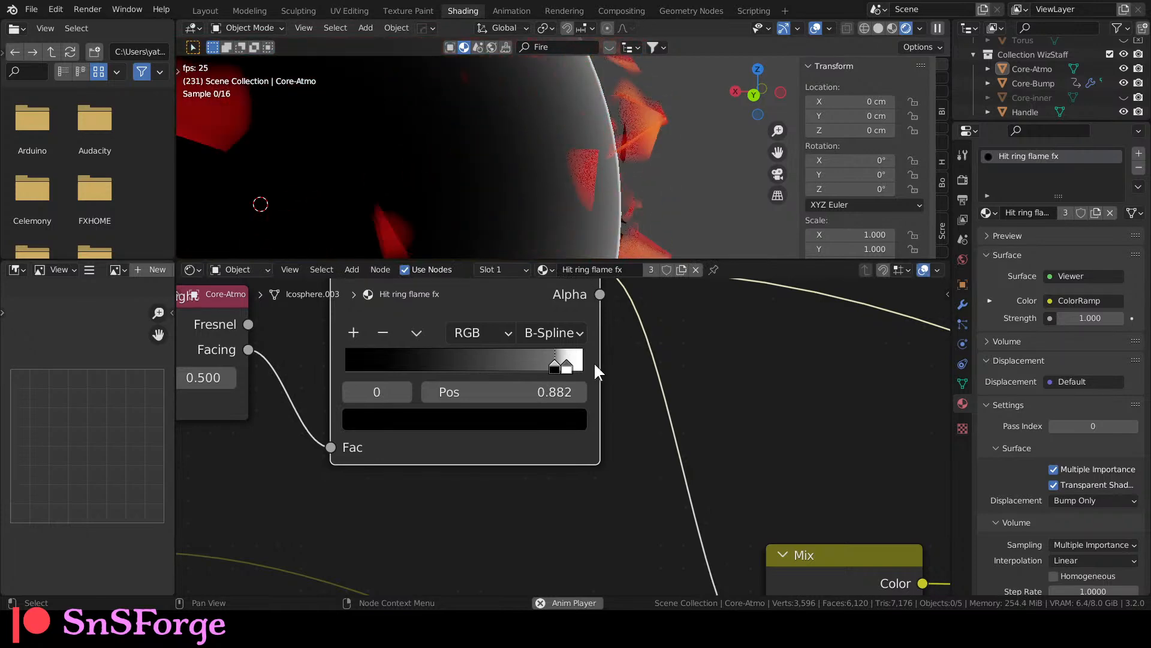
Fine-tune the ColorRamp's rim falloff by setting the black stop to 0.885 and the white stop to 0.909.
scroll(630, 371, down, 5)
drag(530, 380, 327, 341)
drag(406, 362, 538, 364)
scroll(514, 382, up, 8)
middle_drag(534, 370, 640, 538)
scroll(588, 510, up, 3)
drag(526, 473, 528, 472)
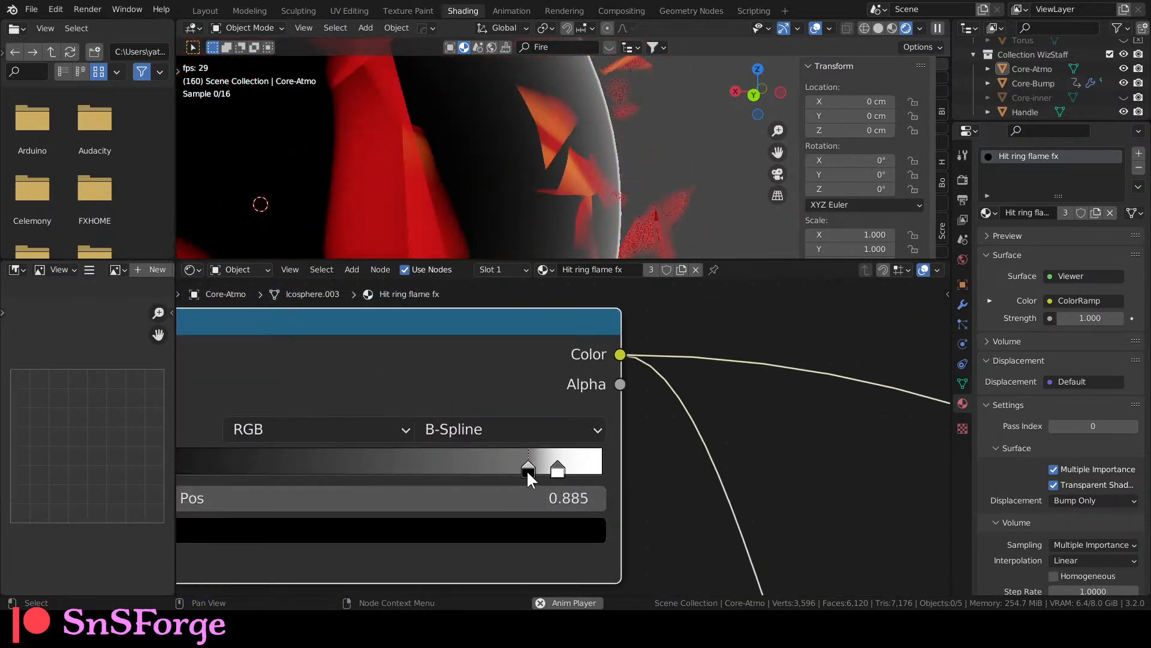
click(558, 470)
drag(548, 470, 544, 470)
Route the Mix Shader back to the Material Output and check the sphere's rim glow.
scroll(694, 425, down, 2)
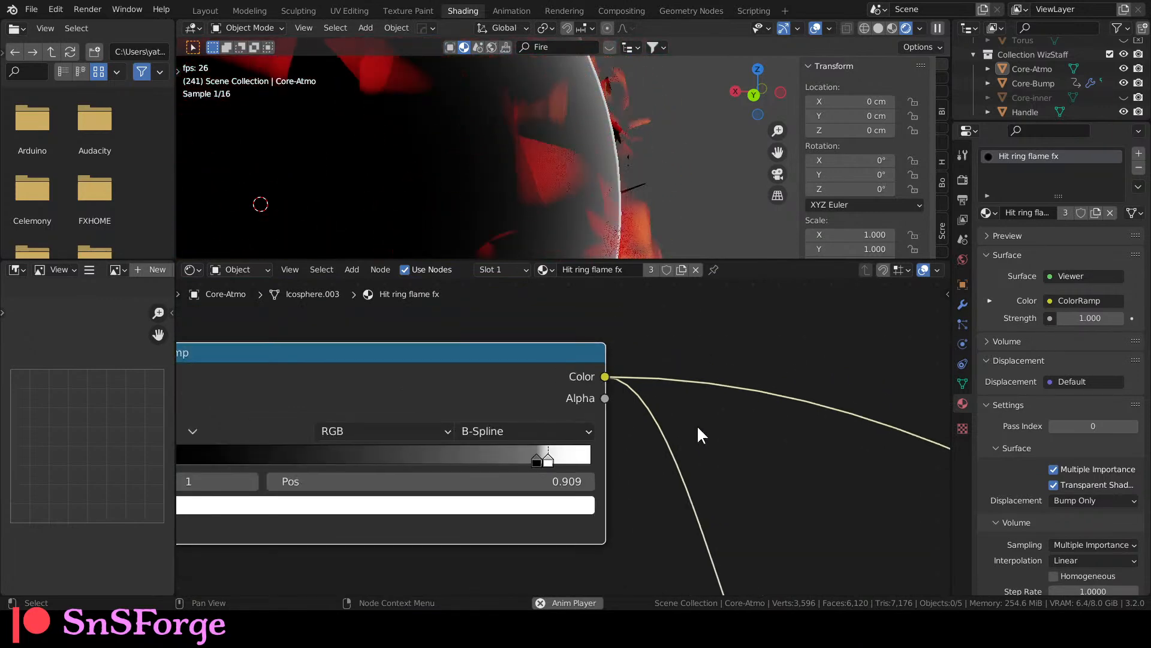
scroll(695, 426, down, 2)
middle_drag(707, 475, 580, 396)
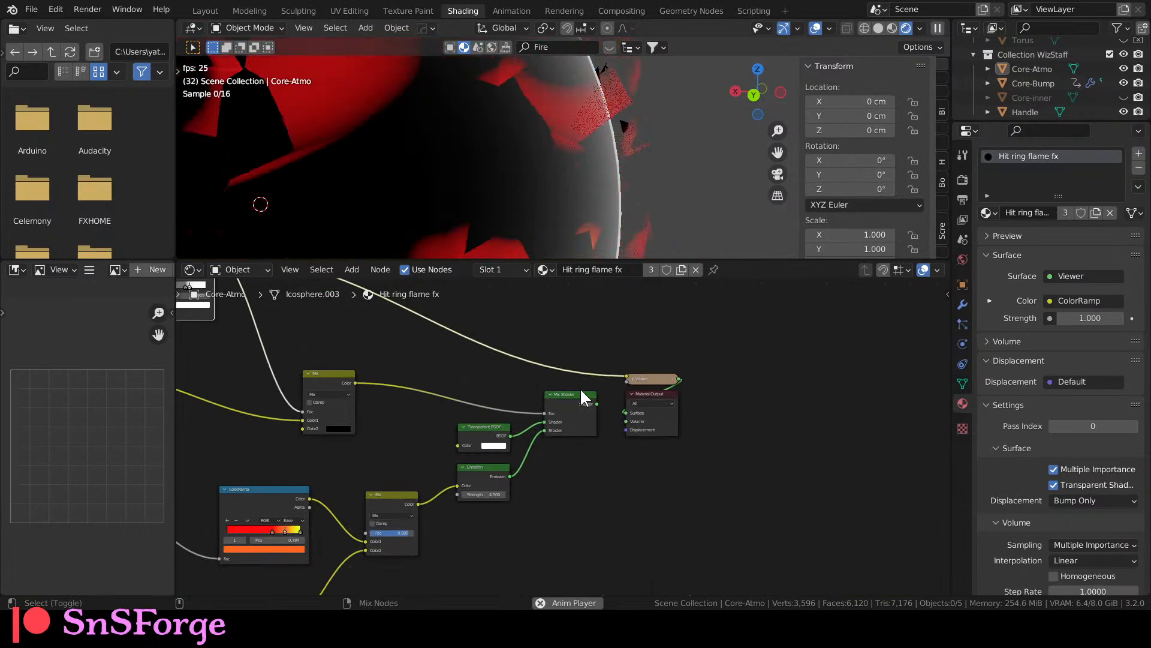
ctrl+shift+click(577, 397)
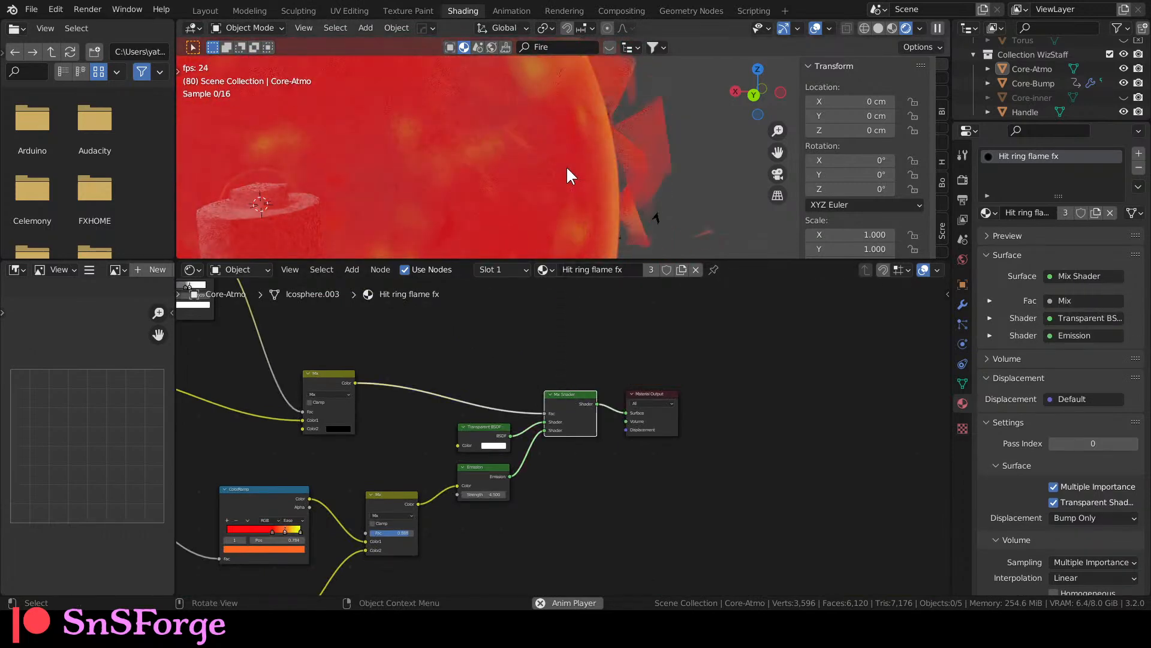
scroll(563, 185, down, 5)
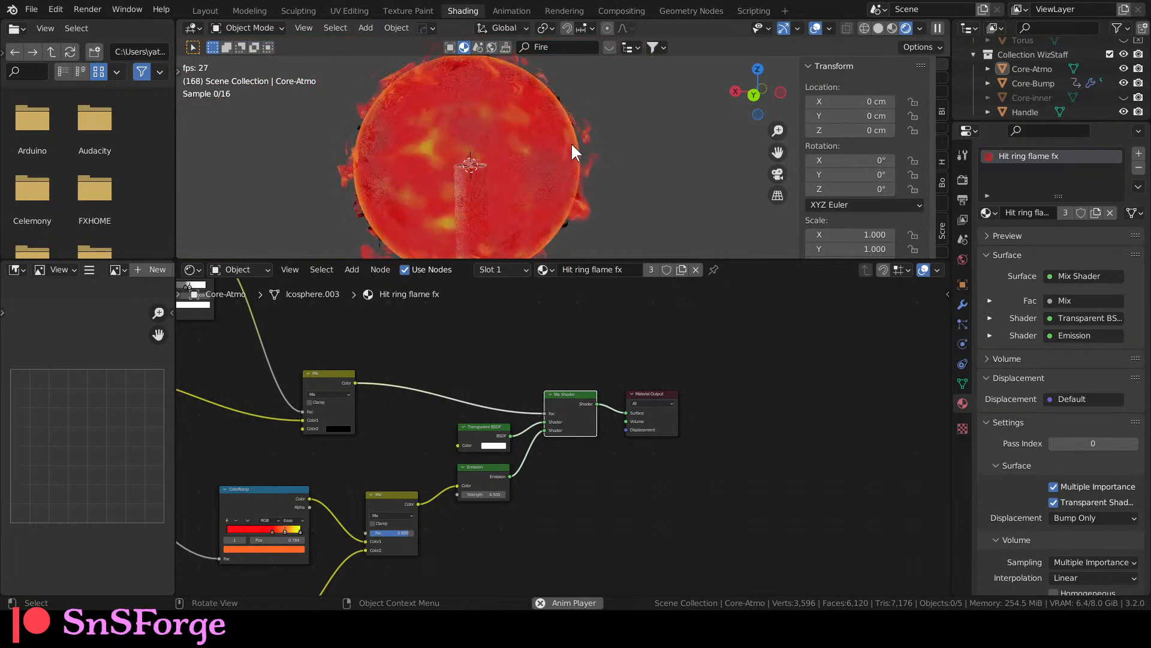
shift+middle_drag(591, 123, 638, 153)
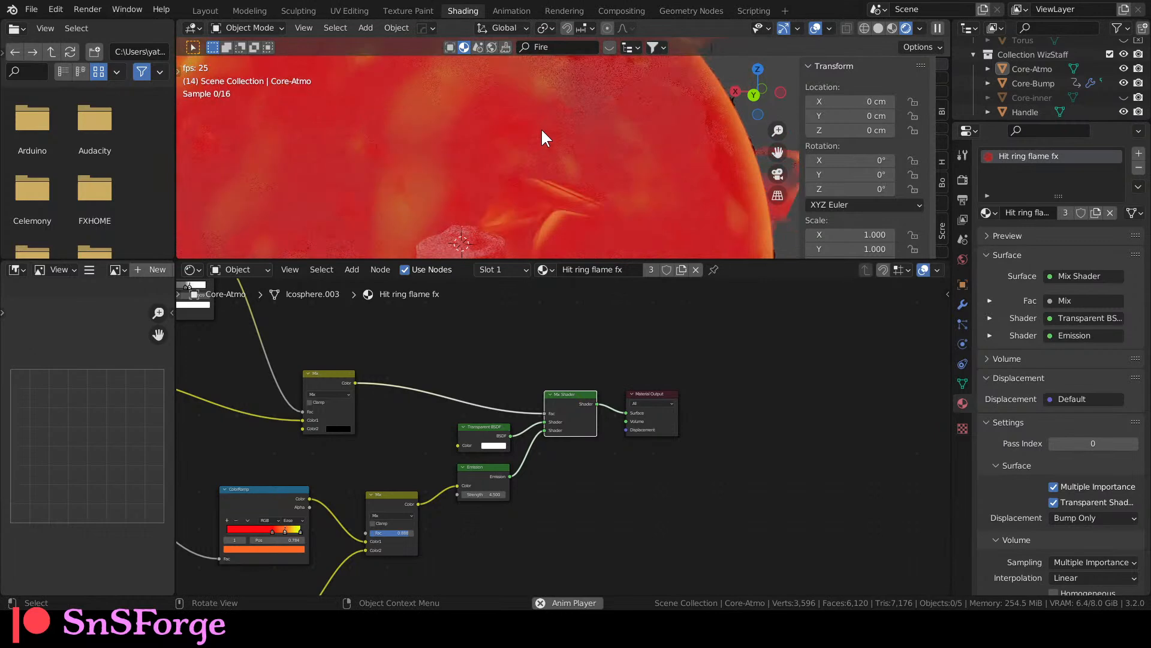
Unhide Core-inner and select it to bring up its Mat-Core node setup.
click(1123, 97)
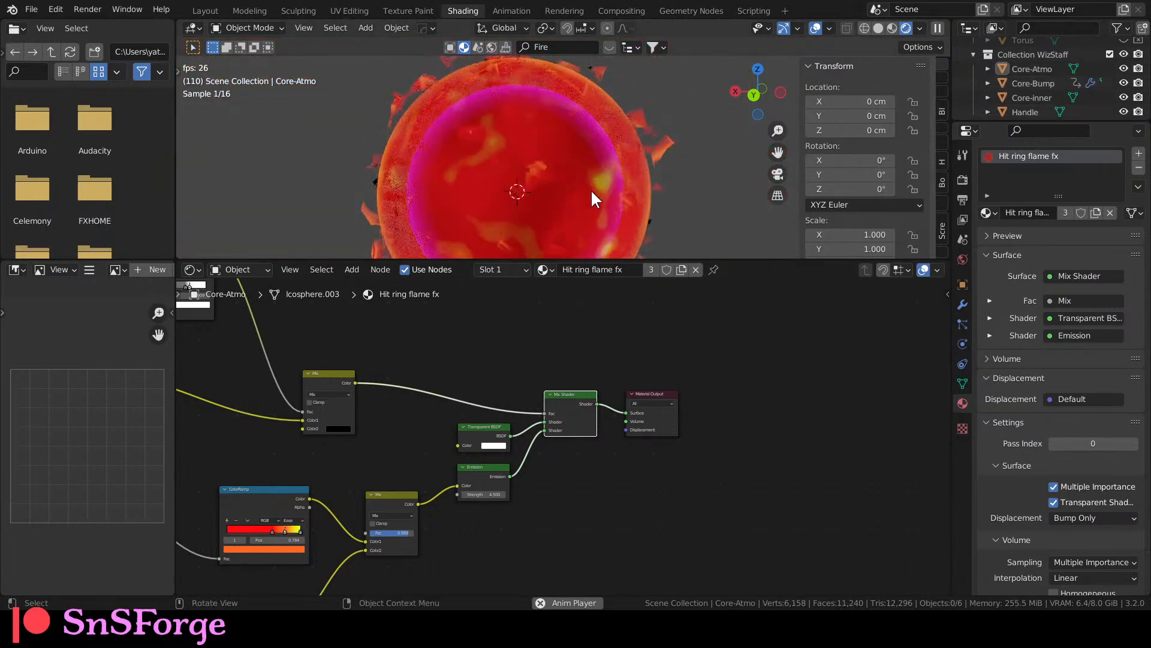
click(1014, 84)
click(1032, 97)
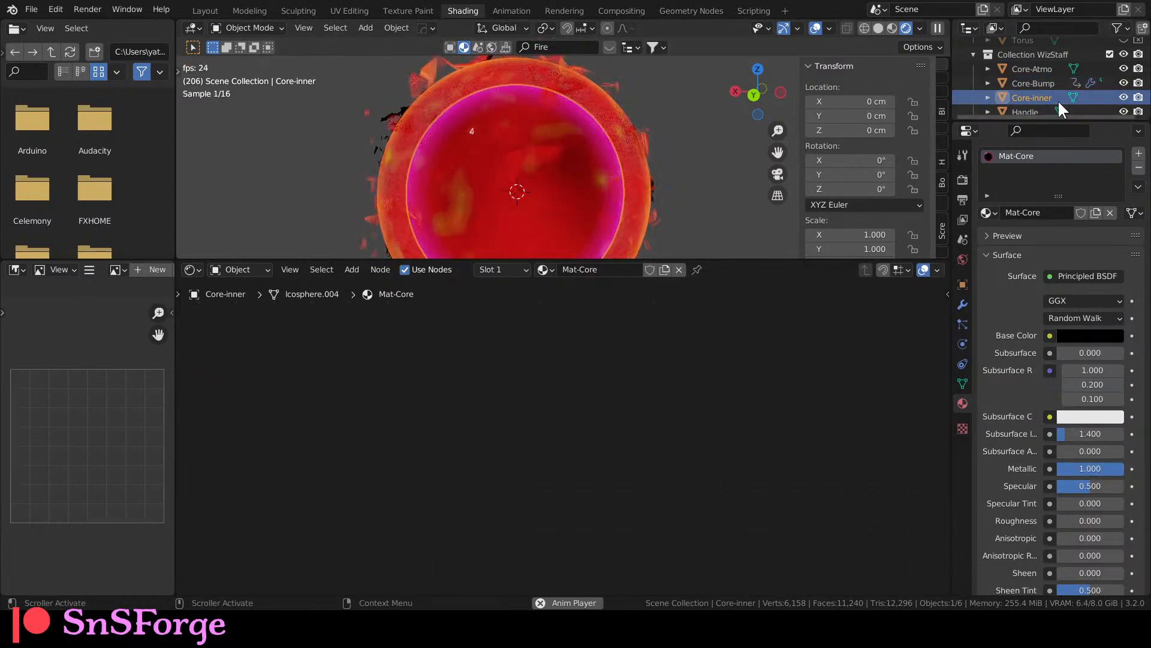
scroll(1058, 96, down, 2)
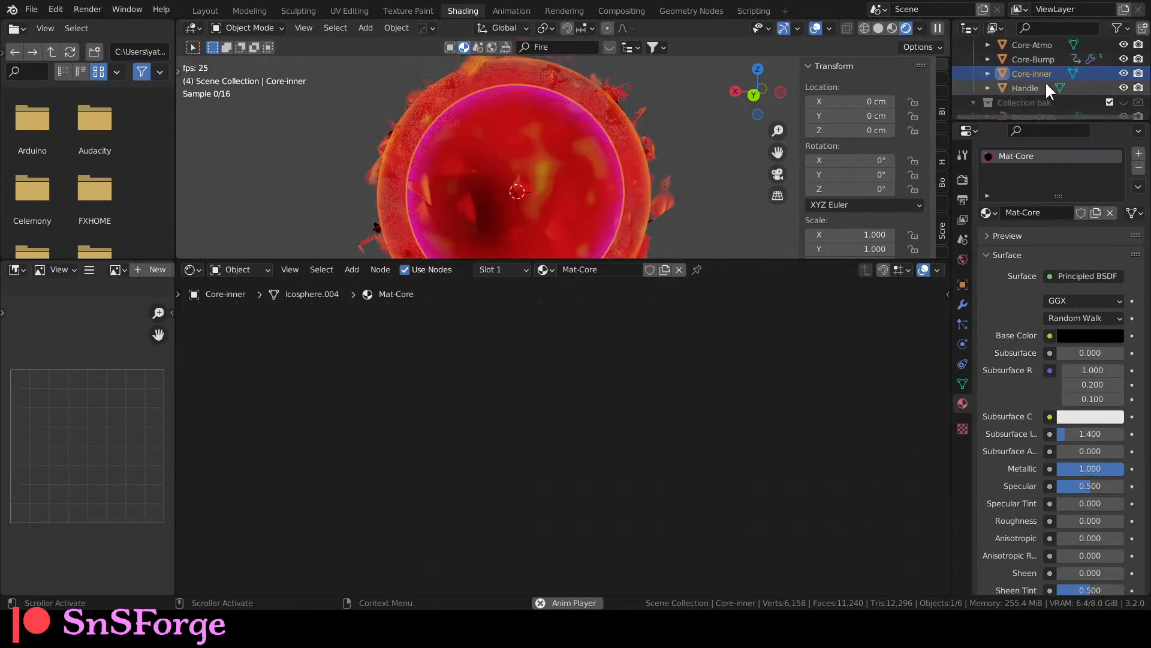
scroll(511, 425, down, 5)
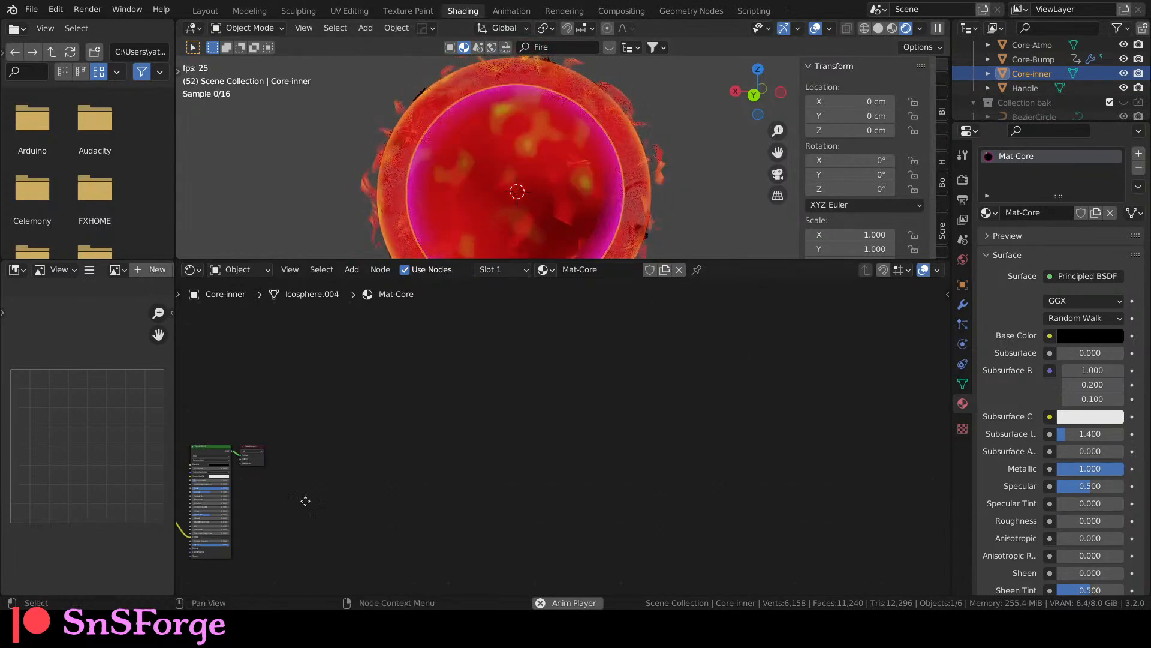
scroll(291, 491, up, 5)
middle_drag(290, 491, 564, 391)
middle_drag(474, 426, 490, 484)
scroll(556, 188, up, 3)
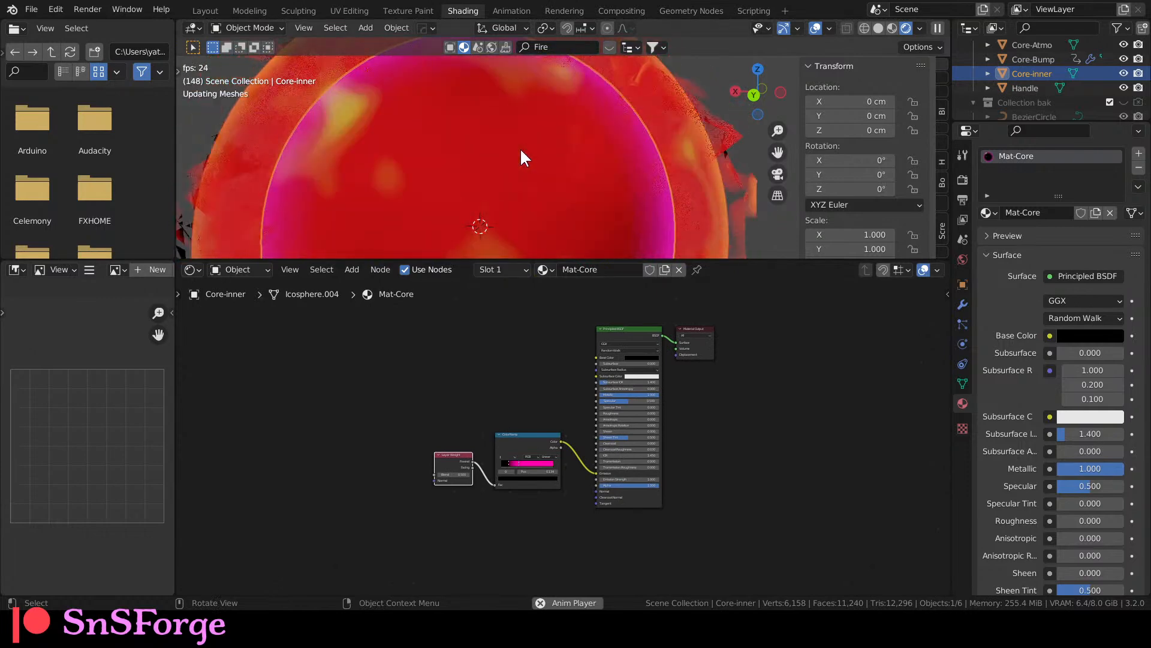
Change the pink stop of Mat-Core's ColorRamp to red.
click(757, 189)
scroll(588, 192, down, 4)
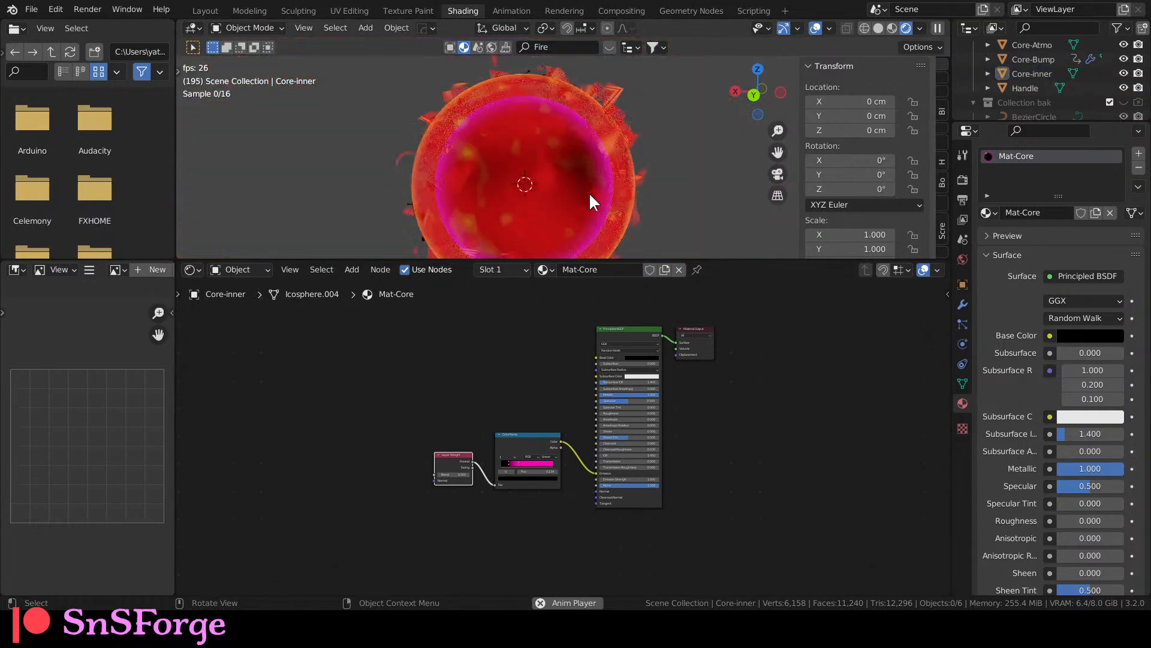
scroll(585, 194, up, 2)
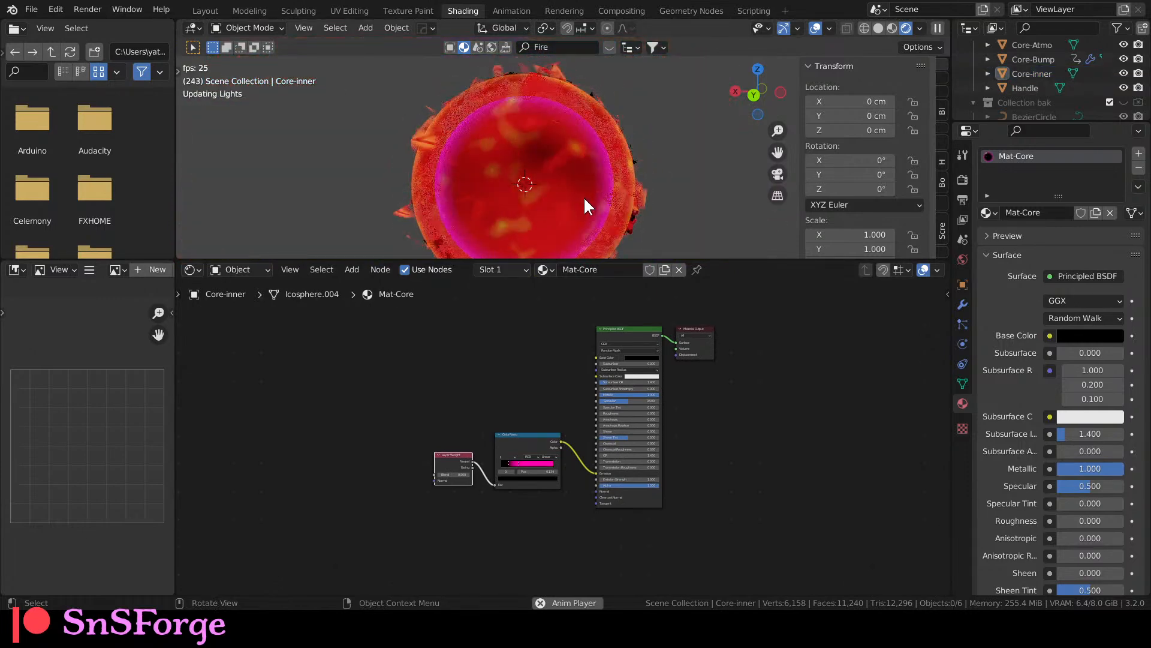
scroll(527, 453, up, 4)
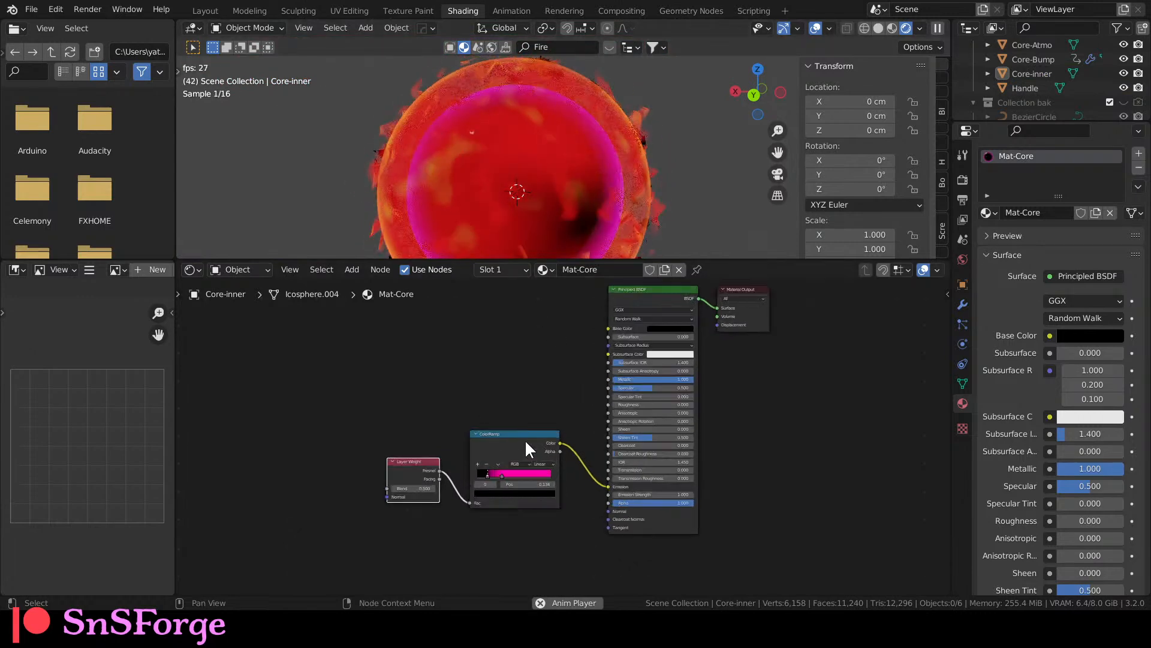
click(478, 488)
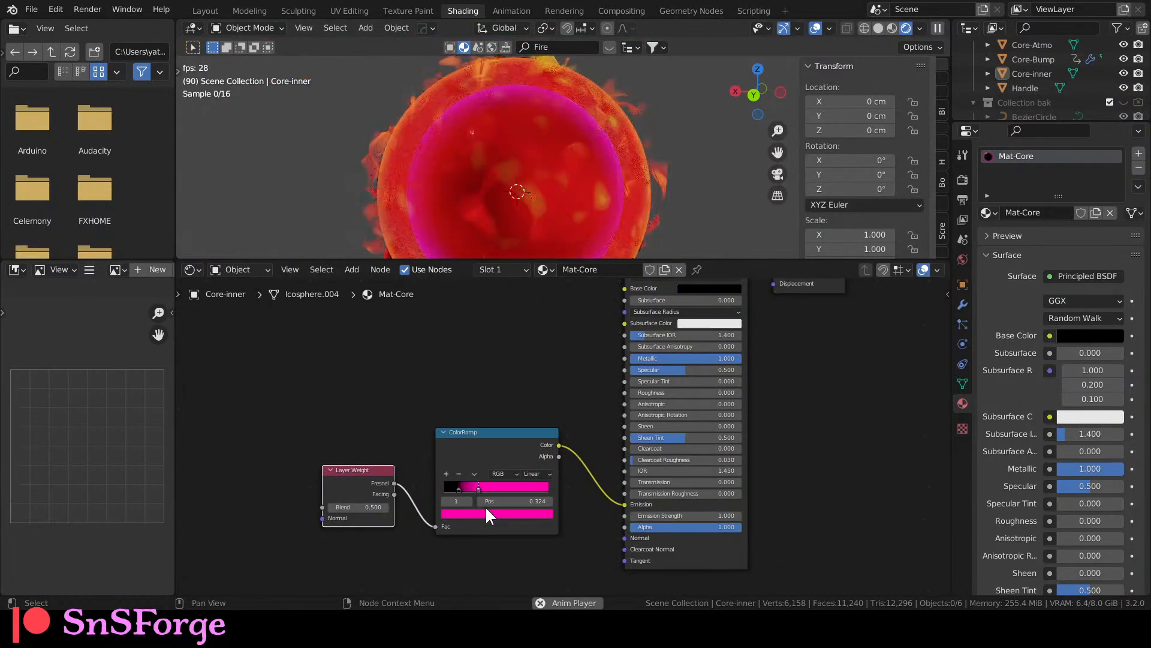
click(487, 512)
mouse_move(497, 429)
mouse_down()
mouse_move(506, 428)
mouse_move(489, 441)
mouse_up()
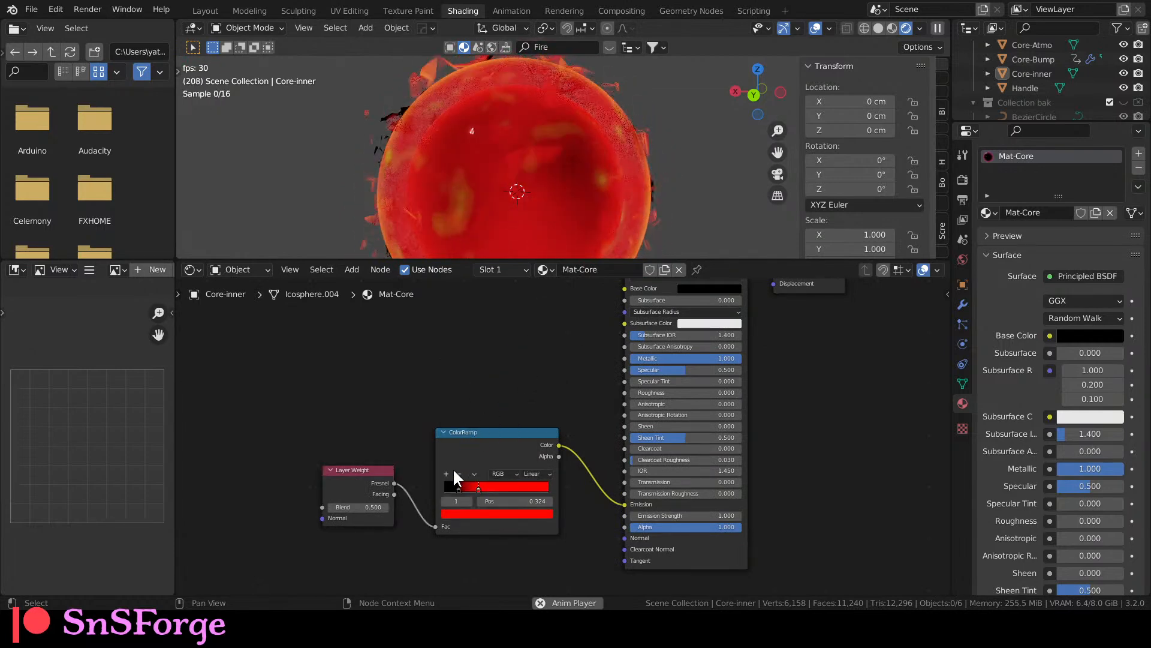
click(502, 510)
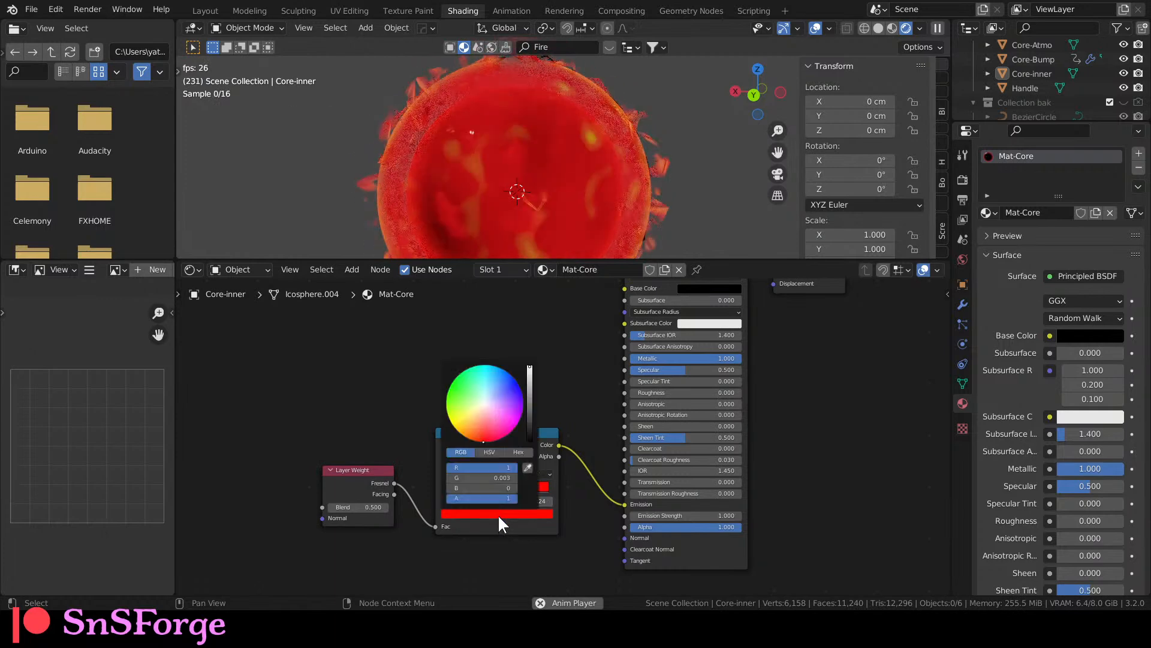
click(468, 469)
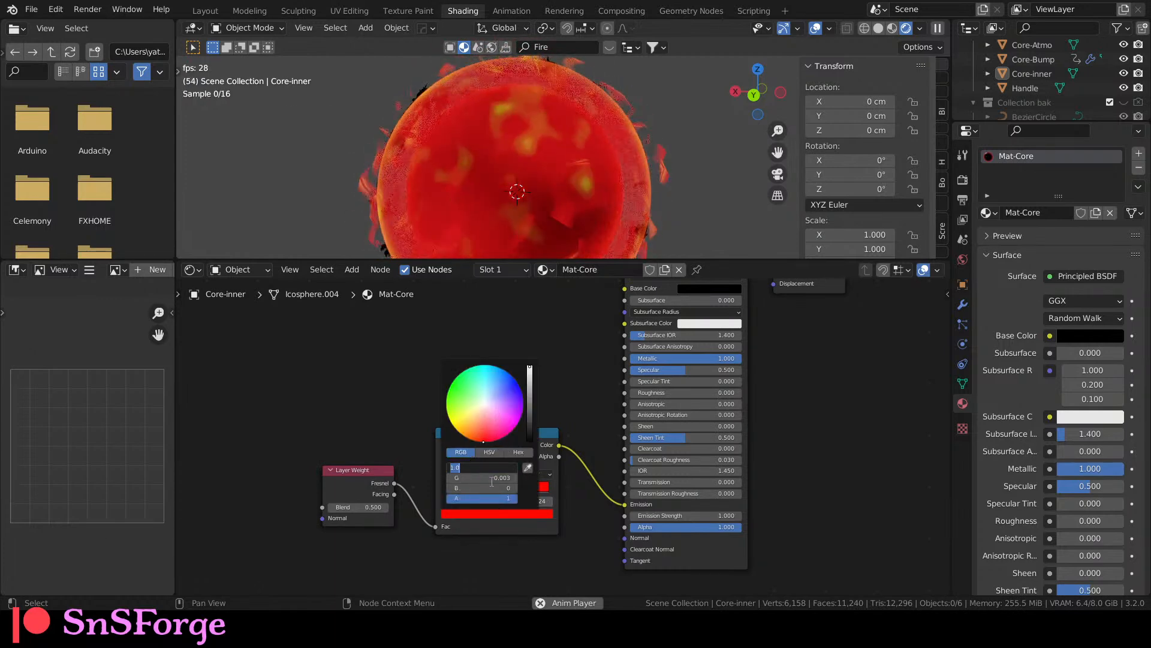
key(Escape)
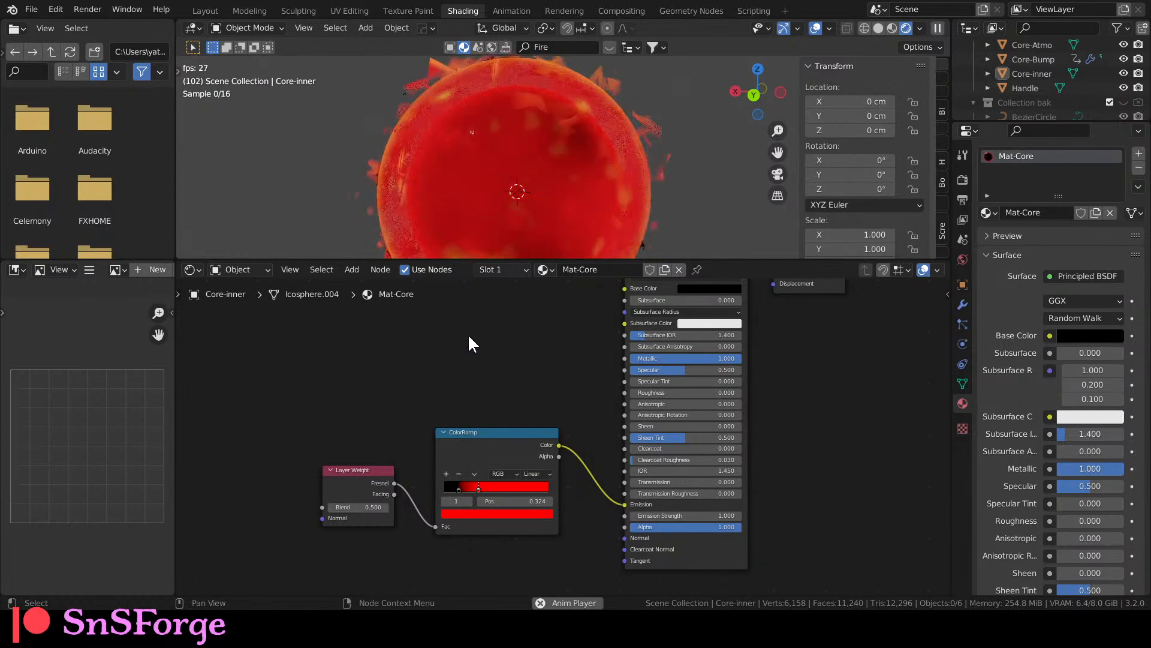
Select Core-Atmo to bring up its Hit ring flame fx nodes, and save the file.
click(205, 12)
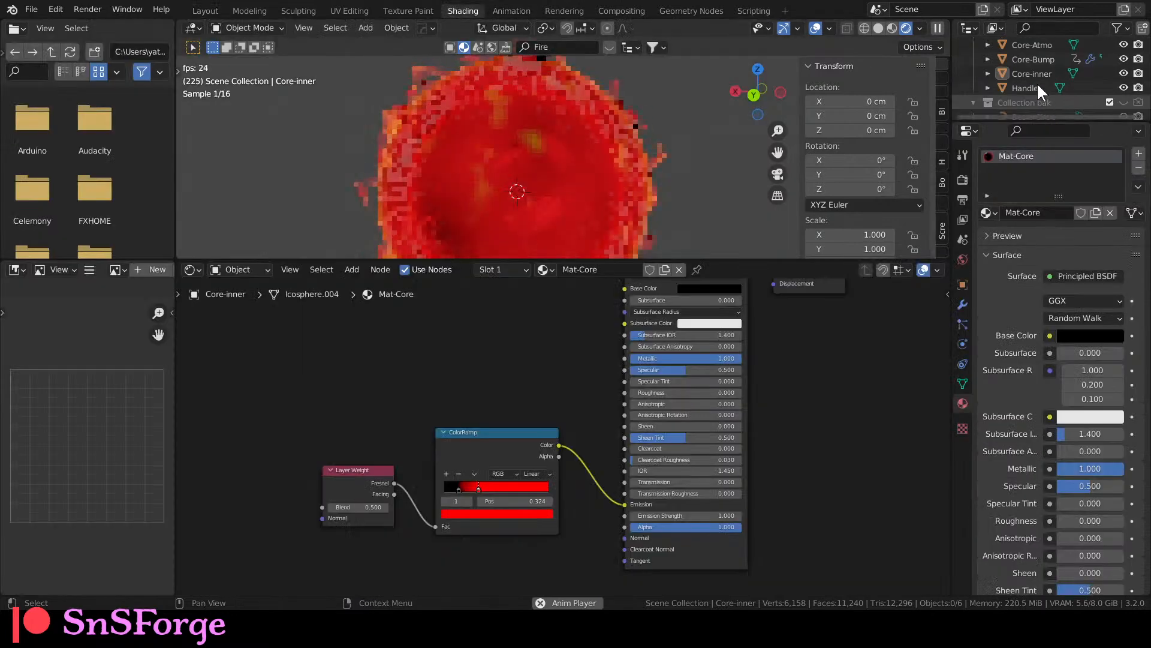
click(1036, 46)
middle_drag(666, 418, 570, 536)
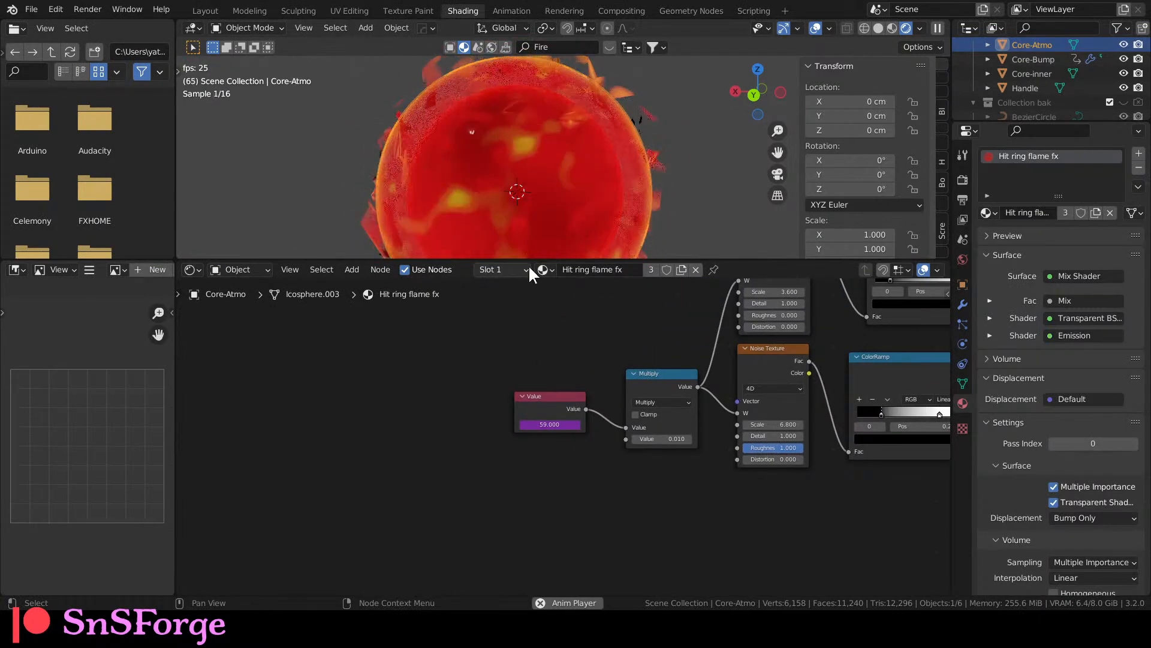
key(ctrl+s)
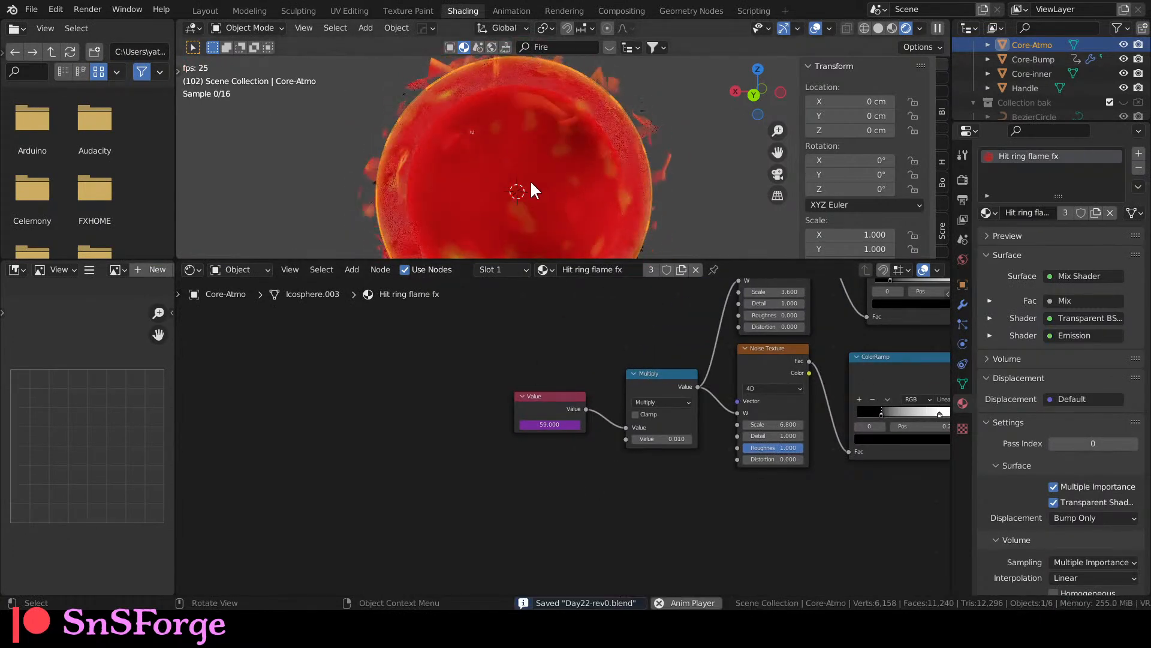
Preview the ColorRamp fed by the 3.600-scale Noise Texture and move its black stop to 0.298.
scroll(486, 130, up, 2)
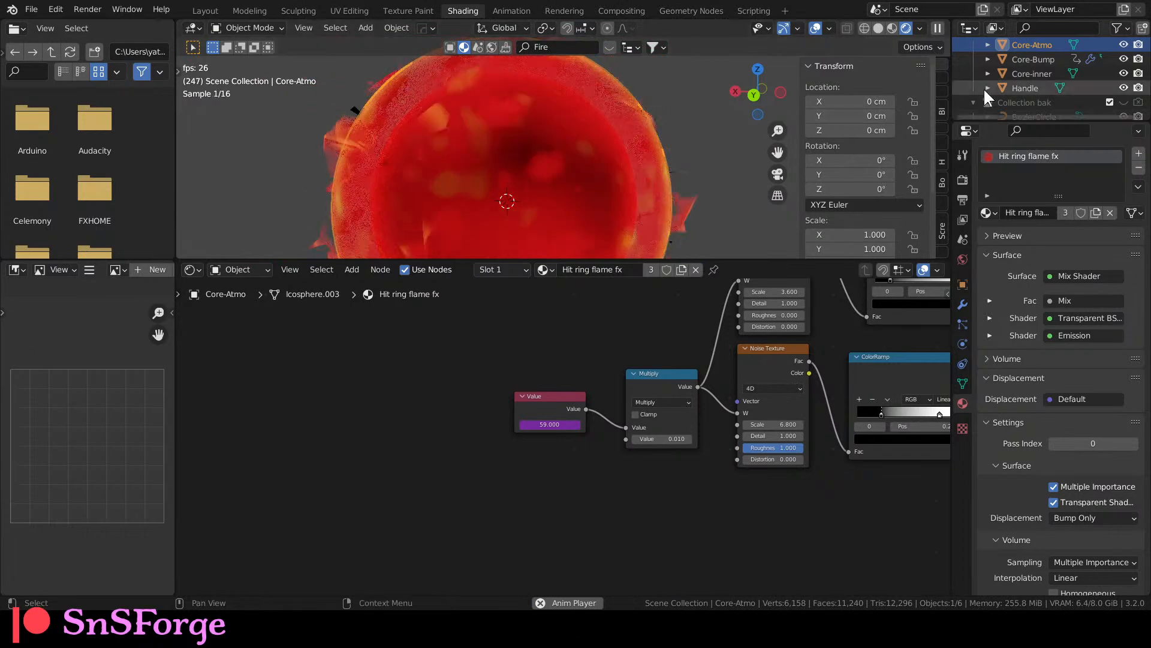
middle_drag(607, 369, 334, 402)
middle_drag(725, 411, 566, 493)
middle_drag(588, 418, 605, 444)
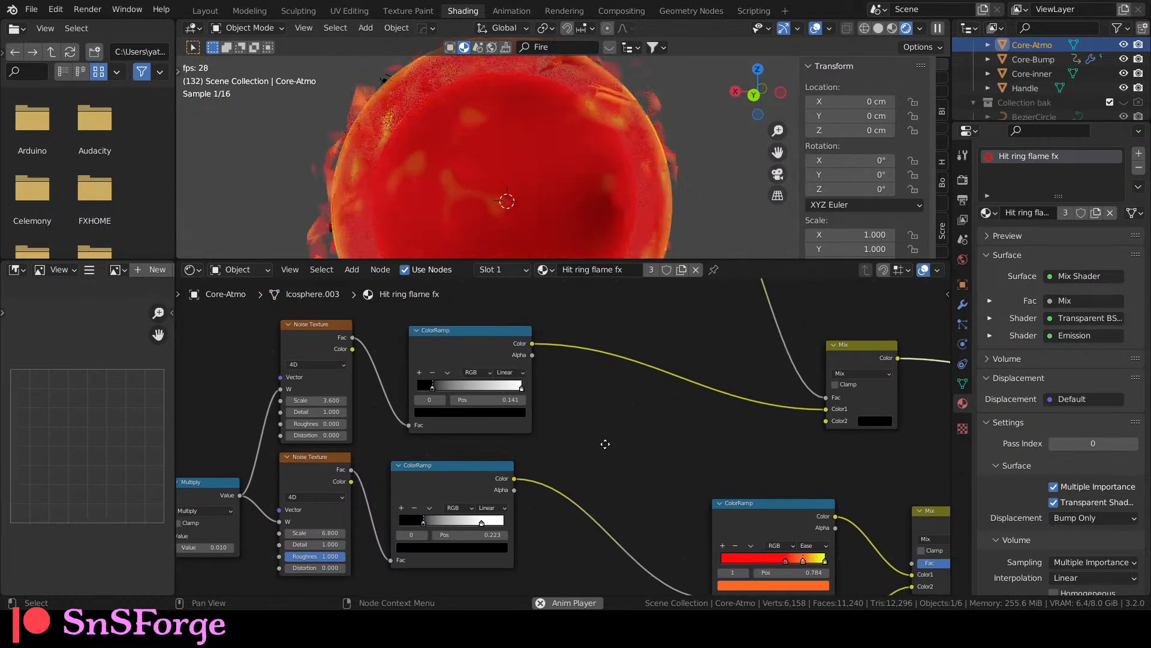
ctrl+shift+click(502, 324)
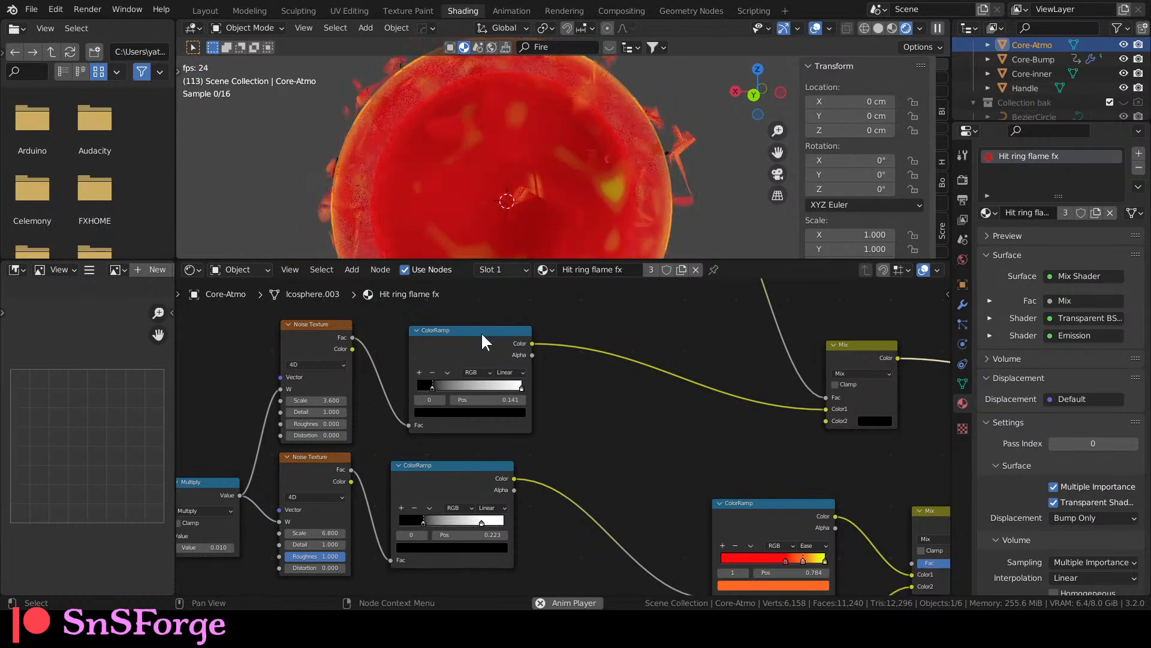
scroll(507, 367, up, 1)
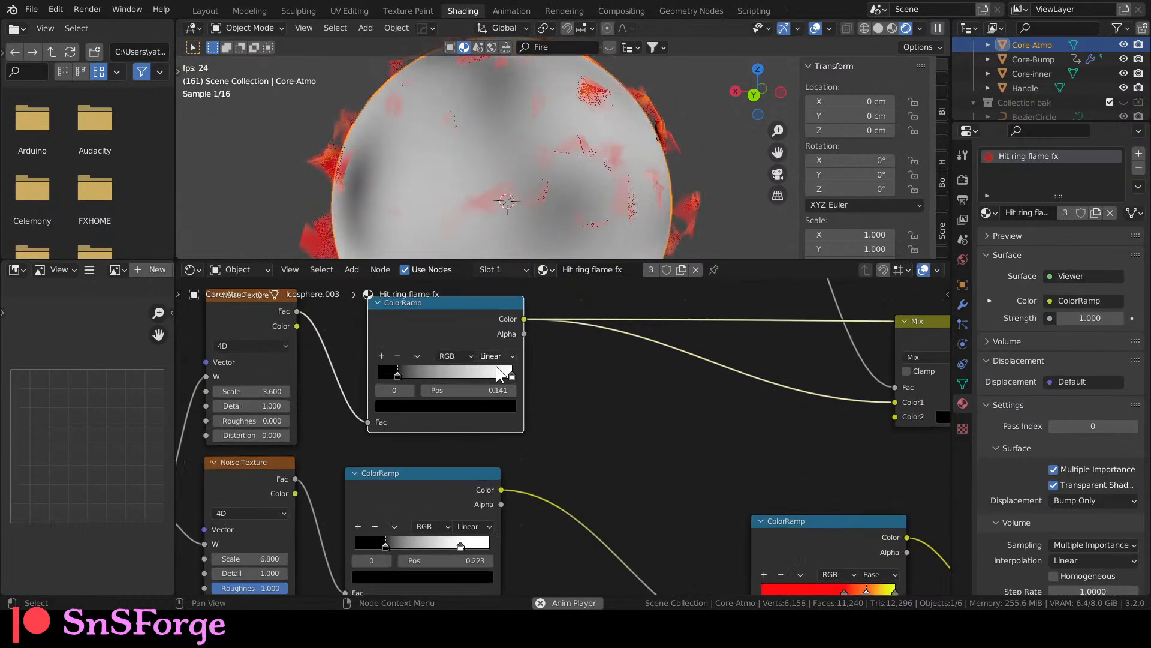
drag(397, 375, 419, 378)
Route the Mix Shader back to the Material Output, check the whole flame sphere and deselect Core-Atmo.
middle_drag(822, 411, 383, 428)
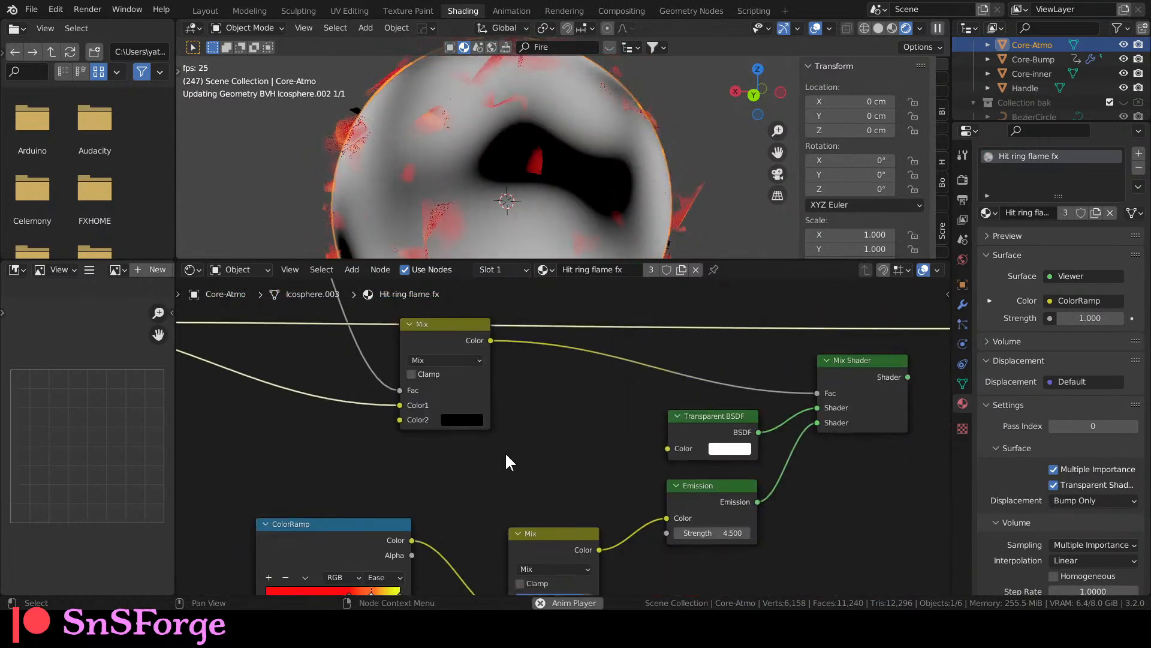
scroll(679, 454, down, 2)
ctrl+shift+click(781, 386)
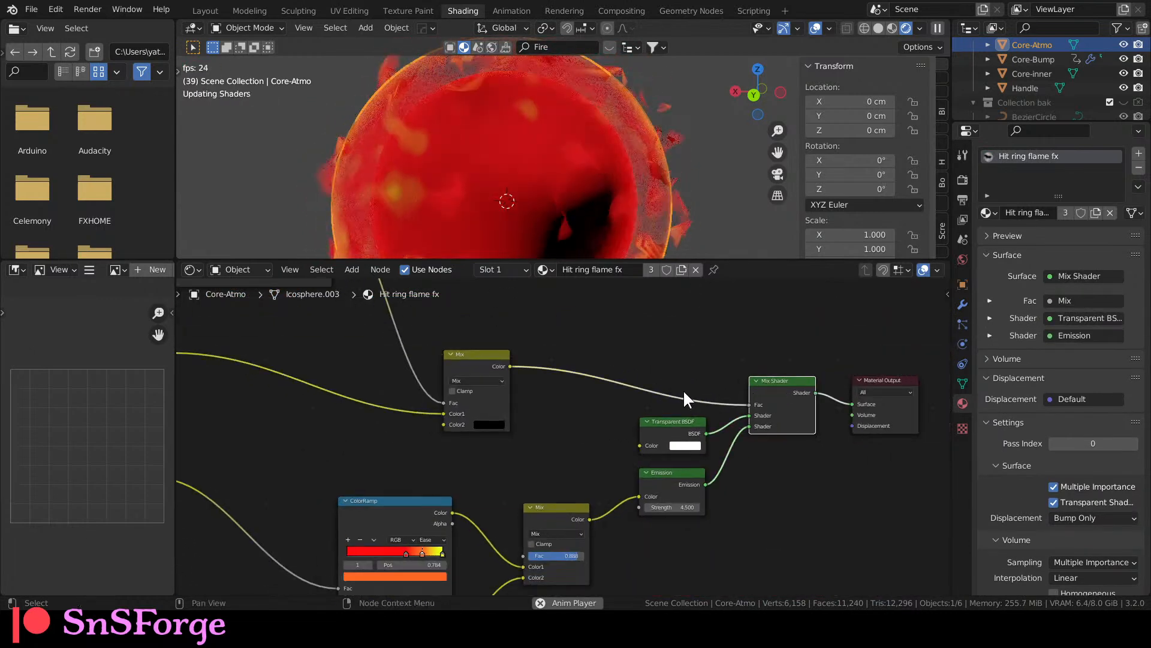
middle_drag(531, 444, 632, 451)
scroll(558, 182, down, 3)
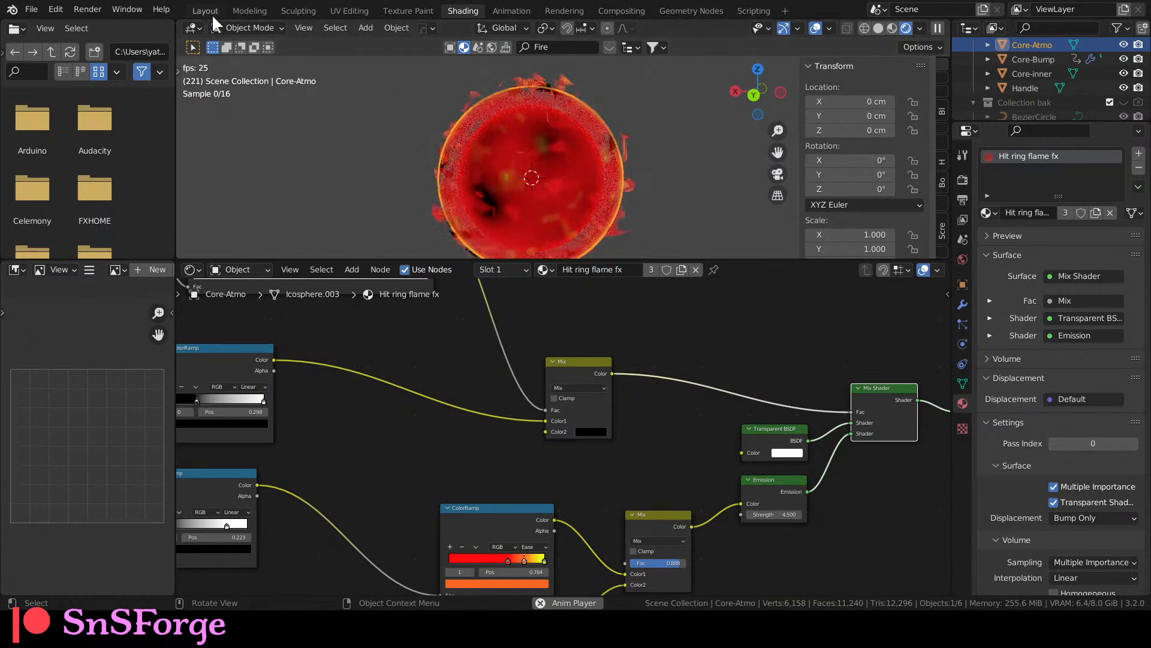
click(319, 134)
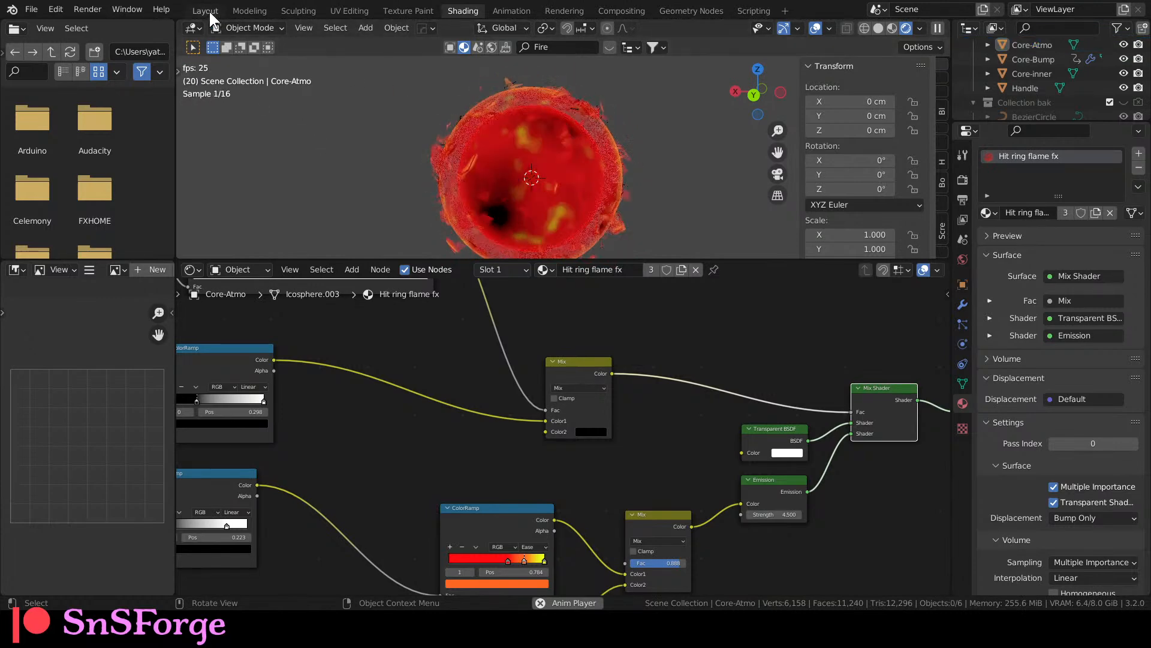
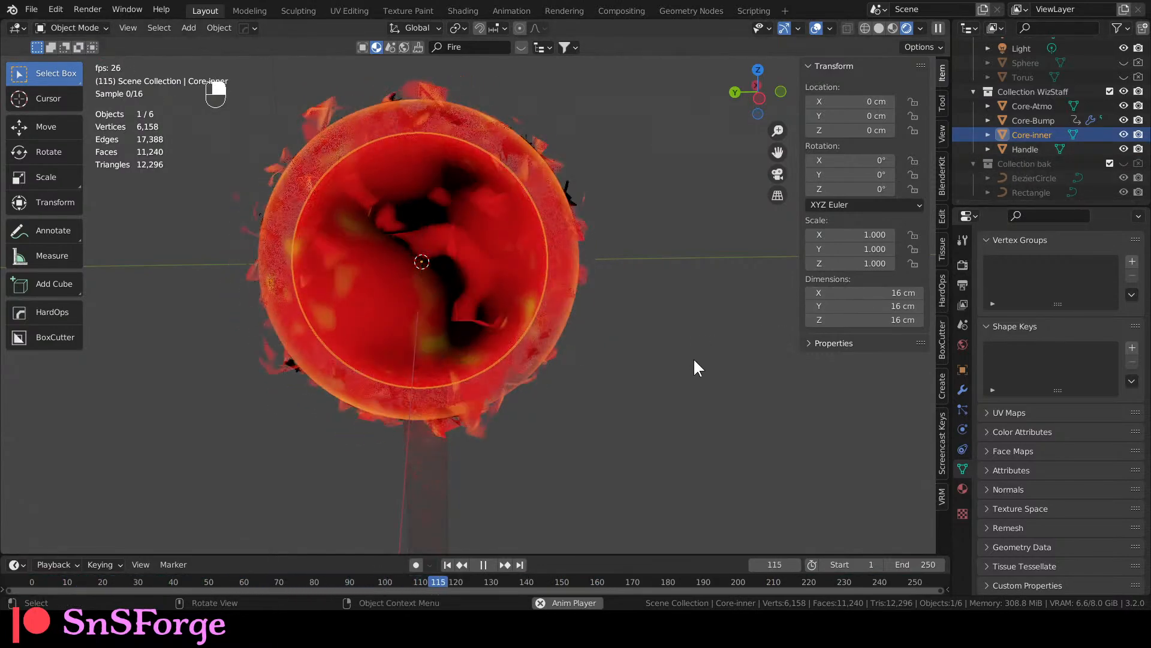
Scale up Core-inner and, after trying 18 cm, set its X, Y and Z dimensions to 19 cm.
key(s)
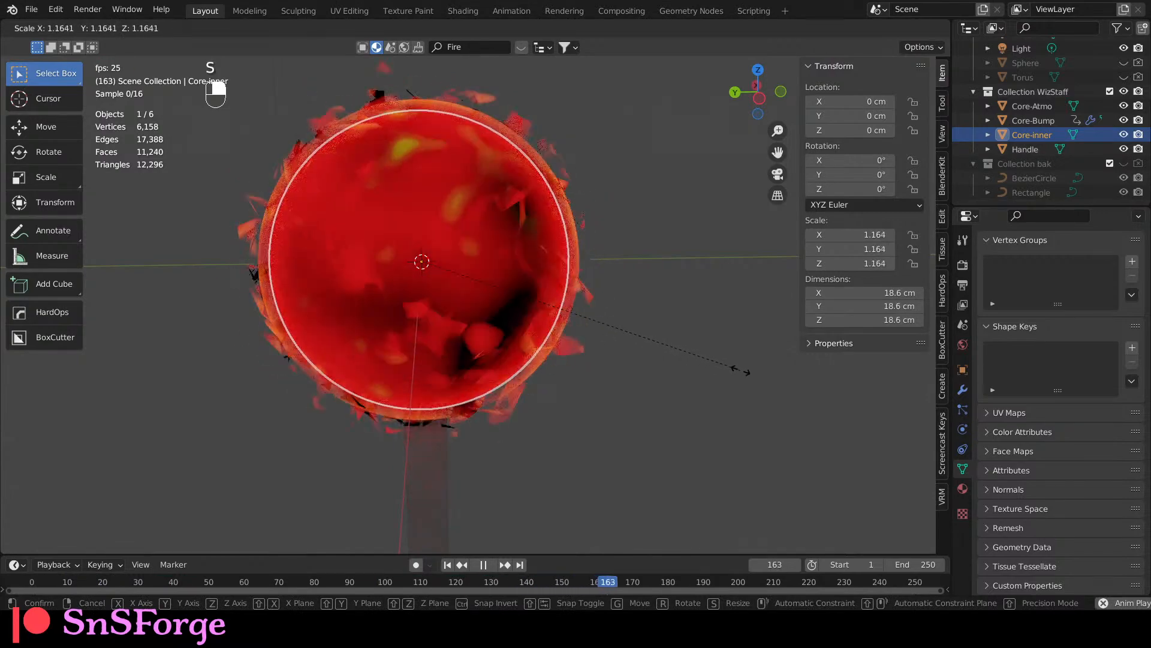
click(741, 370)
click(731, 394)
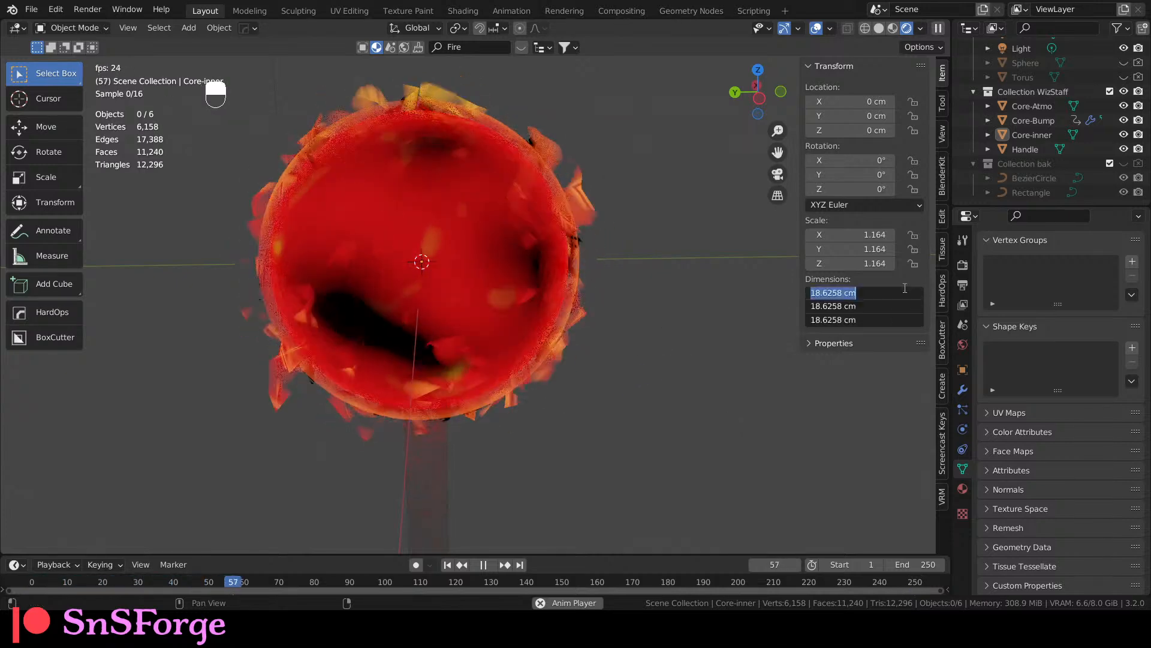
text(18)
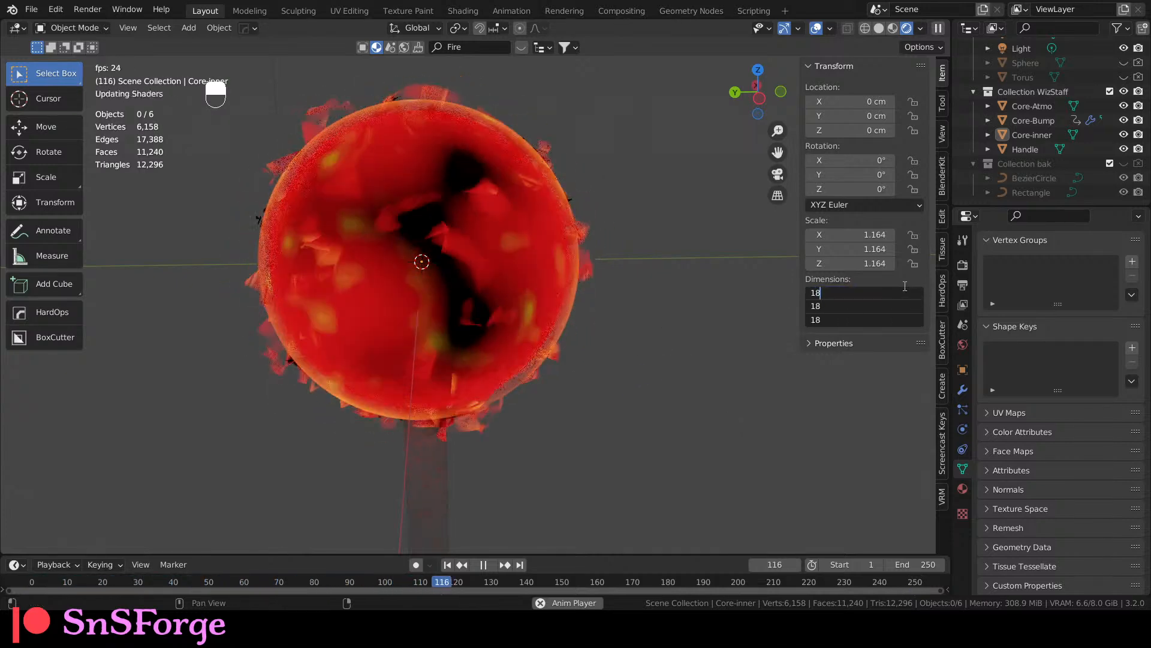
key(Return)
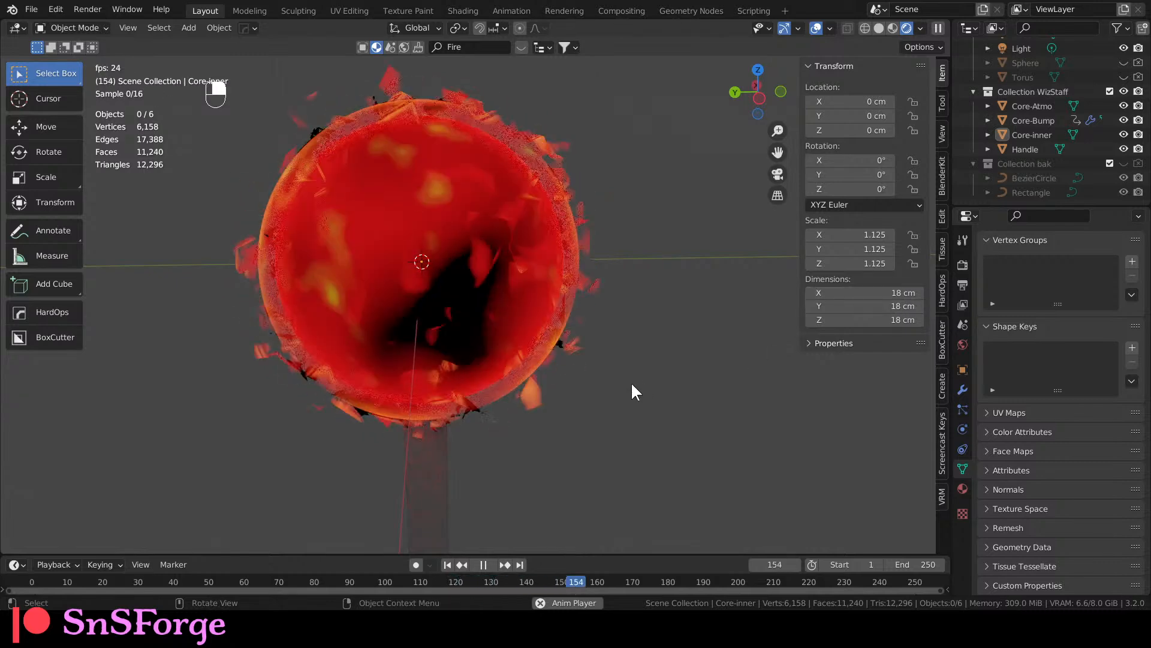
drag(840, 293, 840, 320)
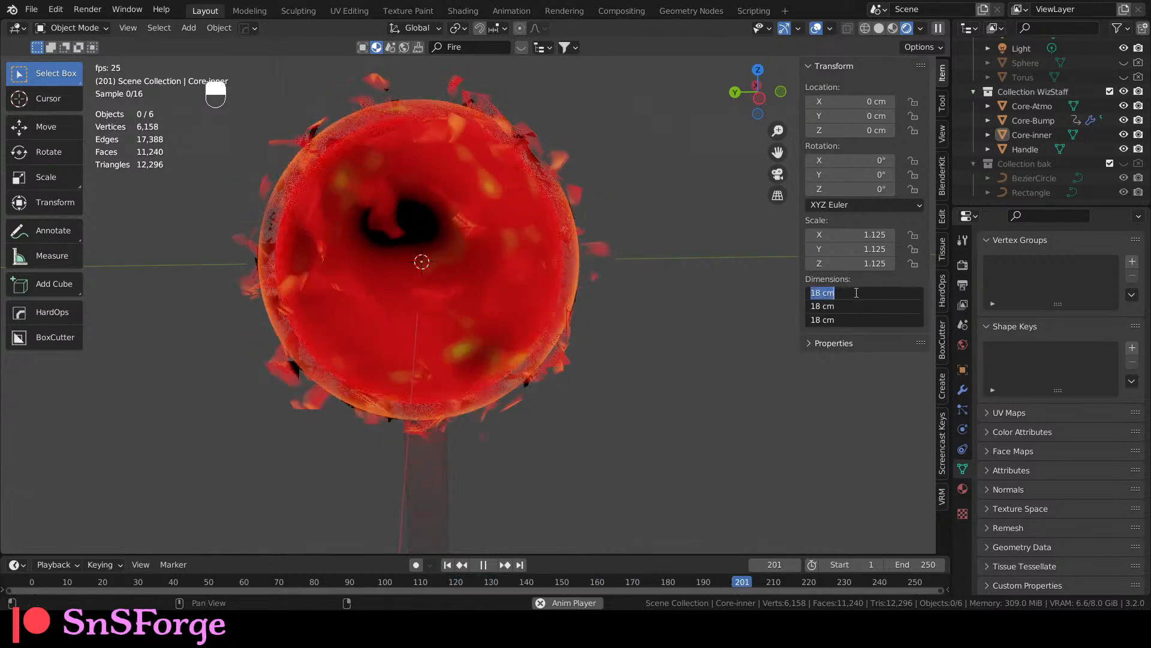
text(19)
key(Return)
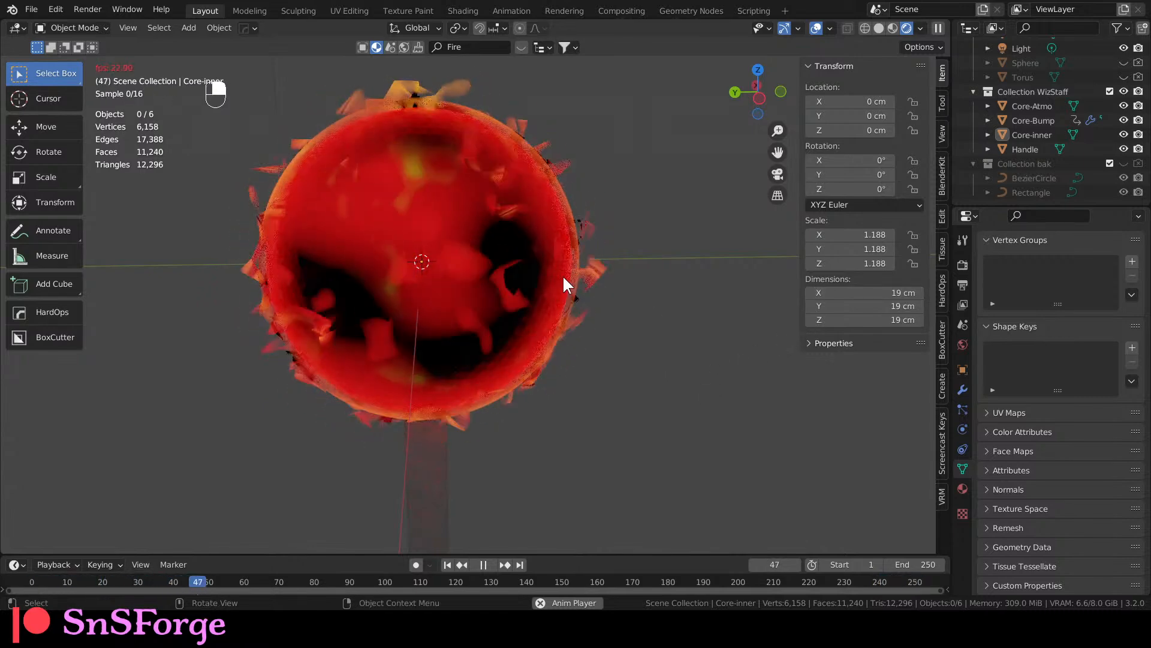
Apply Shade Smooth to Core-inner and deselect it.
right_click(474, 265)
click(474, 265)
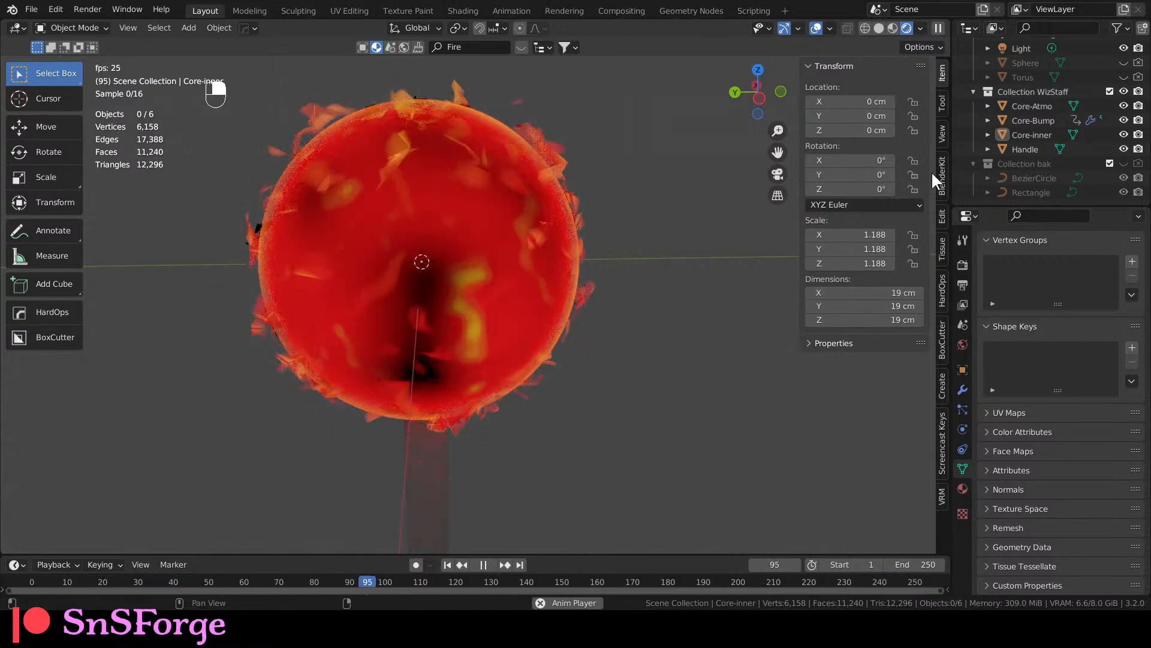
click(1035, 136)
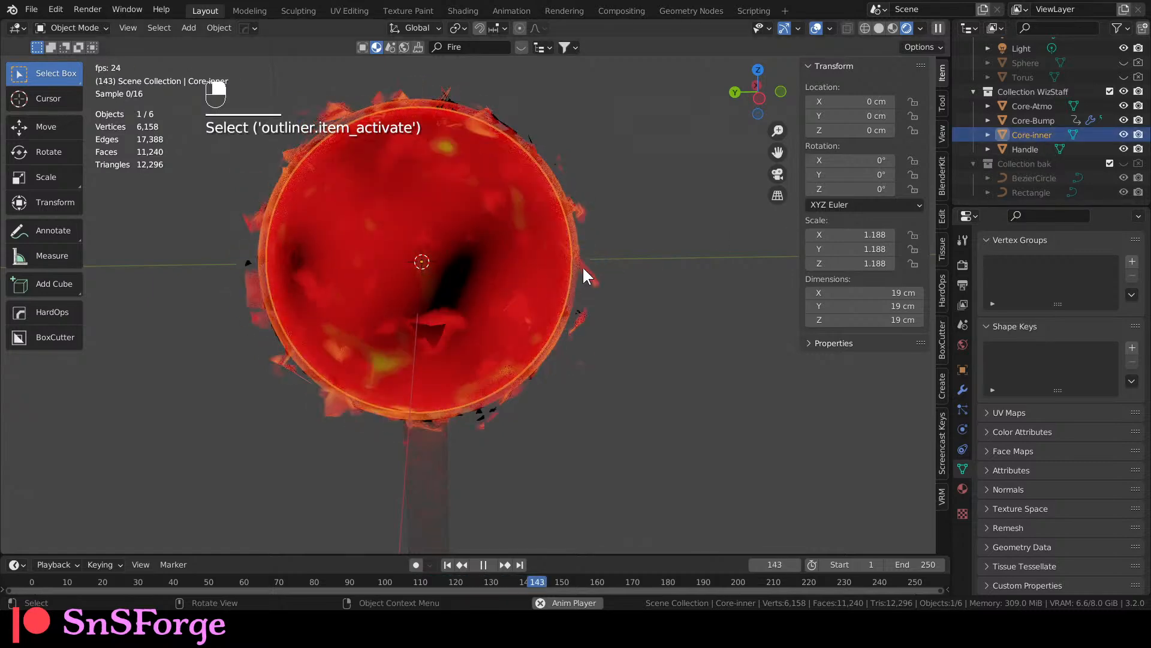
click(662, 277)
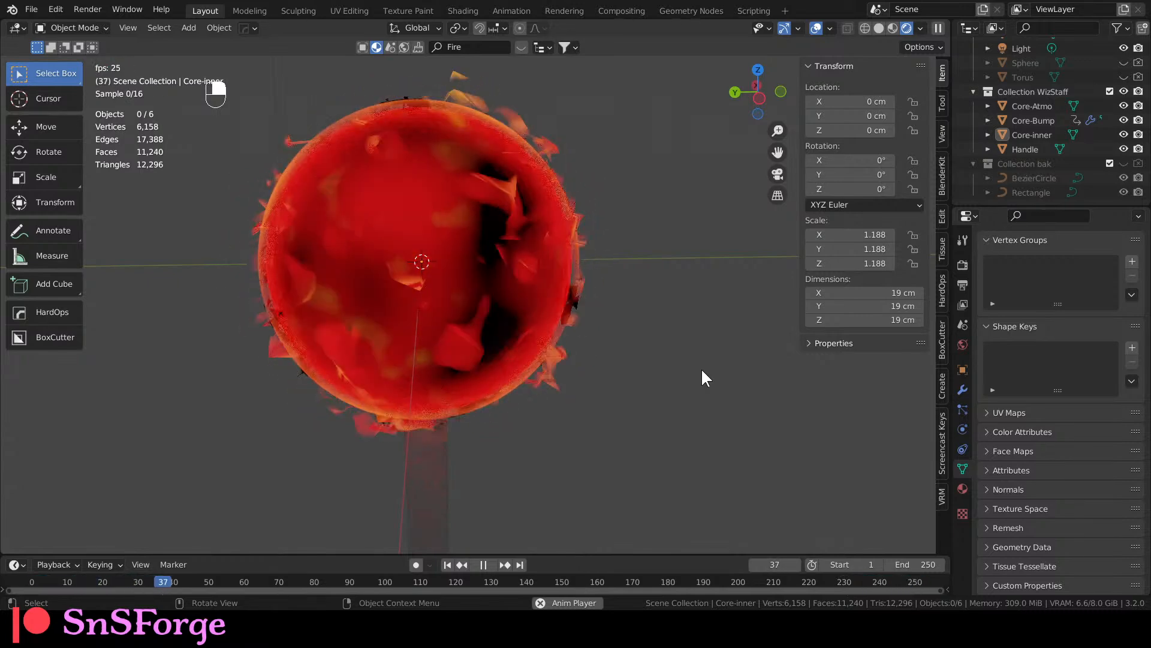
click(1038, 133)
right_click(478, 193)
click(486, 195)
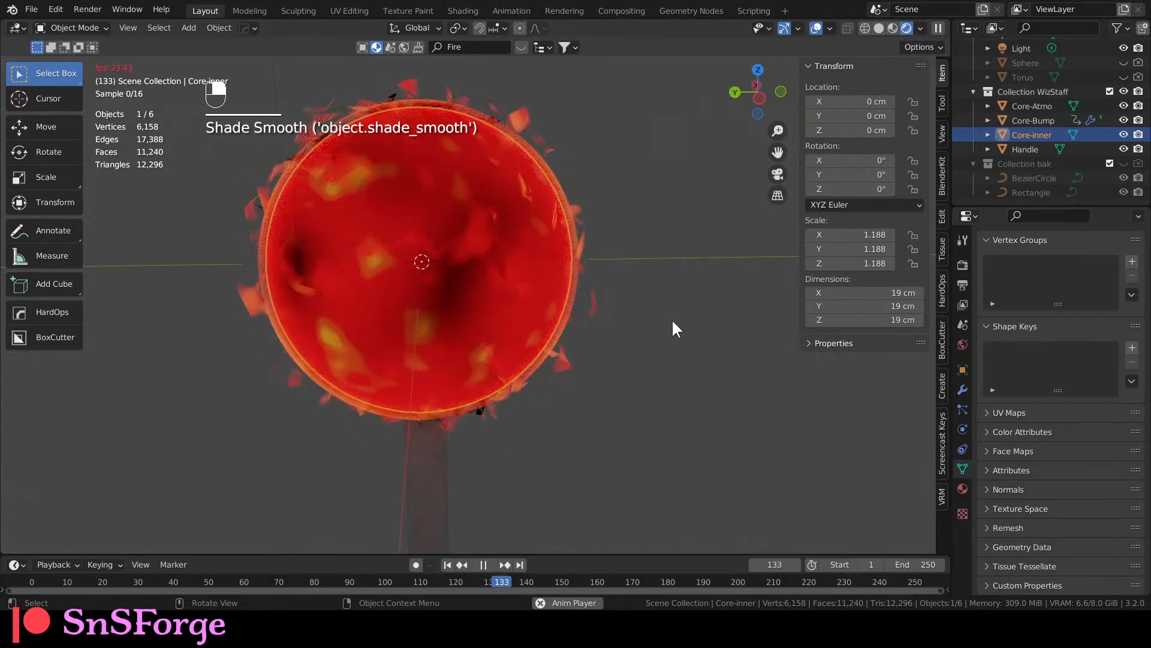
click(701, 339)
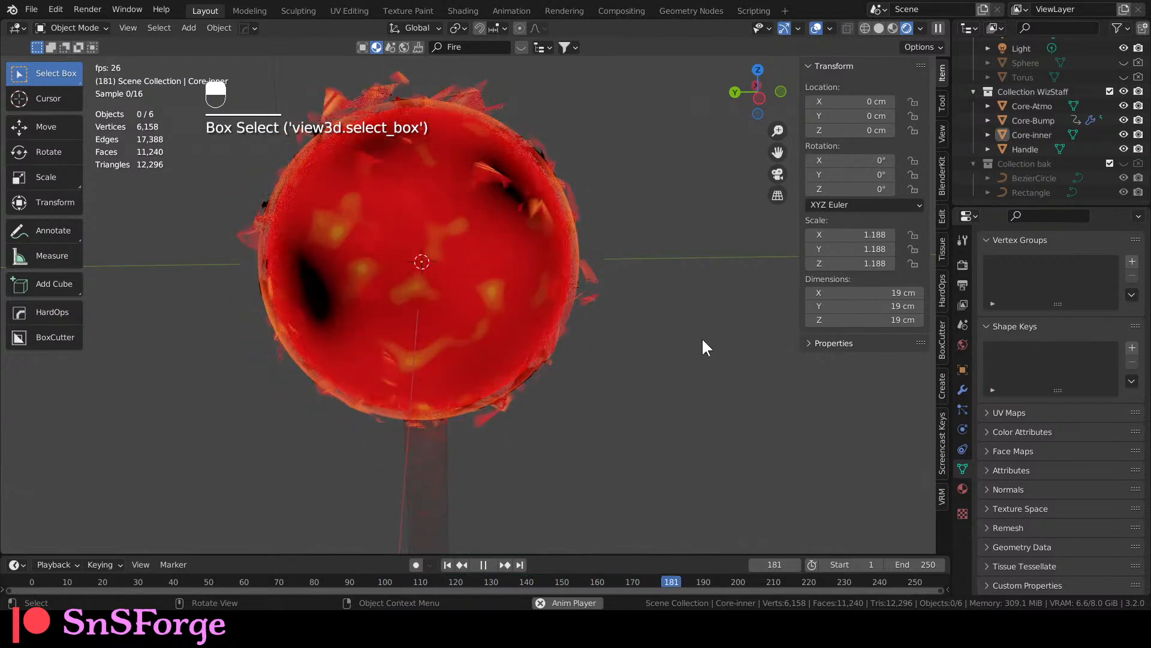
Apply Shade Smooth to Core-Bump and Core-Atmo as well, and clear the selection.
click(1029, 121)
right_click(513, 202)
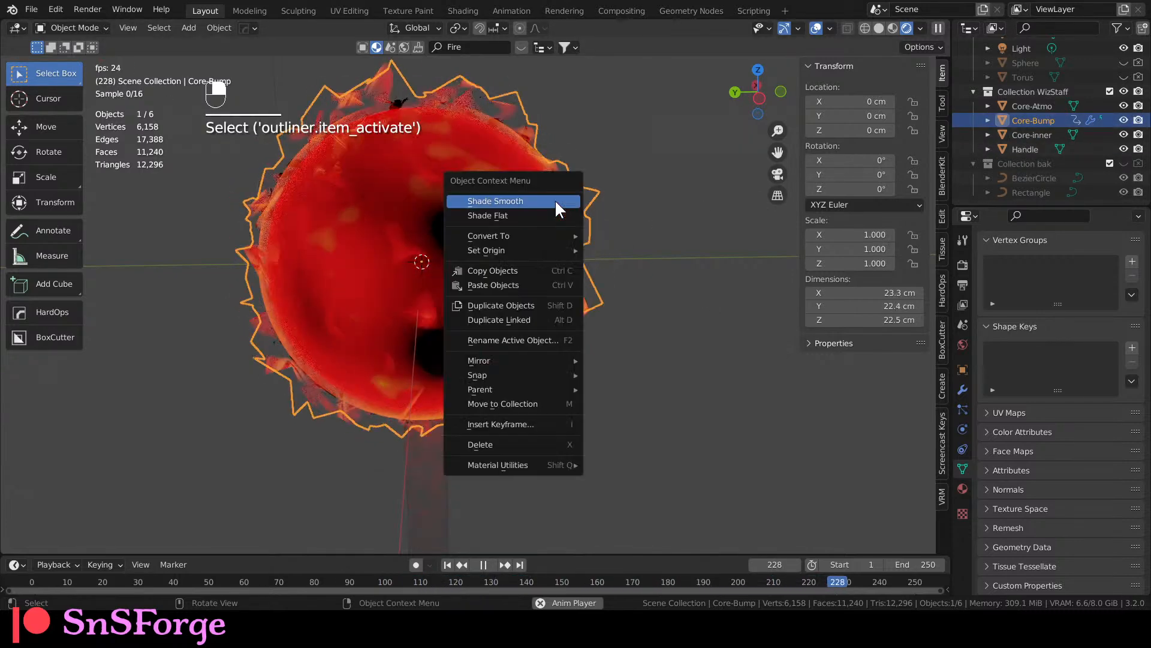
click(555, 200)
click(1027, 106)
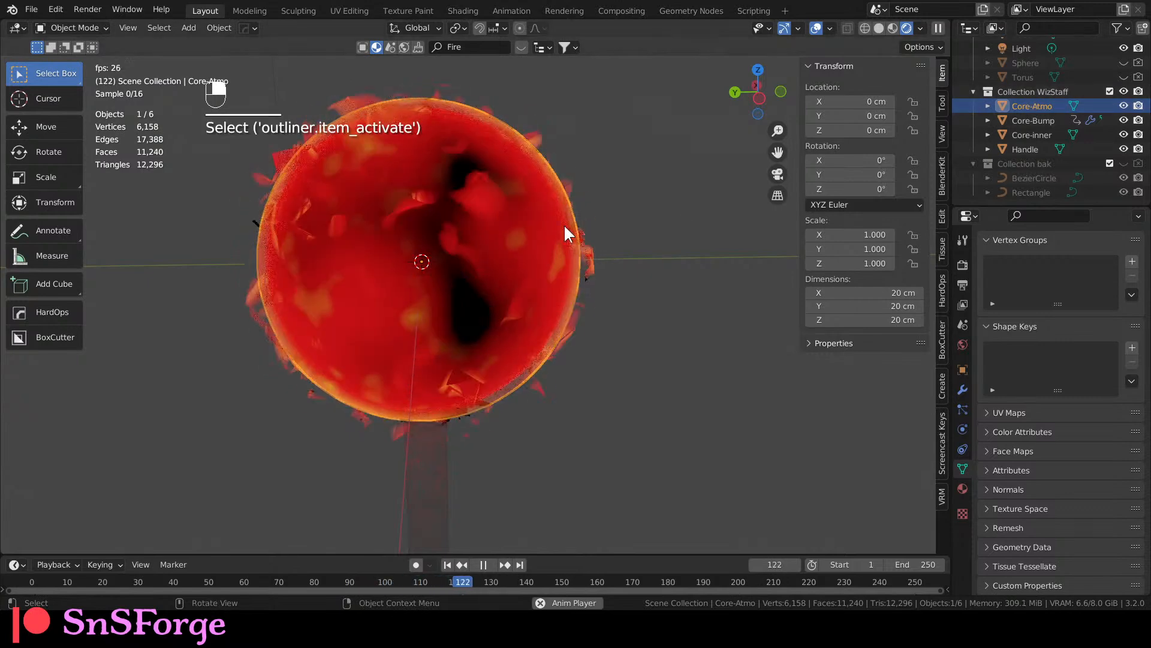
right_click(455, 246)
click(456, 247)
click(708, 367)
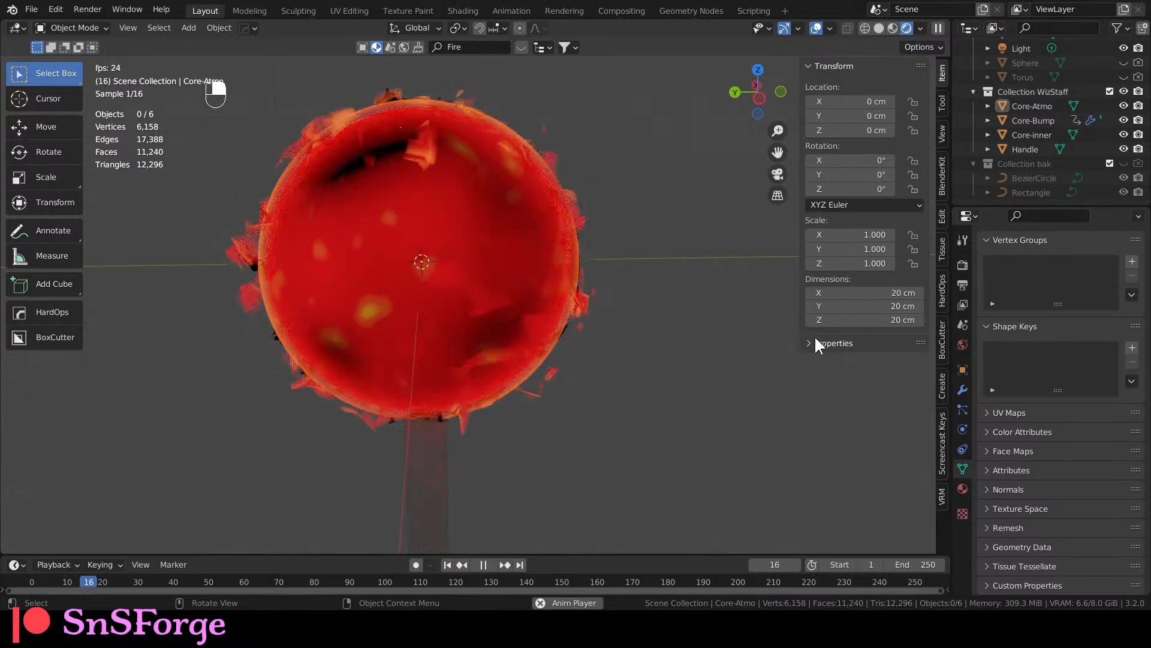
Review the shader nodes of Core-Atmo and Core-Bump, and bring up Core-inner's complete Mat-Core node setup.
scroll(1105, 161, up, 3)
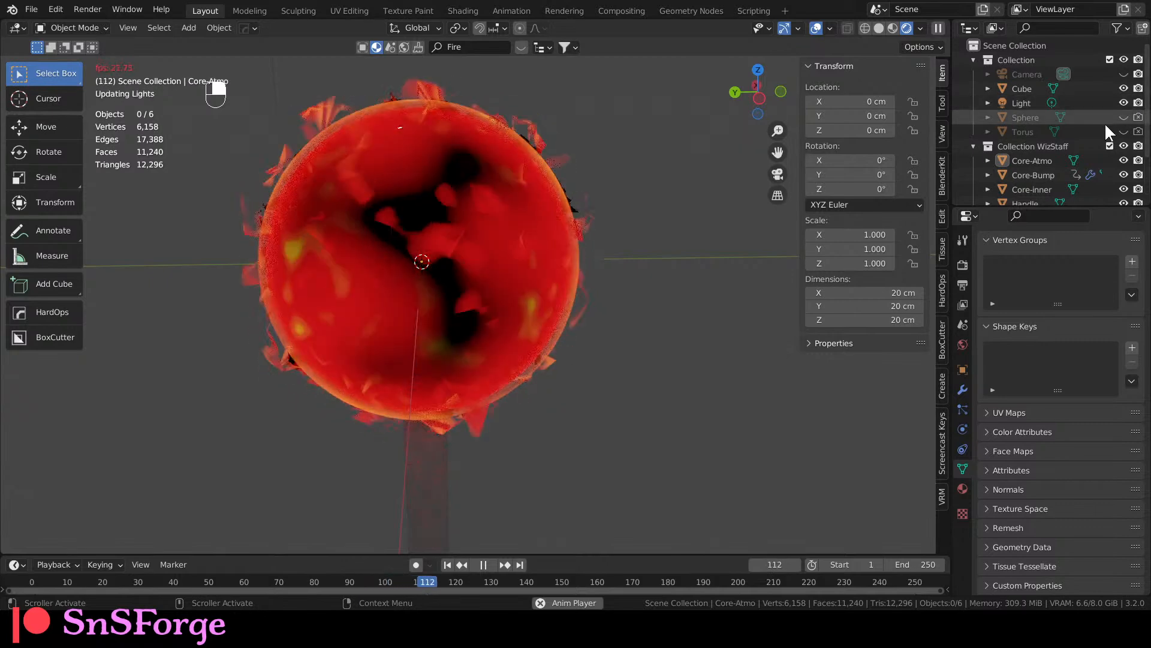
click(1044, 159)
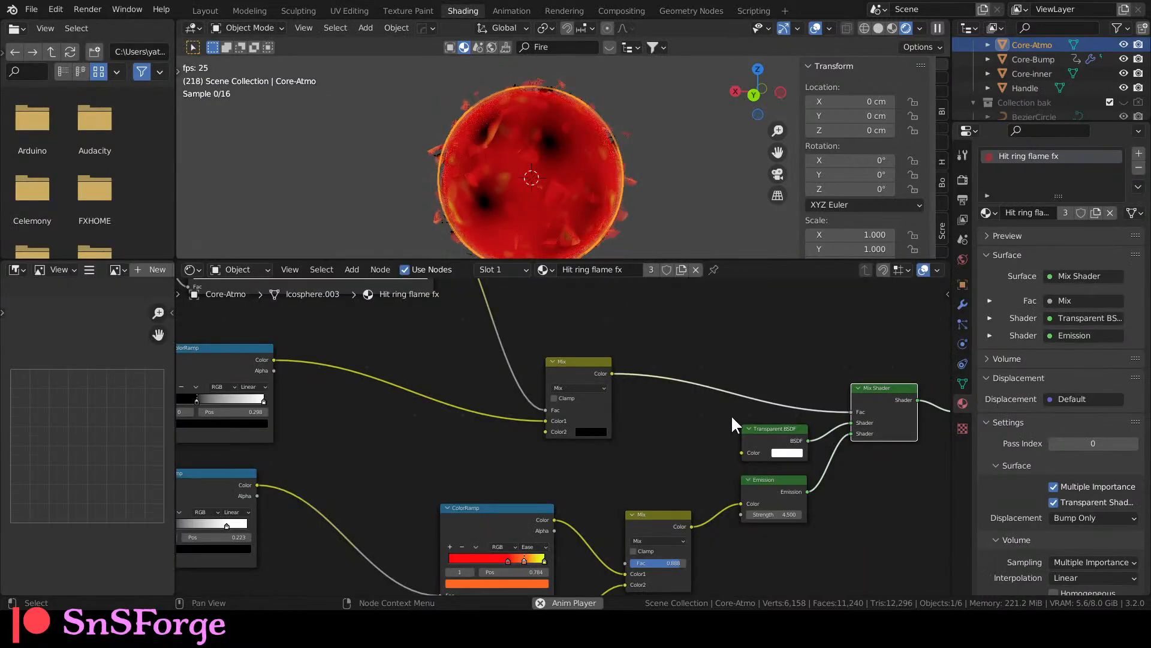
middle_drag(731, 415, 354, 423)
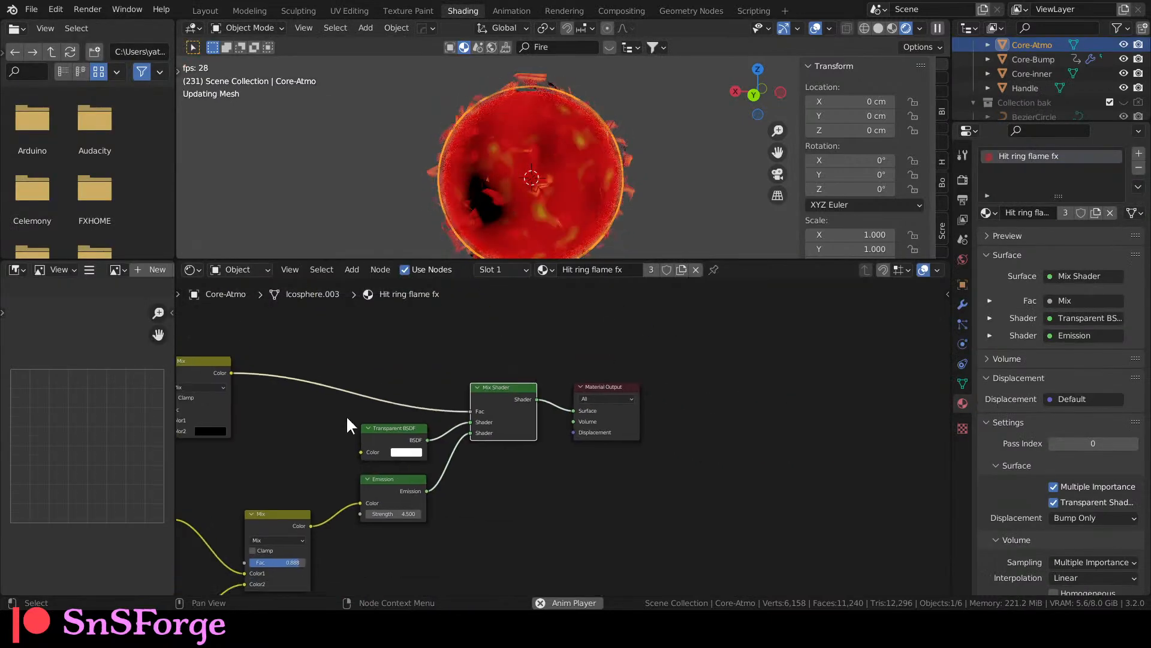
click(1024, 60)
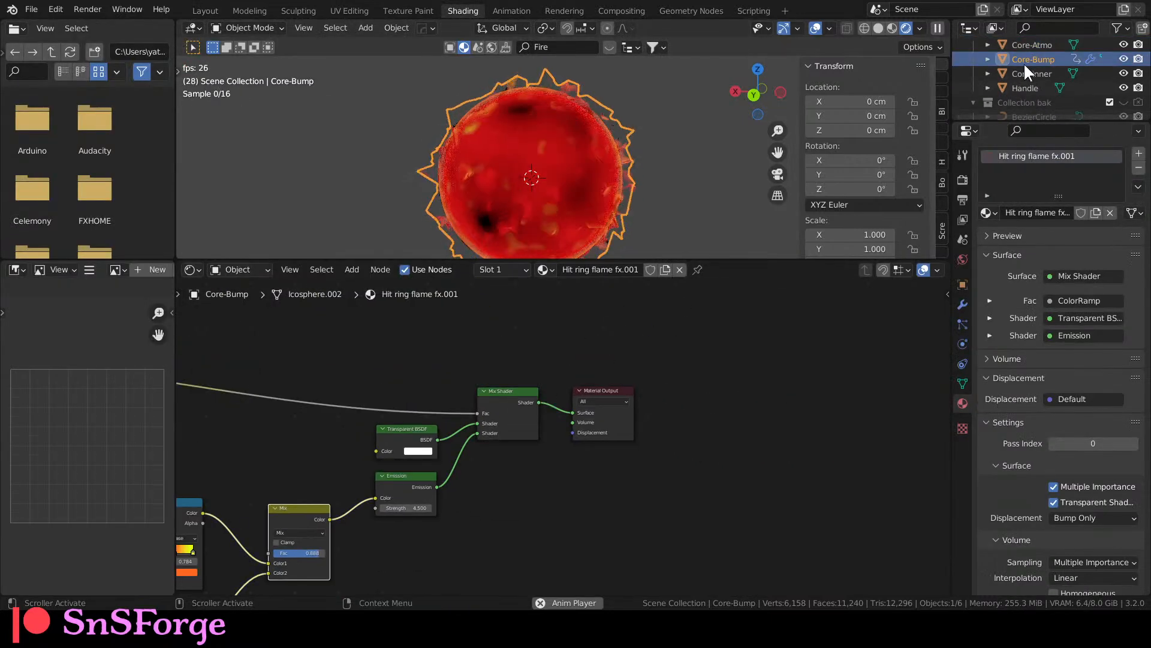
click(1024, 71)
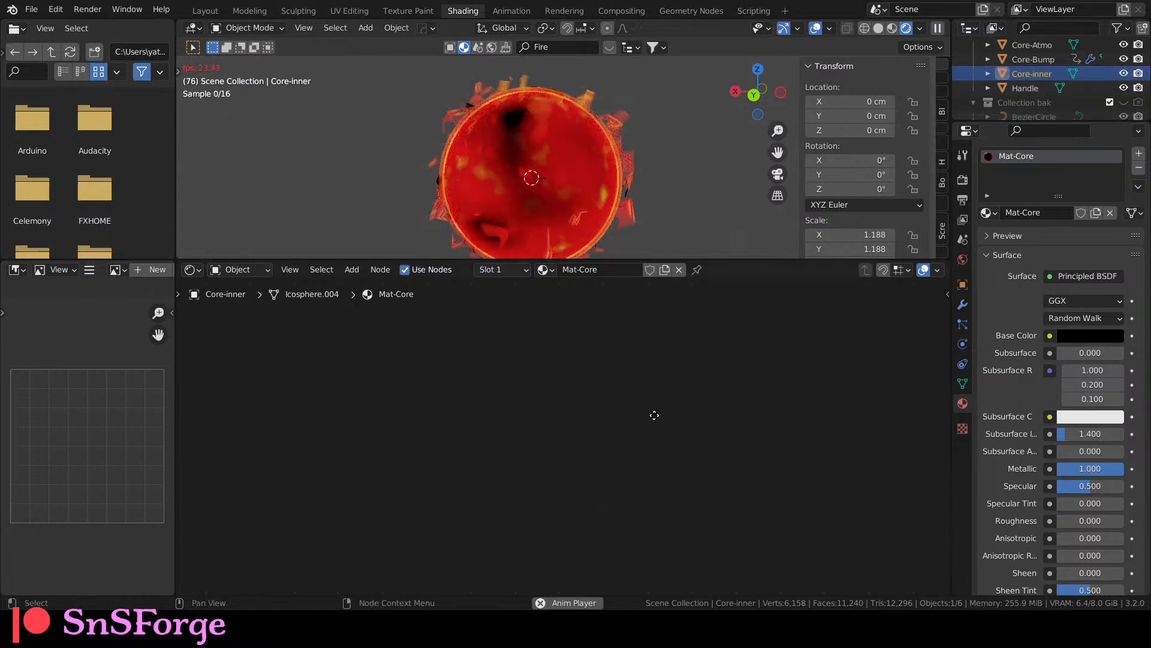
scroll(584, 381, down, 3)
key(Home)
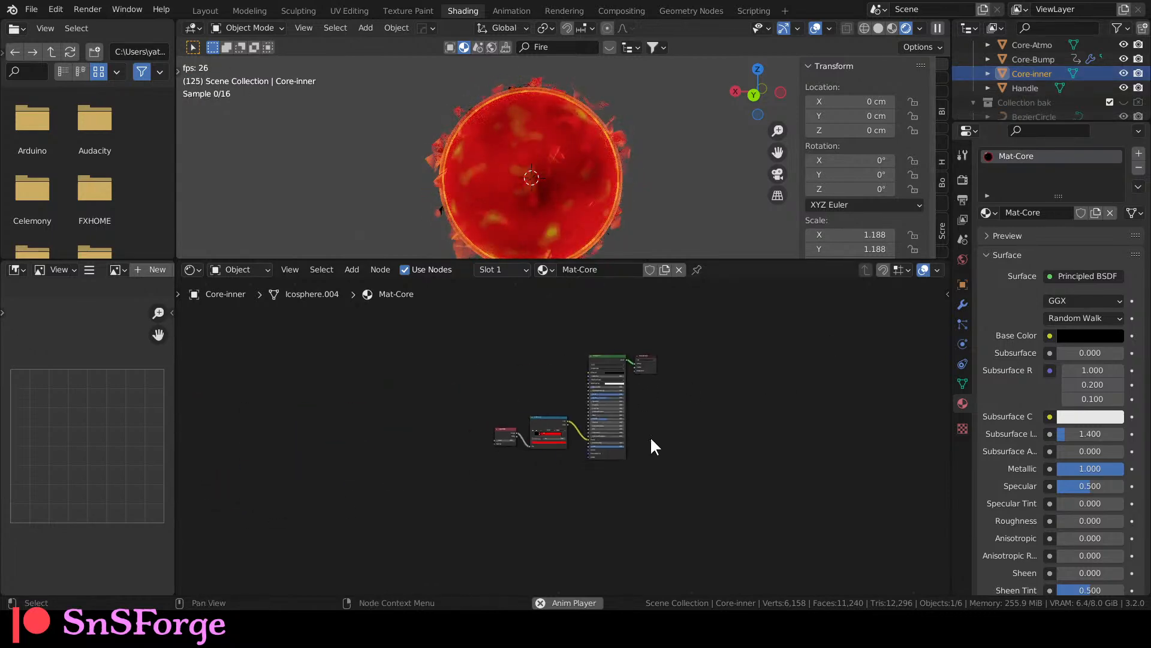
Set the Roughness of Mat-Core's Principled BSDF node to 1.000 and enlarge the 3D viewport to check the core.
scroll(650, 437, up, 4)
scroll(684, 414, up, 3)
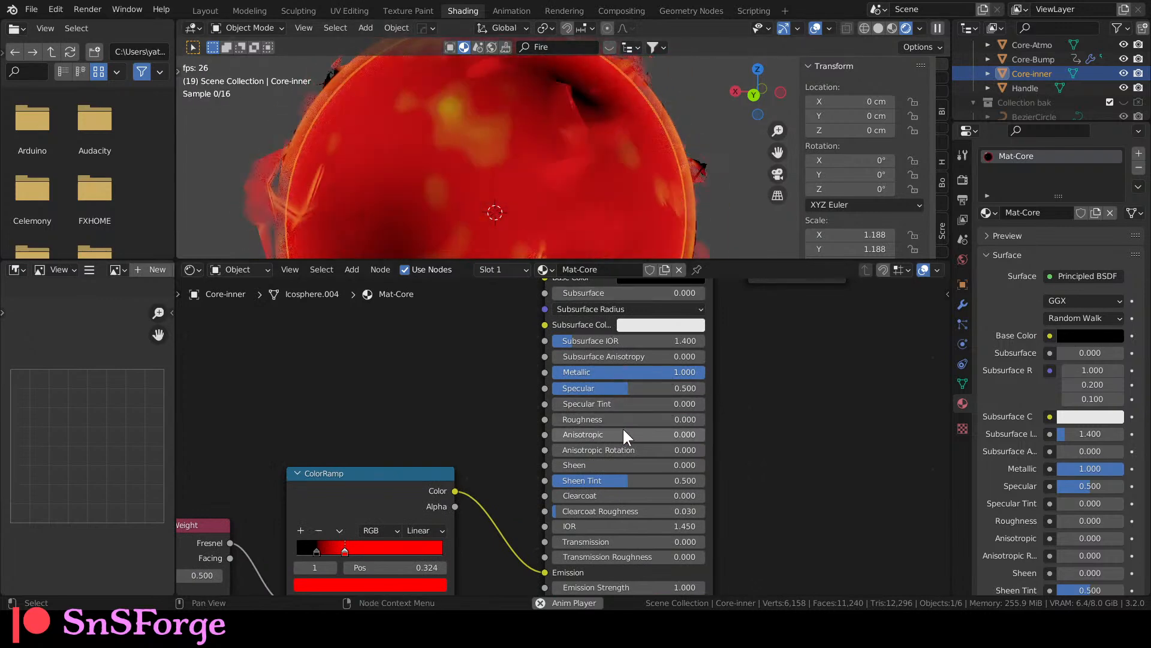
drag(618, 419, 705, 419)
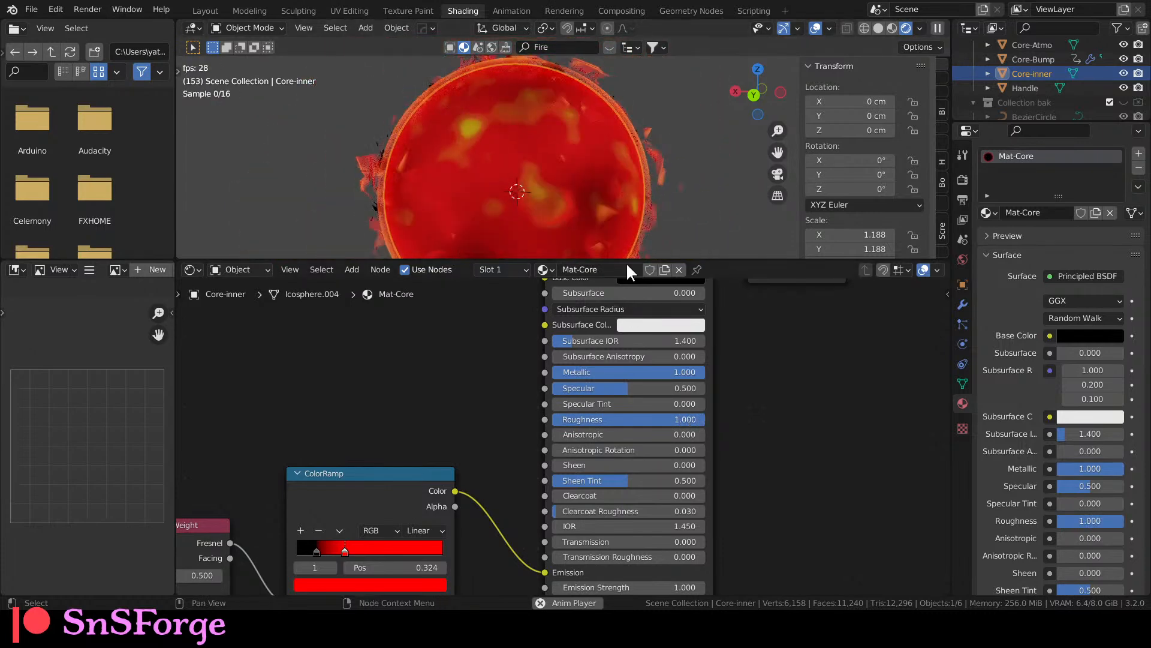
drag(624, 262, 624, 305)
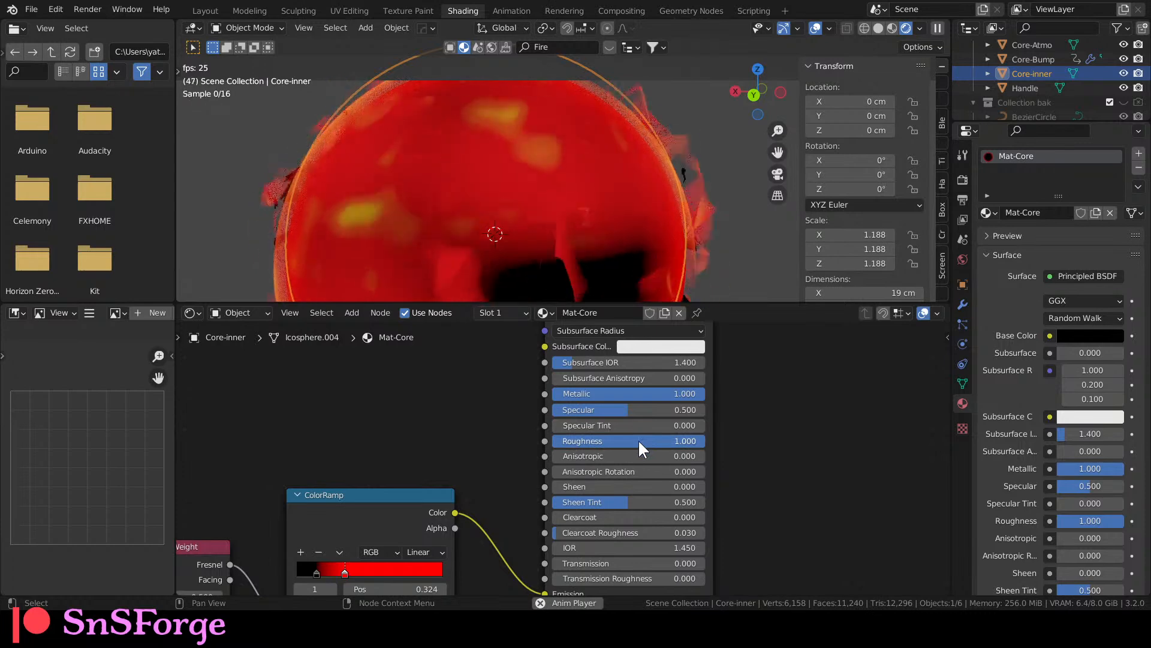
mouse_move(638, 439)
mouse_down()
mouse_move(558, 439)
mouse_move(665, 449)
mouse_move(613, 449)
mouse_move(634, 440)
mouse_up()
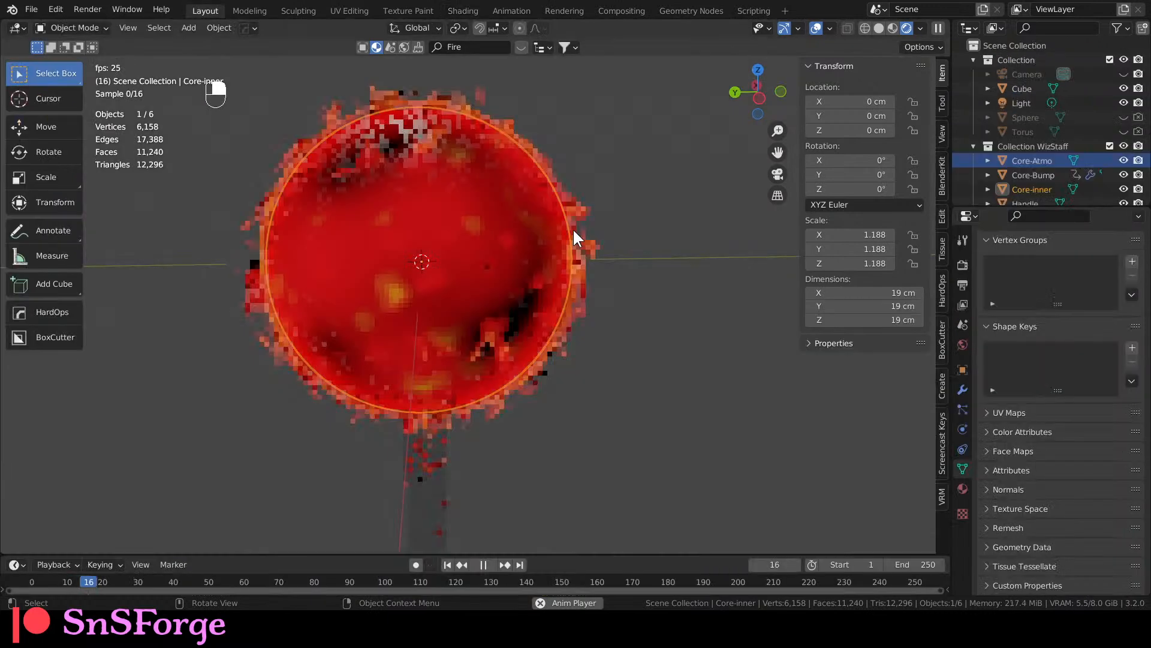
Select Core-Bump, pause the animation, and inspect its base mesh in Edit Mode from several angles.
click(653, 381)
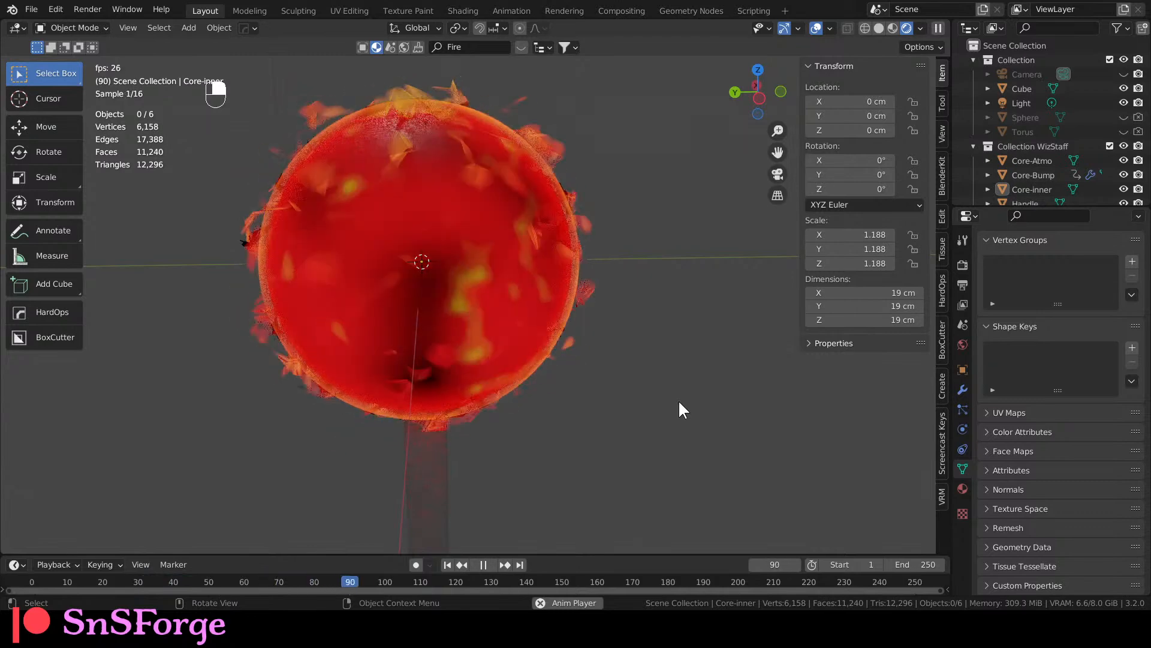
click(496, 395)
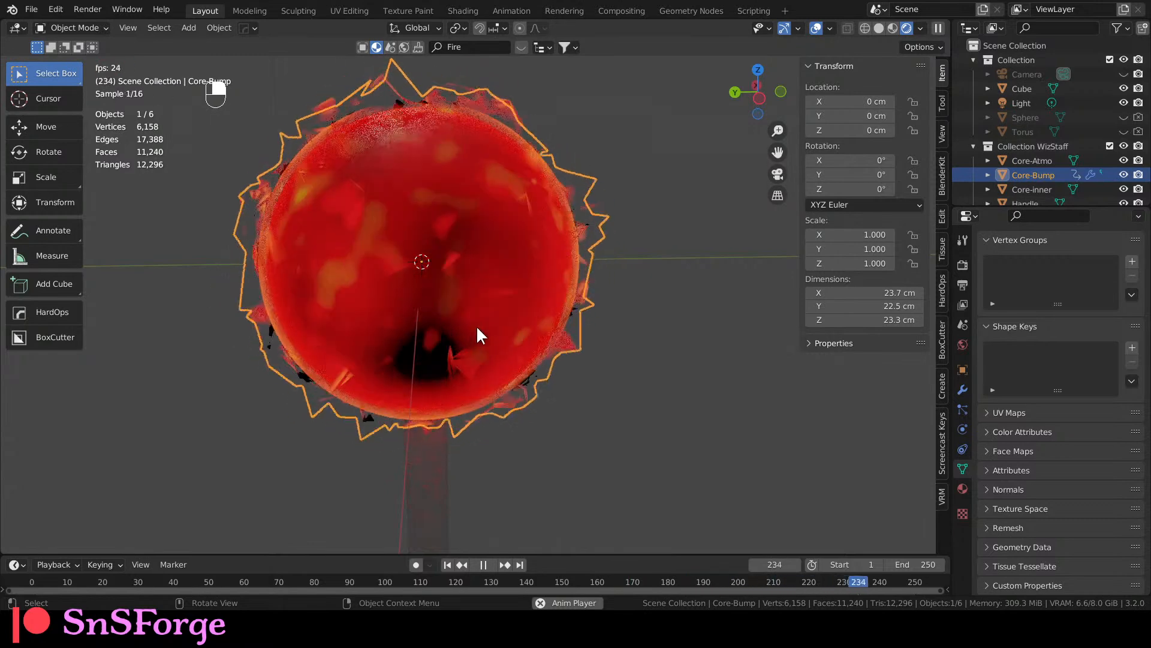
key(space)
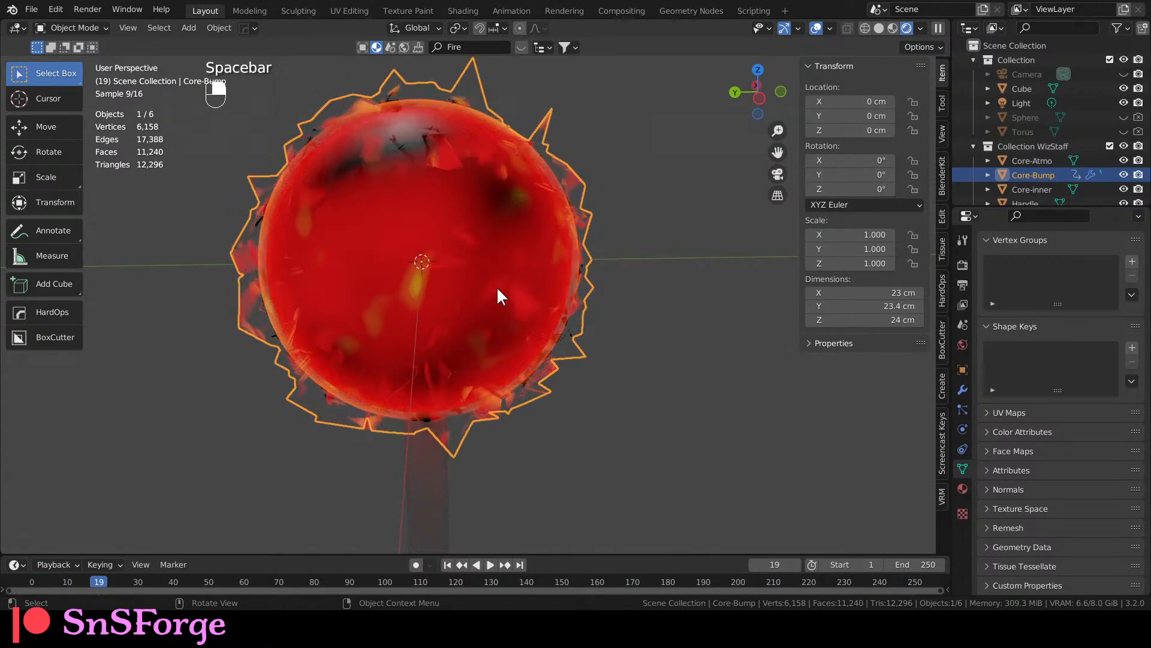
middle_drag(482, 302, 498, 344)
key(Tab)
key(Tab)
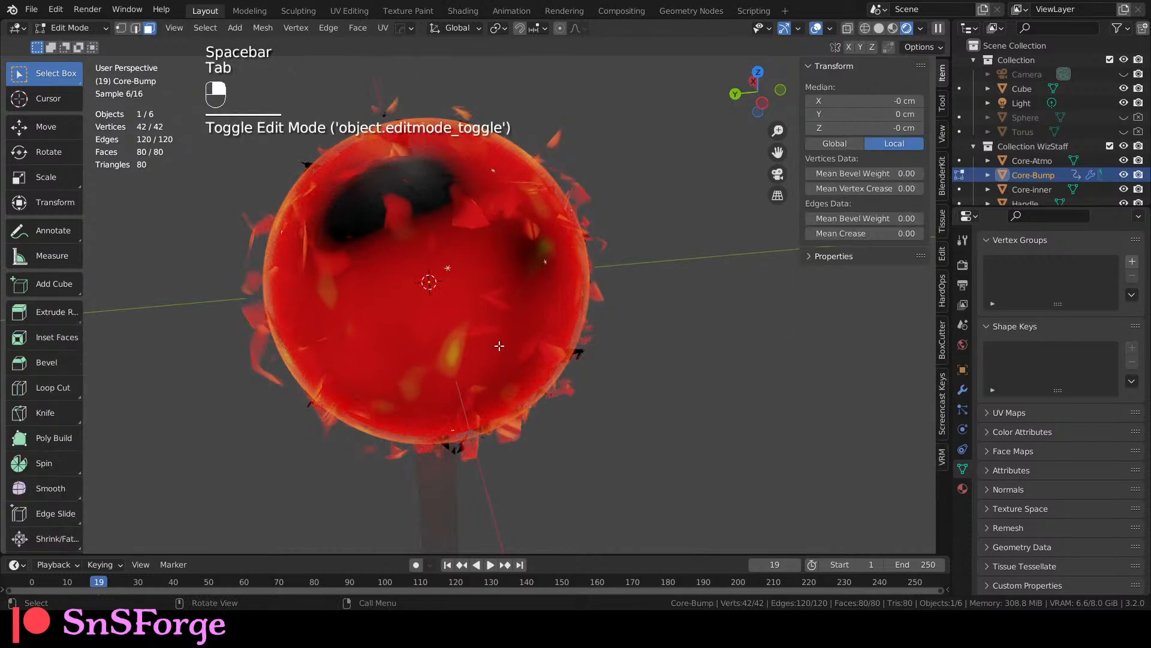
key(Tab)
middle_drag(572, 233, 605, 295)
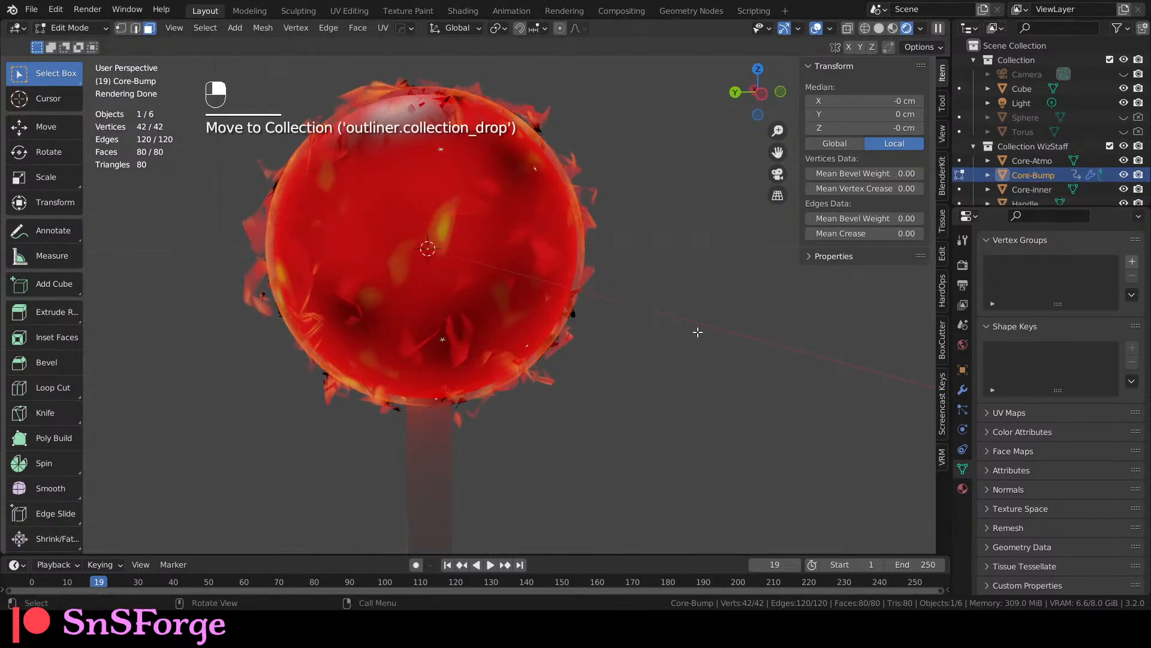
key(Tab)
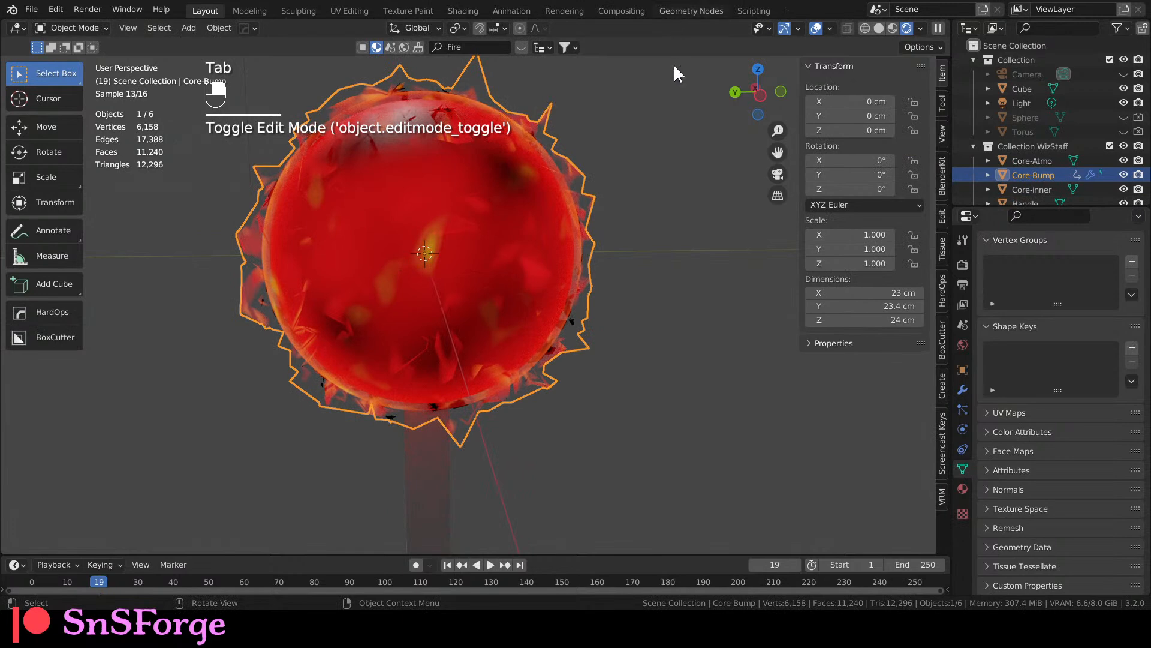
Review Core-Bump's GN-sphere geometry node tree from Group Input through Set Shade Smooth, and return to the layout view.
click(678, 11)
middle_drag(560, 352, 592, 360)
scroll(408, 373, down, 4)
scroll(389, 367, up, 2)
scroll(432, 378, down, 2)
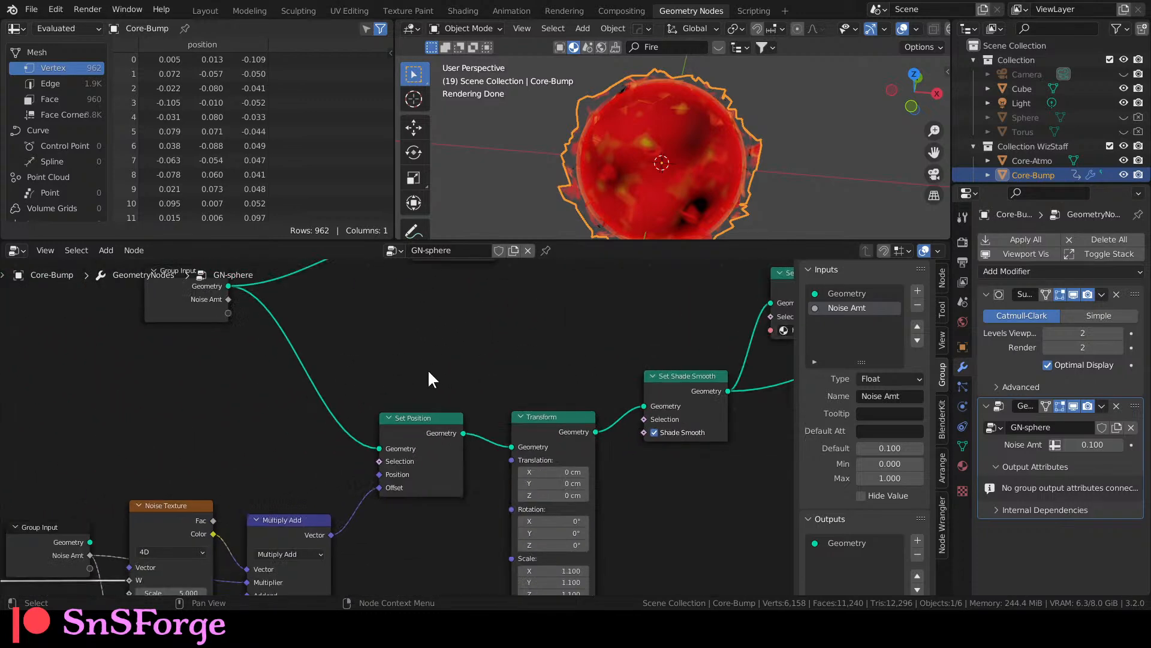
middle_drag(396, 378, 304, 386)
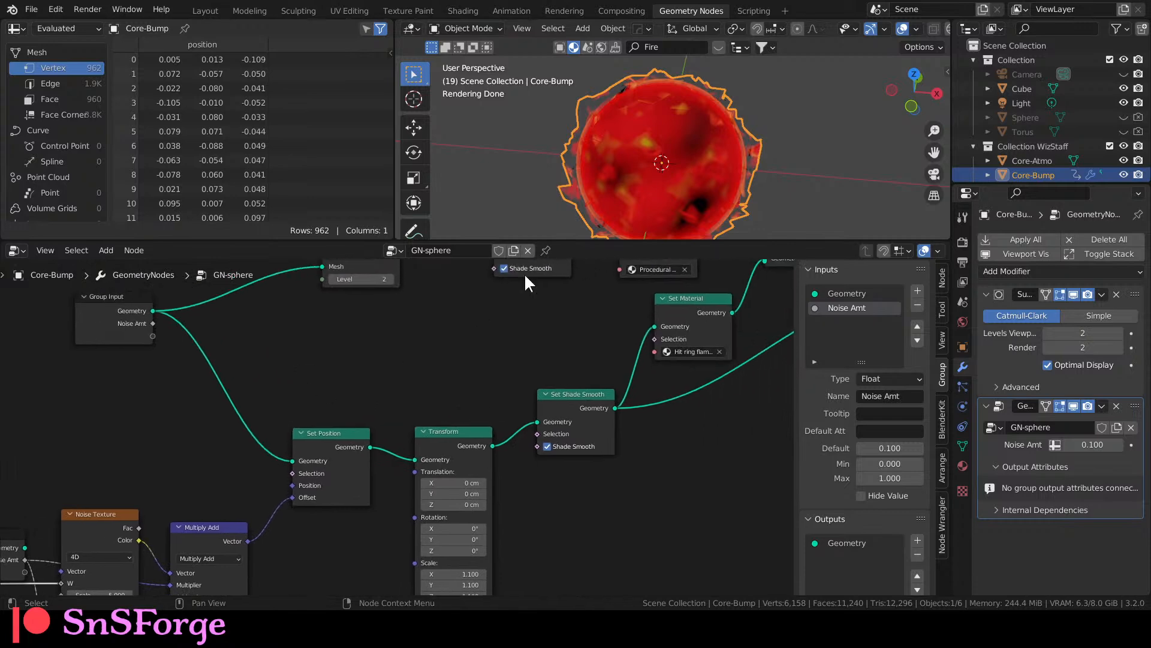
click(205, 11)
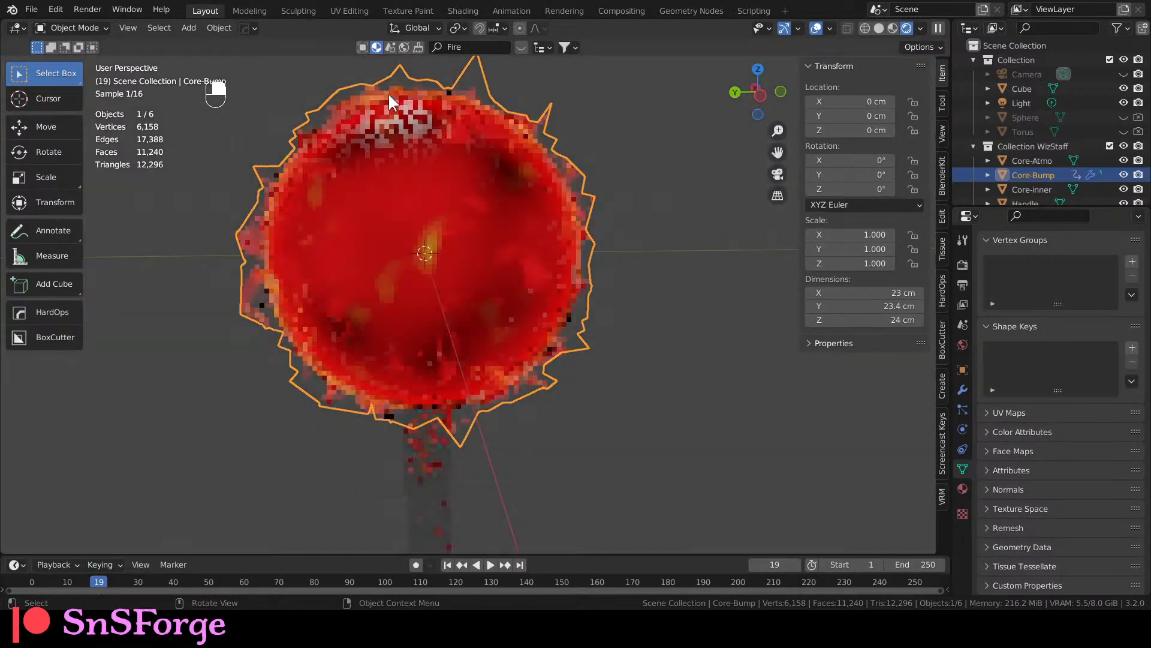
Temporarily turn off Core-Bump's Geometry Nodes modifier in the viewport, check the mesh in Edit Mode, and re-enable the modifier.
click(962, 390)
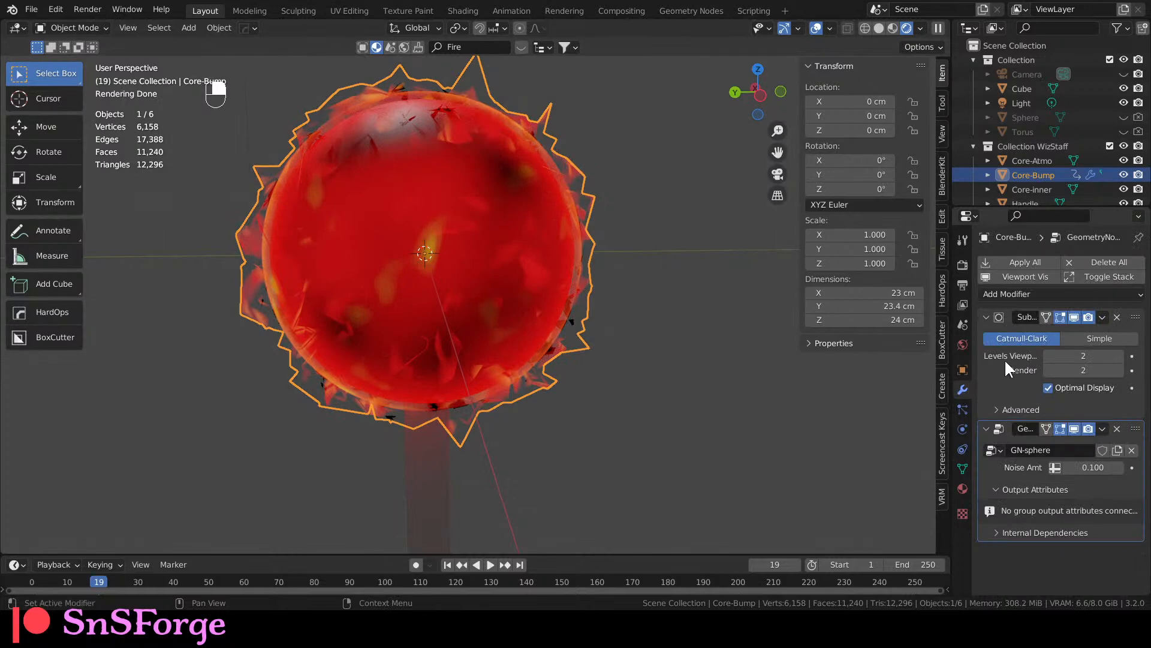
click(1073, 428)
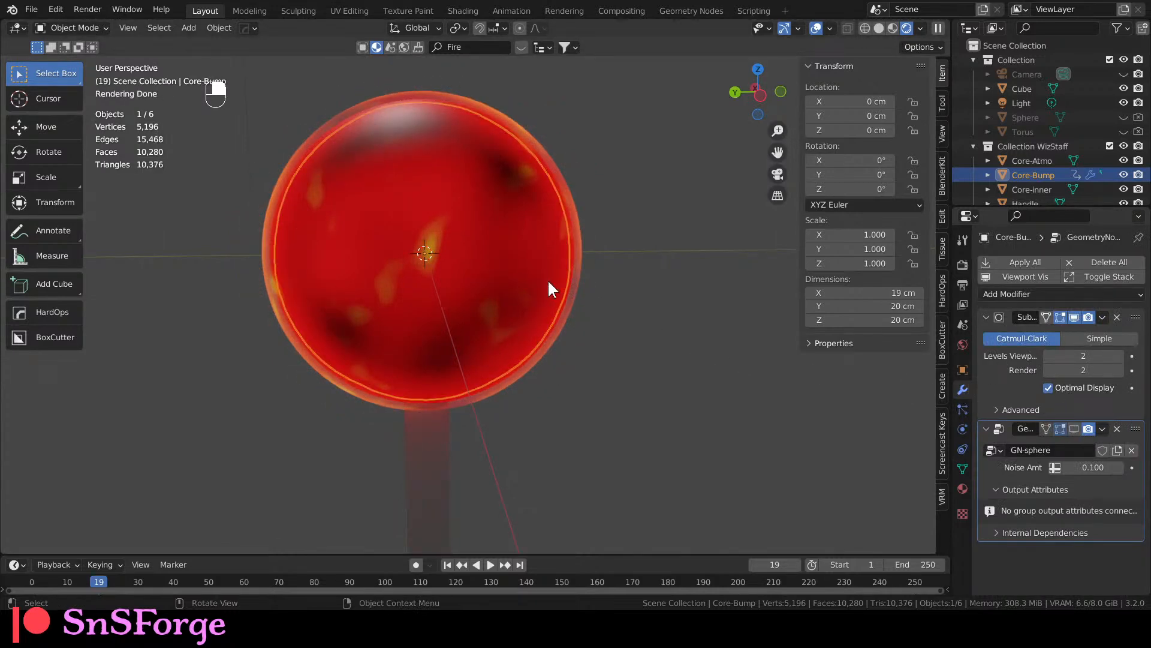
key(Tab)
key(Tab)
key(Tab)
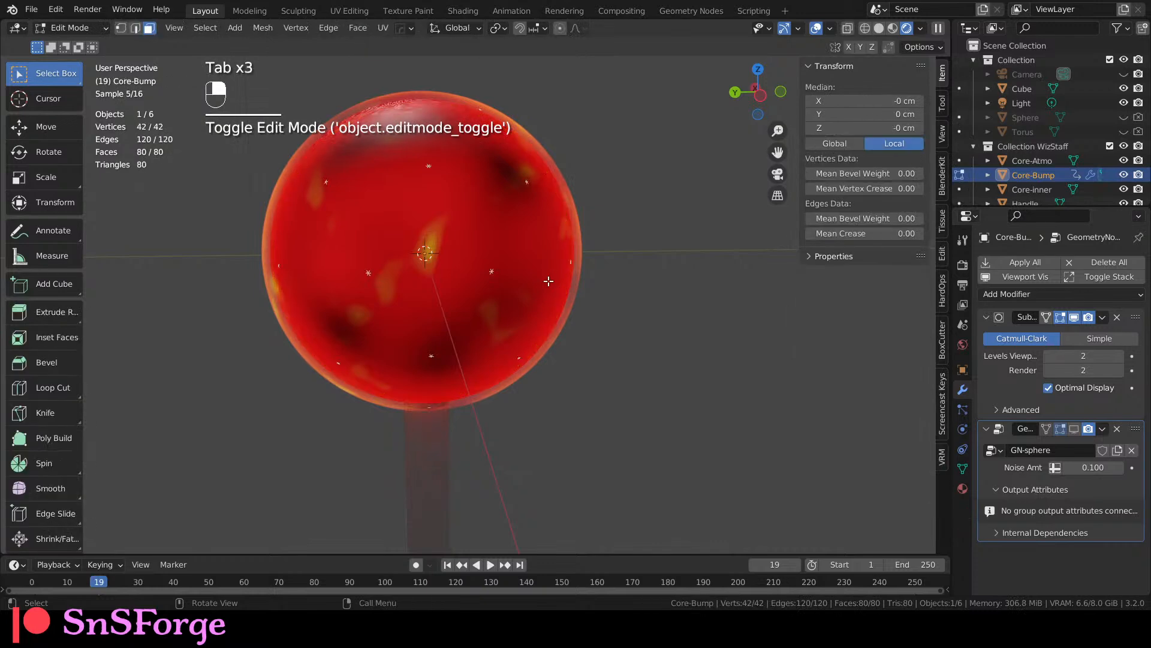
key(Tab)
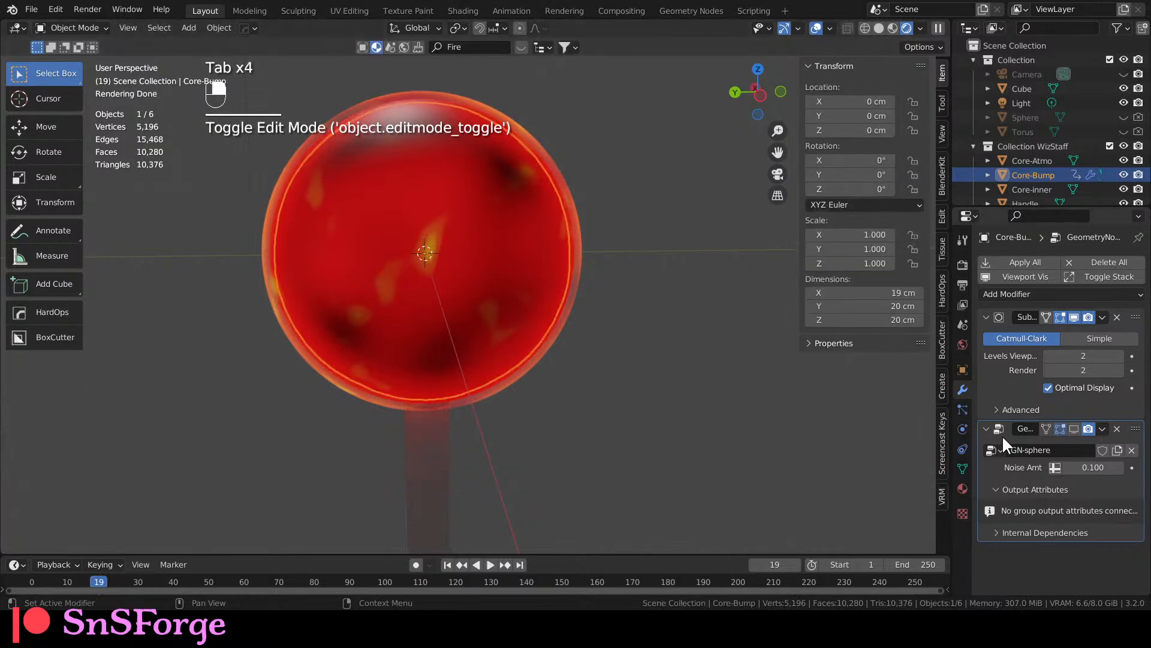
click(1074, 428)
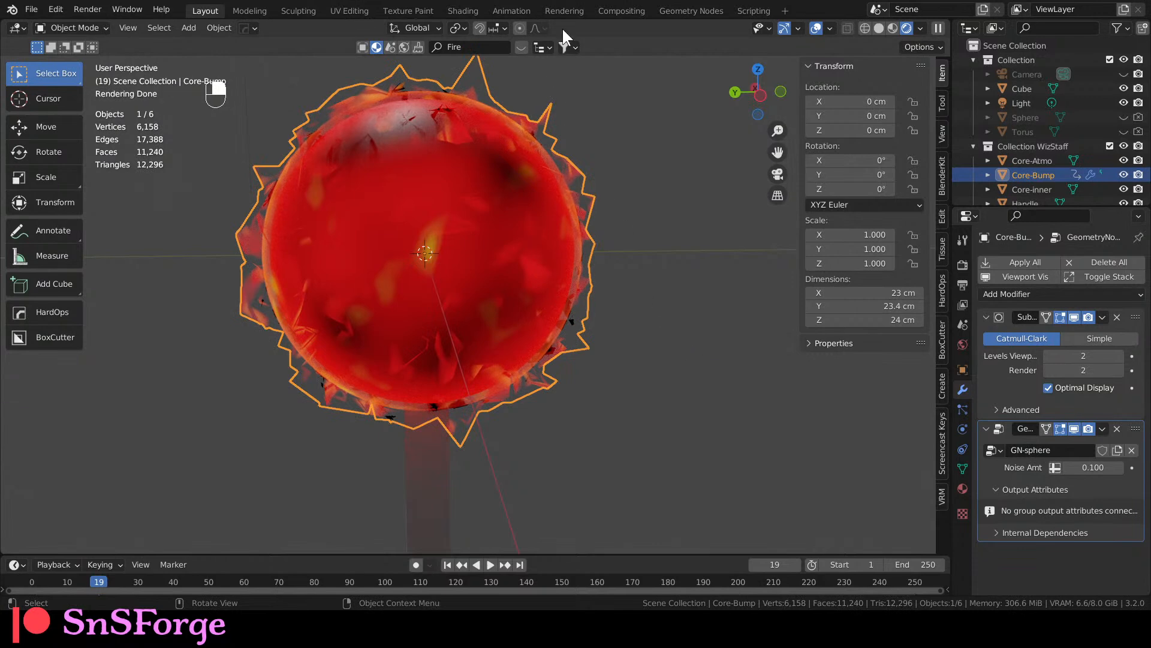
Duplicate the Subdivide Mesh node in GN-sphere and insert the copy between Group Input and Set Position.
click(662, 17)
scroll(558, 336, up, 3)
middle_drag(467, 467, 517, 562)
middle_drag(534, 389, 537, 418)
middle_drag(631, 368, 485, 392)
key(shift+d)
click(238, 446)
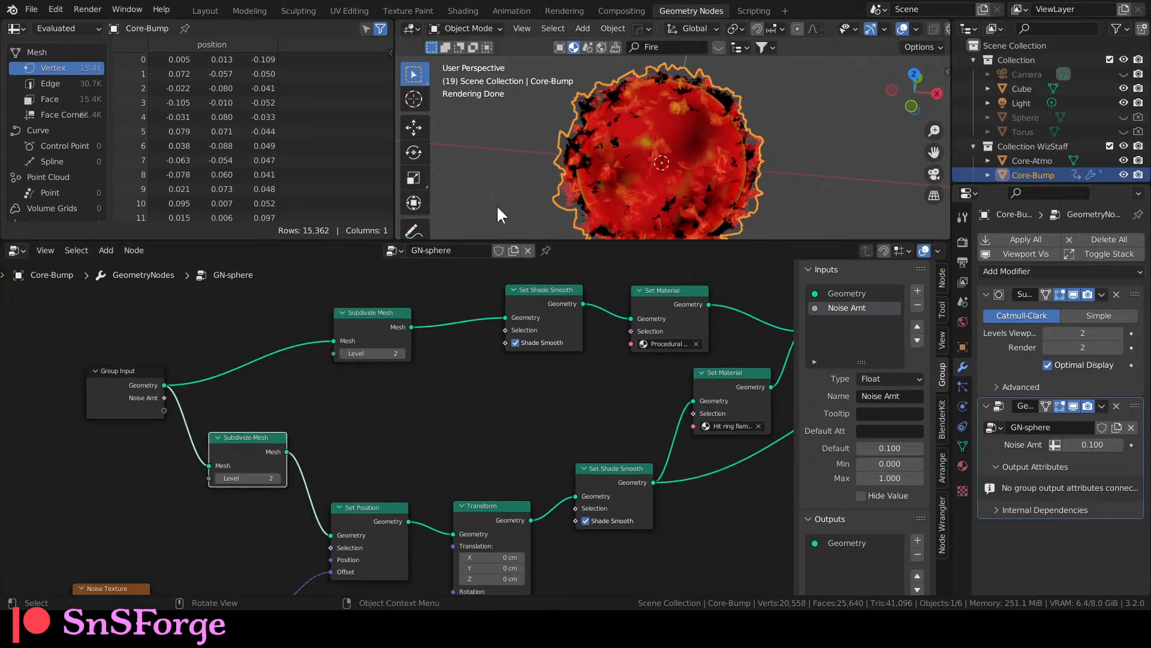
Play the animation and compare the flames with the added Subdivide Mesh node muted and unmuted.
click(522, 125)
key(space)
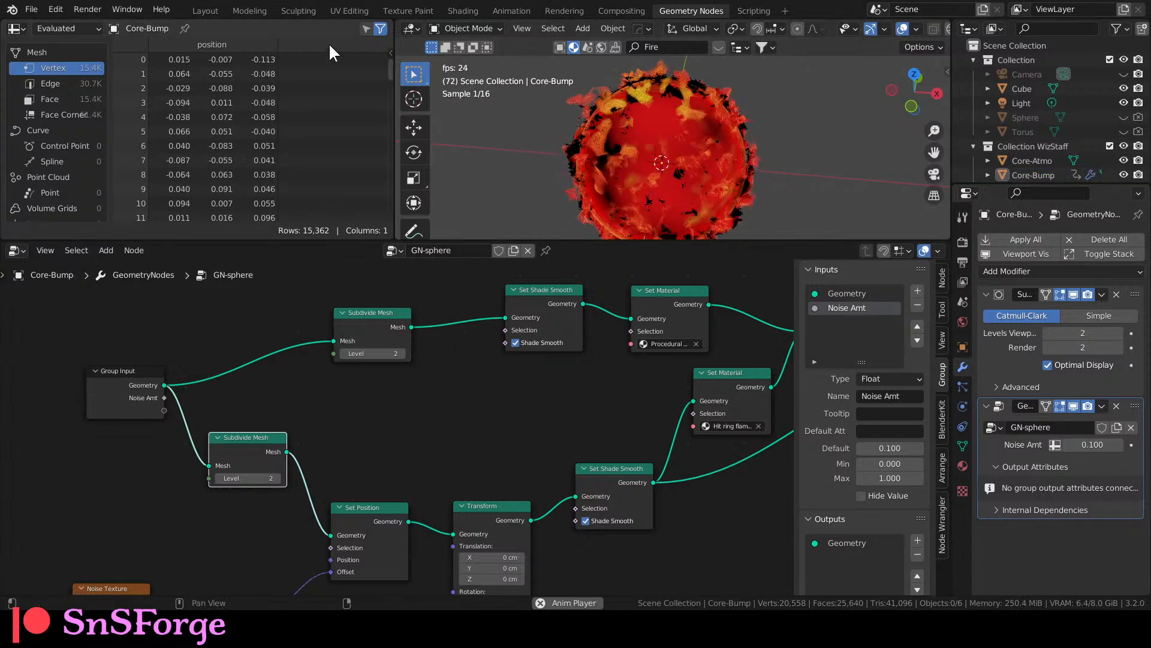
shift+middle_drag(525, 403, 501, 349)
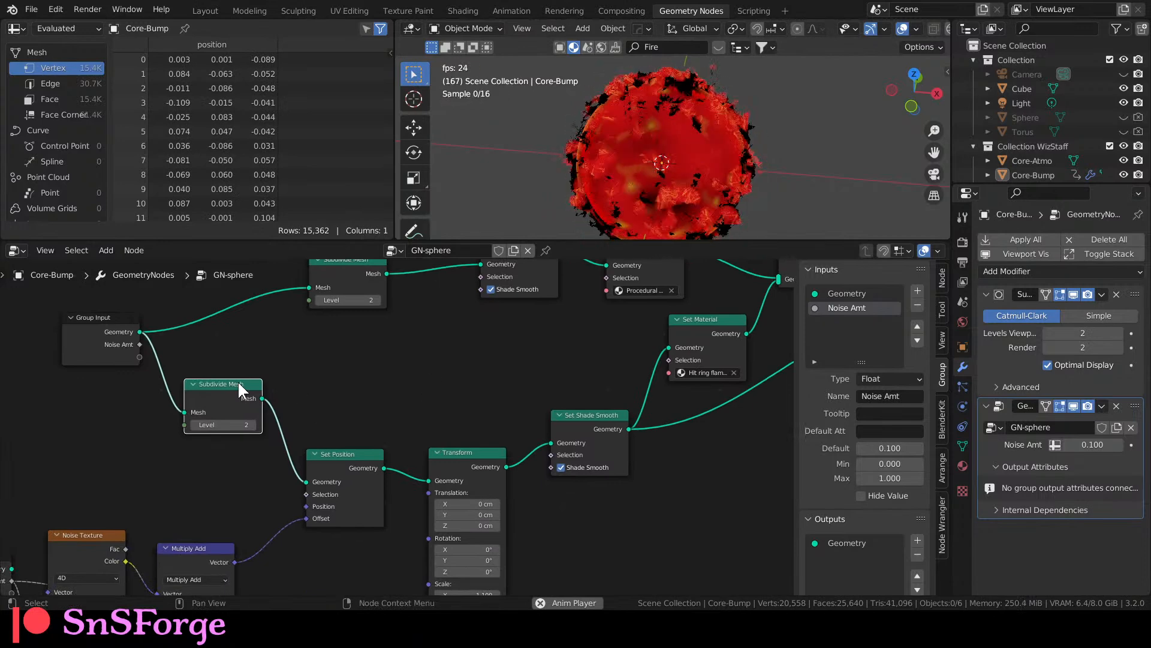
key(m)
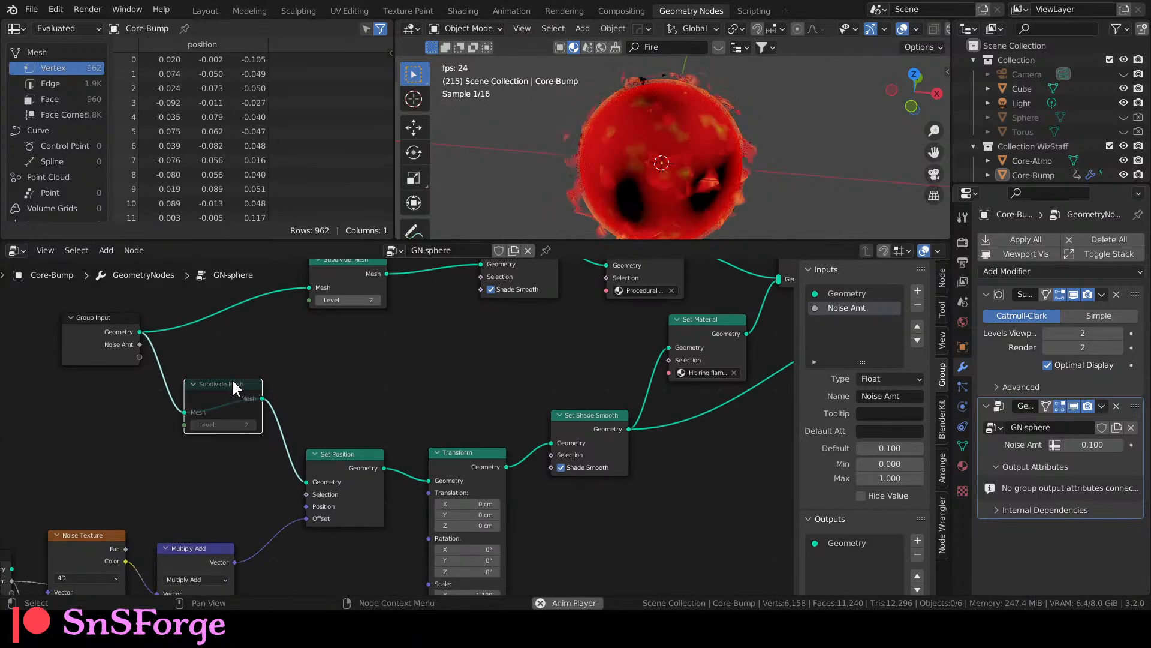
key(m)
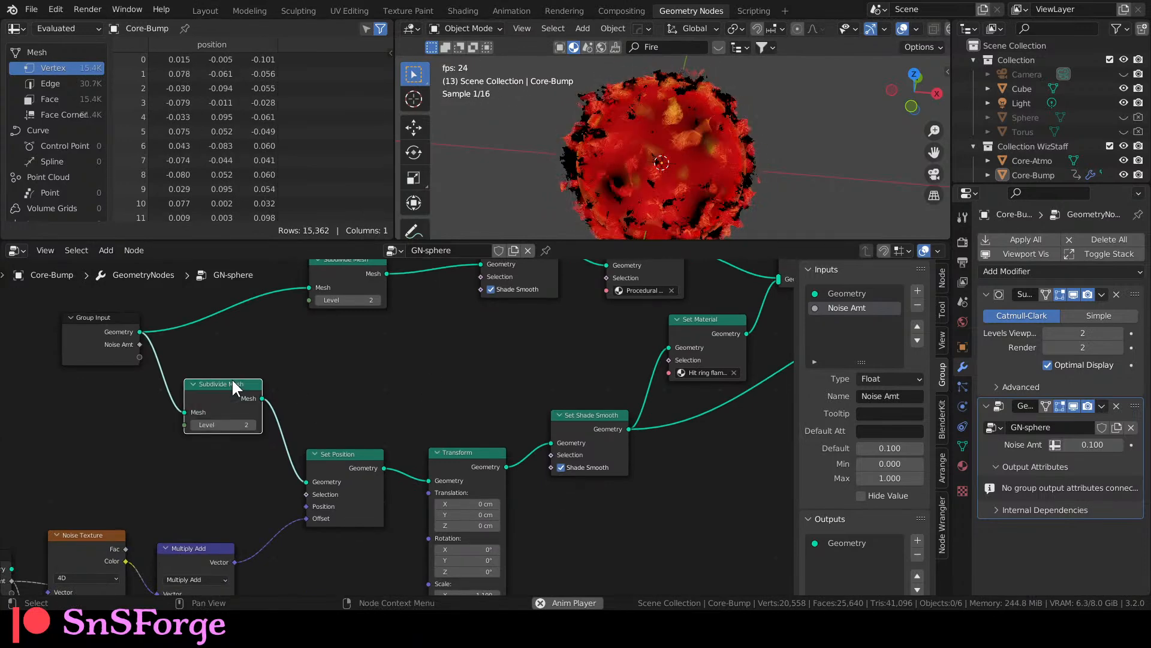
key(m)
key(m)
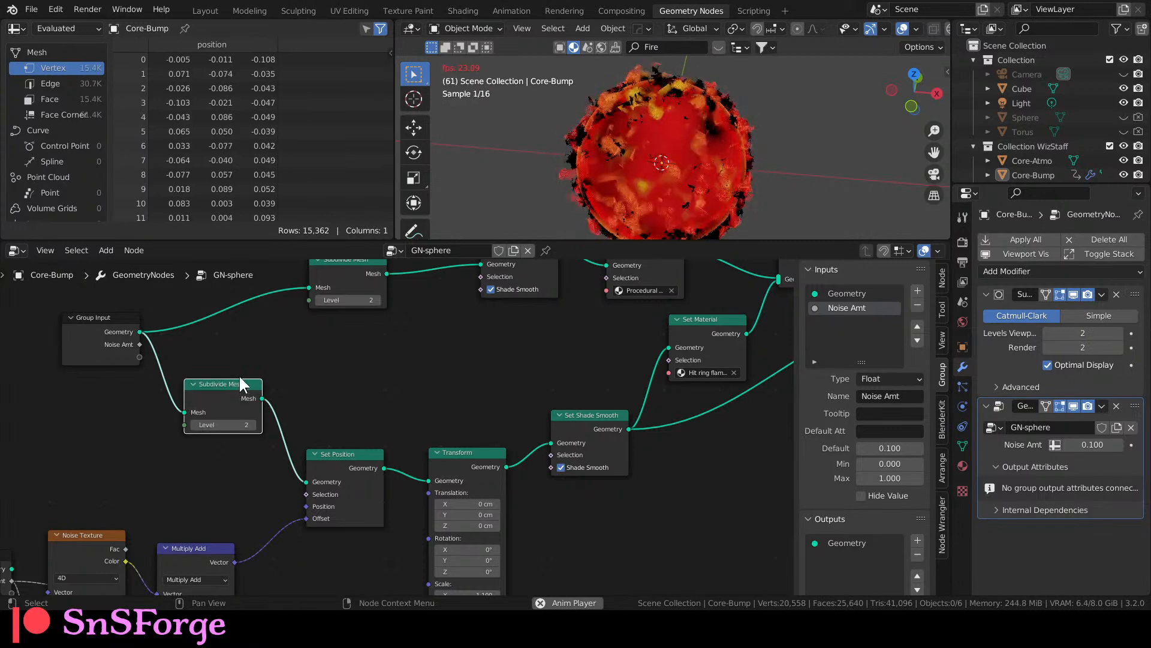
key(m)
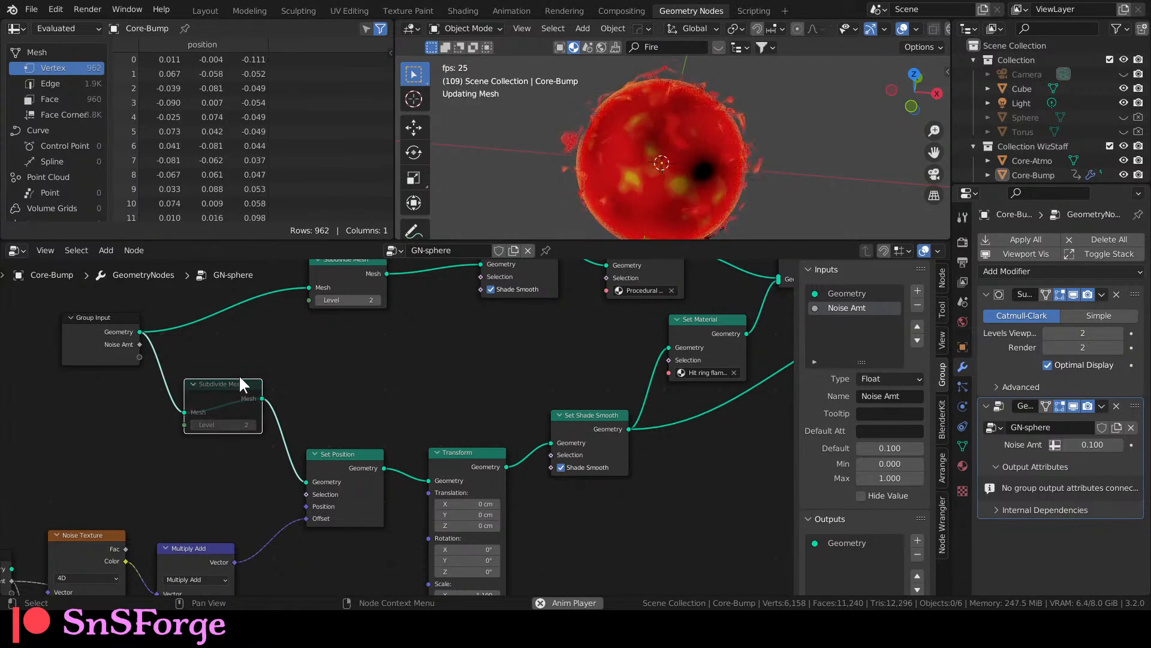
key(m)
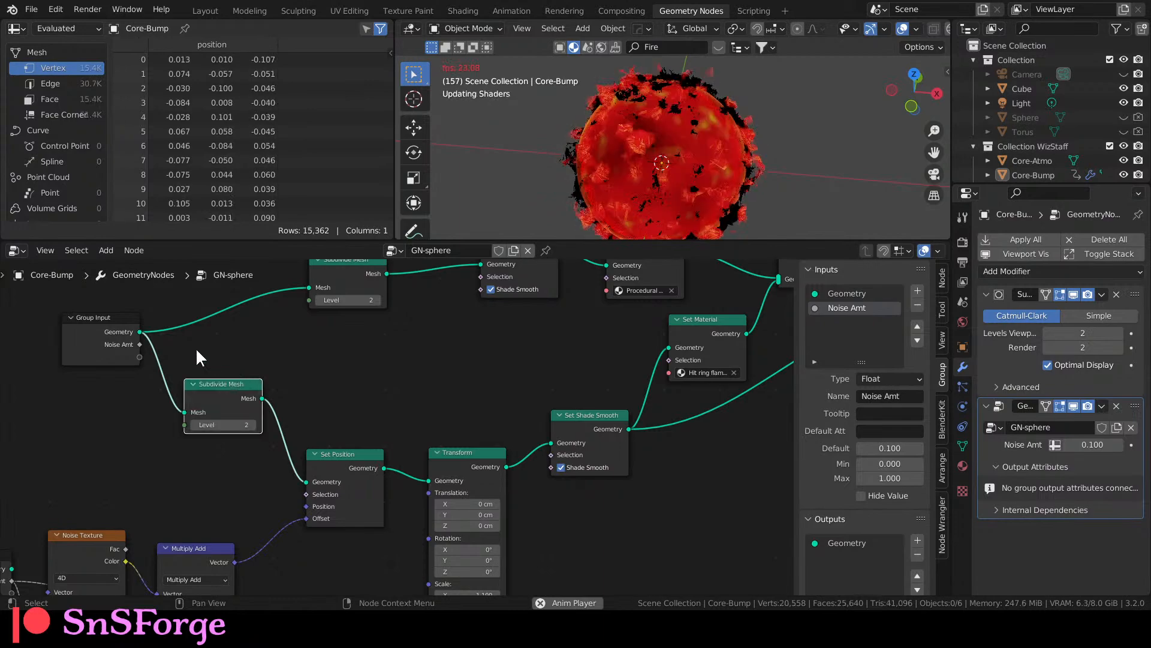
scroll(603, 131, up, 5)
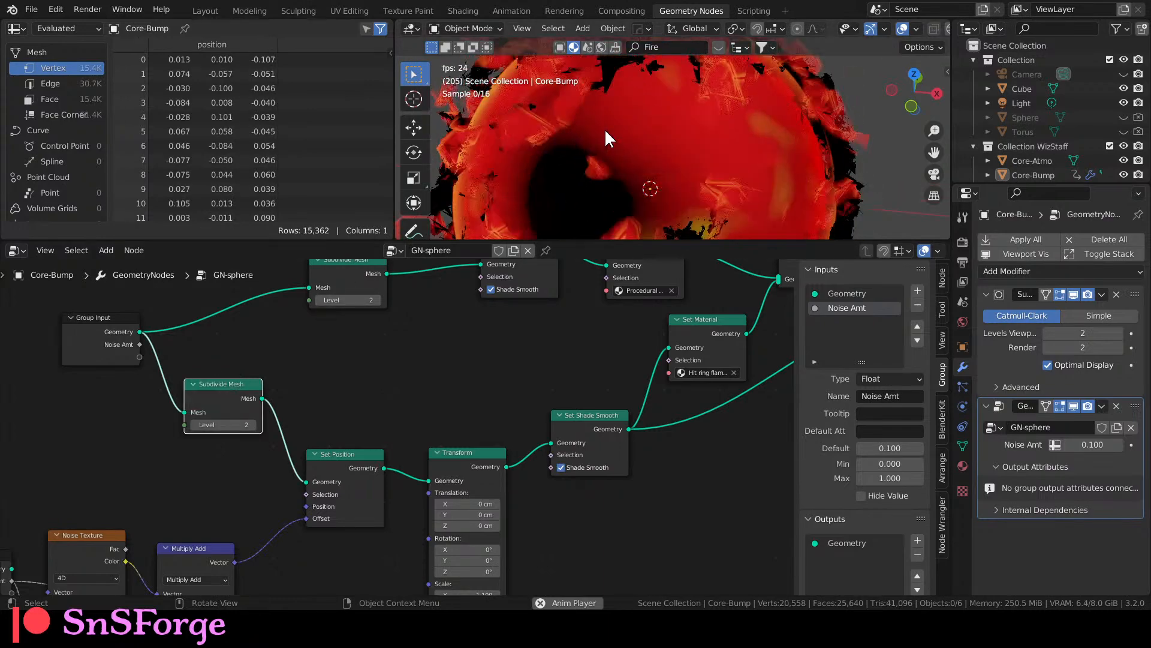
scroll(605, 132, down, 3)
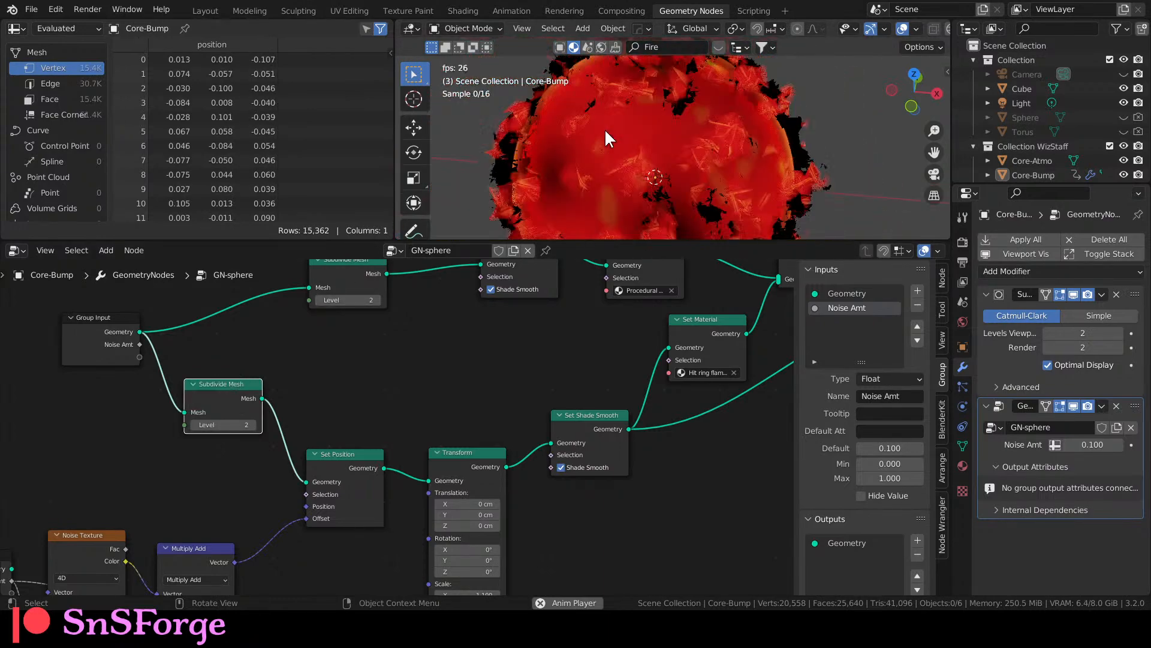
Lower the added Subdivide Mesh node's Level to 0 and leave the node muted.
key(m)
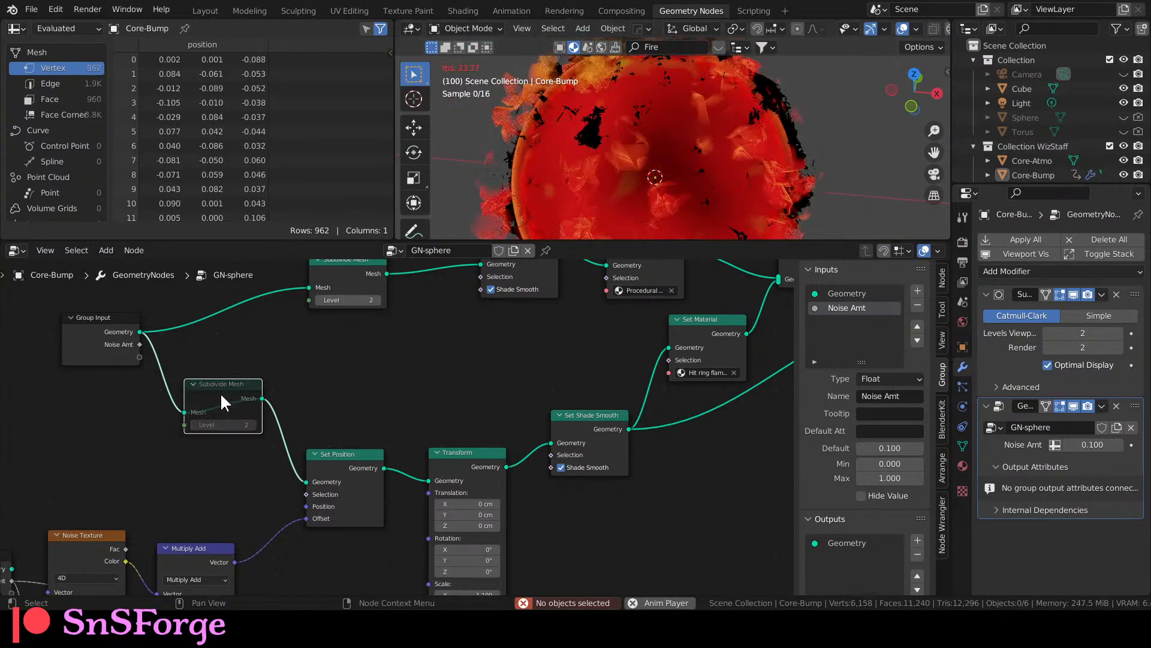
click(193, 425)
click(193, 425)
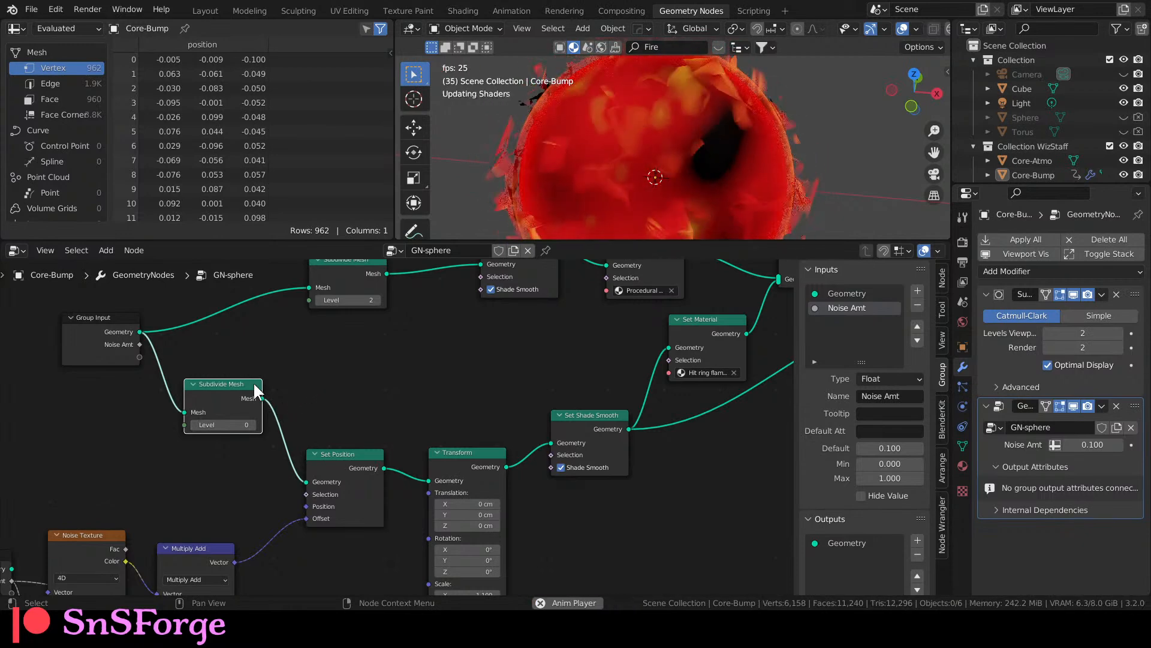
key(m)
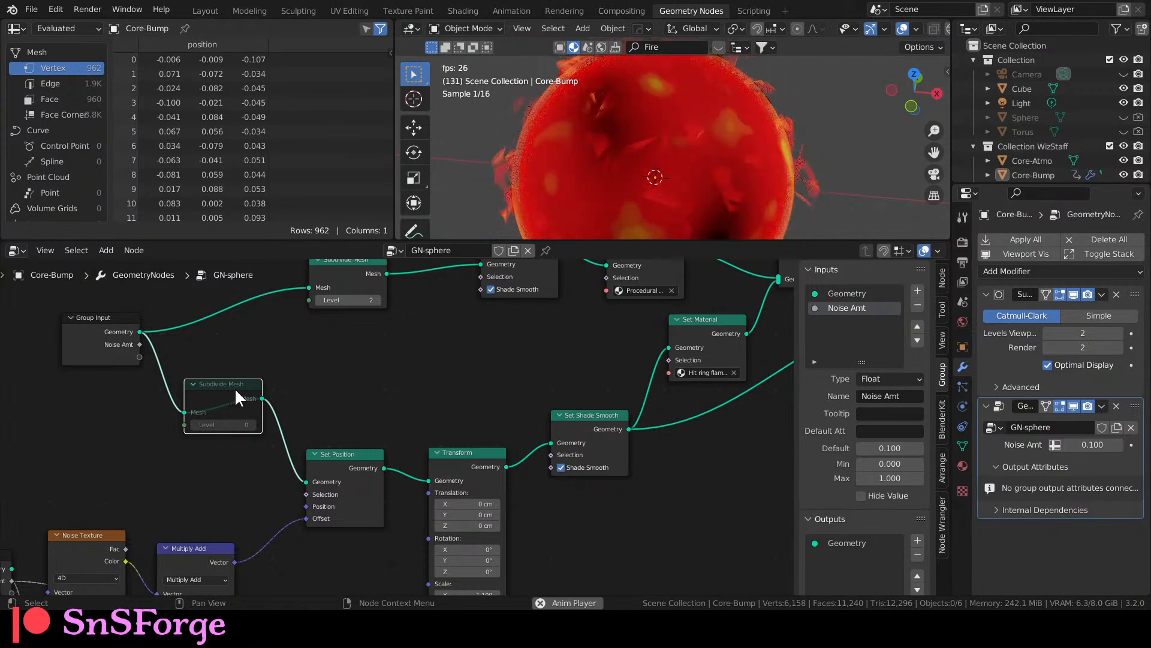
Hide Core-inner and Core-Atmo in the viewport and select Core-Bump.
scroll(1118, 147, down, 4)
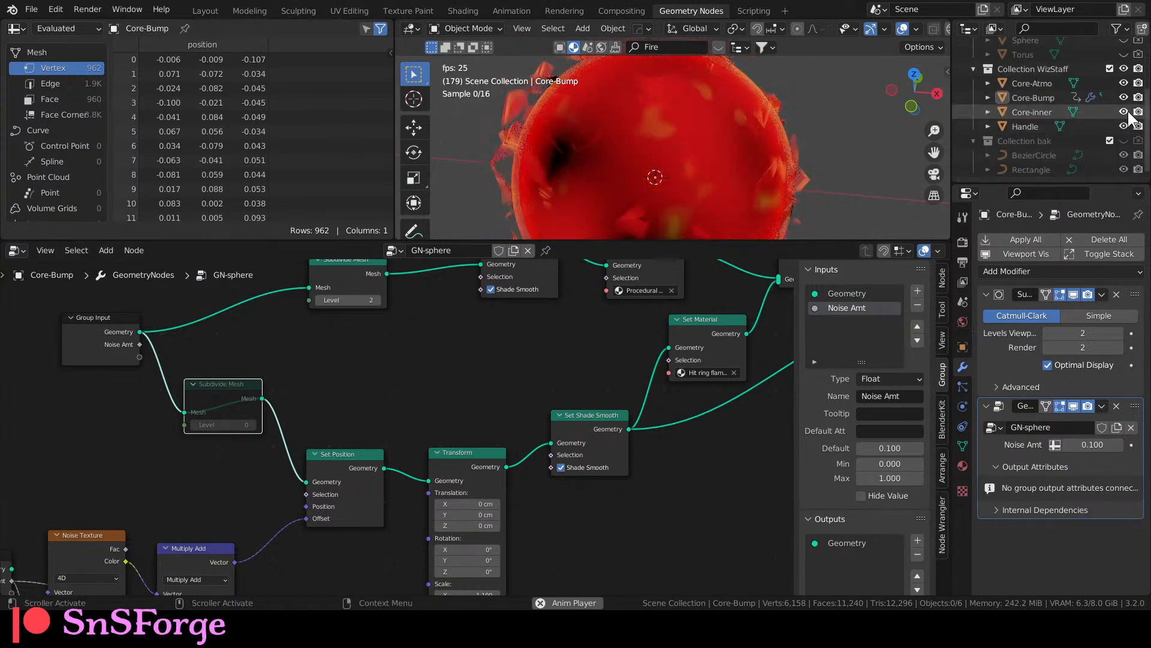
click(1124, 112)
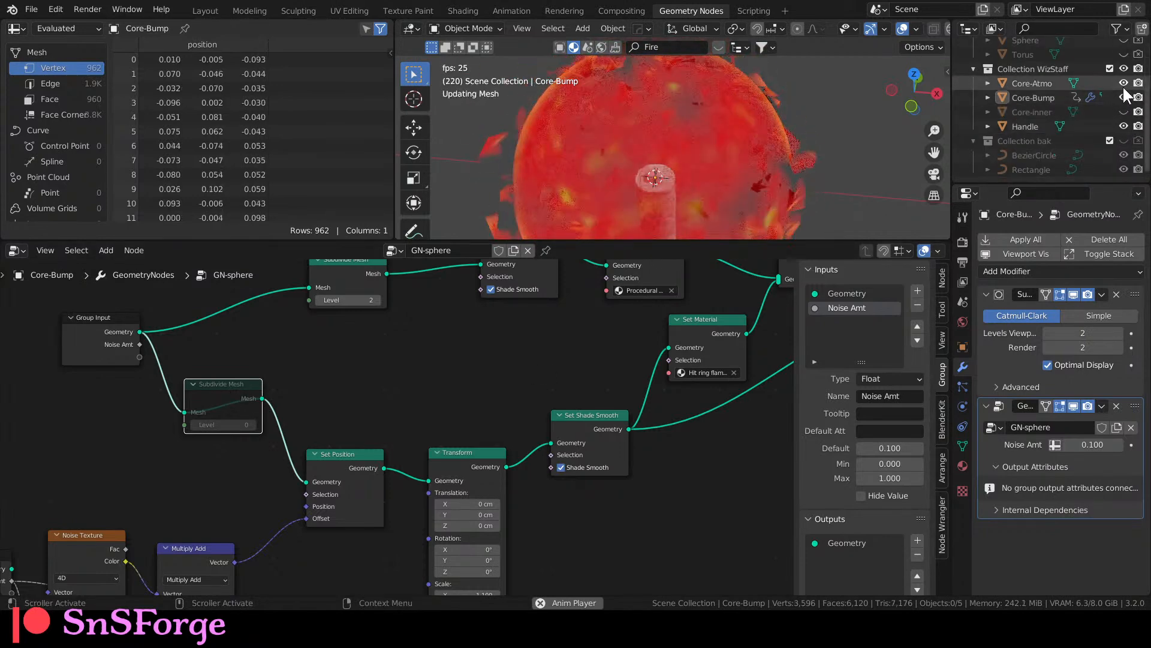
click(1123, 83)
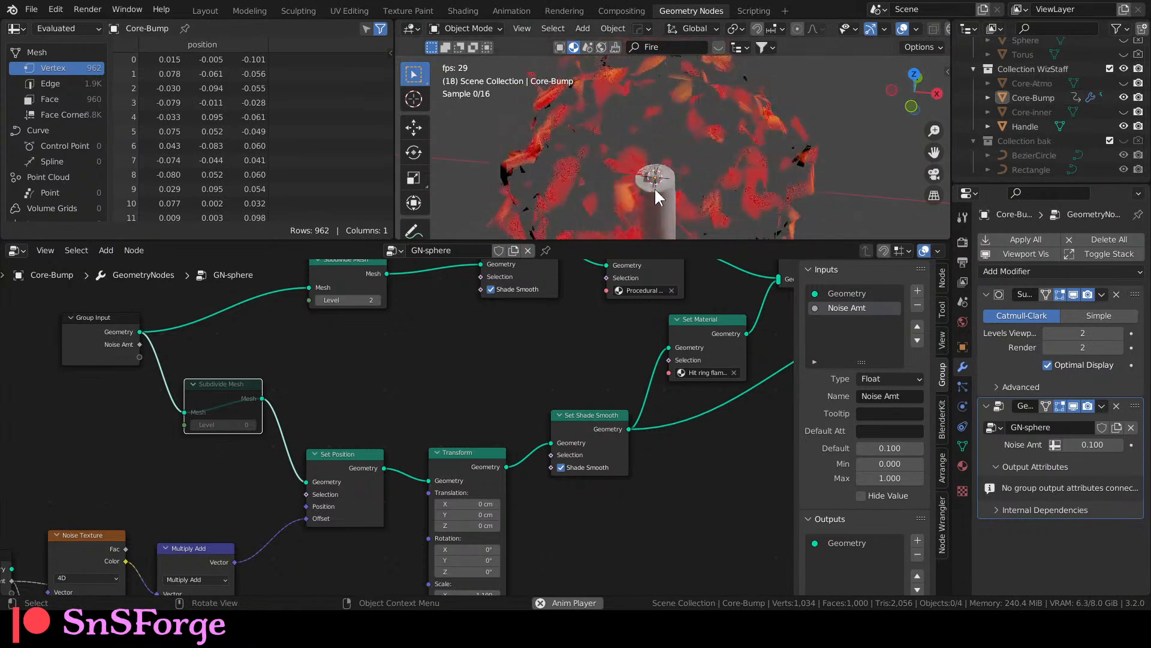
click(598, 157)
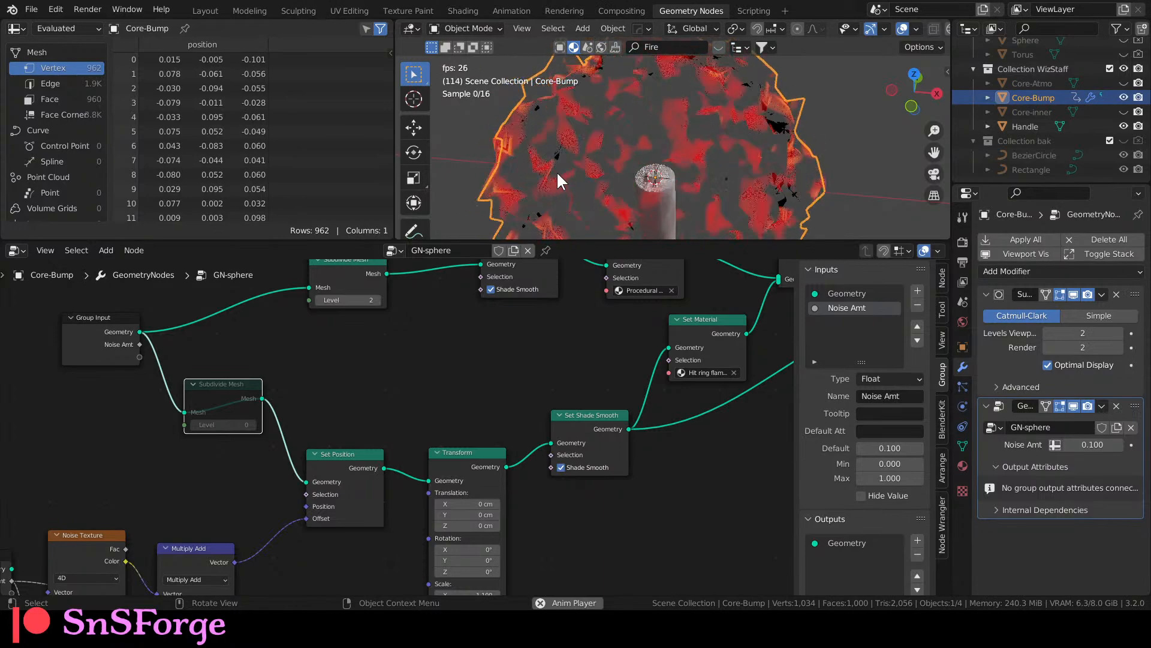
Switch to the Shading workspace and bring the ColorRamp and Mix Shader nodes of Hit ring flame fx.001 into view.
click(473, 10)
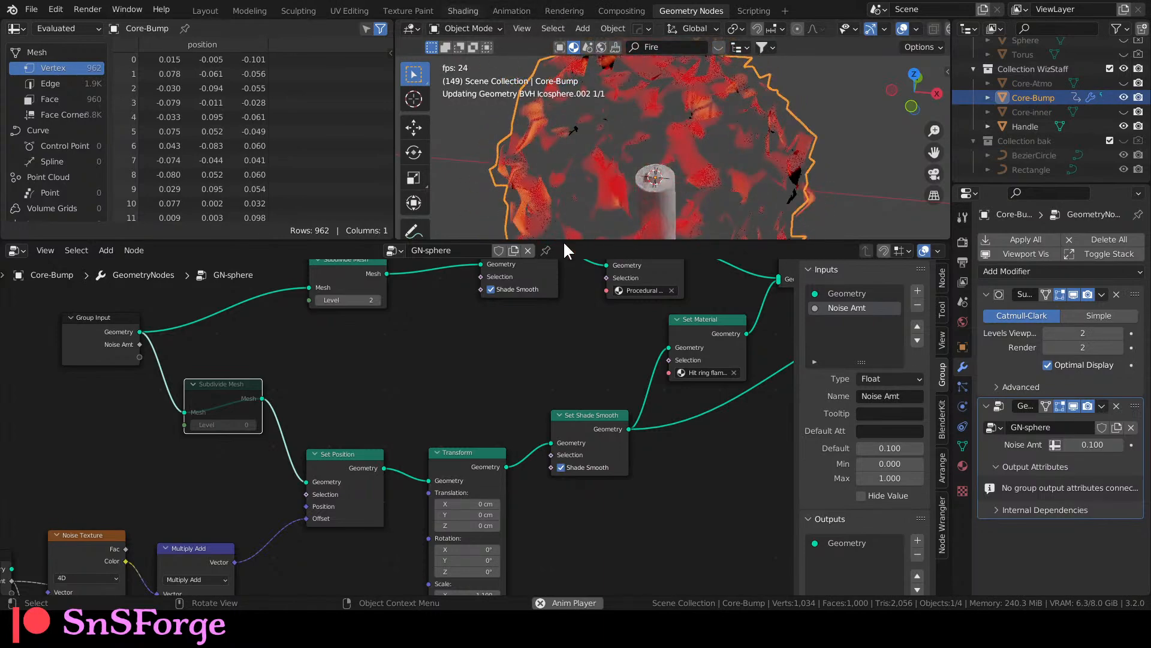
middle_drag(676, 418, 511, 566)
scroll(631, 441, down, 3)
middle_drag(773, 514, 536, 520)
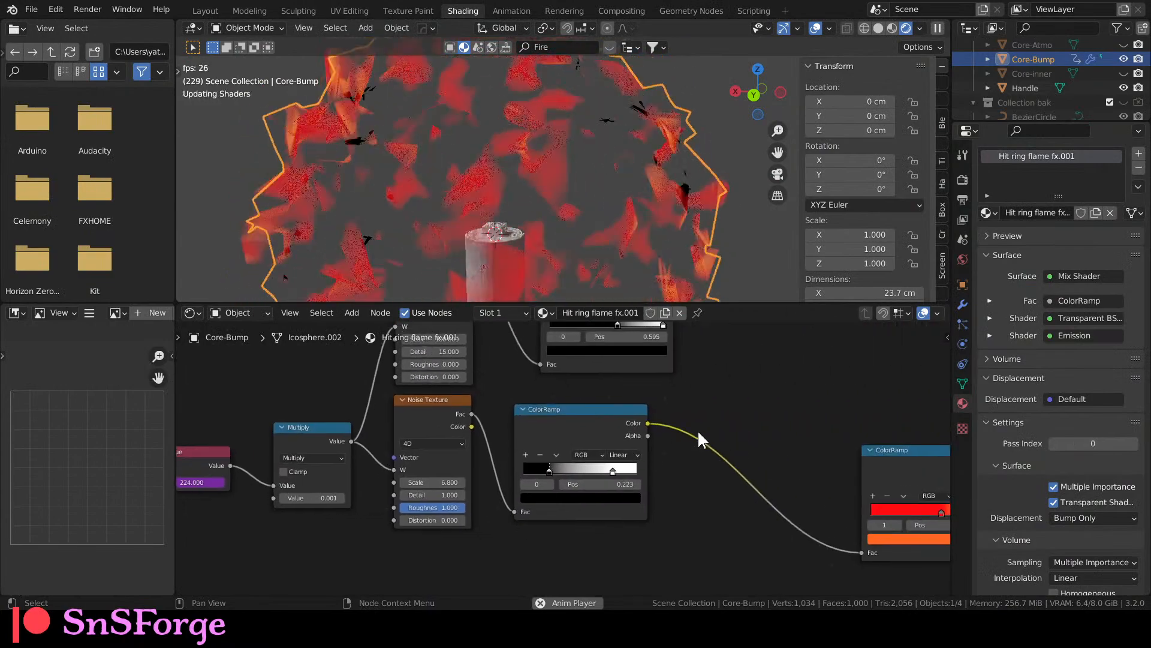
middle_drag(760, 430, 681, 528)
middle_drag(668, 461, 383, 427)
scroll(500, 415, down, 1)
scroll(500, 420, down, 1)
middle_drag(555, 436, 536, 431)
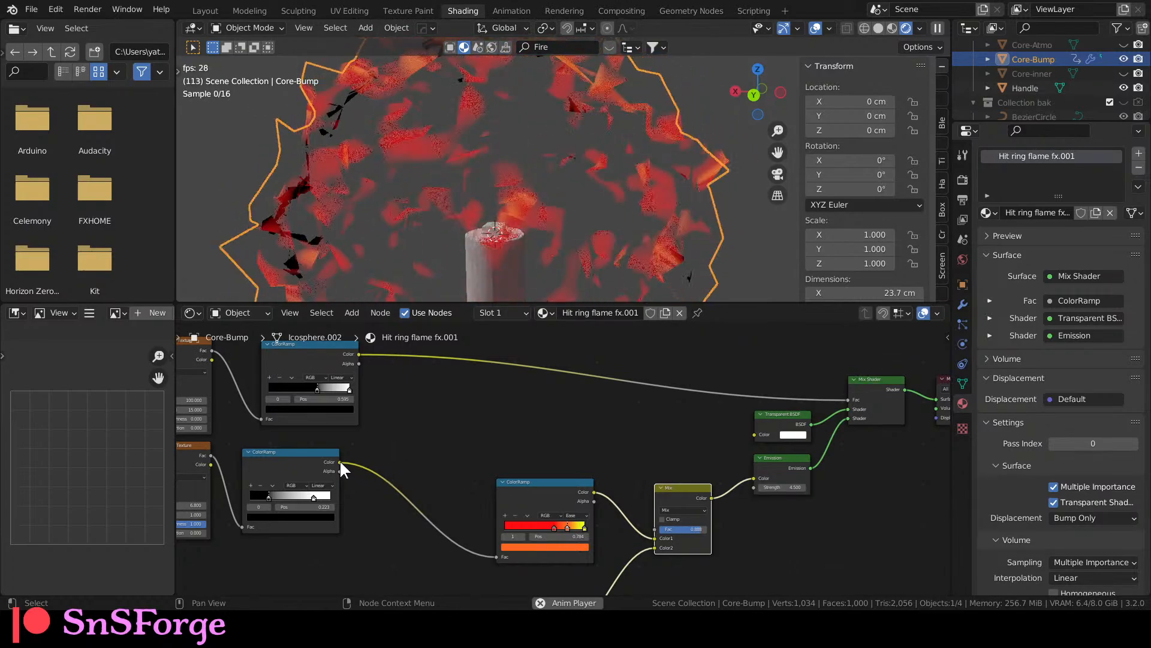
middle_drag(477, 405, 526, 399)
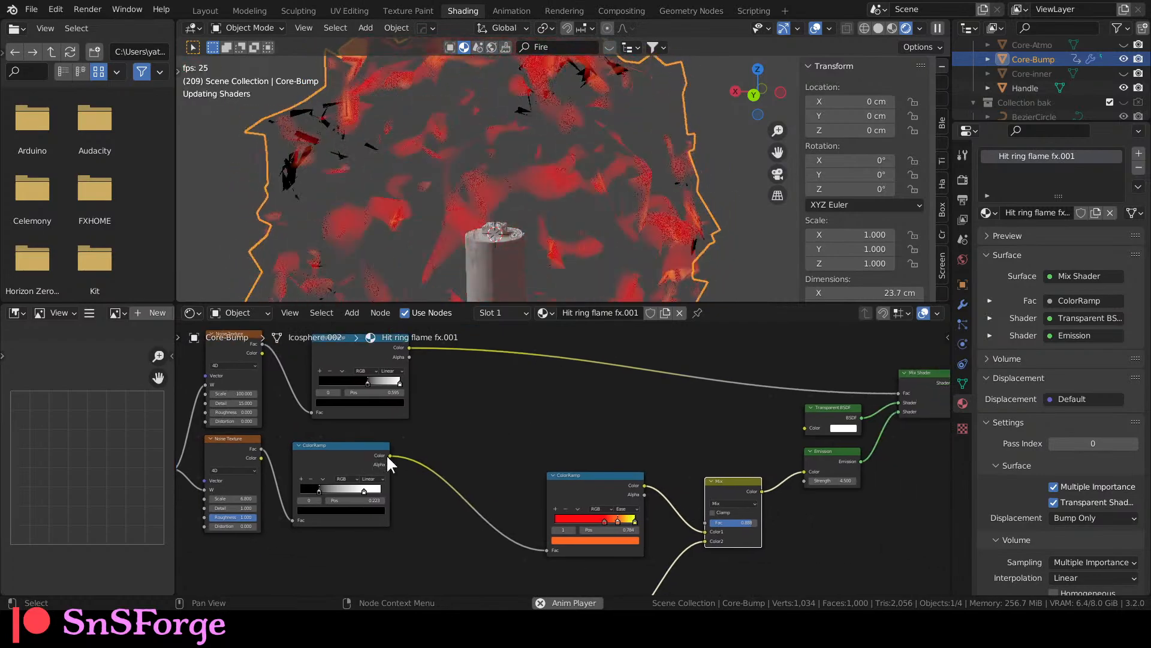
Try driving the Mix Shader's Fac from the lower black-and-white ColorRamp, and reconnect the upper ColorRamp to it.
drag(390, 455, 900, 391)
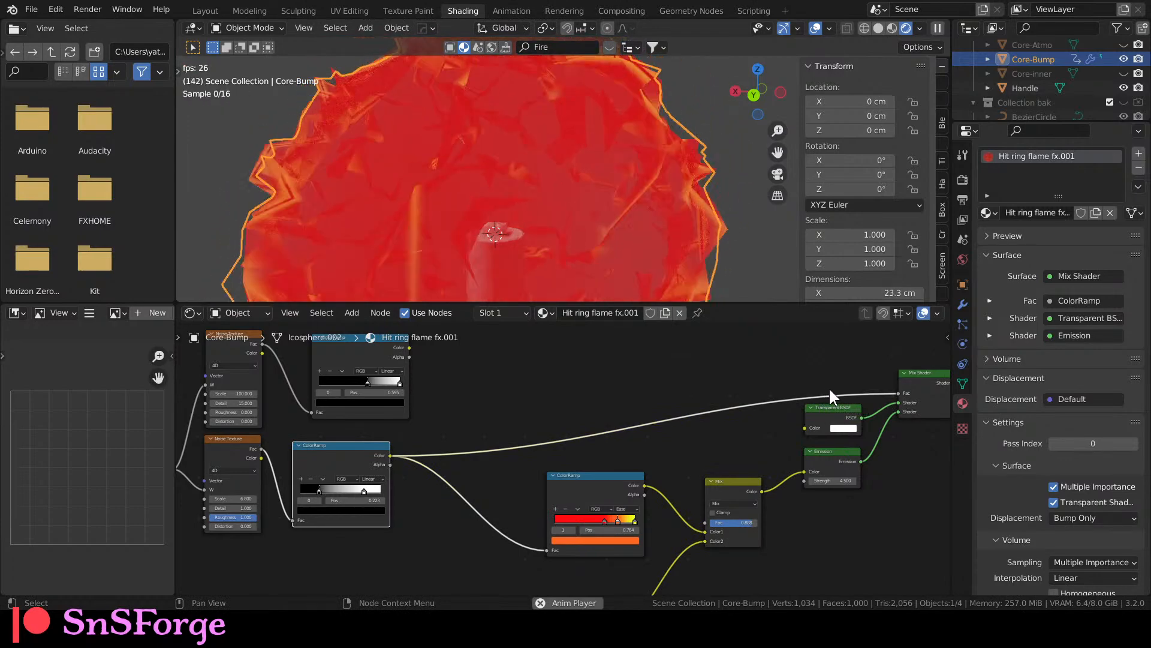
click(896, 389)
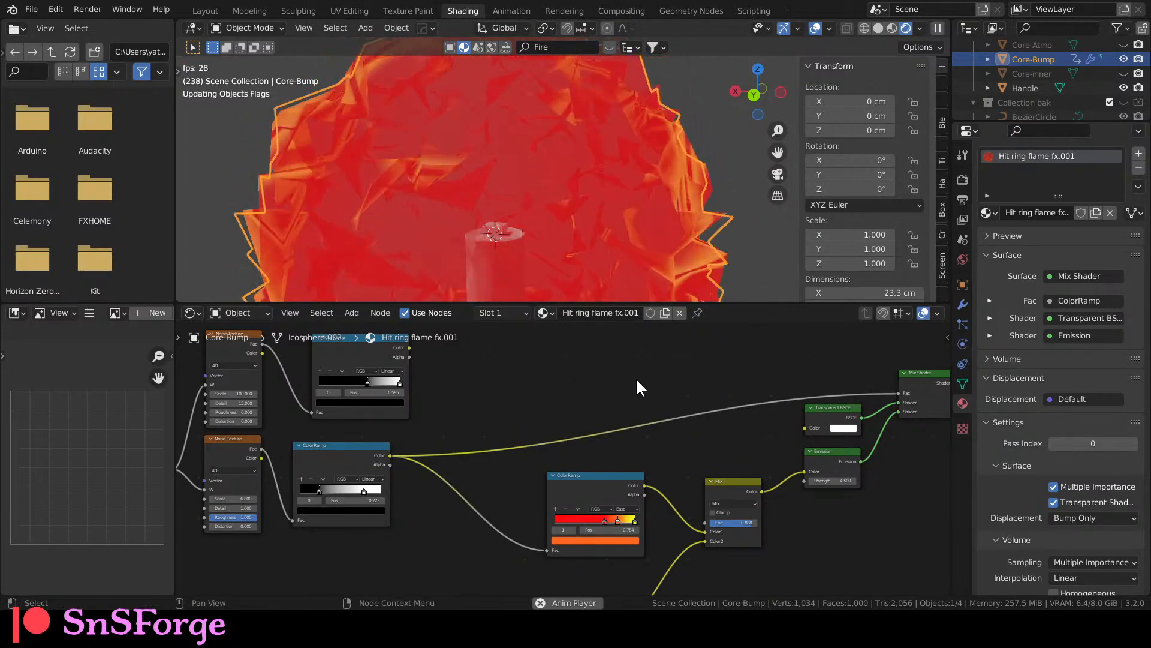
click(724, 486)
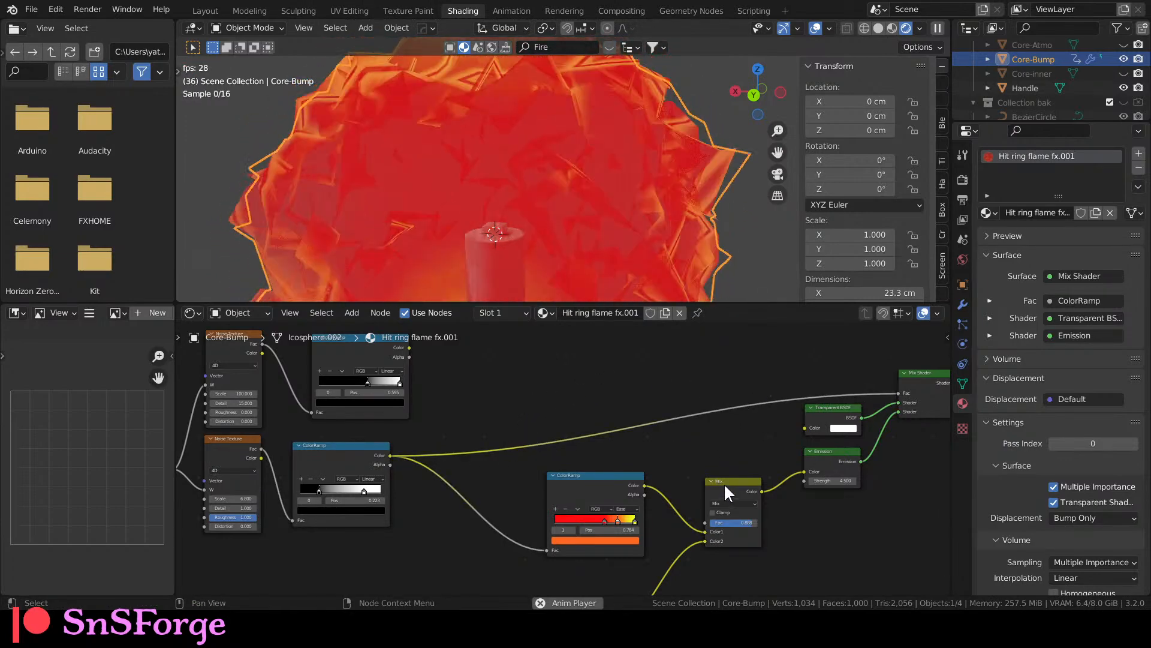
drag(409, 347, 902, 390)
Insert a duplicate of the Mix node between the upper ColorRamp and the Mix Shader, and connect the lower ColorRamp to its Fac.
key(shift+d)
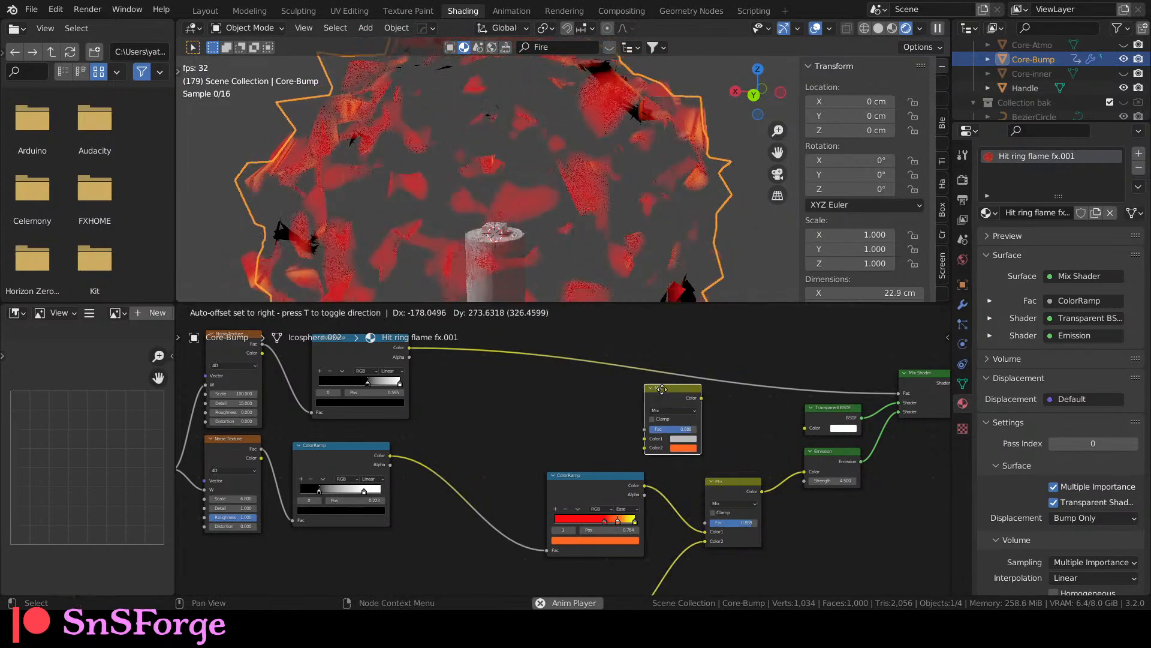
click(654, 357)
drag(391, 456, 612, 399)
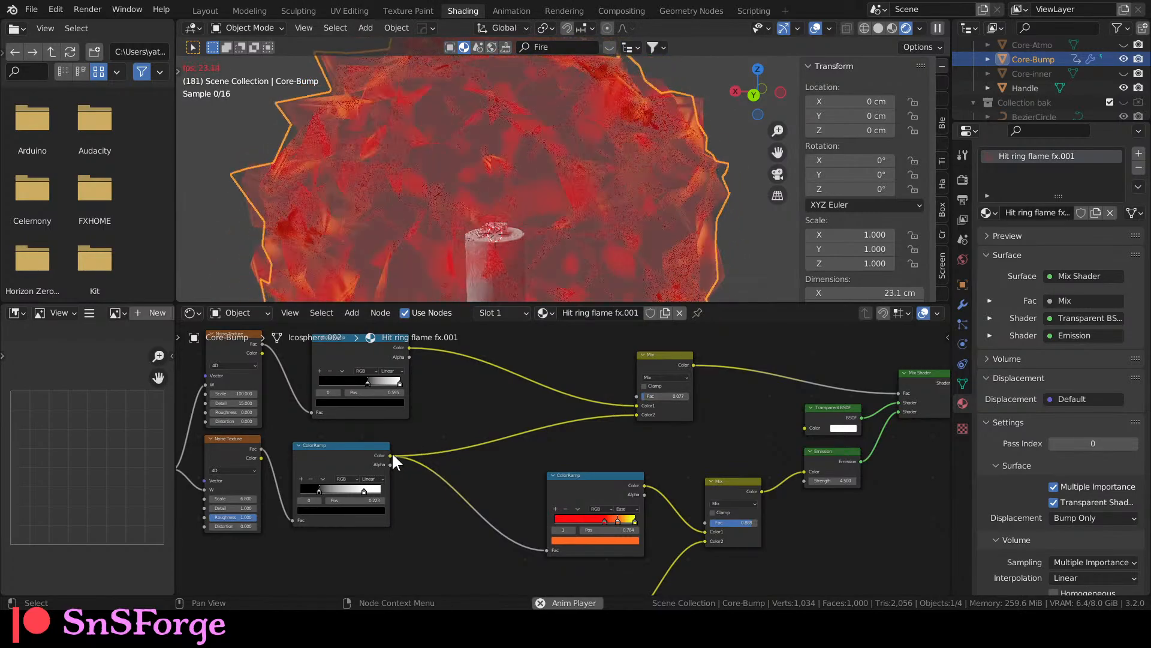
drag(391, 454, 635, 396)
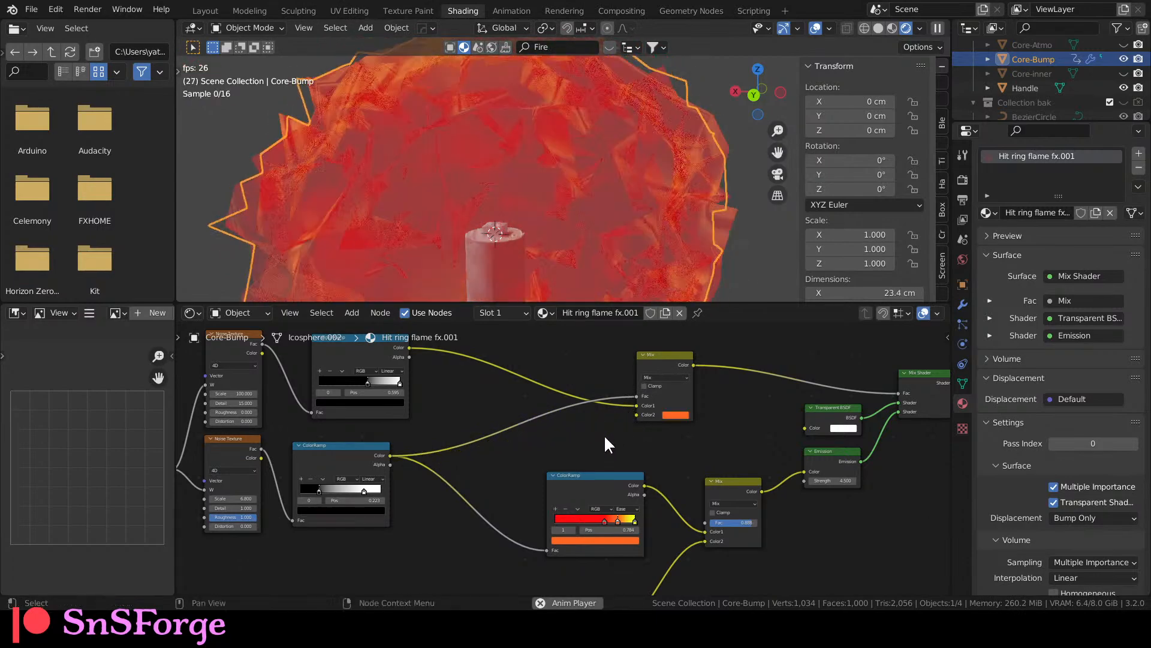
Set Color2 of the inserted Mix node to black.
click(676, 414)
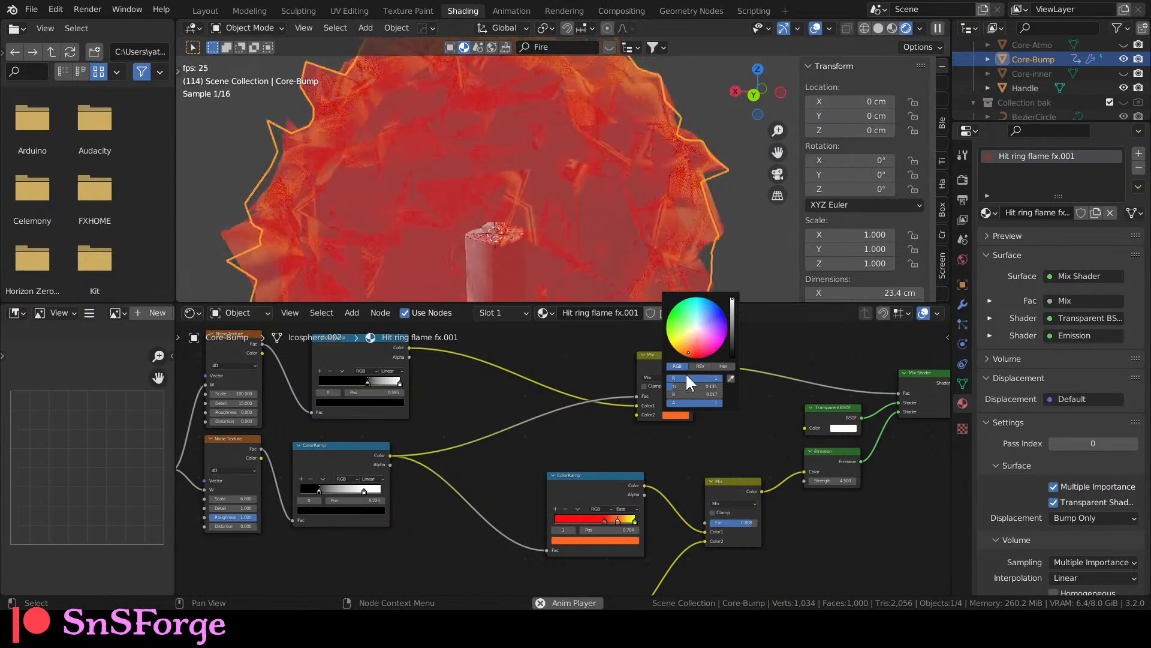
drag(685, 377, 631, 377)
drag(713, 386, 649, 384)
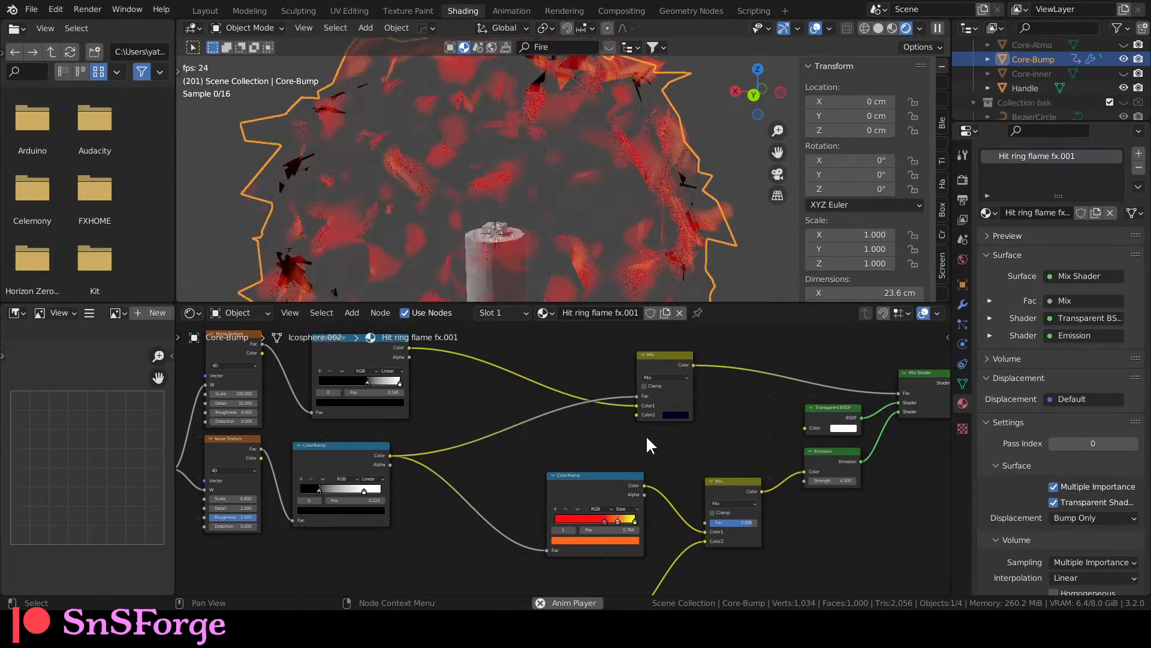
click(674, 416)
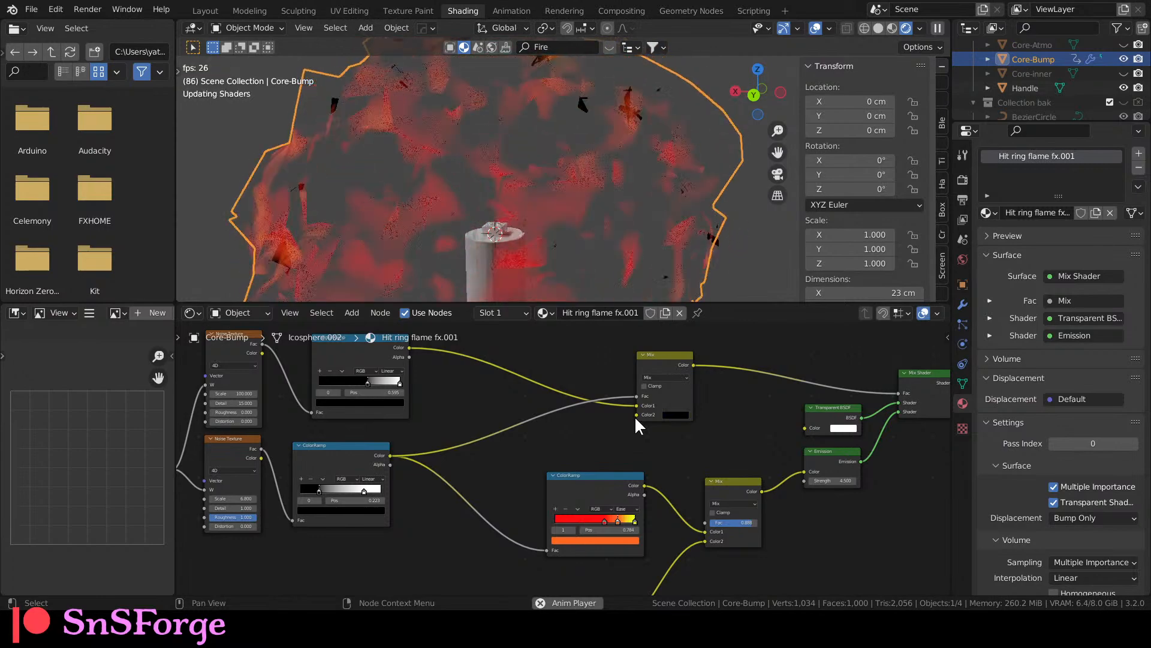
Connect the upper ColorRamp to the inserted Mix node's Fac and the lower one to Color1, and compare white and black for Color2.
drag(637, 405, 636, 396)
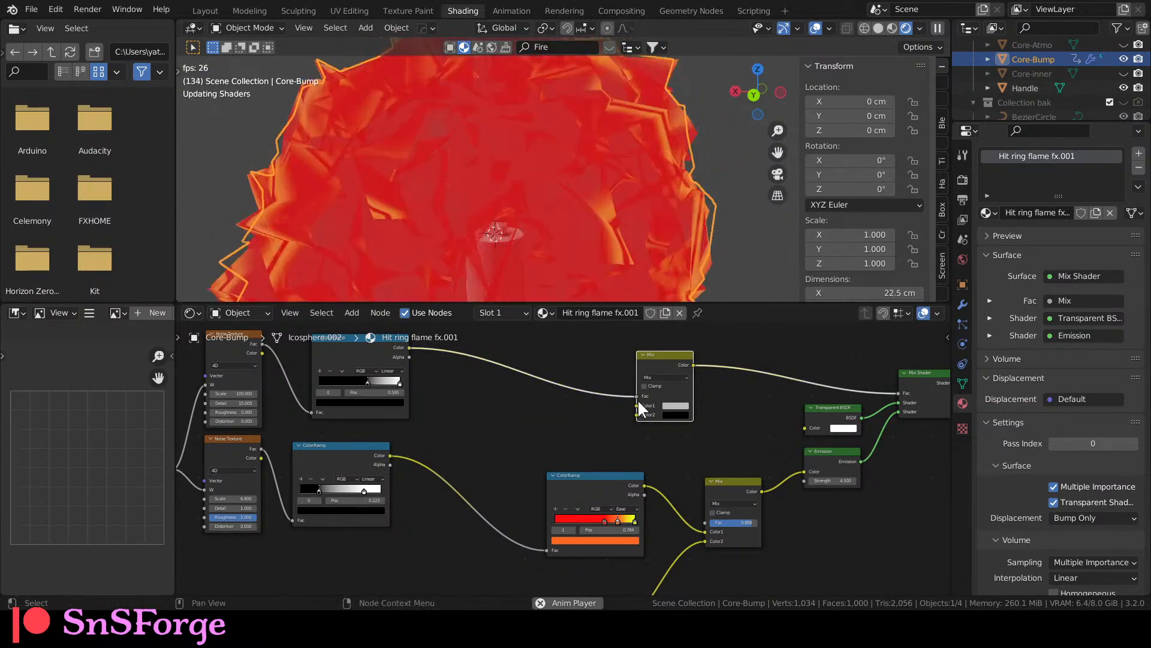
drag(389, 455, 634, 404)
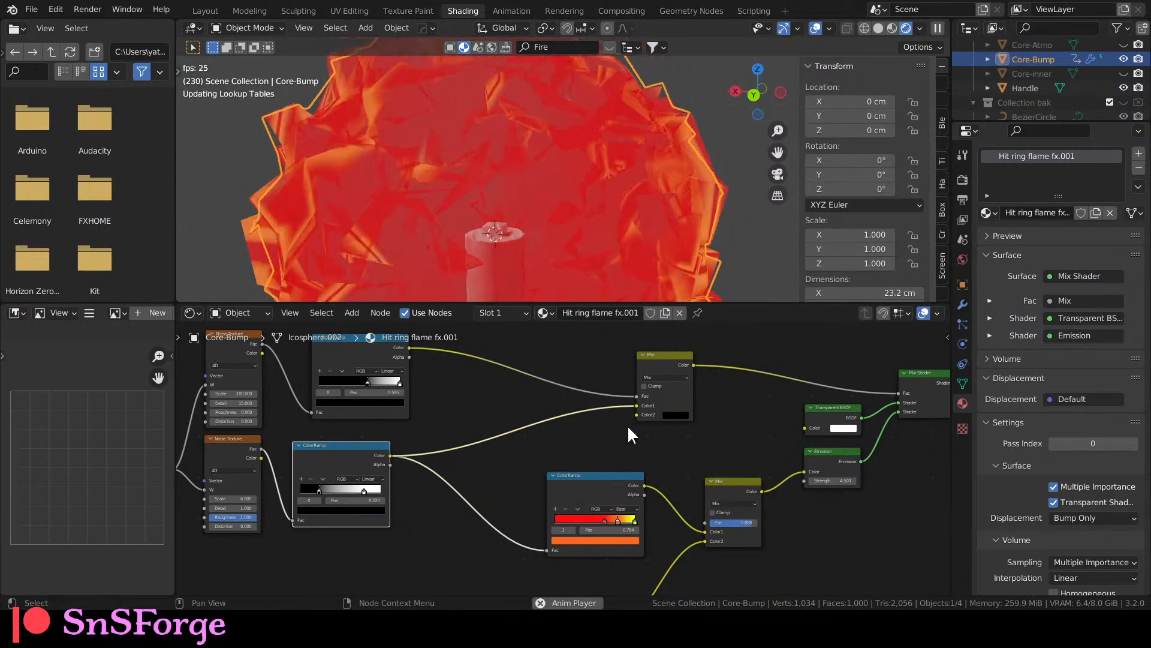
click(671, 414)
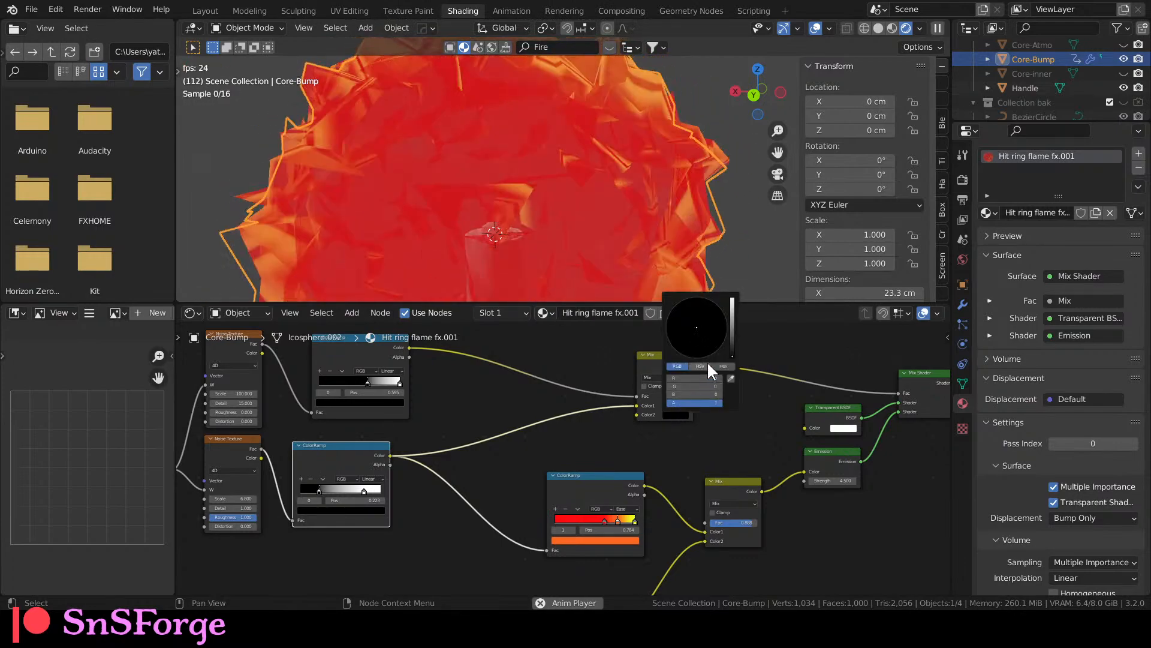
drag(731, 359, 733, 298)
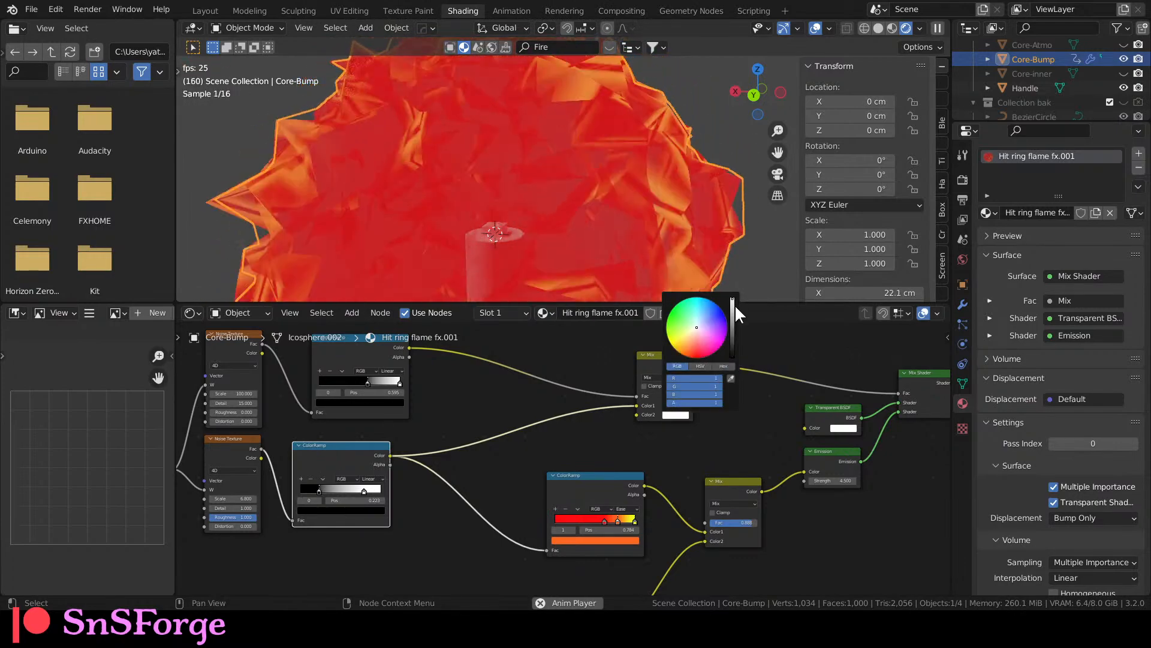
drag(733, 300, 732, 356)
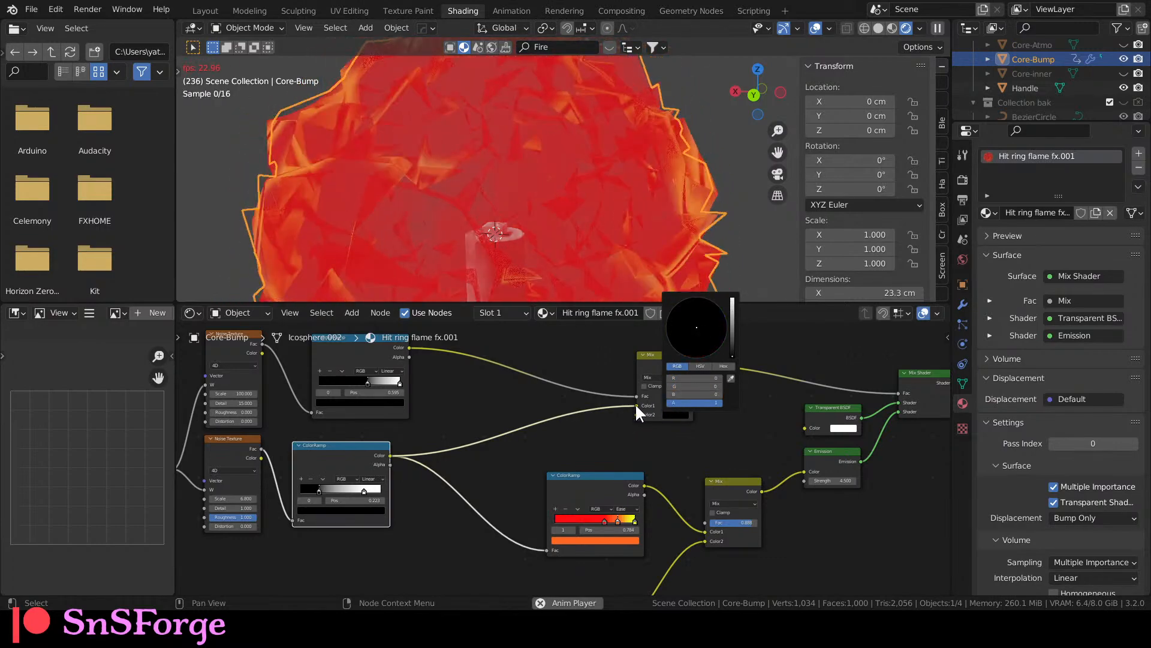
Set the inserted Mix node's Color1 to black, and connect the upper ColorRamp to Color2 and the lower one to Fac.
drag(637, 405, 636, 415)
click(675, 406)
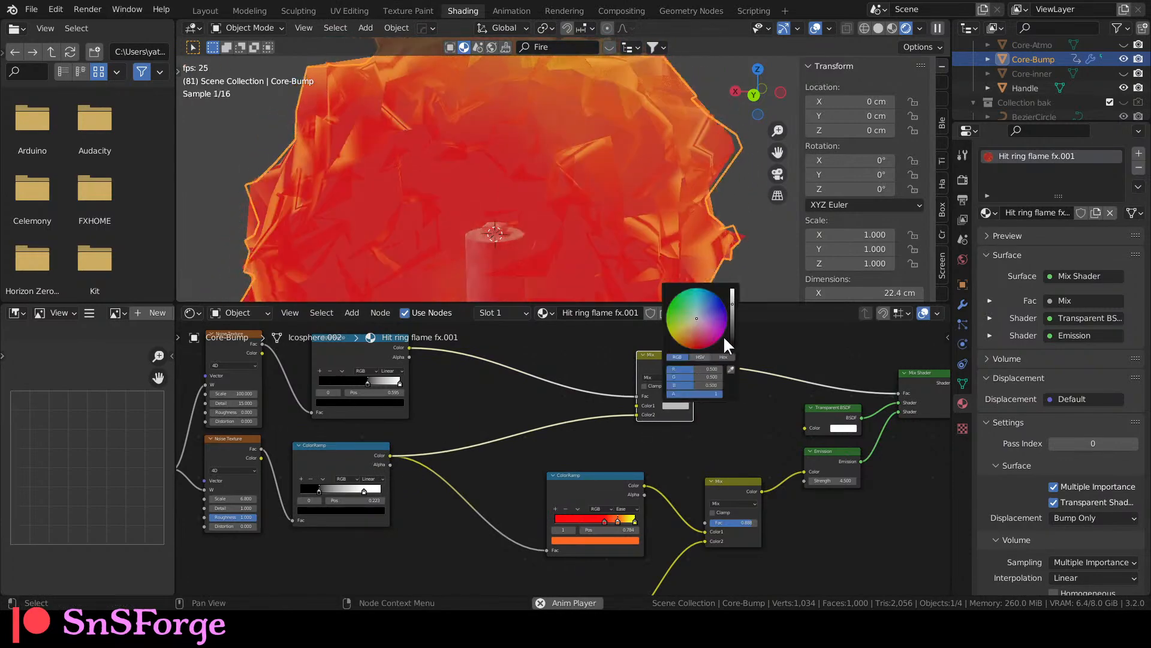
drag(729, 303, 731, 348)
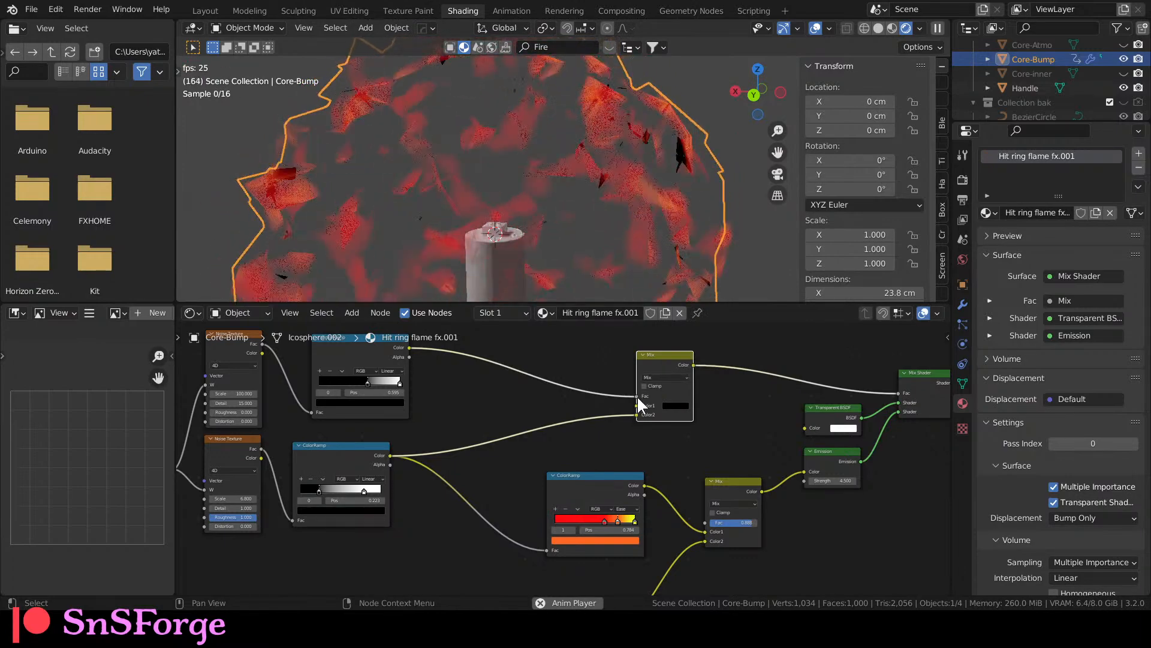
mouse_move(636, 396)
mouse_down()
mouse_move(635, 412)
mouse_move(635, 394)
mouse_up()
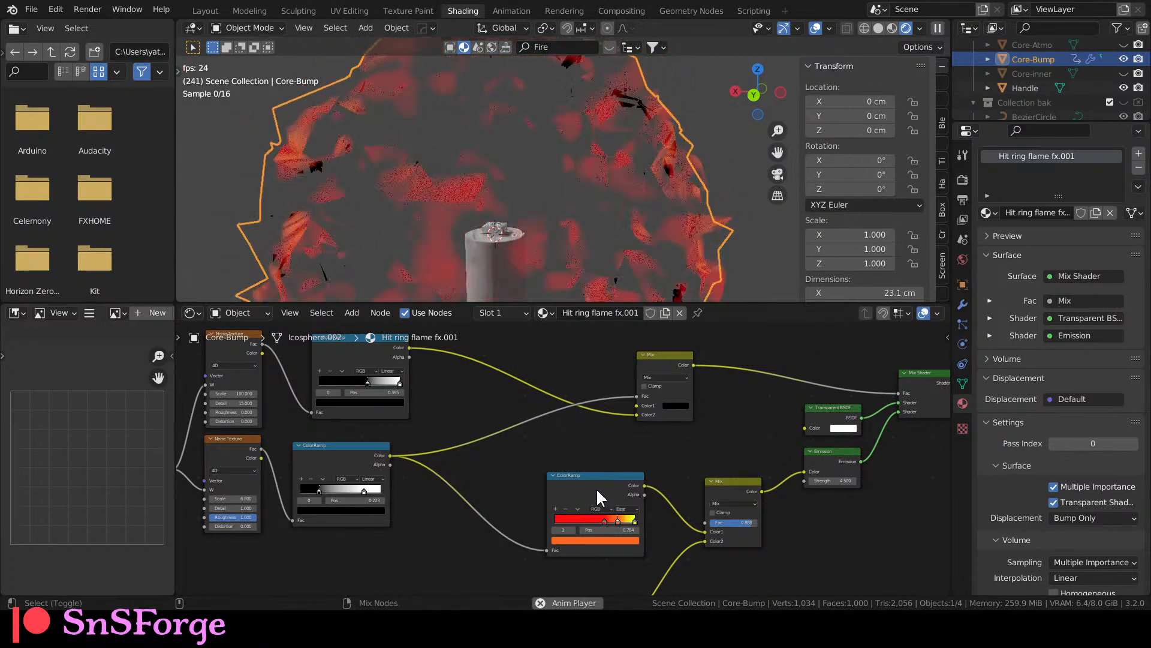
Stop the animation and preview the red-yellow ColorRamp and the upper black-and-white ColorRamp separately on the sphere.
key(space)
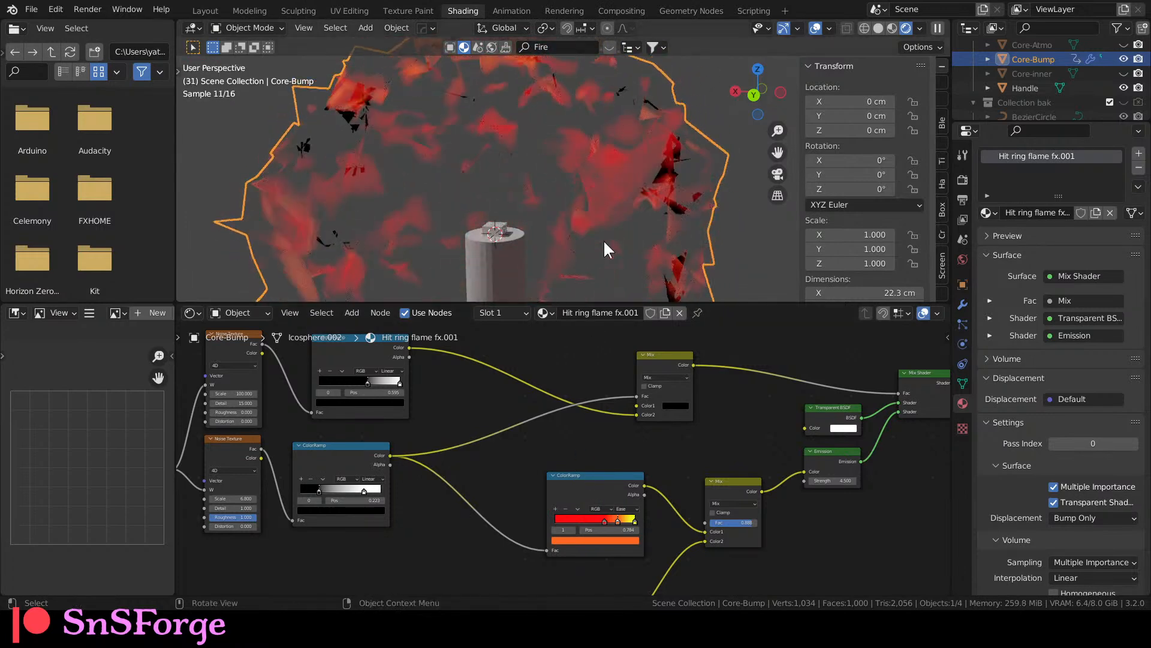
ctrl+shift+click(592, 483)
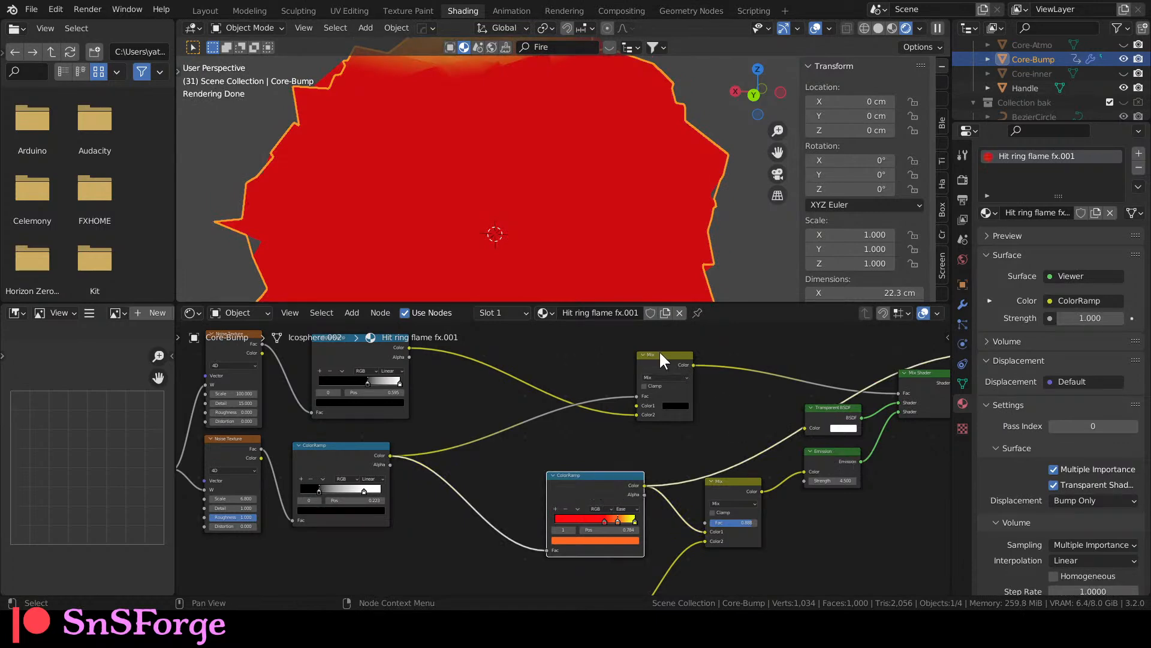
ctrl+shift+click(370, 354)
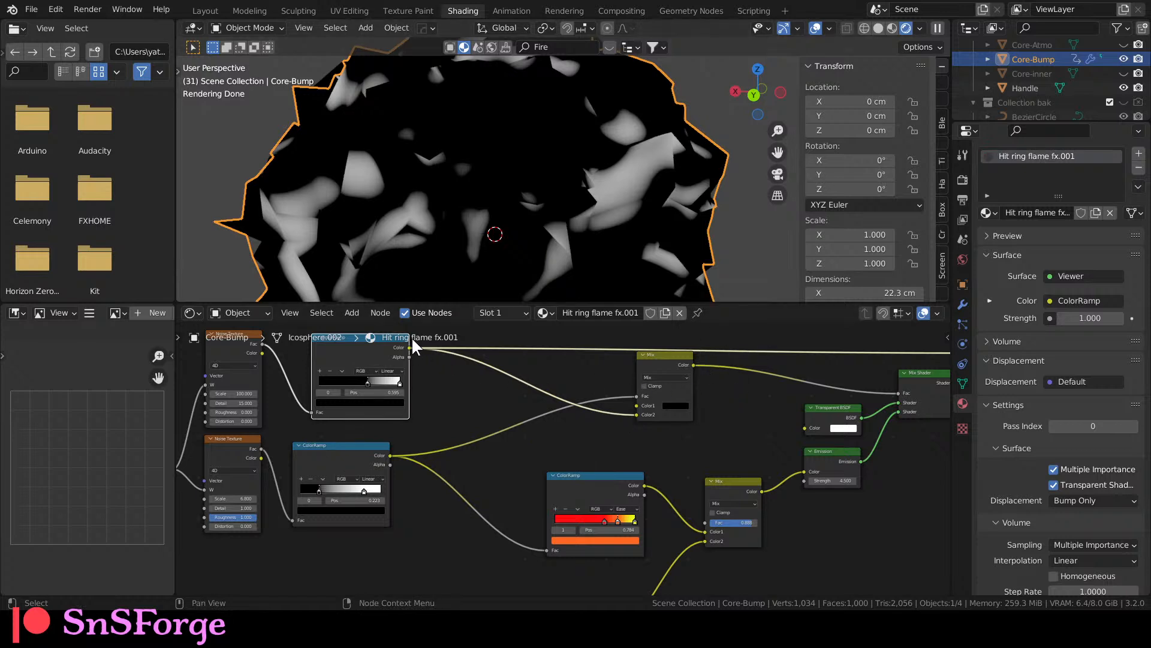
Reconnect the upper ColorRamp directly to the Mix Shader's Fac and send the Mix Shader back to the material output.
mouse_move(637, 396)
mouse_down()
mouse_move(606, 414)
mouse_move(637, 396)
mouse_up()
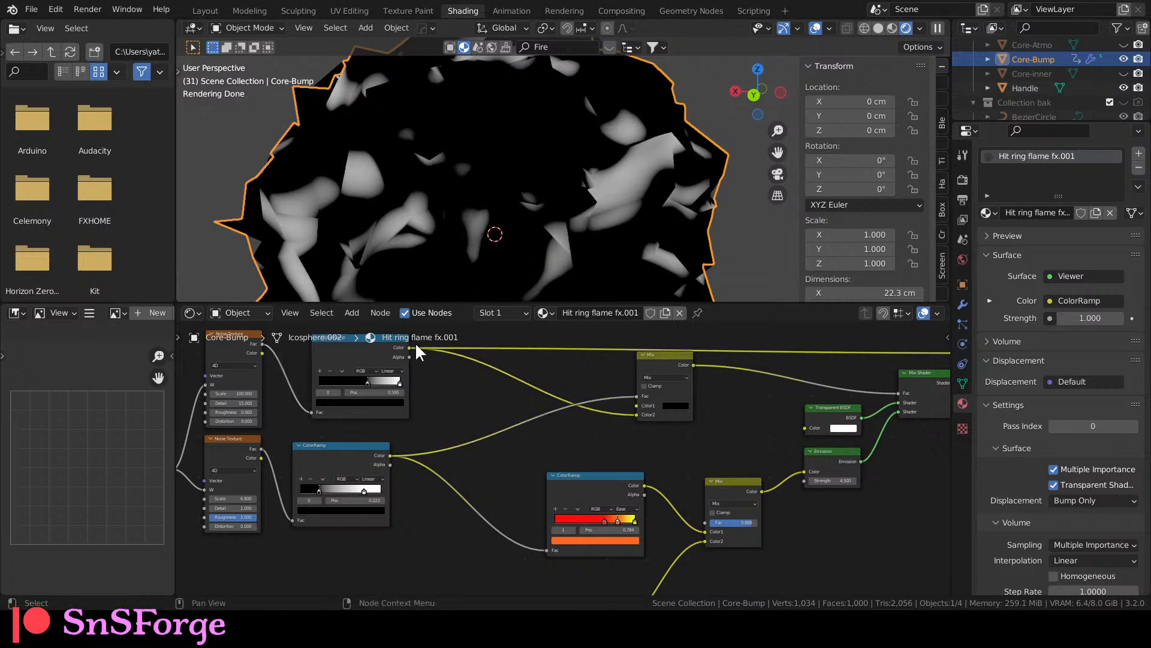
drag(409, 347, 896, 391)
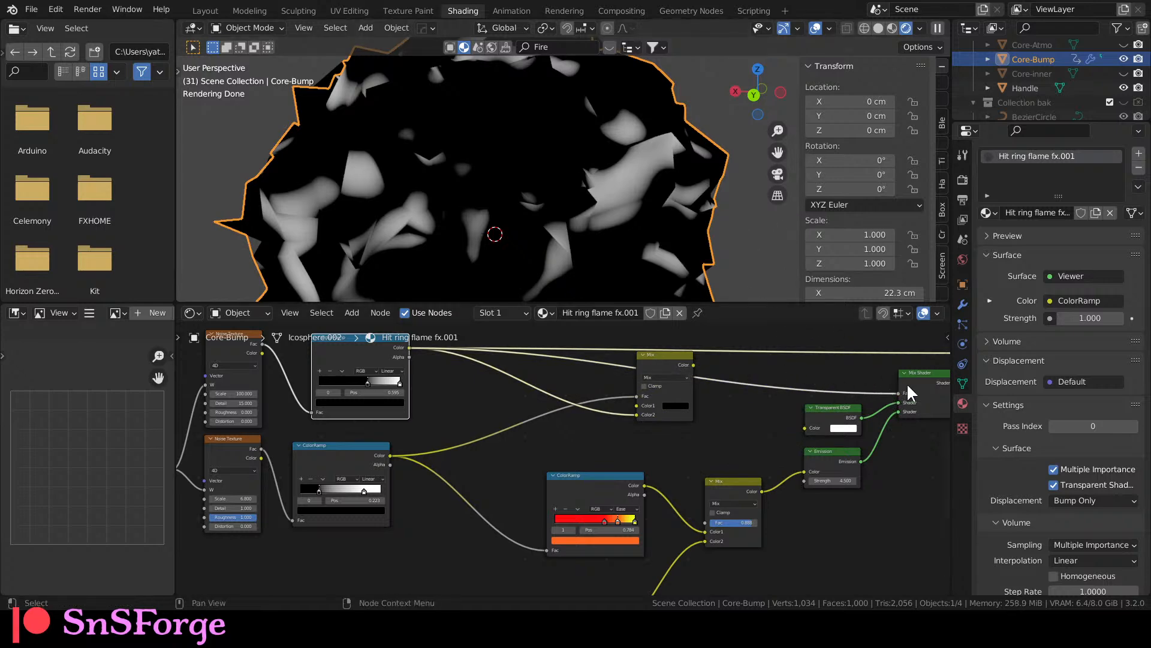
ctrl+shift+click(918, 380)
Examine the flame material's Noise Texture, ColorRamp and Layer Weight nodes alongside the sphere in the viewport.
middle_drag(709, 193, 634, 193)
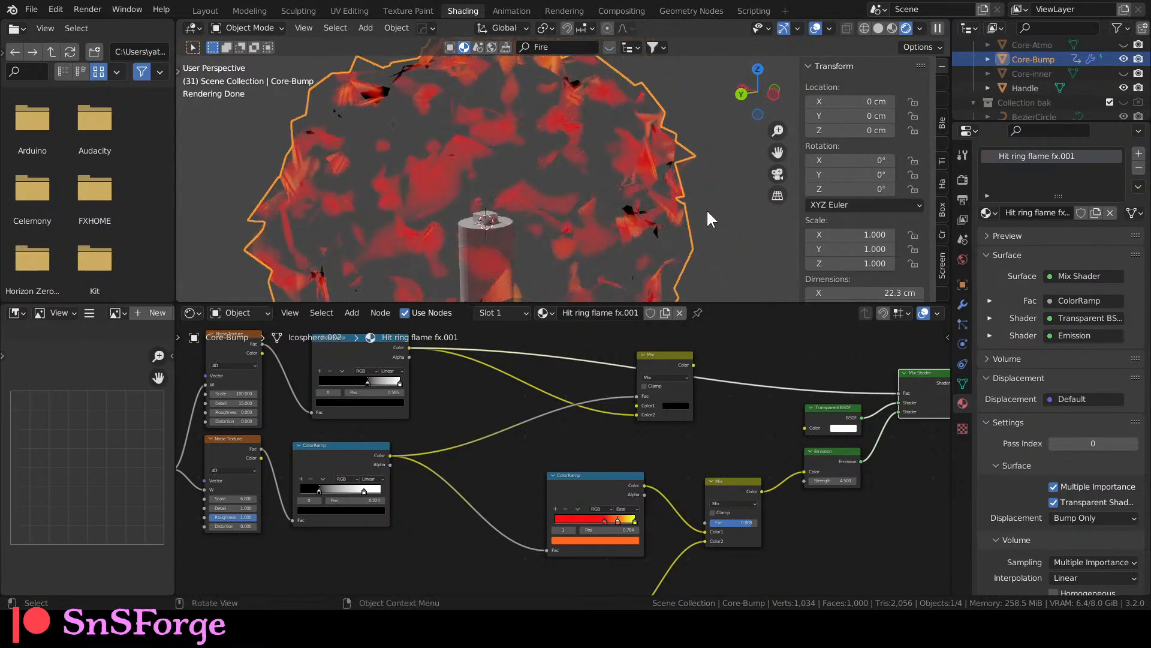
middle_drag(307, 427, 439, 447)
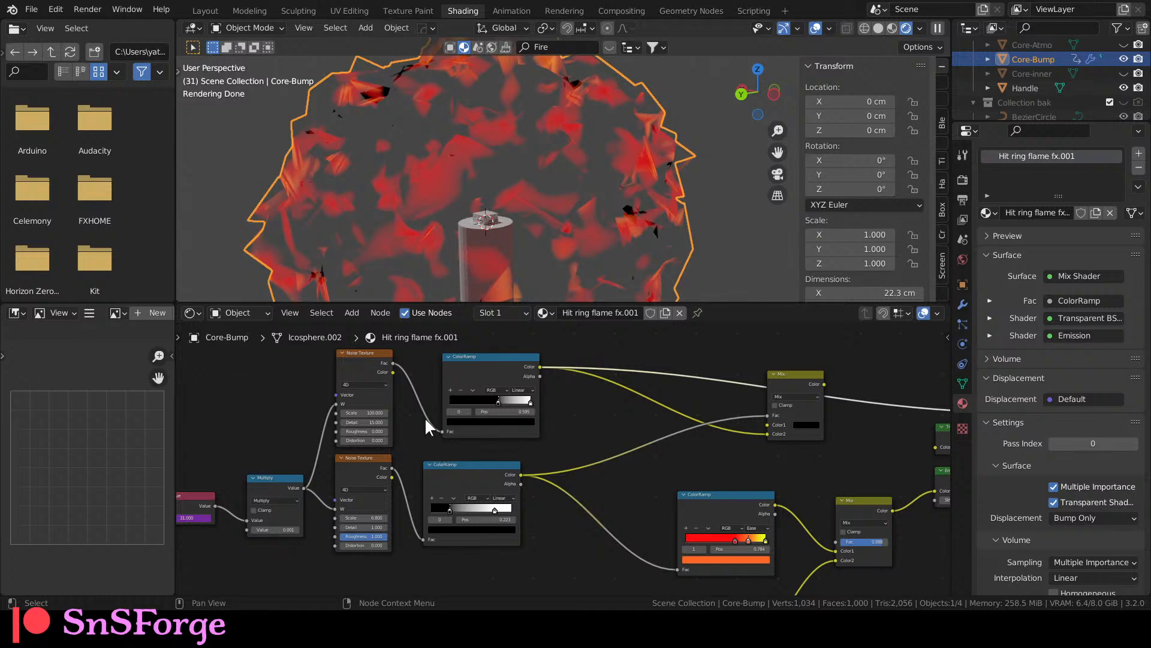
scroll(425, 421, down, 3)
scroll(342, 440, up, 4)
middle_drag(392, 412, 306, 589)
middle_drag(503, 485, 457, 338)
scroll(472, 412, up, 4)
middle_drag(433, 499, 378, 329)
middle_drag(695, 413, 674, 523)
middle_drag(298, 549, 451, 605)
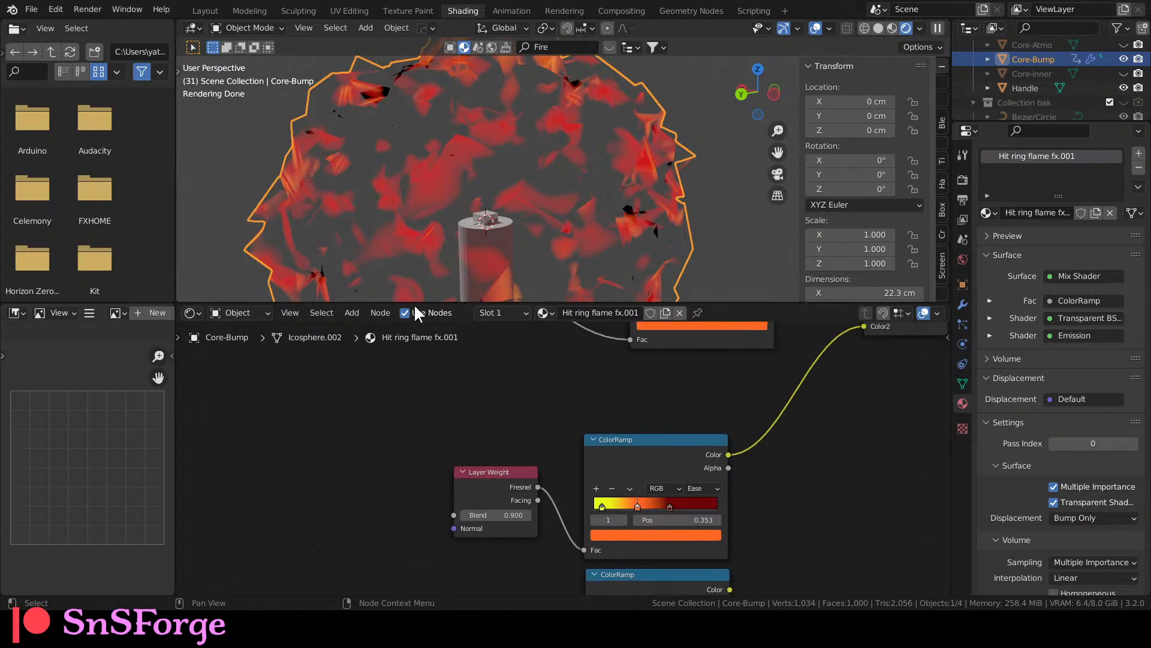
middle_drag(351, 243, 368, 284)
middle_drag(362, 387, 433, 505)
middle_drag(427, 460, 503, 542)
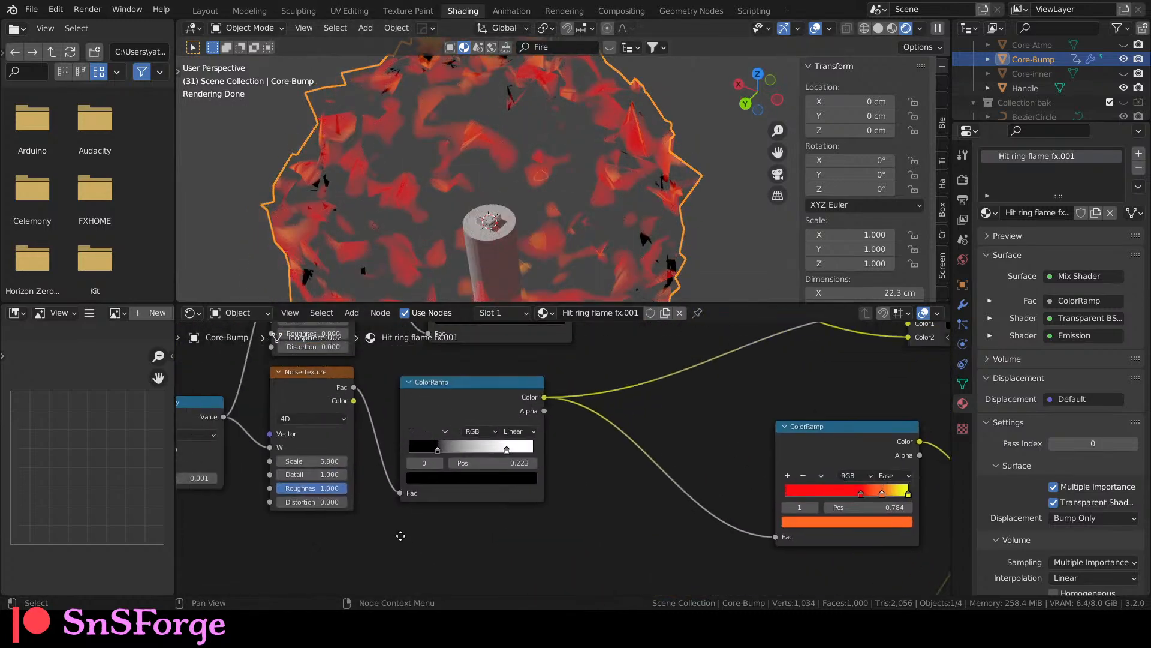
Play the flame animation briefly, stop it, and inspect the sphere from other angles.
middle_drag(618, 206, 638, 193)
key(space)
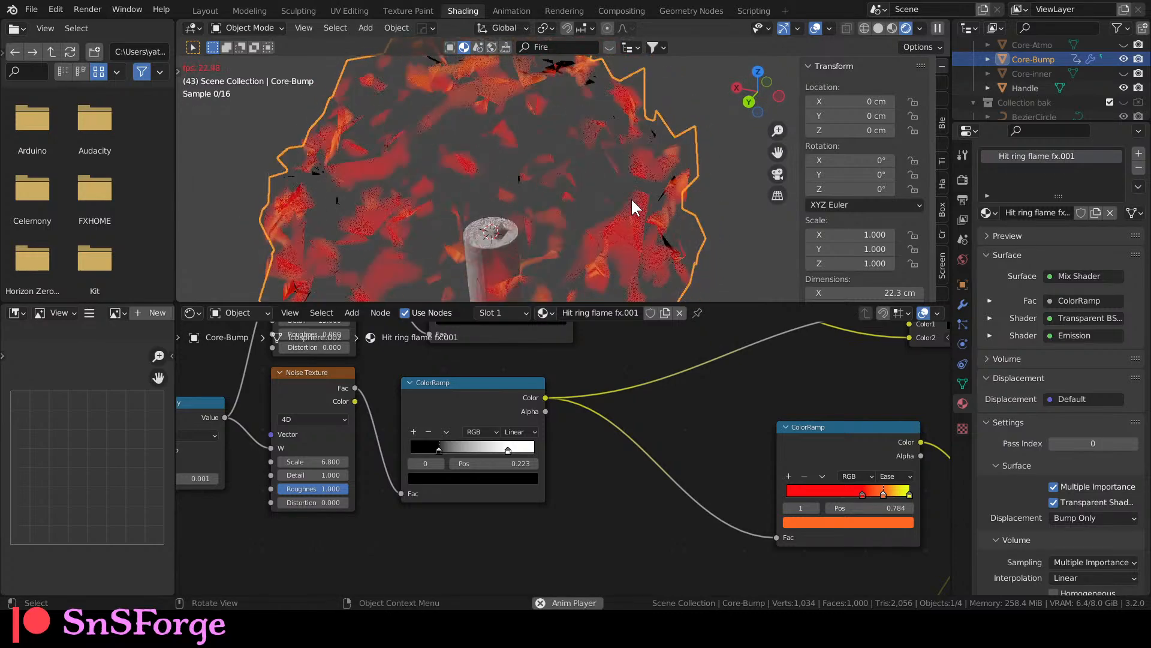
key(space)
middle_drag(617, 174, 543, 193)
middle_drag(734, 419, 538, 477)
key(Home)
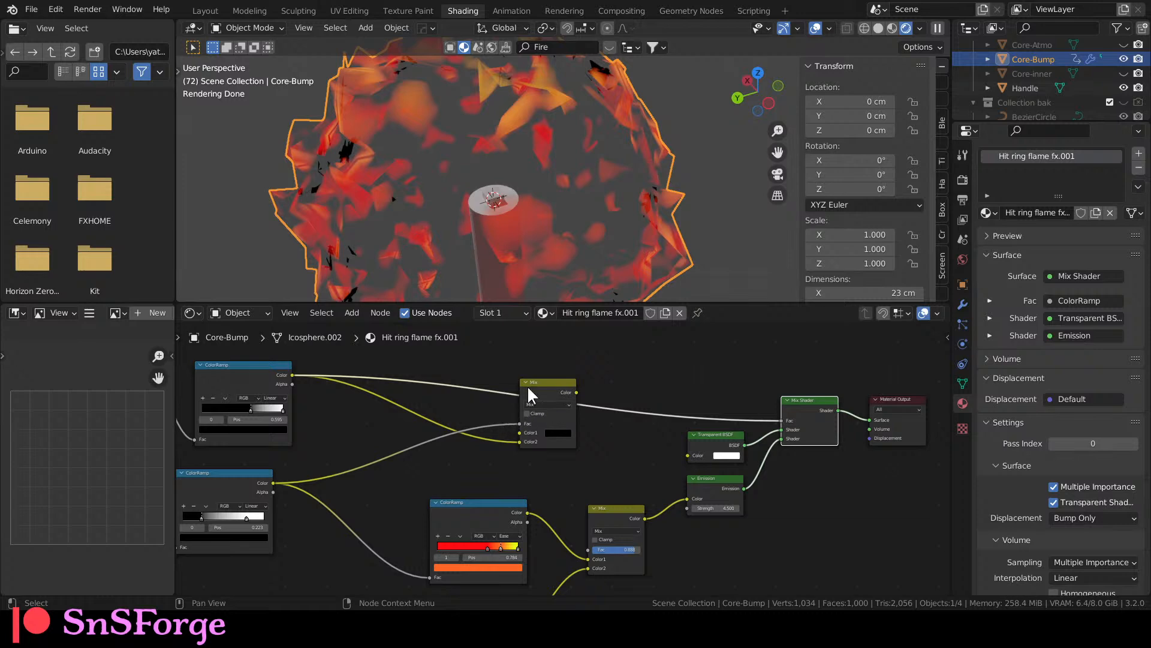
Delete the unused Mix node beside the upper ColorRamp, keeping that ColorRamp's link to the Mix Shader.
middle_drag(389, 450, 648, 436)
scroll(553, 444, up, 4)
middle_drag(432, 444, 414, 469)
middle_drag(711, 465, 645, 397)
click(652, 382)
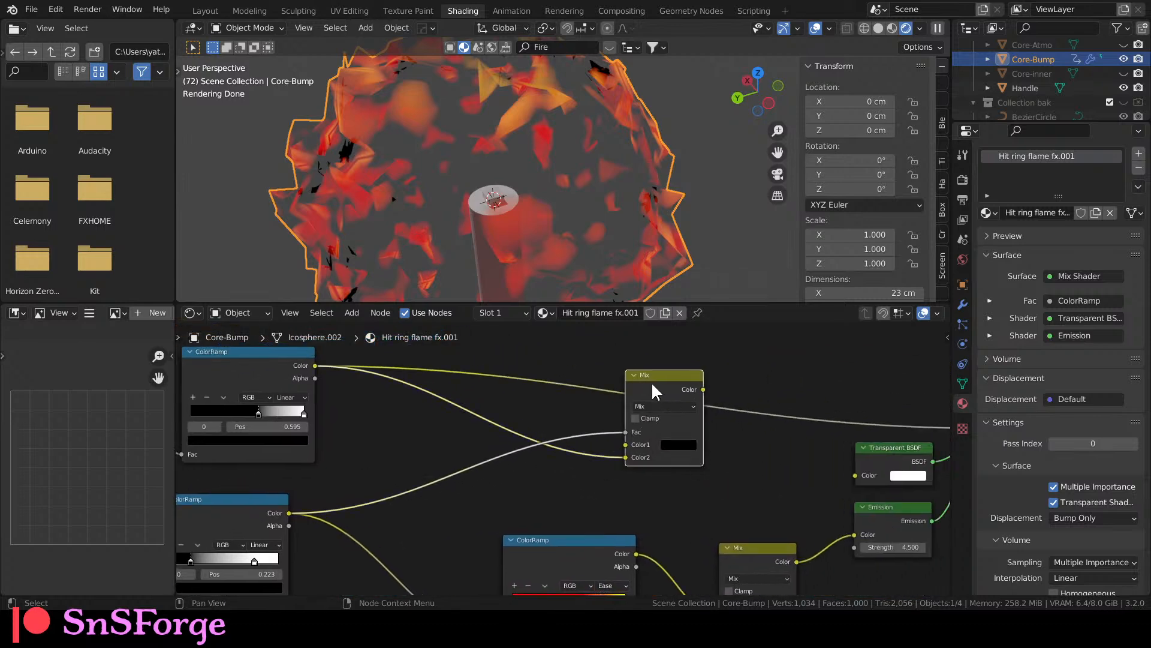
key(ctrl+x)
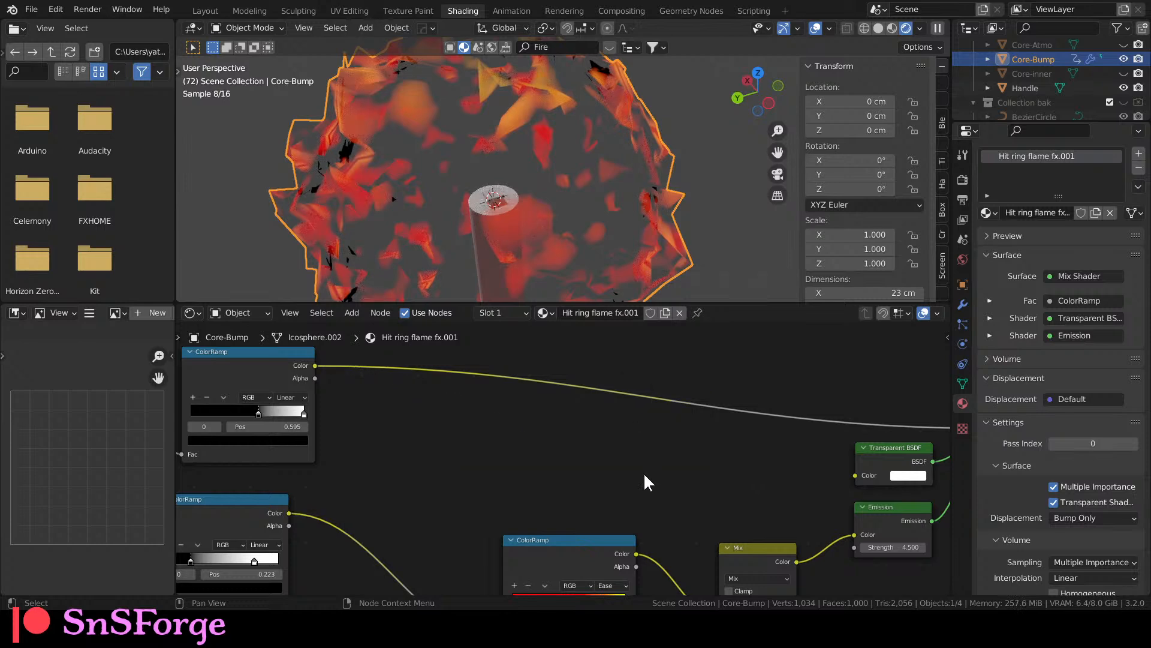
Toggle muting on the Mix node feeding the Emission shader to compare the flame colors with and without it.
middle_drag(649, 464, 620, 428)
scroll(619, 429, down, 2)
middle_drag(753, 527, 700, 458)
middle_drag(569, 537, 577, 542)
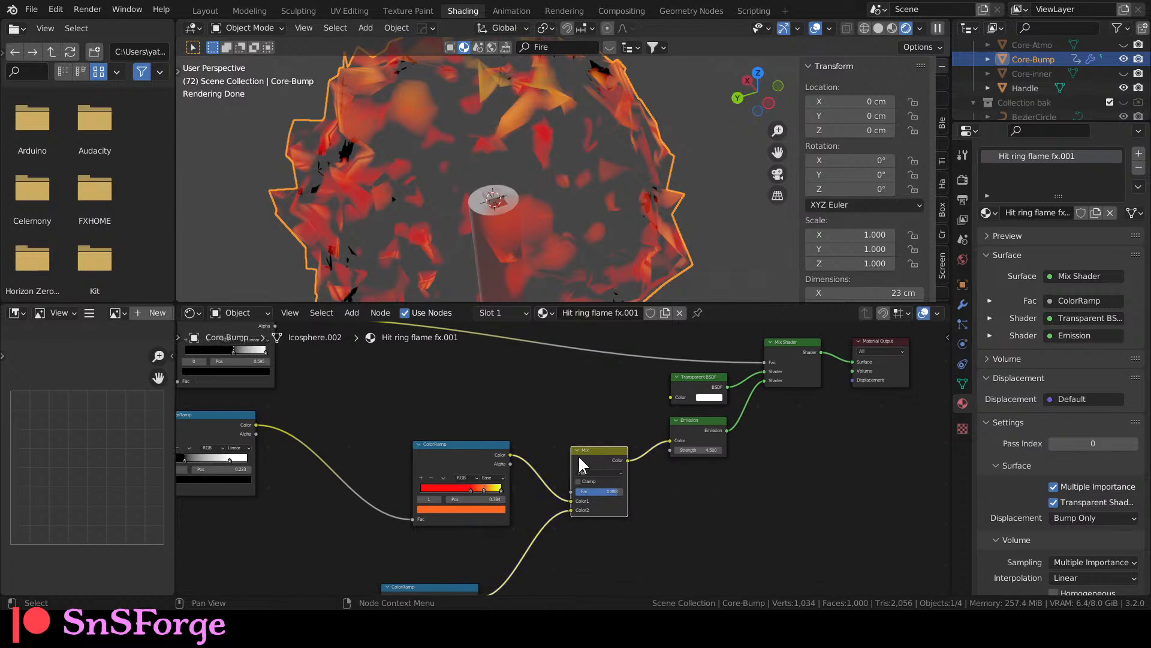
key(m)
key(m)
key(m)
key(m)
Examine the Layer Weight, ColorRamp and Mix nodes, toggle Core-inner briefly, and inspect the flames from several angles and through the camera.
middle_drag(581, 416, 441, 473)
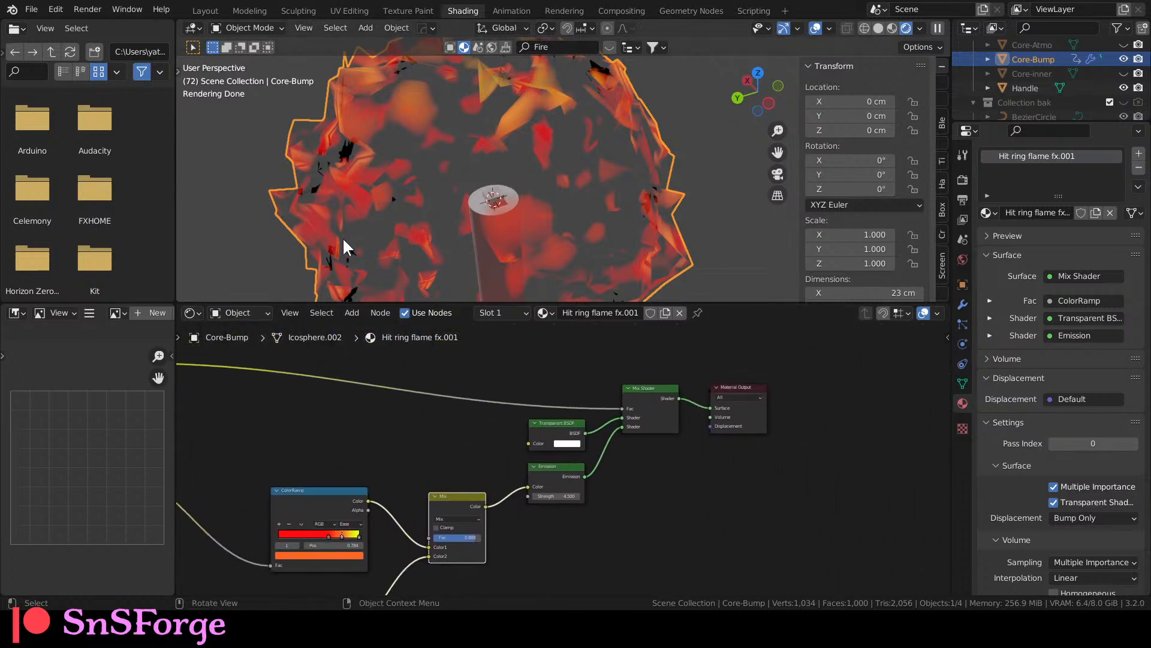
middle_drag(350, 211, 349, 182)
middle_drag(404, 456, 414, 391)
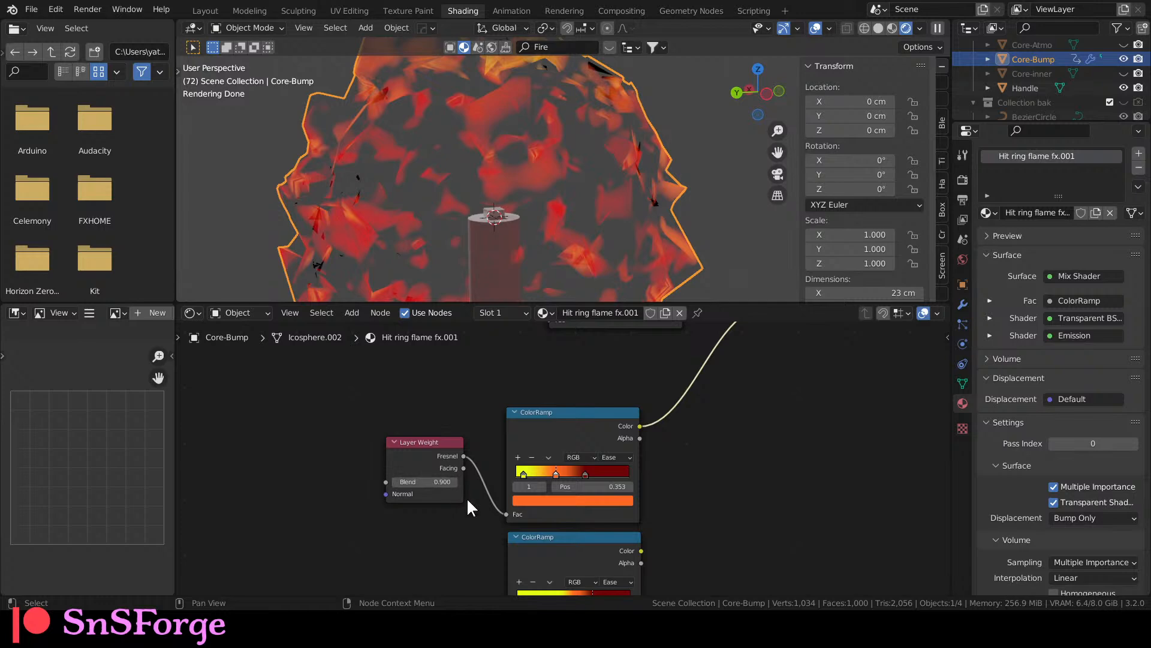
middle_drag(775, 420, 702, 541)
middle_drag(622, 261, 643, 227)
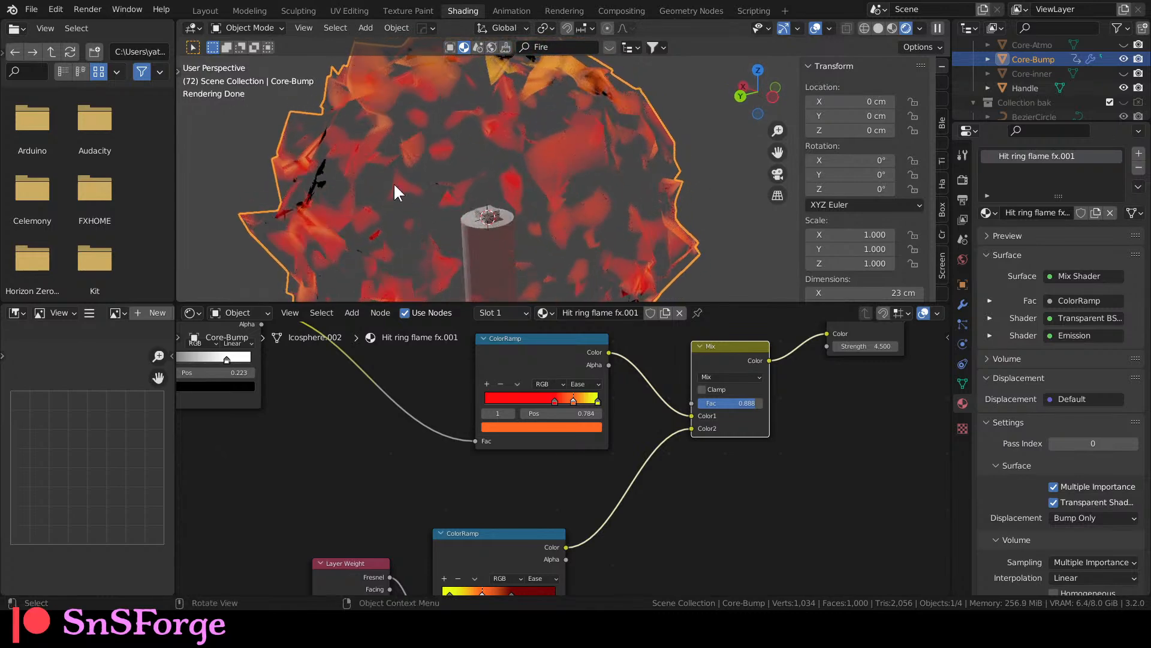
click(1124, 74)
click(1124, 73)
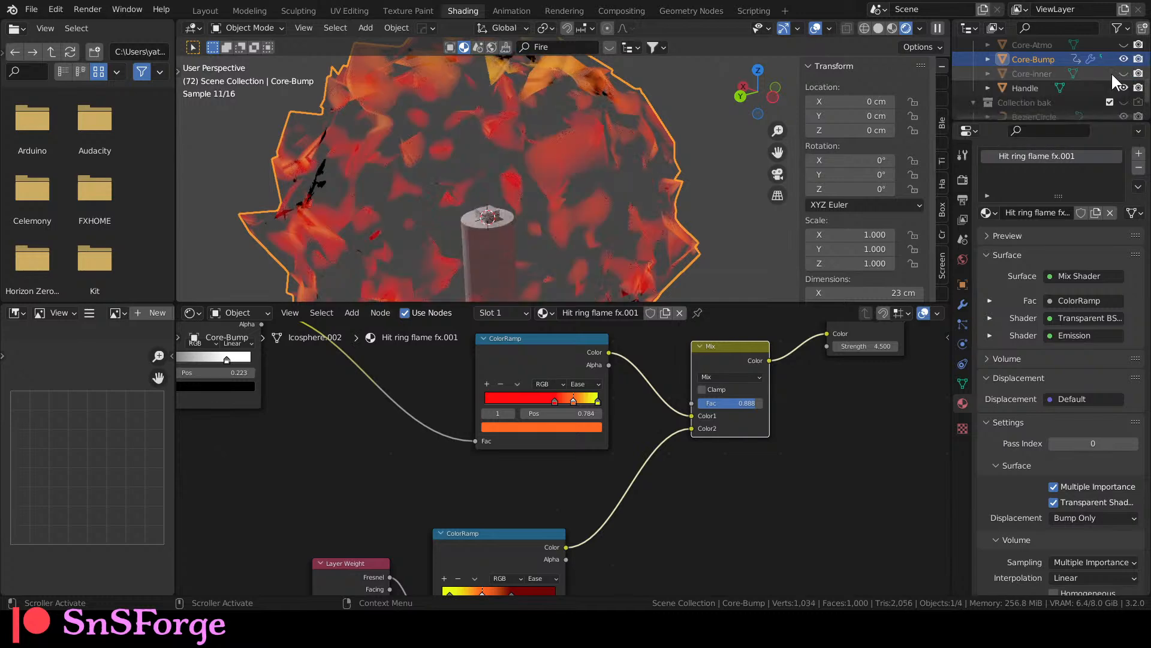
mouse_move(660, 198)
middle_down()
mouse_move(665, 227)
mouse_move(656, 211)
middle_up()
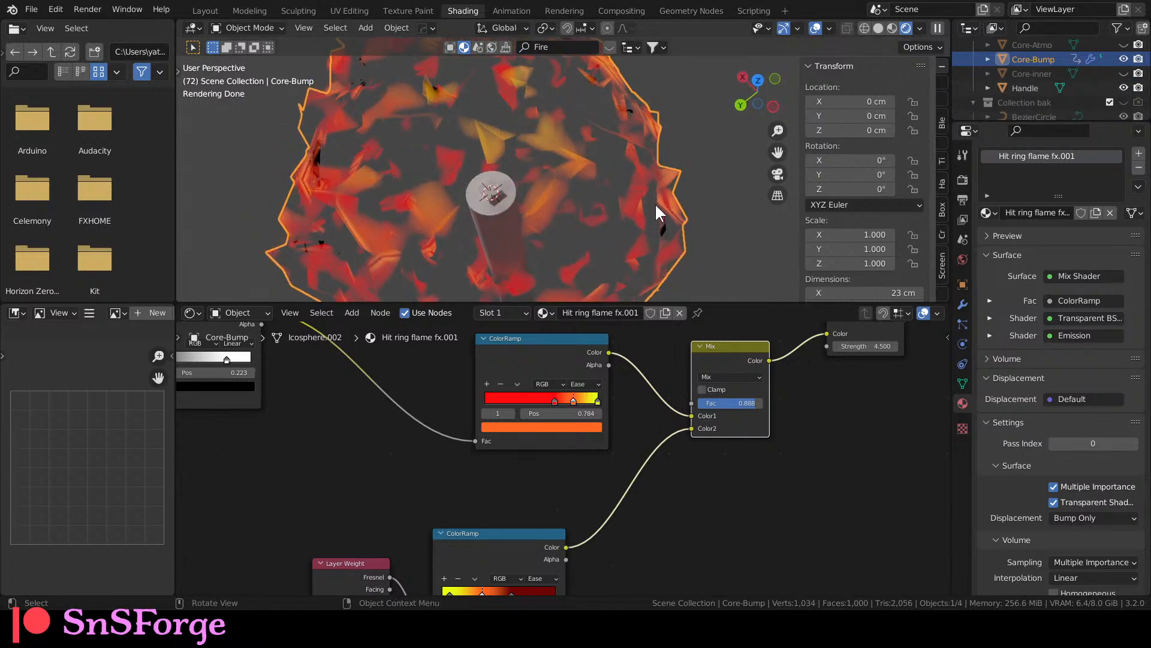
key(KP_0)
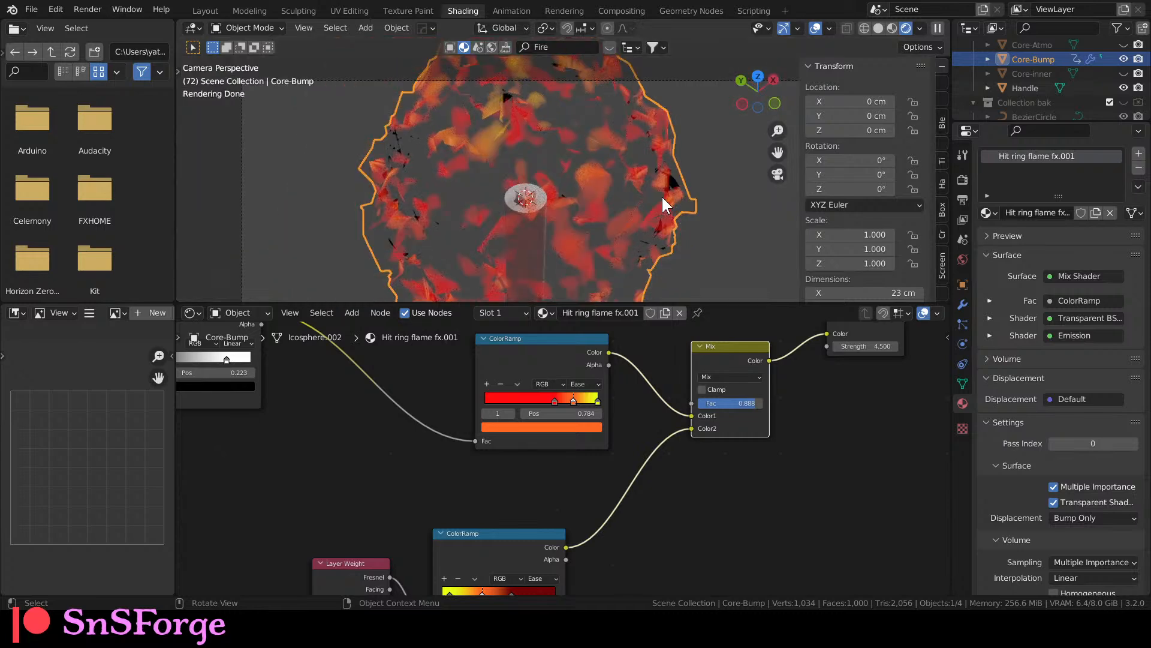
scroll(661, 196, down, 2)
scroll(661, 195, up, 4)
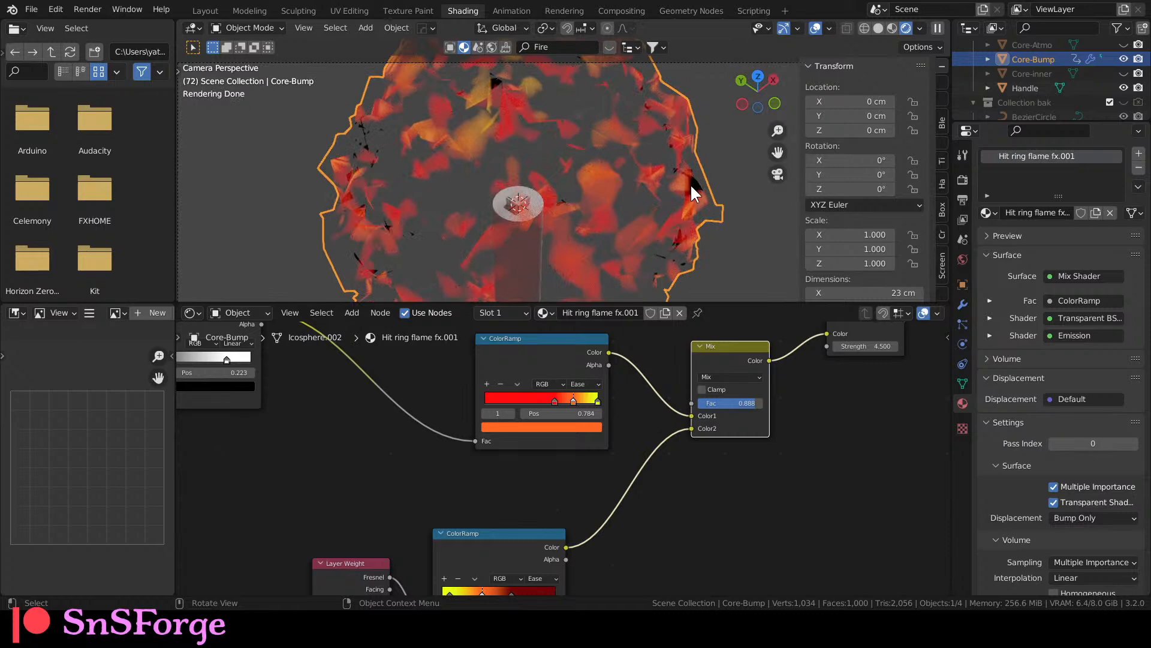
Show Core-inner and Core-Atmo together with the flames and play the animation briefly in the camera view.
click(1124, 73)
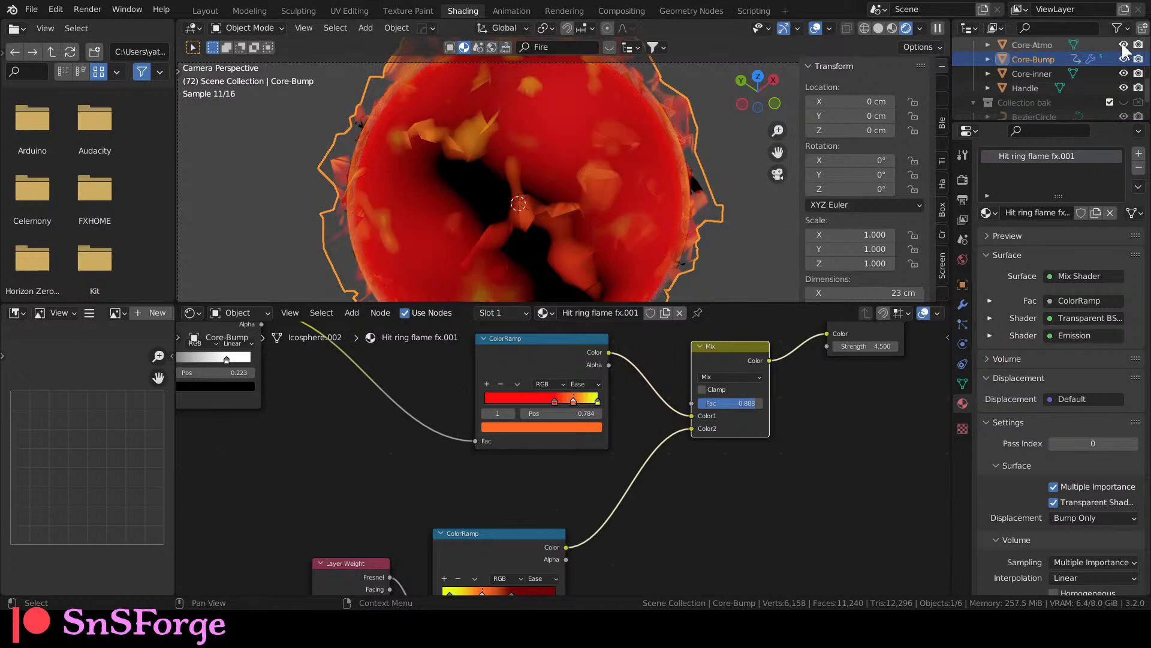
click(798, 414)
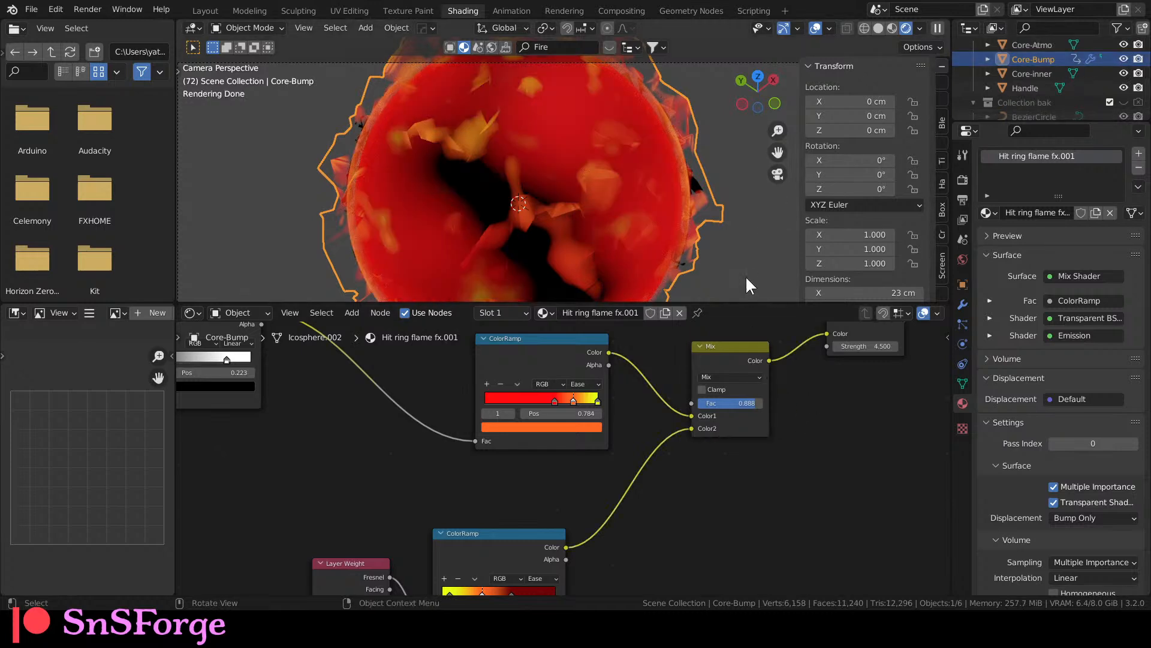
key(space)
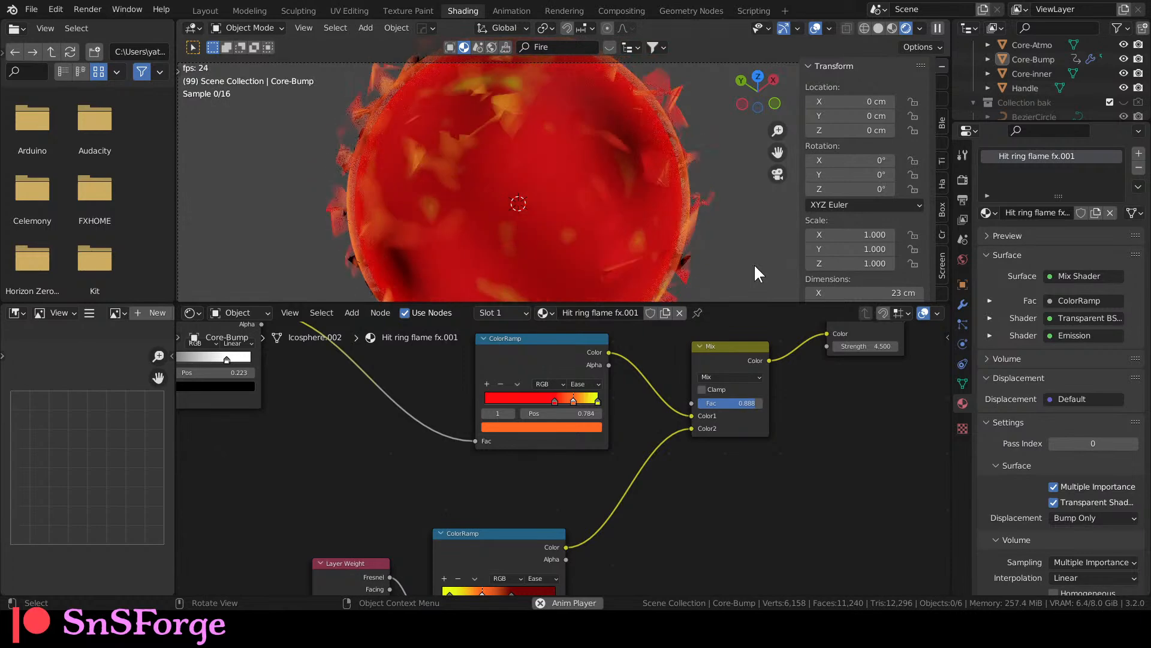
key(space)
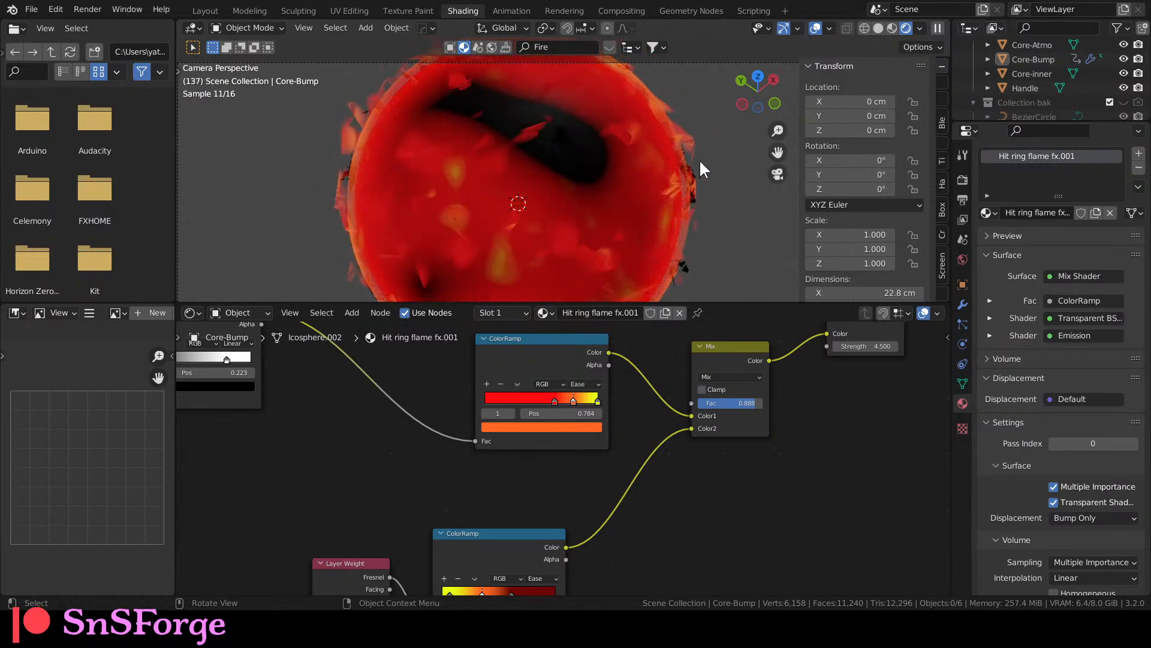
Switch to the Layout workspace, play the animation of the complete sphere and stop it.
click(213, 10)
key(space)
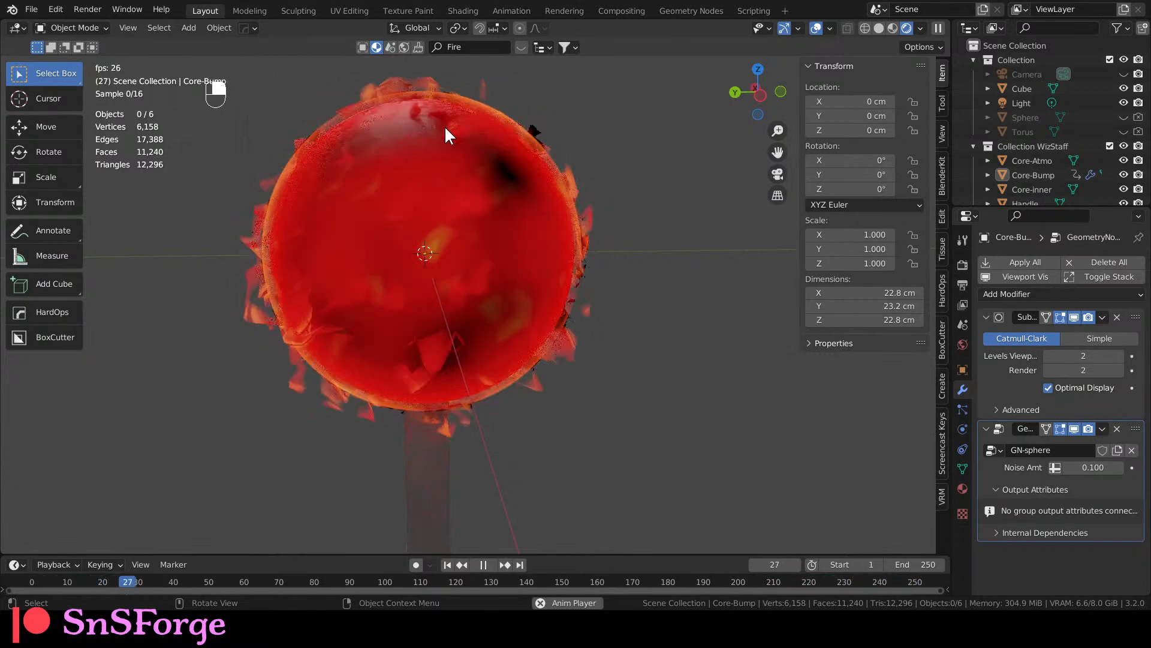
key(space)
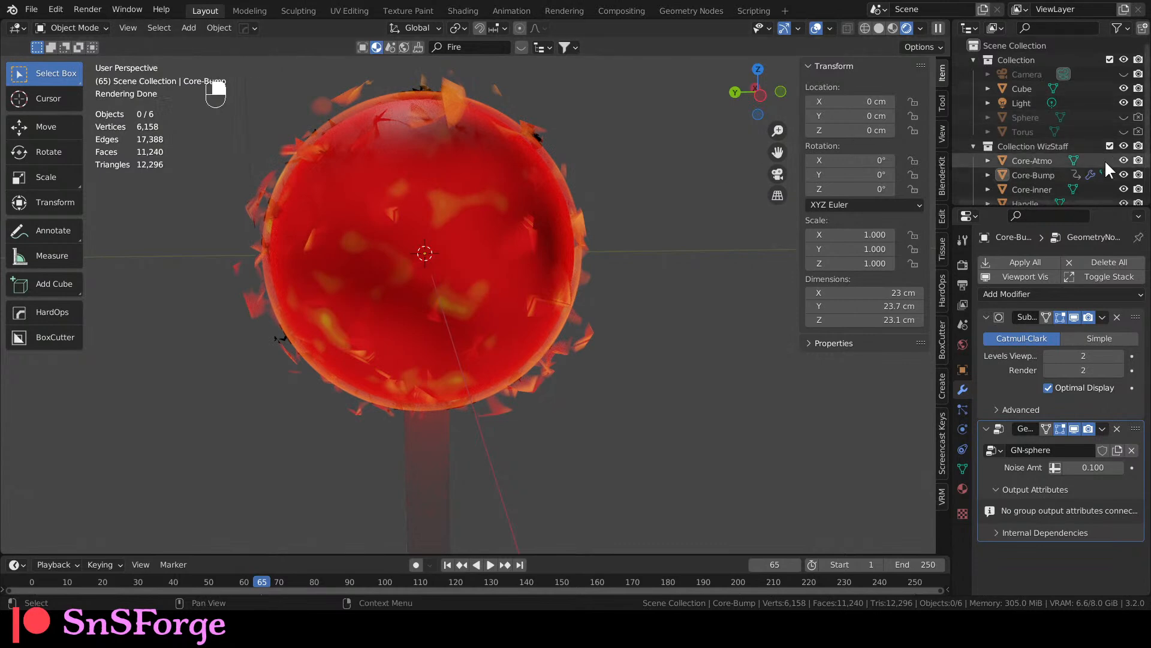
Toggle the visibility of Core-Atmo, Core-Bump and Core-inner in turn to compare what each layer contributes to the sphere.
click(1124, 160)
click(1124, 160)
click(1124, 160)
click(1124, 160)
click(1124, 160)
click(1124, 160)
click(1123, 174)
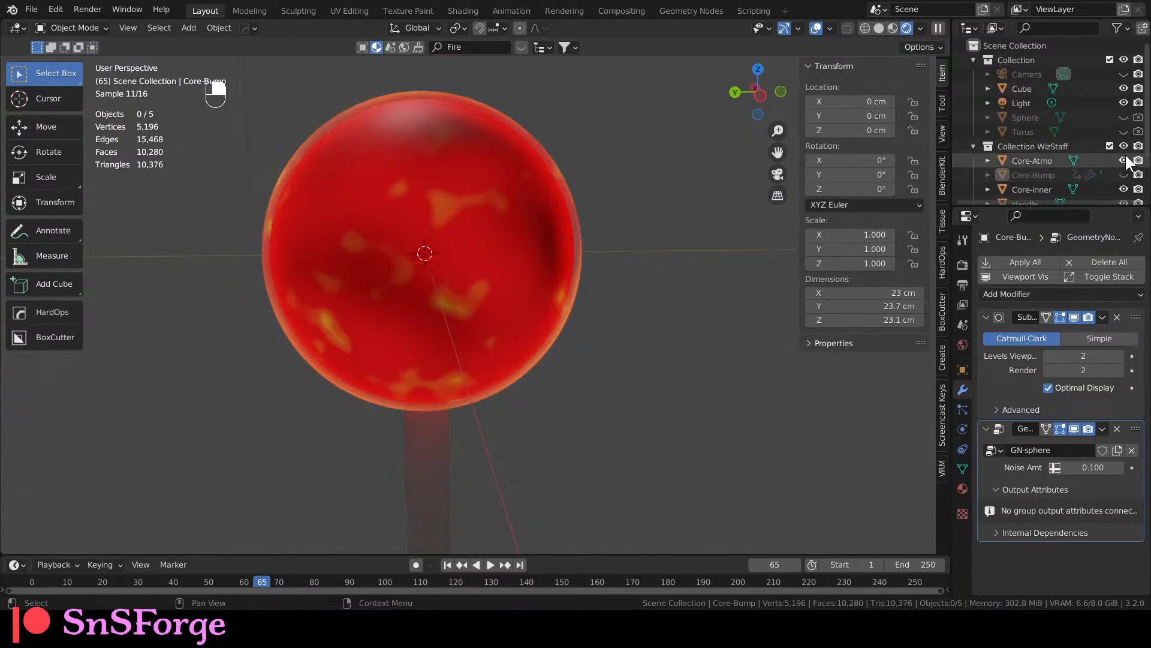
click(1124, 174)
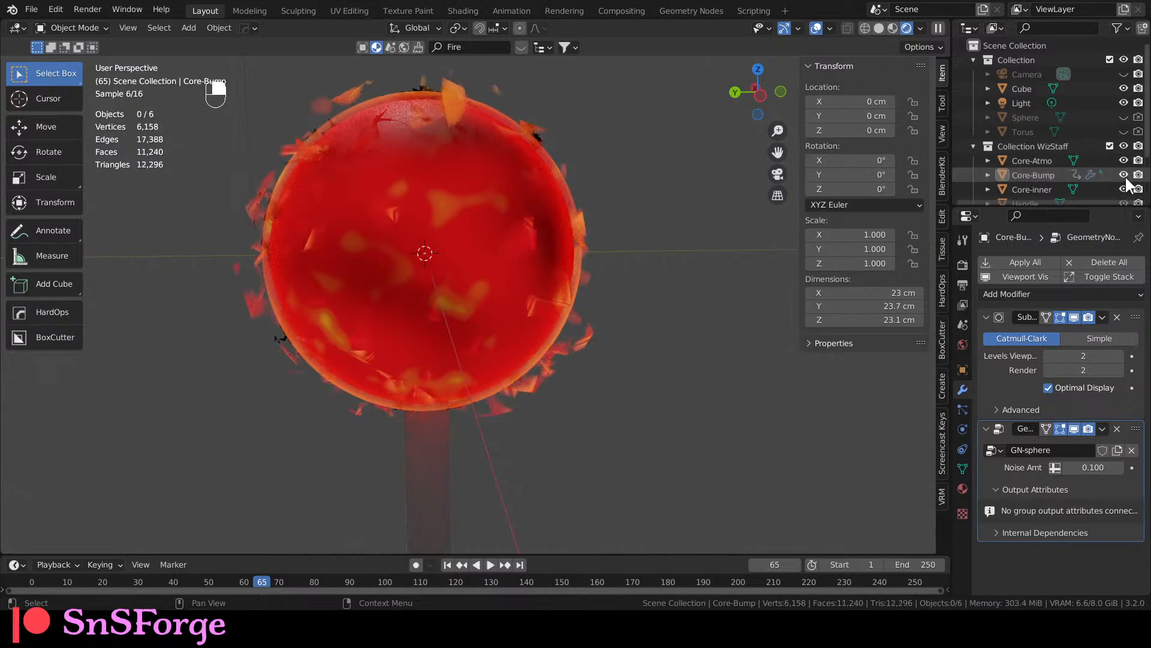
click(1123, 189)
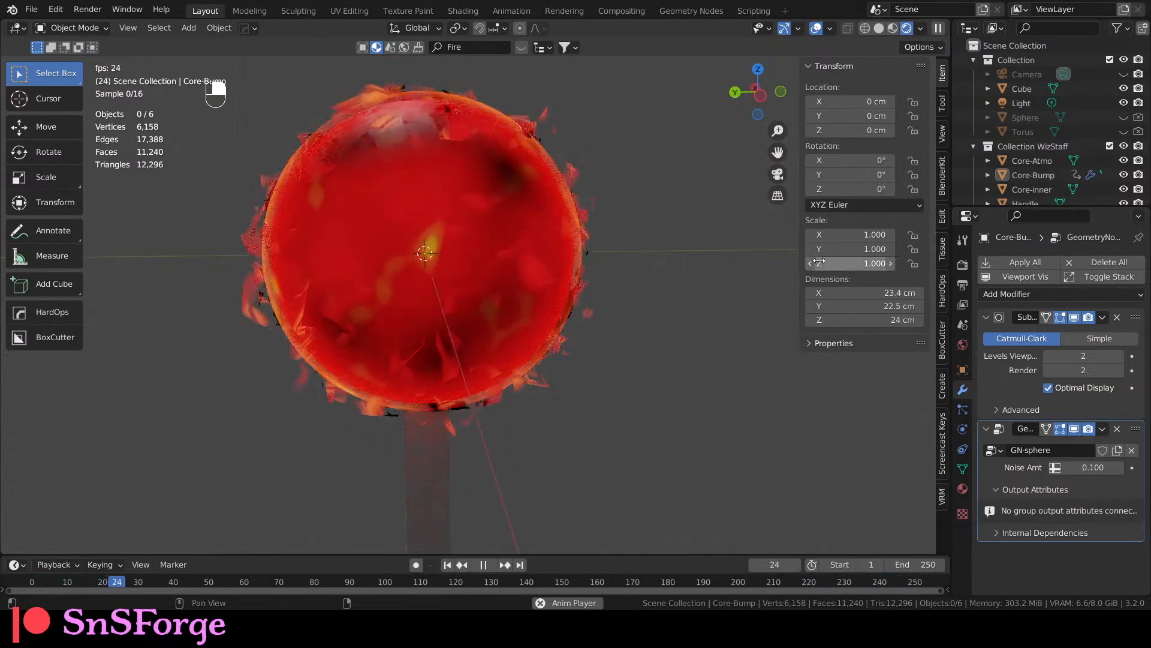
Review the flame material's noise, ColorRamp, Layer Weight and Mix node chains in the Shading workspace while the animation plays.
click(463, 10)
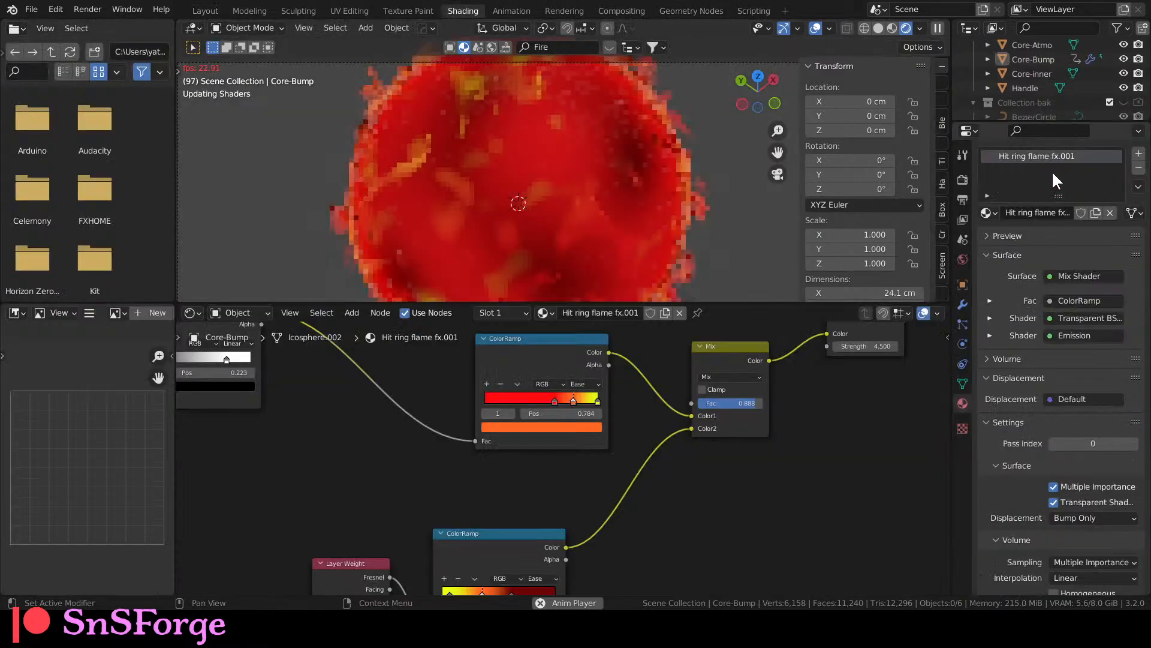
scroll(624, 479, down, 3)
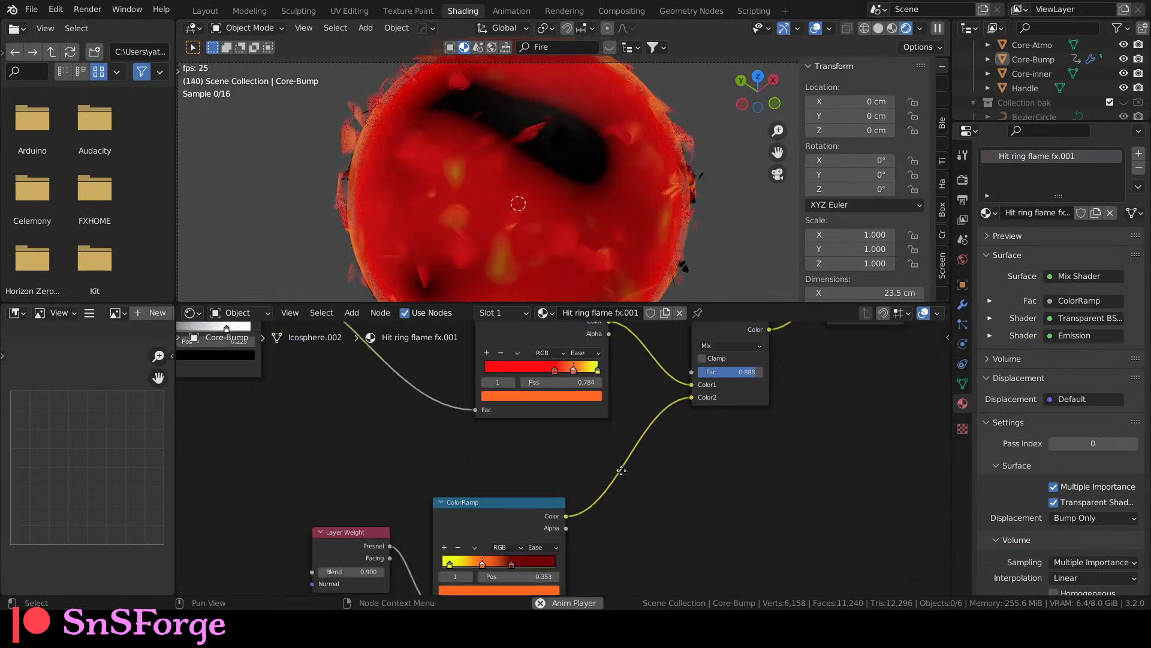
middle_drag(622, 451, 668, 563)
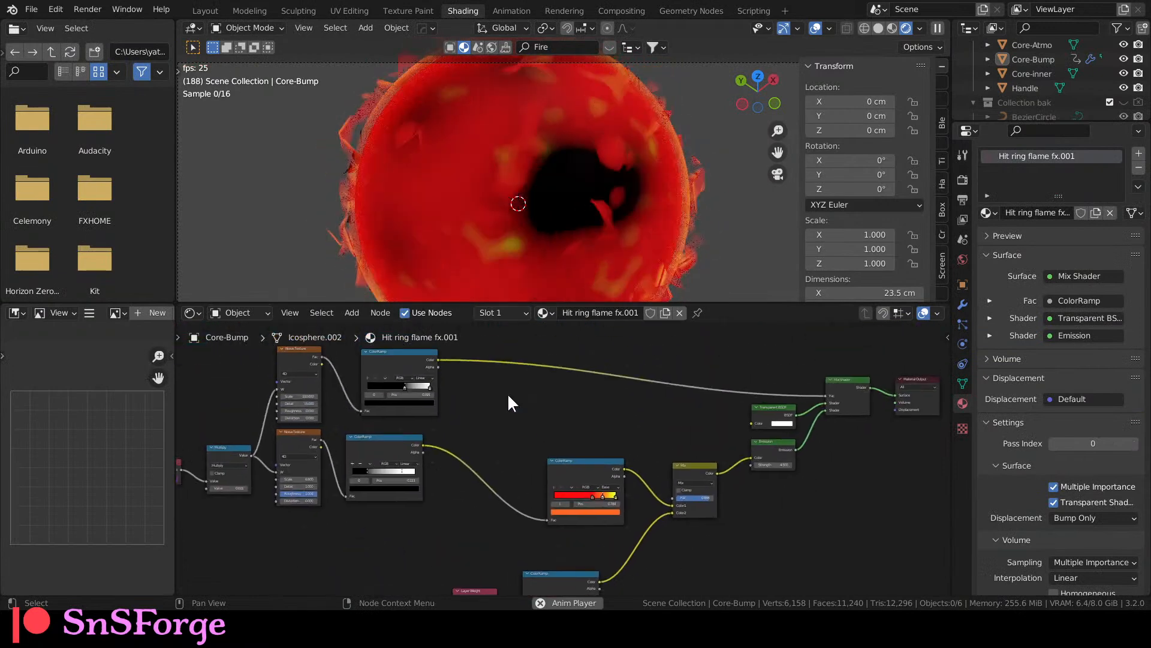
middle_drag(528, 354, 530, 437)
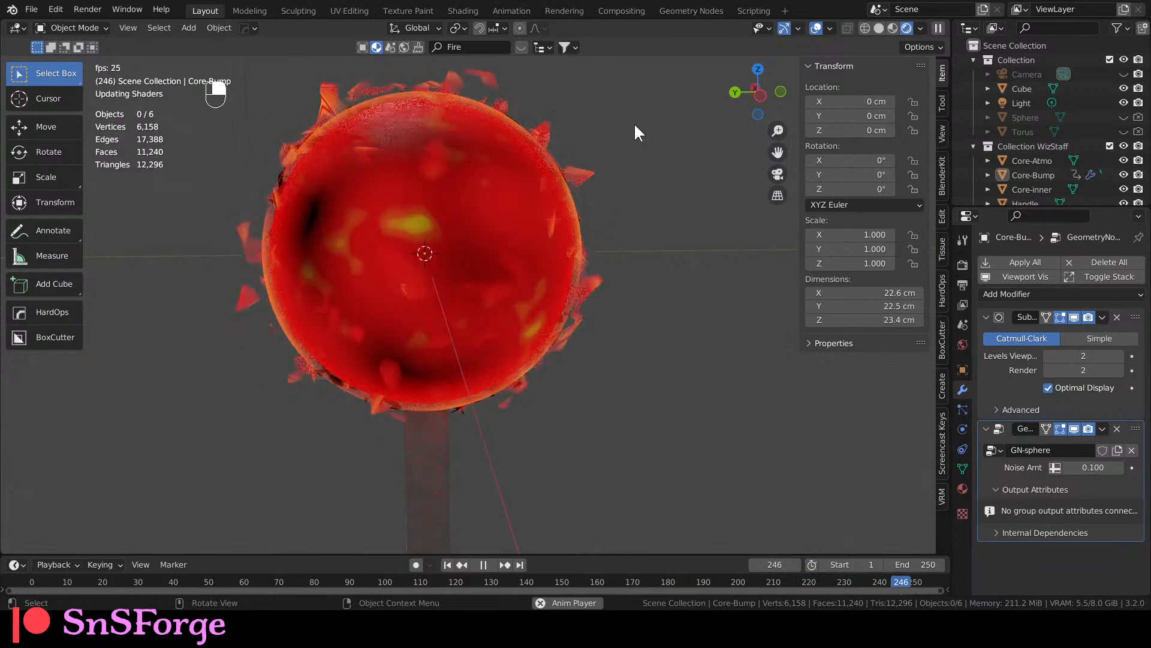
click(464, 12)
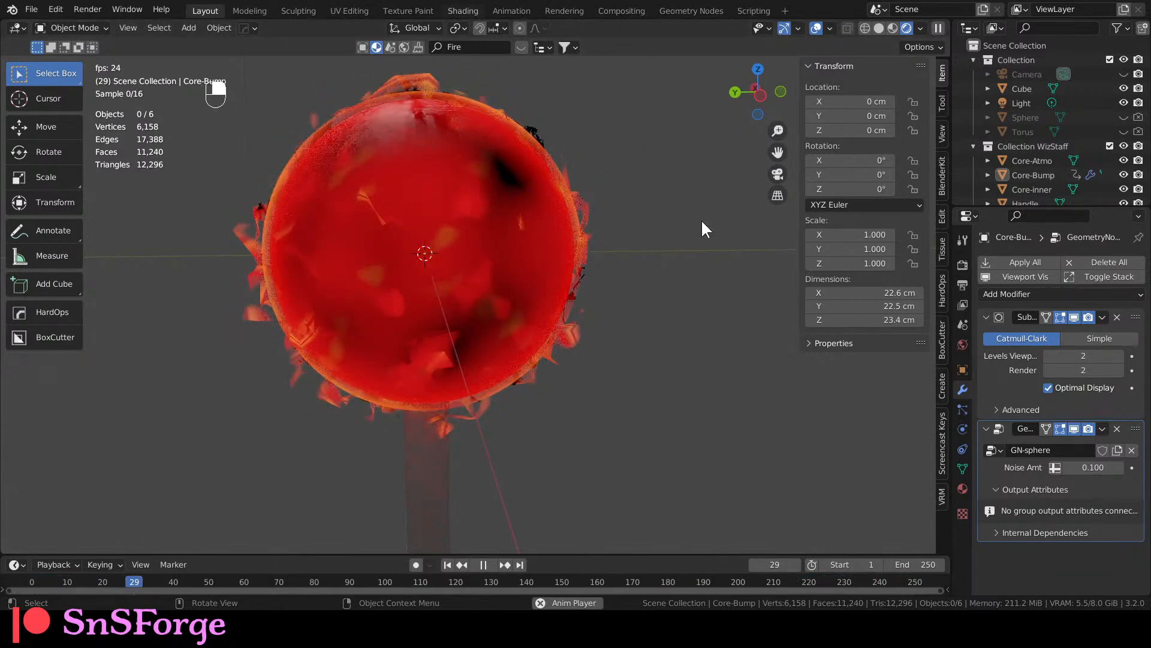
middle_drag(693, 494, 669, 474)
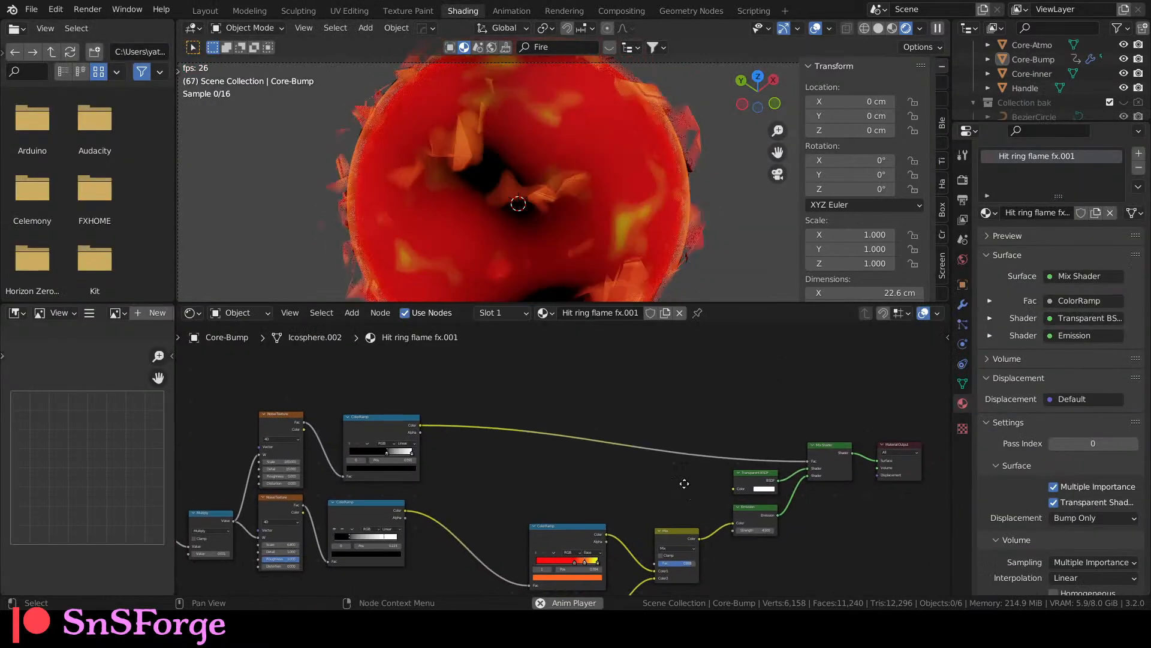
scroll(683, 482, up, 1)
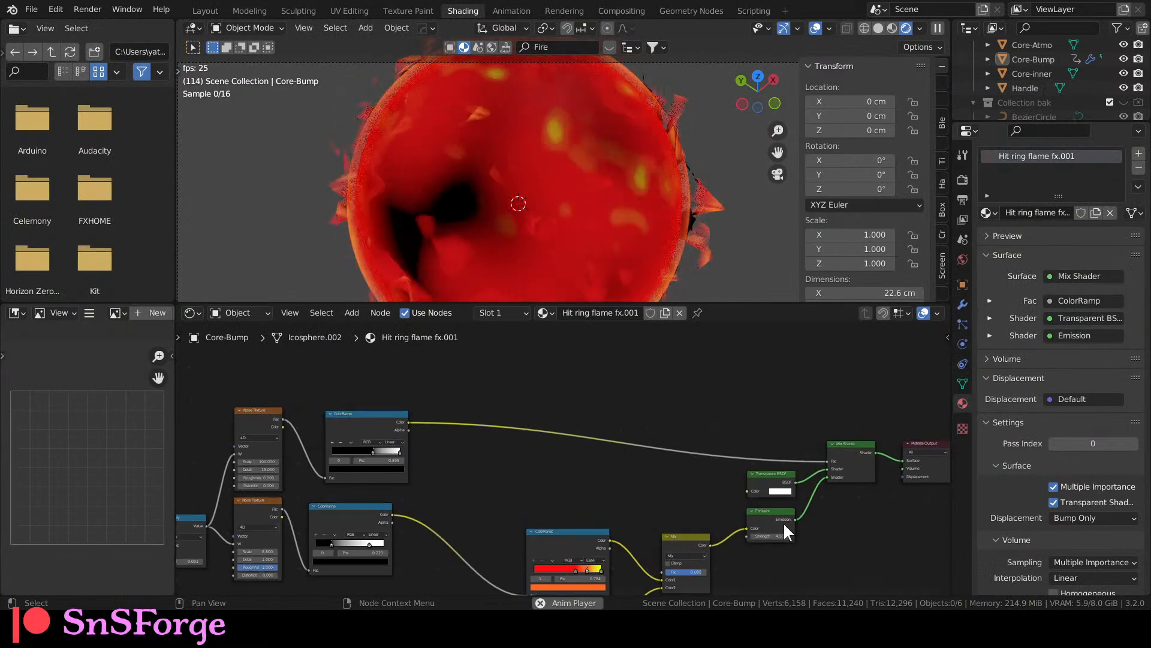
middle_drag(843, 543, 653, 379)
scroll(498, 532, up, 1)
middle_drag(499, 532, 716, 457)
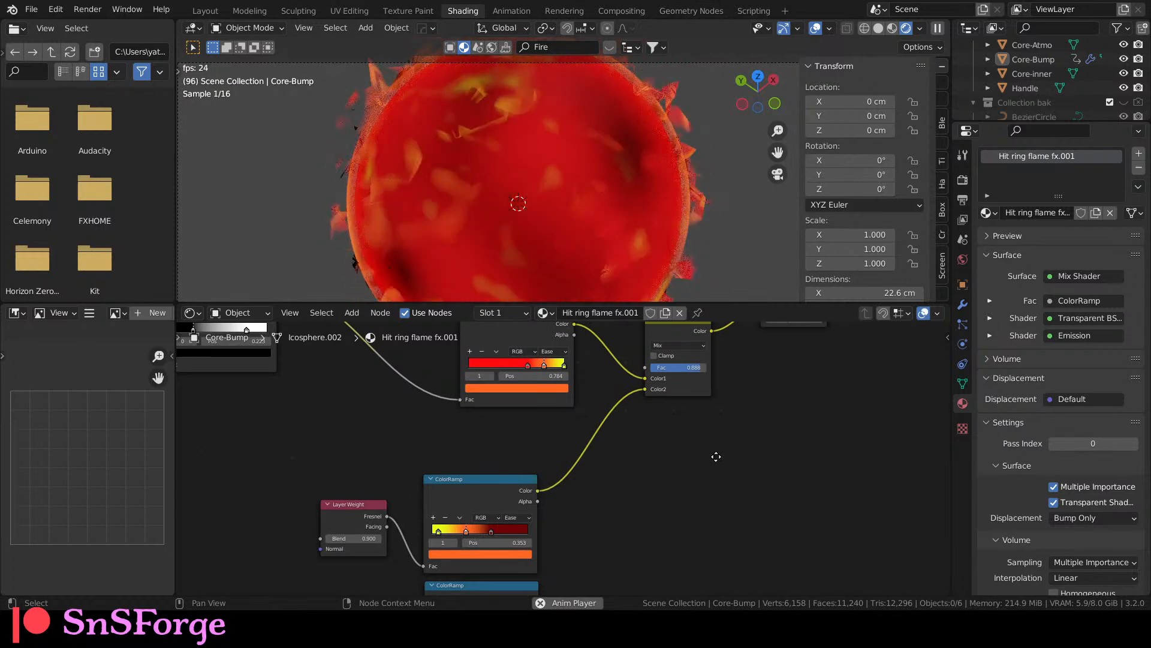
middle_drag(697, 442, 669, 499)
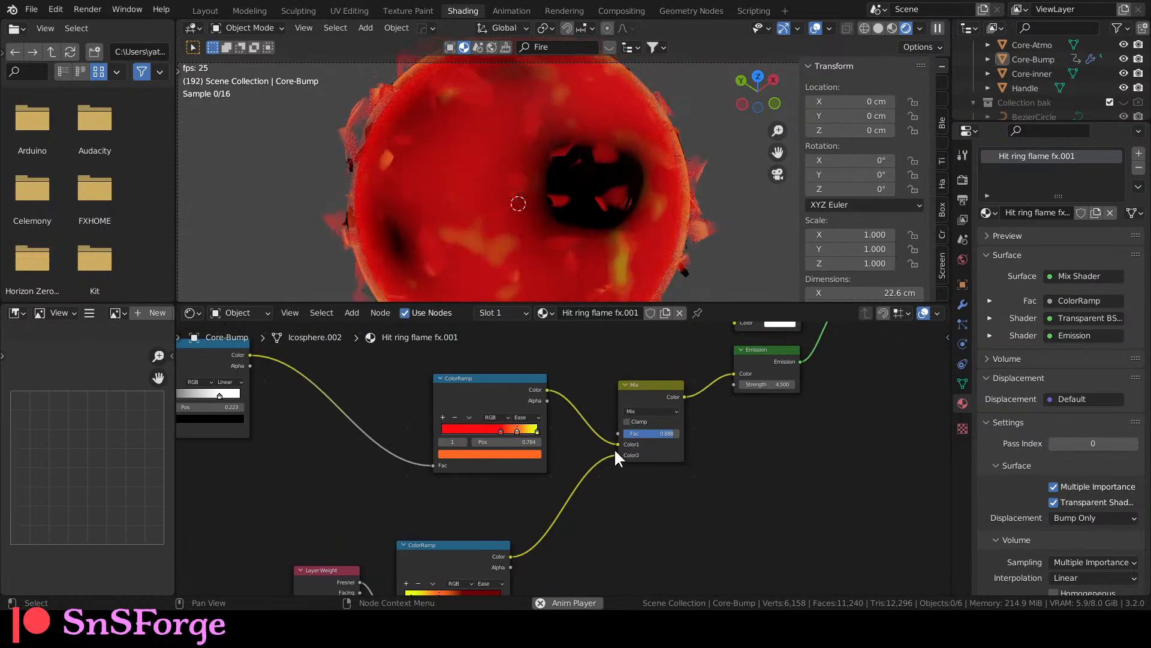
Disconnect the lower ColorRamp from the Mix node's Color2 input to compare the flame colors, and reconnect it.
drag(615, 449, 614, 477)
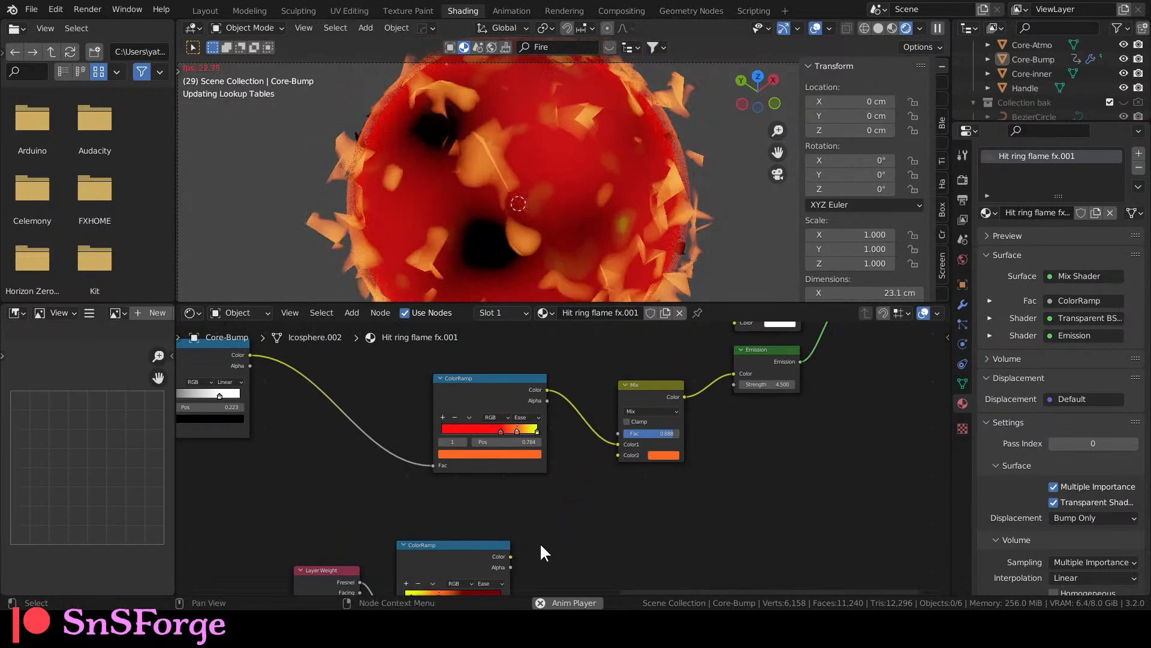
drag(510, 556, 612, 454)
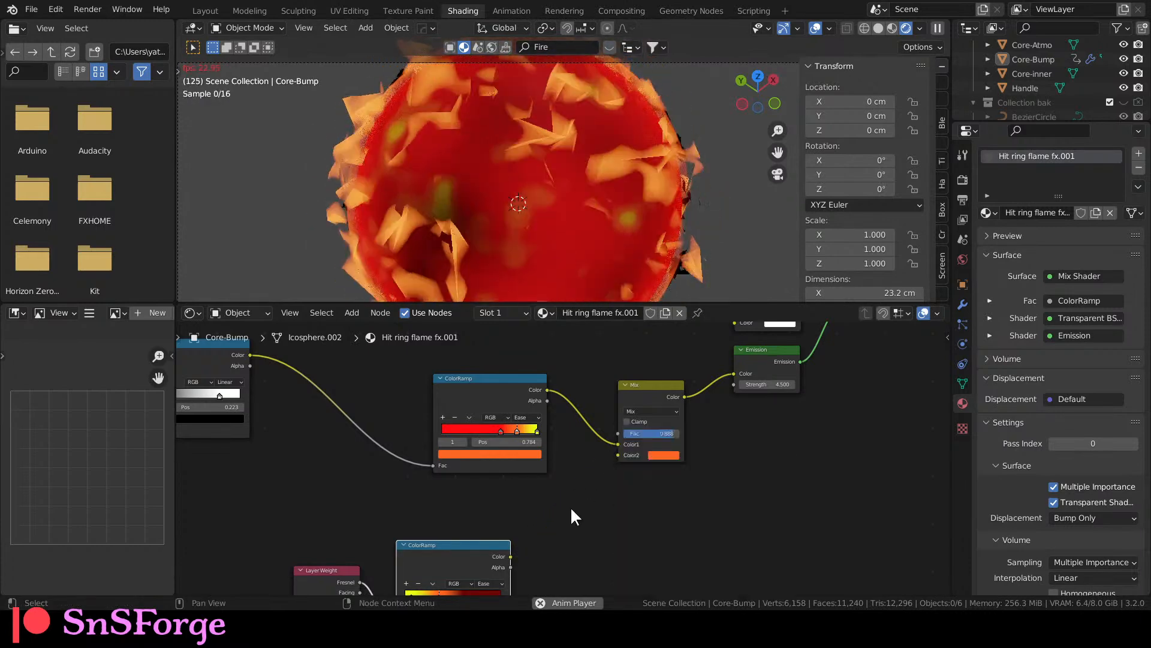
drag(510, 553, 616, 450)
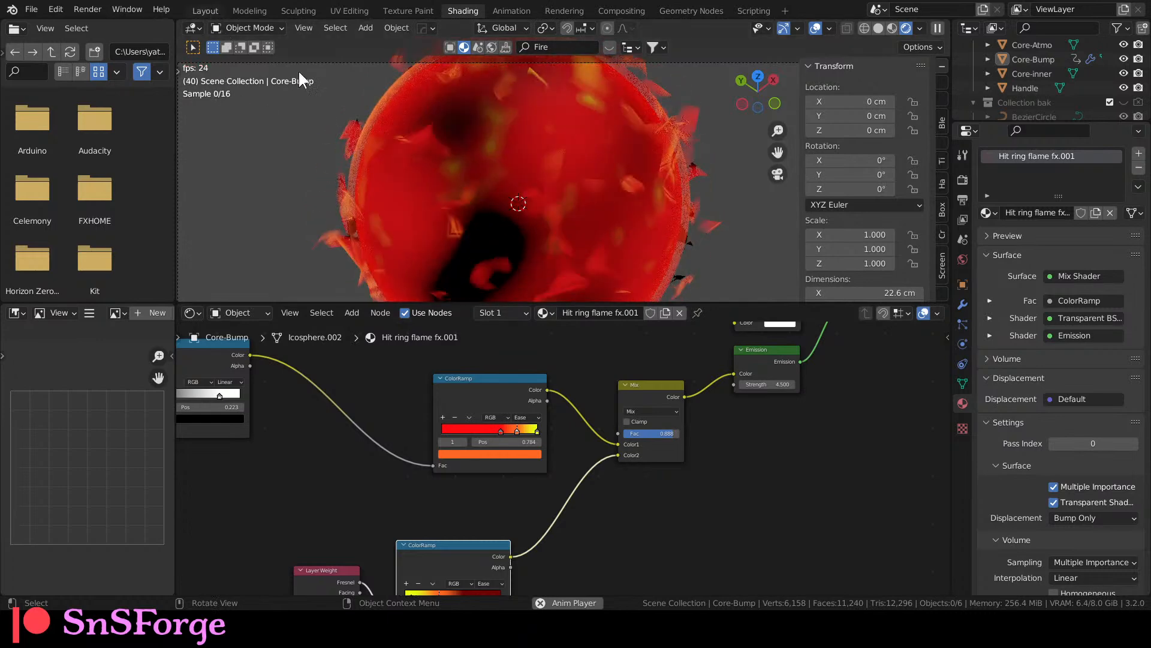
In the Layout workspace, move BezierCircle from Collection bak into Collection WizStaff.
click(205, 11)
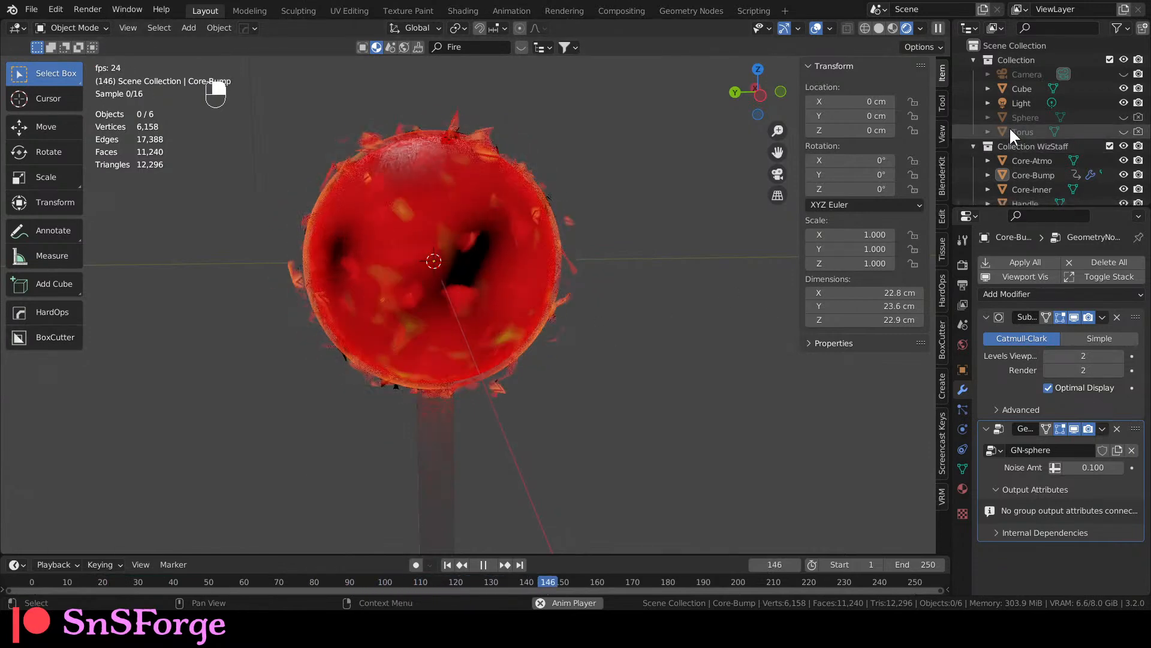
click(1025, 91)
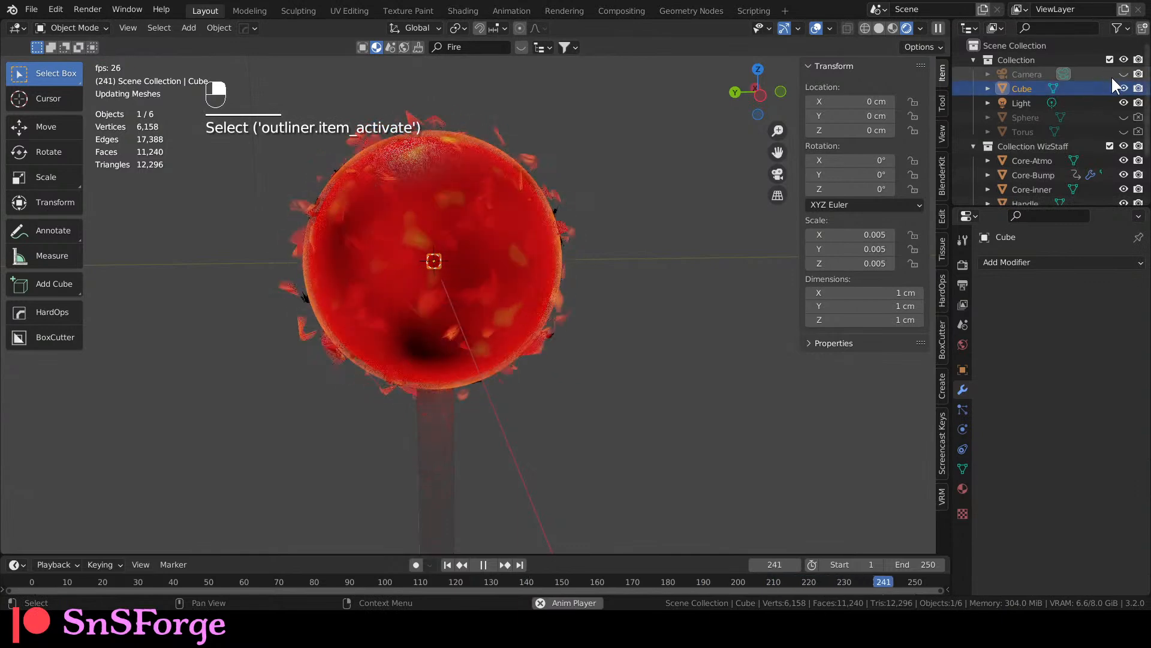
scroll(1107, 132, down, 3)
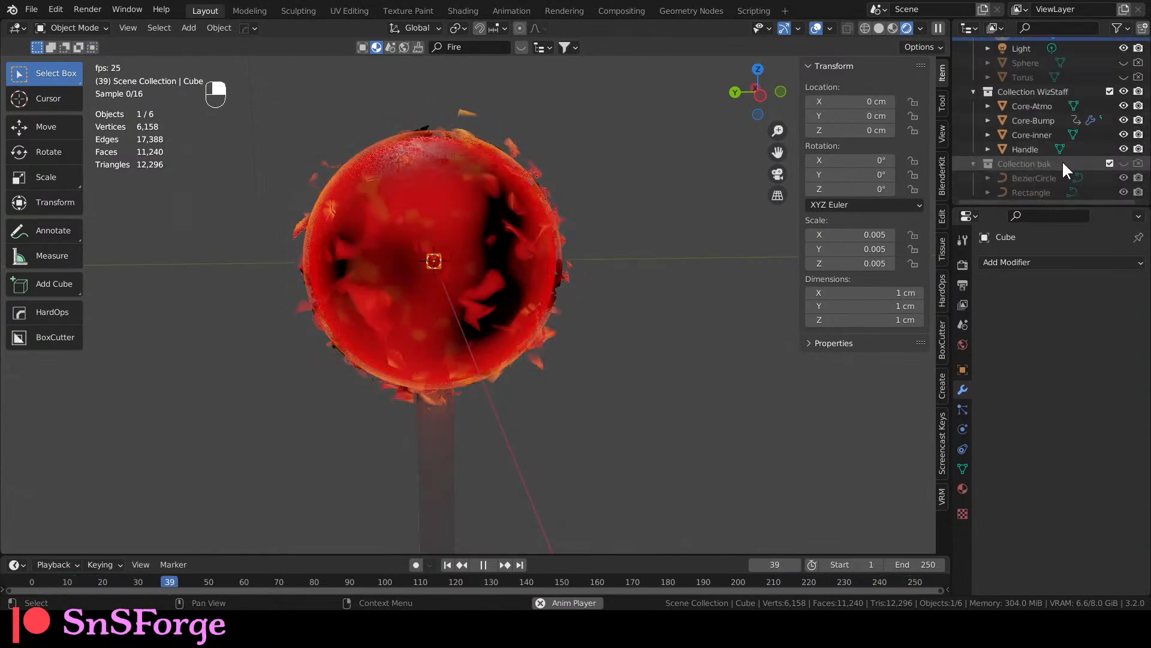
scroll(1045, 141, up, 3)
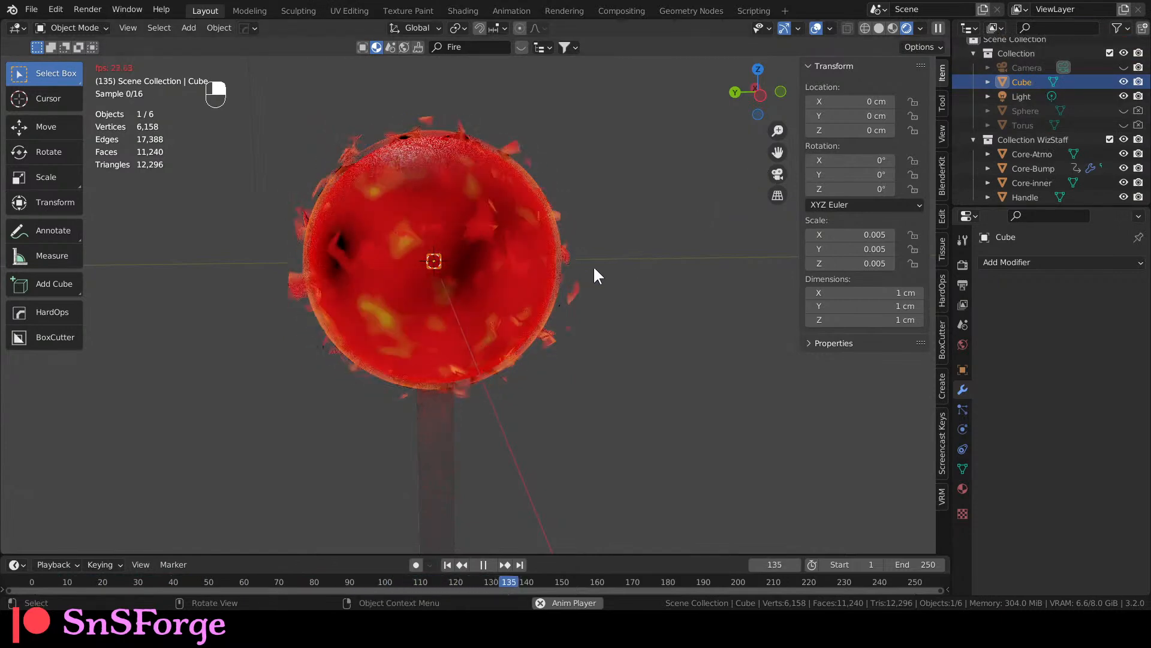
scroll(447, 243, down, 3)
scroll(1039, 116, down, 3)
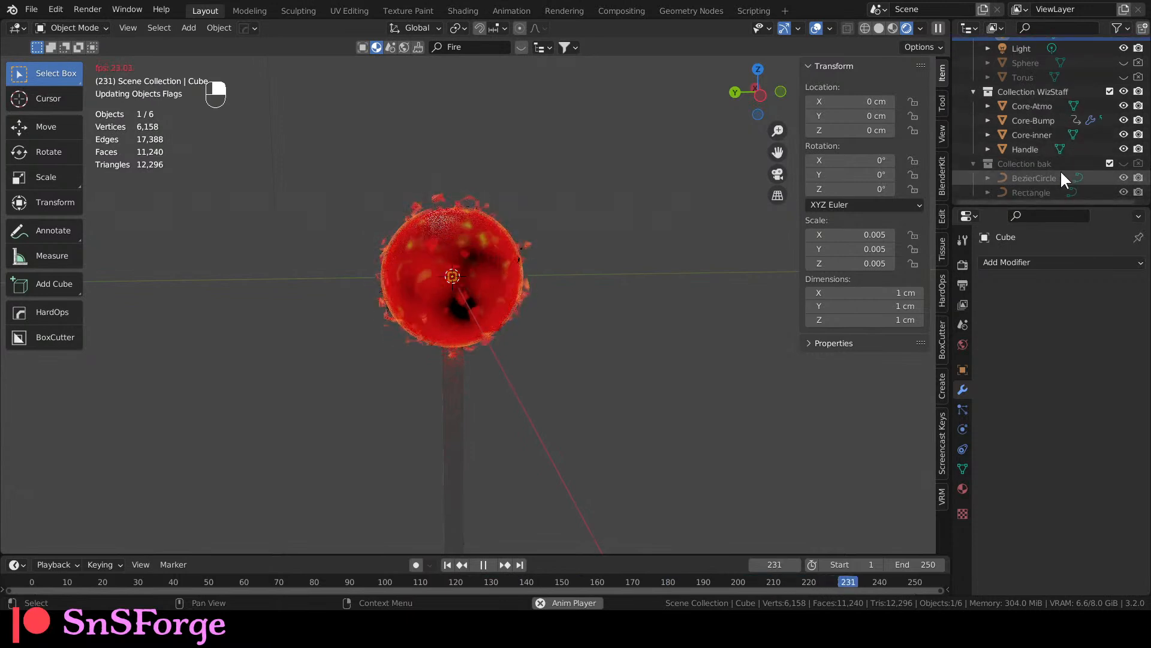
drag(1050, 182, 1033, 95)
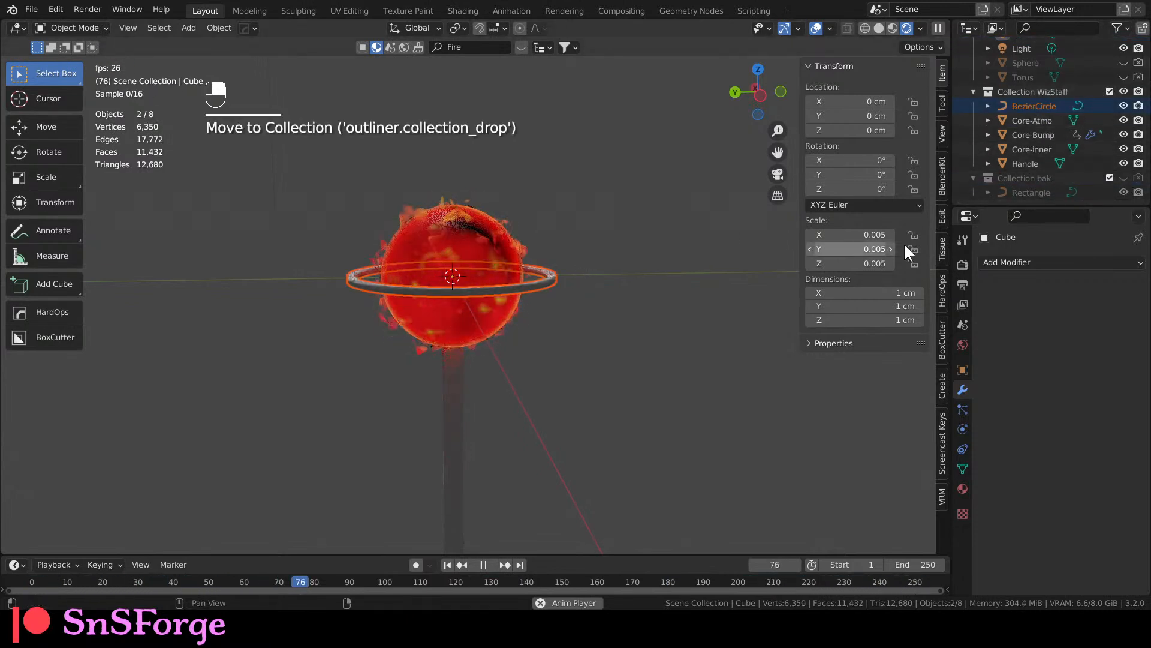
Move Rectangle from Collection bak into Collection WizStaff.
drag(1033, 193, 1037, 91)
scroll(1041, 108, up, 2)
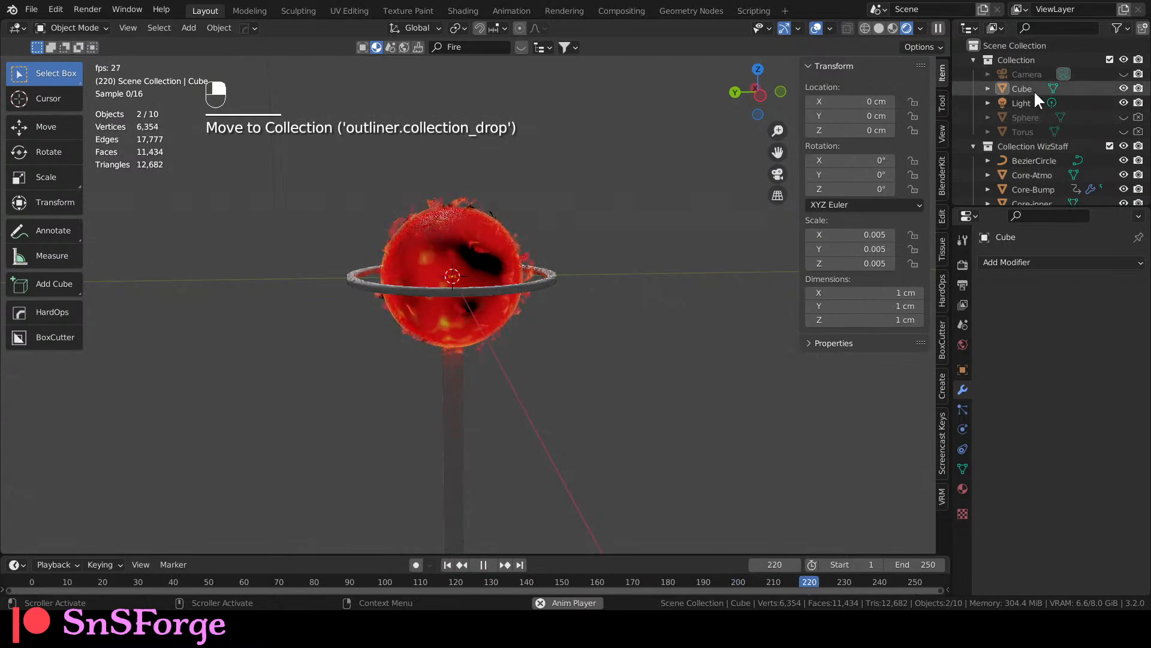
Check the playing flame animation around the sphere and ring, stop the playback and deselect all objects.
scroll(515, 312, up, 5)
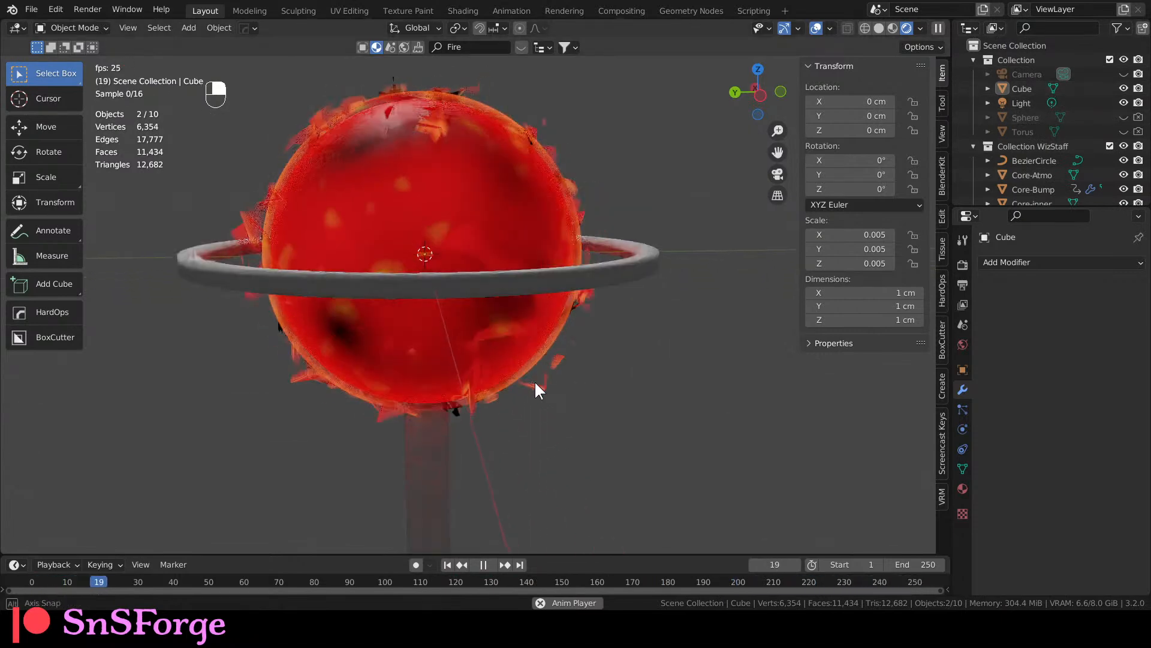
middle_drag(535, 377, 566, 444)
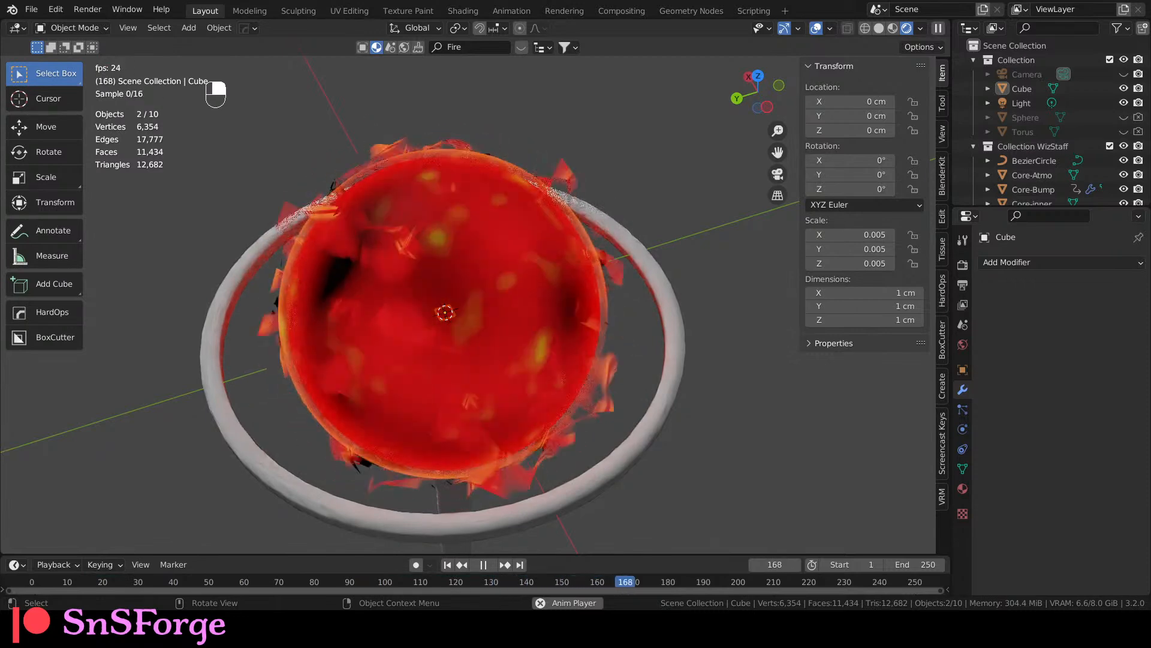
middle_drag(669, 463, 617, 354)
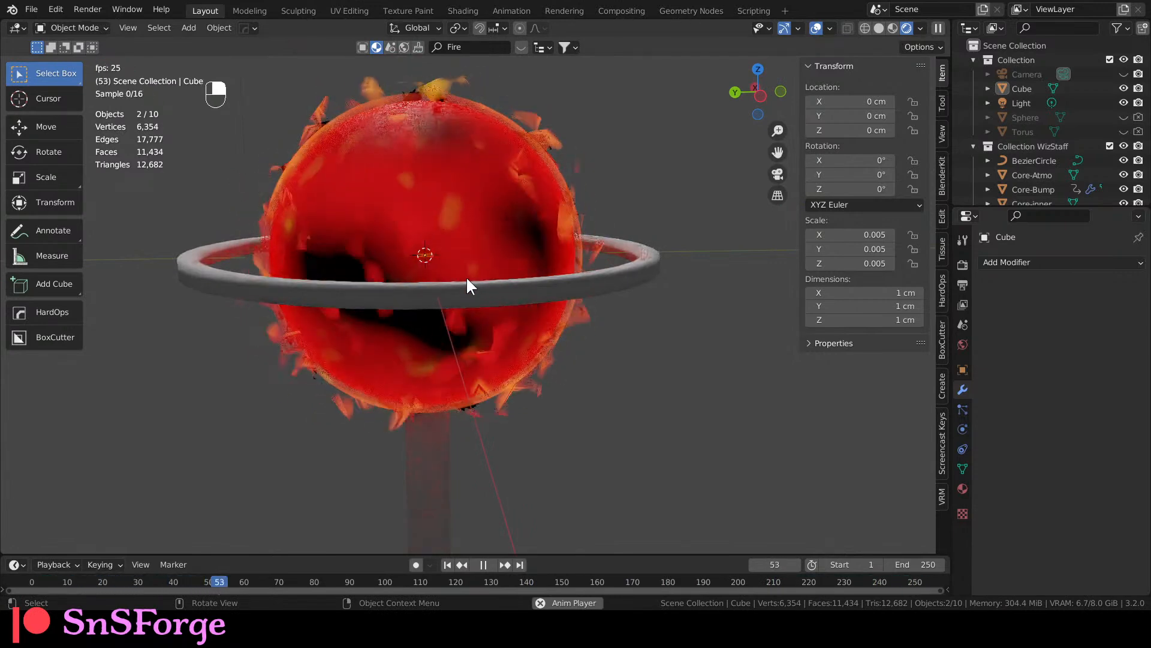
scroll(466, 278, down, 2)
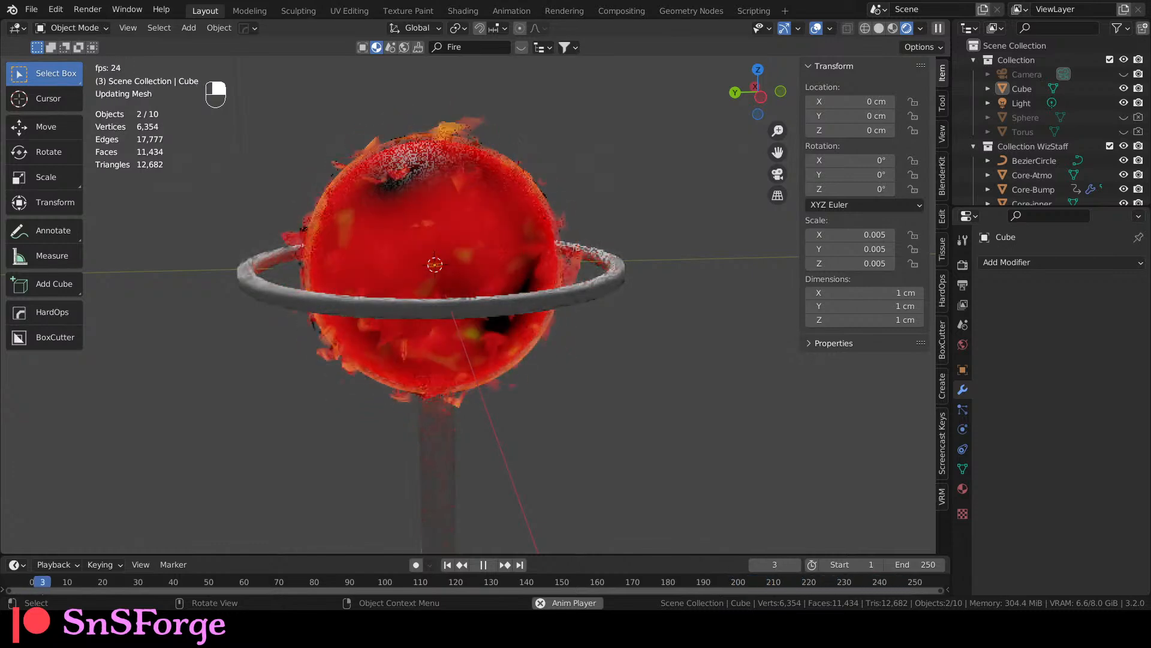
key(space)
click(533, 187)
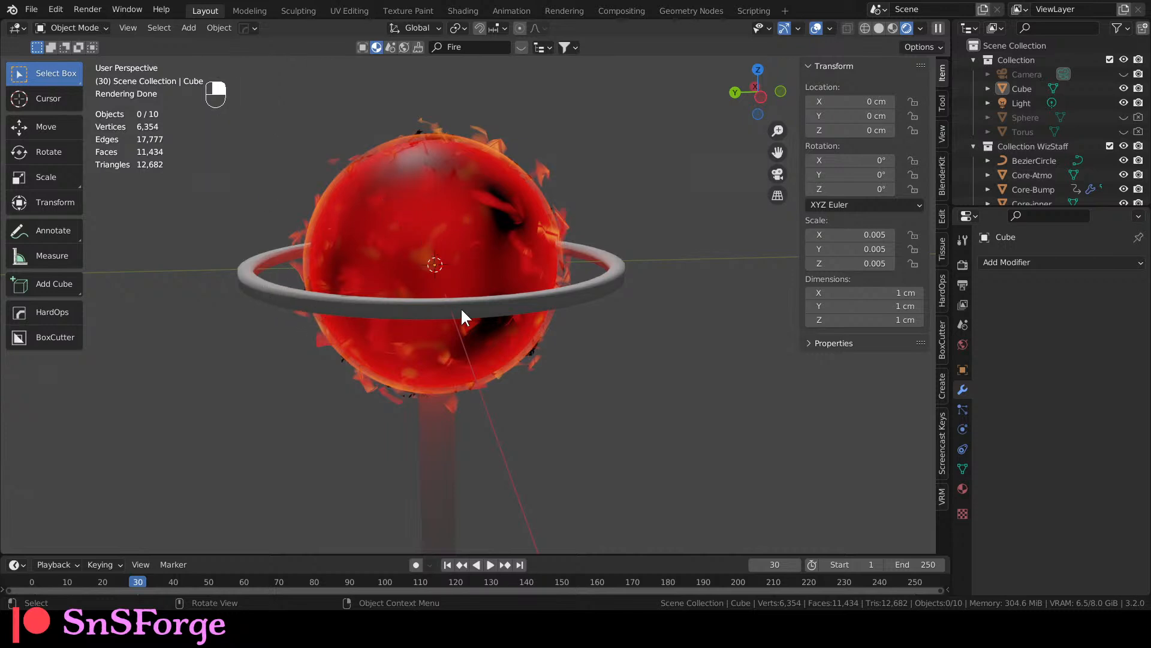
Review the flame sphere, its surrounding ring and the handle from several angles, and save the file.
middle_drag(513, 286, 513, 307)
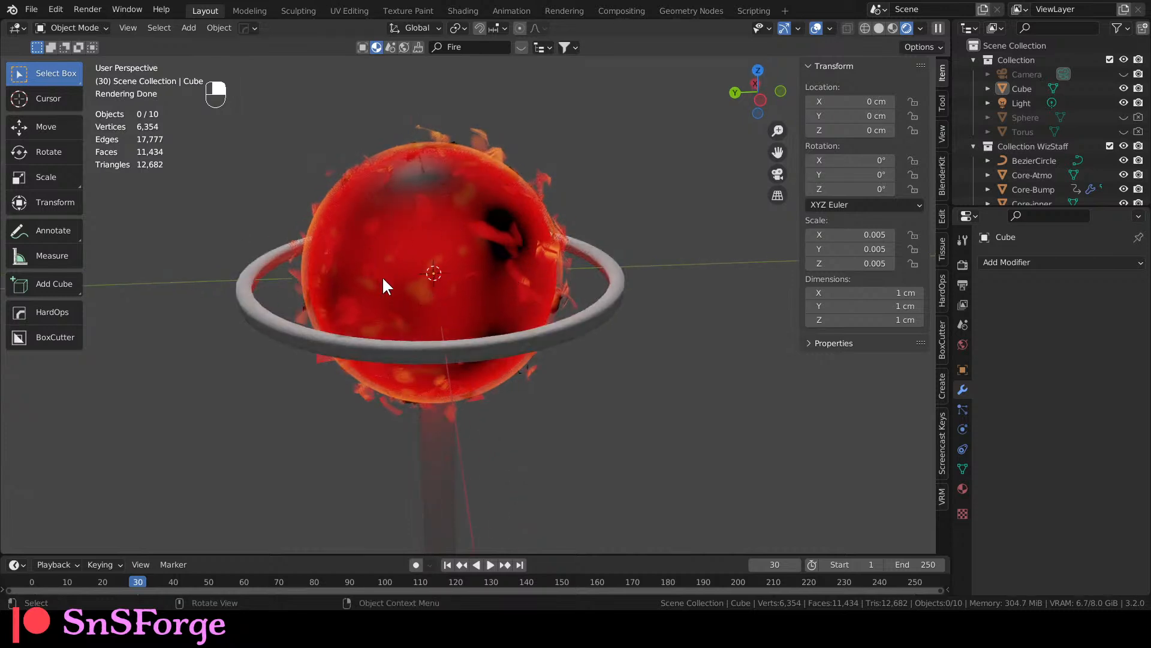
middle_drag(462, 250, 585, 348)
scroll(549, 269, down, 5)
scroll(585, 359, up, 4)
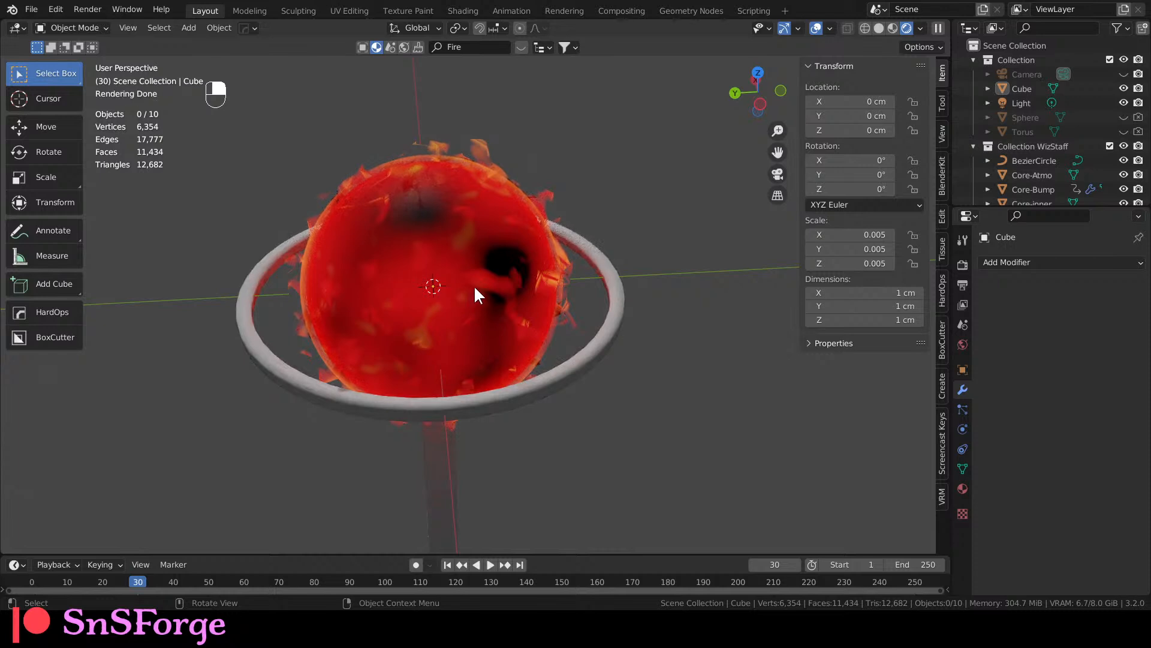
scroll(455, 252, down, 2)
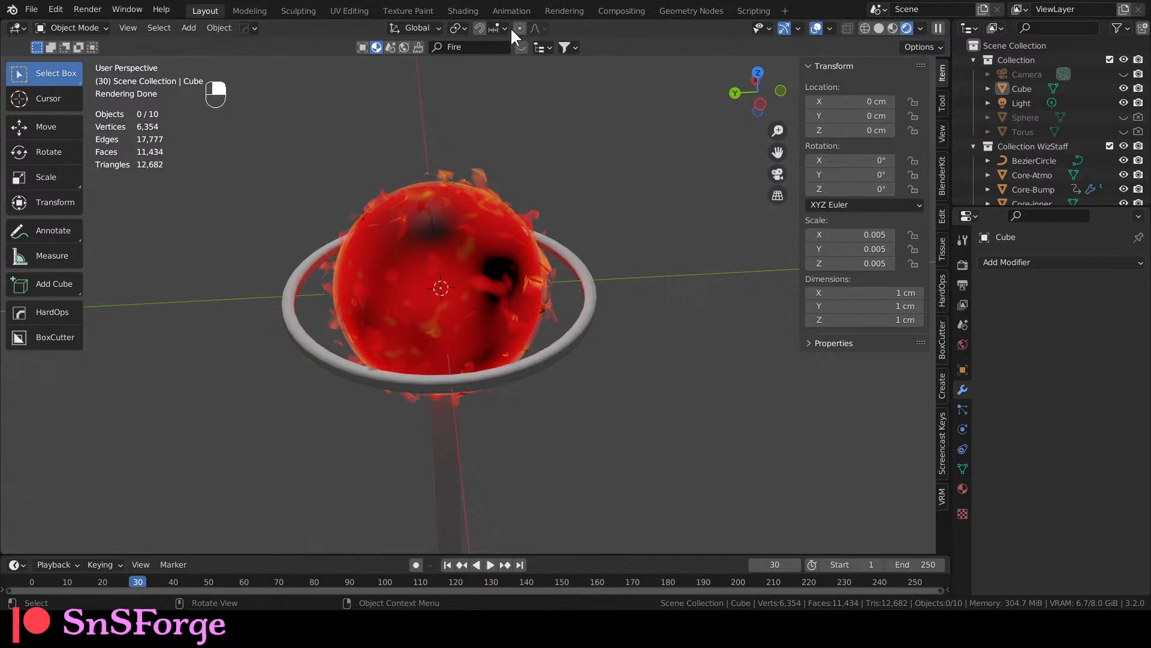
middle_drag(535, 207, 538, 325)
middle_drag(581, 428, 476, 377)
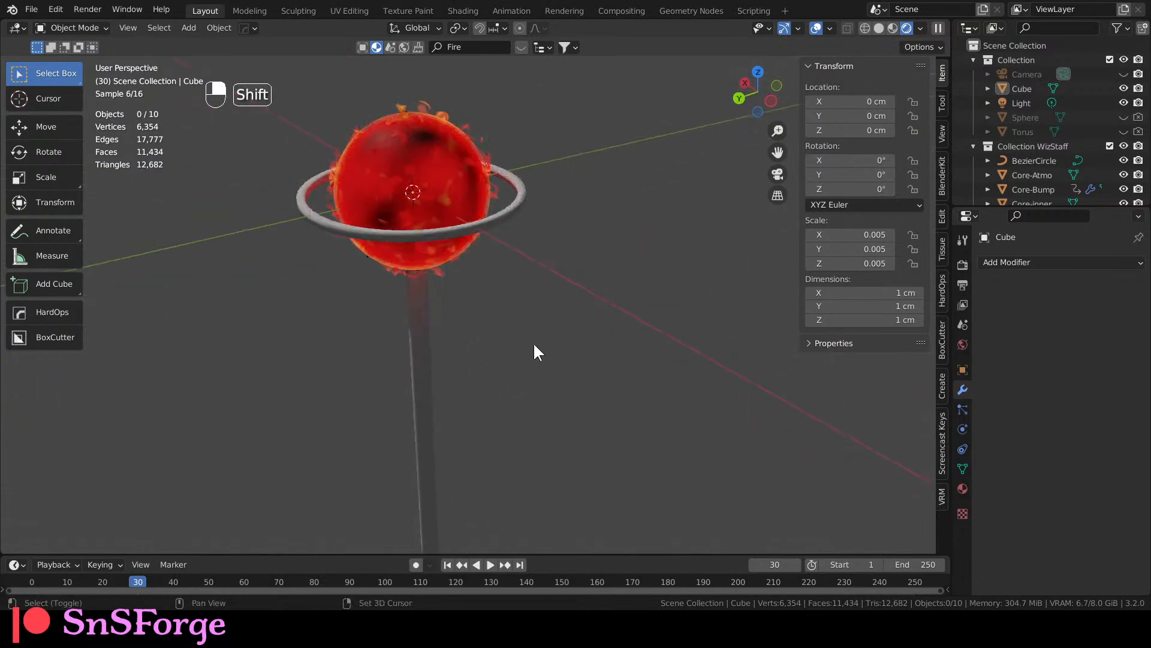
shift+middle_drag(503, 295, 501, 333)
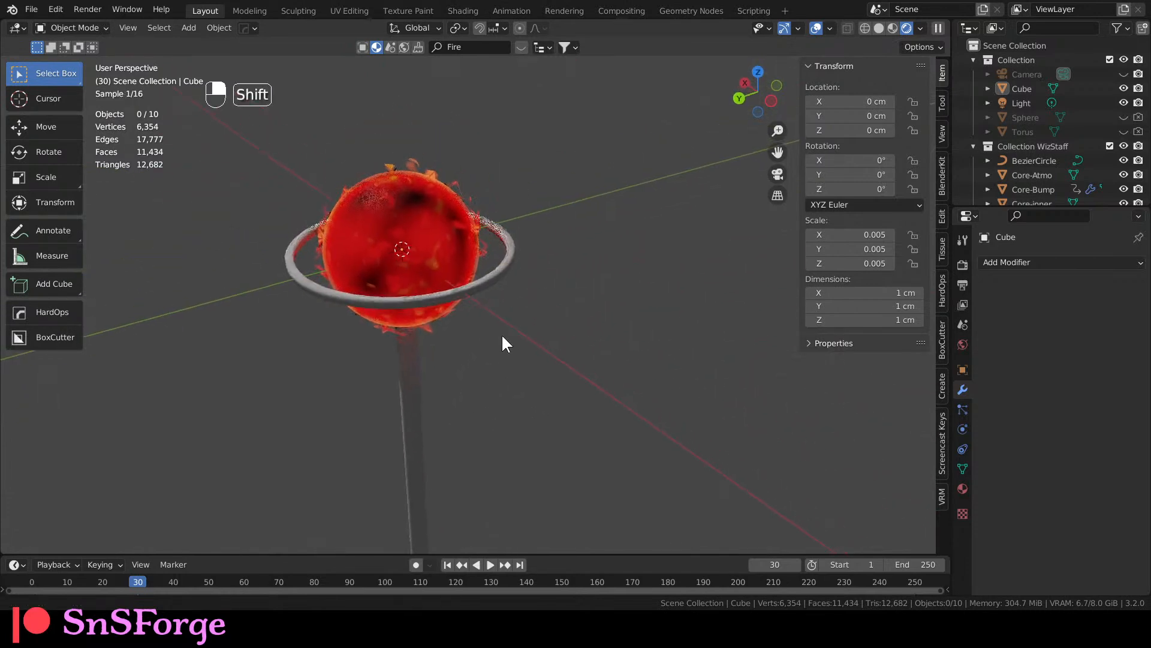
middle_drag(394, 375, 344, 392)
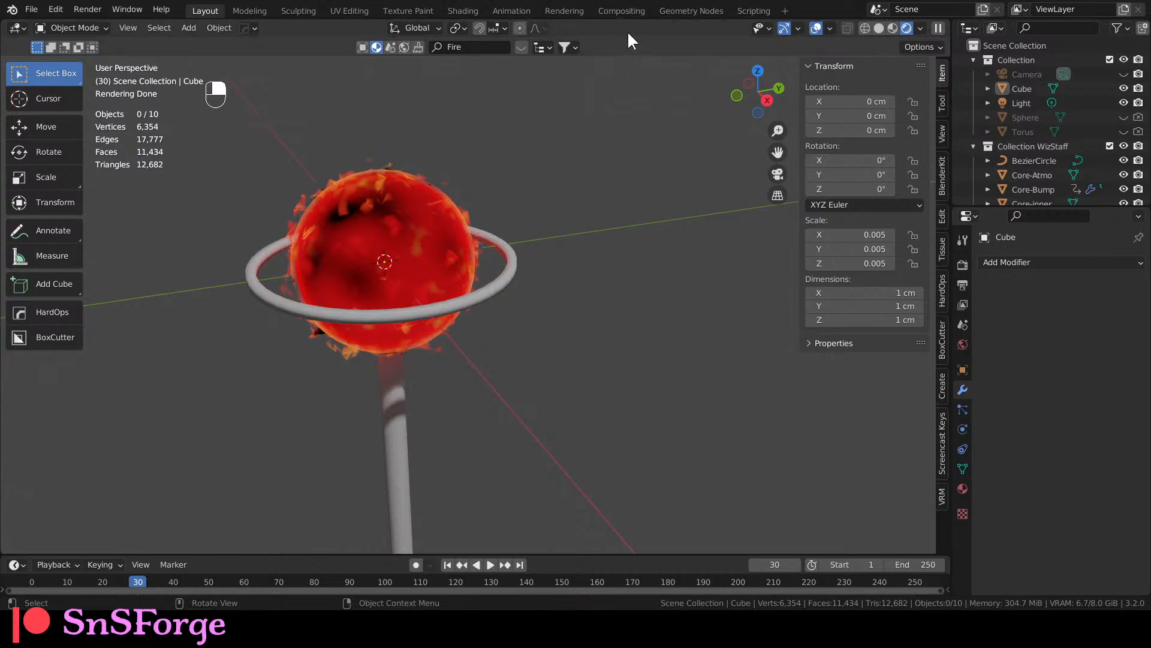
key(ctrl+s)
Select and deselect the ring to check which object it is, and play the flame animation briefly before stopping it.
middle_drag(479, 438, 466, 314)
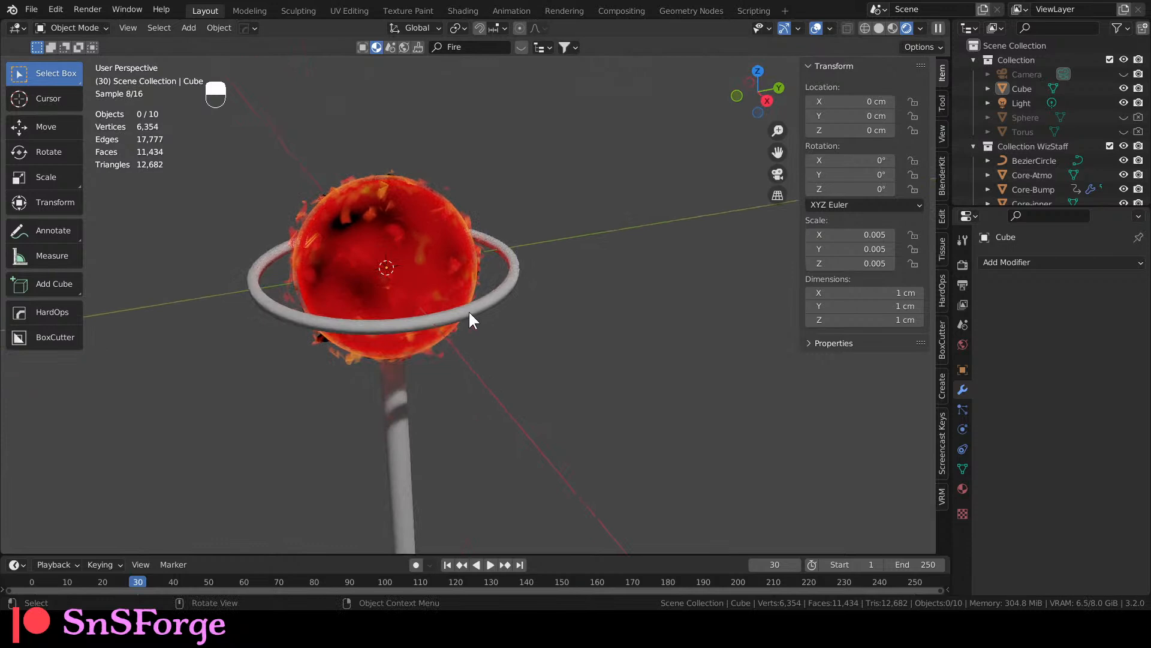
click(469, 311)
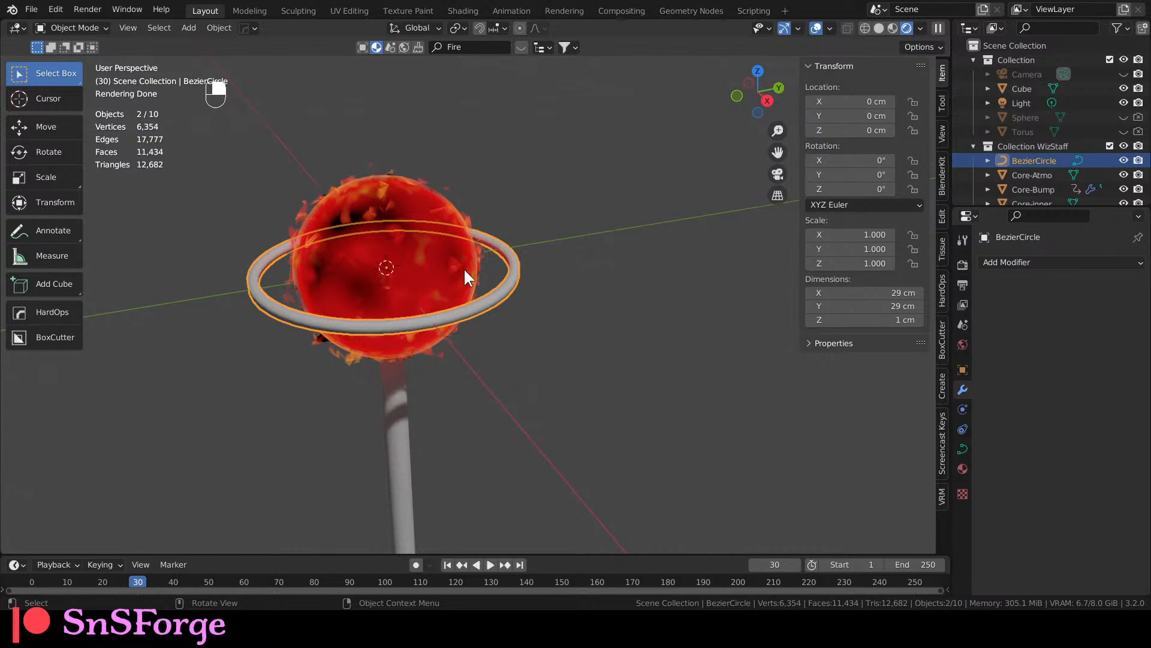
click(570, 214)
scroll(530, 253, up, 3)
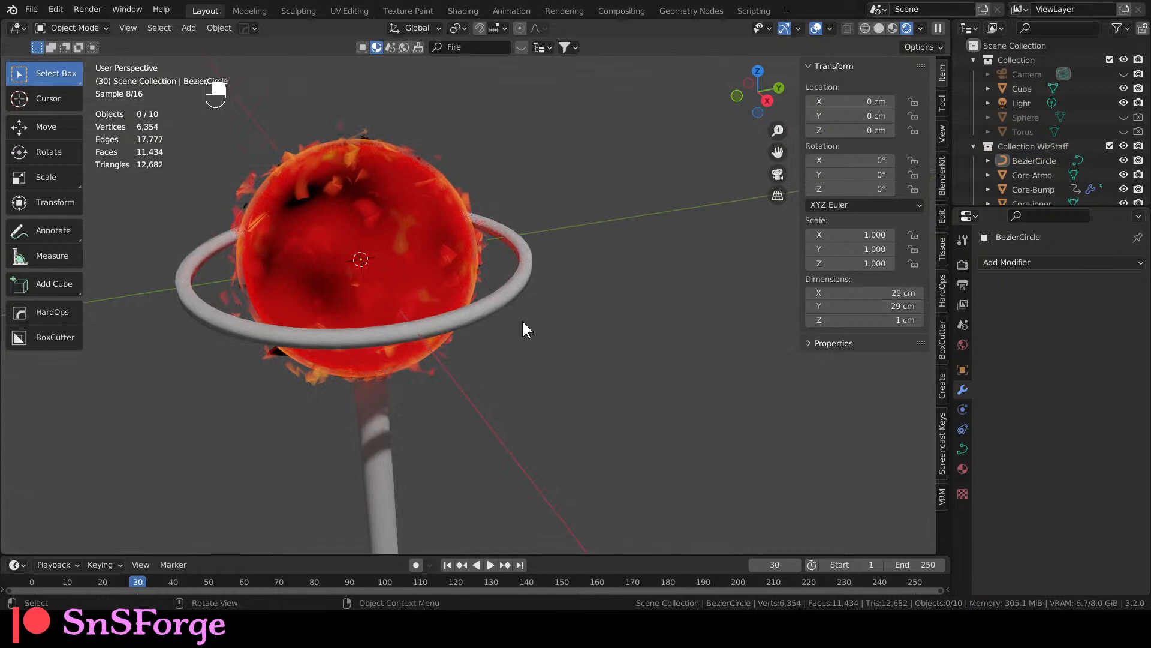
middle_drag(523, 323, 556, 321)
key(space)
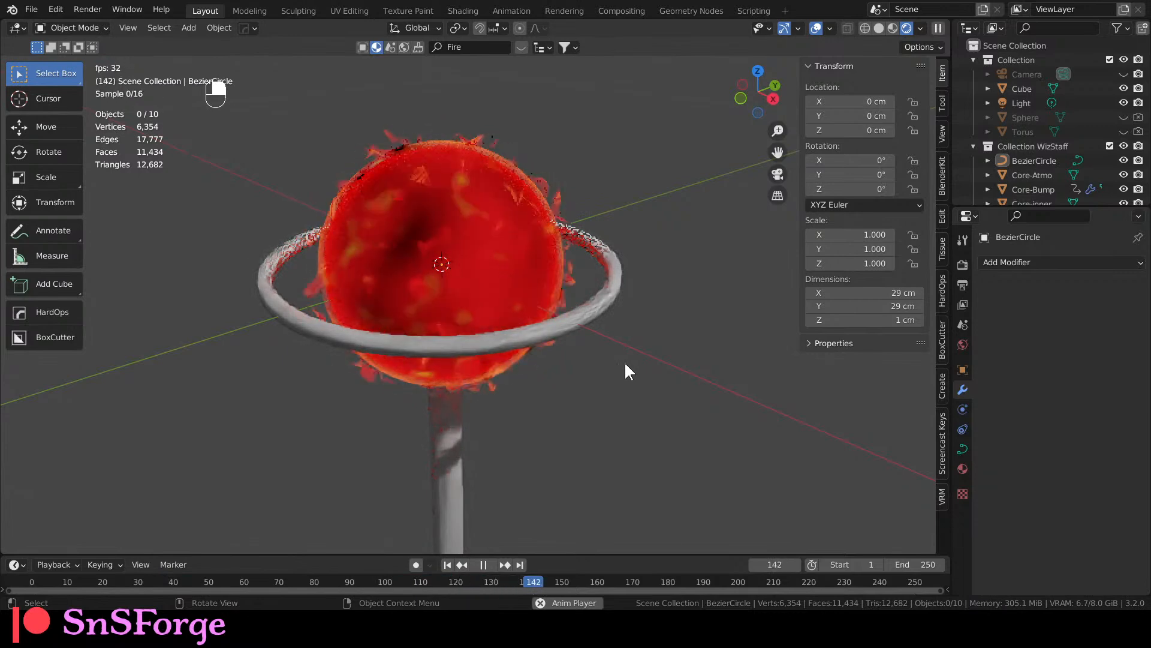
key(space)
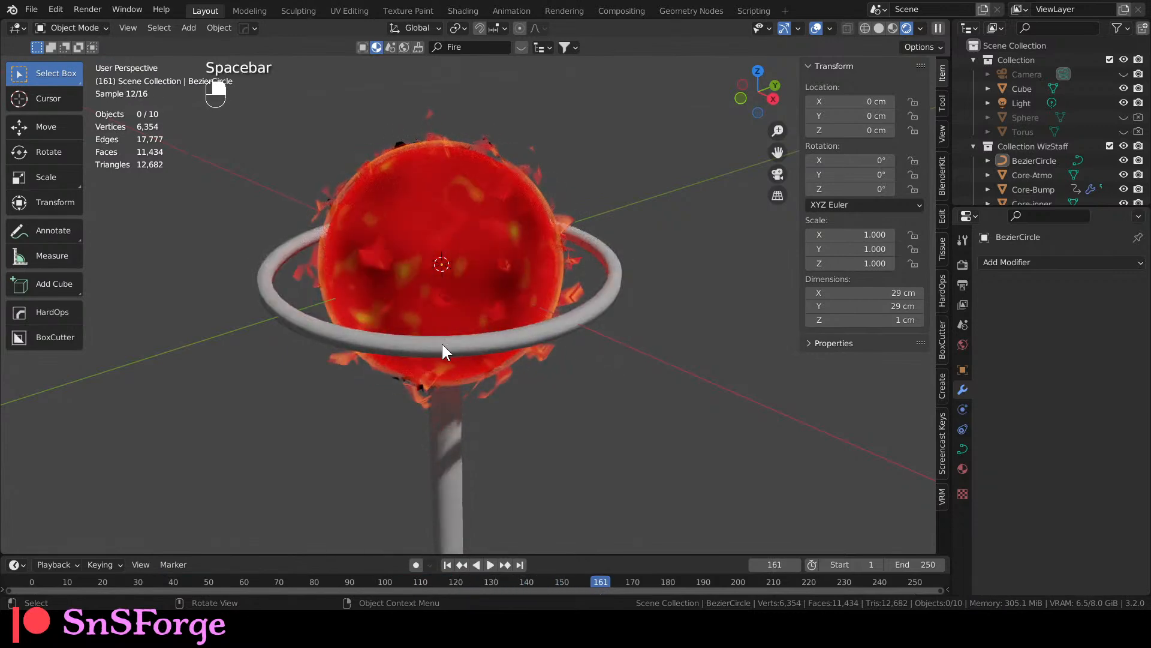
Select the outer flame layer Core-Bump and center the viewport on it.
scroll(600, 297, up, 5)
scroll(689, 299, down, 2)
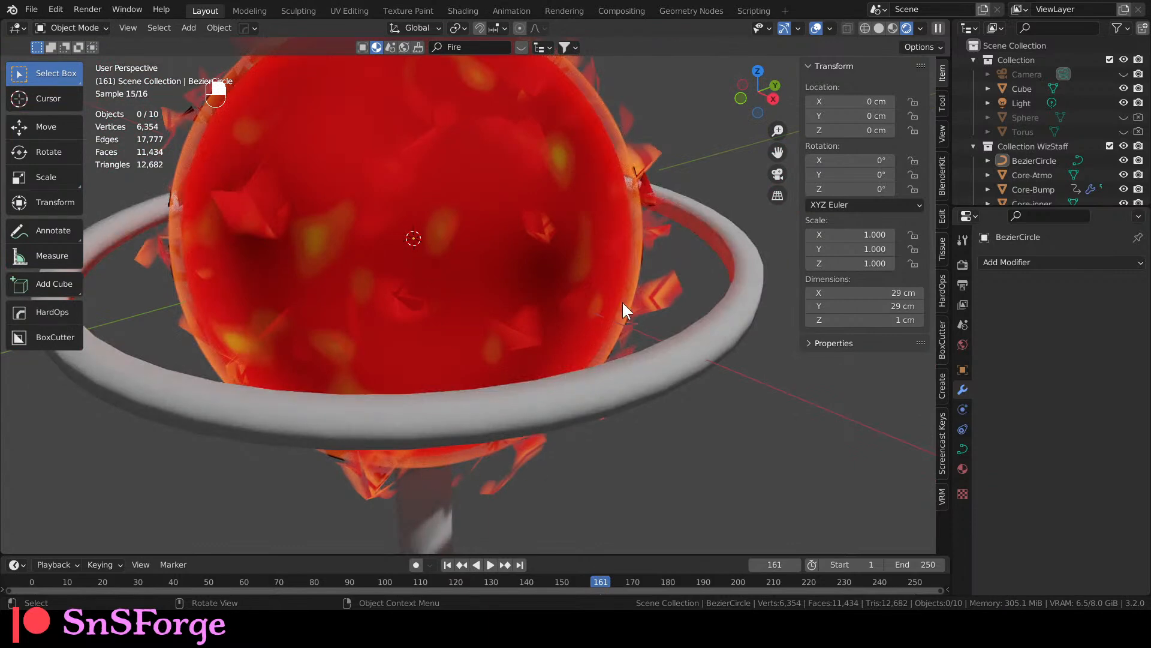
click(663, 286)
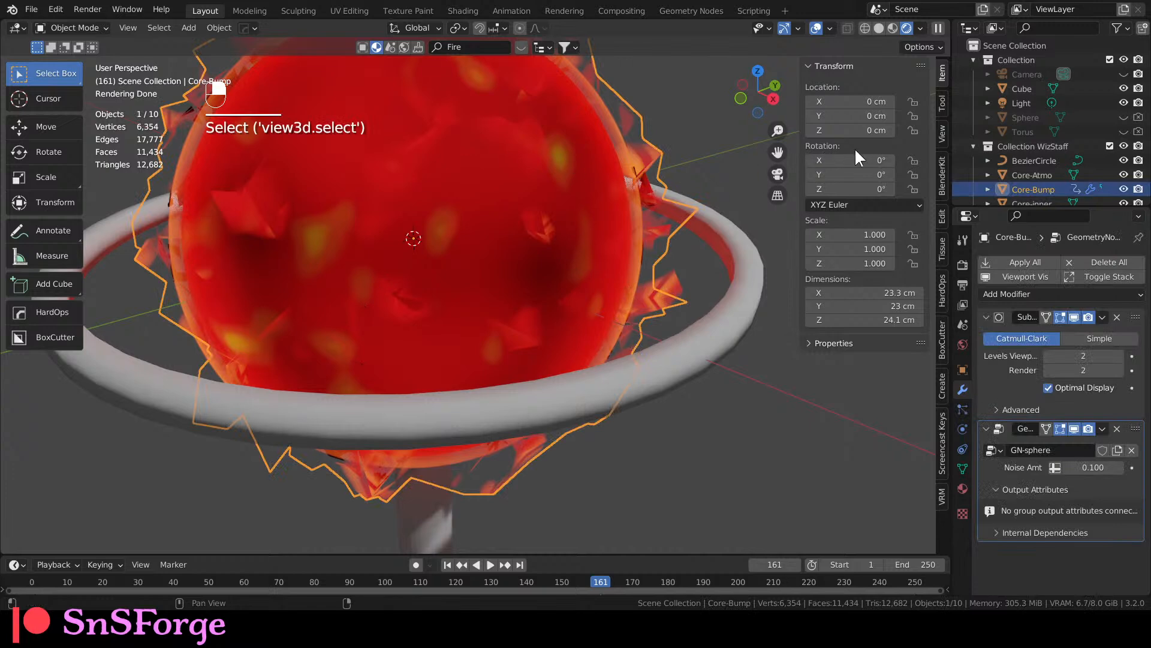
scroll(560, 190, down, 3)
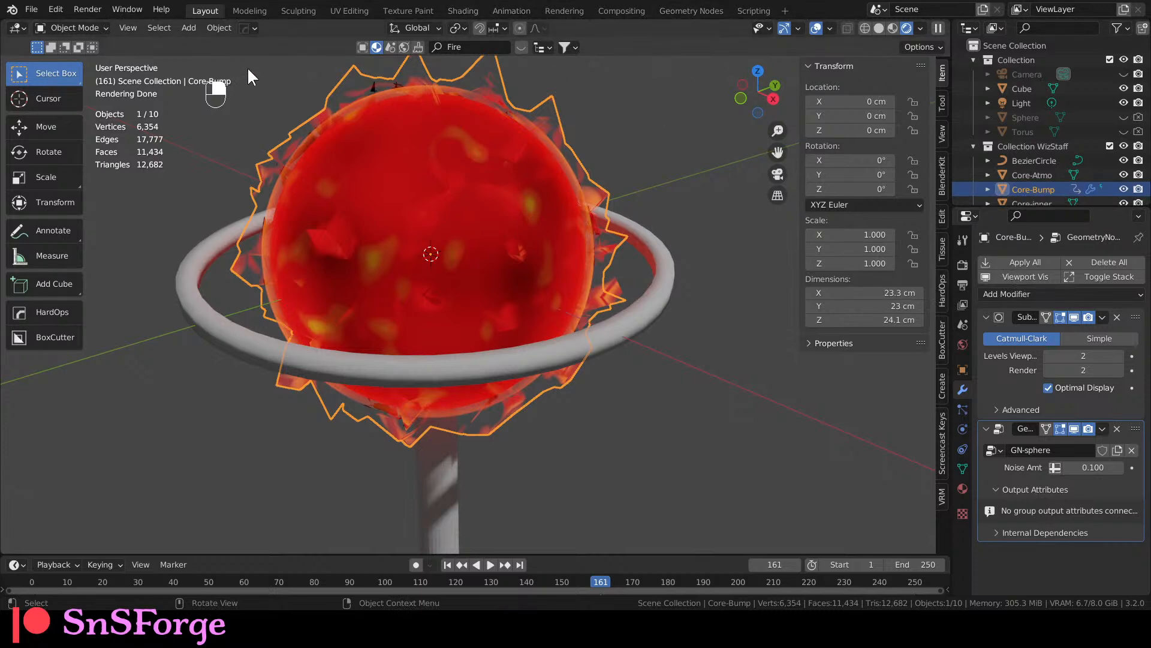
click(194, 27)
mouse_move(207, 44)
middle_drag(509, 301, 506, 333)
key(KP_Decimal)
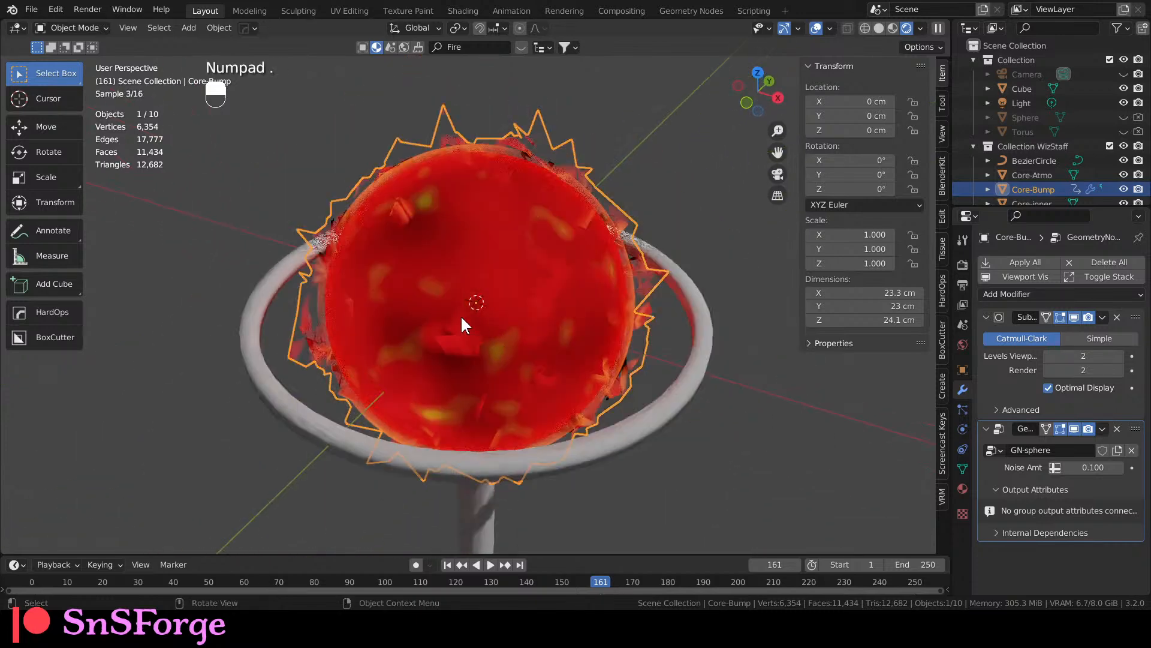